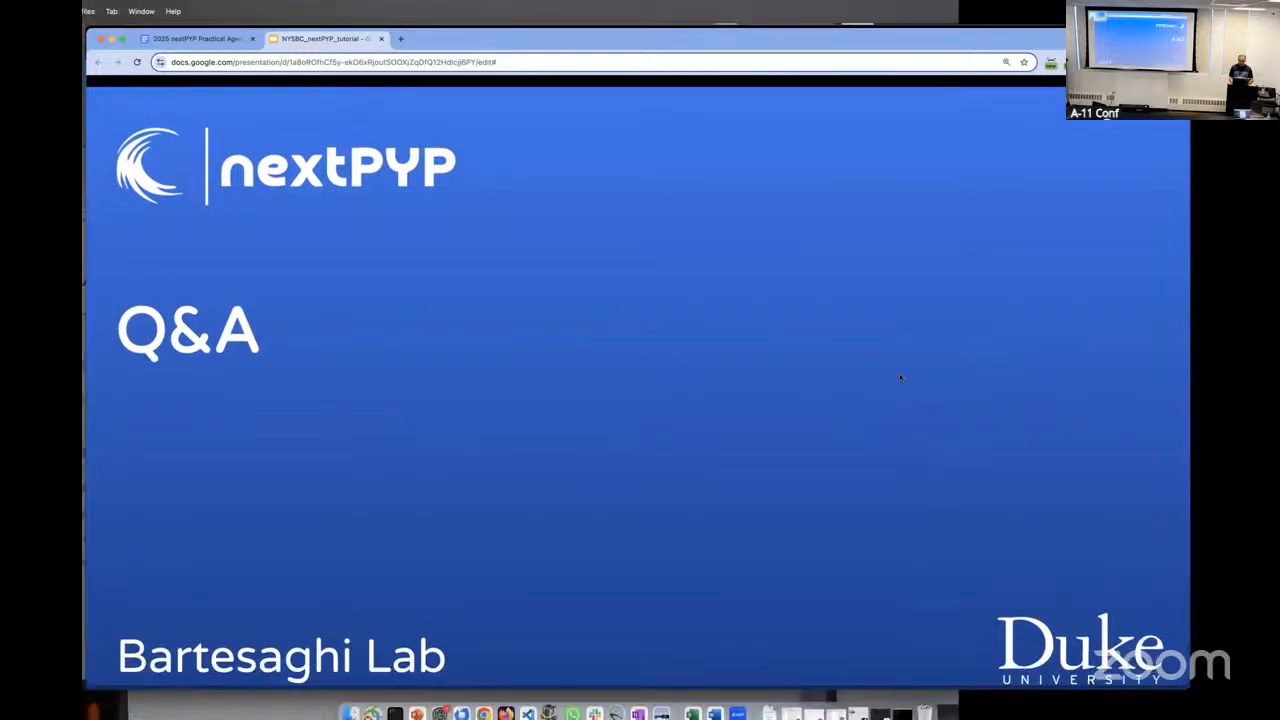
scroll(740, 360, down, 3)
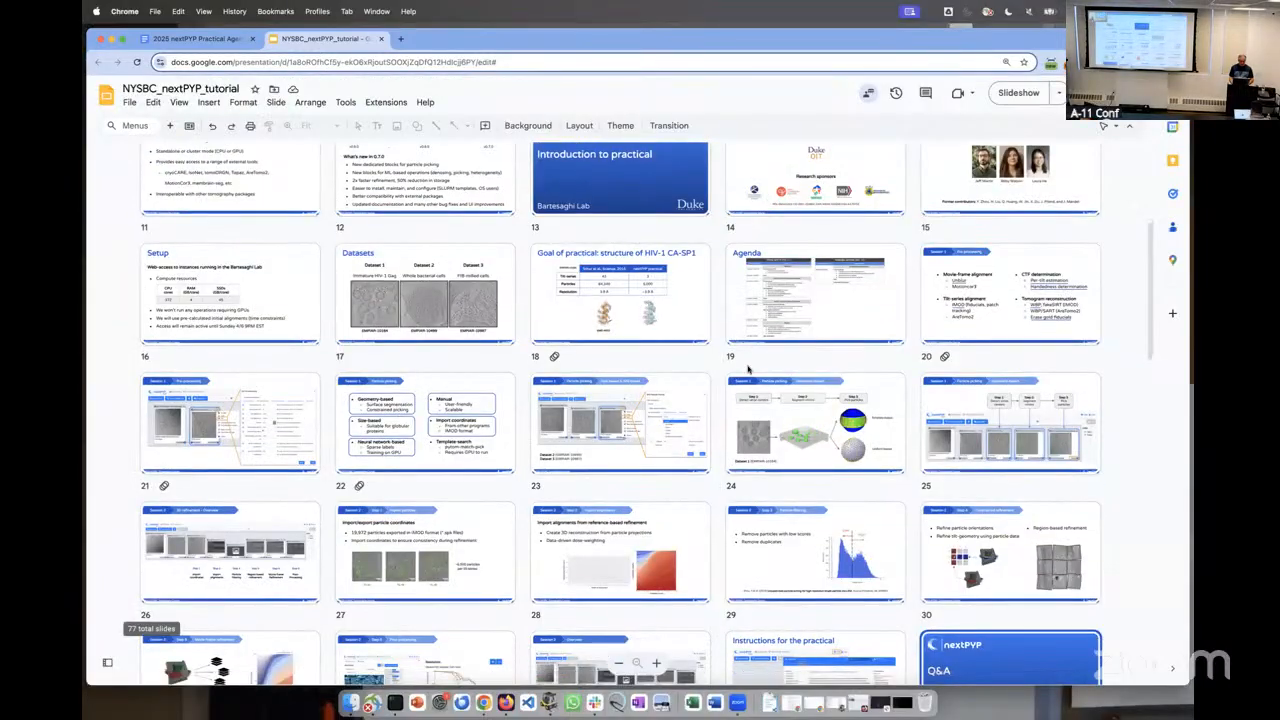
scroll(748, 370, up, 2)
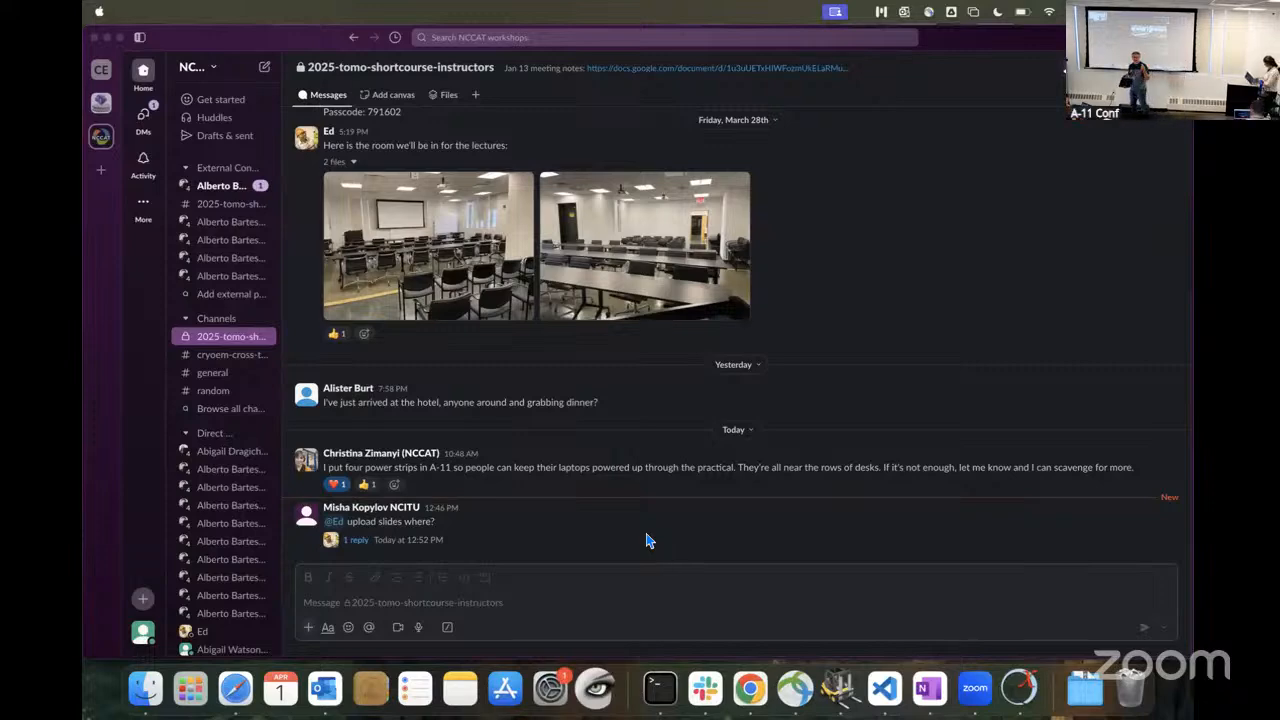
Step: Switch to nextPYP and read the day 1 practical guide through the instructions for creating a new project
key(ctrl+Right)
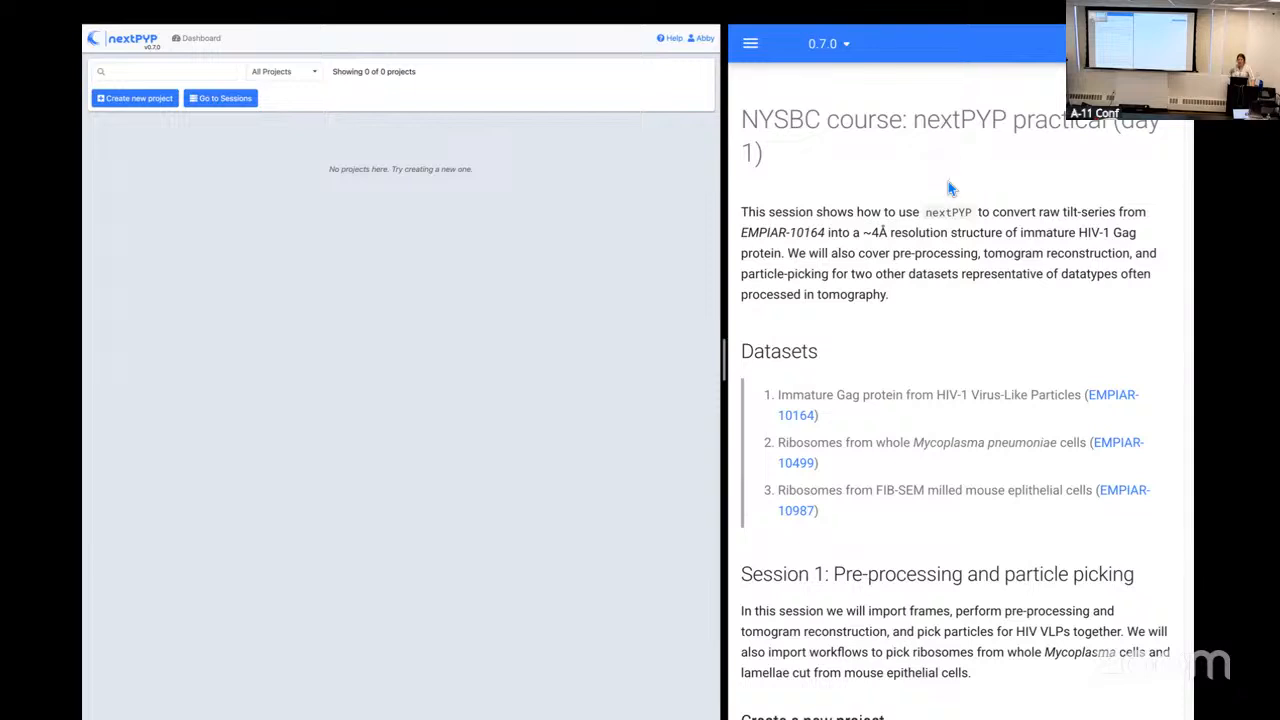
scroll(942, 199, down, 1)
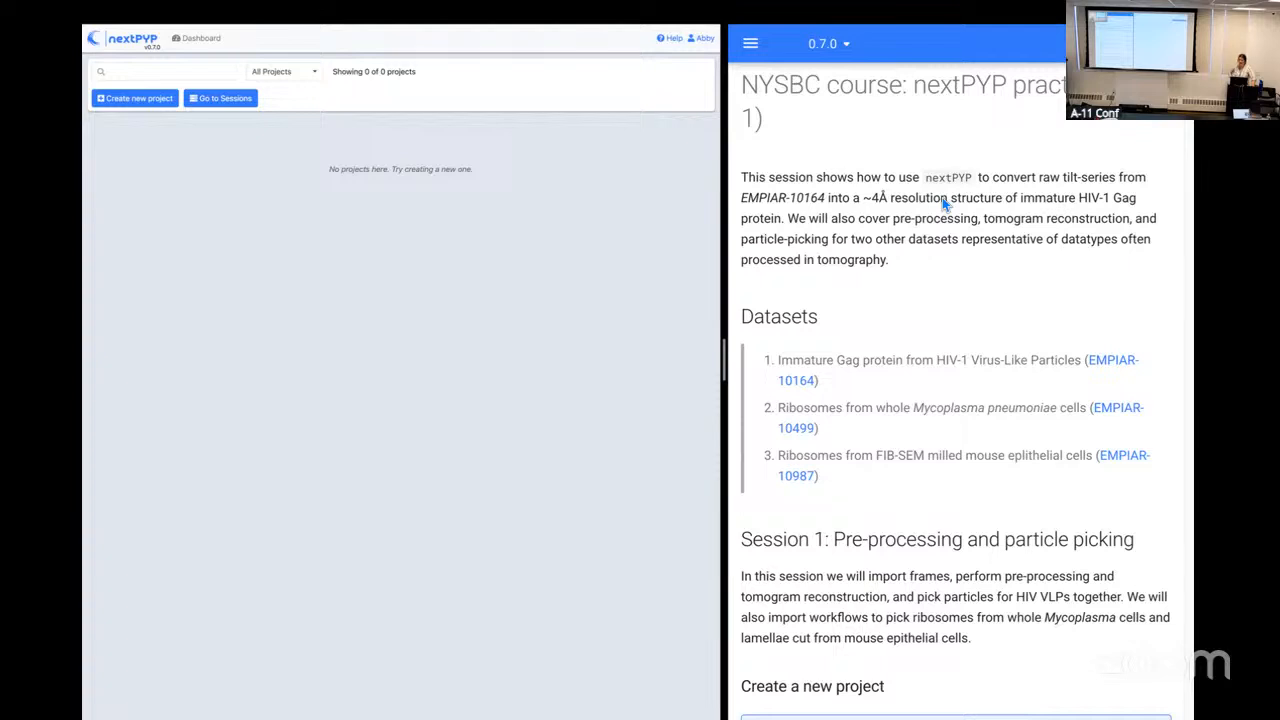
scroll(942, 197, down, 3)
scroll(942, 197, down, 1)
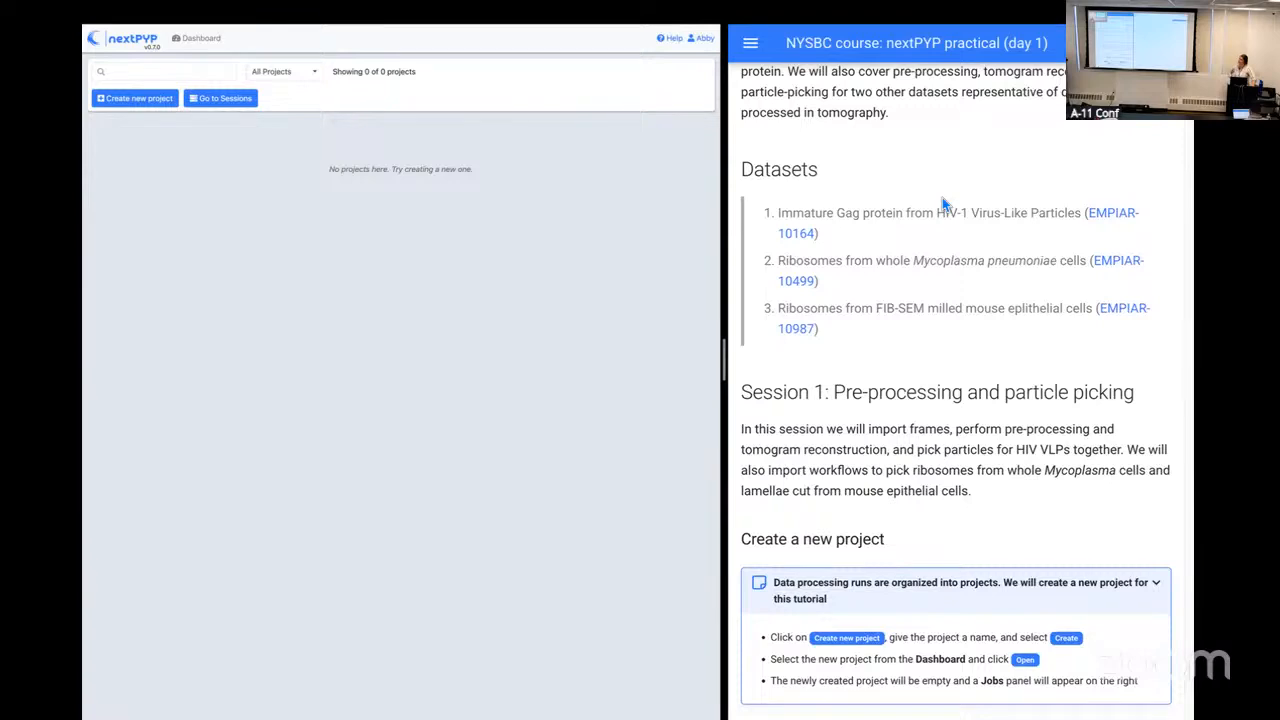
scroll(942, 197, down, 1)
scroll(942, 205, down, 2)
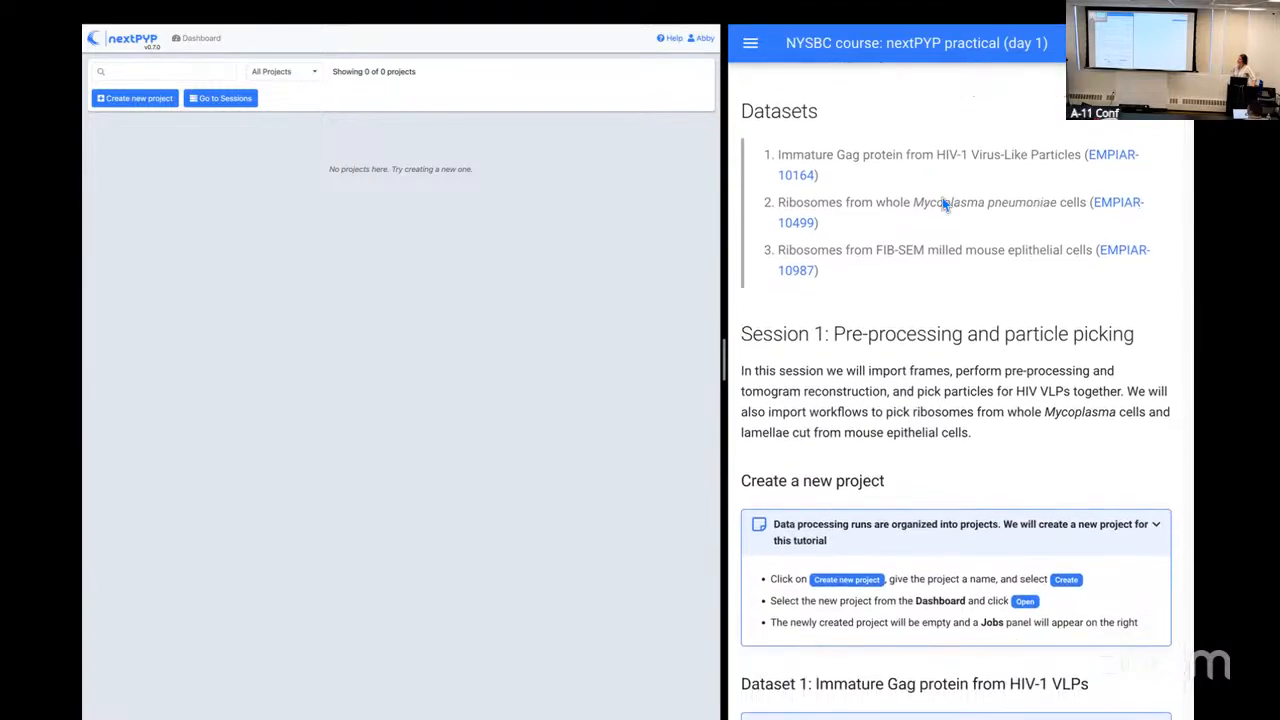
scroll(942, 205, down, 2)
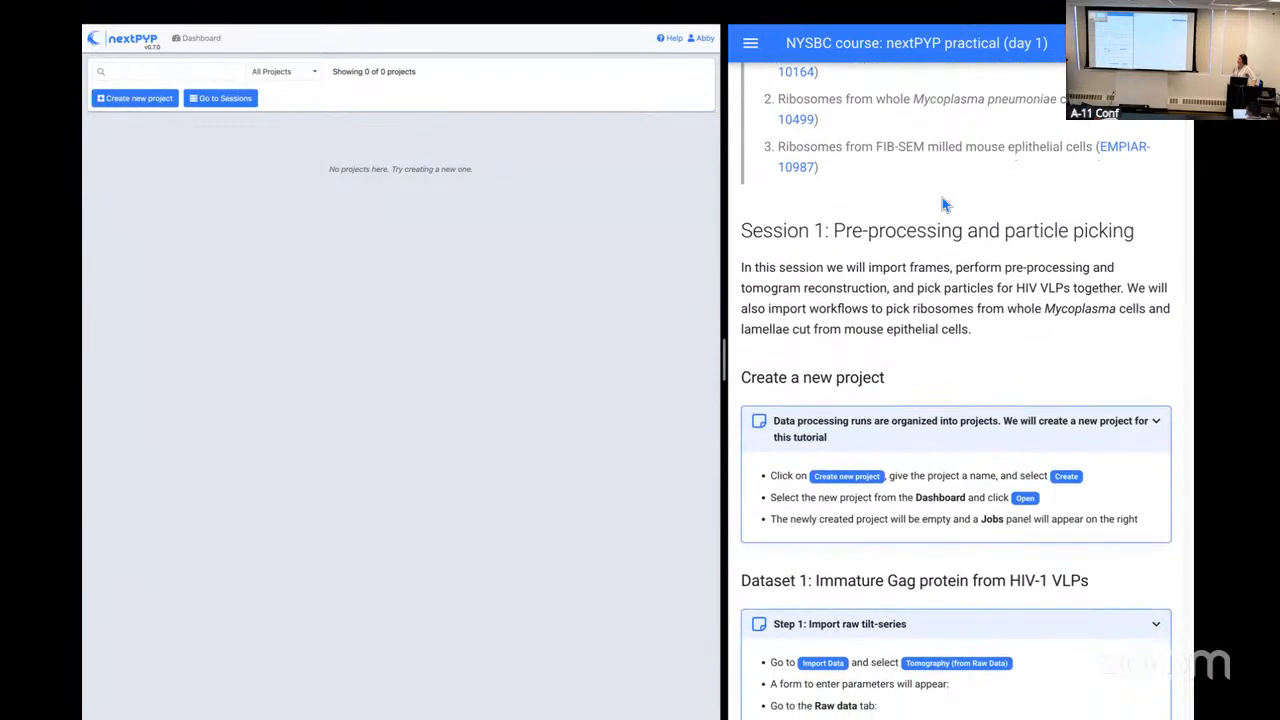
scroll(942, 205, down, 1)
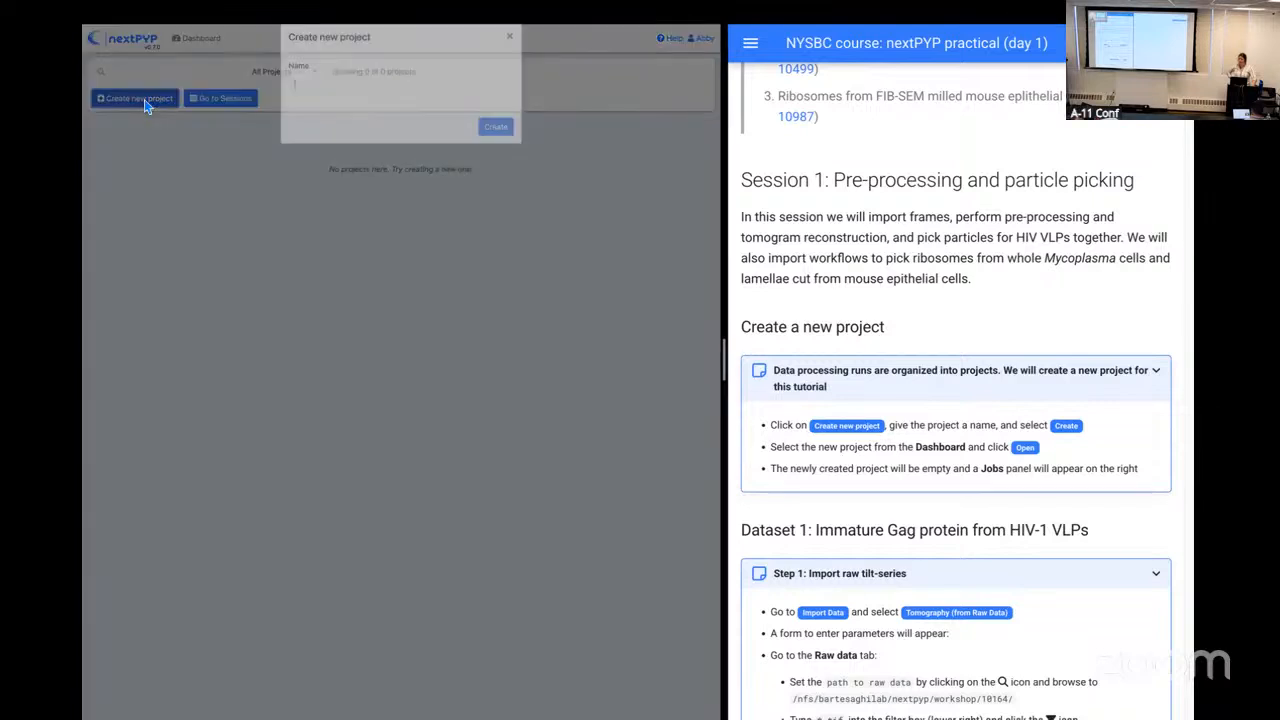
Step: Create a new project named with the instructor's first name followed by "Workshop", and open it
click(144, 99)
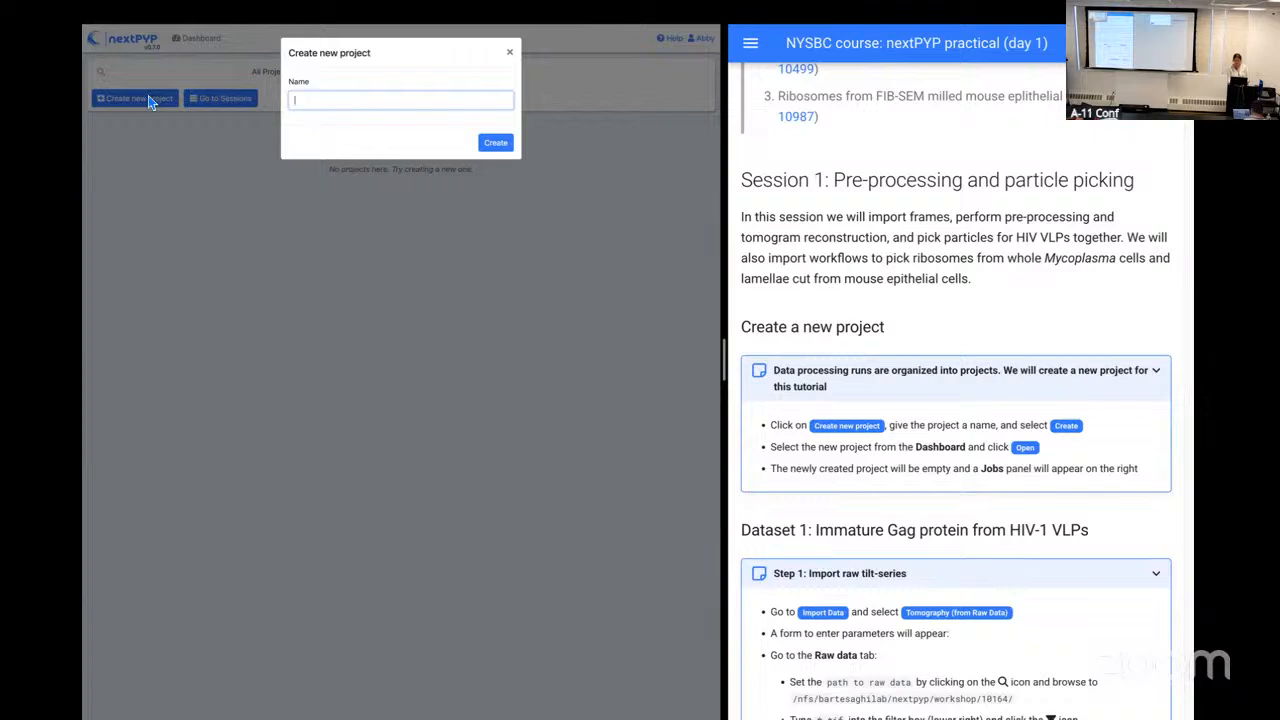
text(AbbyWorkshop)
click(508, 147)
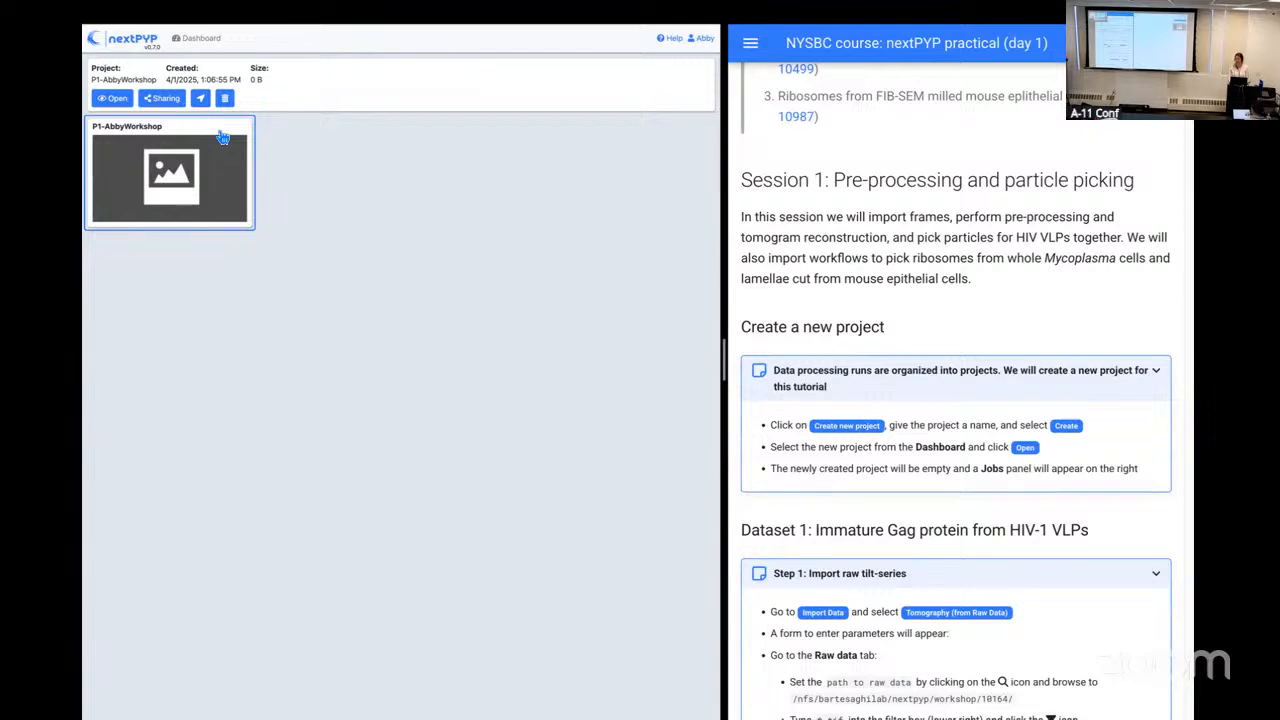
click(115, 105)
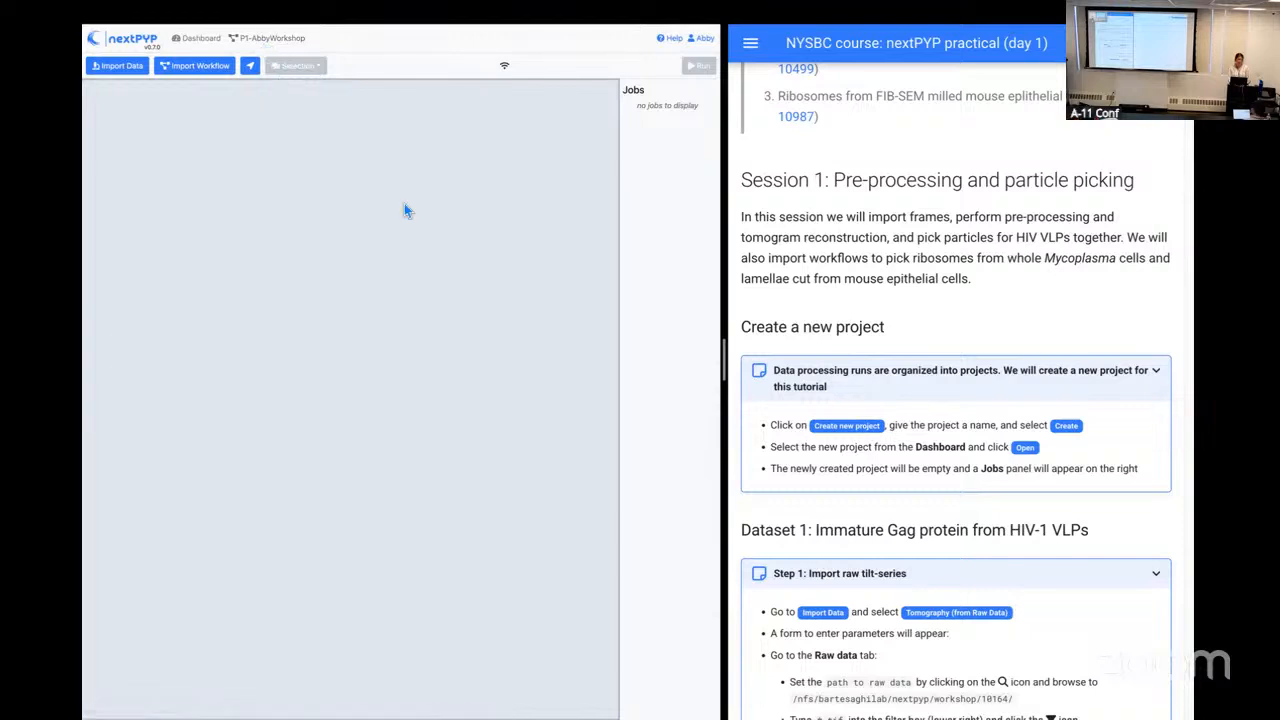
Step: Consult the guide's Step 1 on raw tilt-series and start a Tomography (from Raw Data) import in the project
scroll(912, 305, down, 5)
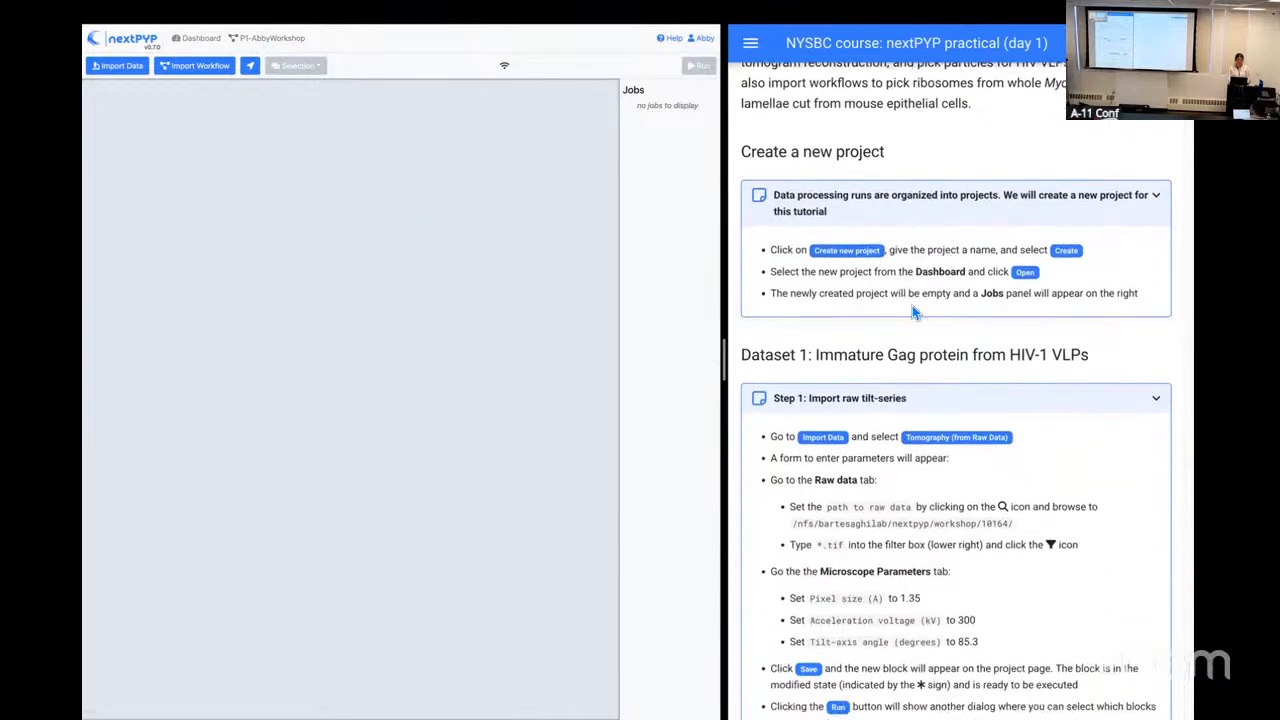
scroll(913, 311, down, 1)
scroll(913, 311, up, 1)
scroll(913, 311, down, 1)
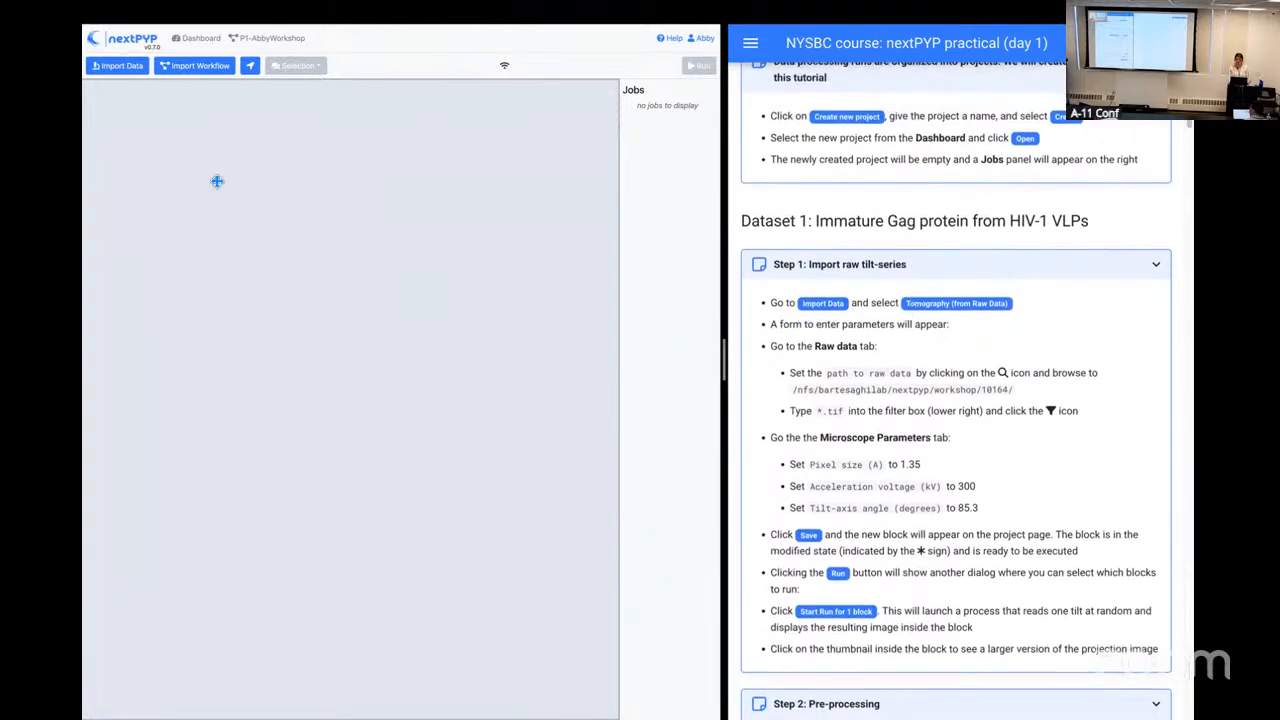
click(120, 70)
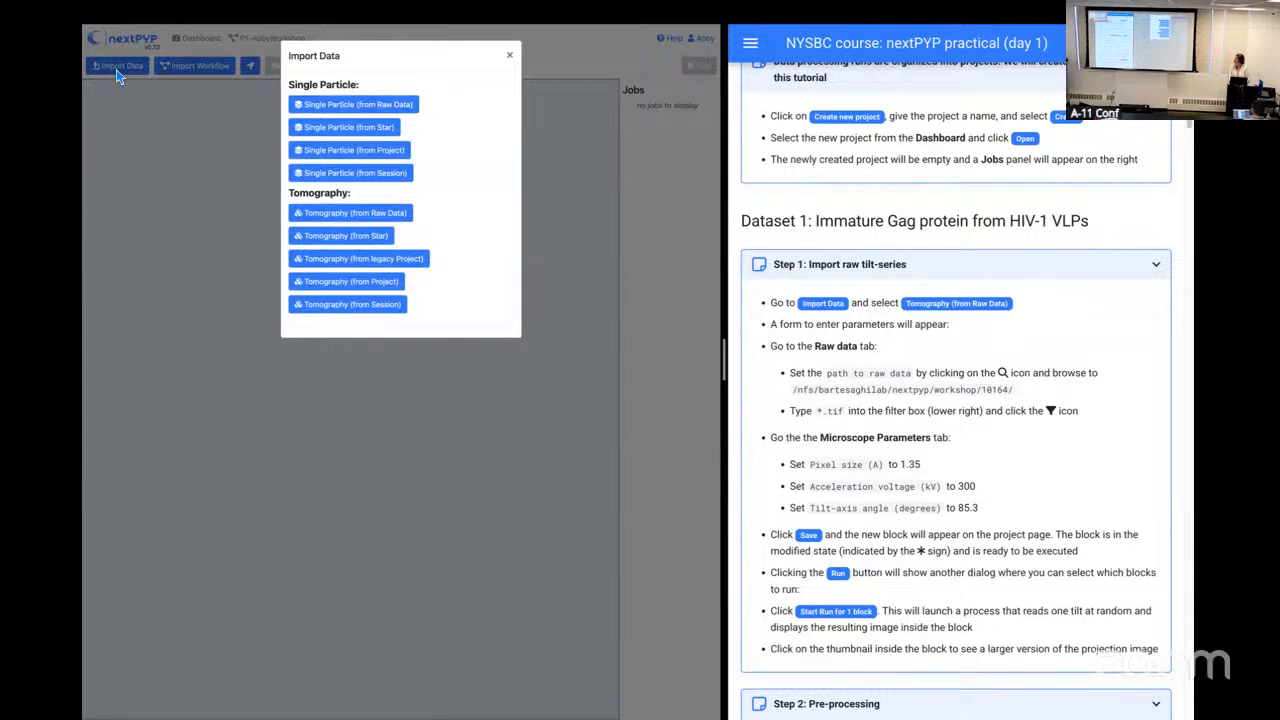
click(316, 216)
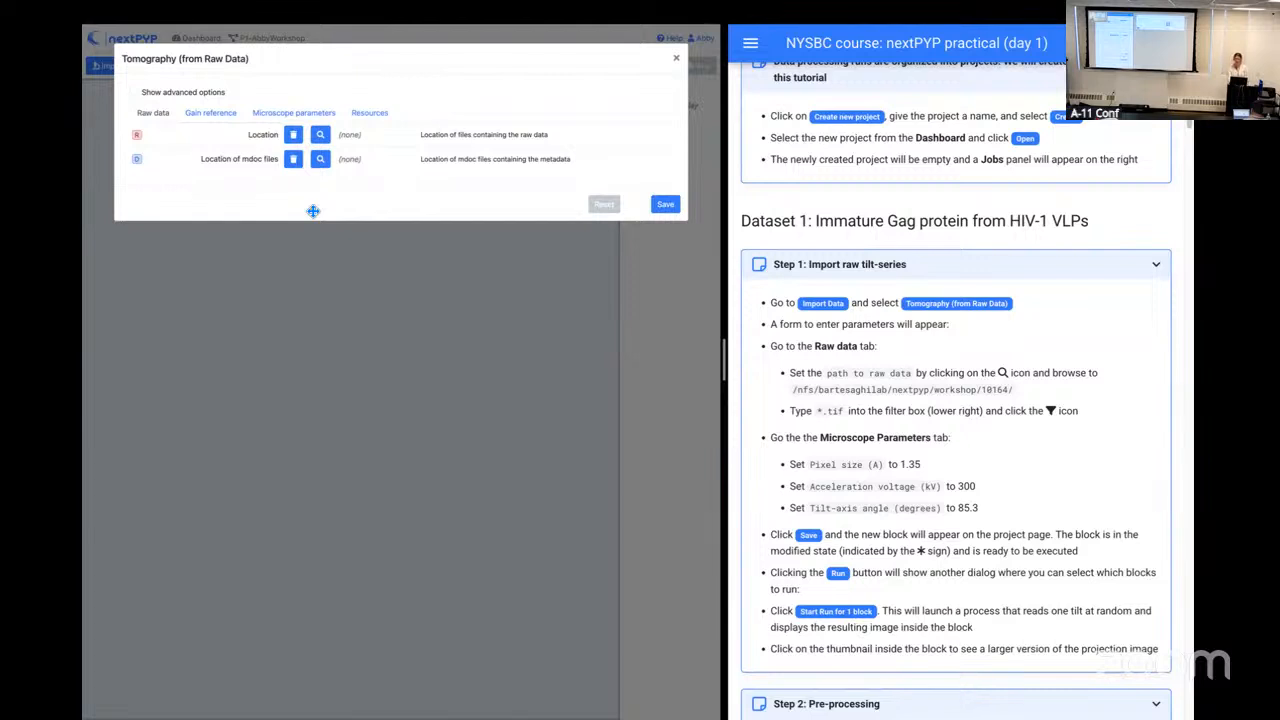
Step: Set the raw data location to /nfs/bartesaghilab/nextpyp/workshop/10164 with the file pattern *.tif
click(320, 136)
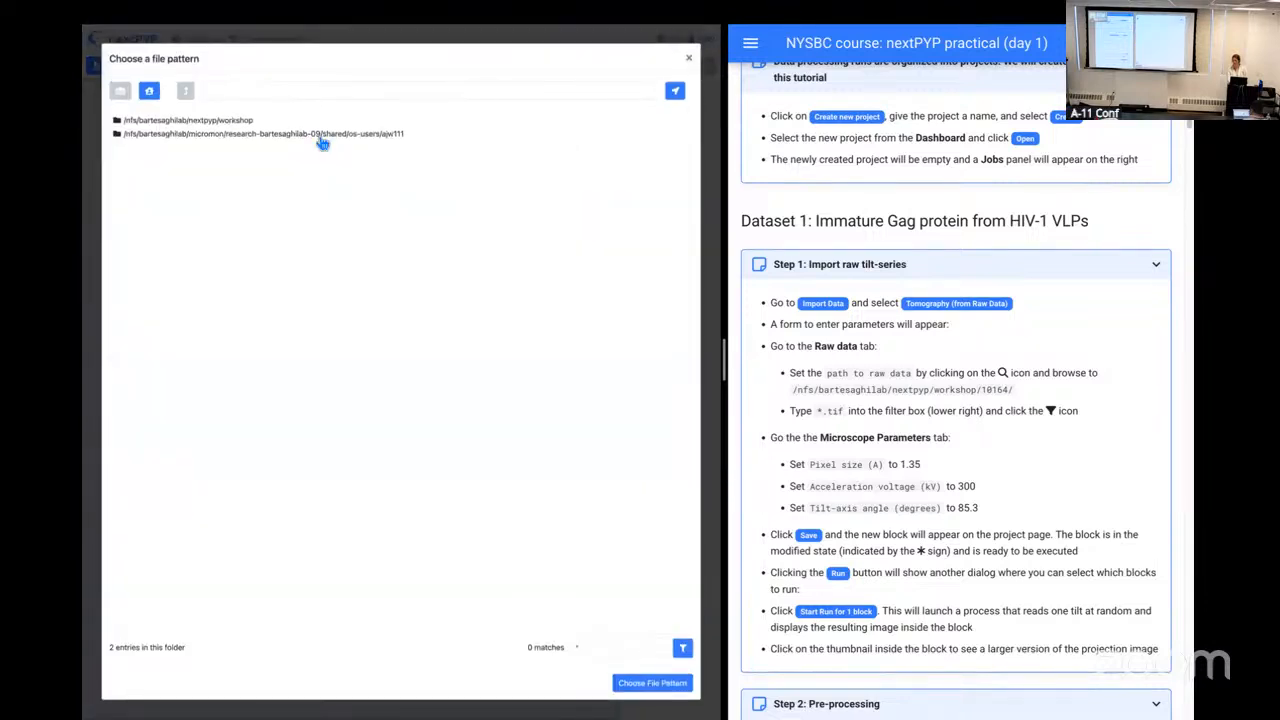
click(241, 125)
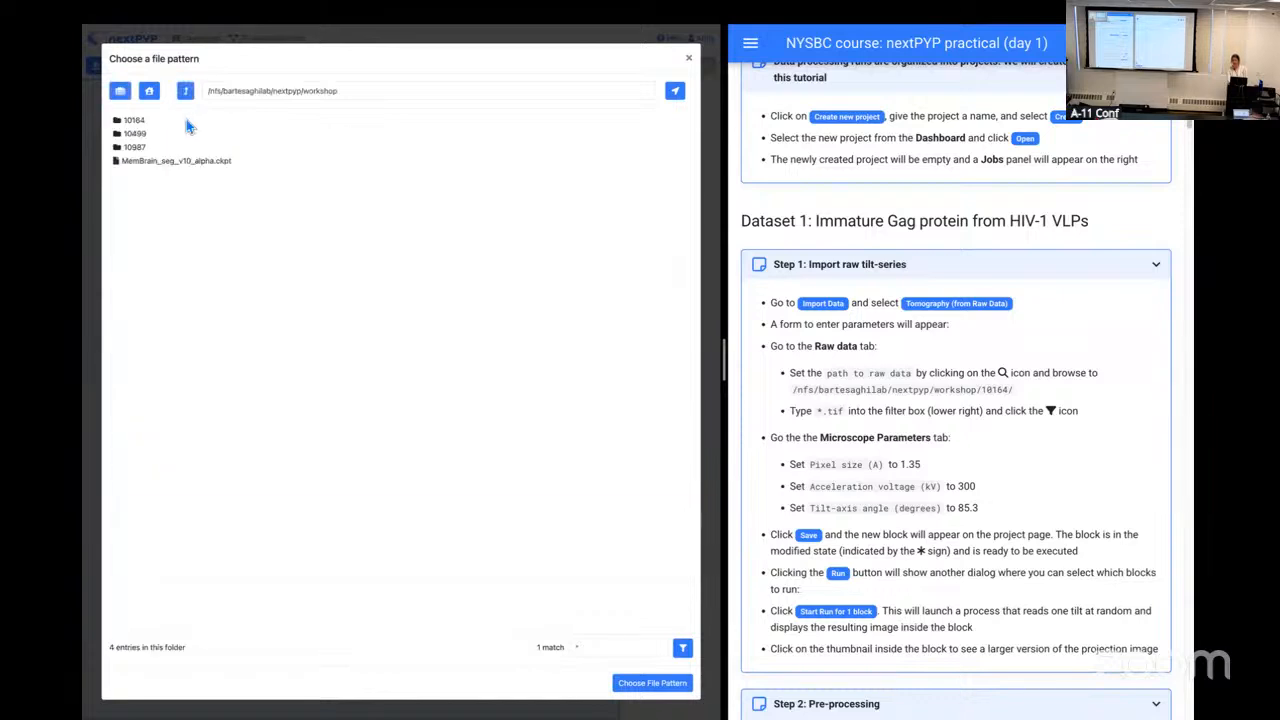
click(141, 123)
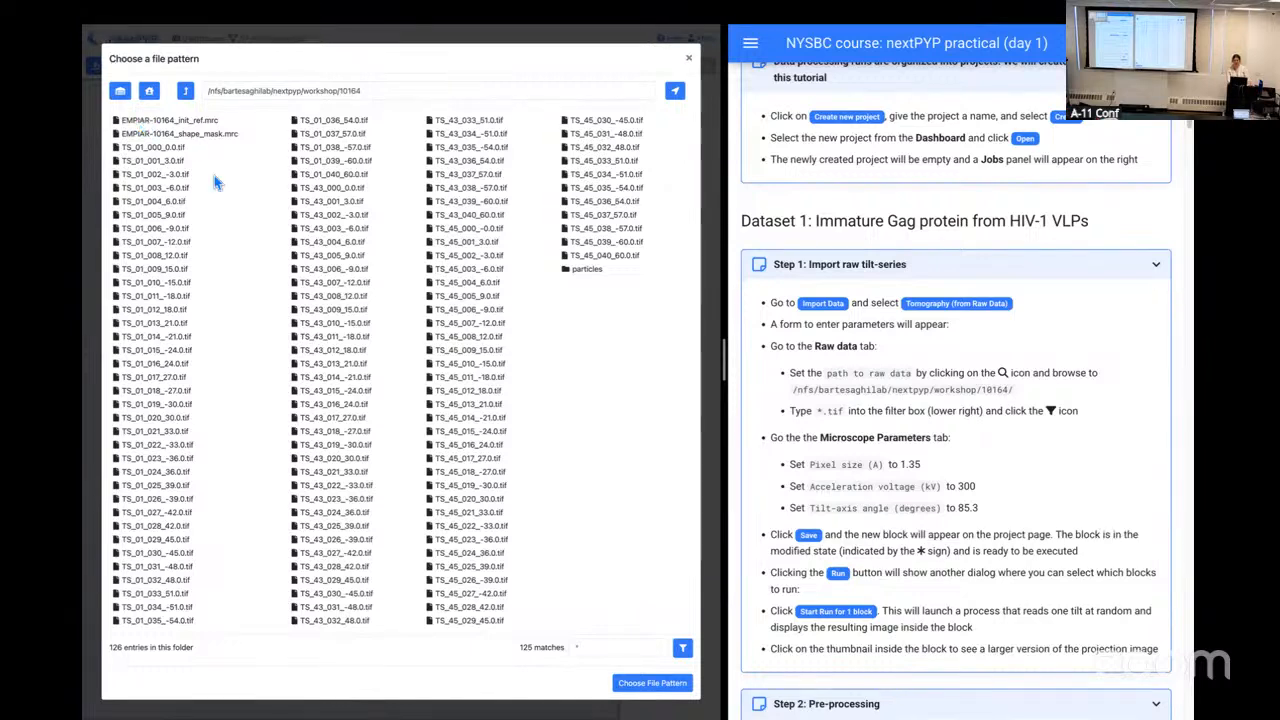
click(588, 648)
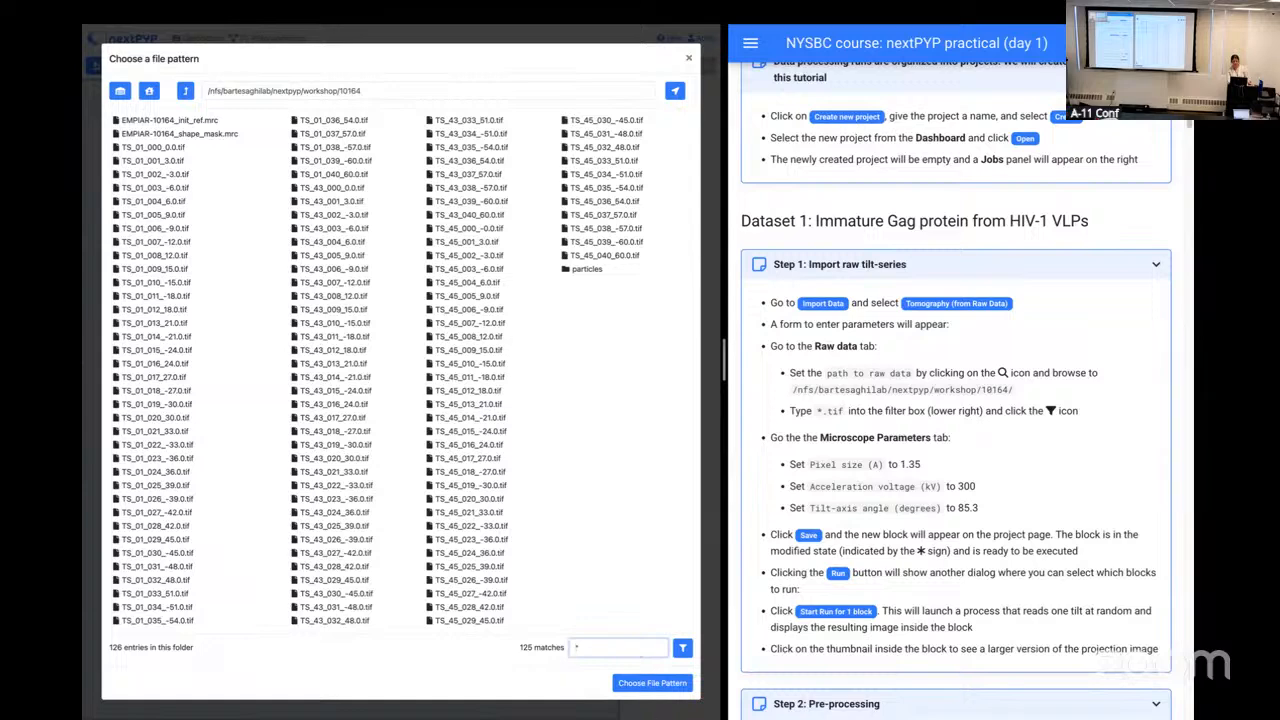
mouse_move(663, 676)
text(*)
text(.tif)
click(684, 649)
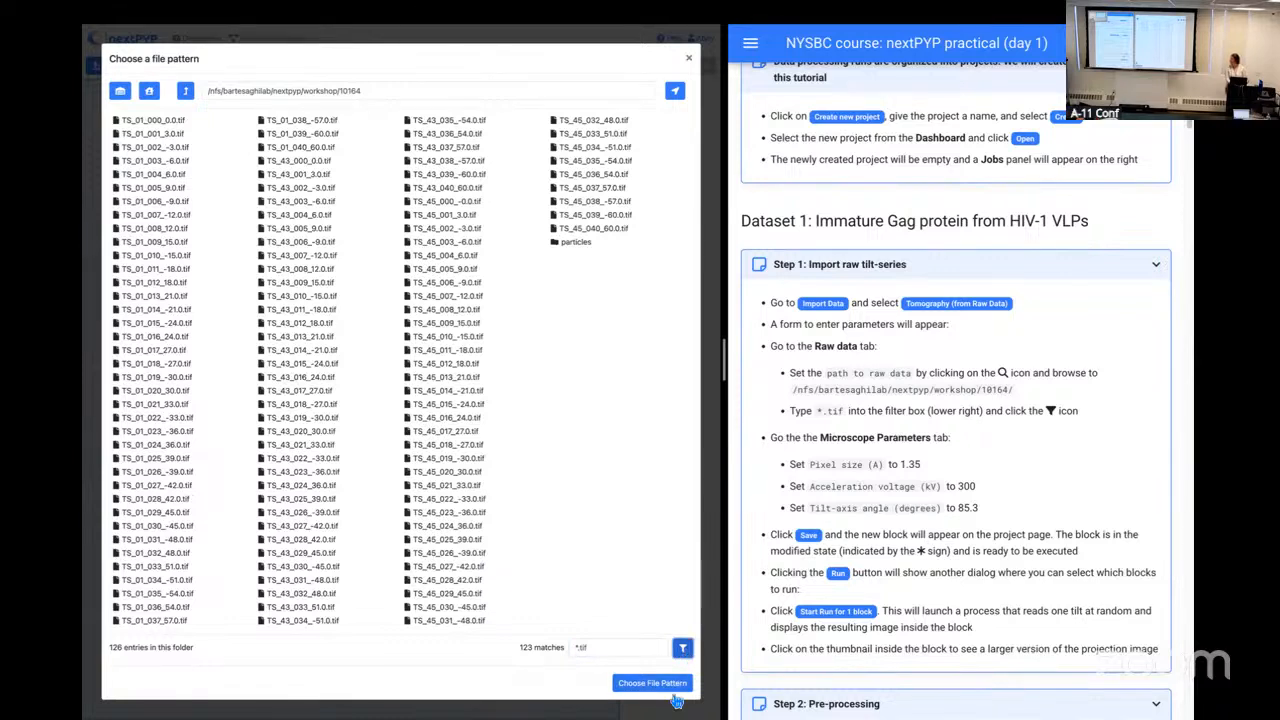
click(652, 683)
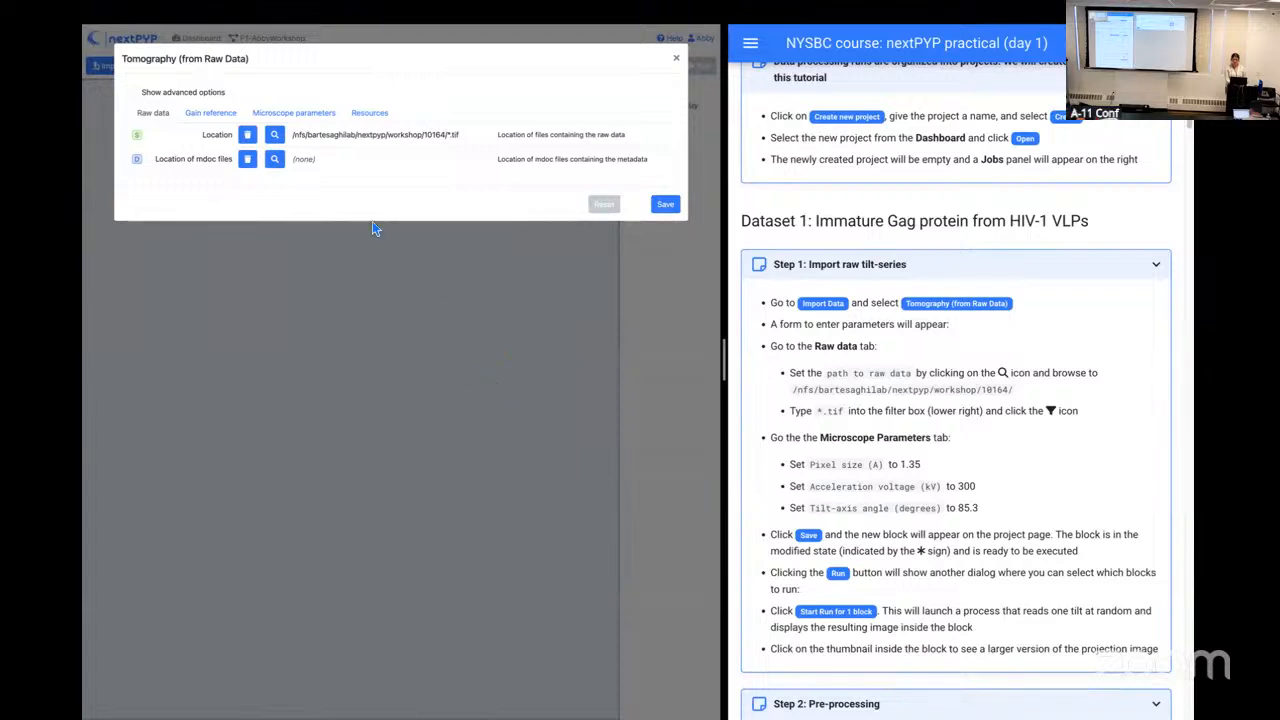
Step: Show the import form's microscope parameters and enlarge both pages, with the practical guide at 150% zoom on Step 1
click(310, 113)
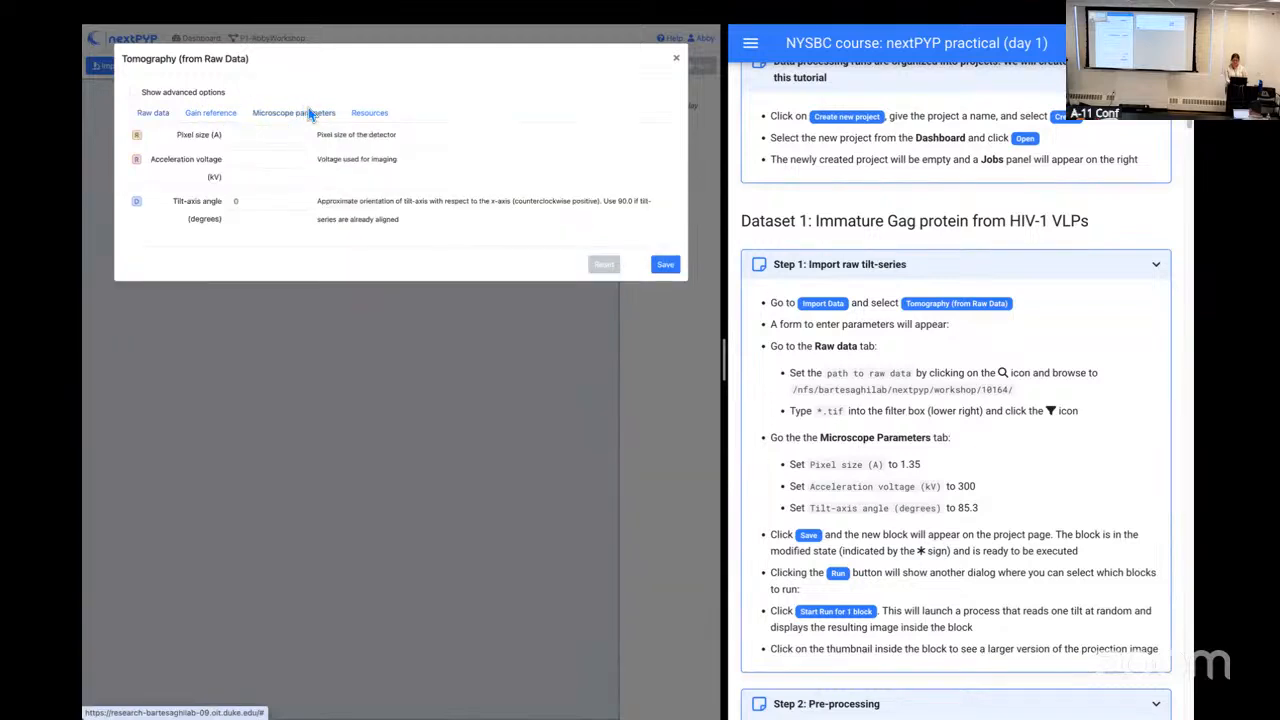
click(274, 134)
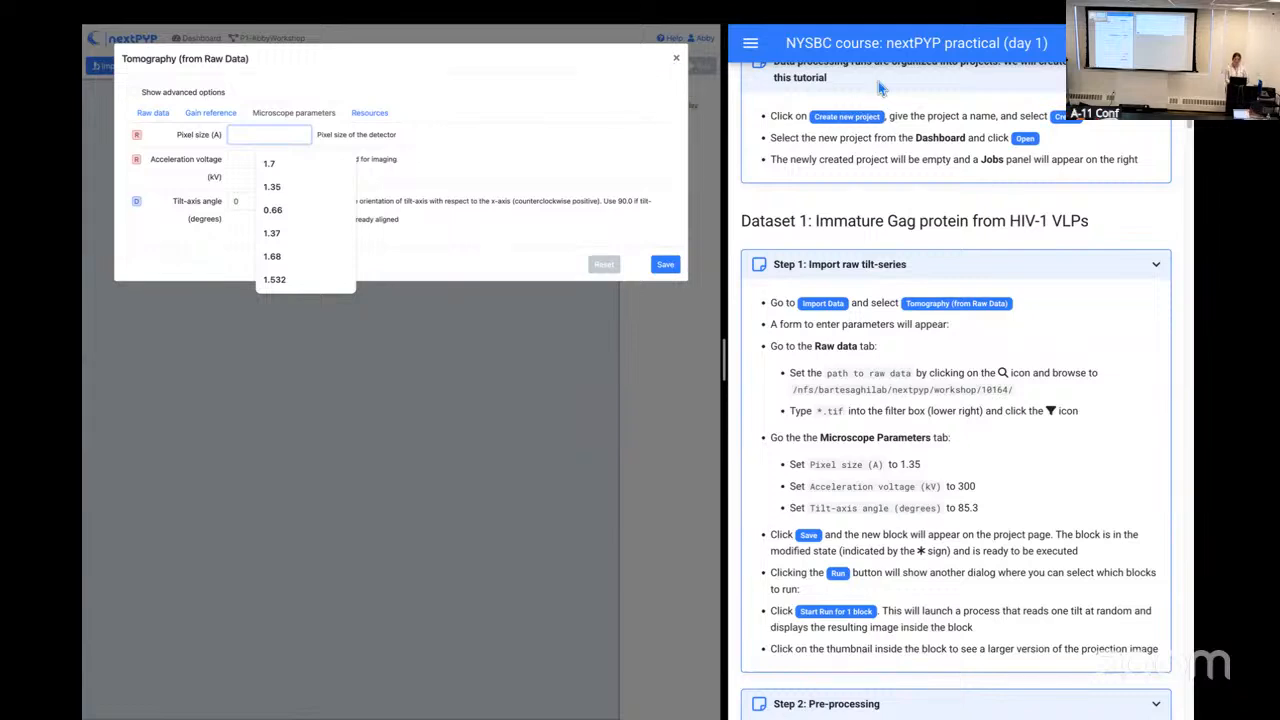
mouse_move(996, 12)
click(510, 124)
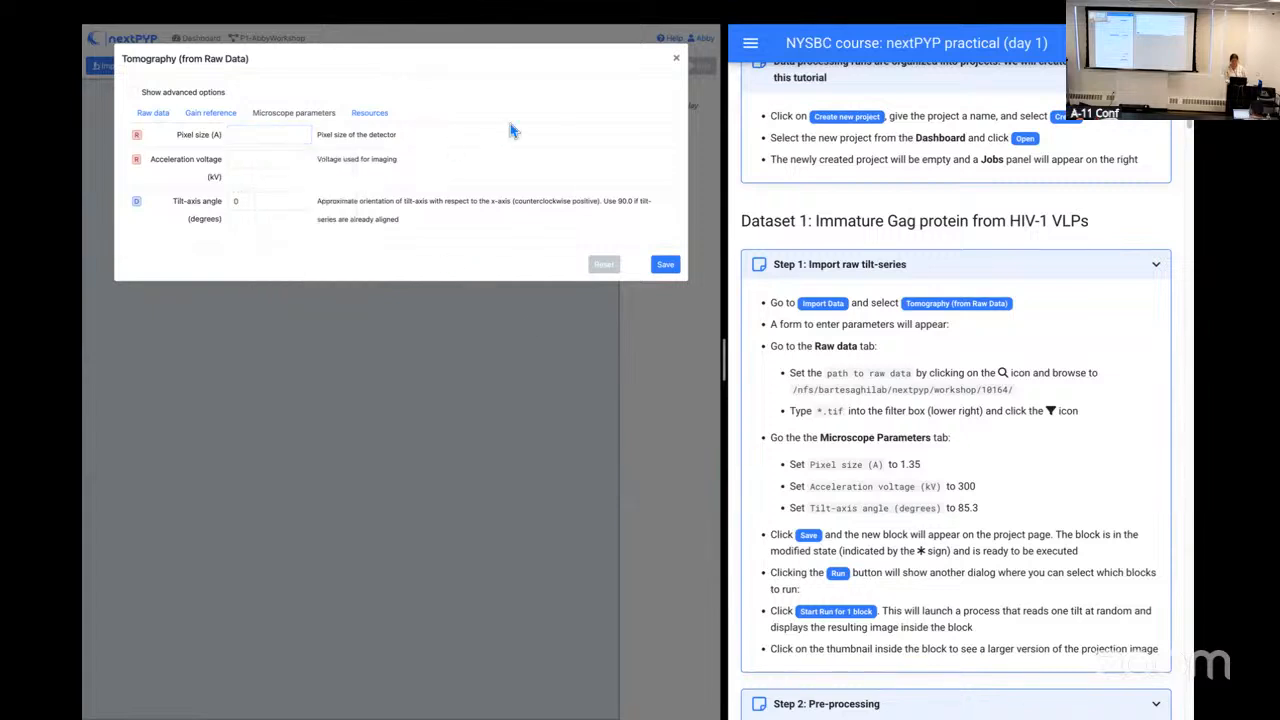
key(super+equal)
key(super+equal)
key(super+equal)
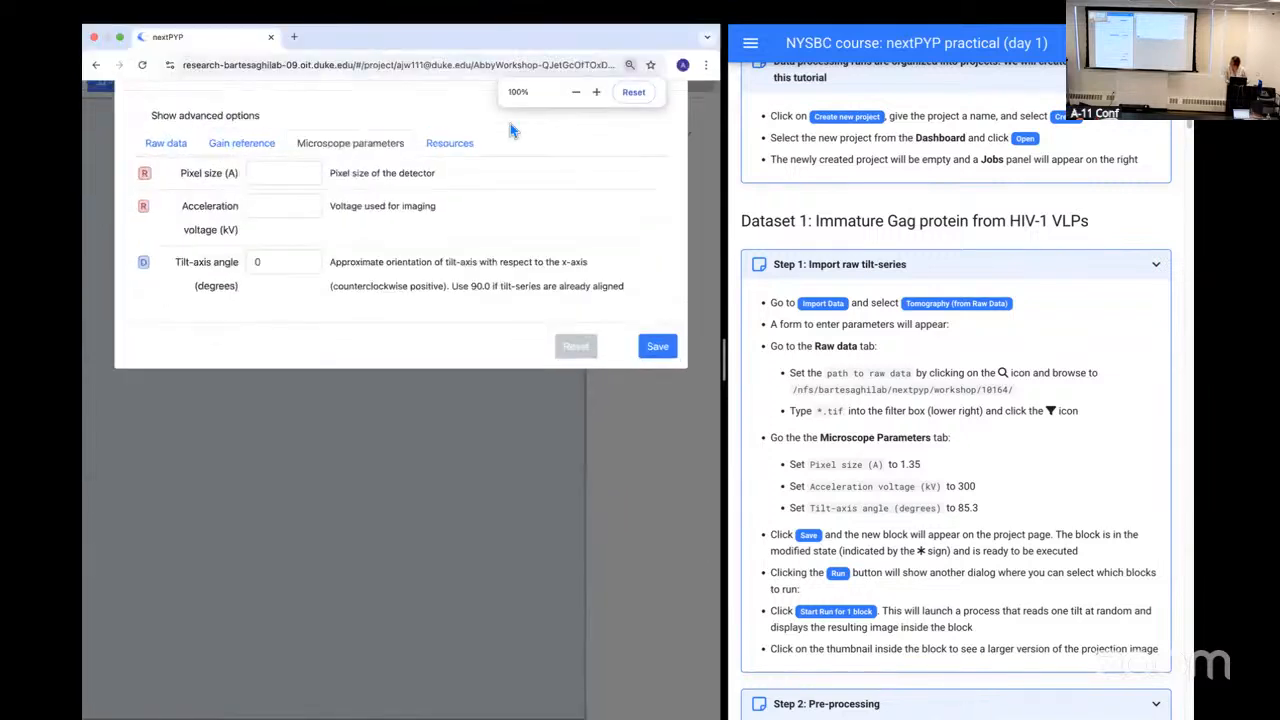
key(super+equal)
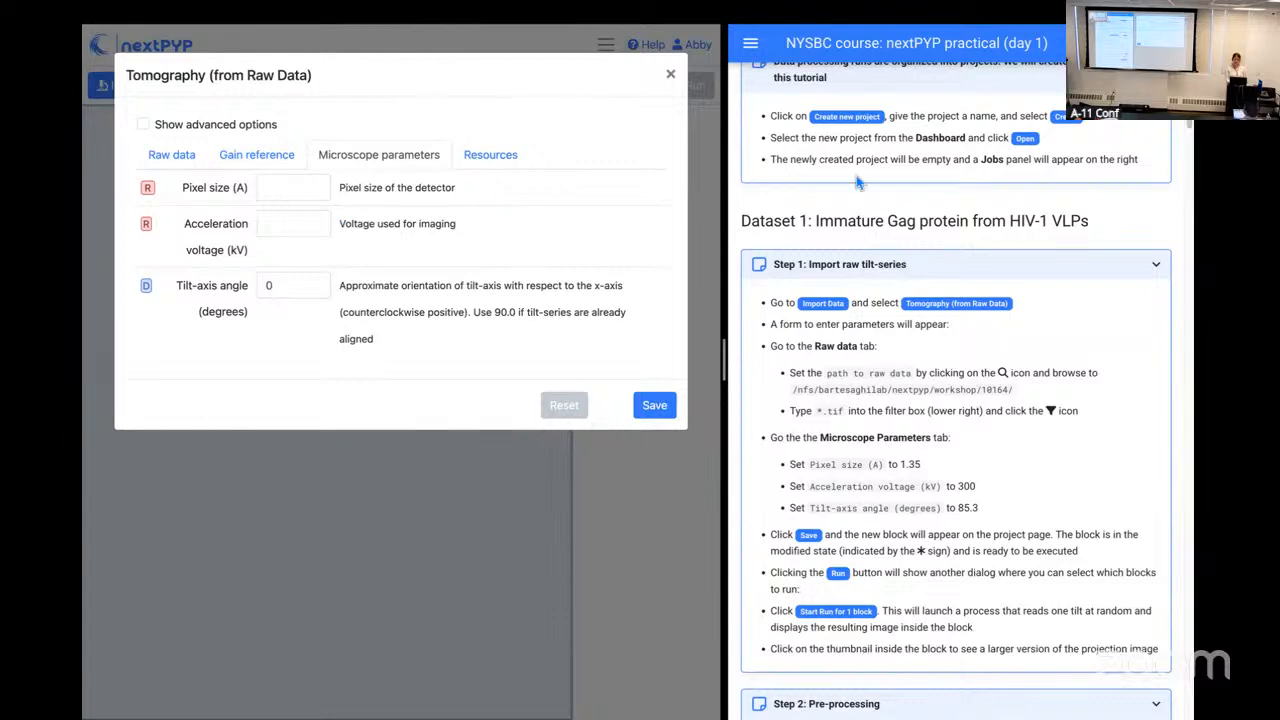
key(super+plus)
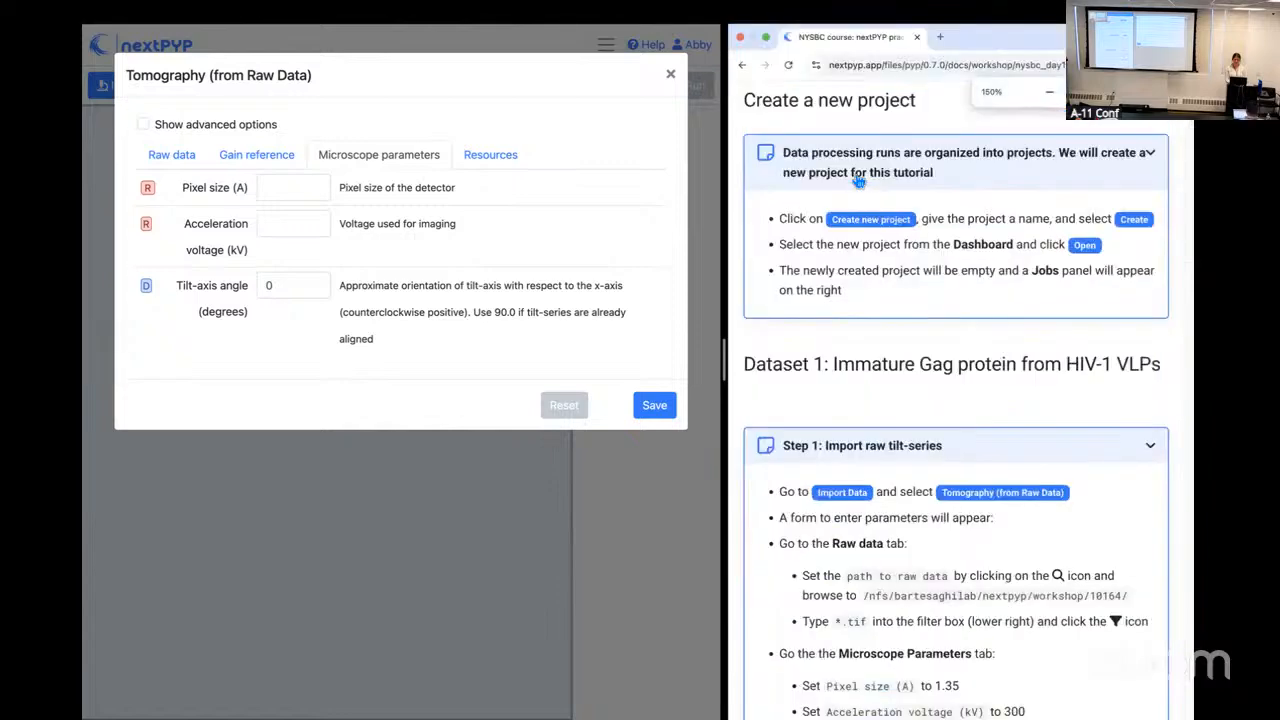
scroll(924, 483, down, 2)
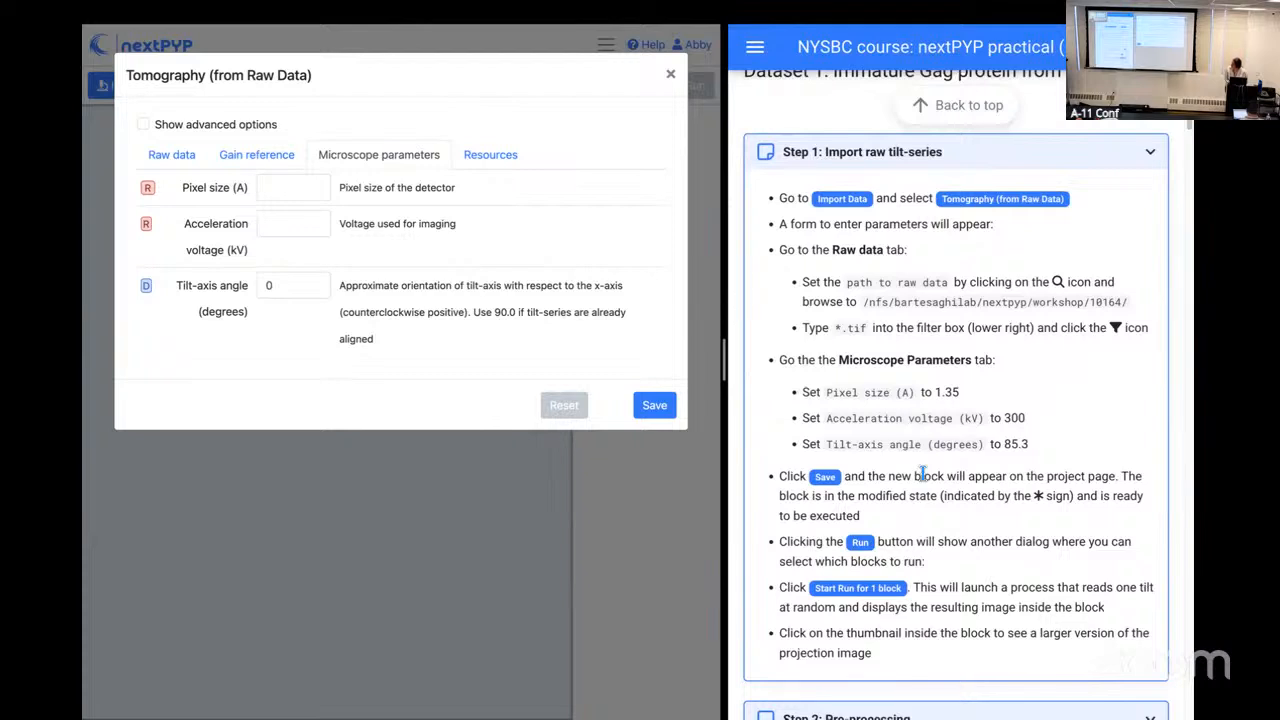
Step: Set the pixel size to 1.35 Å, acceleration voltage to 300 kV and tilt-axis angle to 85.3 degrees, and save the import block
click(279, 187)
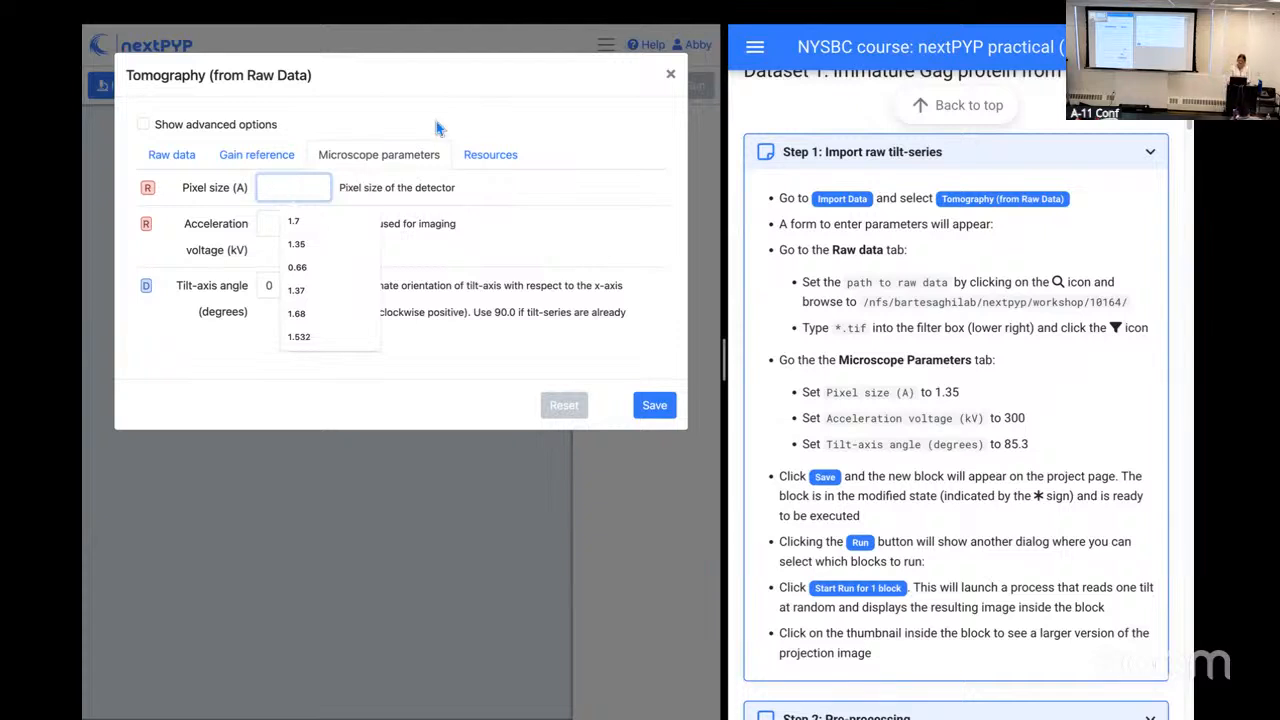
text(1.35)
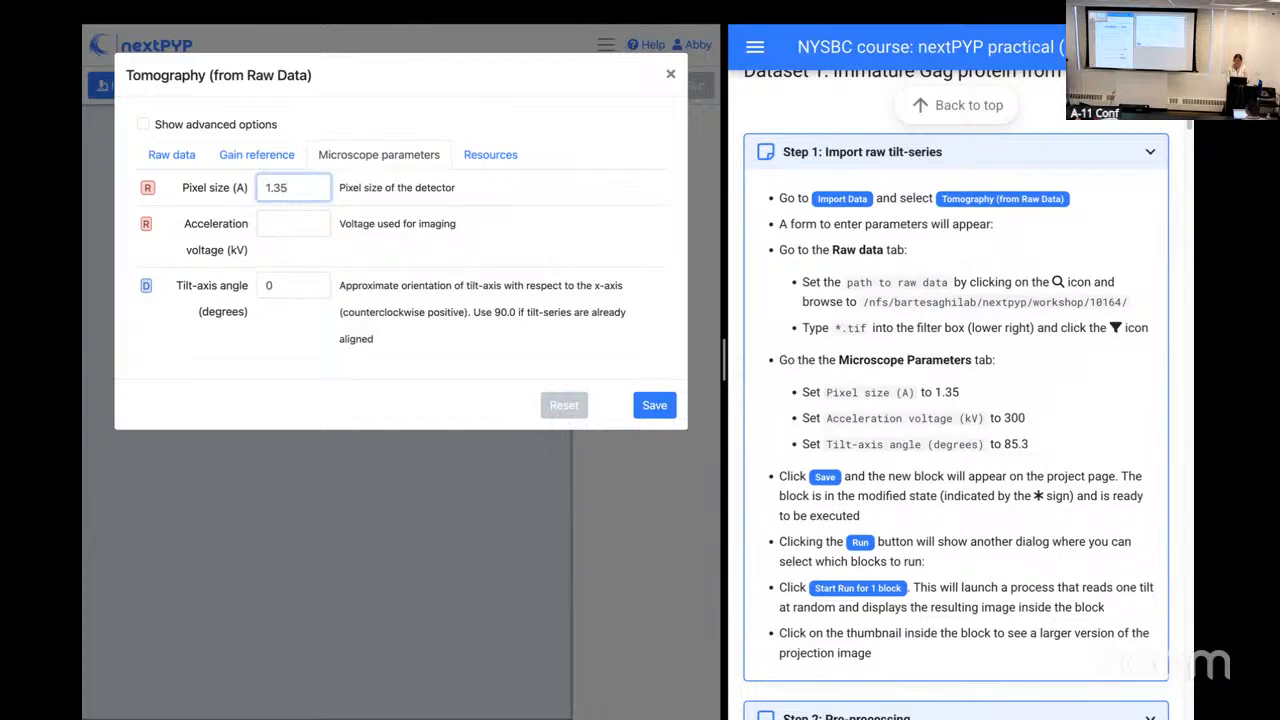
click(302, 222)
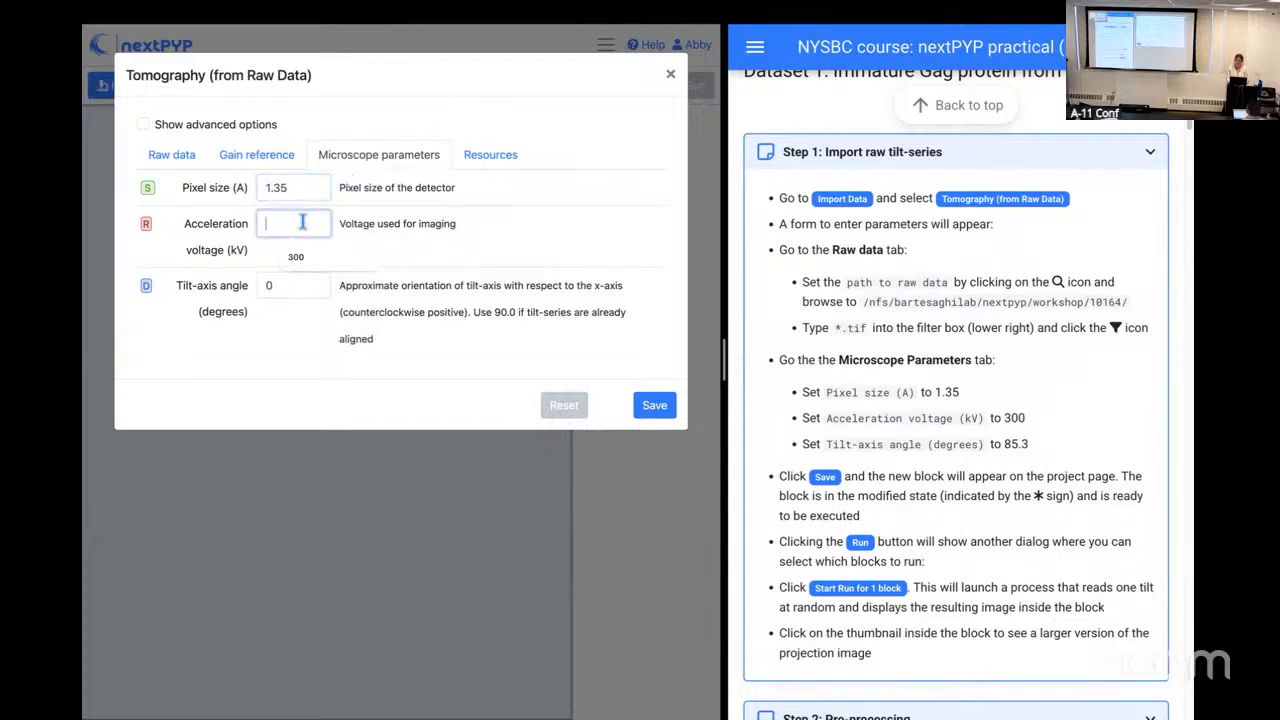
text(300)
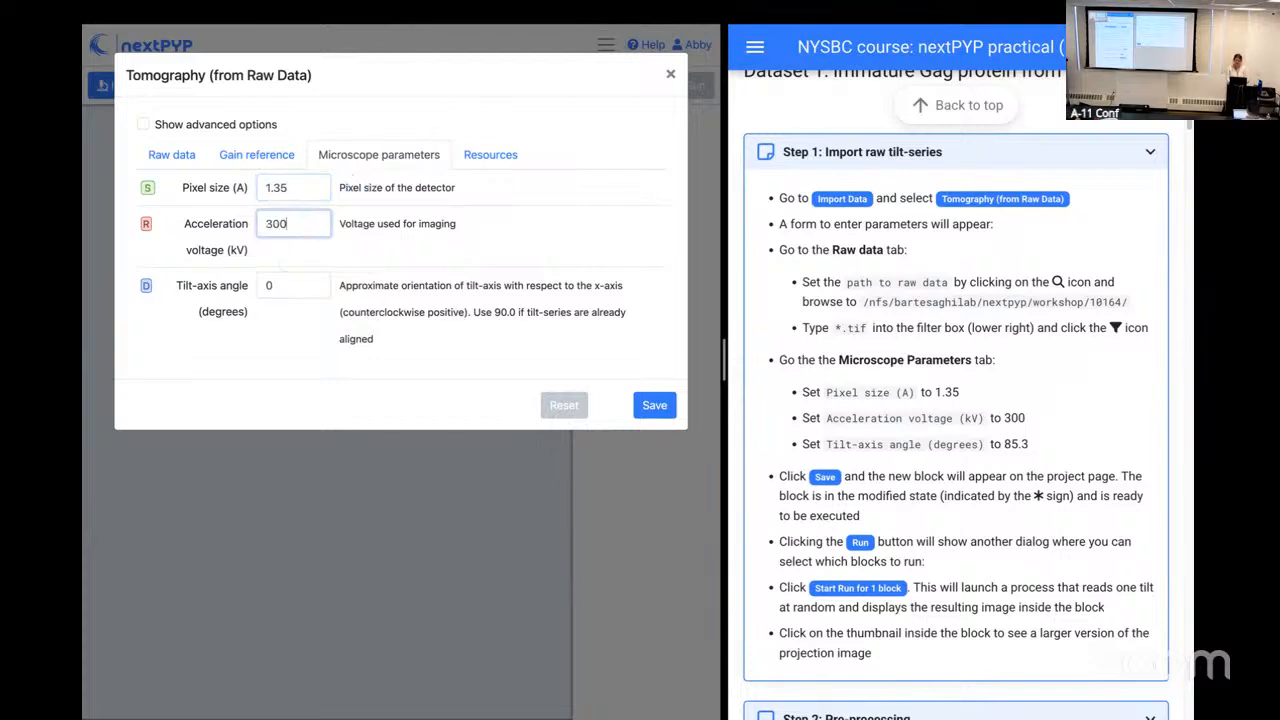
click(290, 289)
key(BackSpace)
text(85.3)
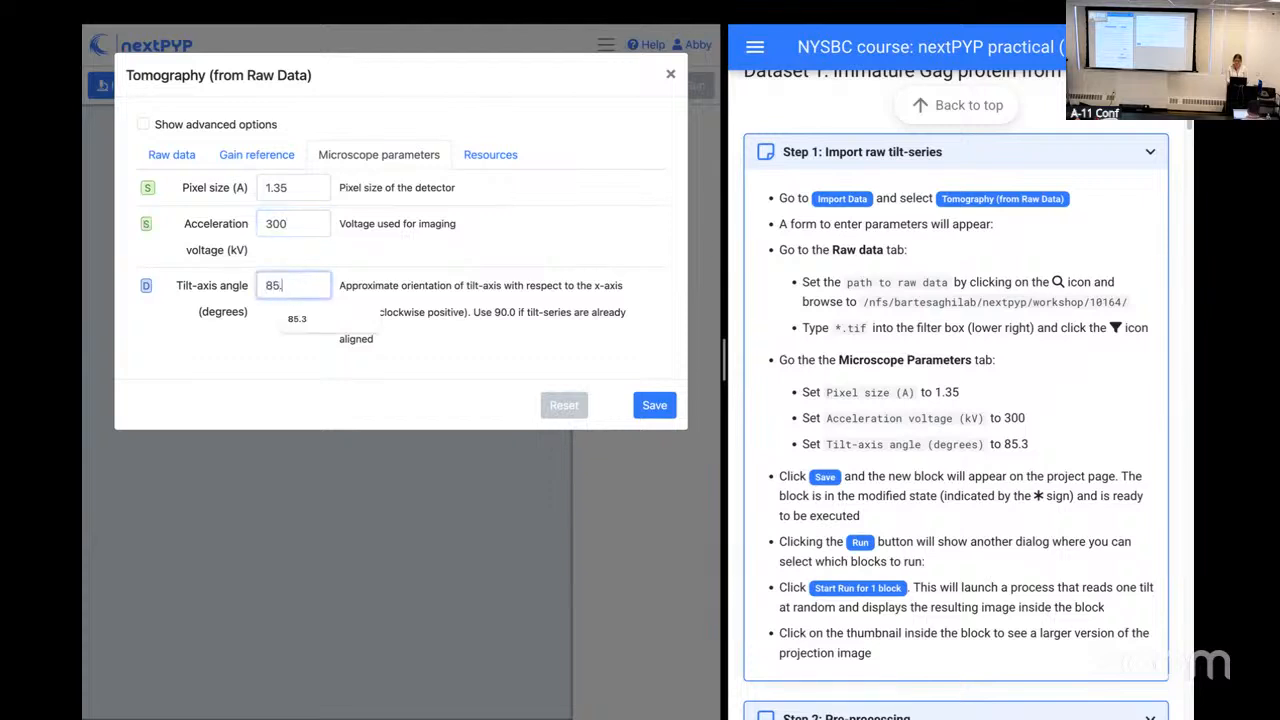
click(276, 366)
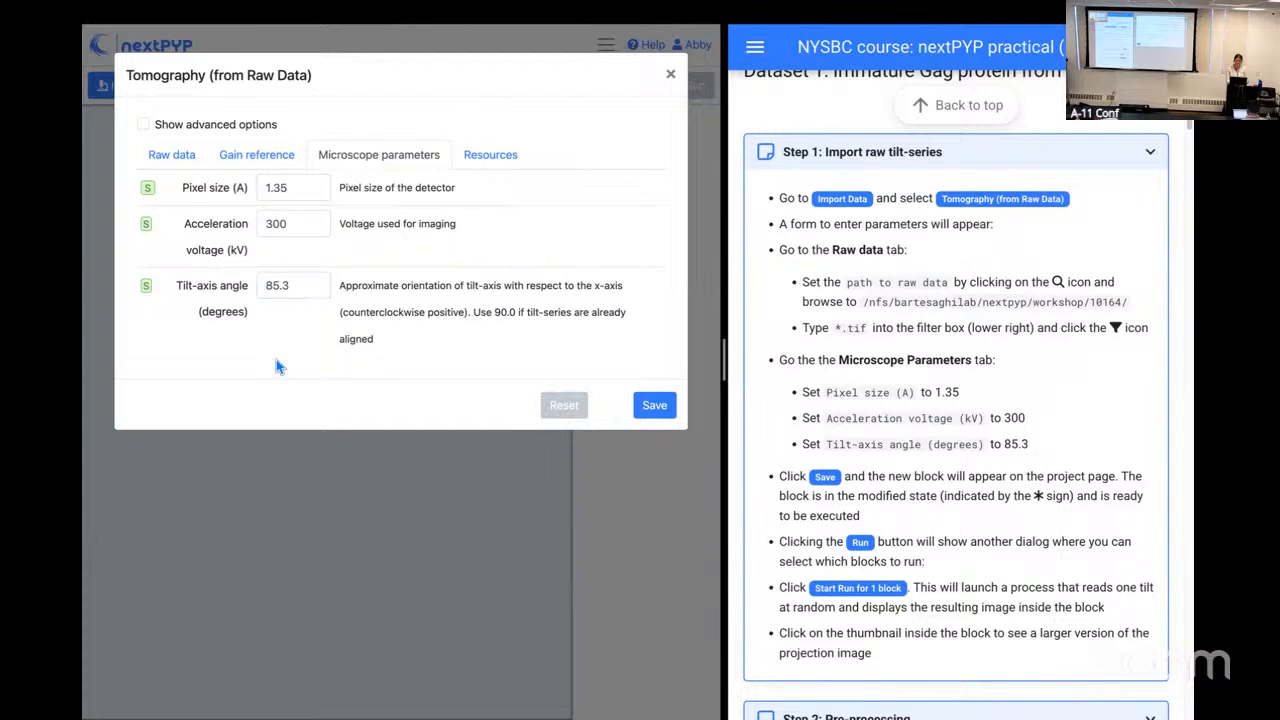
click(645, 406)
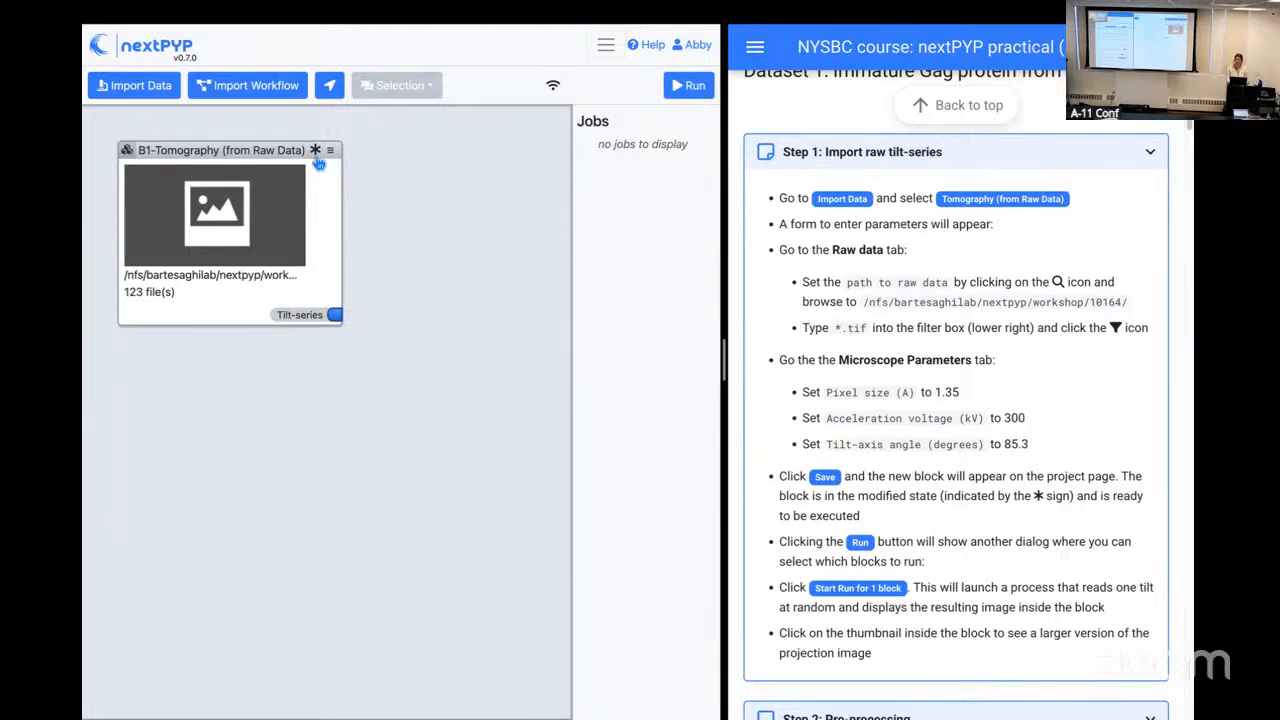
Step: Run the Tomography (from Raw Data) block and start a Pre-processing block from its tilt-series output
click(693, 88)
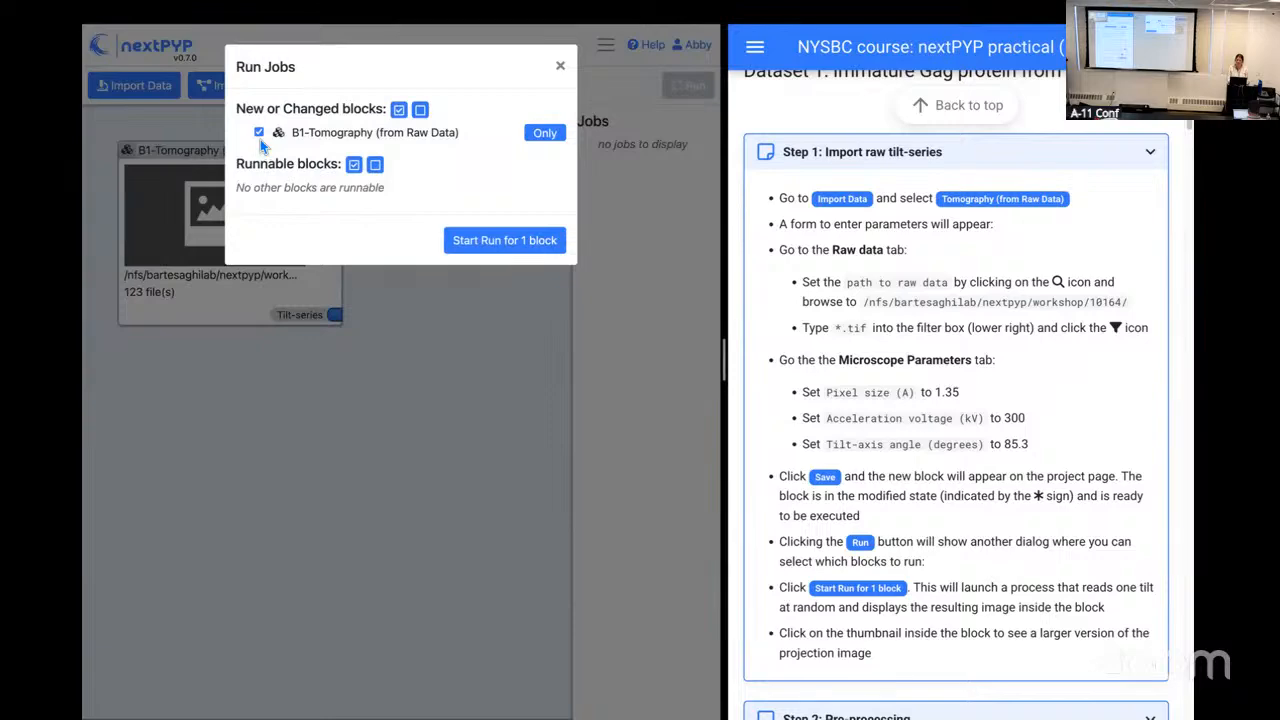
click(512, 252)
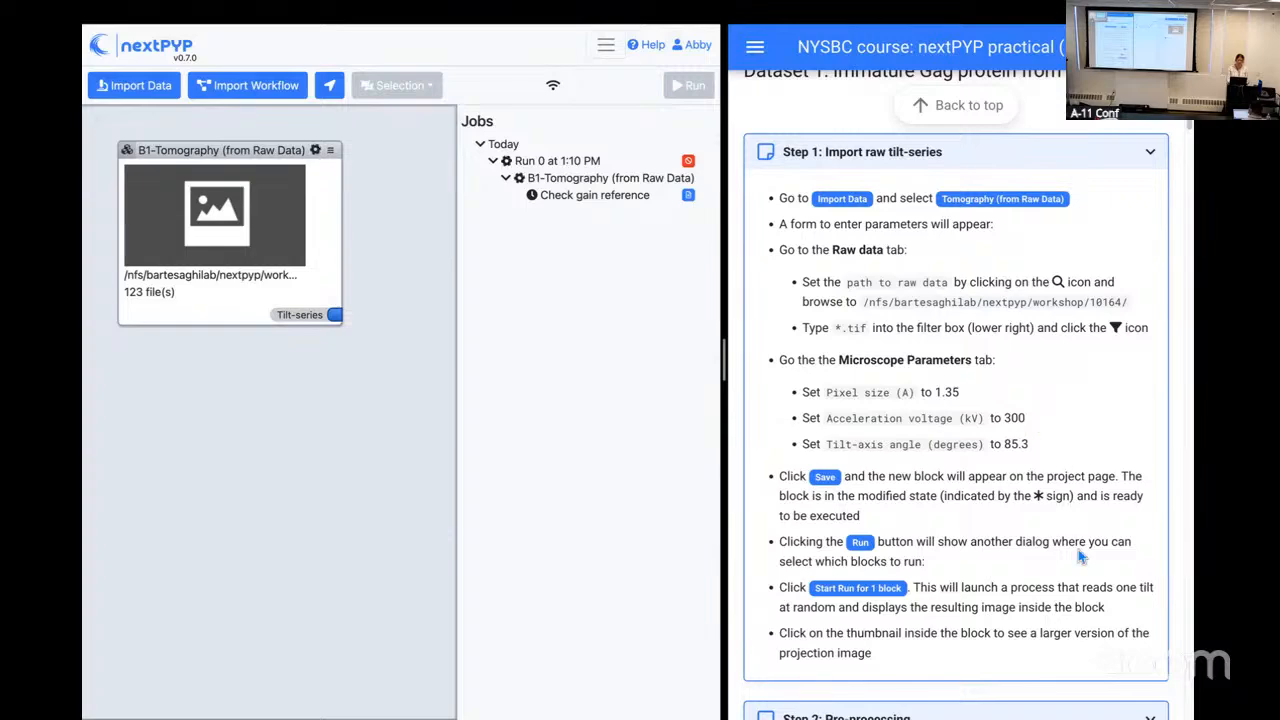
scroll(1078, 549, down, 5)
scroll(1078, 557, down, 1)
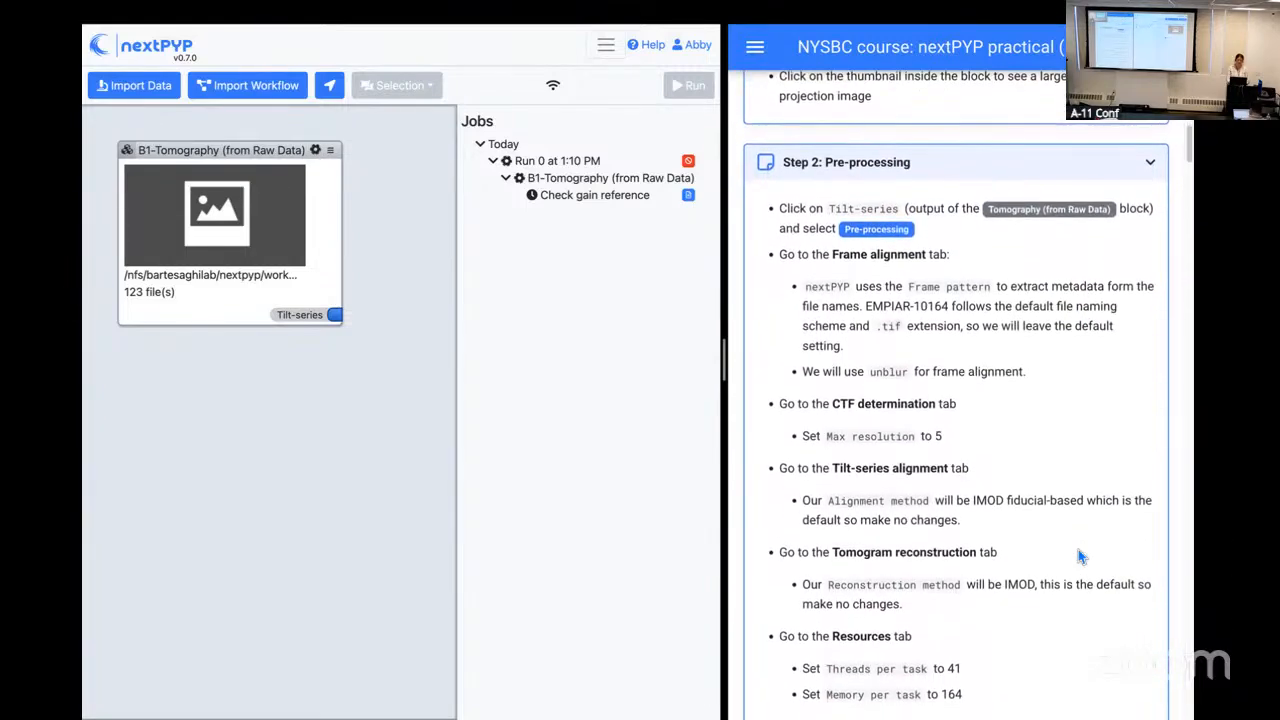
click(339, 321)
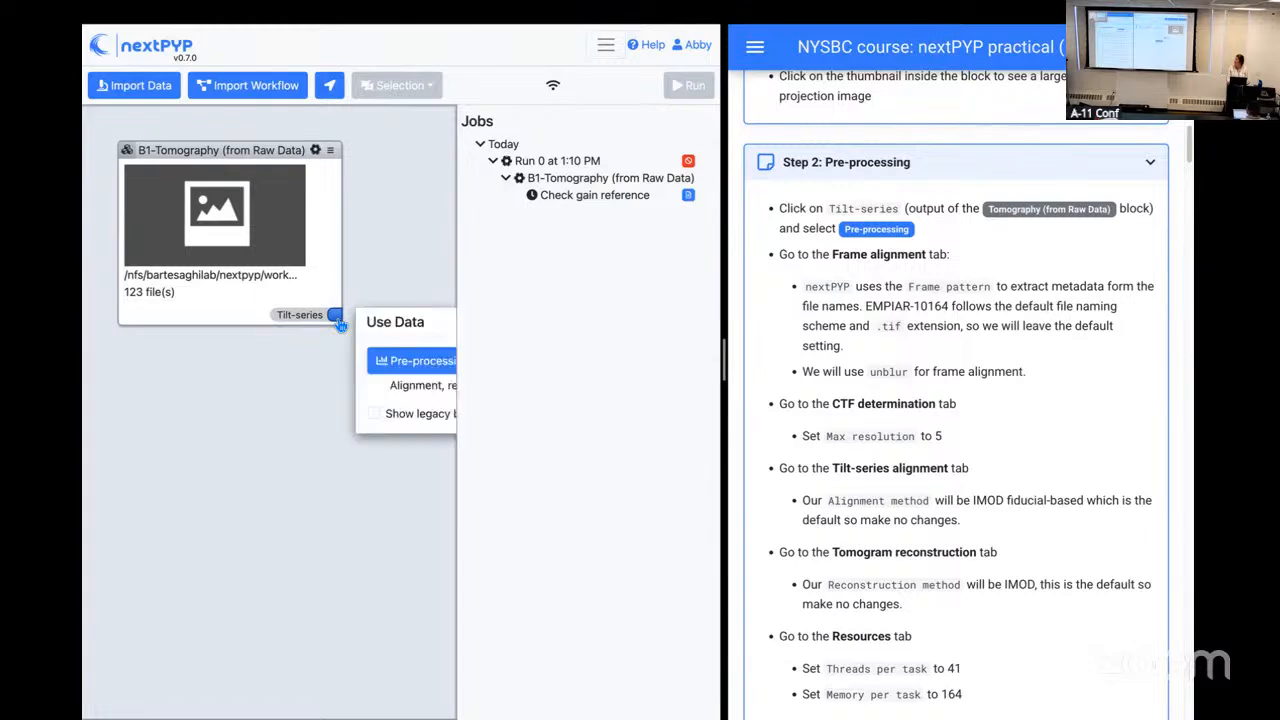
click(407, 363)
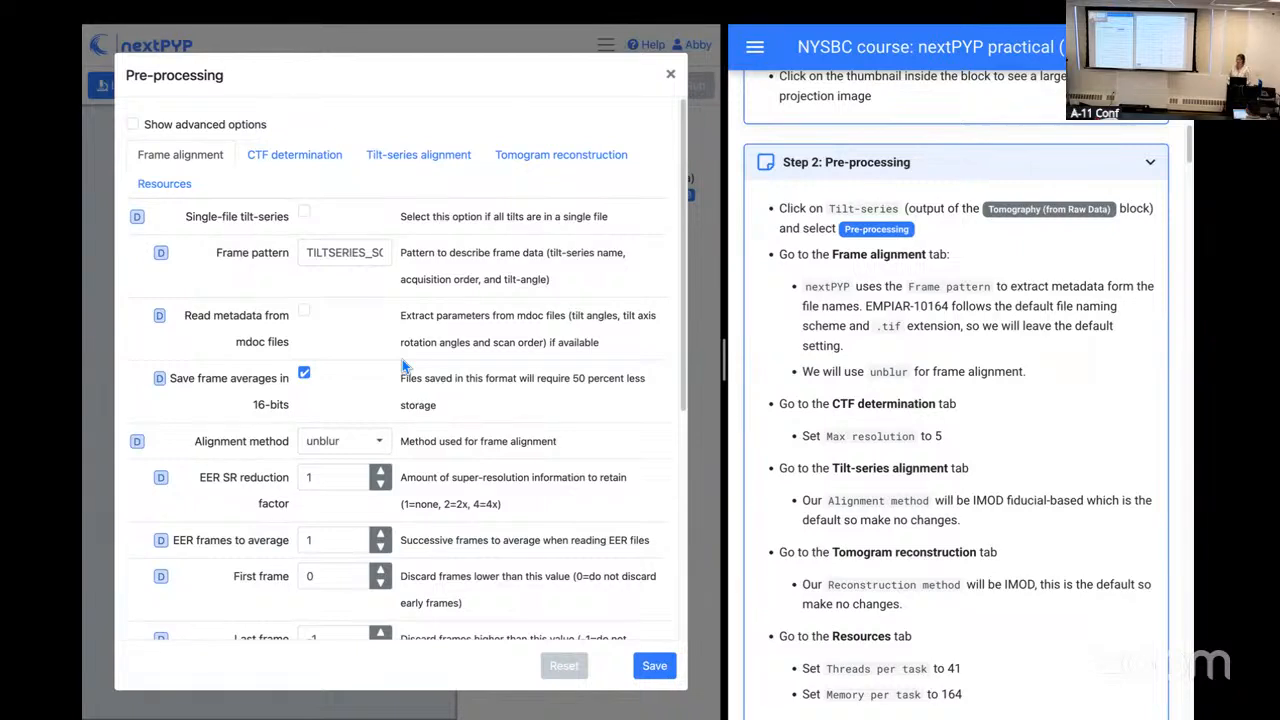
Step: Read the full frame pattern, including its extension, in the Pre-processing form's frame alignment settings
click(363, 257)
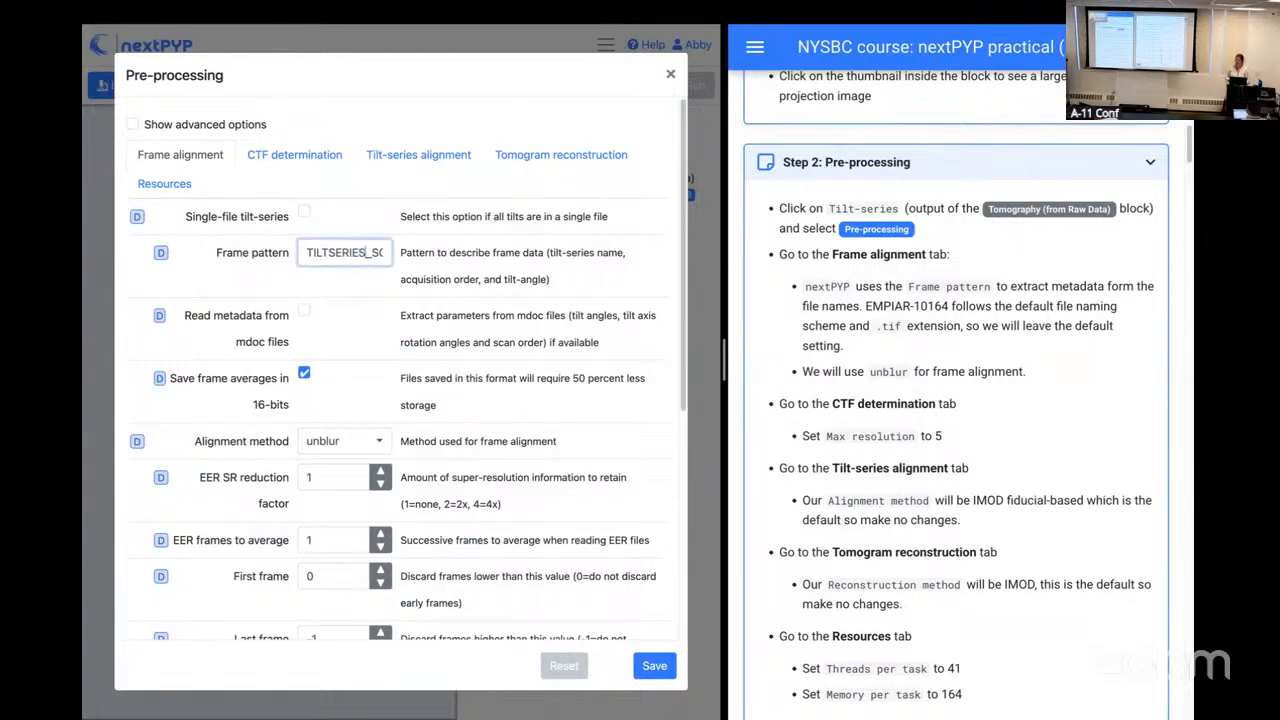
key(Right)
key(Right)
key(Right)
key(Left)
key(Left)
key(Left)
key(Left)
key(Left)
key(Left)
key(Left)
key(Right)
key(Right)
key(Right)
key(Right)
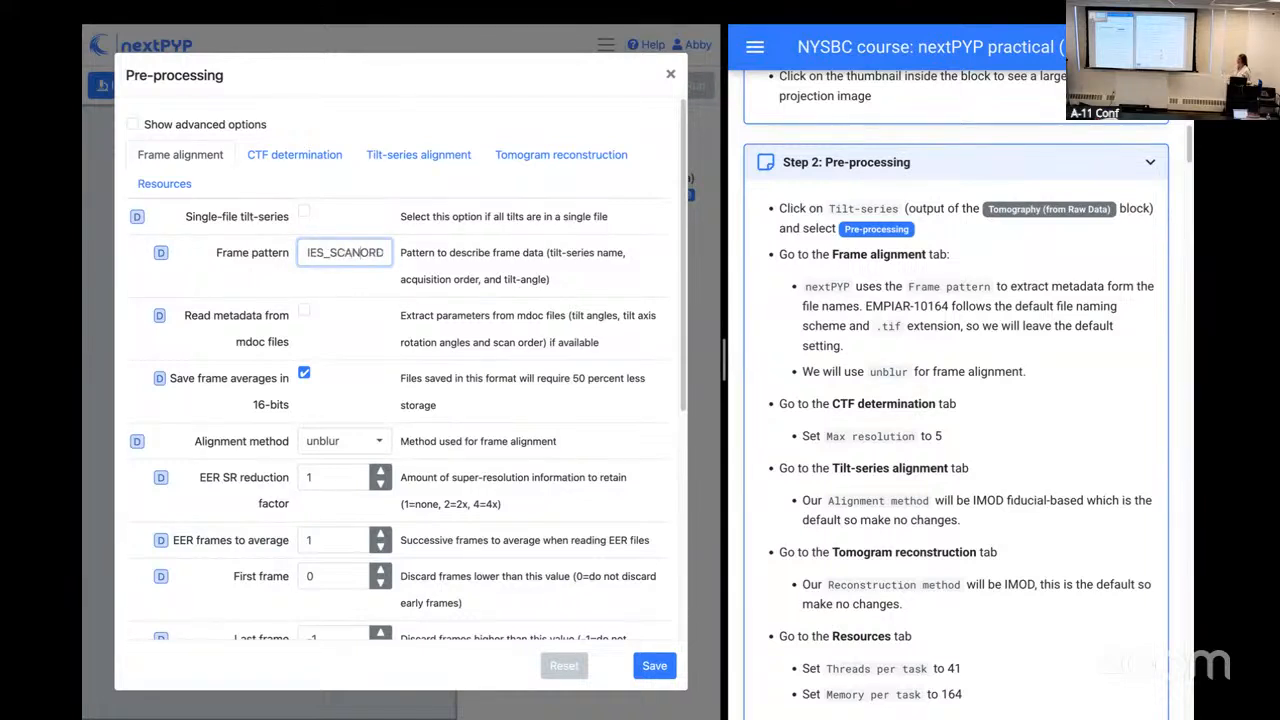
key(Right)
key(Right)
key(Right)
key(Right)
key(Right)
key(Right)
key(Right)
key(Right)
key(Right)
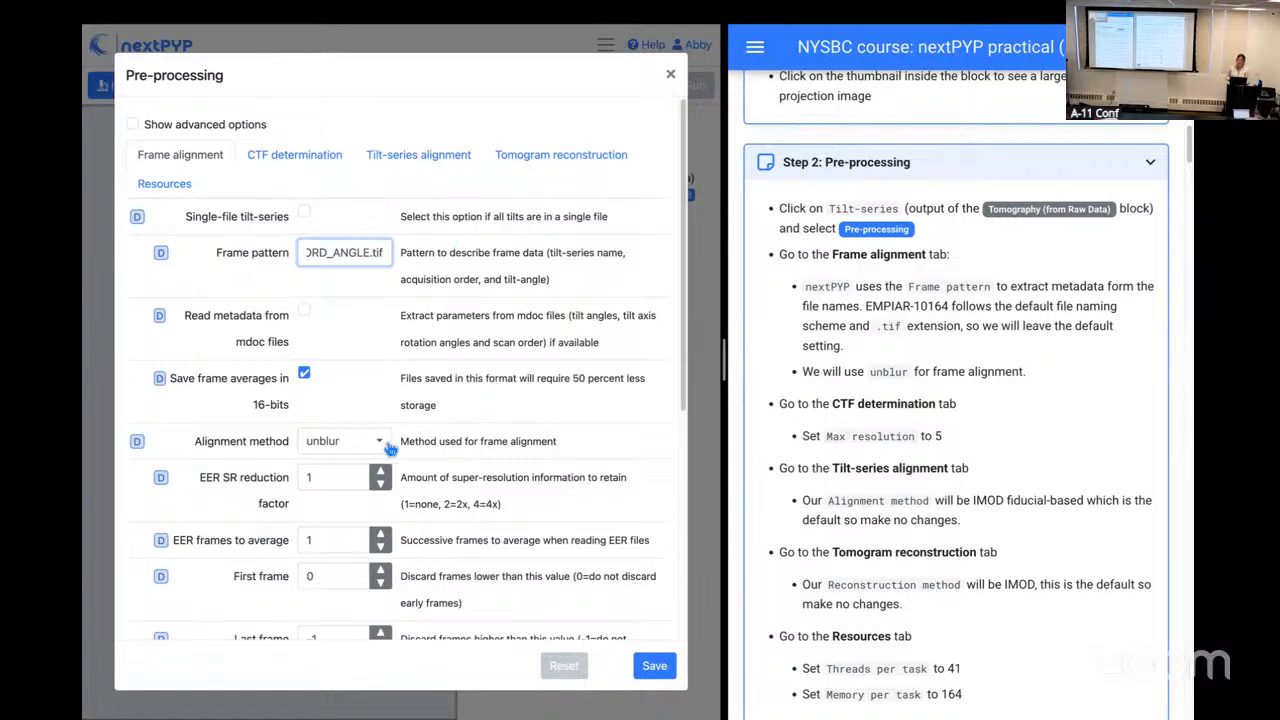
click(448, 455)
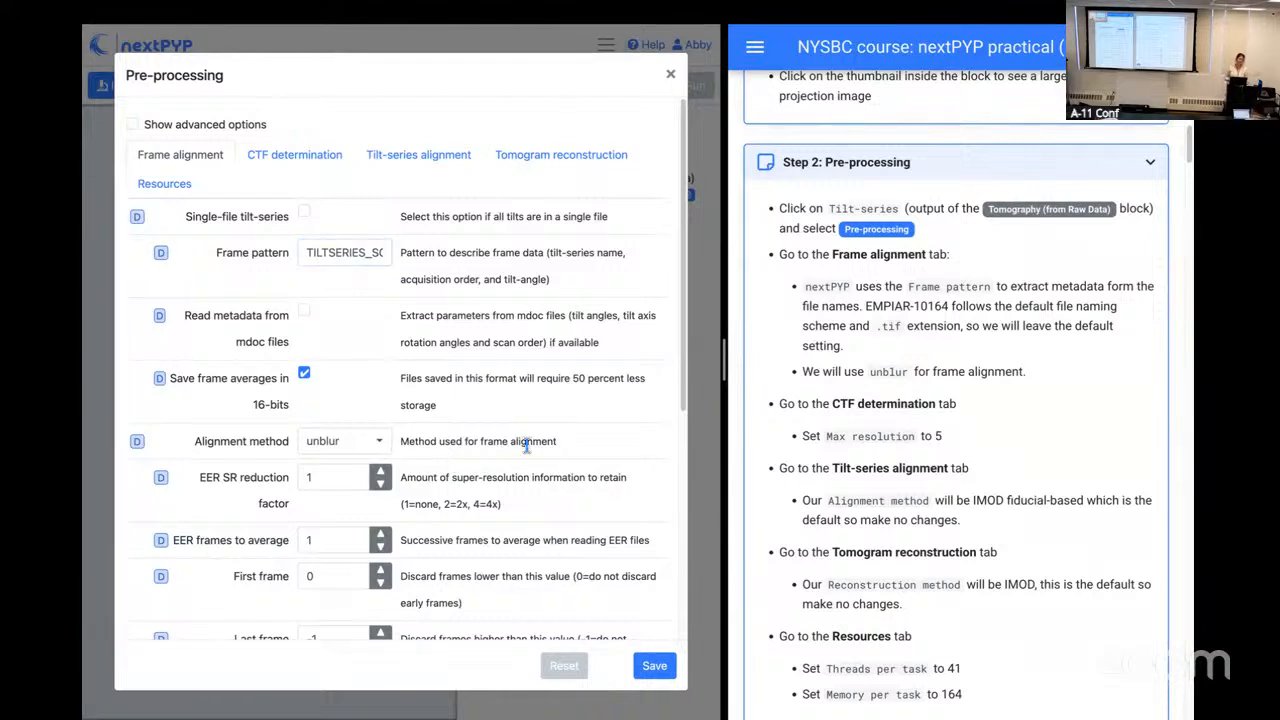
Step: Set the CTF determination max resolution to 5 Å and review the tilt-series alignment and tomogram reconstruction parameters
click(285, 162)
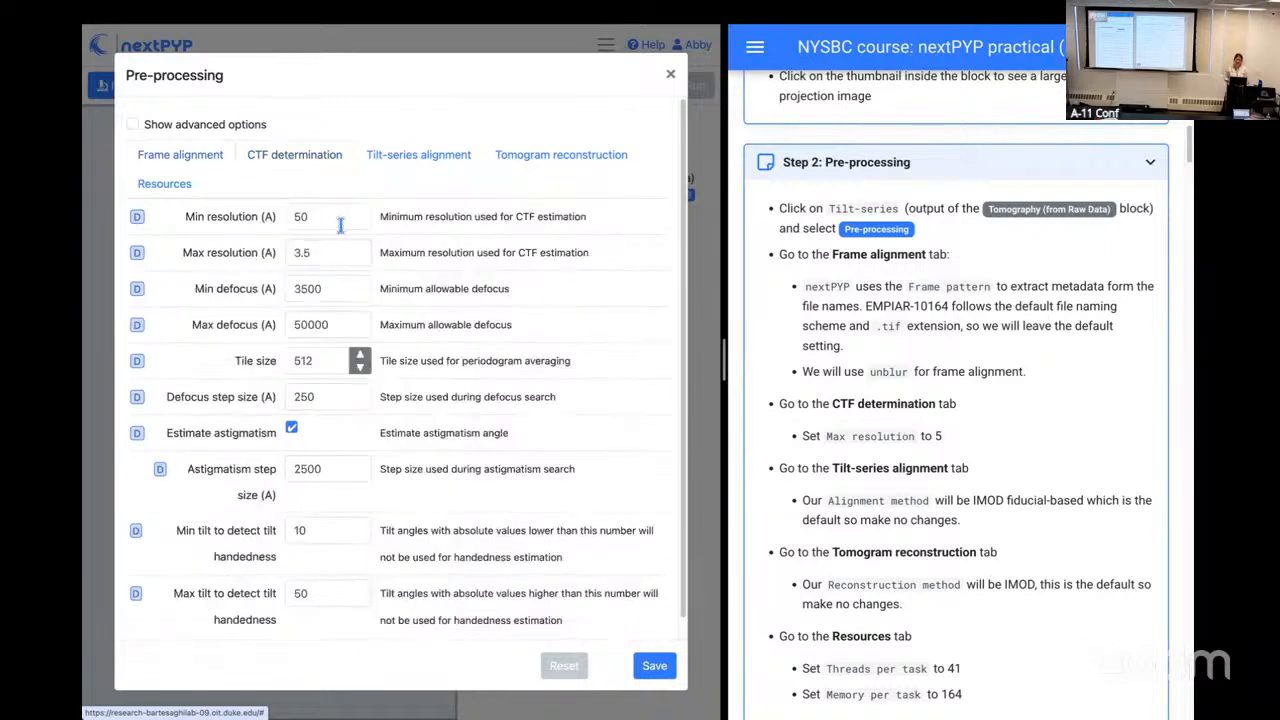
click(306, 254)
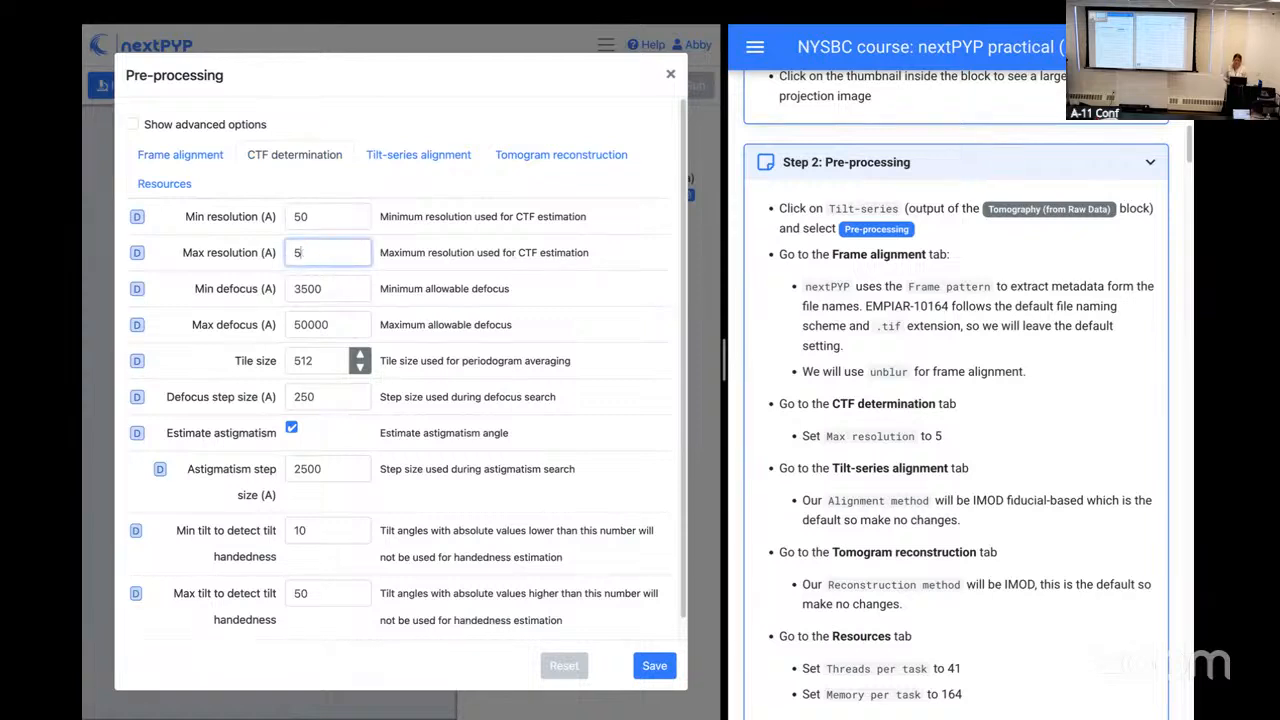
click(418, 160)
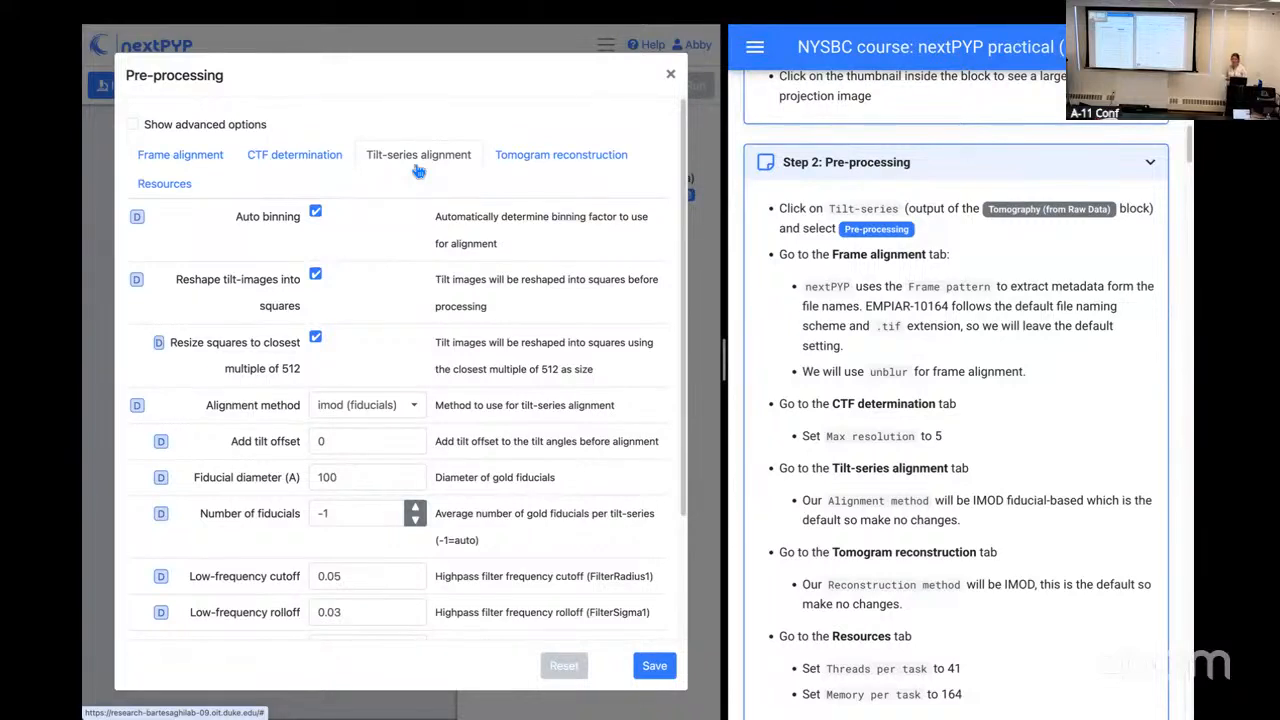
click(562, 168)
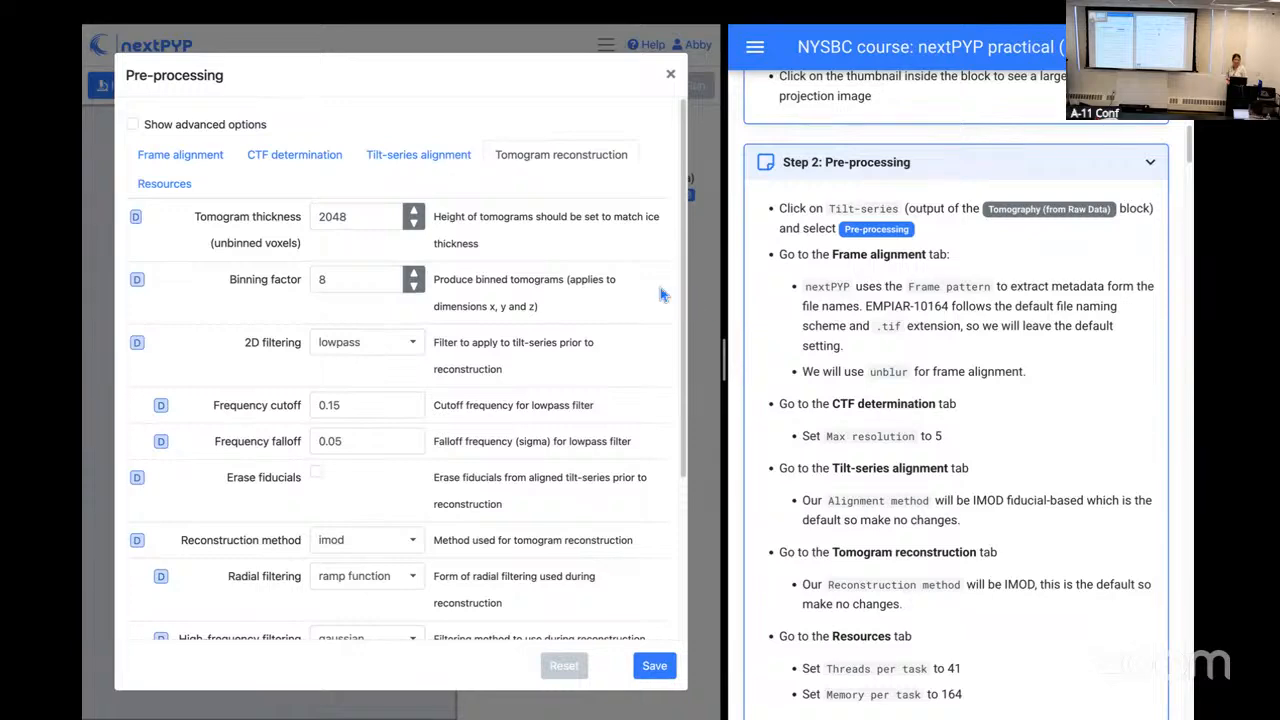
Step: Set the resources to 41 threads and 164 GB of memory per task, and save the Pre-processing block
scroll(734, 363, down, 3)
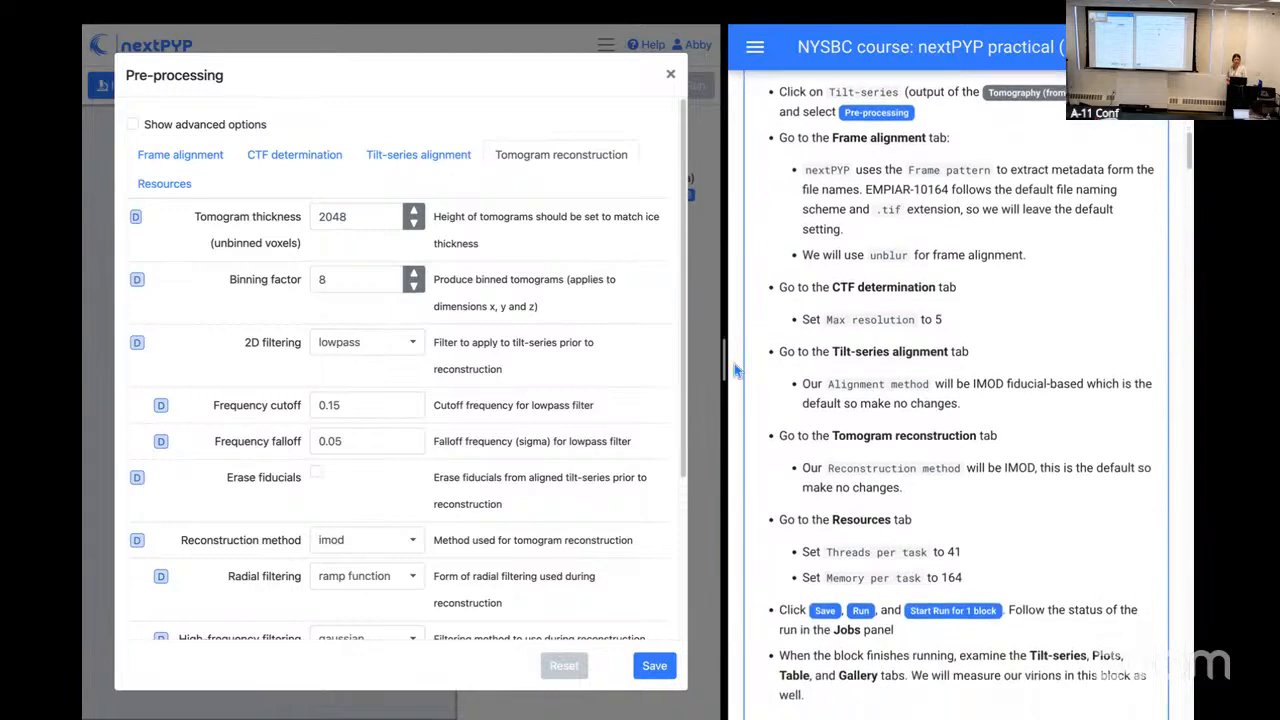
click(176, 186)
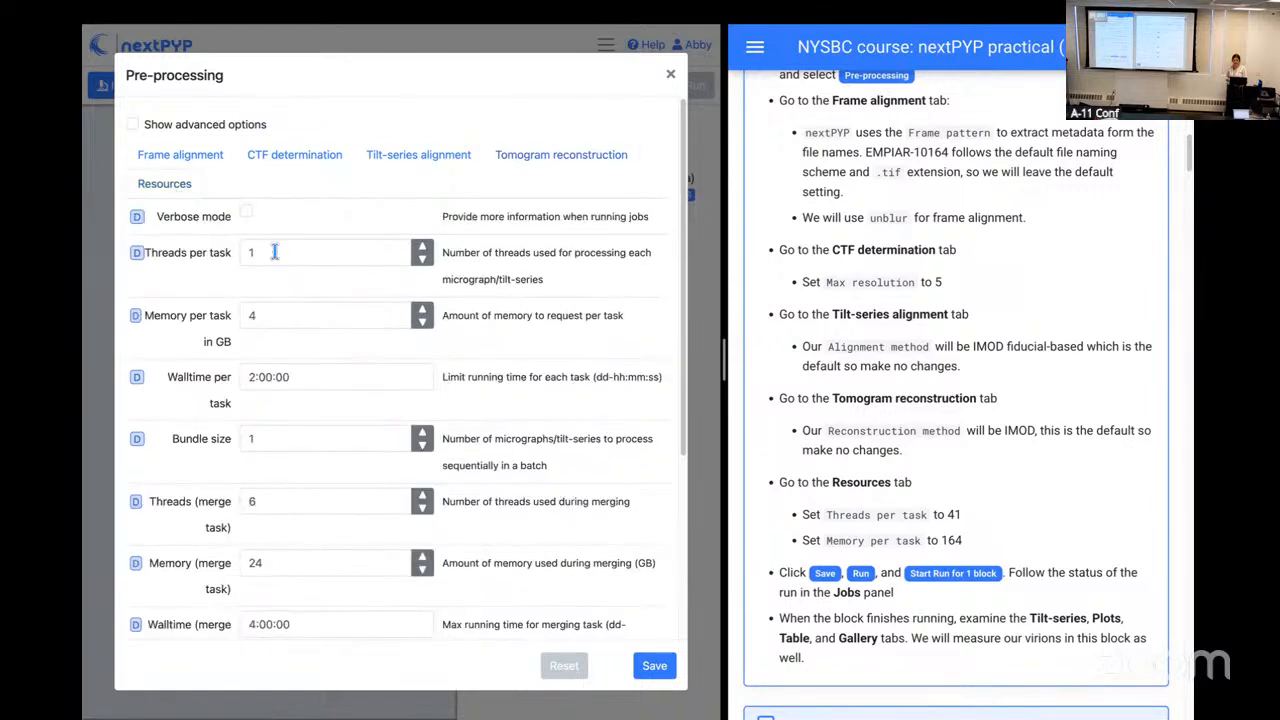
click(274, 252)
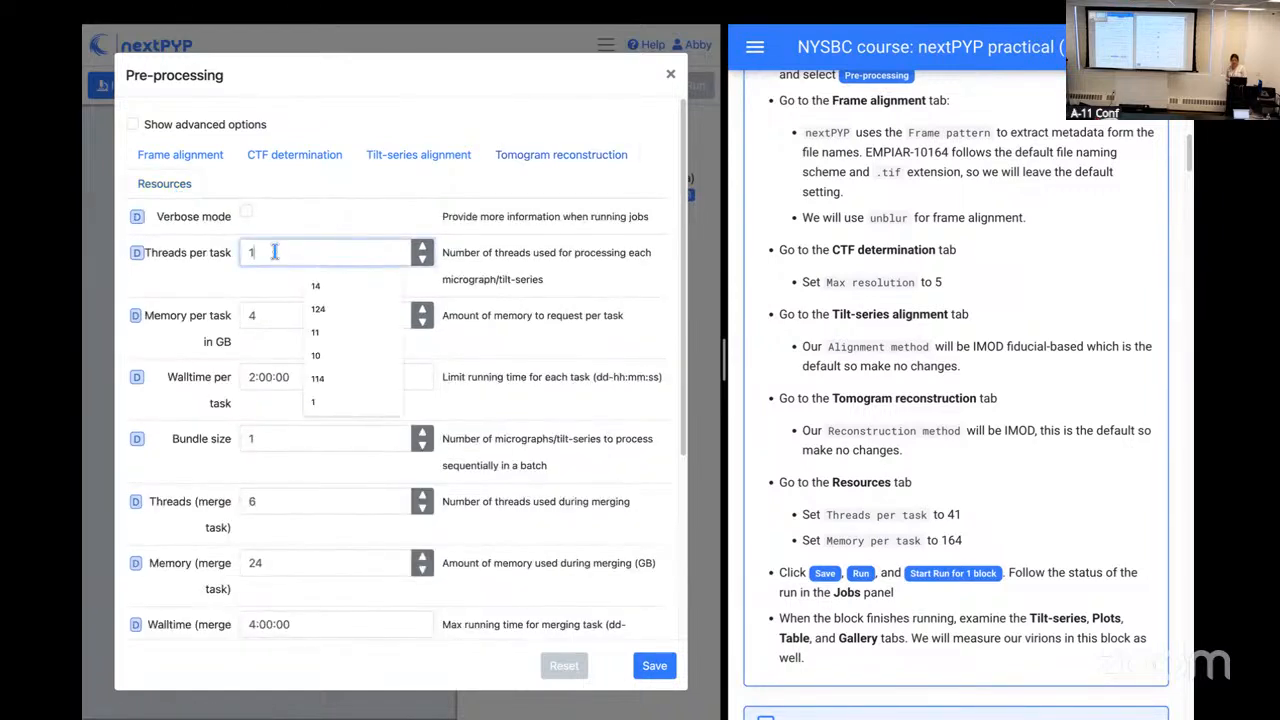
key(BackSpace)
text(41)
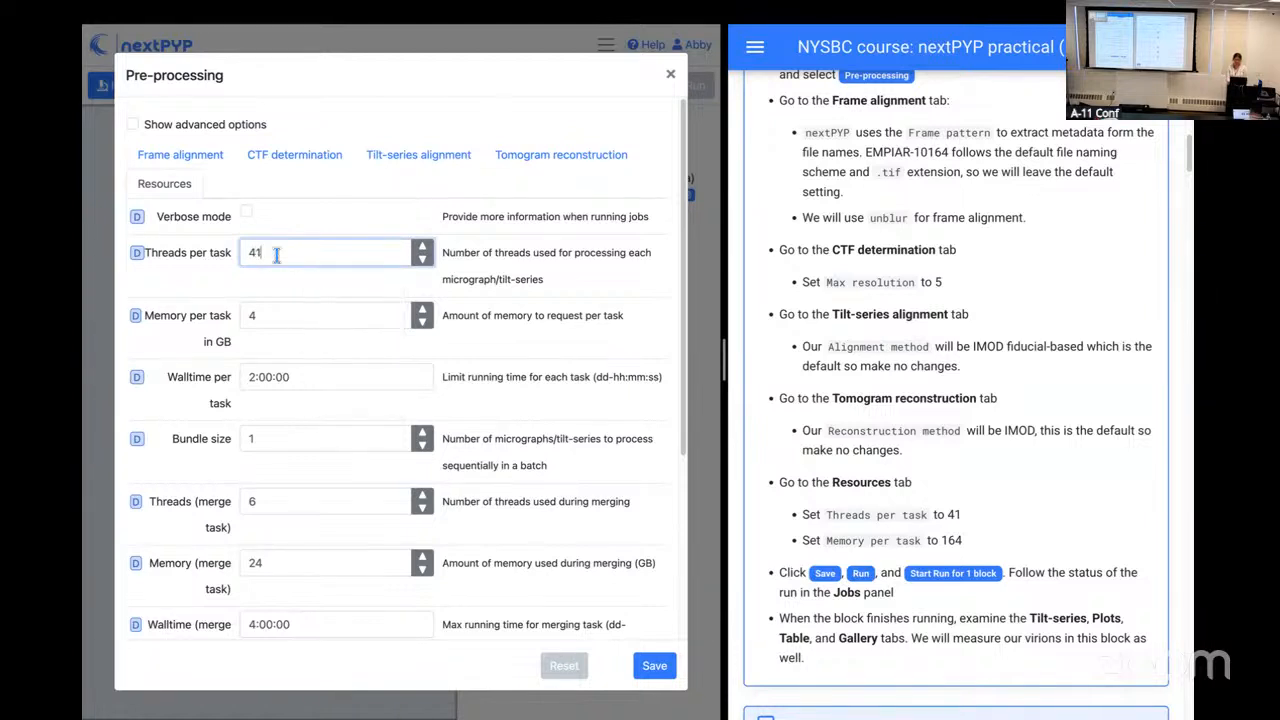
click(288, 322)
key(BackSpace)
text(164)
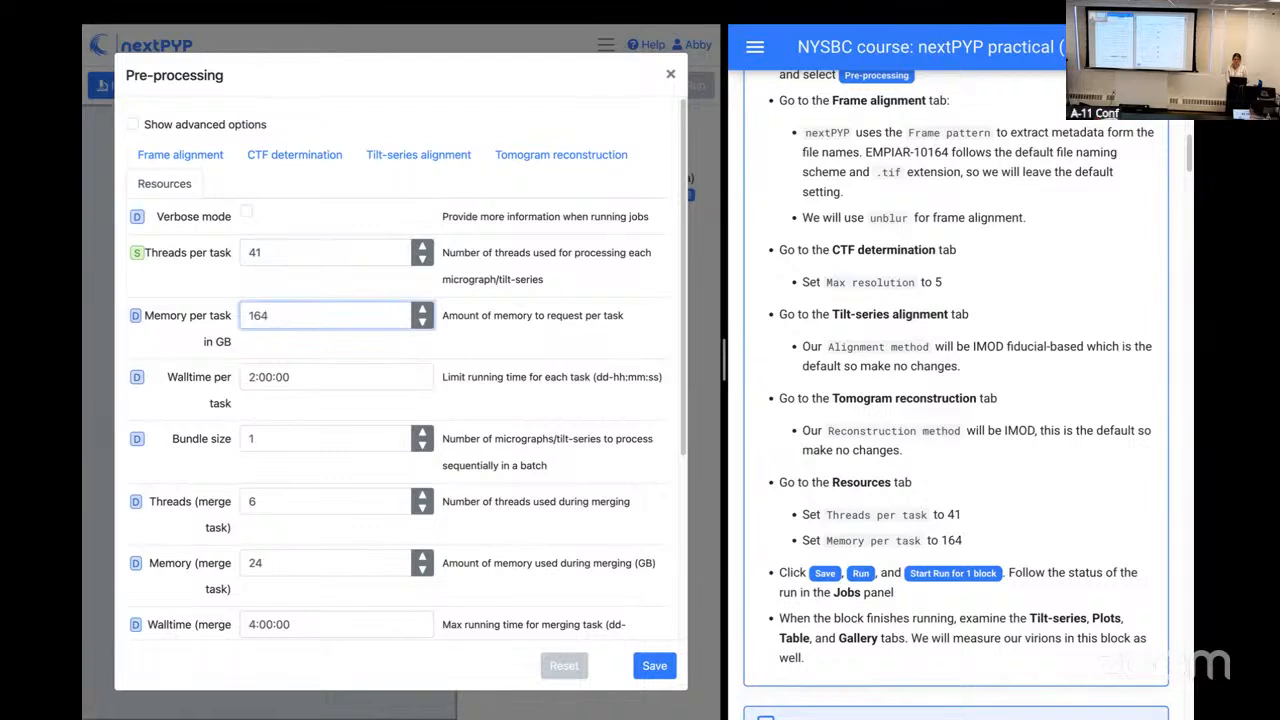
click(510, 327)
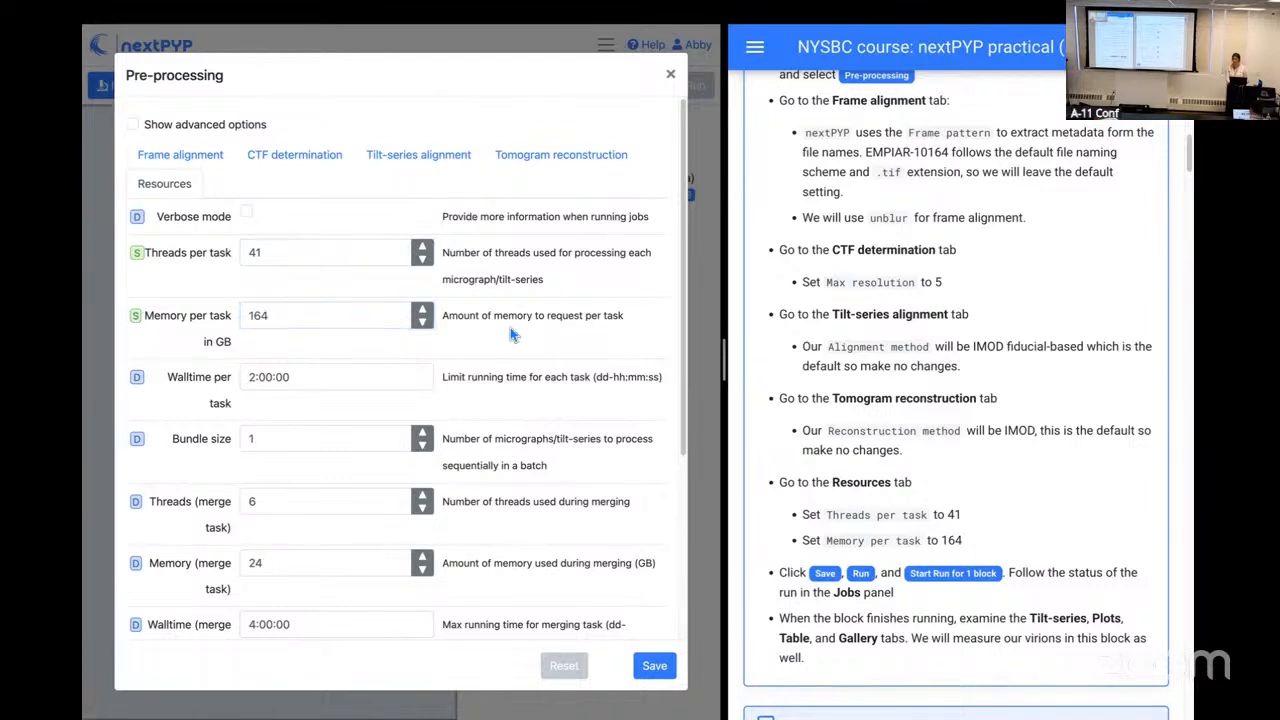
scroll(531, 377, down, 1)
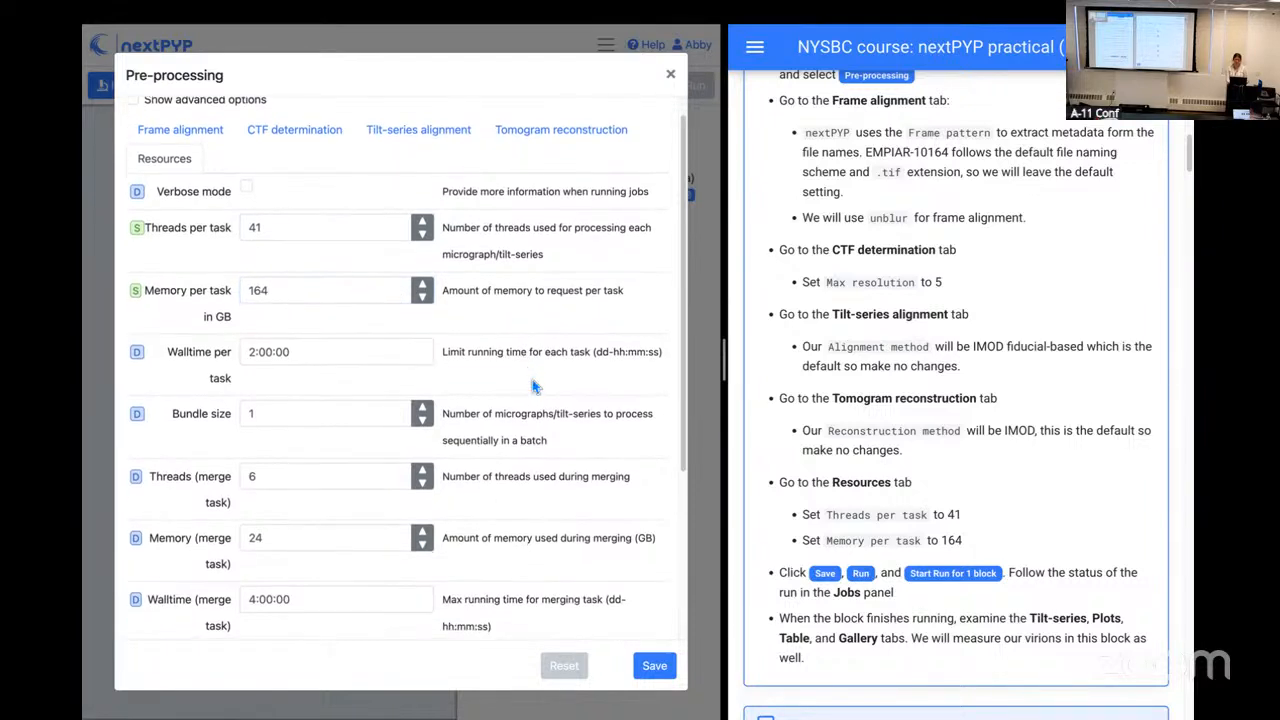
click(656, 668)
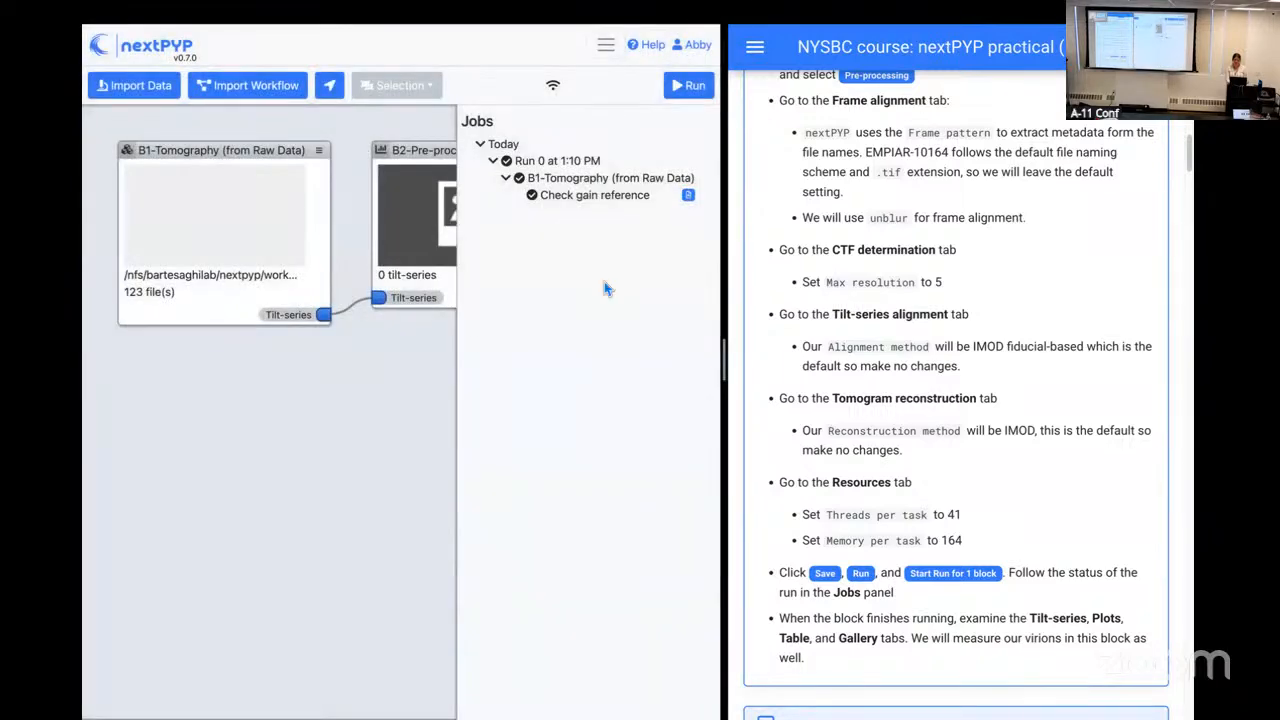
Step: Start a run of the Pre-processing block and bring the whole block into view in the project
click(687, 88)
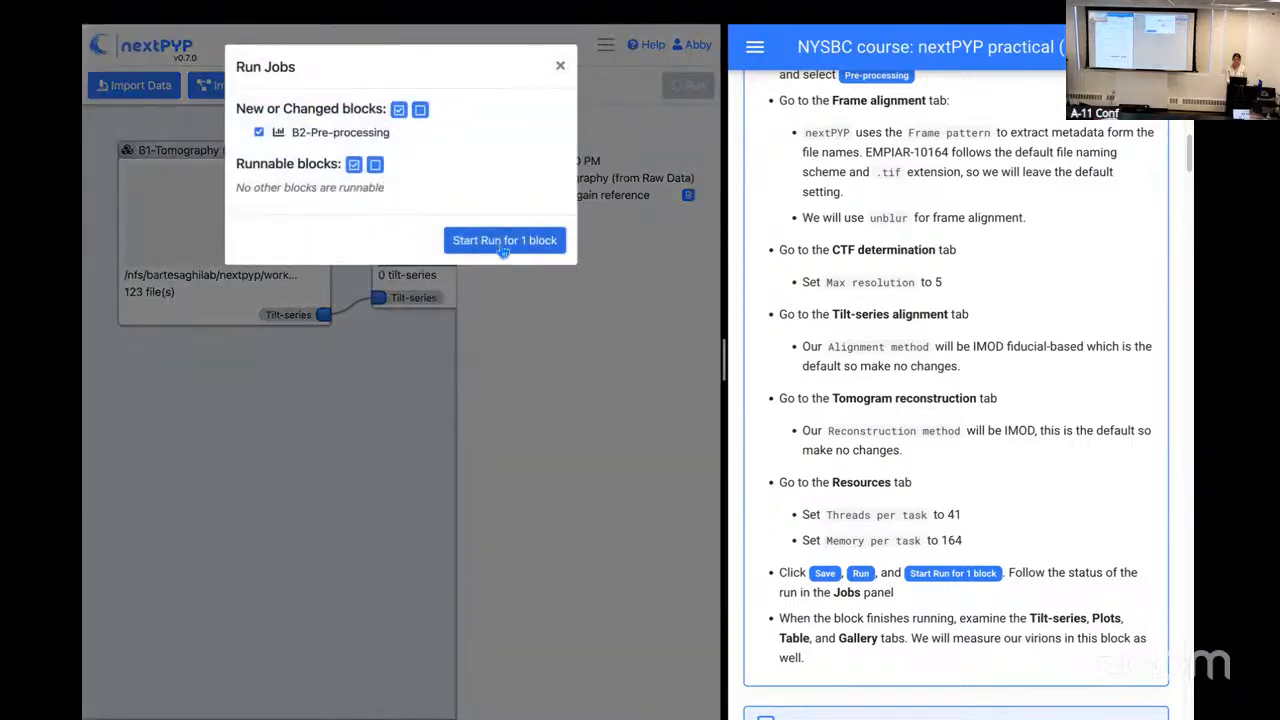
click(503, 247)
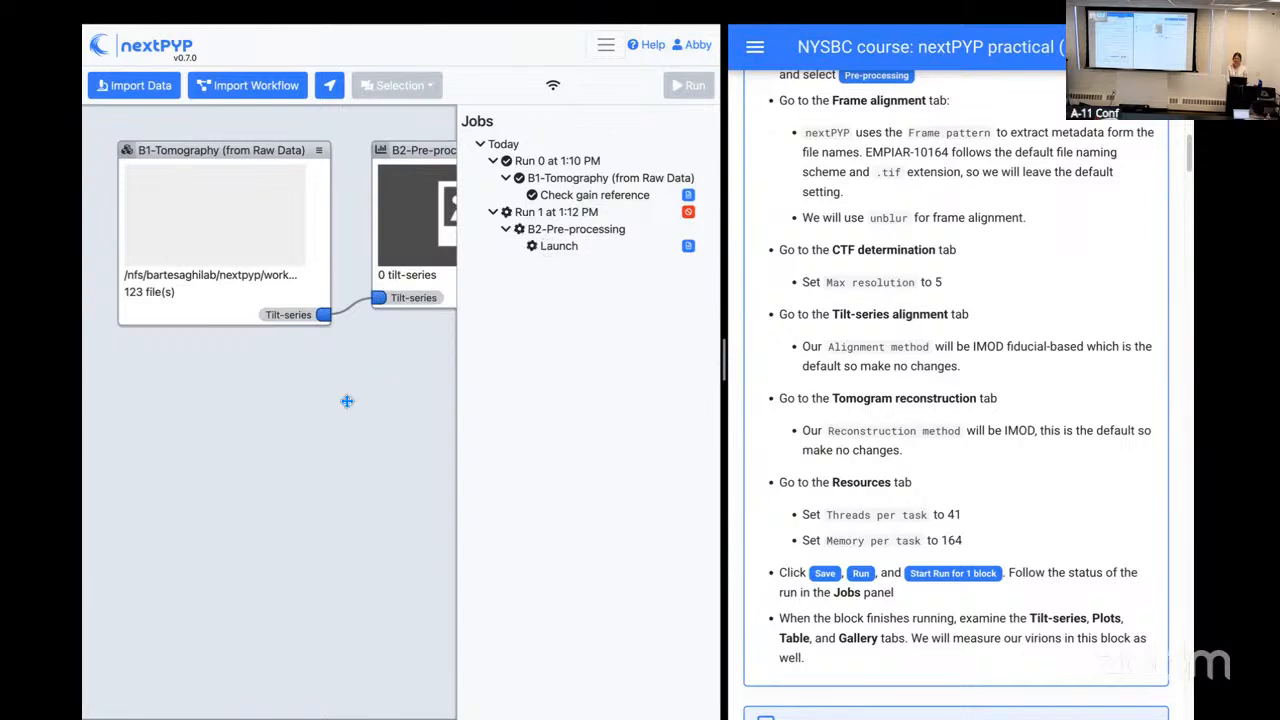
drag(347, 401, 287, 427)
drag(393, 414, 343, 421)
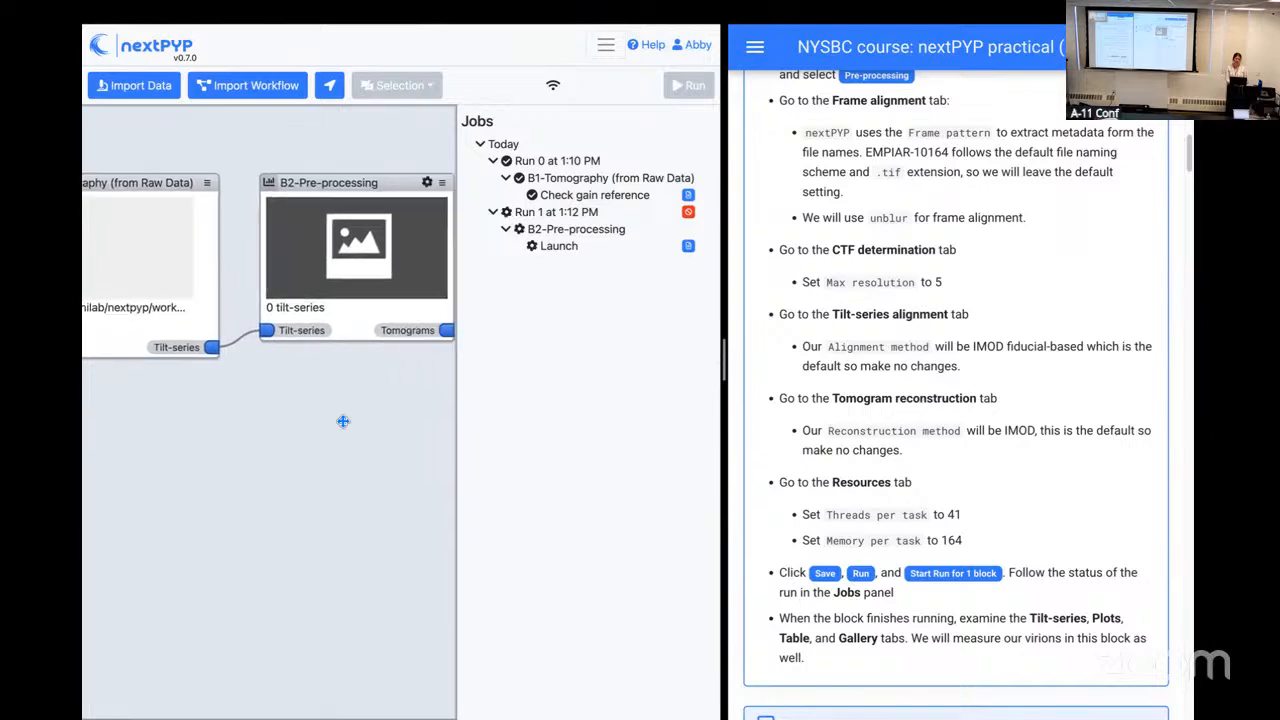
scroll(986, 487, down, 3)
scroll(986, 487, down, 2)
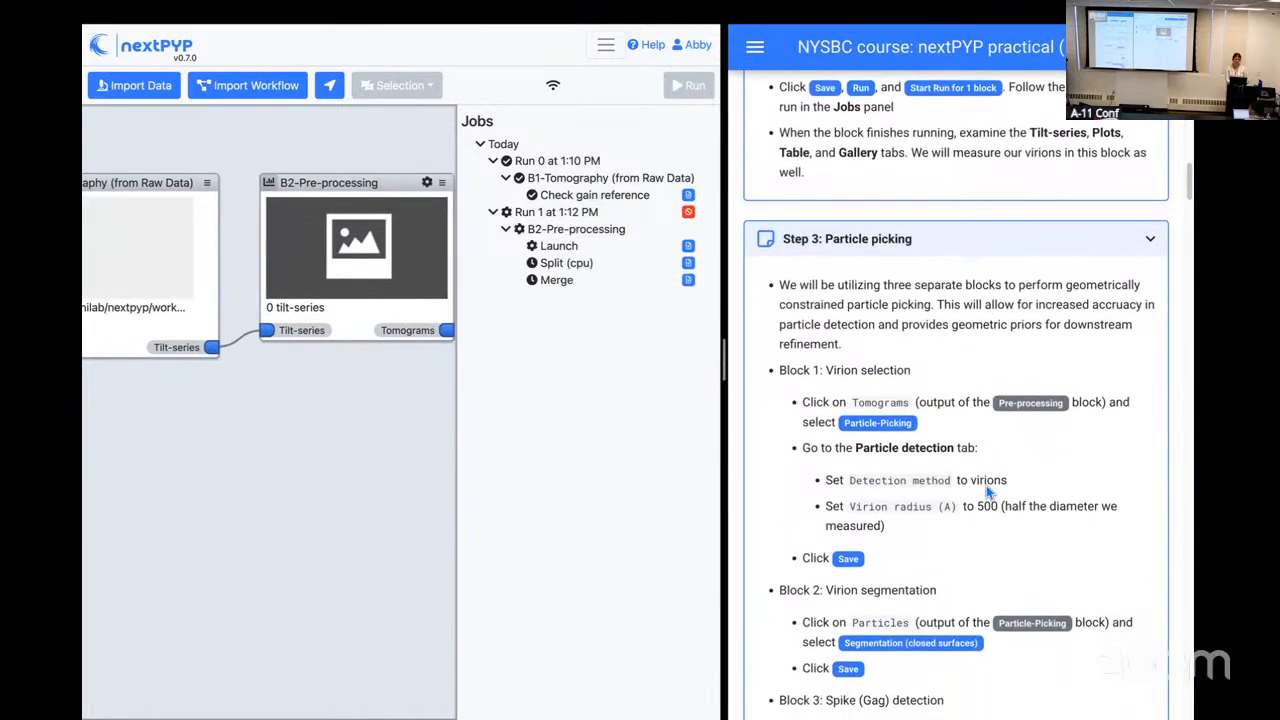
scroll(986, 485, up, 4)
scroll(986, 487, up, 1)
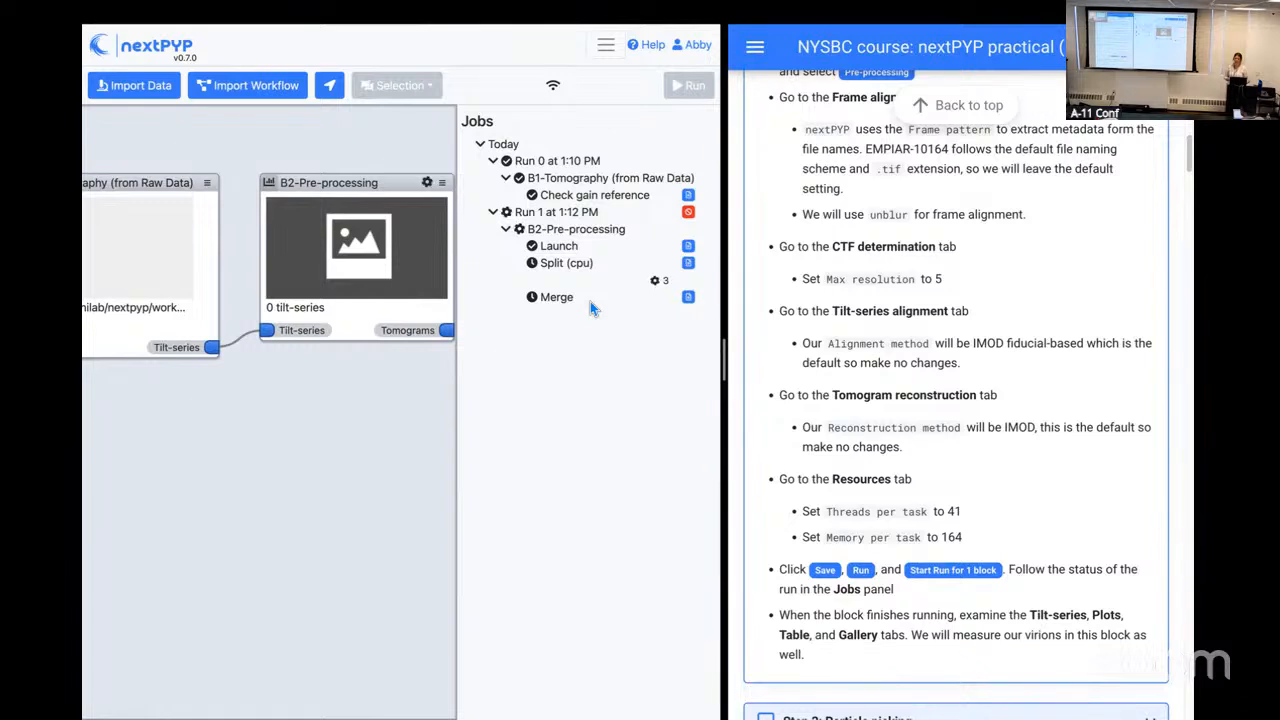
Step: Examine the Split (cpu) job's live output and its launch information, including the representative command and the submission script
click(688, 265)
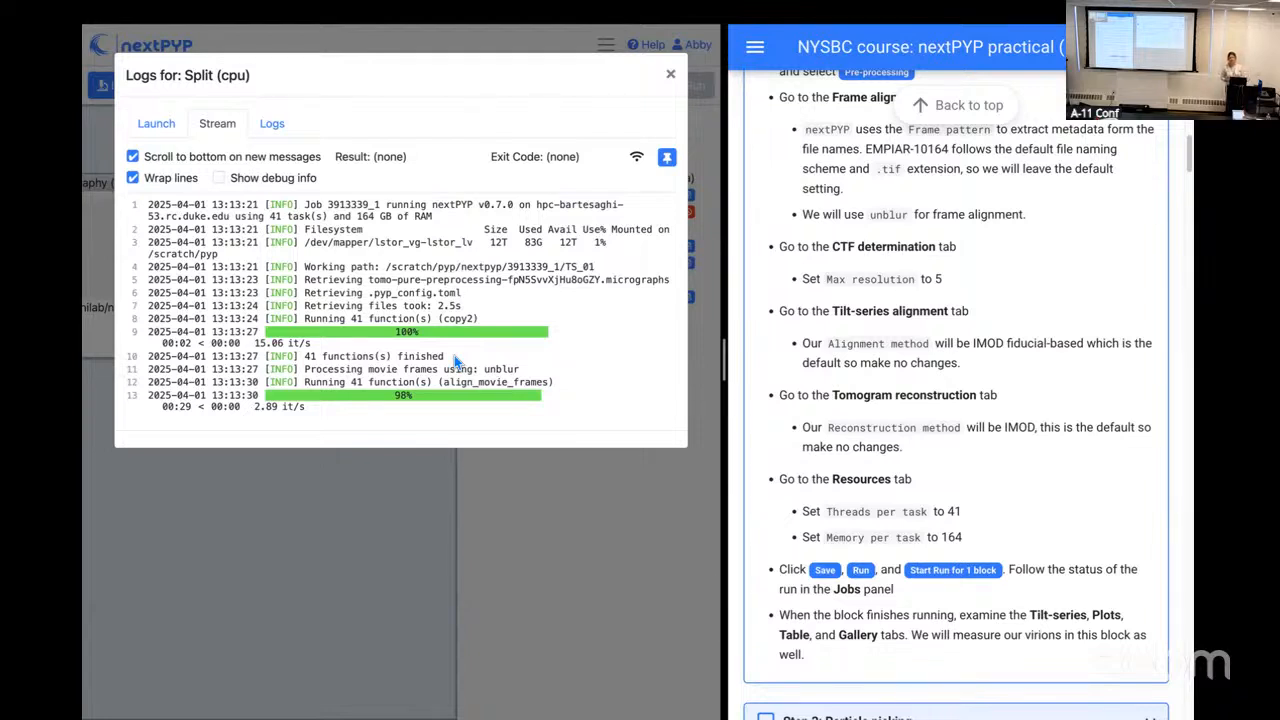
click(157, 125)
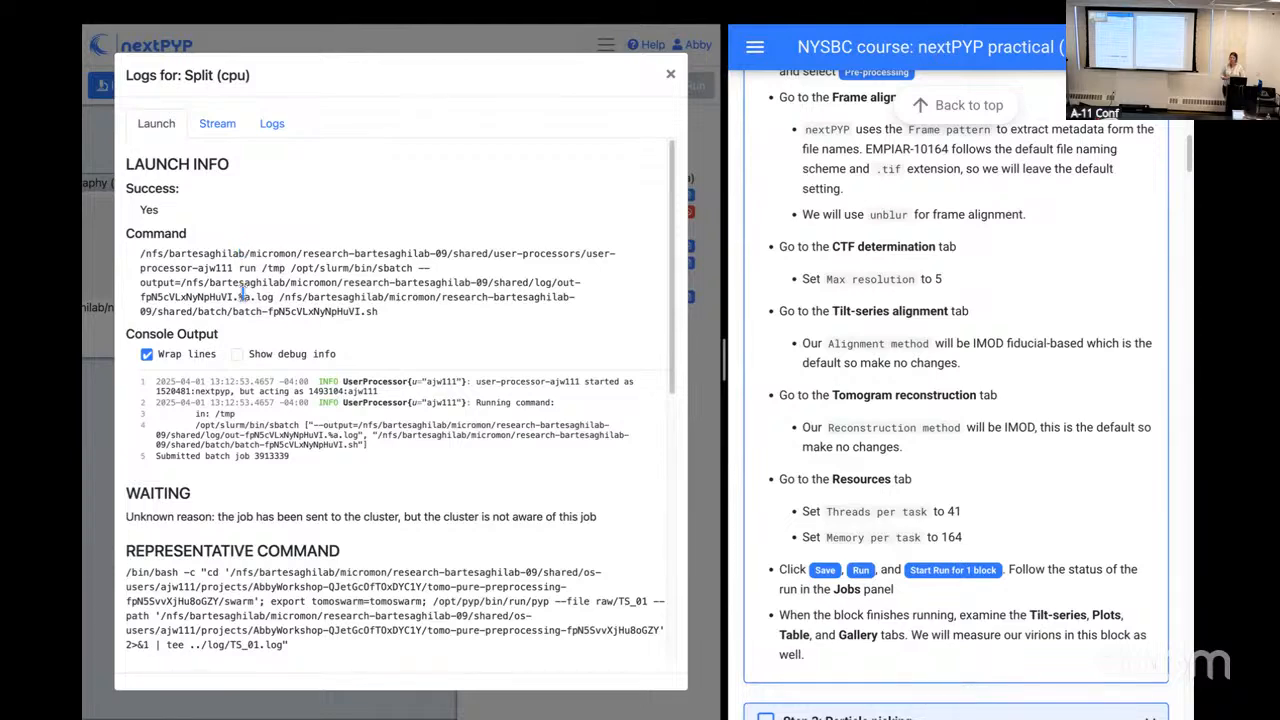
scroll(241, 296, down, 5)
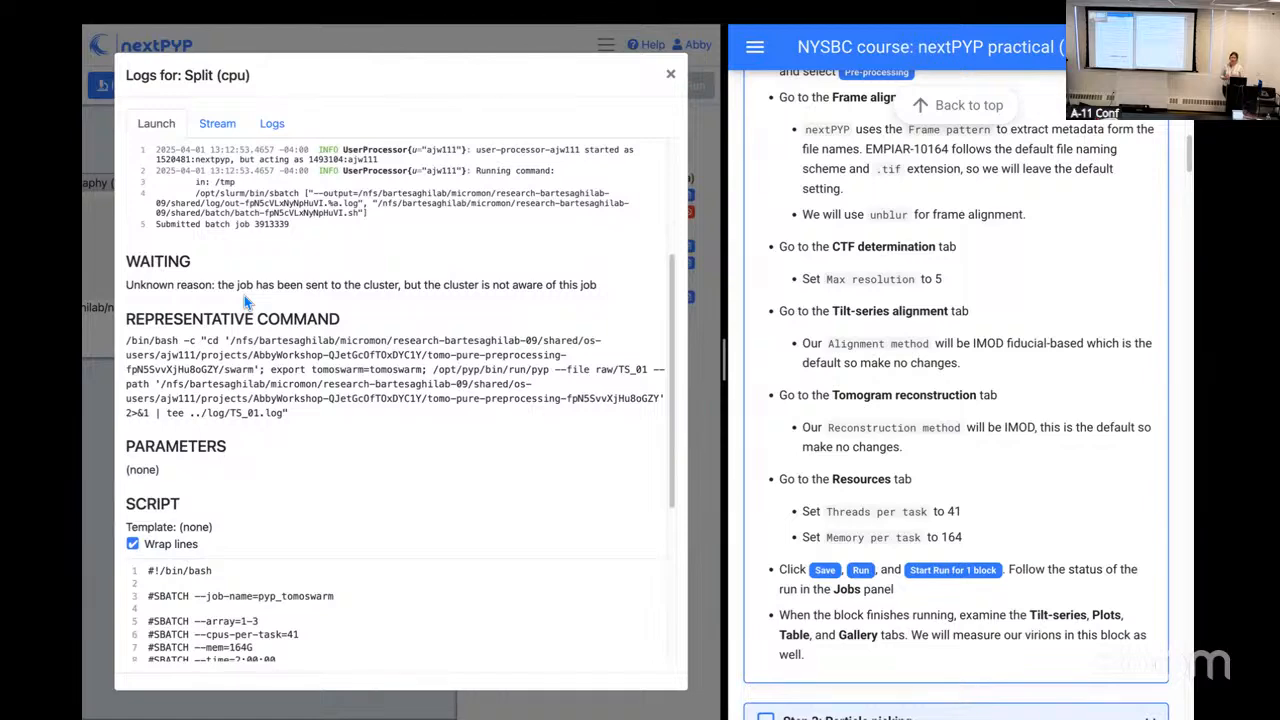
scroll(283, 393, down, 1)
scroll(283, 393, down, 4)
scroll(284, 395, down, 3)
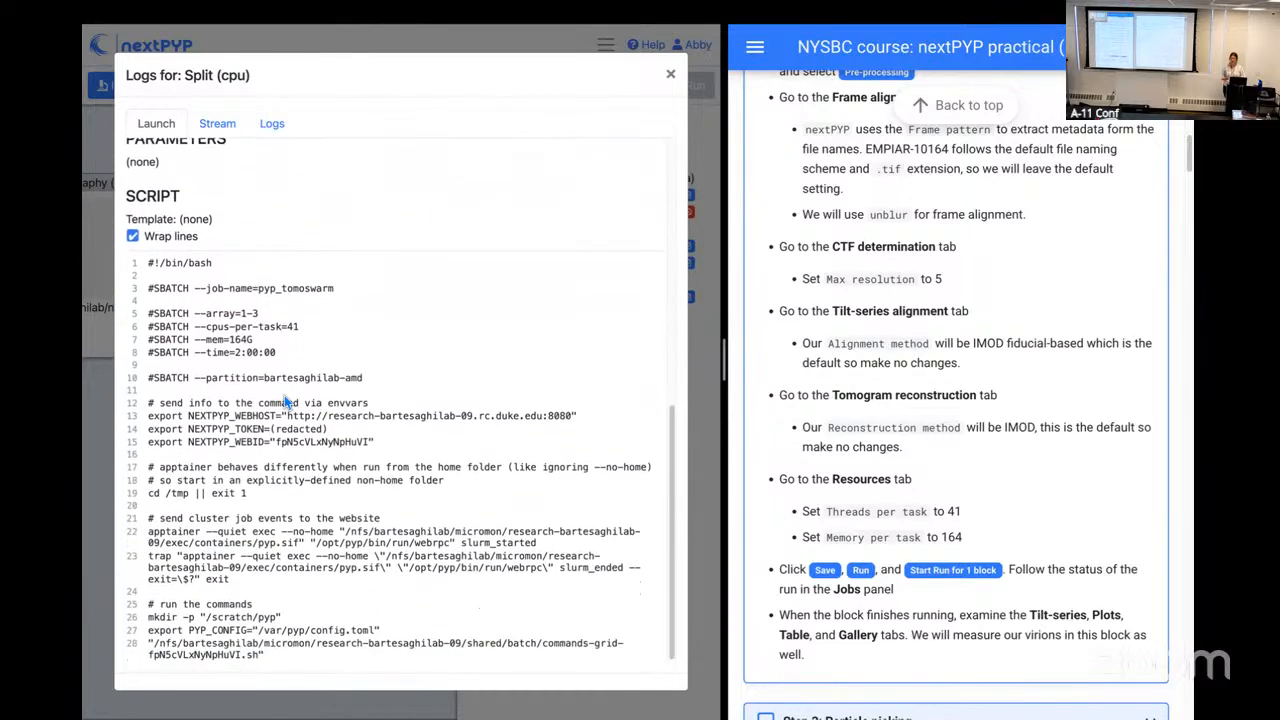
scroll(284, 395, up, 10)
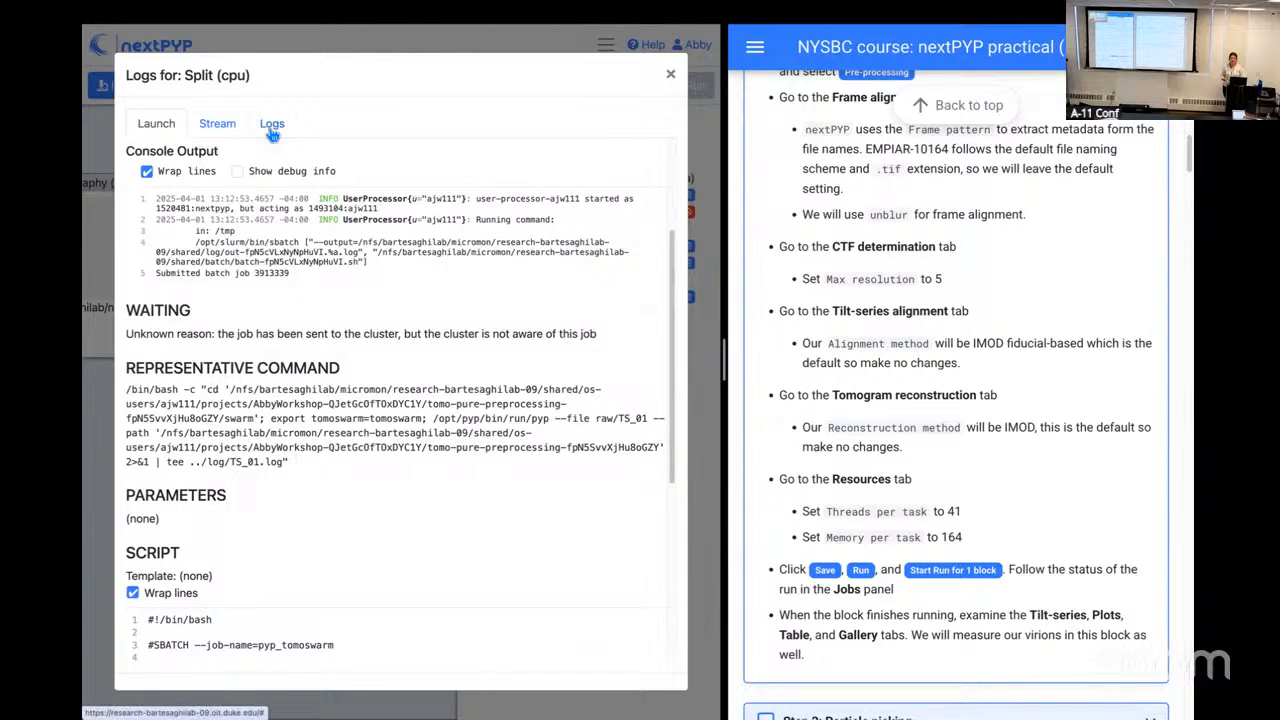
Step: Check the Split (cpu) job's array logs with array job 2 chosen, and follow its streamed output before closing the logs
click(271, 128)
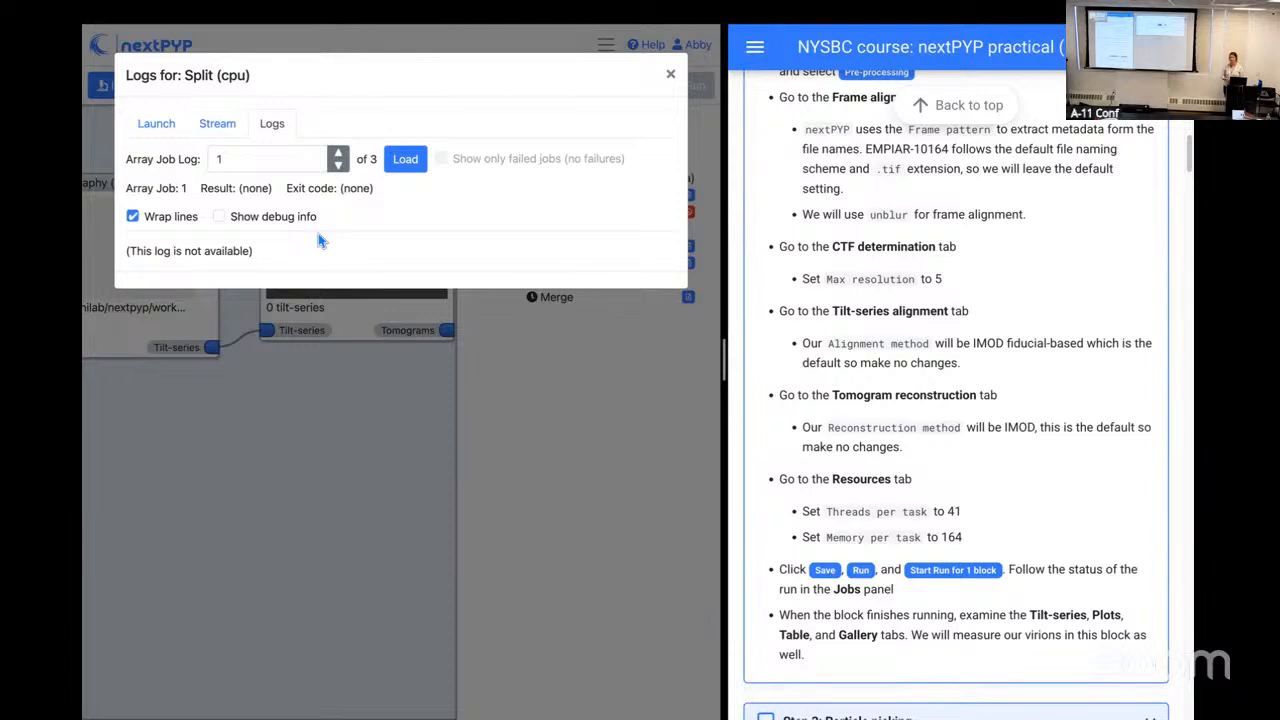
click(339, 155)
click(339, 165)
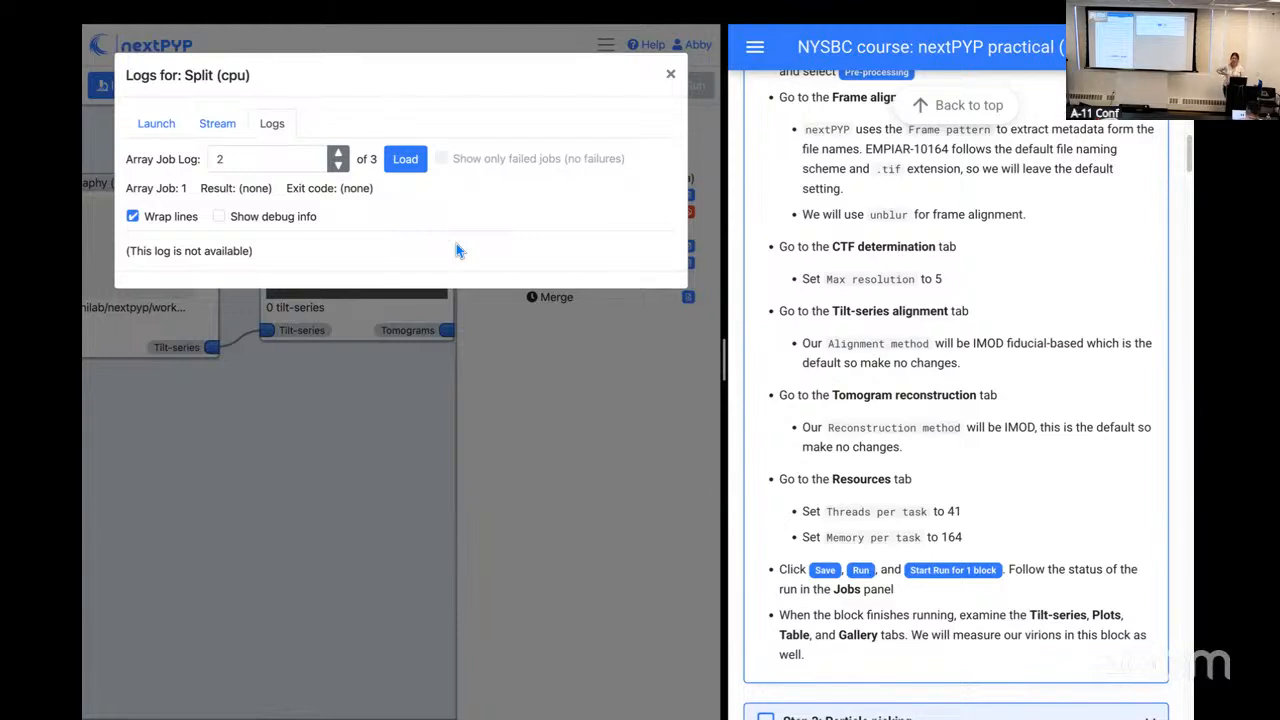
click(218, 126)
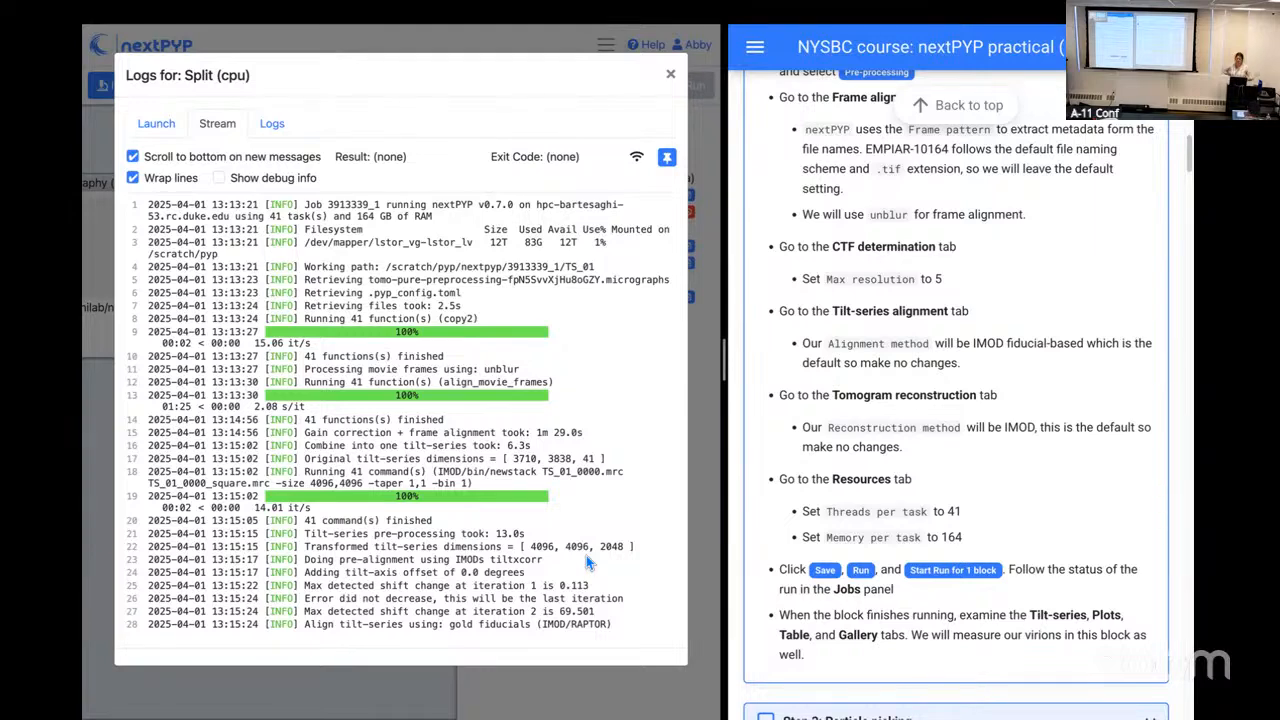
click(671, 76)
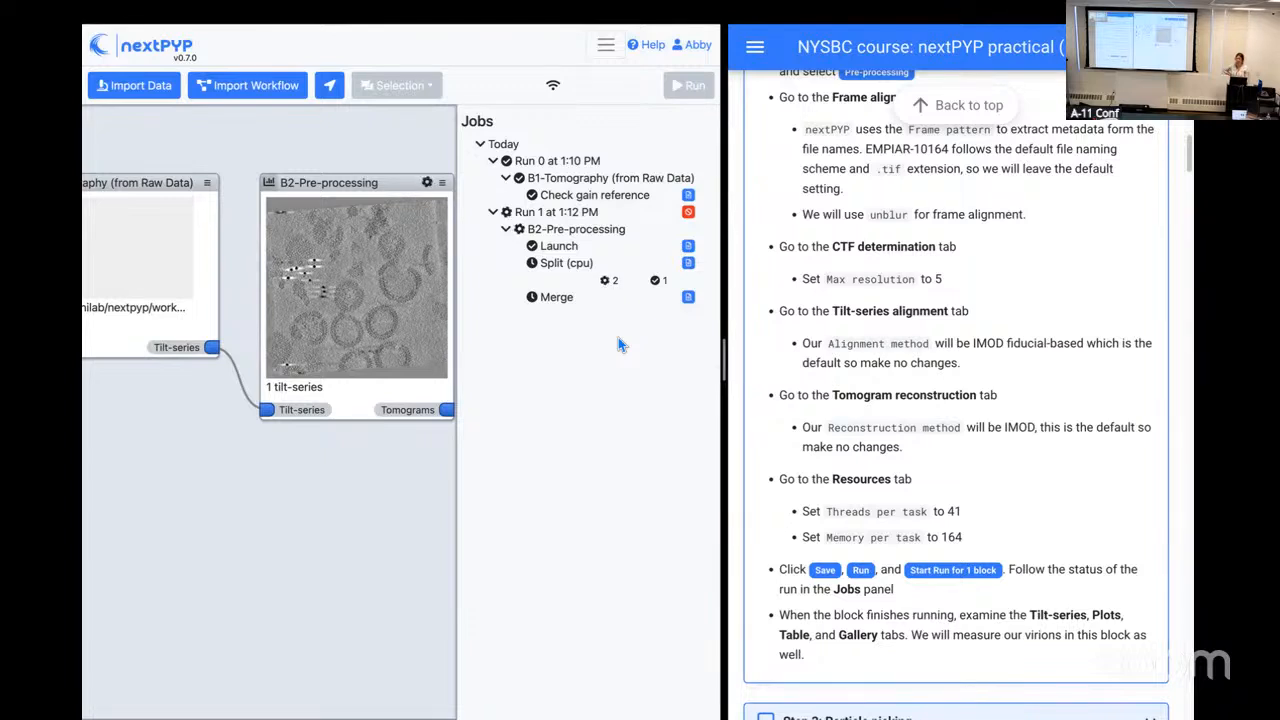
Step: Open the Pre-processing block's results and shrink the tomogram slices and side view projections to their smallest size
click(419, 291)
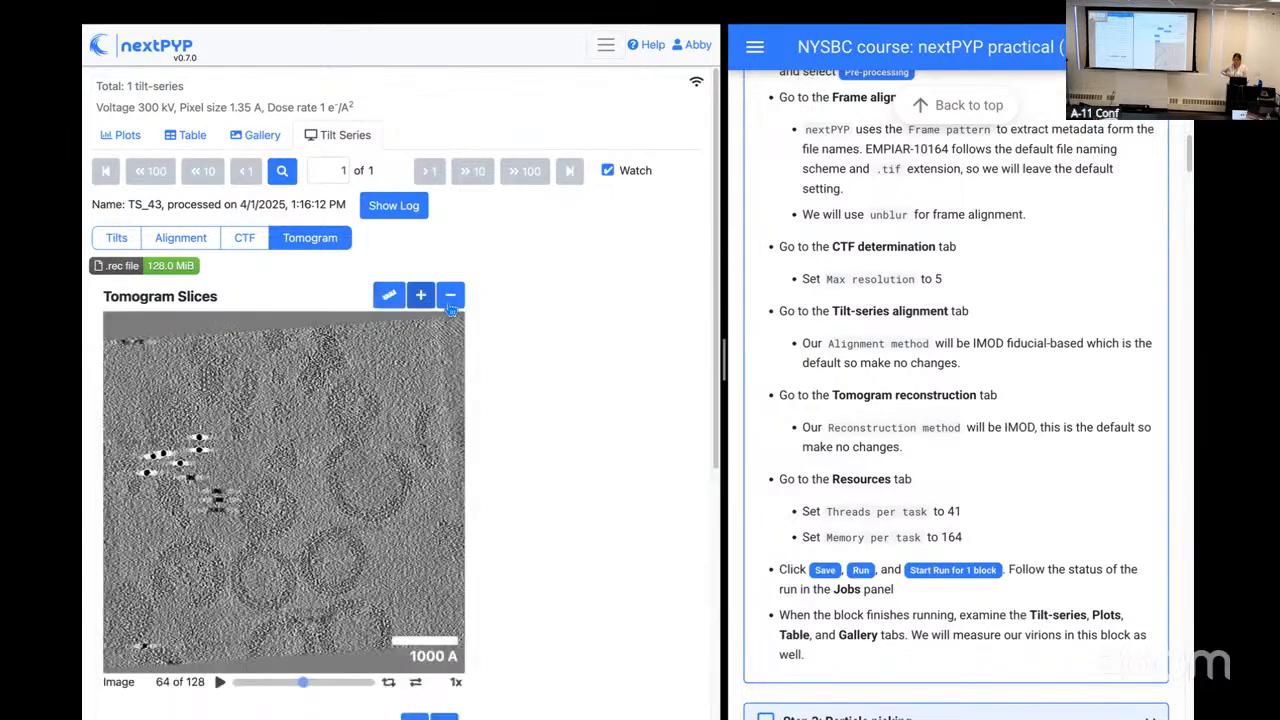
click(450, 296)
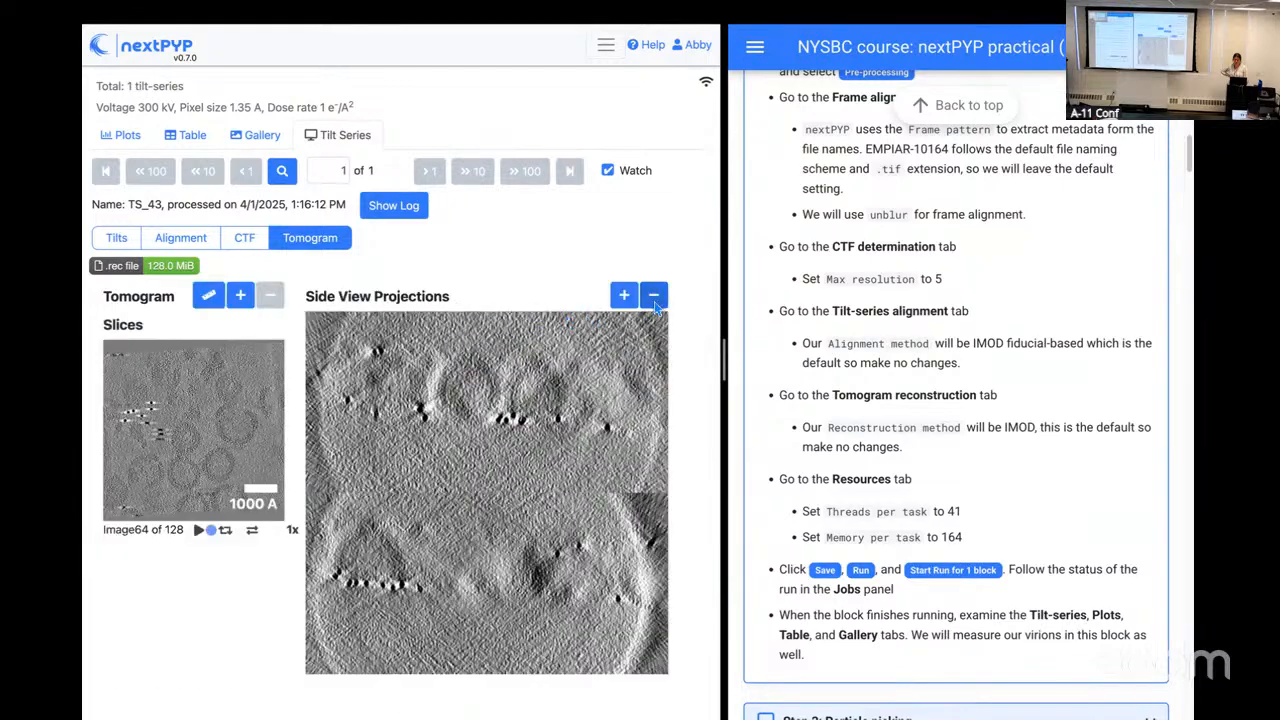
click(654, 296)
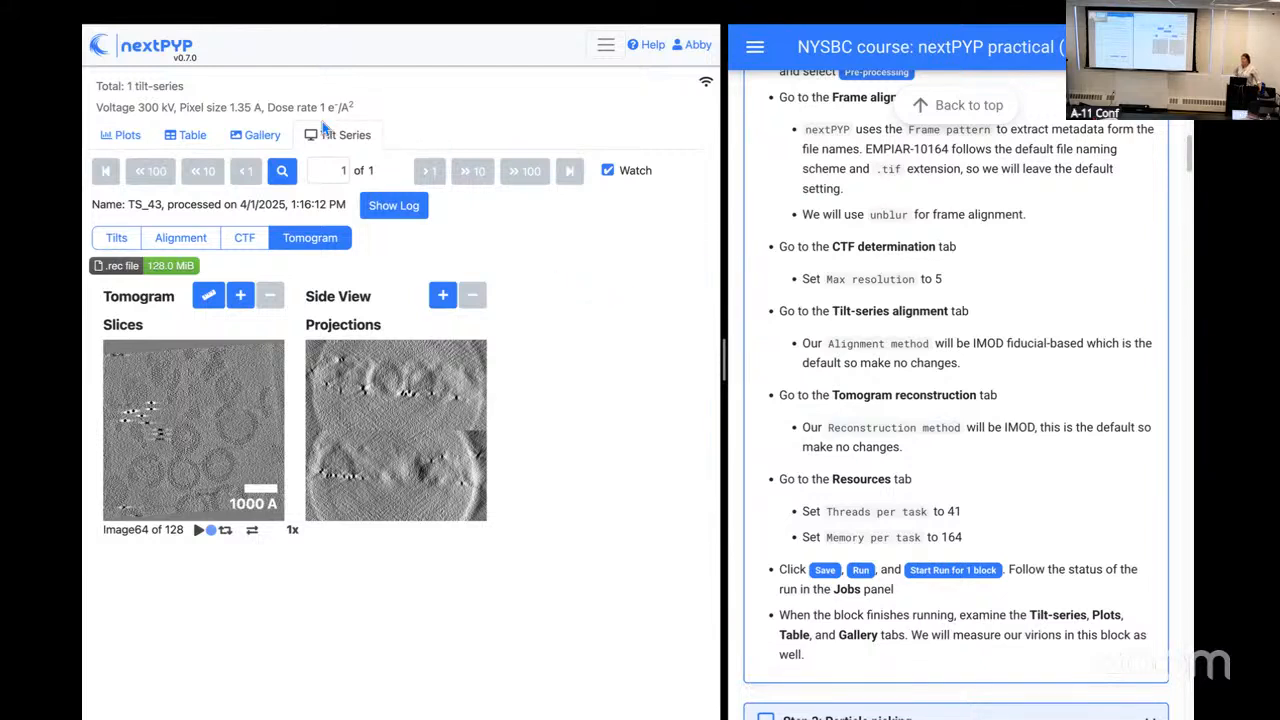
Step: Examine the tilt-series' drift per tilt, tilted image and motion trajectory, with the tilted image reduced to its smallest size
click(118, 239)
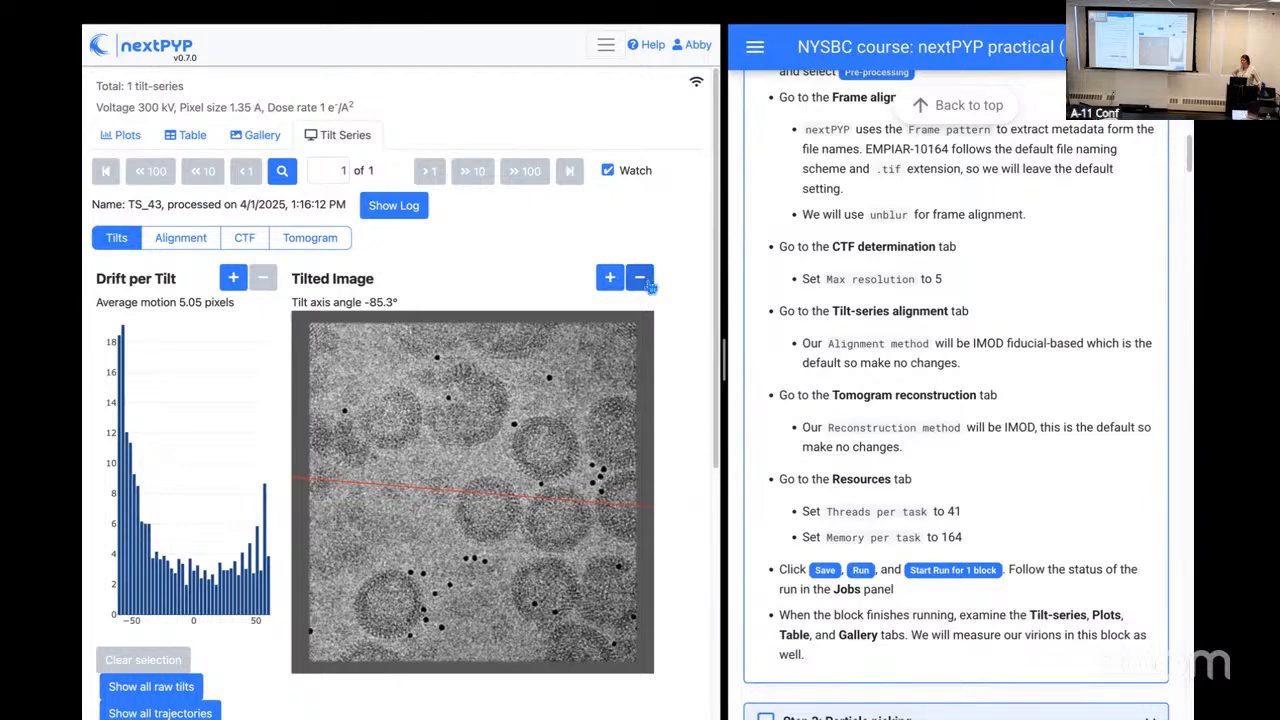
click(640, 279)
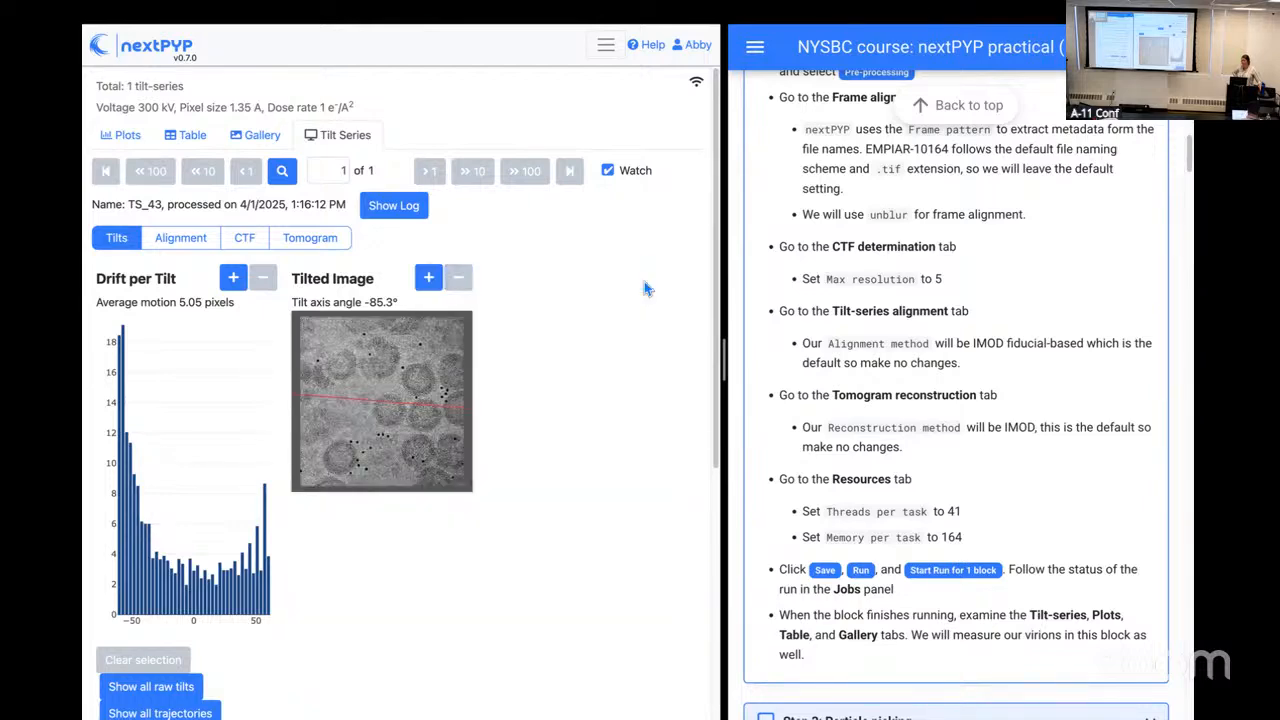
scroll(504, 379, down, 4)
click(446, 385)
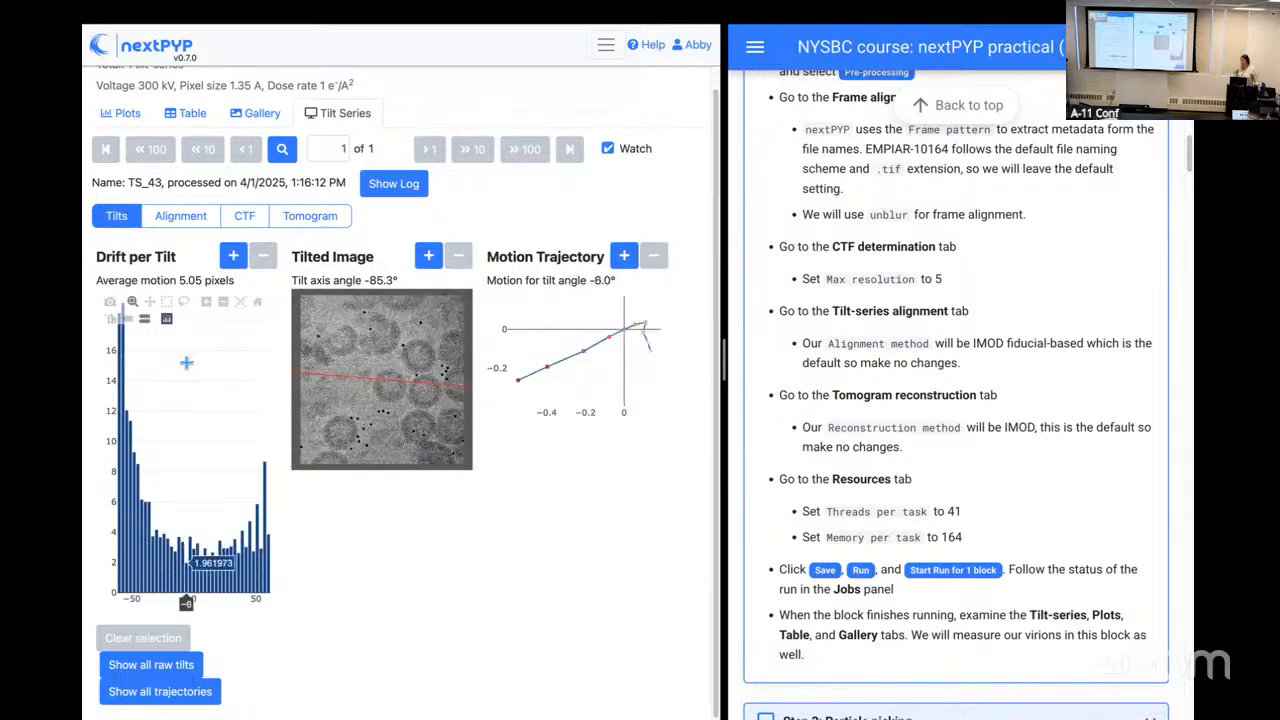
click(186, 363)
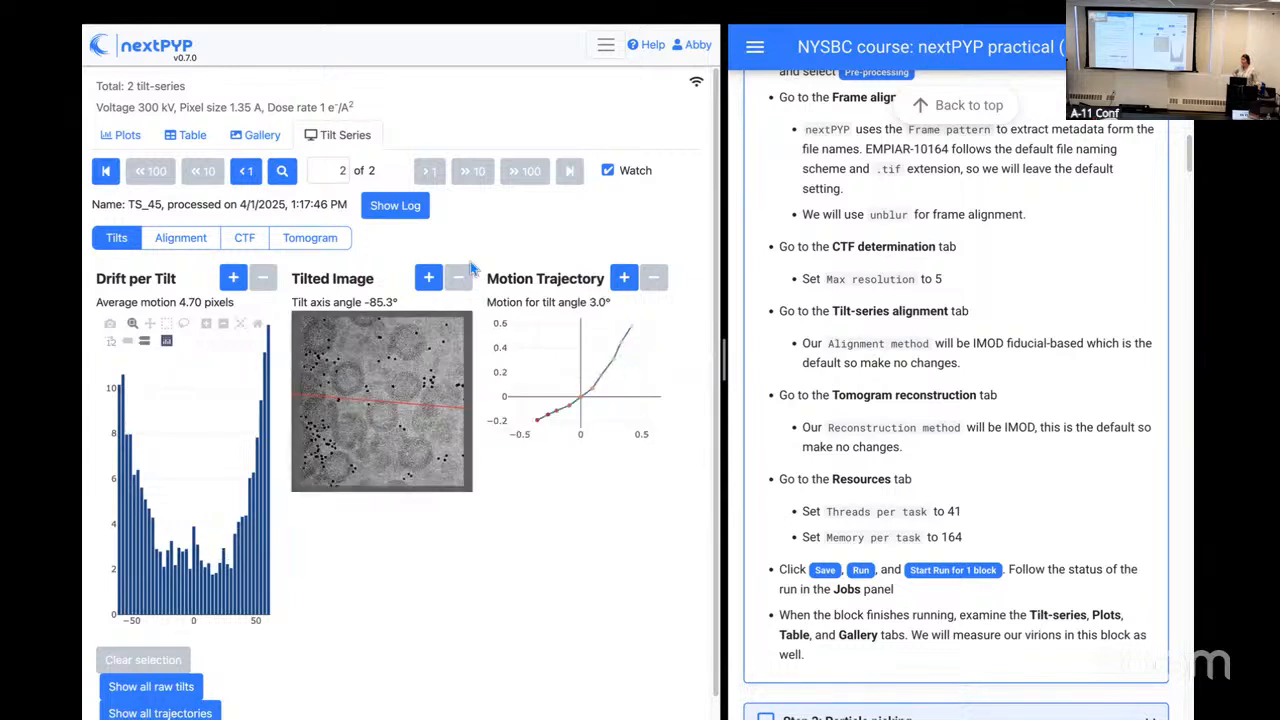
Step: Turn off watching for new tilt-series and find tilt-series TS_01 by name to display it
click(609, 171)
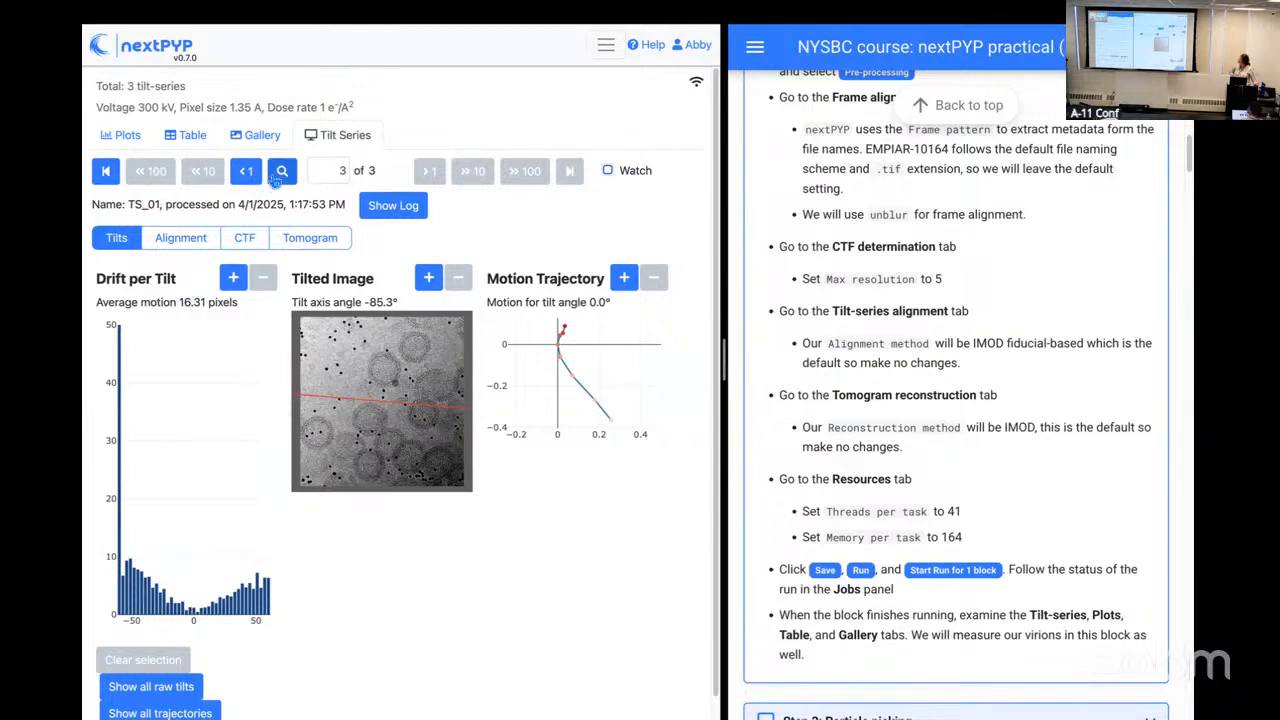
click(282, 172)
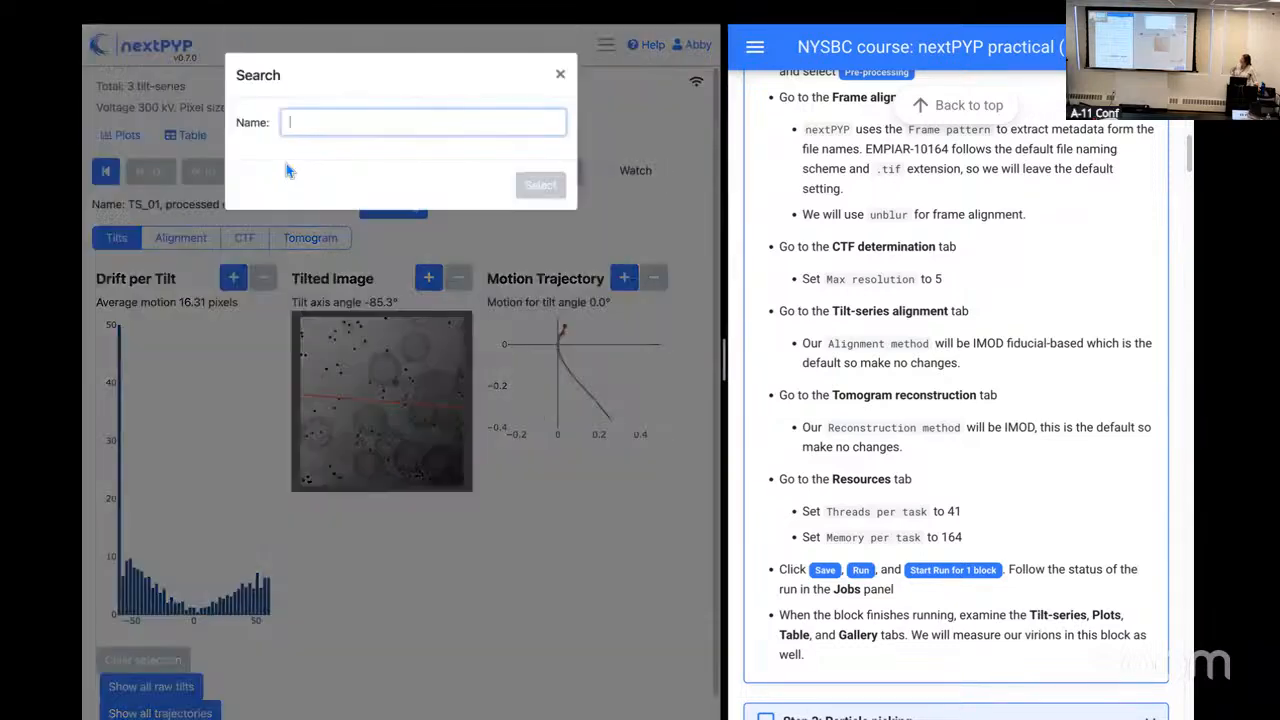
text(T)
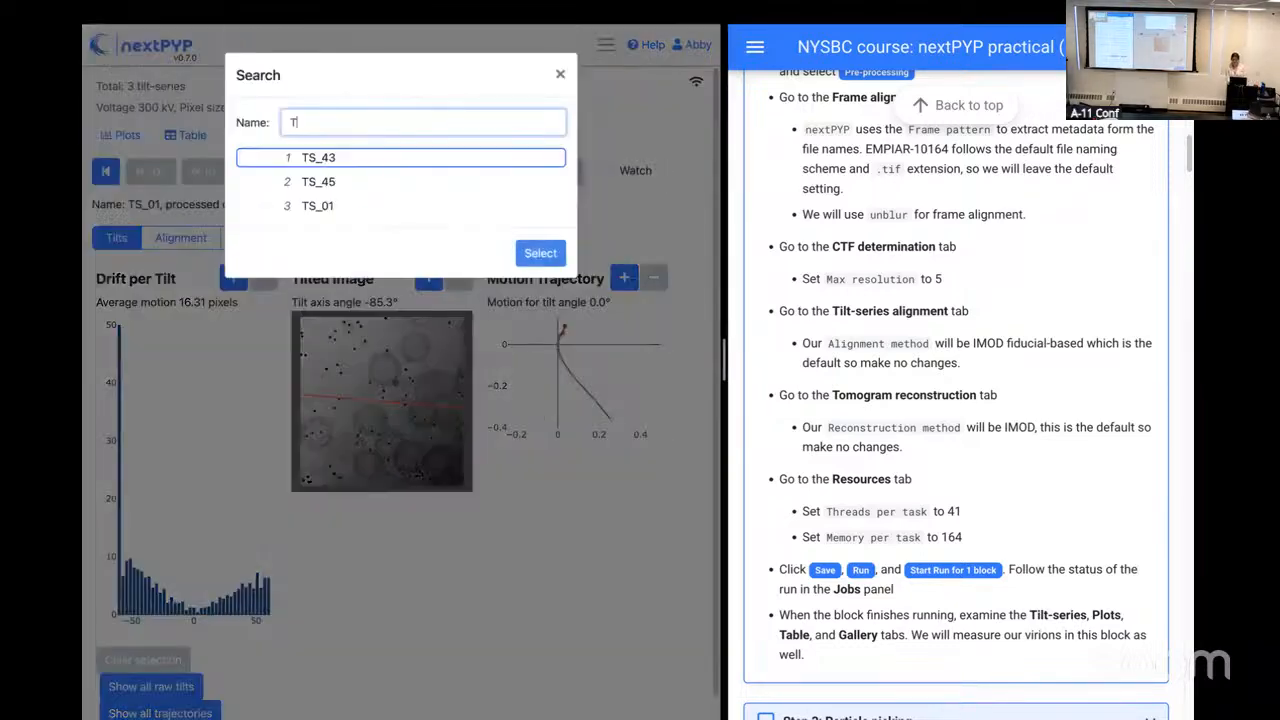
text(S_01)
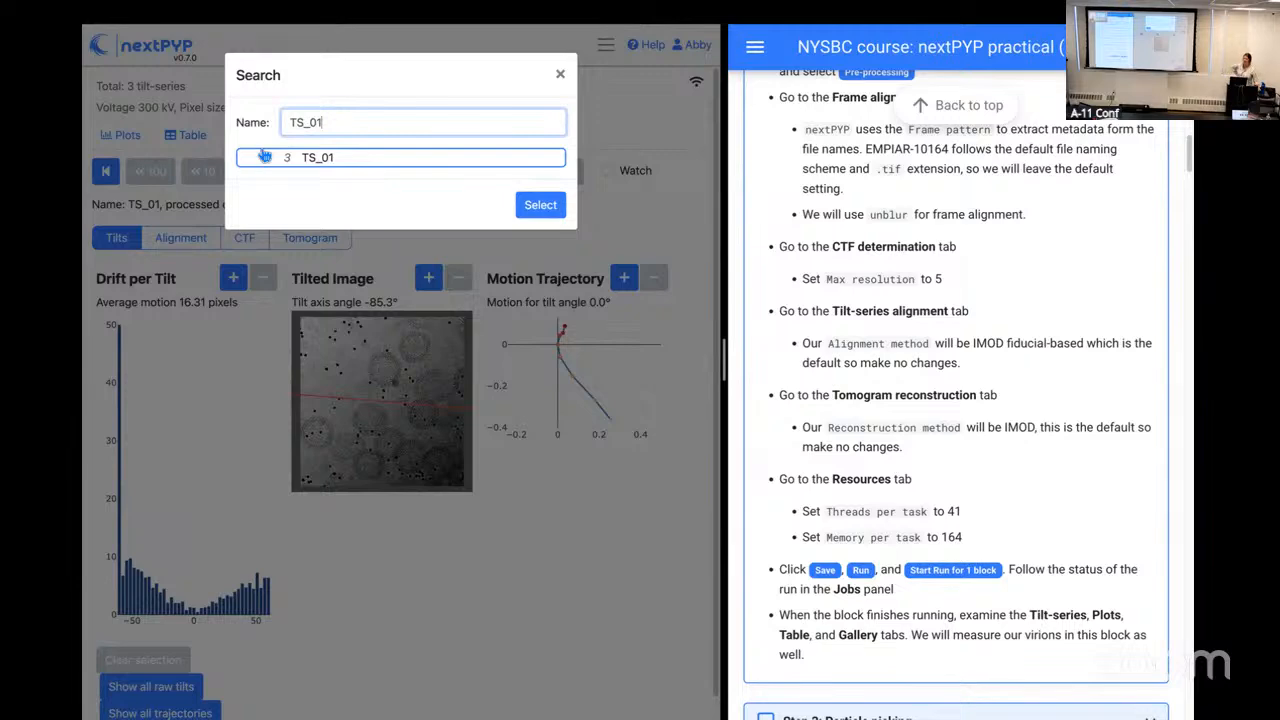
click(528, 210)
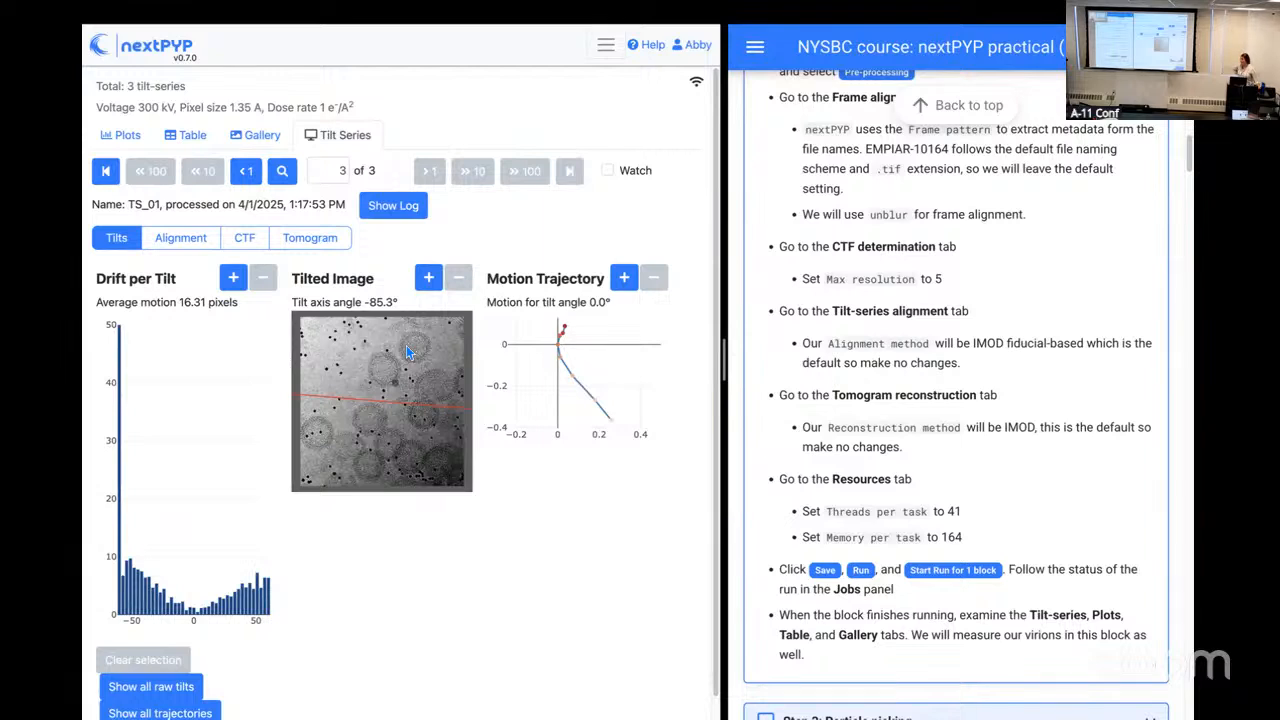
Step: Check the drift of individual TS_01 tilts and mark the -60° tilt as ignored in the overview of all raw tilts
mouse_move(165, 377)
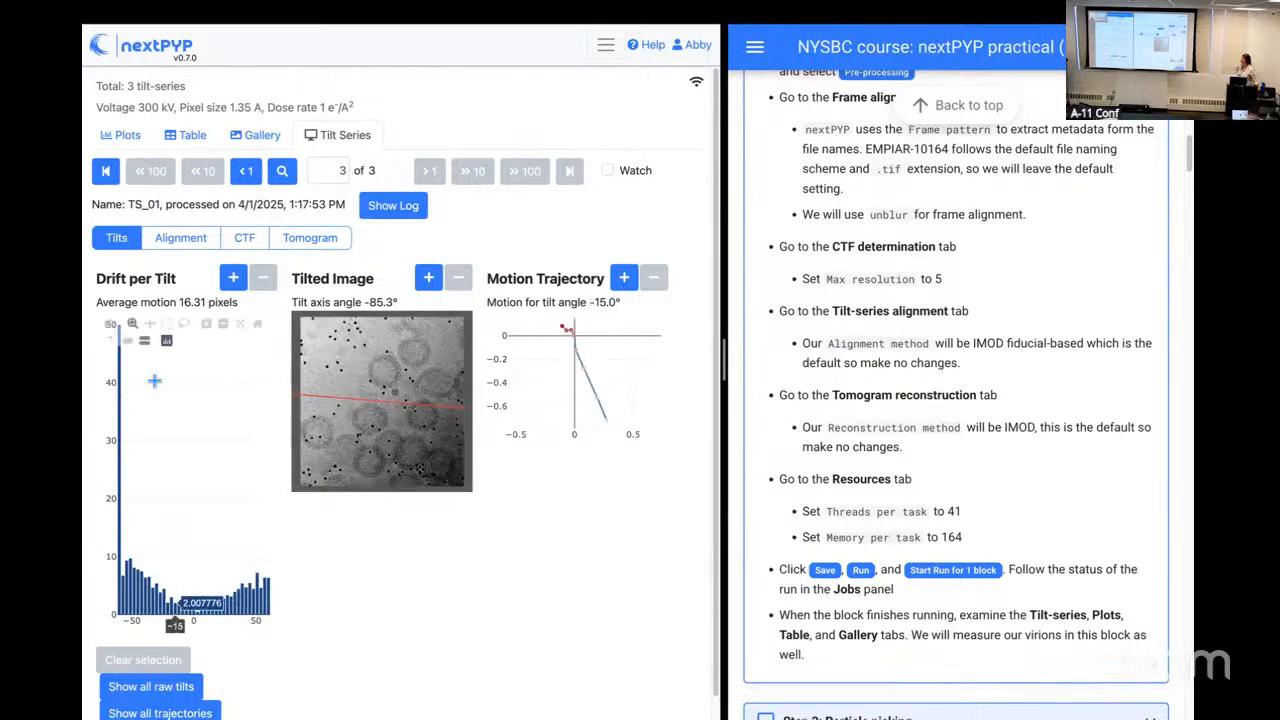
mouse_move(128, 393)
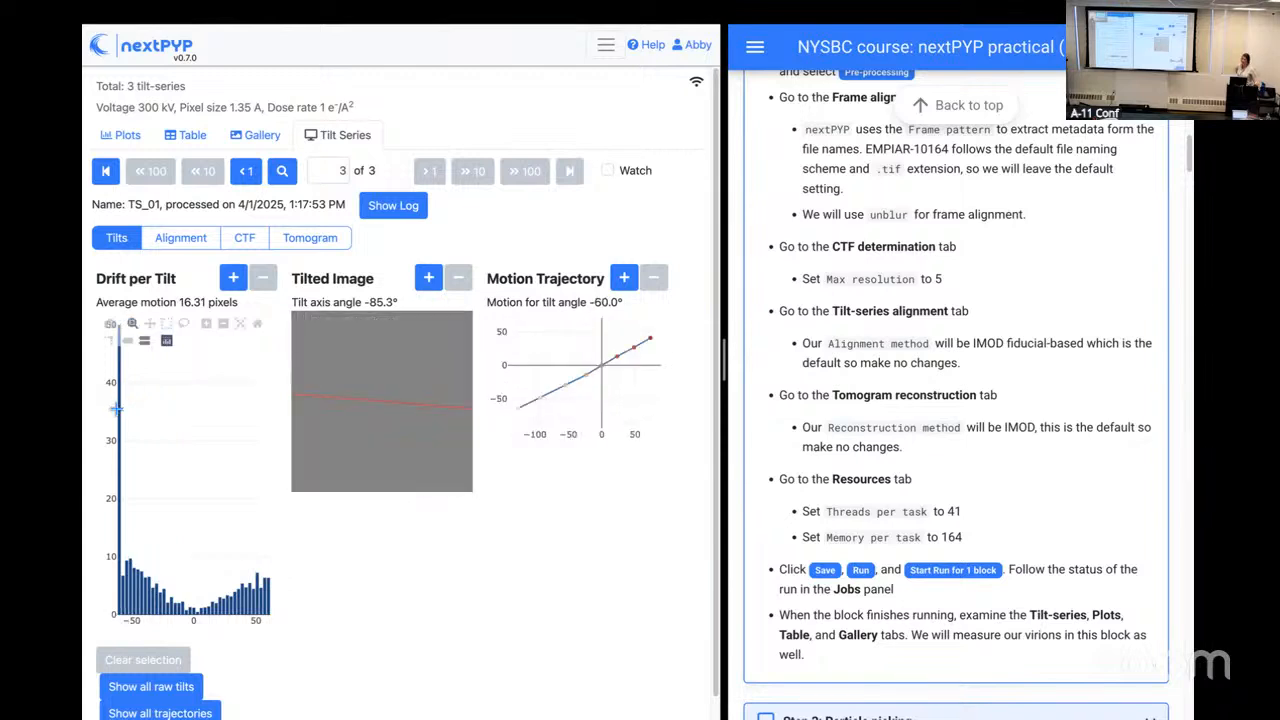
mouse_move(209, 600)
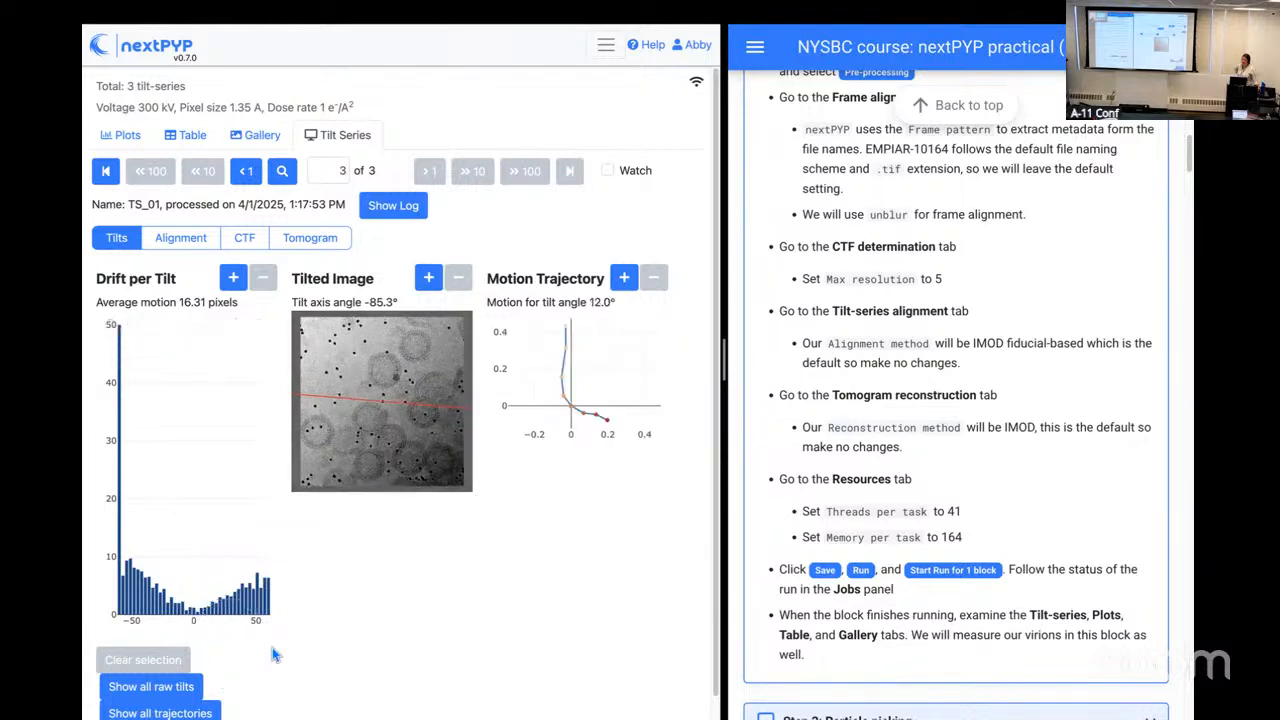
scroll(250, 635, down, 1)
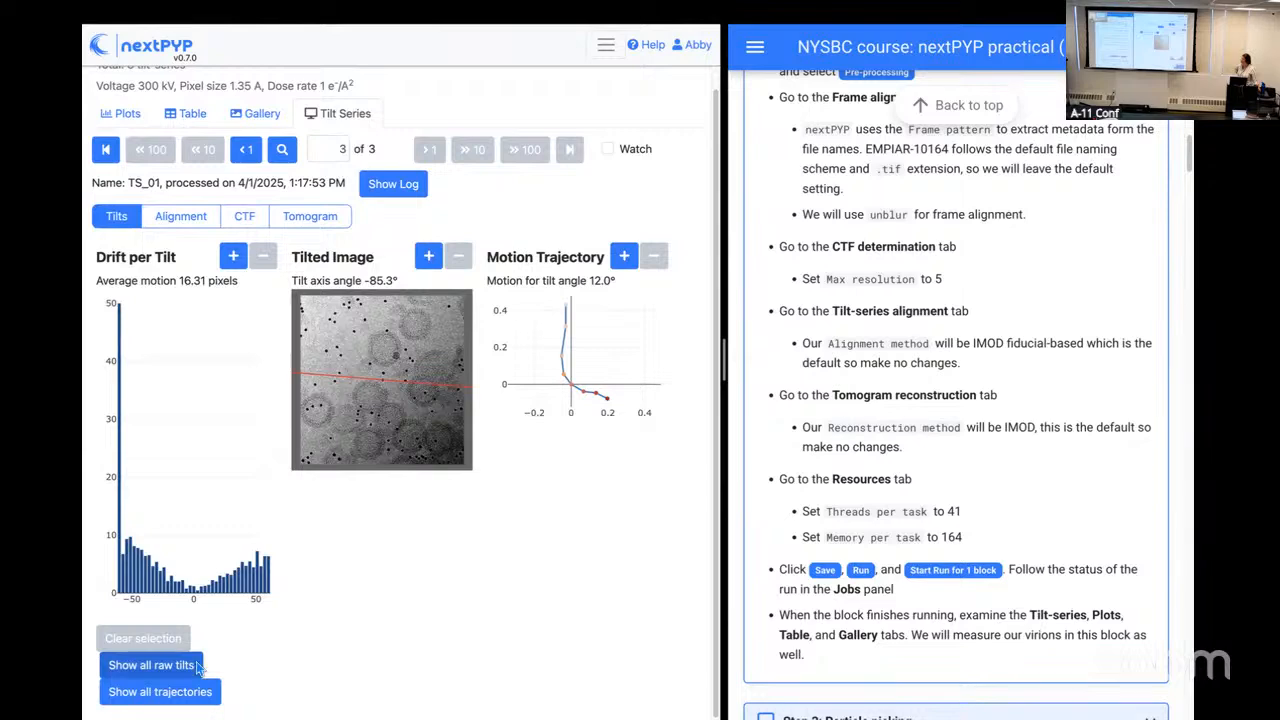
click(198, 666)
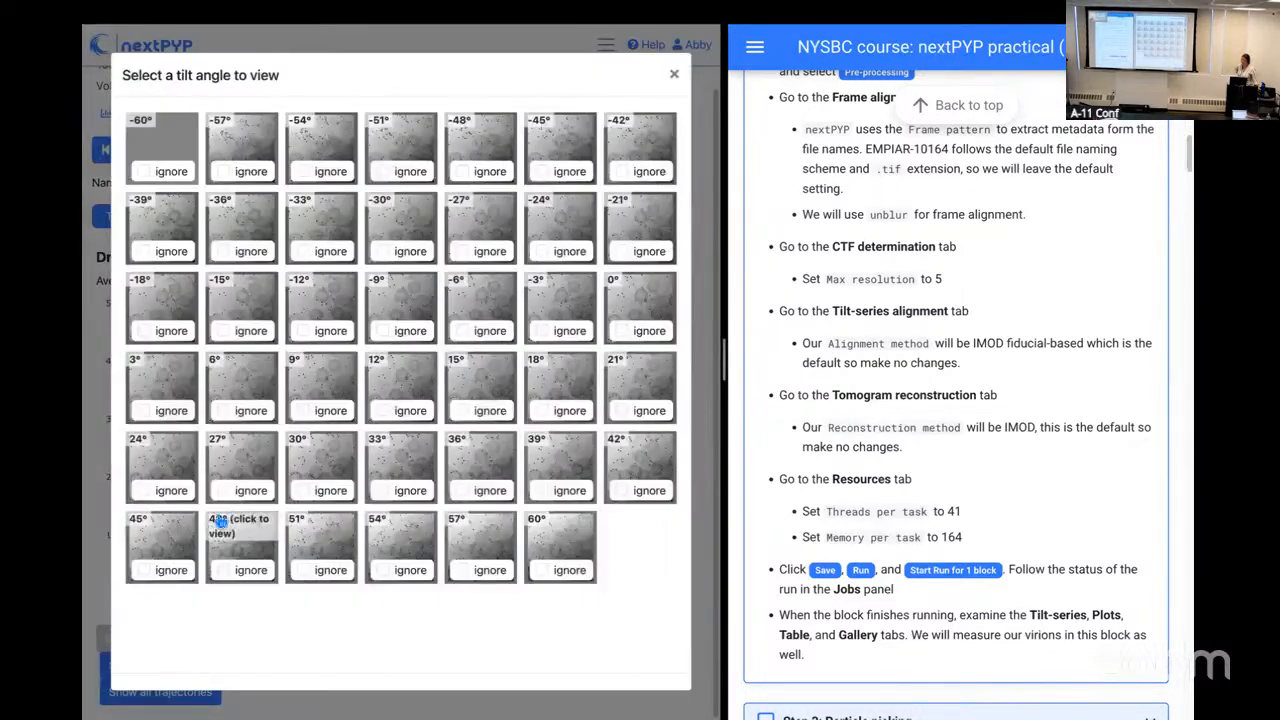
click(145, 173)
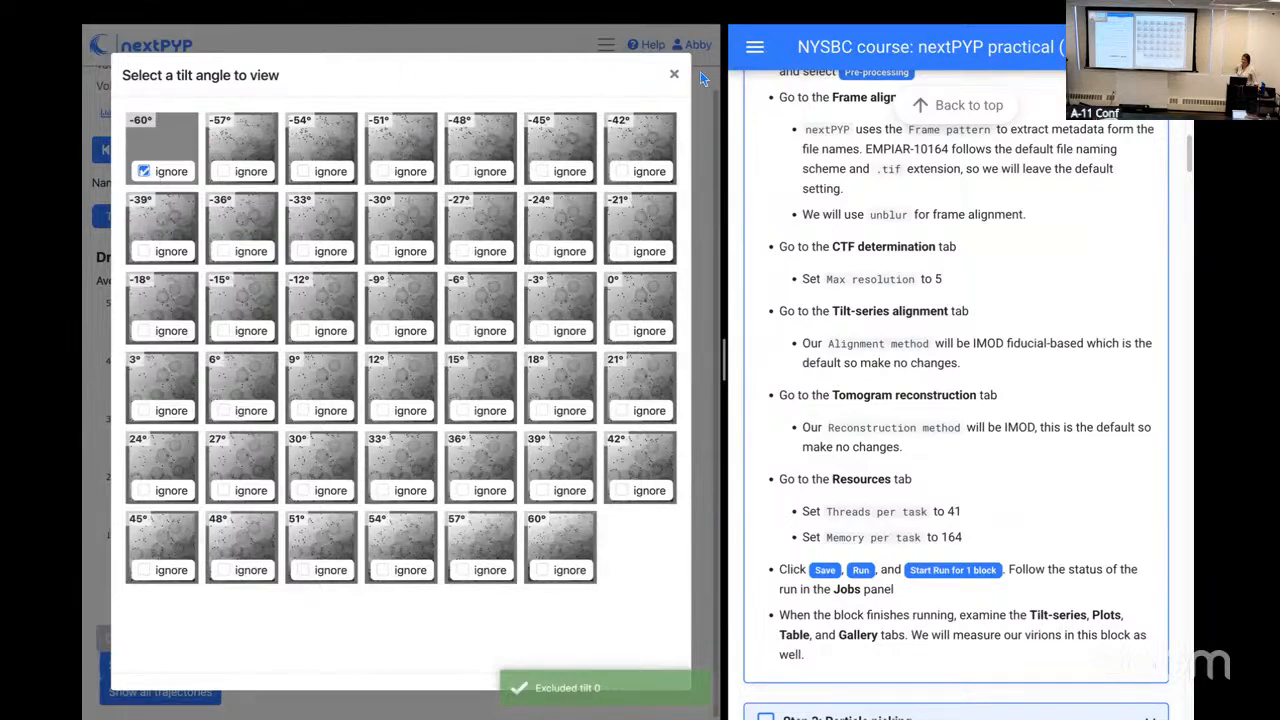
click(675, 76)
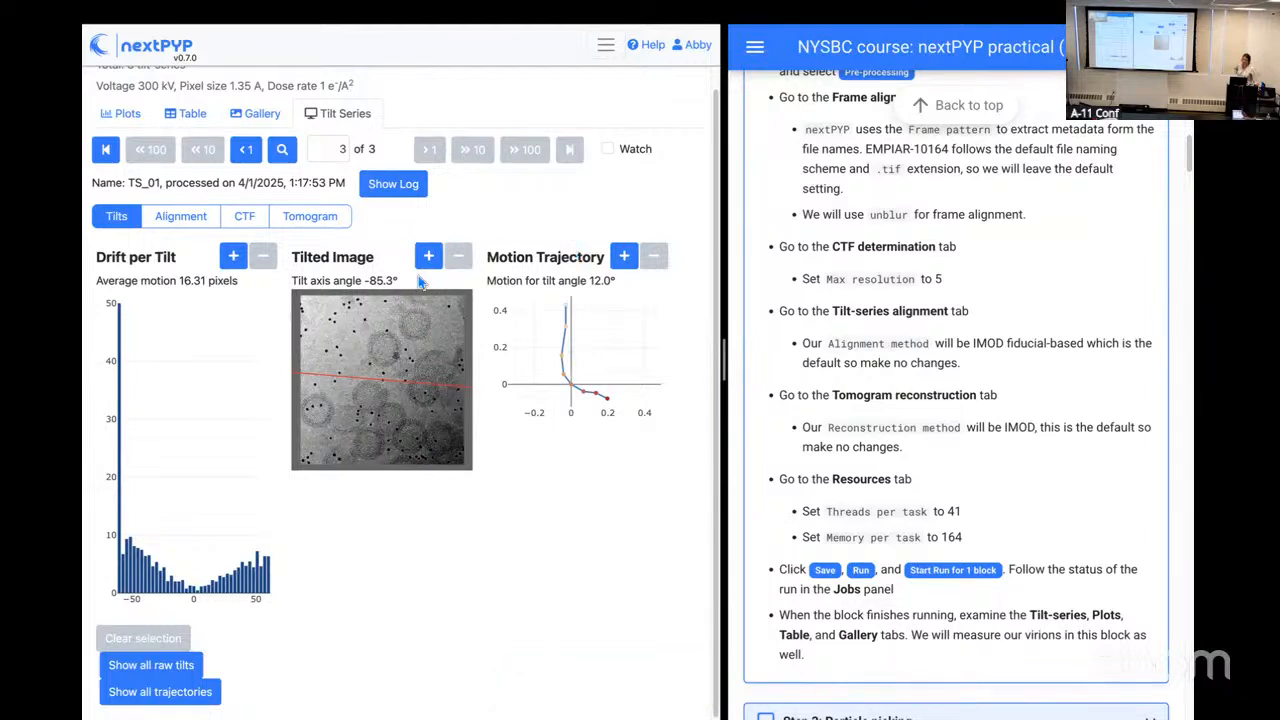
Step: Read the processing log of tilt-series TS_01 and close it
mouse_move(242, 376)
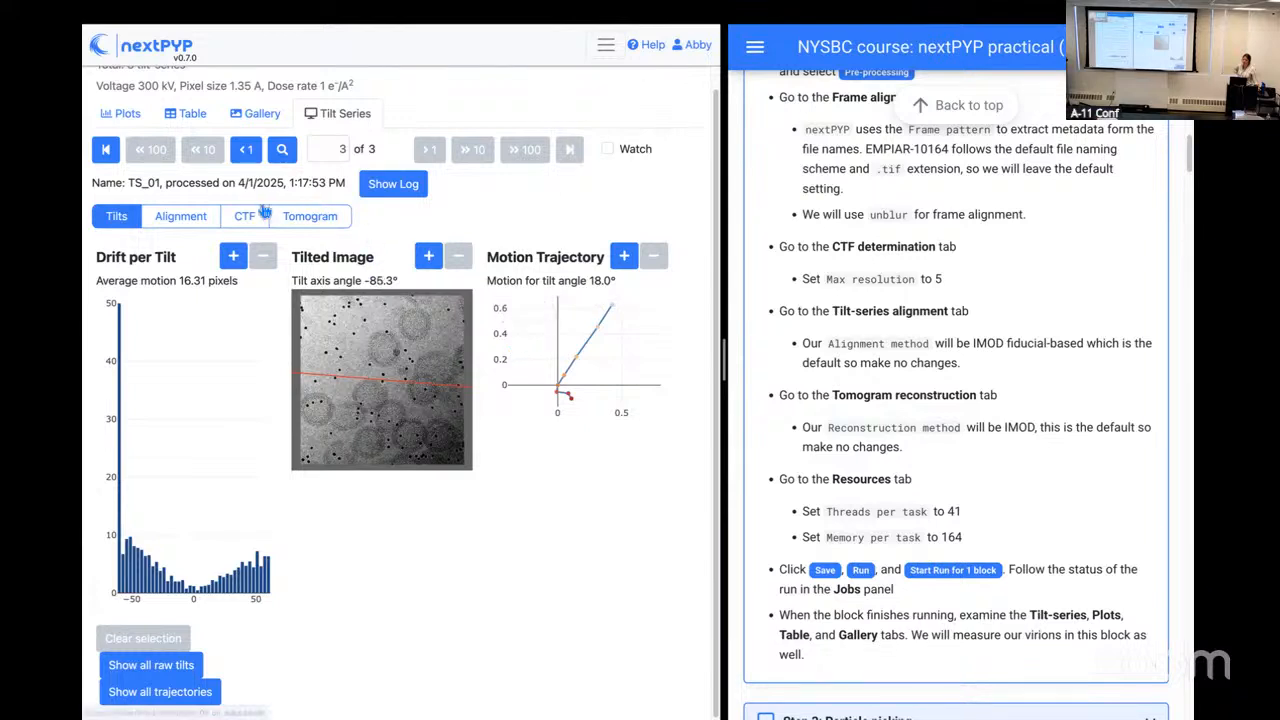
click(393, 192)
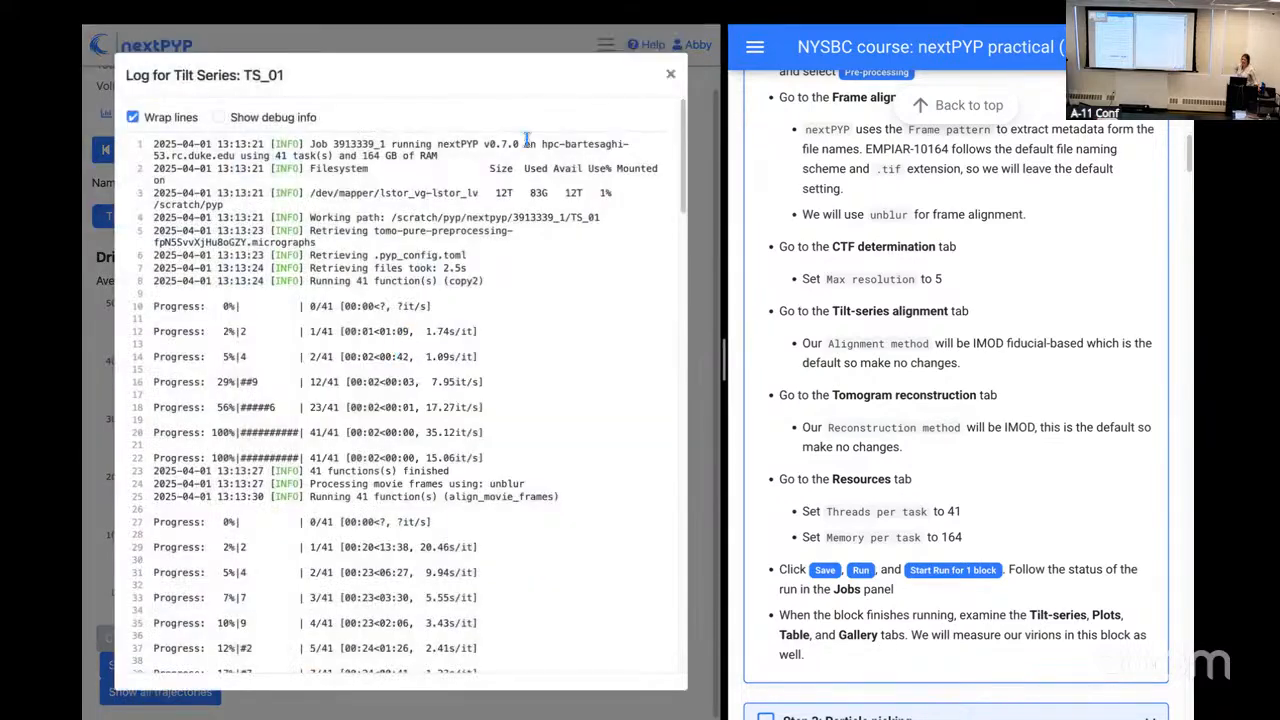
click(671, 74)
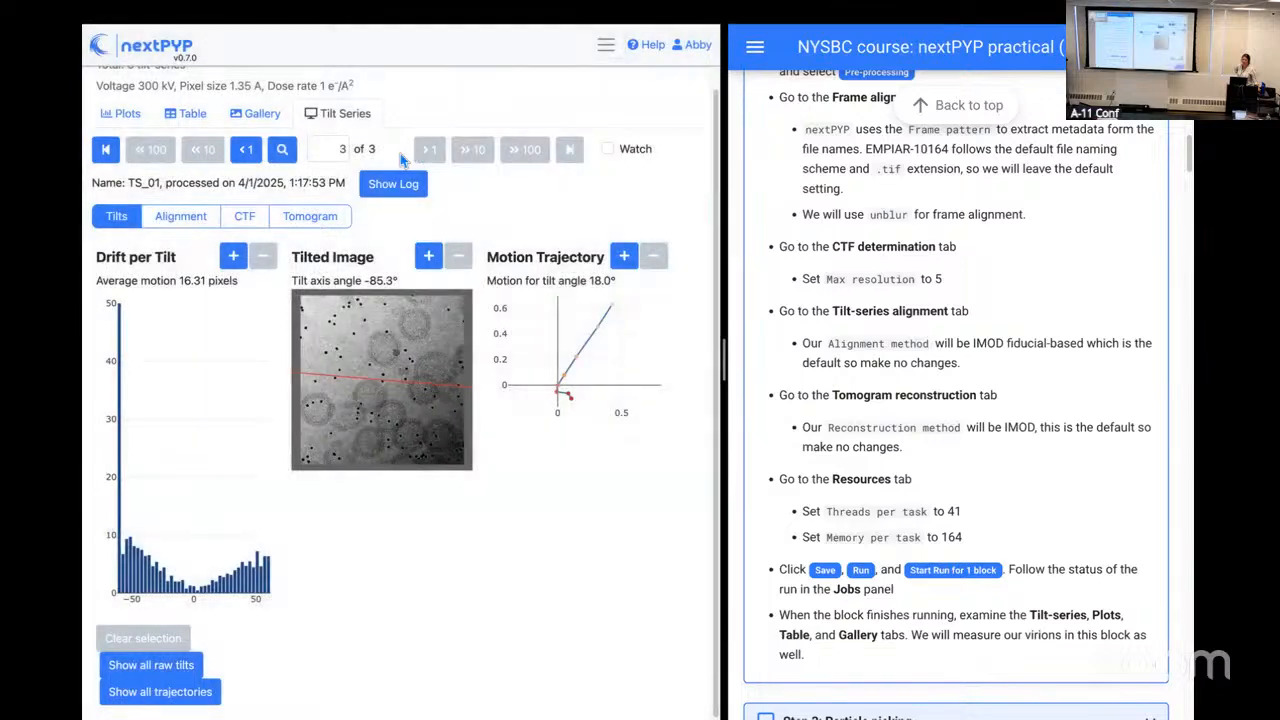
Step: Review the alignment of TS_01 by playing through the aligned tilt series, and pause the playback
click(192, 219)
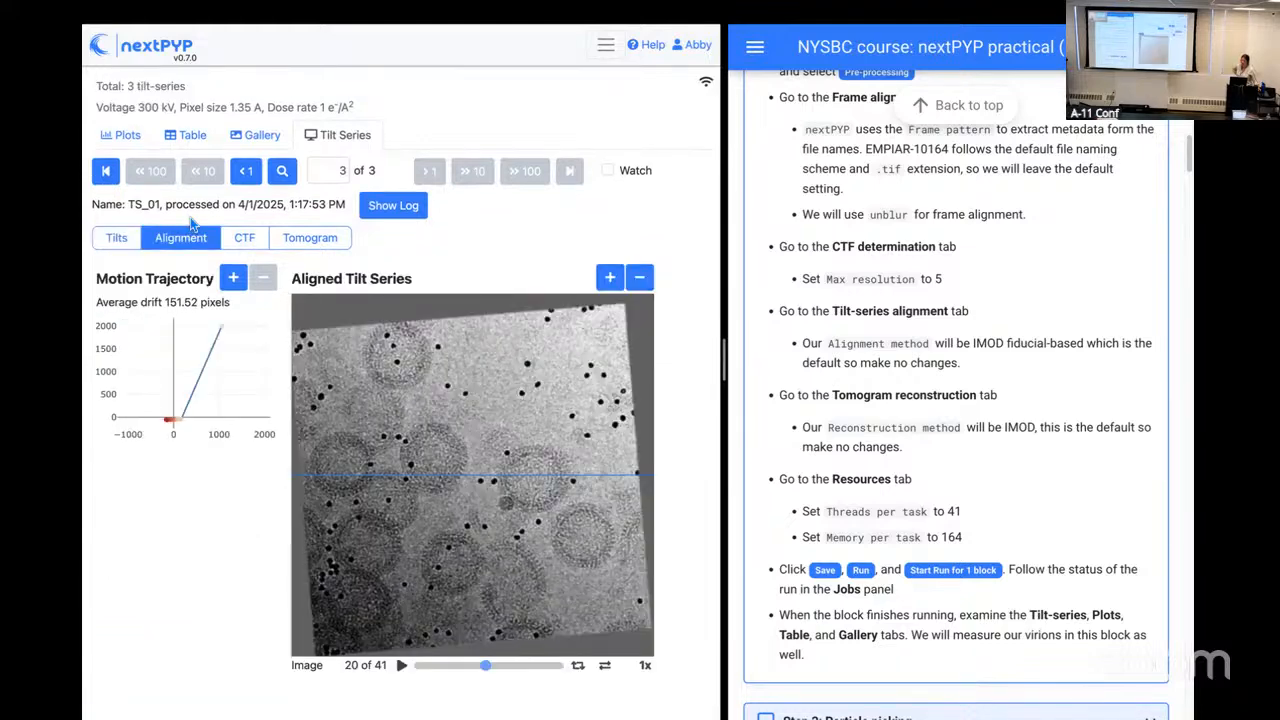
click(401, 672)
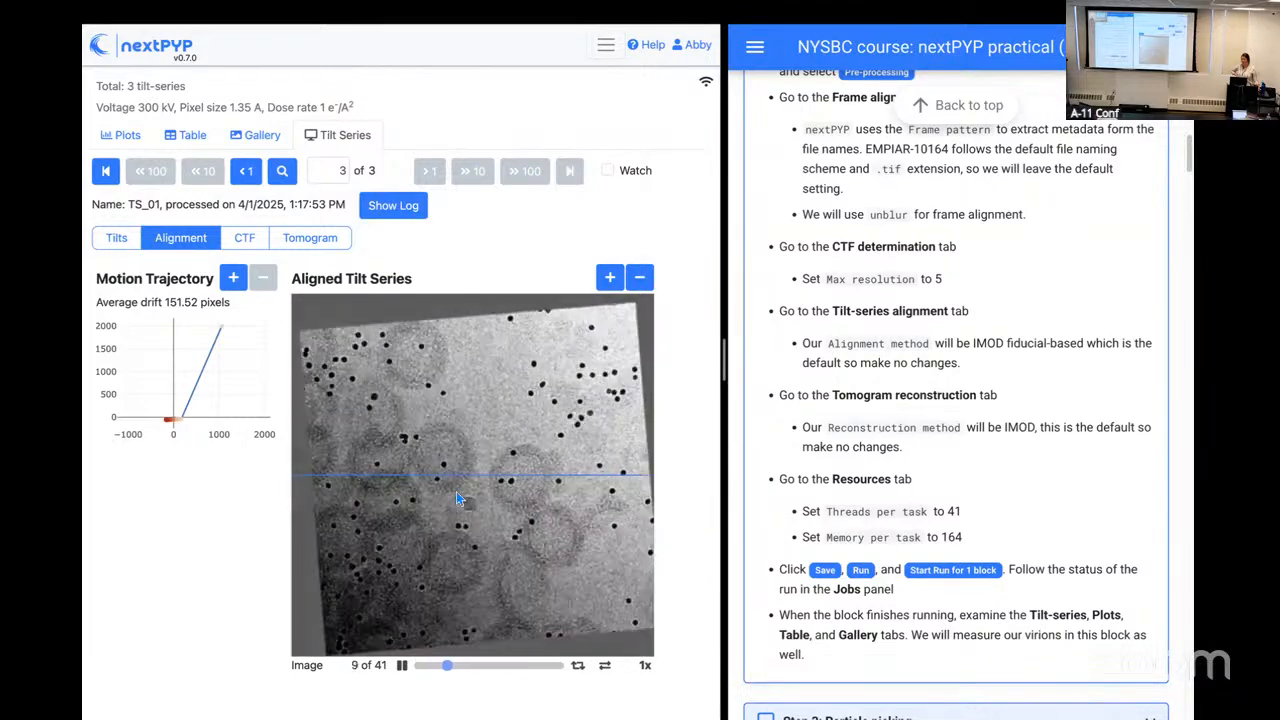
click(402, 668)
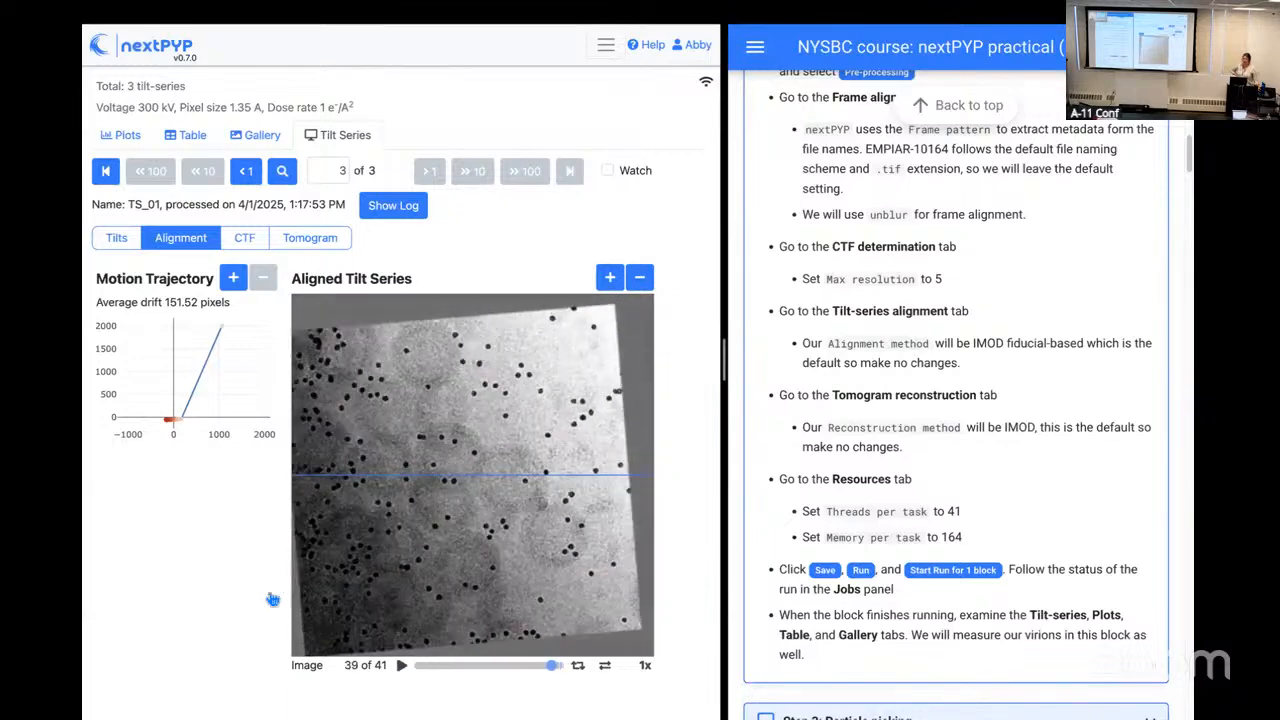
Step: Examine the CTF results of TS_01, including the 2D and 1D CTF plots for all tilt angles
click(257, 241)
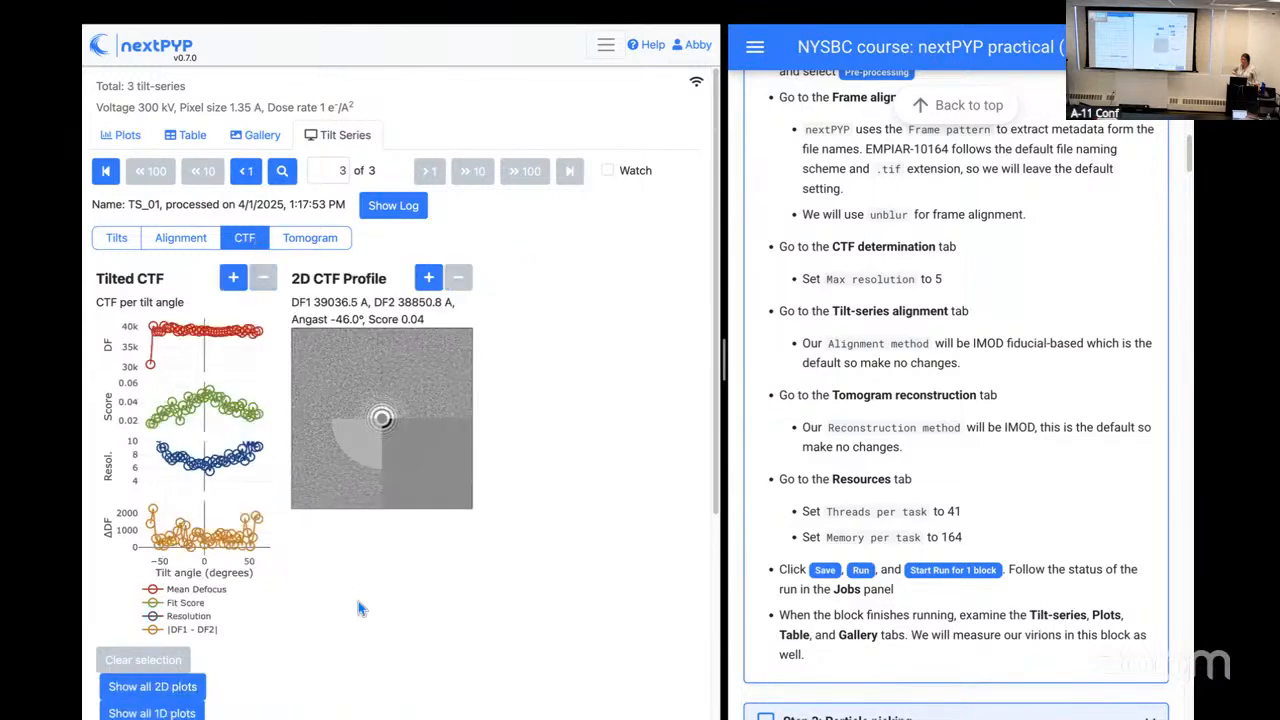
scroll(358, 601, down, 2)
click(444, 662)
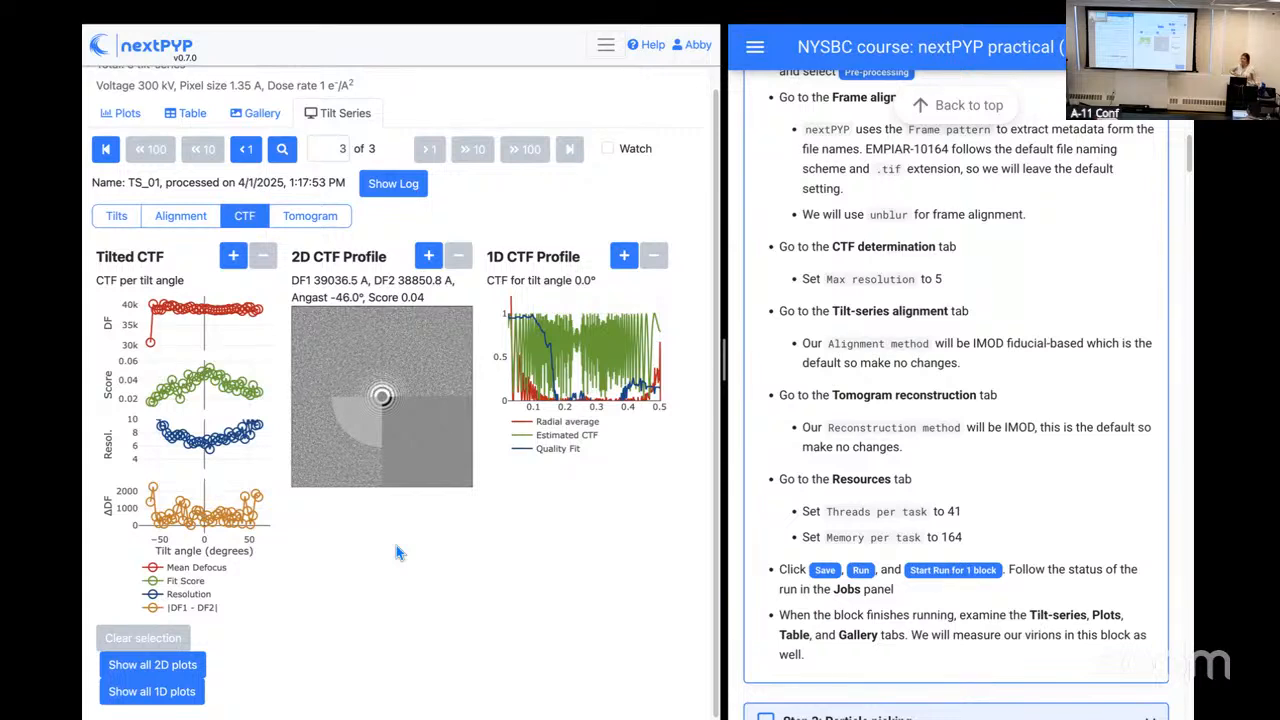
click(198, 667)
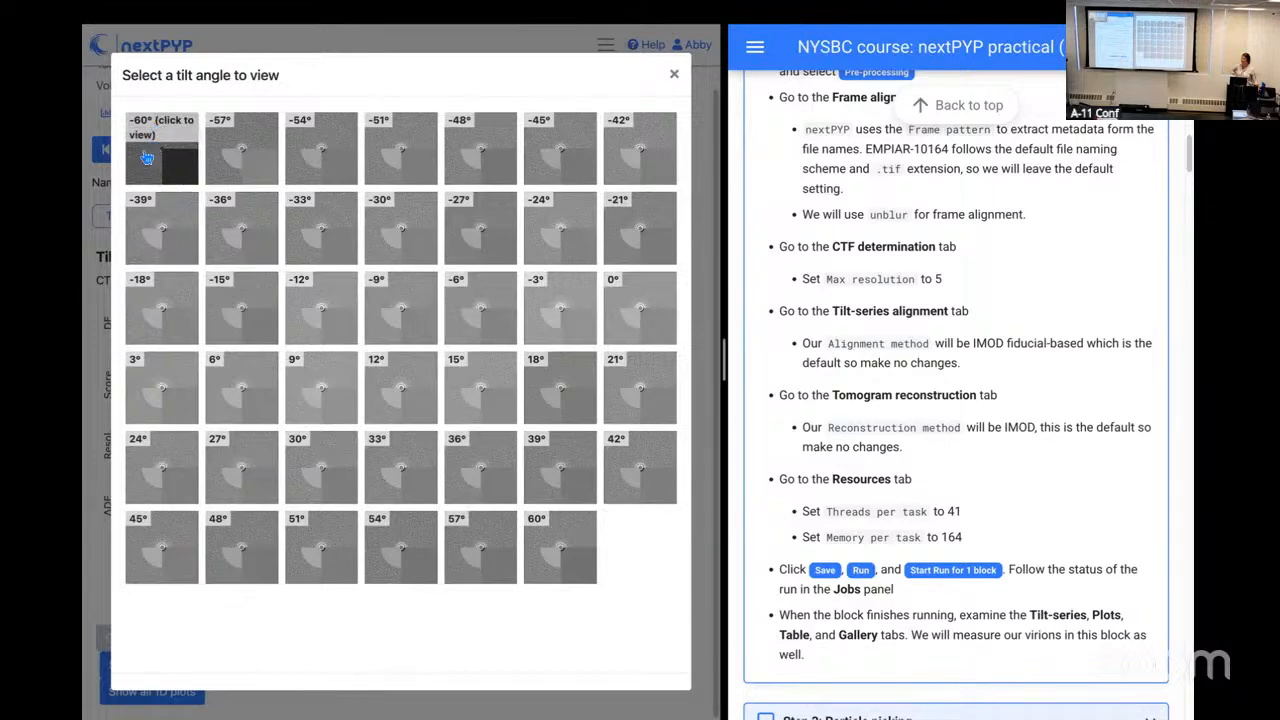
click(674, 74)
click(152, 691)
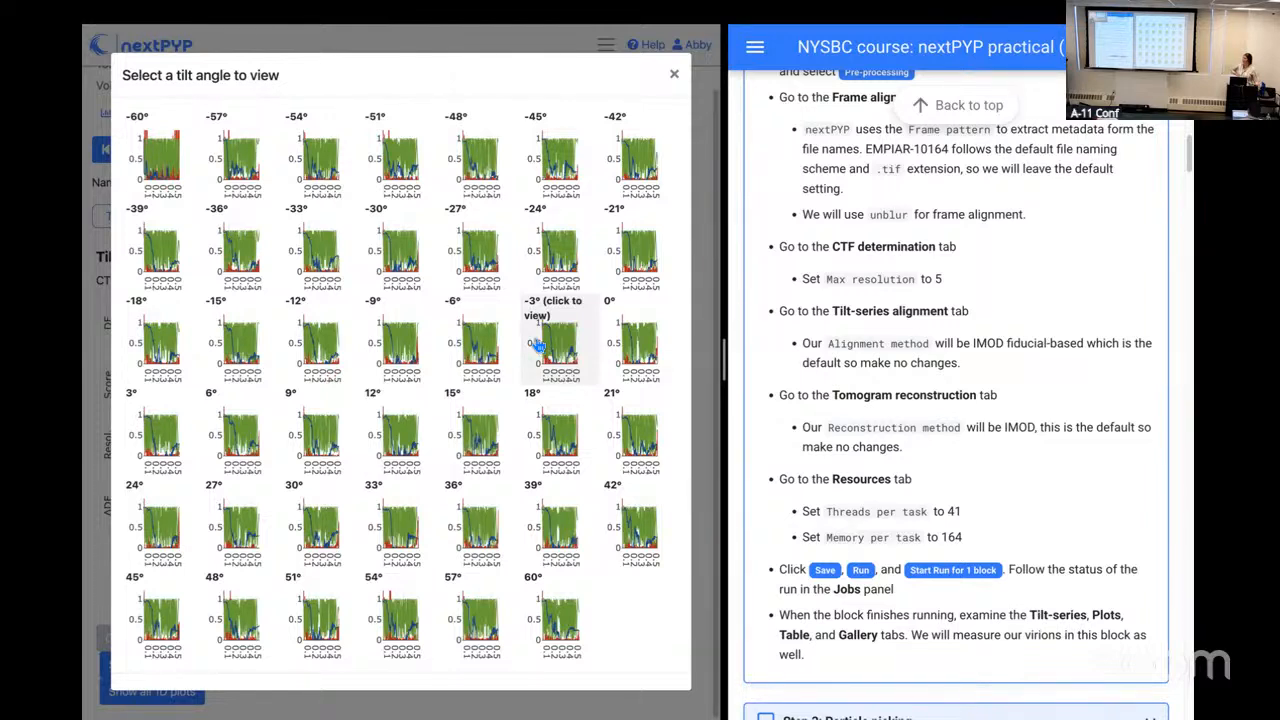
click(674, 78)
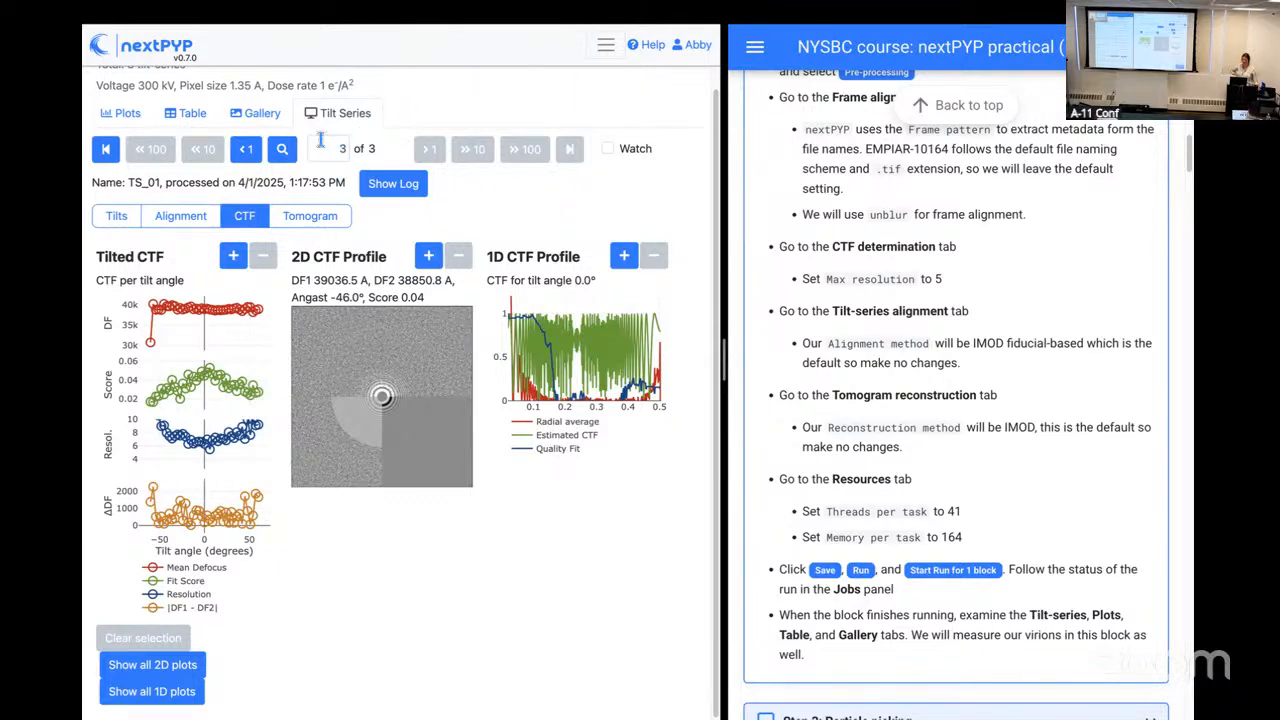
Step: Return to the project to check the run's jobs, and reopen the Pre-processing results at the TS_01 tomogram
scroll(258, 69, up, 1)
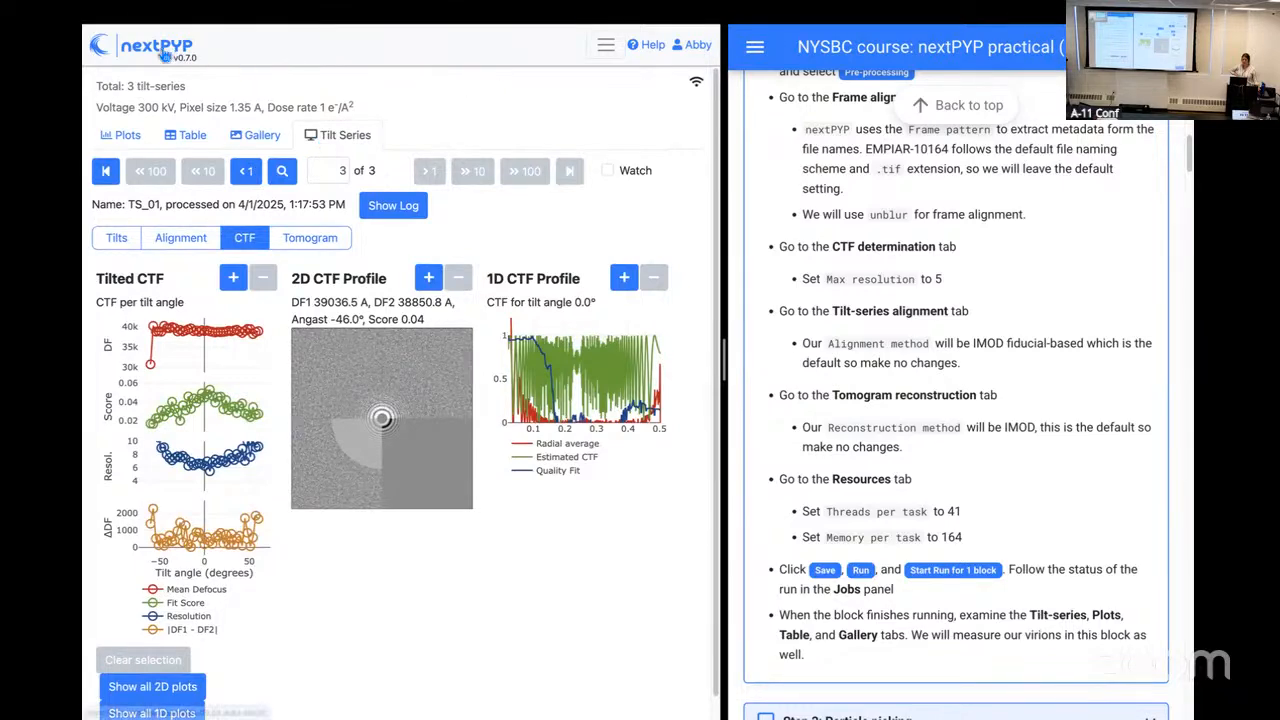
click(603, 50)
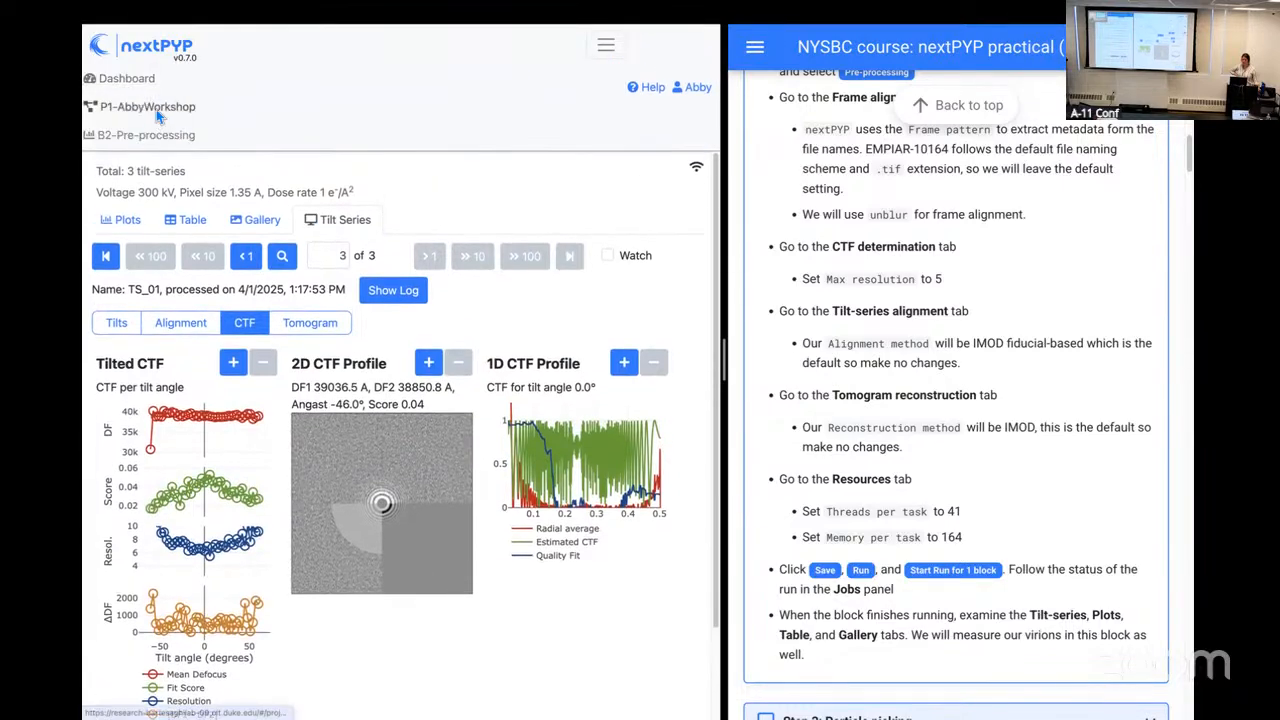
click(158, 108)
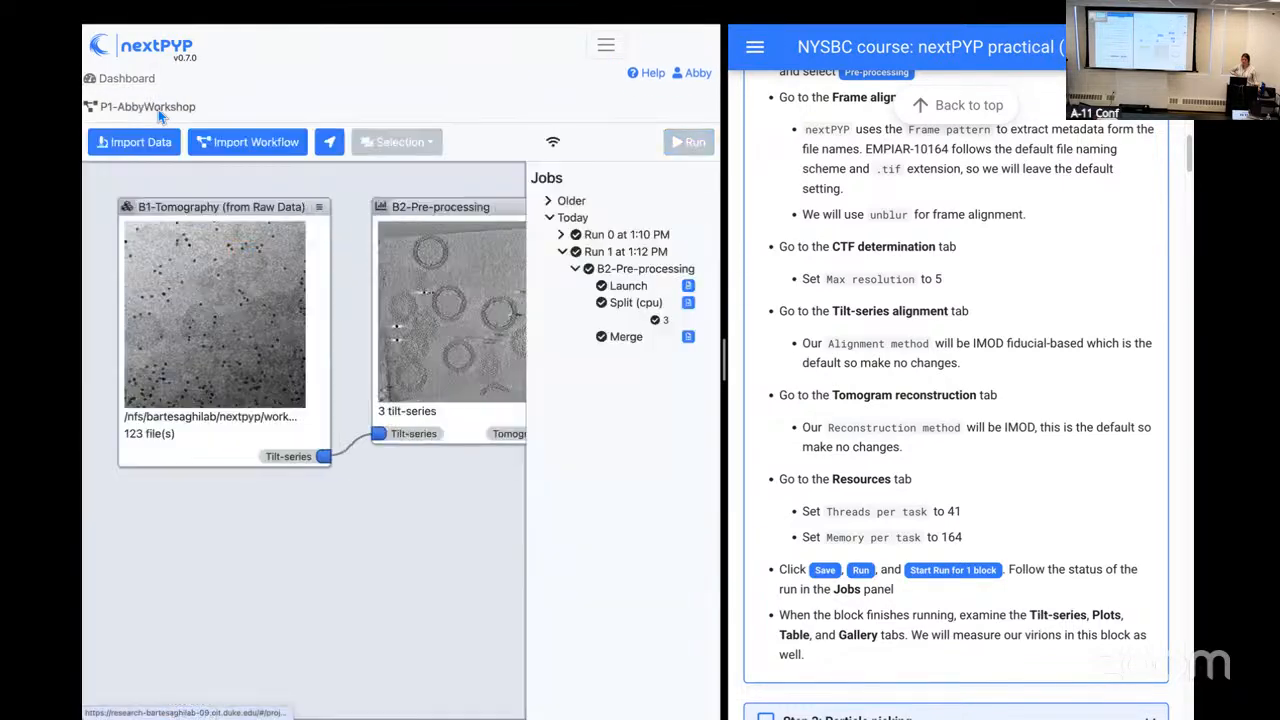
click(487, 303)
click(347, 228)
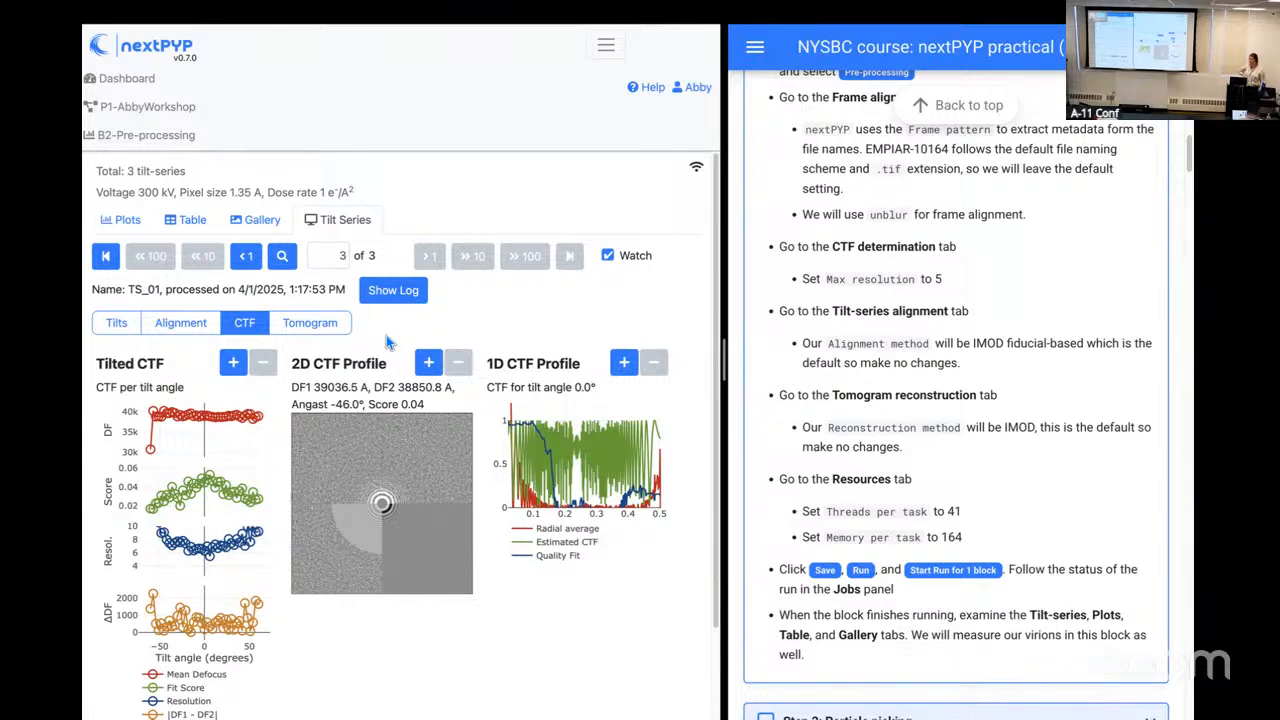
click(328, 330)
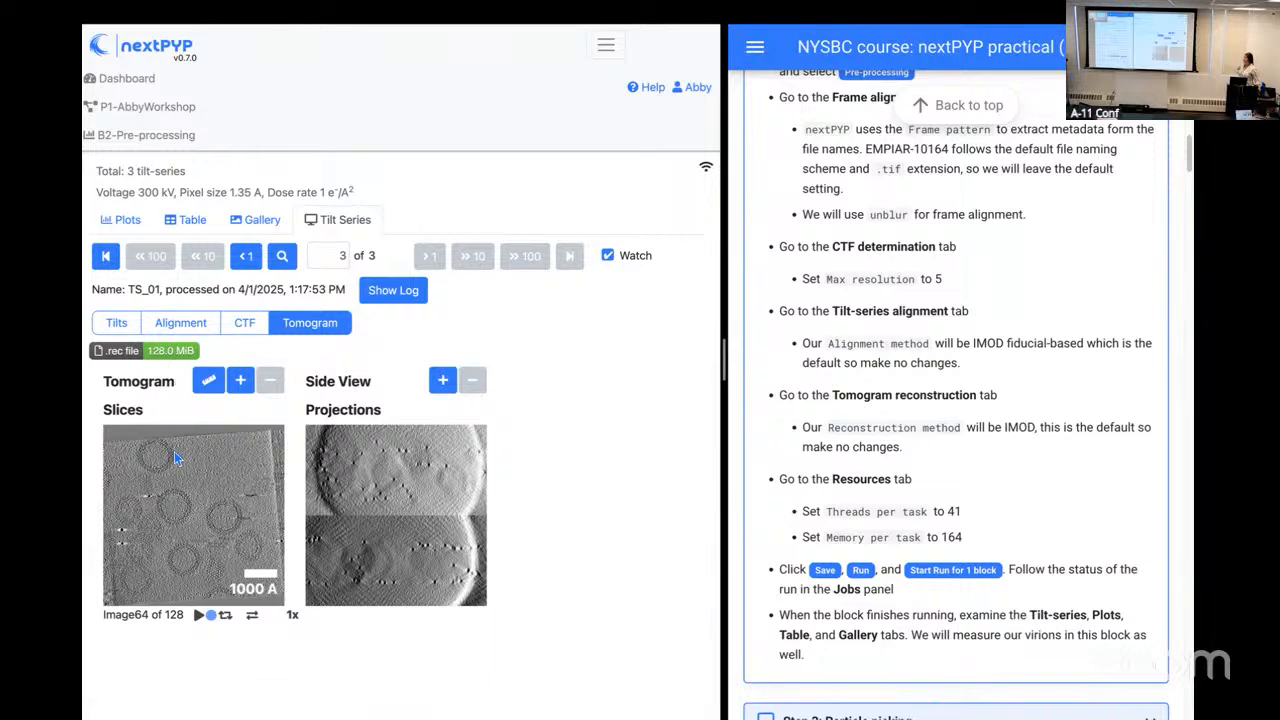
Step: Play through the tomogram slices of TS_01 and pause the playback
click(199, 616)
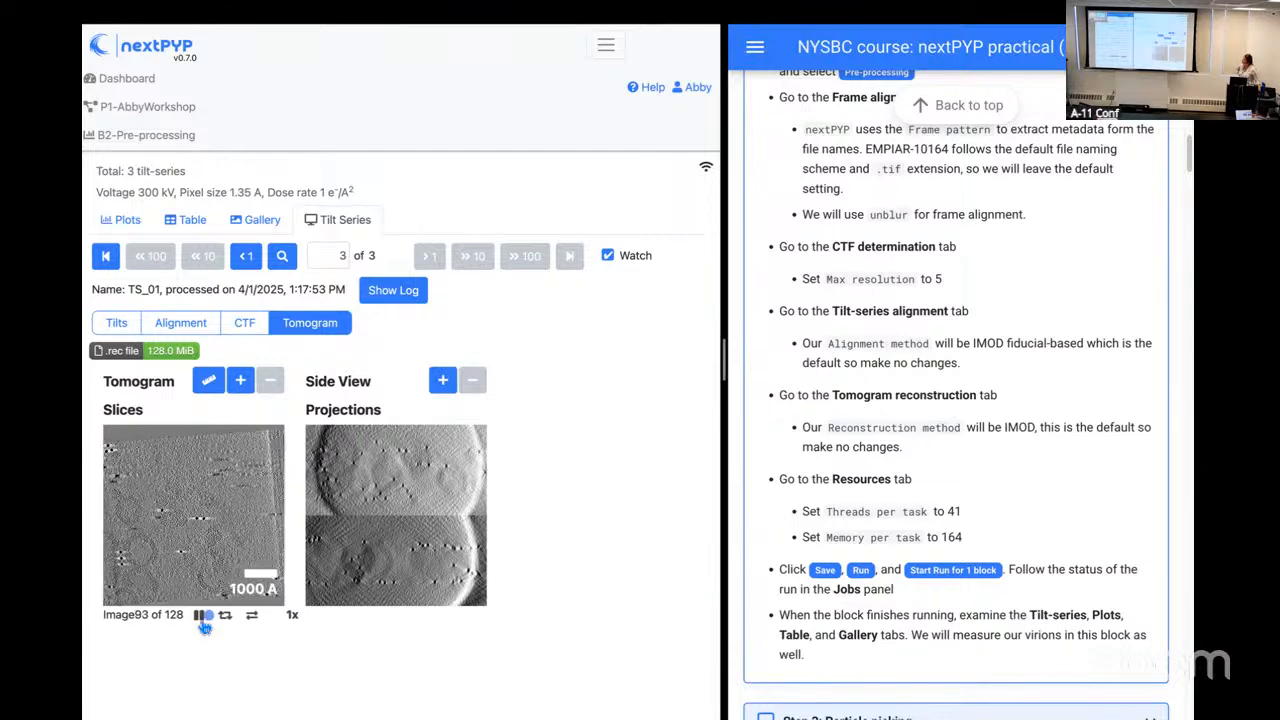
click(204, 616)
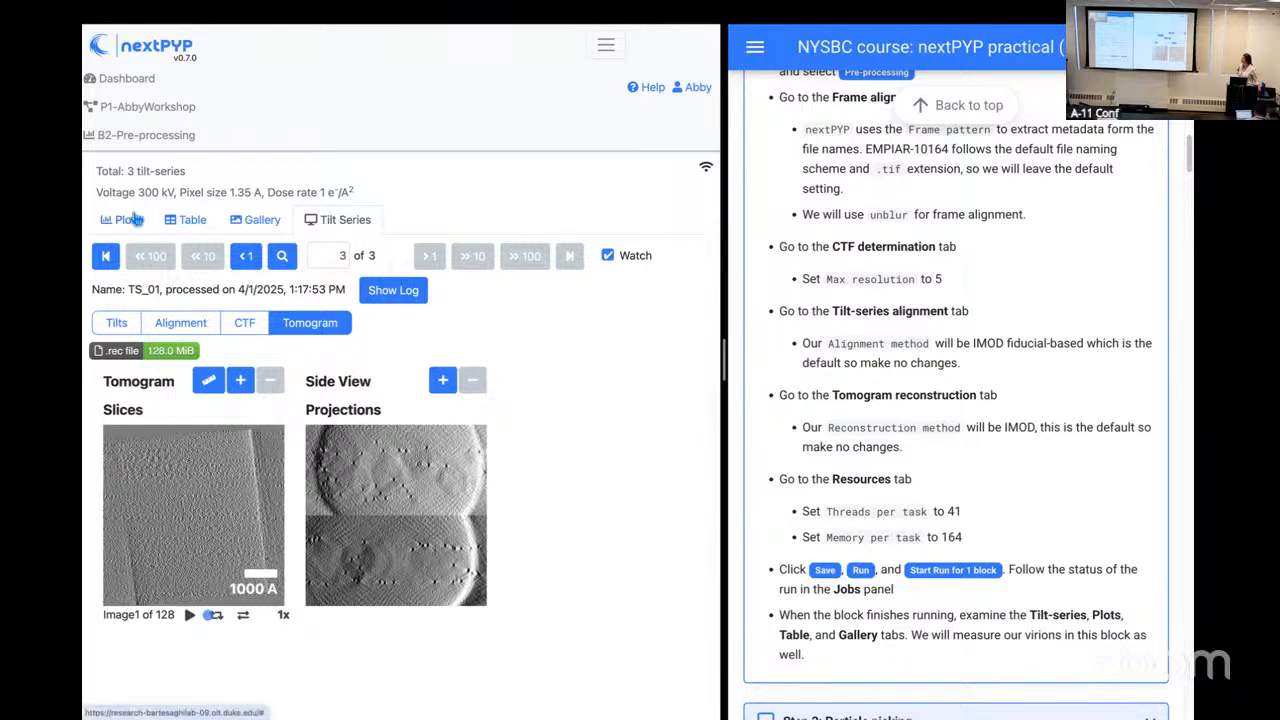
Step: Examine the Pre-processing plots of CTF fit, estimated resolution, defocus, astigmatism angle, average motion and number of particles
click(136, 219)
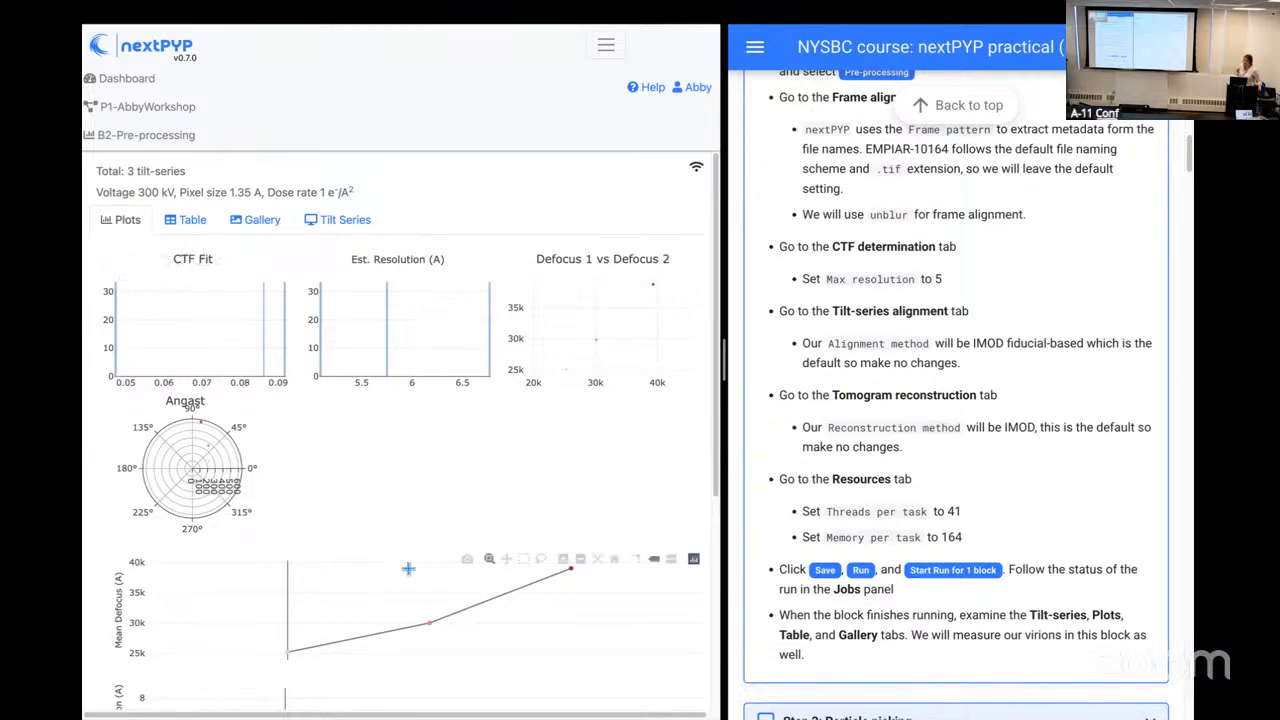
mouse_move(428, 619)
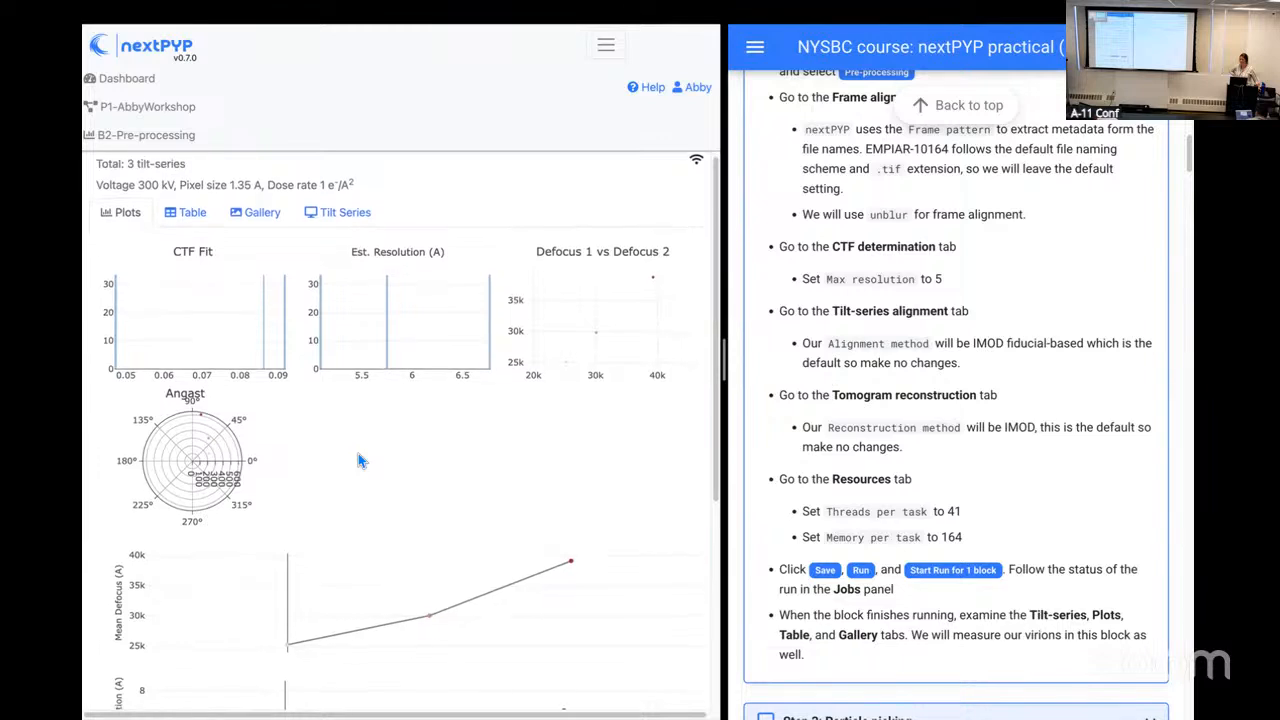
scroll(358, 460, down, 3)
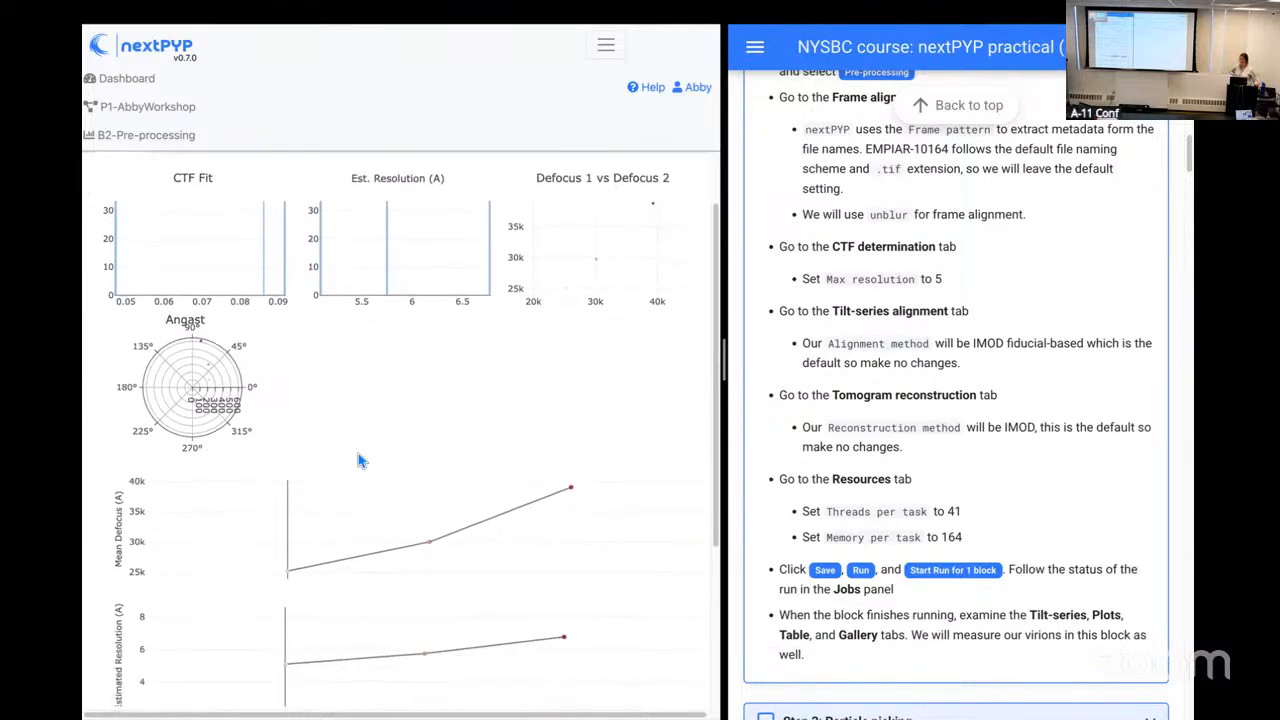
scroll(356, 451, down, 2)
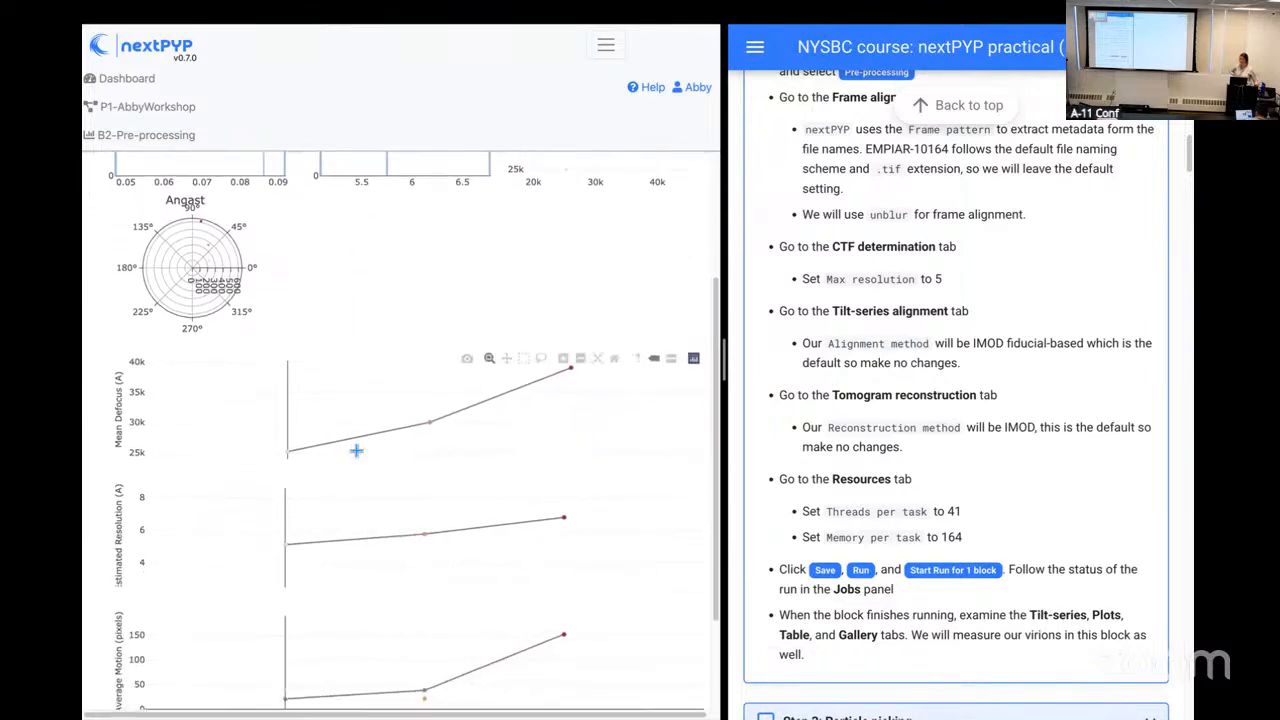
scroll(356, 451, down, 1)
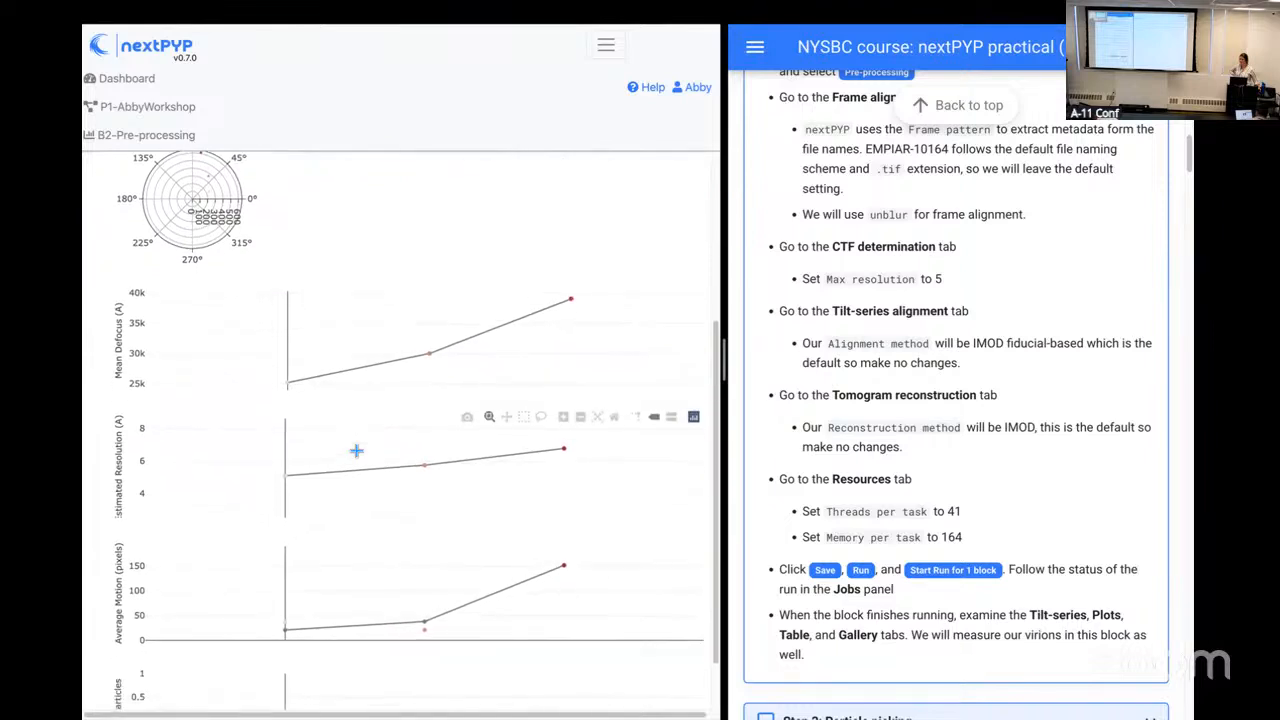
scroll(356, 451, down, 1)
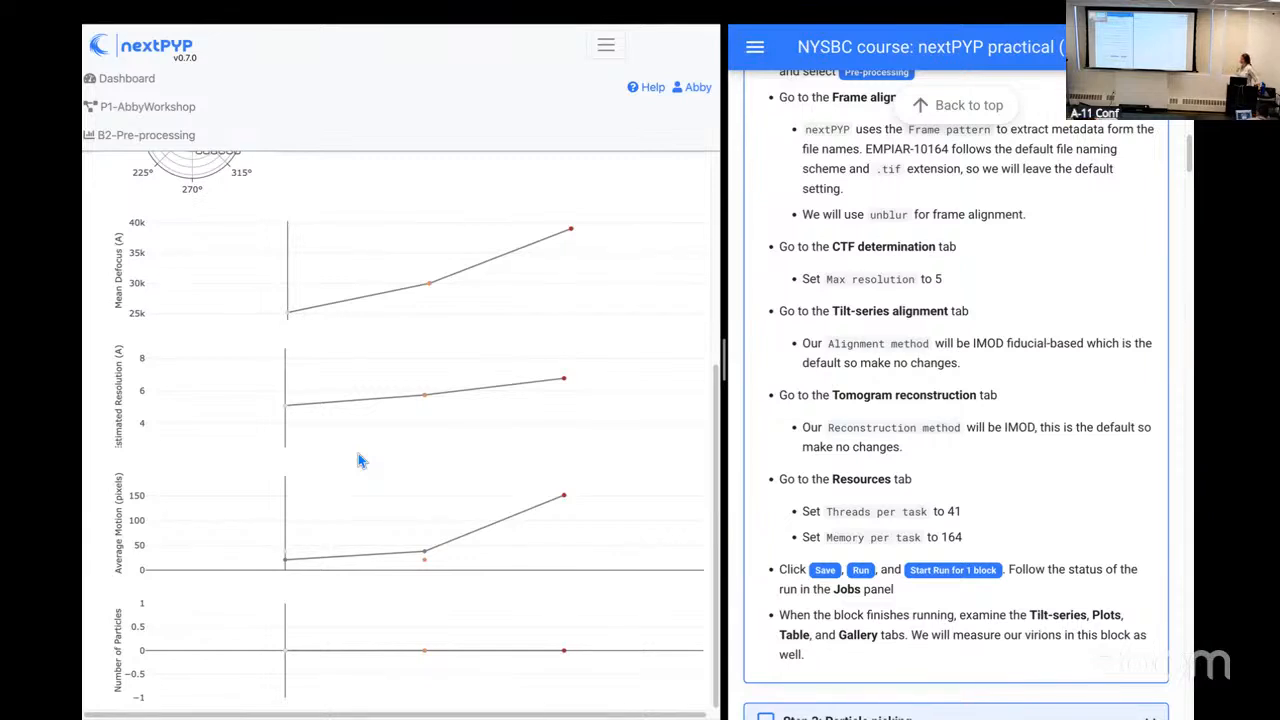
scroll(358, 460, up, 4)
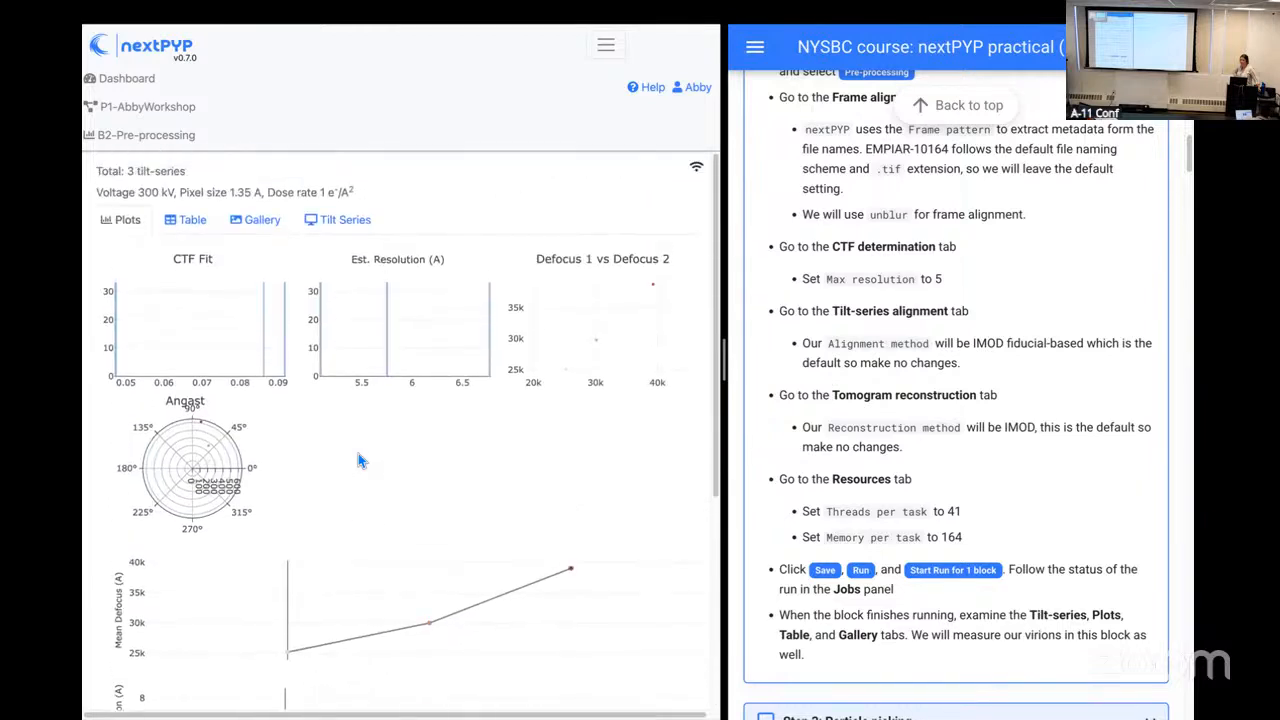
Step: Open the table of tilt-series and name the filter set "test"
click(193, 221)
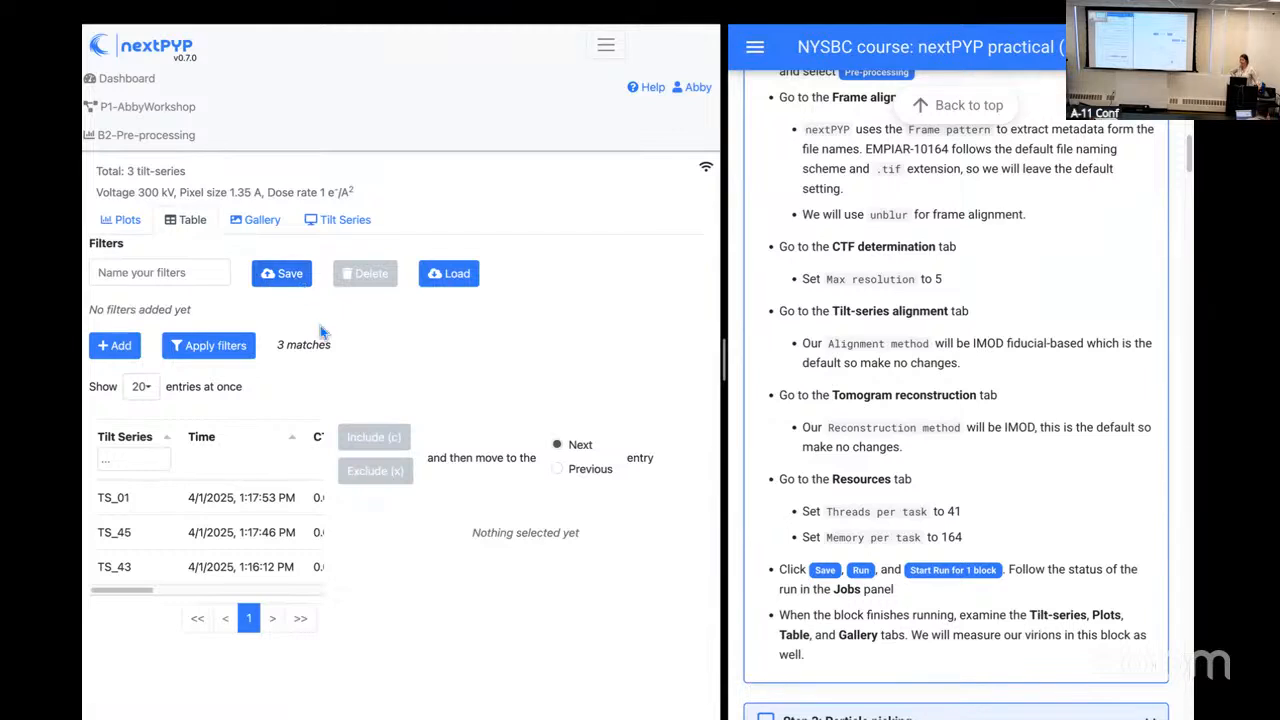
click(202, 268)
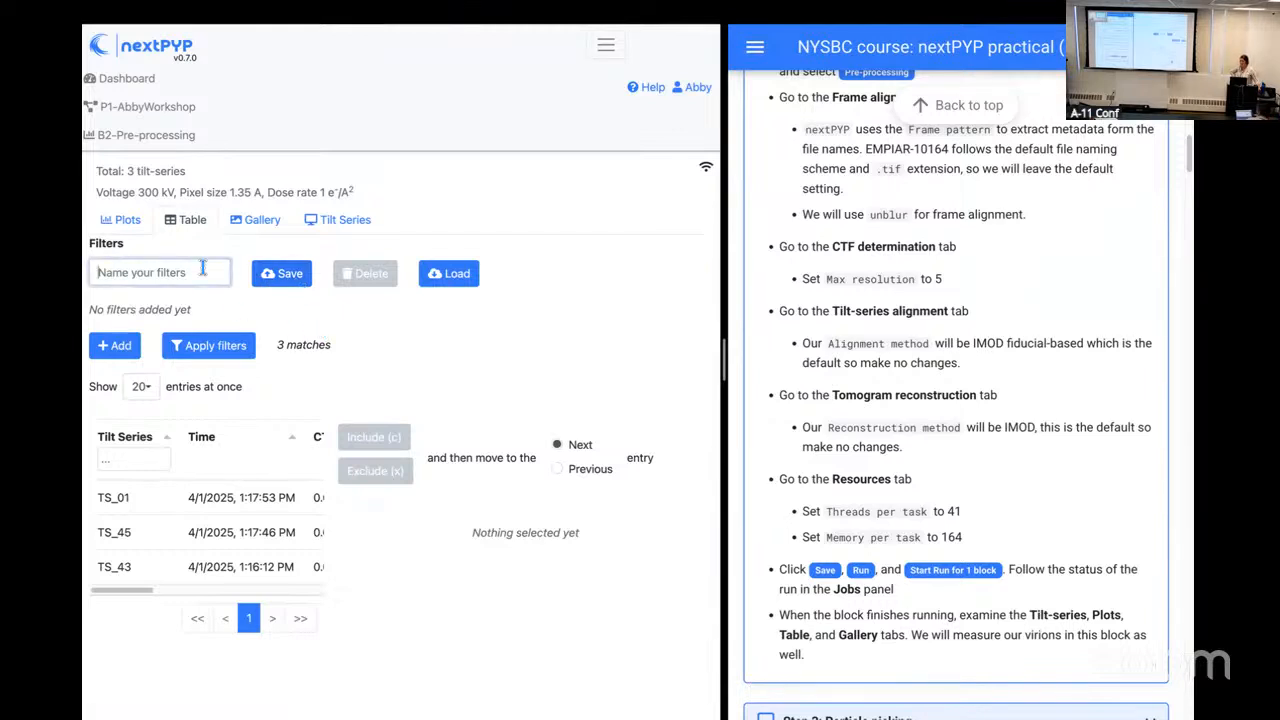
text(test)
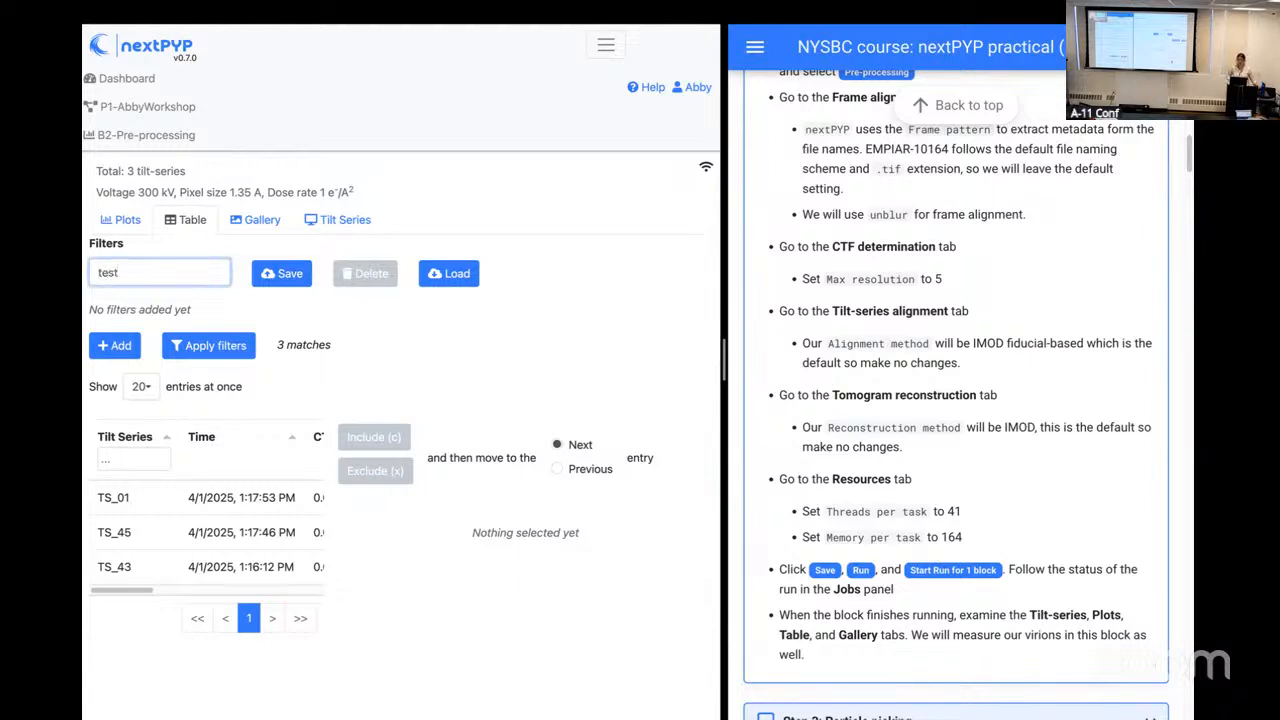
Step: Select TS_01 in the table and review its tomogram image and its 1D and 2D CTF profiles
click(221, 499)
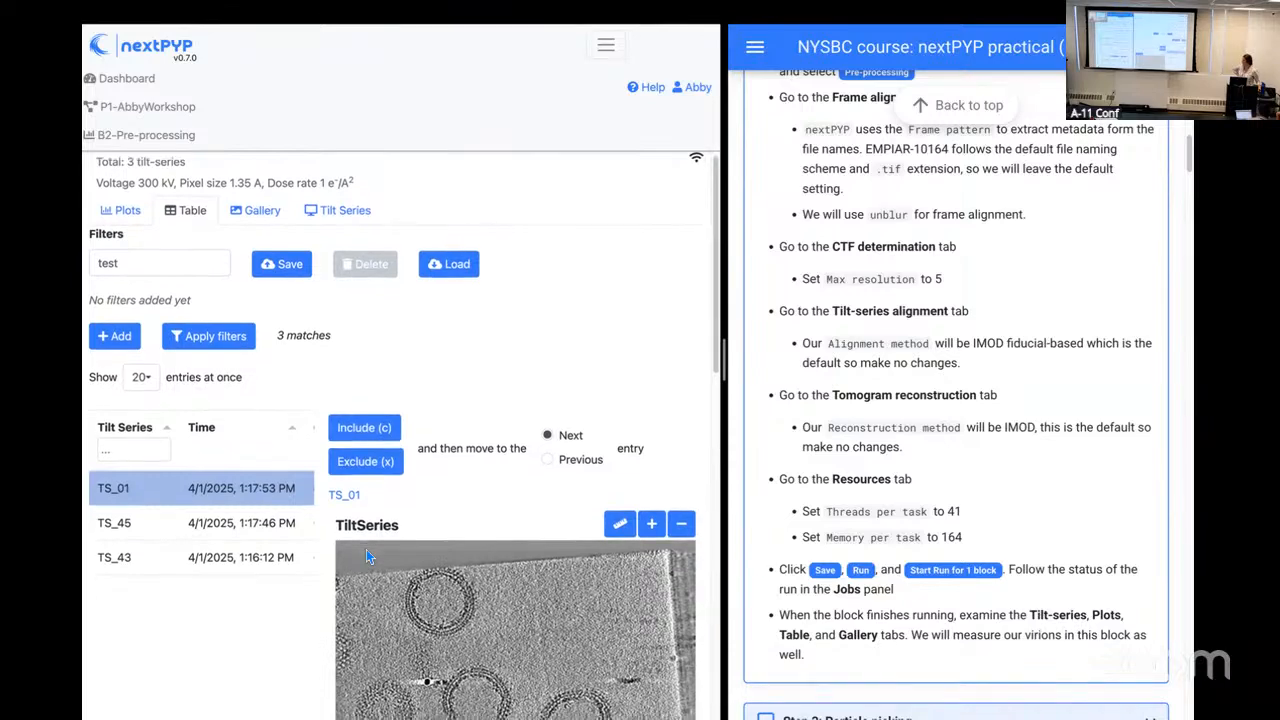
scroll(366, 549, down, 2)
scroll(366, 549, down, 1)
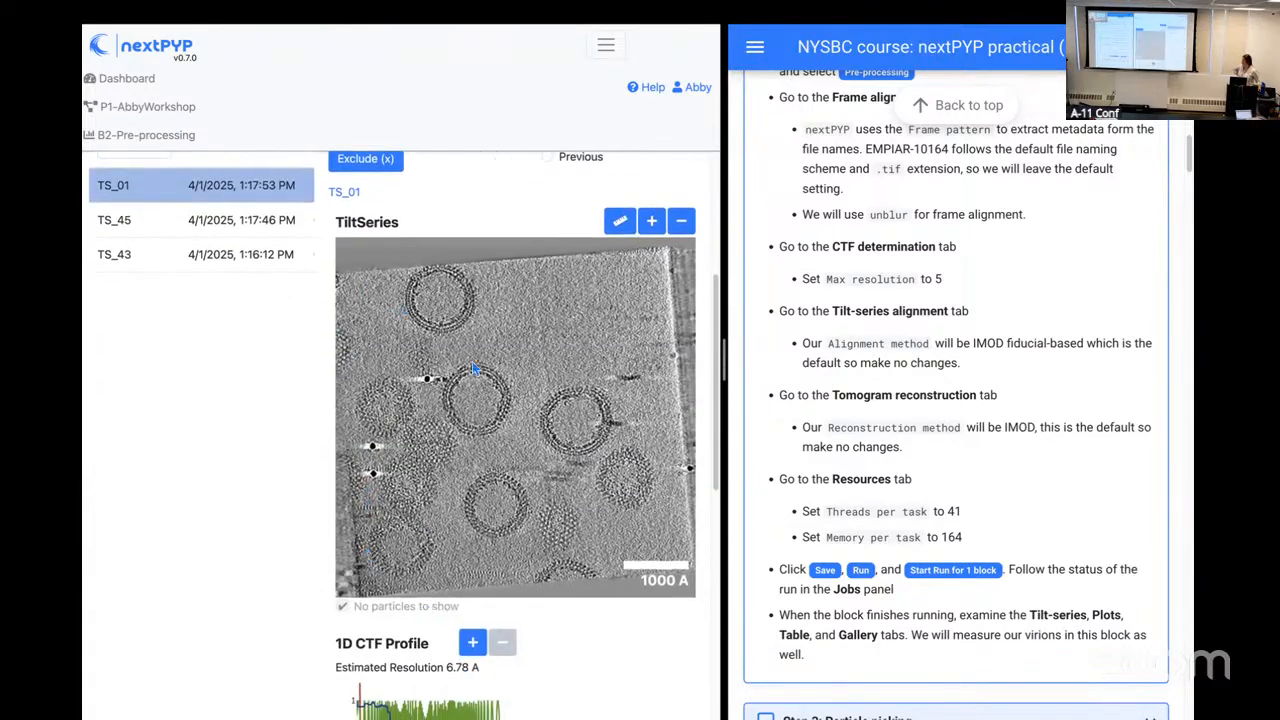
scroll(420, 500, down, 2)
scroll(418, 503, down, 3)
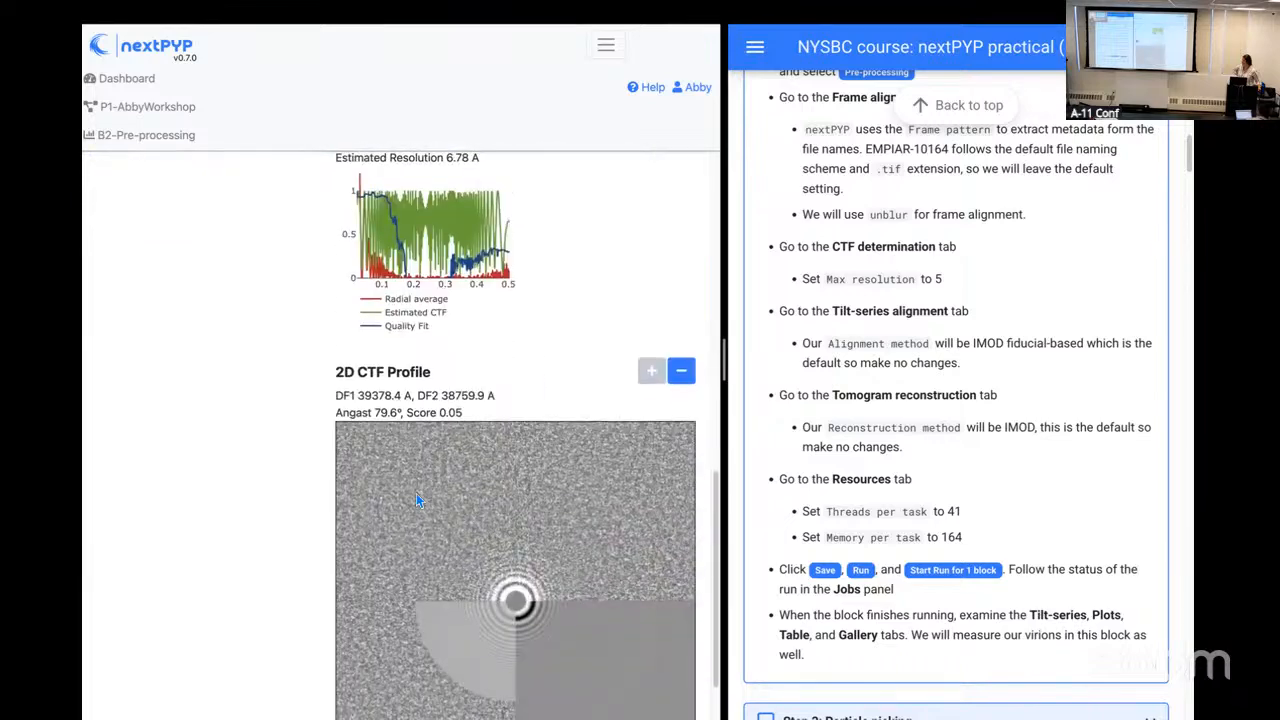
scroll(418, 502, down, 1)
scroll(416, 493, up, 7)
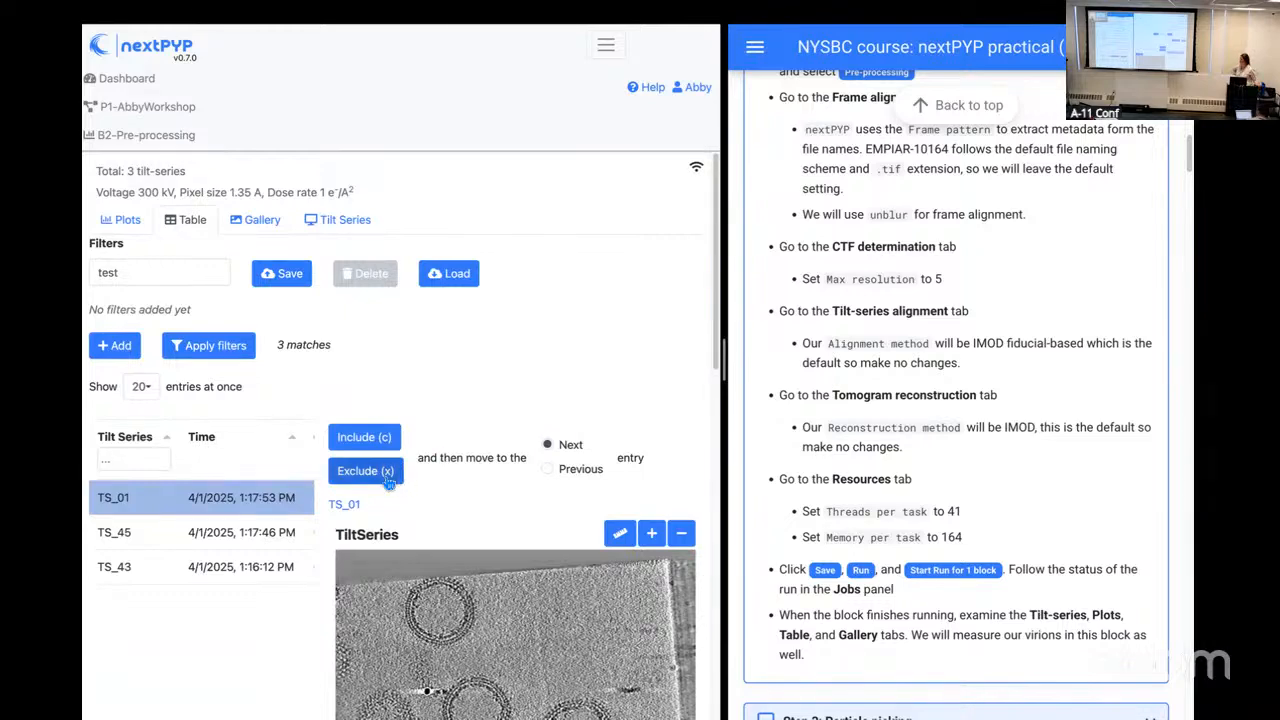
Step: Exclude TS_01, moving on to the next entry, and save the "test" filter set
click(387, 481)
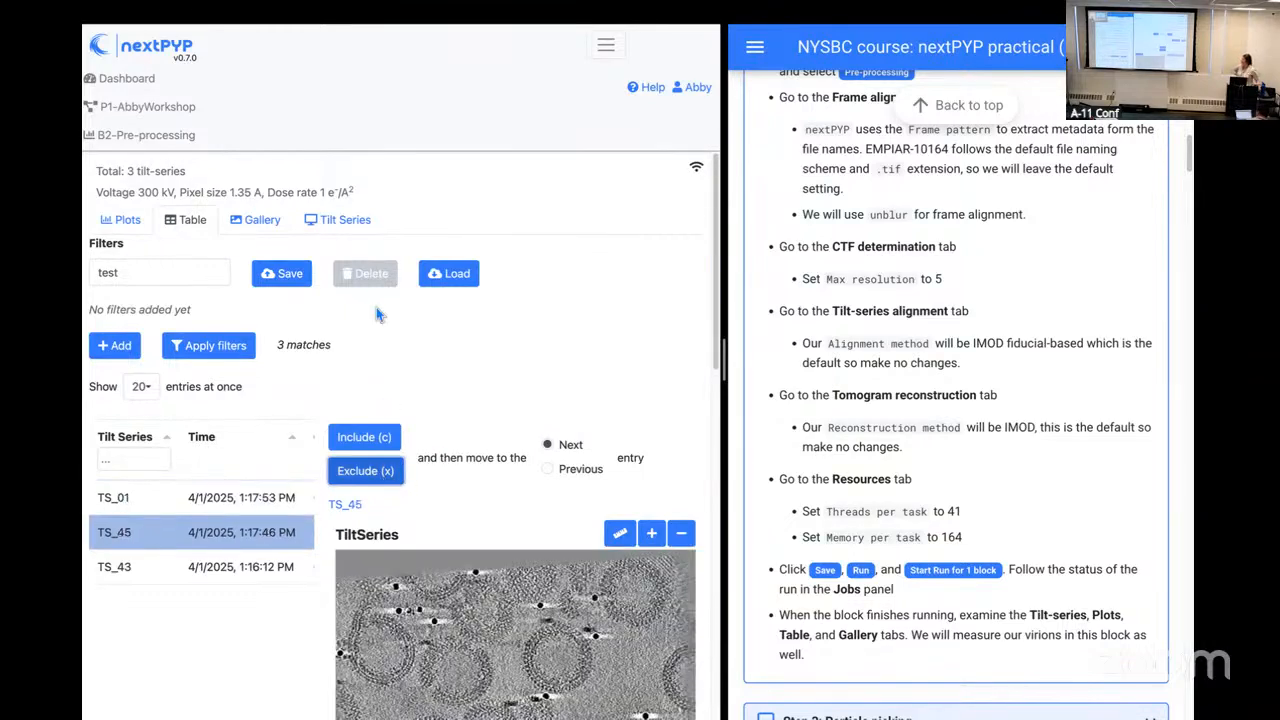
click(307, 278)
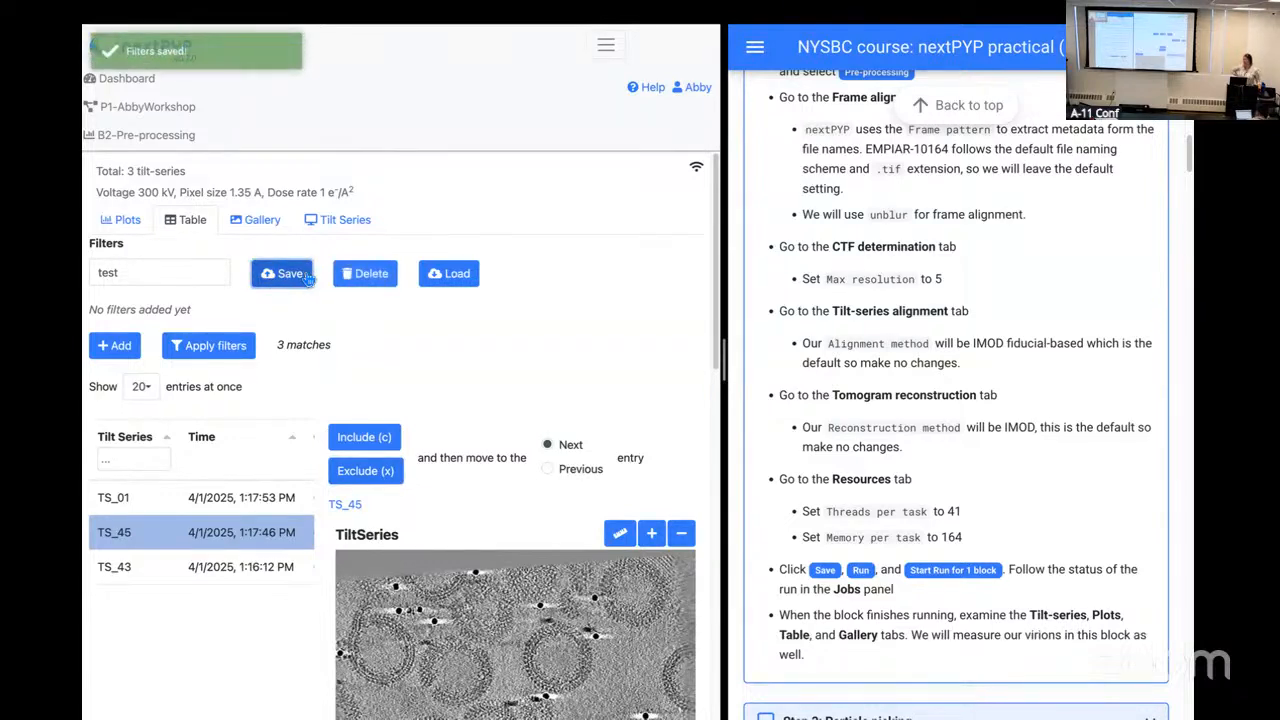
Step: Add a filter criterion, check which quantities can be filtered, and leave it on Time
click(120, 346)
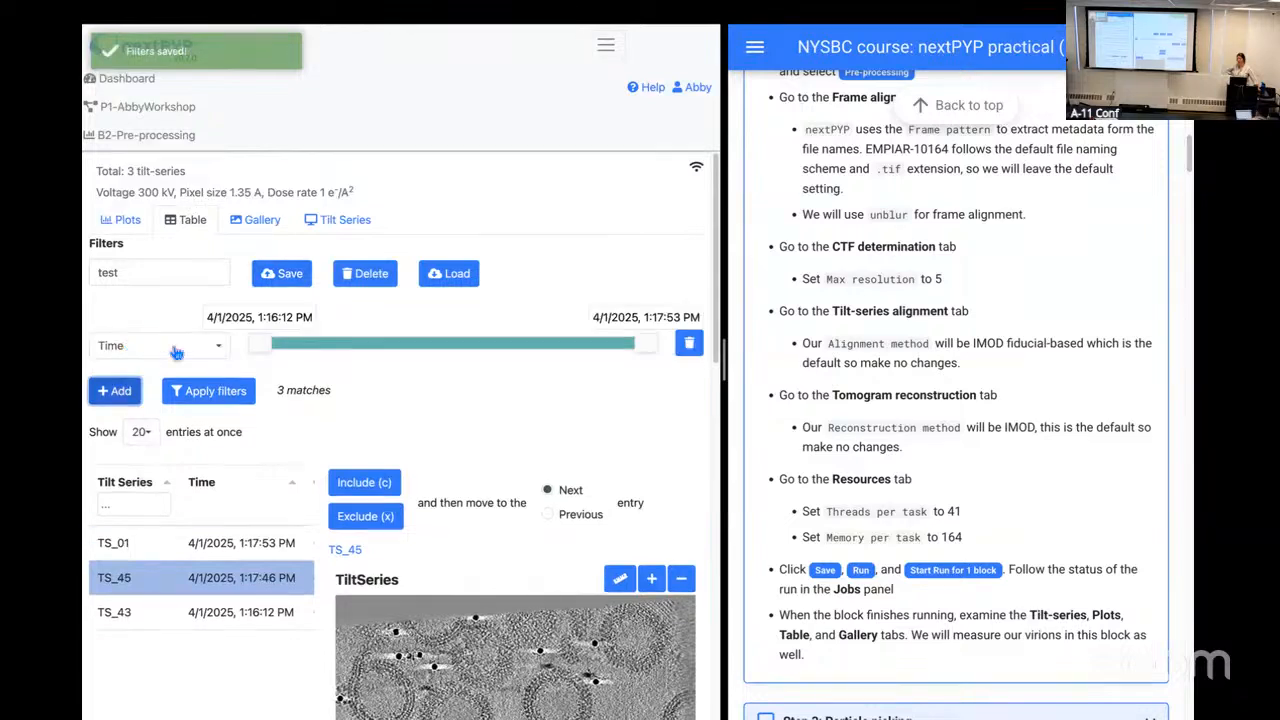
click(184, 347)
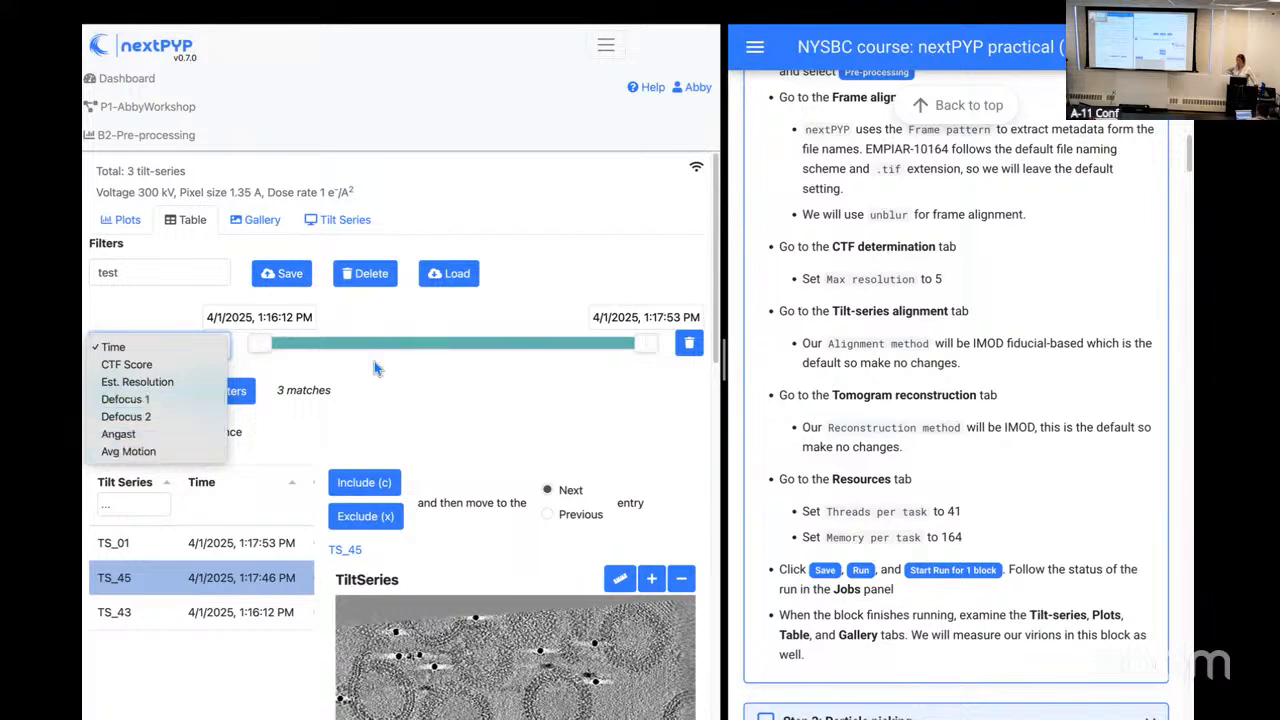
click(478, 366)
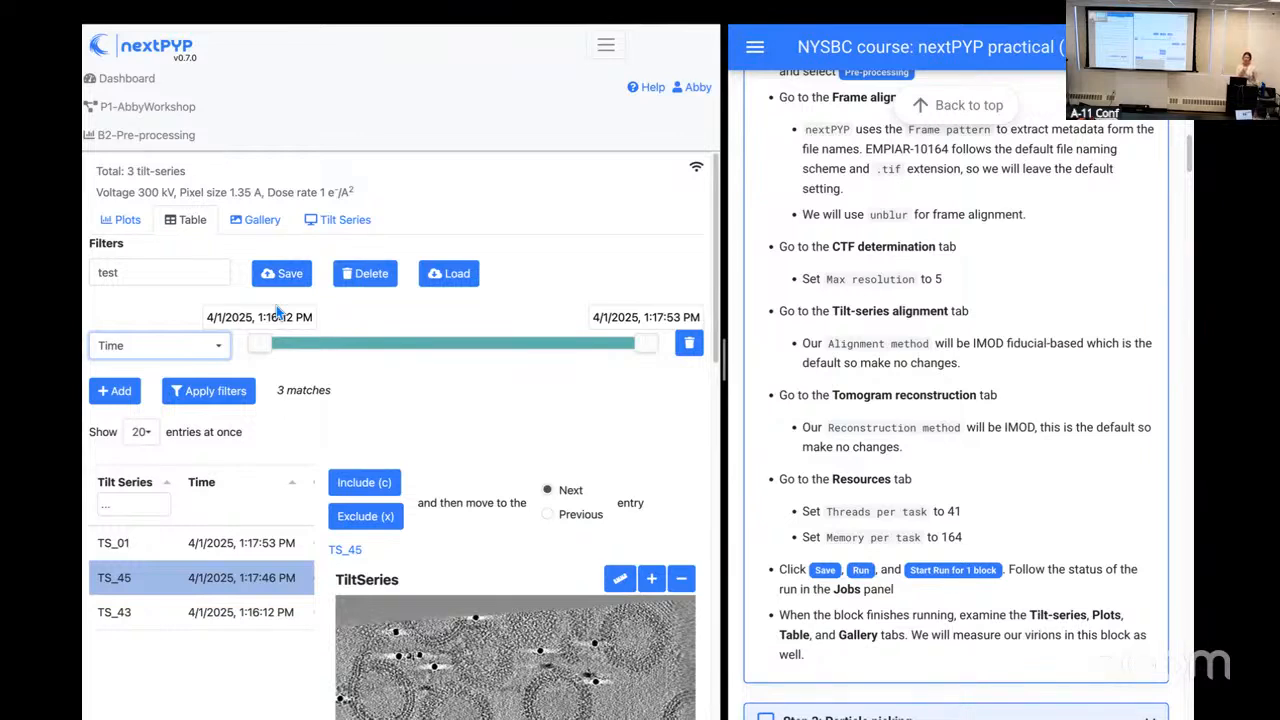
click(549, 193)
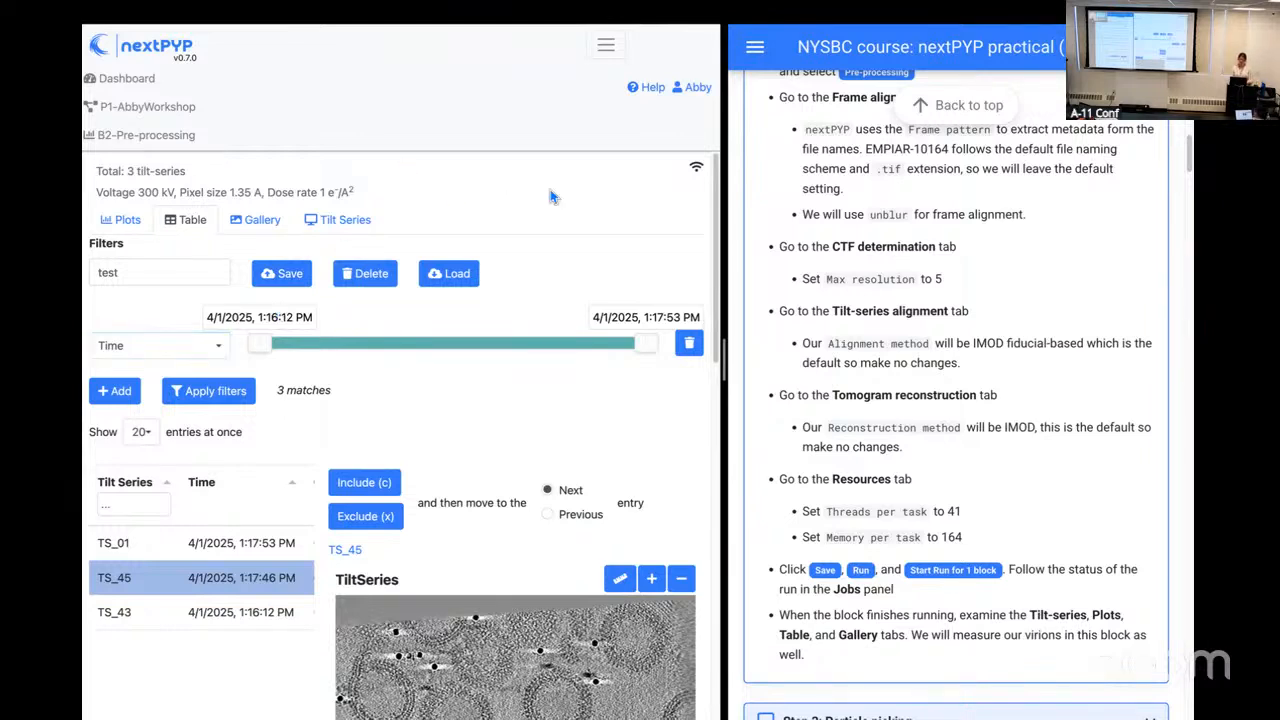
Step: Examine the full width of the tilt-series table, through to the Exclude column, and restore a readable page size
key(super+minus)
key(super+minus)
key(super+minus)
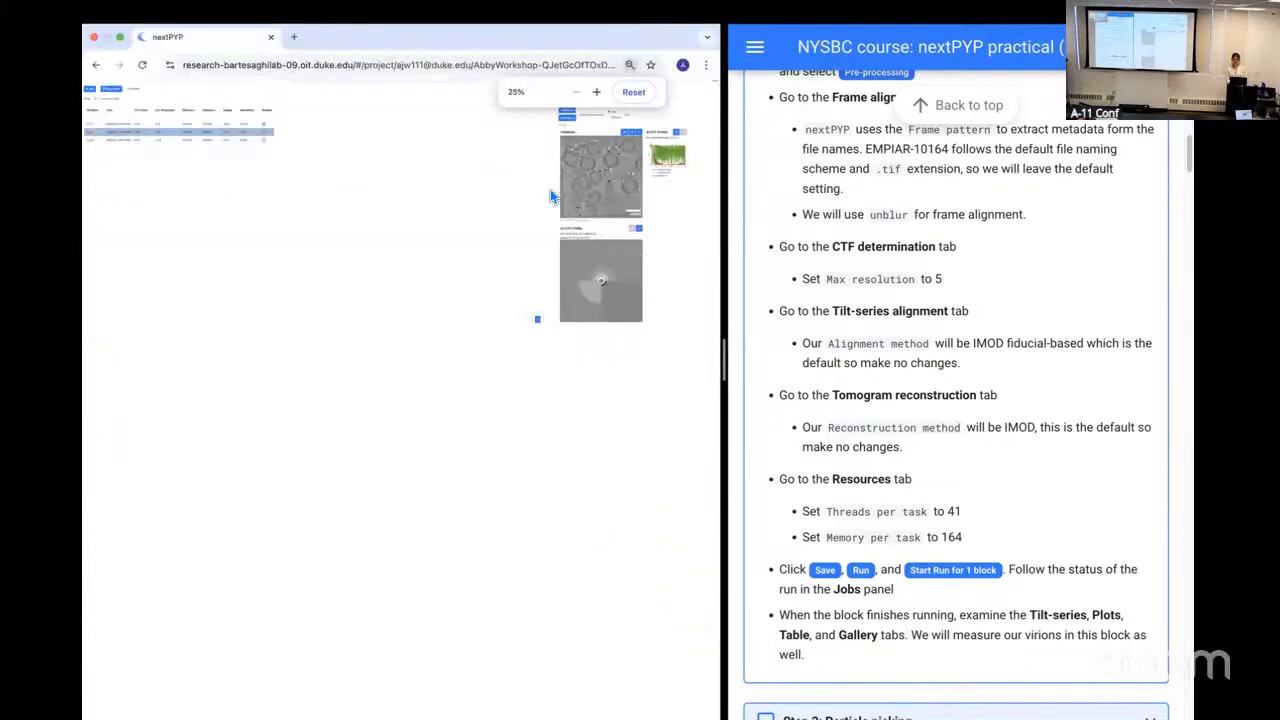
key(super+minus)
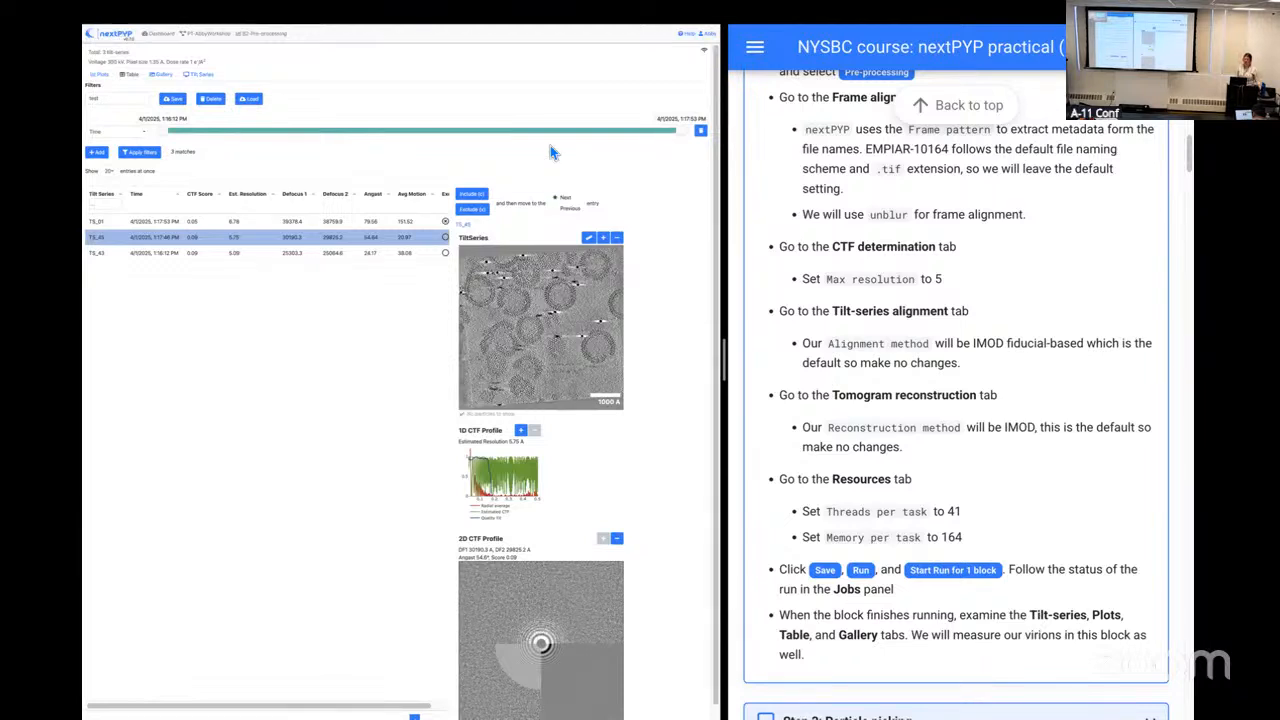
drag(372, 709, 416, 709)
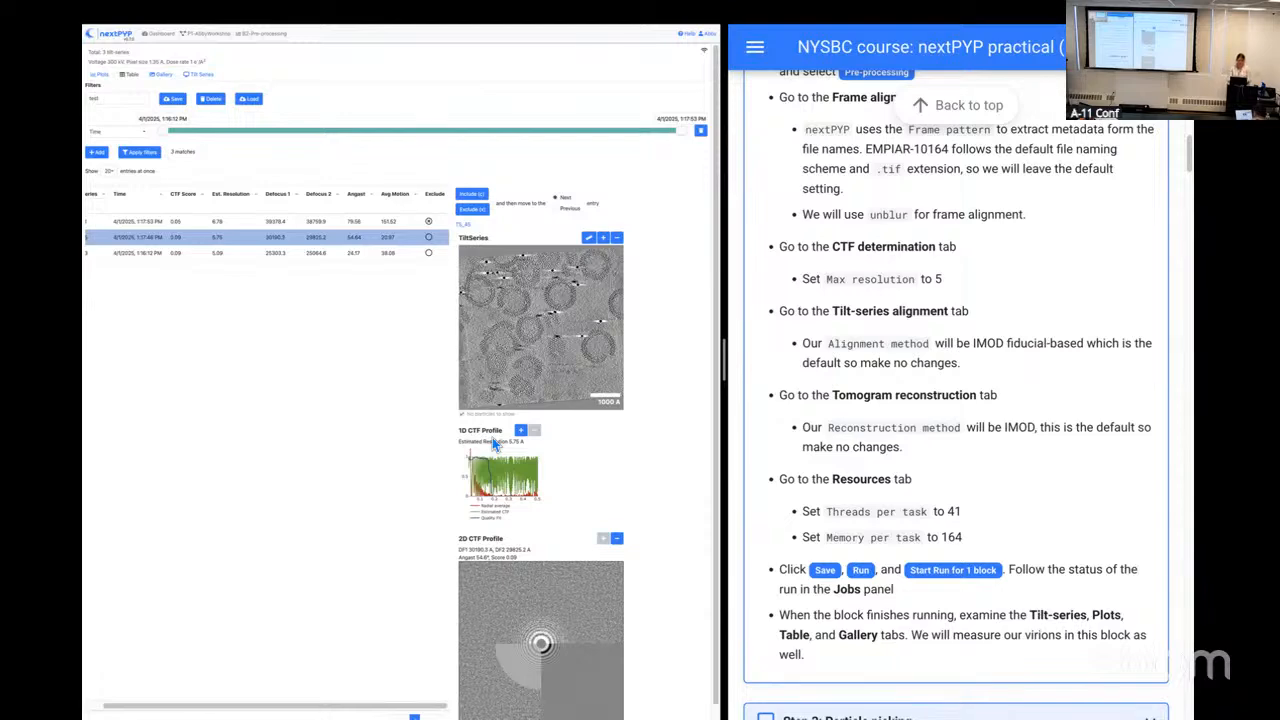
key(ctrl+plus)
key(ctrl+plus)
key(ctrl+plus)
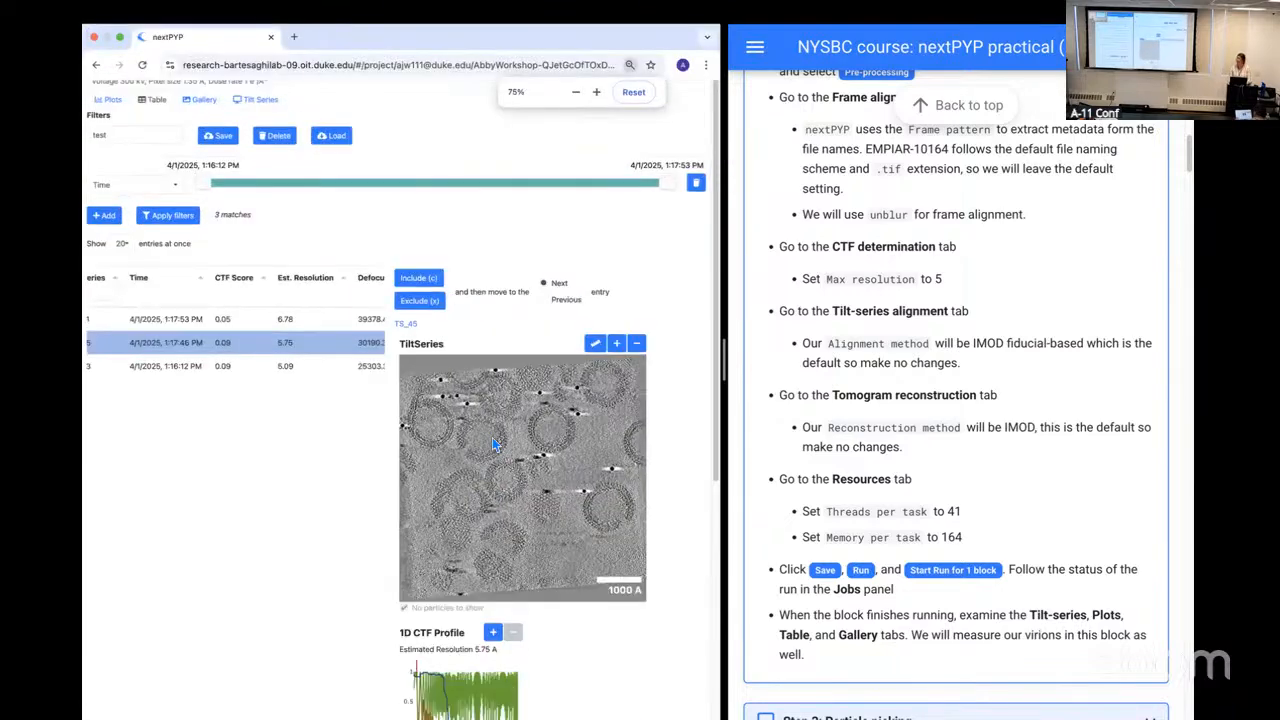
key(ctrl+plus)
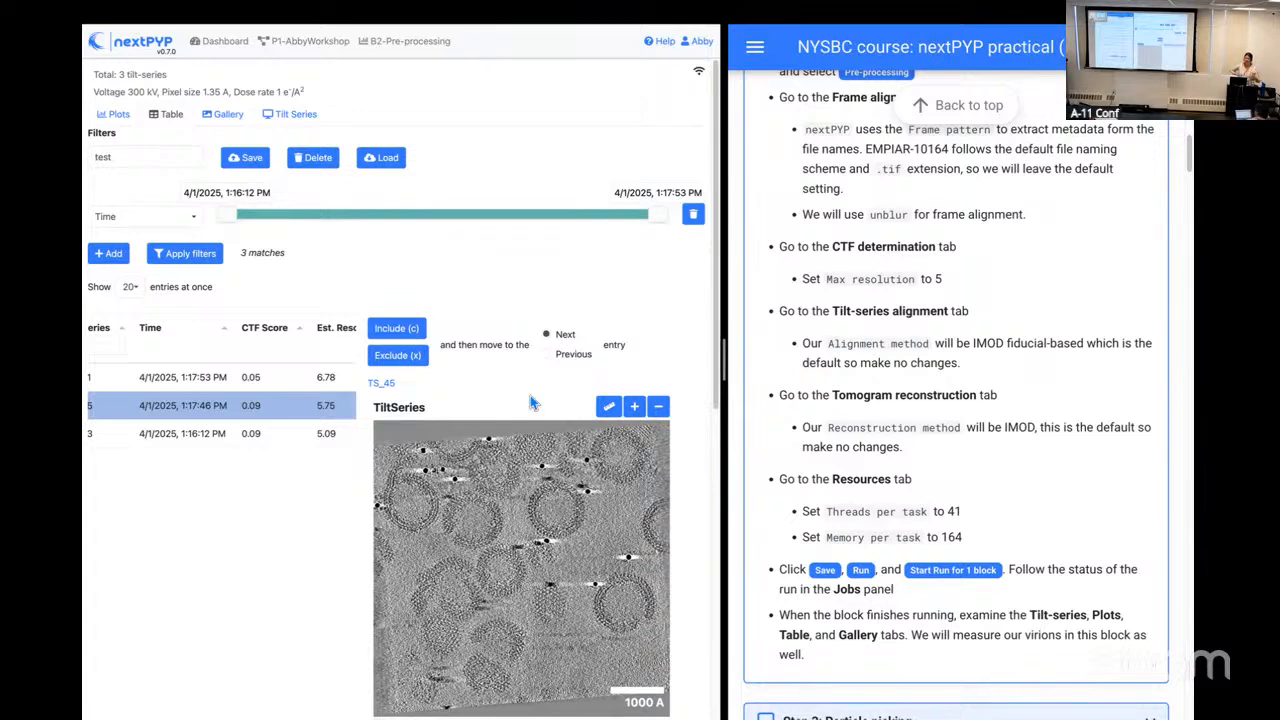
Step: Open the TS_01 tomogram from the gallery and enlarge its slice view
click(227, 121)
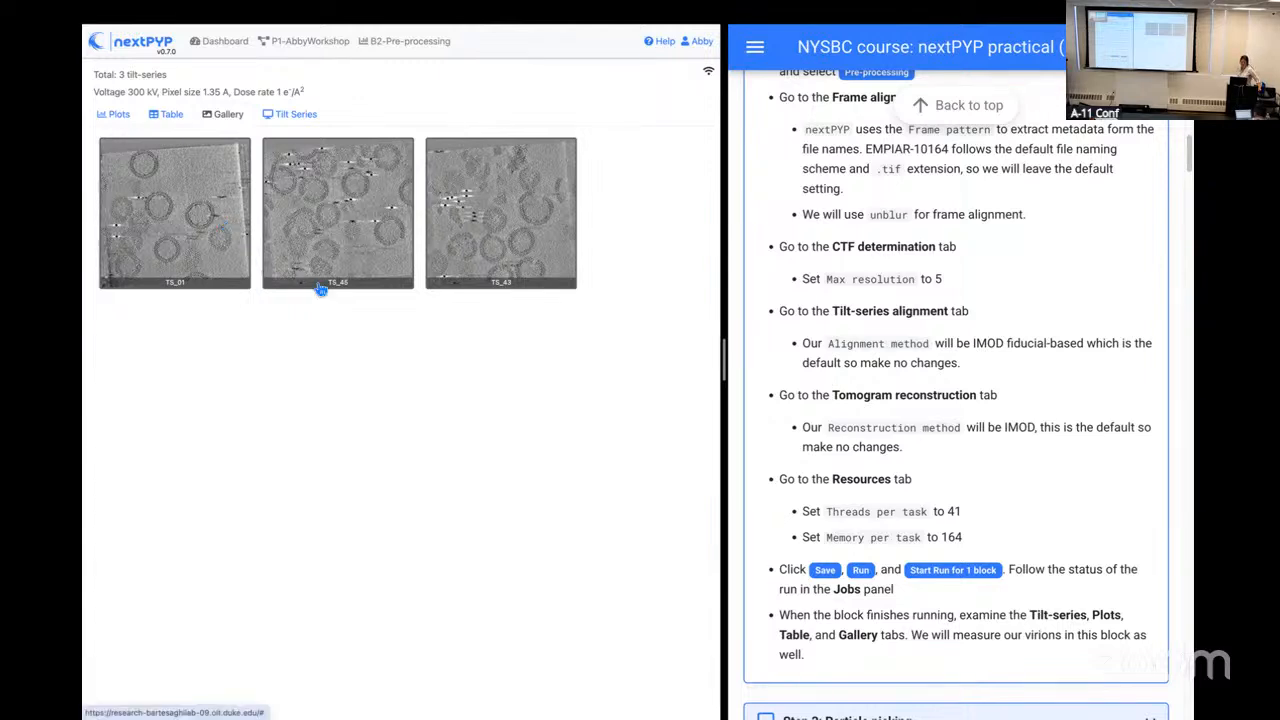
click(197, 255)
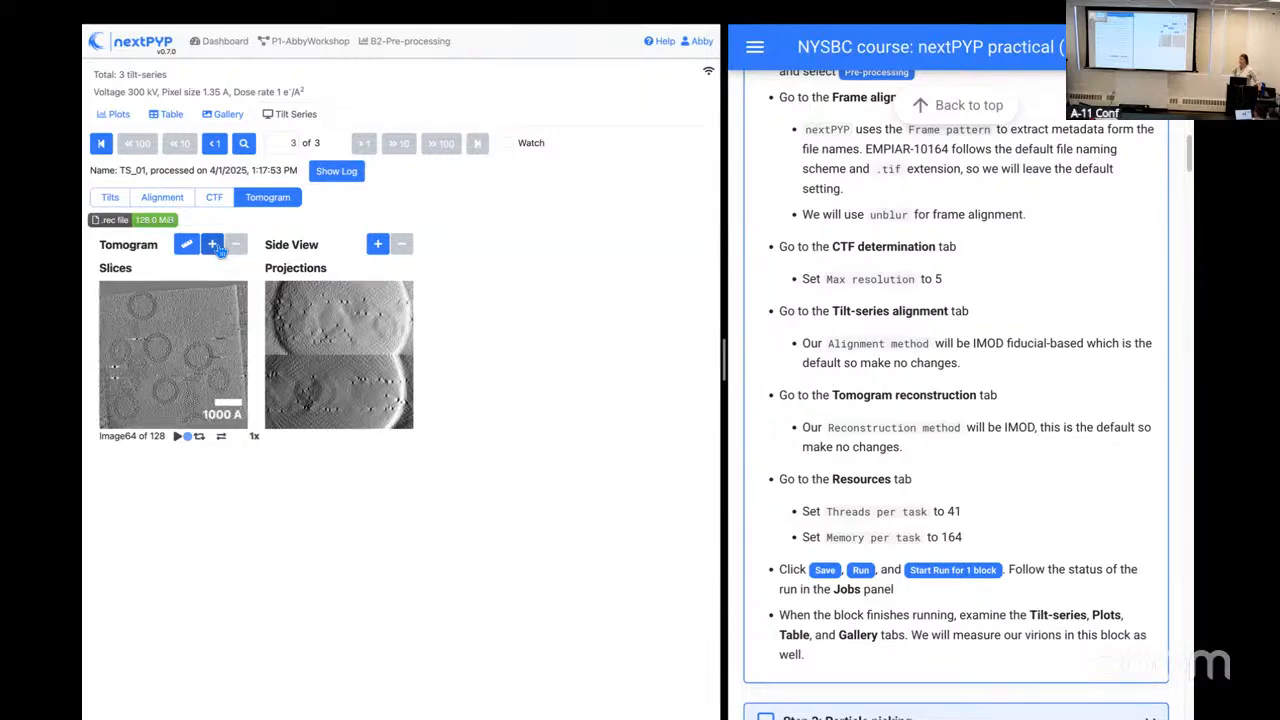
click(213, 245)
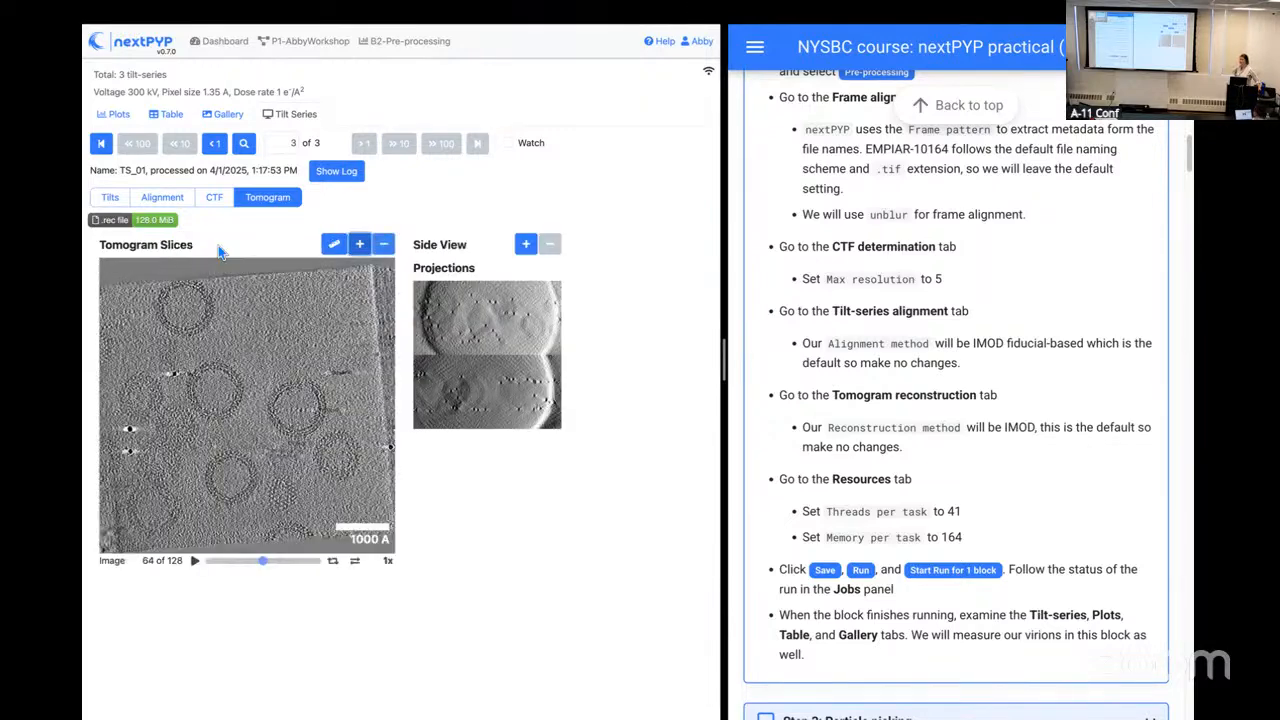
Step: Measure the diameter of a virion near the centre of the TS_01 tomogram slice with the measurement tool
click(336, 246)
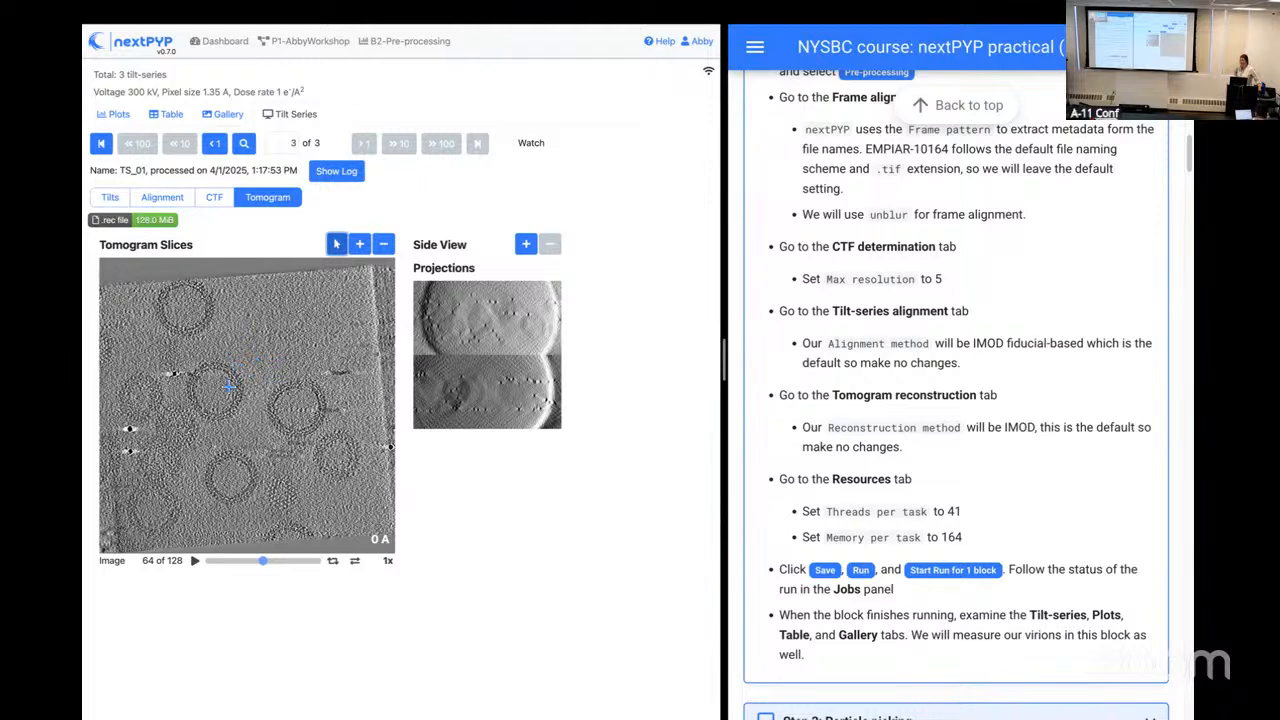
click(339, 247)
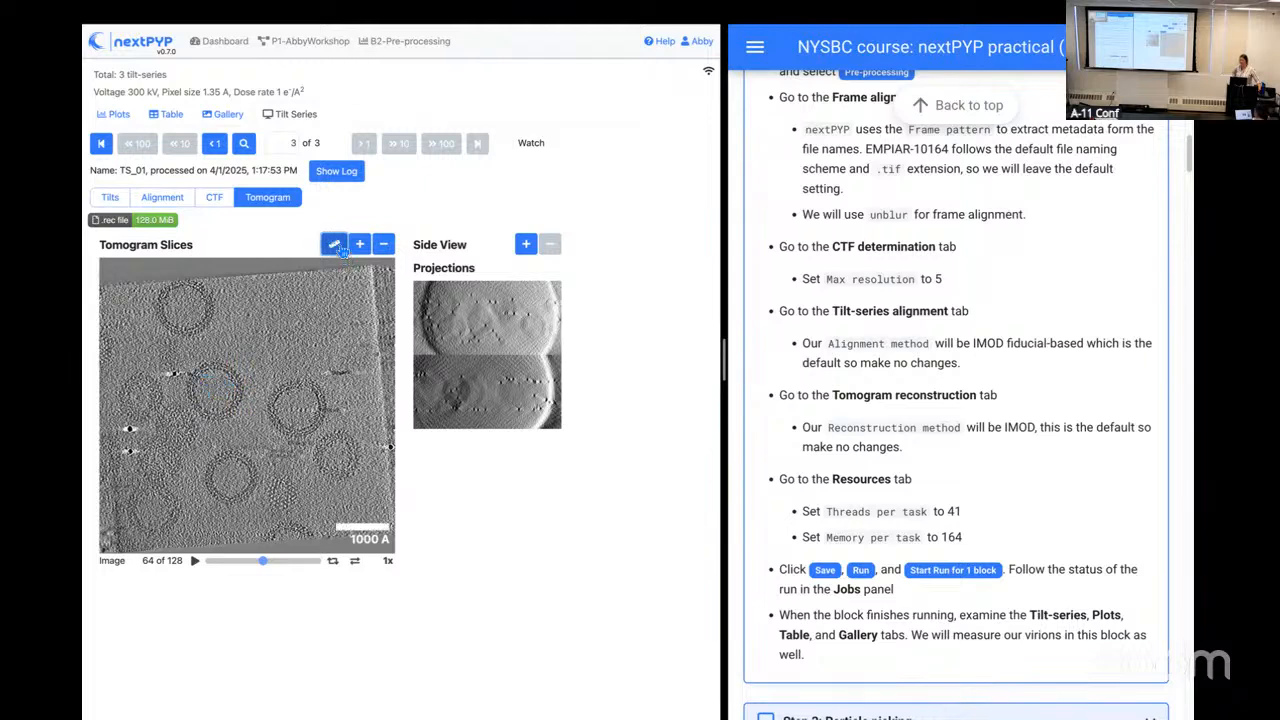
click(336, 246)
drag(200, 379, 236, 407)
drag(272, 398, 323, 418)
drag(230, 366, 207, 417)
drag(207, 417, 205, 413)
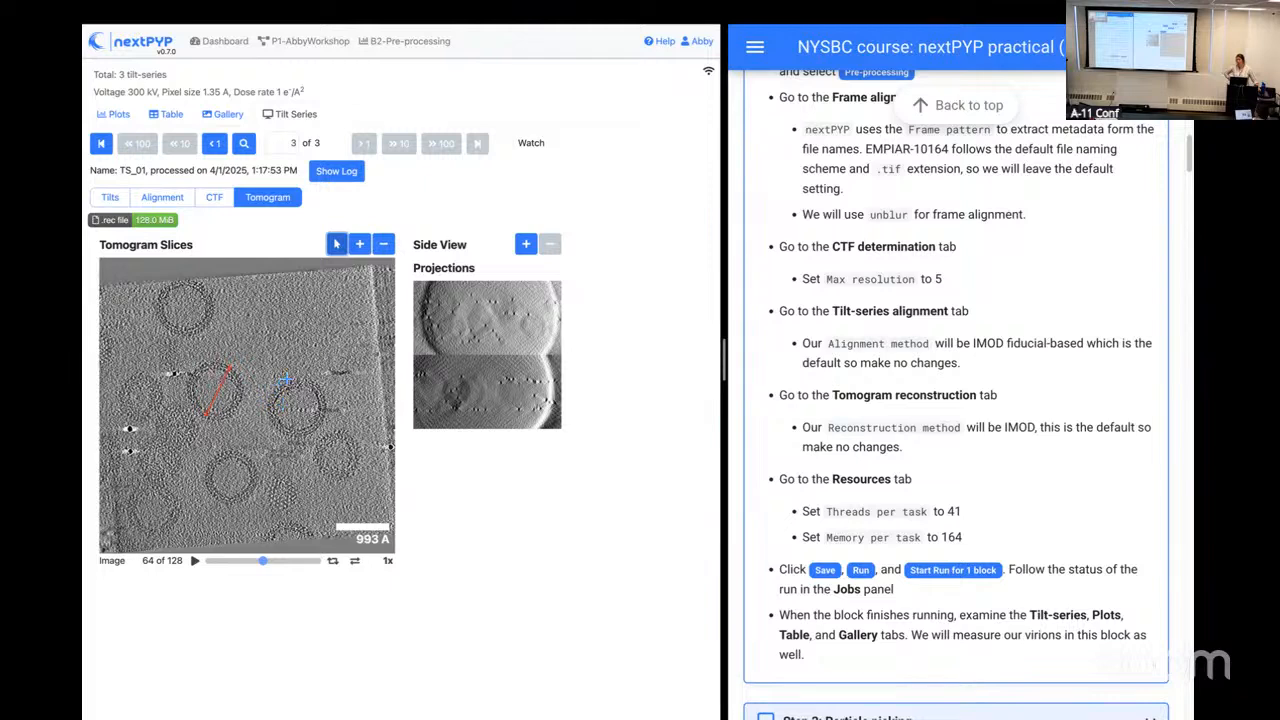
Step: Return to the P1 project workflow and start a Particle-Picking block from the Pre-processing block's Tomograms output
click(316, 43)
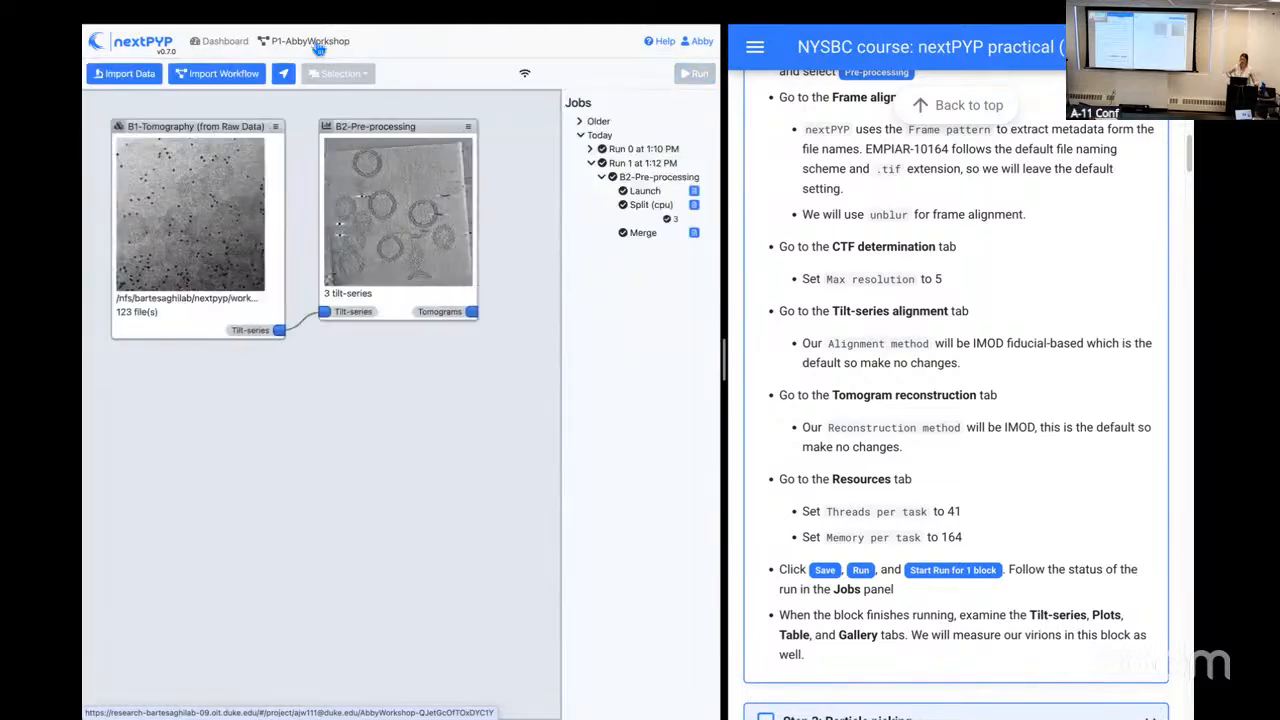
scroll(950, 490, down, 5)
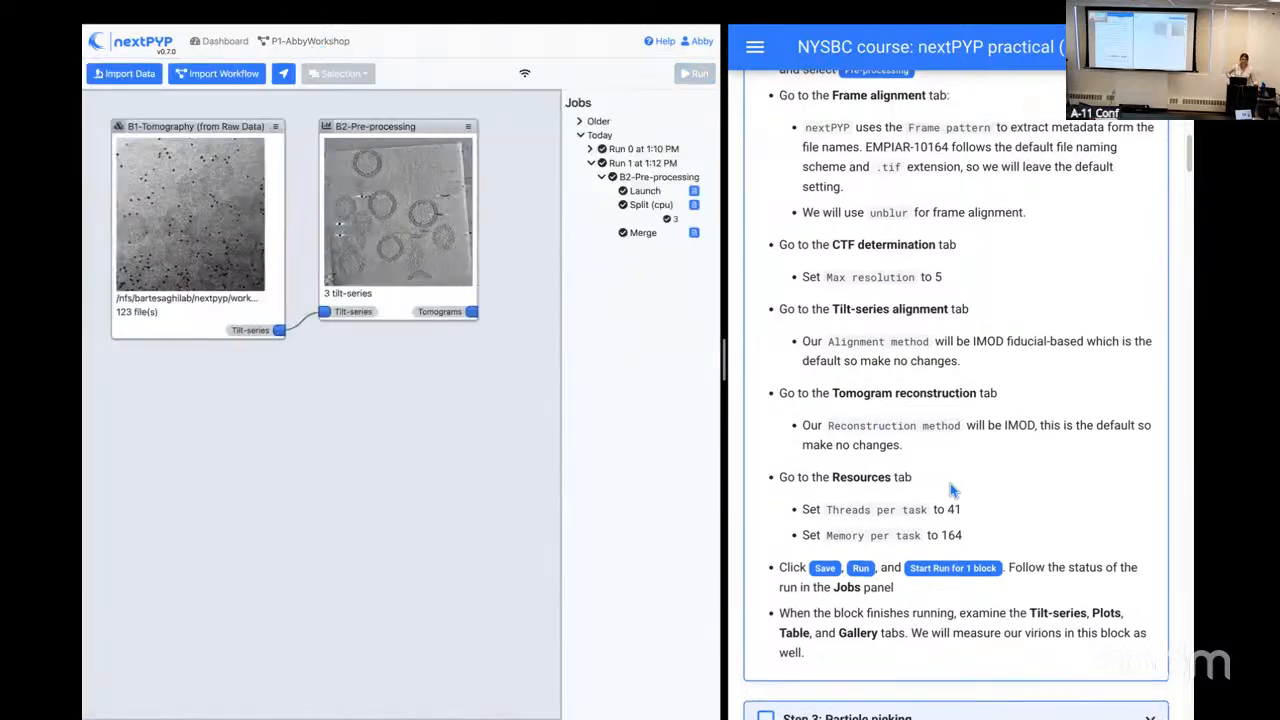
scroll(952, 490, down, 2)
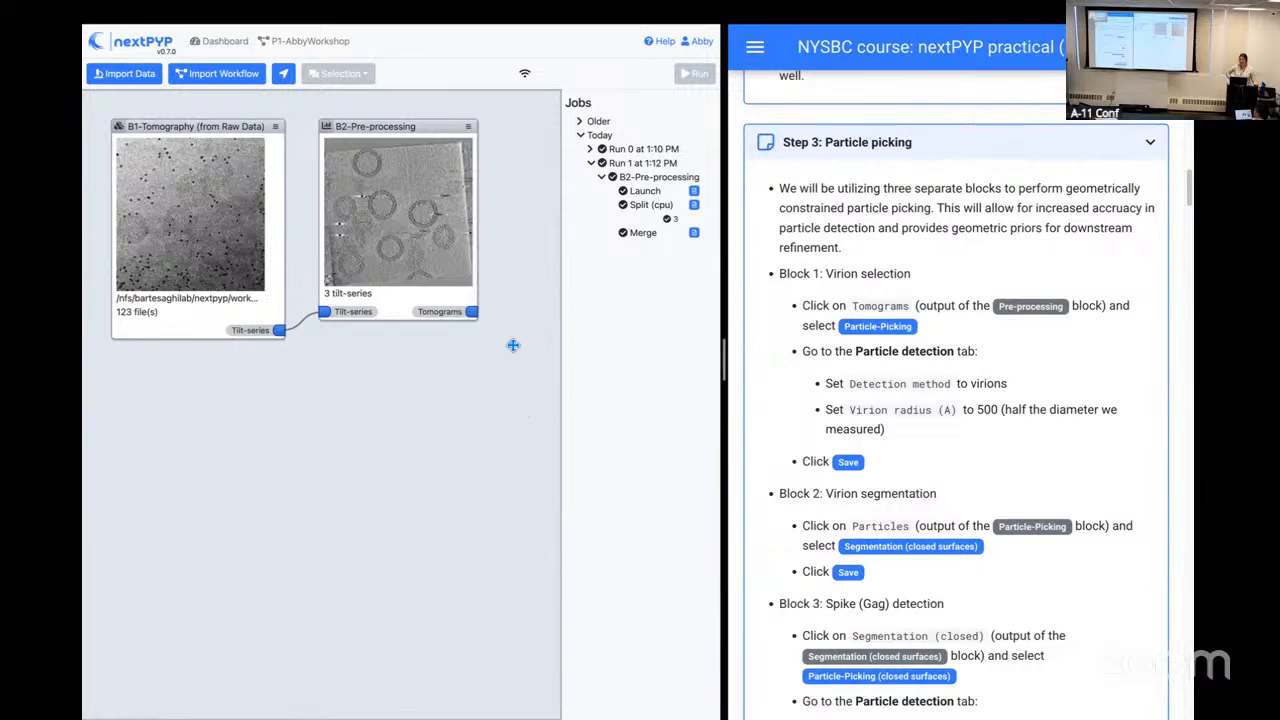
drag(511, 343, 361, 359)
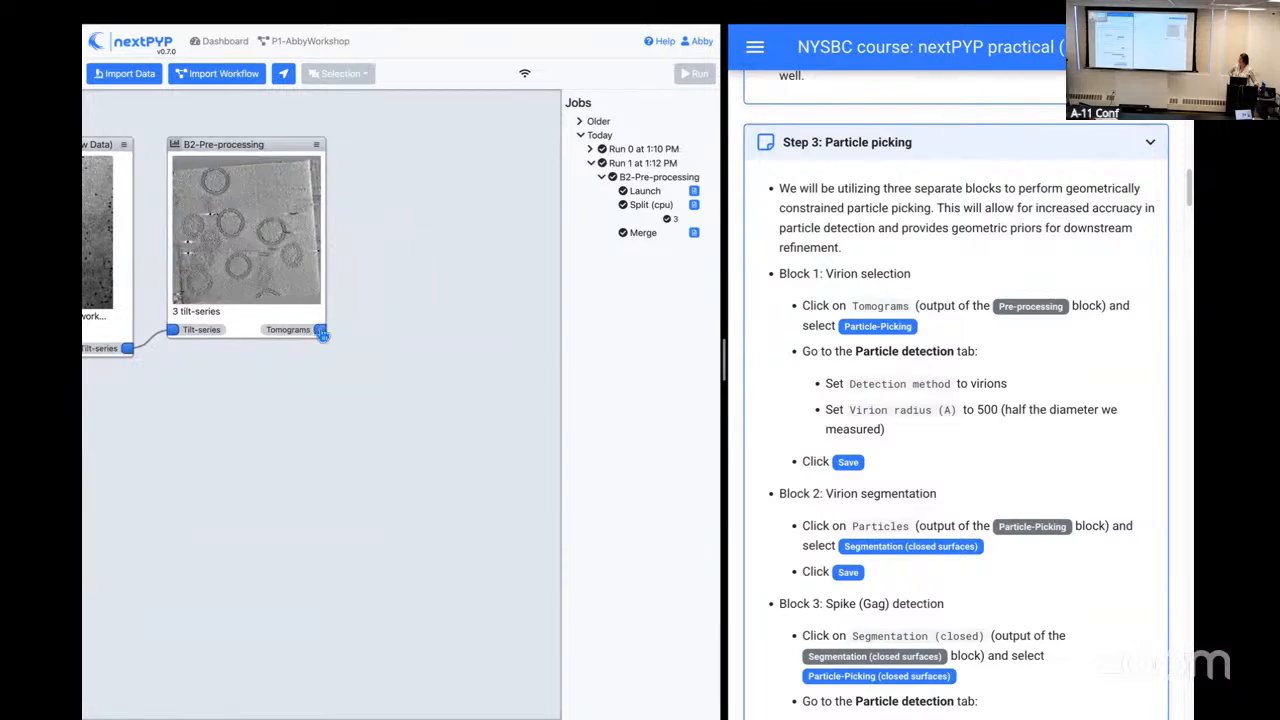
click(322, 335)
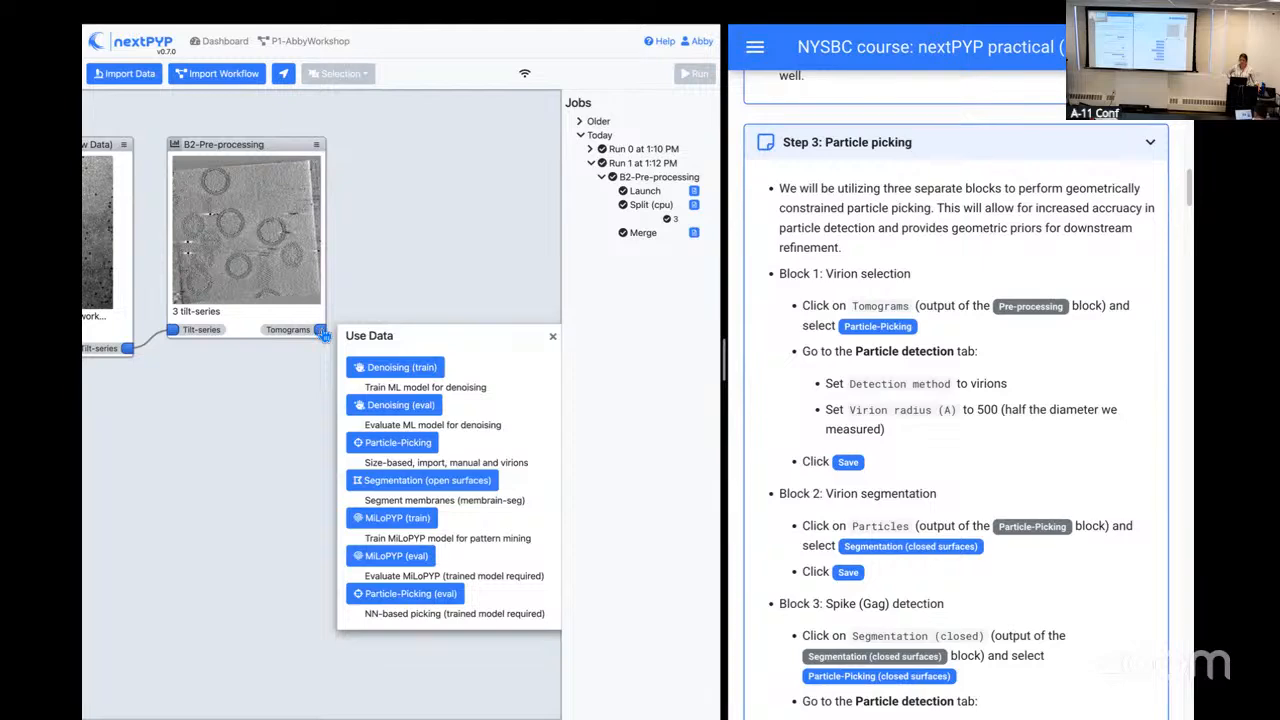
click(380, 450)
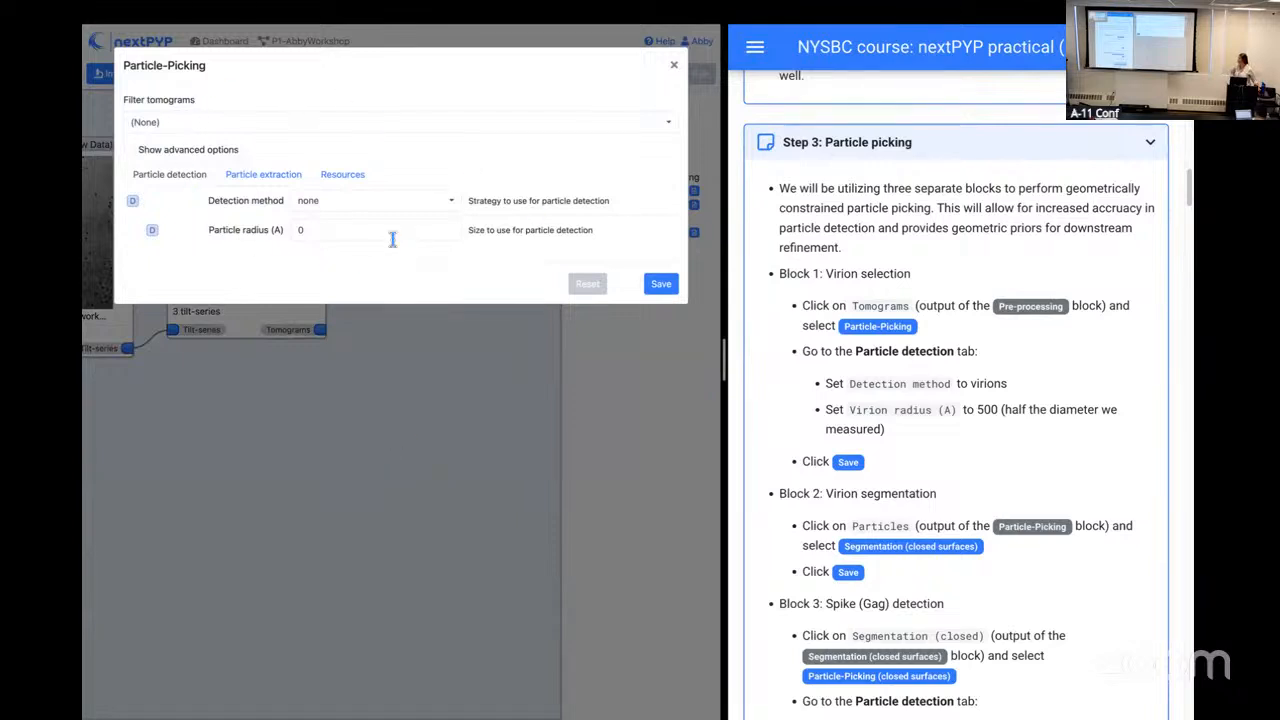
Step: Set the Particle-Picking detection method to virions with a virion radius of 500 Å, save the block and start its run
click(395, 203)
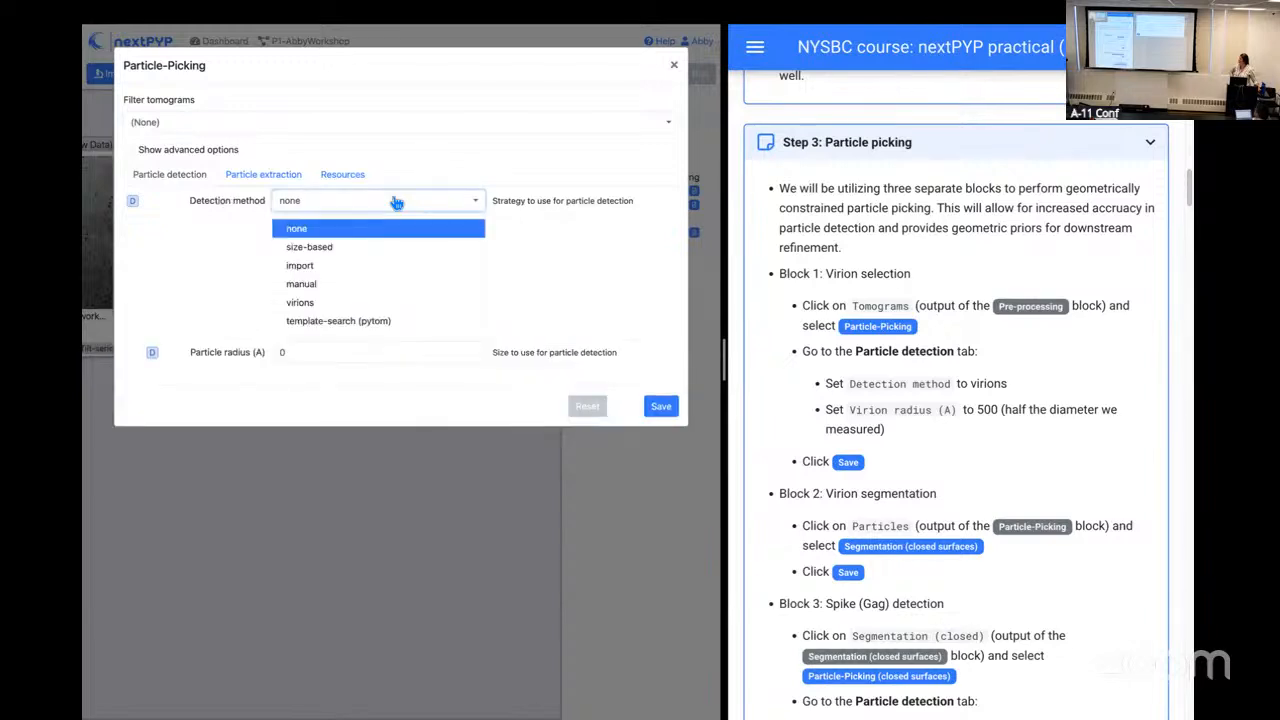
click(352, 302)
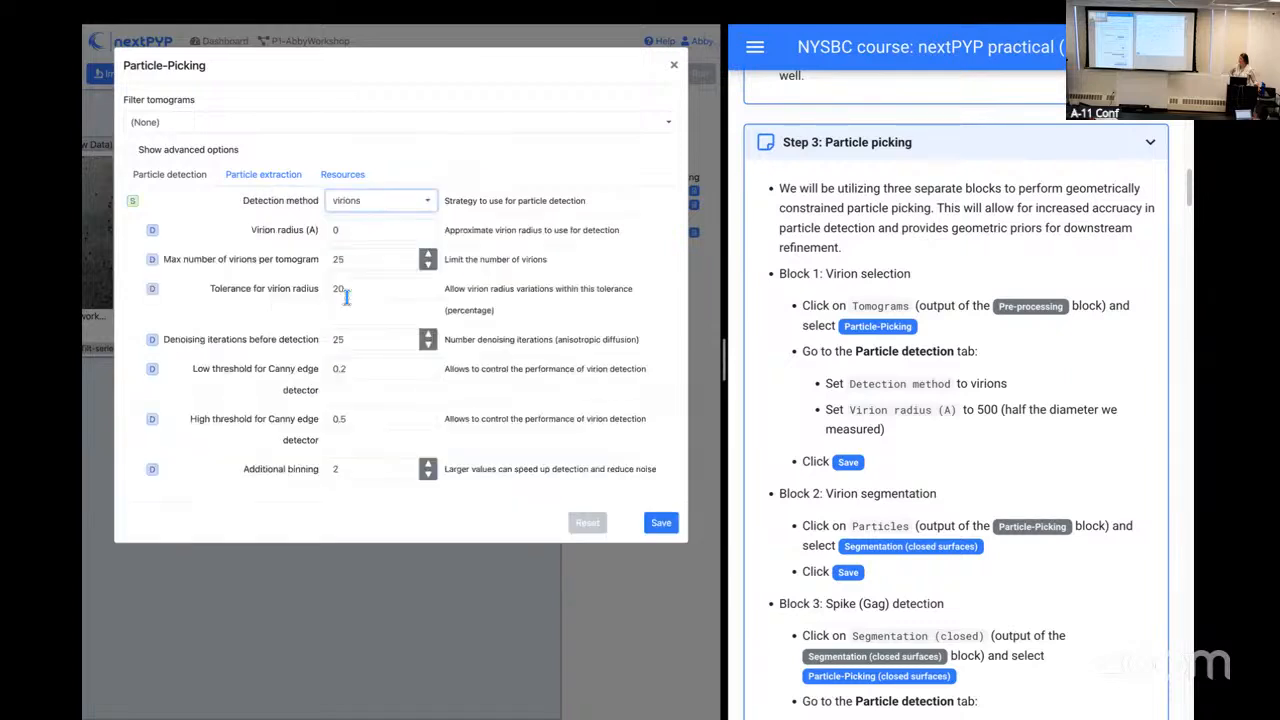
click(348, 230)
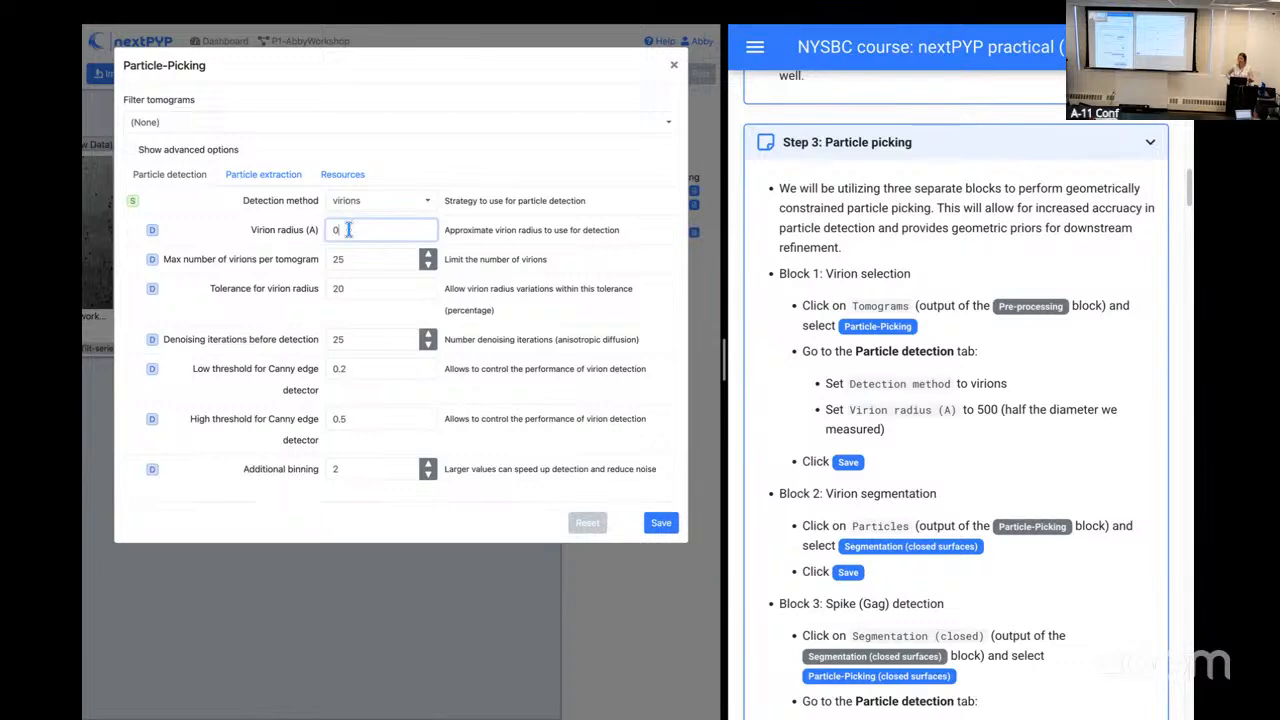
text(500)
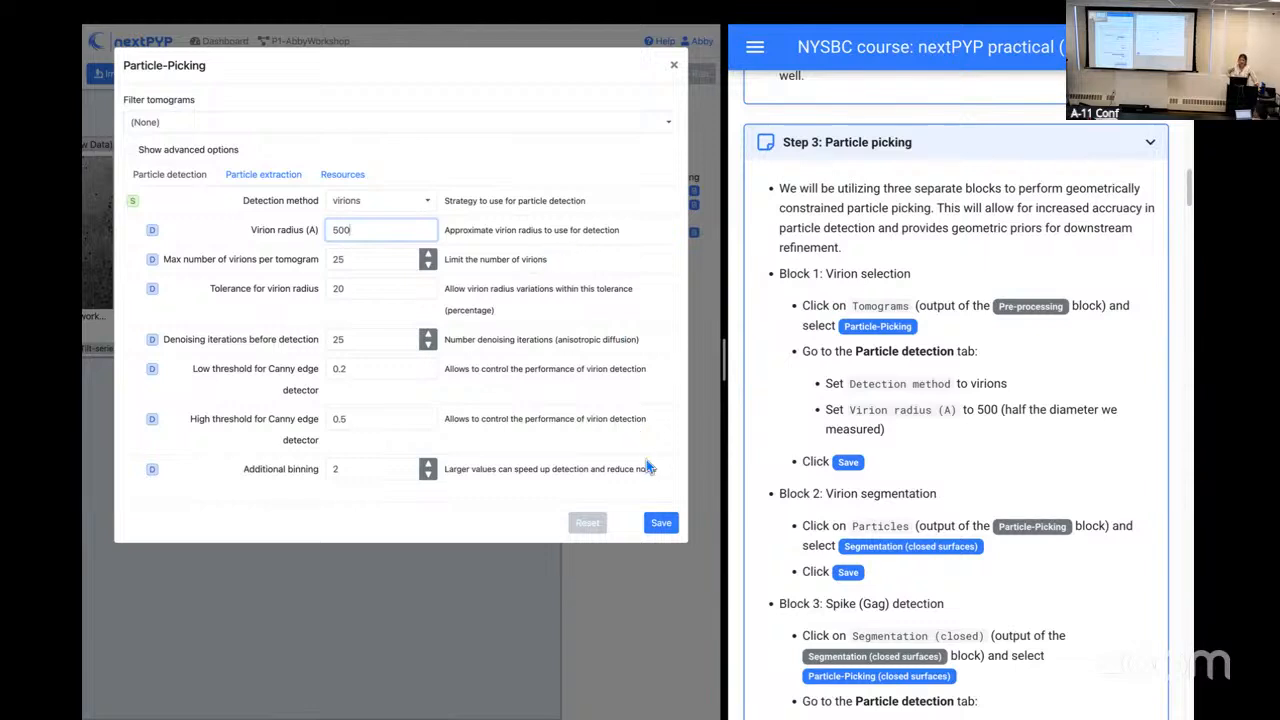
click(658, 526)
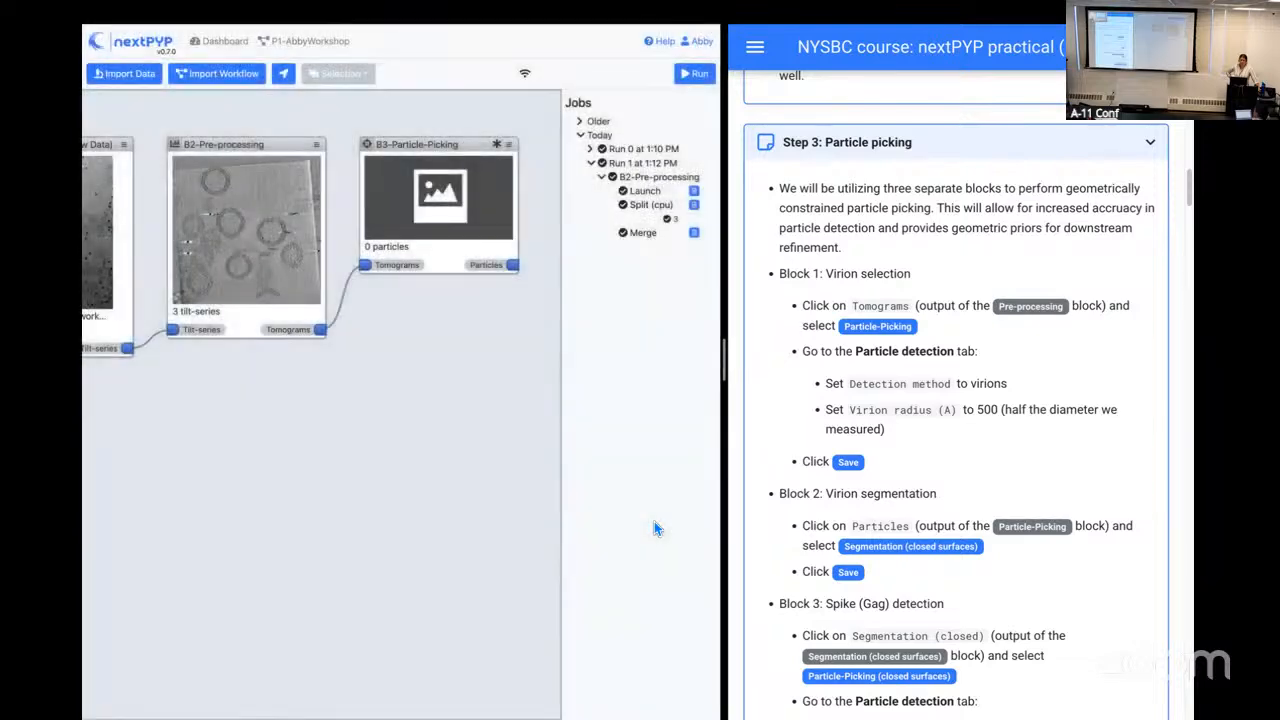
click(694, 76)
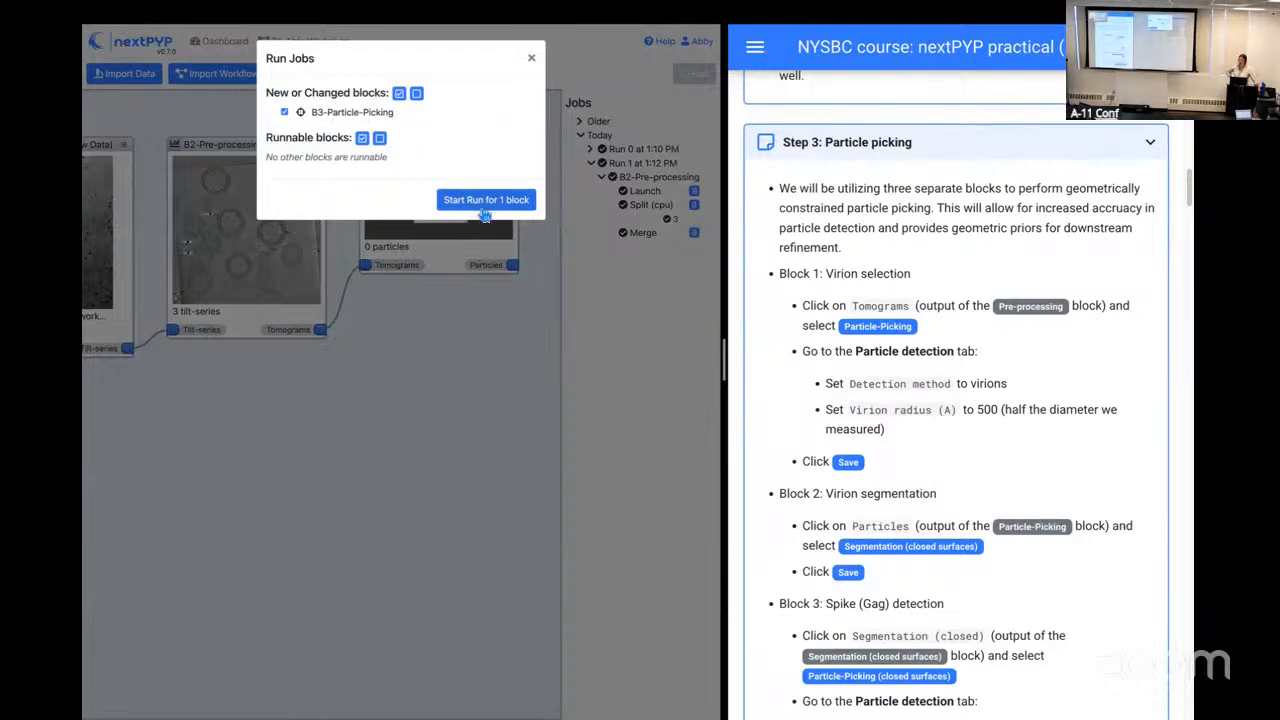
click(484, 200)
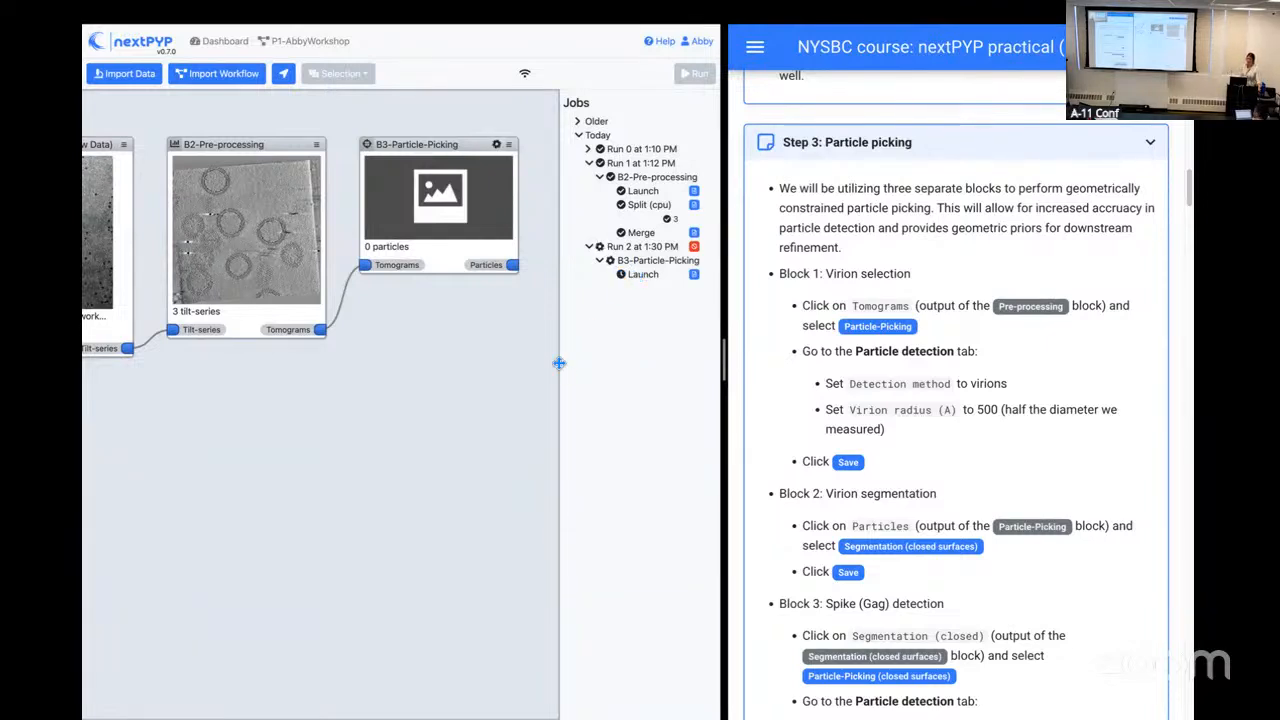
Step: Add a Segmentation (closed surfaces) block with default settings to the Particles output of the Particle-Picking block
scroll(858, 389, down, 1)
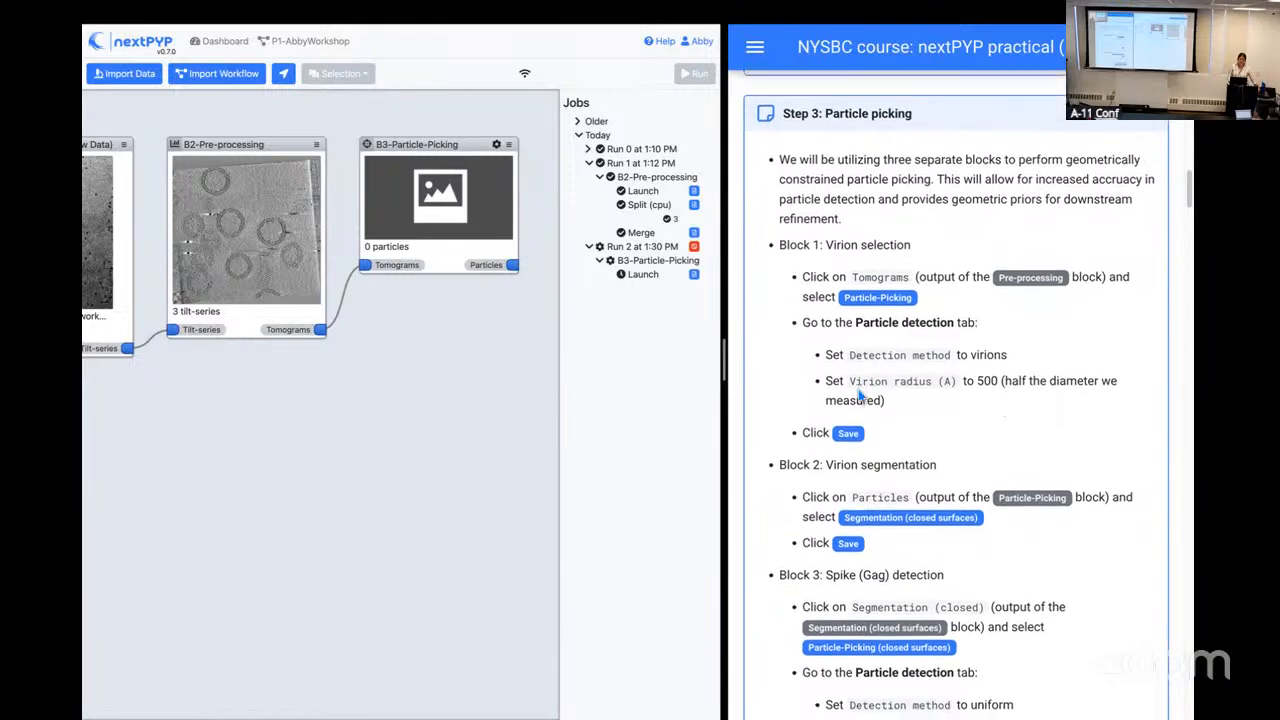
scroll(858, 401, down, 3)
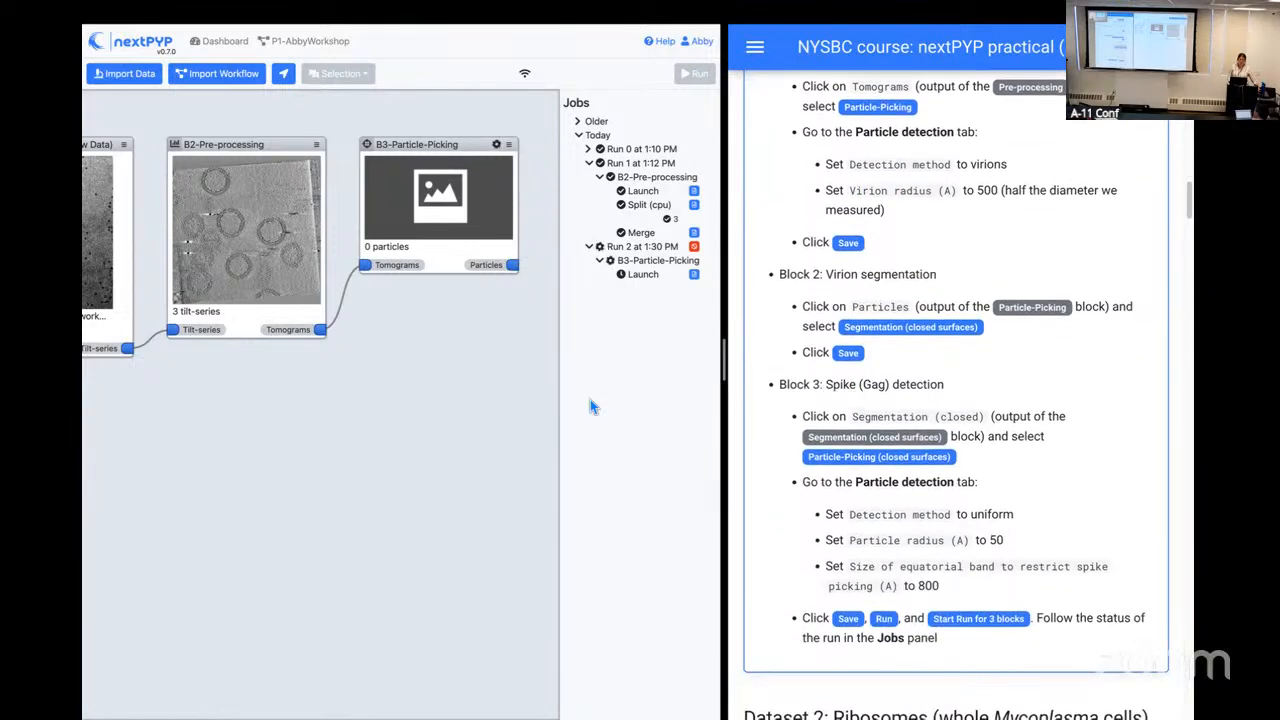
drag(513, 317, 349, 339)
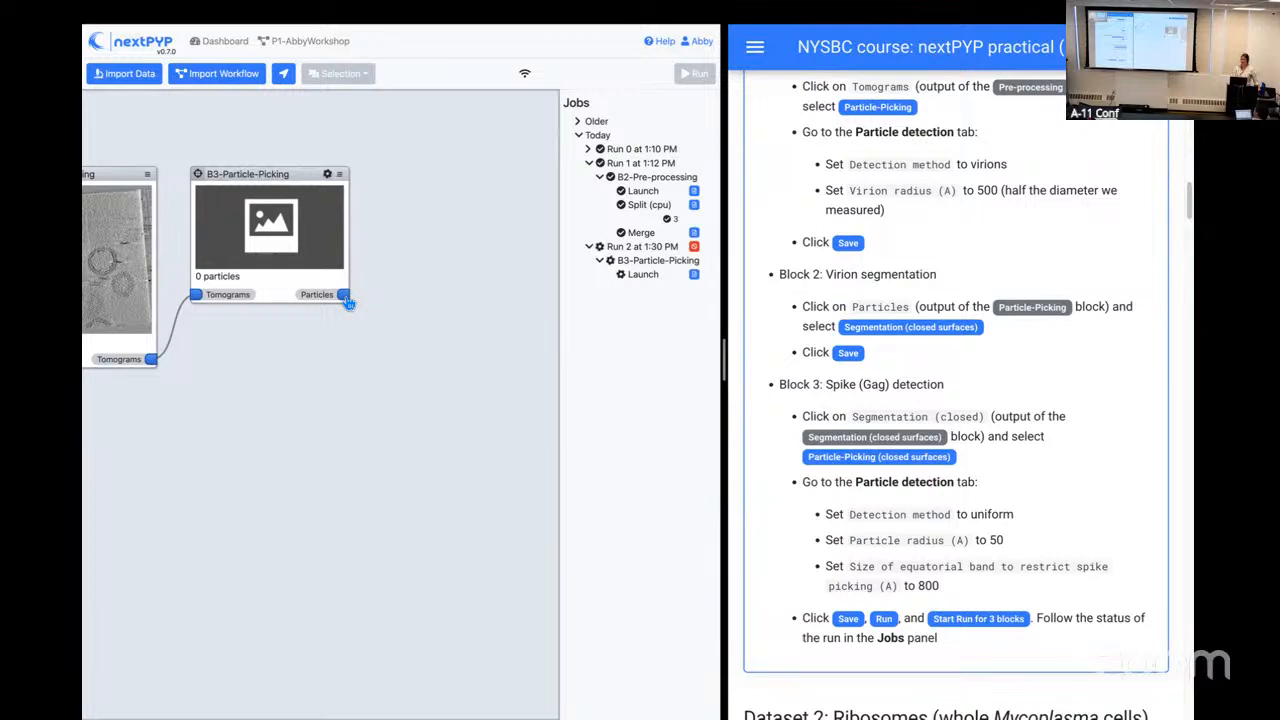
click(346, 298)
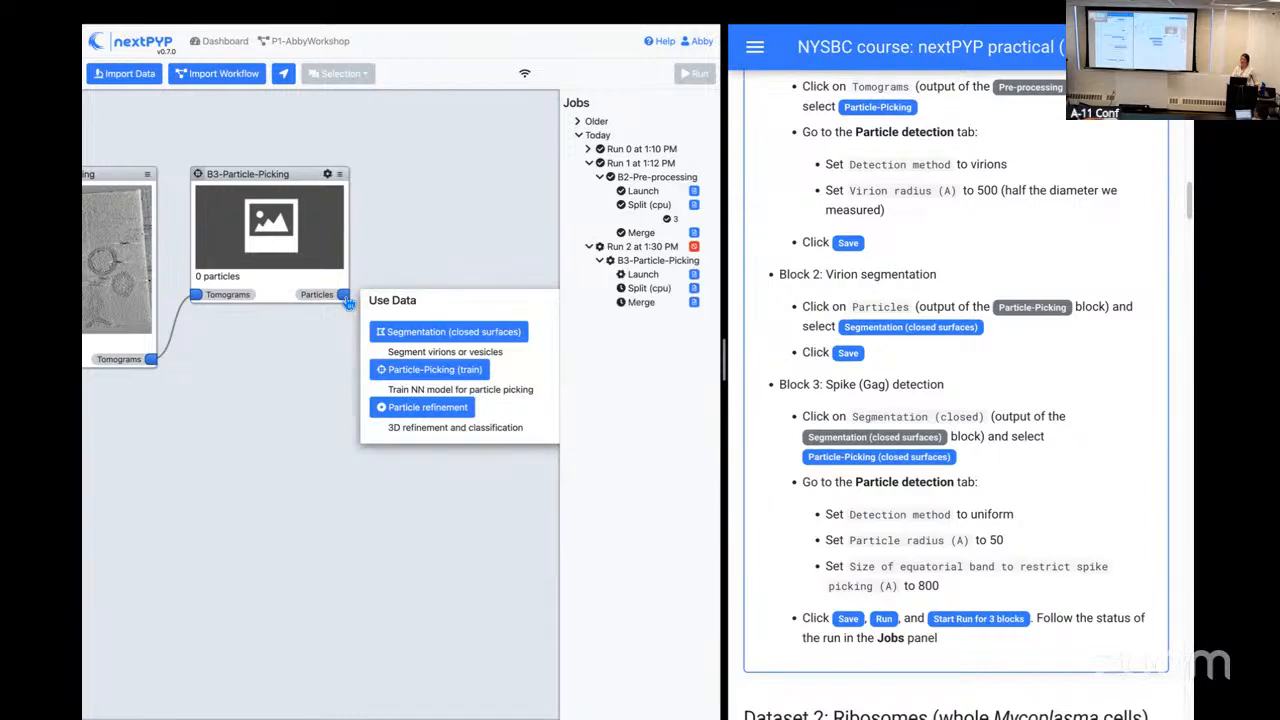
click(399, 334)
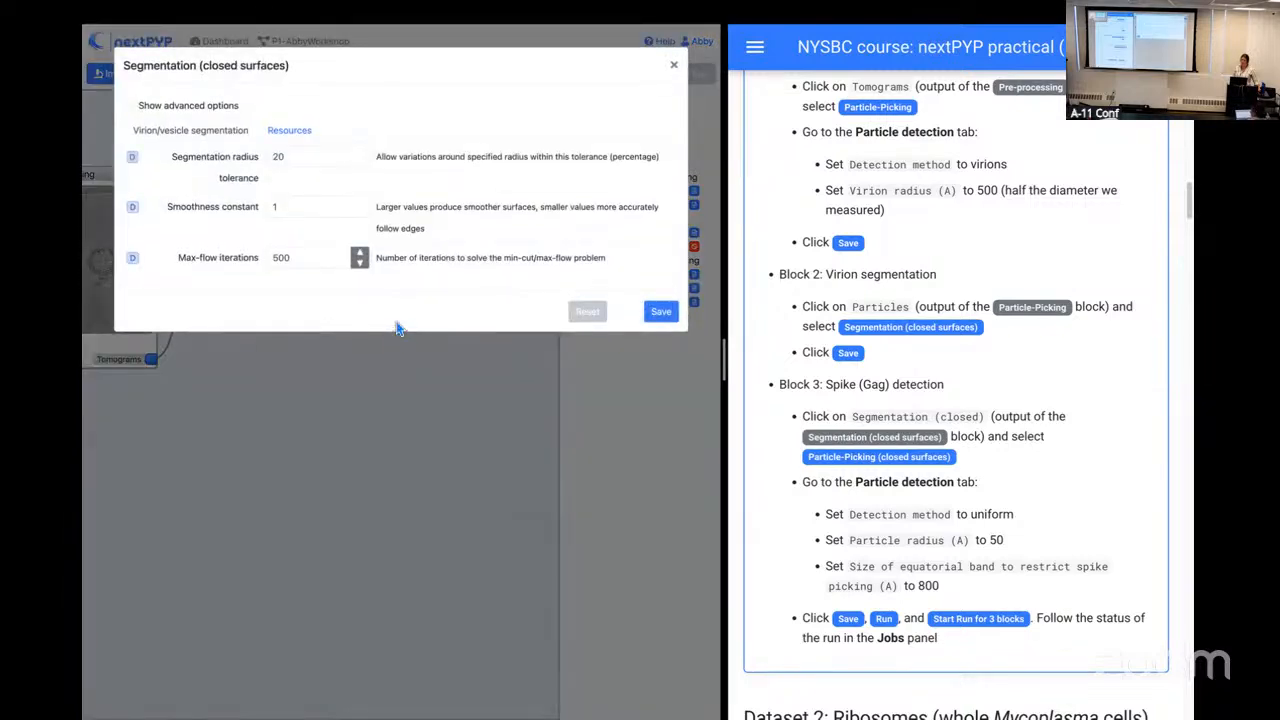
click(658, 313)
Step: Start a Particle-Picking (closed surfaces) block from the segmentation block's Segmentation (closed) output
drag(490, 329, 302, 347)
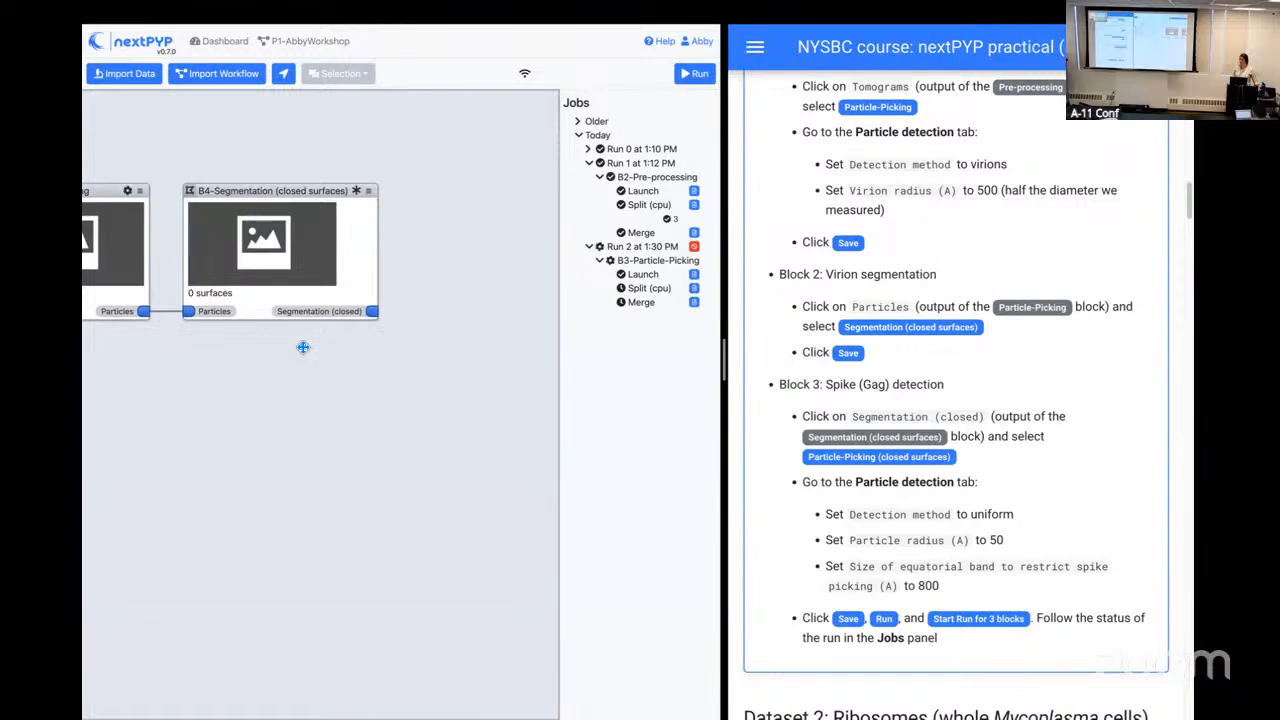
click(379, 319)
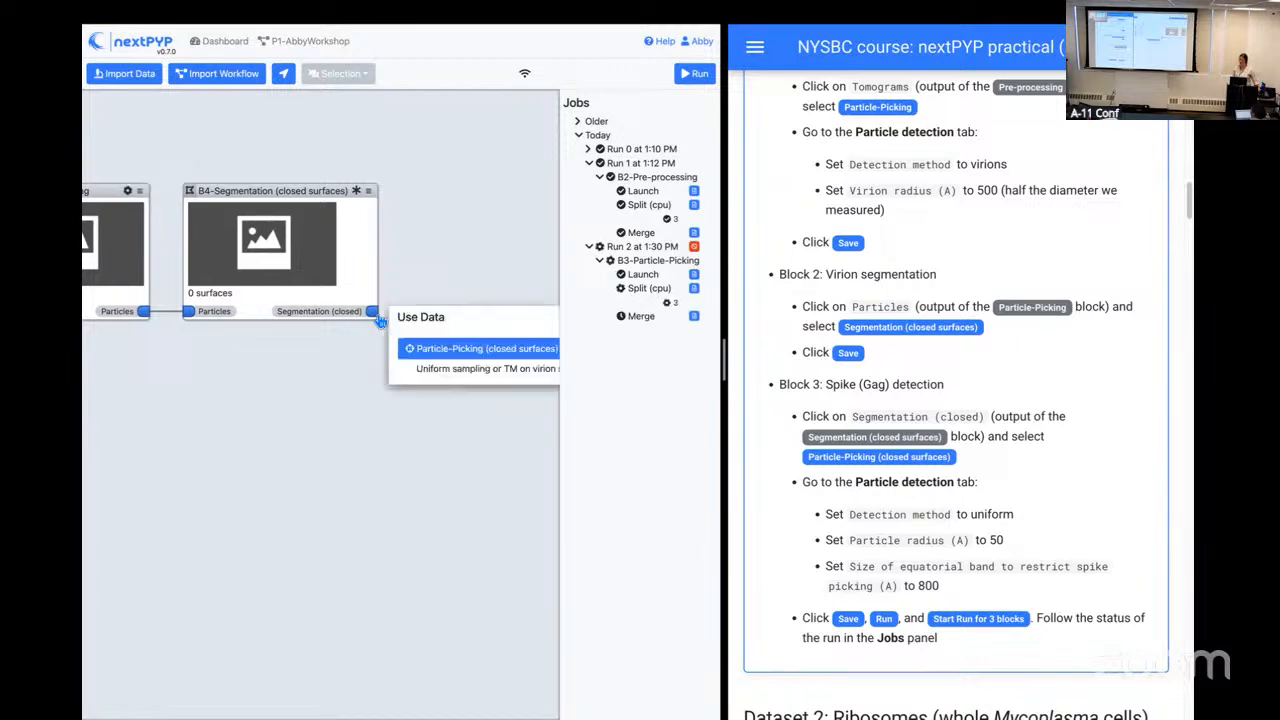
click(441, 350)
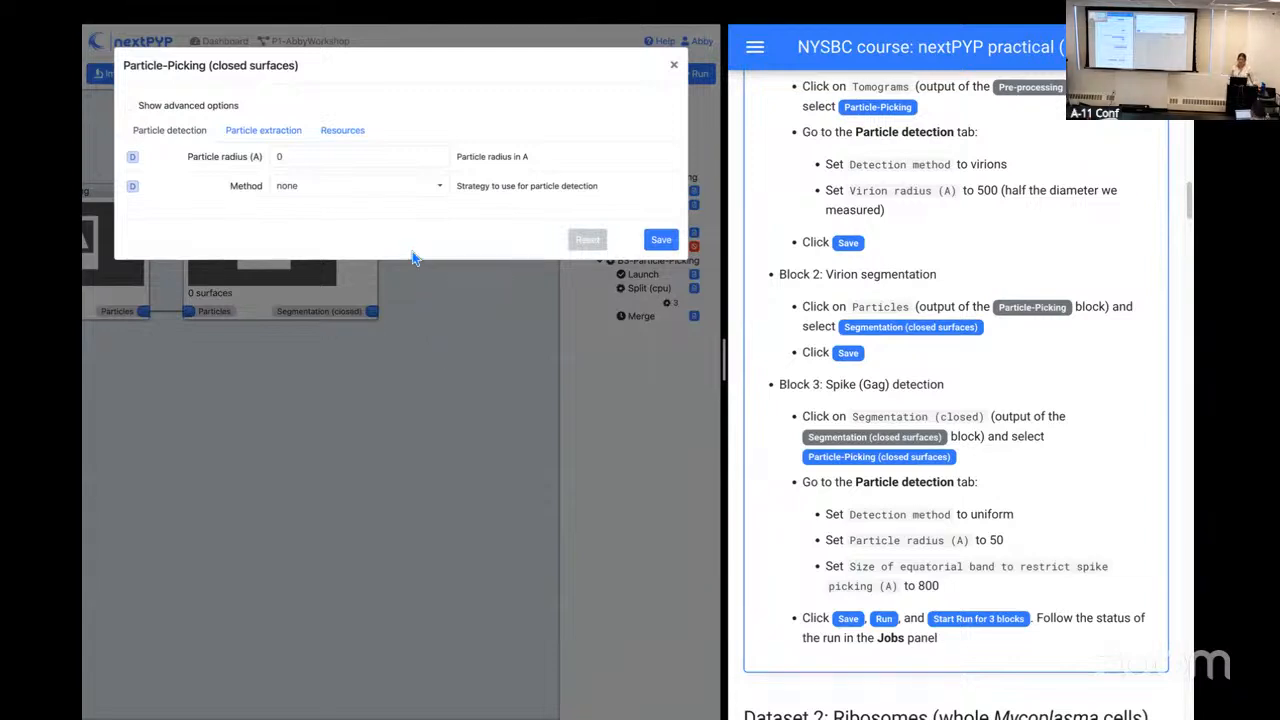
Step: Set the closed-surface picking's particle radius to 50 Å and its detection method to uniform
click(333, 160)
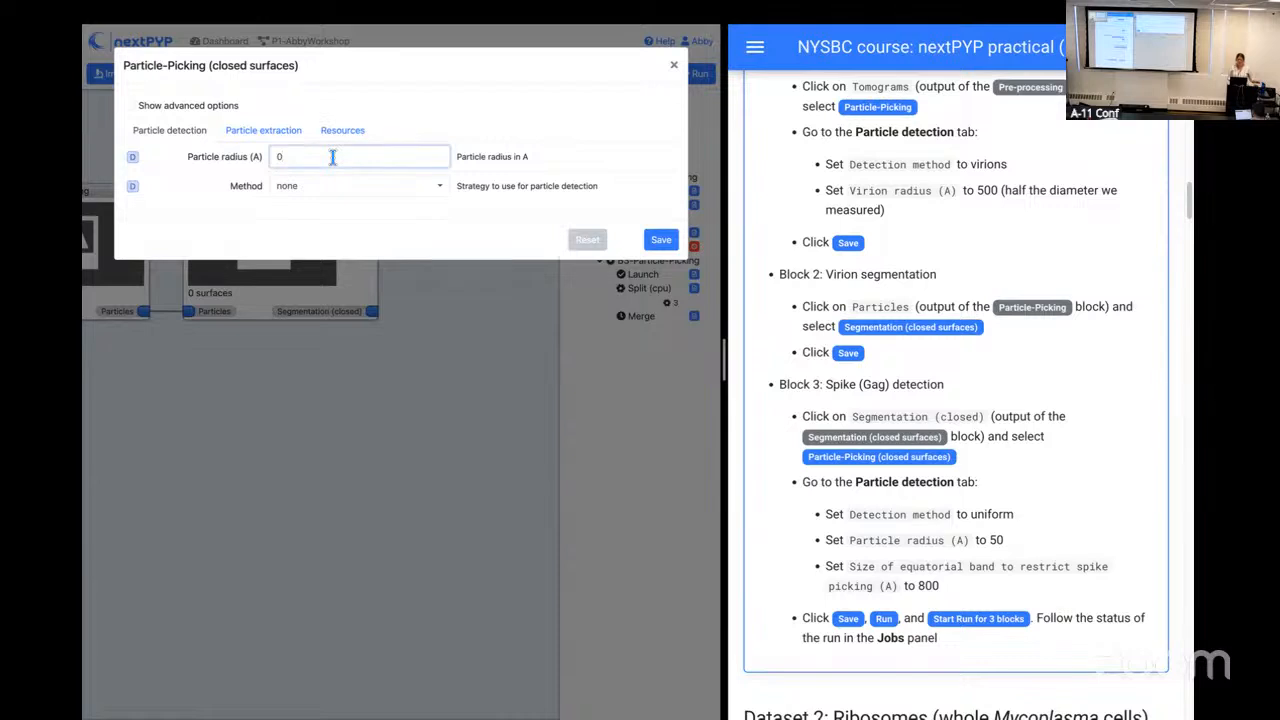
key(BackSpace)
text(50)
click(406, 191)
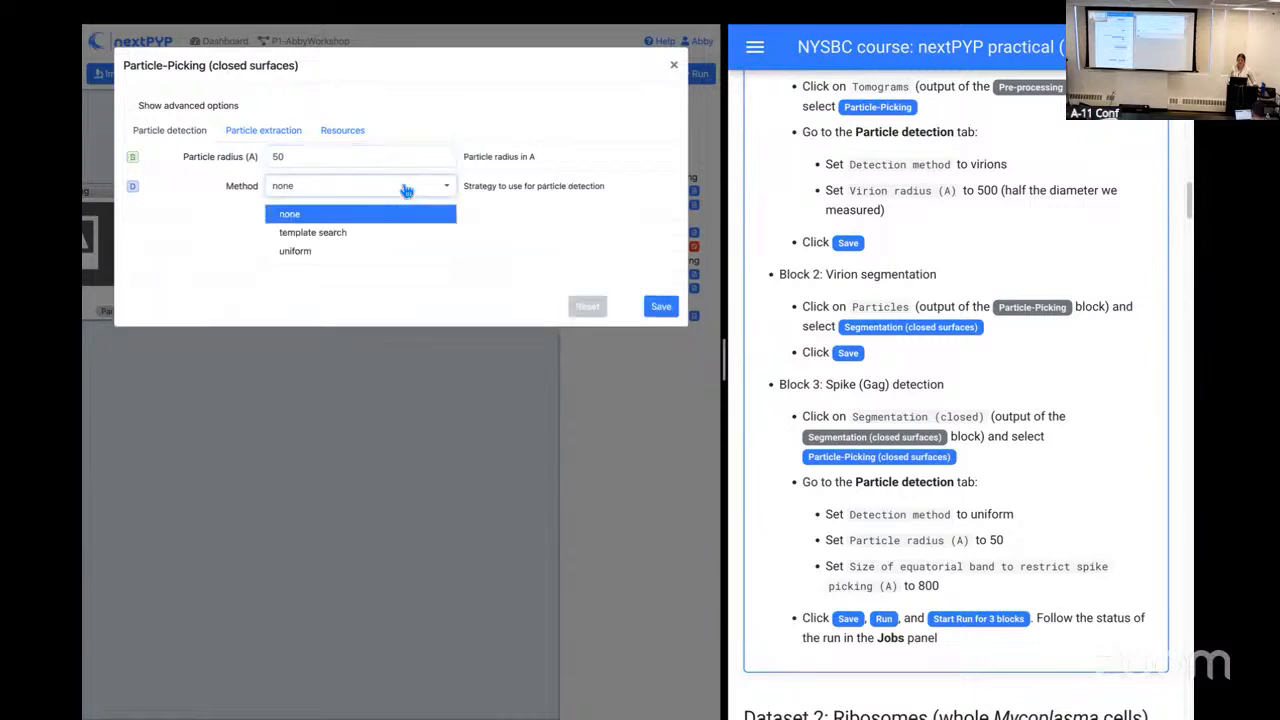
click(382, 255)
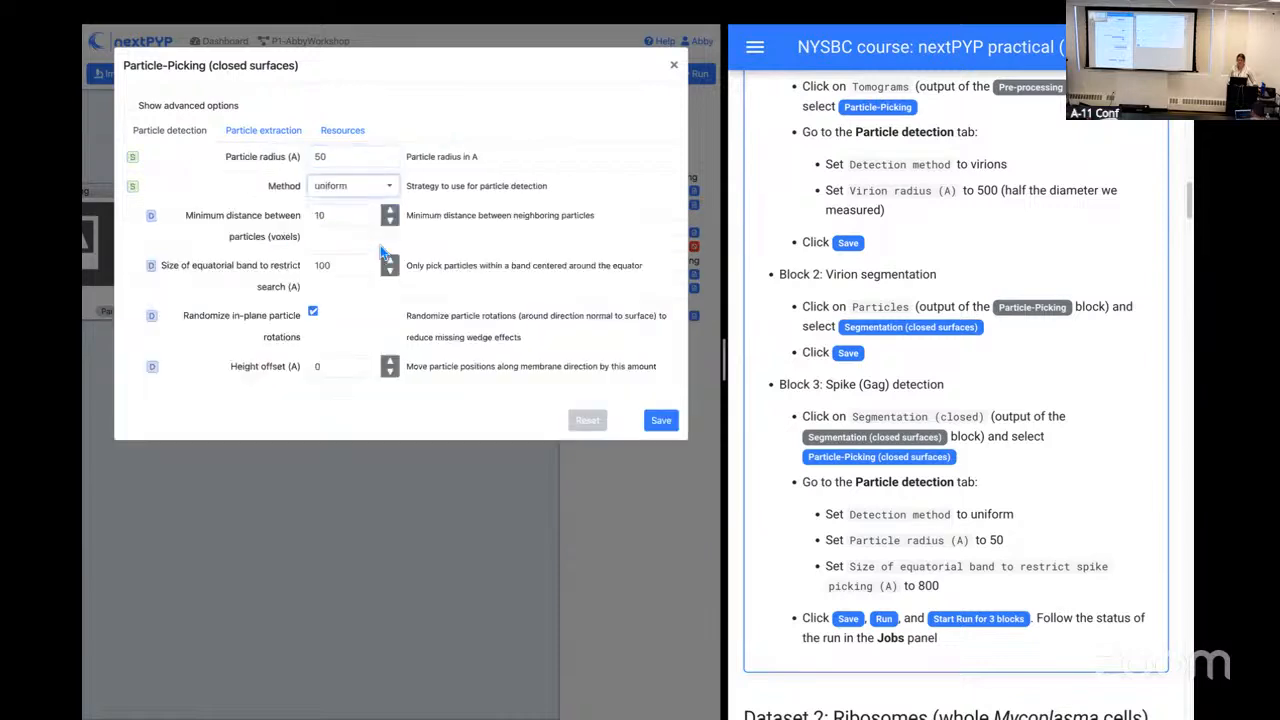
click(390, 196)
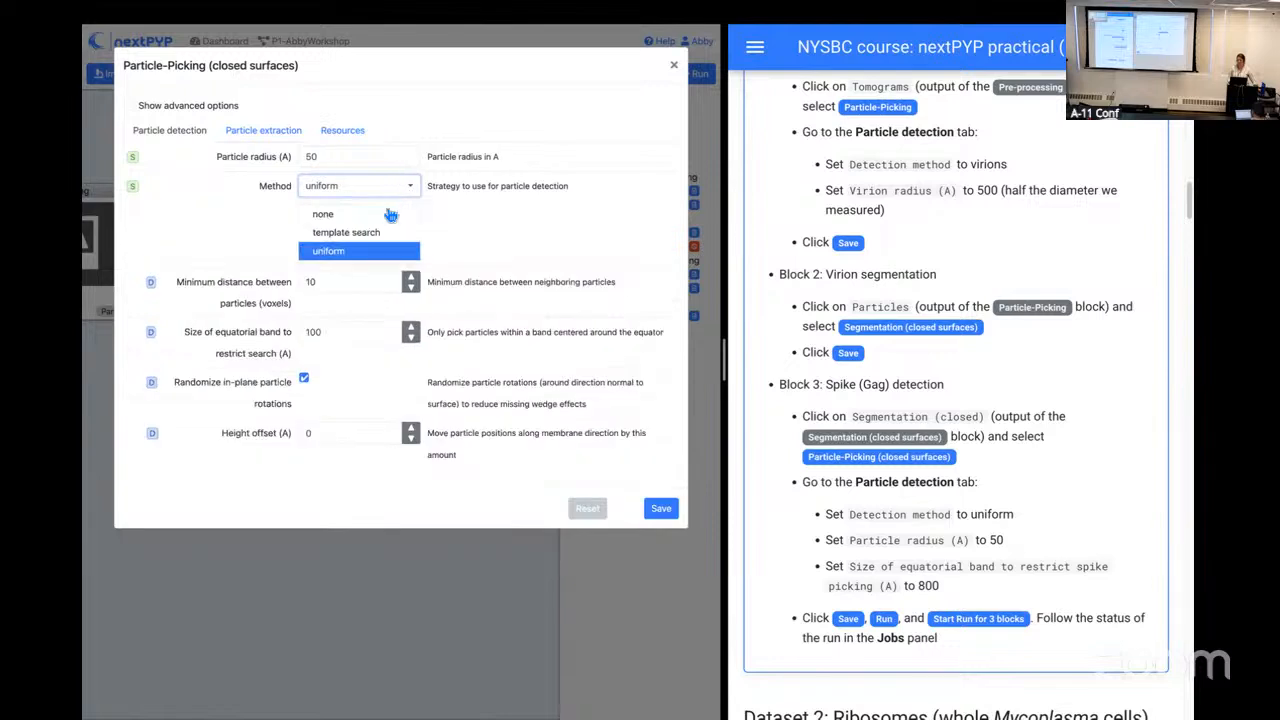
click(376, 251)
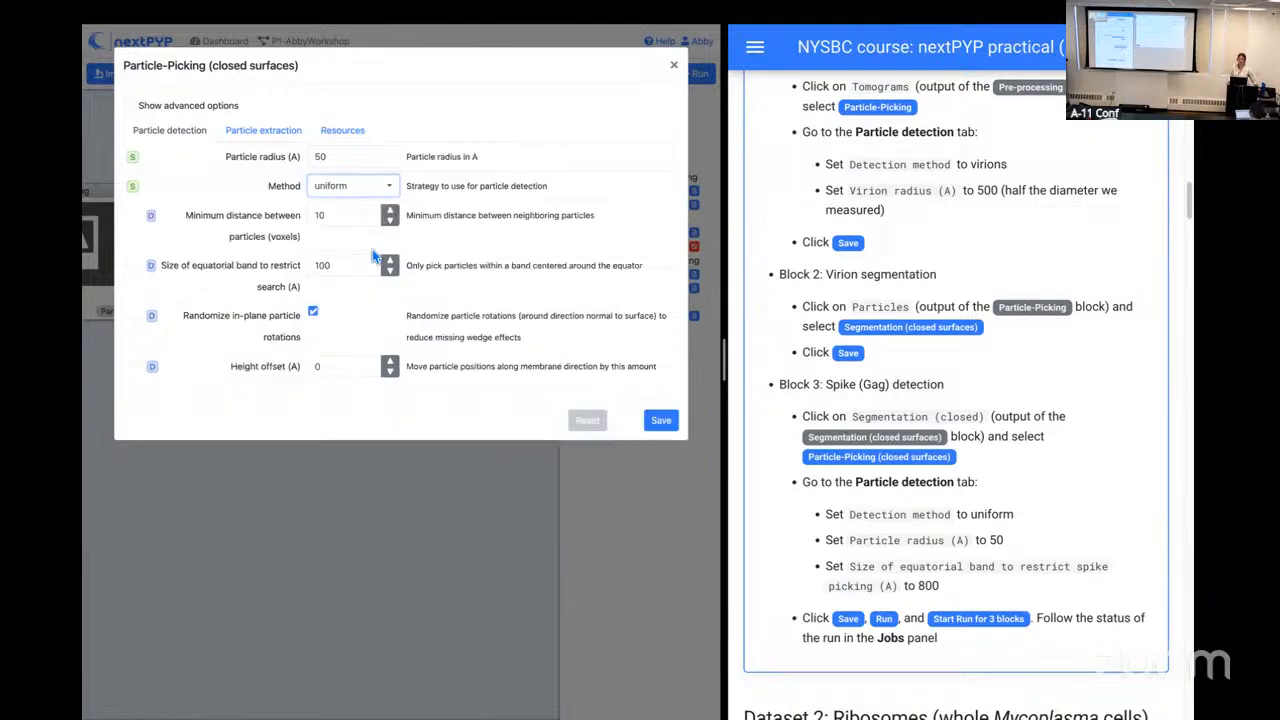
Step: Set the size of the equatorial band that restricts the particle search to 800 Å
click(354, 266)
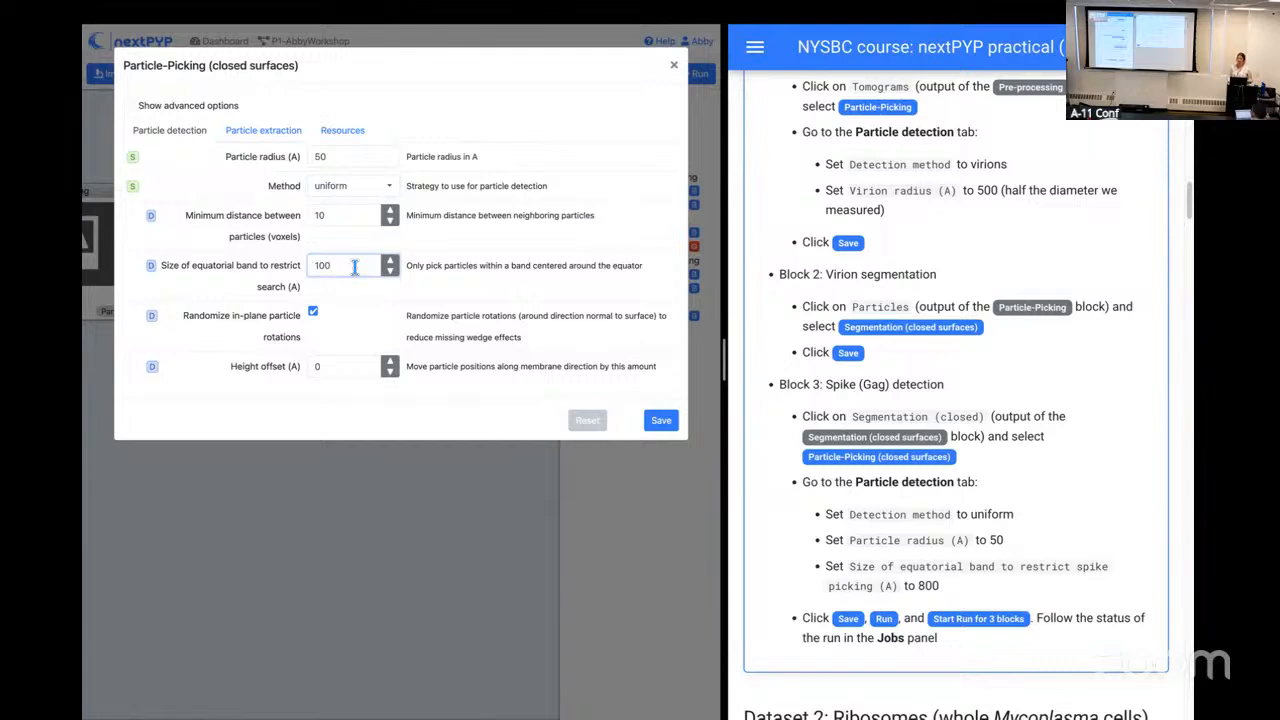
key(Left)
key(Left)
key(BackSpace)
text(8)
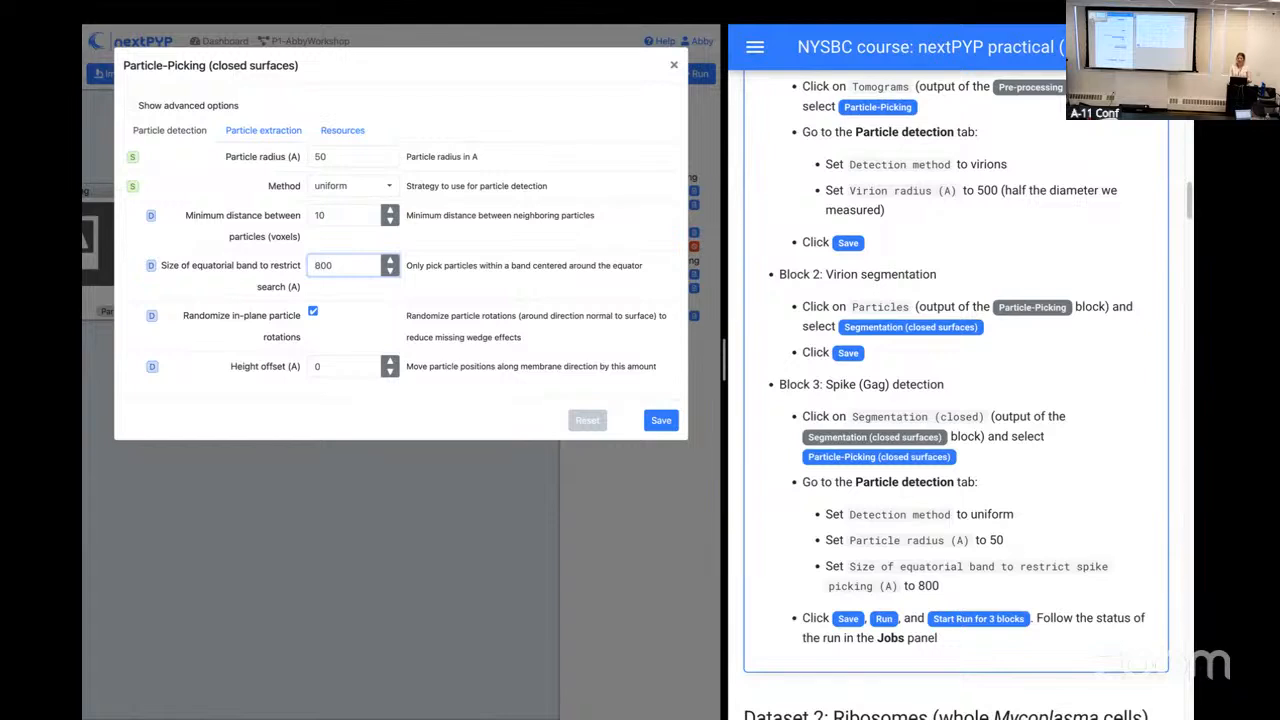
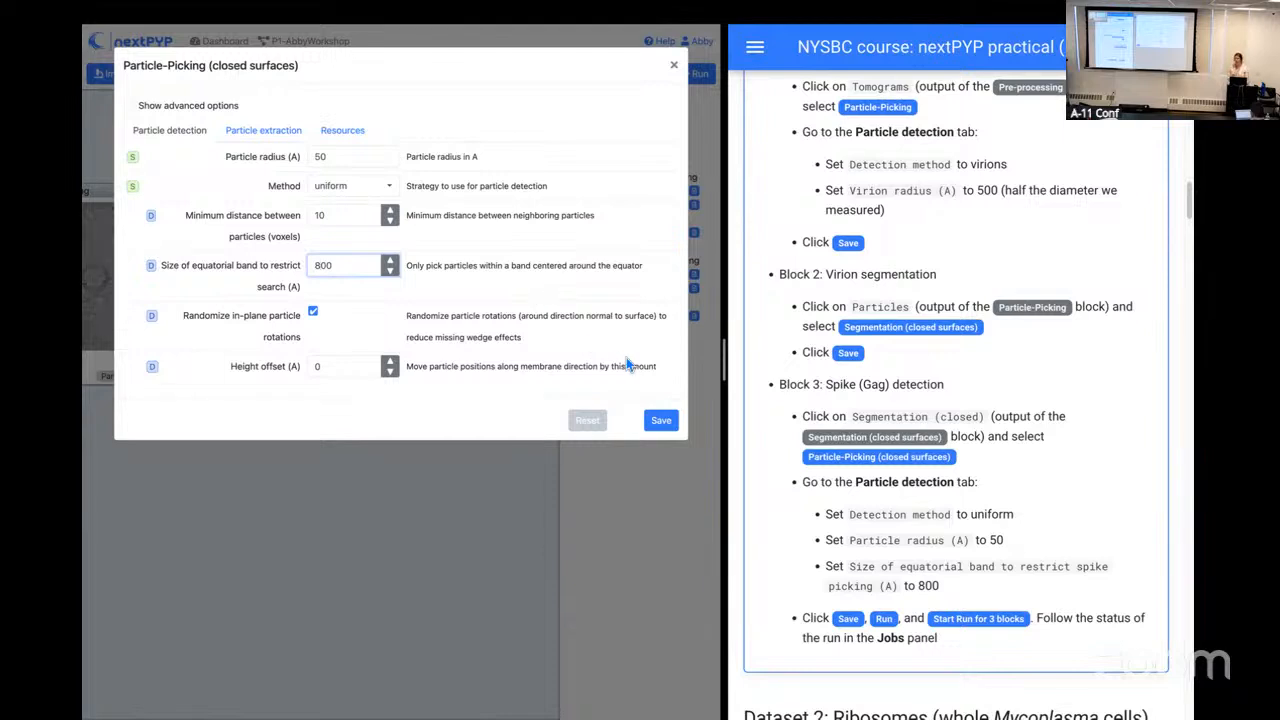
Step: Save the closed-surface picking settings and start a run of the B4 segmentation and B5 particle-picking blocks
click(660, 420)
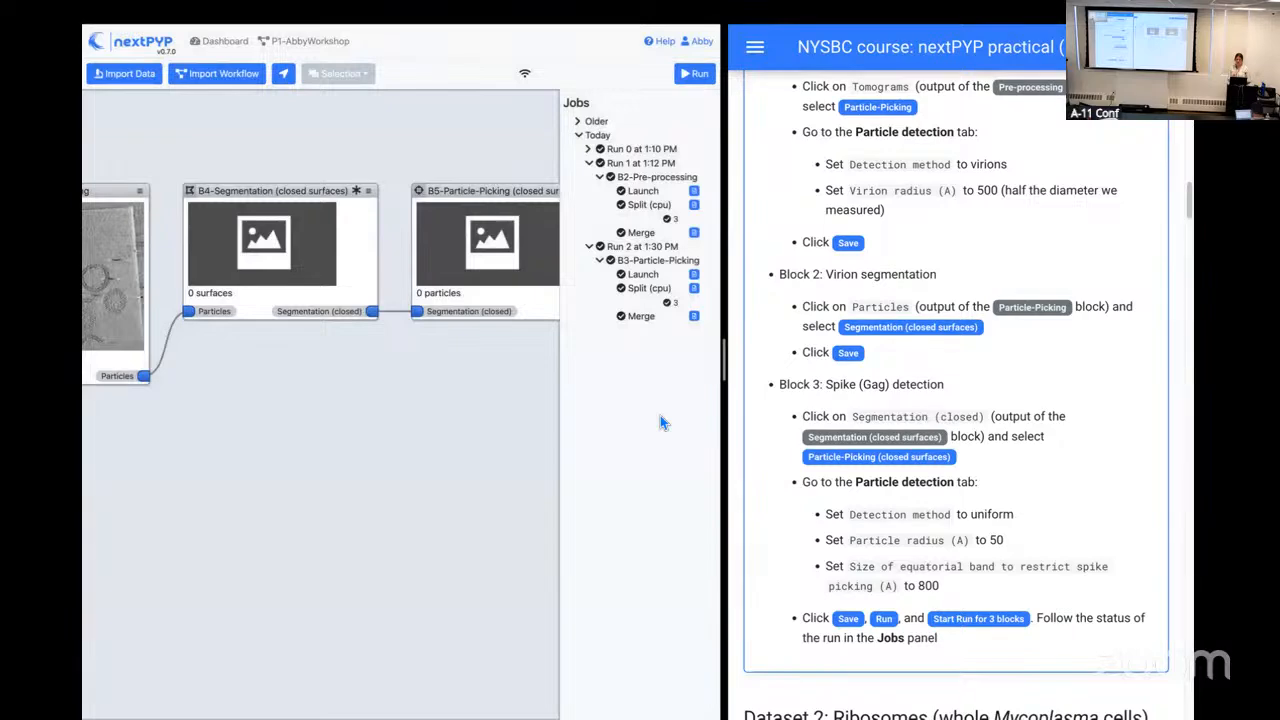
click(695, 74)
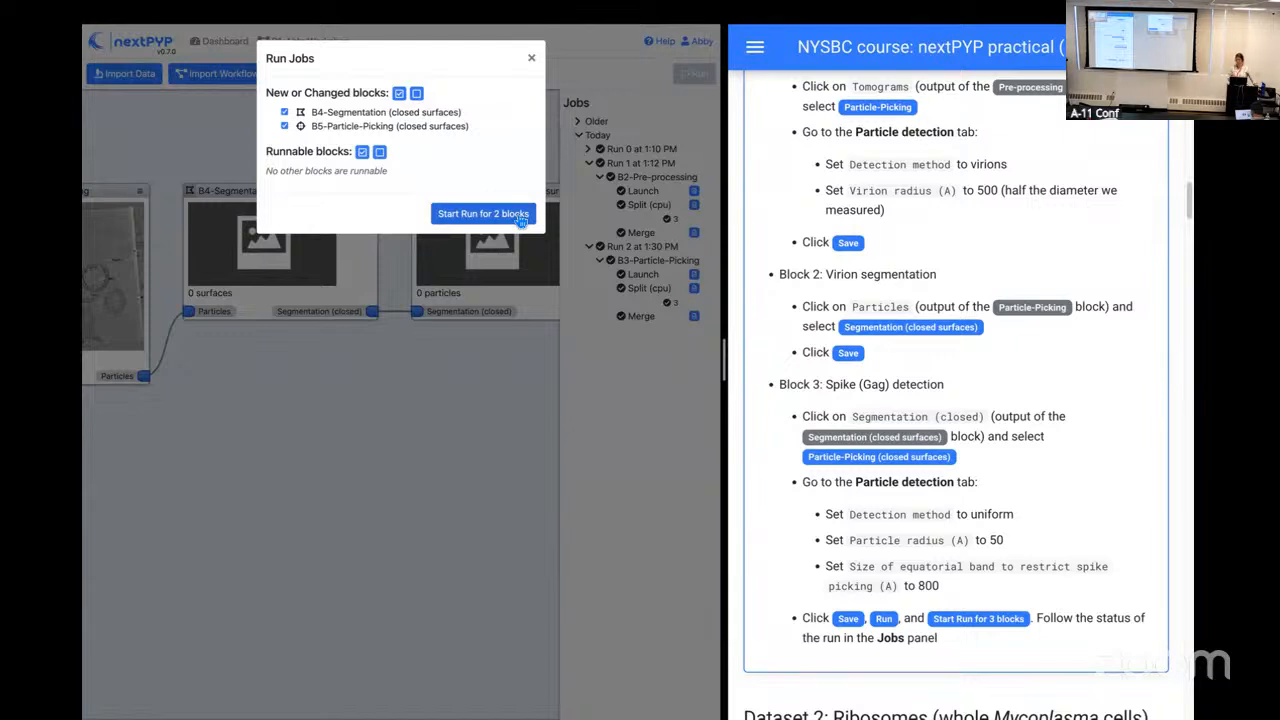
click(519, 217)
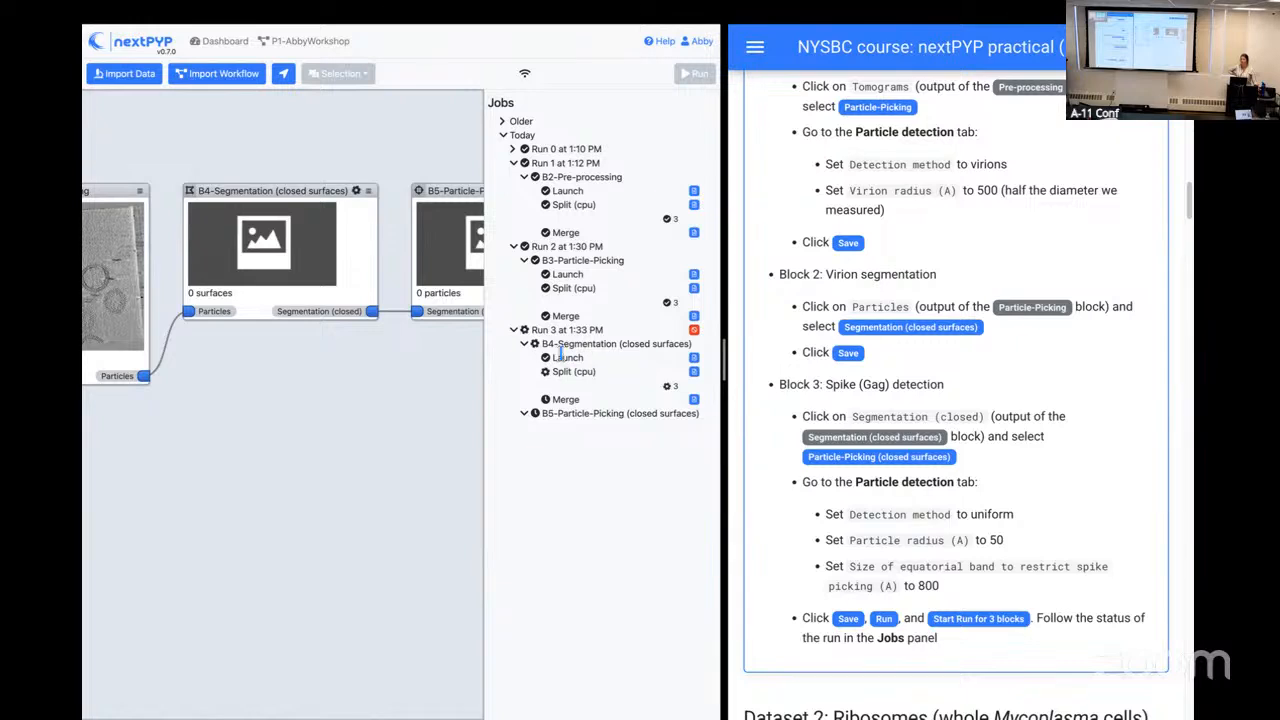
Step: Check the streaming log of the B4 segmentation block's Split (cpu) job
click(694, 374)
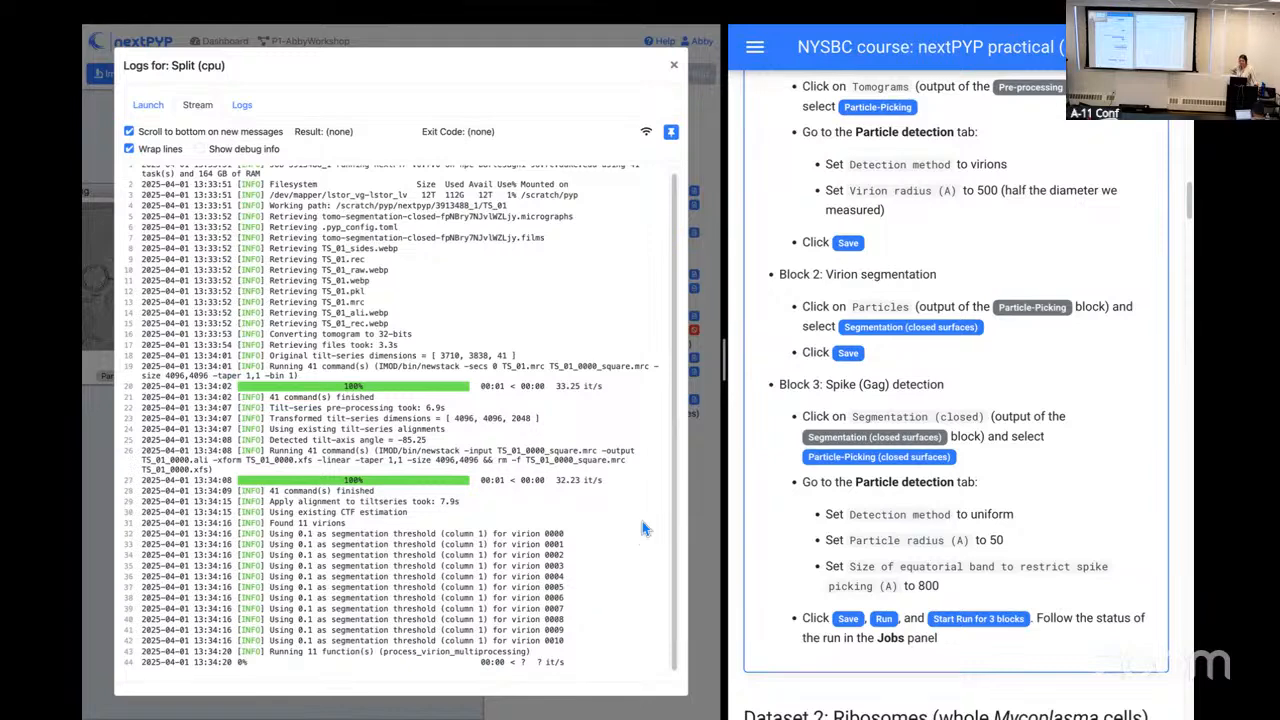
click(676, 68)
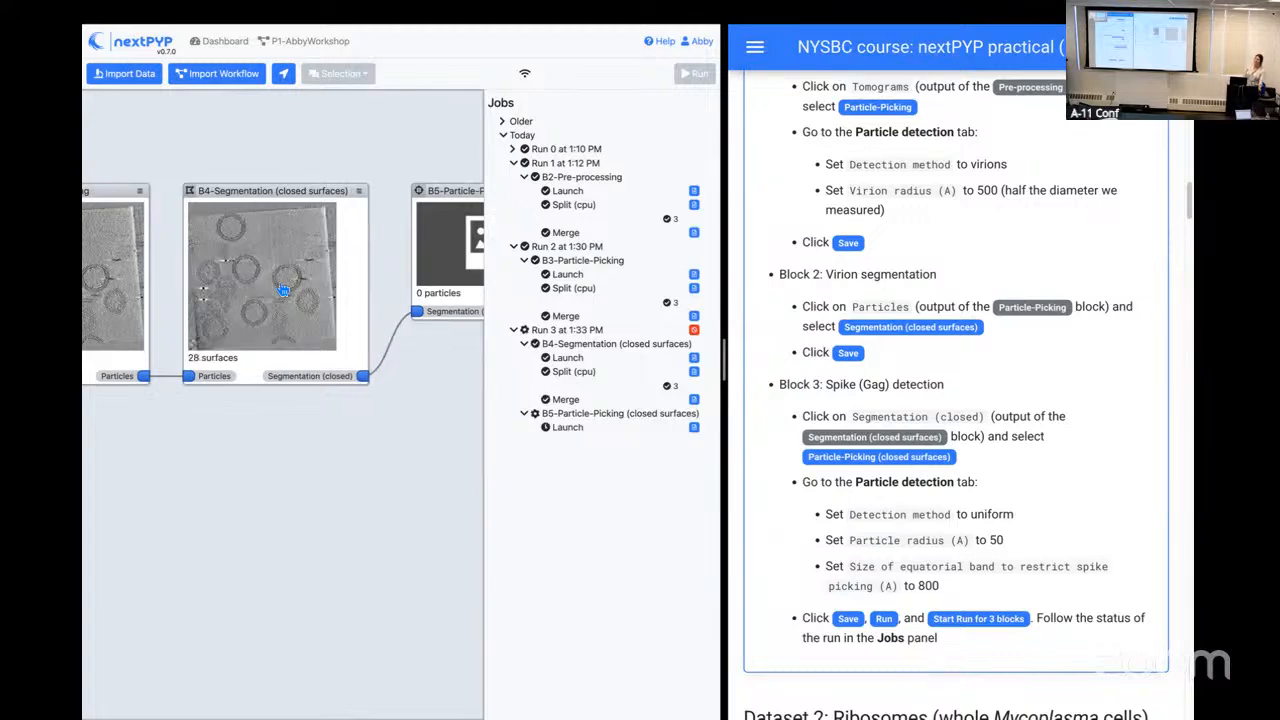
Step: Open the B4 segmentation results to examine the virion list alongside the segmentation threshold previews
click(283, 290)
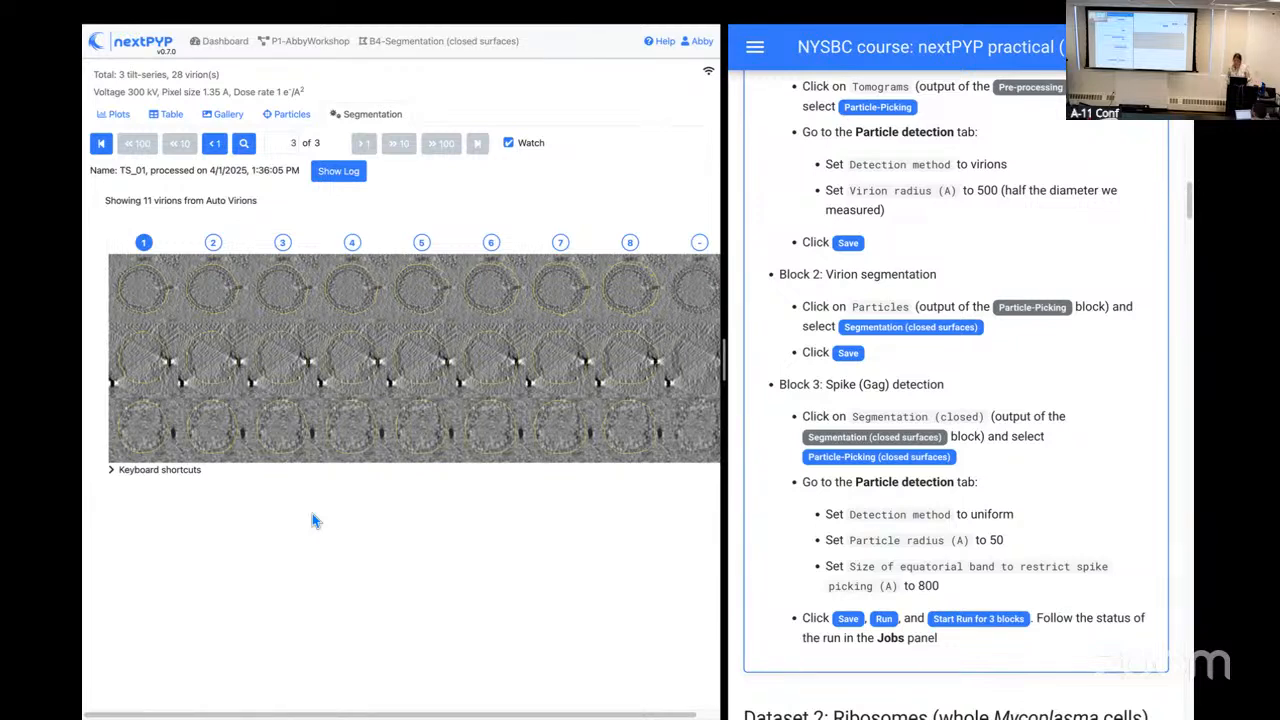
key(super+minus)
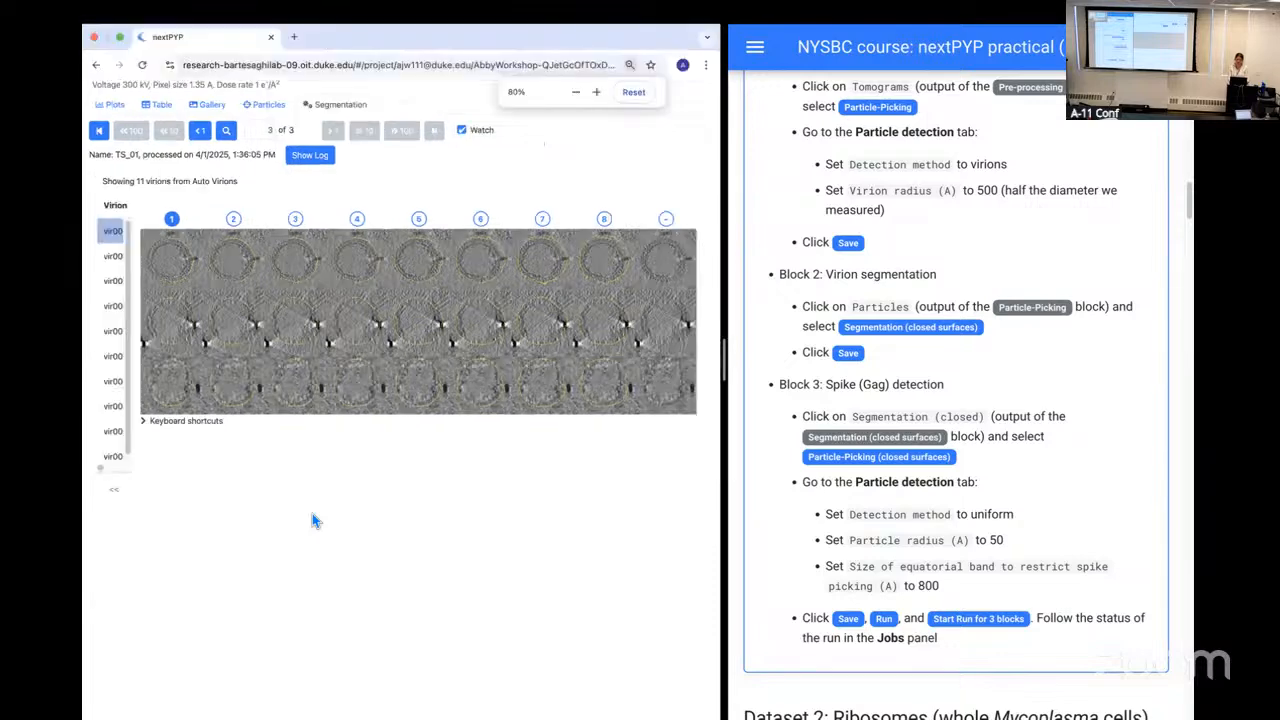
key(super+minus)
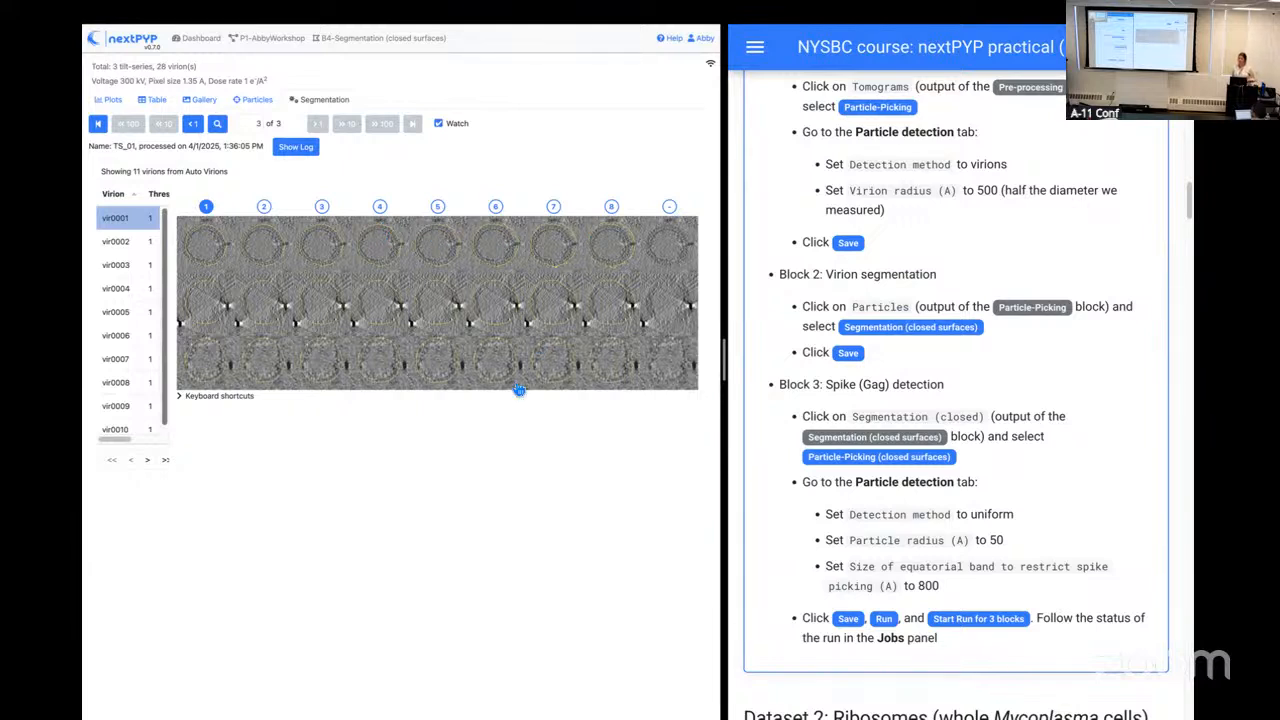
Step: Try threshold columns 2, 7 and none for virion vir0001, and set it back to column 1
click(269, 251)
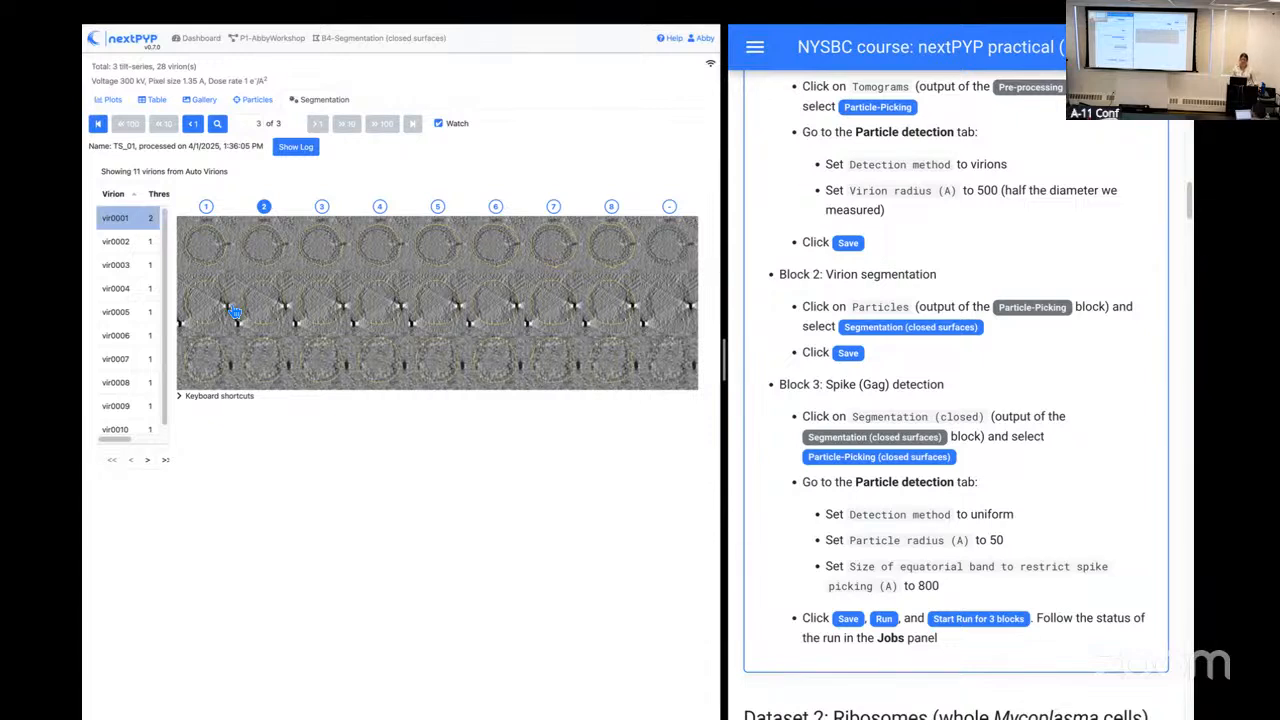
key(7)
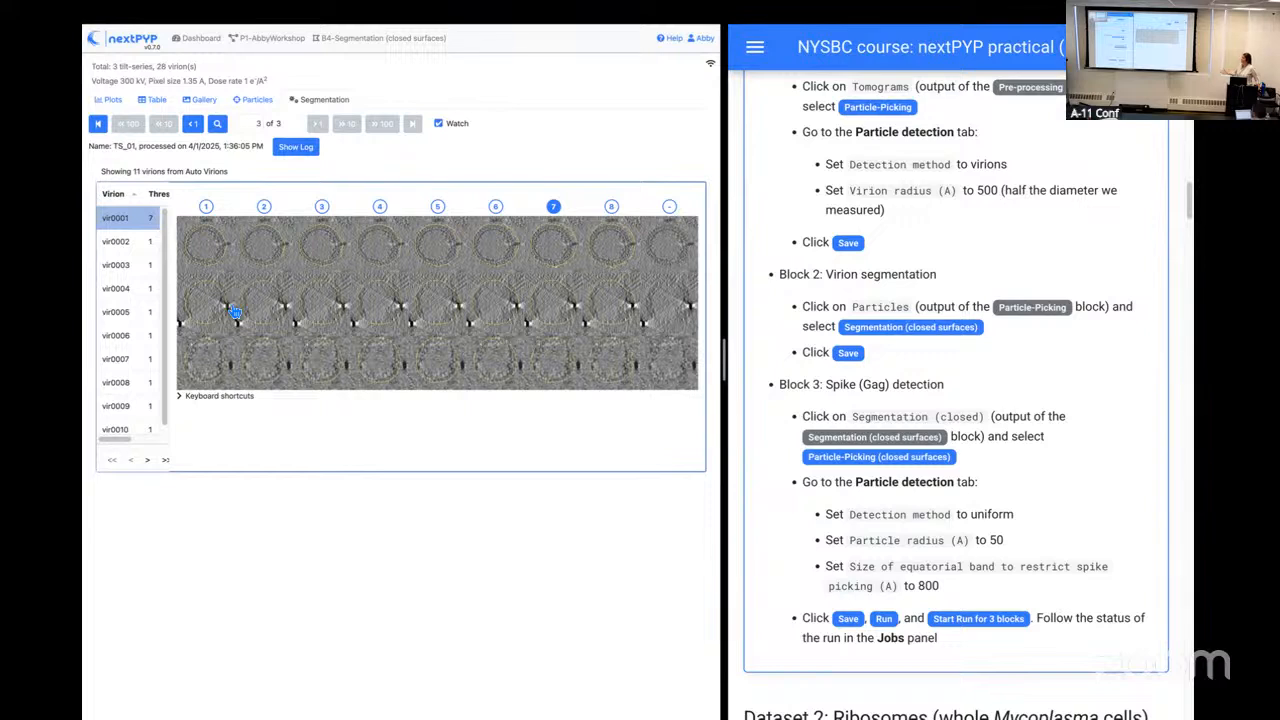
key(minus)
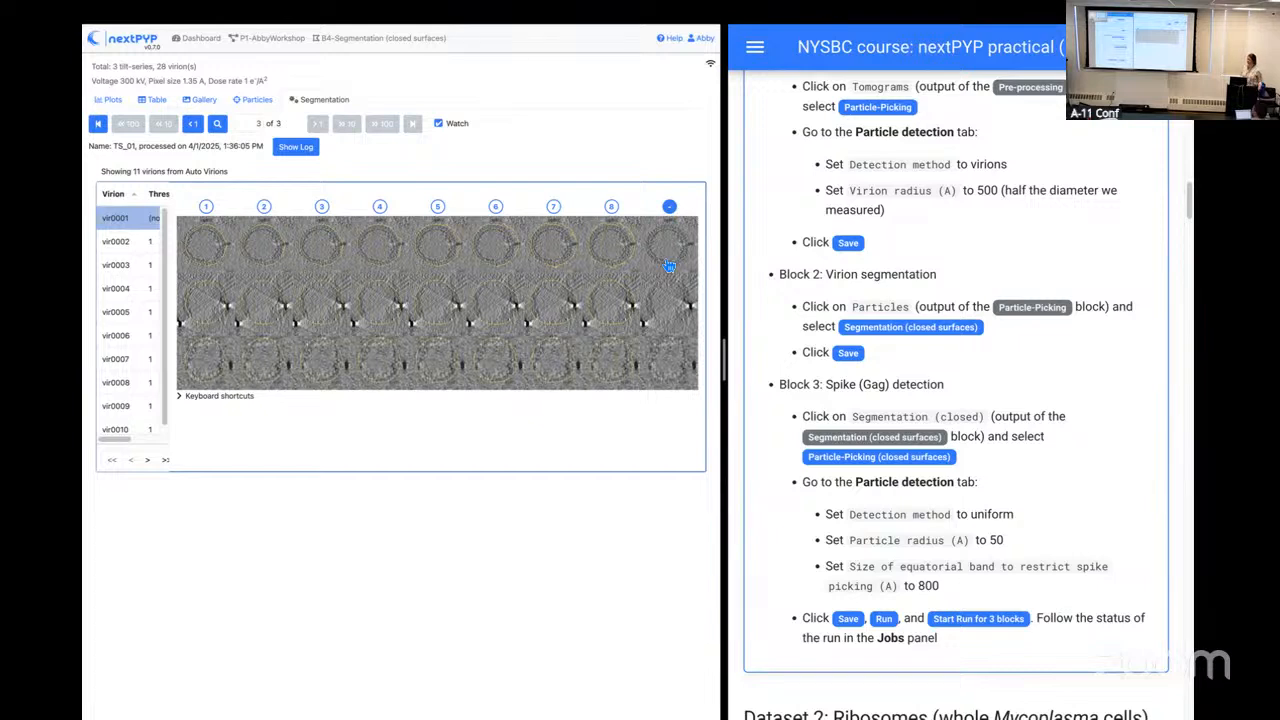
click(212, 242)
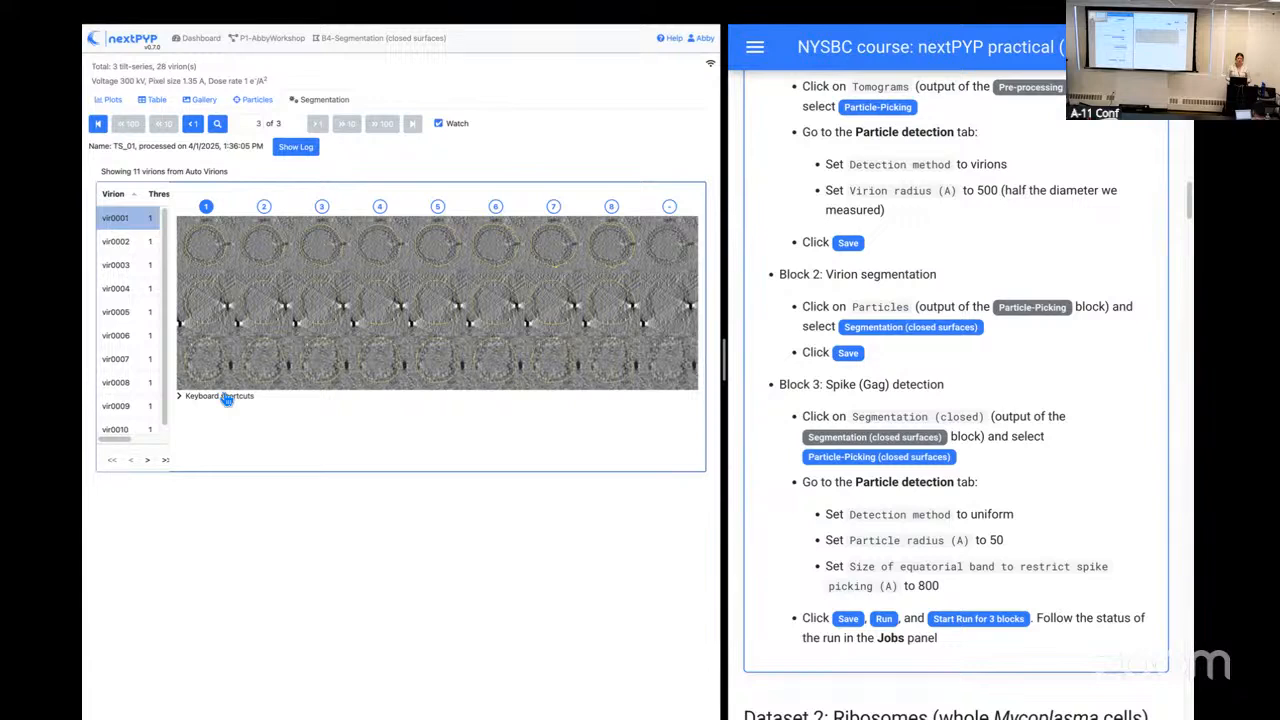
Step: Open the B5 closed-surface particle-picking results from the project page and enlarge the tomogram slices
mouse_move(264, 51)
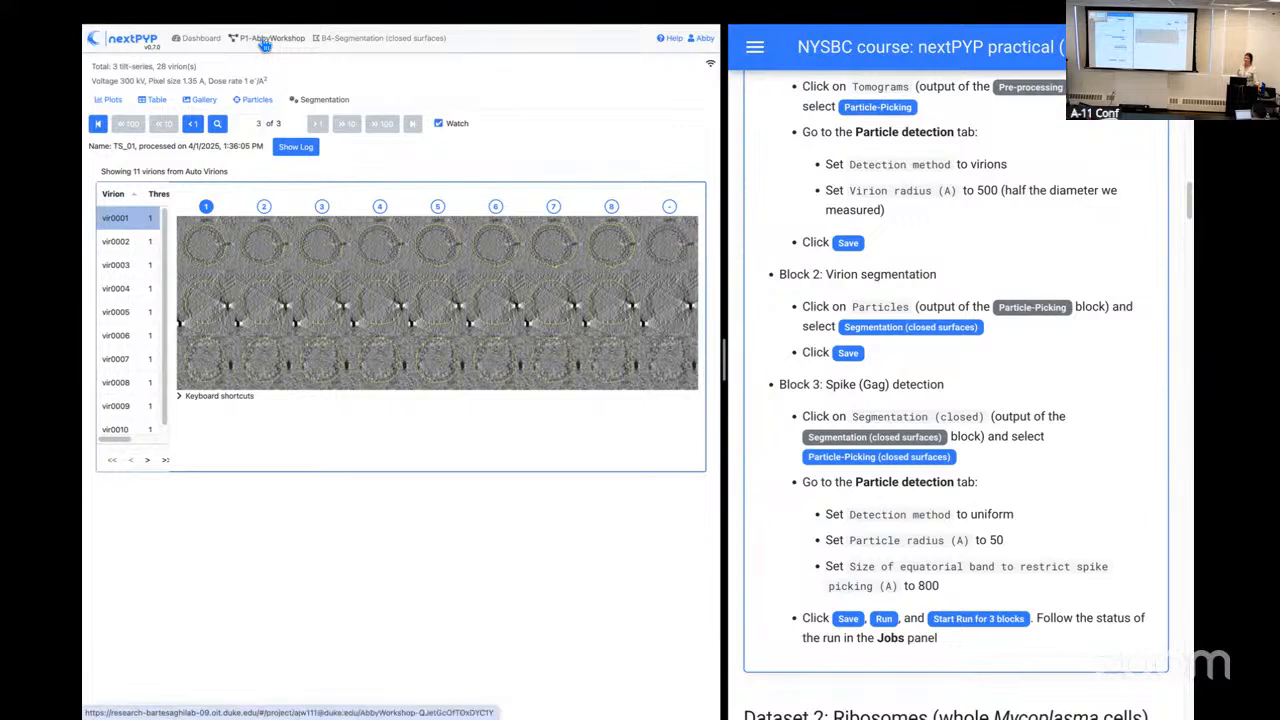
click(264, 45)
drag(391, 299, 219, 305)
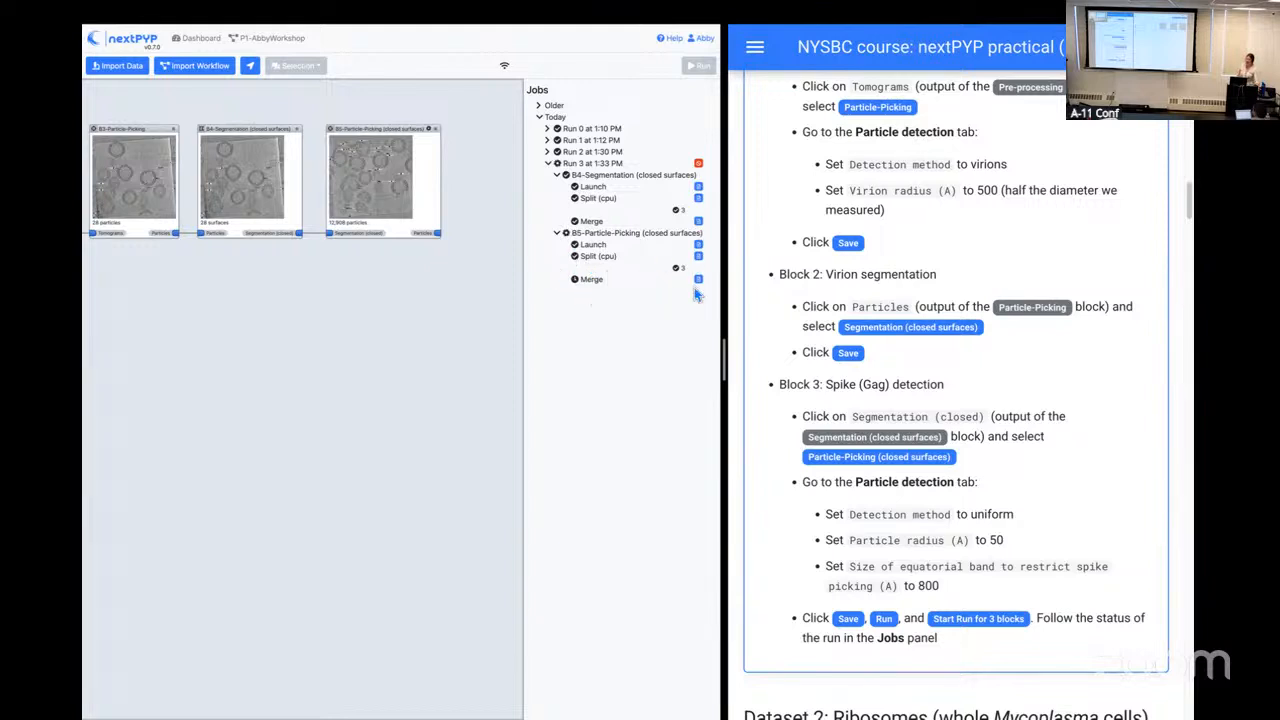
click(393, 188)
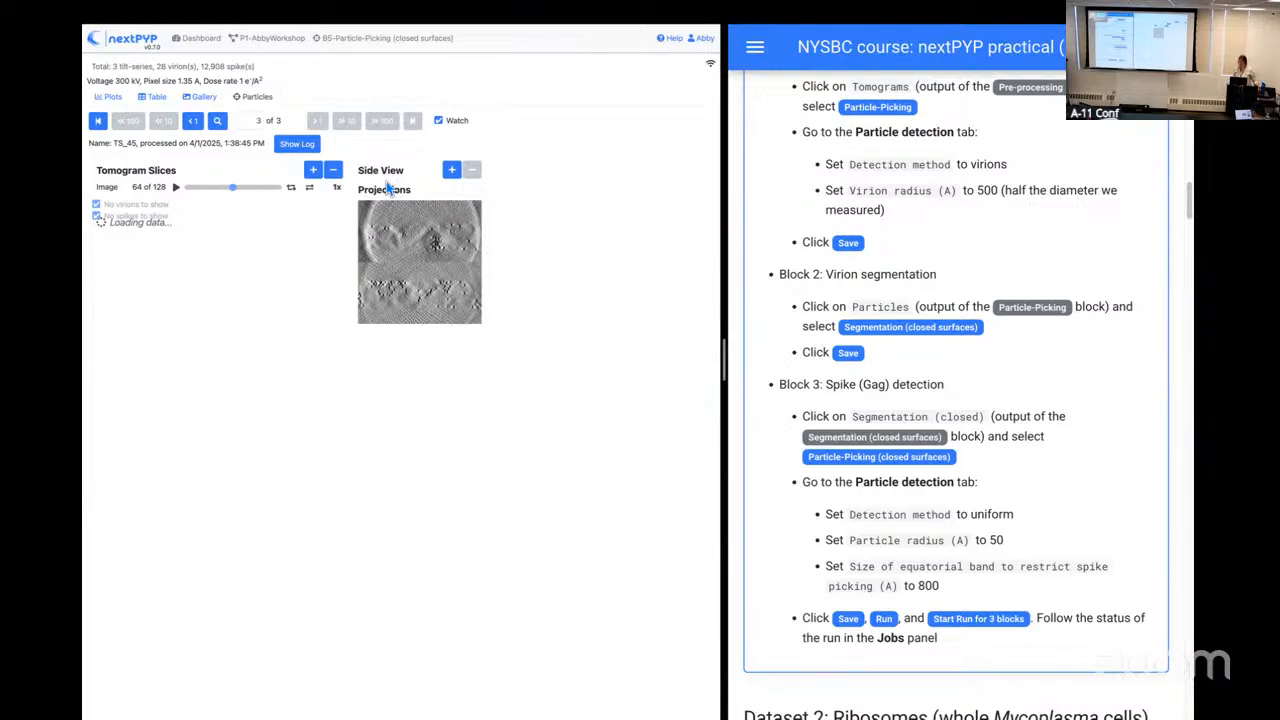
click(313, 170)
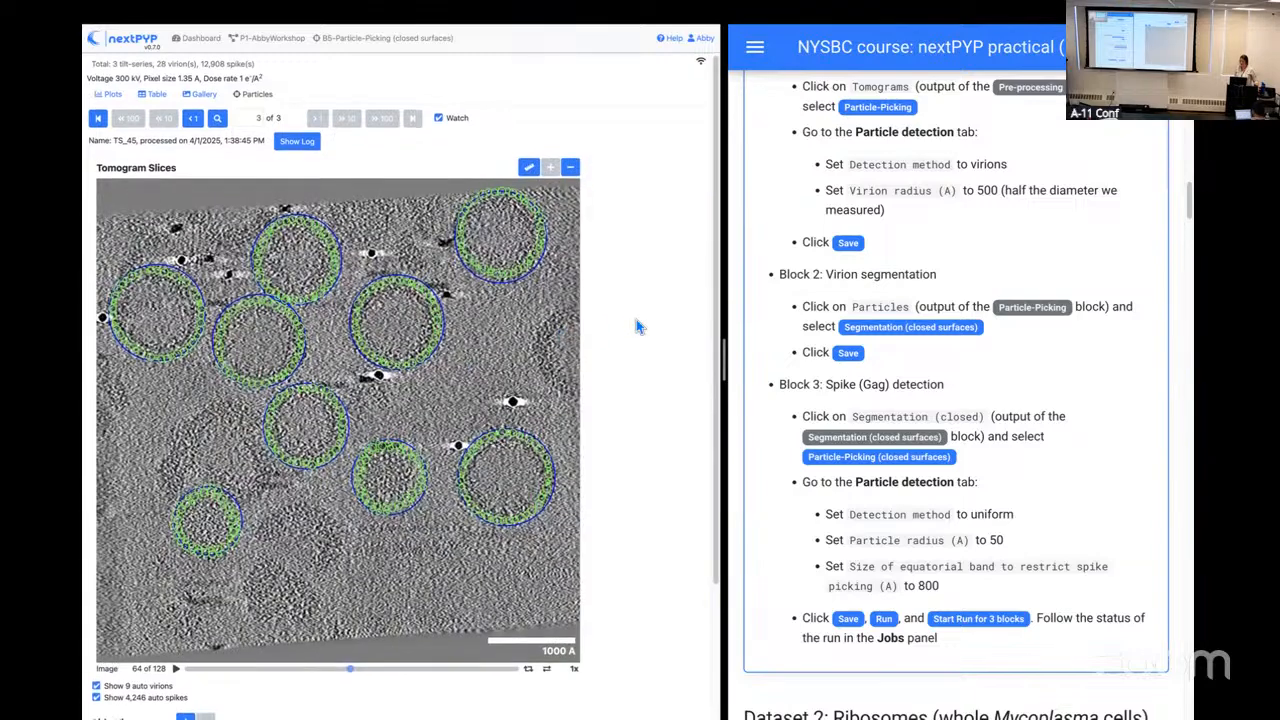
scroll(636, 320, down, 1)
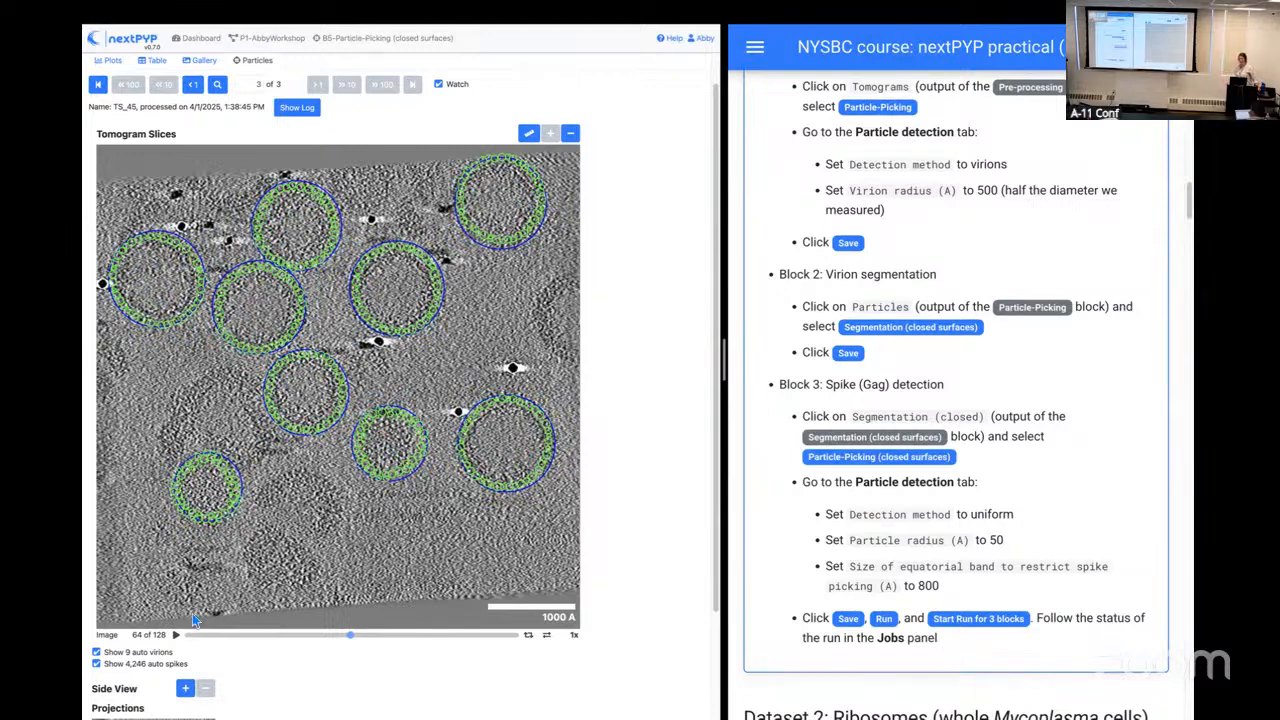
Step: Compare the tomogram with and without the auto spikes, and browse the slices to slice 43
click(96, 666)
click(96, 666)
click(96, 666)
click(96, 666)
click(356, 636)
drag(380, 636, 254, 635)
drag(341, 629, 299, 639)
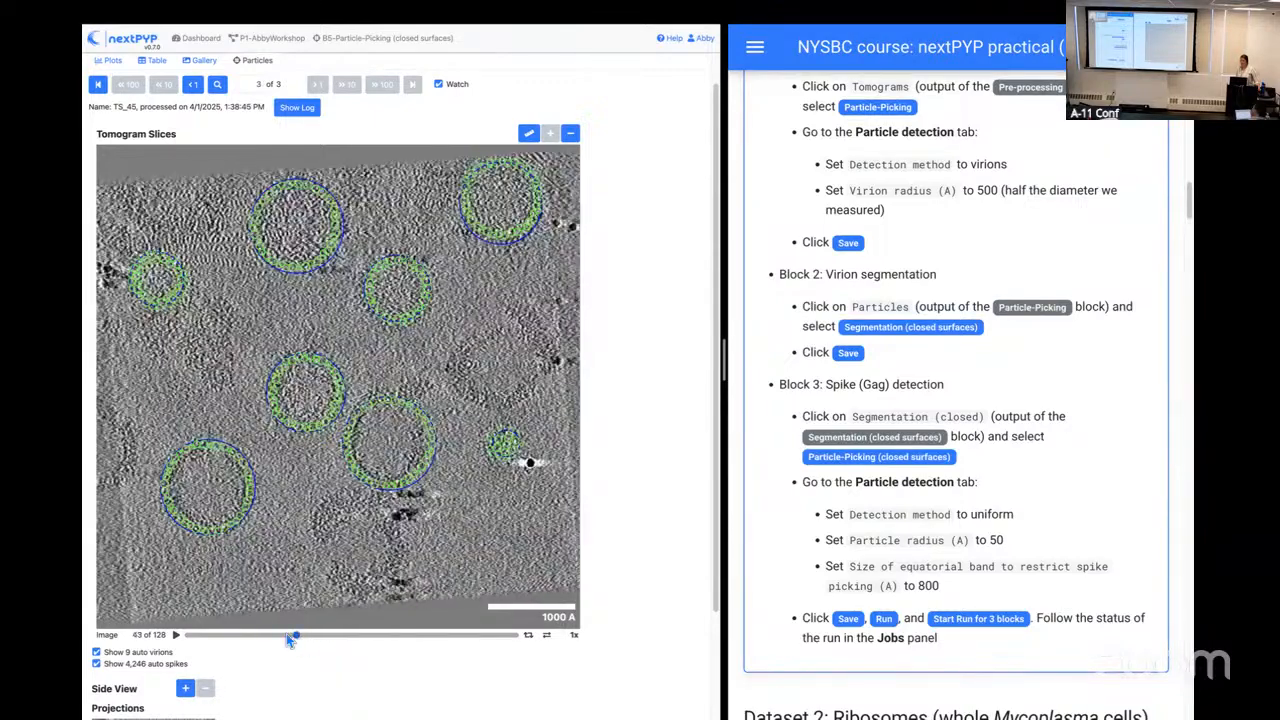
Step: Switch the auto spikes overlay off and on at slice 43, and examine the picks on slice 51
click(96, 664)
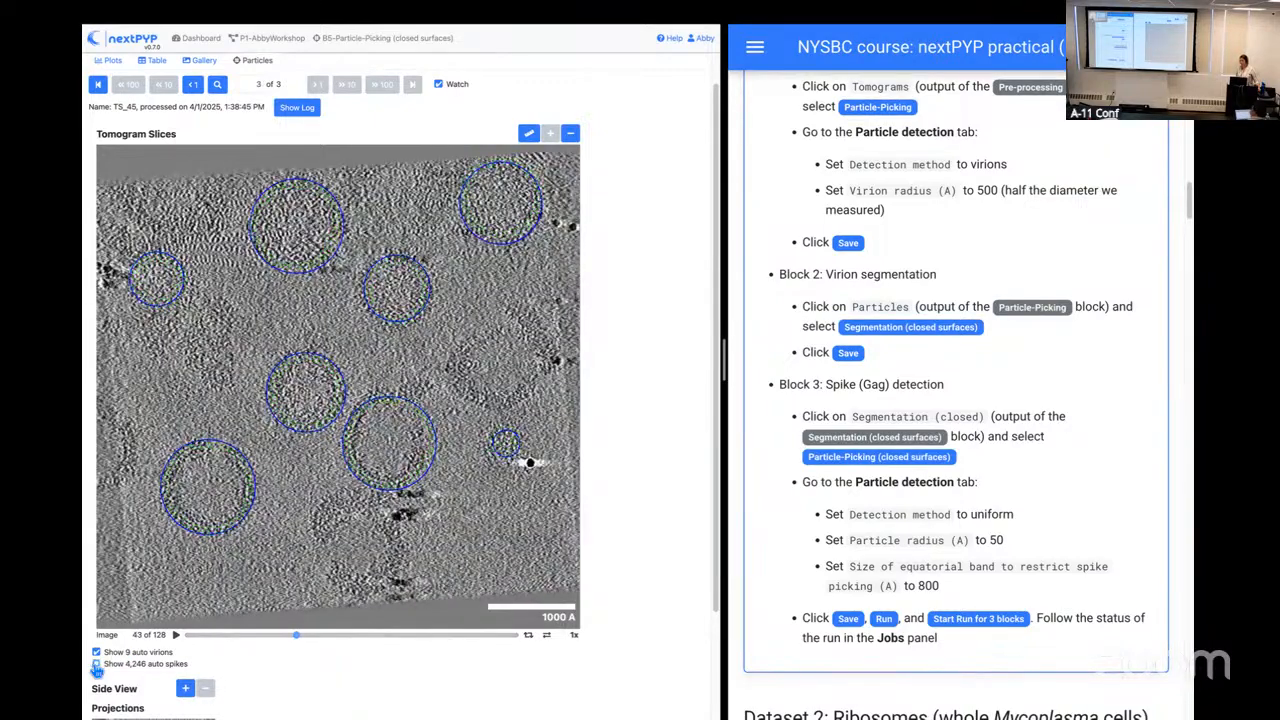
click(96, 665)
click(98, 665)
click(97, 665)
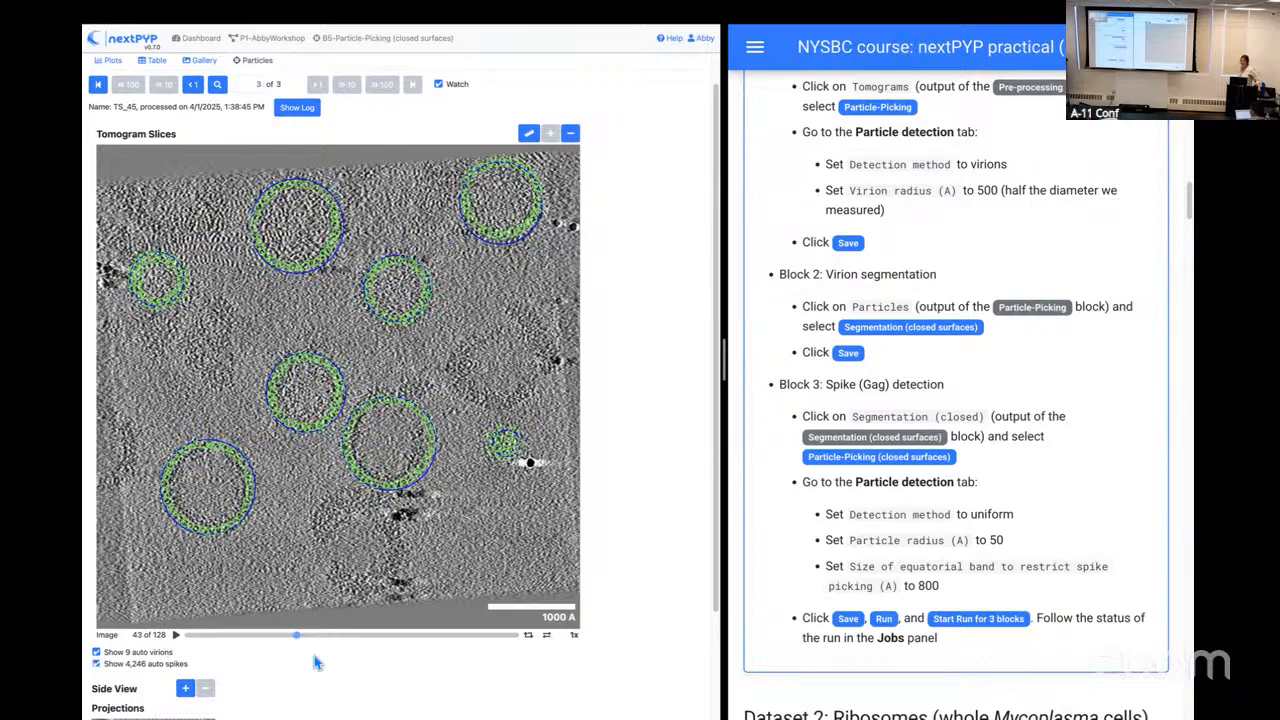
drag(334, 639, 314, 589)
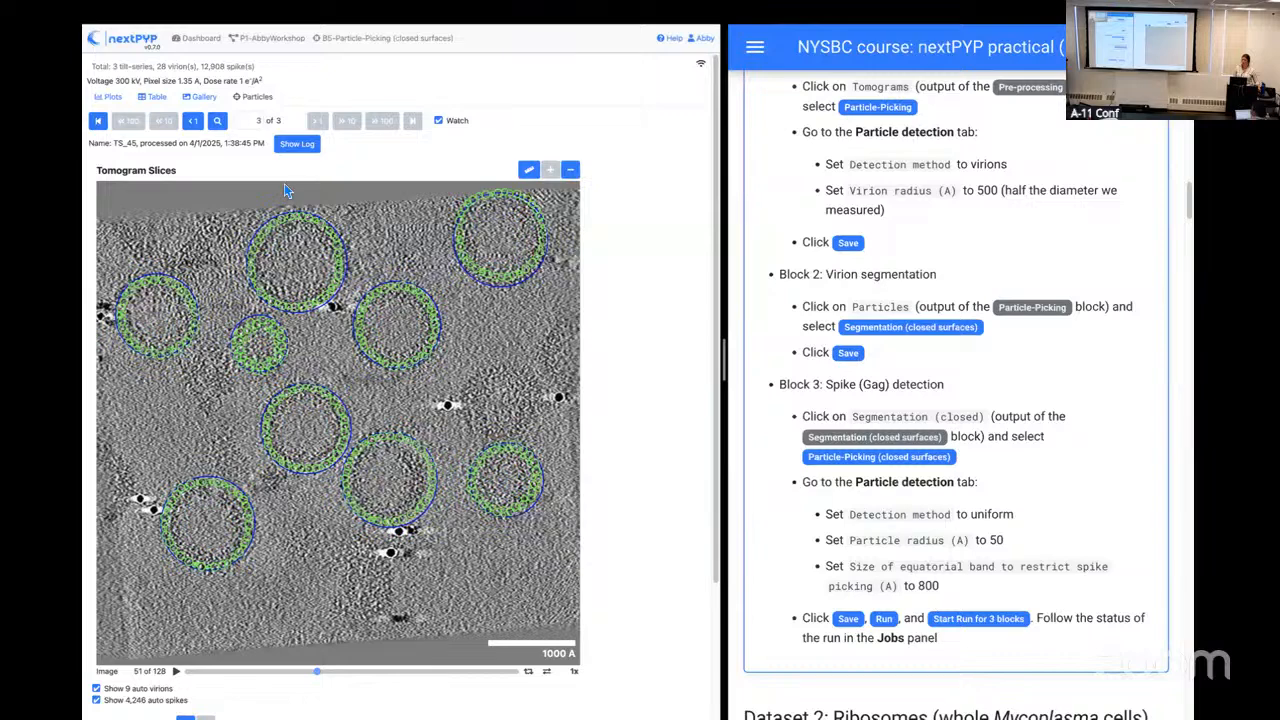
Step: Import the "2025 NYSBC course: Pre-procesing (EMPIAR-10499)" workflow into the project with its preset parameters
click(271, 39)
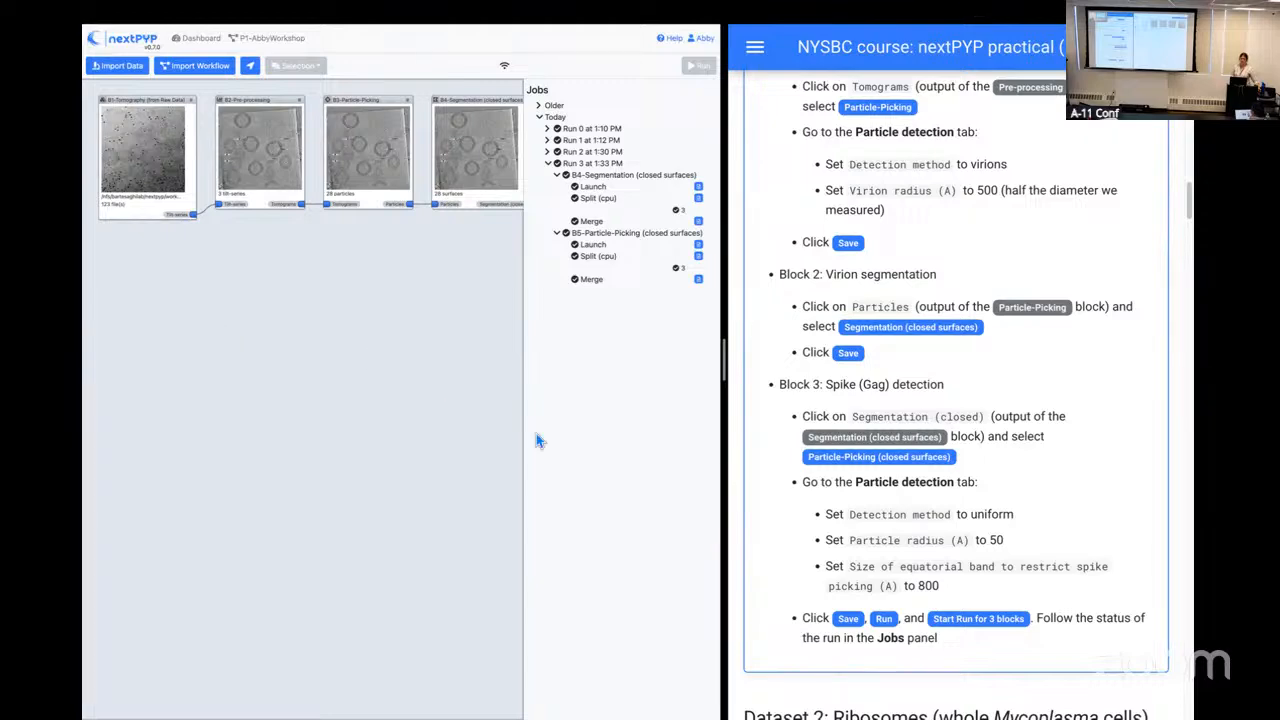
scroll(1019, 488, down, 3)
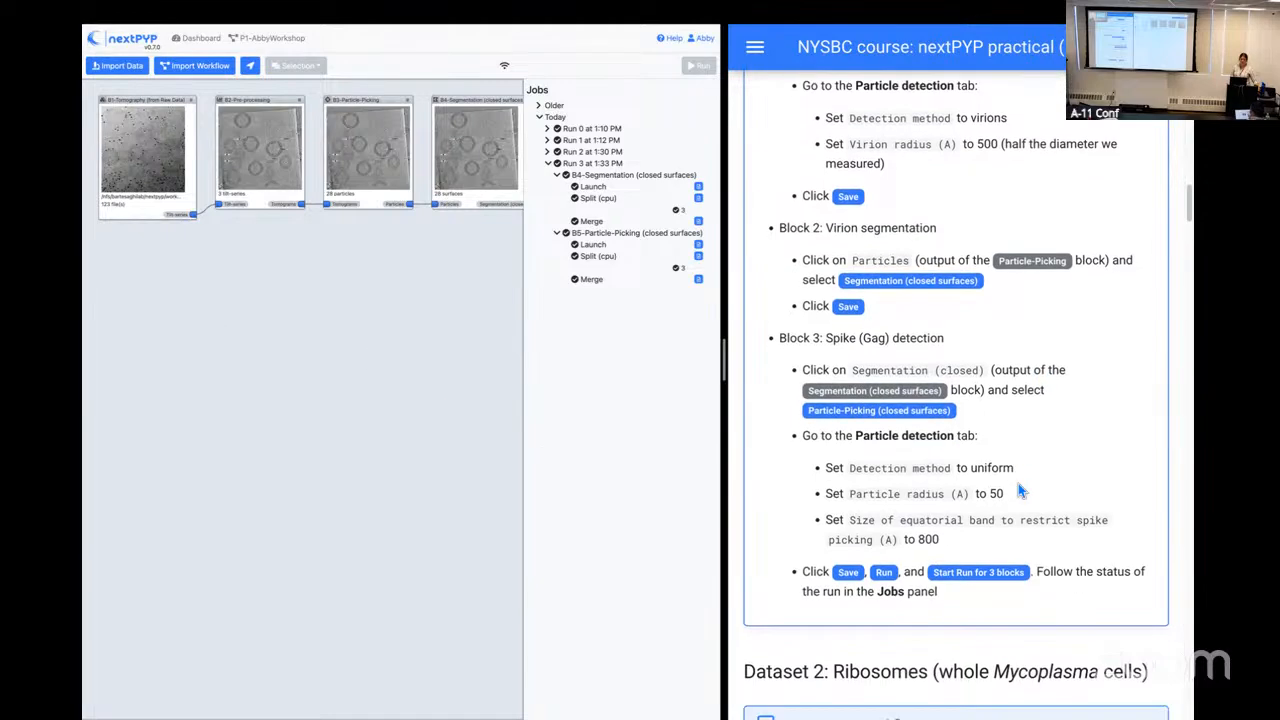
scroll(1019, 488, down, 2)
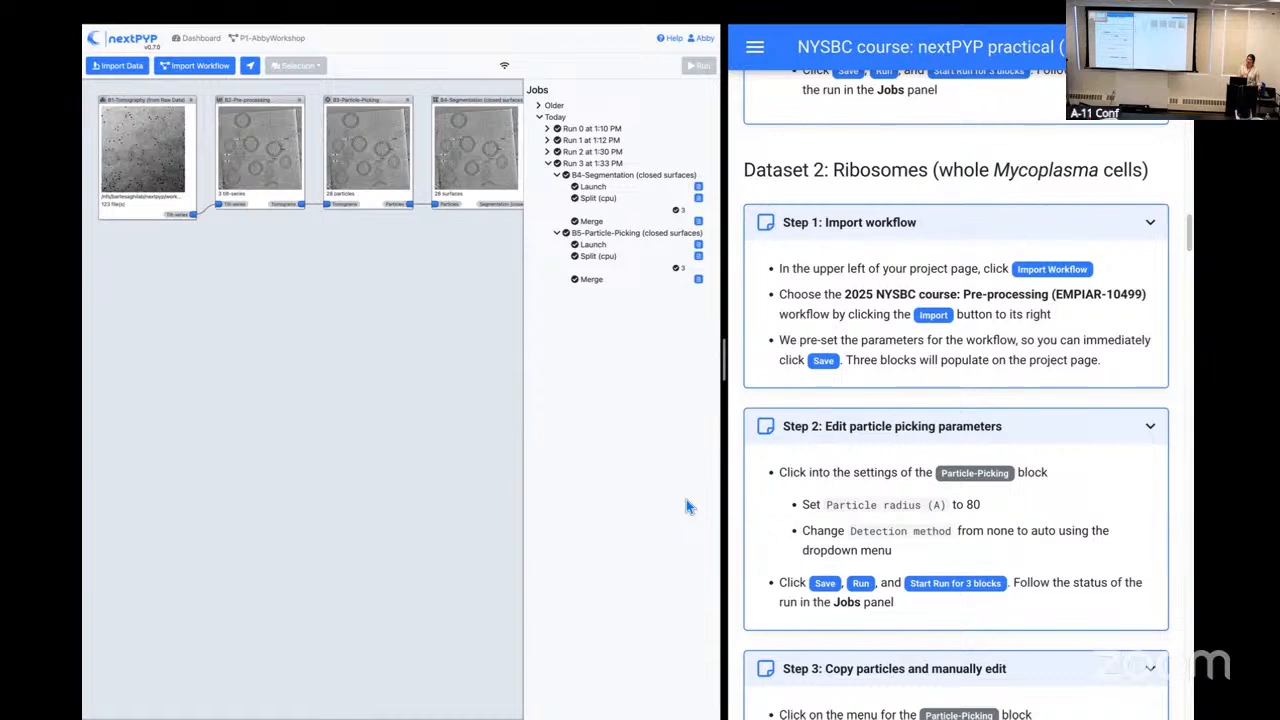
click(197, 79)
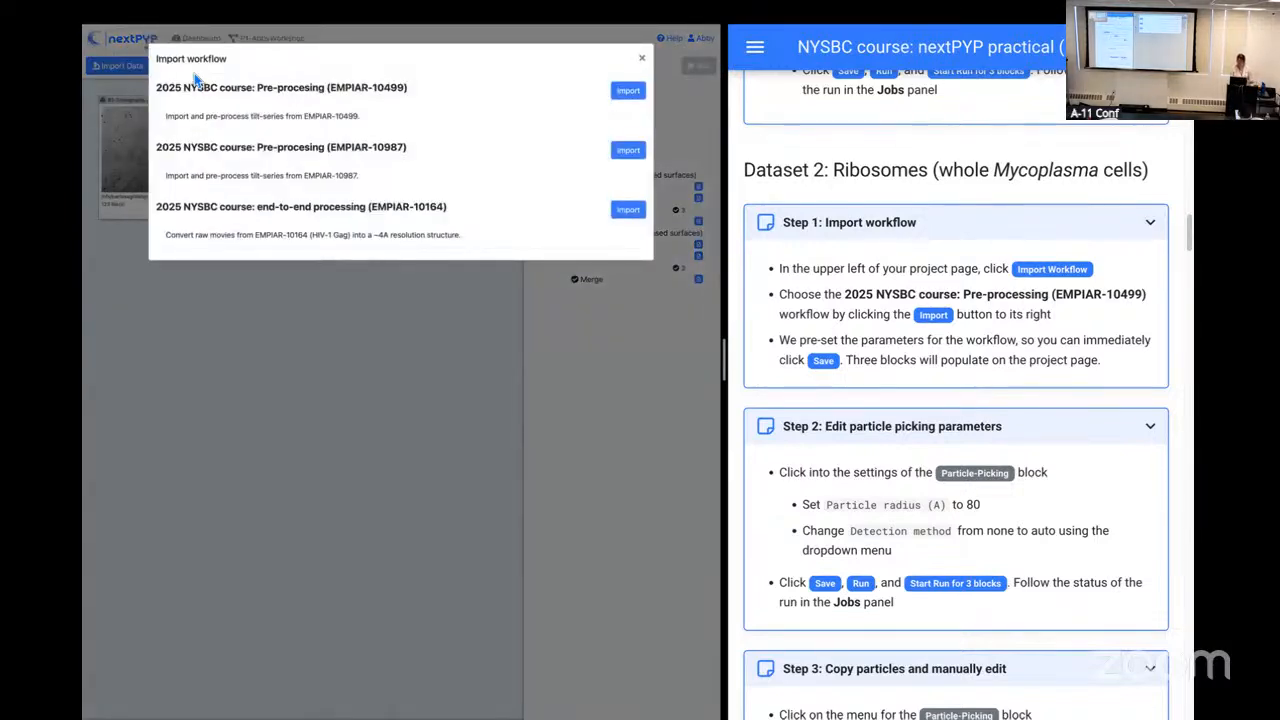
key(super+equal)
key(super+equal)
key(super+equal)
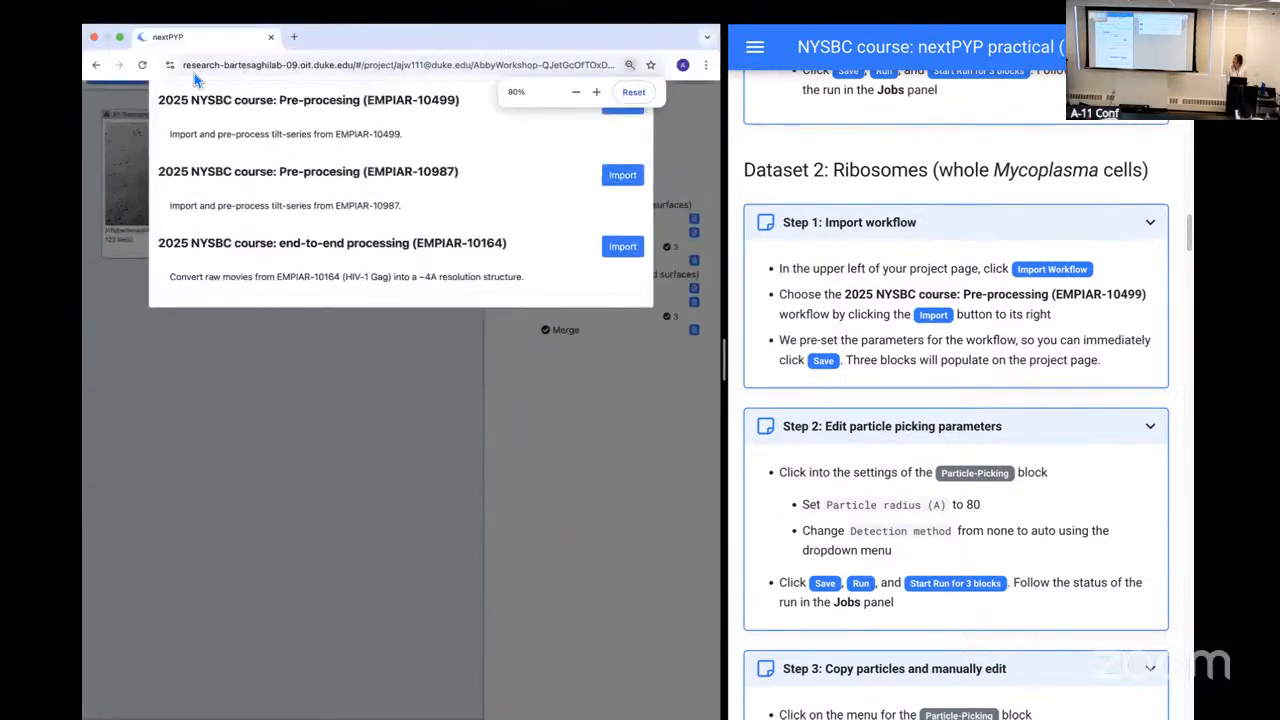
key(super+equal)
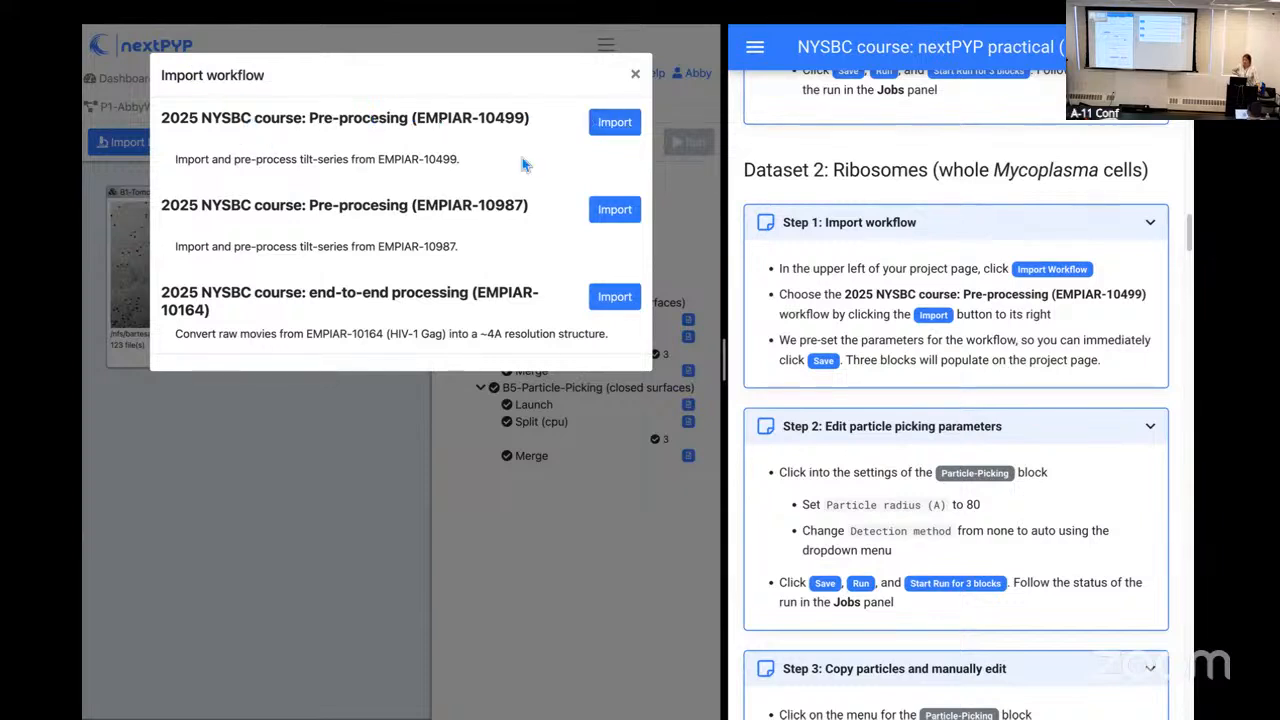
click(617, 132)
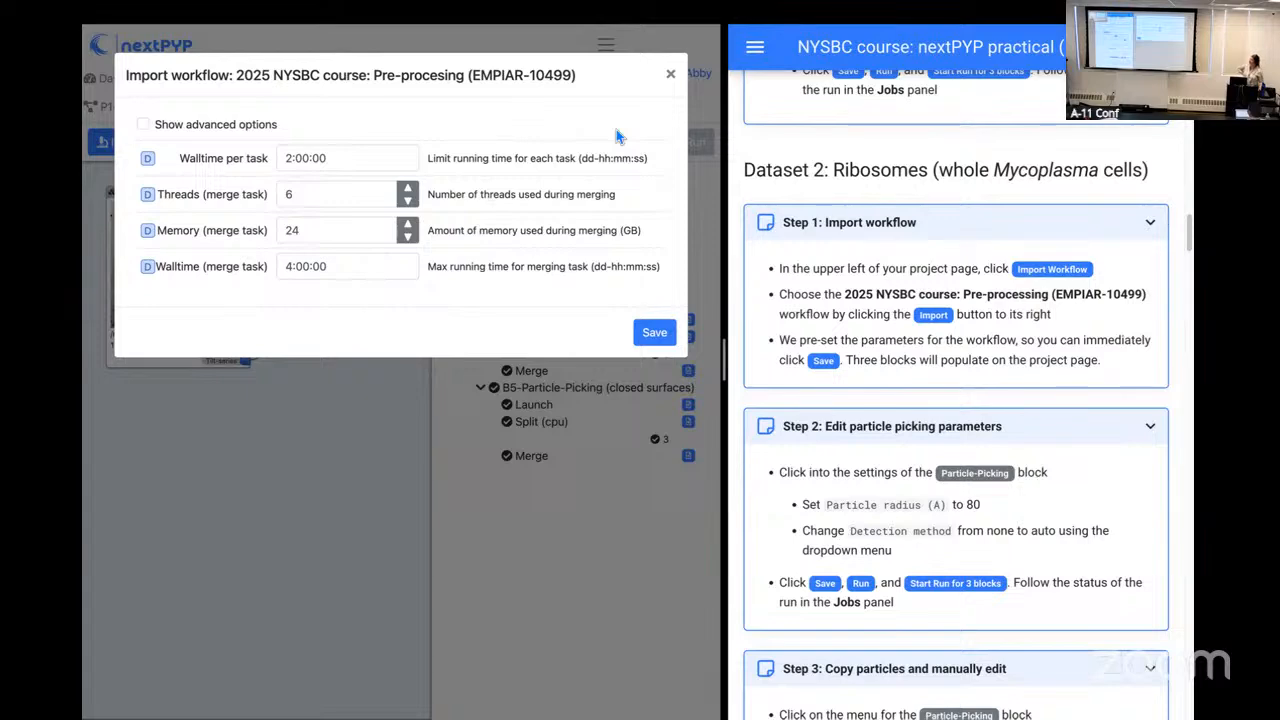
click(660, 341)
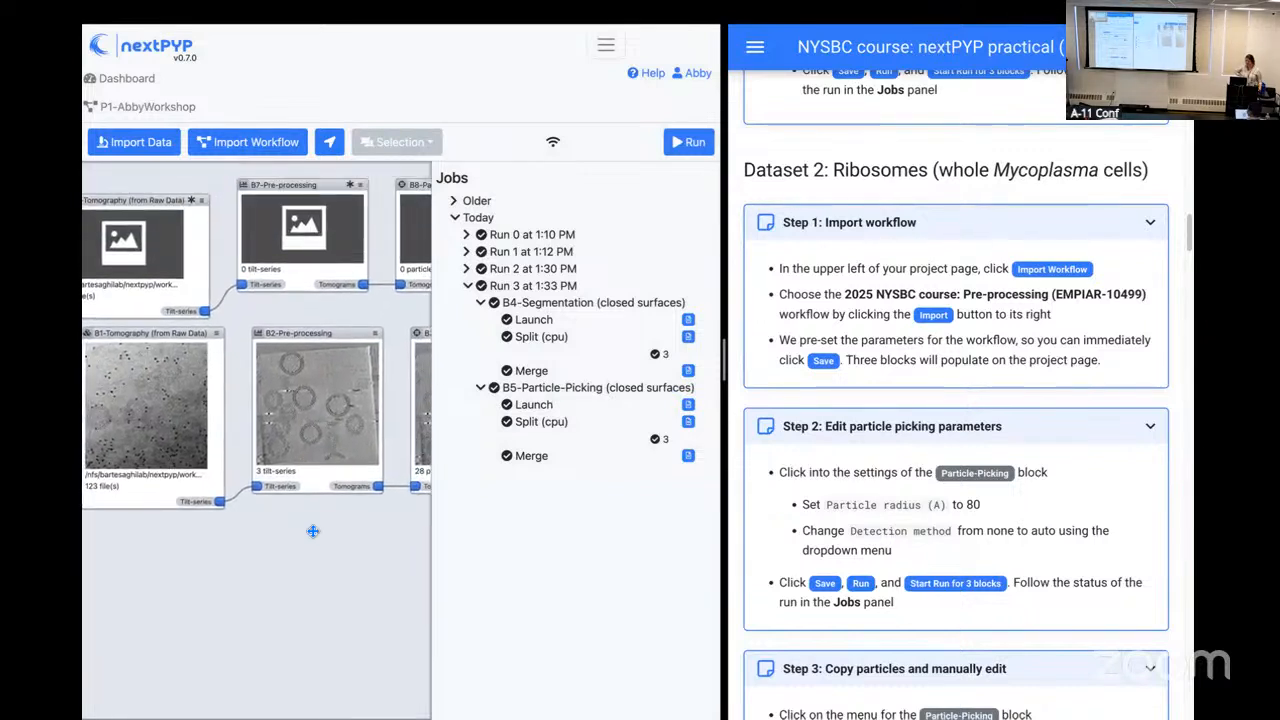
Step: Open the settings of the B8 Particle-Picking block for editing and set the particle radius to 80 A
drag(329, 541, 271, 534)
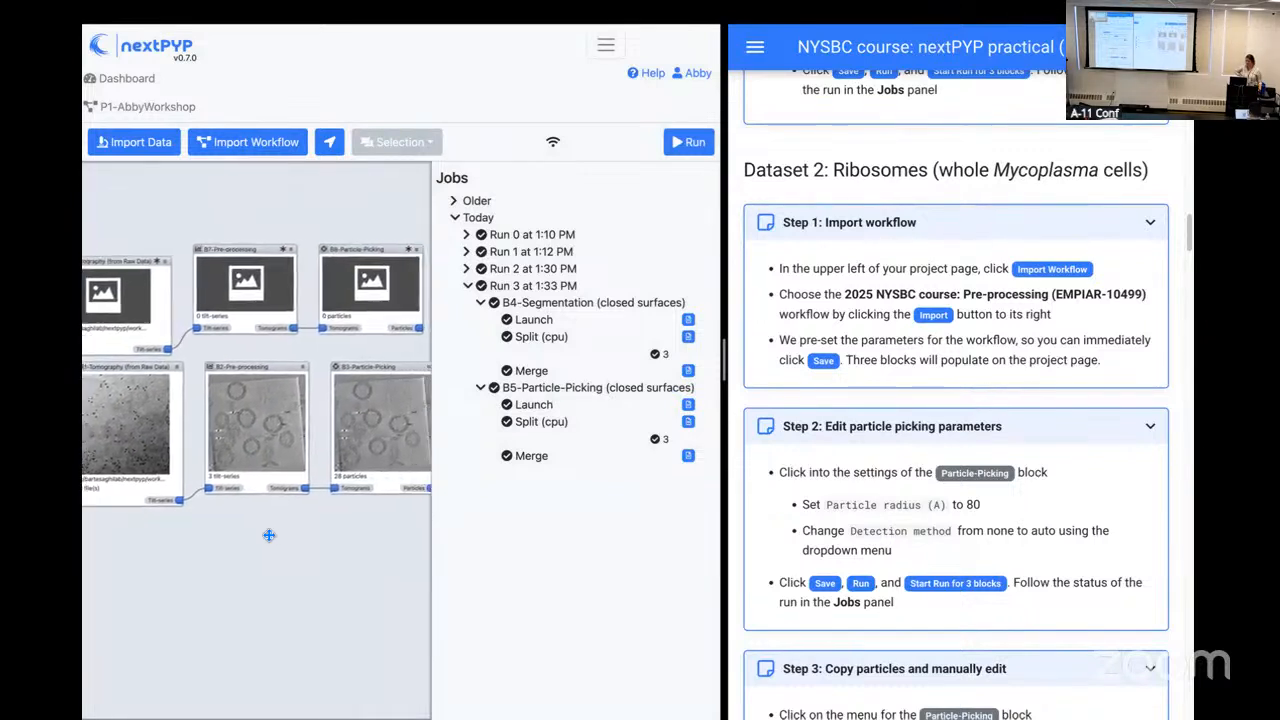
drag(152, 264, 157, 246)
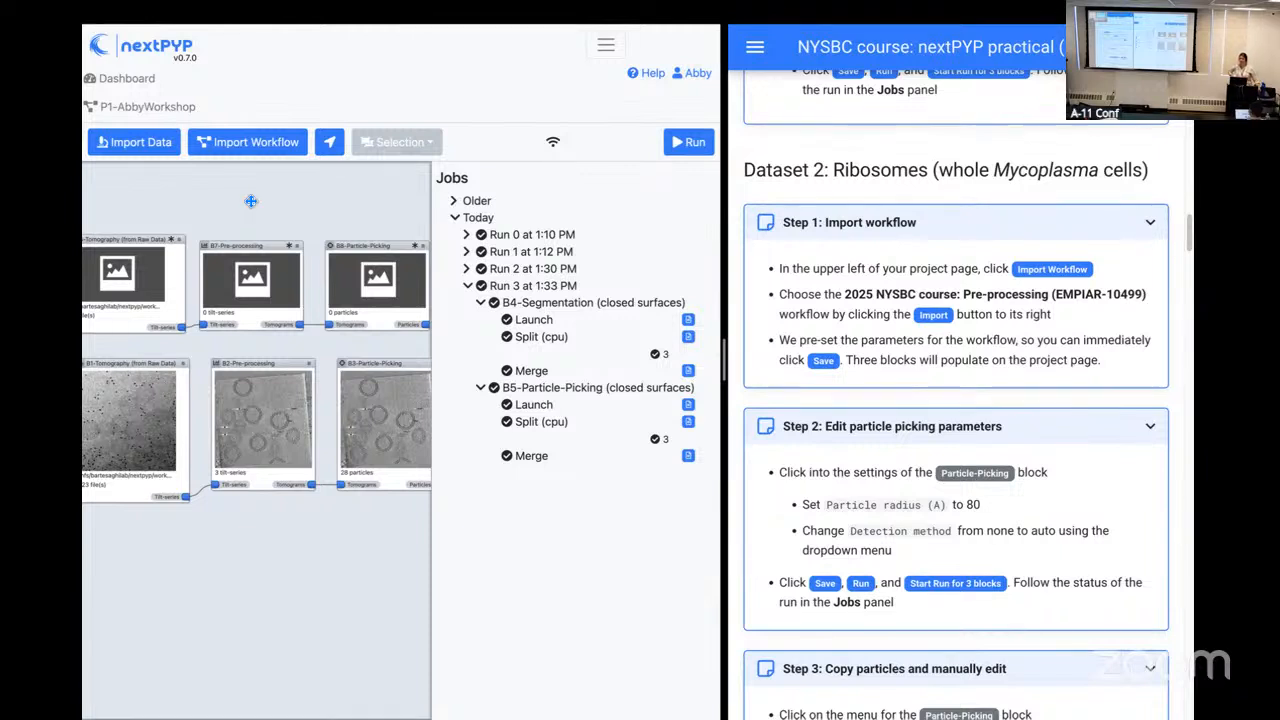
drag(380, 222, 367, 215)
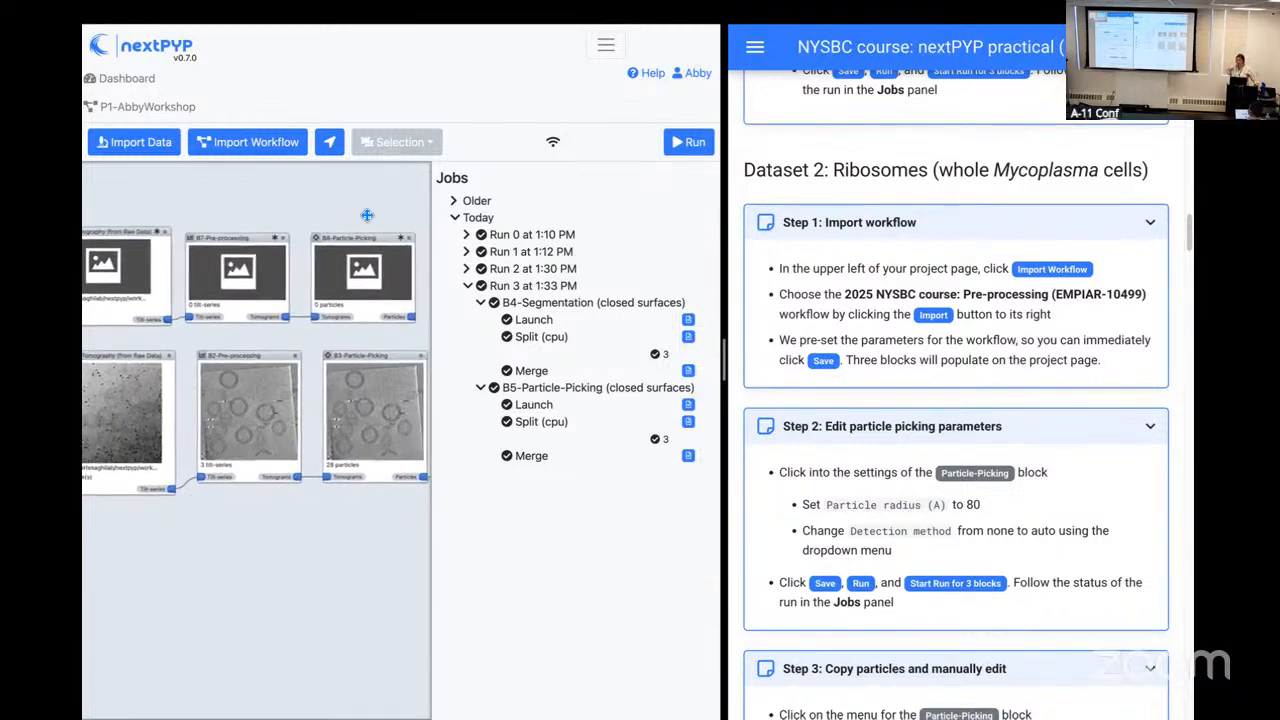
click(412, 245)
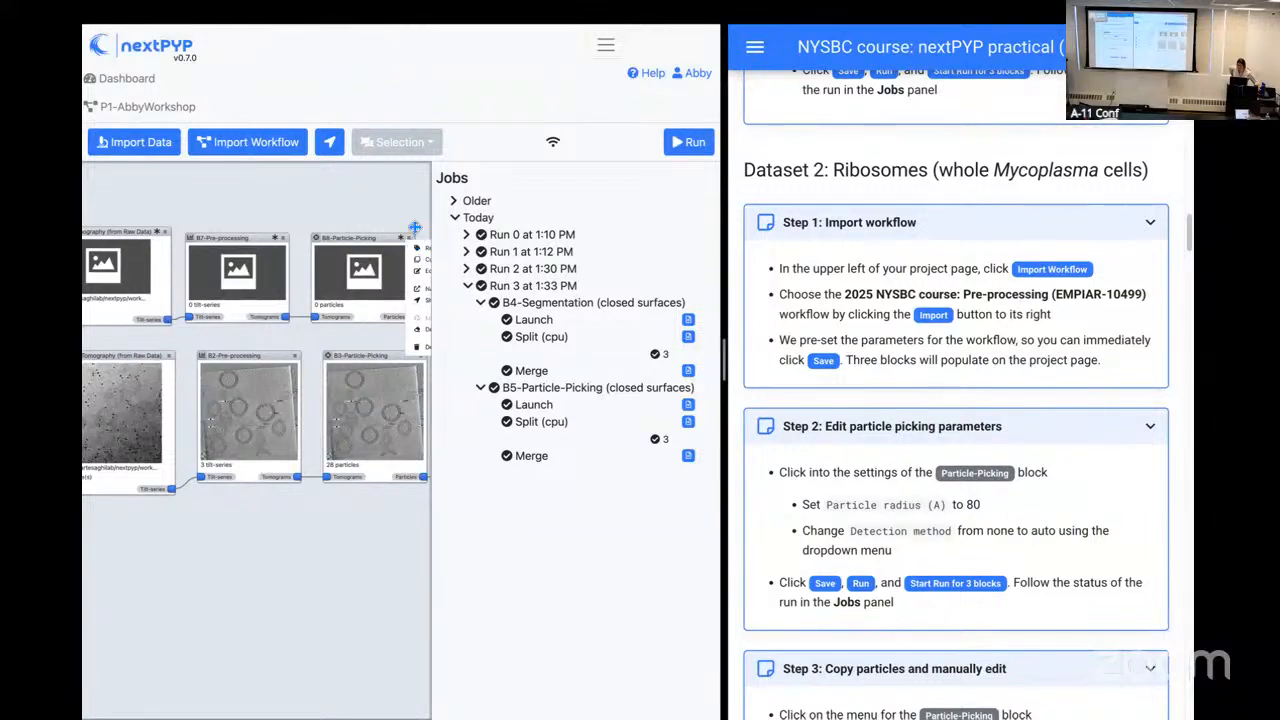
drag(421, 215, 330, 207)
click(318, 230)
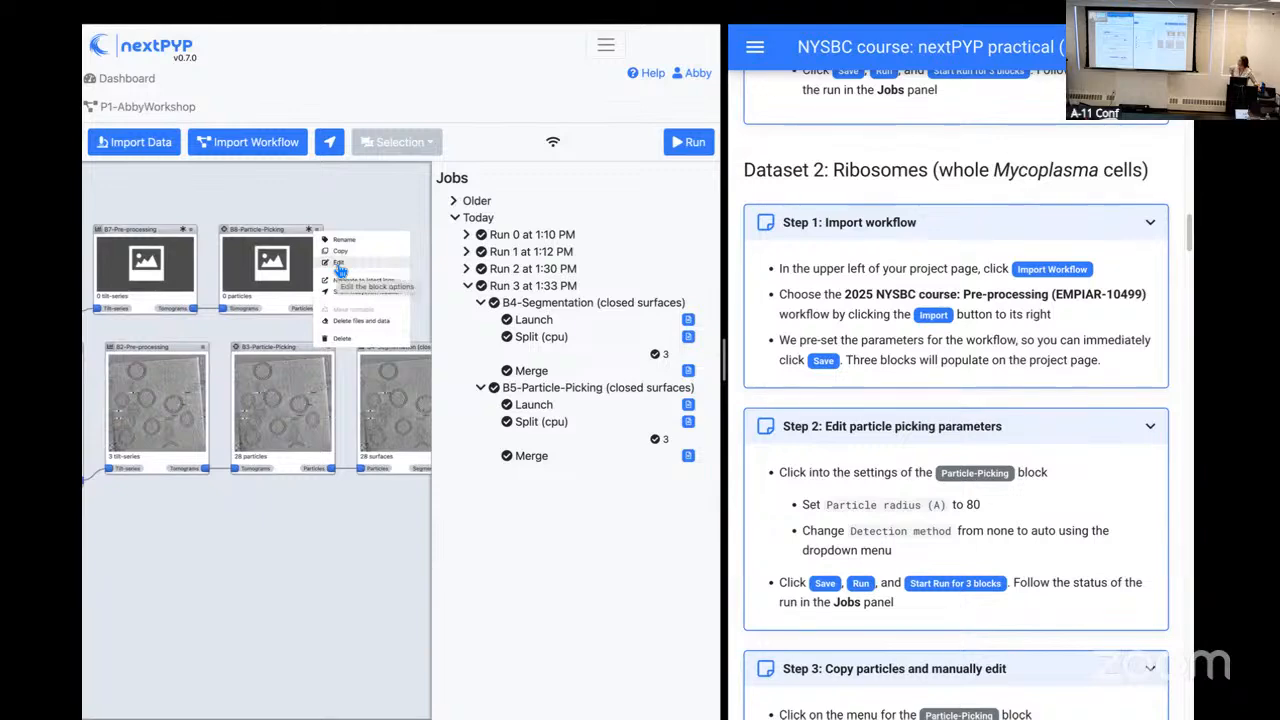
click(339, 265)
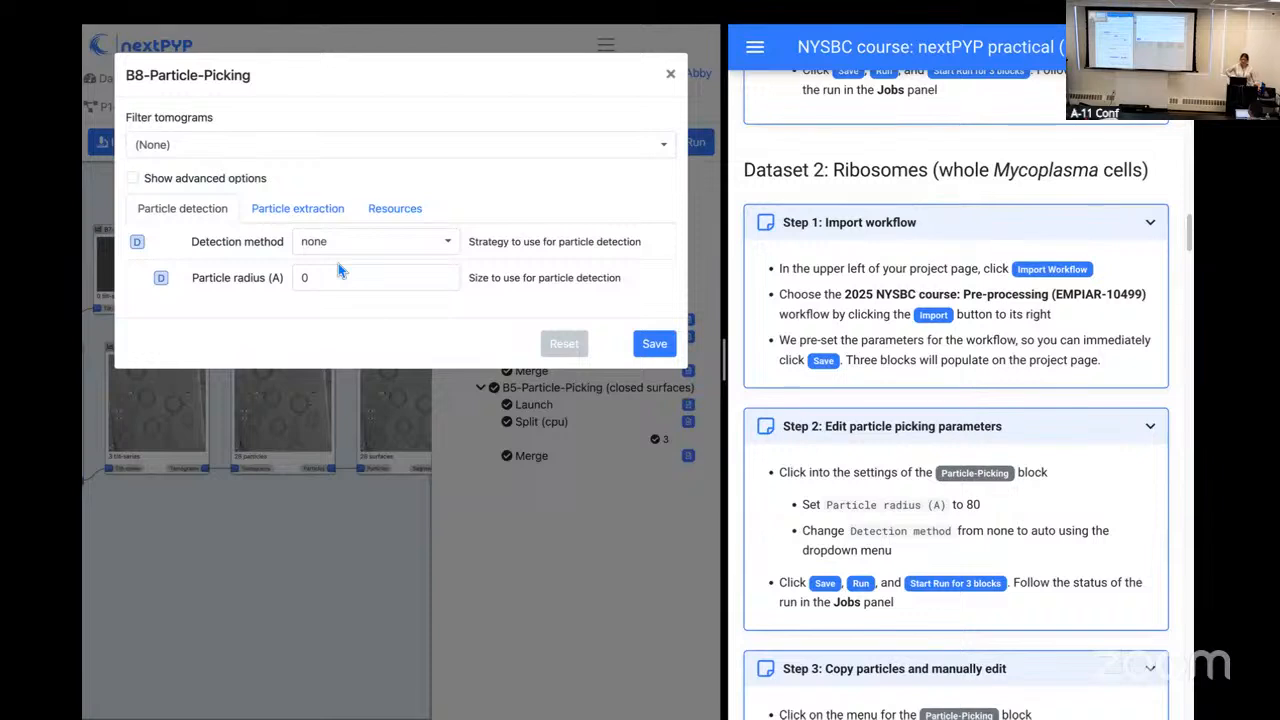
click(336, 279)
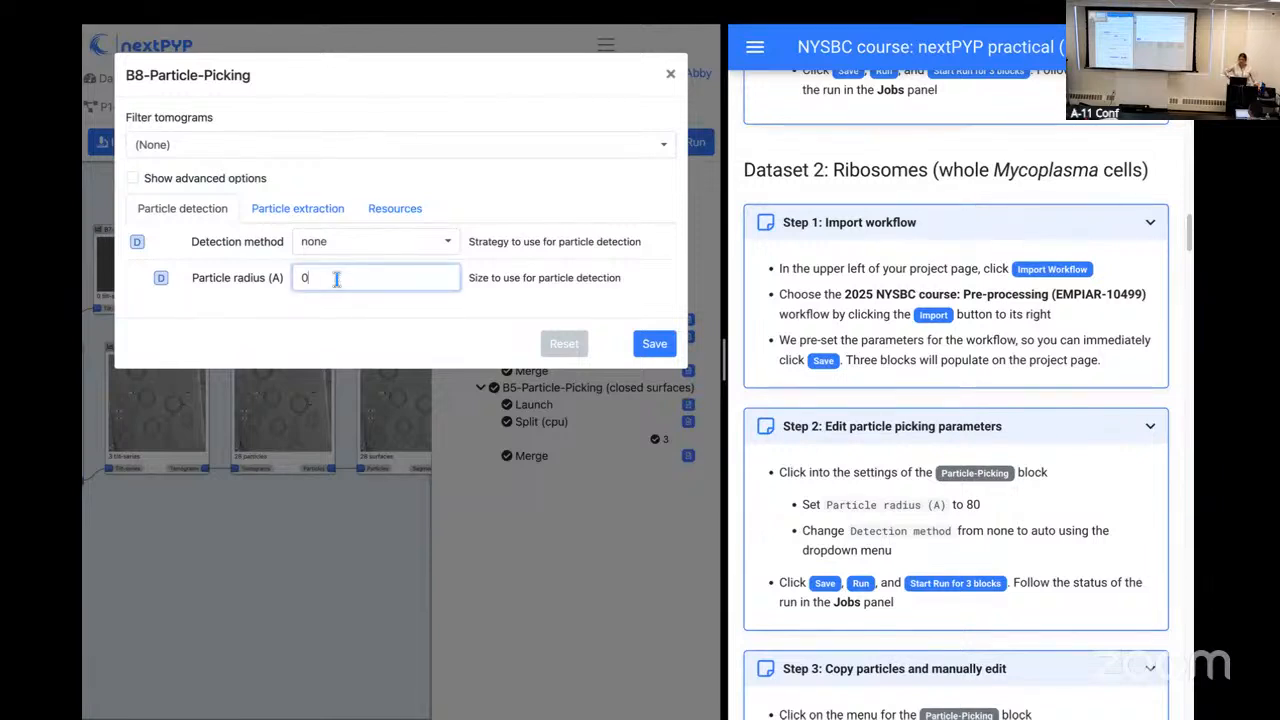
key(BackSpace)
text(80)
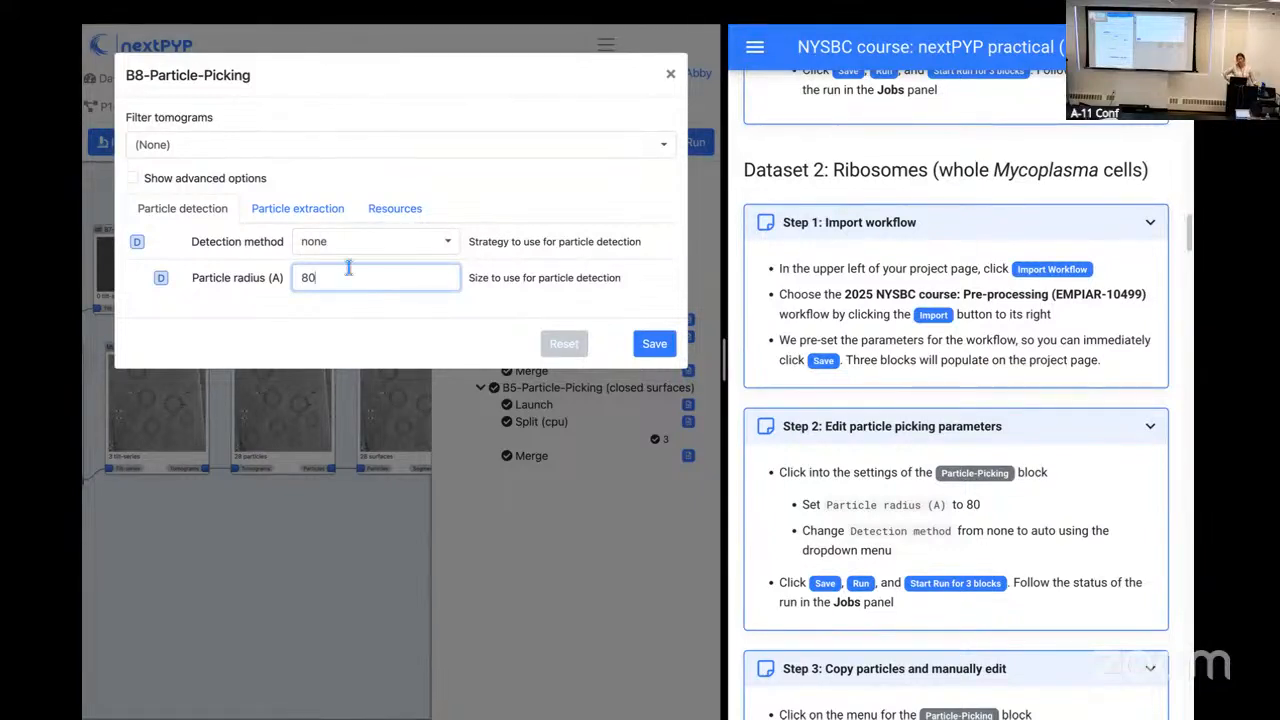
Step: Set B8's detection method to size-based and look through the particle detection parameters it offers
click(415, 248)
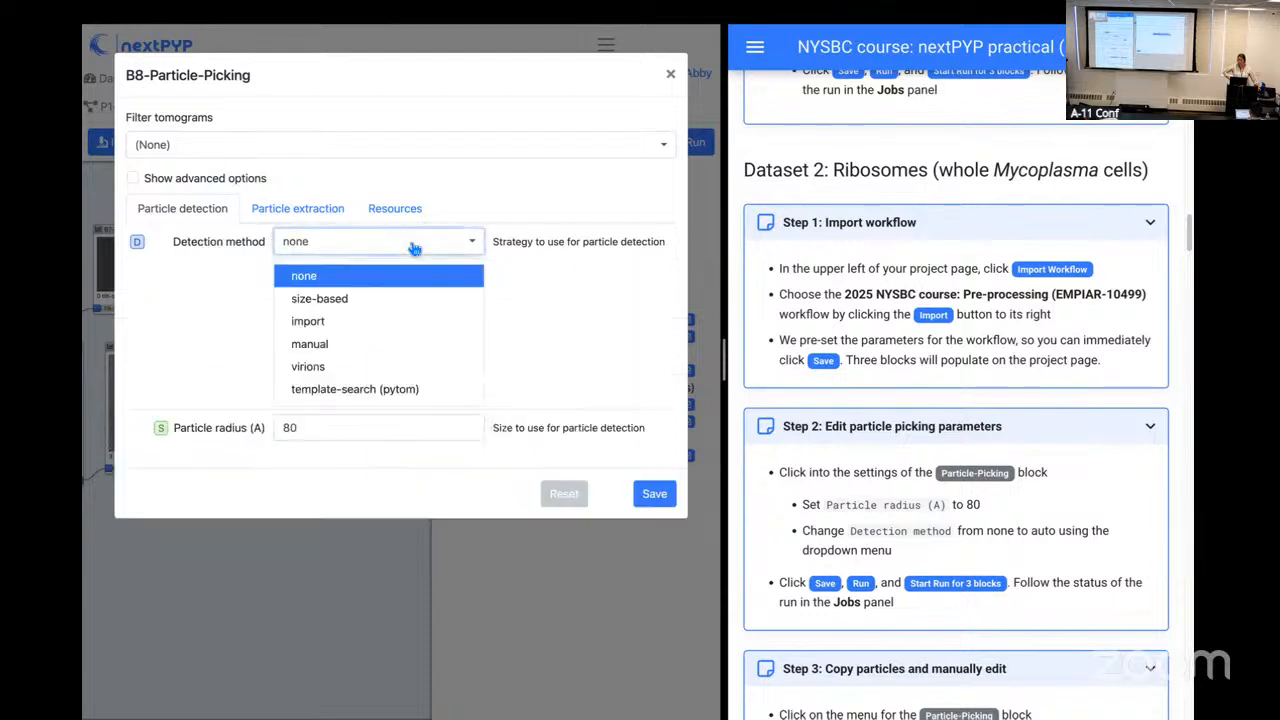
click(415, 300)
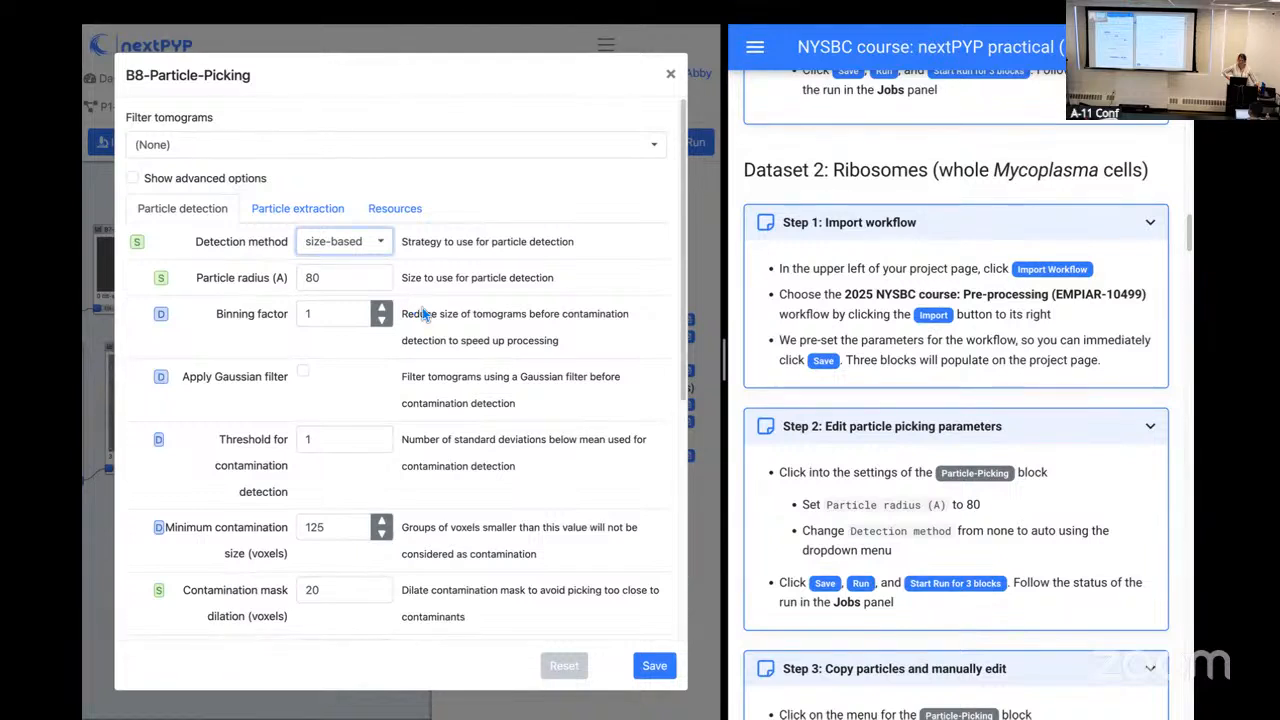
scroll(421, 314, down, 1)
scroll(420, 307, down, 5)
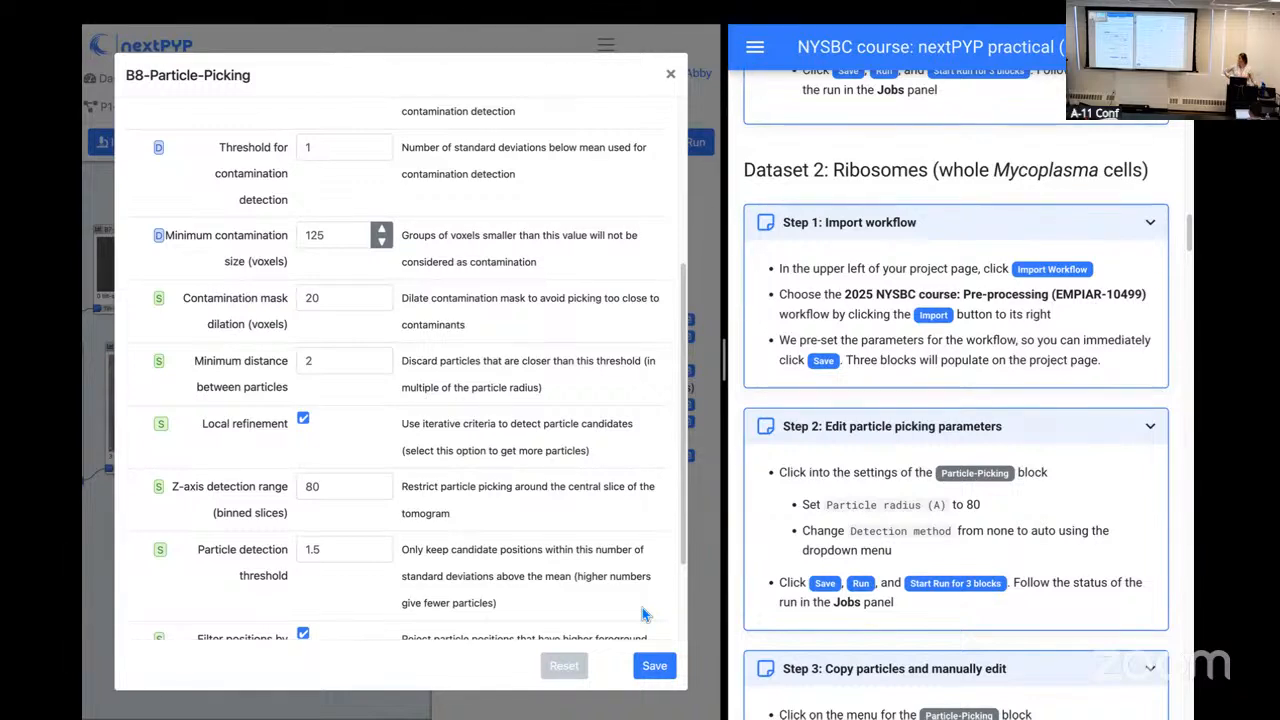
Step: Save the B8 particle-picking settings and start a run for the three new blocks B6, B7 and B8
click(655, 666)
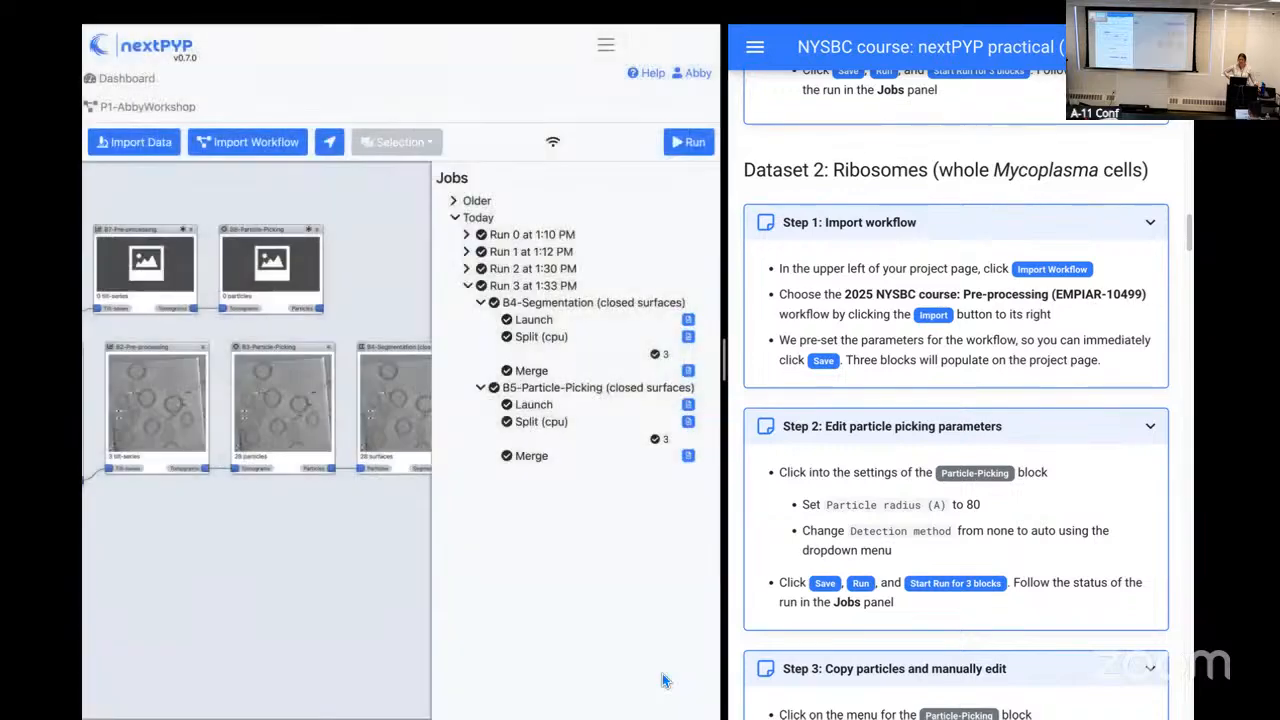
click(695, 151)
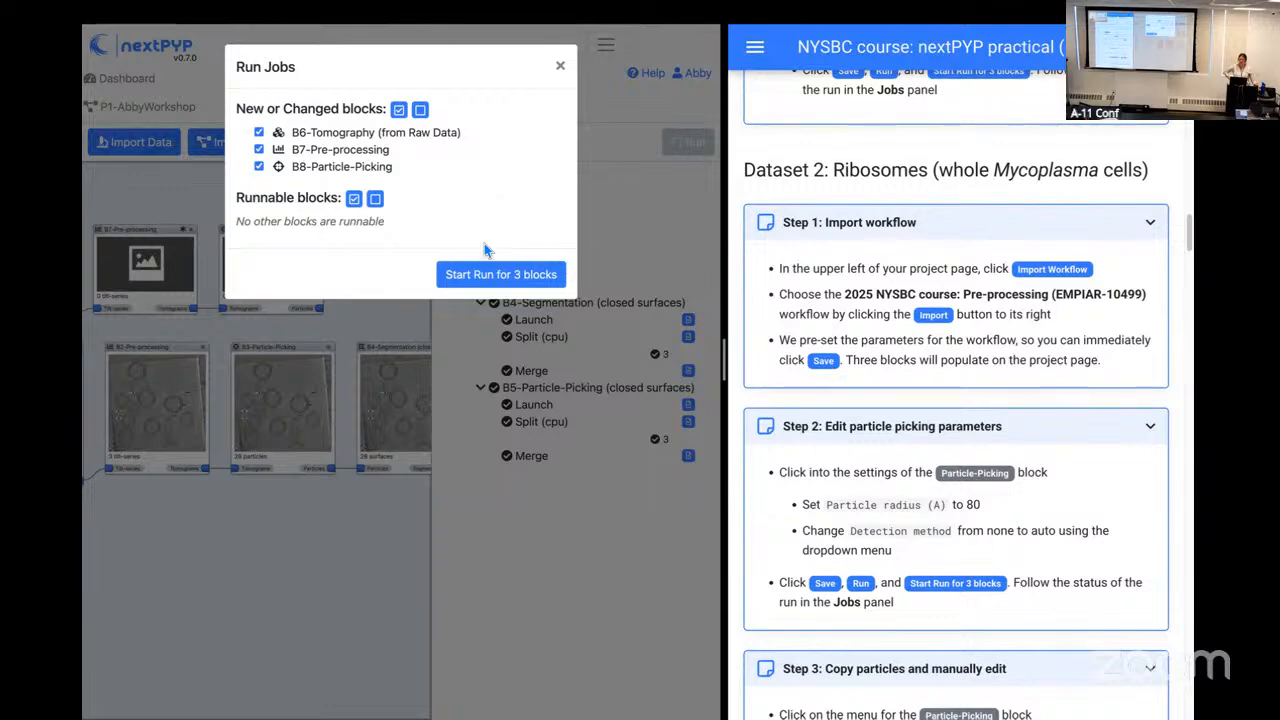
click(490, 274)
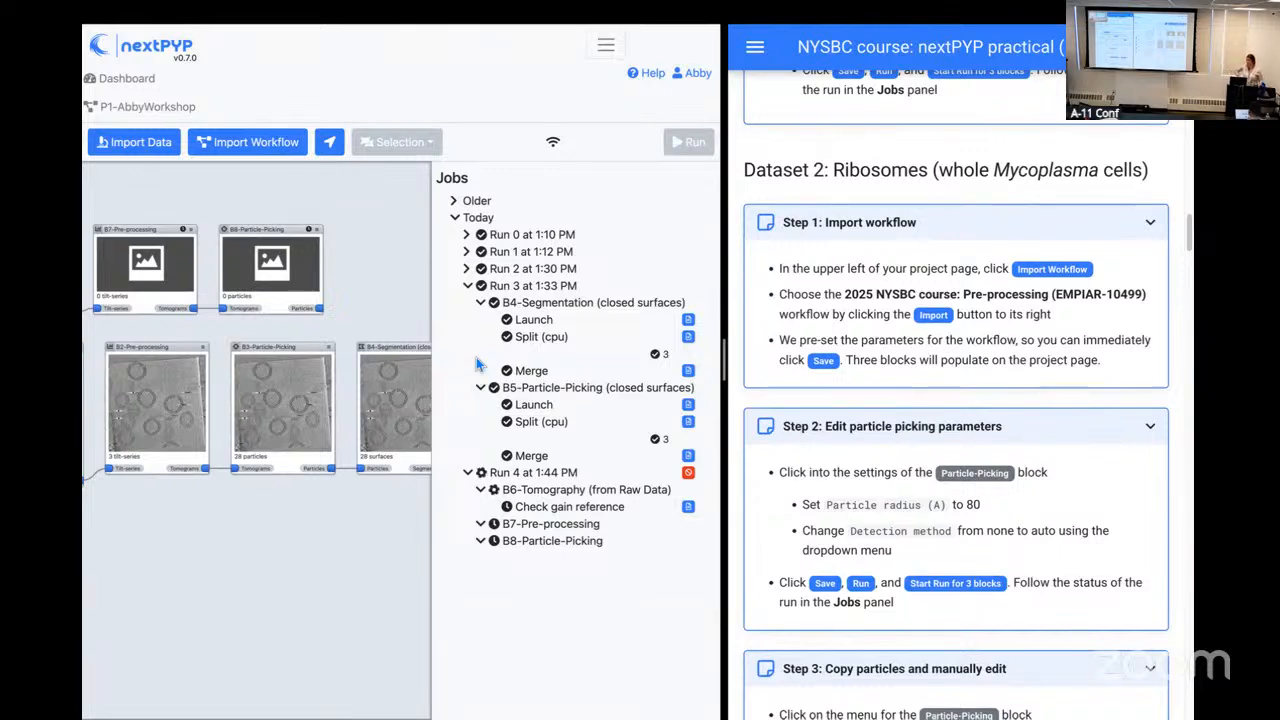
Step: Reopen the B8 Particle-Picking options read-only, examine all size-based particle detection parameters, and close them
drag(337, 207, 371, 215)
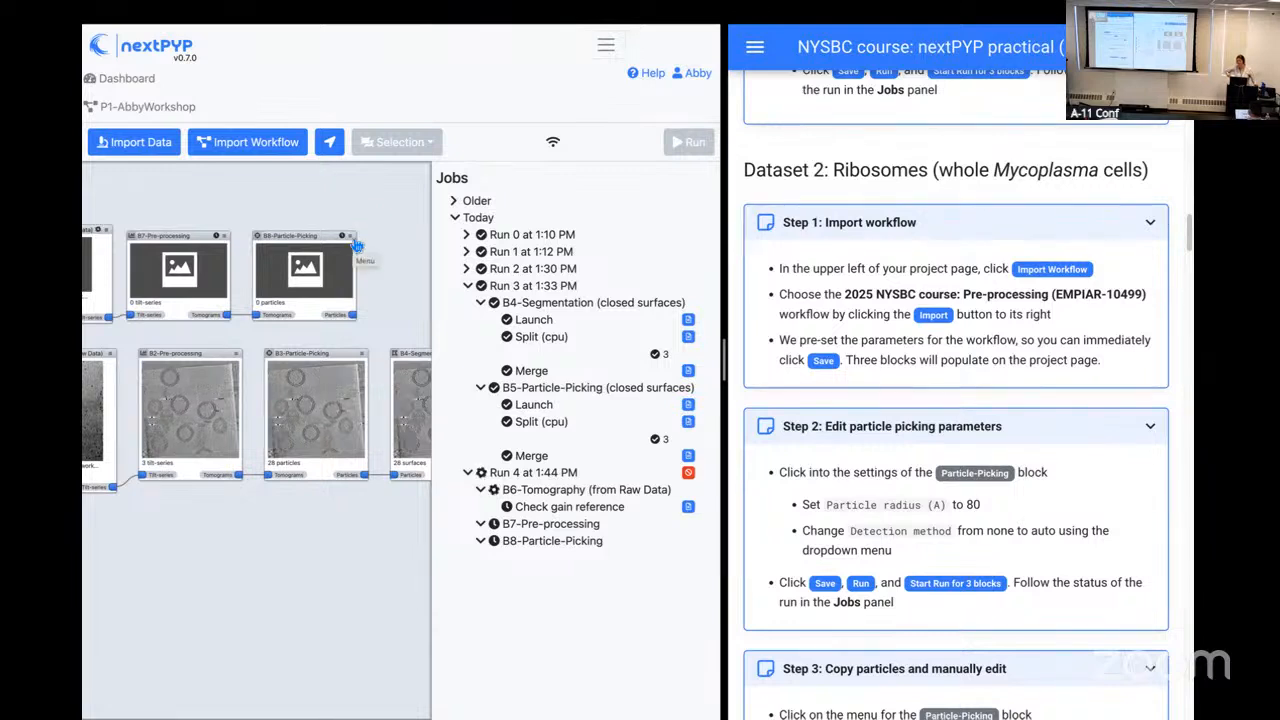
click(354, 241)
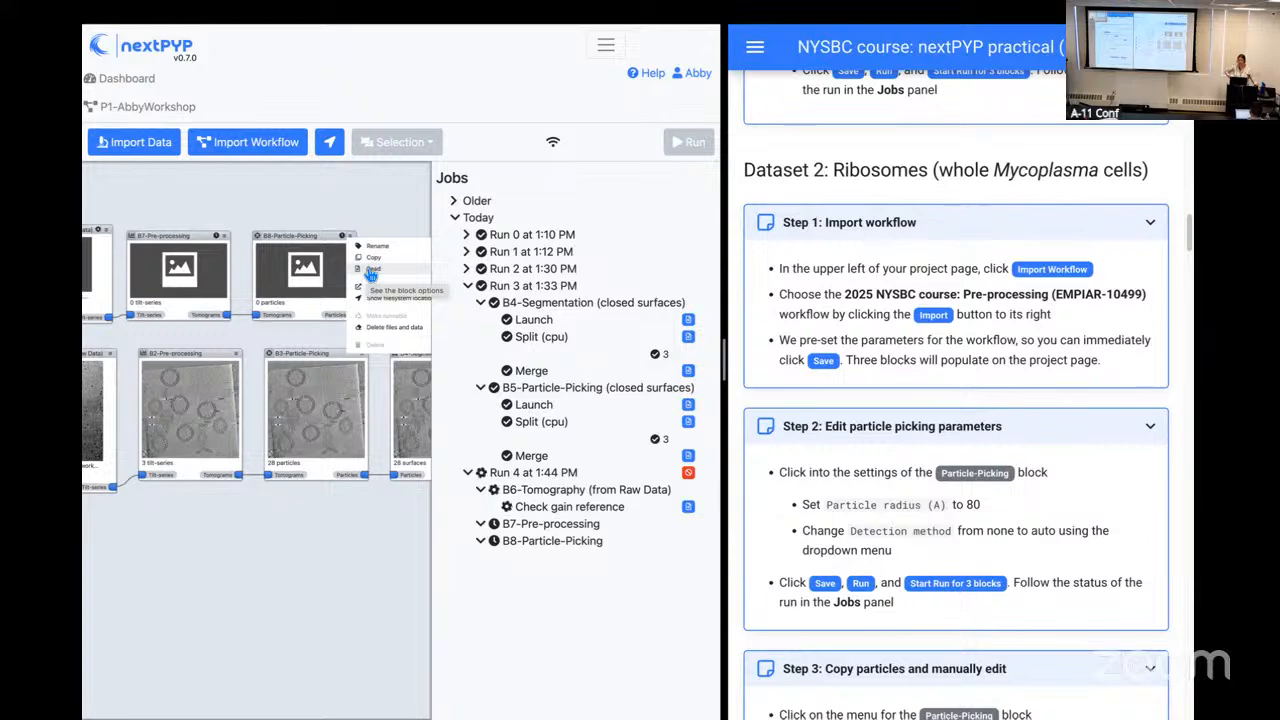
click(368, 268)
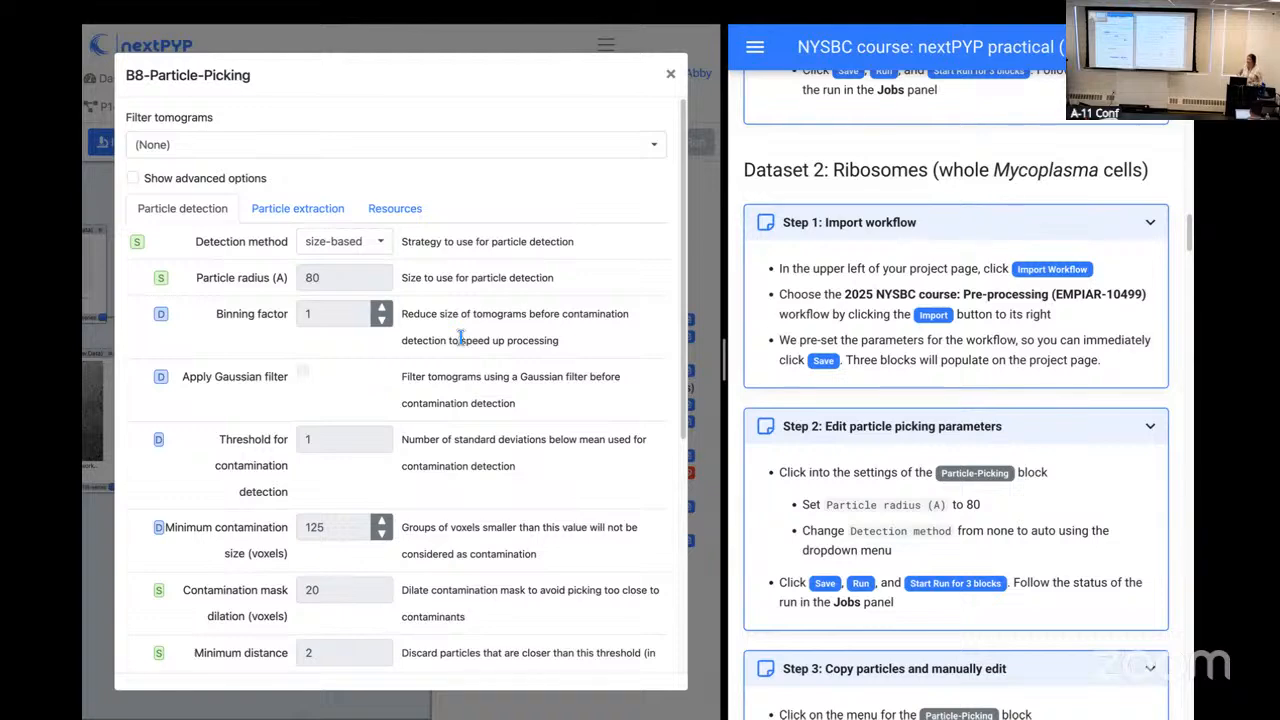
scroll(462, 370, down, 1)
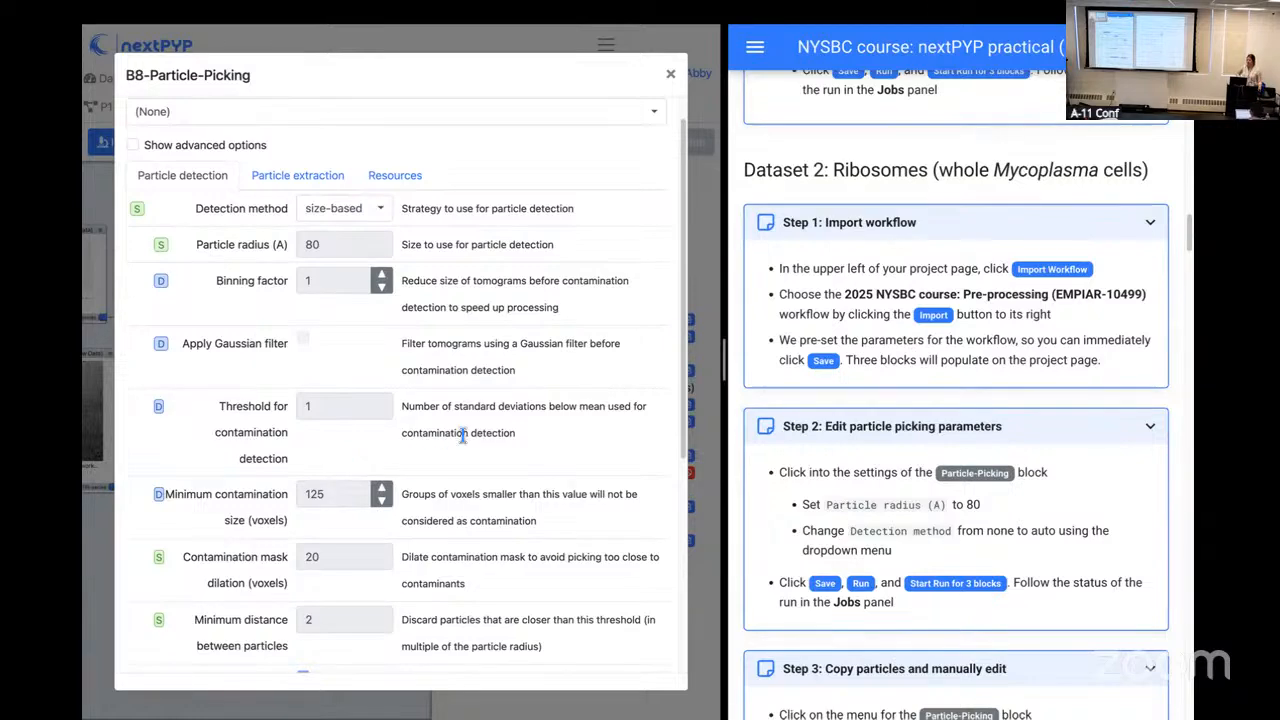
scroll(538, 451, down, 1)
scroll(538, 453, down, 3)
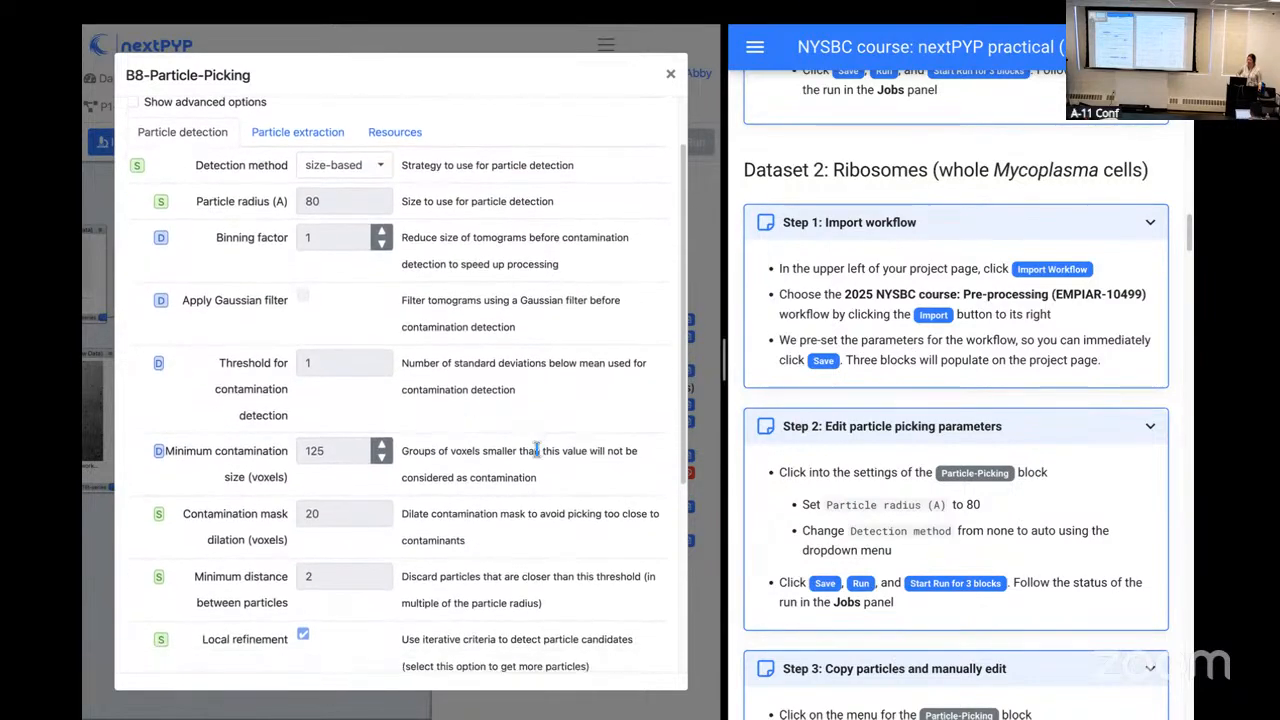
scroll(536, 451, down, 4)
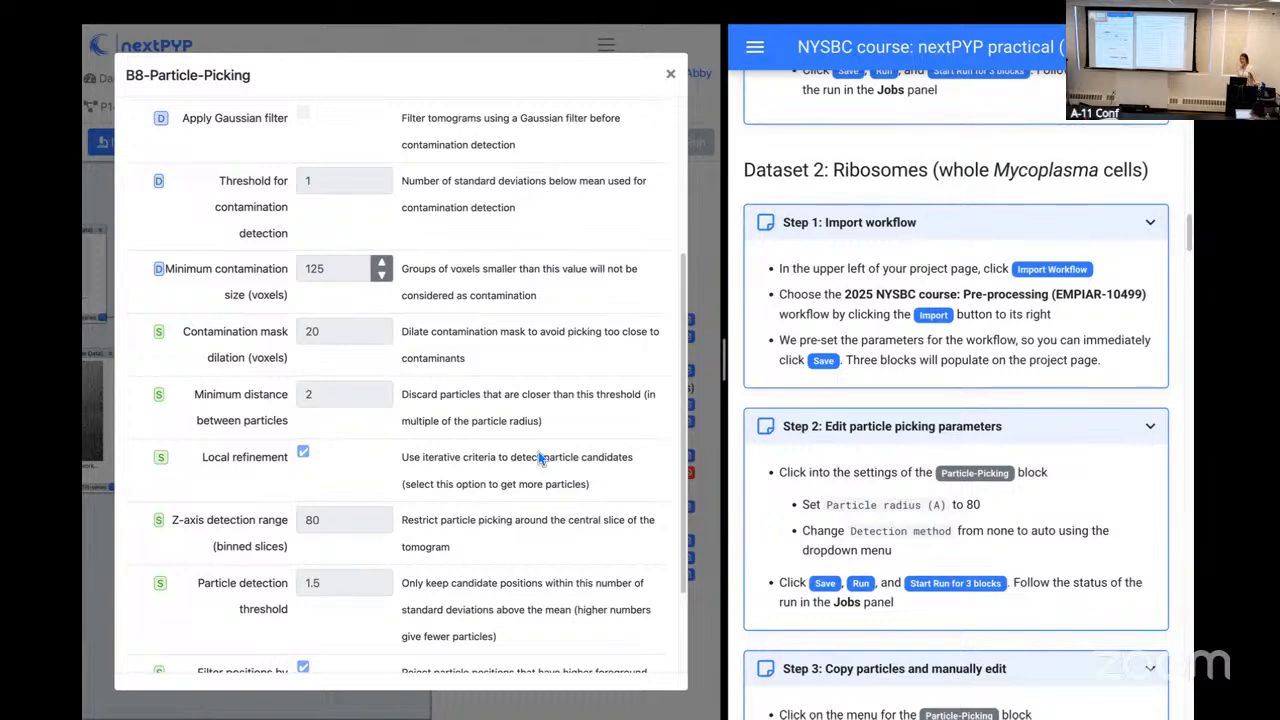
scroll(538, 453, down, 1)
scroll(538, 453, down, 3)
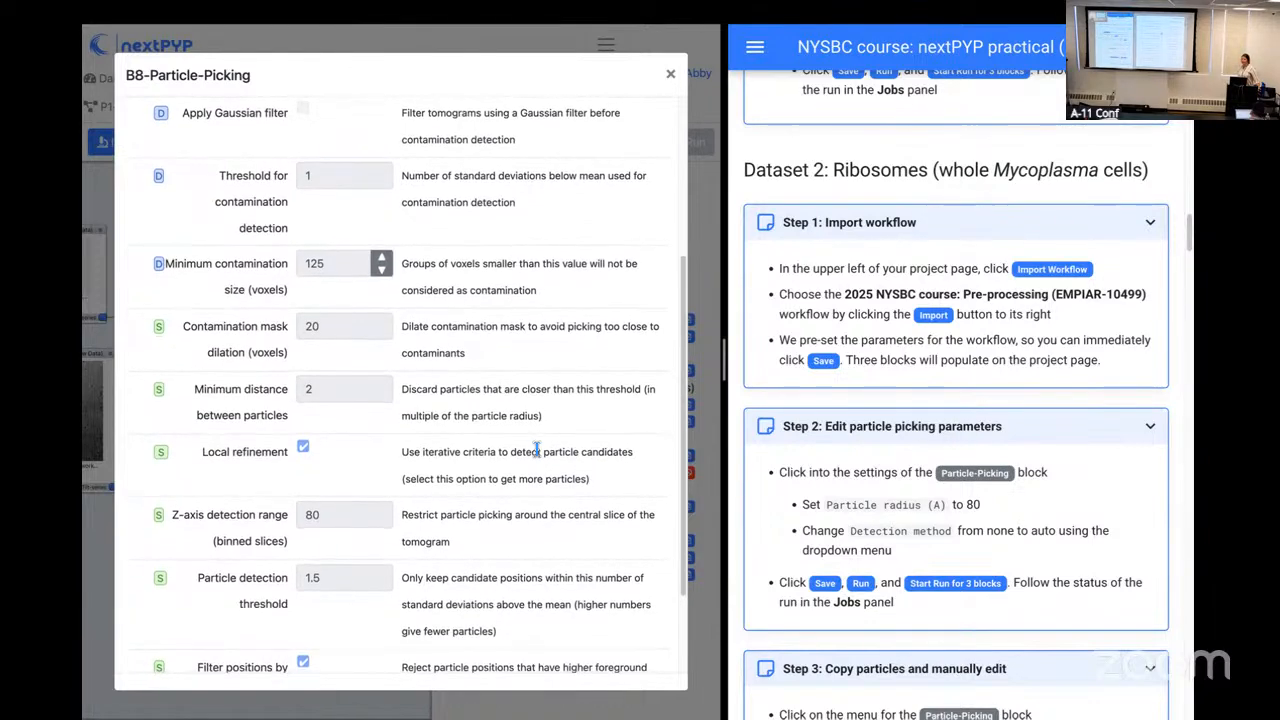
scroll(538, 458, down, 3)
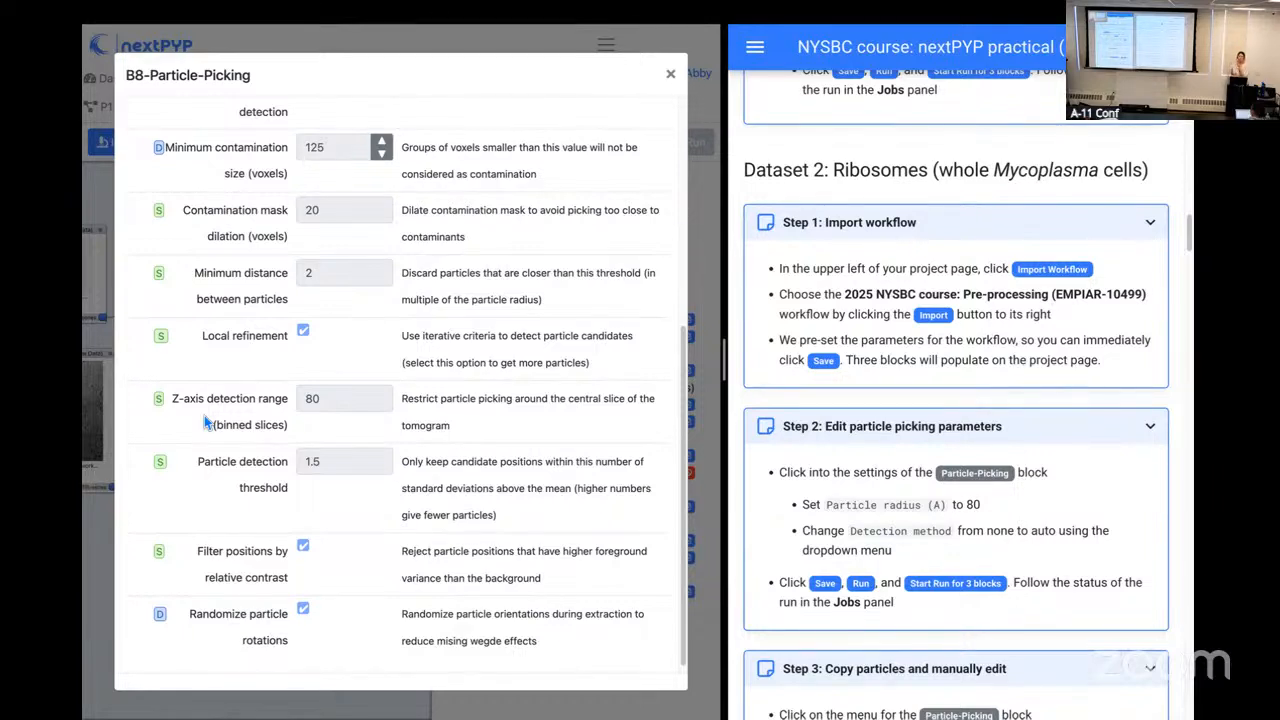
click(670, 74)
Step: Open the B2 Pre-processing results and shrink the tomogram slices to view the whole slice beside the side view
drag(221, 537, 298, 575)
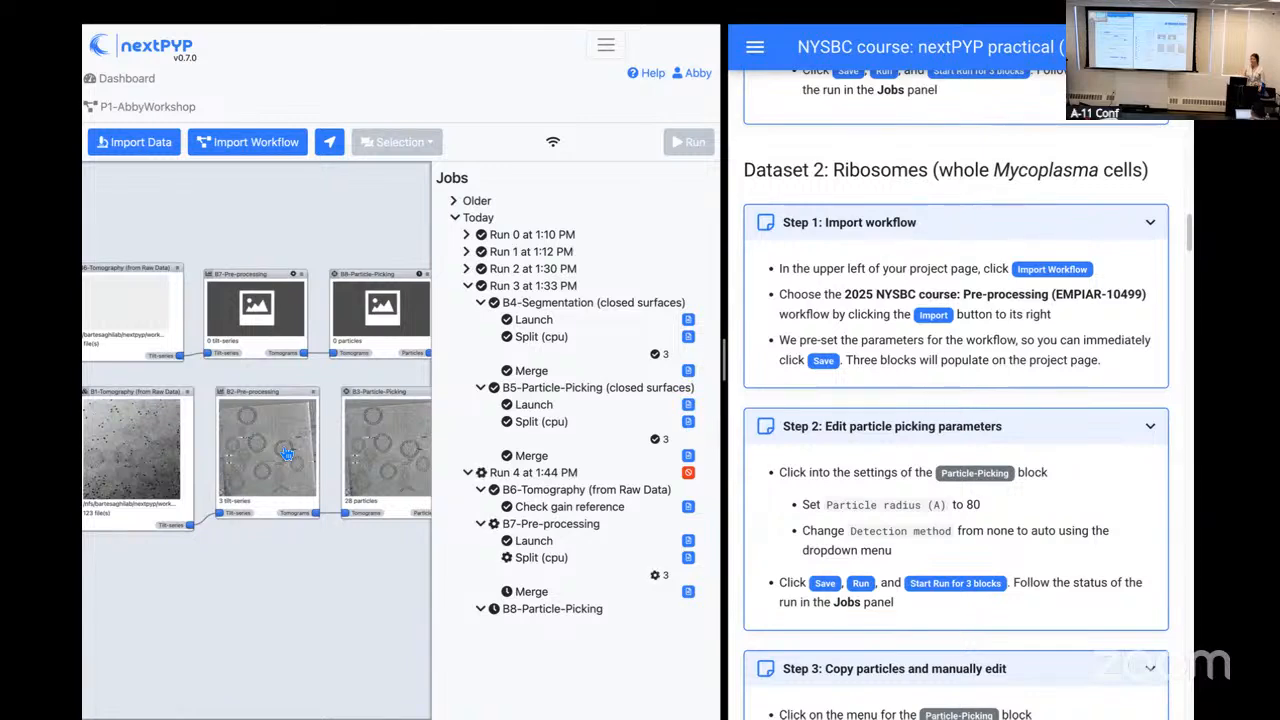
click(286, 452)
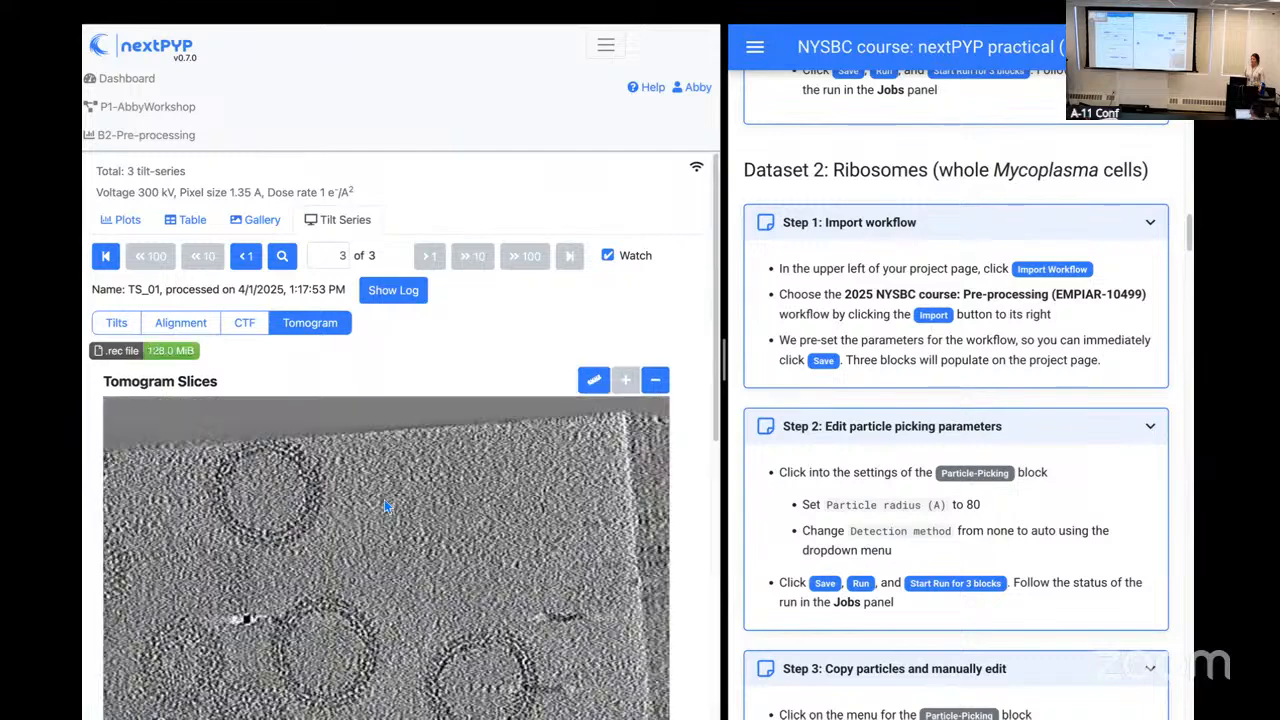
click(655, 376)
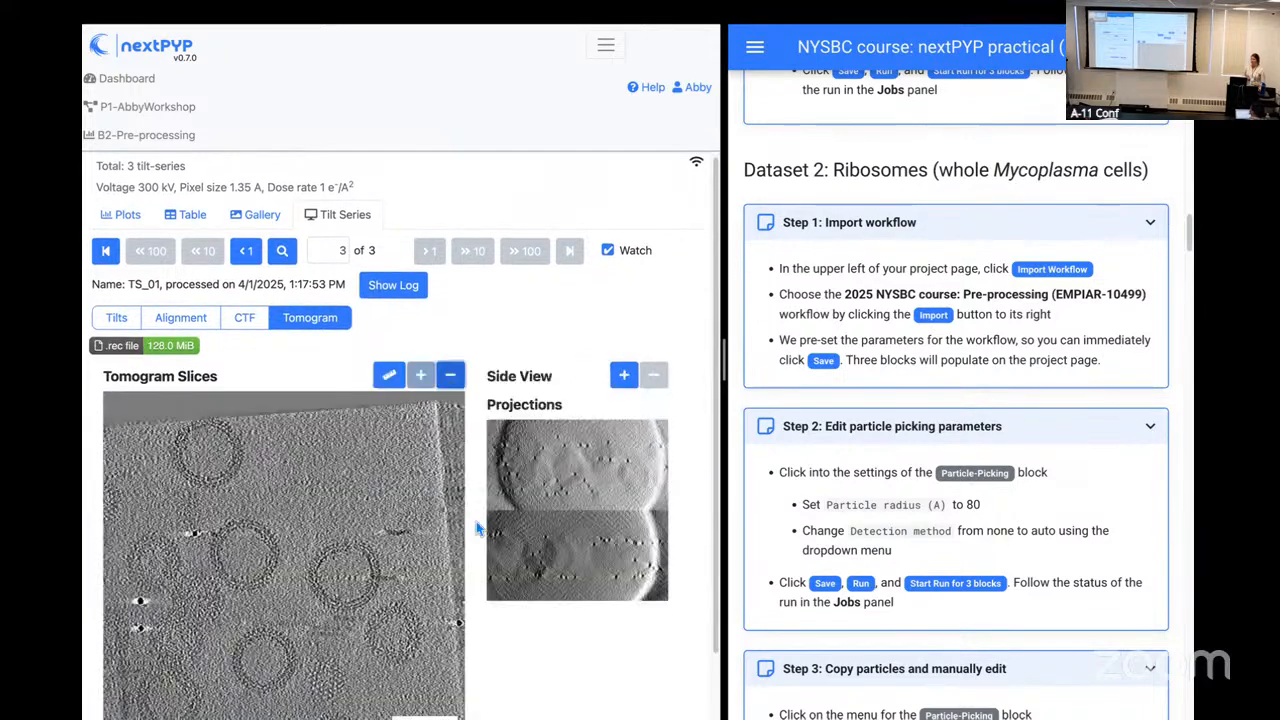
scroll(550, 467, down, 1)
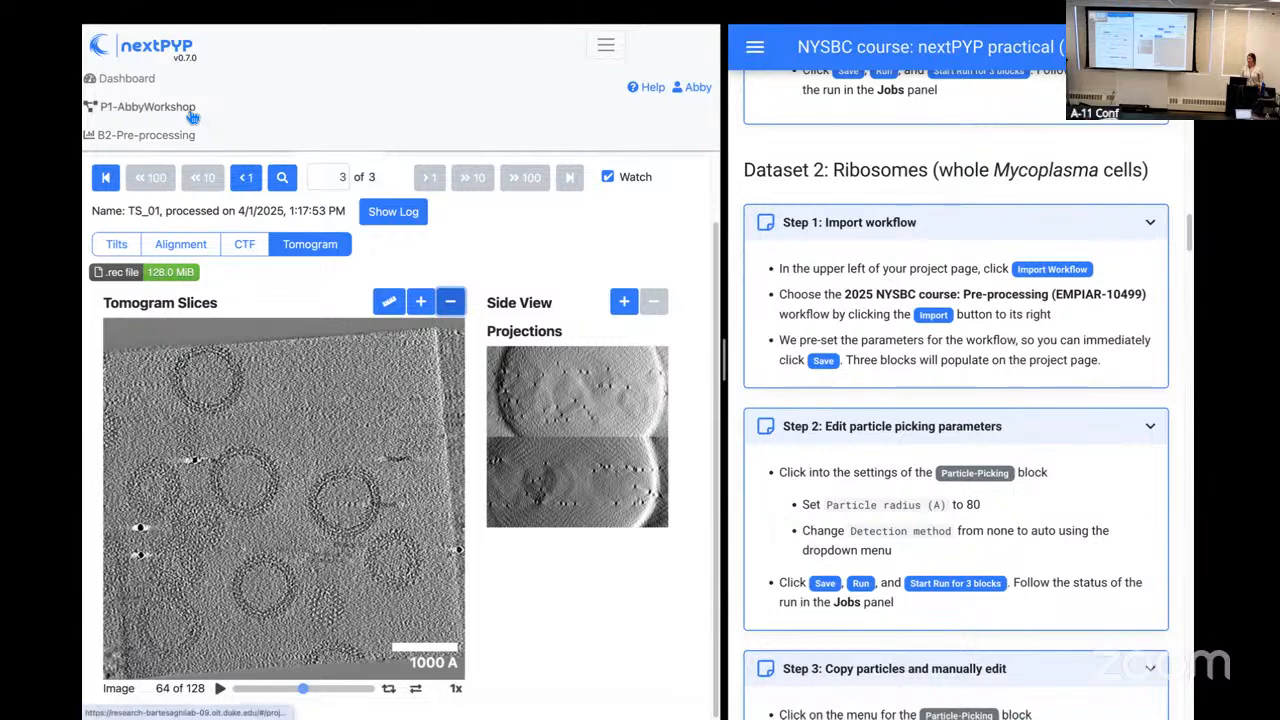
Step: Return to the P1-AbbyWorkshop project and examine the frame alignment parameters of the B7 Pre-processing block
click(150, 106)
drag(297, 447, 273, 571)
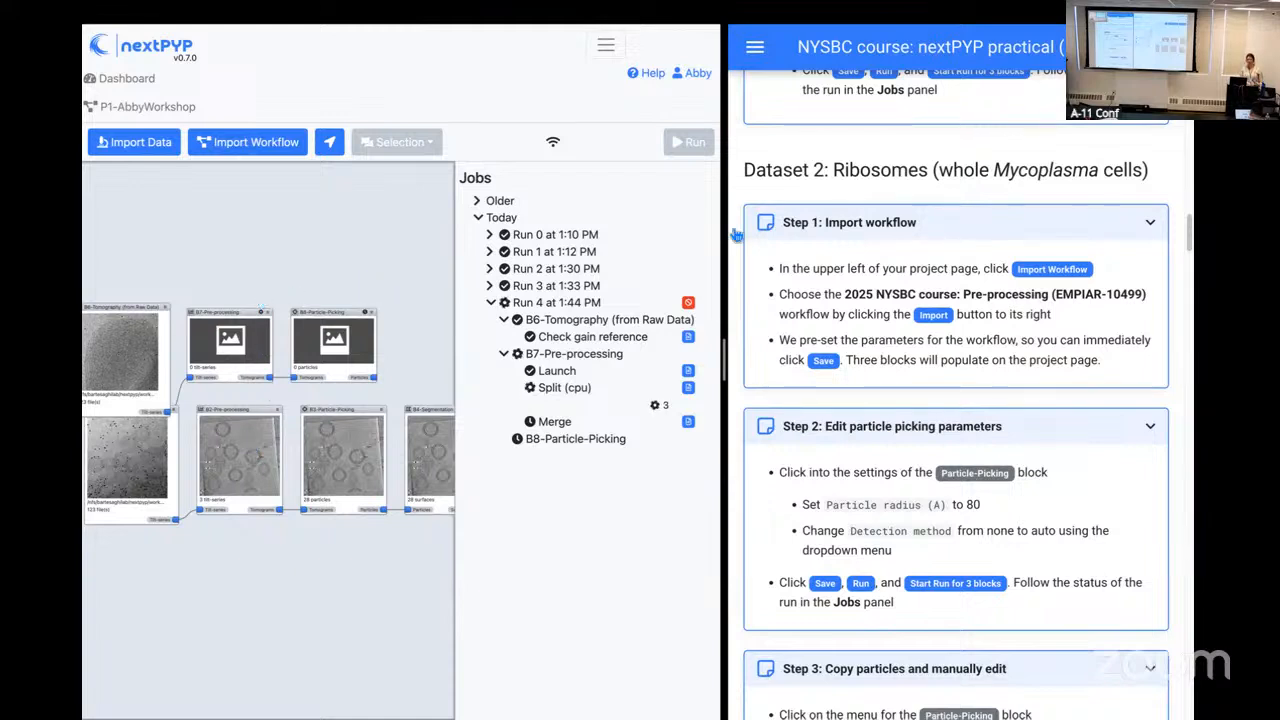
click(265, 313)
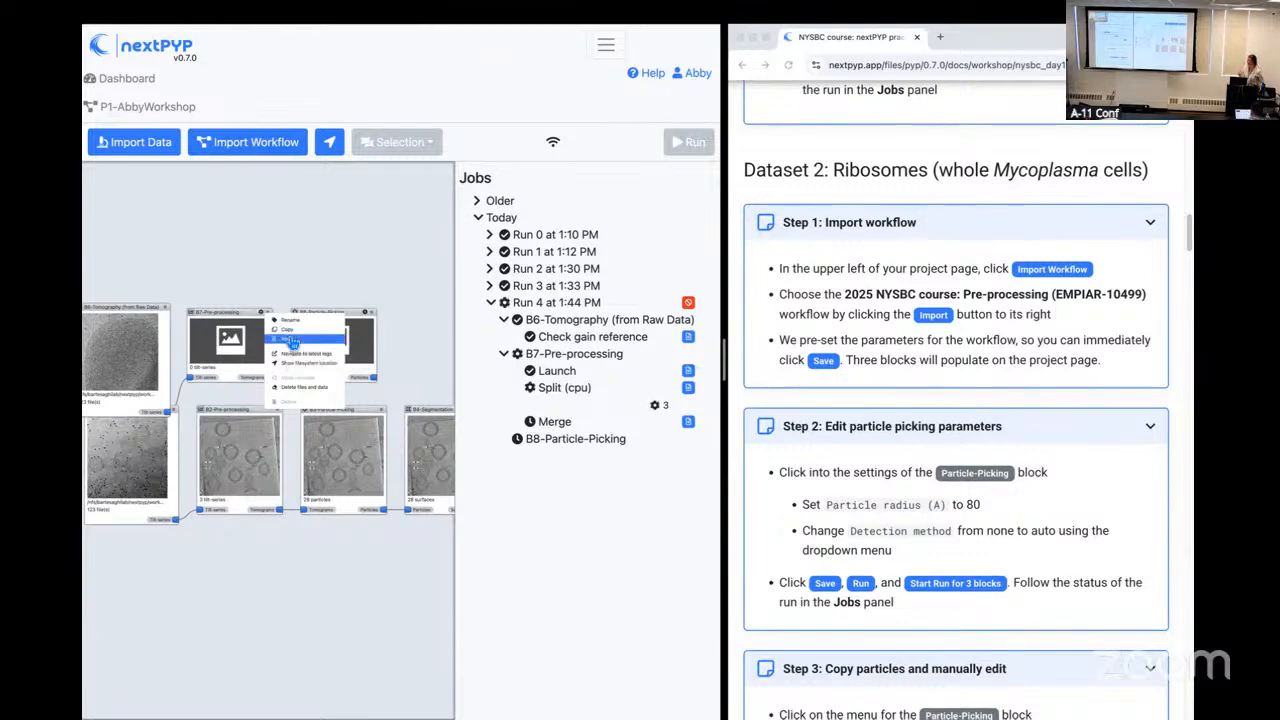
click(290, 341)
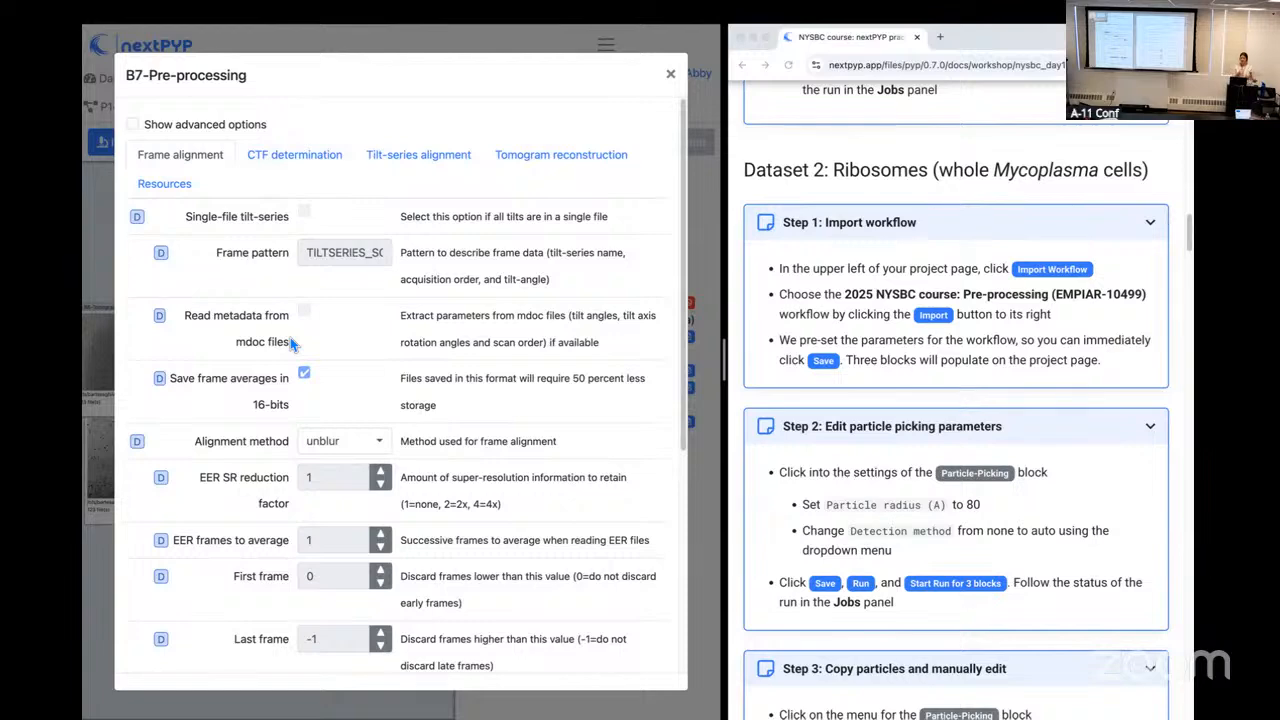
scroll(316, 407, down, 1)
scroll(316, 405, down, 2)
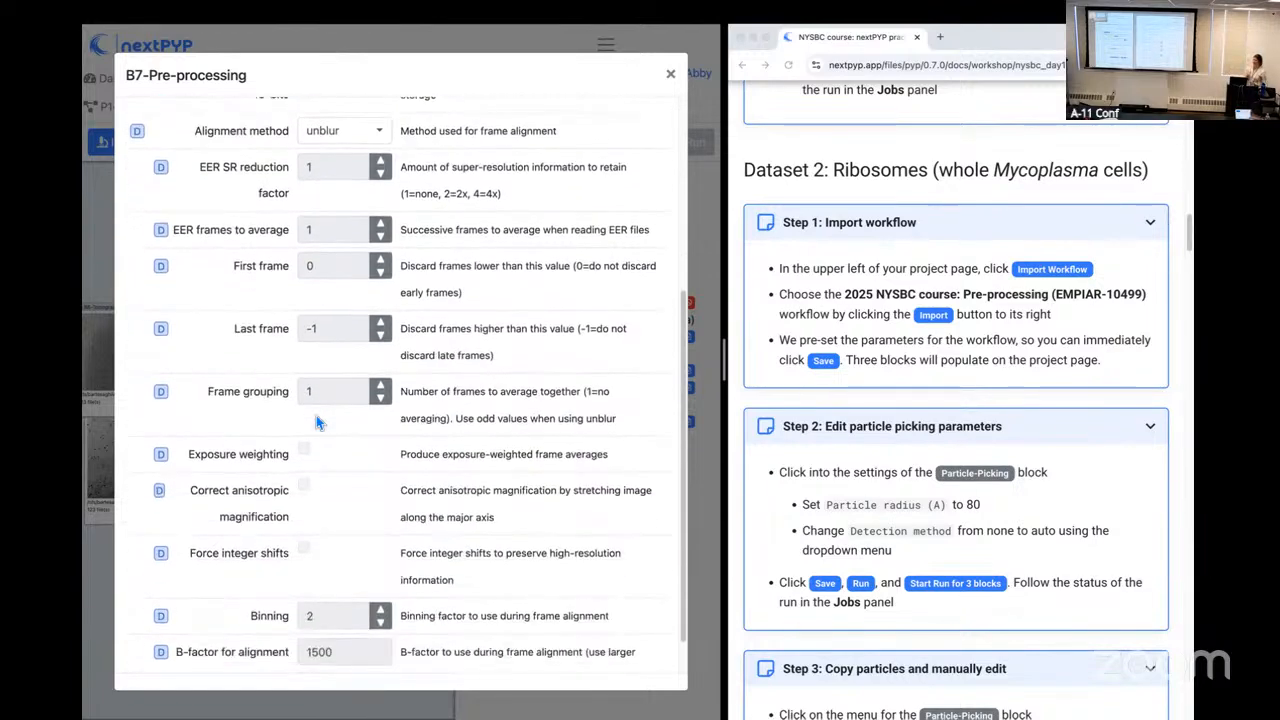
scroll(316, 417, up, 3)
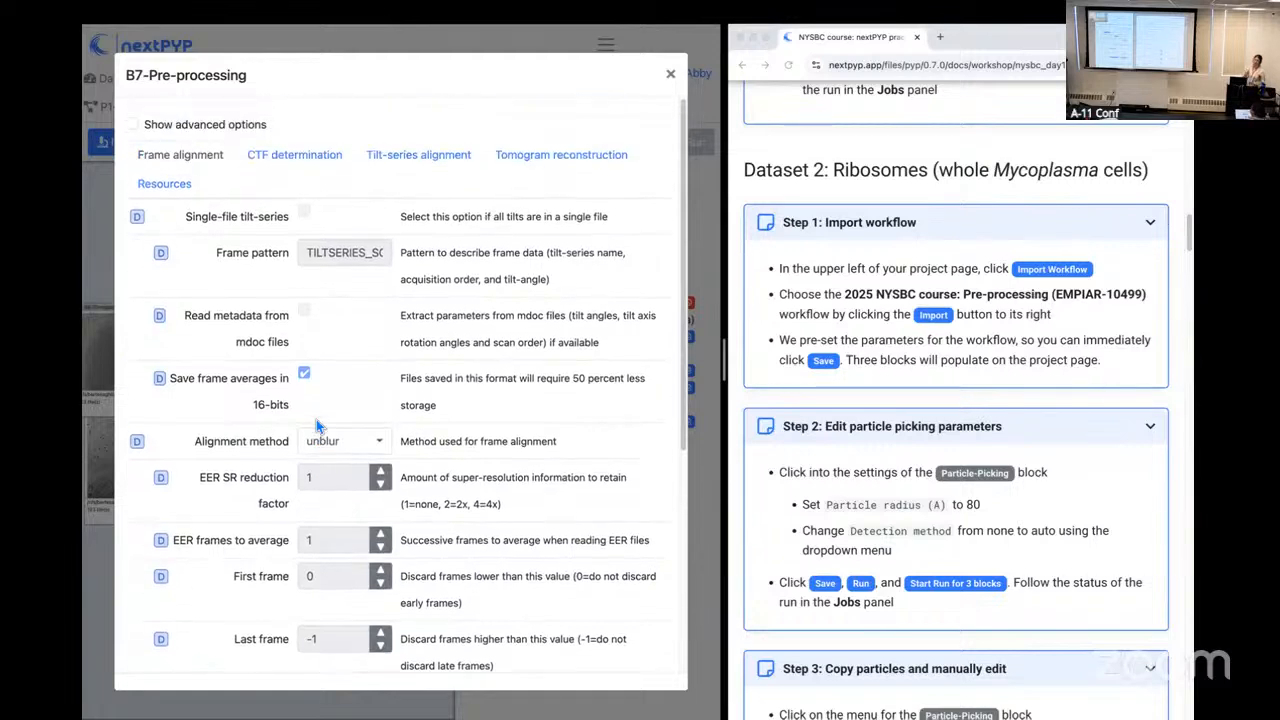
Step: Examine the CTF determination and tilt-series alignment parameters of the B7 Pre-processing block
click(302, 152)
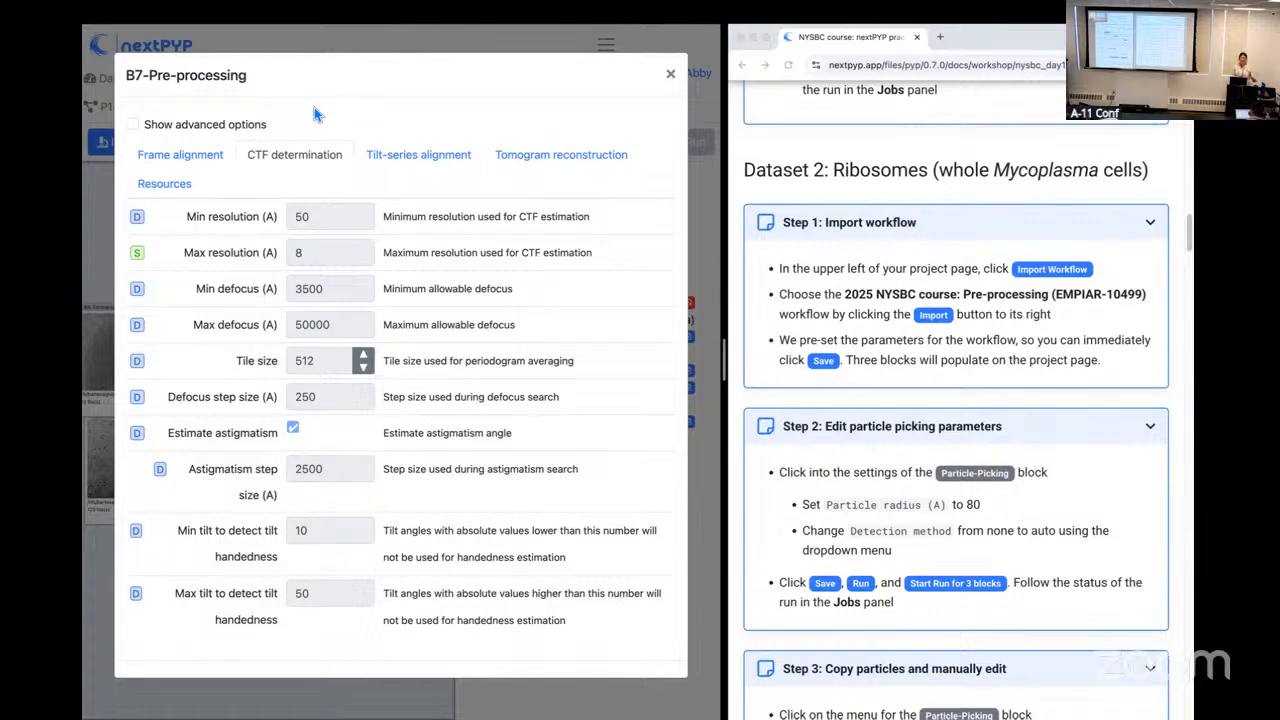
click(391, 159)
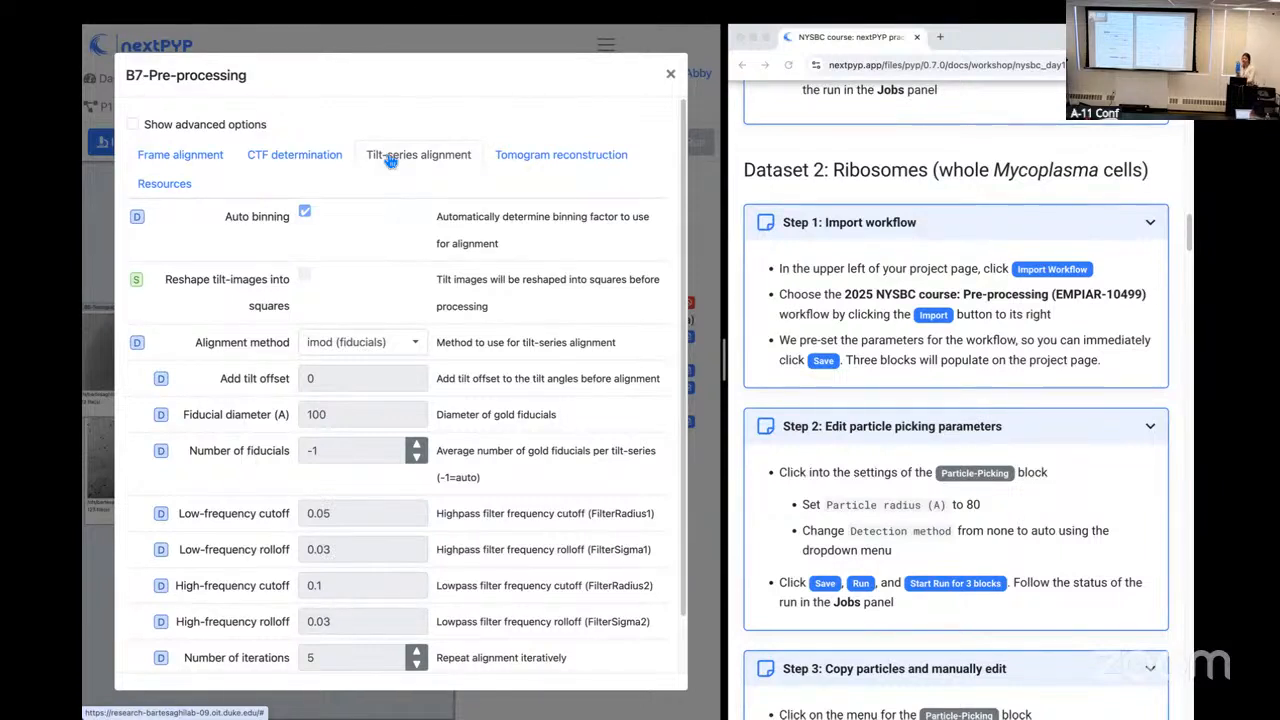
scroll(432, 260, down, 1)
scroll(432, 262, down, 1)
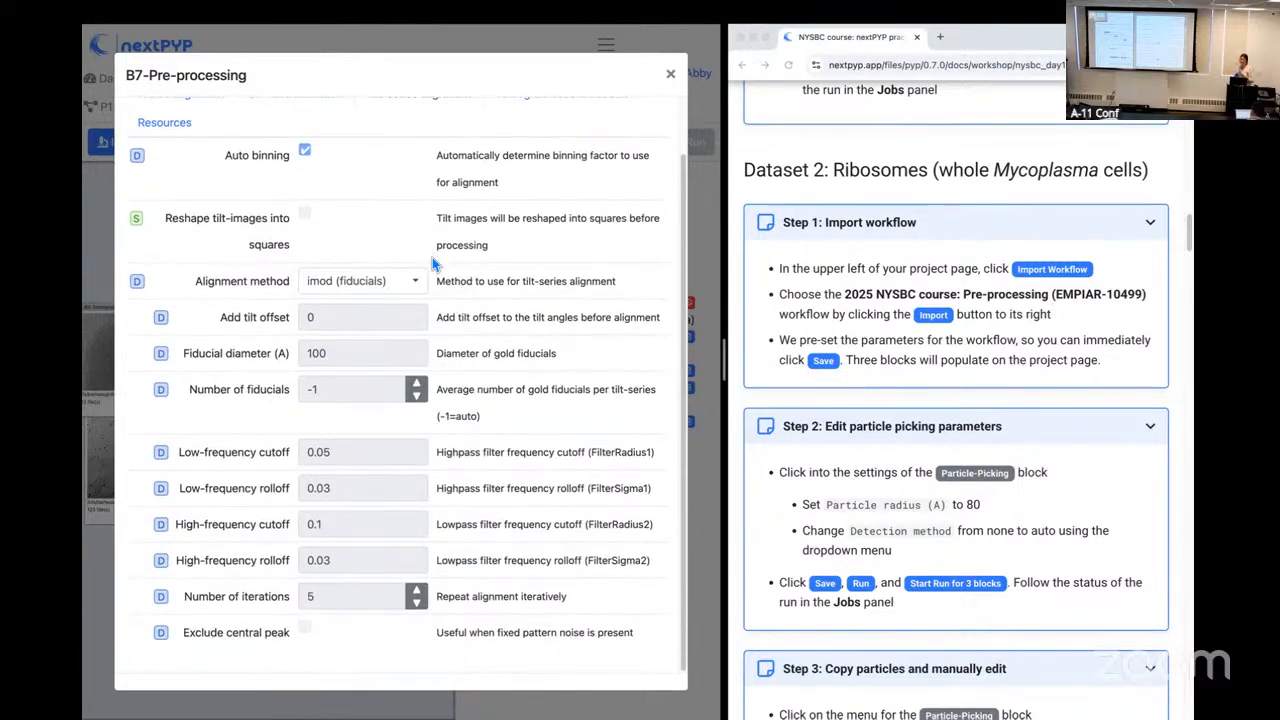
scroll(432, 260, up, 3)
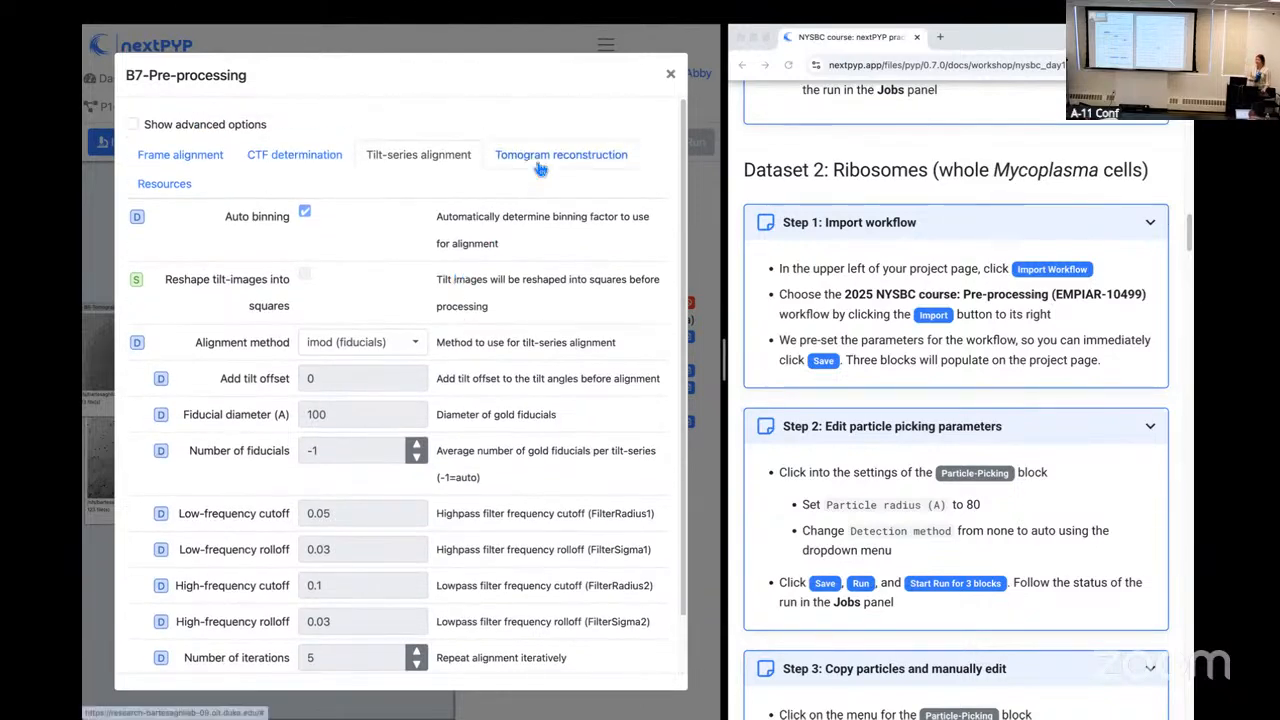
Step: Examine the tomogram reconstruction parameters of the B7 Pre-processing block and close its options
click(538, 158)
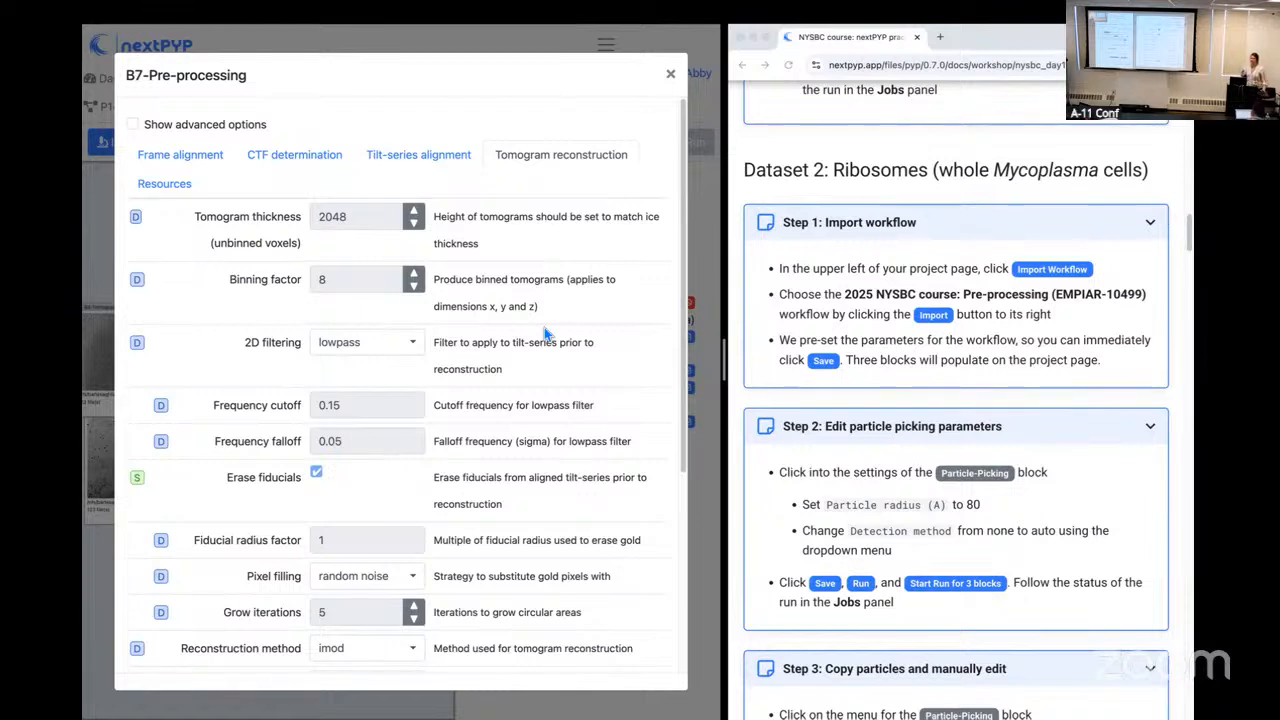
click(671, 76)
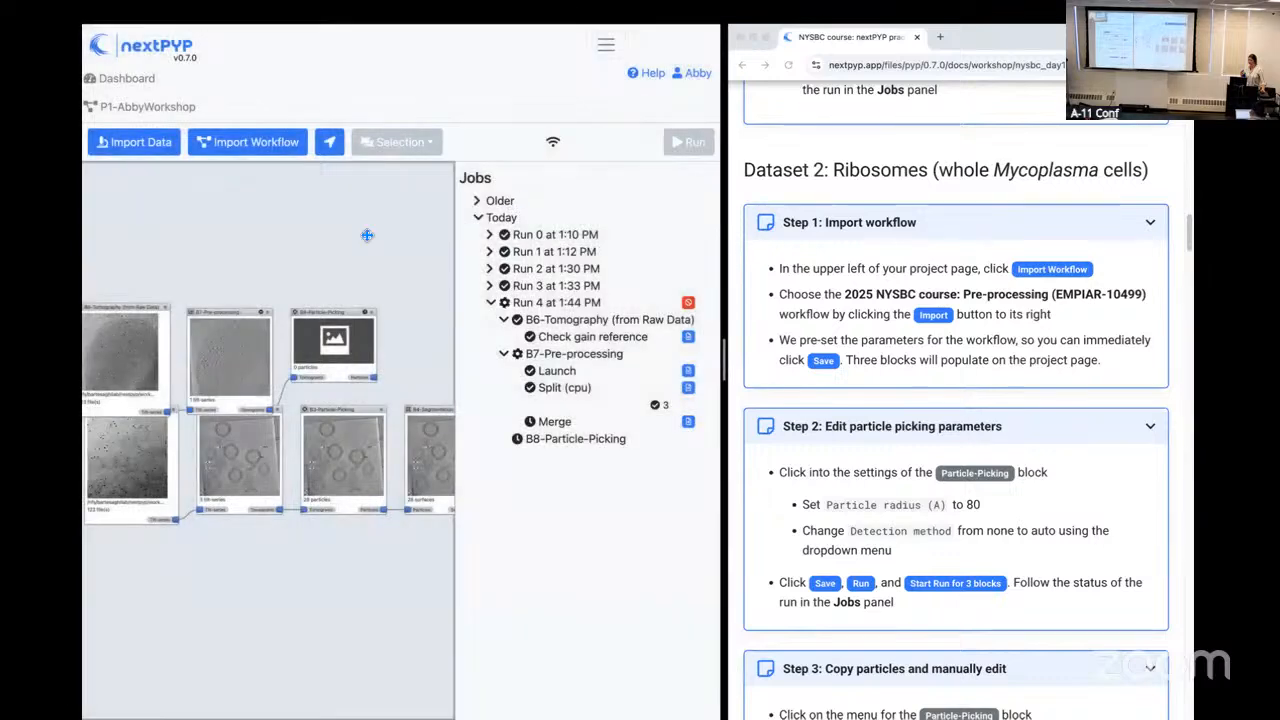
Step: Open the B7 Pre-processing results and browse the TS_13 tomogram from the middle to slice 87
drag(321, 241, 366, 228)
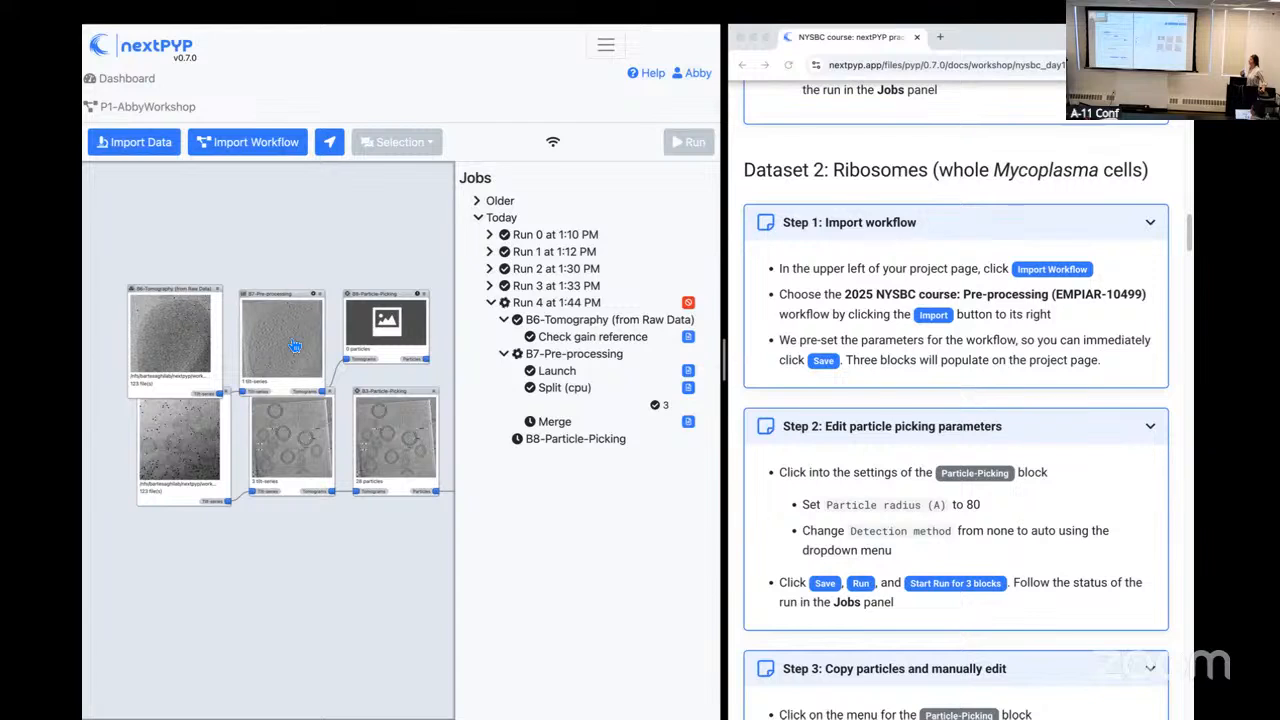
click(295, 345)
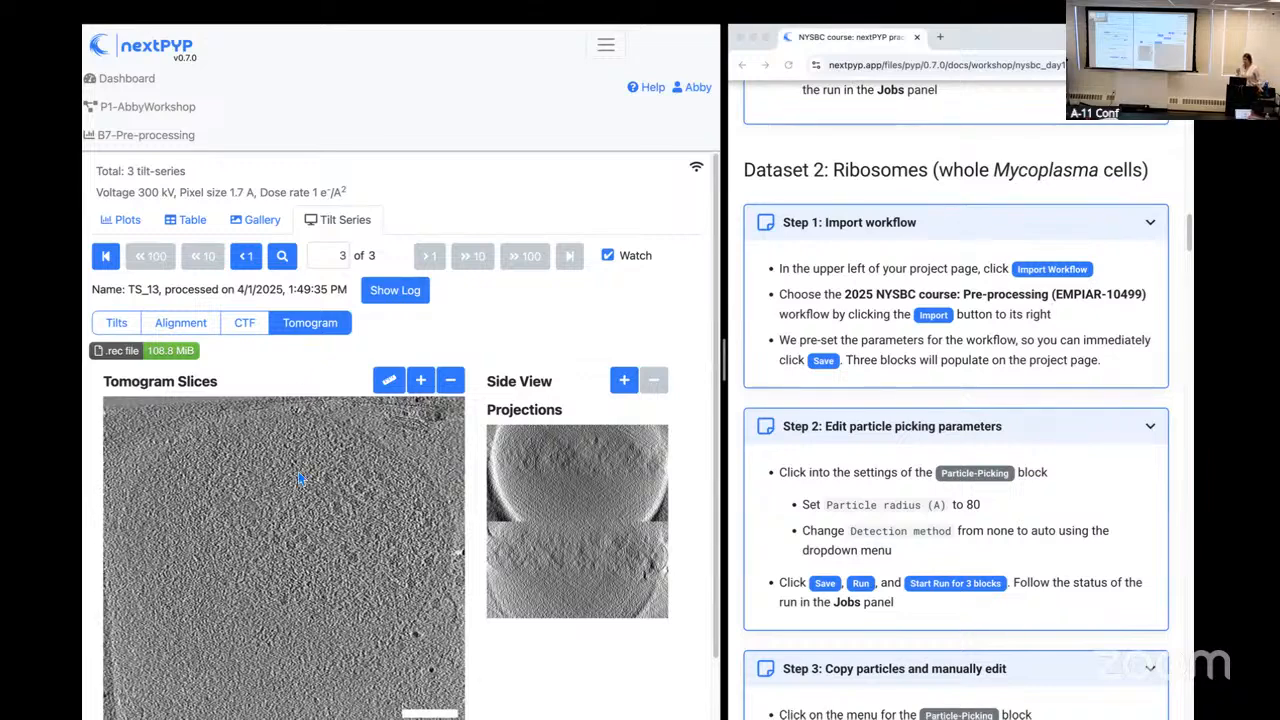
scroll(300, 487, down, 1)
scroll(292, 600, down, 3)
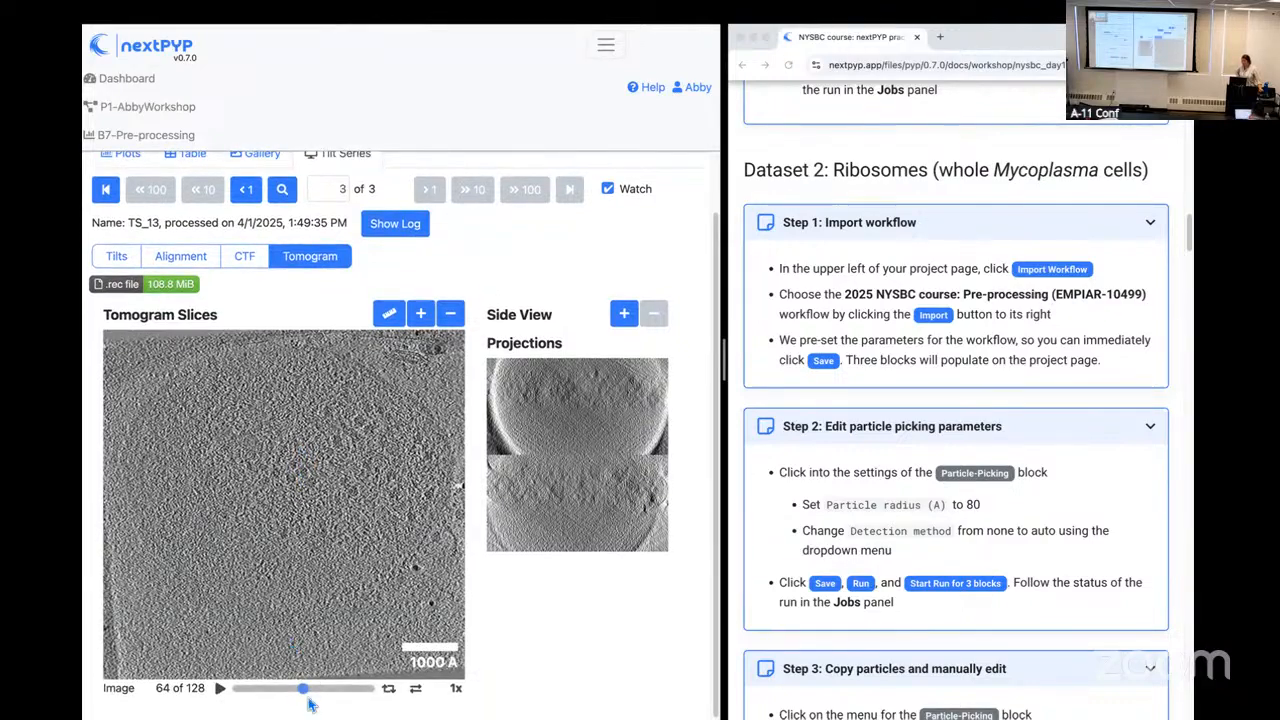
mouse_move(303, 690)
mouse_down()
mouse_move(257, 702)
mouse_move(323, 694)
mouse_up()
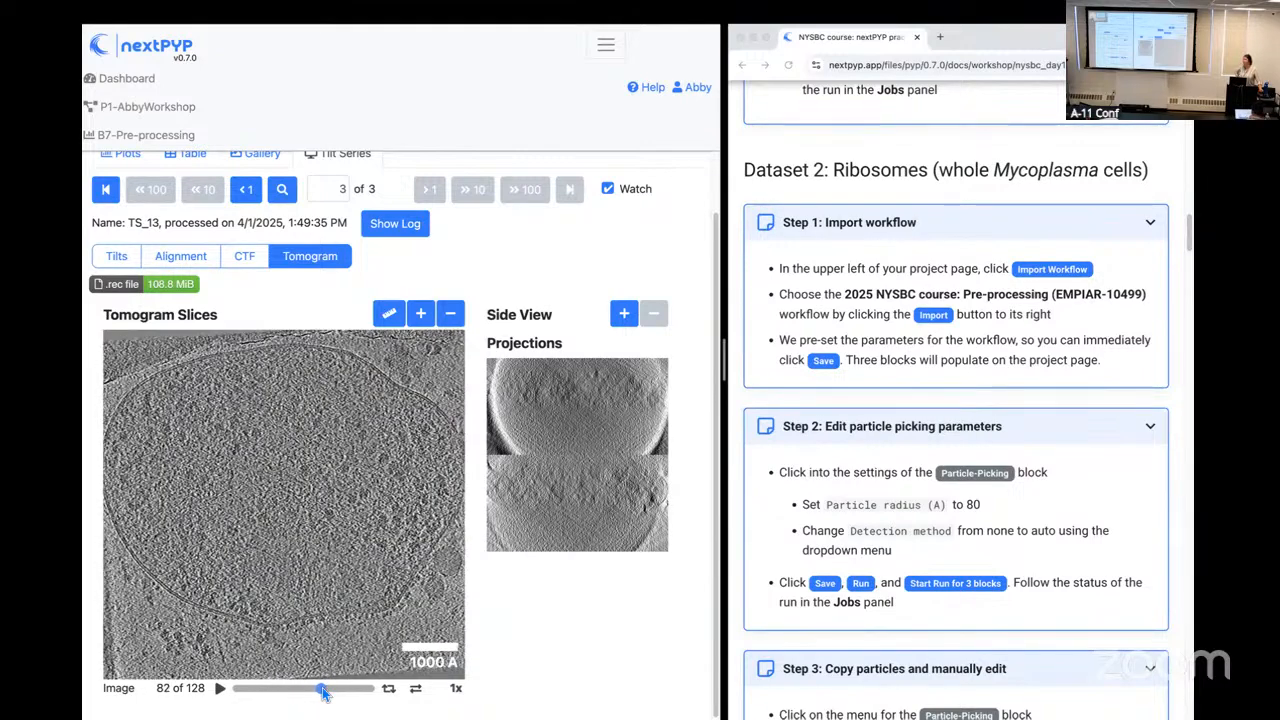
mouse_move(323, 694)
mouse_down()
mouse_move(364, 692)
mouse_move(276, 694)
mouse_move(337, 693)
mouse_move(326, 694)
mouse_up()
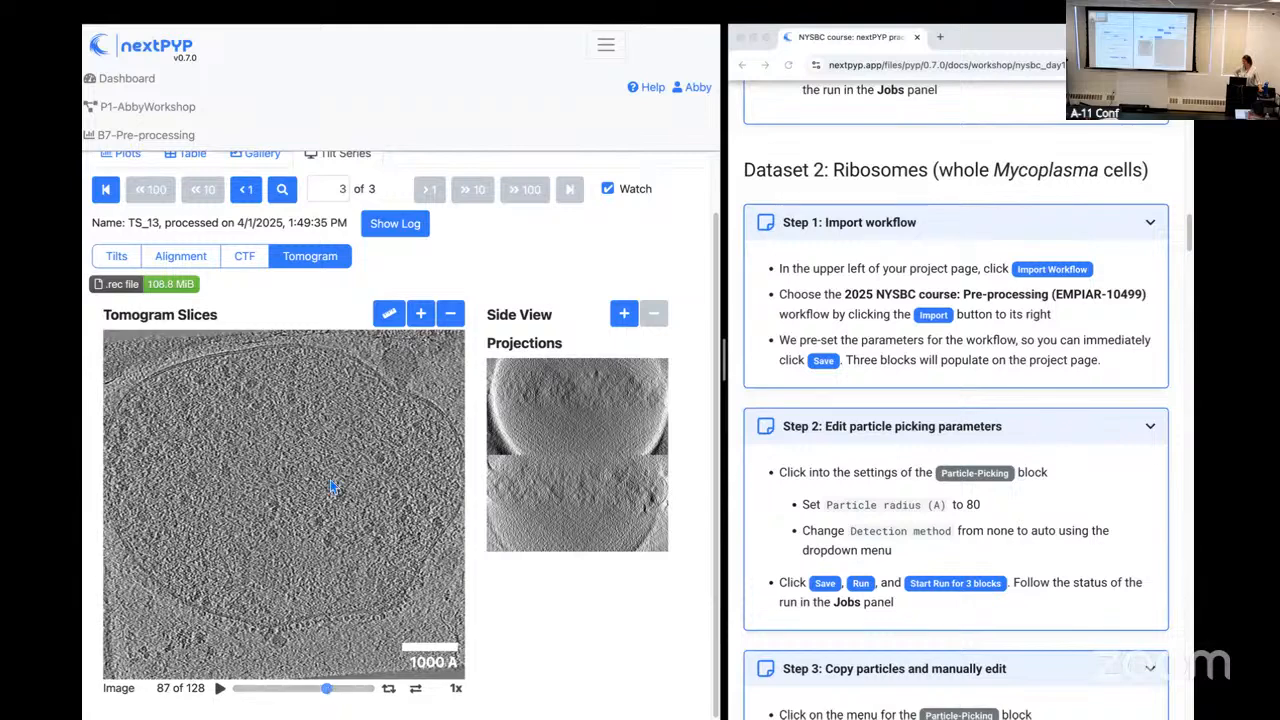
Step: Return to the P1-AbbyWorkshop project and inspect the enlarged raw image of the B6 Tomography block, closing it when done
click(172, 113)
click(368, 380)
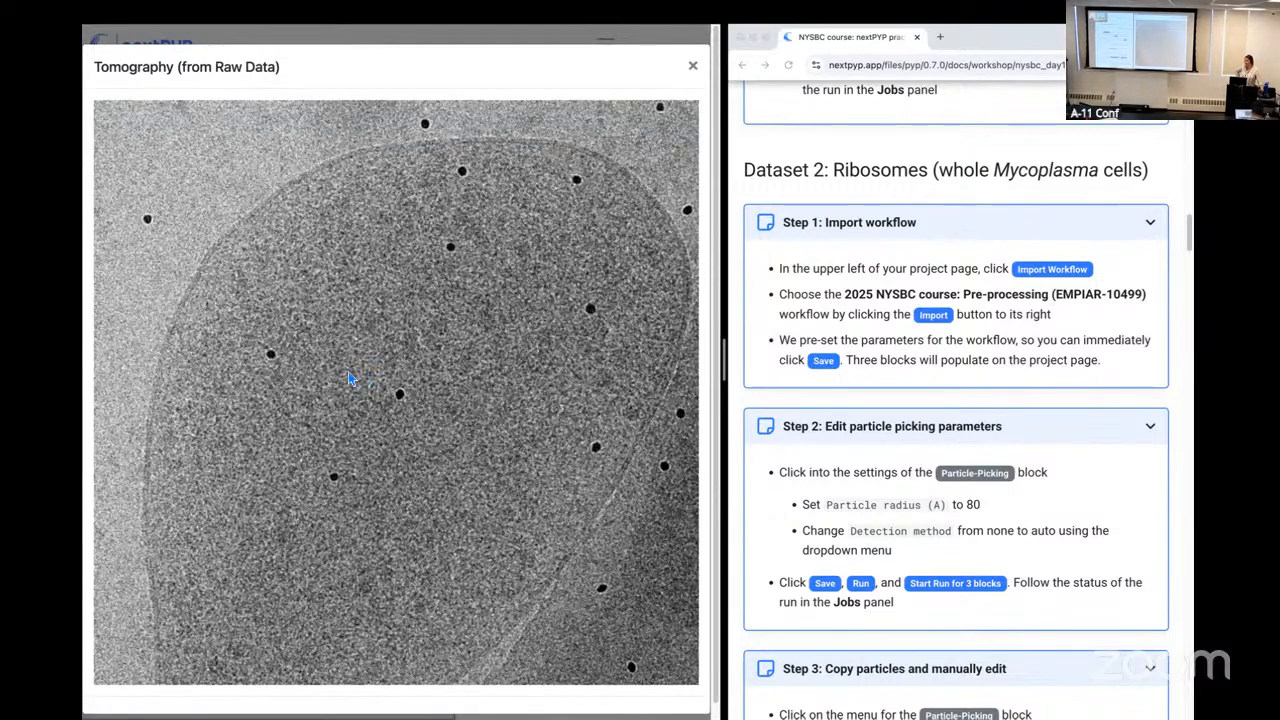
click(692, 68)
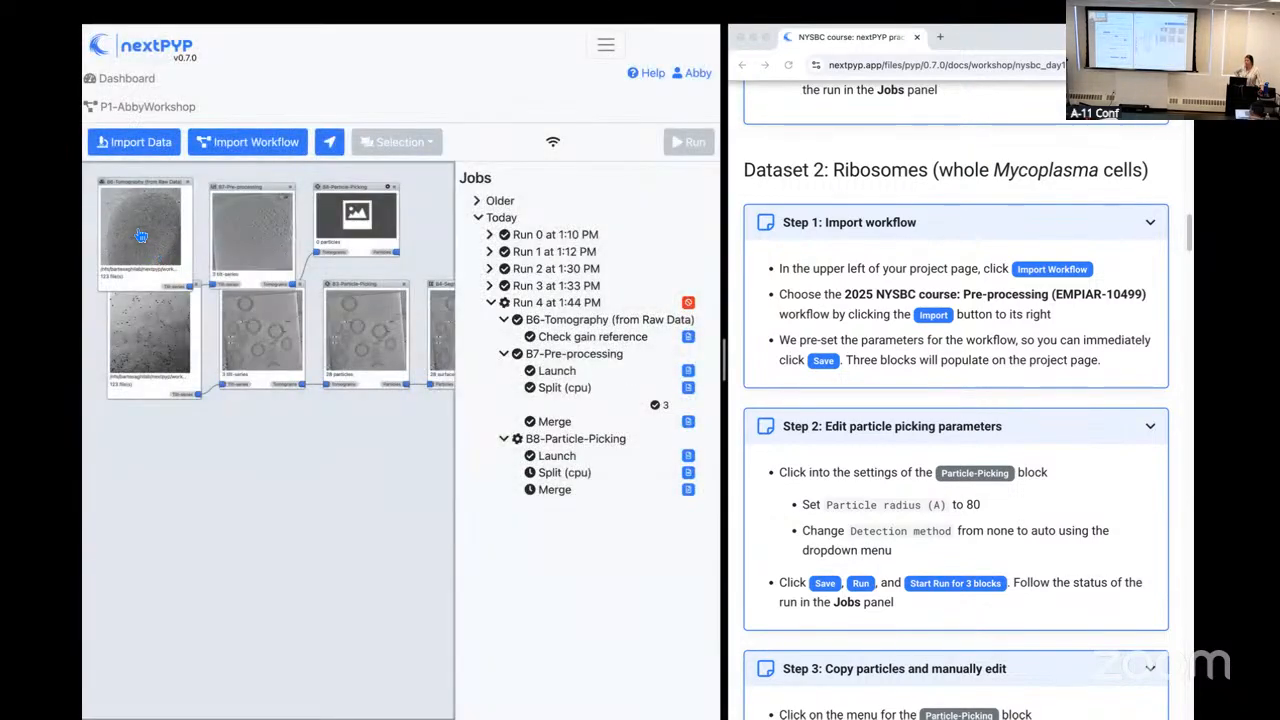
click(141, 236)
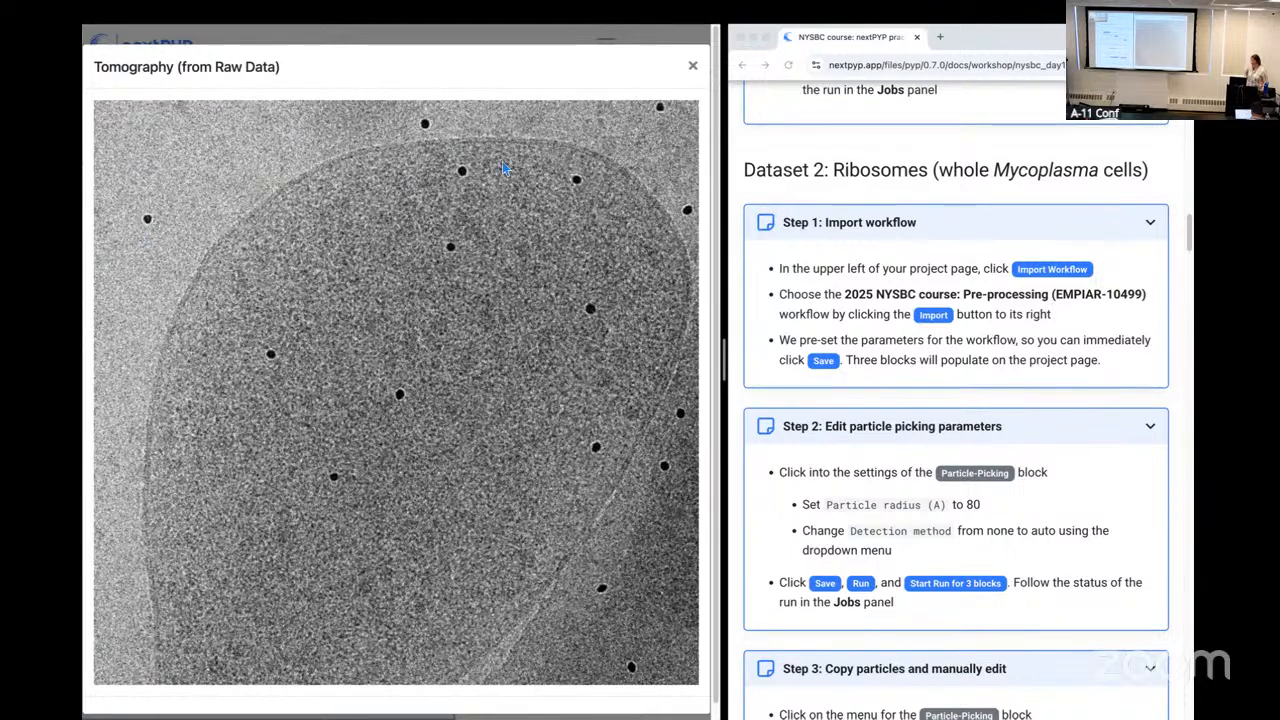
click(693, 67)
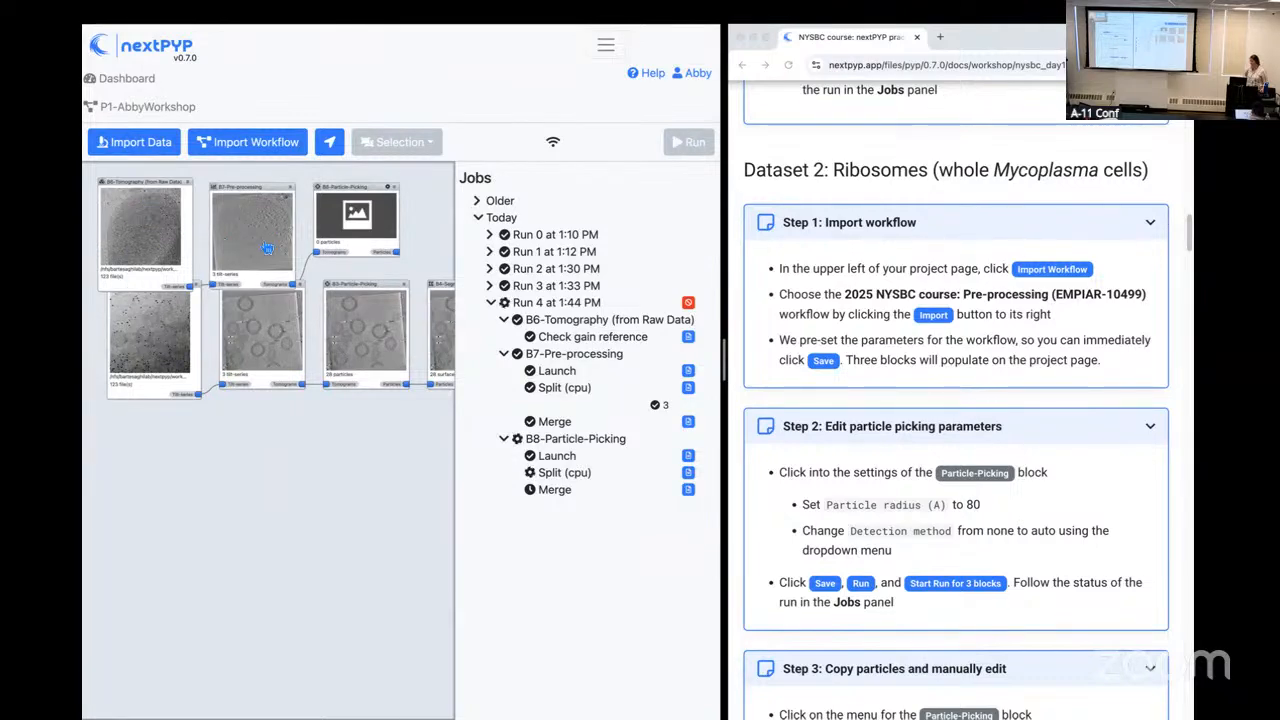
Step: Reopen the B7 Pre-processing results, choose TS_70 from the gallery, and browse its tomogram to slice 85
click(267, 248)
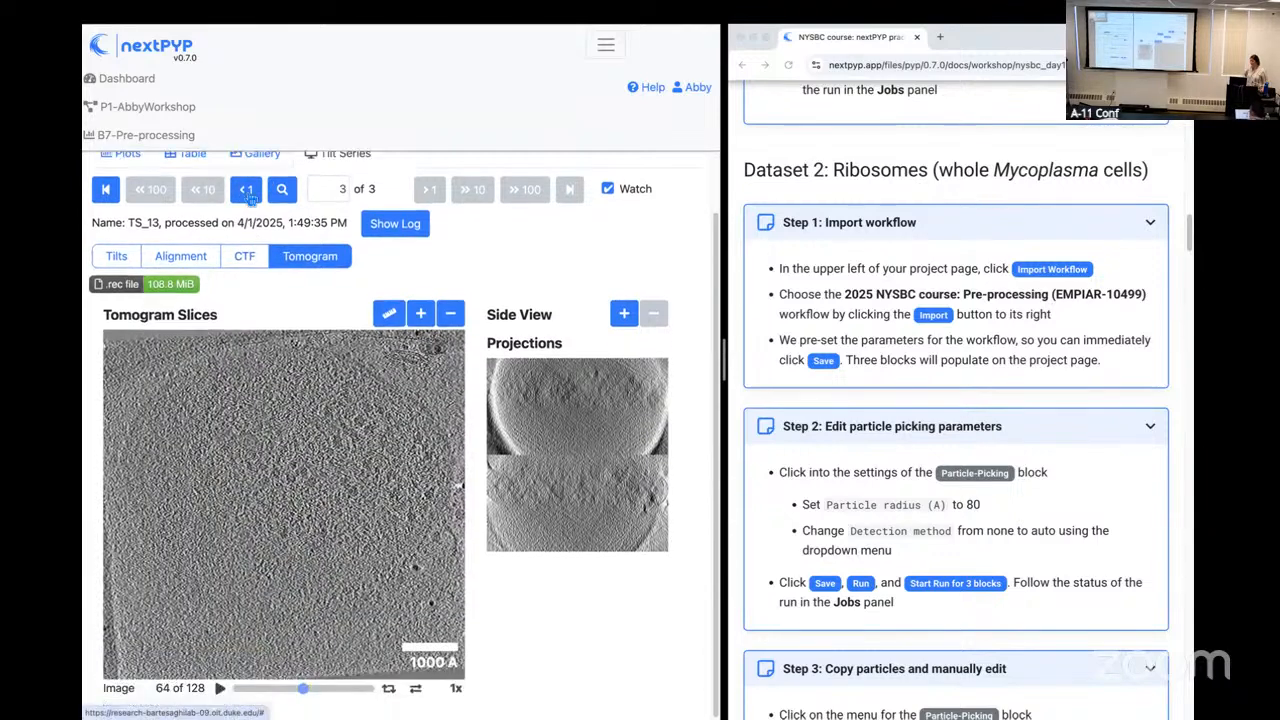
click(245, 257)
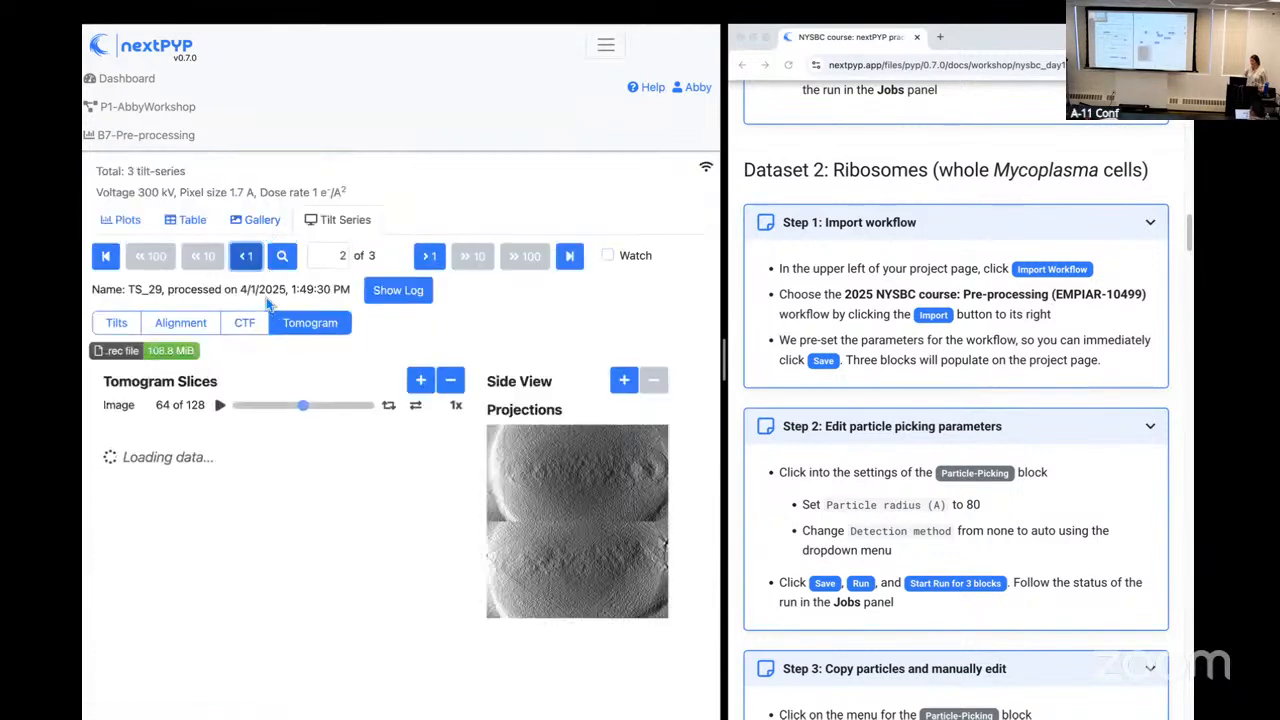
click(261, 220)
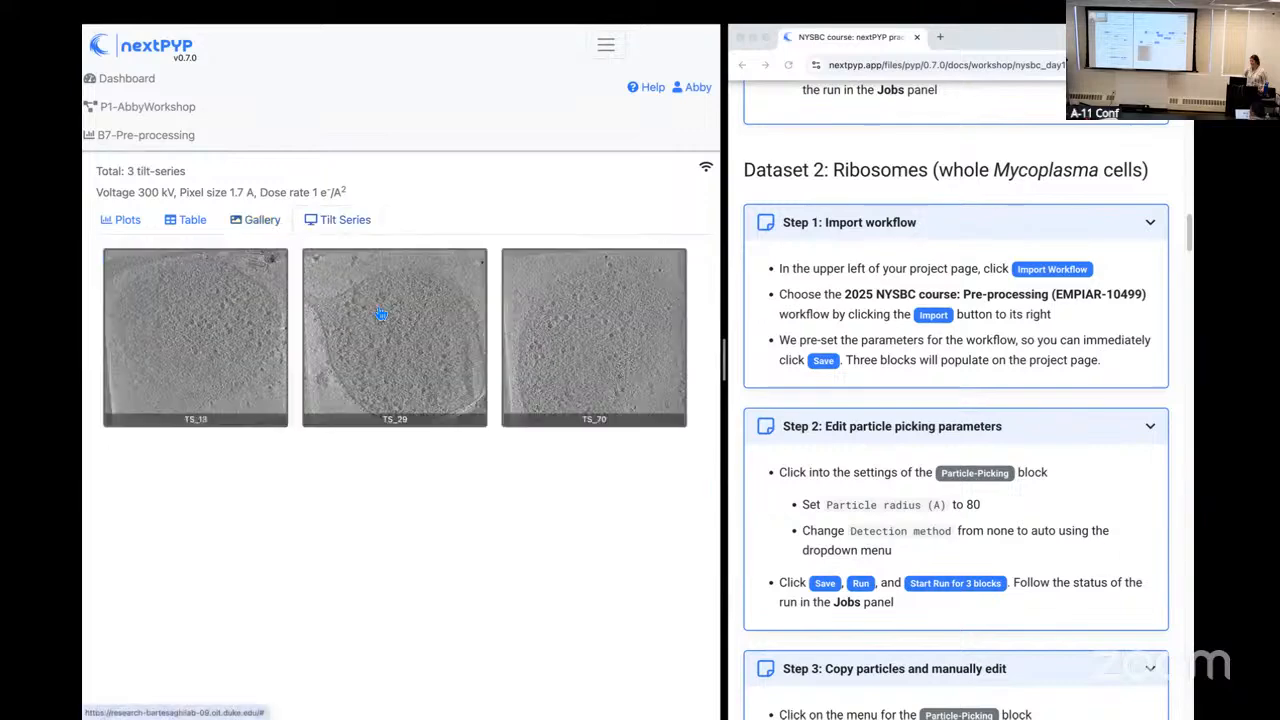
click(588, 345)
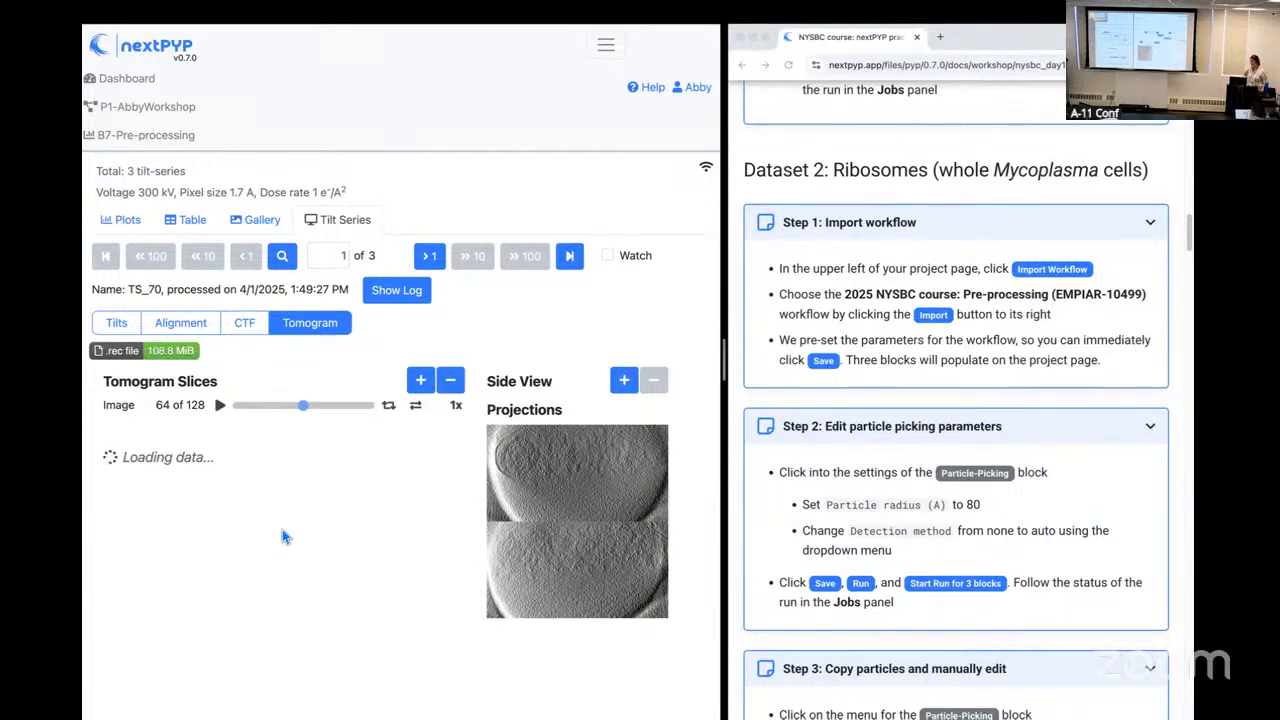
scroll(282, 529, down, 1)
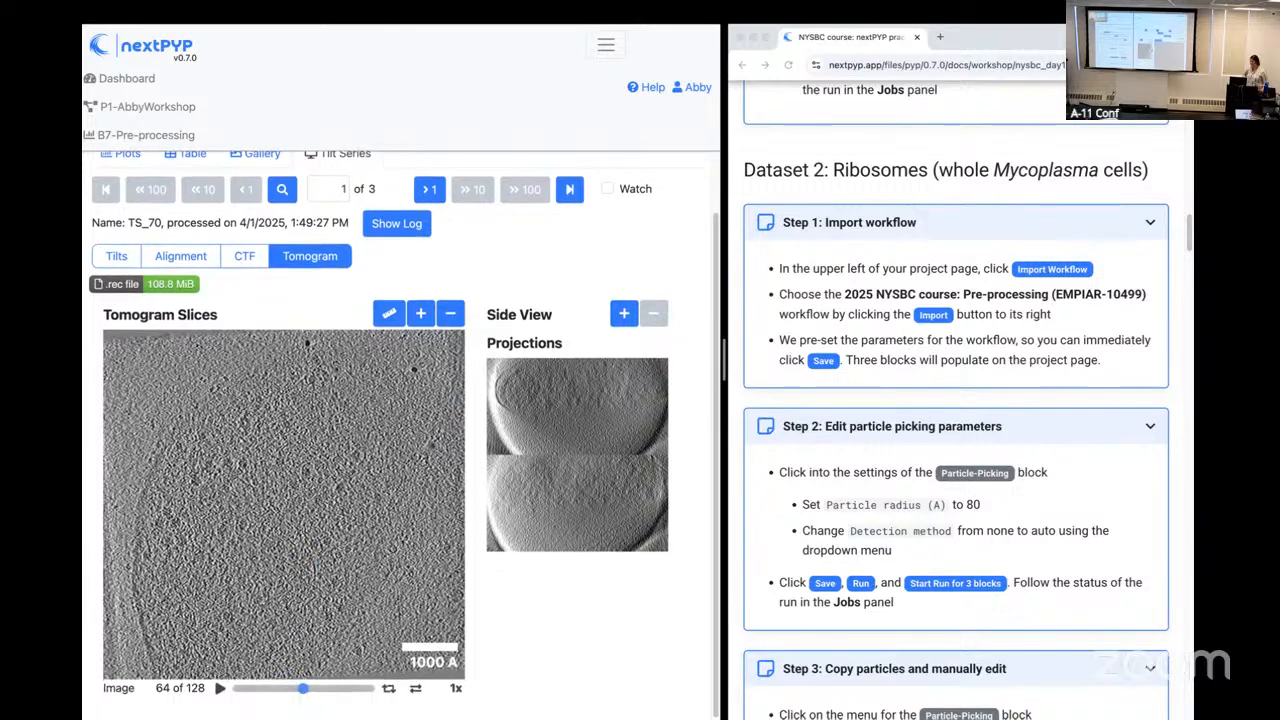
drag(310, 700, 325, 698)
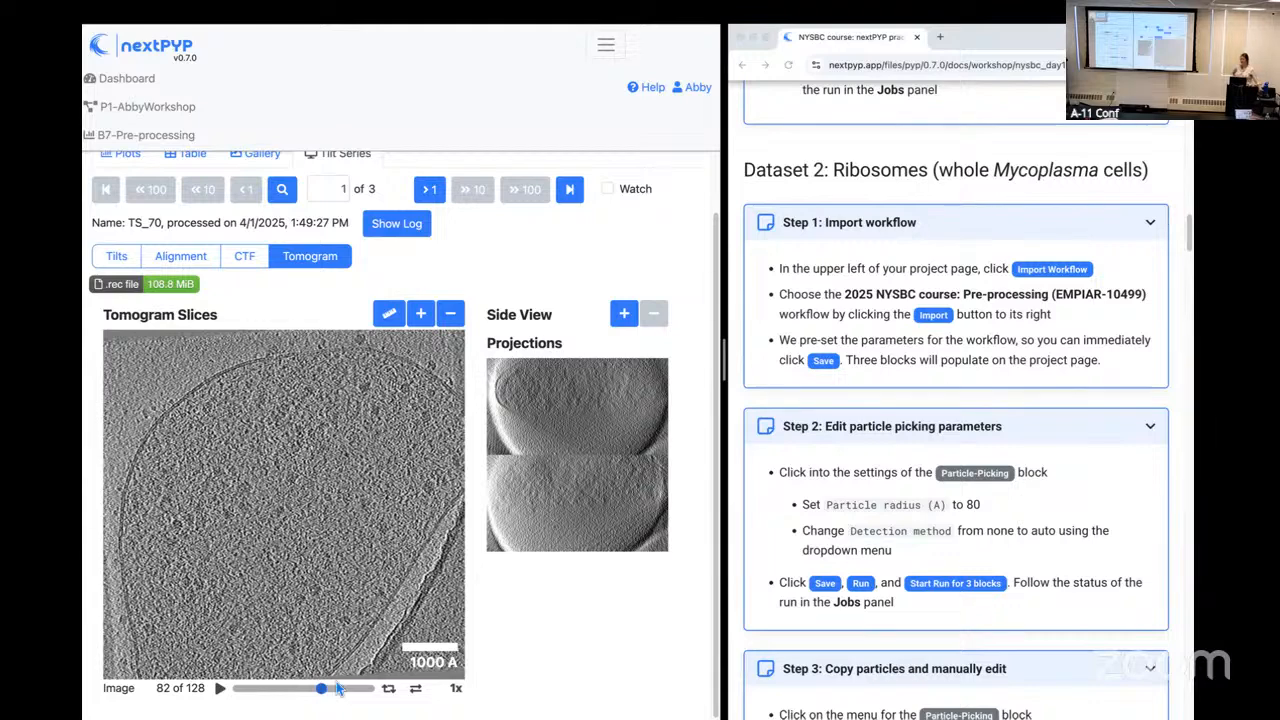
drag(325, 697, 328, 697)
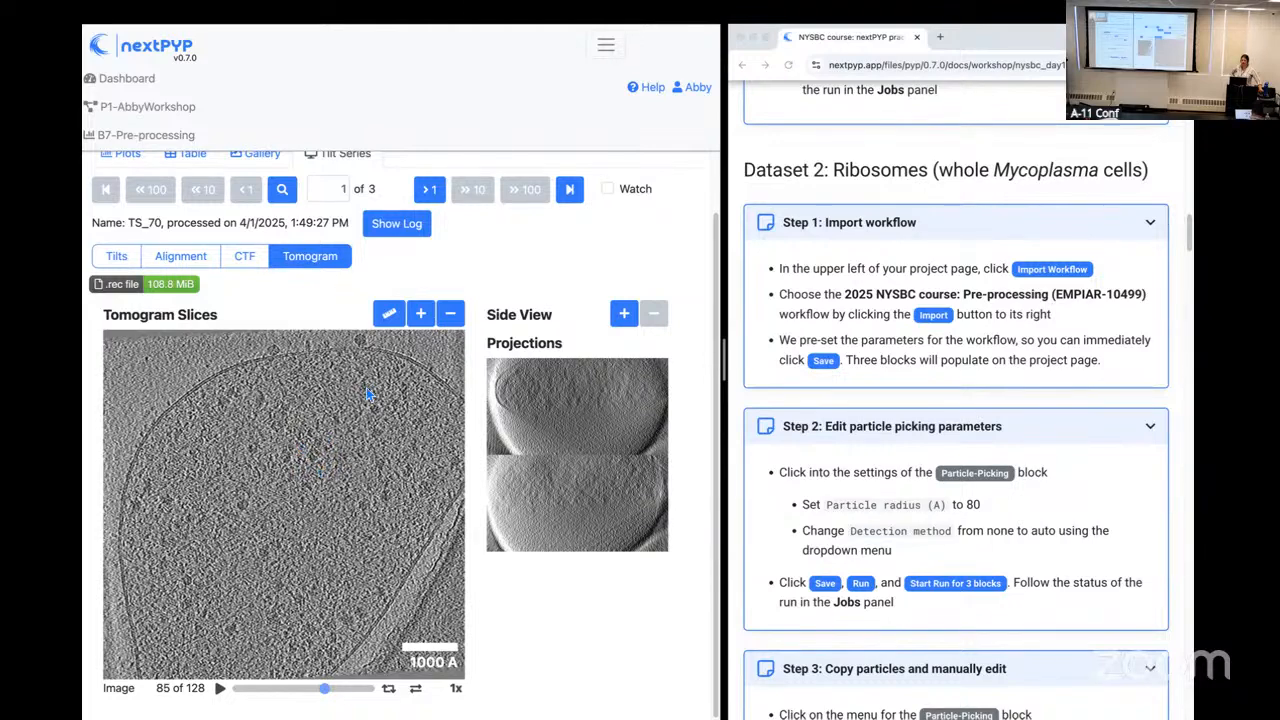
Step: Return to the P1-AbbyWorkshop project and open the B8 Particle-Picking results to view the picked particles on TS_70
scroll(370, 388, up, 2)
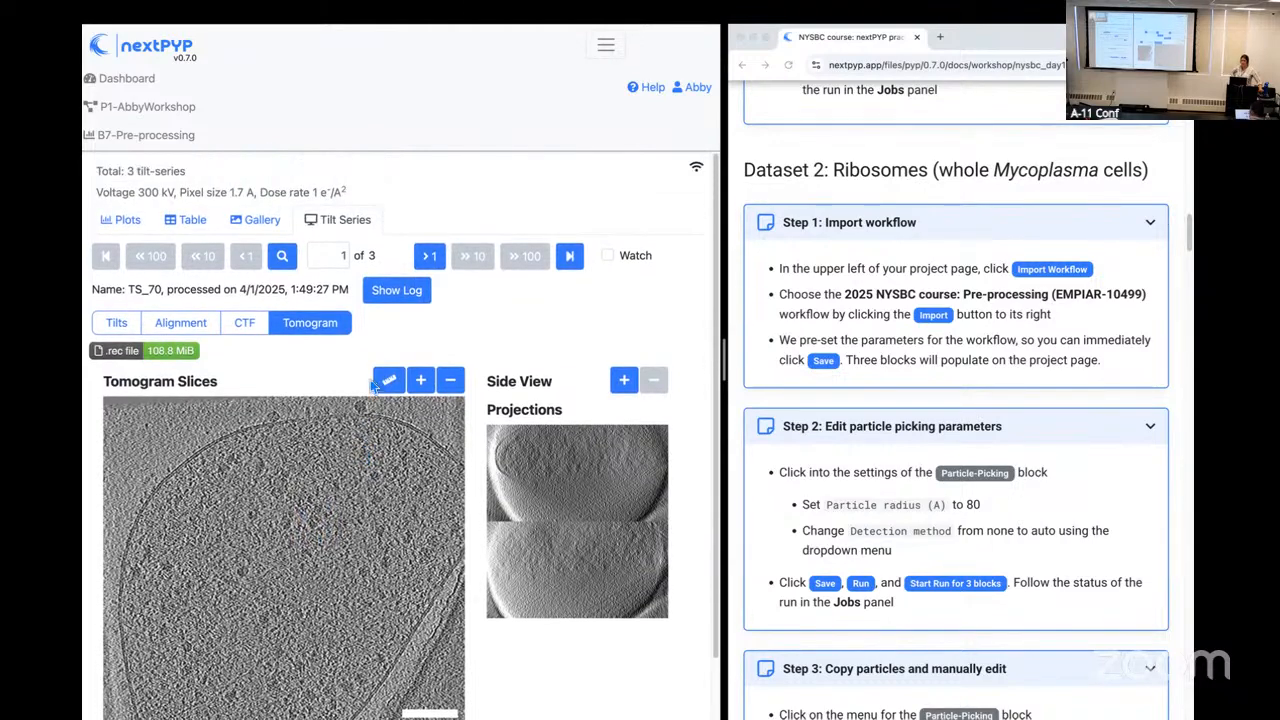
click(169, 108)
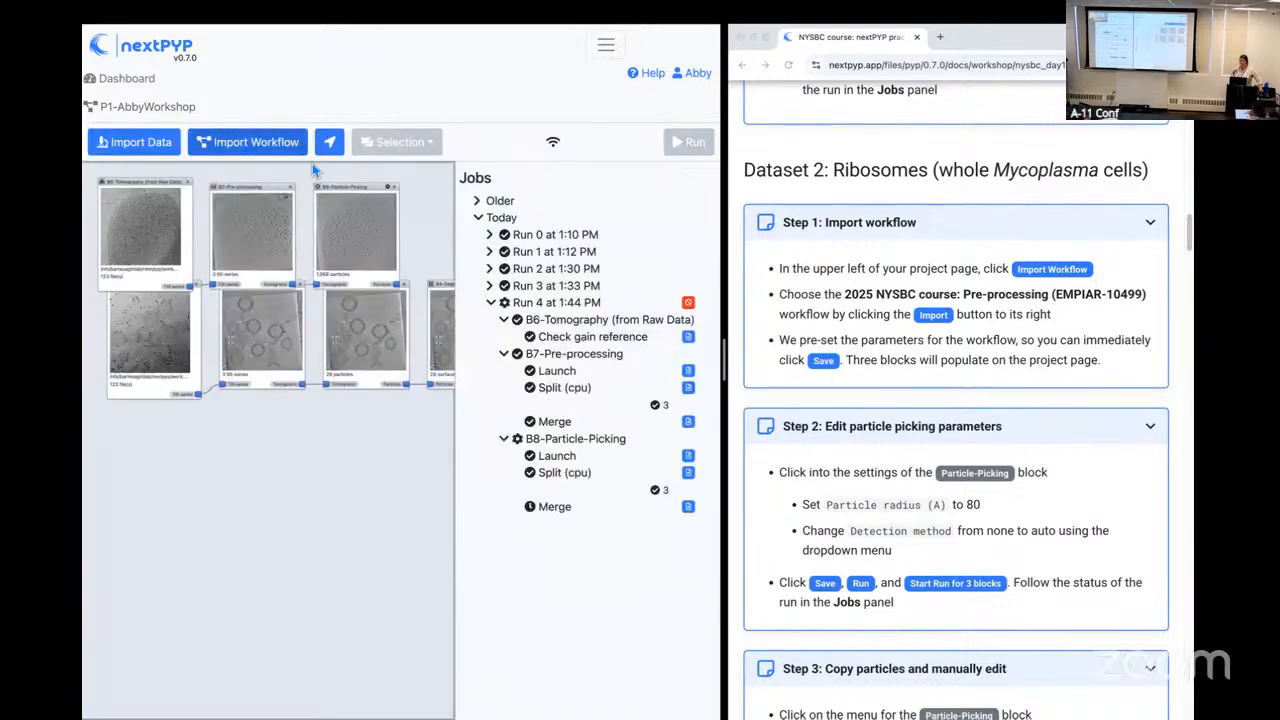
click(350, 238)
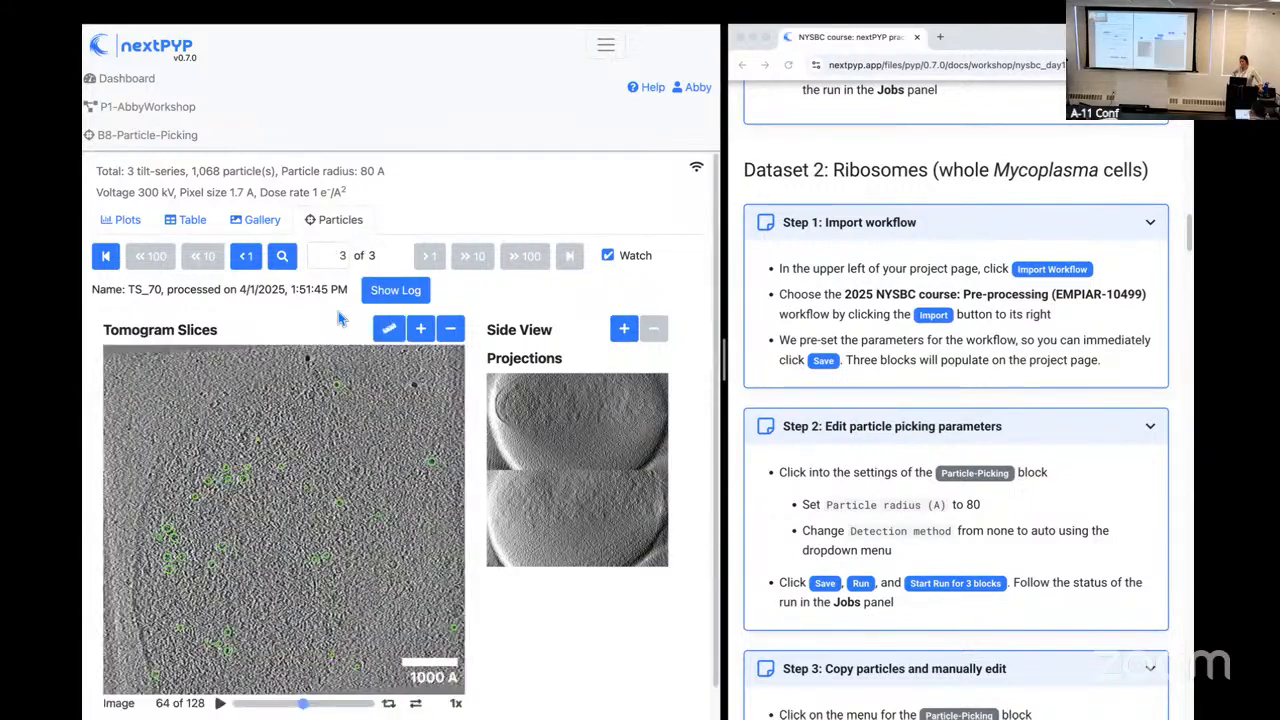
scroll(341, 319, down, 1)
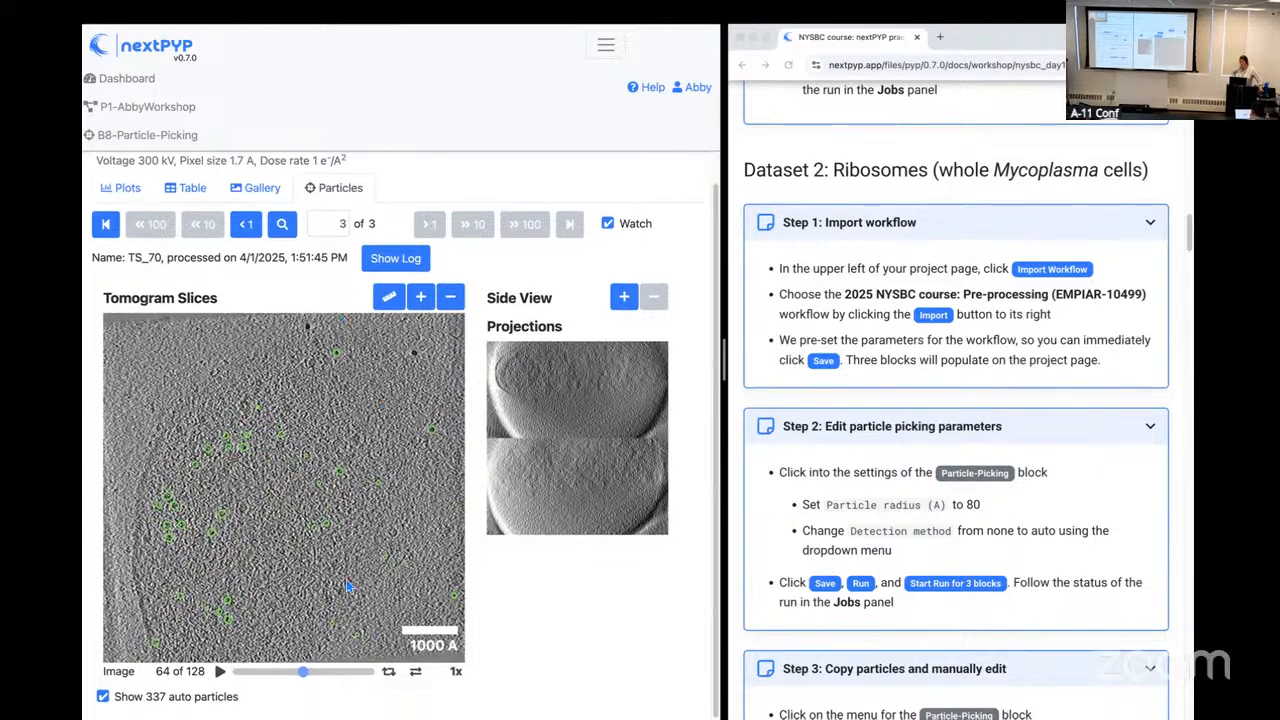
Step: Play the TS_70 slices with their picked particles from slice 20 at 0.5x speed, and move to slice 84
drag(300, 673, 258, 688)
click(456, 671)
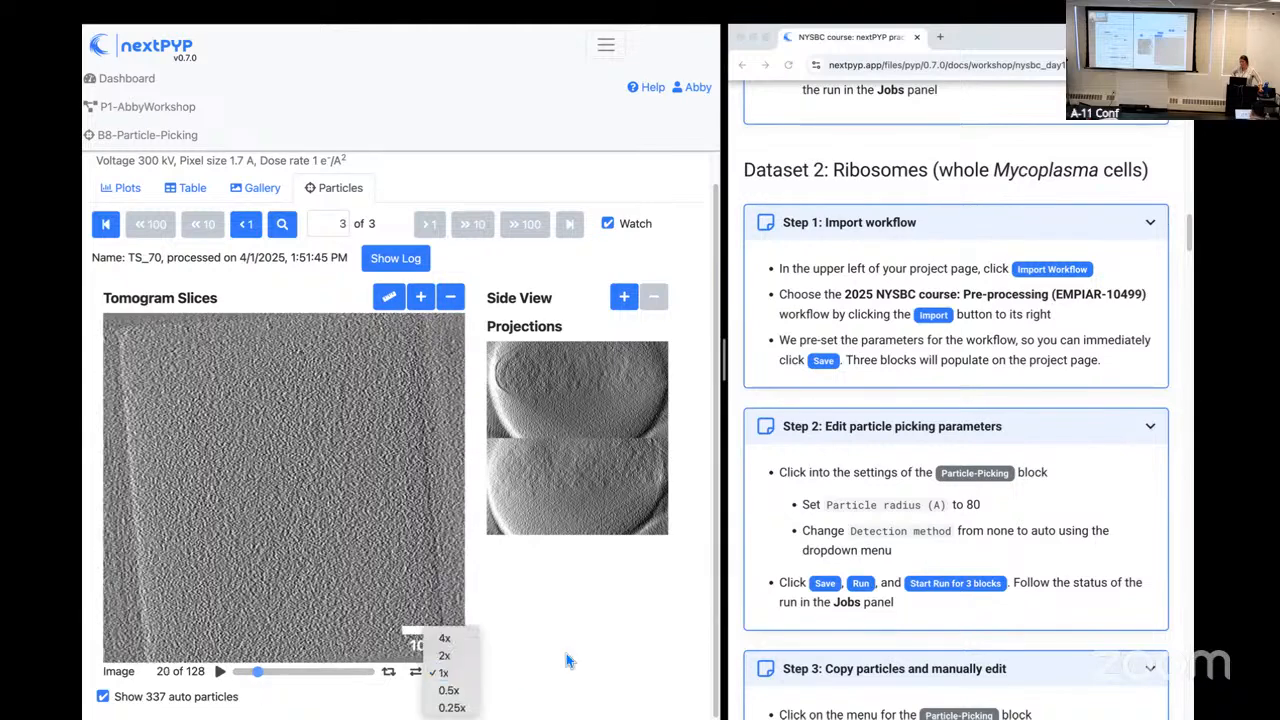
click(468, 692)
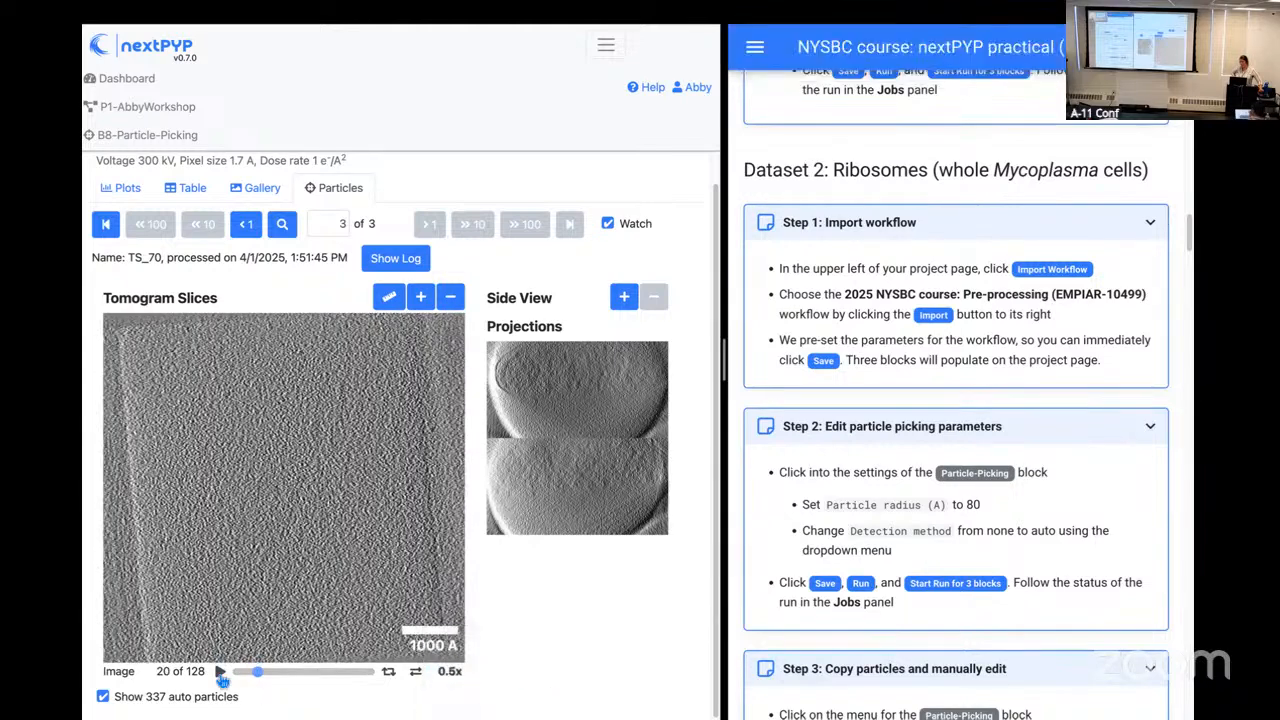
click(220, 673)
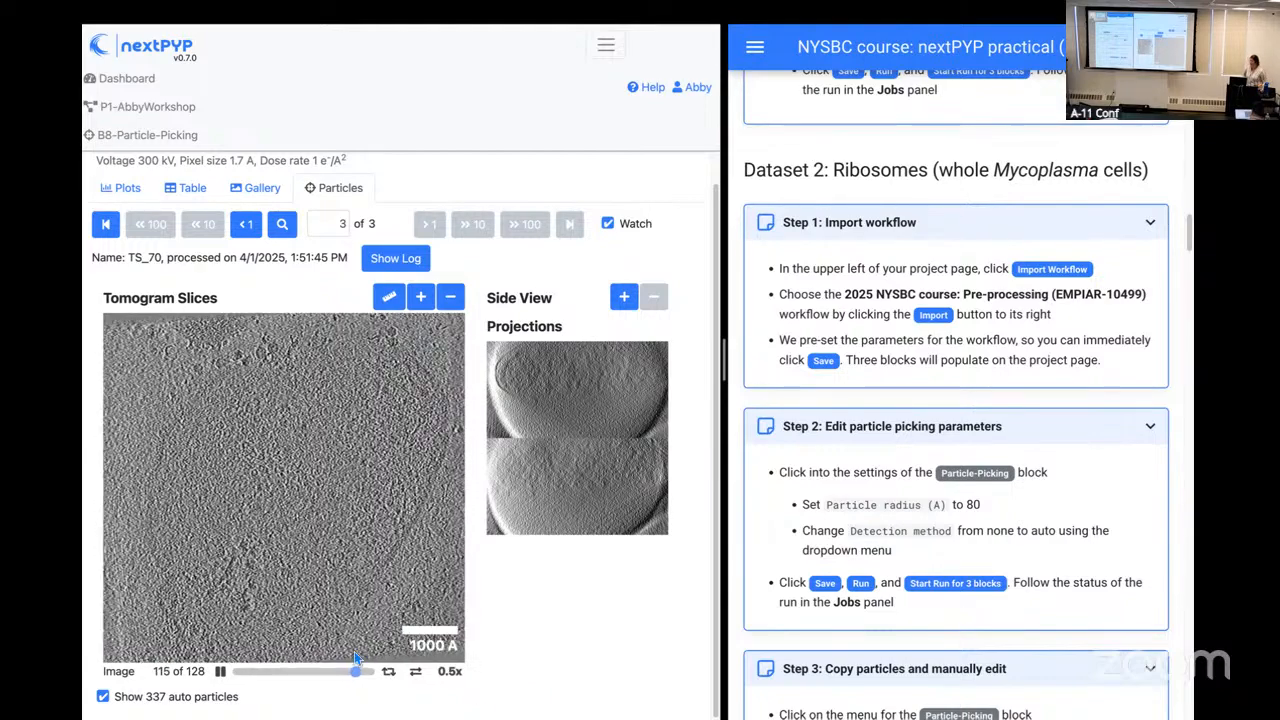
drag(329, 681, 316, 678)
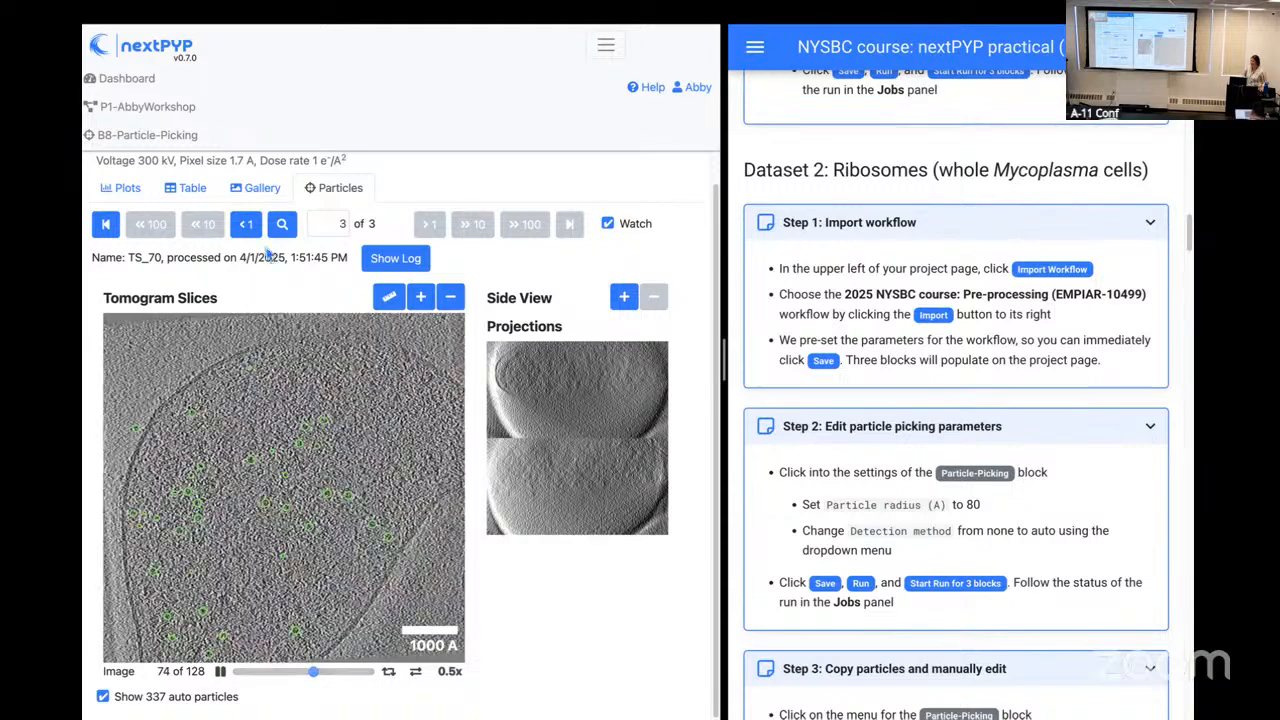
Step: Return to the P1-AbbyWorkshop project and read the guide's Step 3 on copying and manually editing particles
click(188, 118)
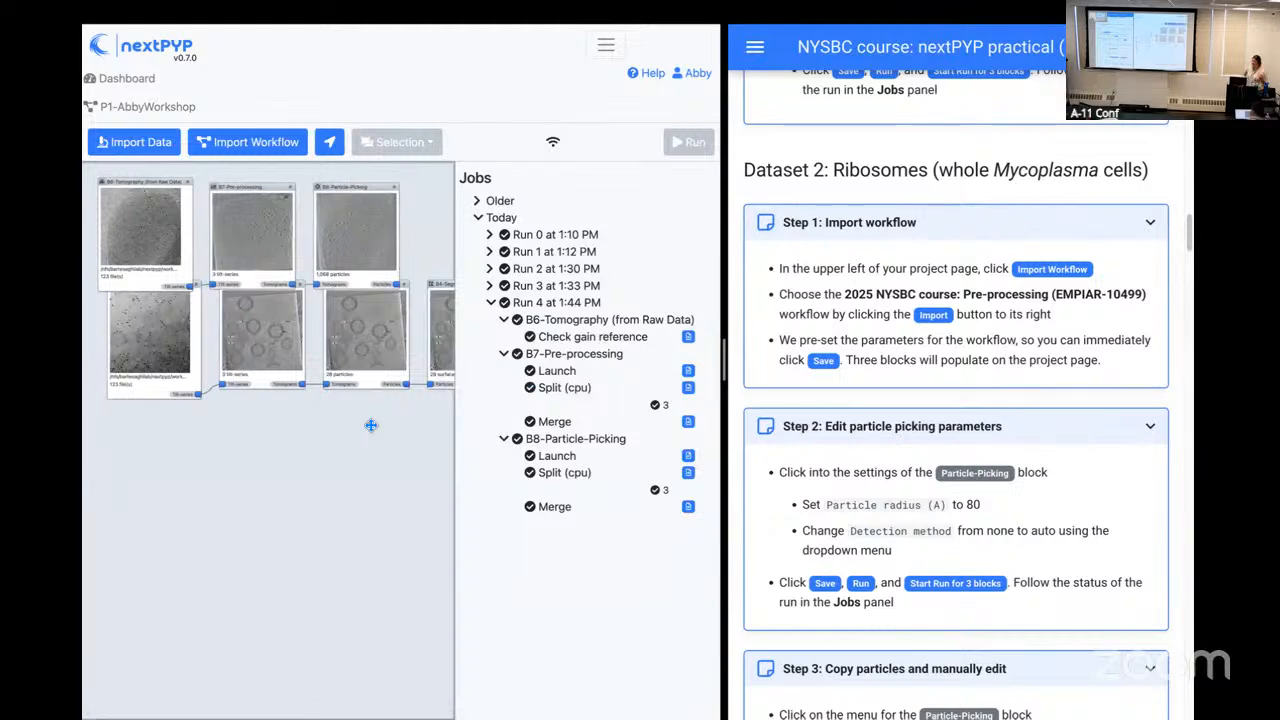
scroll(826, 566, down, 1)
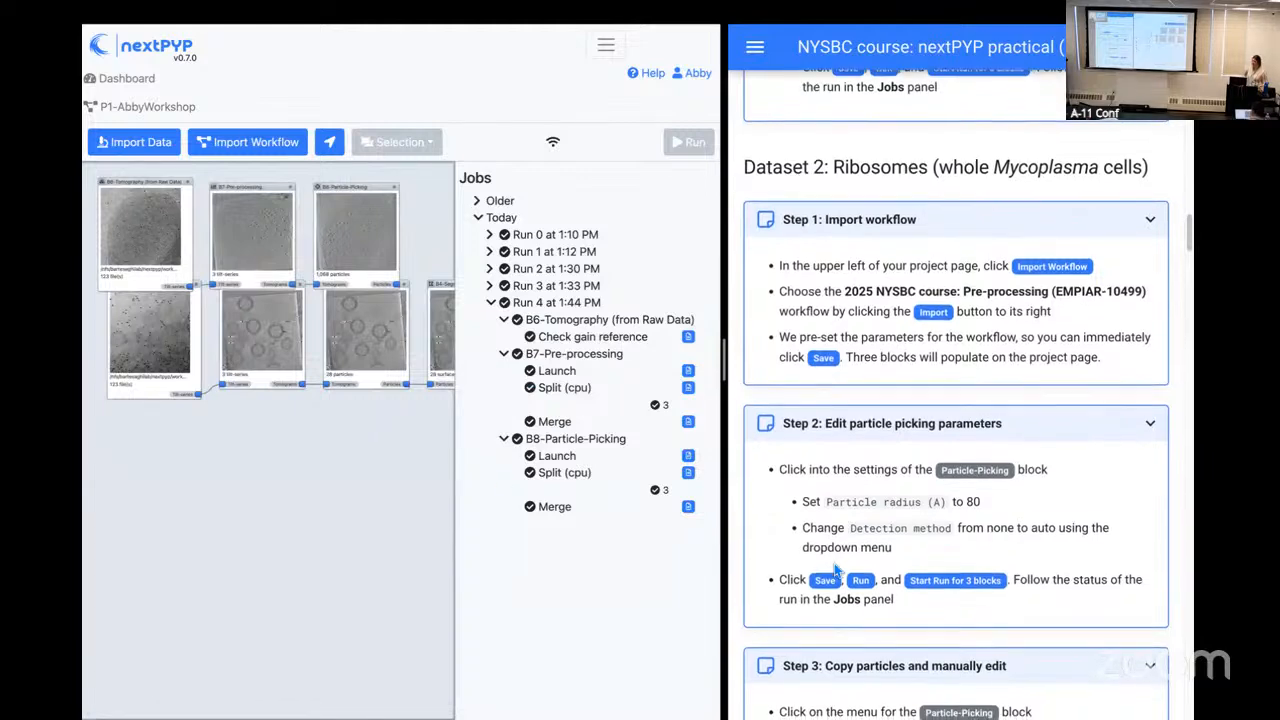
scroll(826, 566, down, 2)
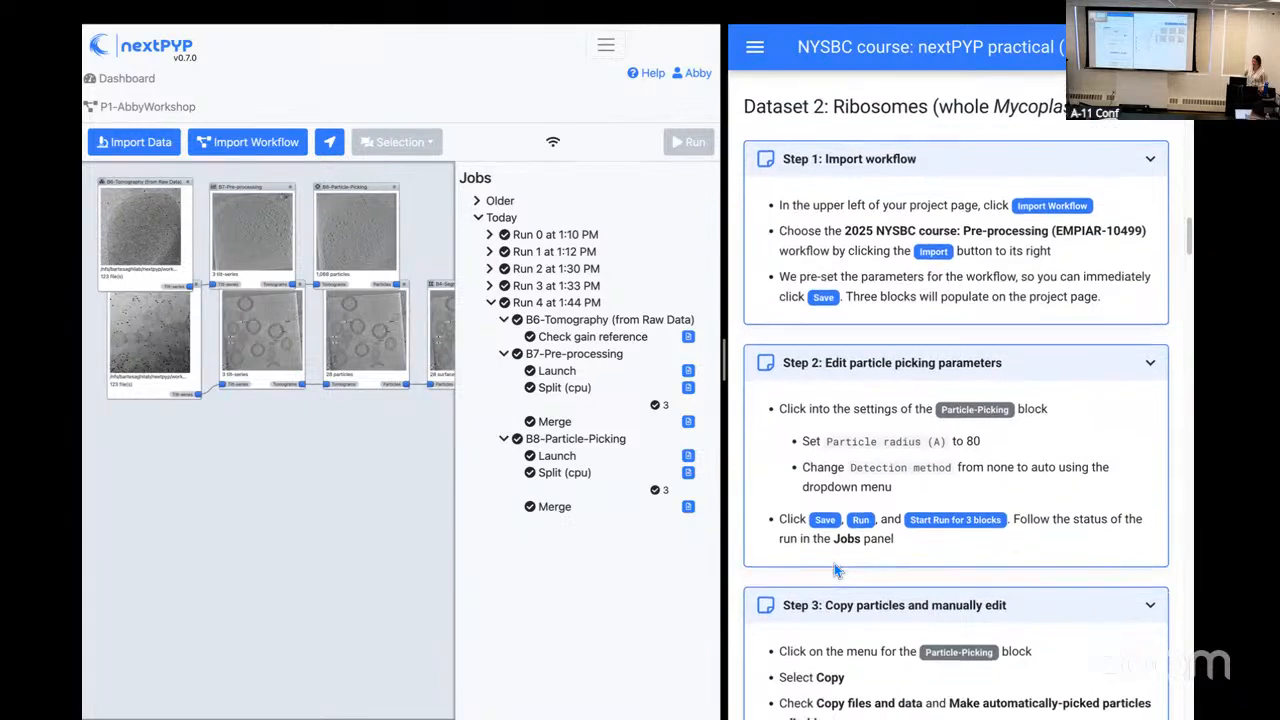
scroll(836, 570, down, 2)
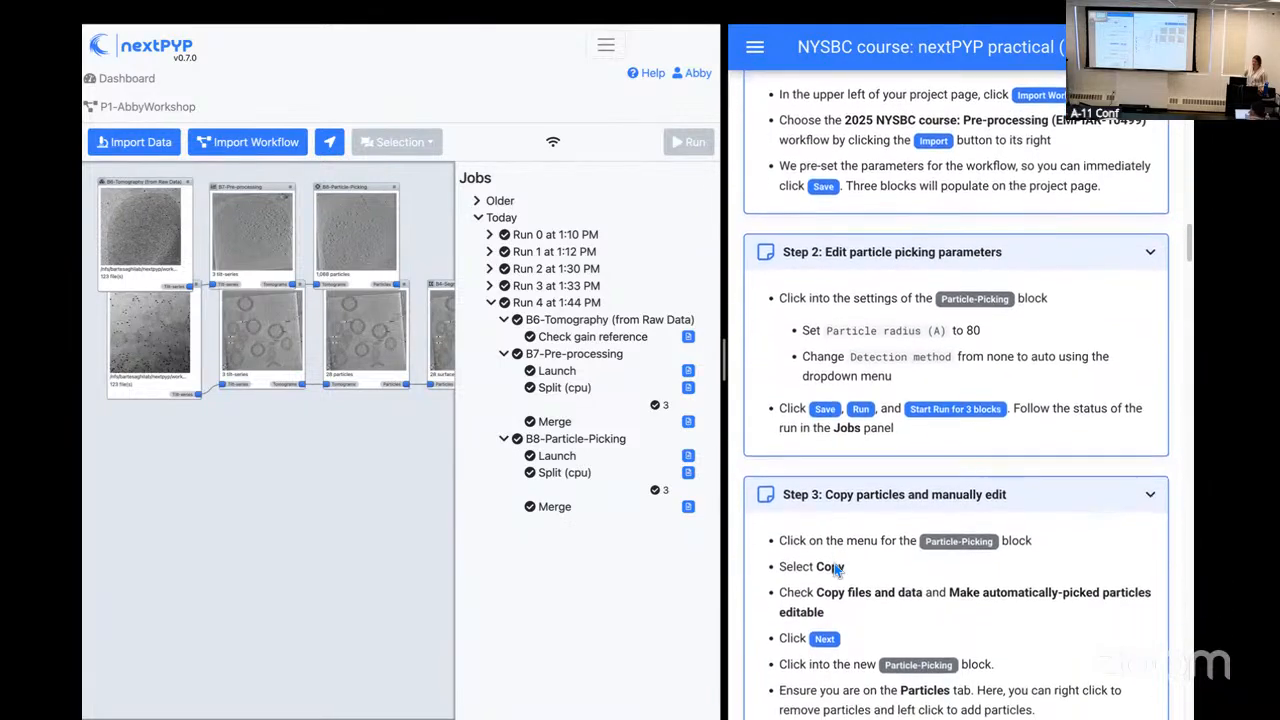
scroll(836, 570, down, 2)
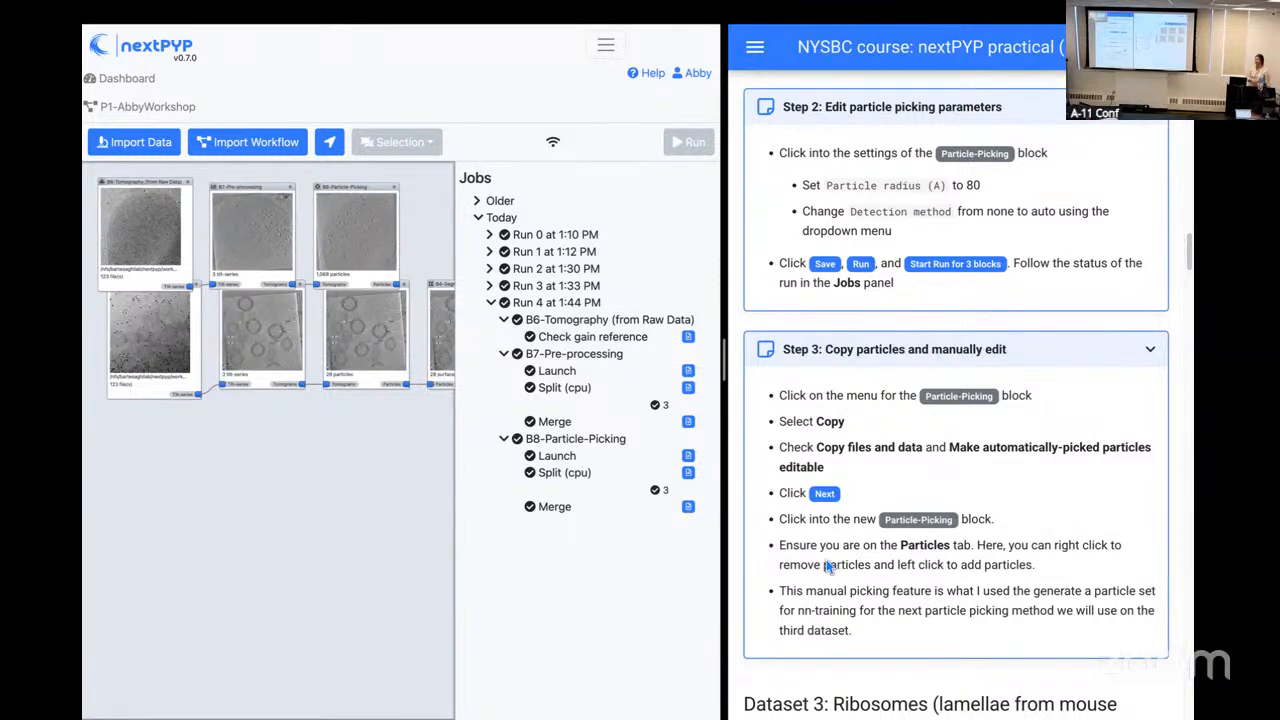
Step: Move the B6, B7 and B8 blocks up so their row is clear of the Dataset 1 blocks below
drag(321, 451, 320, 572)
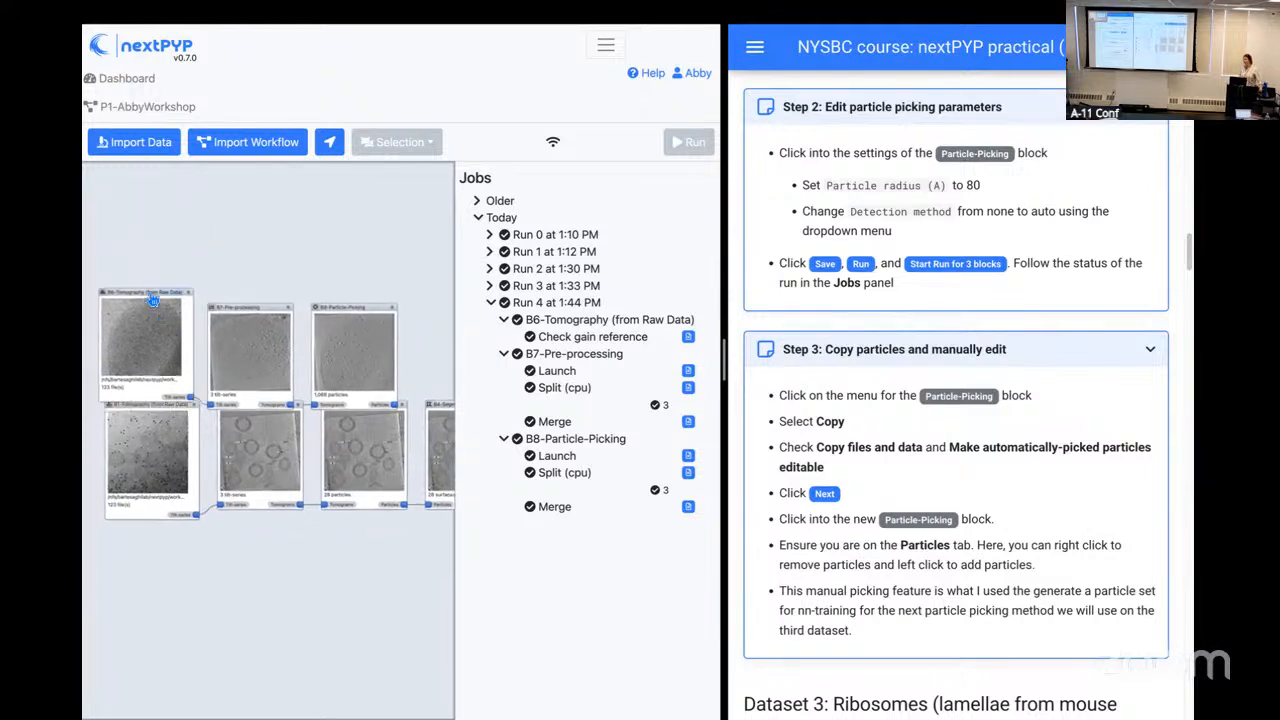
drag(150, 297, 150, 276)
drag(268, 311, 261, 277)
drag(336, 309, 326, 273)
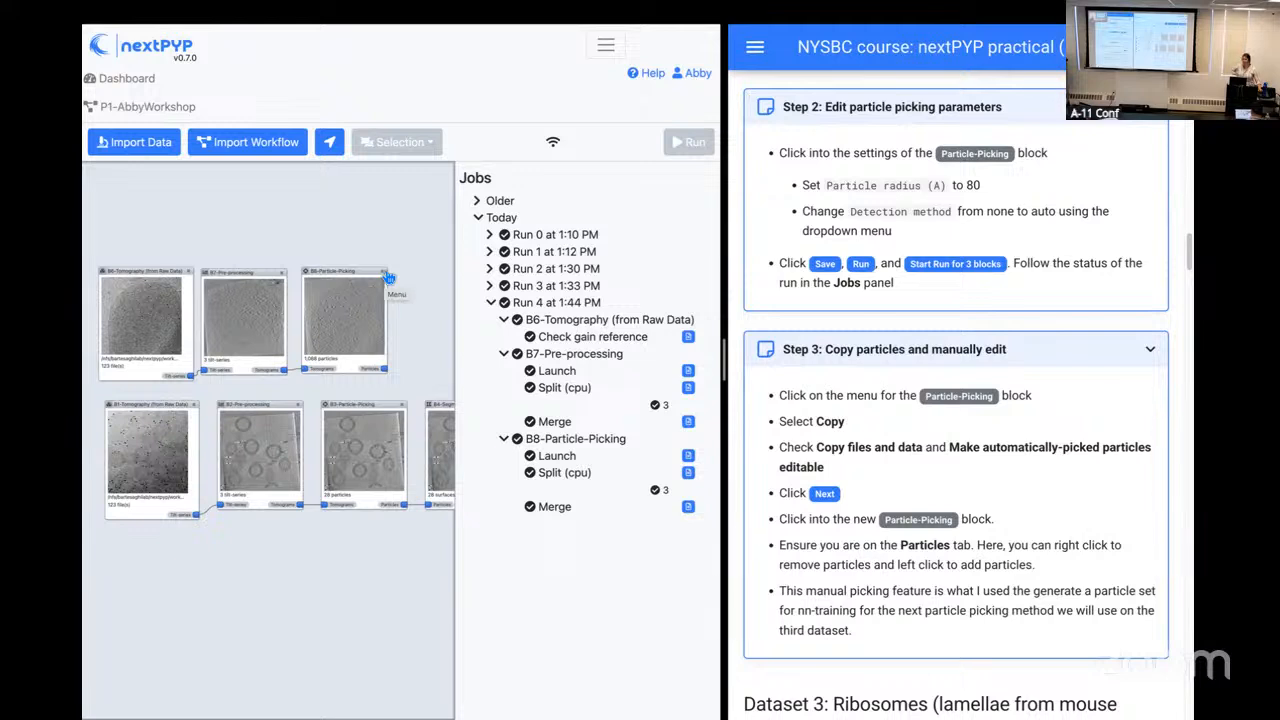
Step: Copy the B8 Particle-Picking block with its files and data, make the automatically-picked particles editable, and save the manual detection settings
click(389, 277)
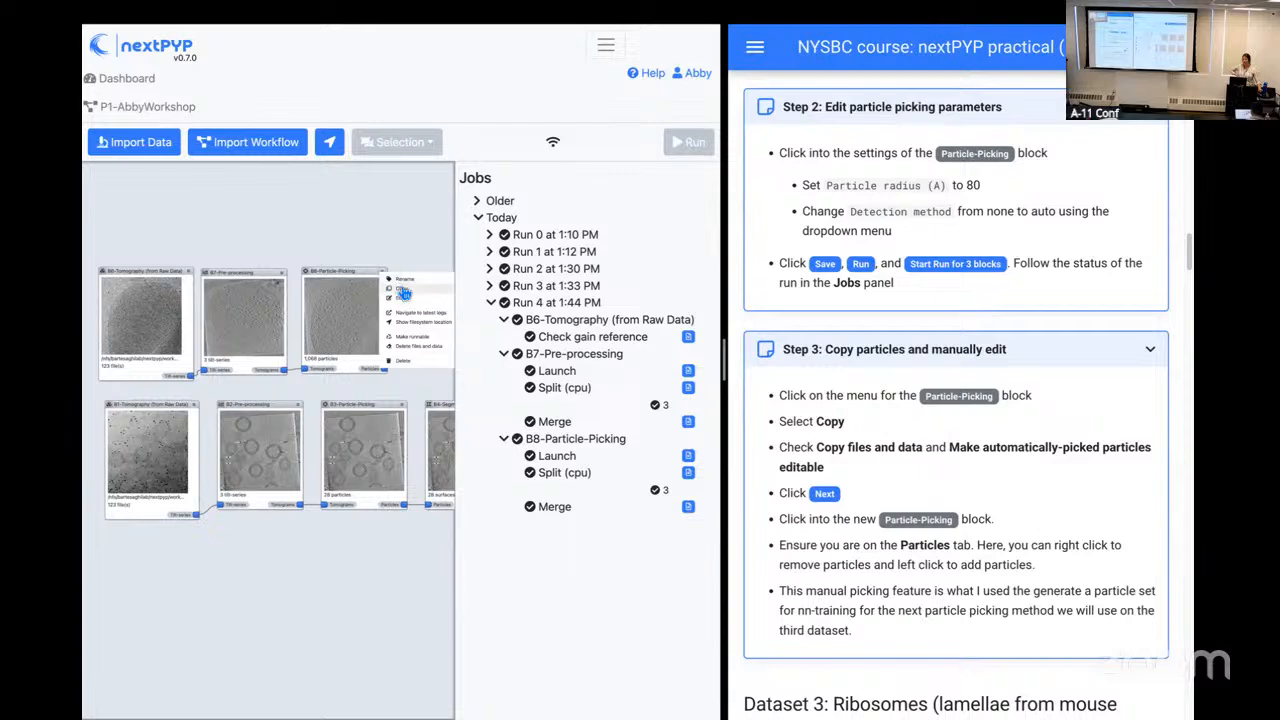
click(401, 290)
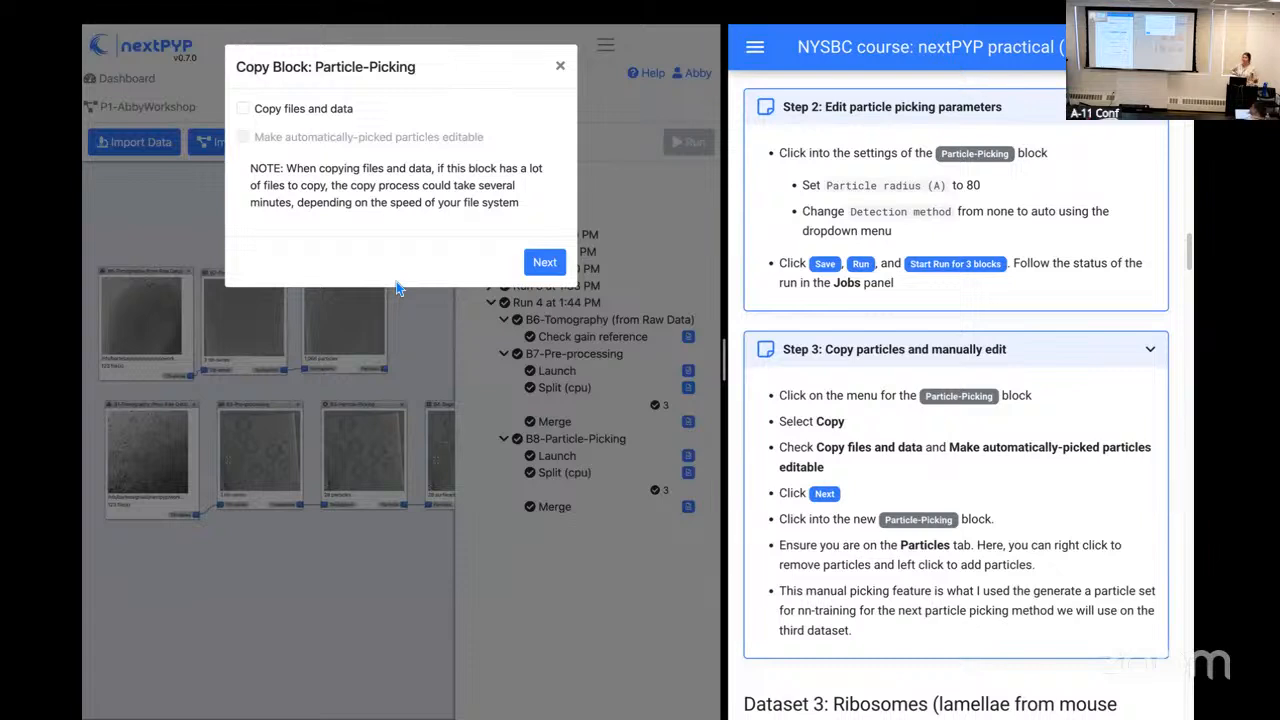
click(247, 110)
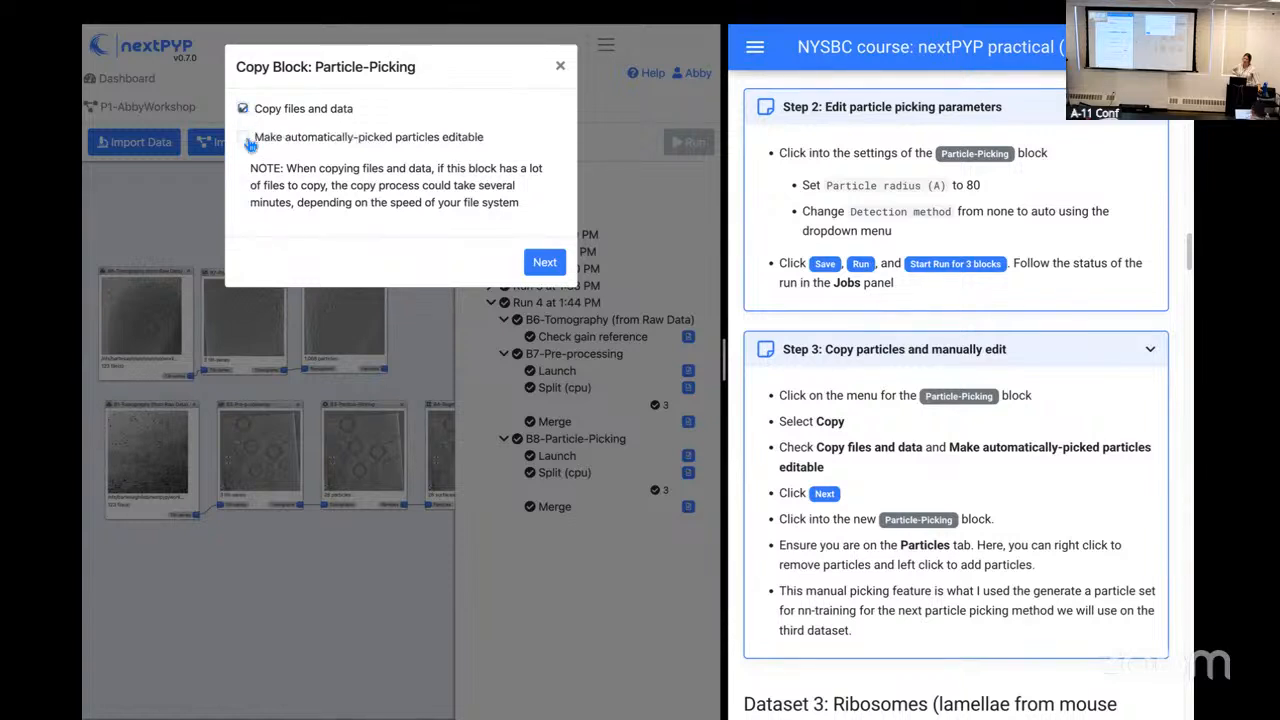
click(246, 140)
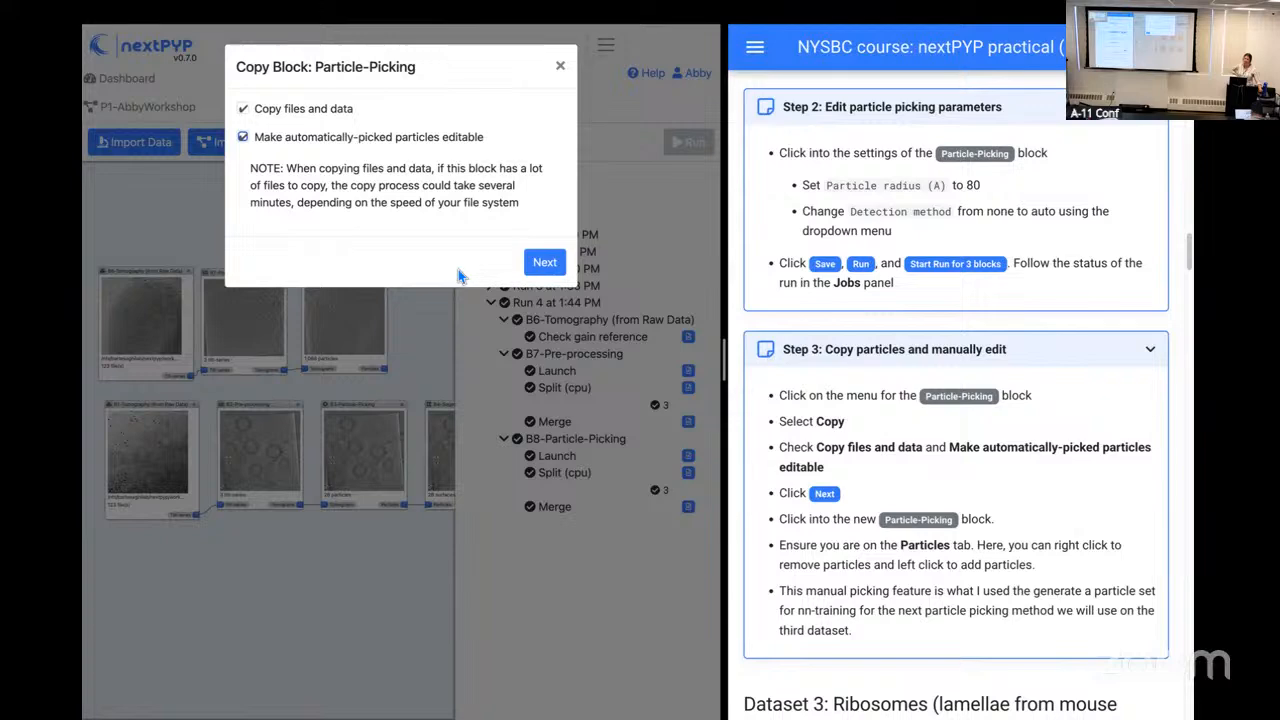
click(545, 263)
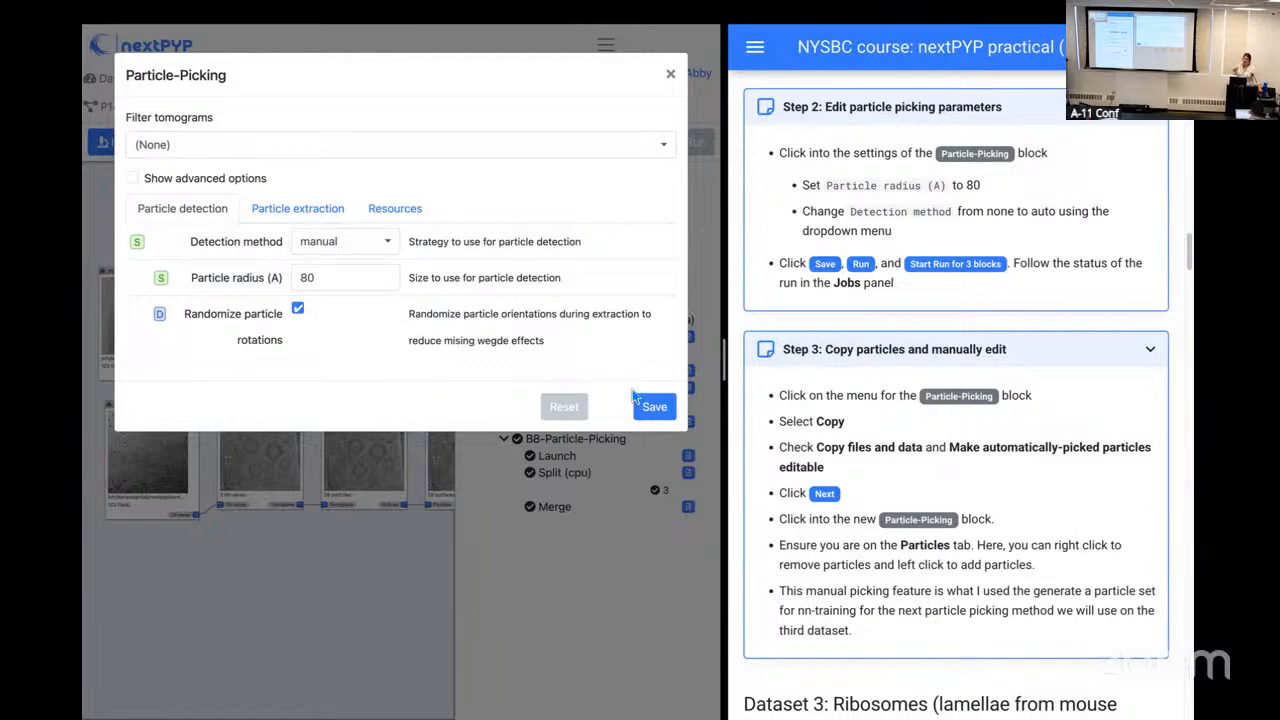
click(655, 416)
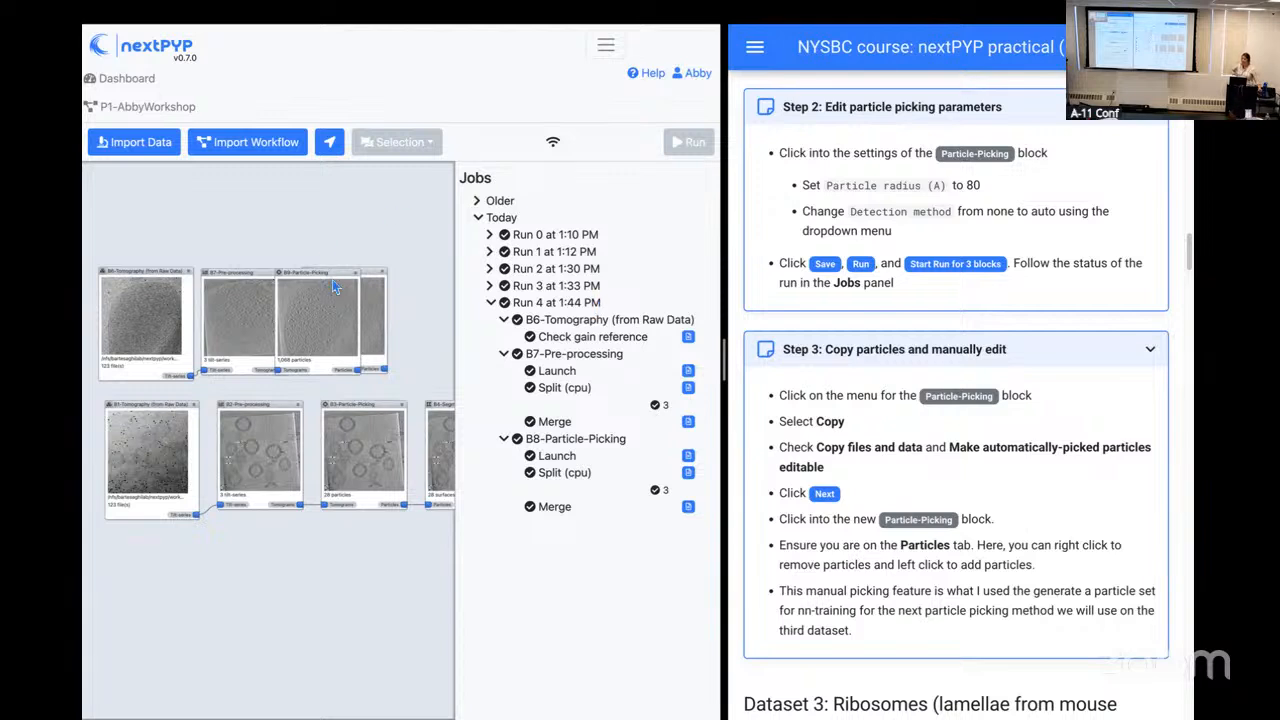
drag(335, 287, 361, 159)
click(392, 82)
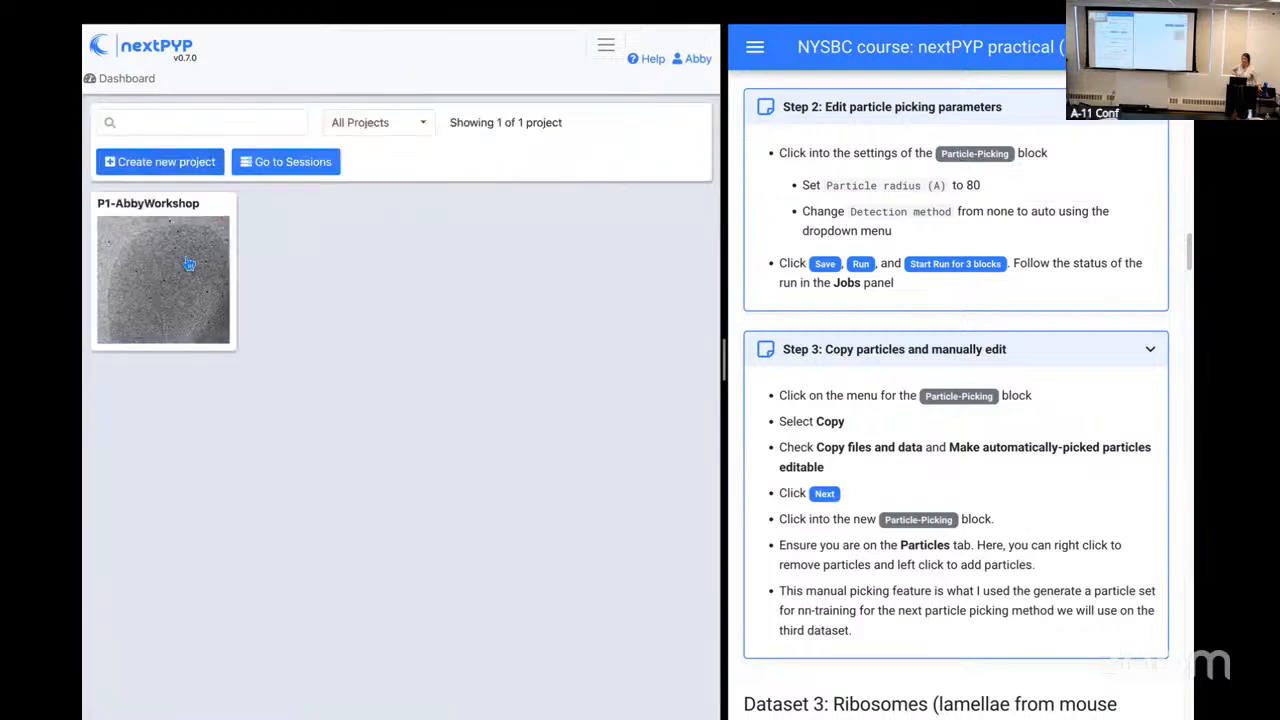
click(189, 264)
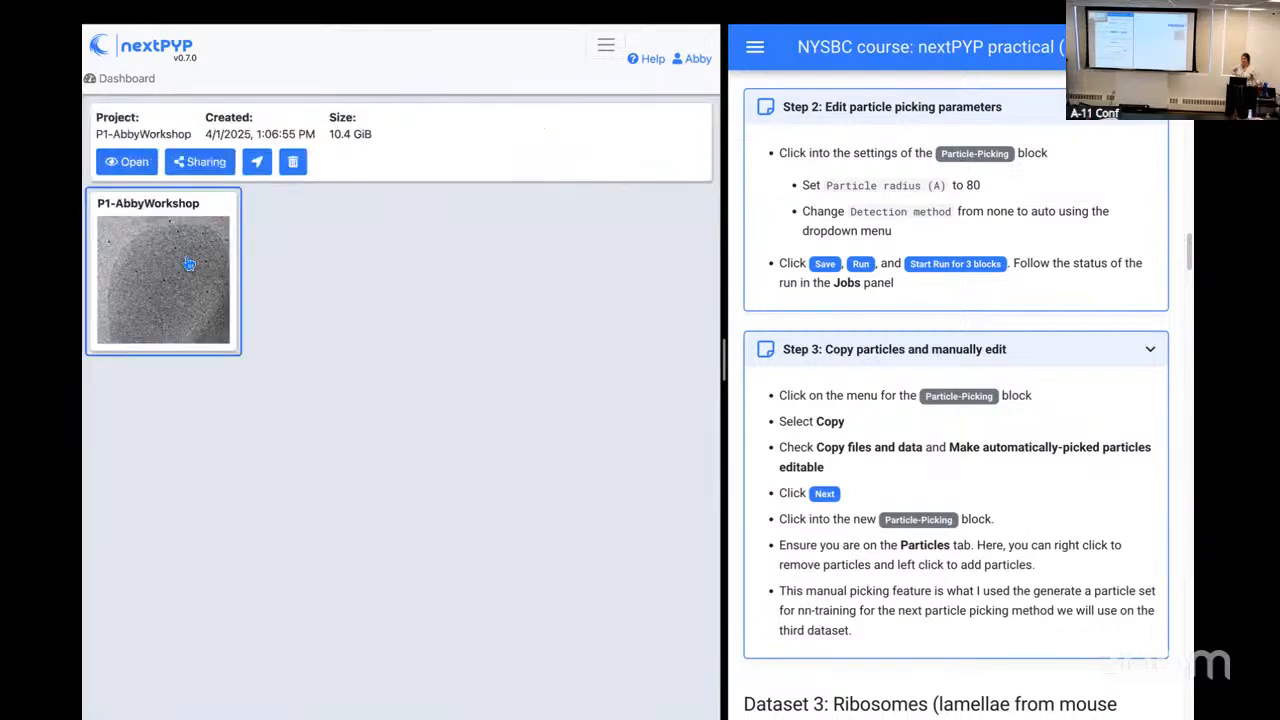
click(134, 162)
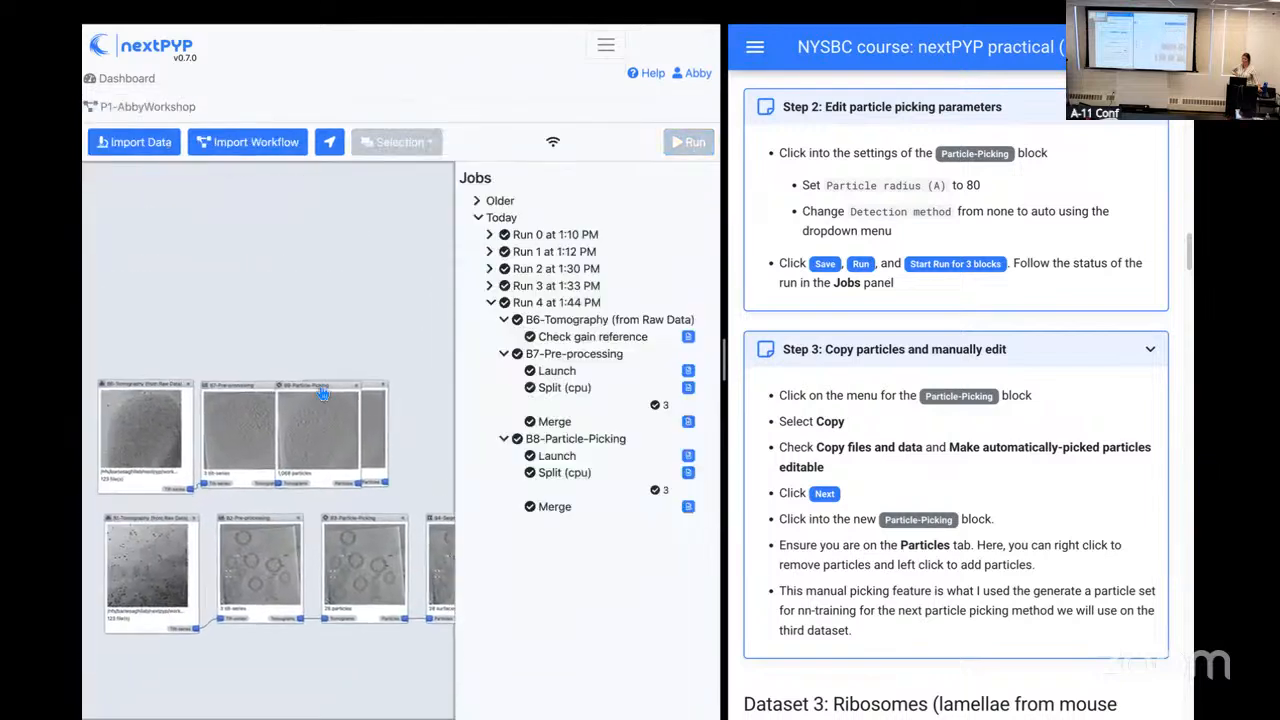
Step: Move the copied Particle-Picking block above the original B8 block and rename it copy
drag(342, 366, 369, 242)
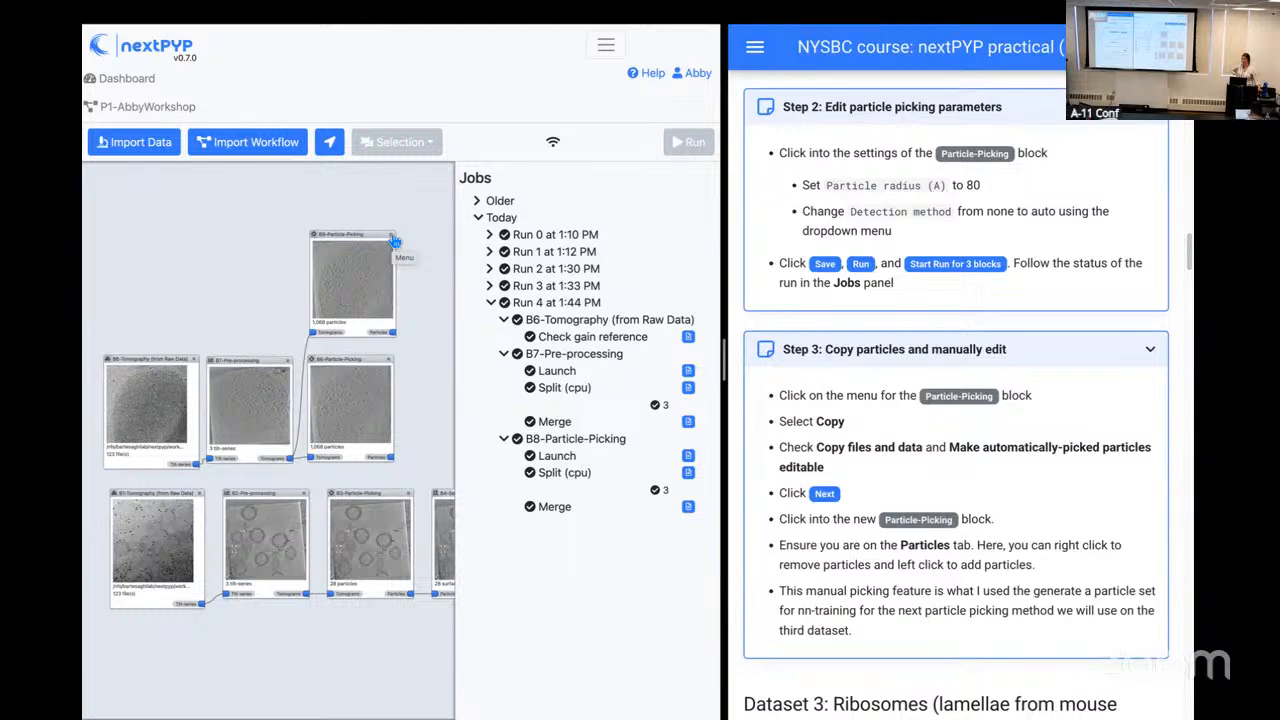
click(395, 243)
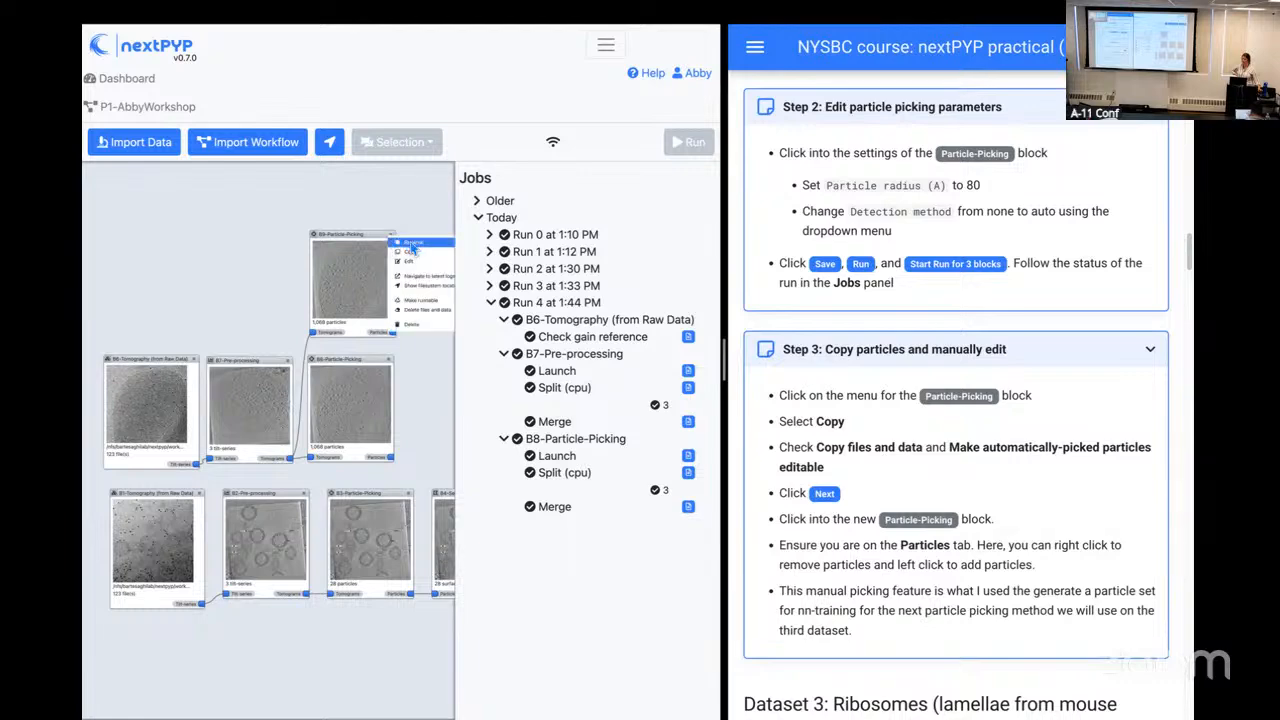
click(412, 244)
drag(338, 114, 218, 117)
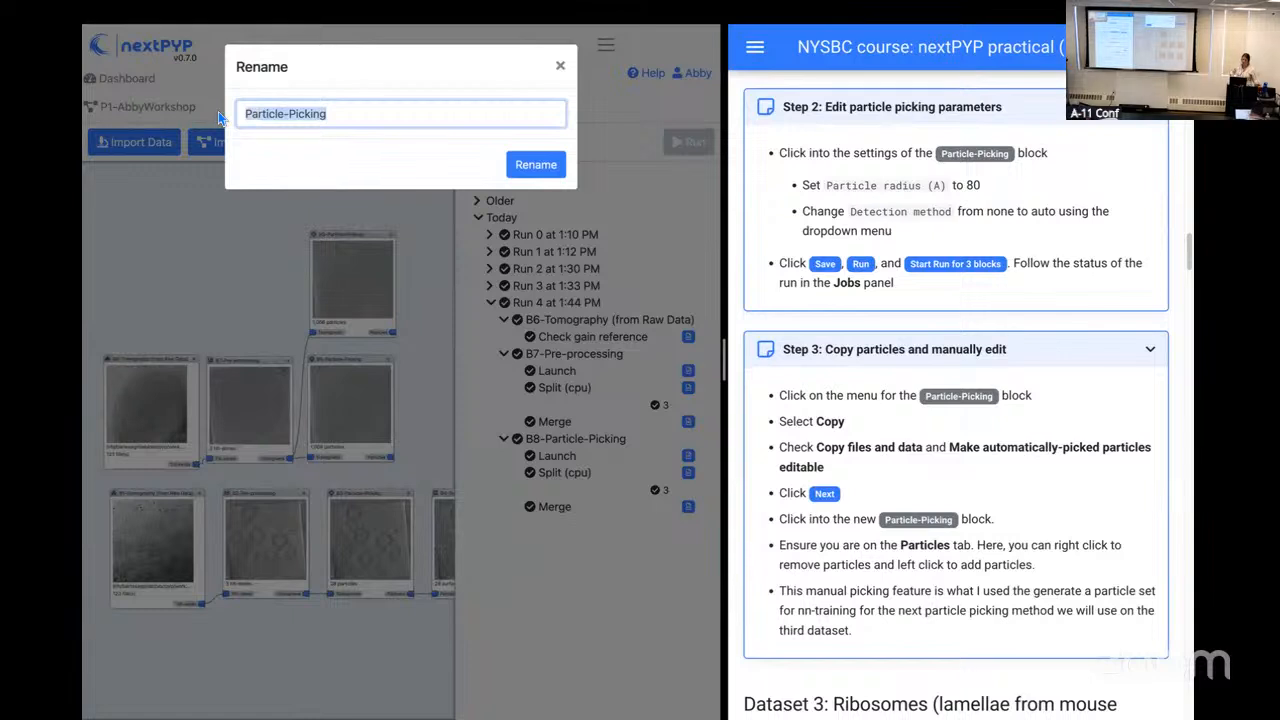
text(copy)
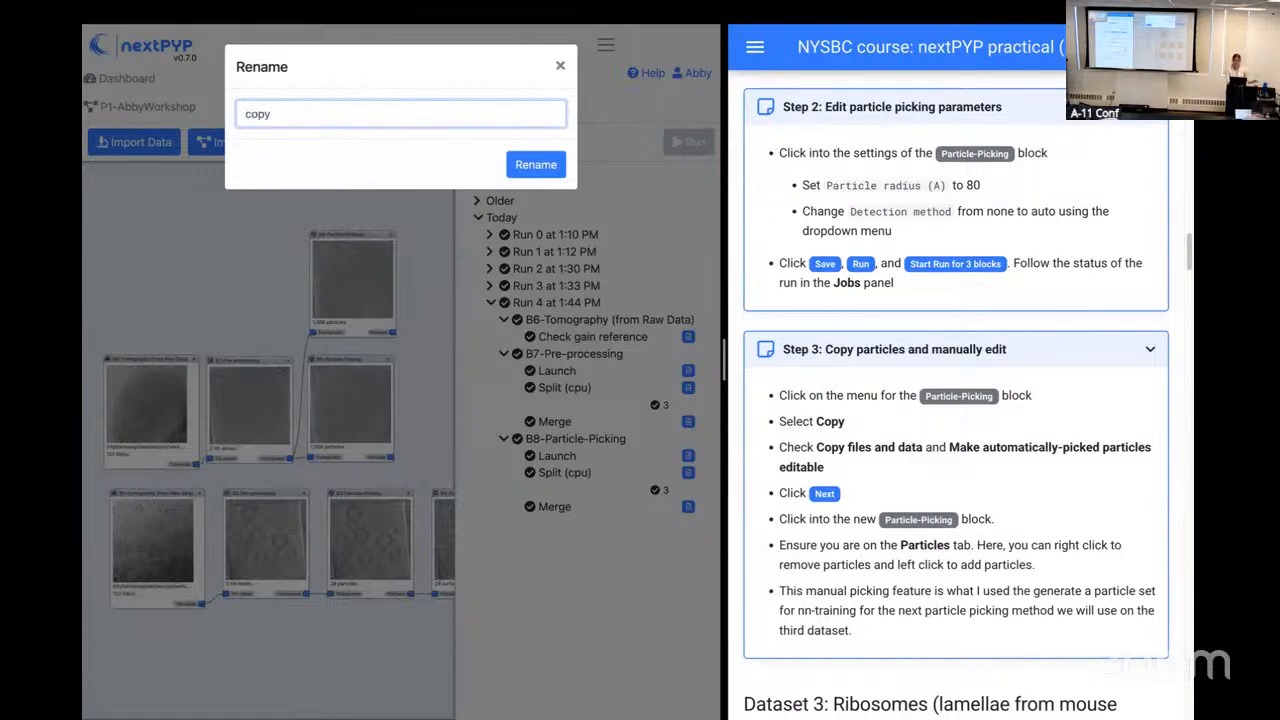
click(522, 166)
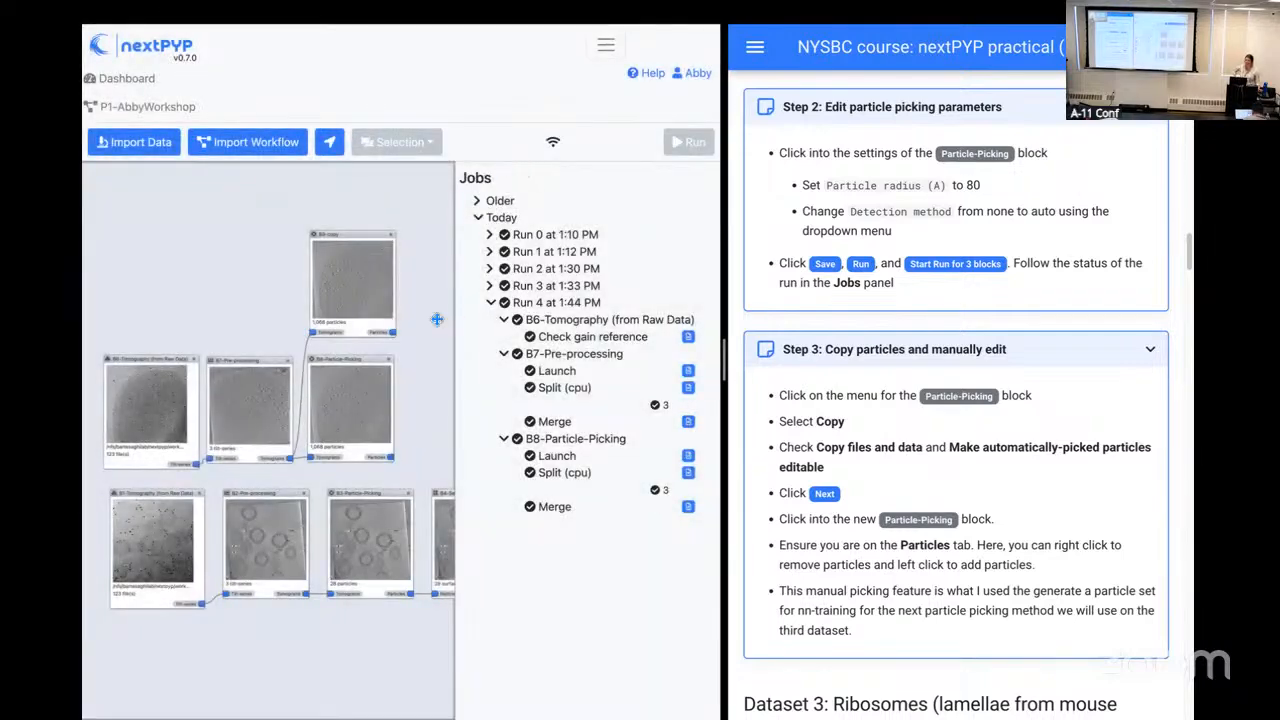
Step: Open the B9-copy block's particles and try manually adding and removing particles on slice 64 of TS_70
click(367, 291)
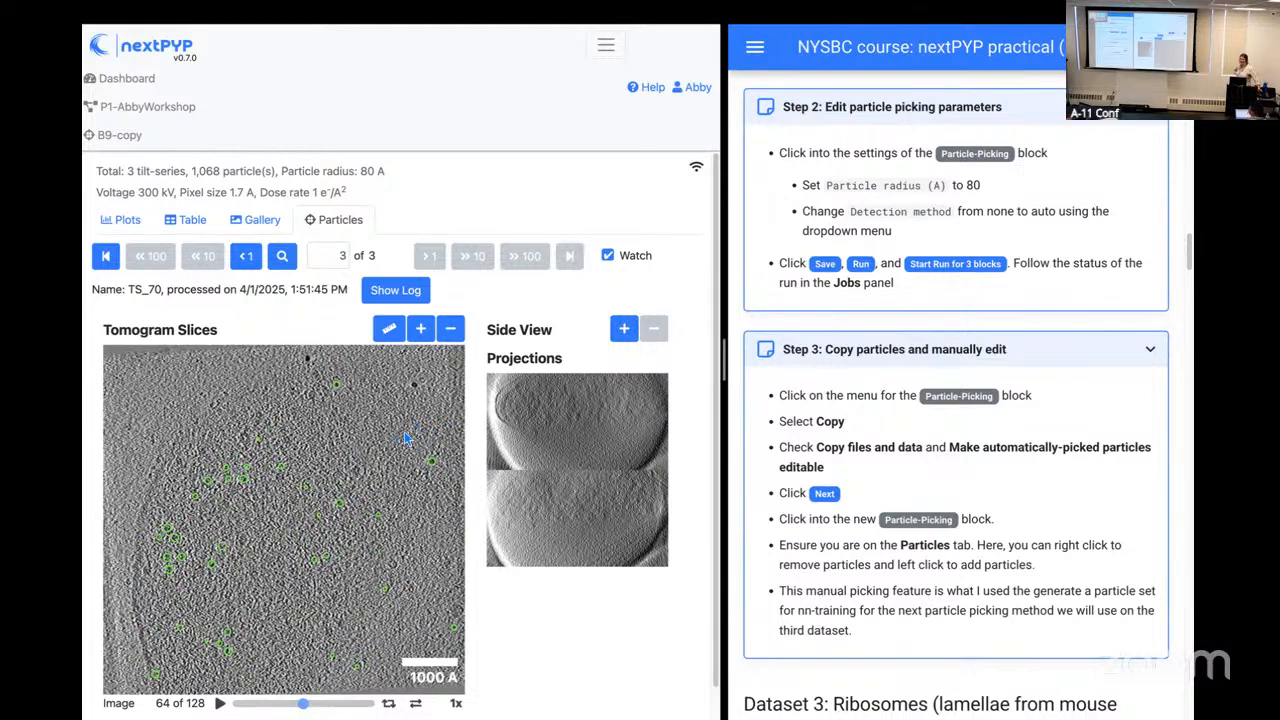
scroll(400, 464, down, 1)
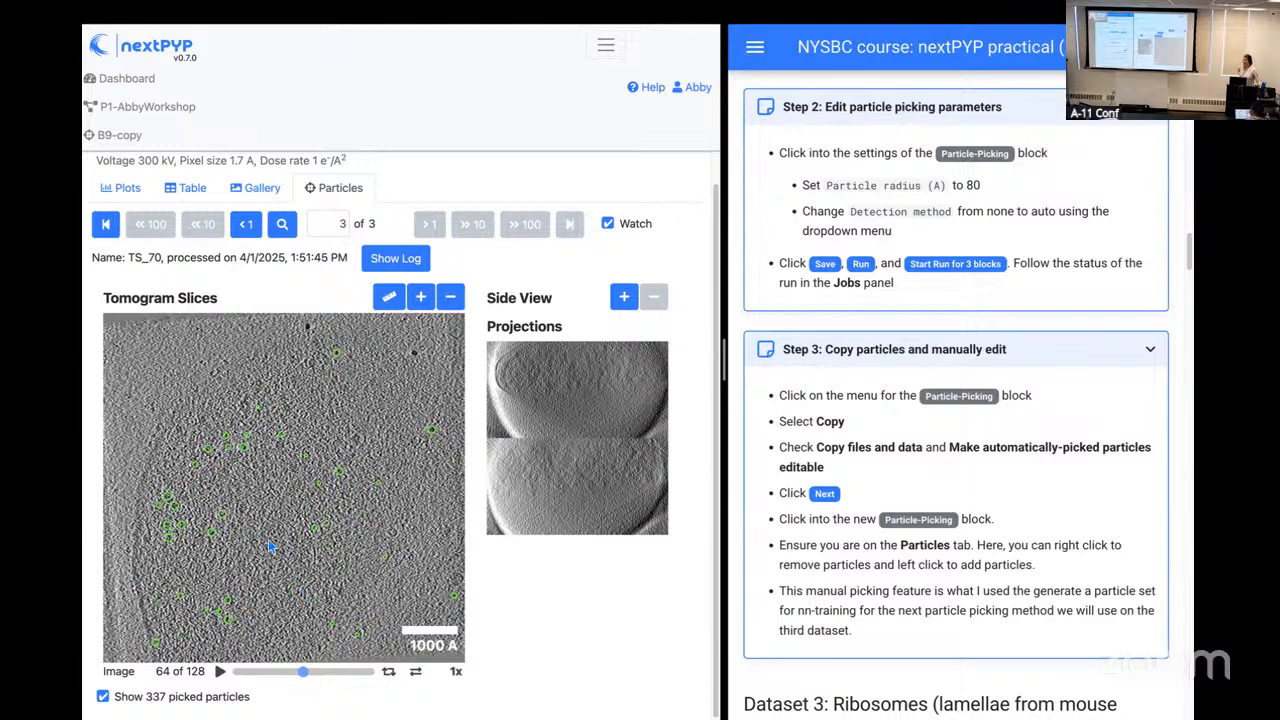
click(248, 511)
right_click(248, 511)
click(262, 408)
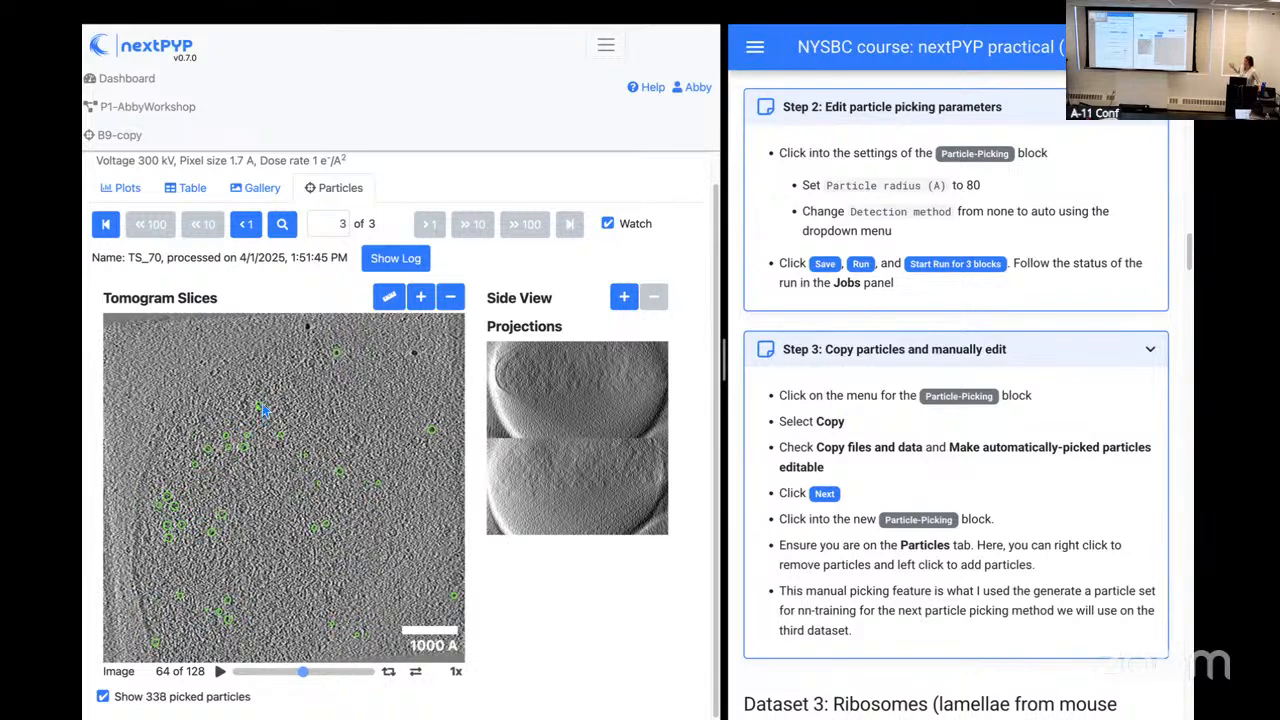
right_click(262, 408)
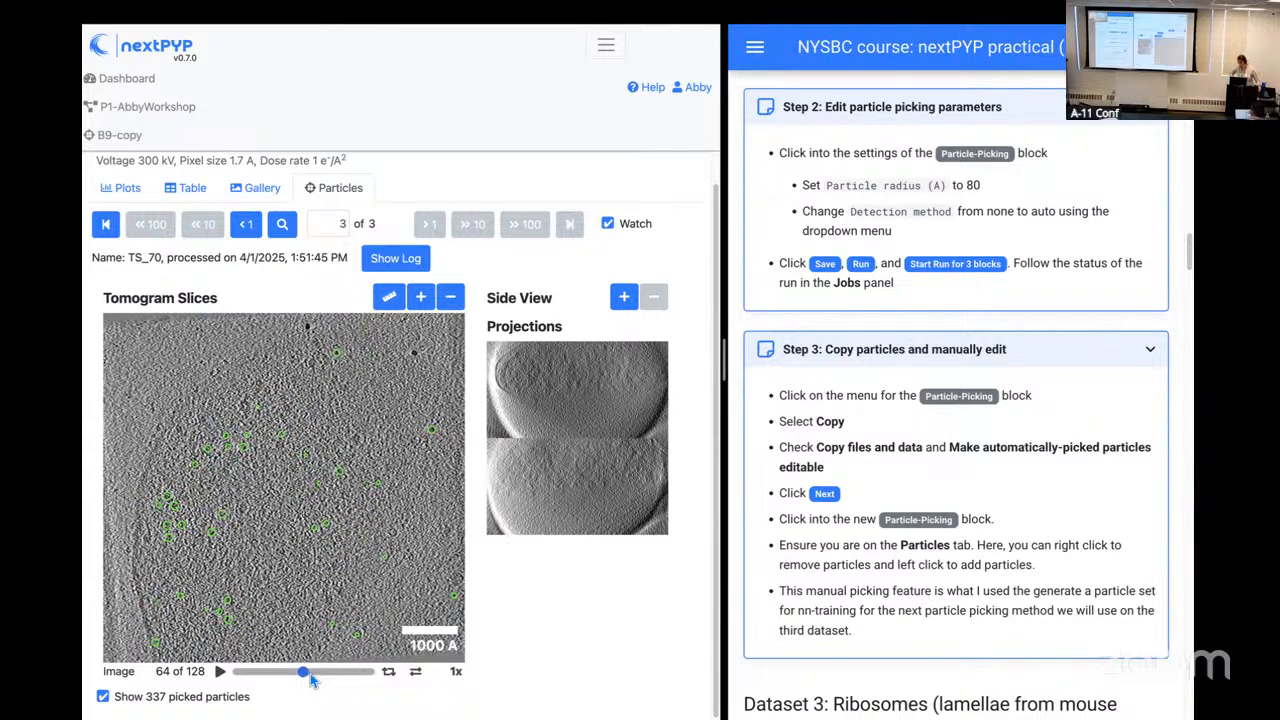
Step: Browse the TS_70 tomogram slices with their picked particles from slice 64 to slice 80
drag(311, 680, 307, 682)
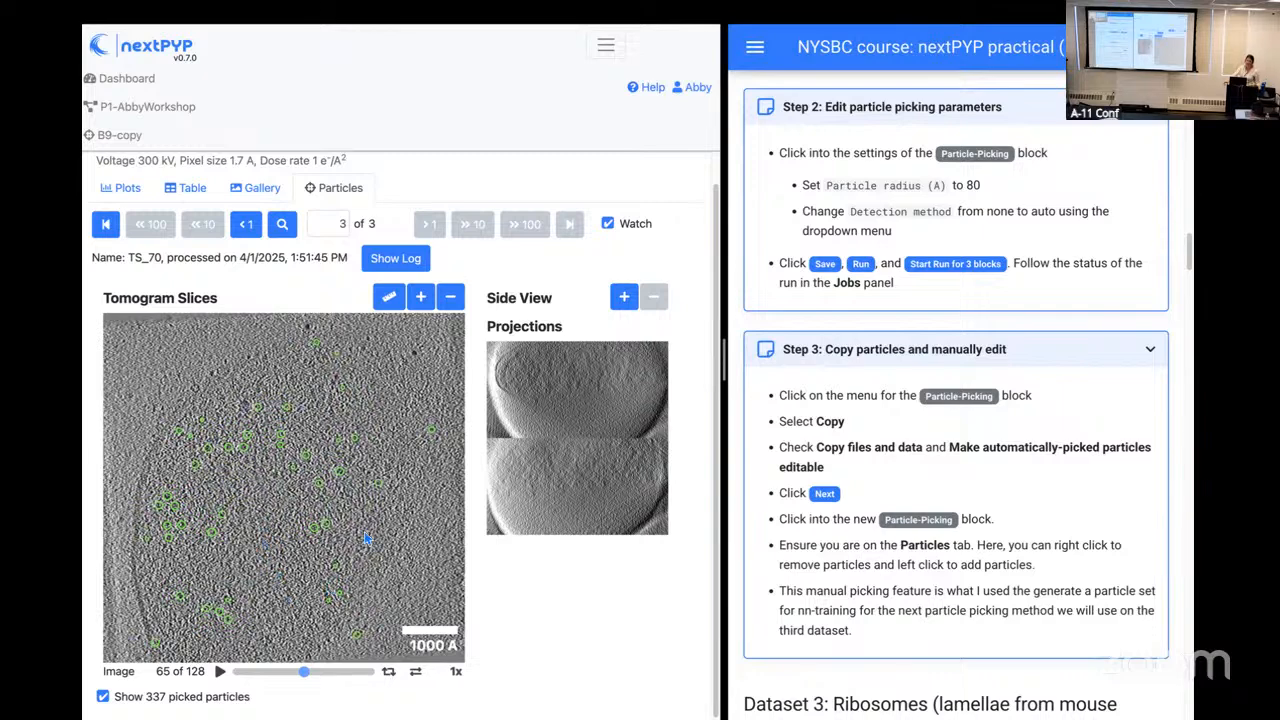
click(300, 680)
drag(300, 682, 320, 674)
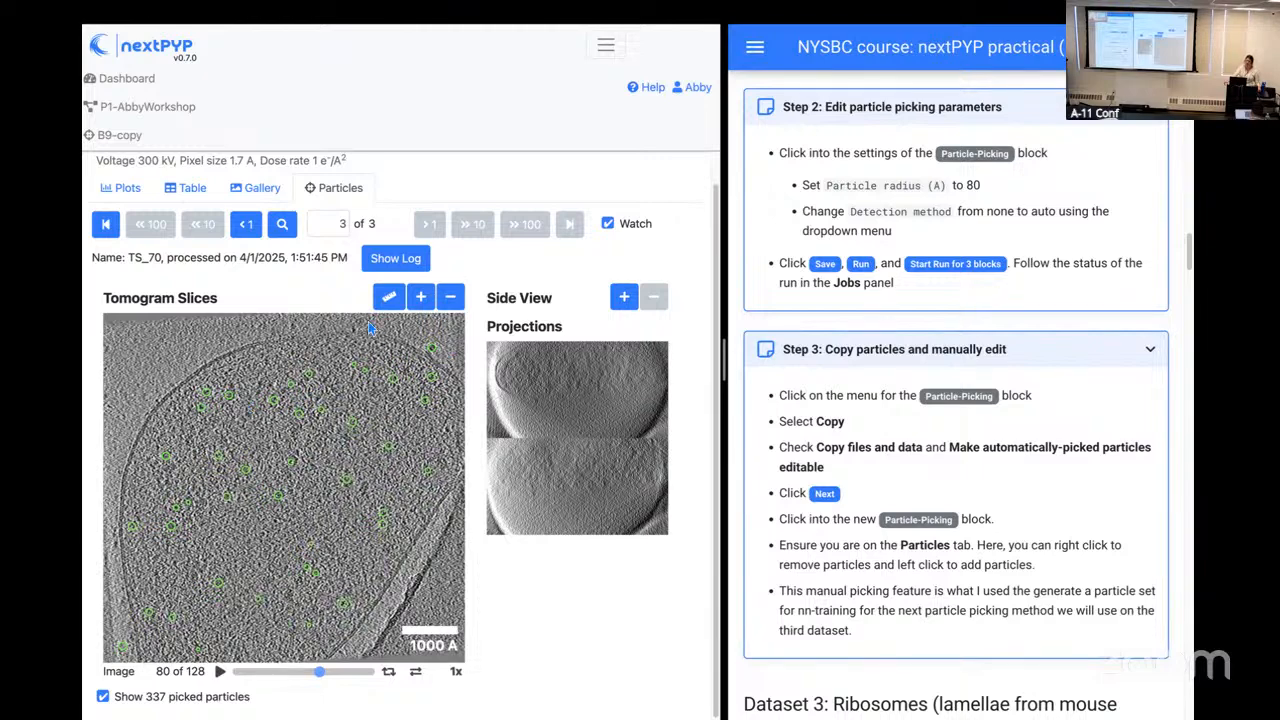
Step: Return to the P1-AbbyWorkshop project and read the guide's Dataset 3 steps on importing the workflow and editing particle picking parameters
click(187, 108)
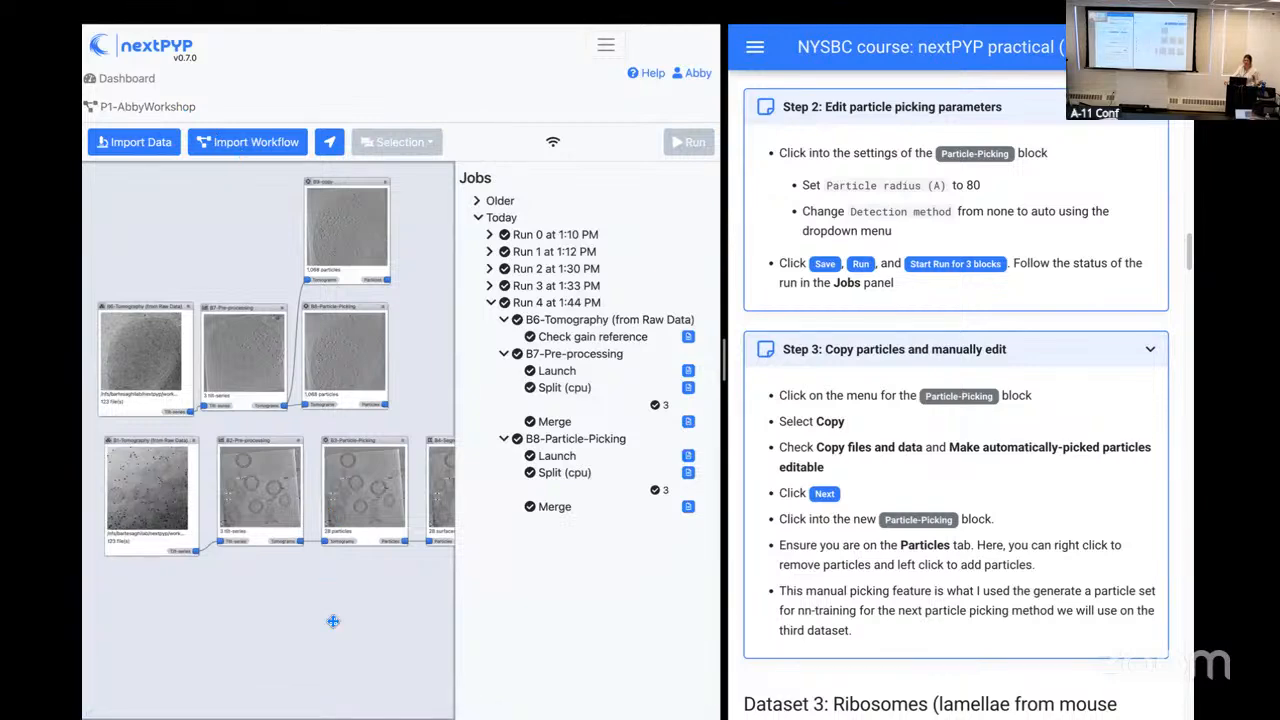
scroll(912, 385, down, 2)
scroll(910, 380, down, 4)
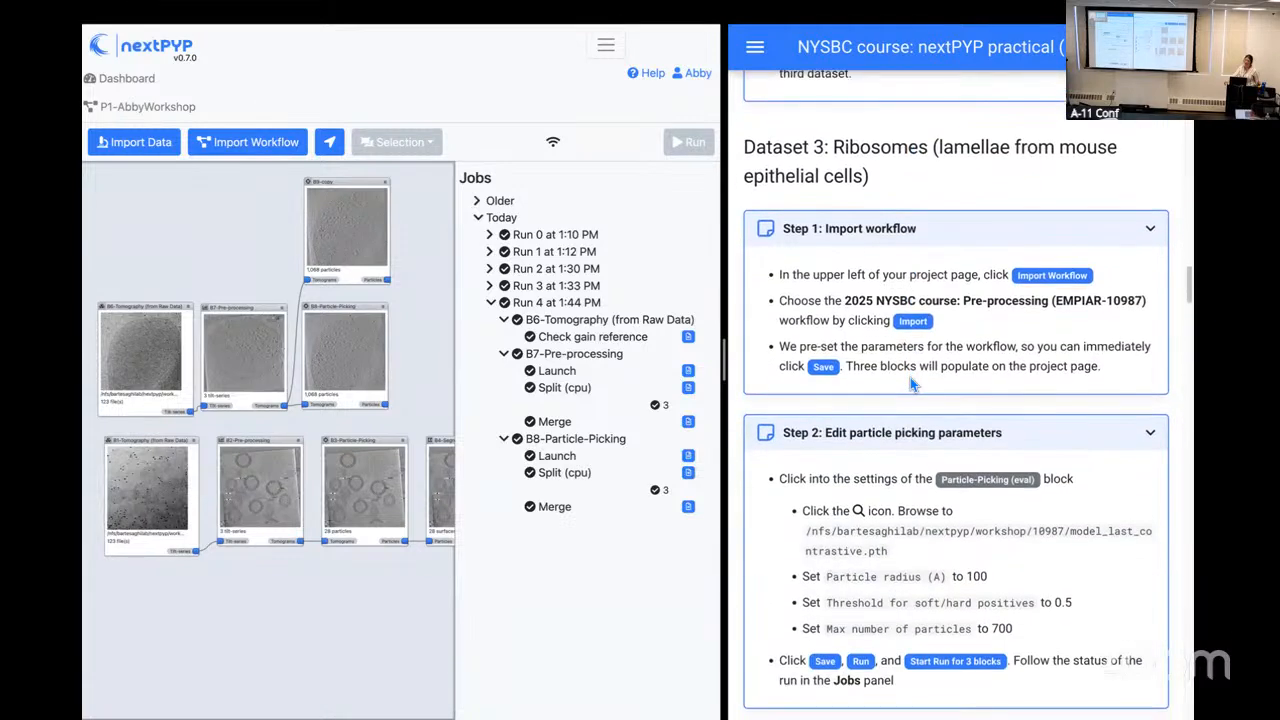
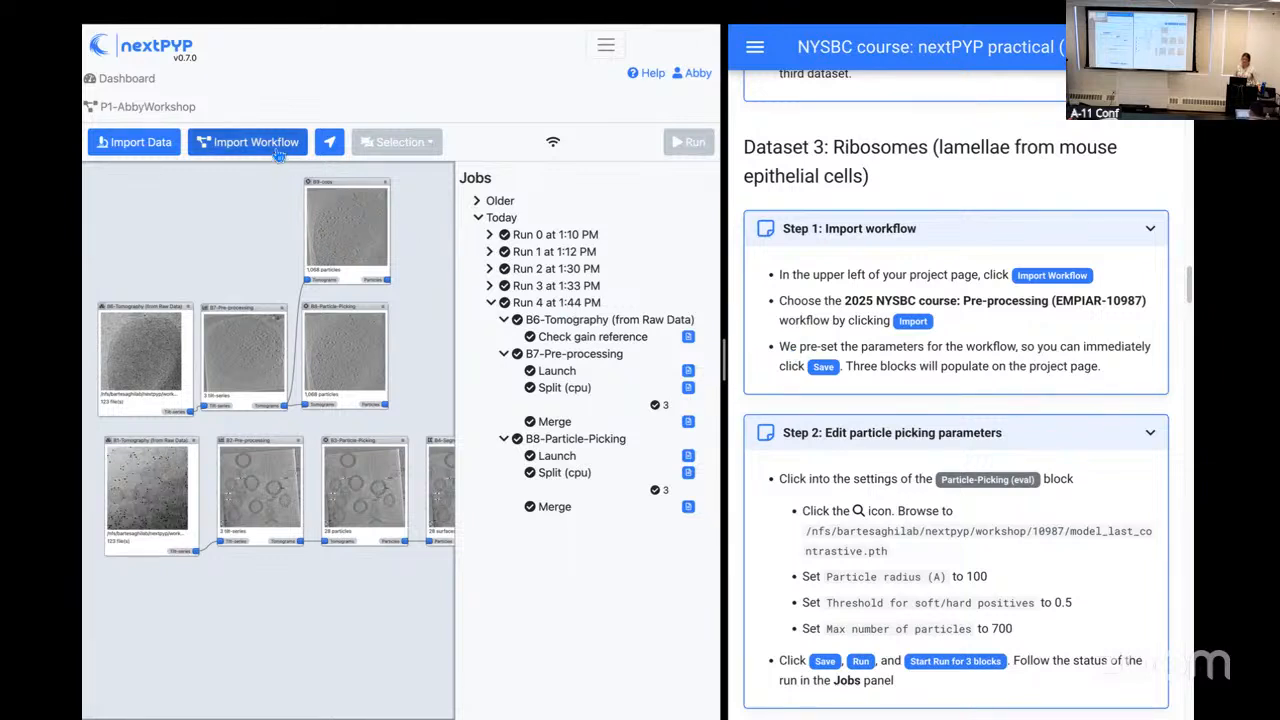
Step: Import the "2025 NYSBC course: Pre-procesing (EMPIAR-10987)" workflow into the project with its pre-set parameters
click(277, 150)
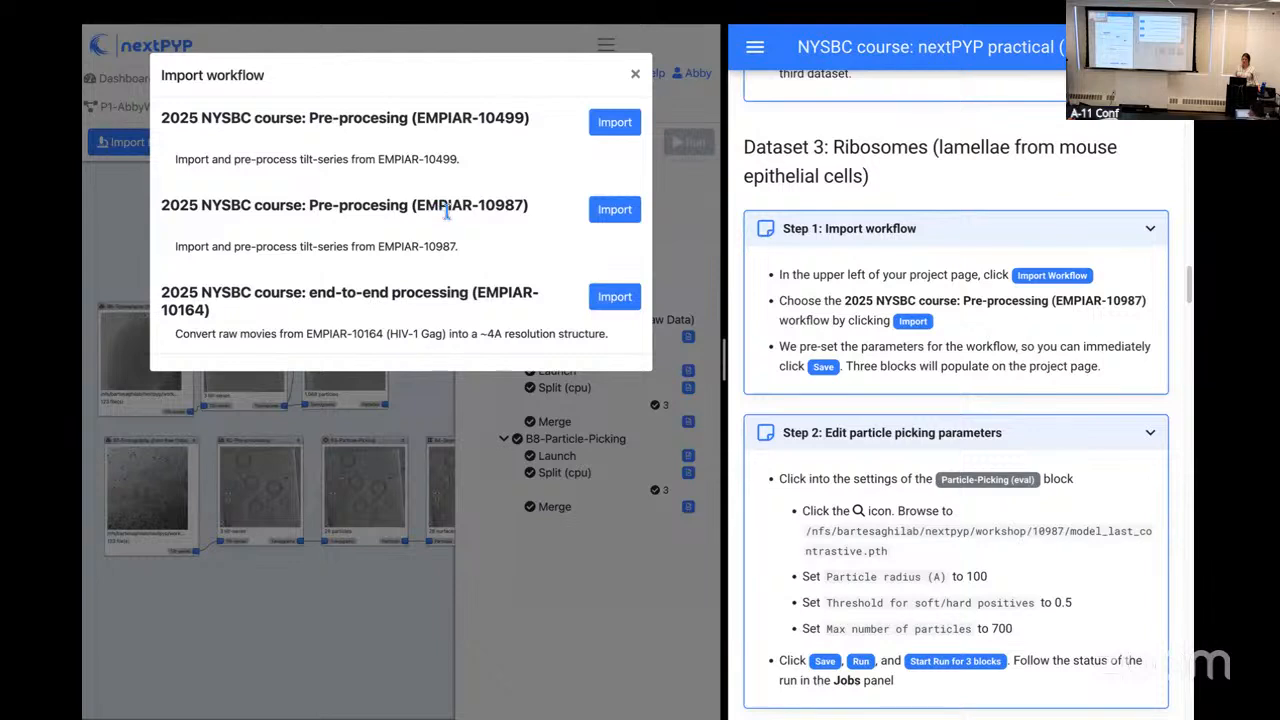
click(613, 213)
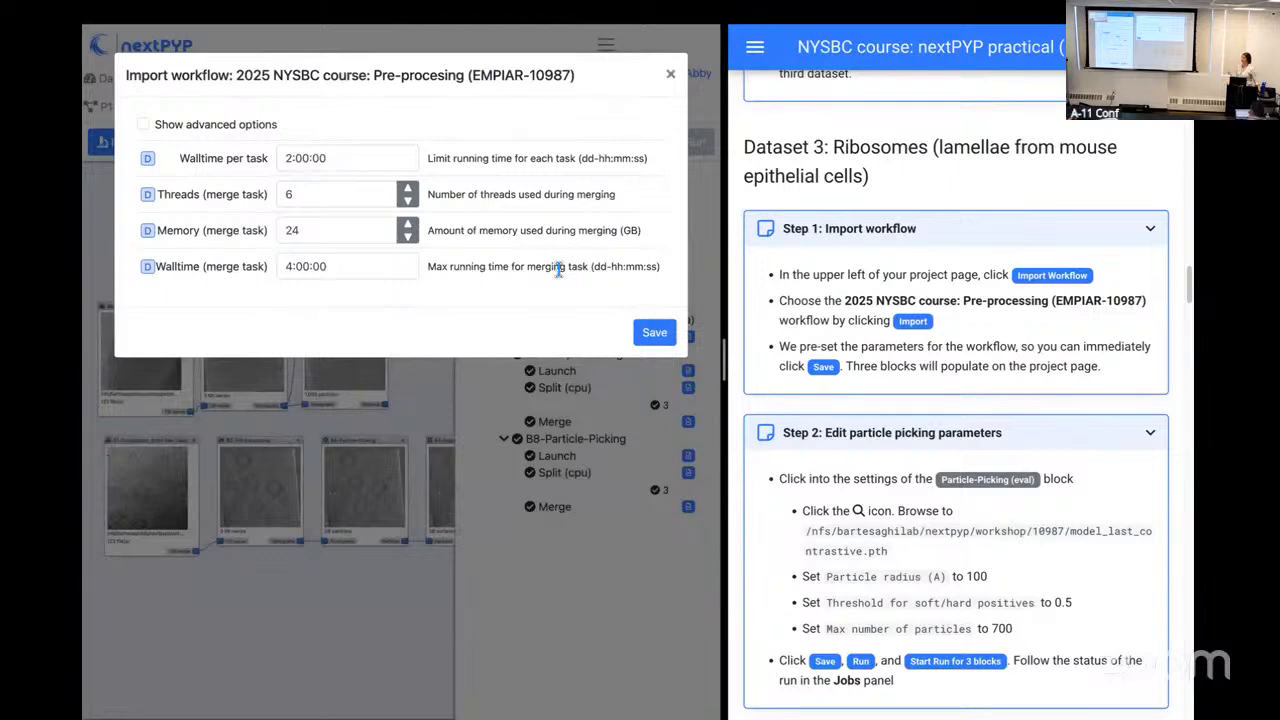
click(655, 333)
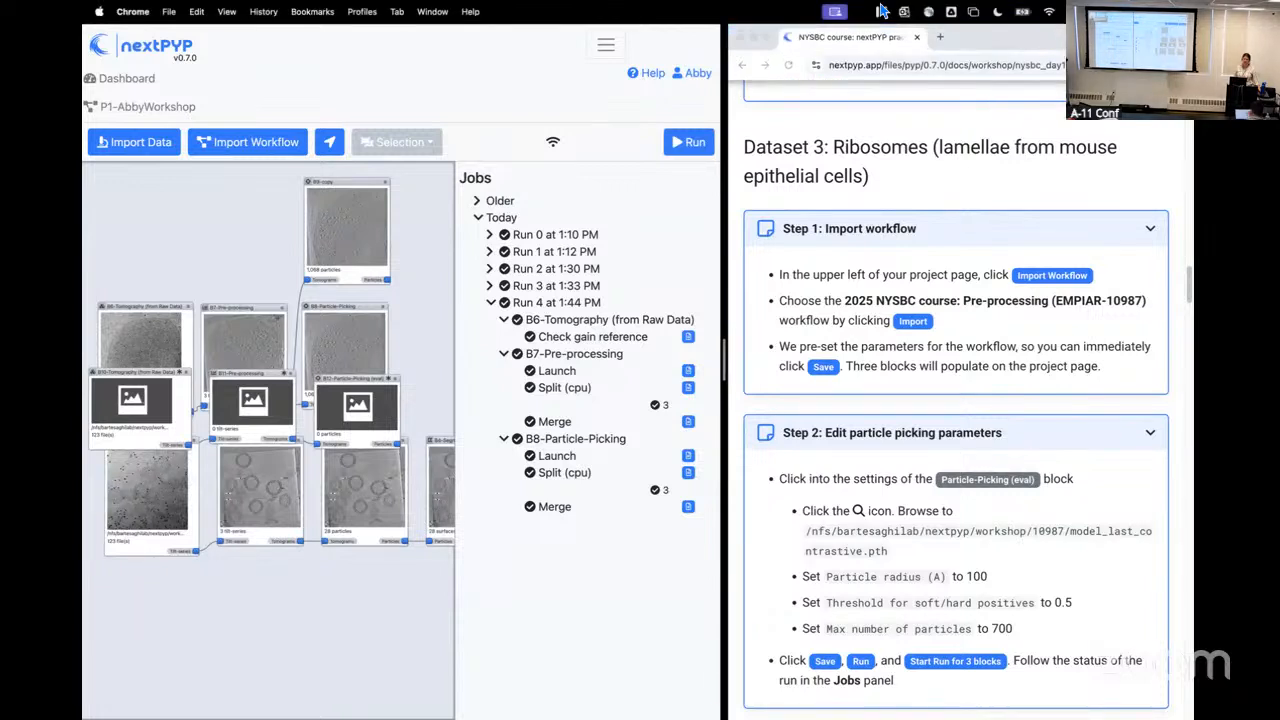
Step: Arrange the newly imported B10, B11 and B12 blocks in a row below the B1 block's row
drag(293, 607, 297, 509)
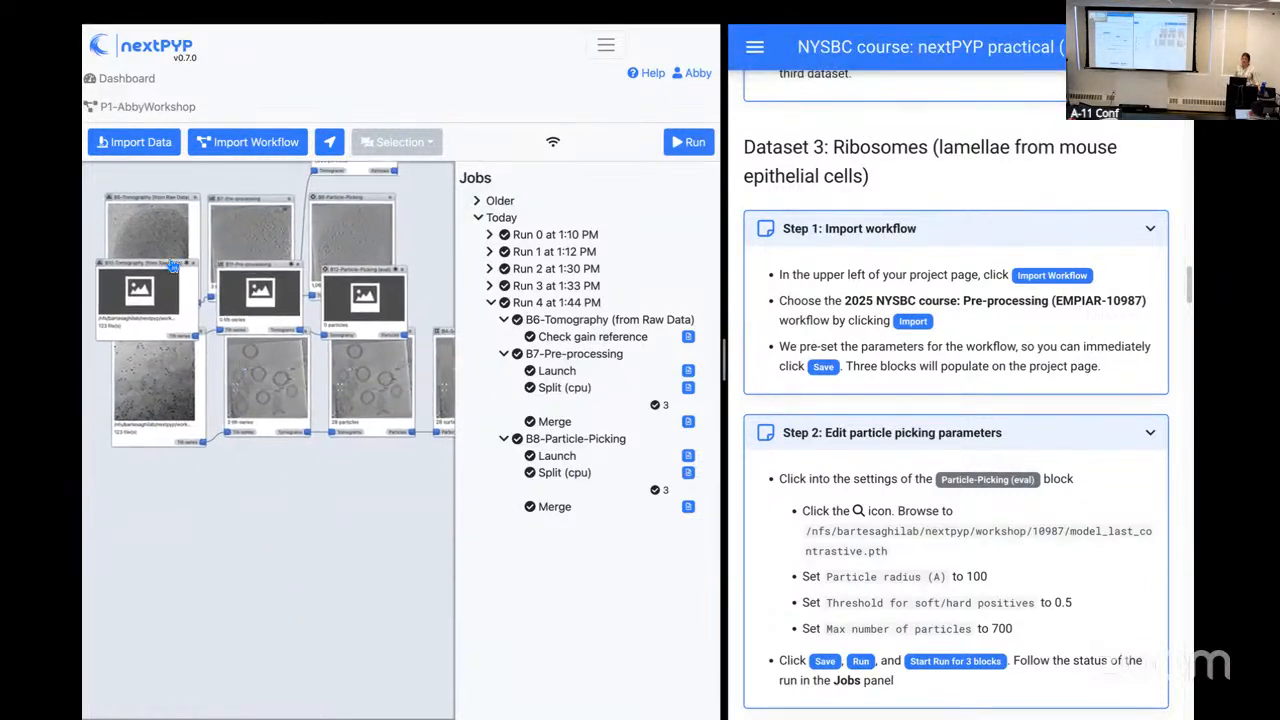
drag(166, 264, 187, 467)
drag(256, 305, 262, 498)
drag(341, 280, 341, 472)
drag(187, 476, 179, 472)
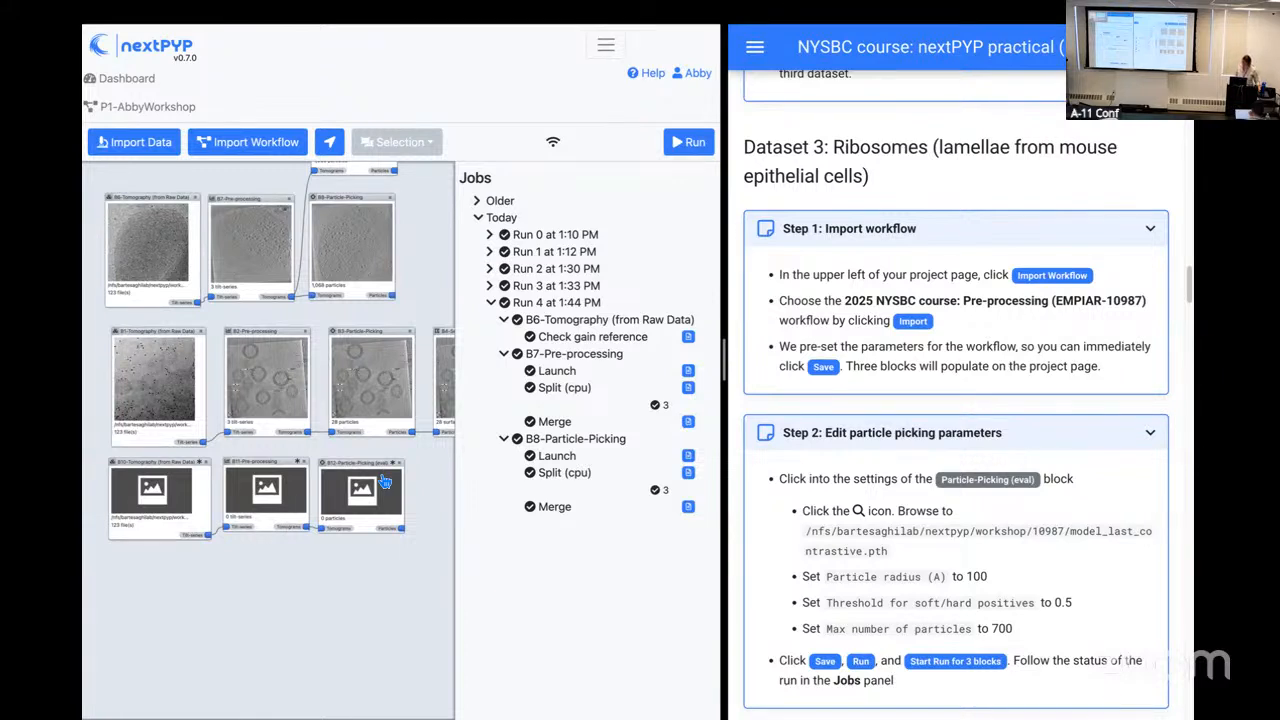
drag(407, 589, 391, 581)
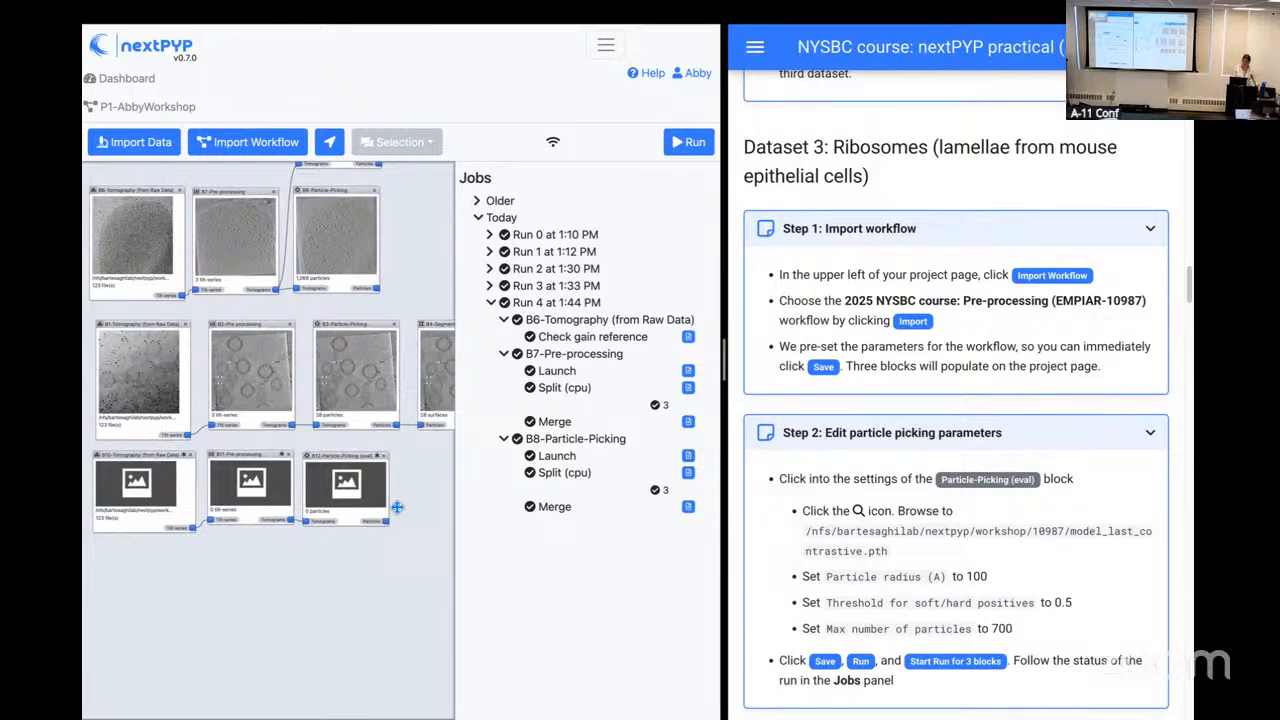
Step: In the B12-Particle-Picking (eval) settings, choose /nfs/bartesaghilab/nextpyp/workshop/10987/model_last_contrastive.pth as the trained model
key(ctrl+plus)
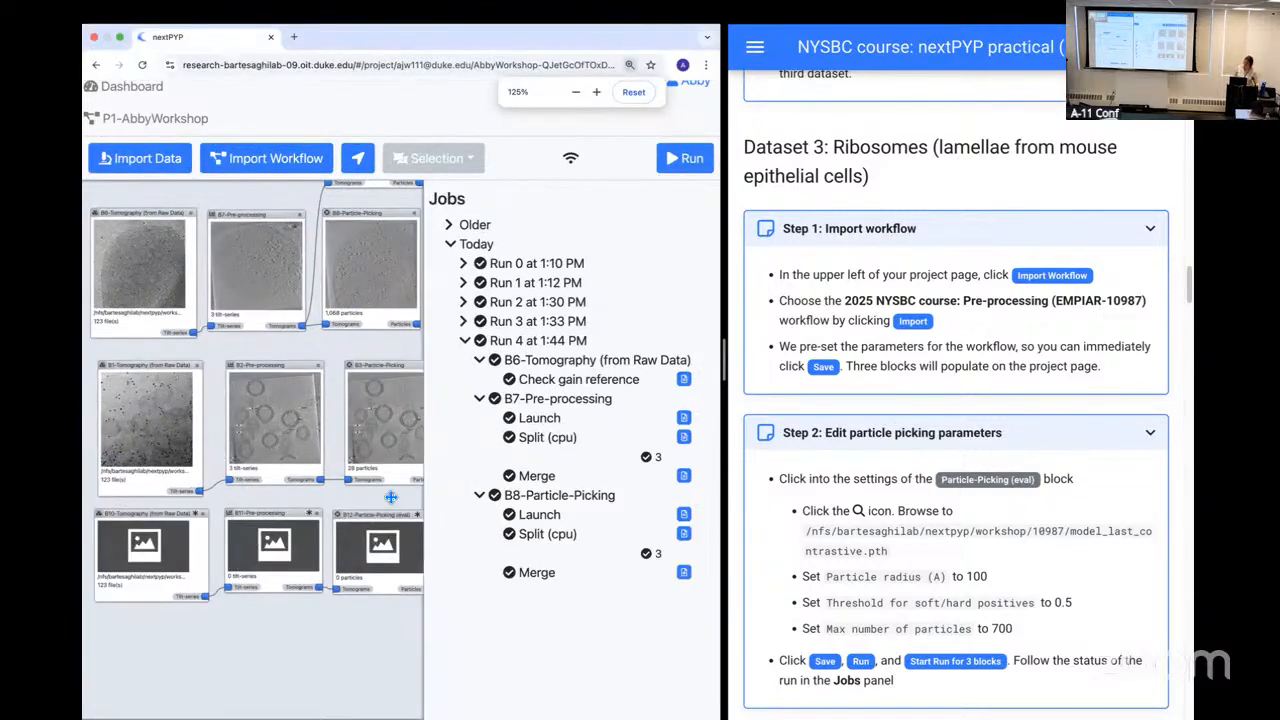
drag(387, 637, 349, 527)
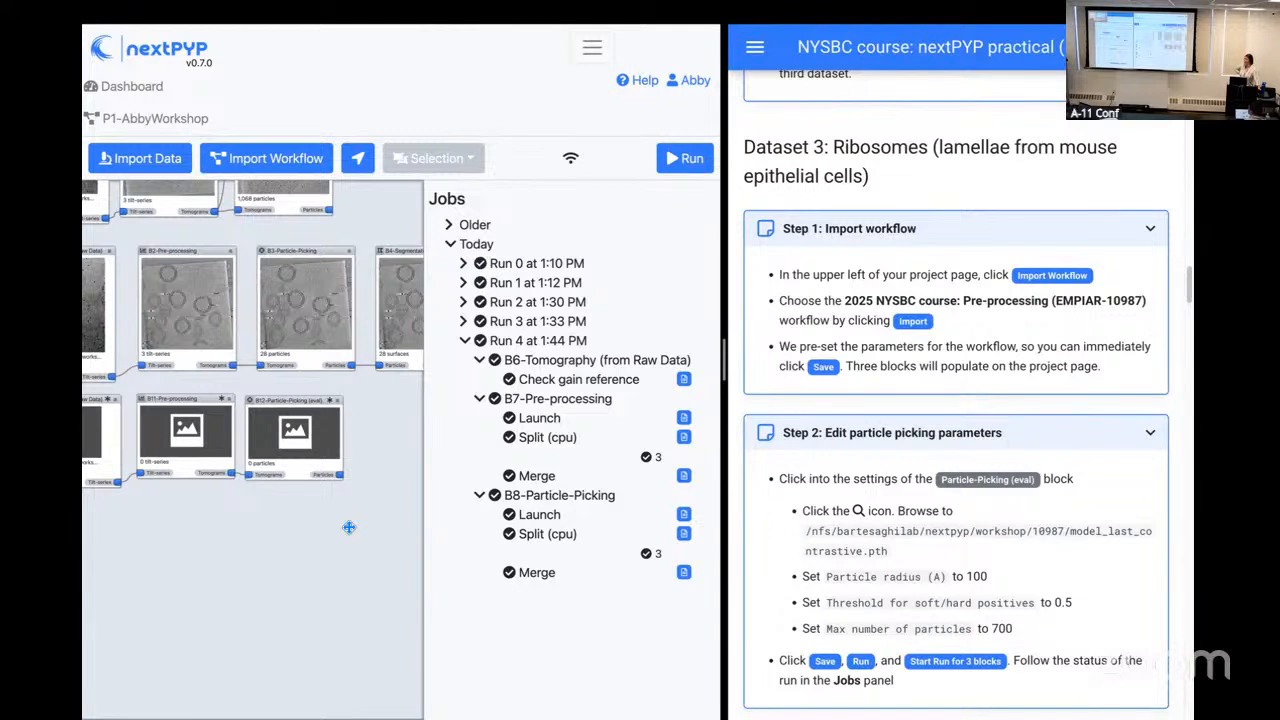
click(342, 411)
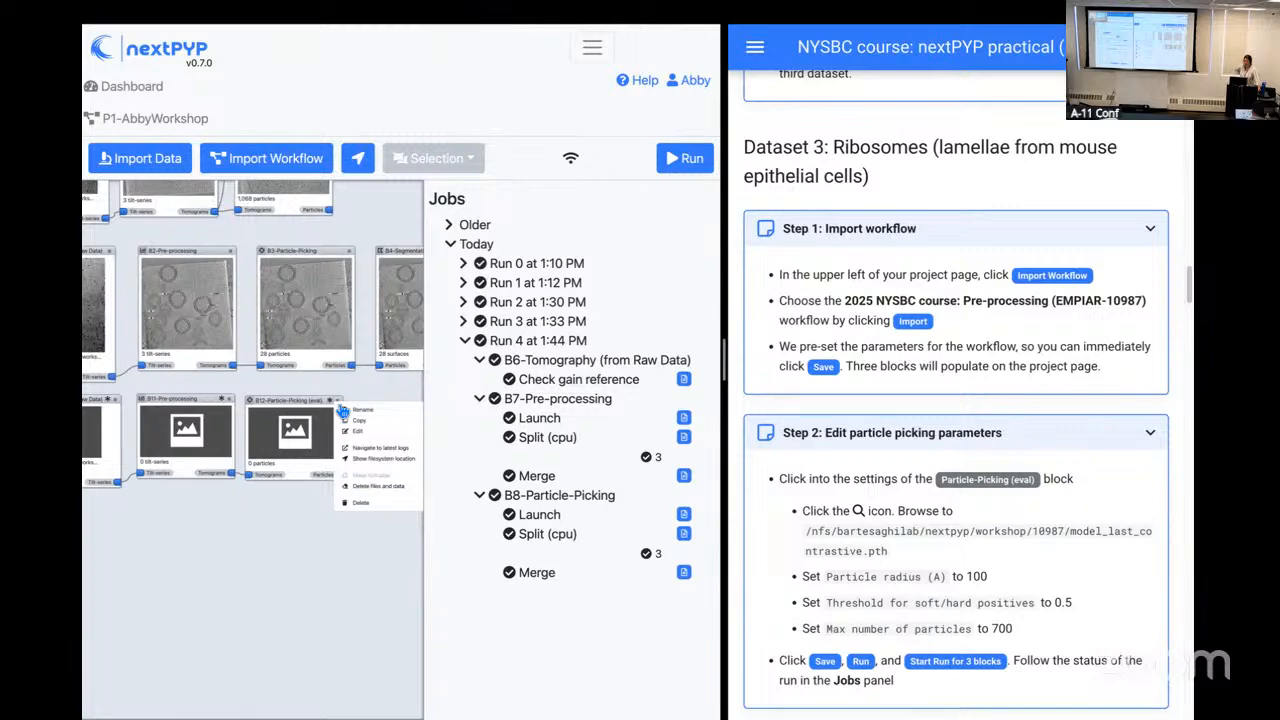
click(360, 433)
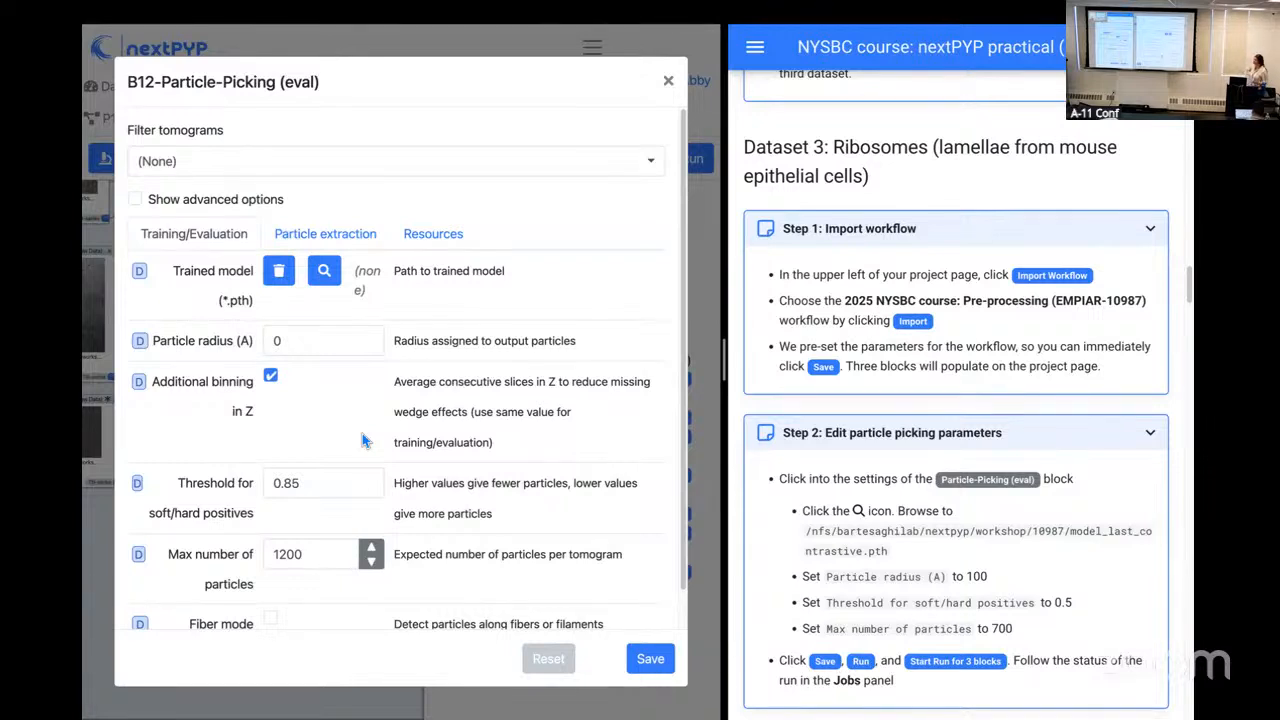
click(336, 273)
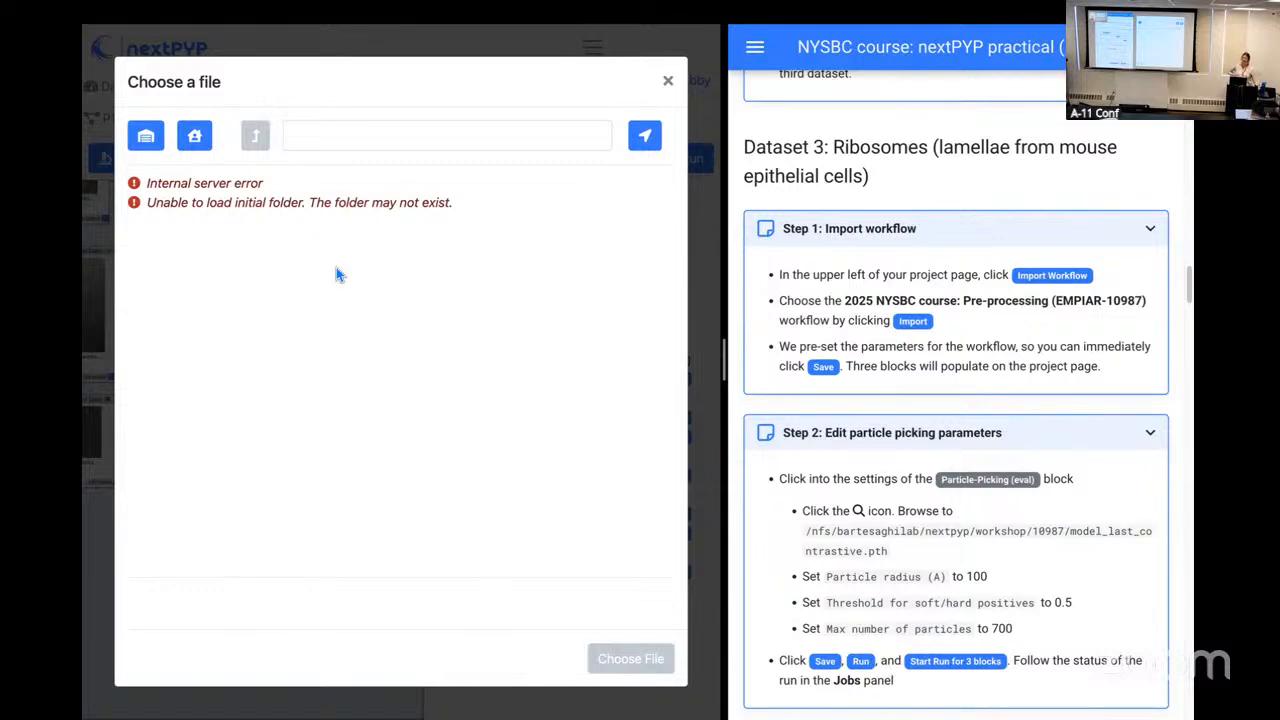
click(153, 143)
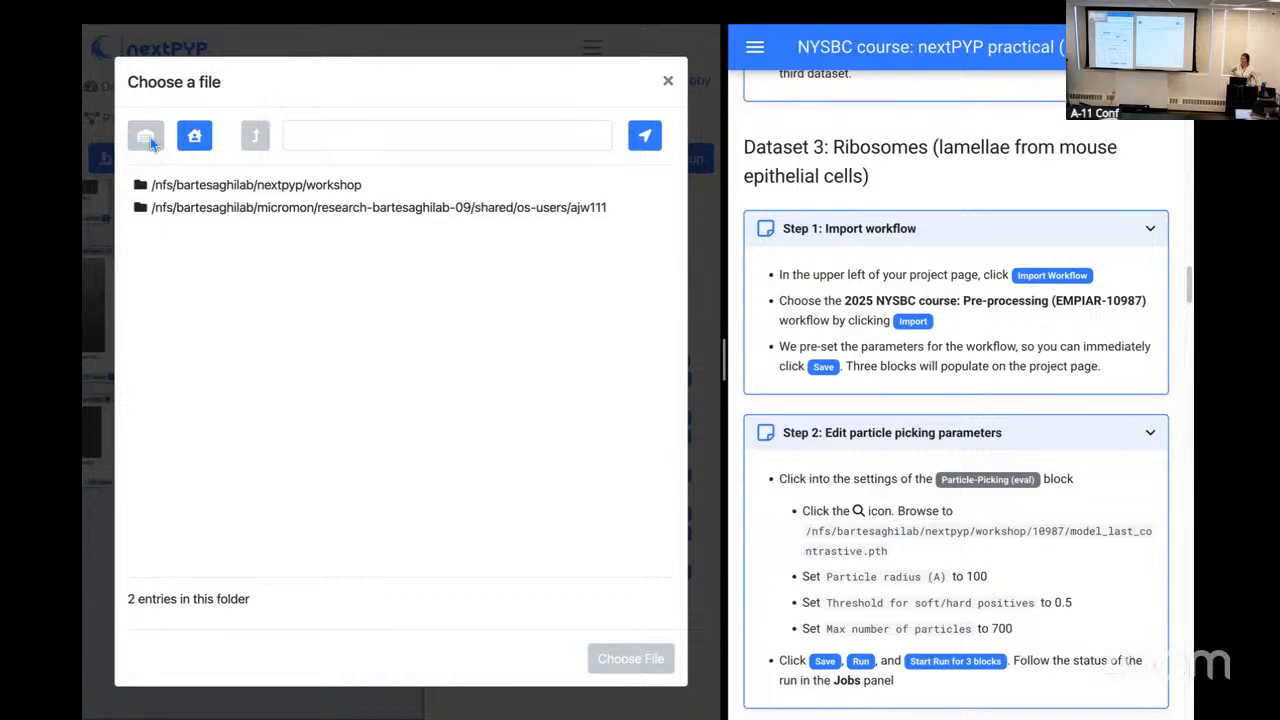
click(160, 192)
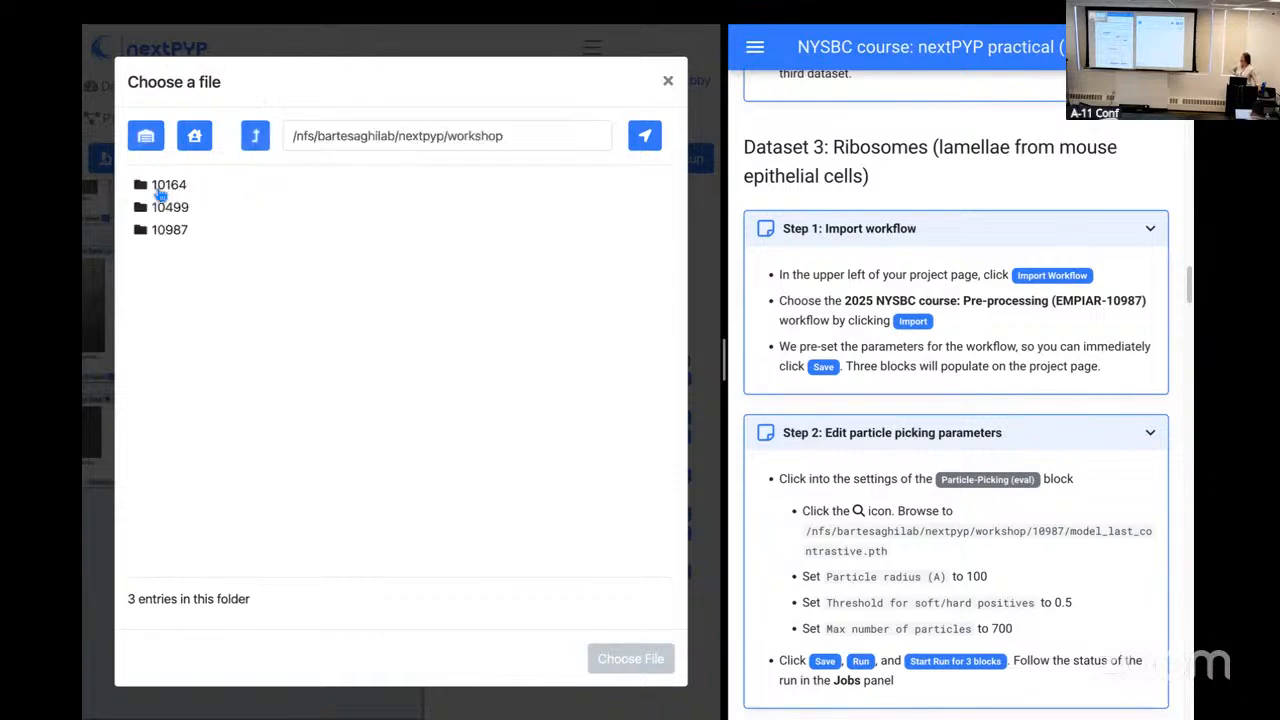
click(172, 243)
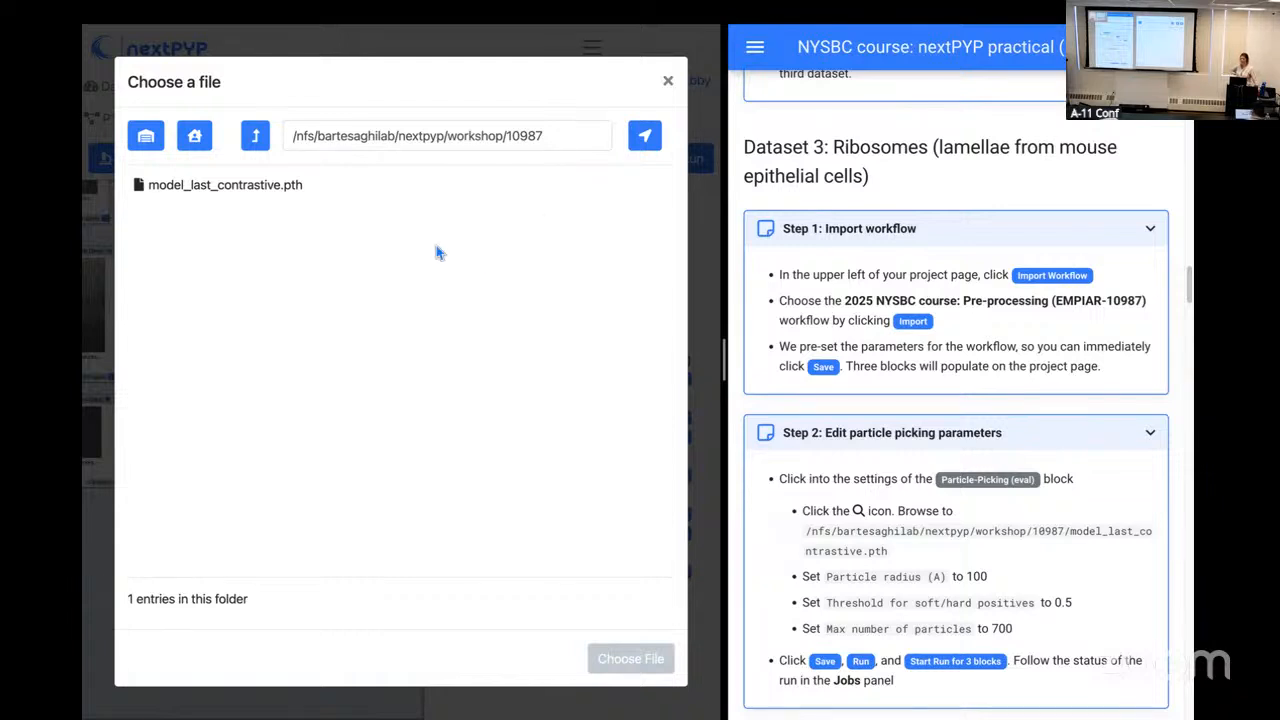
click(253, 192)
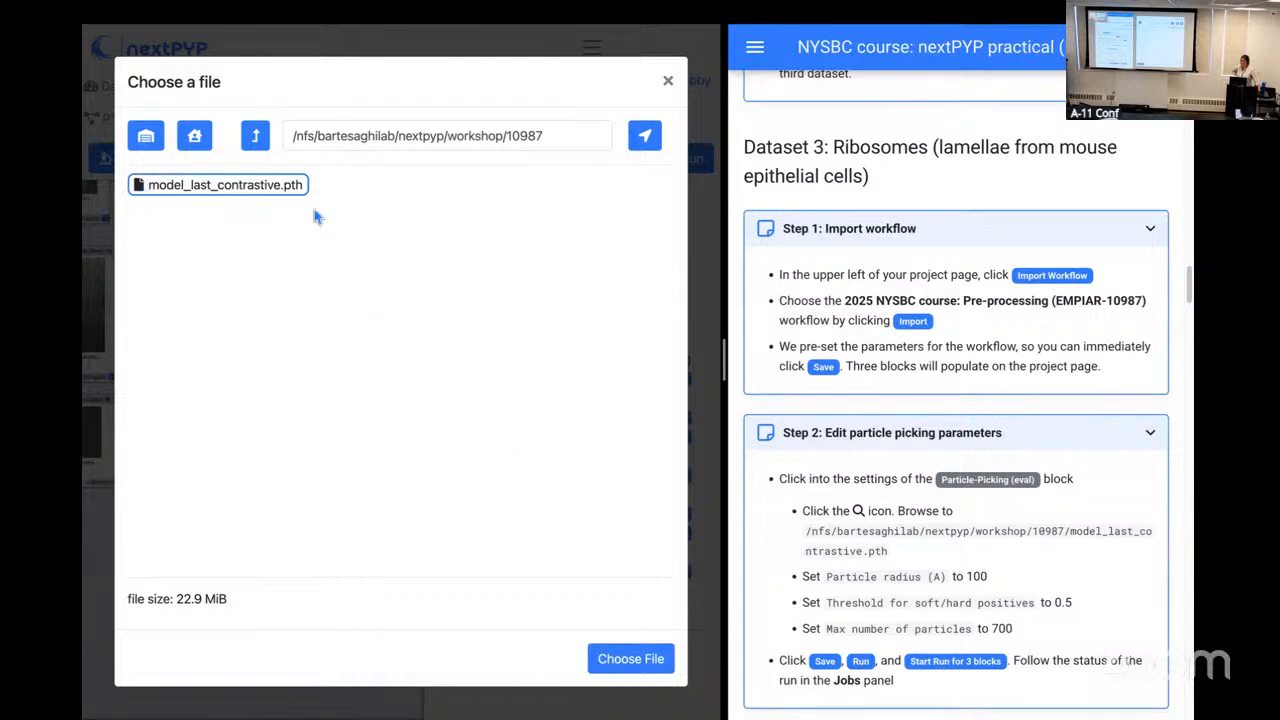
click(634, 662)
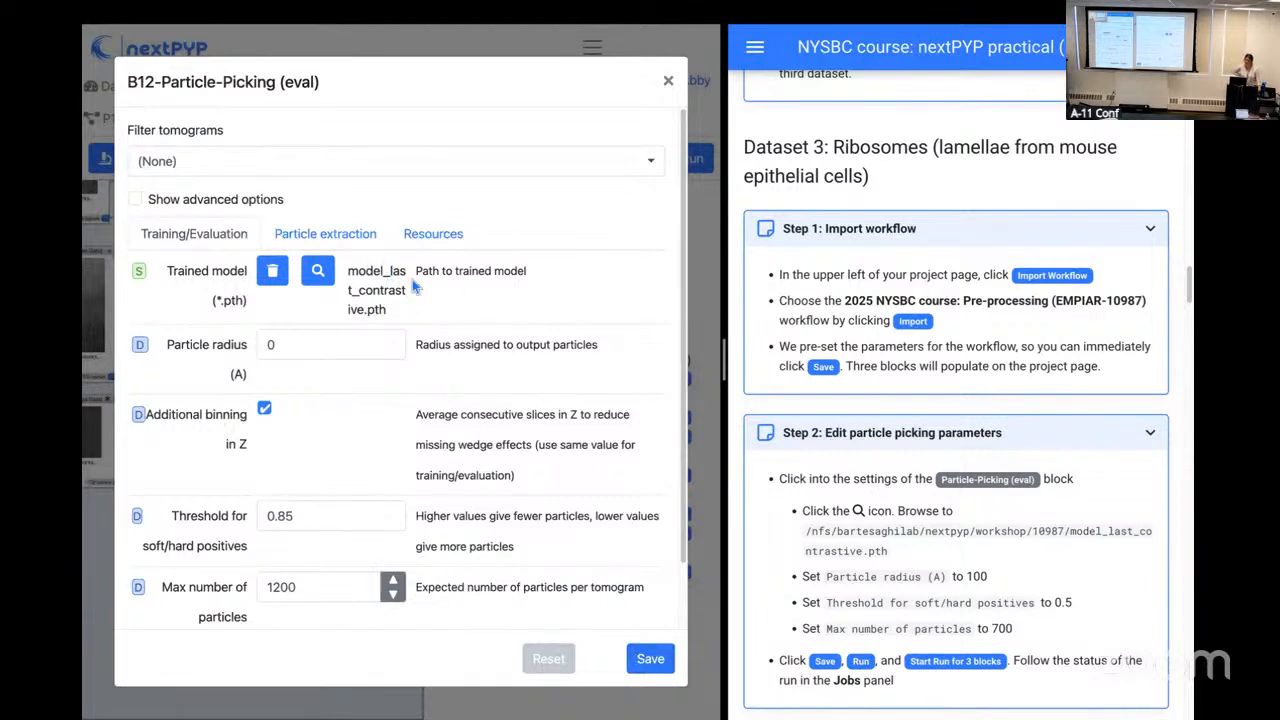
Step: Set B12's particle radius to 100 A, the threshold for soft/hard positives to 0.5 and the max number of particles to 700
click(326, 344)
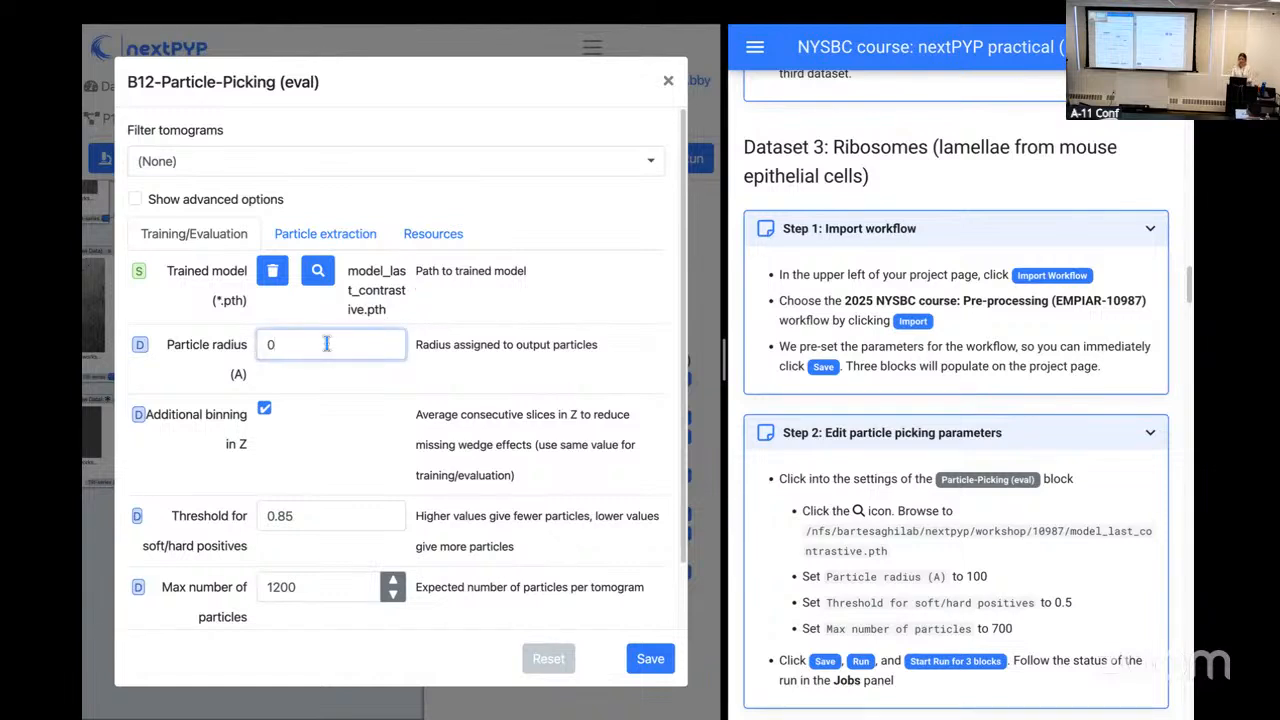
key(BackSpace)
text(100)
scroll(836, 413, down, 1)
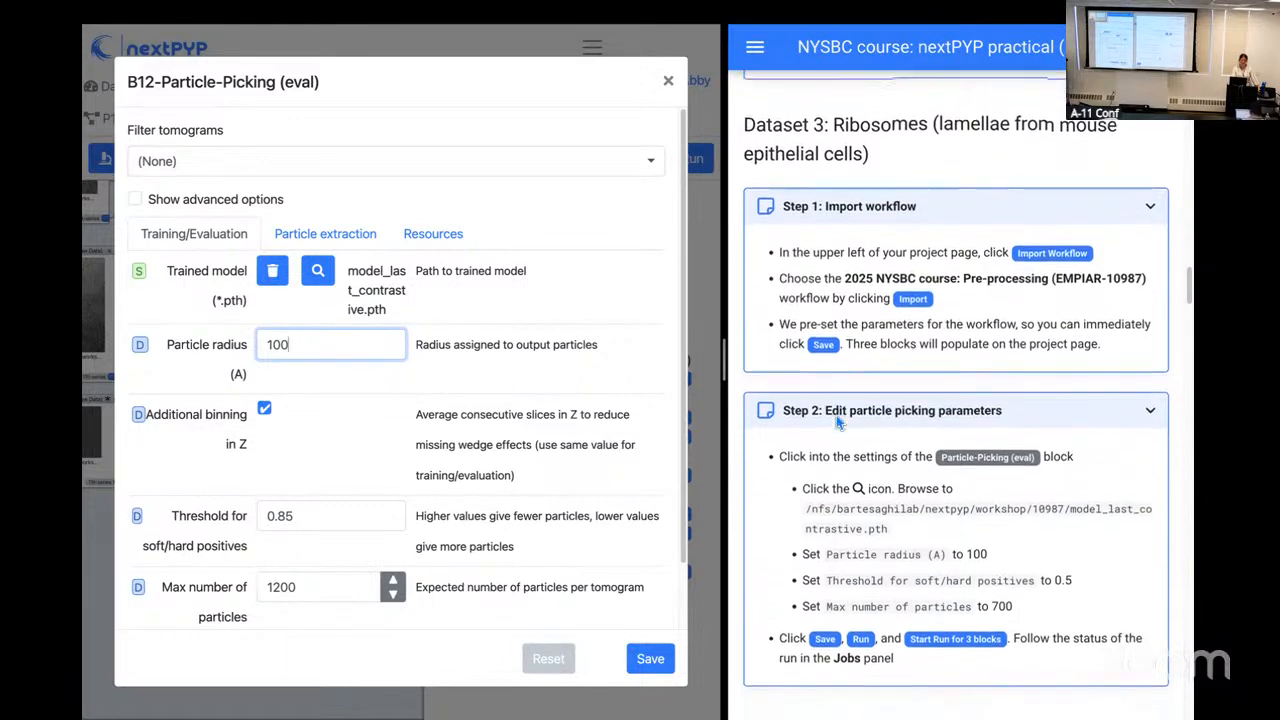
scroll(838, 422, down, 1)
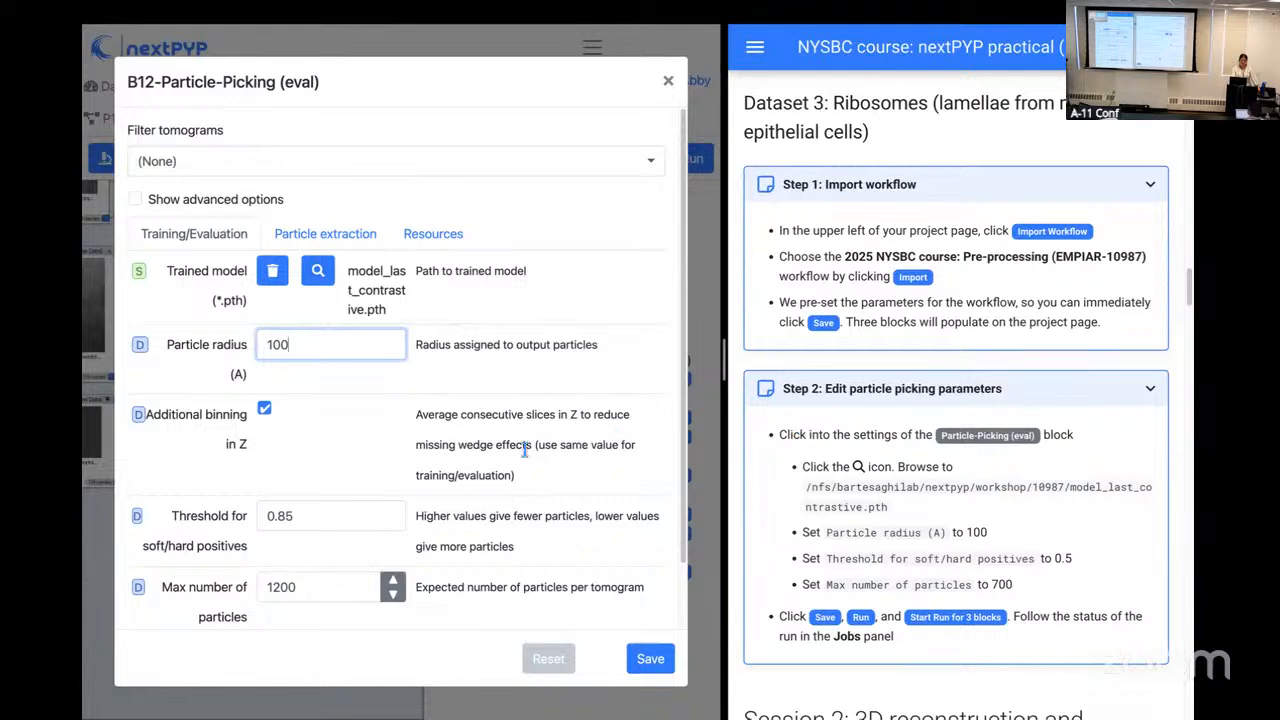
click(340, 517)
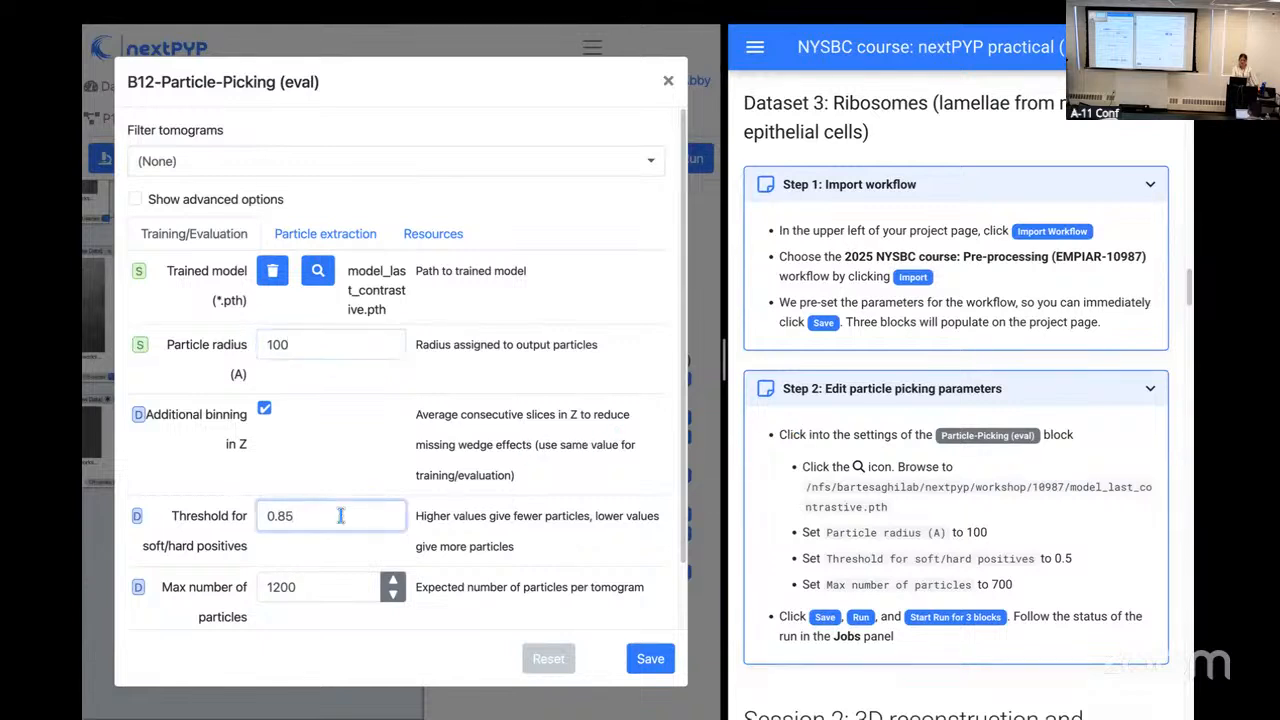
key(BackSpace)
key(BackSpace)
text(5)
drag(342, 592, 242, 591)
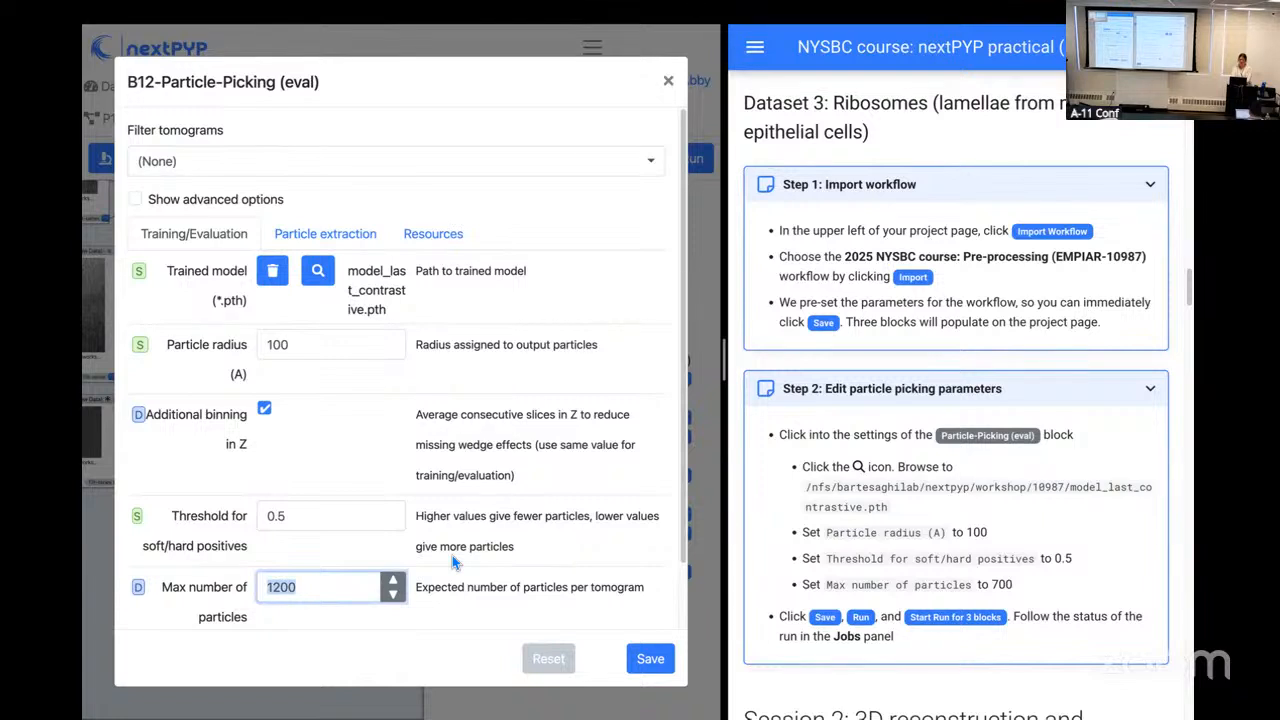
text(700)
click(556, 537)
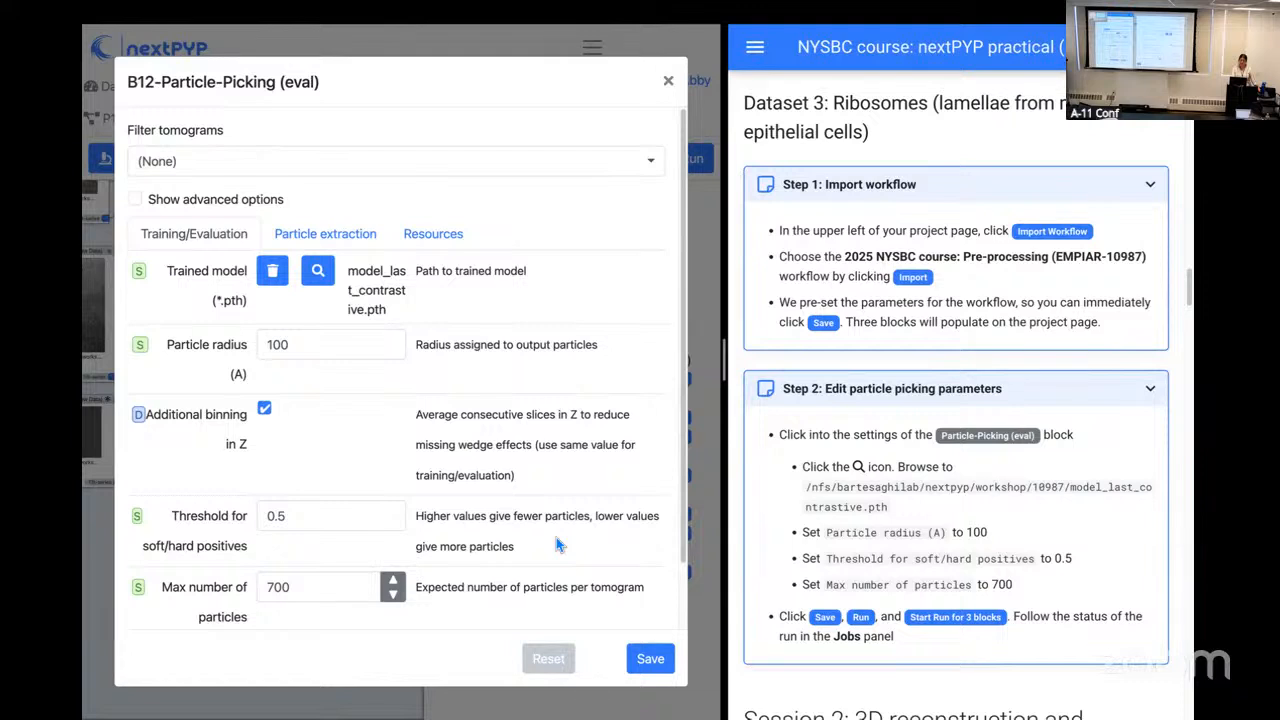
Step: Save the B12 settings and start a run for the three blocks B10, B11 and B12
click(658, 672)
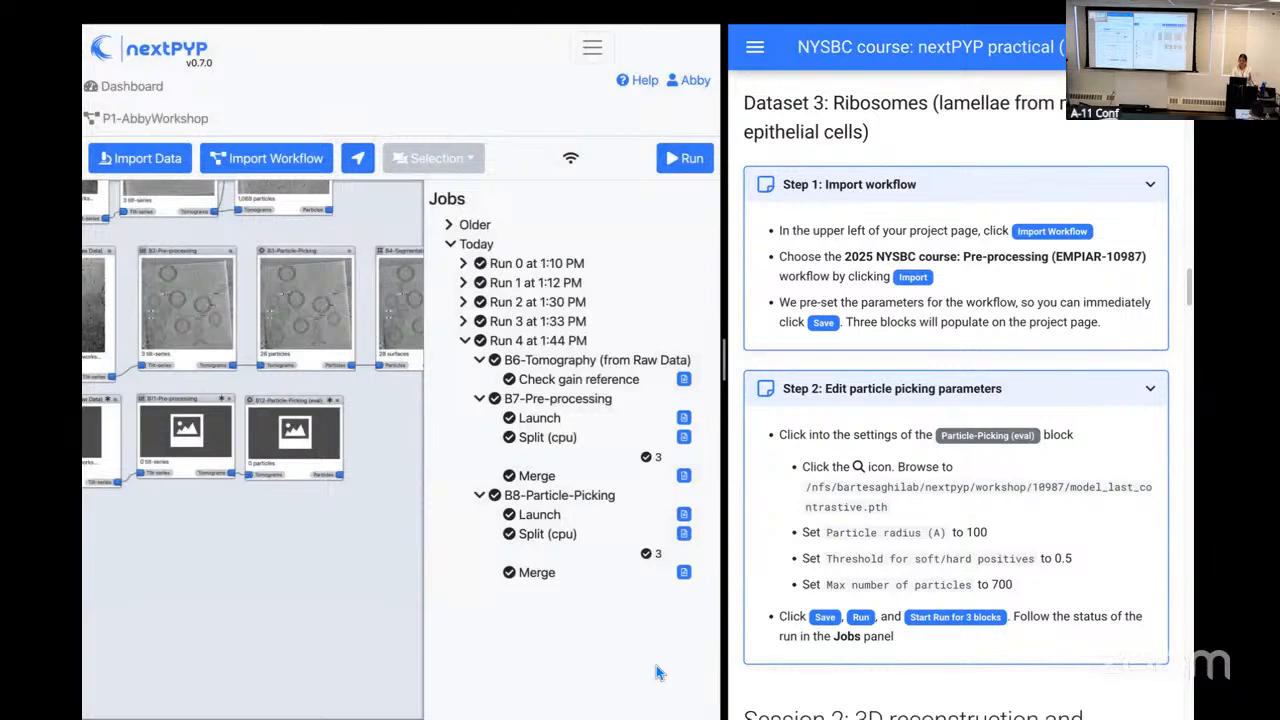
click(692, 168)
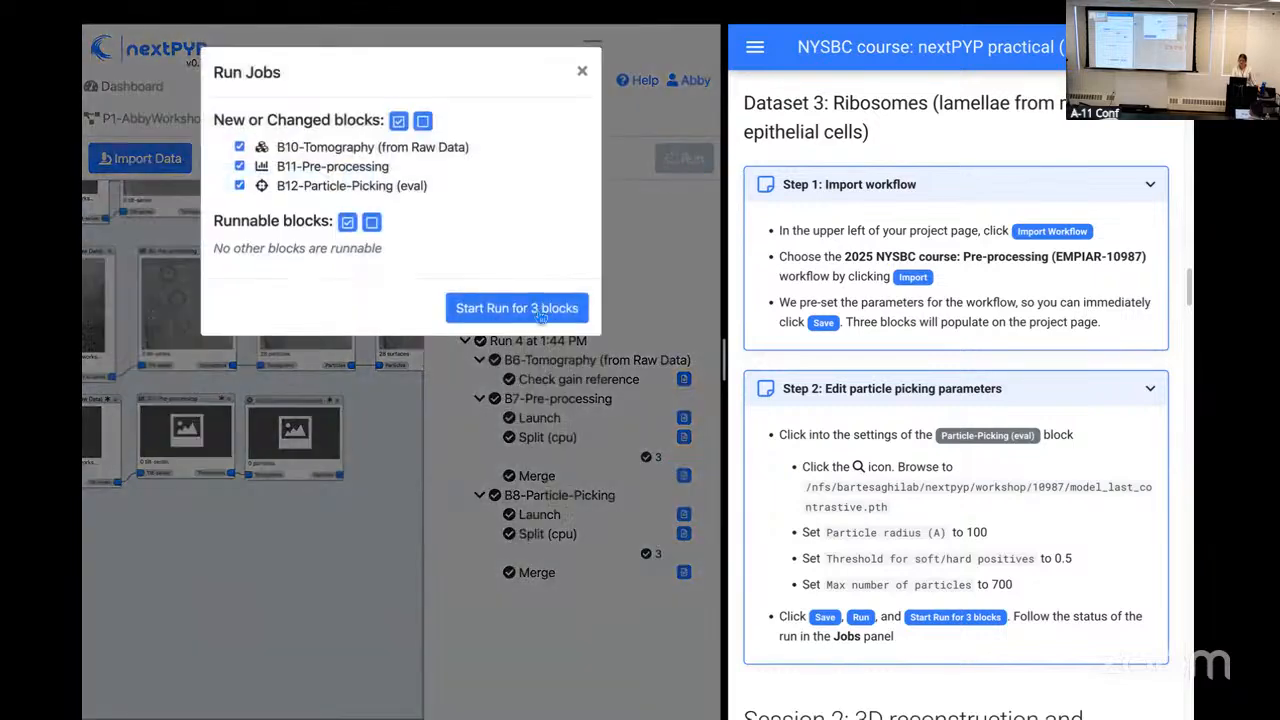
click(538, 311)
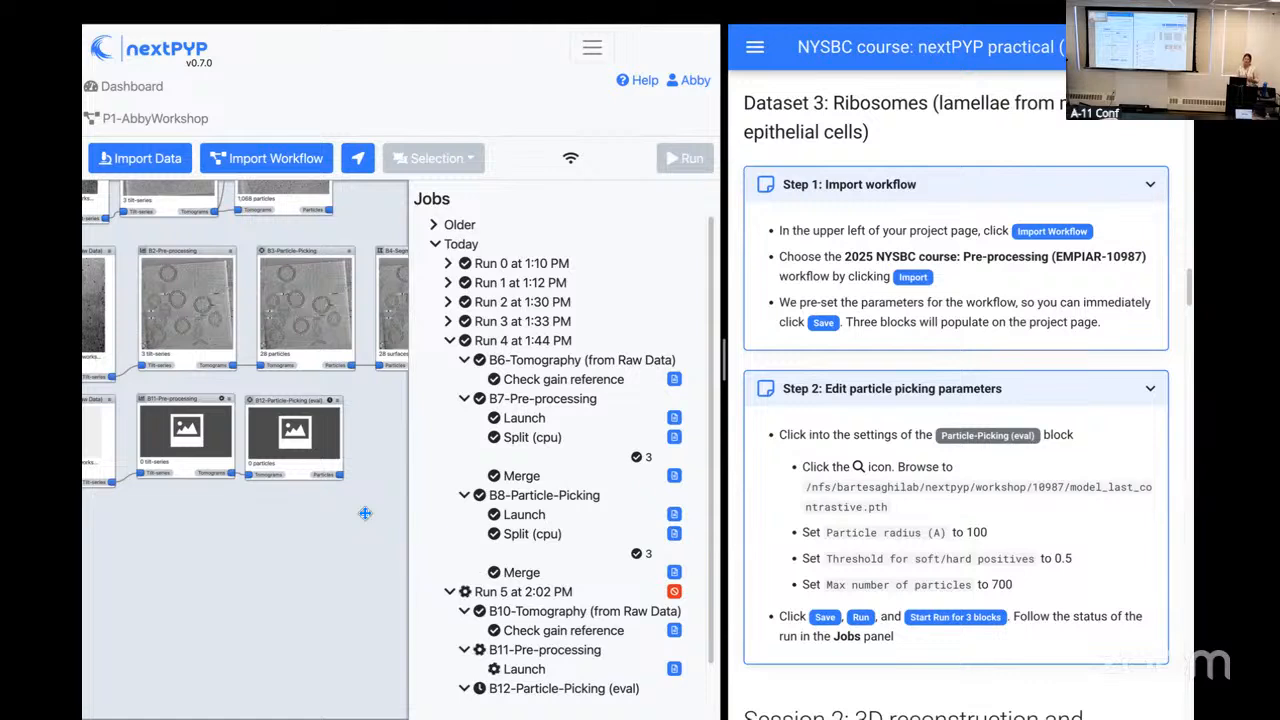
Step: Open the B11-Pre-processing block's options read-only and review its frame alignment parameters
click(233, 405)
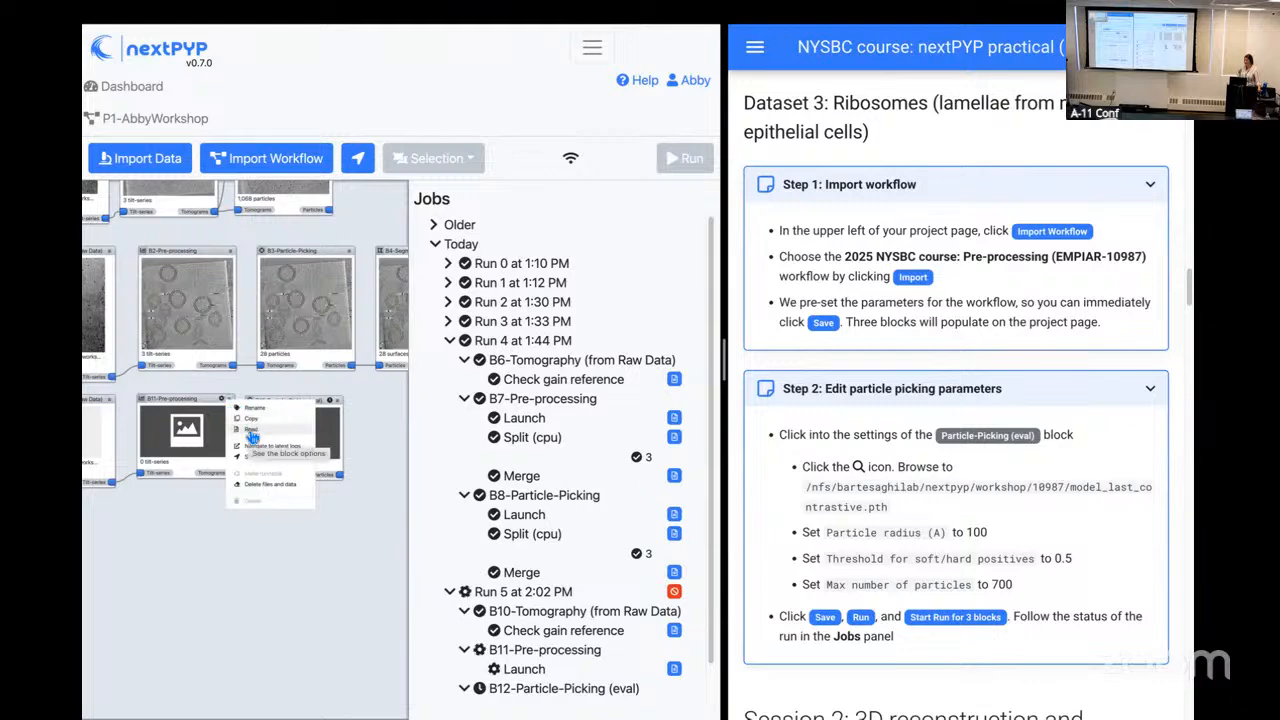
click(251, 430)
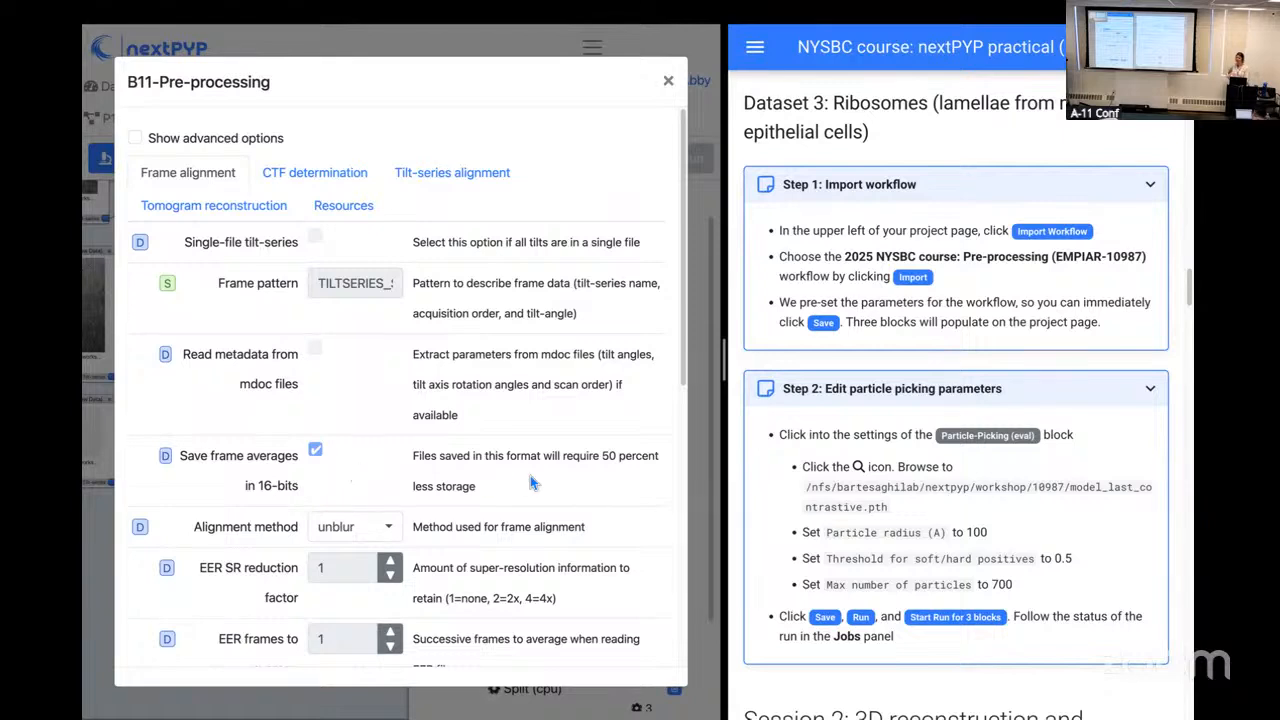
scroll(530, 482, down, 4)
scroll(530, 482, down, 2)
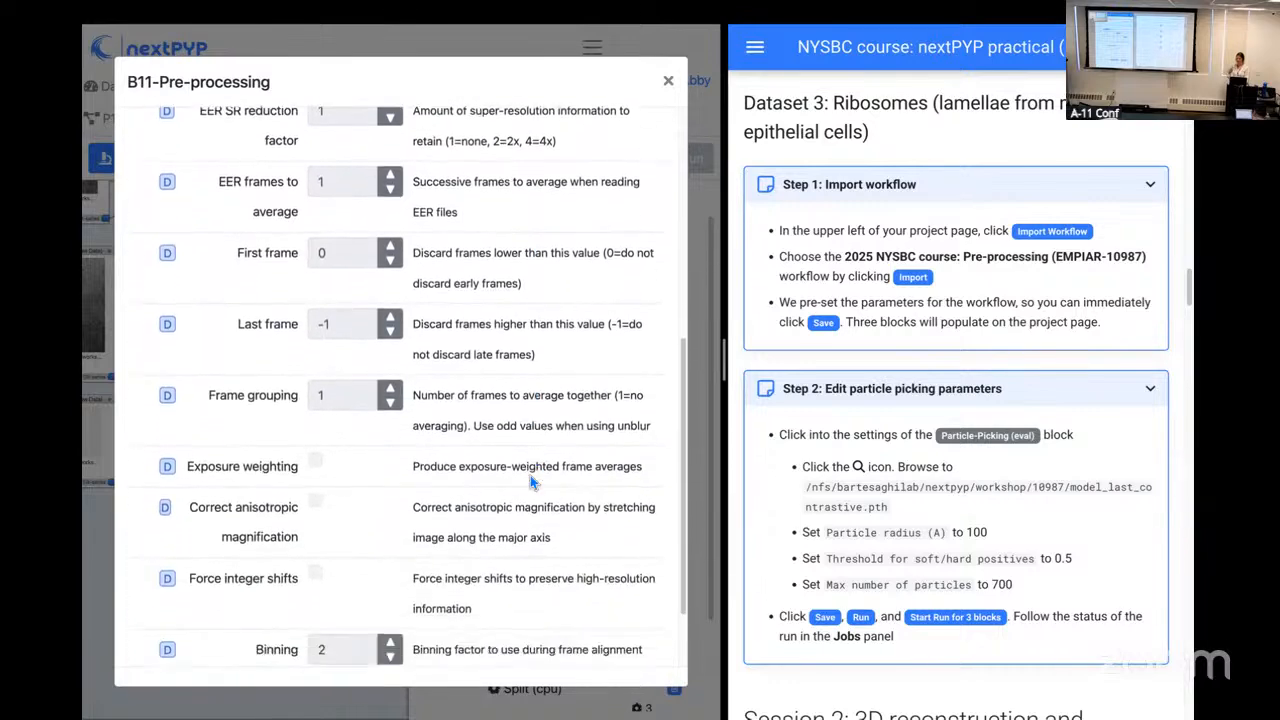
scroll(530, 482, up, 6)
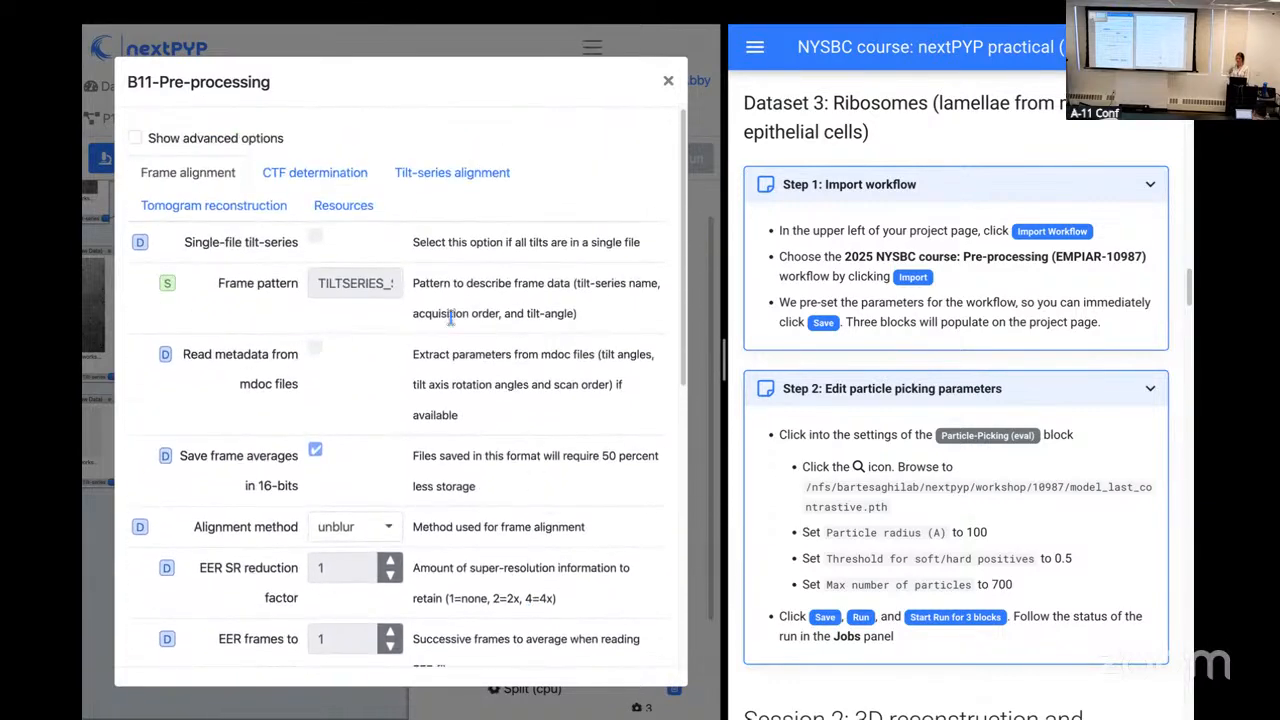
Step: Review the CTF determination and tilt-series alignment parameters of the B11-Pre-processing block
click(320, 180)
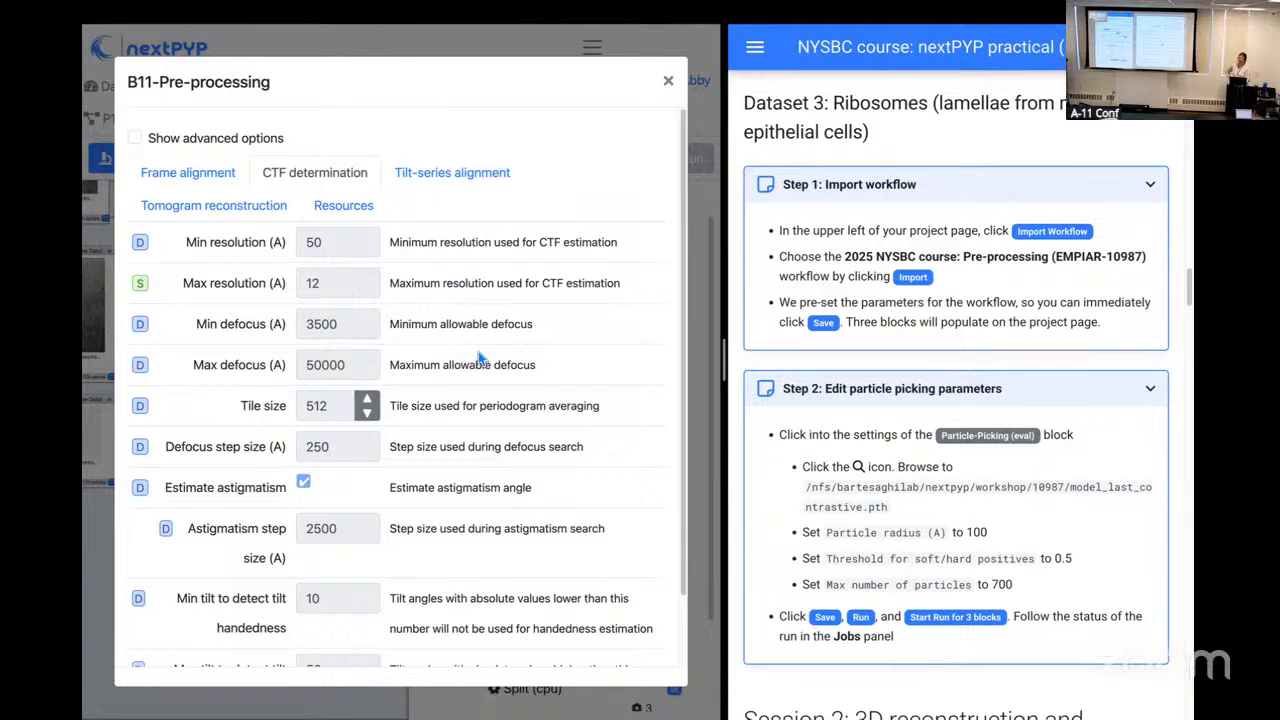
scroll(480, 358, down, 1)
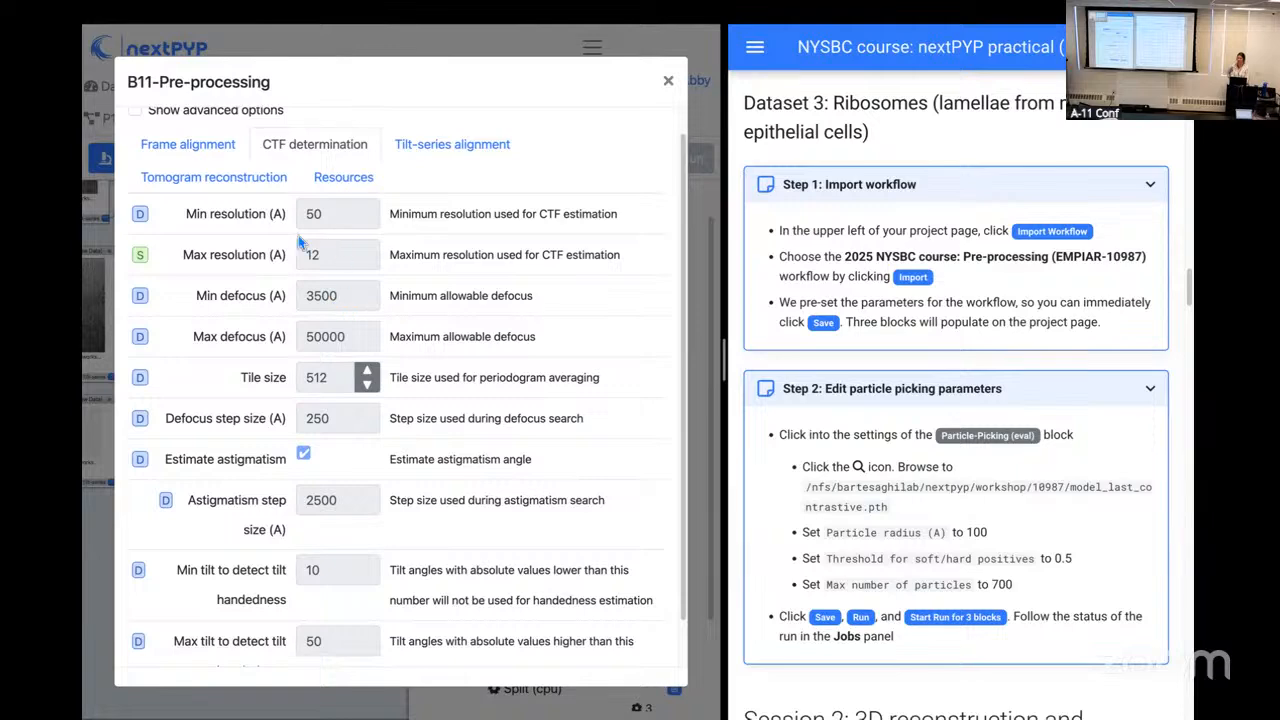
scroll(500, 395, down, 2)
scroll(505, 400, up, 3)
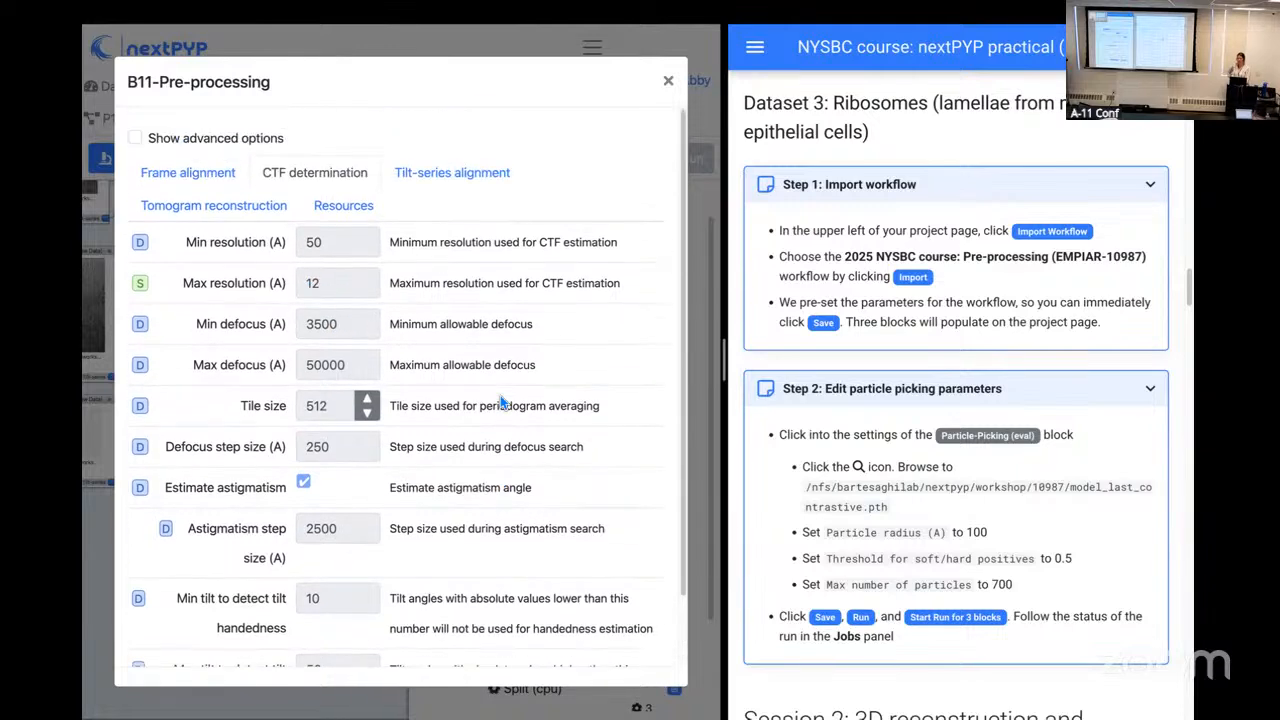
click(453, 185)
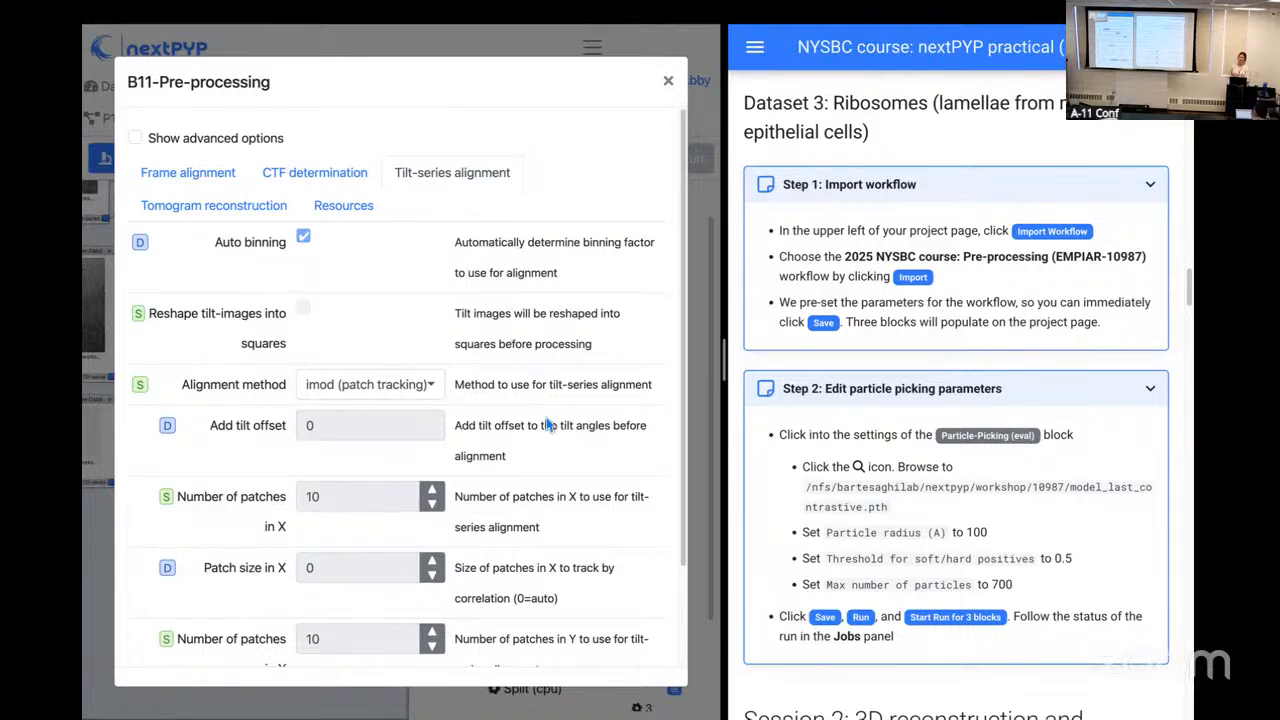
scroll(545, 424, down, 1)
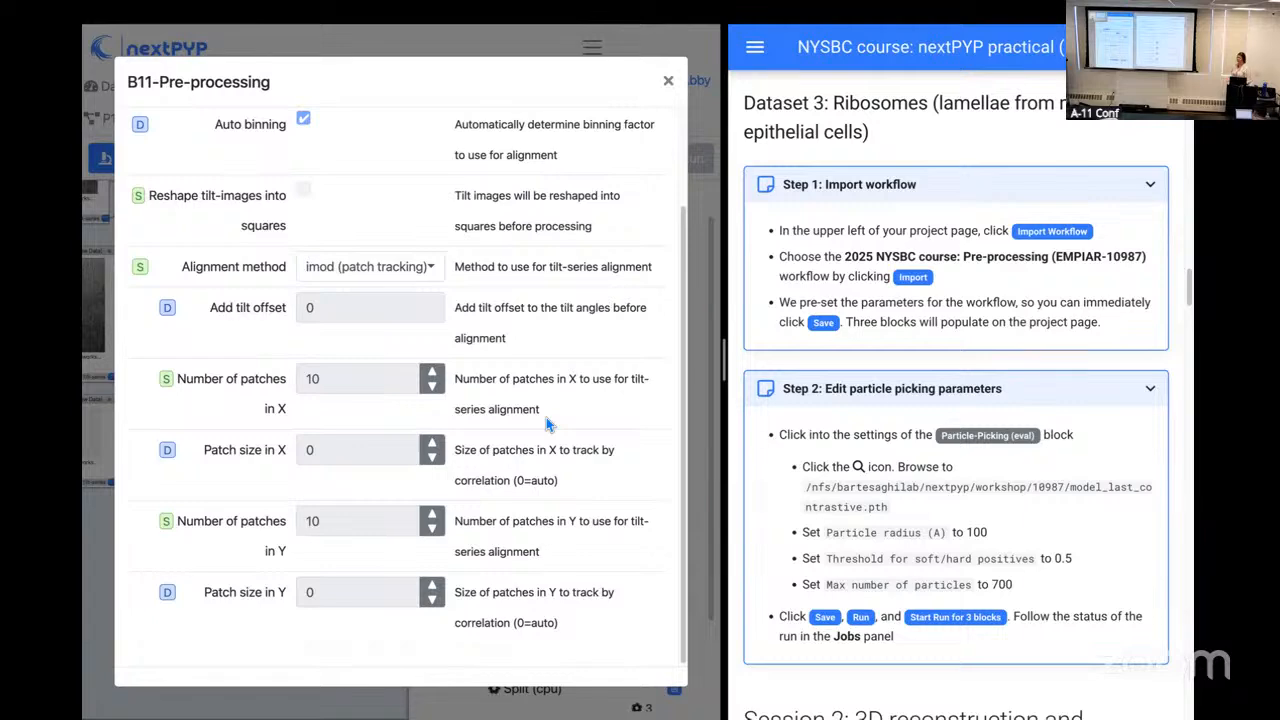
scroll(546, 424, up, 2)
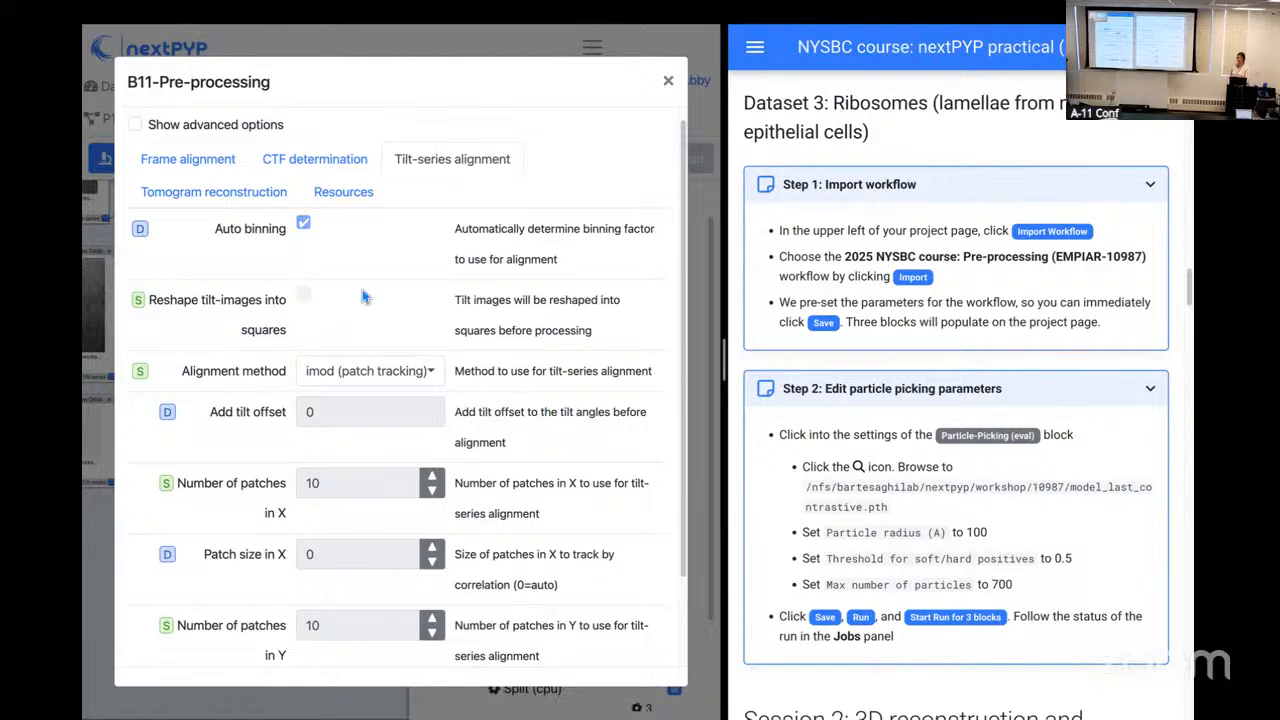
Step: Review the tomogram reconstruction parameters of the B11-Pre-processing block, then close its options
click(240, 203)
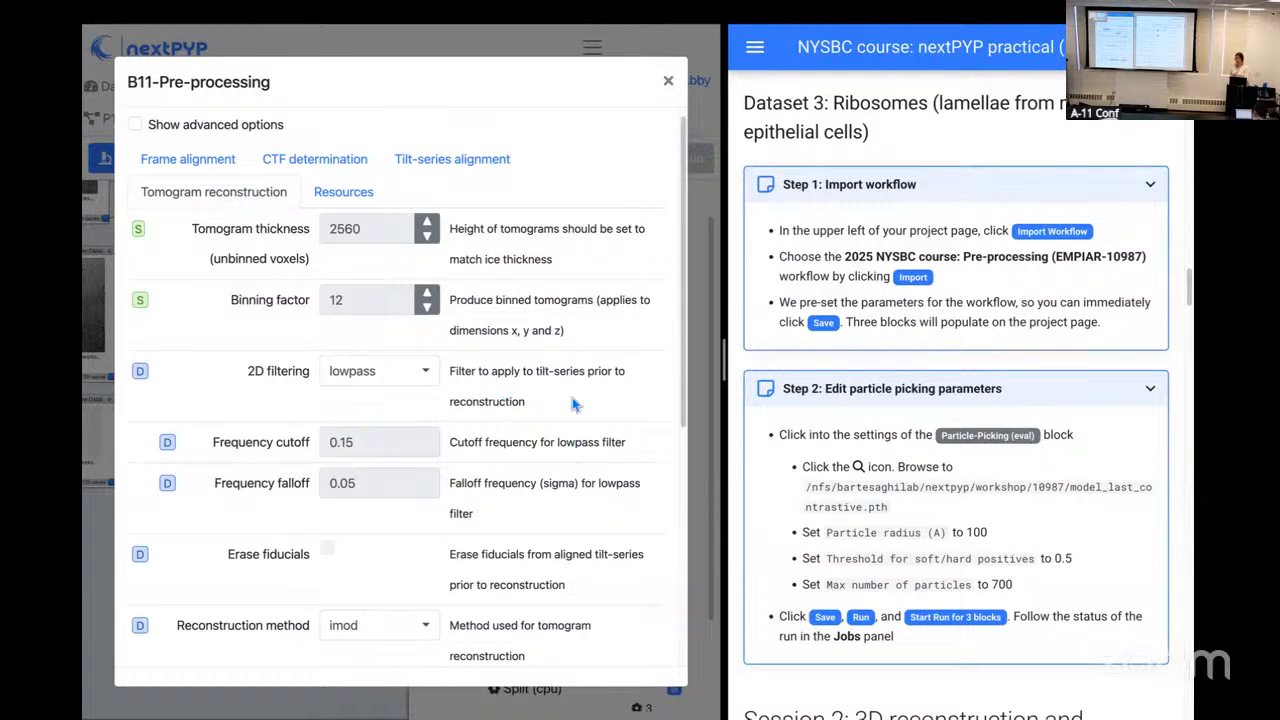
scroll(572, 401, down, 1)
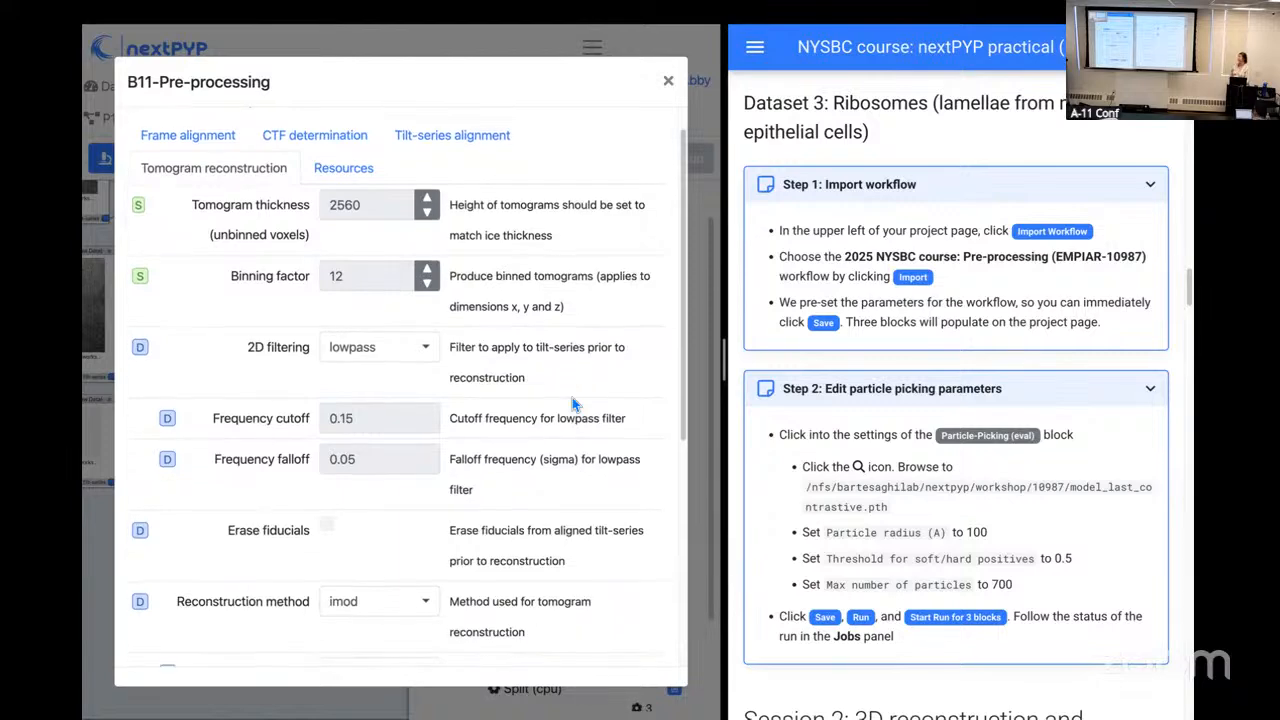
scroll(572, 397, down, 5)
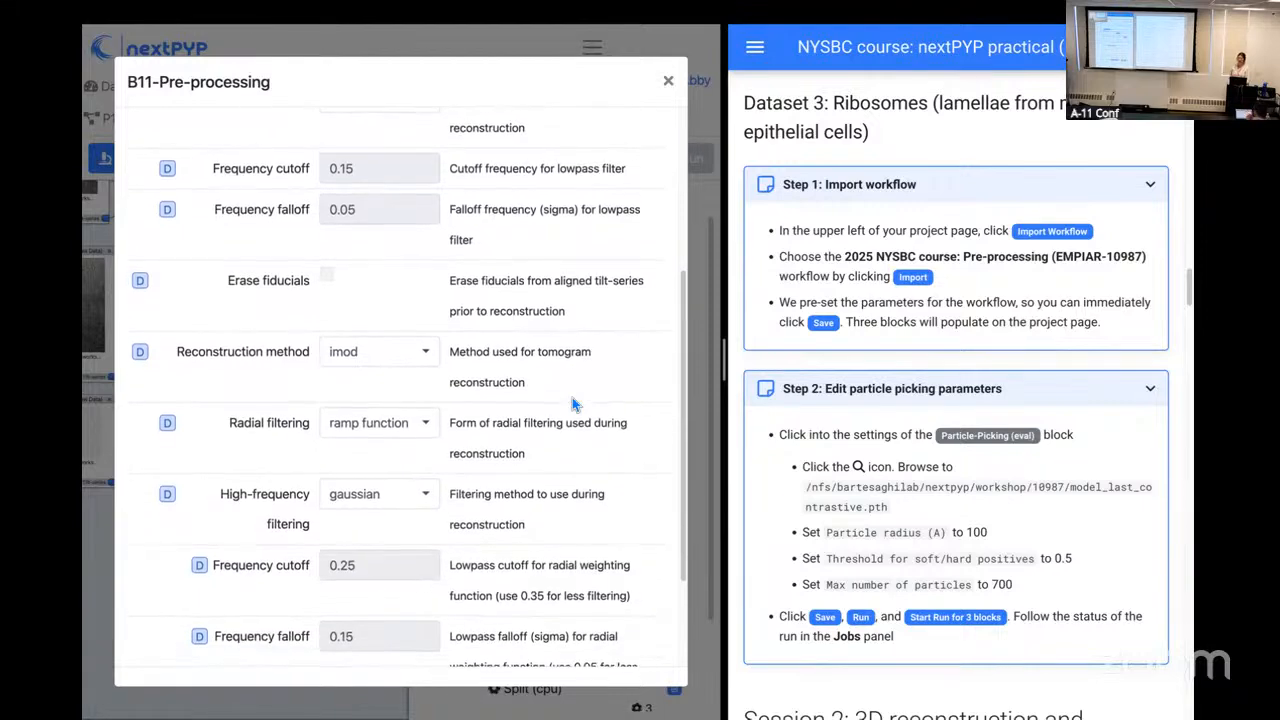
scroll(572, 397, down, 3)
scroll(572, 397, up, 9)
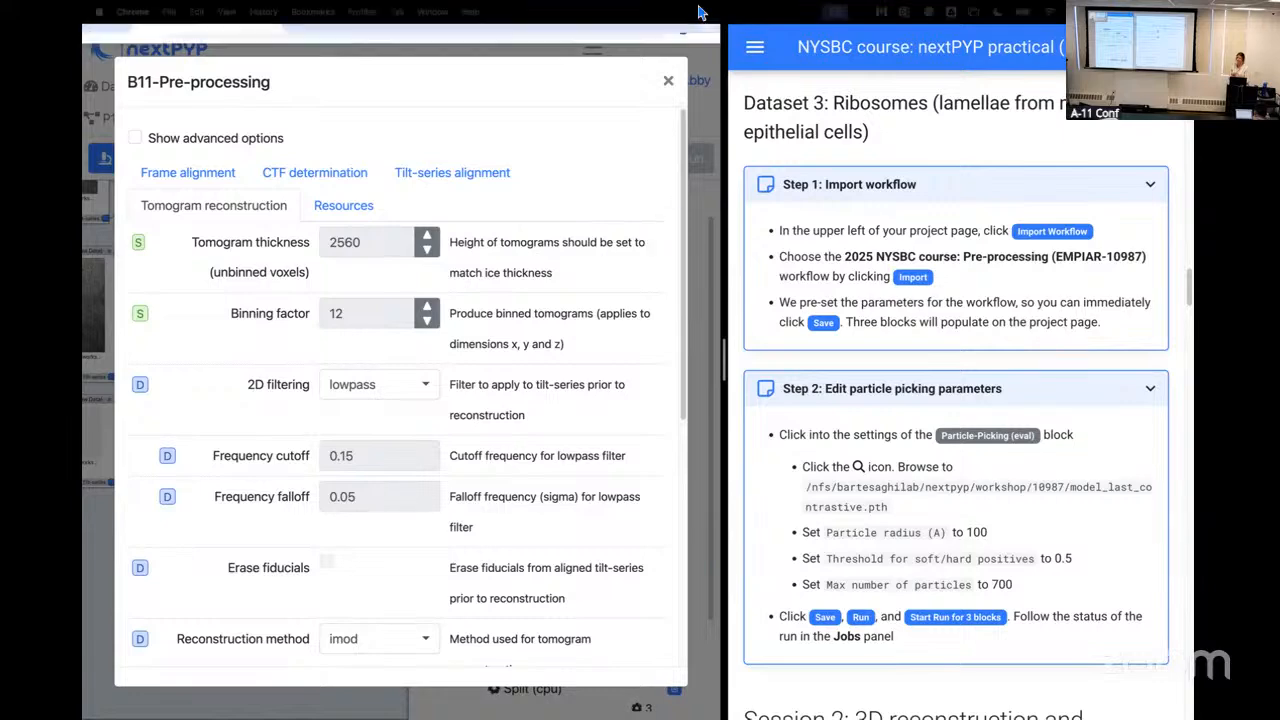
click(668, 90)
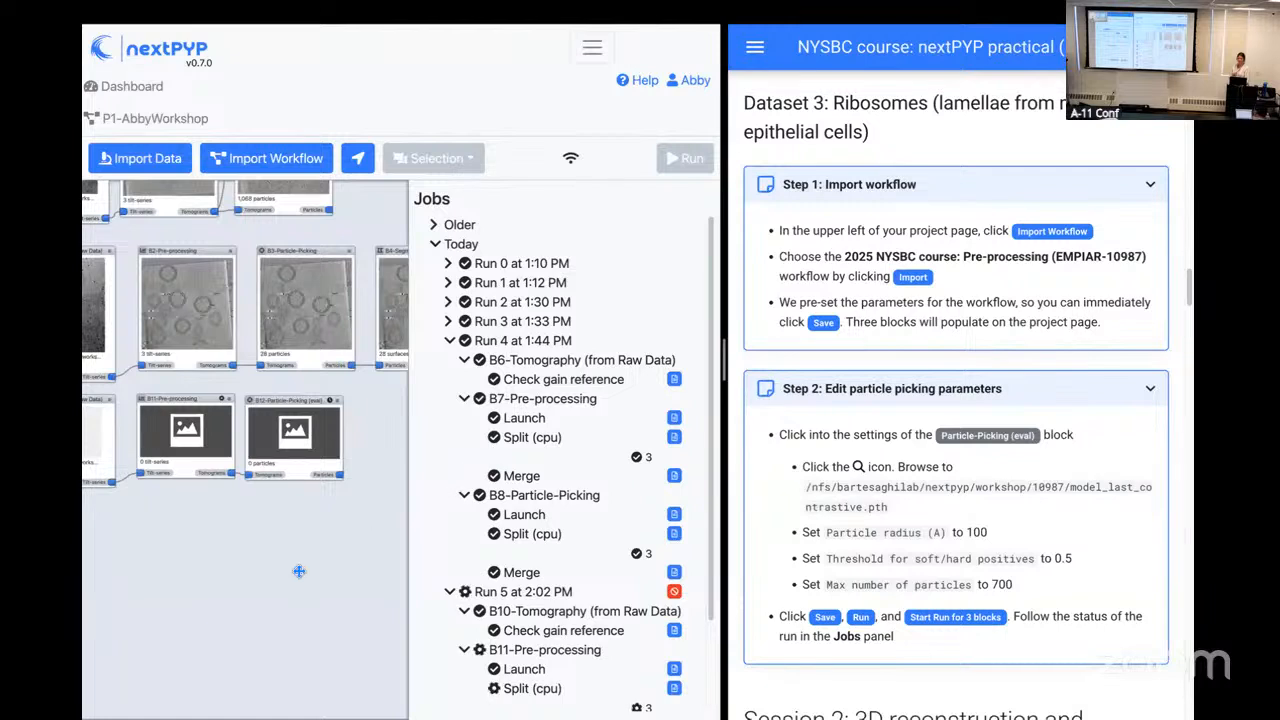
Step: Check the progress of Run 5's blocks B10, B11 and B12 in the job list
drag(304, 568, 340, 534)
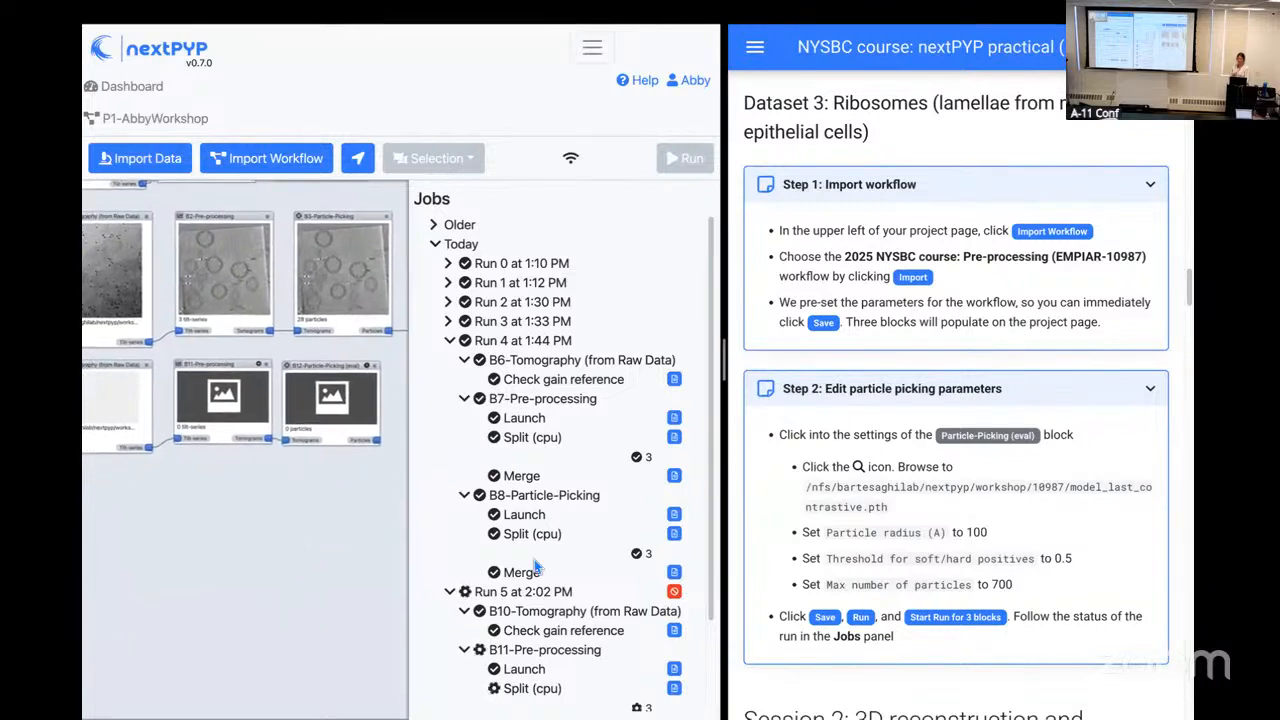
scroll(534, 559, down, 2)
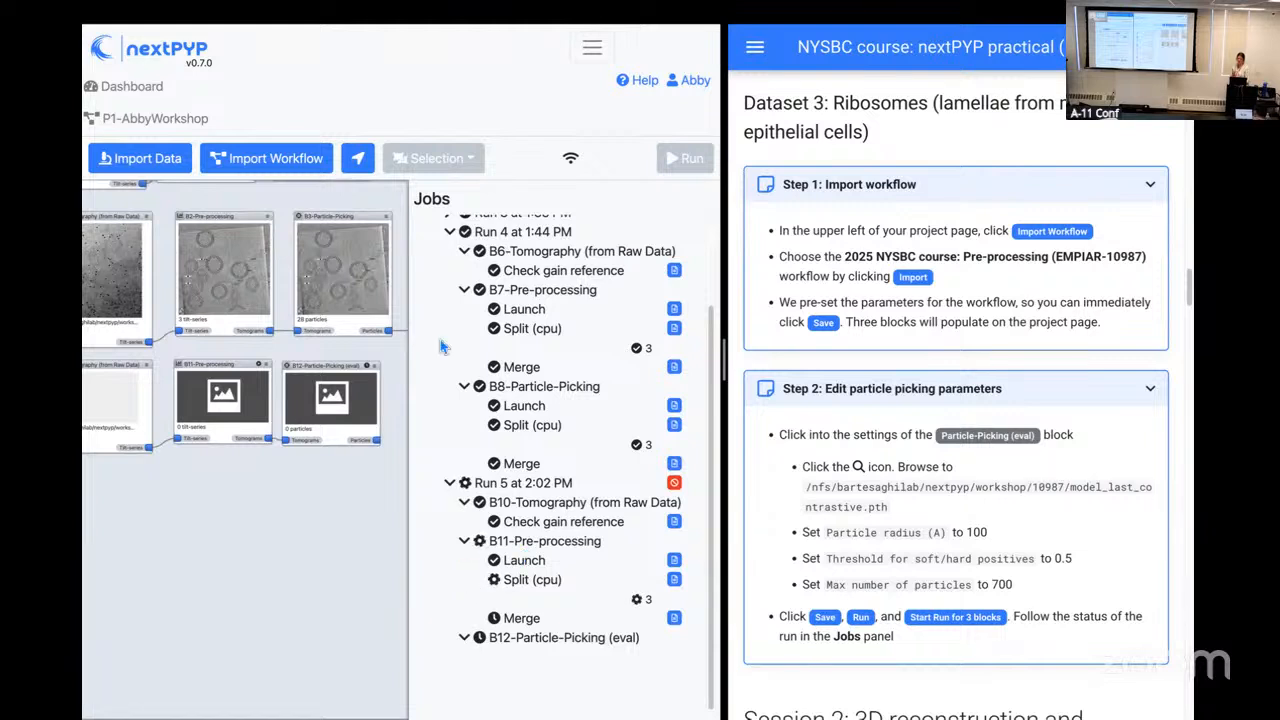
mouse_move(480, 10)
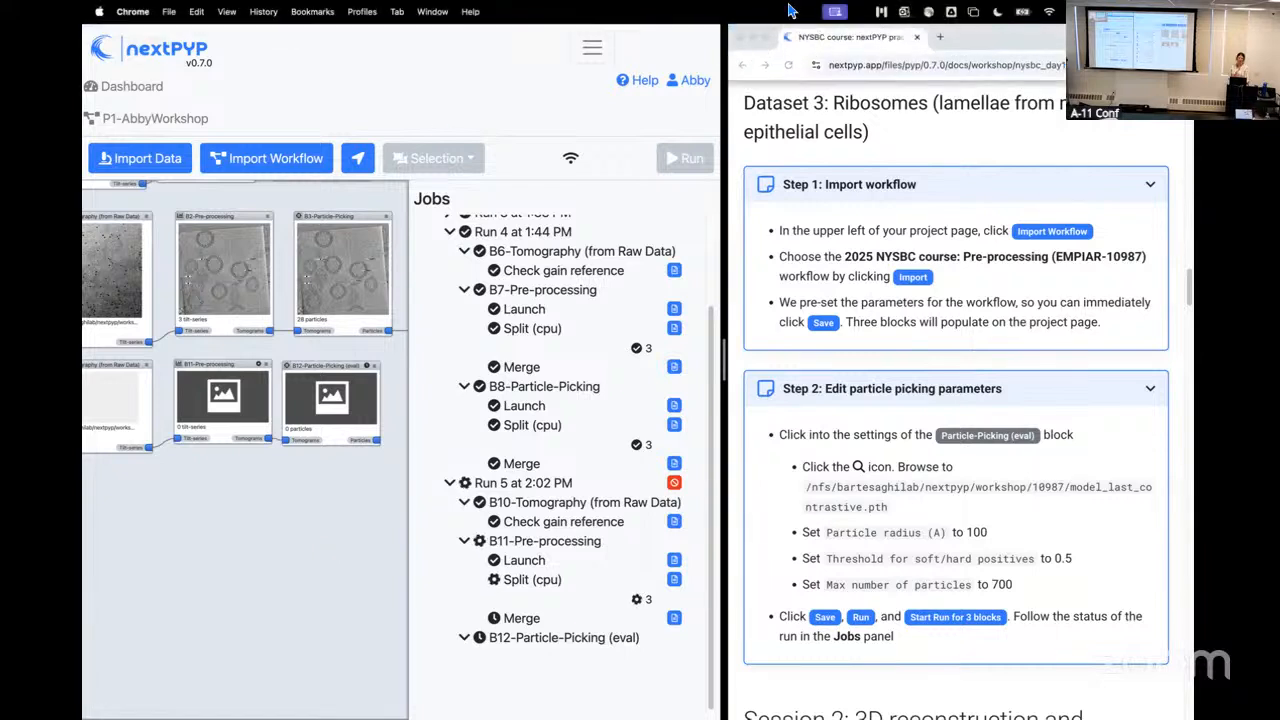
mouse_move(586, 28)
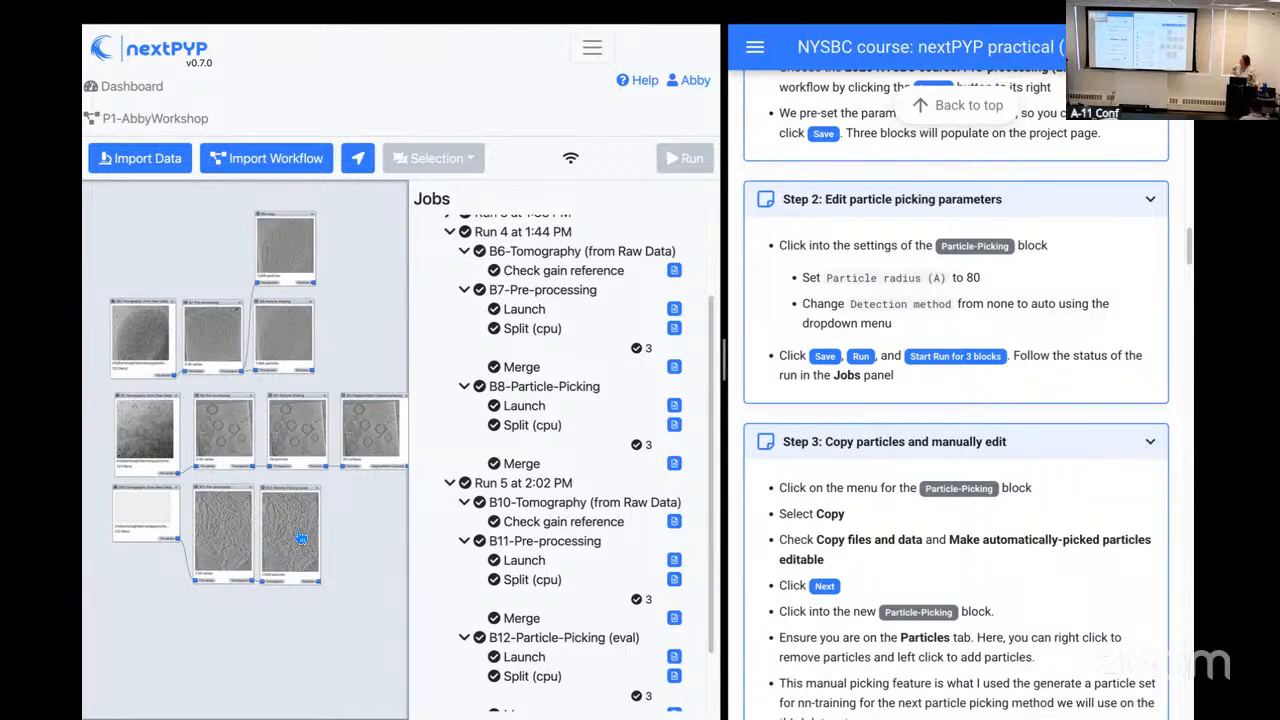
Step: Open the B12-Particle-Picking (eval) block and inspect its plots, including the number of particles per tilt-series
key(super+plus)
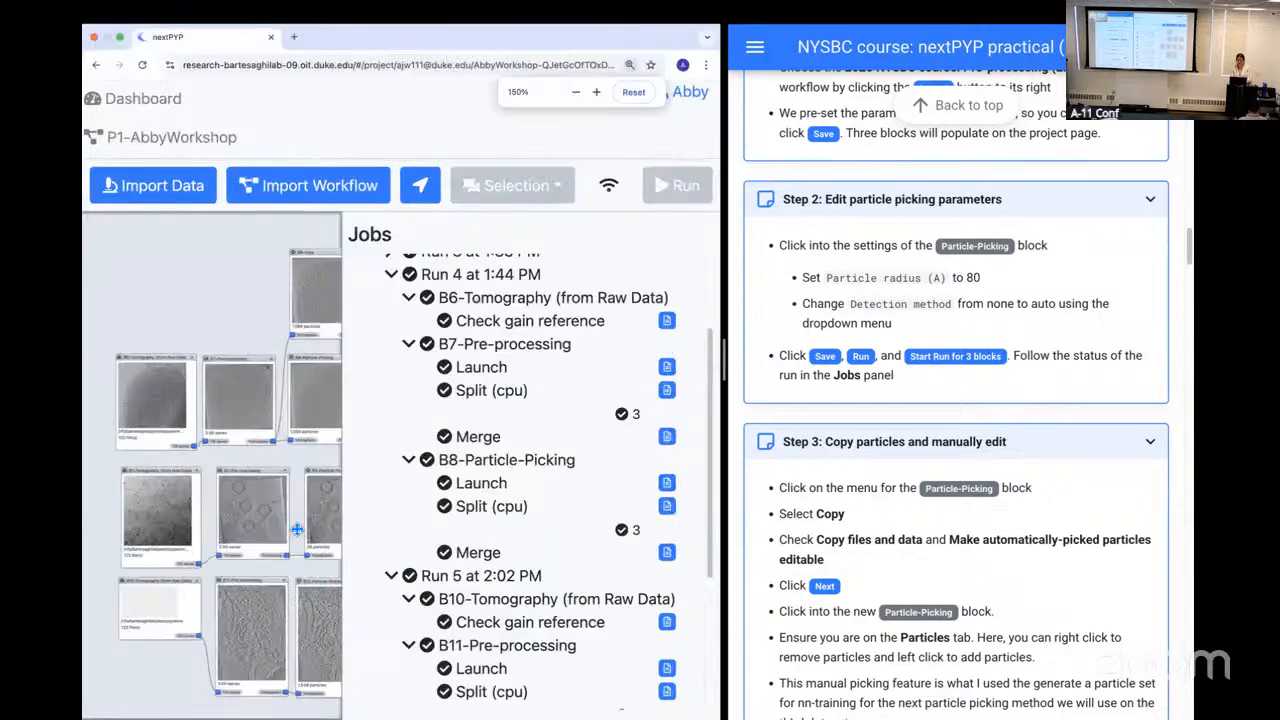
drag(284, 320, 226, 247)
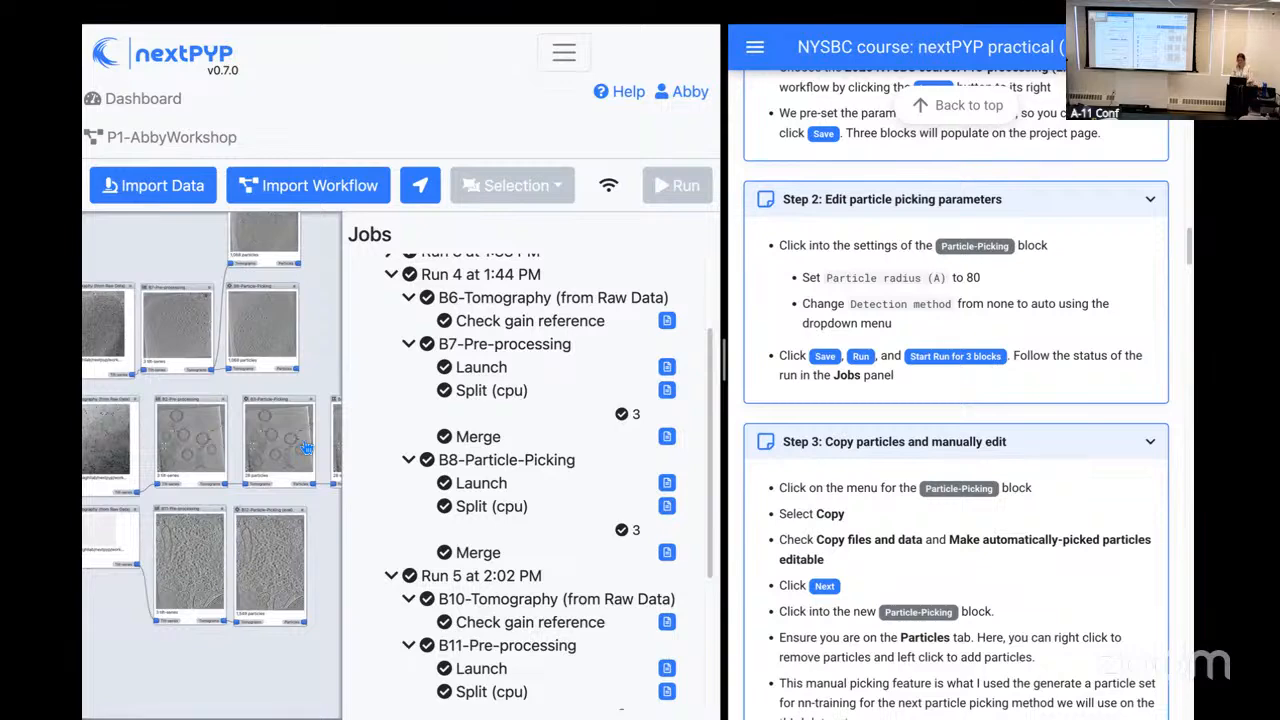
key(super+minus)
scroll(377, 491, up, 5)
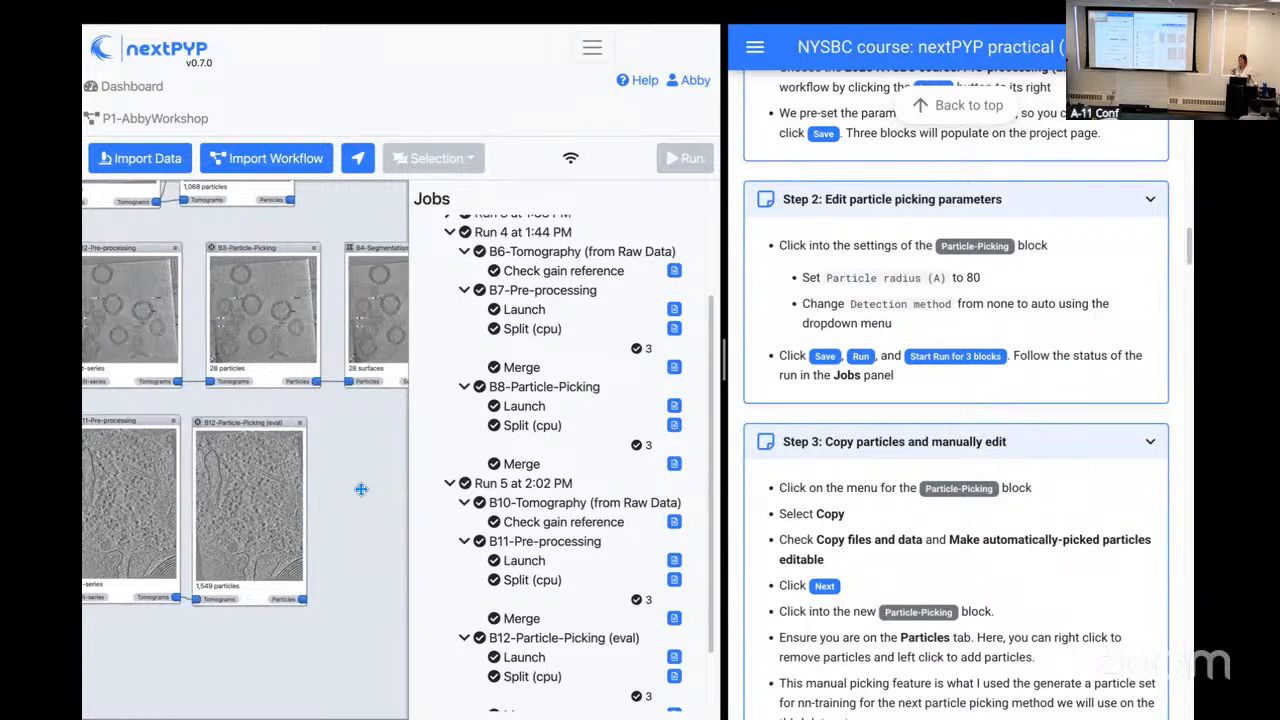
click(260, 507)
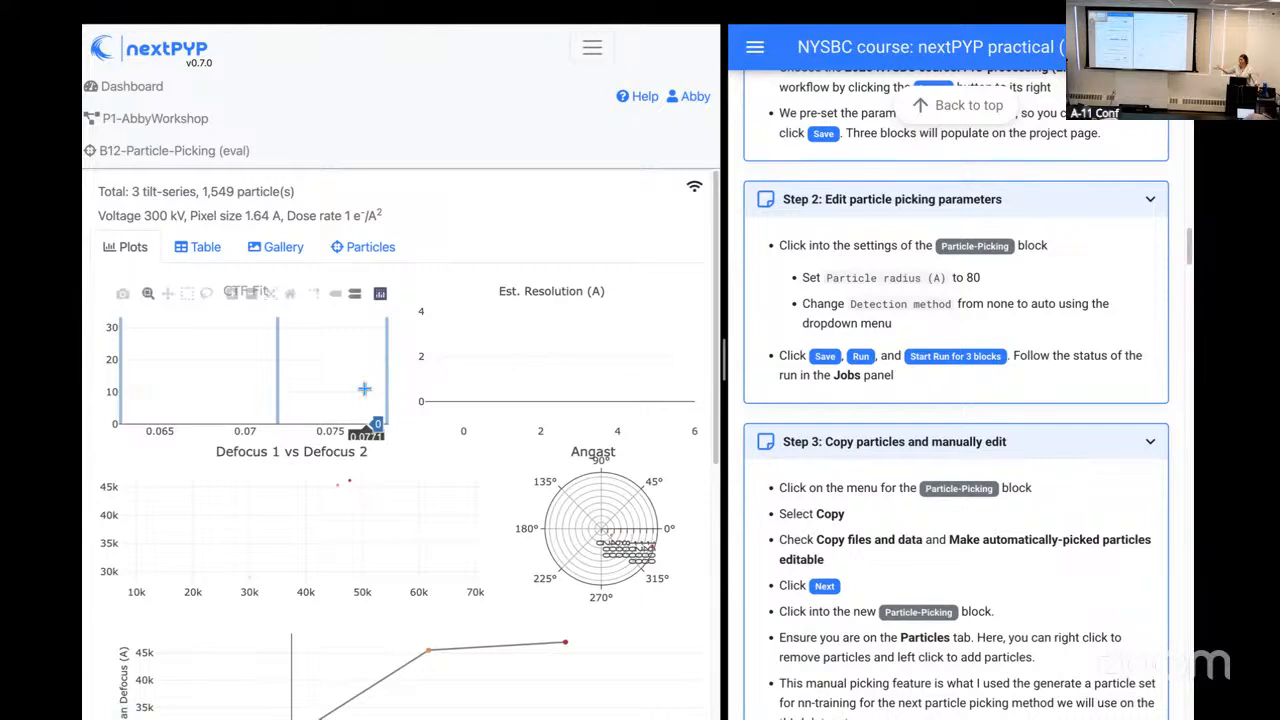
scroll(364, 389, down, 5)
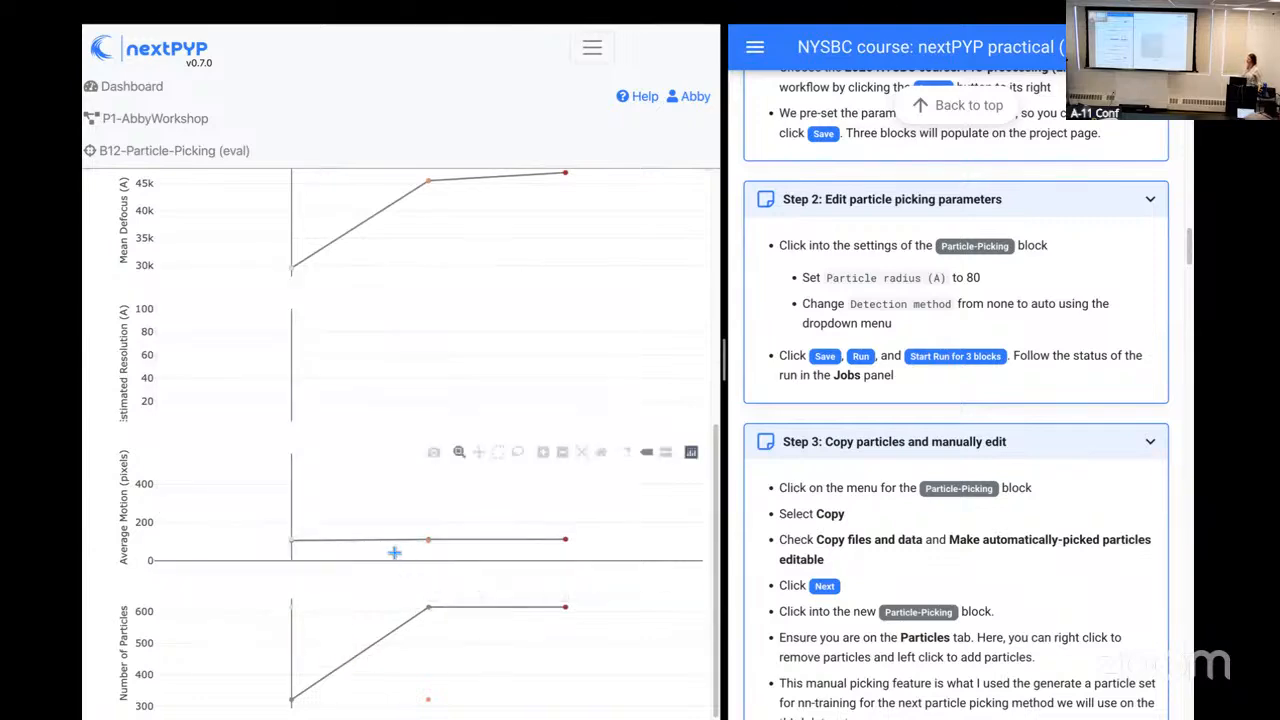
mouse_move(430, 607)
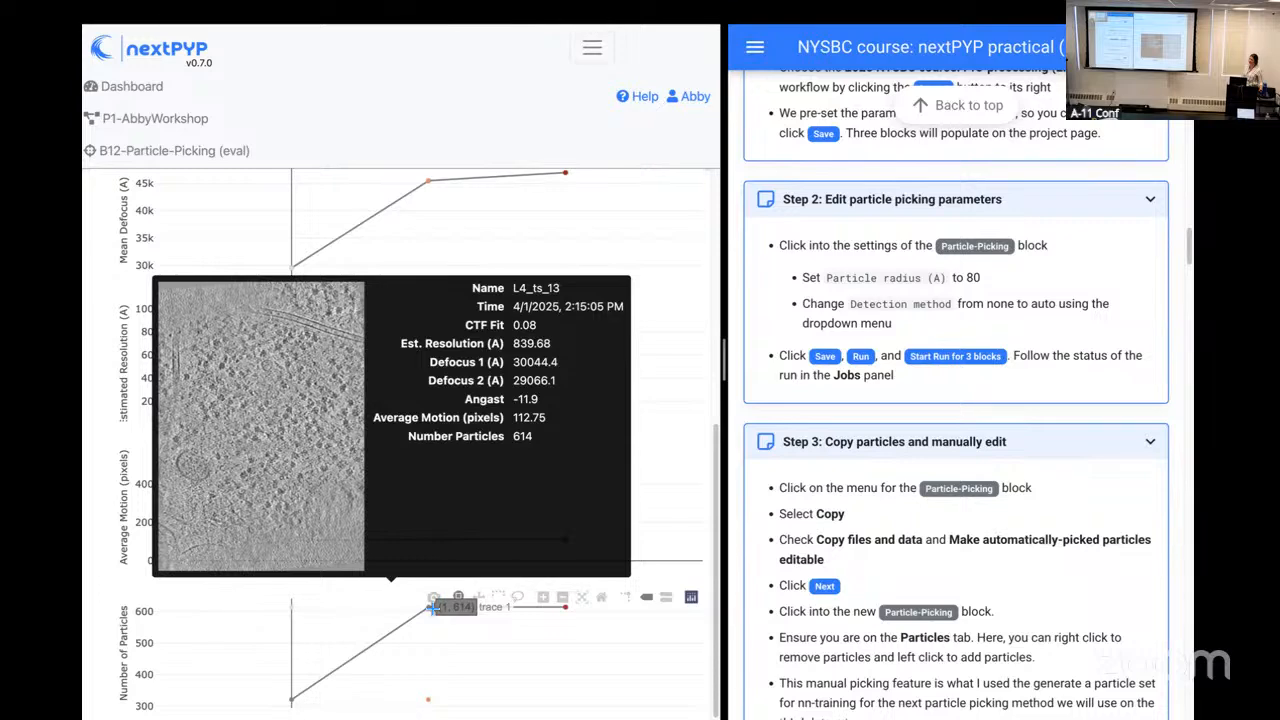
scroll(500, 498, up, 3)
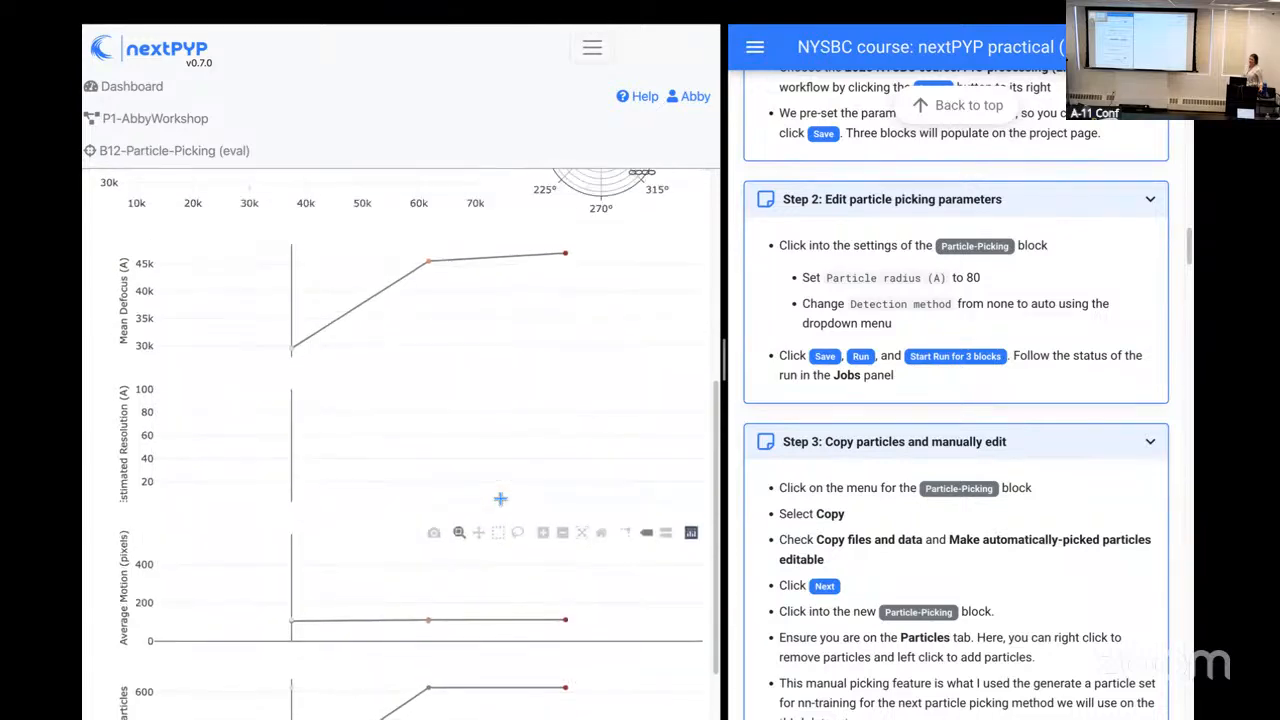
scroll(500, 498, up, 2)
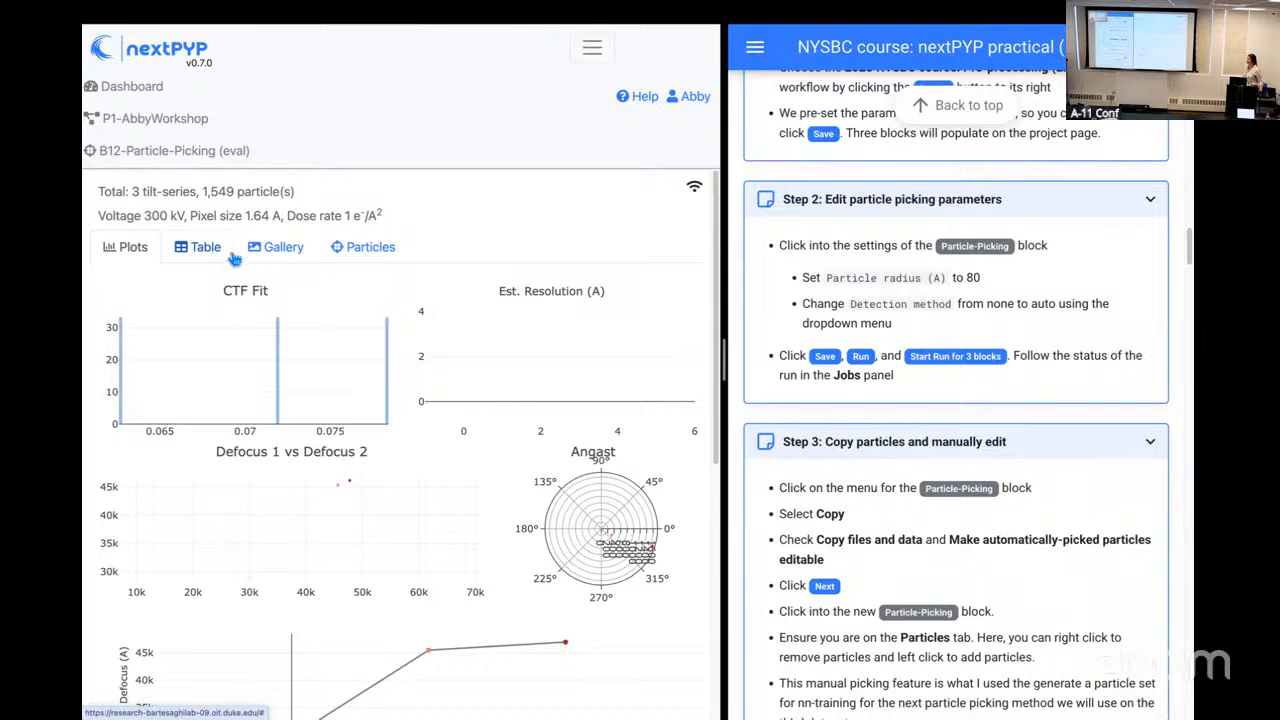
Step: Inspect B12's automatically picked particles on tomogram 3 of 3 by browsing through its slices
click(340, 258)
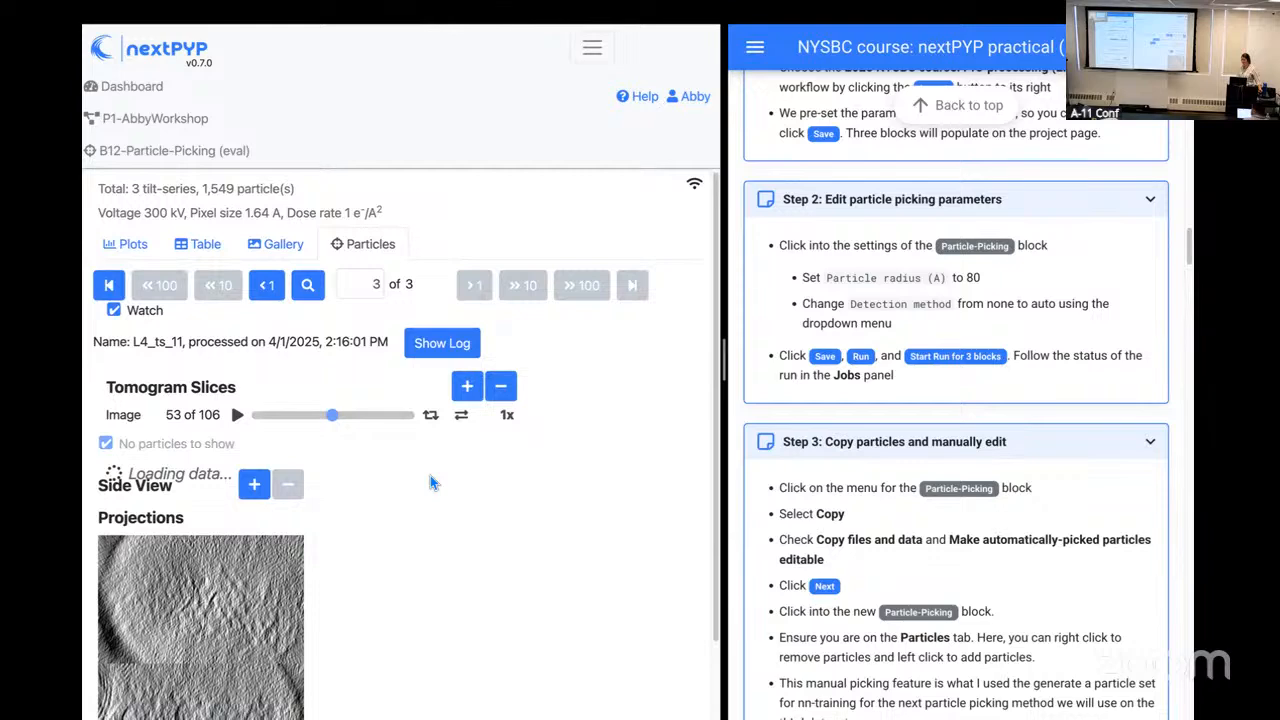
scroll(430, 475, down, 2)
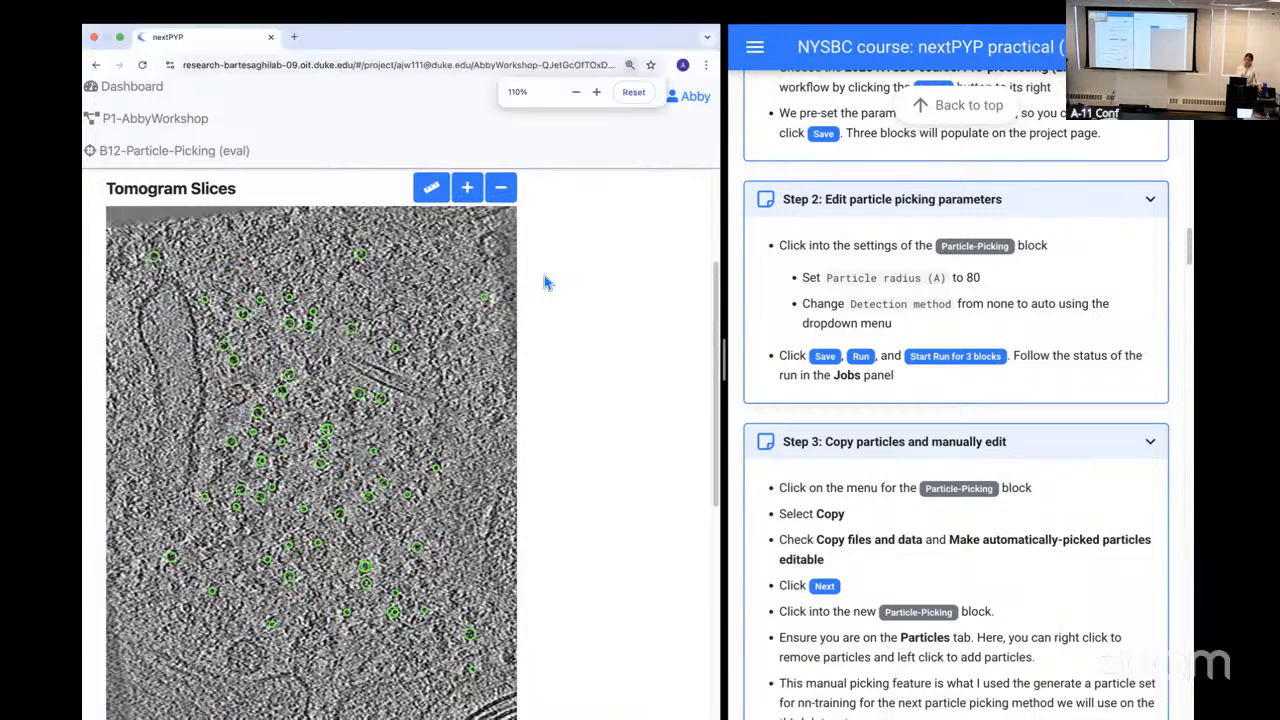
key(ctrl+minus)
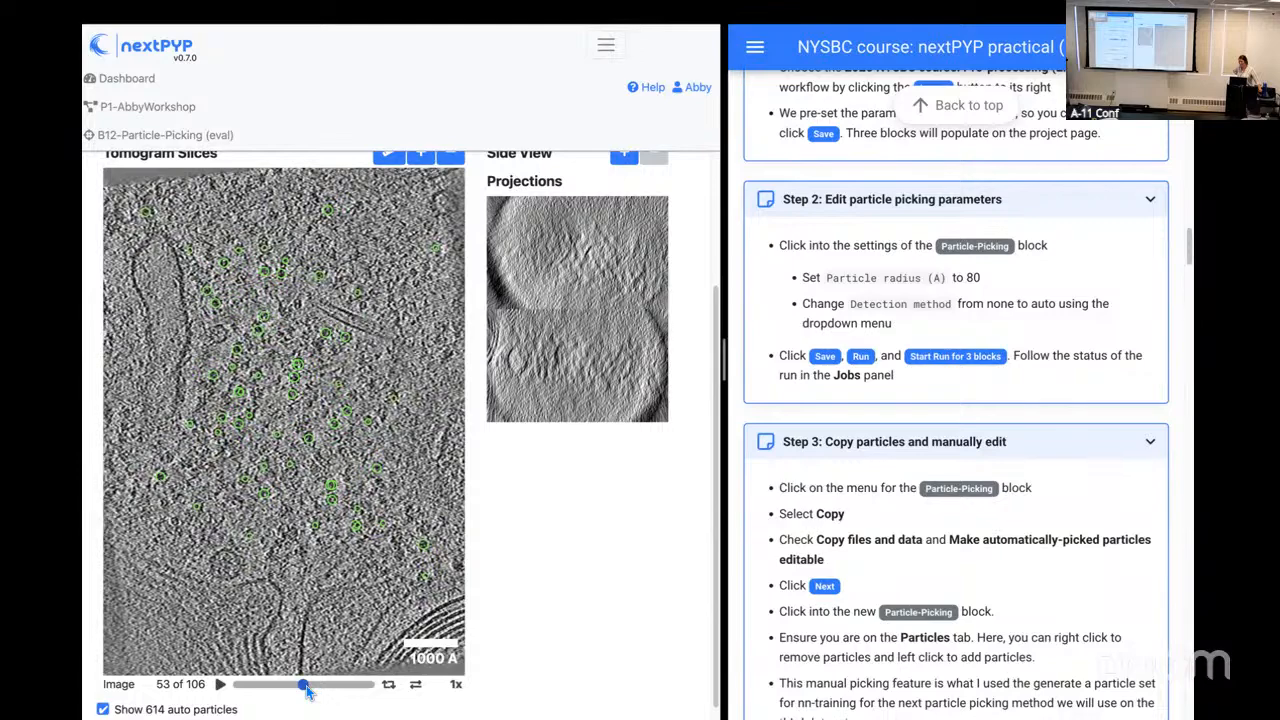
mouse_move(310, 696)
mouse_down()
mouse_move(291, 699)
mouse_move(323, 701)
mouse_move(288, 699)
mouse_up()
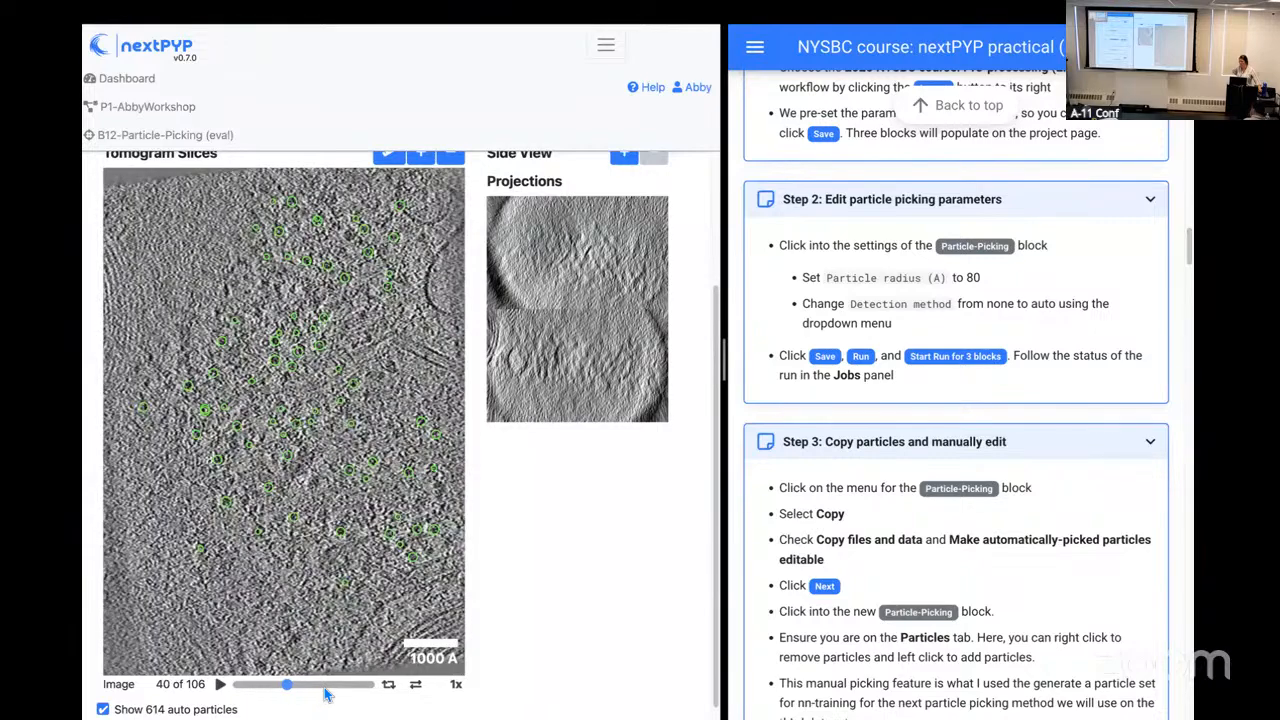
drag(333, 690, 324, 690)
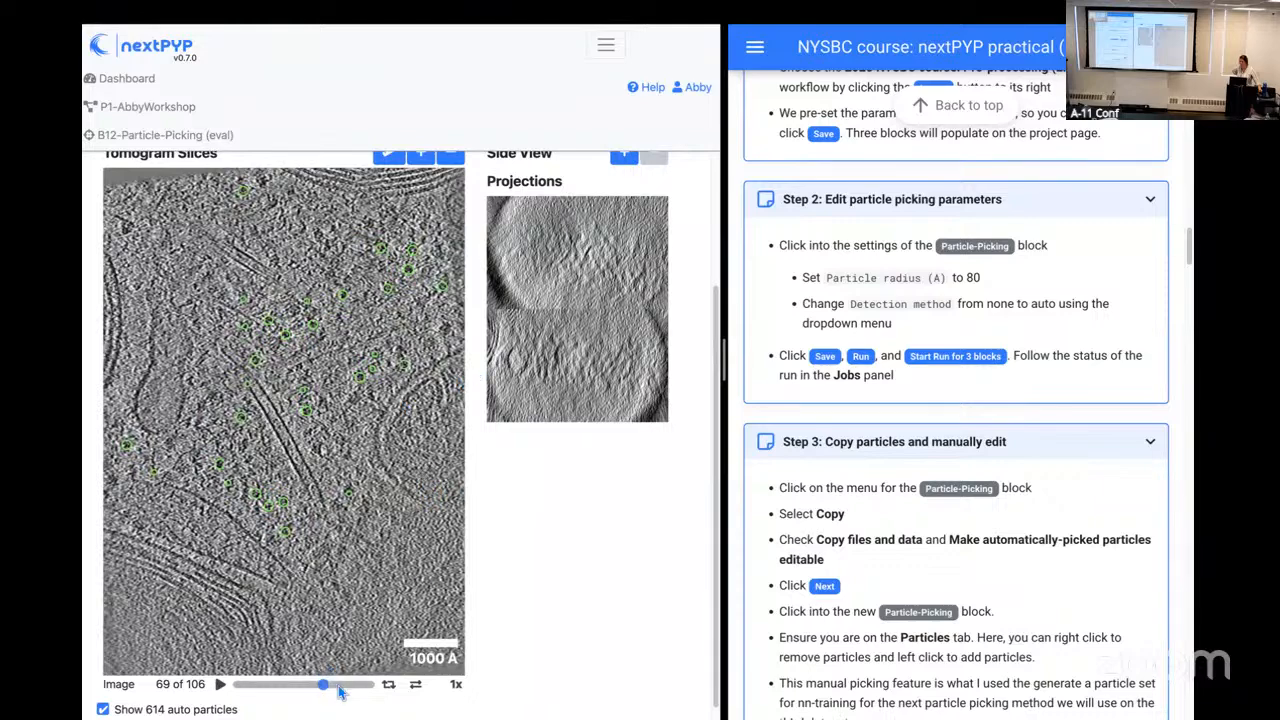
mouse_move(320, 686)
mouse_down()
mouse_move(347, 686)
mouse_move(326, 686)
mouse_move(338, 636)
mouse_move(343, 703)
mouse_move(300, 697)
mouse_up()
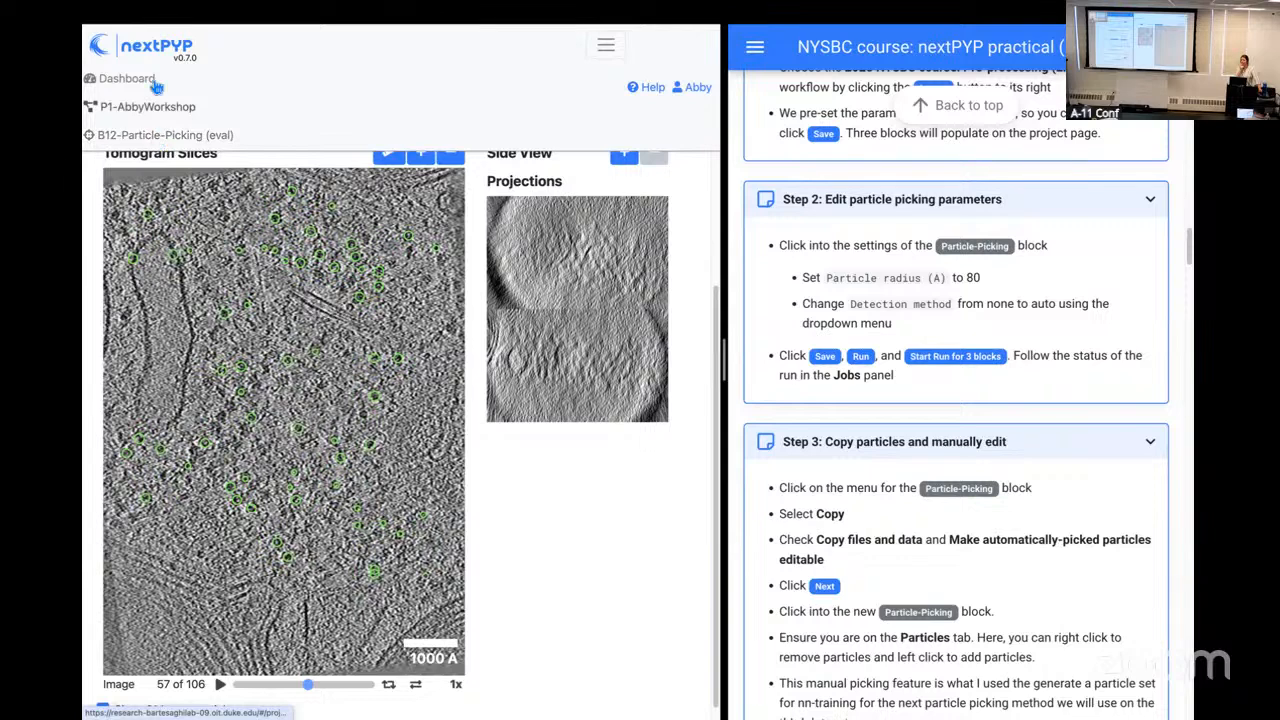
Step: Return to the P1-AbbyWorkshop project and review the training/evaluation settings of B12-Particle-Picking (eval), closing them without changes
click(172, 107)
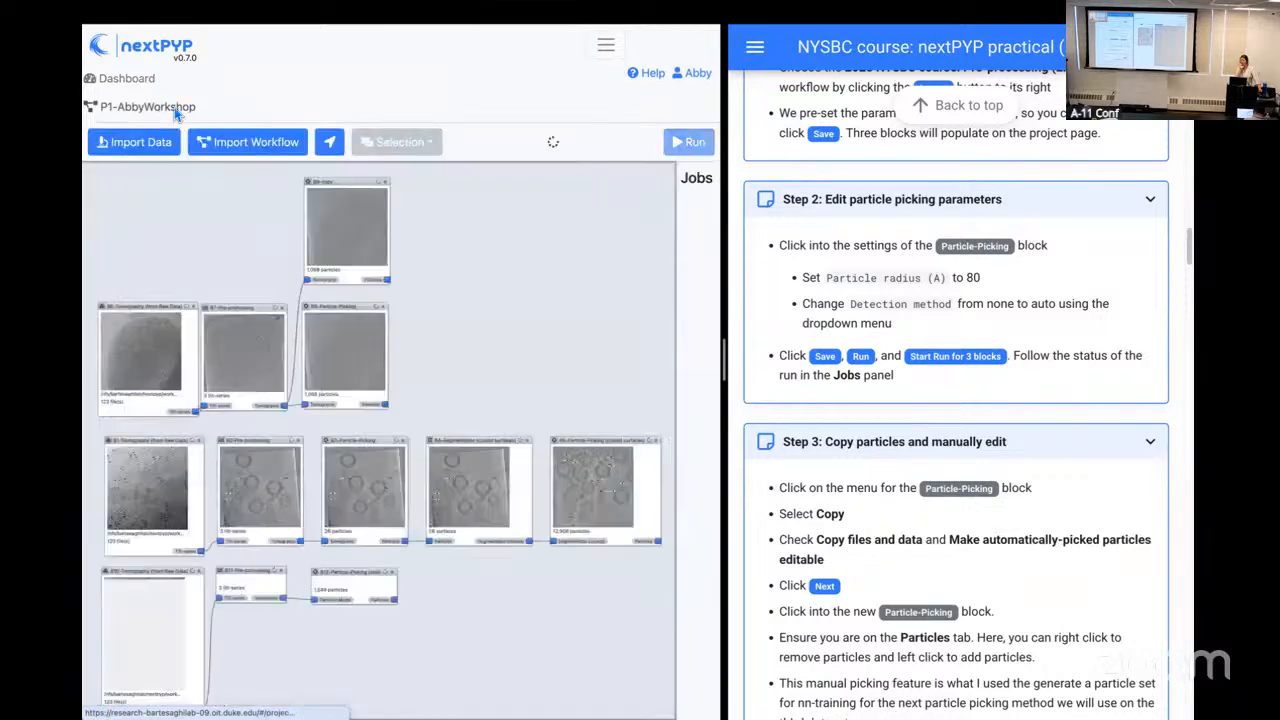
click(398, 578)
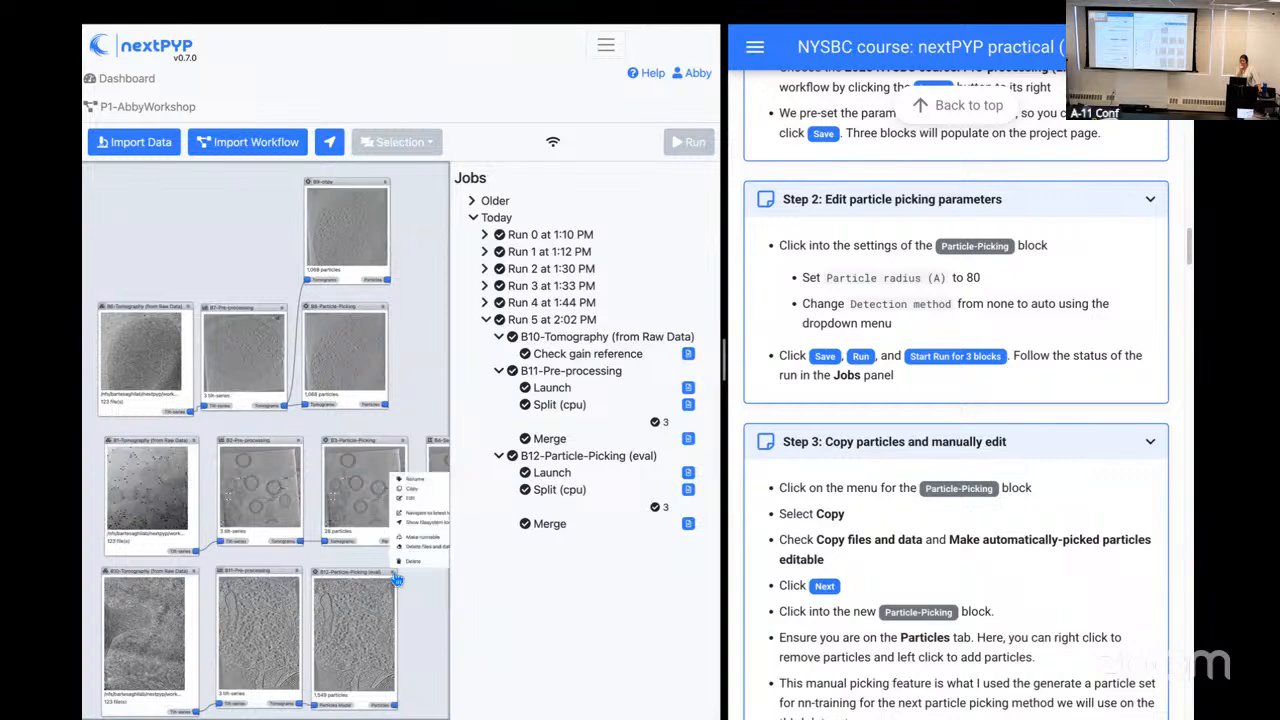
click(406, 499)
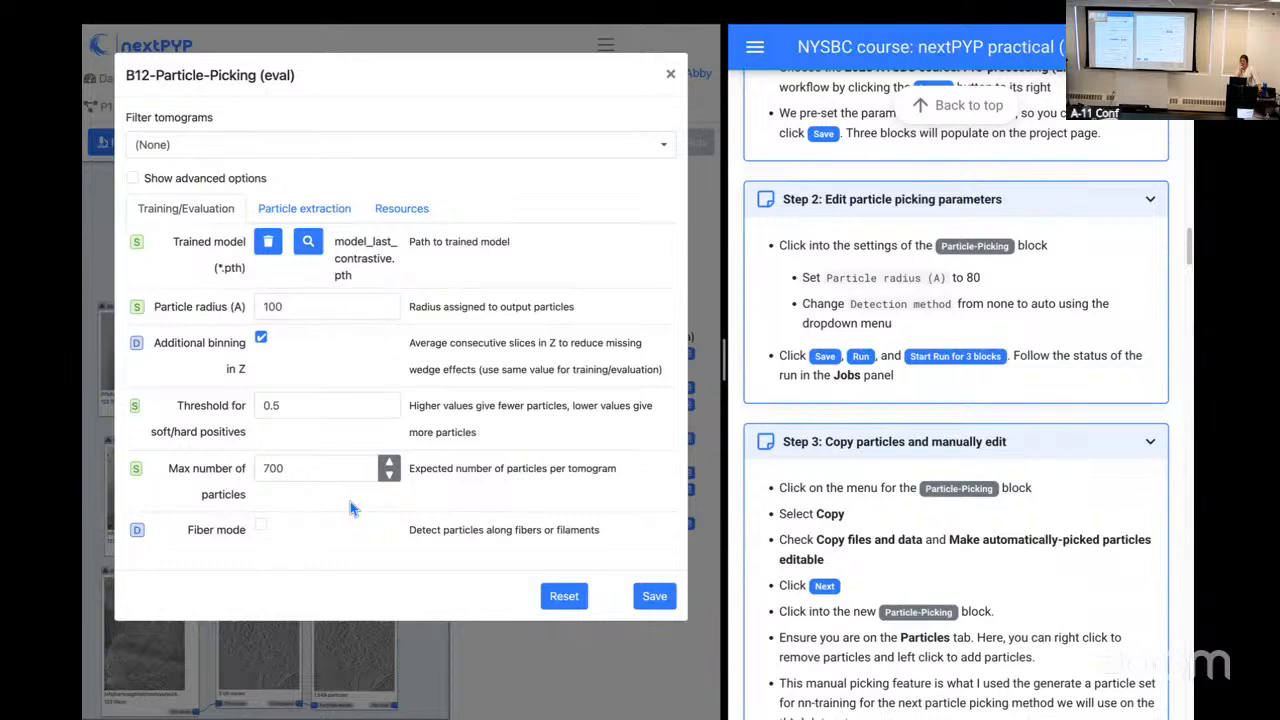
click(671, 77)
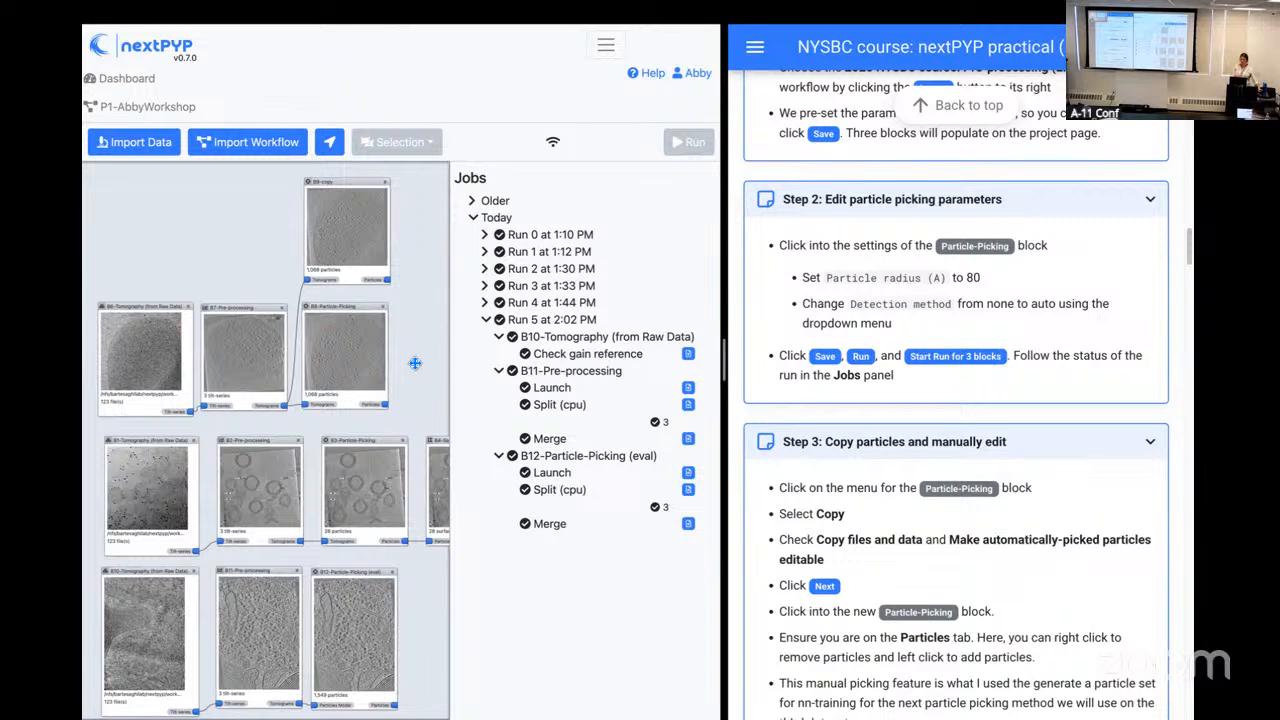
Step: Move blocks B10, B11 and B12 down to leave an empty row beneath the B1 to B4 workflow
drag(423, 376, 420, 252)
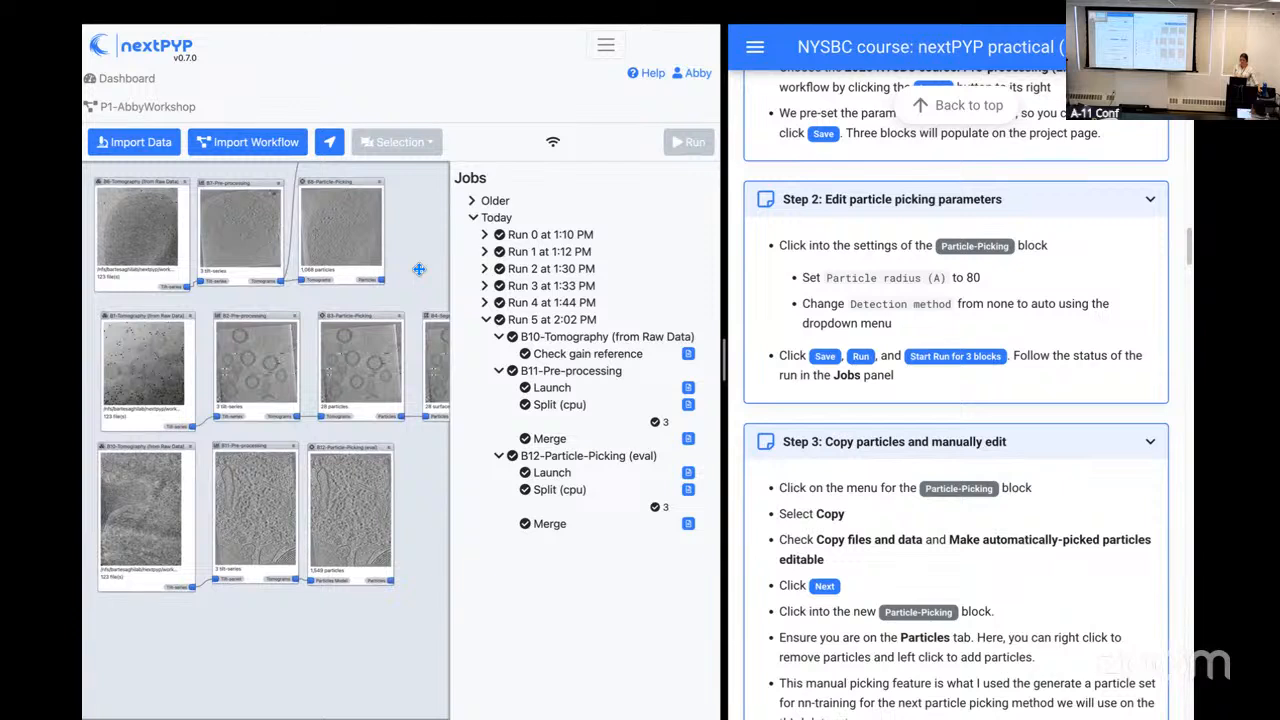
drag(170, 460, 170, 605)
drag(232, 452, 225, 595)
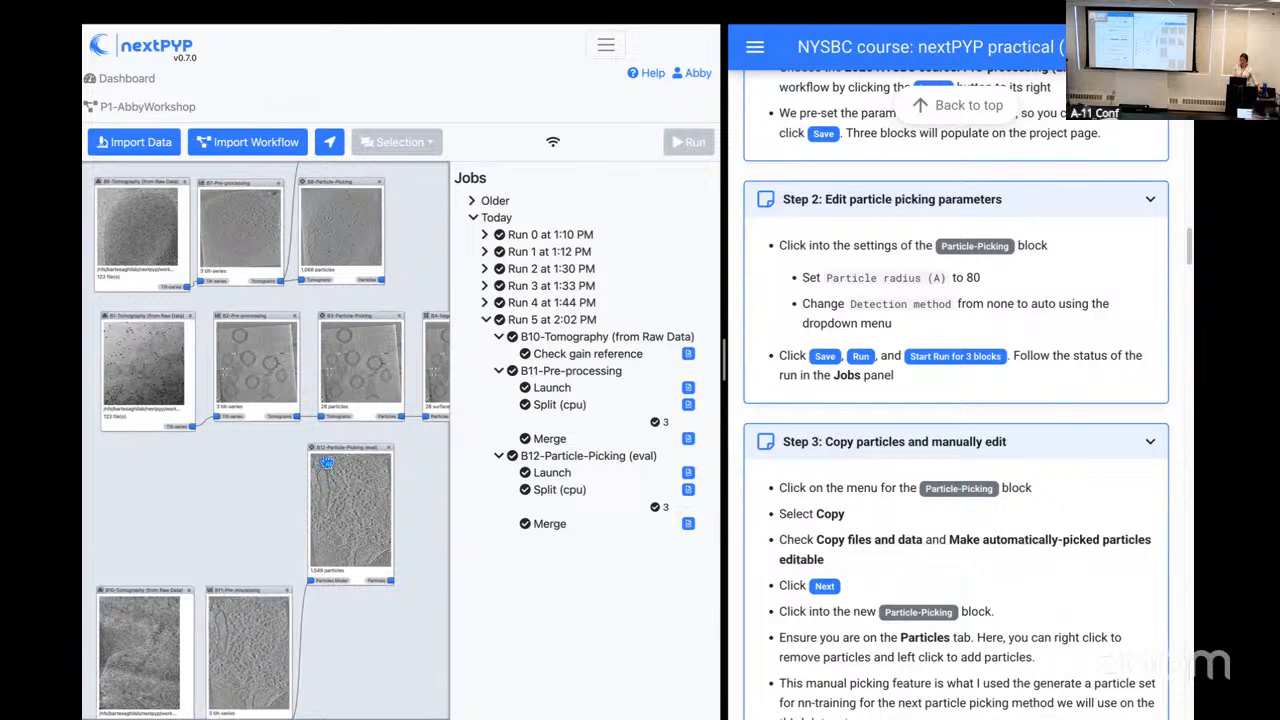
drag(328, 452, 323, 600)
drag(340, 486, 295, 479)
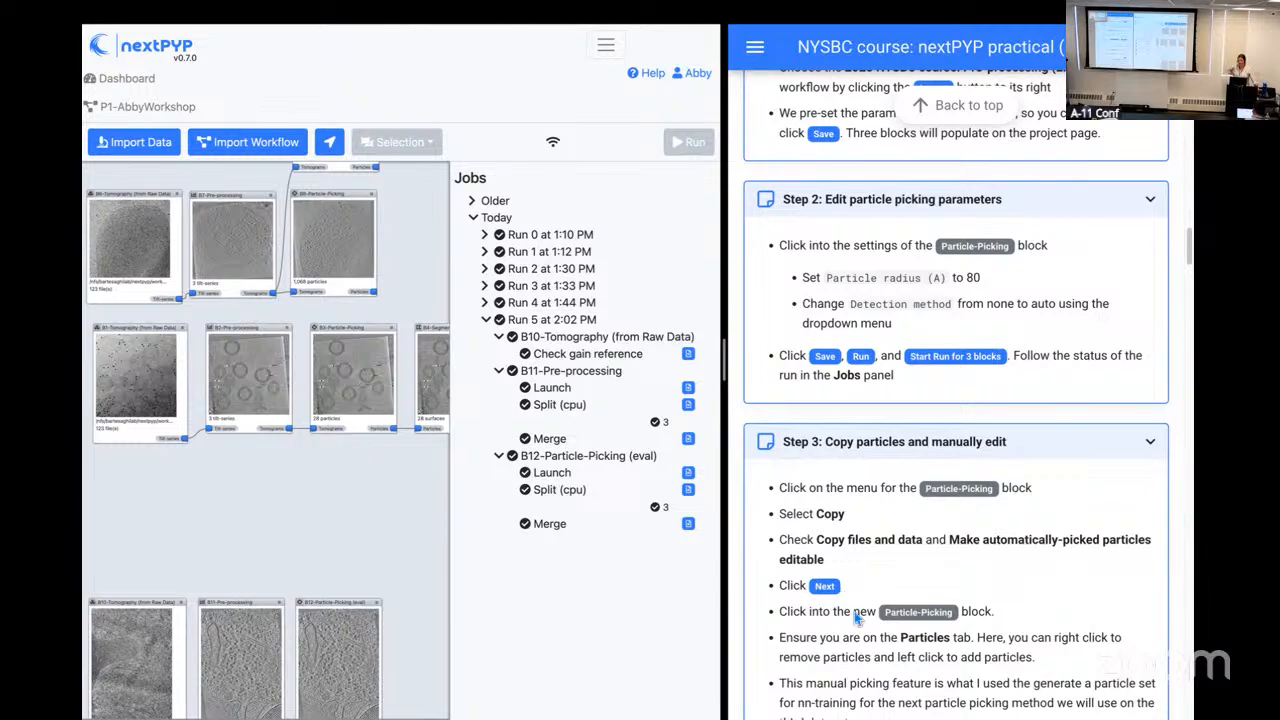
Step: Find the Session 2 instructions in the practical and read Step 1 on importing particles
scroll(860, 622, down, 2)
scroll(862, 625, down, 6)
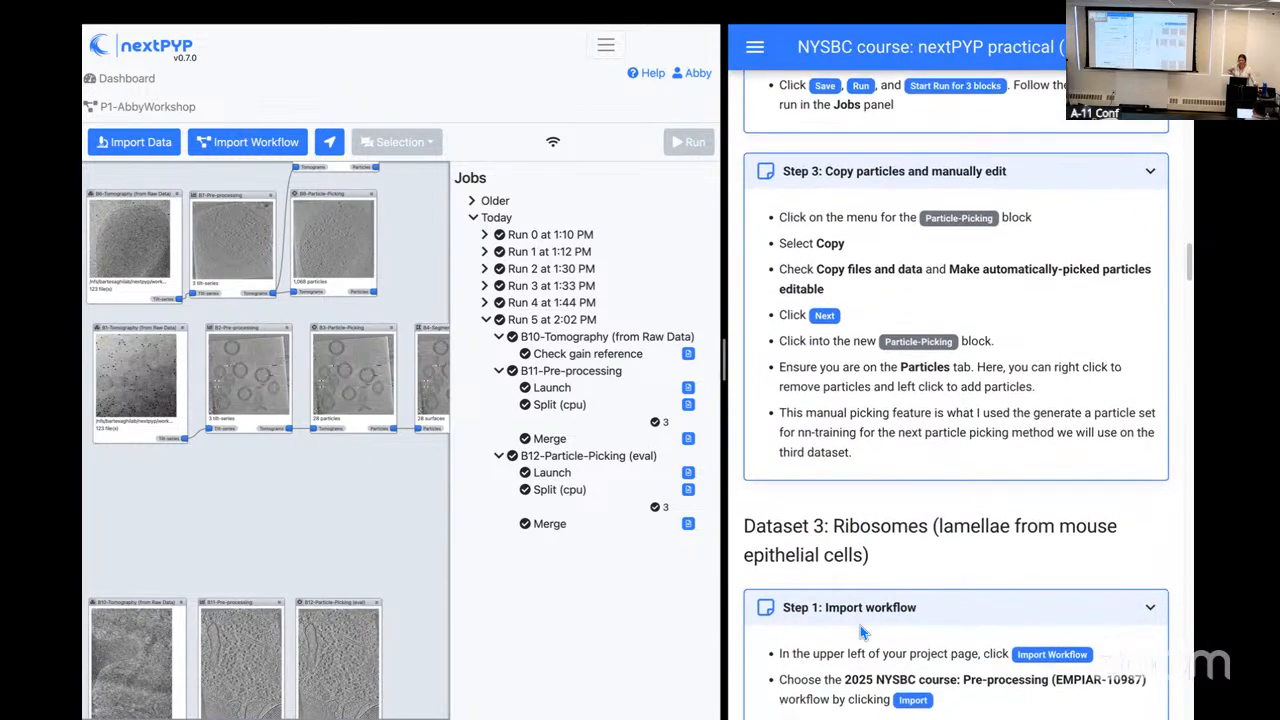
scroll(862, 632, down, 4)
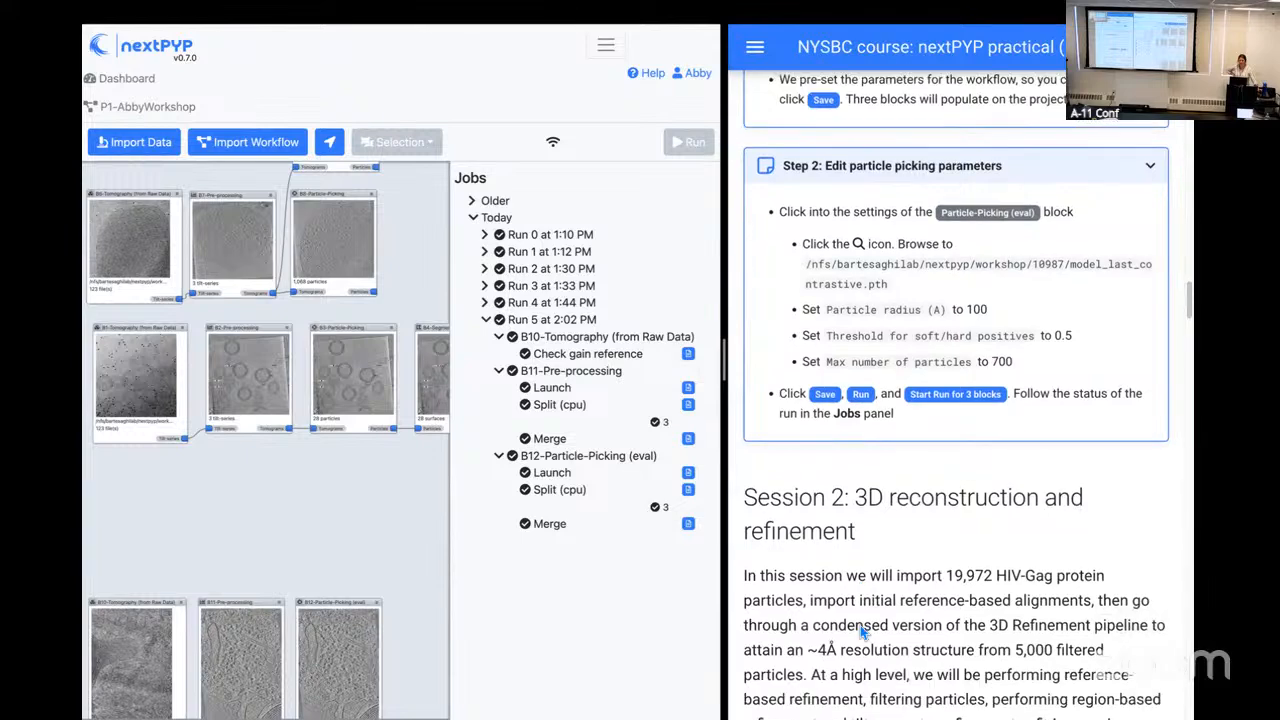
scroll(862, 632, down, 2)
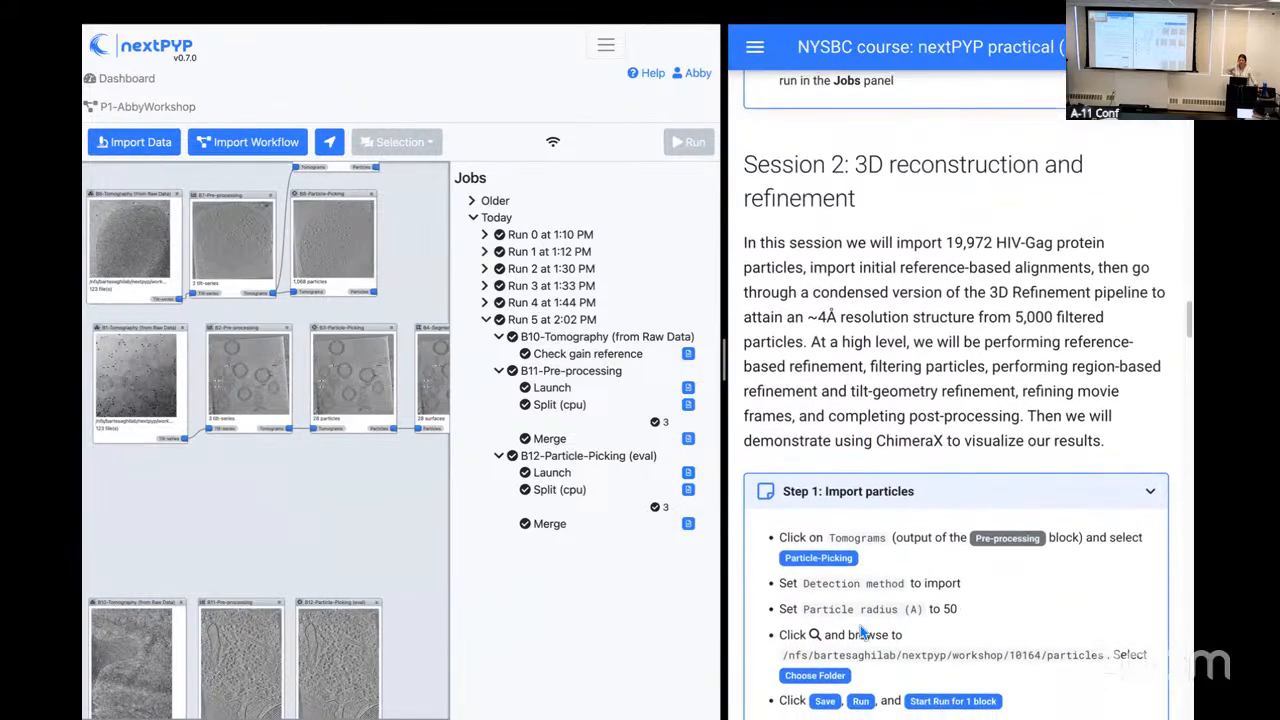
scroll(862, 632, down, 3)
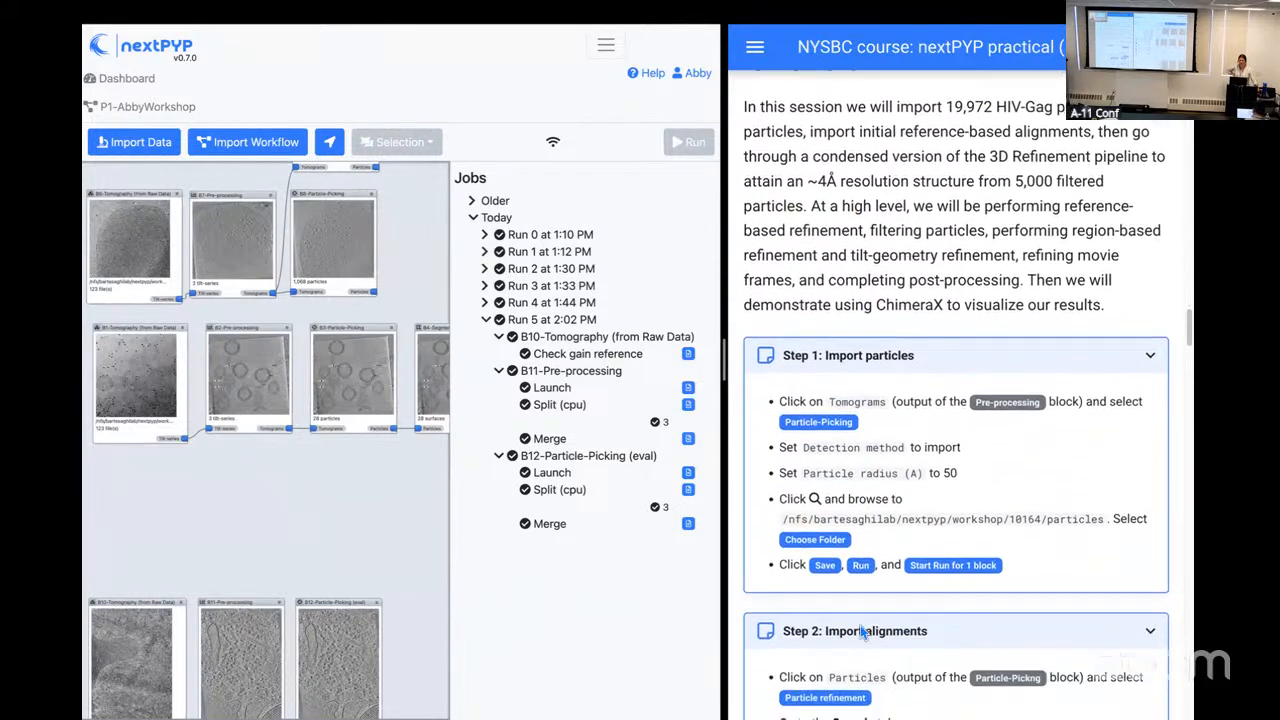
scroll(863, 631, up, 1)
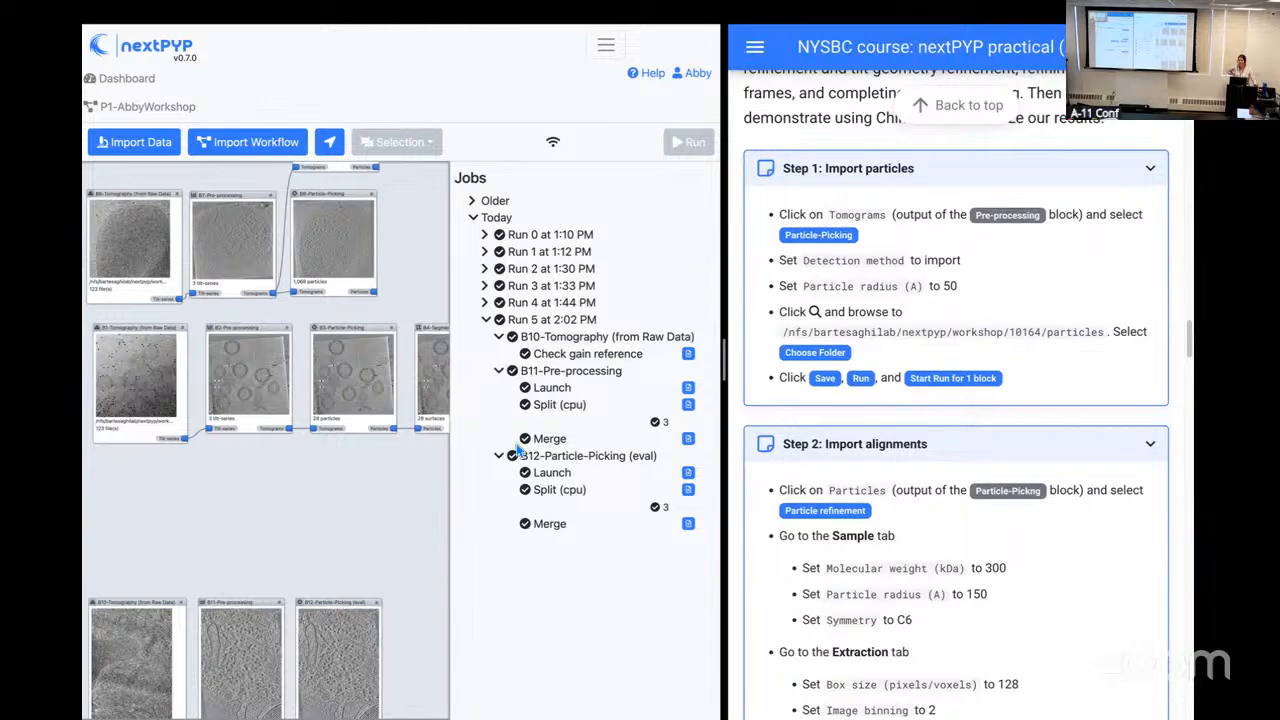
Step: Add a Particle-Picking block to the B2 Pre-processing tomograms, with a particle radius of 50 A and the import detection method
drag(724, 363, 773, 362)
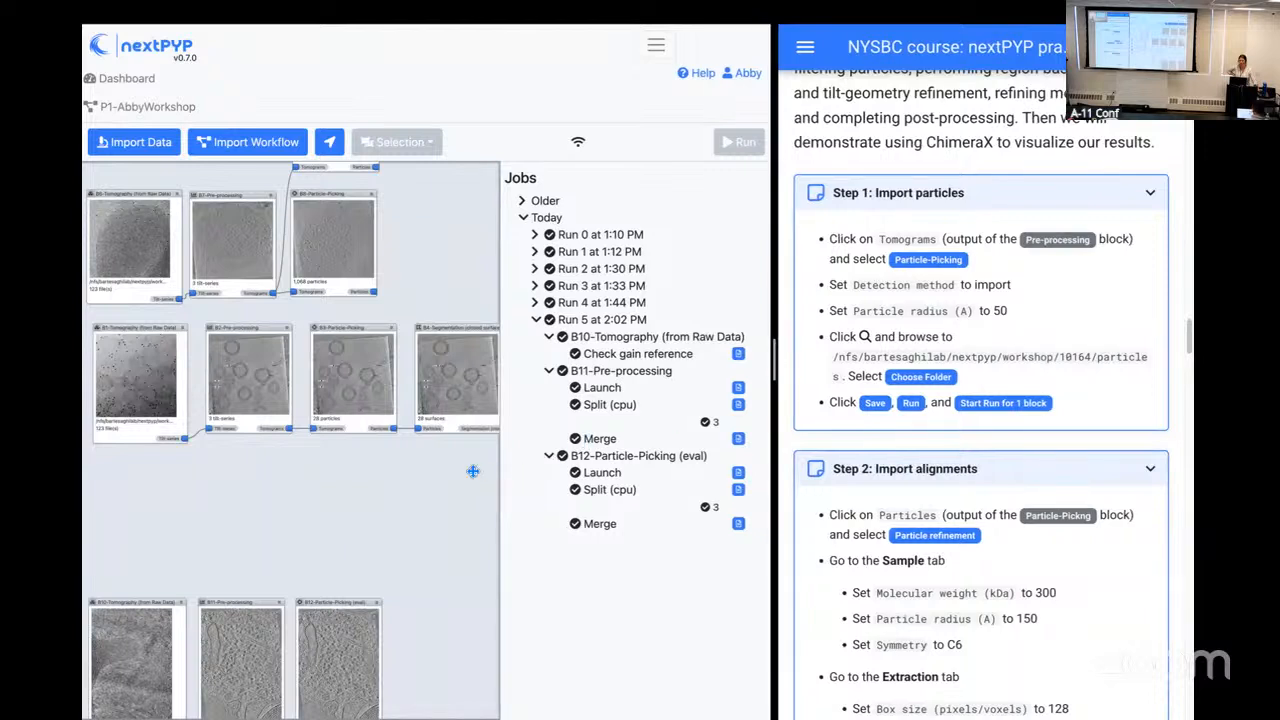
mouse_move(774, 362)
mouse_down()
mouse_move(787, 362)
mouse_move(772, 357)
mouse_up()
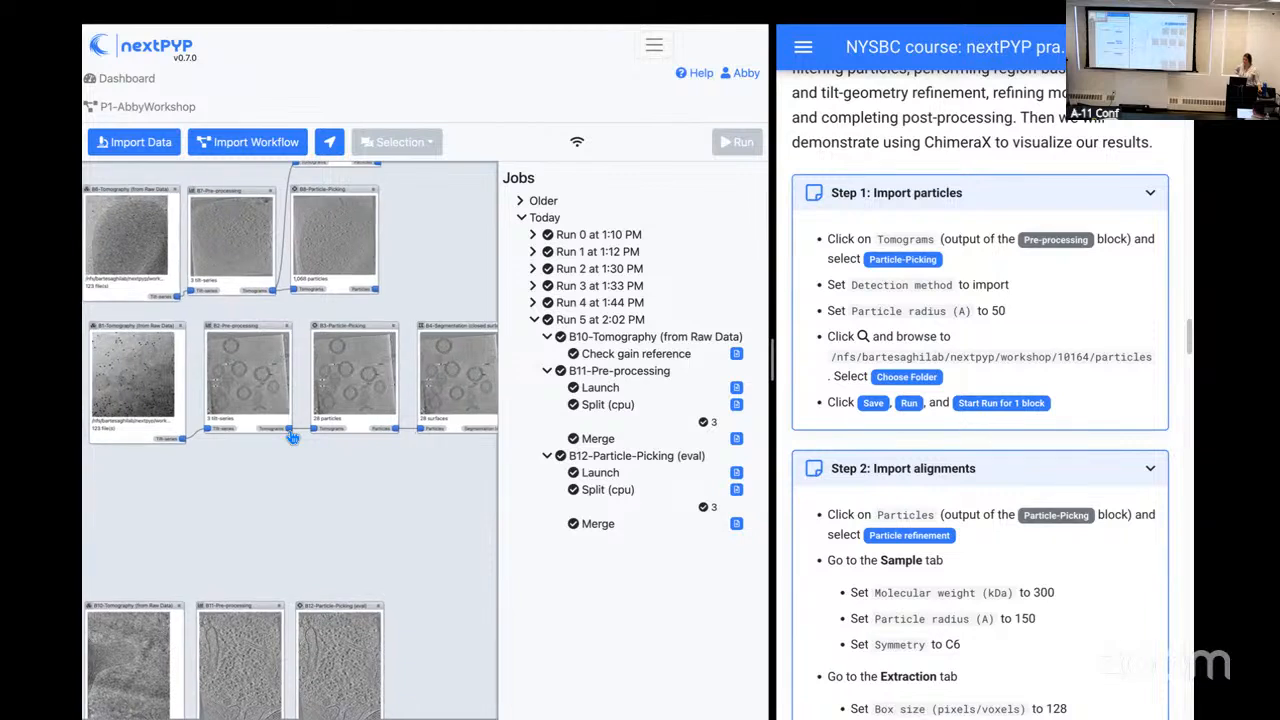
click(291, 433)
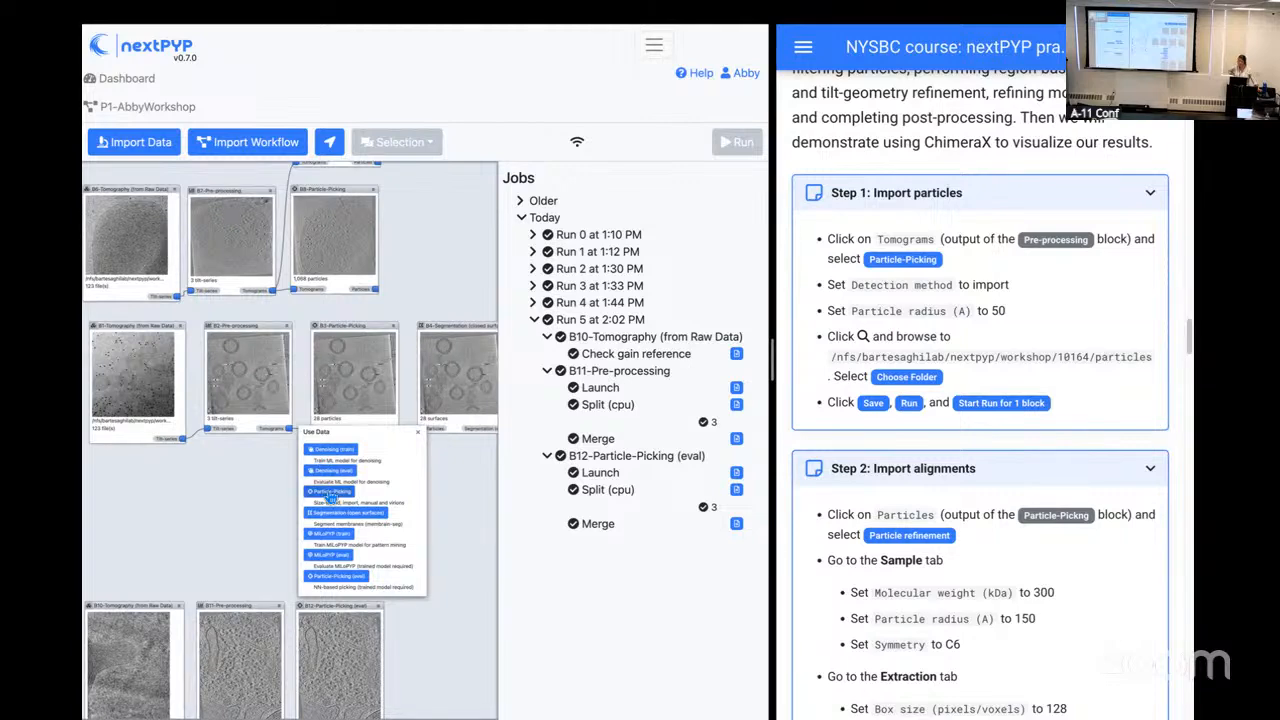
click(329, 494)
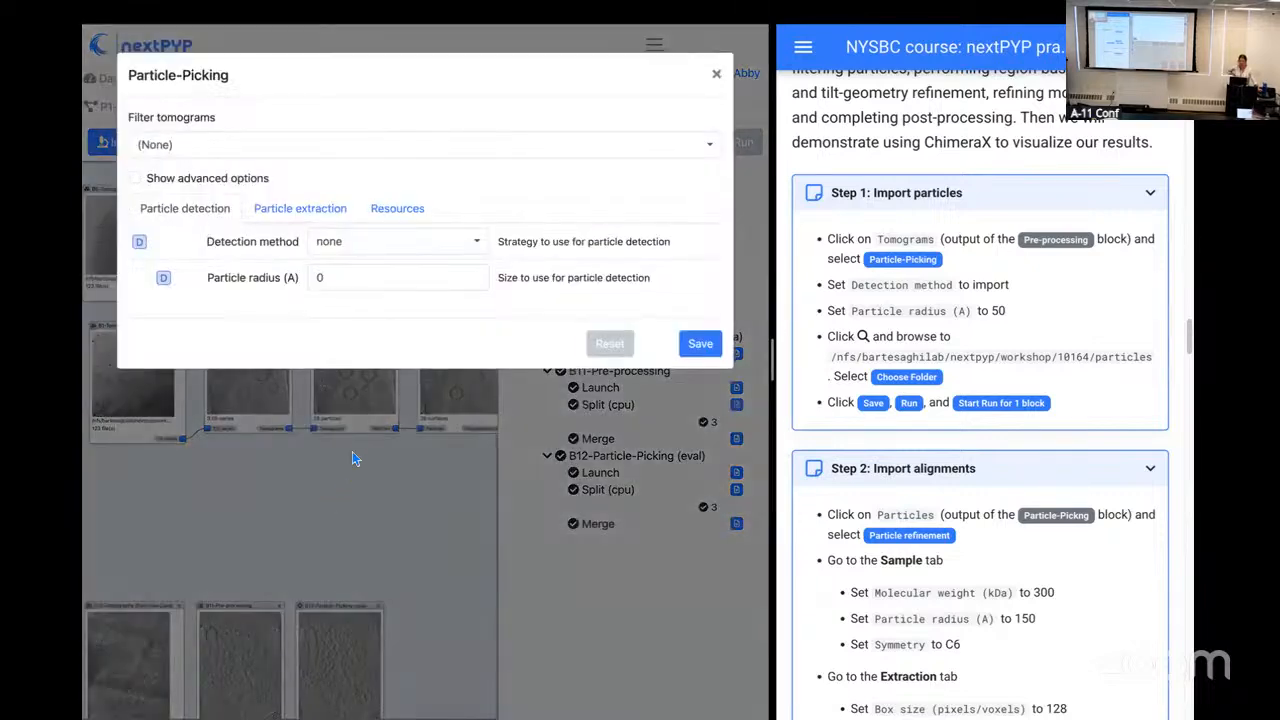
click(365, 285)
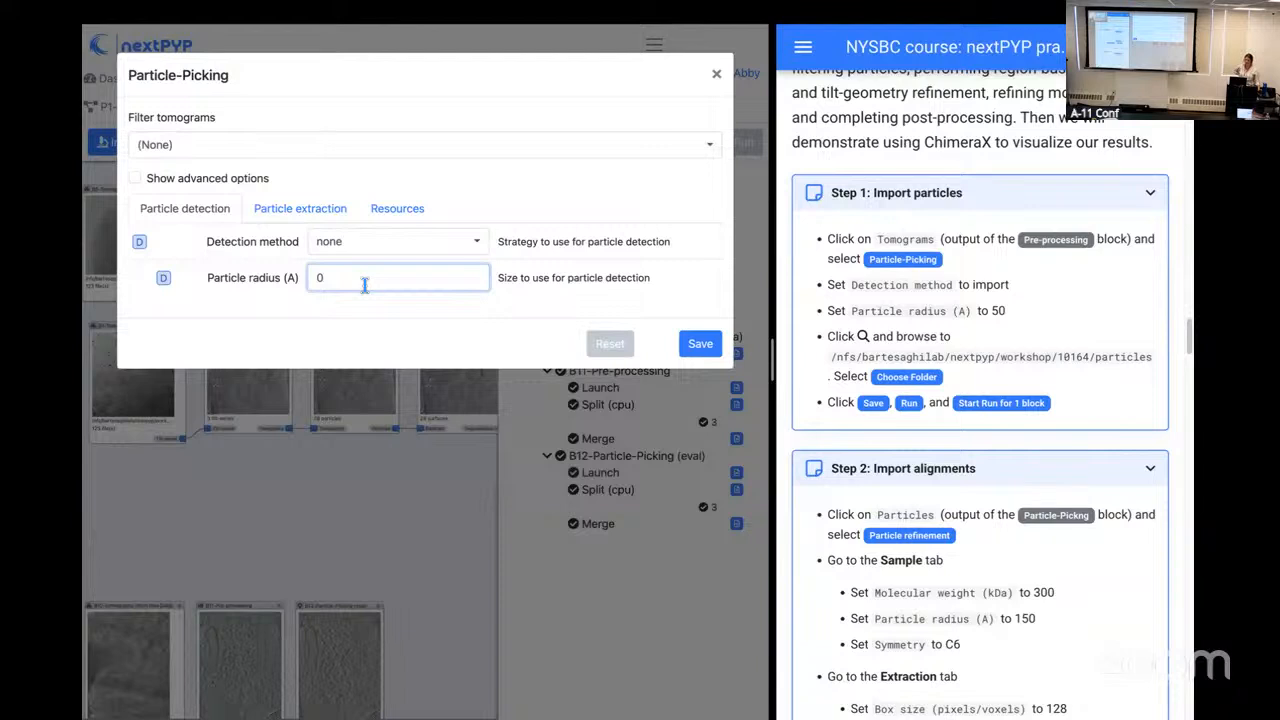
key(BackSpace)
text(50)
click(342, 311)
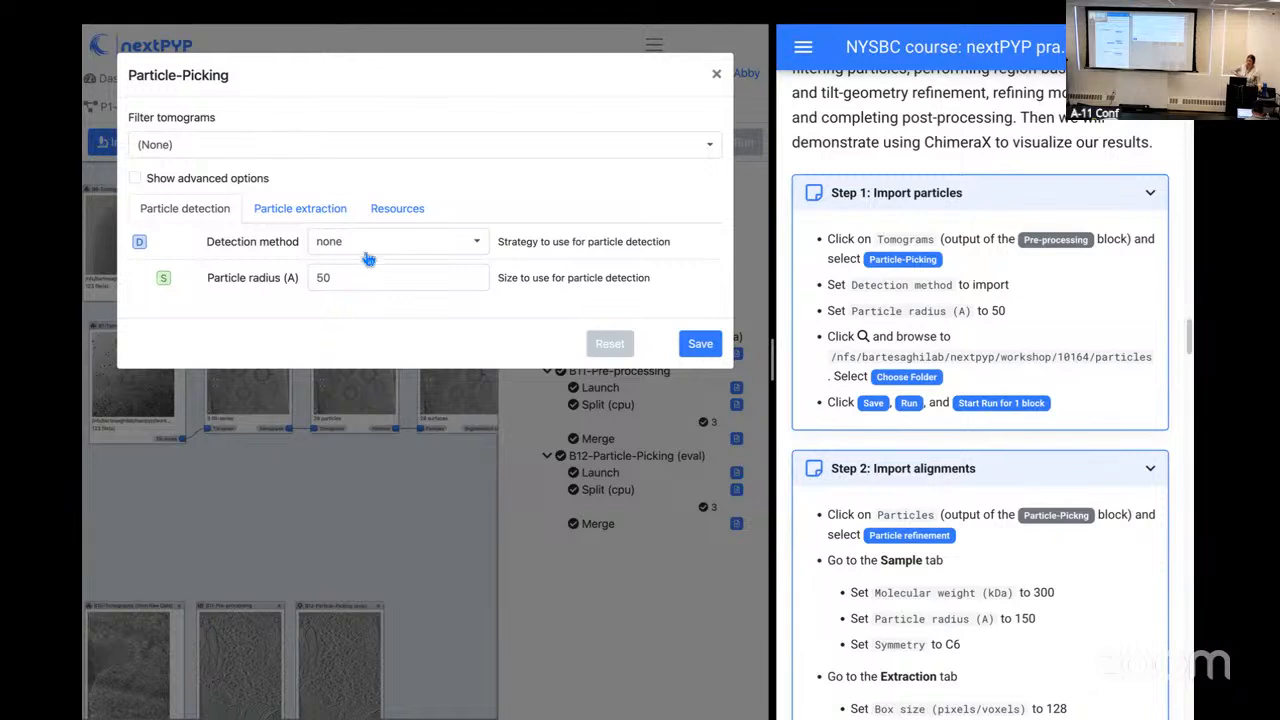
click(472, 249)
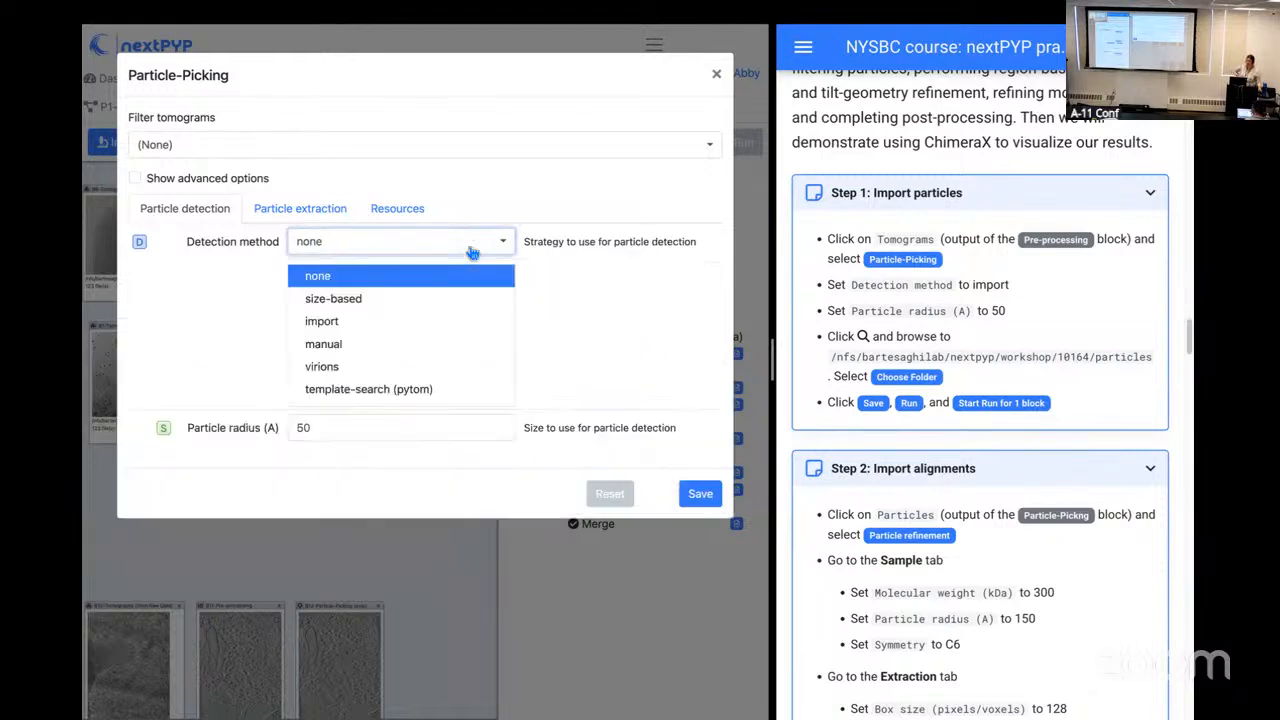
click(330, 321)
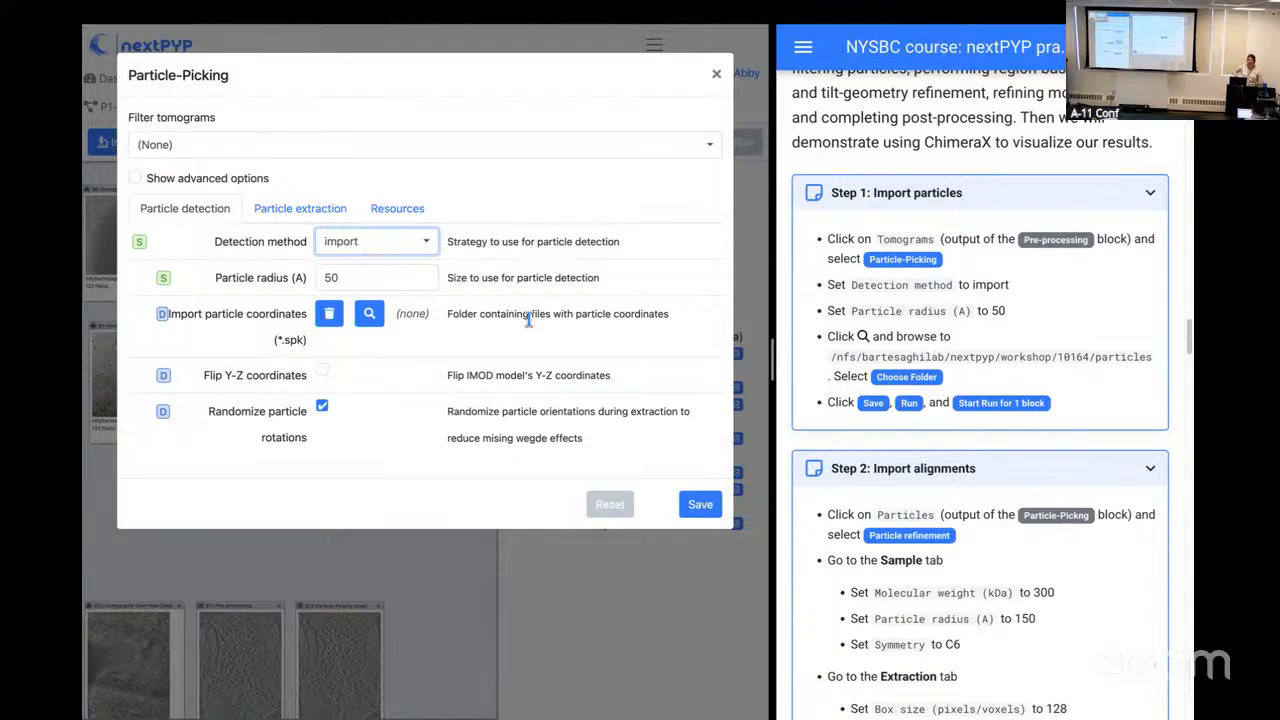
Step: Choose /nfs/bartesaghilab/nextpyp/workshop/10164/particles as the folder for importing the particle coordinates (*.spk)
click(370, 315)
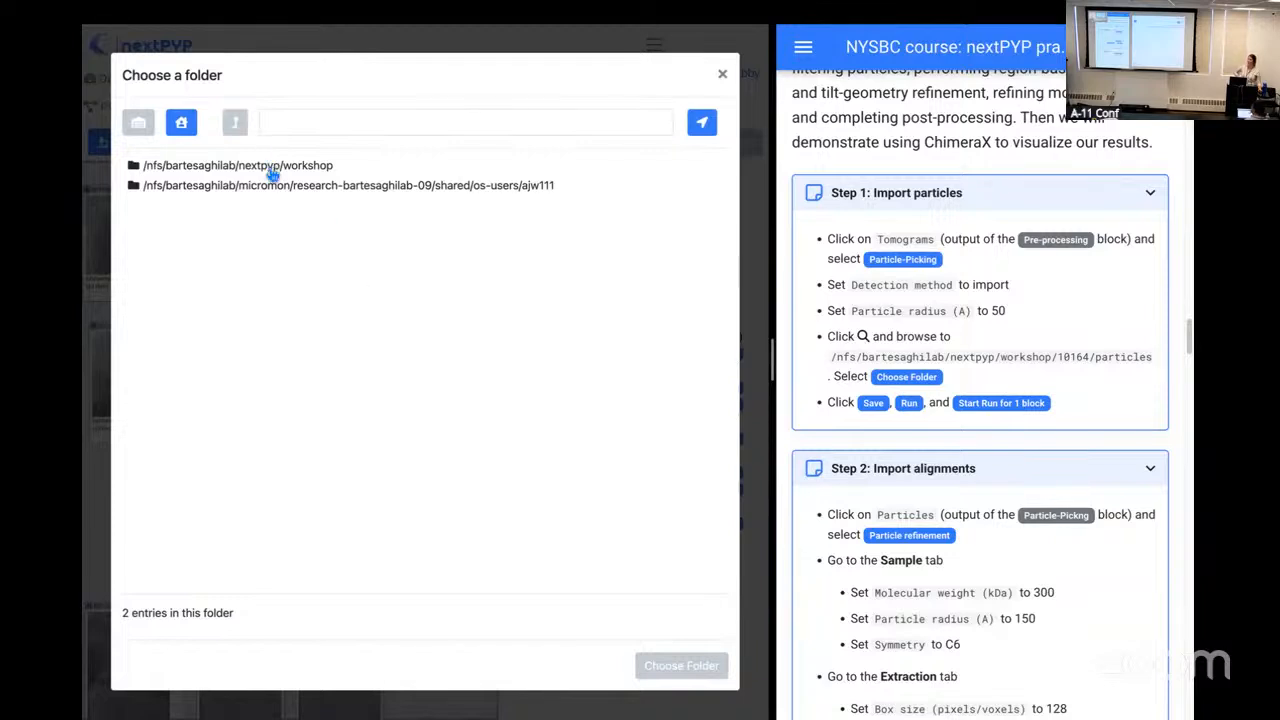
click(272, 174)
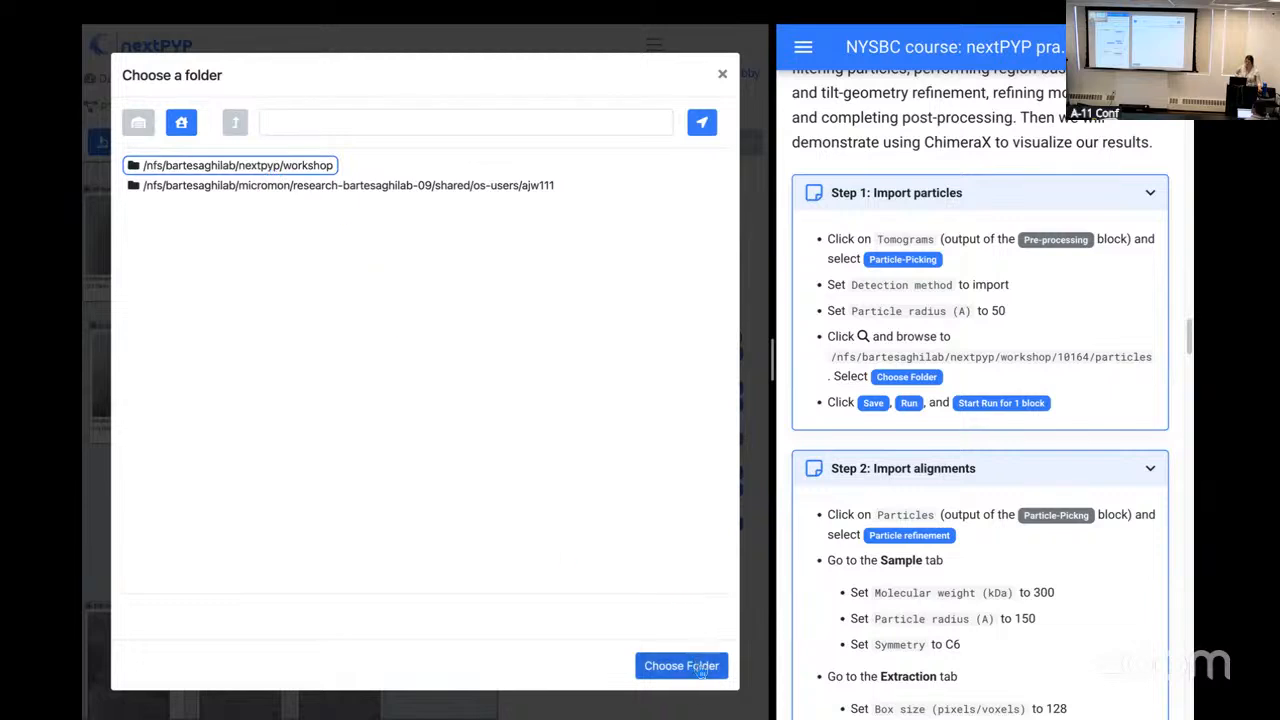
double_click(306, 170)
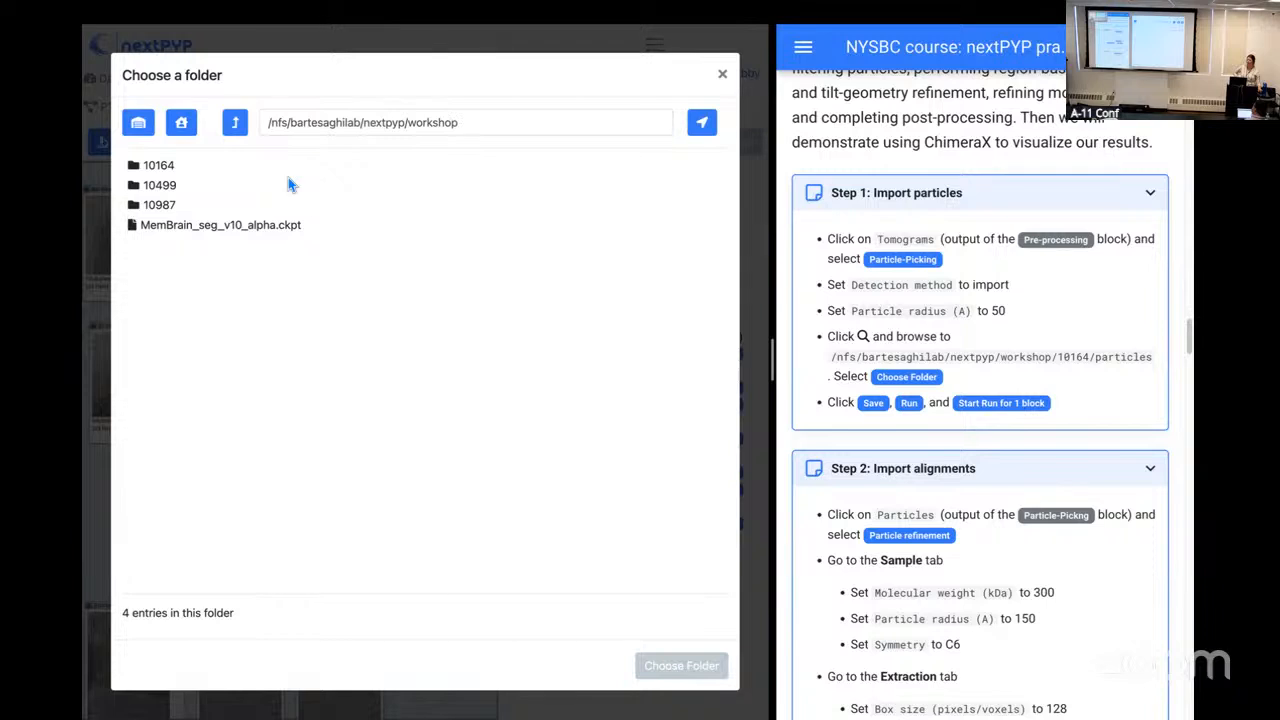
click(158, 167)
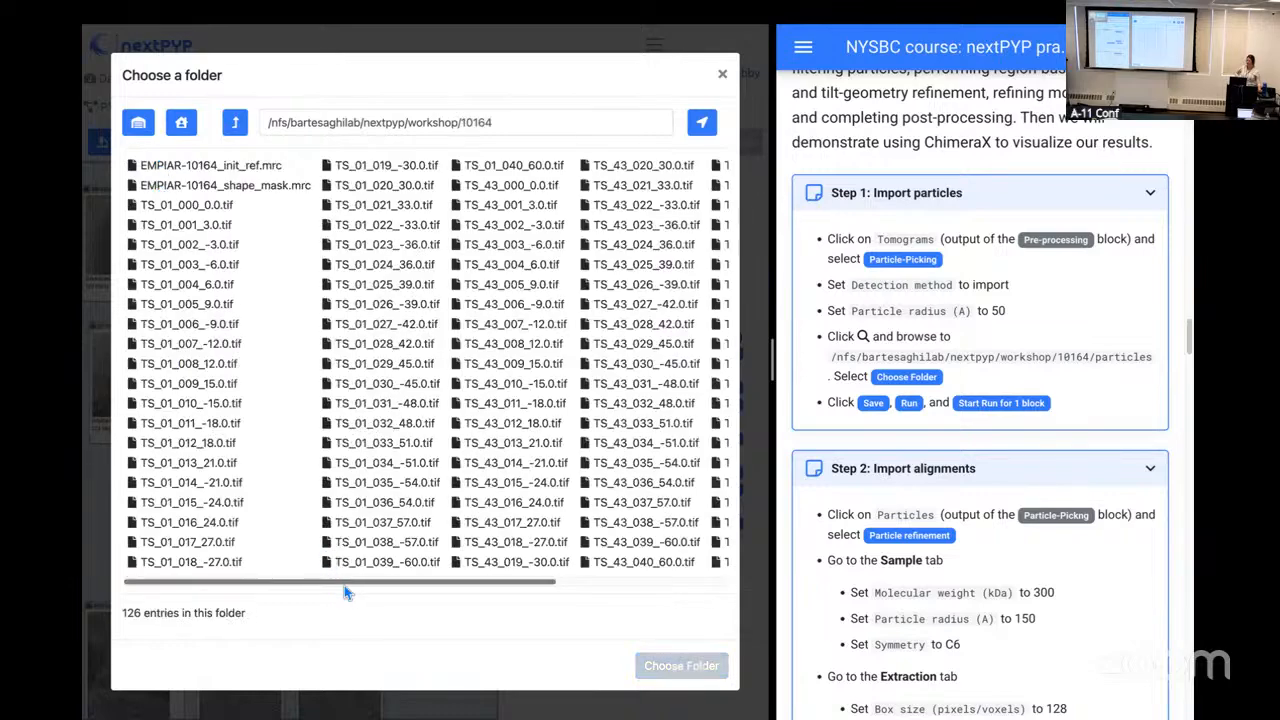
scroll(392, 591, right, 3)
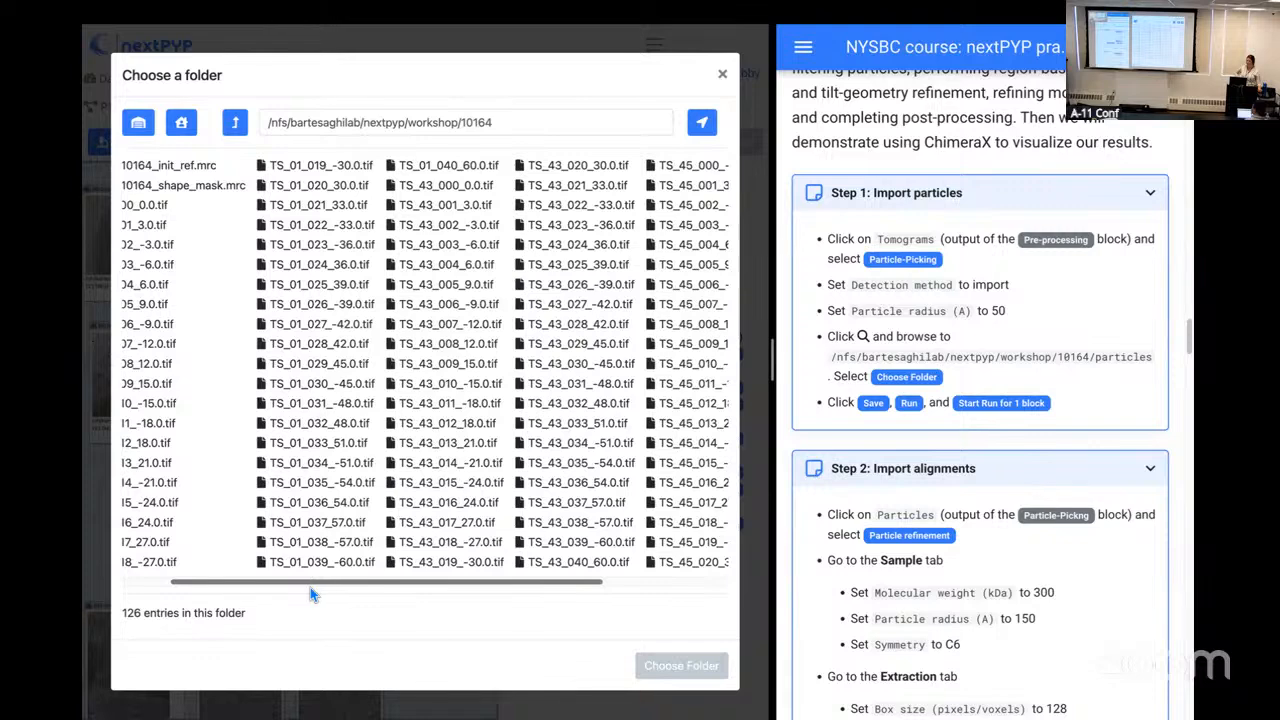
scroll(600, 600, left, 1)
scroll(694, 601, right, 5)
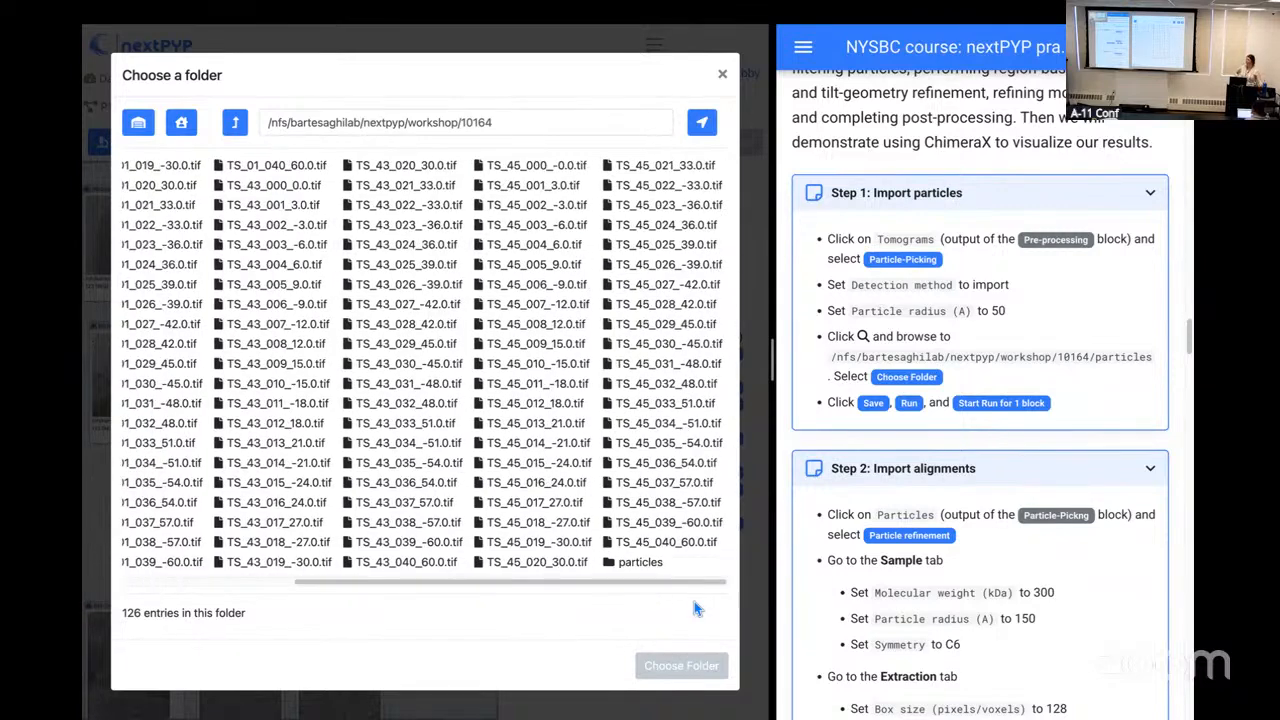
click(648, 563)
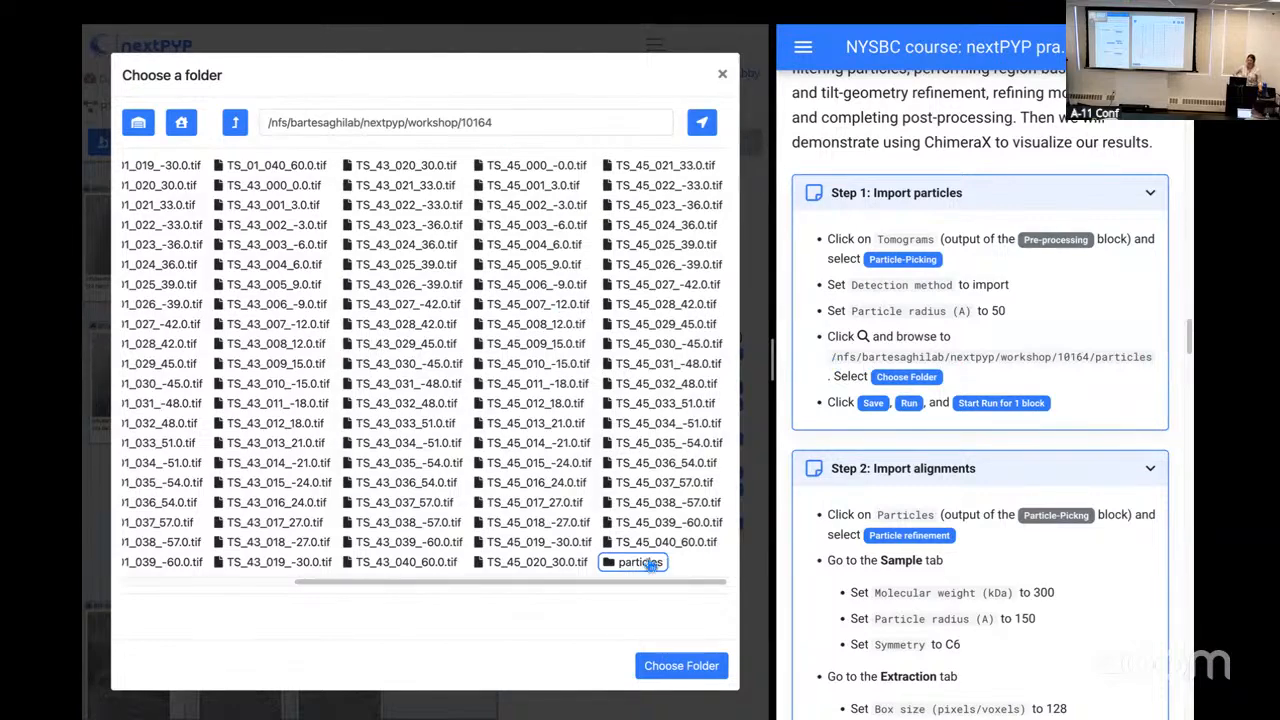
click(677, 668)
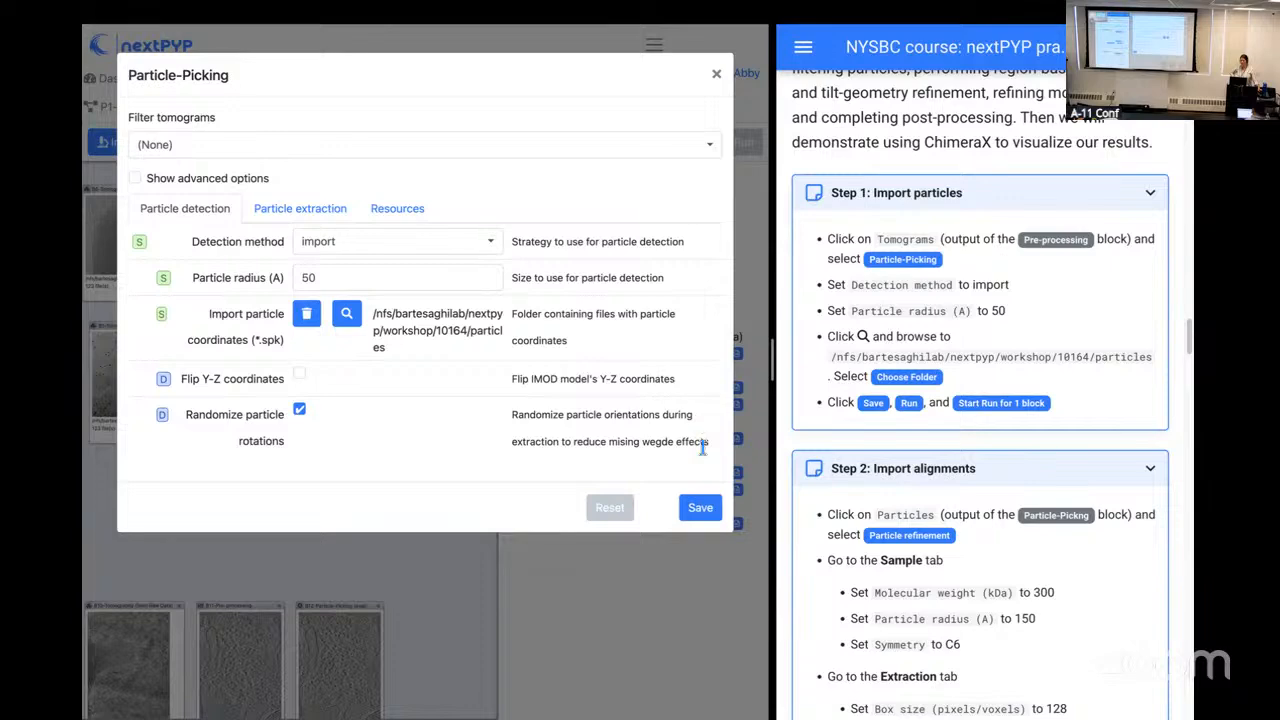
Step: Save the new Particle-Picking block and start a run for that block only
click(700, 510)
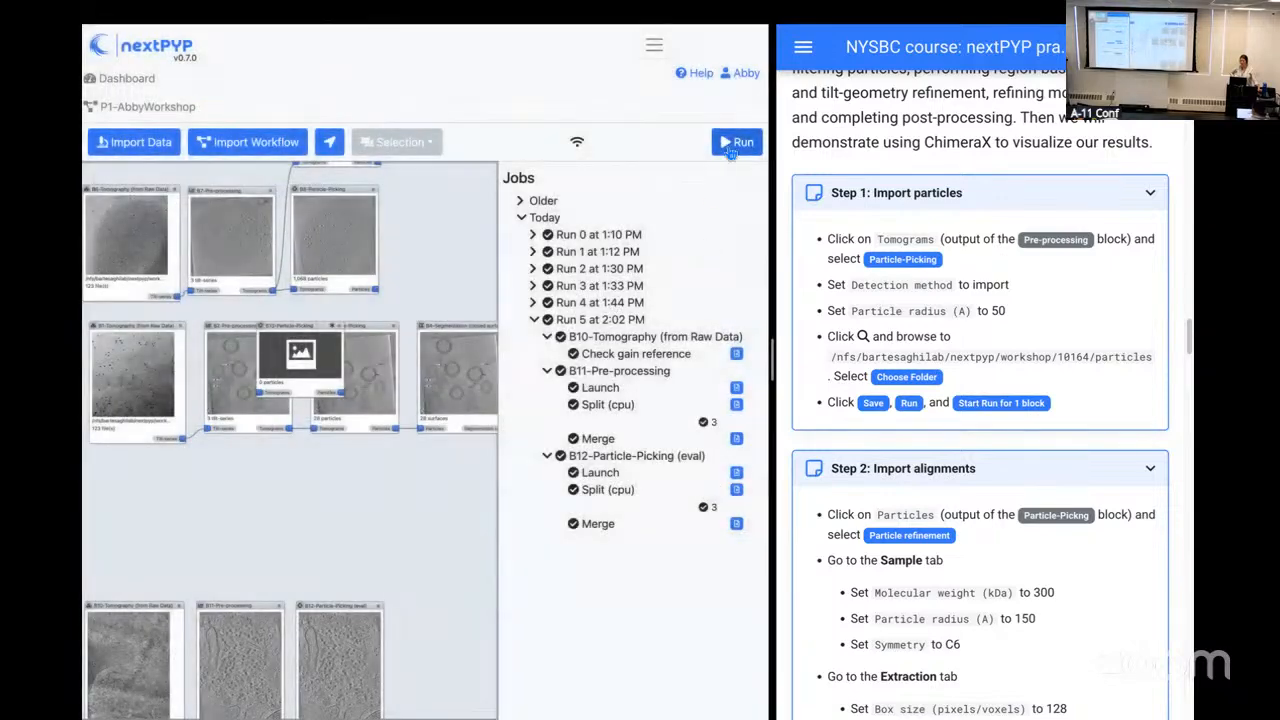
click(733, 143)
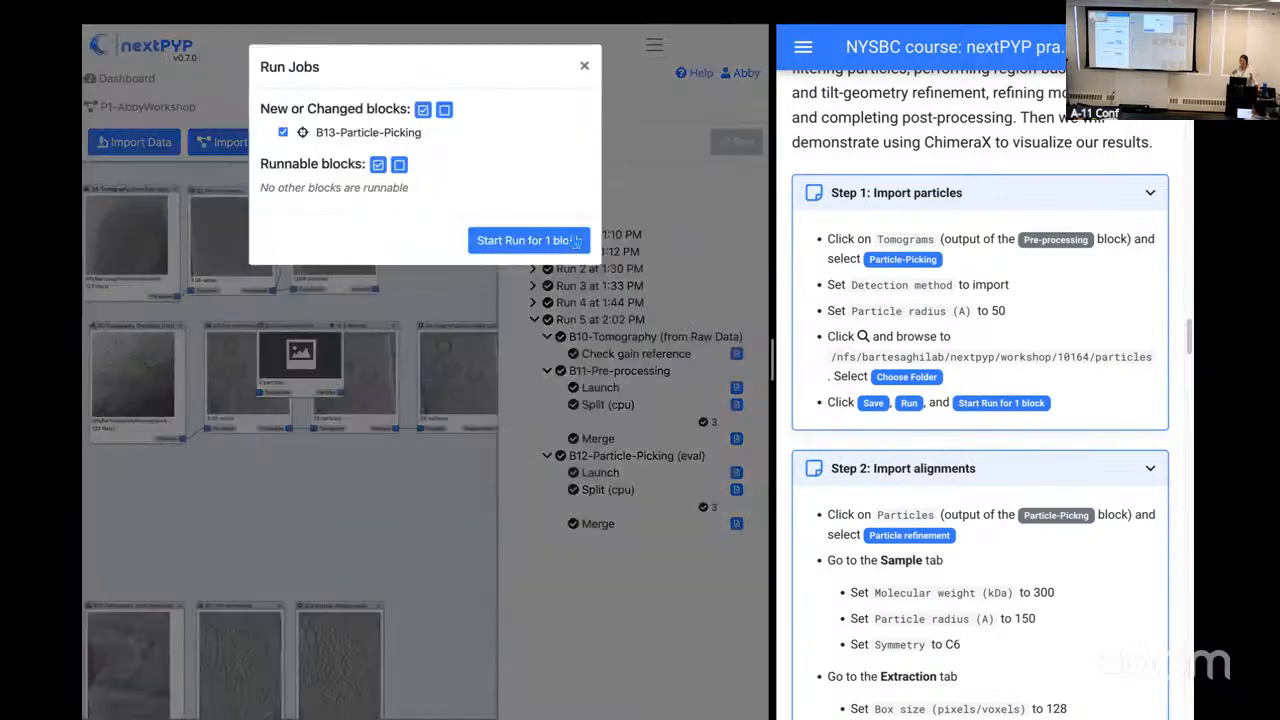
click(575, 243)
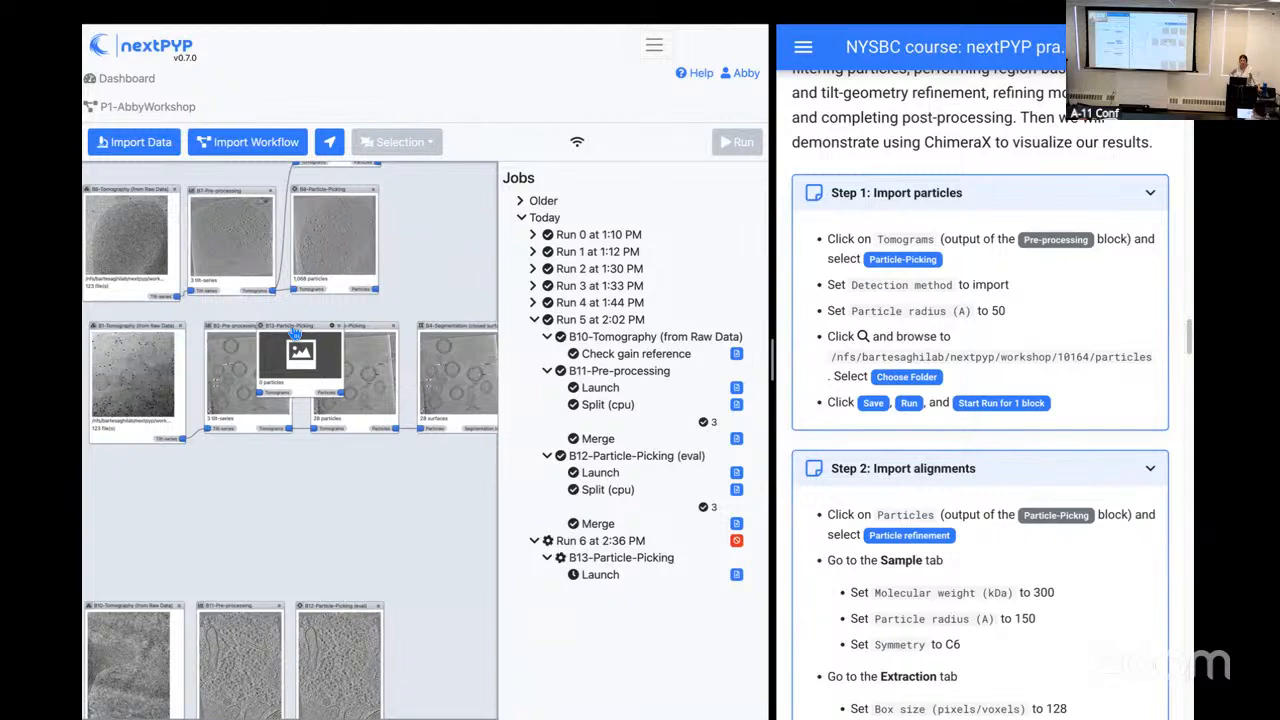
Step: Place the new Particle-Picking block in the empty row beneath B3 and rename it Refinement
drag(296, 333, 342, 460)
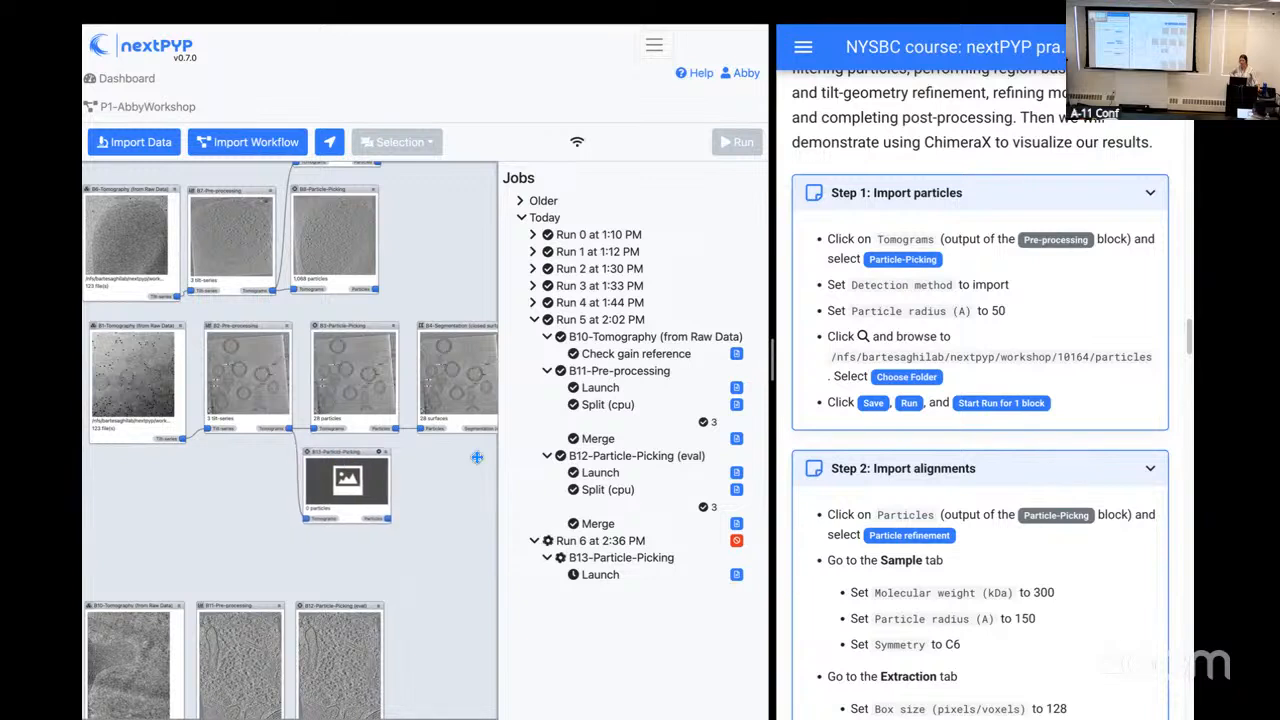
click(386, 452)
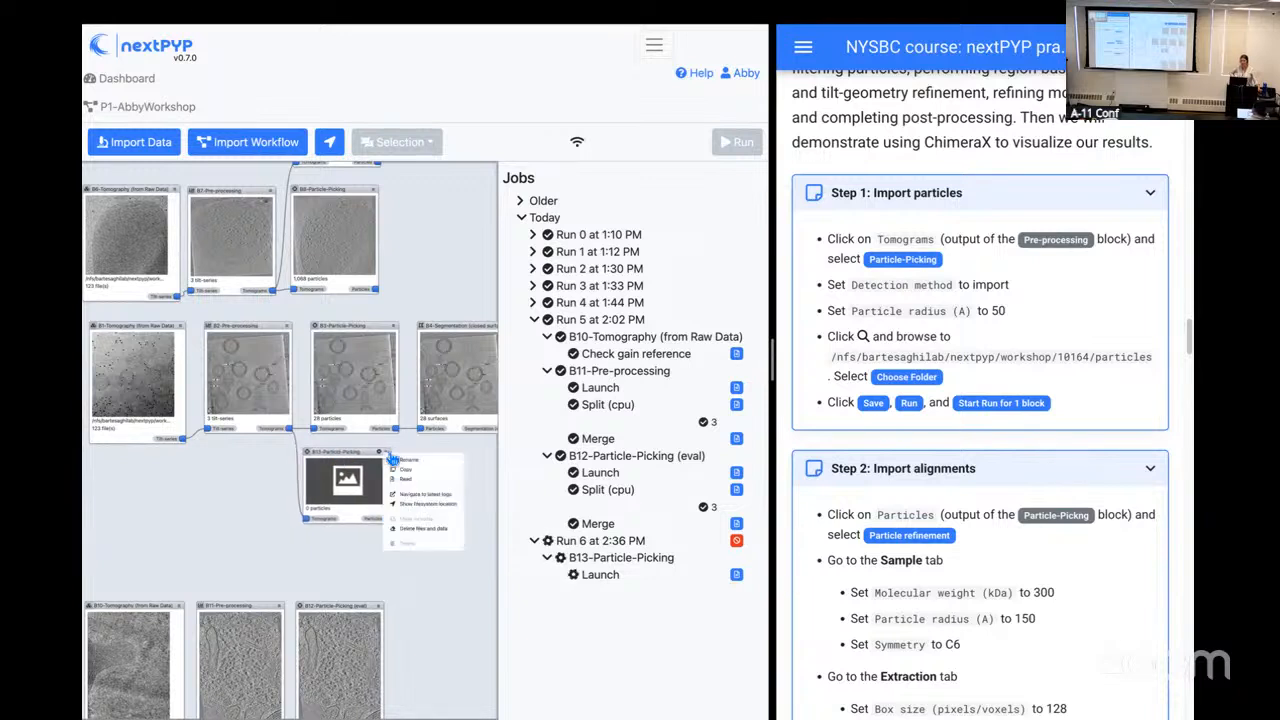
click(405, 461)
drag(364, 119, 263, 116)
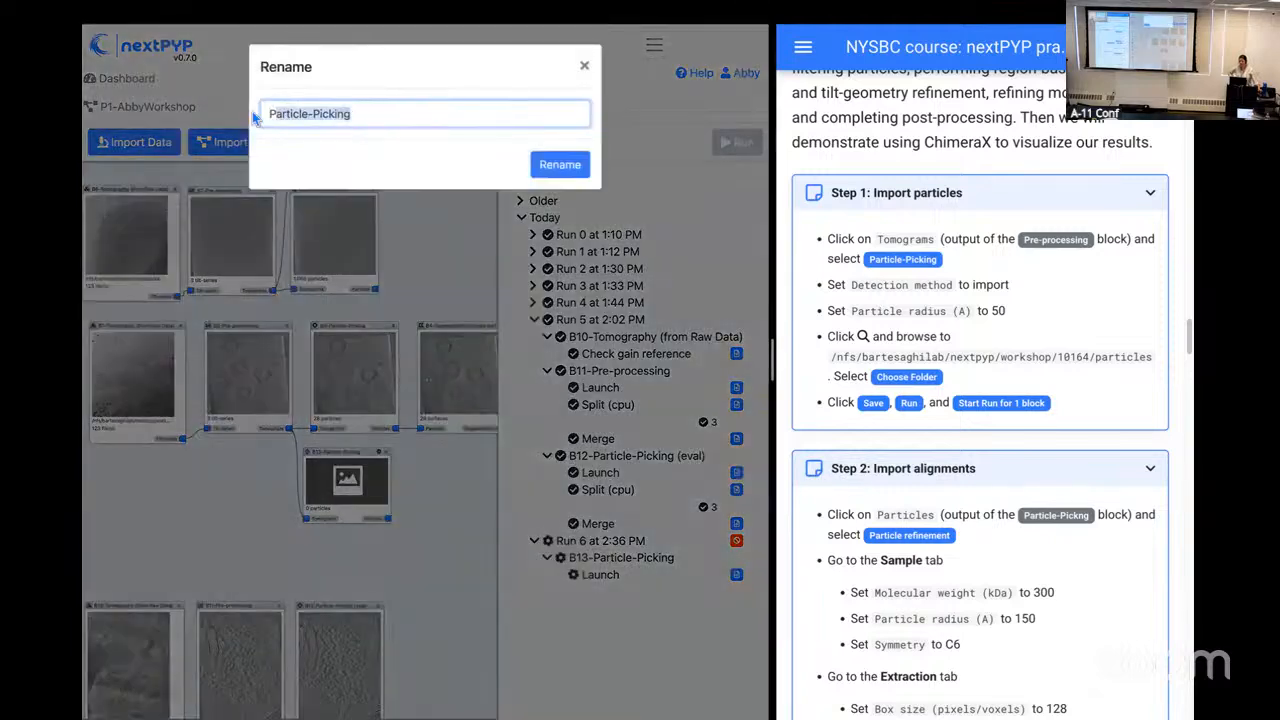
text(Refin)
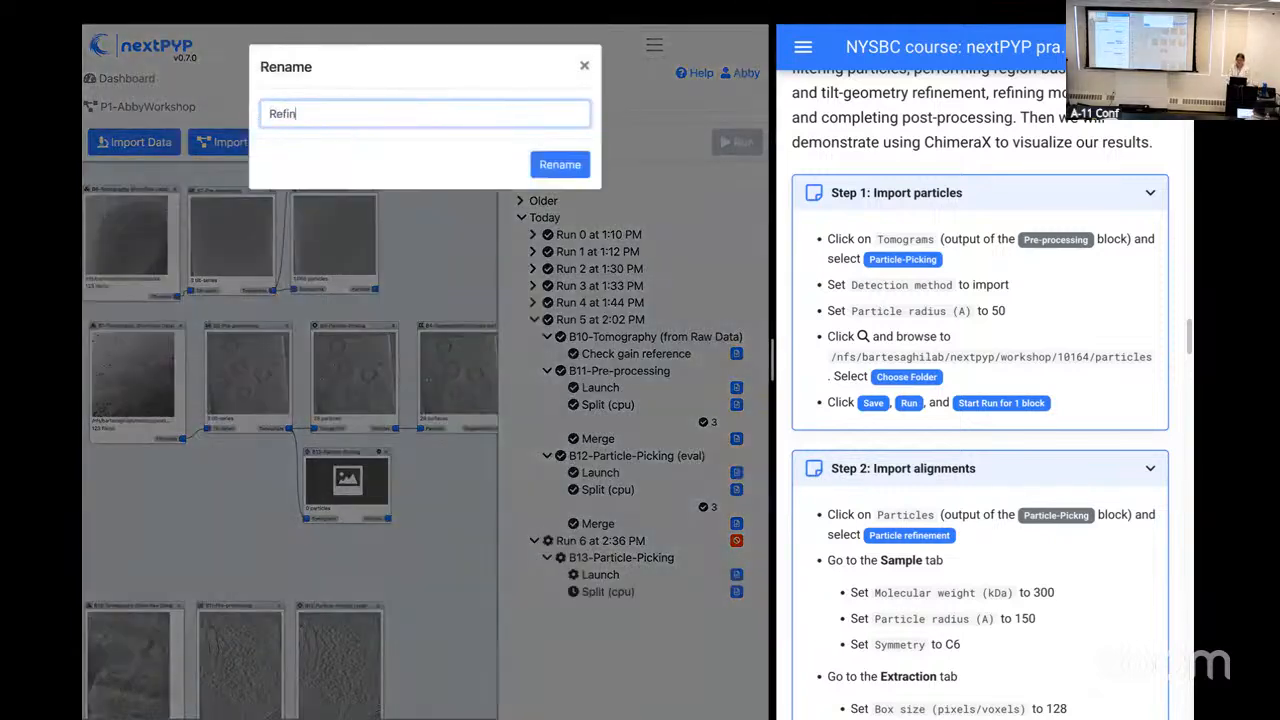
text(ement)
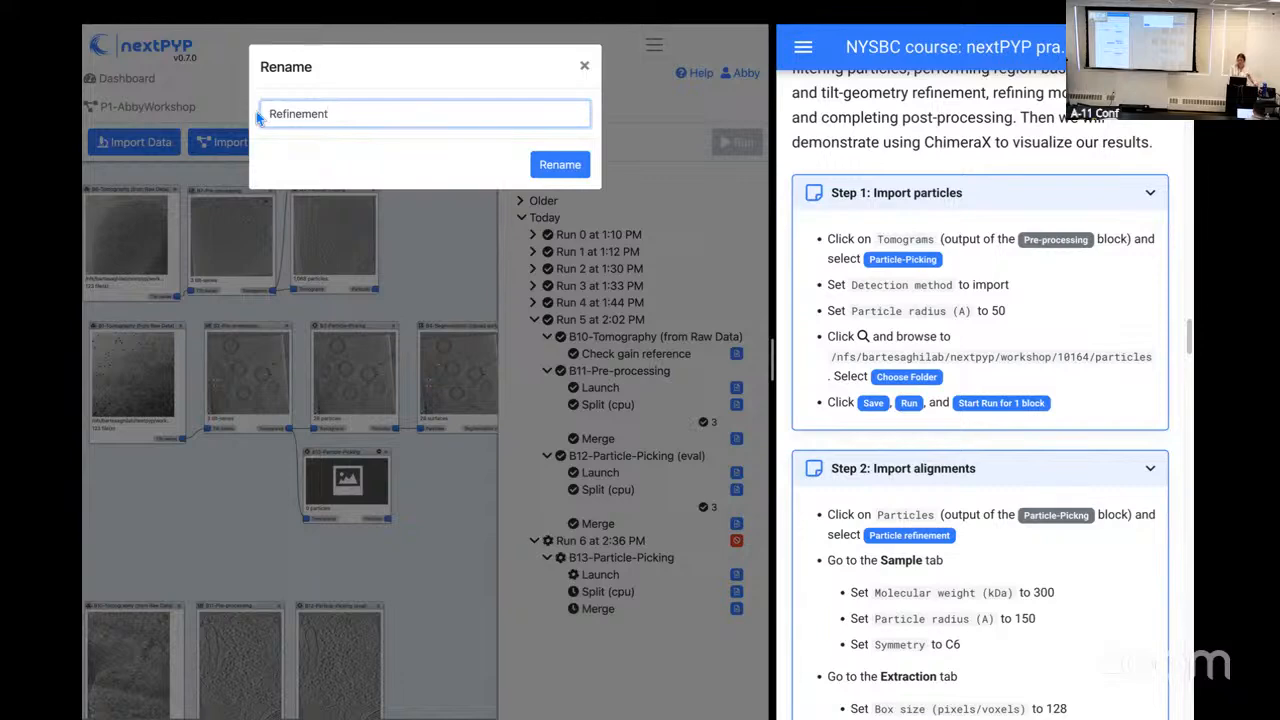
click(560, 164)
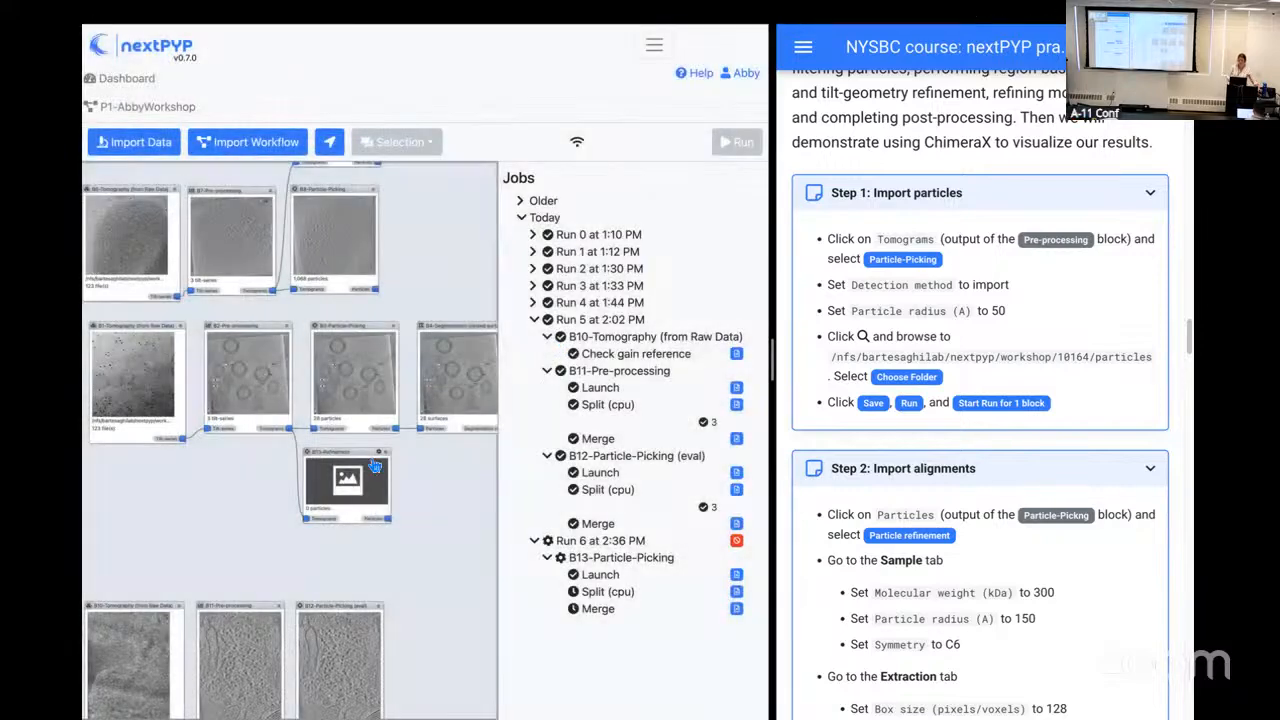
drag(360, 464, 366, 481)
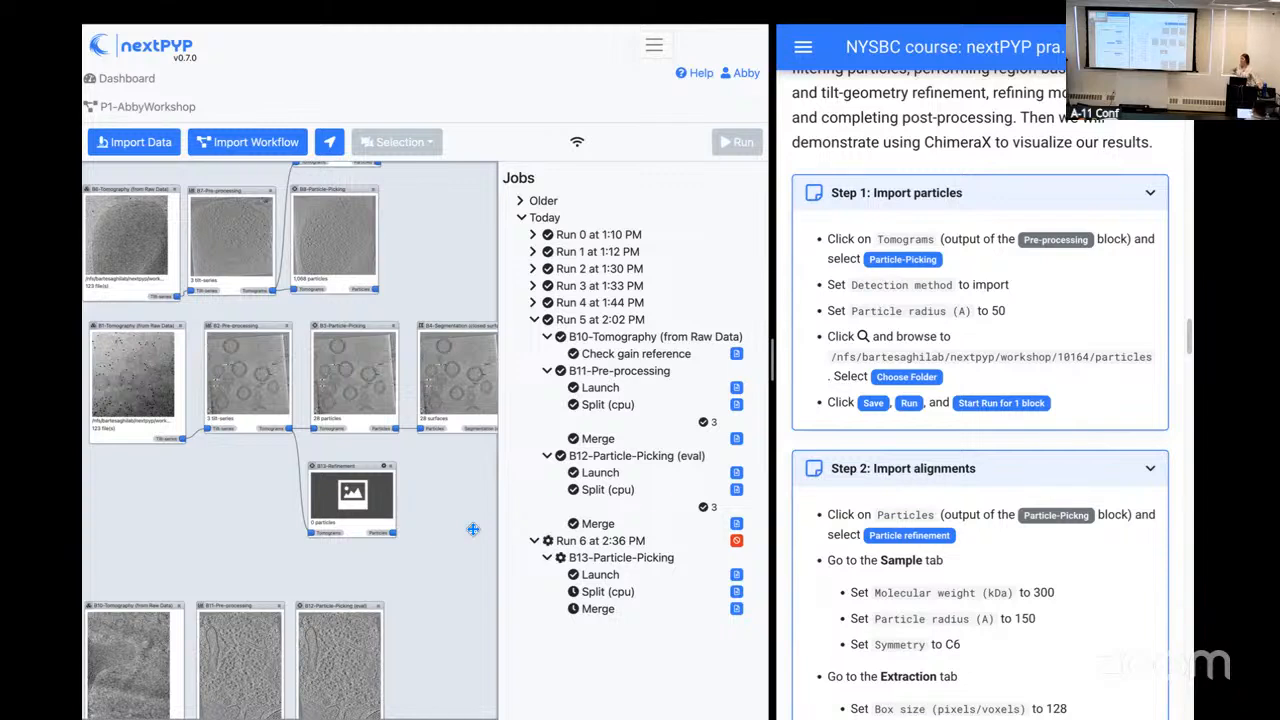
Step: Read the log of the Split (cpu) job for B13 in Run 6 and close it
drag(475, 533, 277, 500)
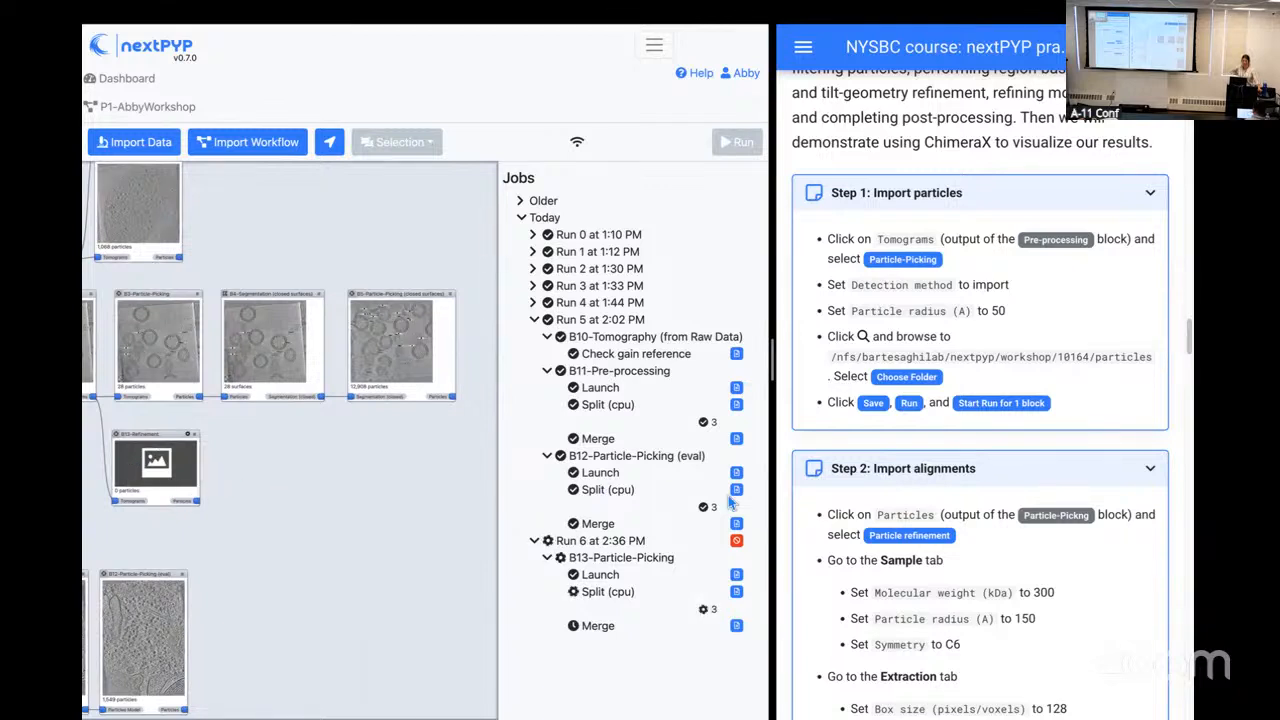
click(737, 593)
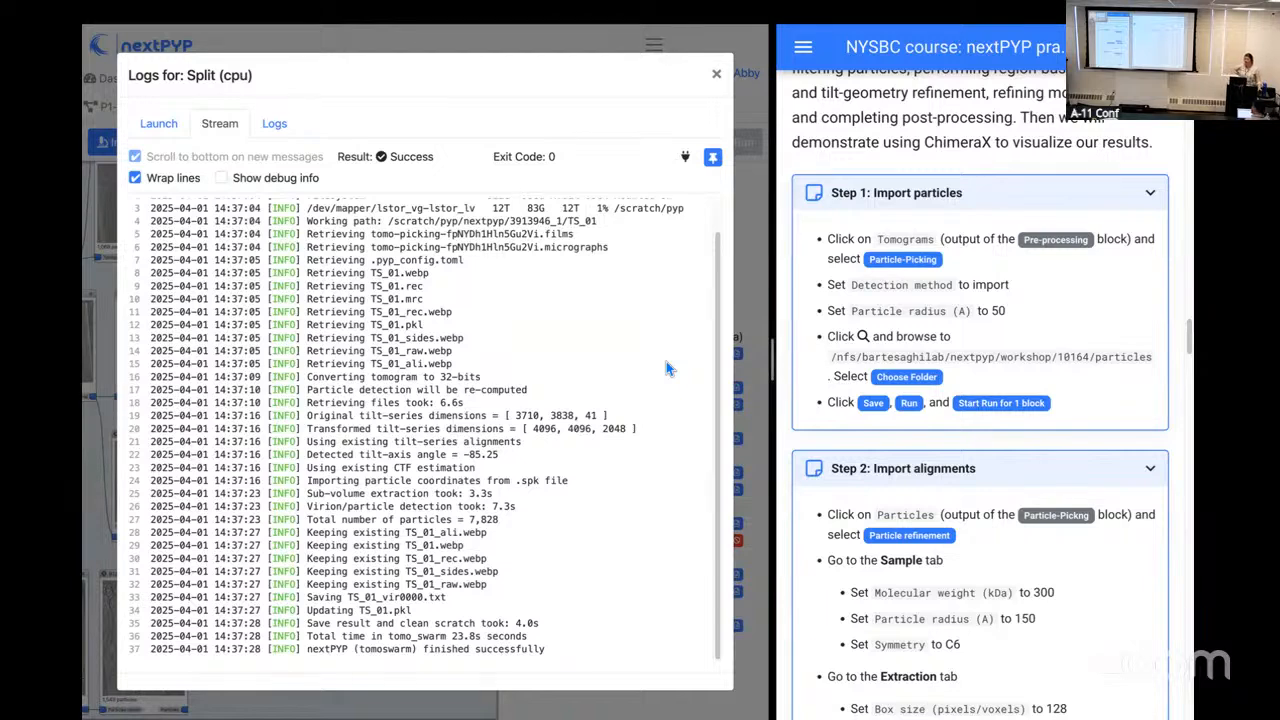
click(716, 74)
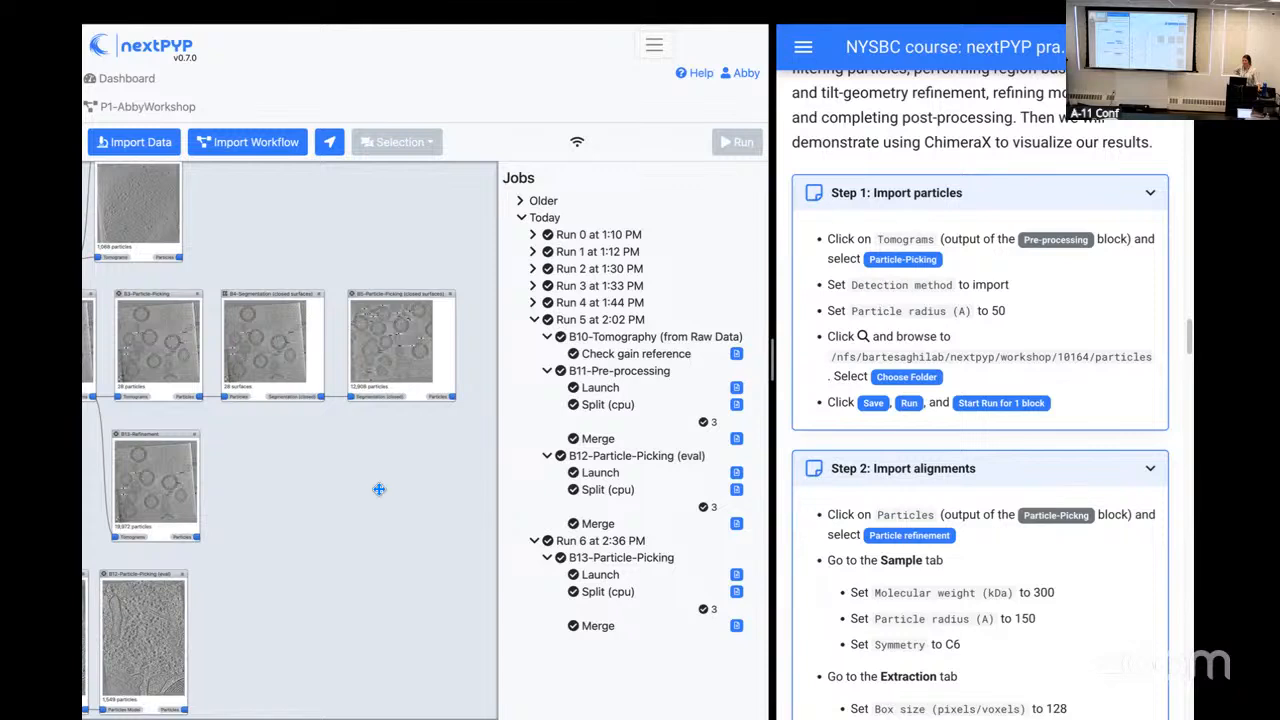
Step: Inspect B13-Refinement's imported particles on tomogram 3 of 3 (TS_01) by browsing through its middle slices
drag(274, 451, 281, 463)
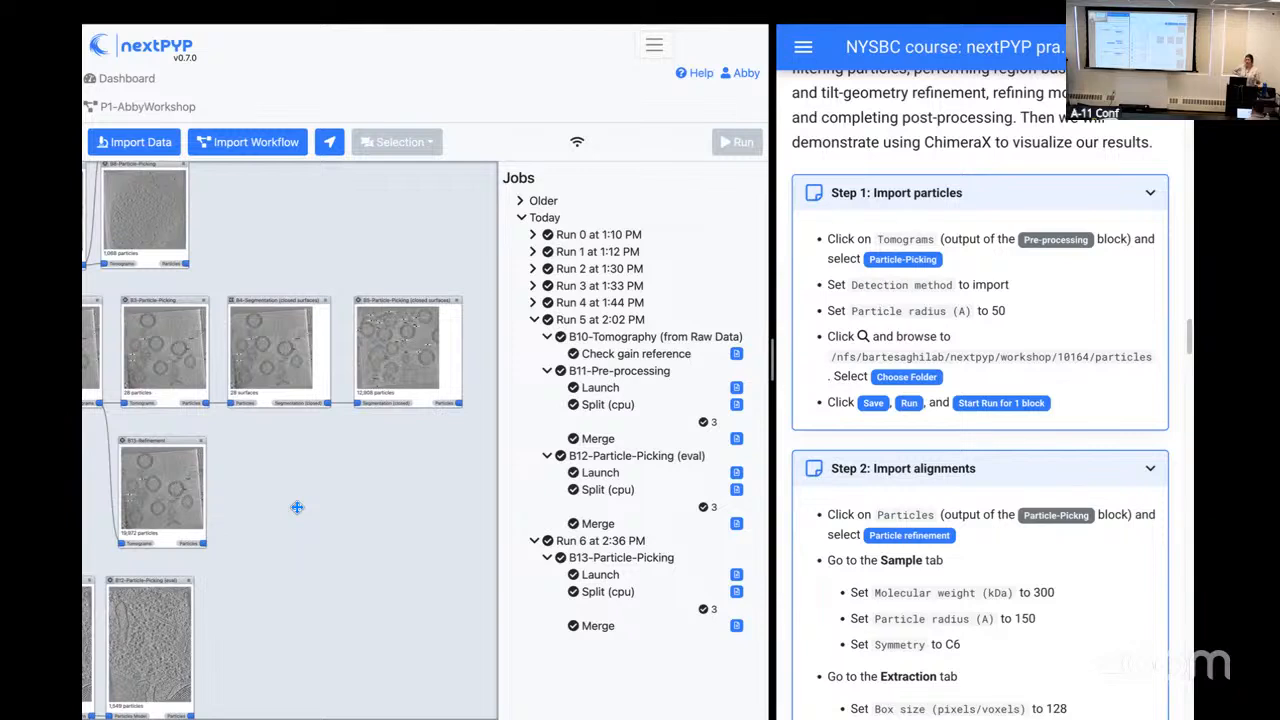
click(175, 486)
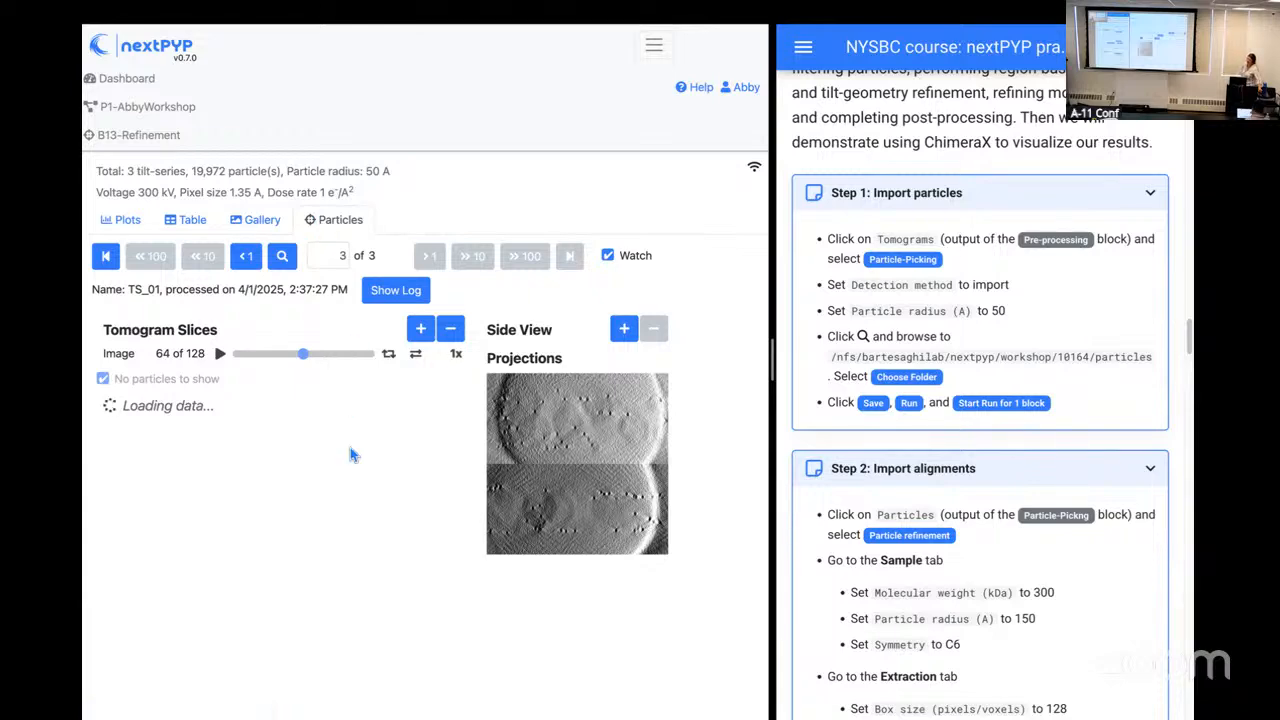
scroll(288, 565, down, 1)
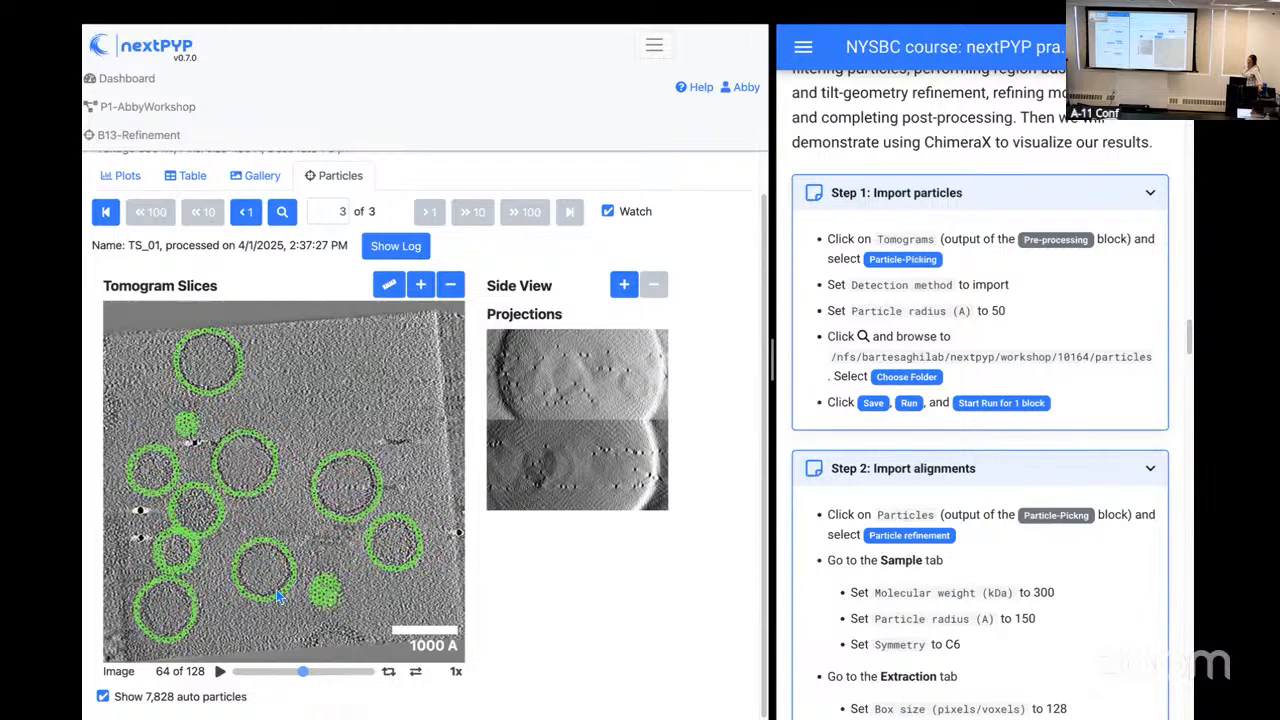
mouse_move(307, 680)
mouse_down()
mouse_move(249, 674)
mouse_move(303, 673)
mouse_up()
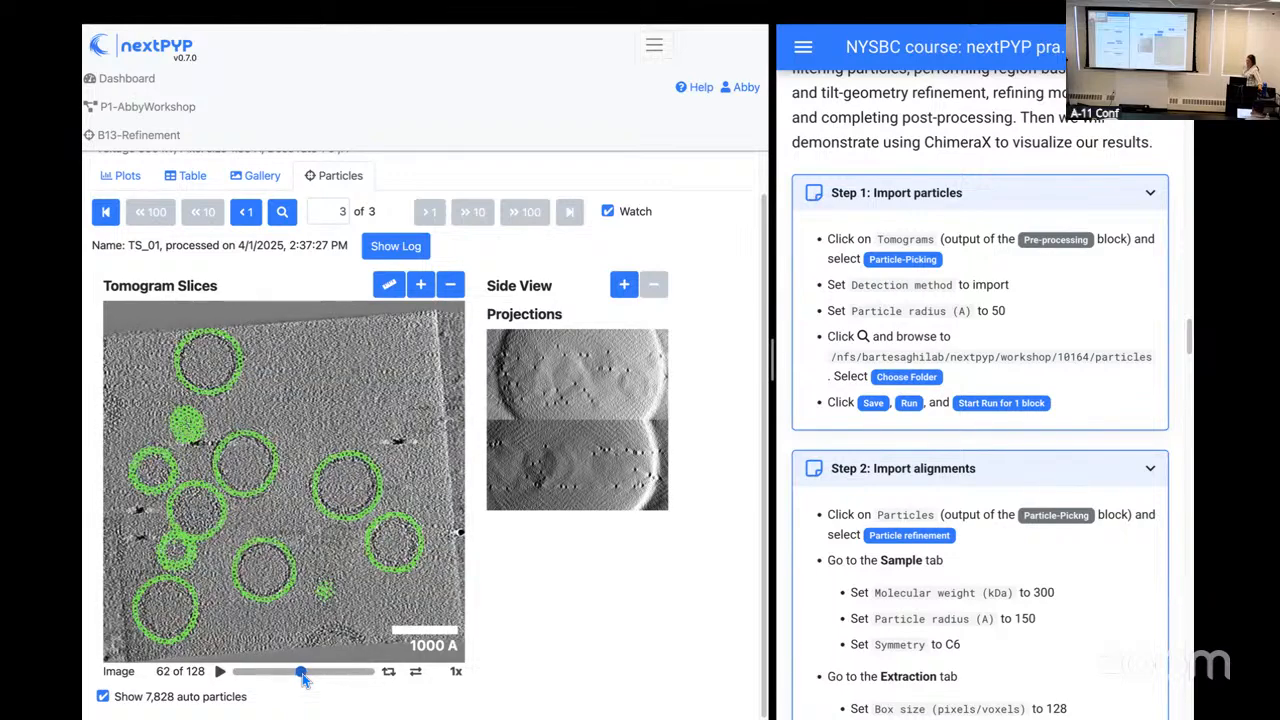
mouse_move(304, 679)
mouse_down()
mouse_move(276, 679)
mouse_move(342, 679)
mouse_move(298, 673)
mouse_up()
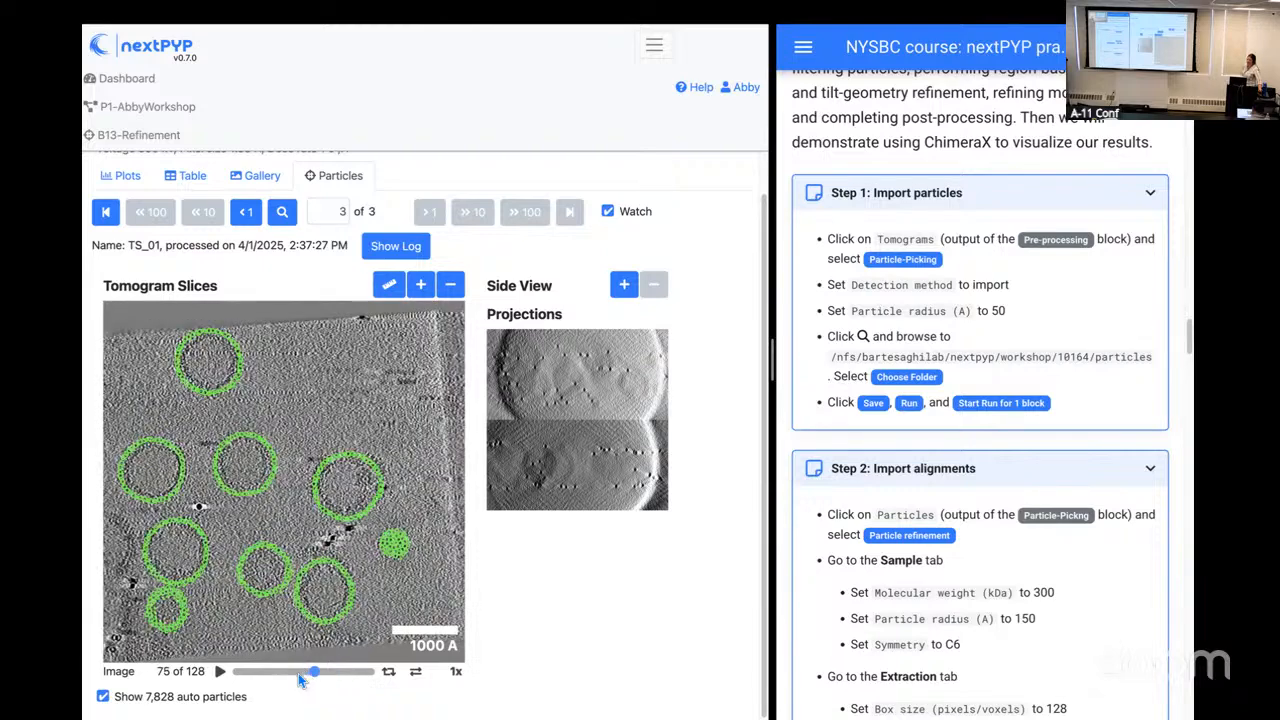
click(310, 678)
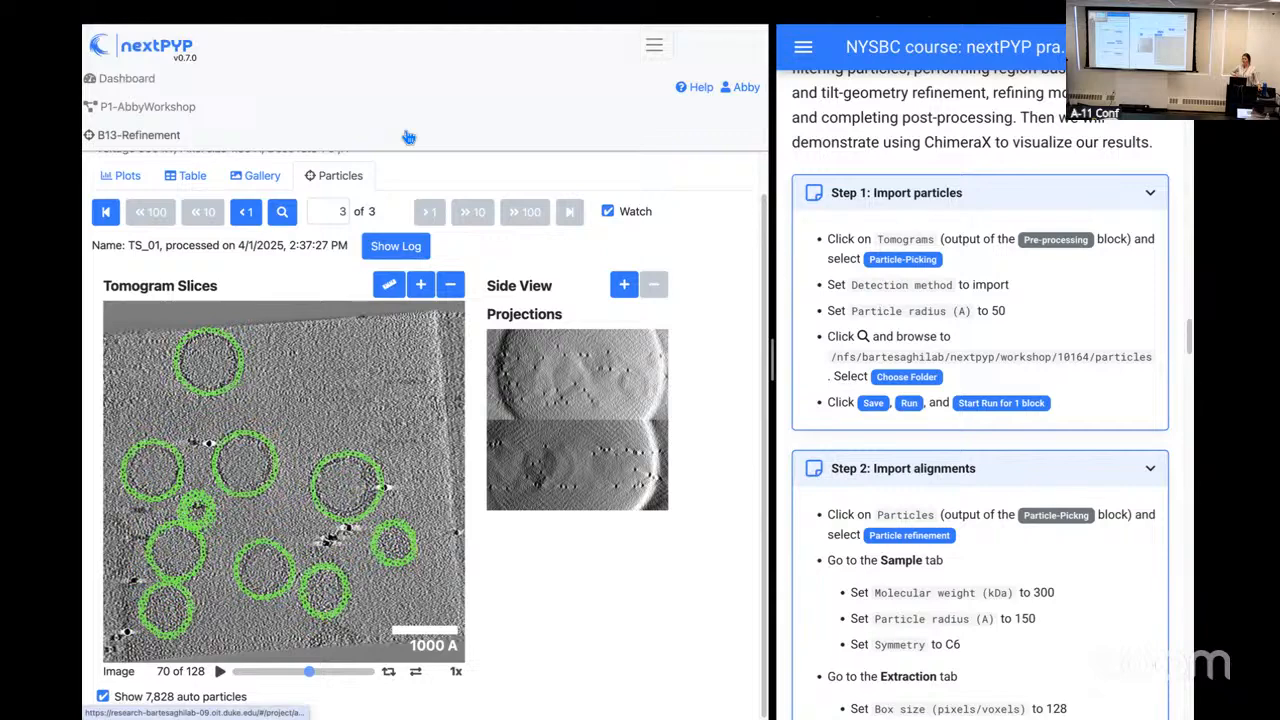
Step: Return to the project workflow and add a Particle refinement block from the Particles output of B13-Refinement
click(172, 109)
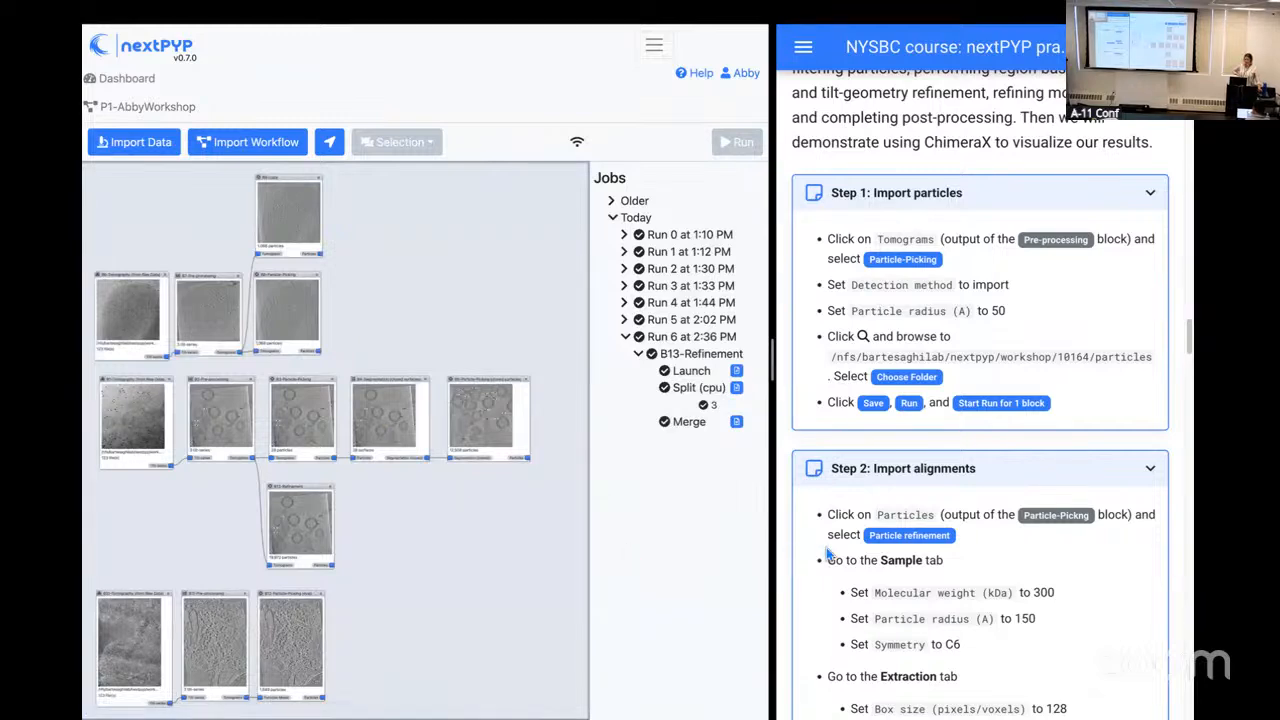
scroll(886, 547, down, 3)
scroll(888, 547, down, 3)
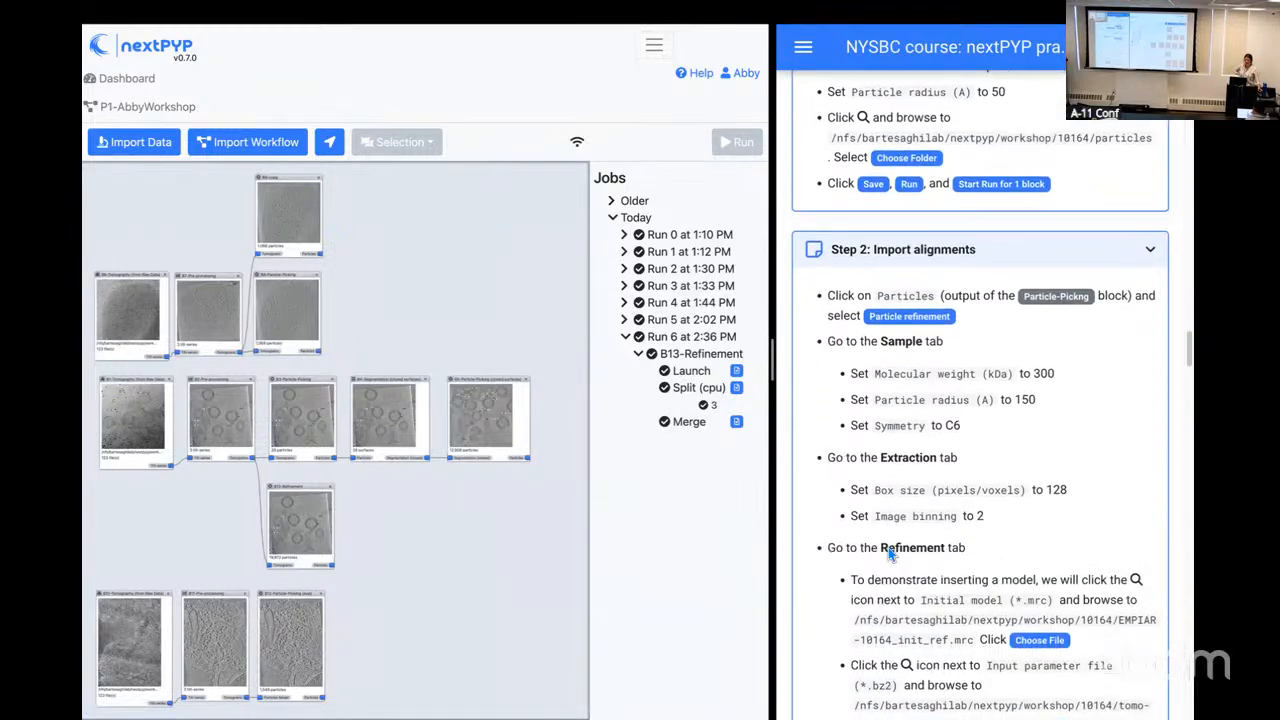
scroll(888, 547, down, 1)
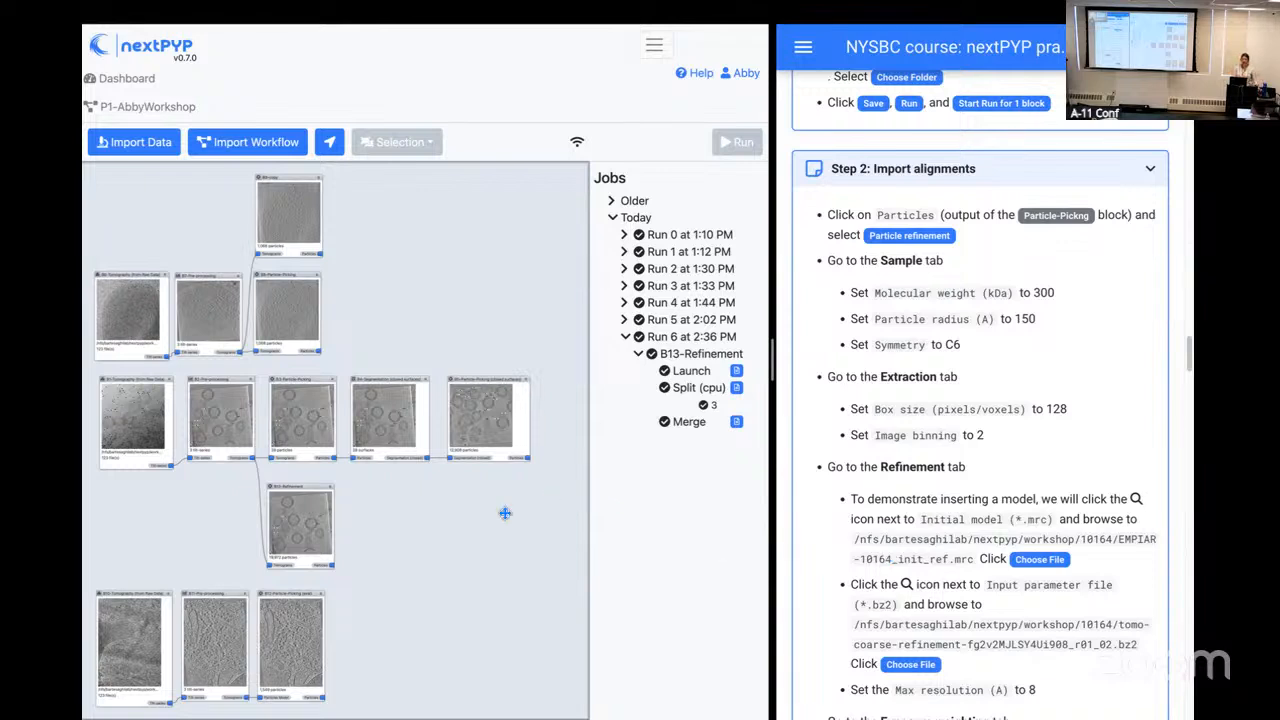
scroll(350, 560, up, 5)
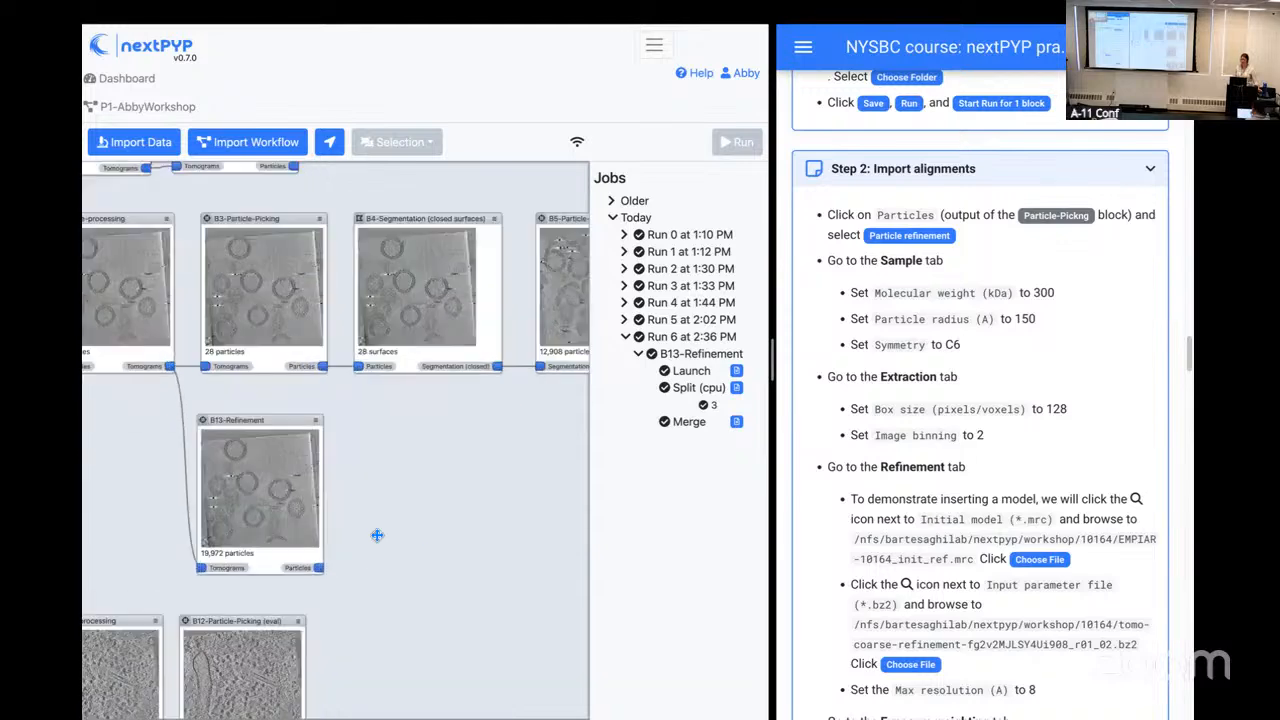
scroll(339, 529, up, 4)
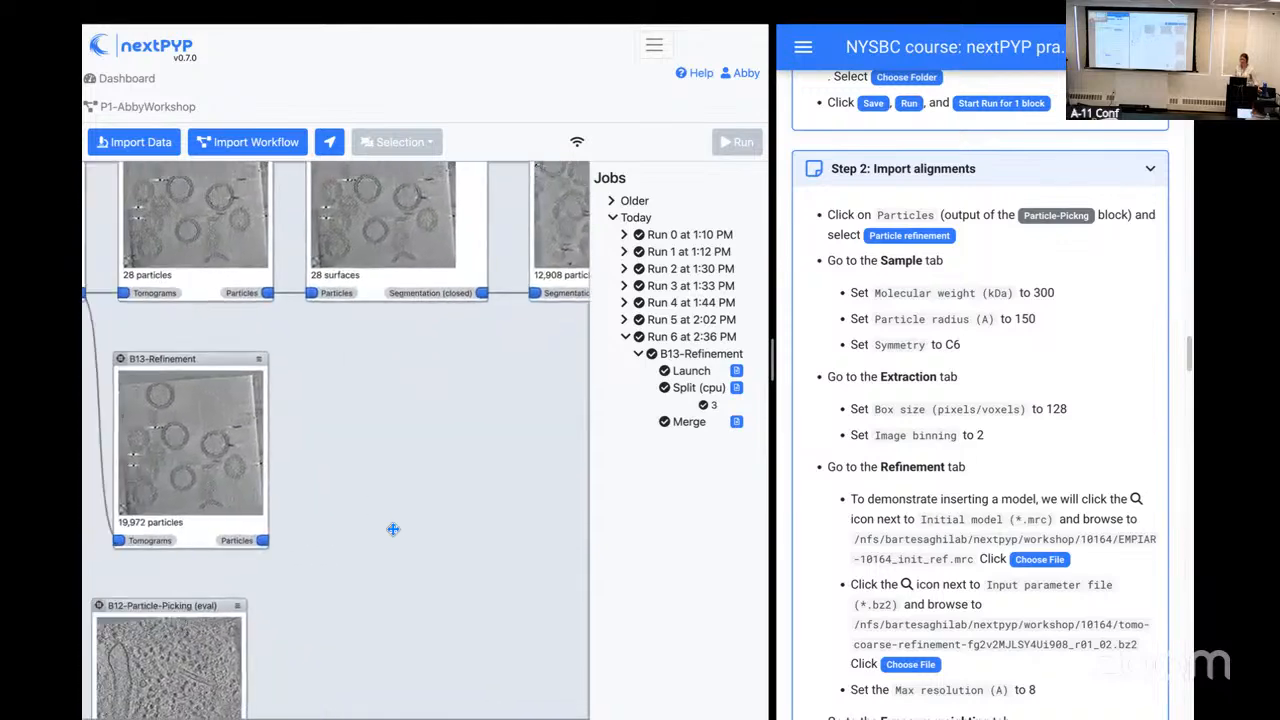
click(266, 542)
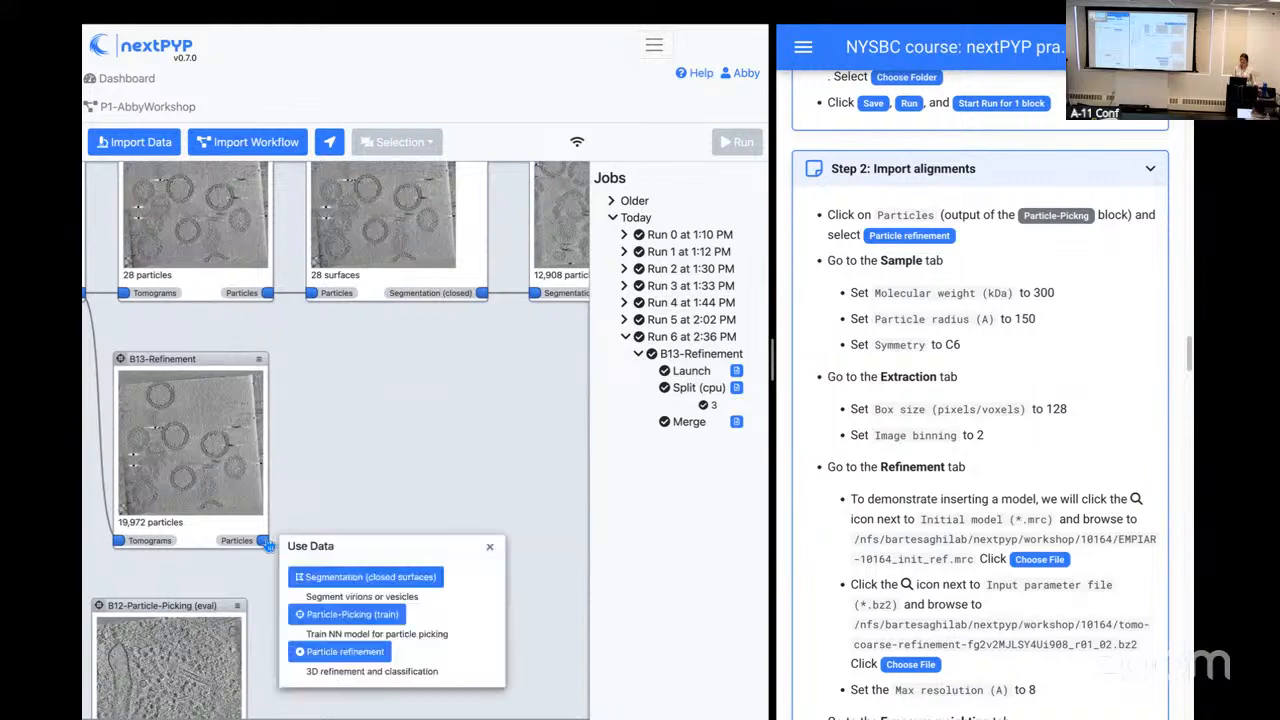
click(345, 651)
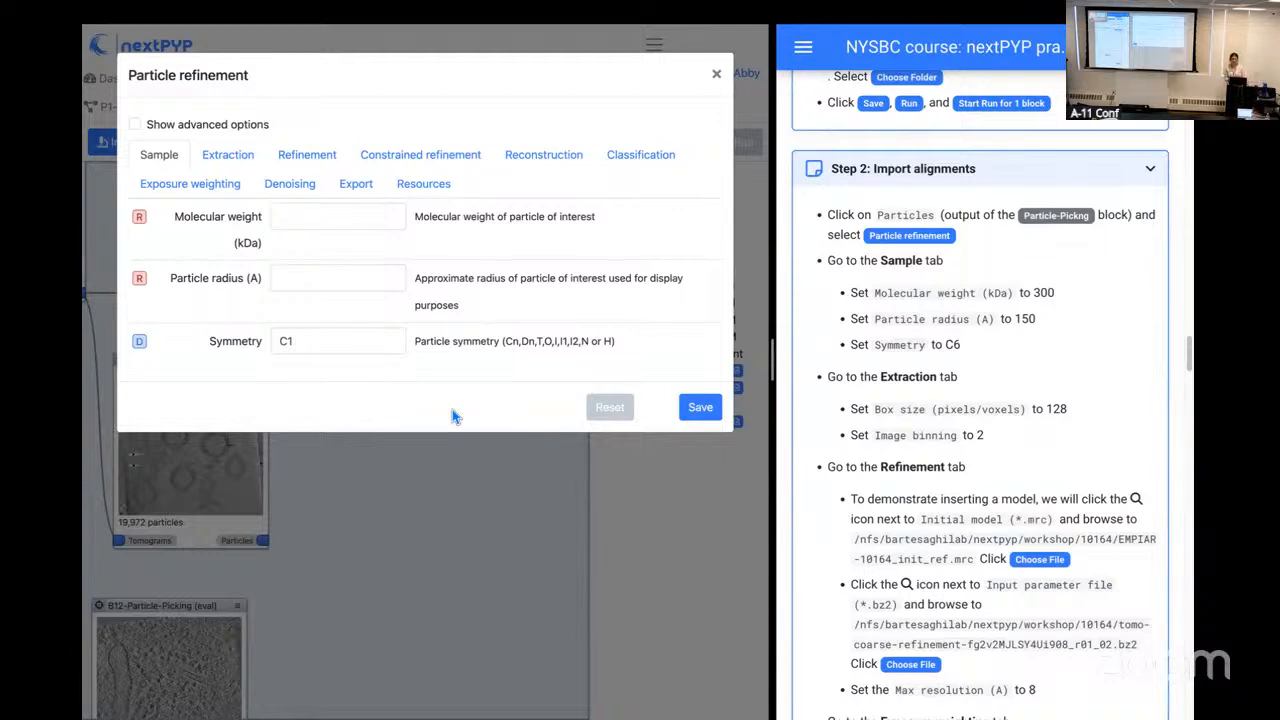
Step: Set the sample's molecular weight to 300 kDa, particle radius to 150 A and symmetry to C6
click(340, 215)
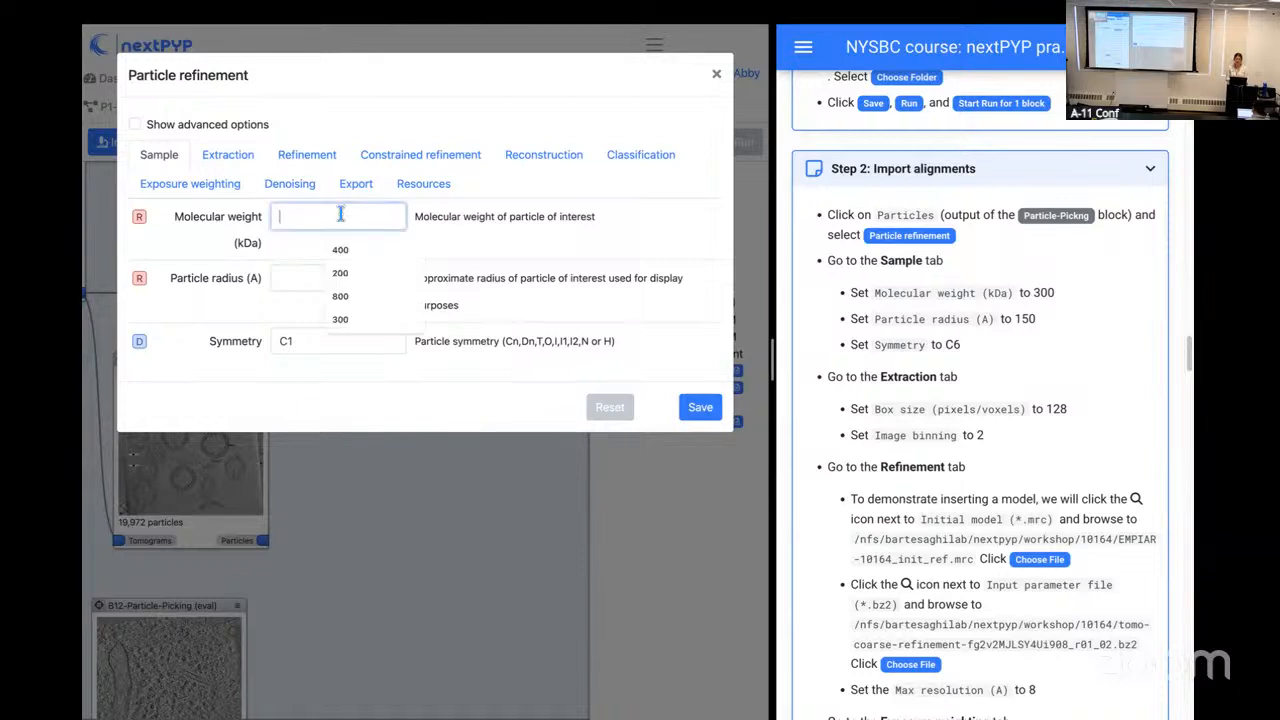
text(300)
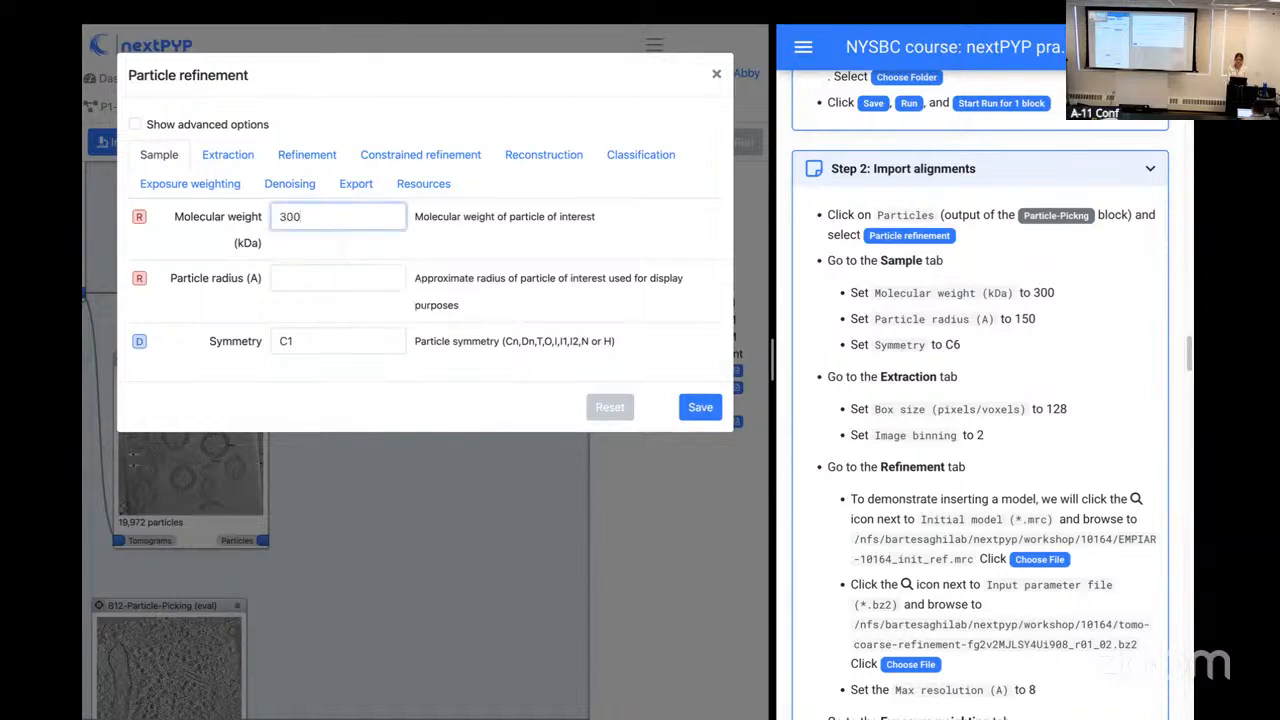
click(316, 279)
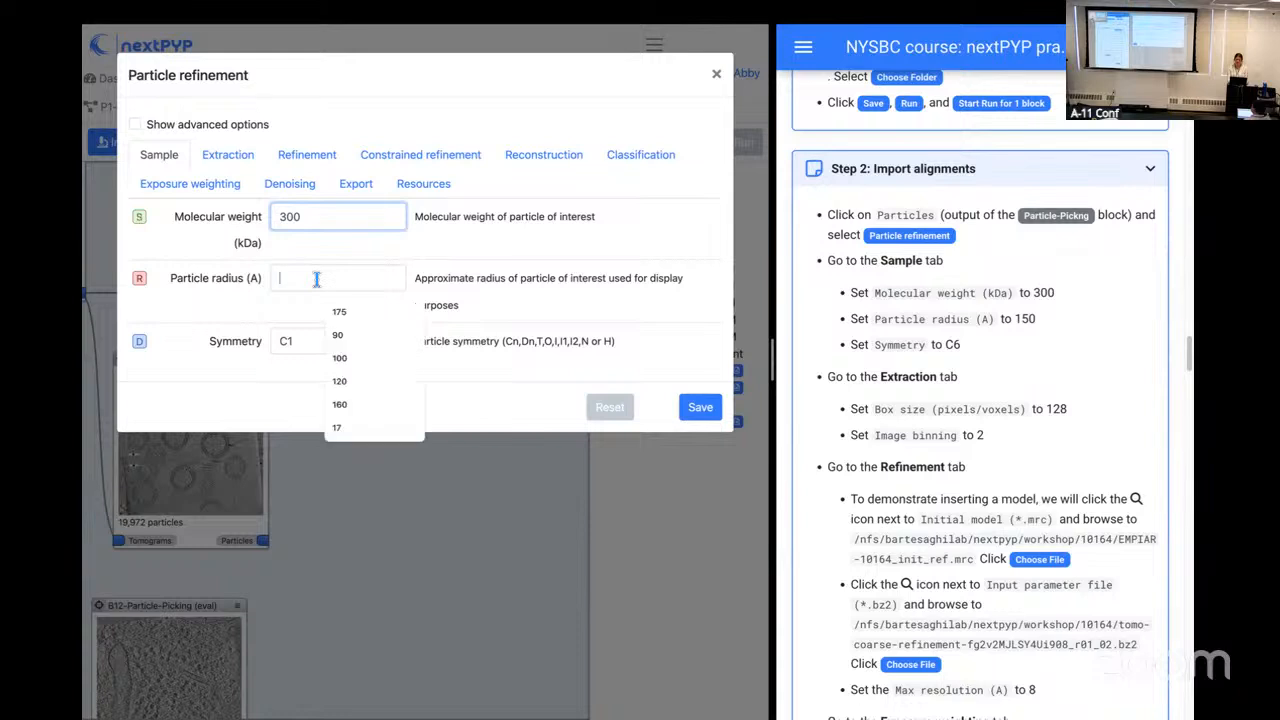
text(150)
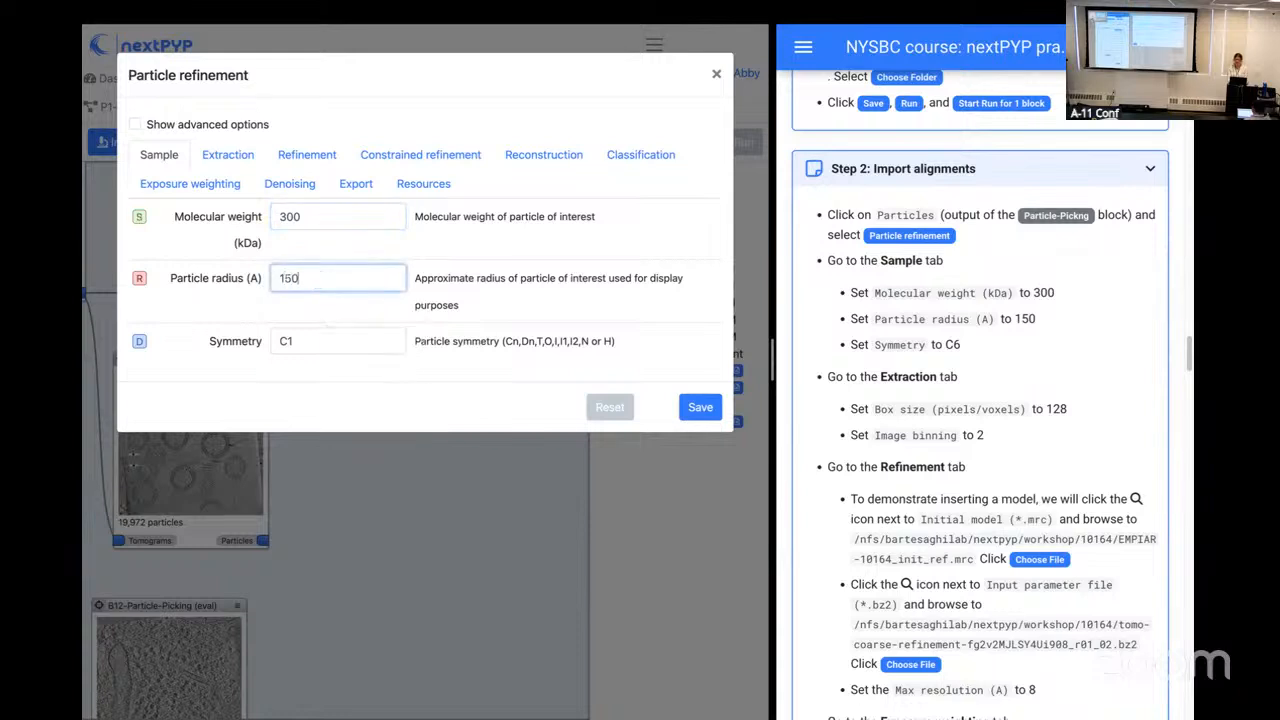
click(300, 341)
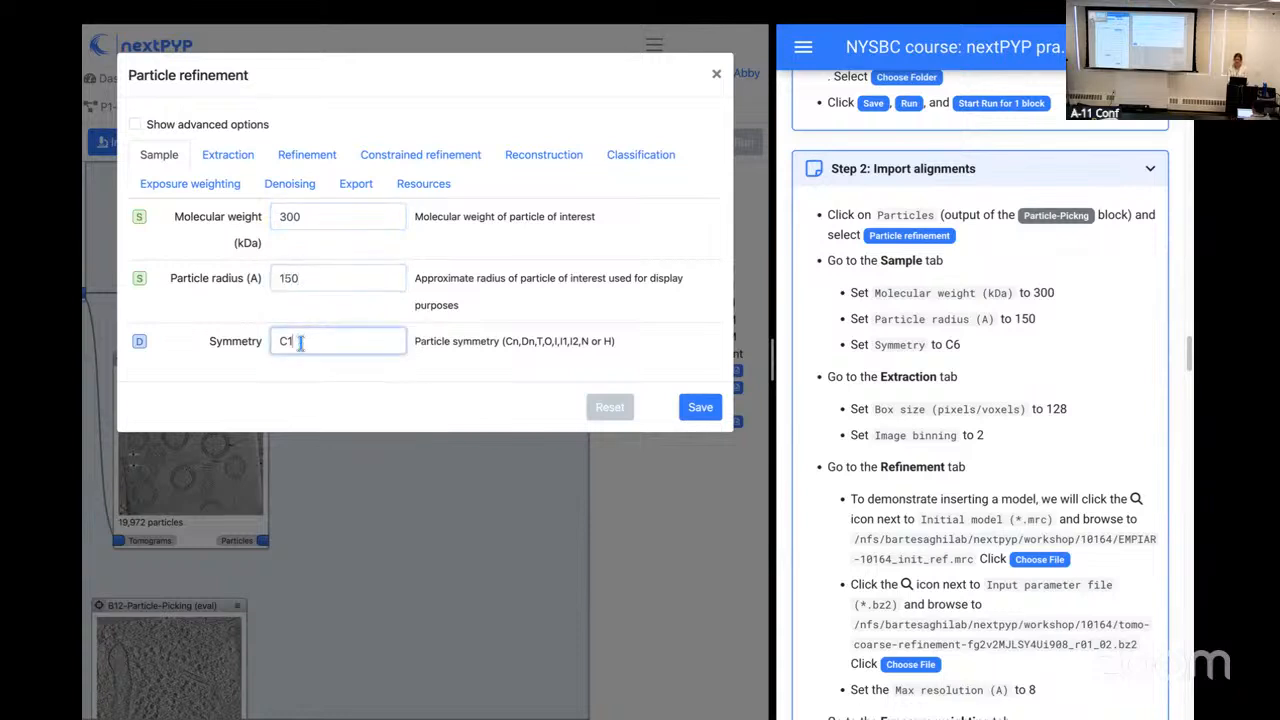
key(BackSpace)
text(6)
click(344, 371)
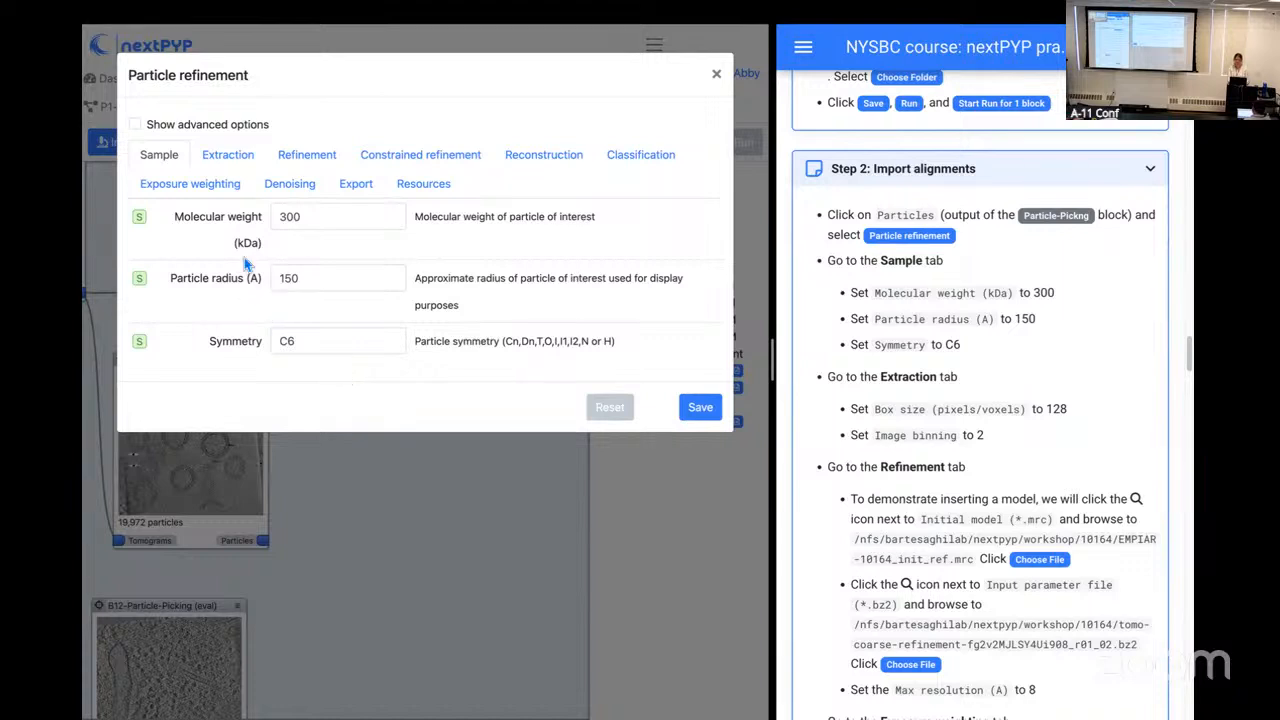
Step: Set the extraction box size to 128 pixels and the image binning to 2
click(230, 158)
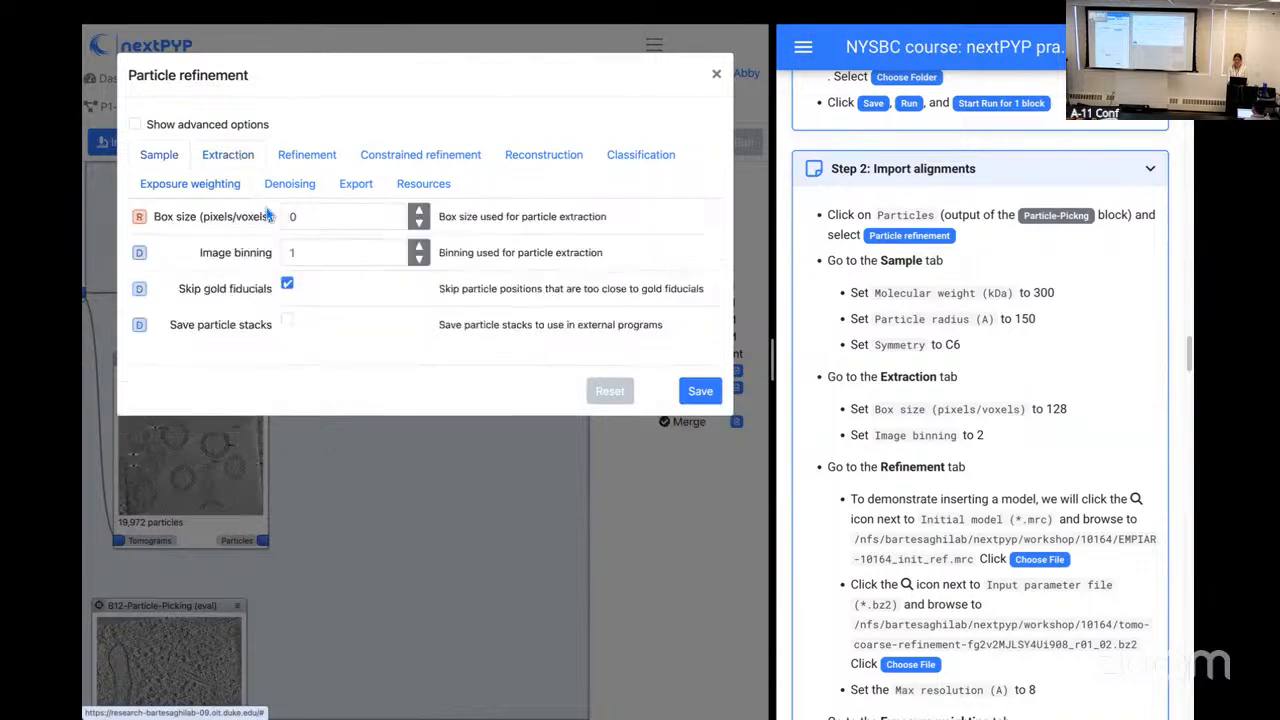
click(305, 227)
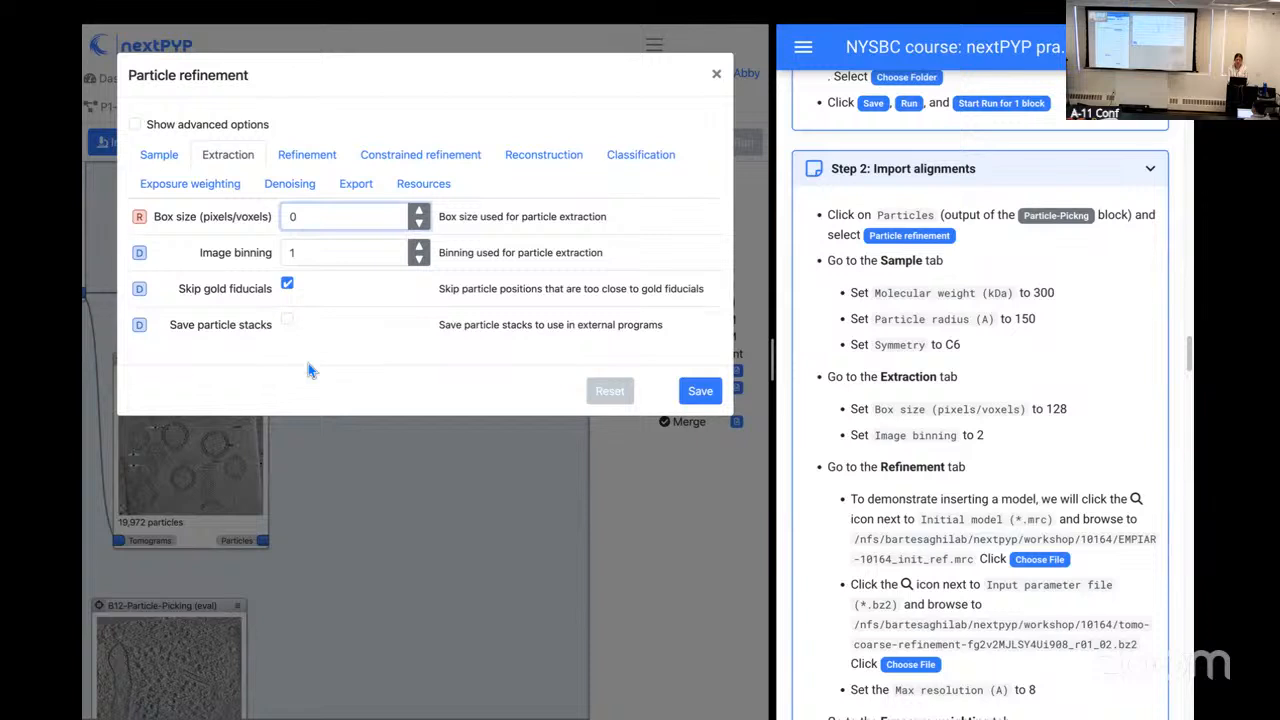
key(BackSpace)
text(128)
click(311, 253)
key(BackSpace)
text(2)
click(565, 216)
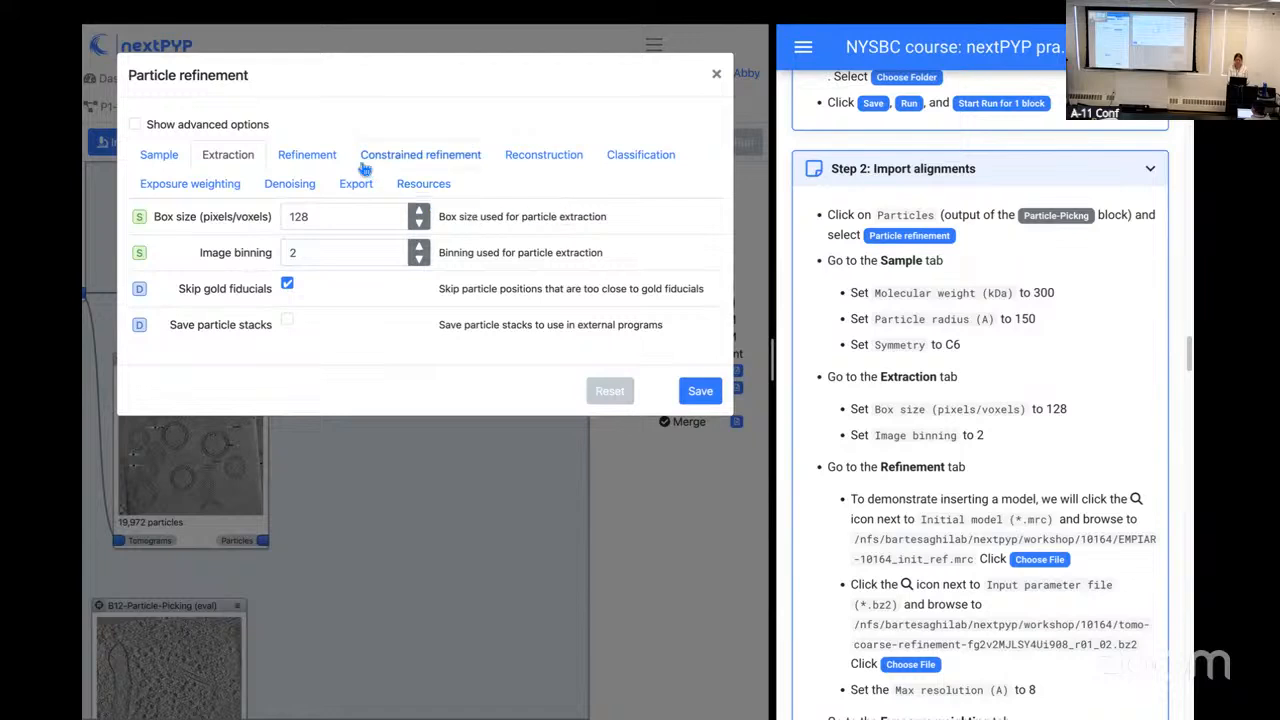
Step: Choose EMPIAR-10164_init_ref.mrc from the workshop's 10164 folder as the initial model for refinement
click(333, 157)
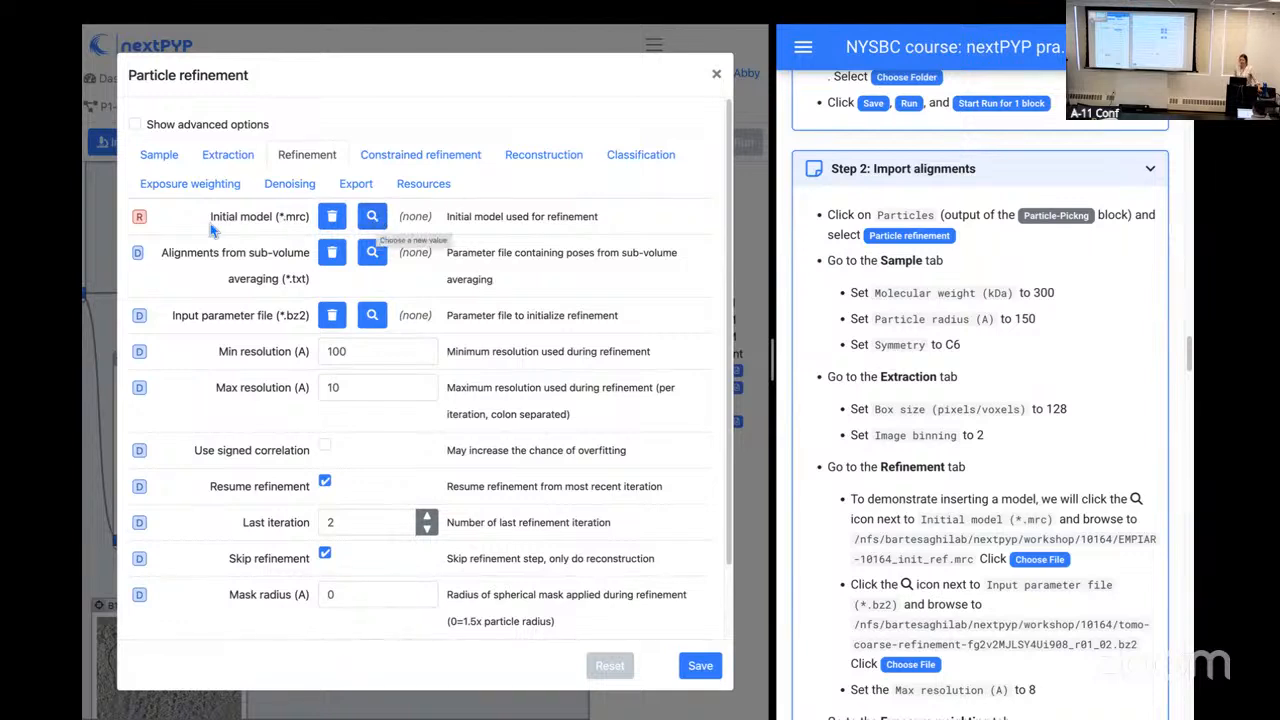
click(372, 220)
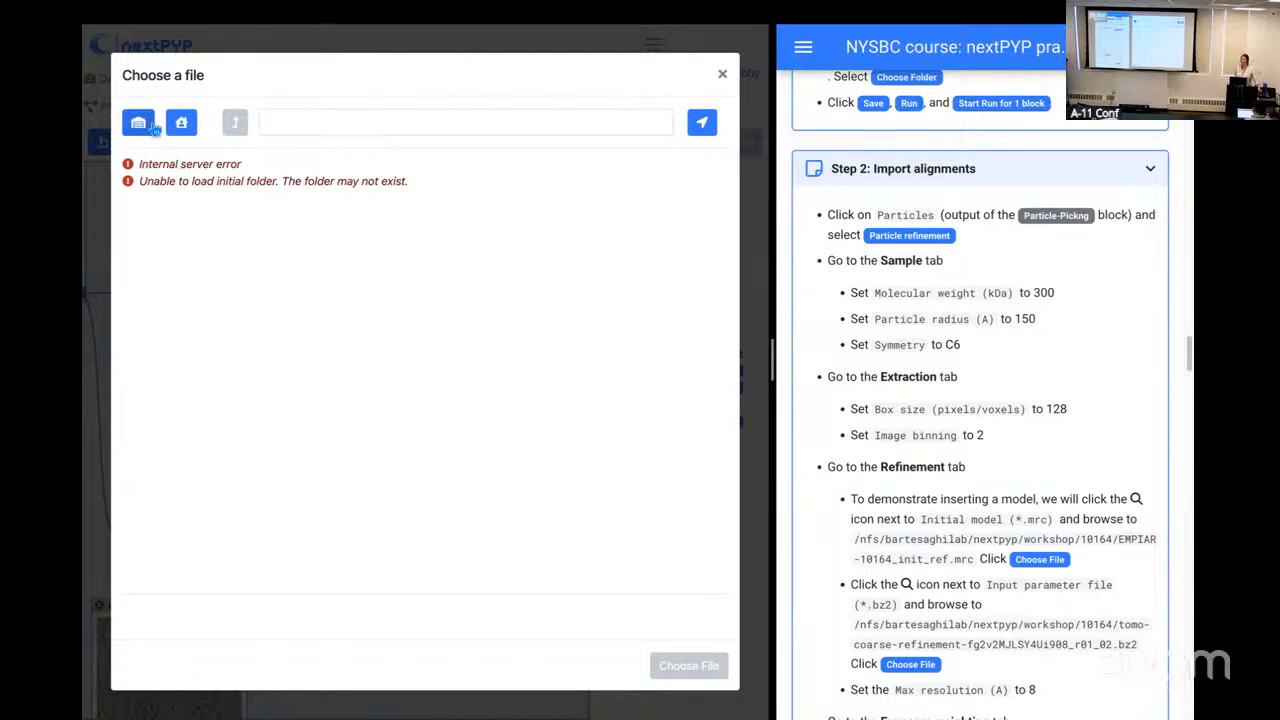
click(152, 124)
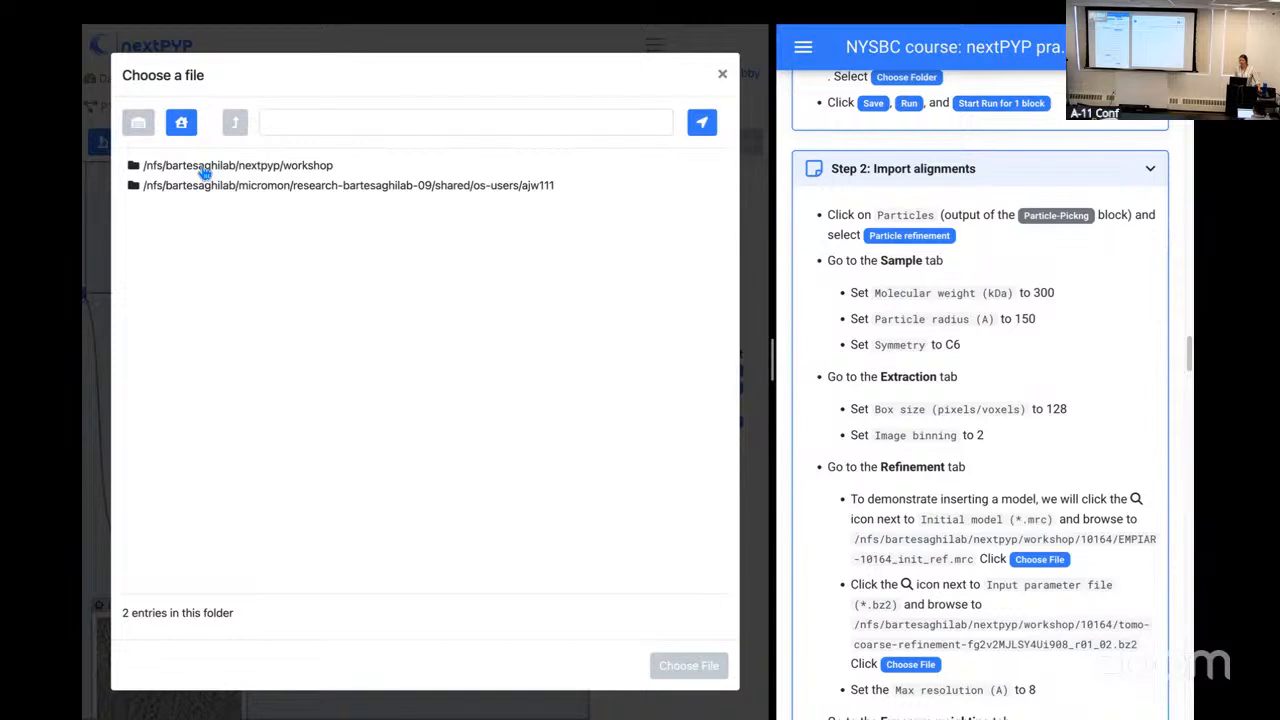
click(203, 167)
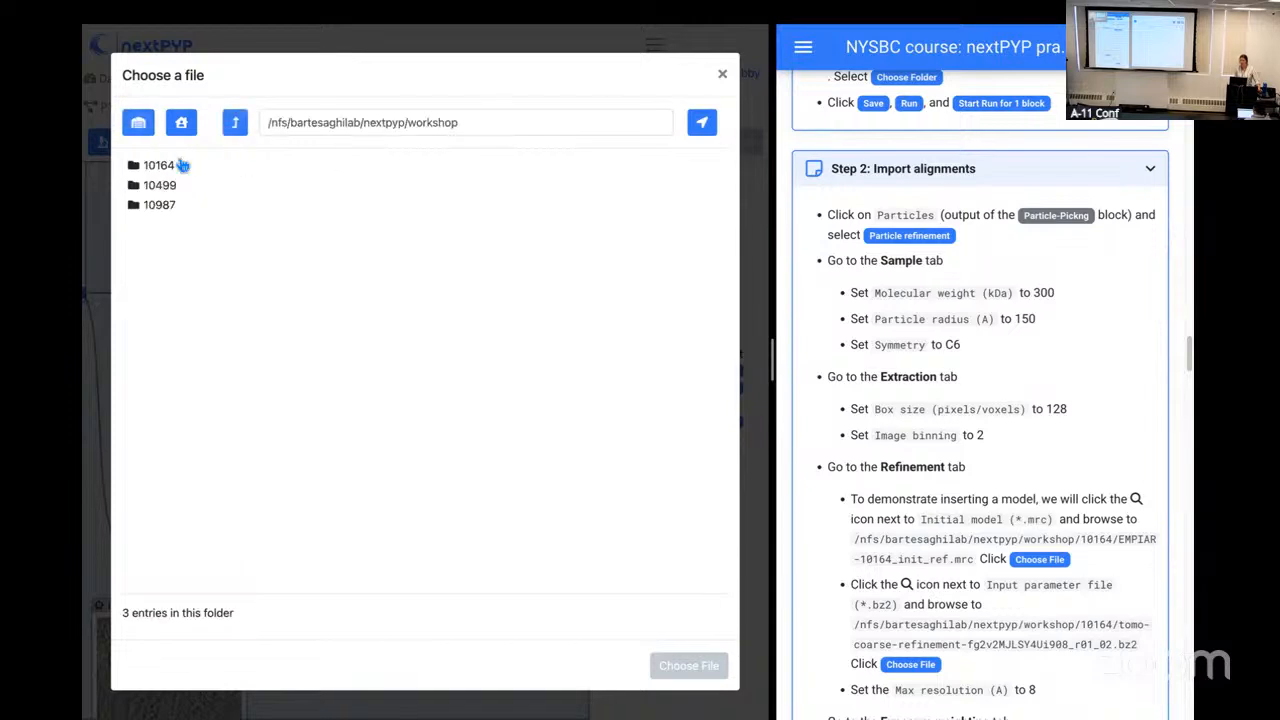
click(160, 165)
click(184, 166)
click(330, 162)
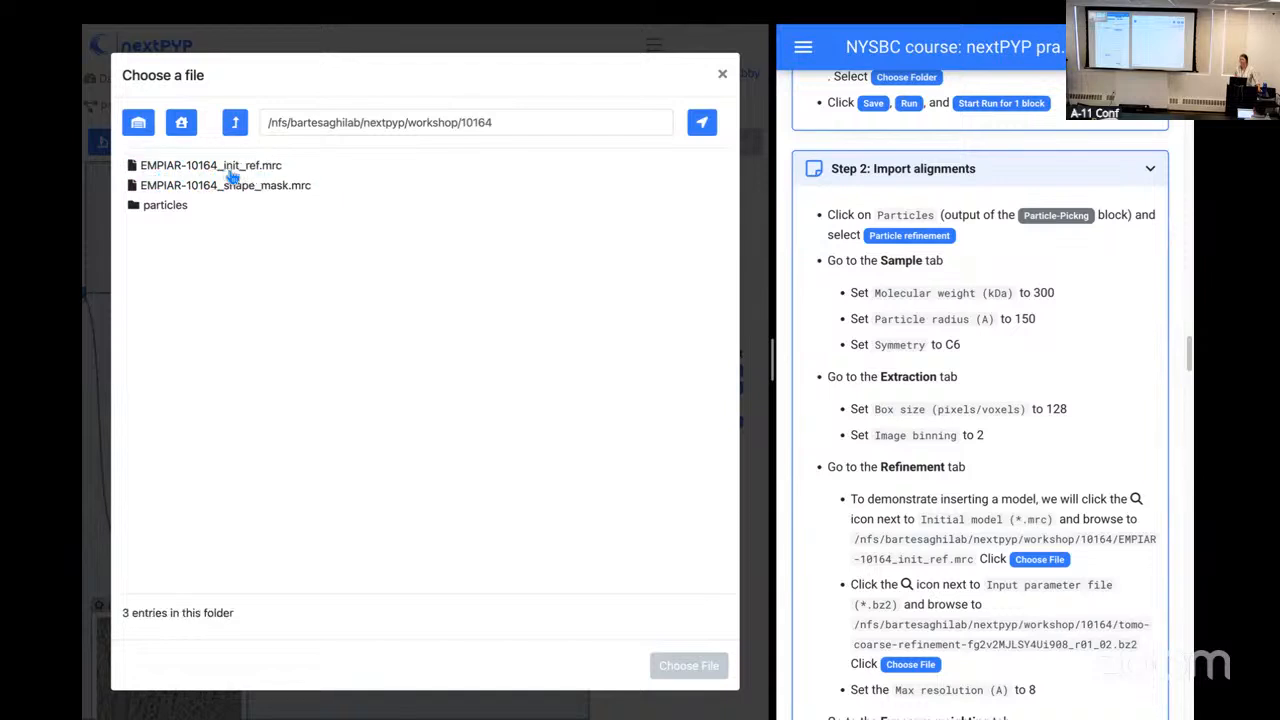
click(212, 170)
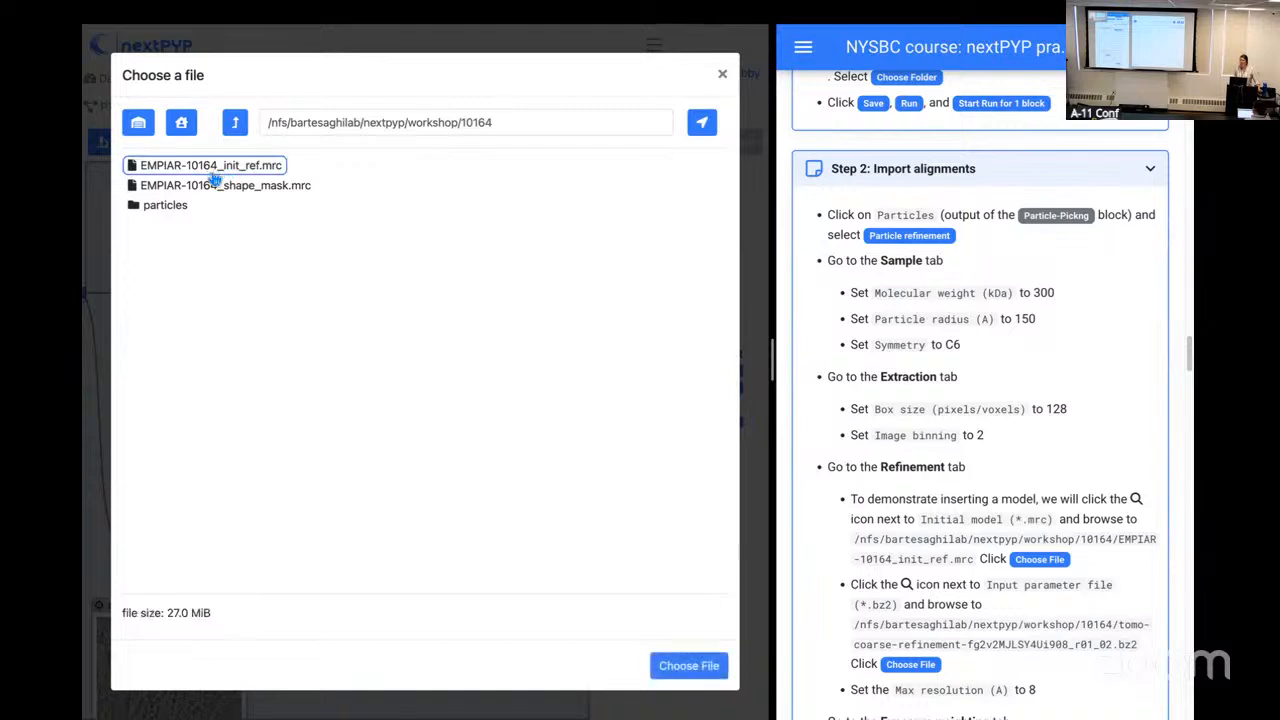
click(690, 666)
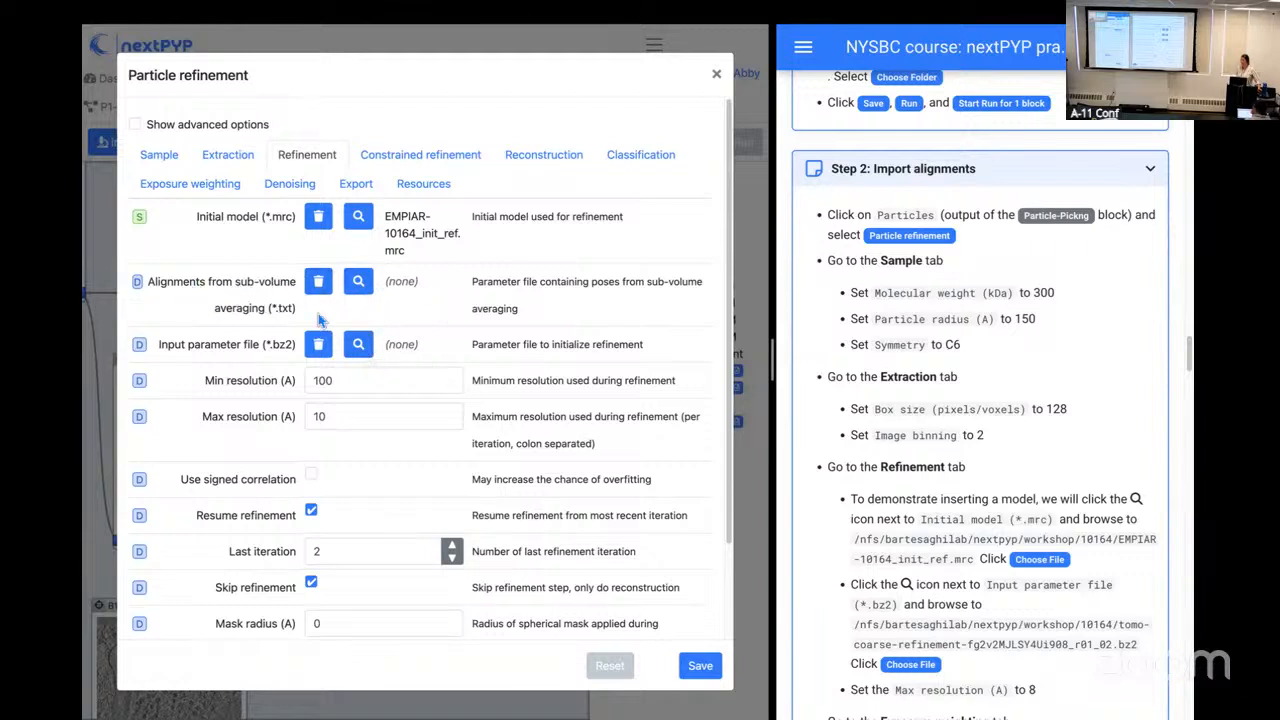
Step: Choose tomo-coarse-refinement-fg2v2MJLSY4Ui908_r01_02.bz2 from the workshop's 10164/particles folder as the input parameter file
click(362, 346)
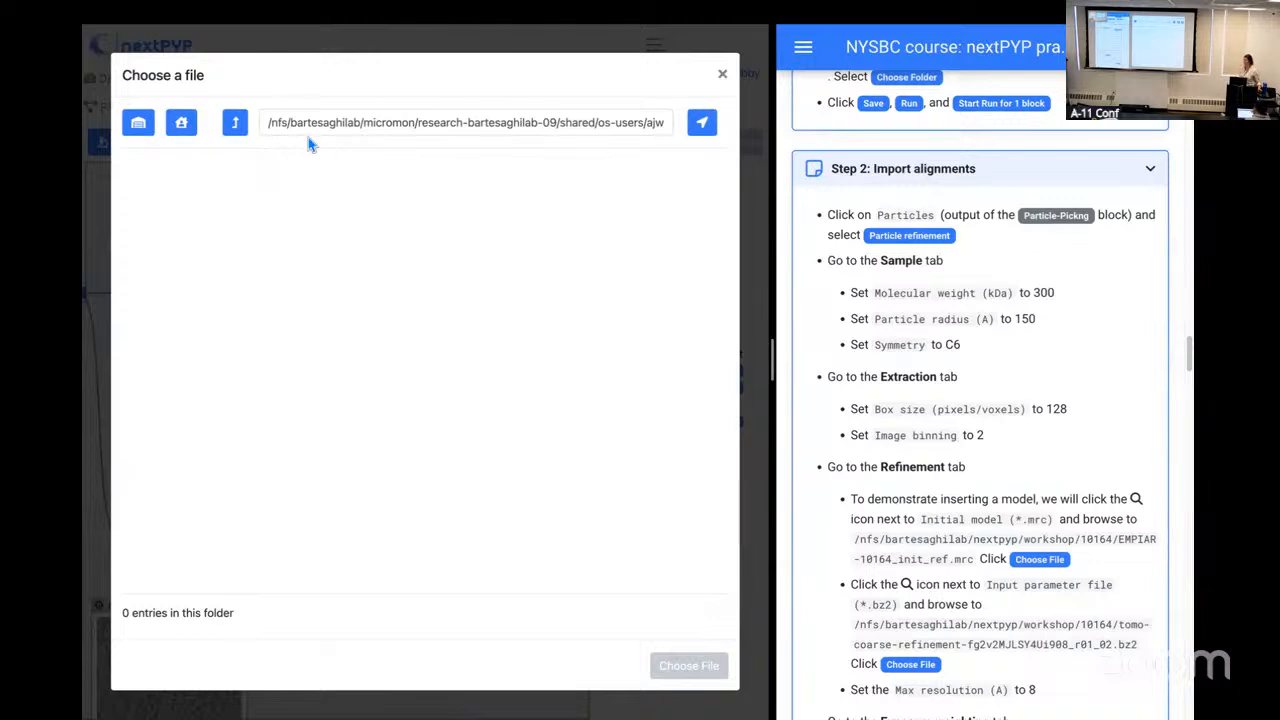
click(146, 132)
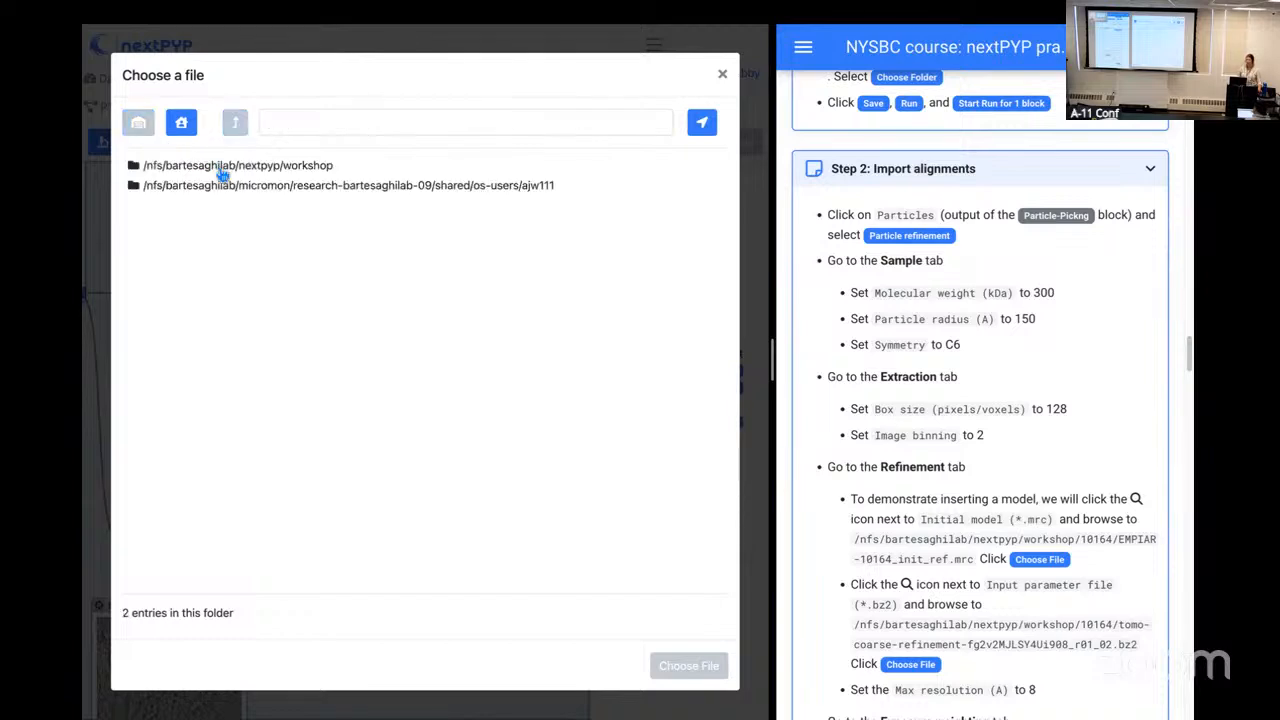
click(219, 168)
click(172, 170)
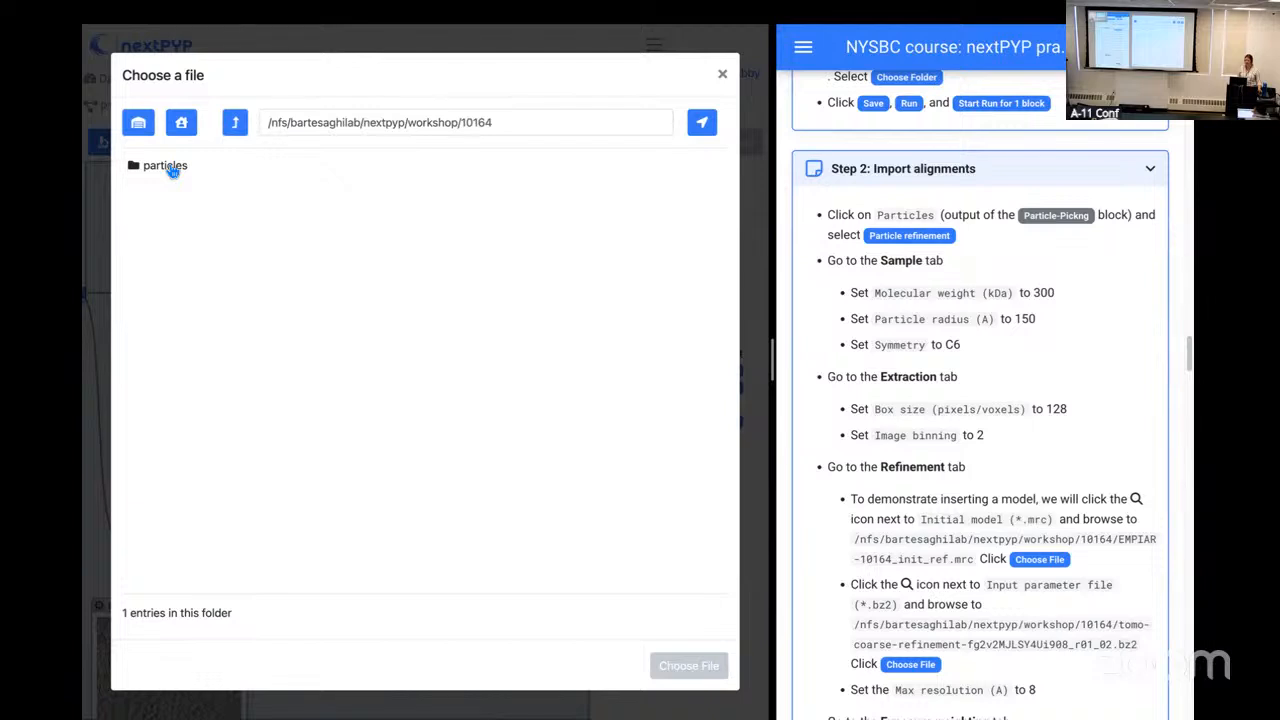
click(172, 170)
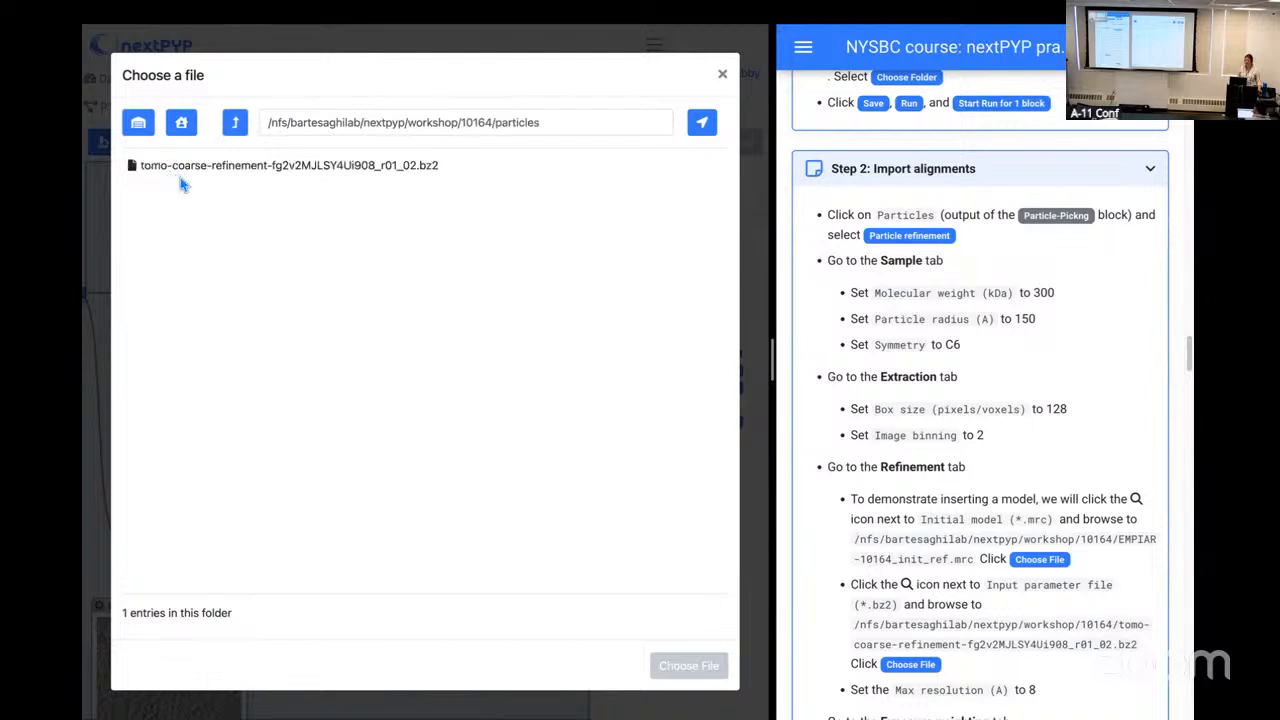
click(406, 178)
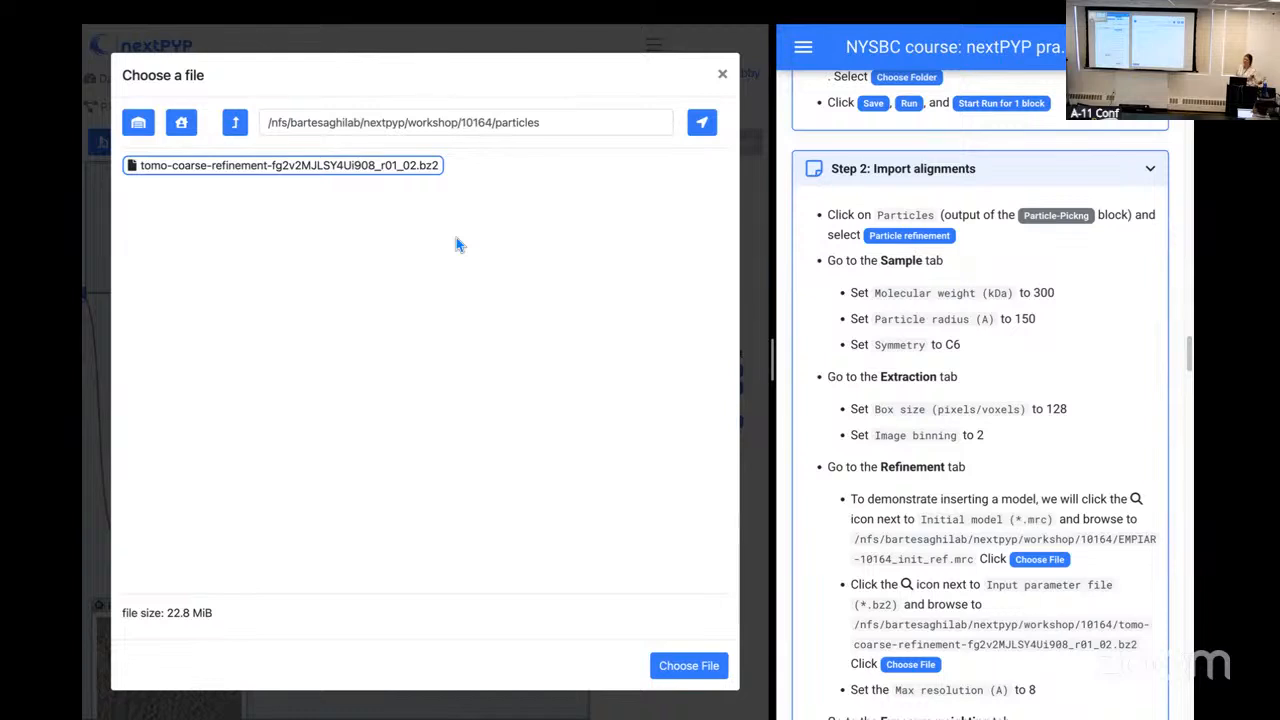
click(688, 666)
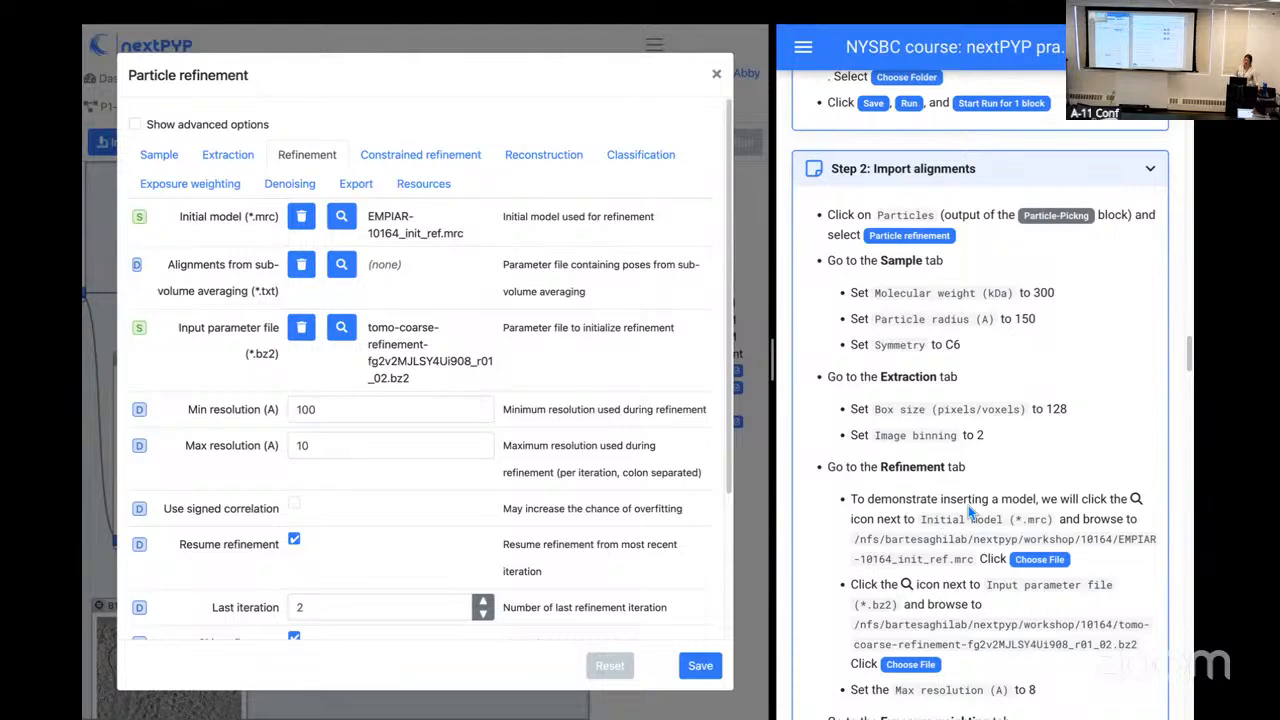
Step: Check the remaining Step 2 instructions and set the refinement's max resolution to 8 A
scroll(1102, 473, down, 3)
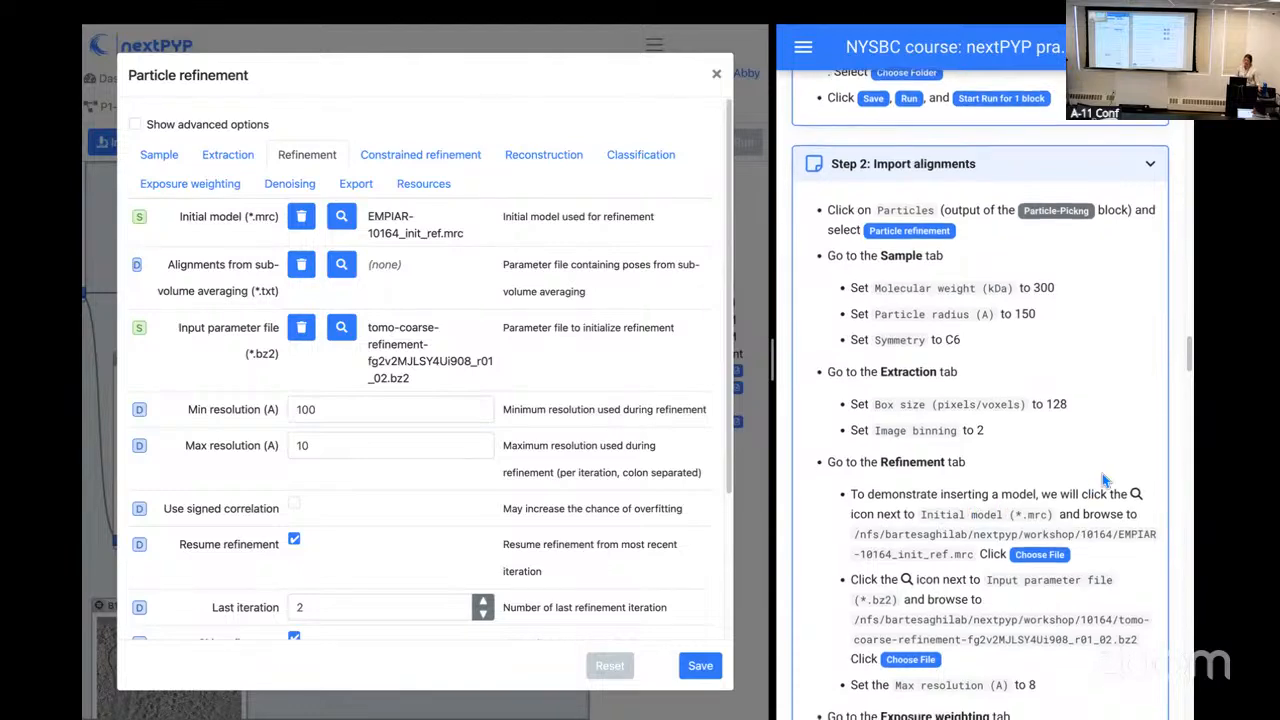
scroll(1103, 478, down, 2)
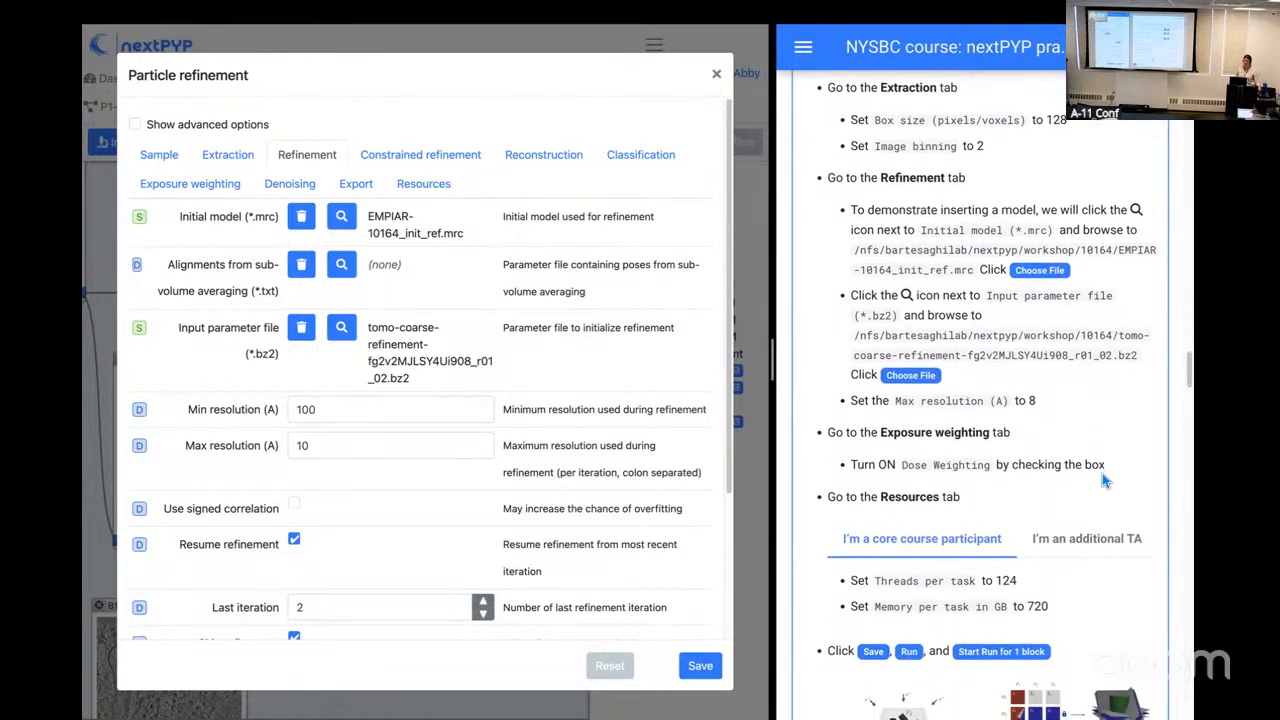
scroll(1103, 480, down, 1)
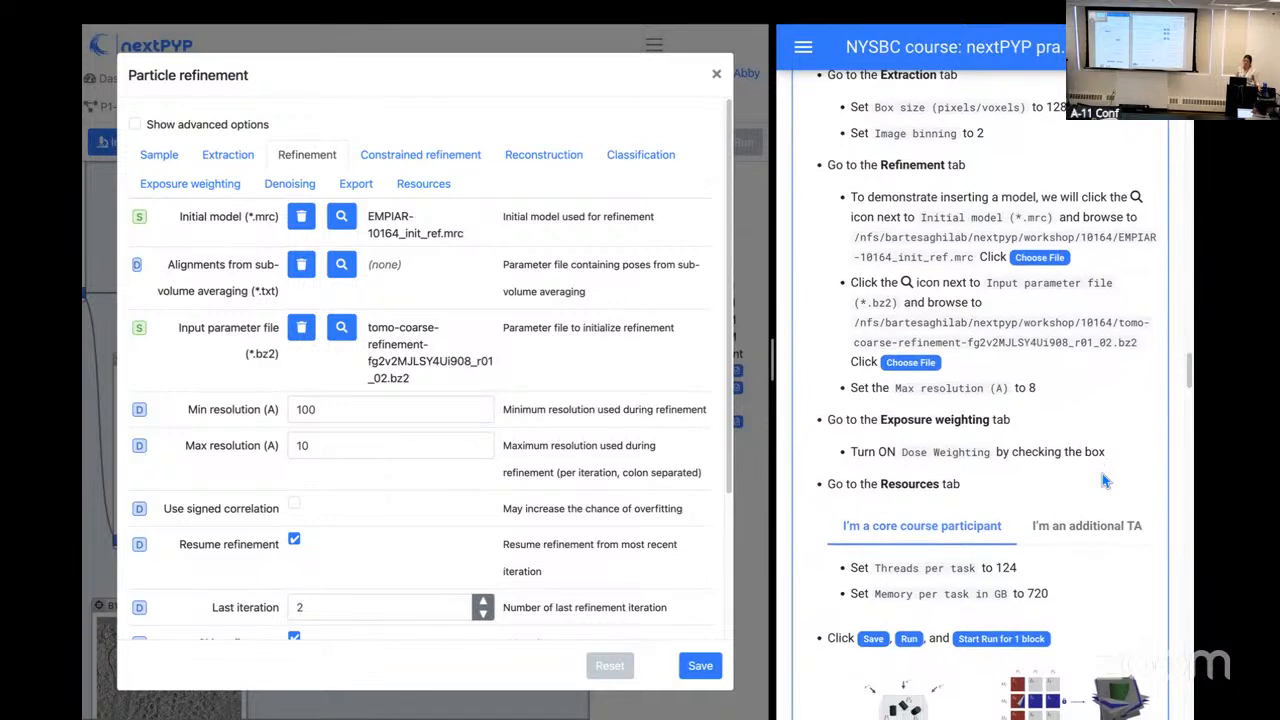
click(318, 445)
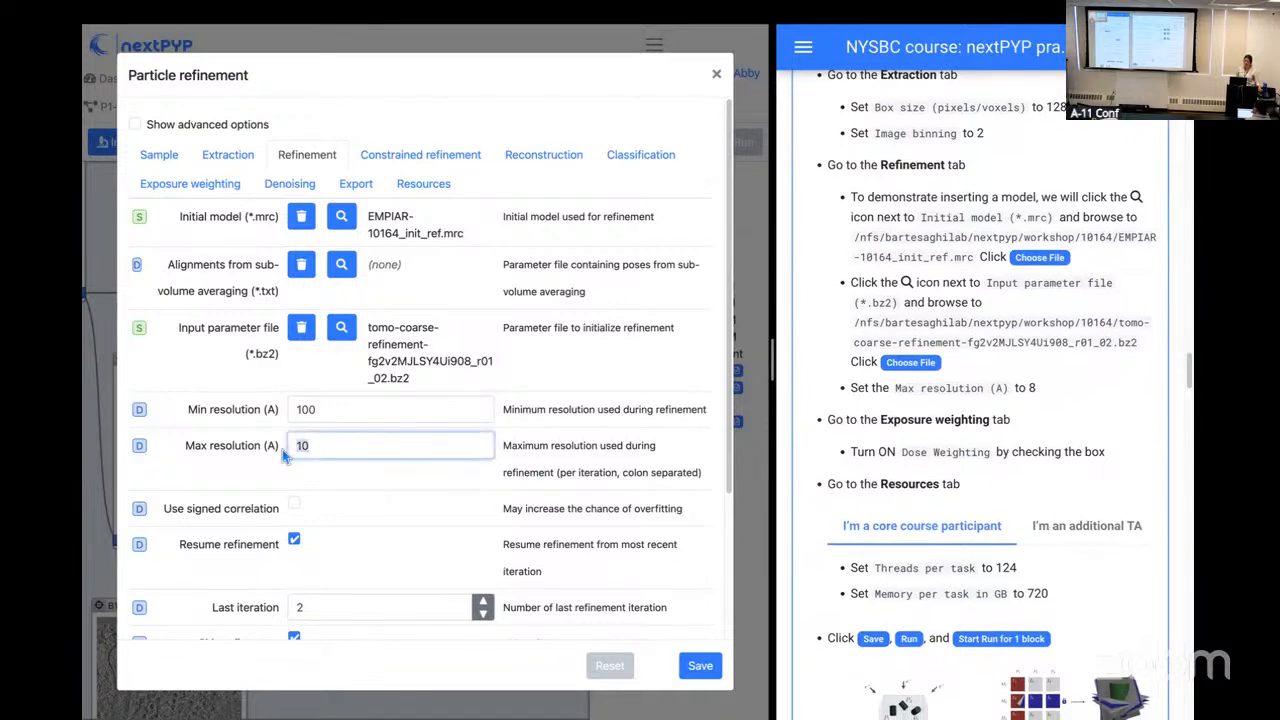
text(8)
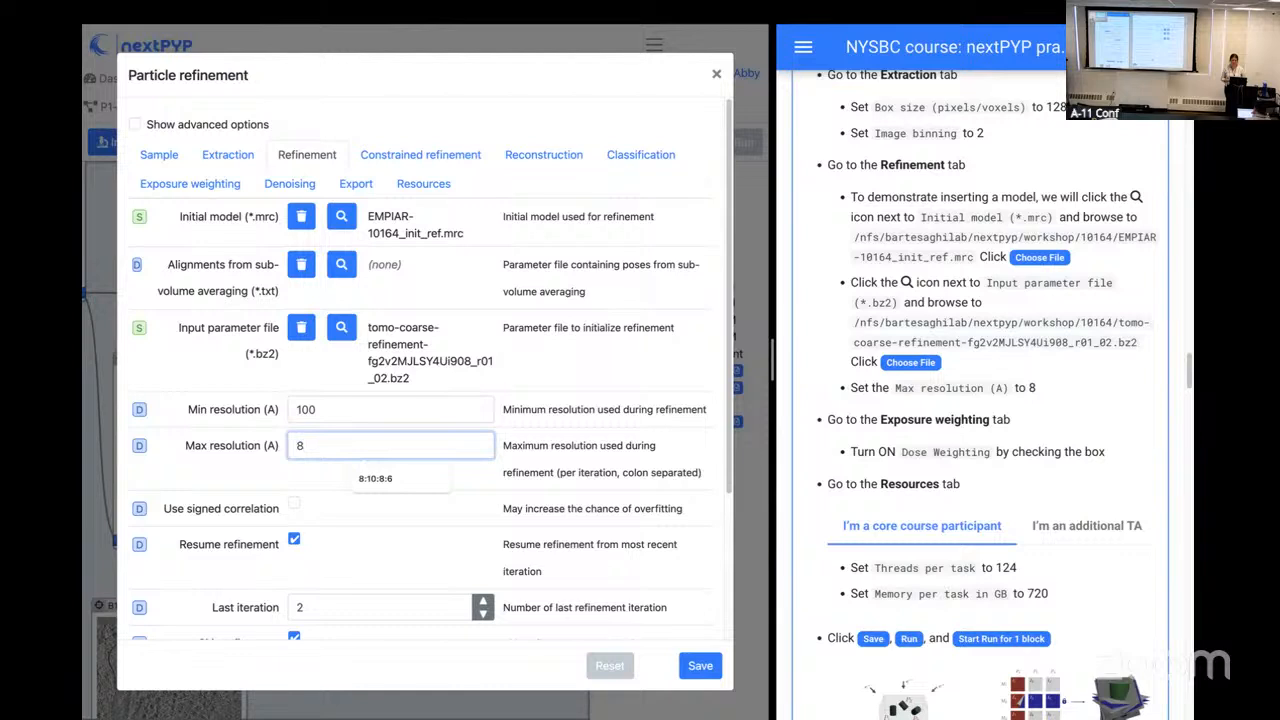
click(615, 452)
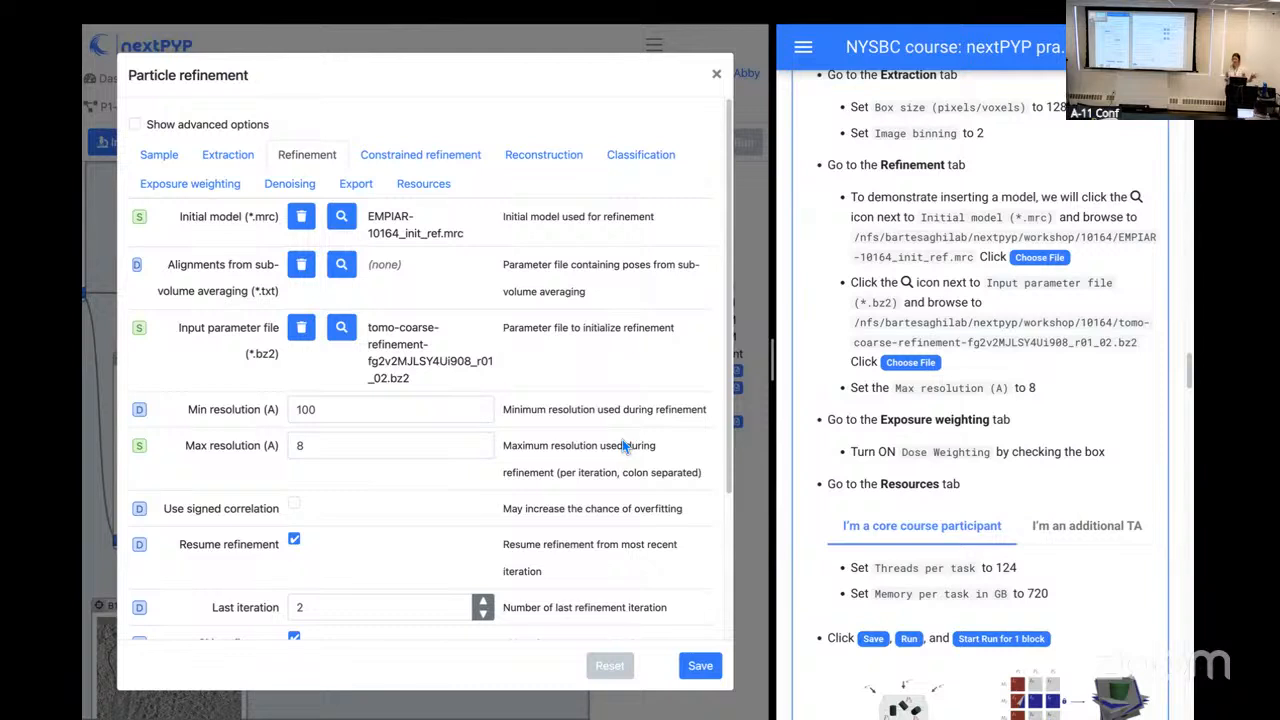
Step: Turn on dose weighting in the Particle refinement block's exposure weighting settings
click(202, 187)
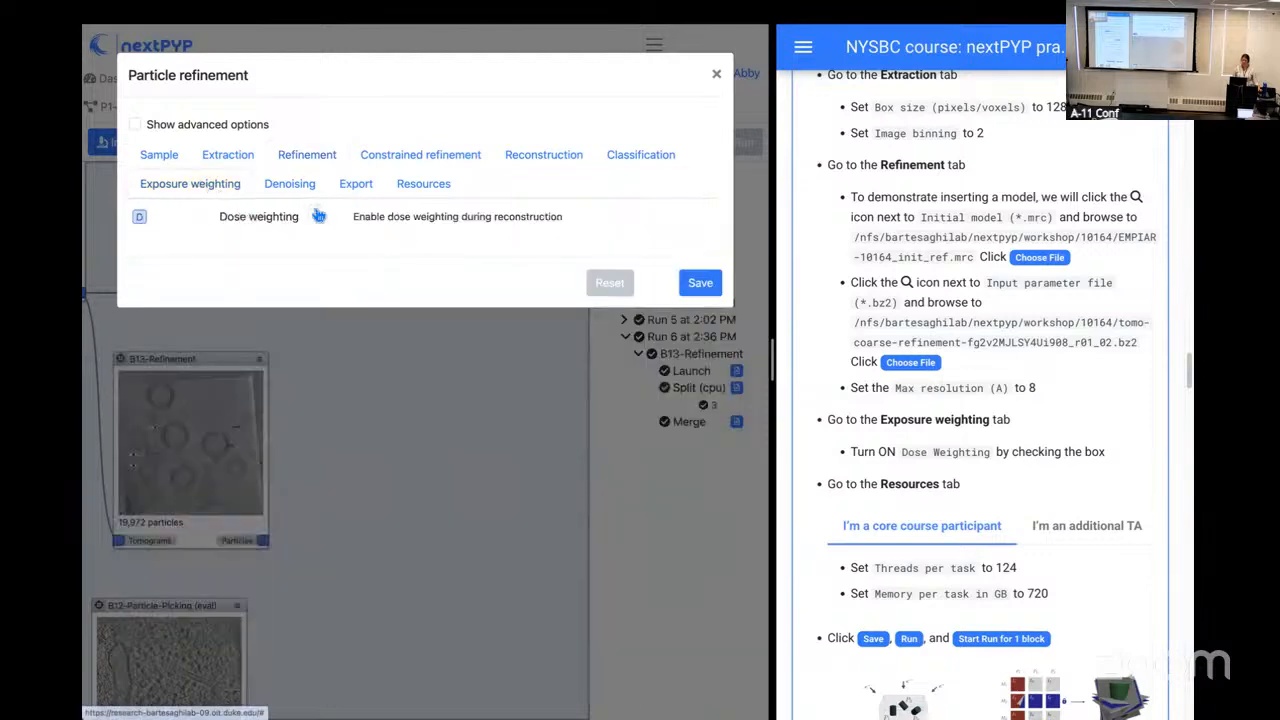
click(316, 217)
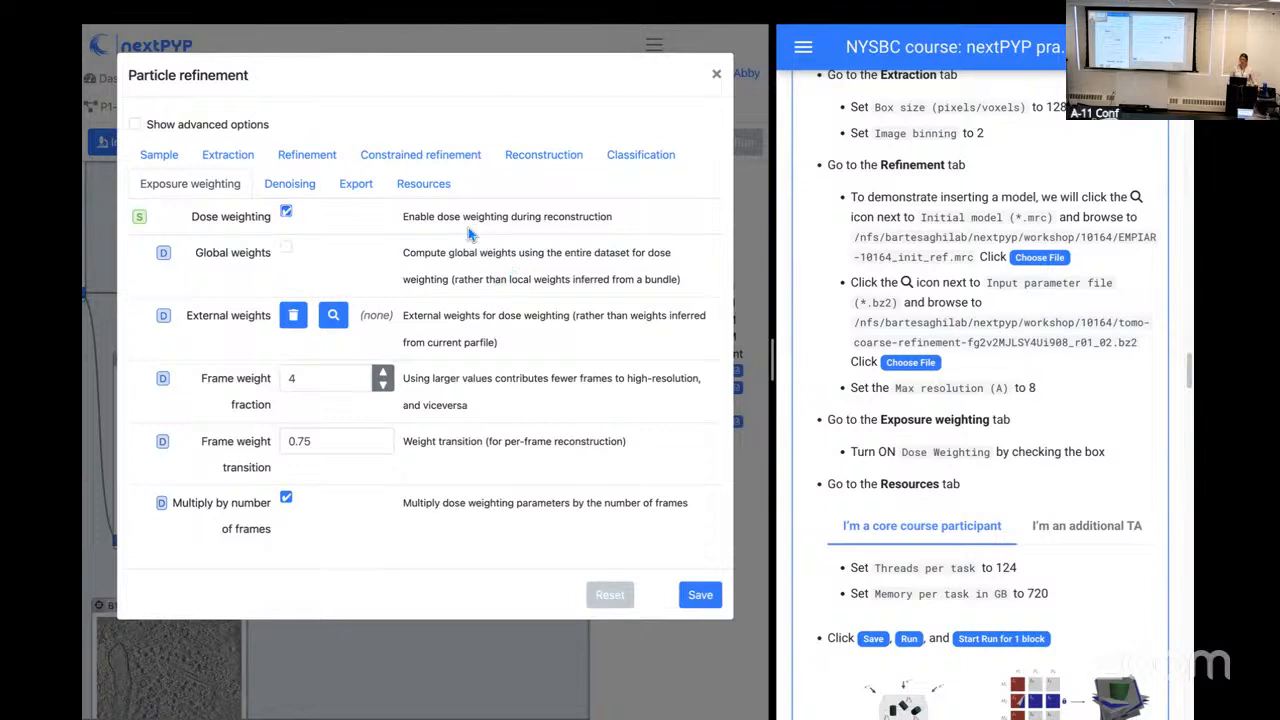
Step: Set threads per task to 124 and memory per task to 720 GB, and show the instructions' resource values for additional TAs
click(444, 197)
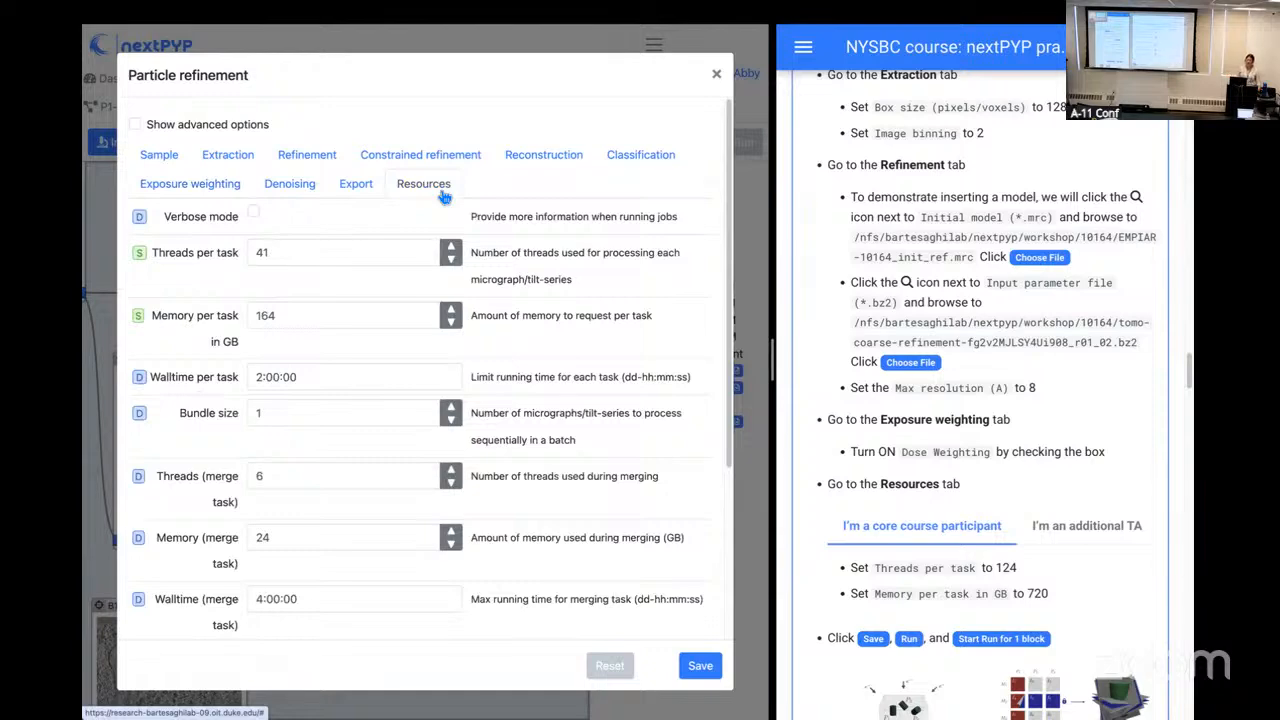
scroll(895, 433, down, 3)
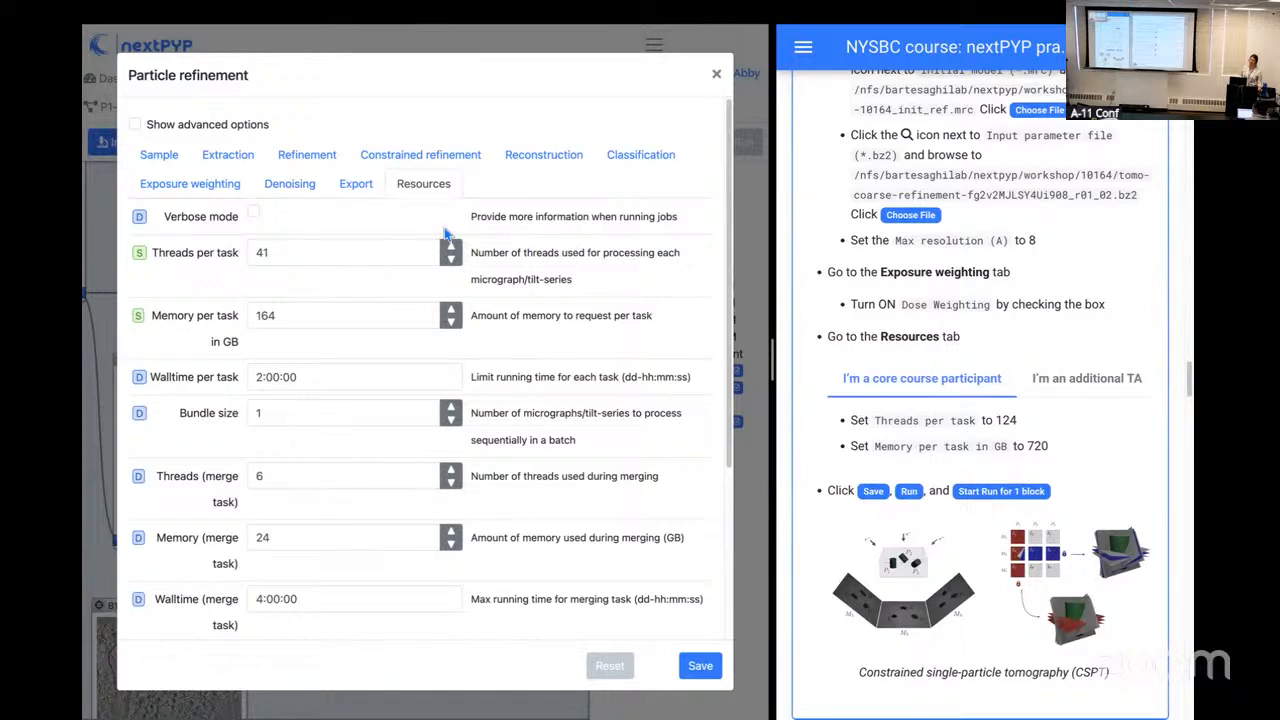
drag(279, 254, 224, 259)
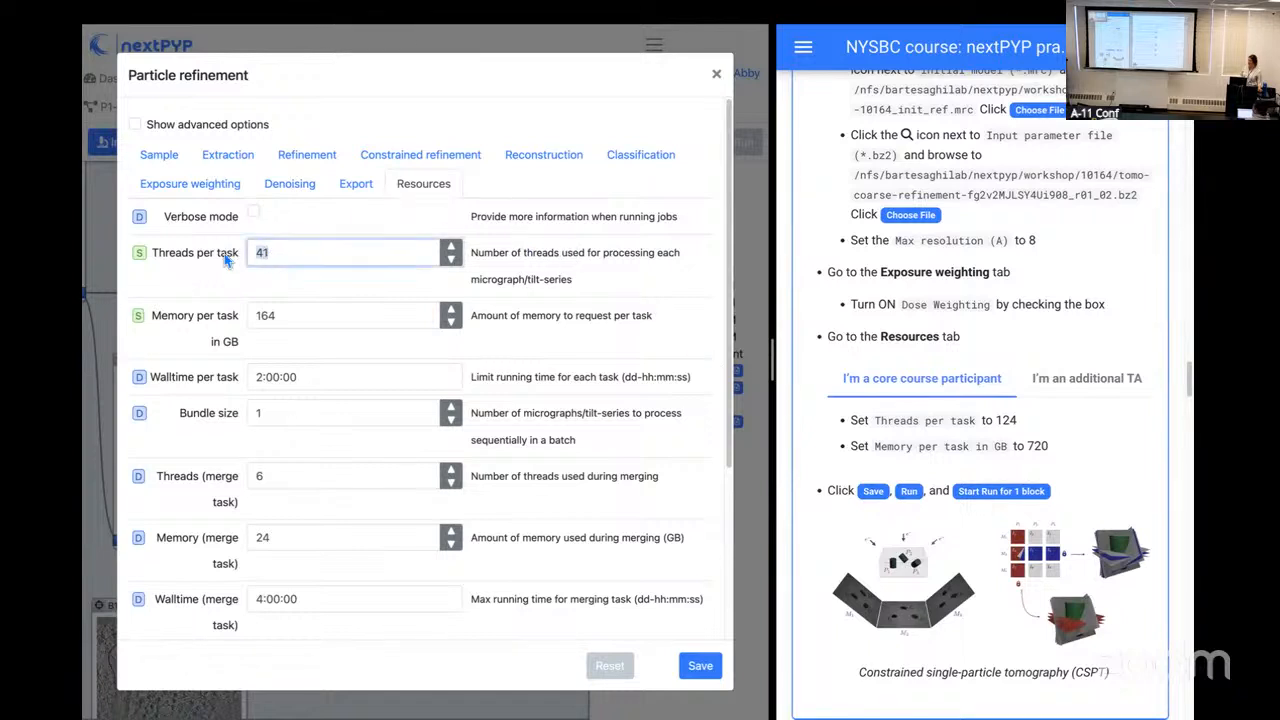
key(BackSpace)
text(124)
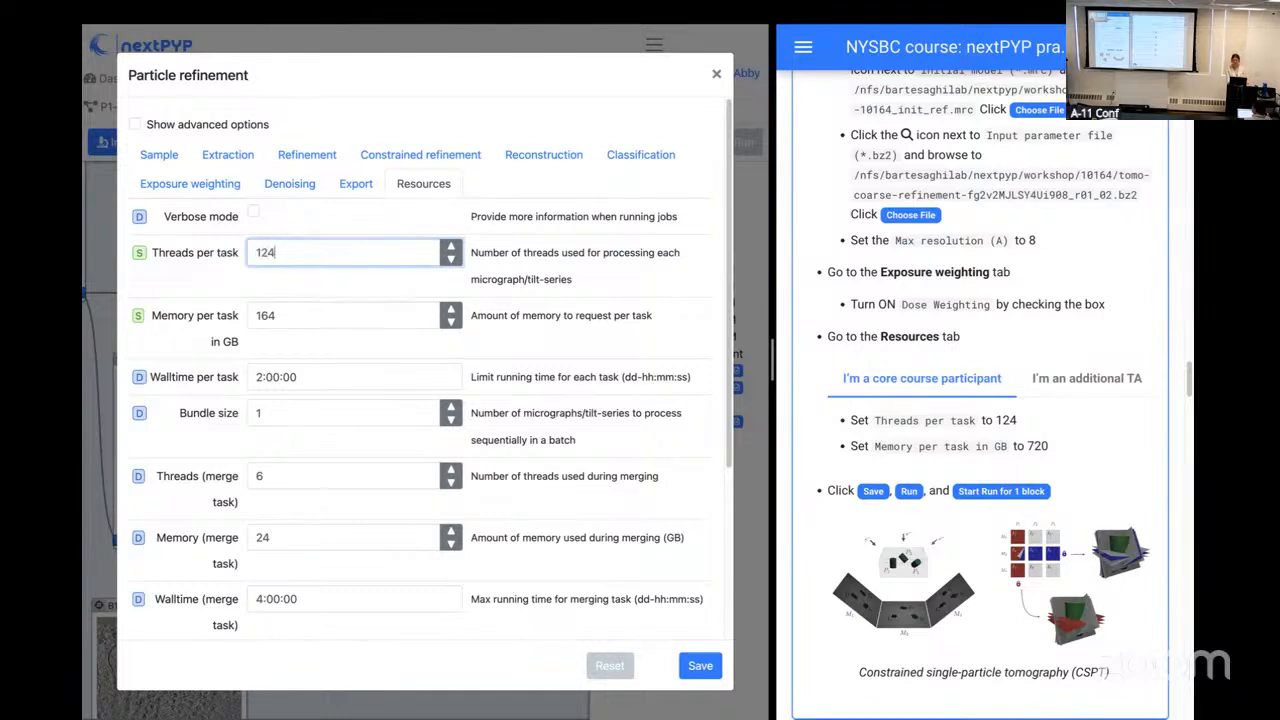
drag(296, 313, 222, 318)
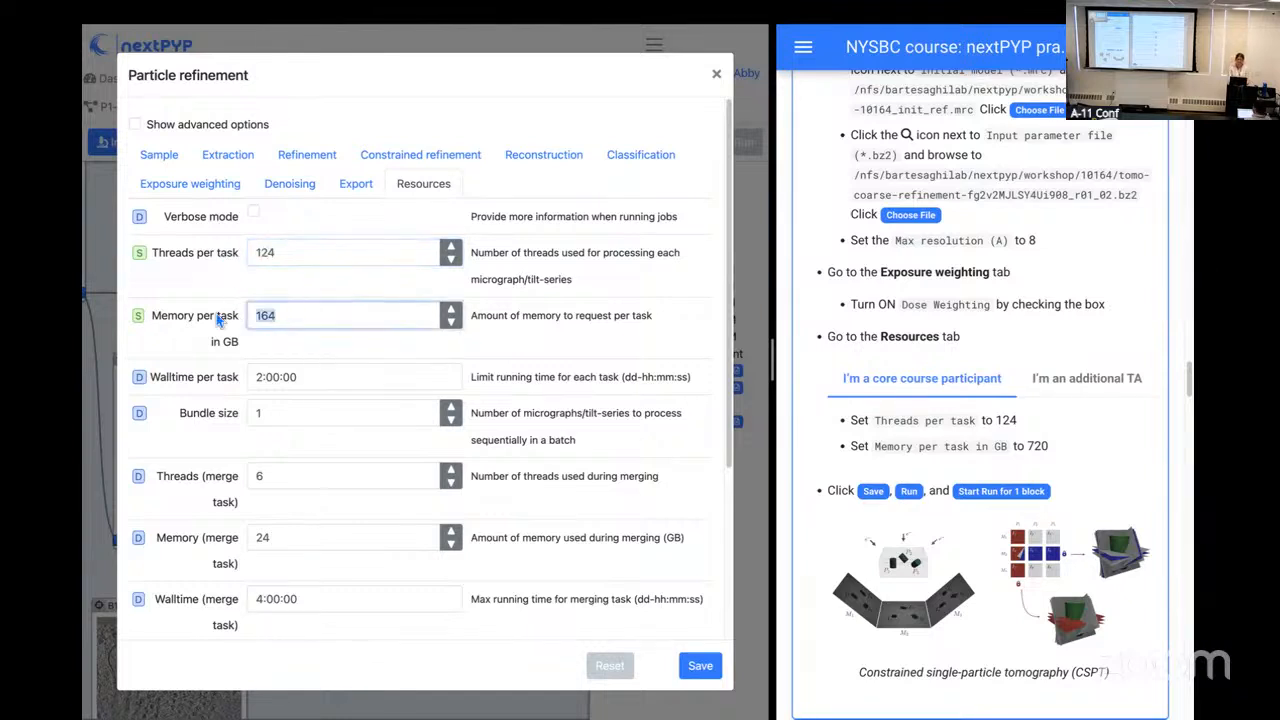
text(720)
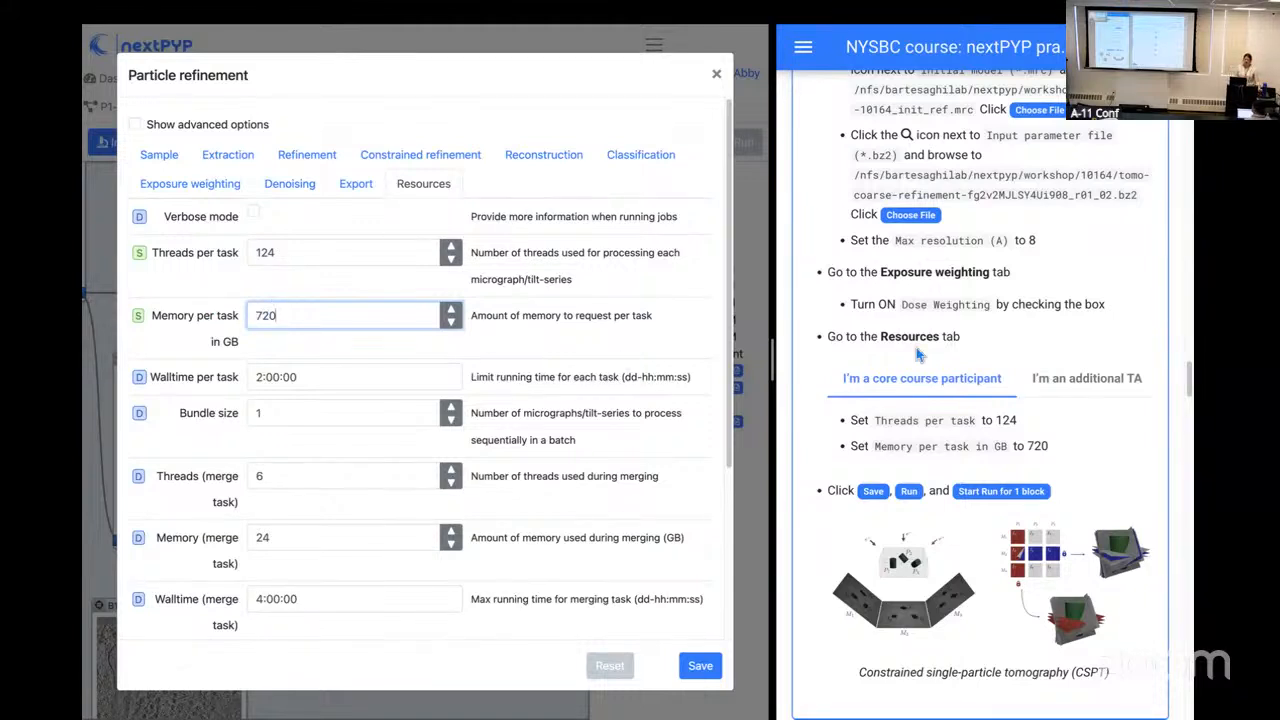
click(1082, 388)
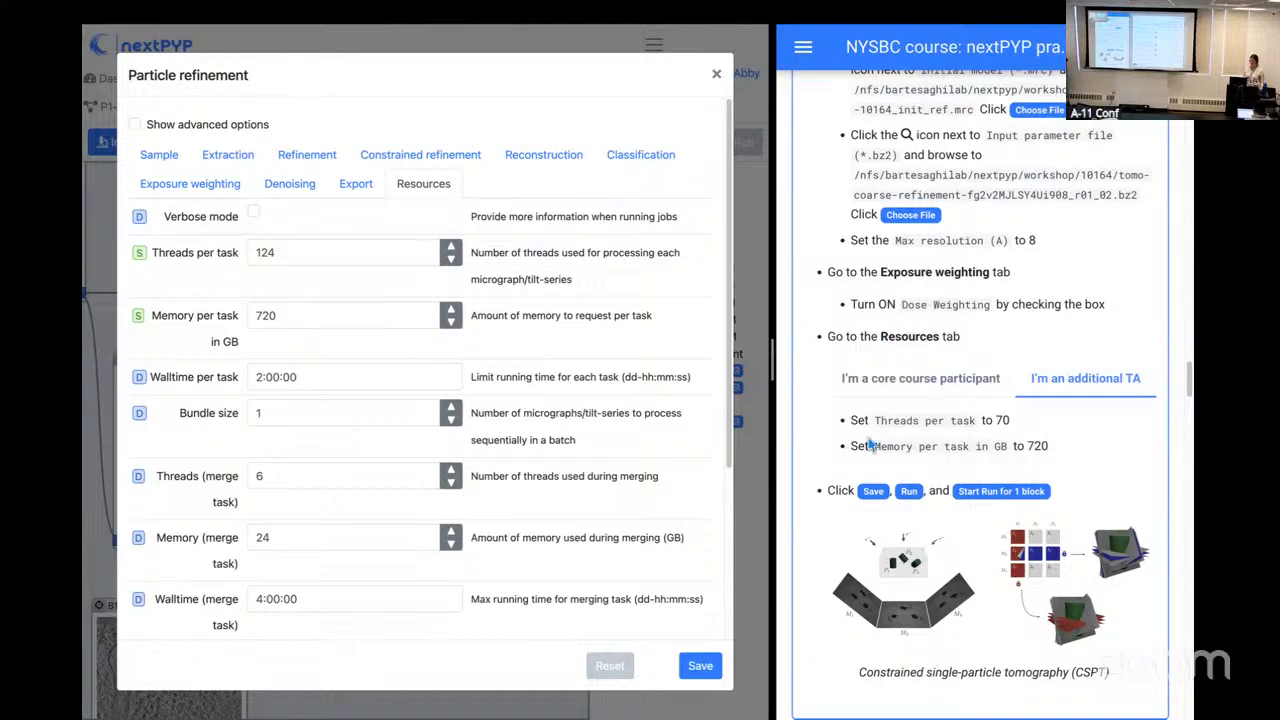
Step: Save the Particle refinement block's settings and start the run for that one block
click(703, 670)
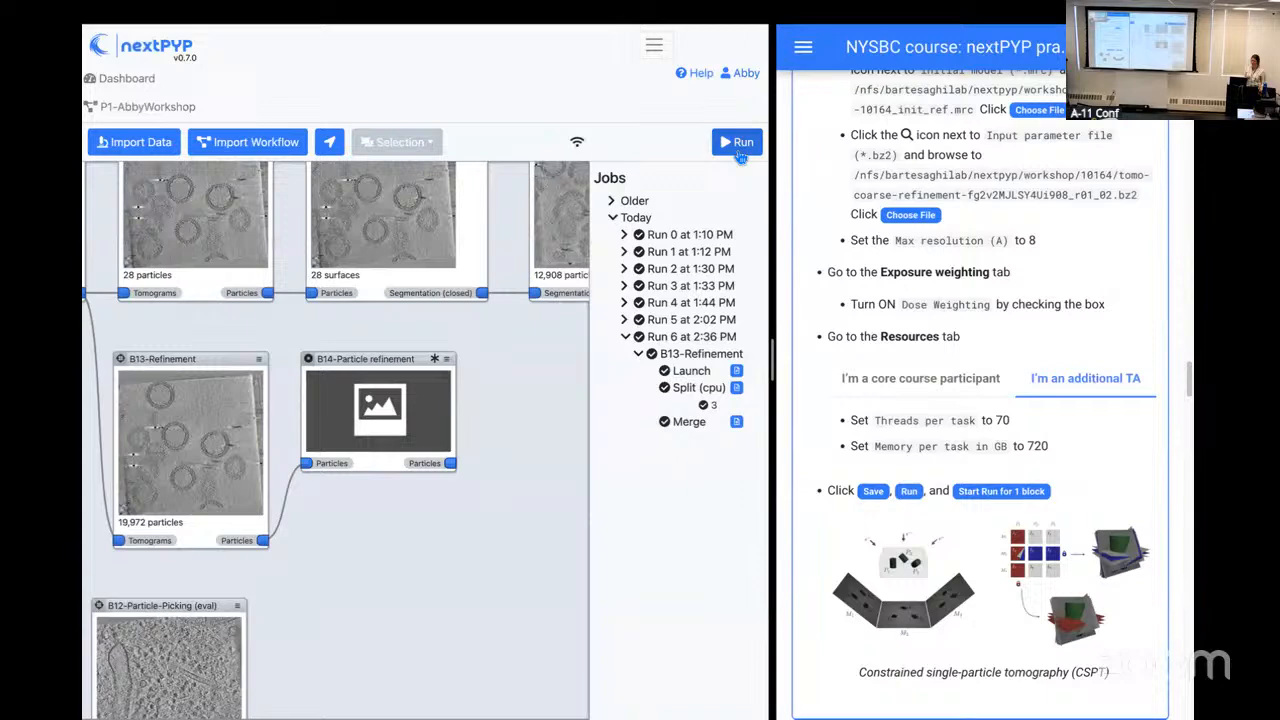
click(738, 150)
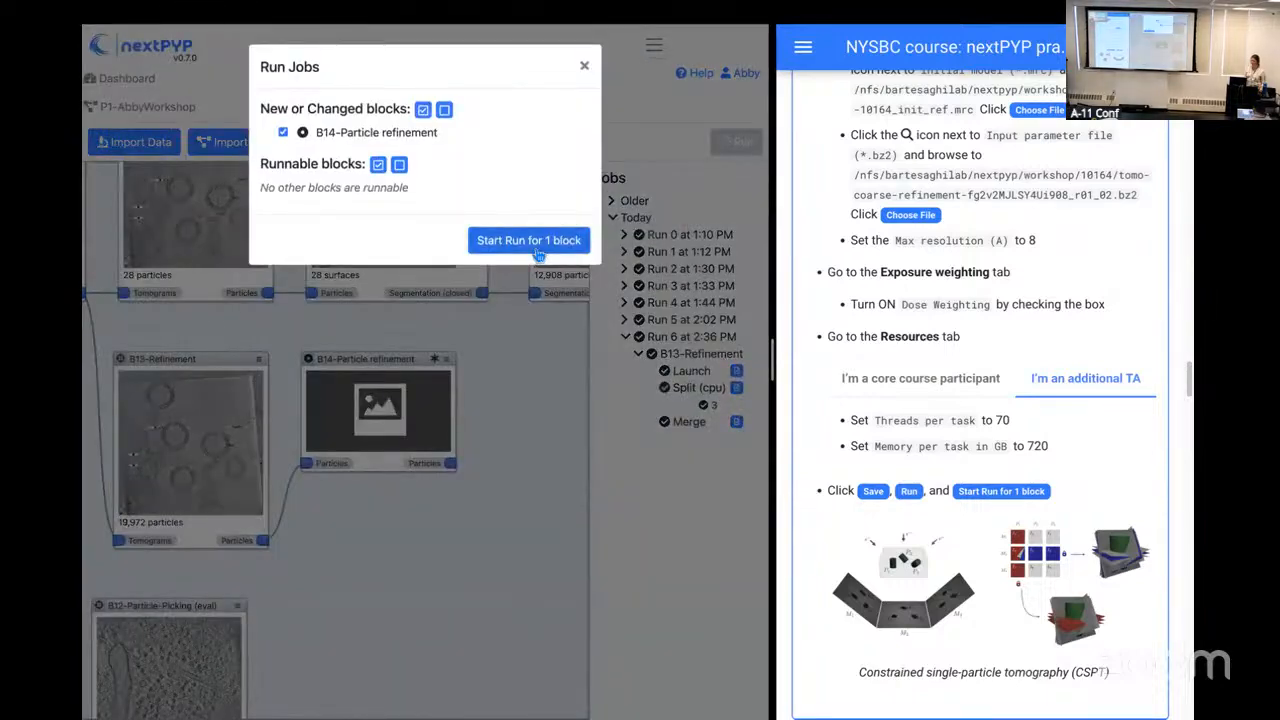
click(530, 241)
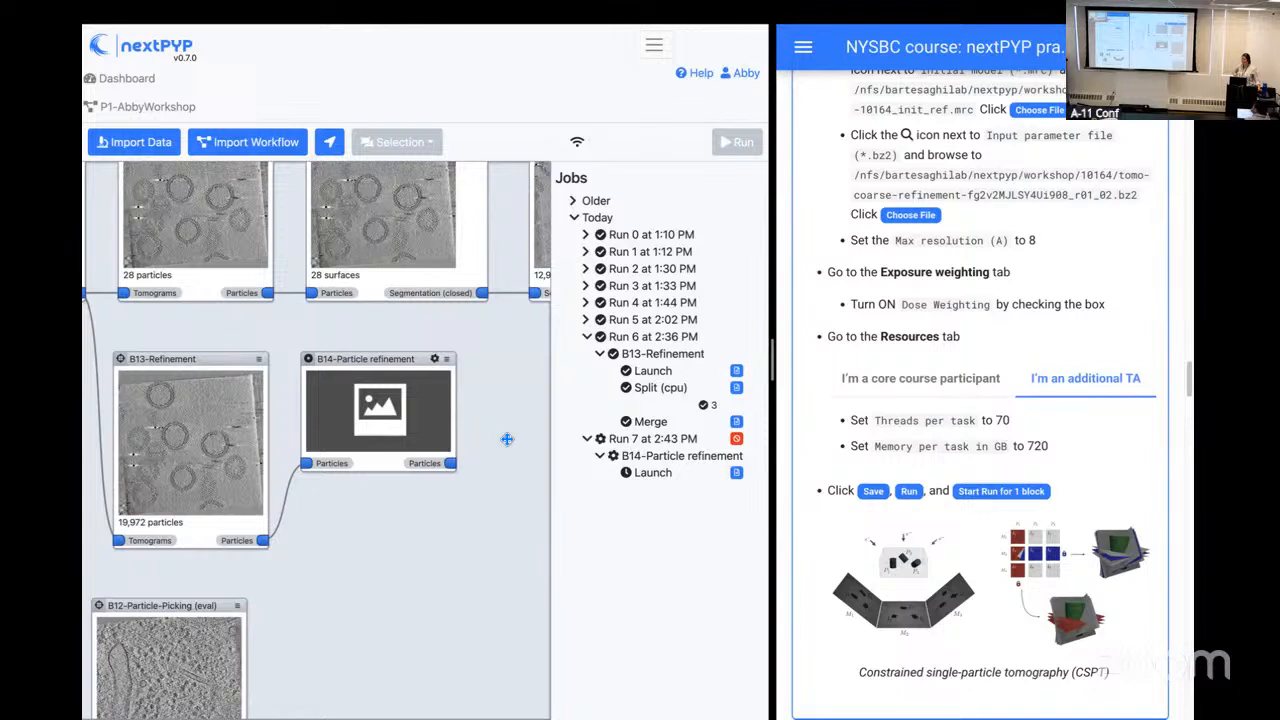
Step: Widen the practical's instructions page to enlarge the Constrained single-particle tomography (CSPT) figure at the end of Step 2
scroll(823, 561, down, 2)
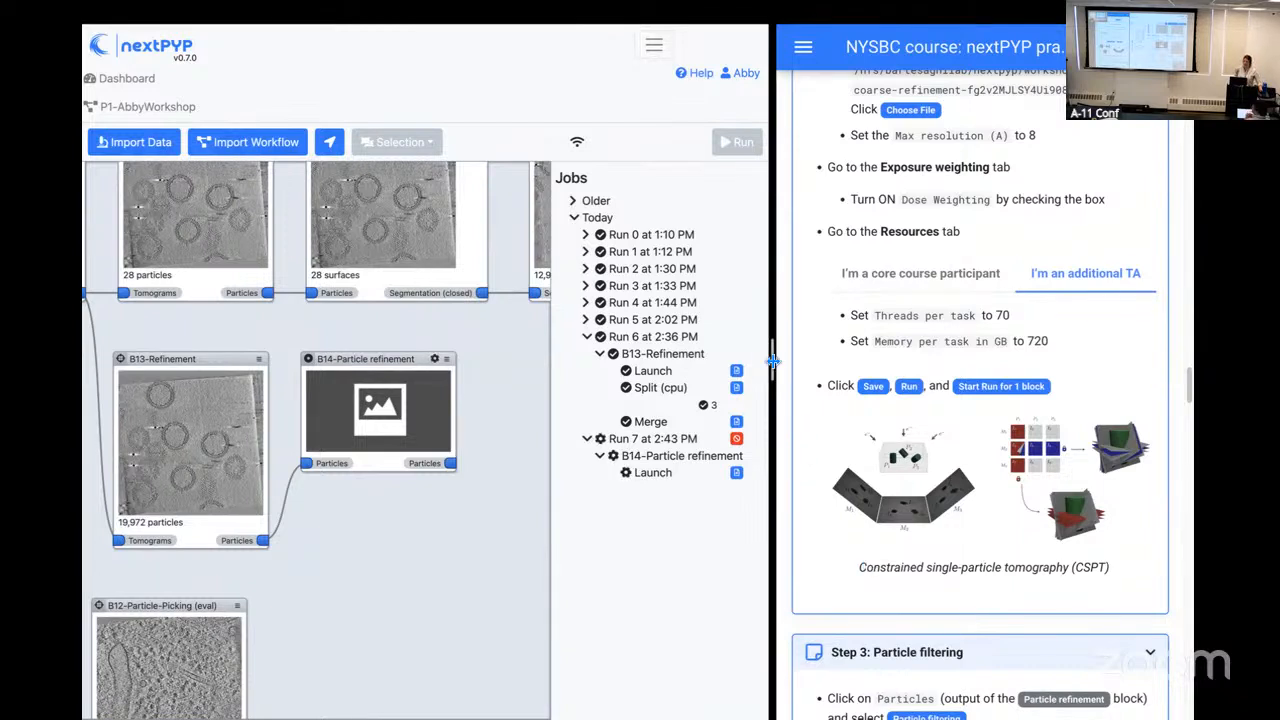
drag(772, 358, 515, 372)
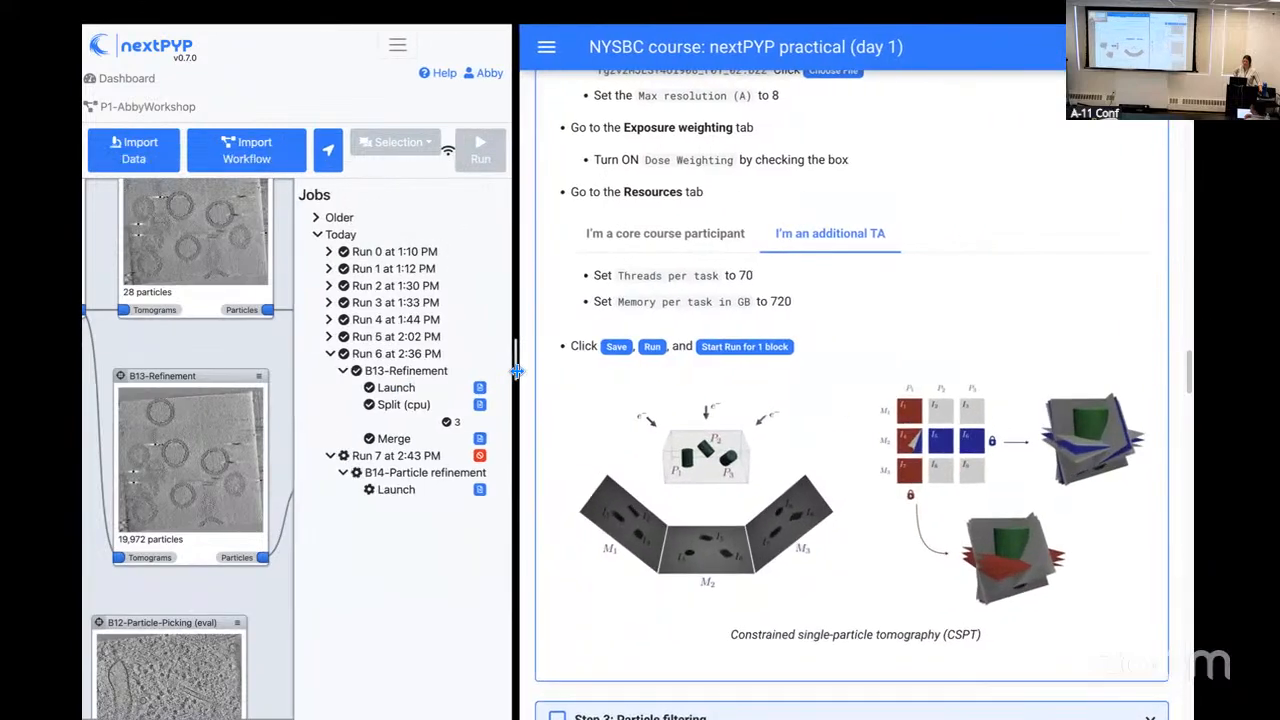
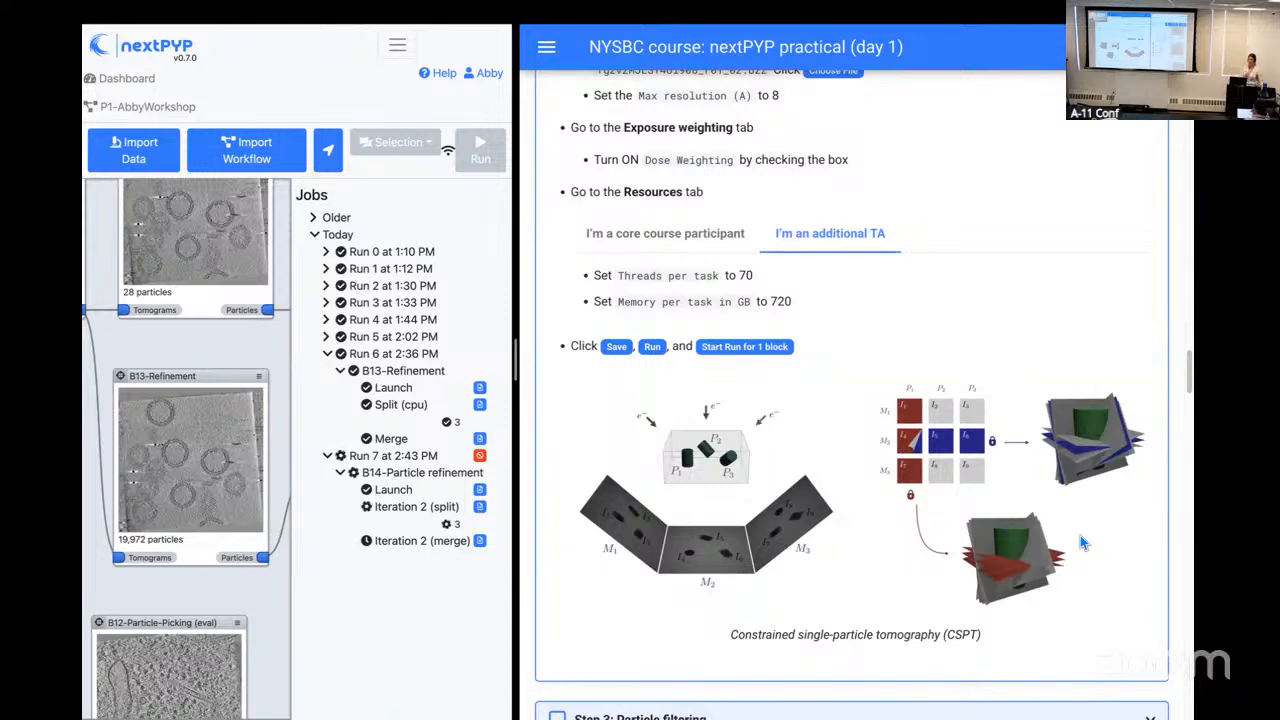
Step: Open the running Particle refinement block's settings read-only and examine its constrained refinement parameters, widening the workspace to read them
click(259, 377)
click(265, 355)
drag(265, 355, 120, 335)
double_click(251, 343)
click(251, 343)
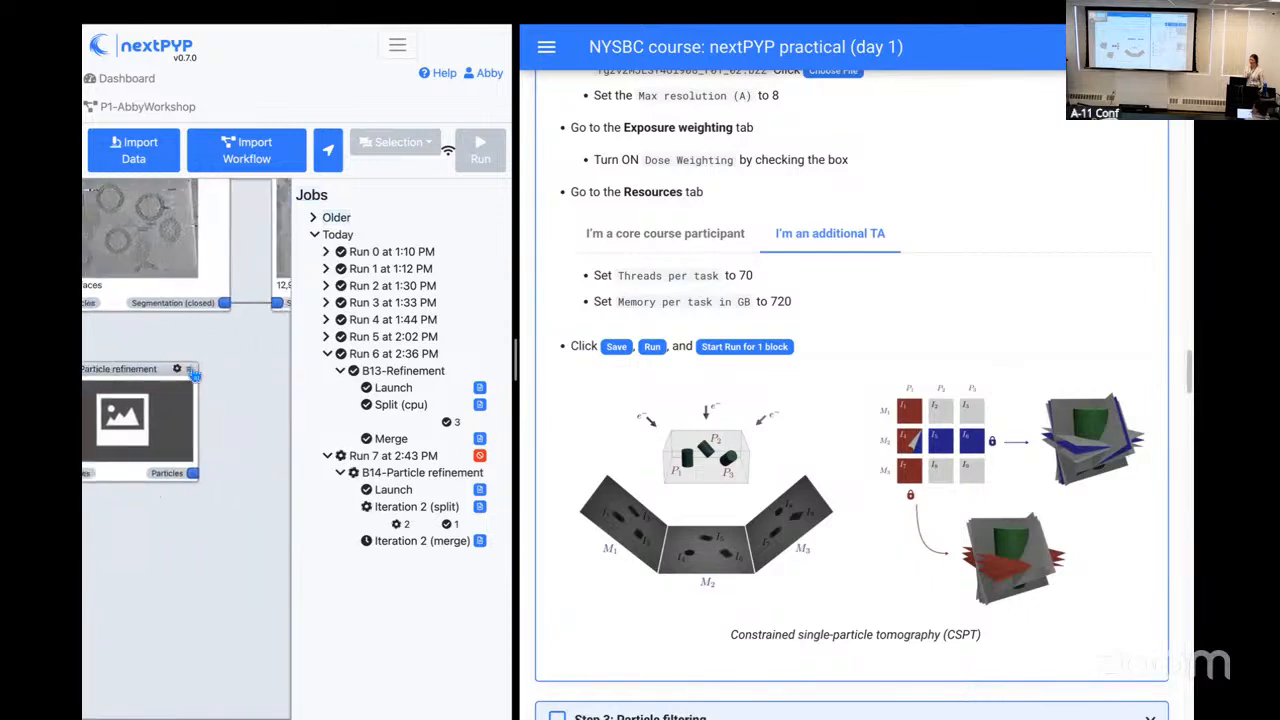
click(192, 372)
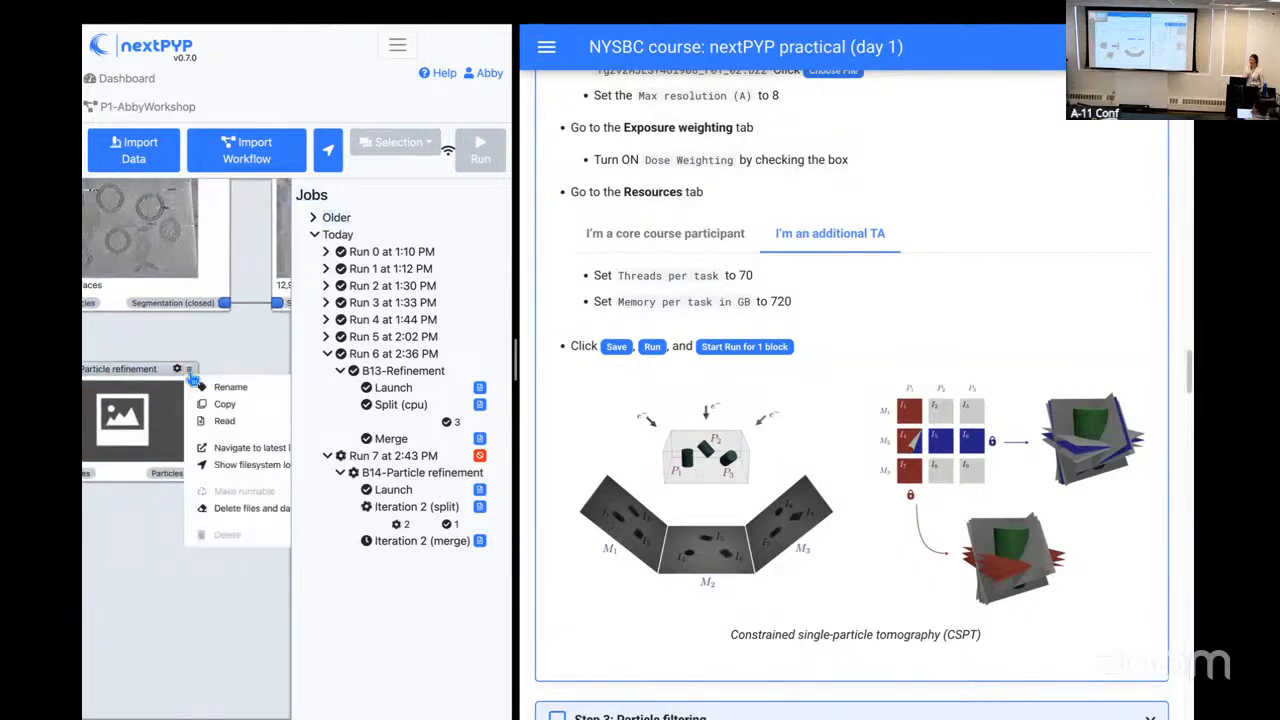
click(222, 424)
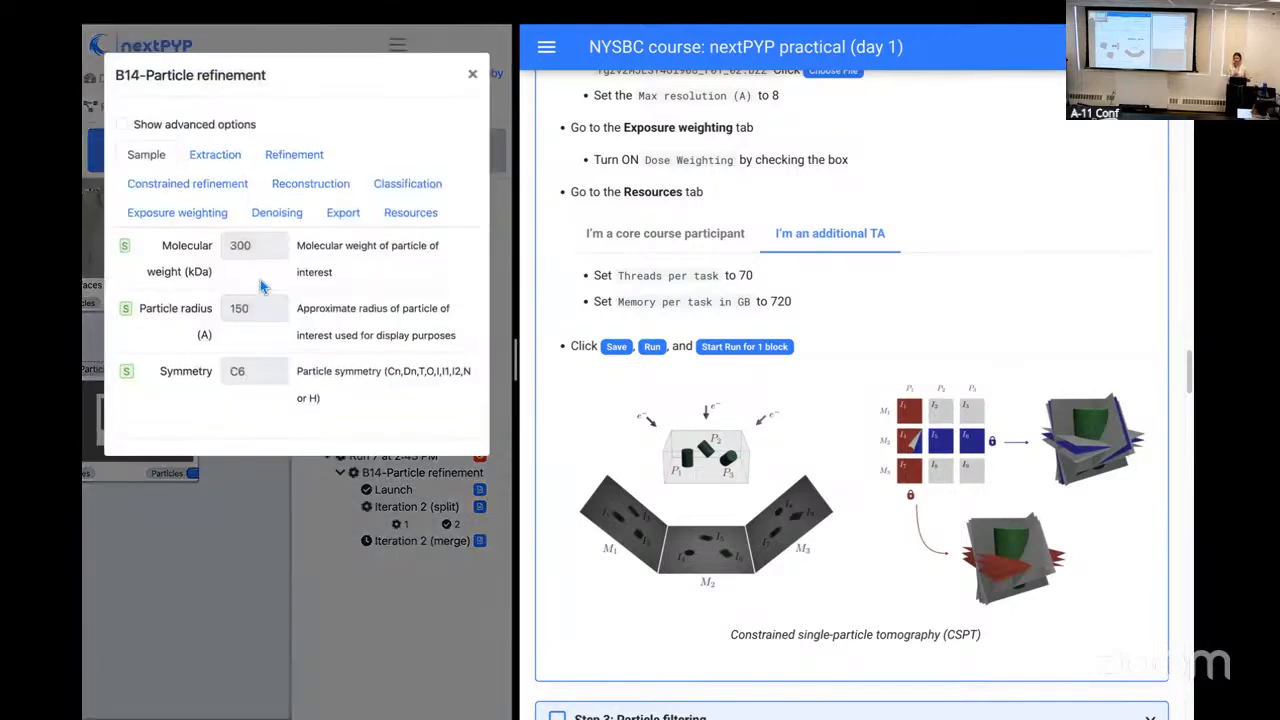
click(227, 186)
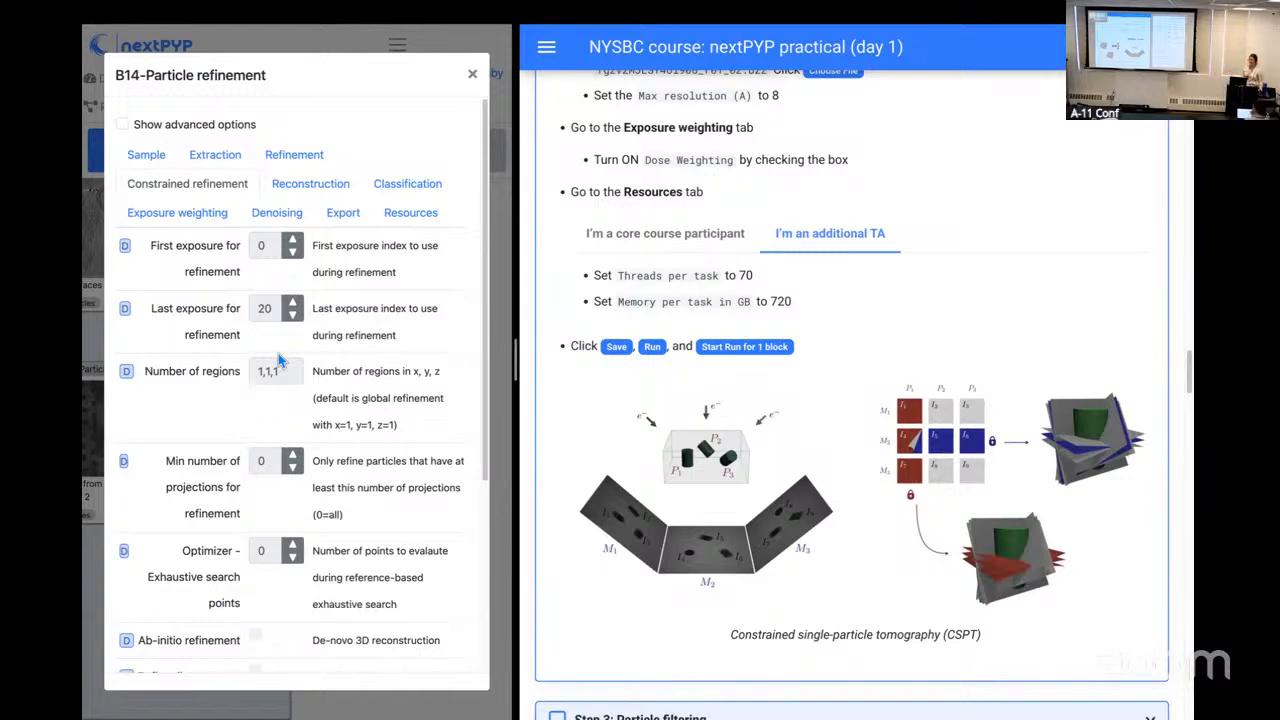
drag(517, 356, 753, 357)
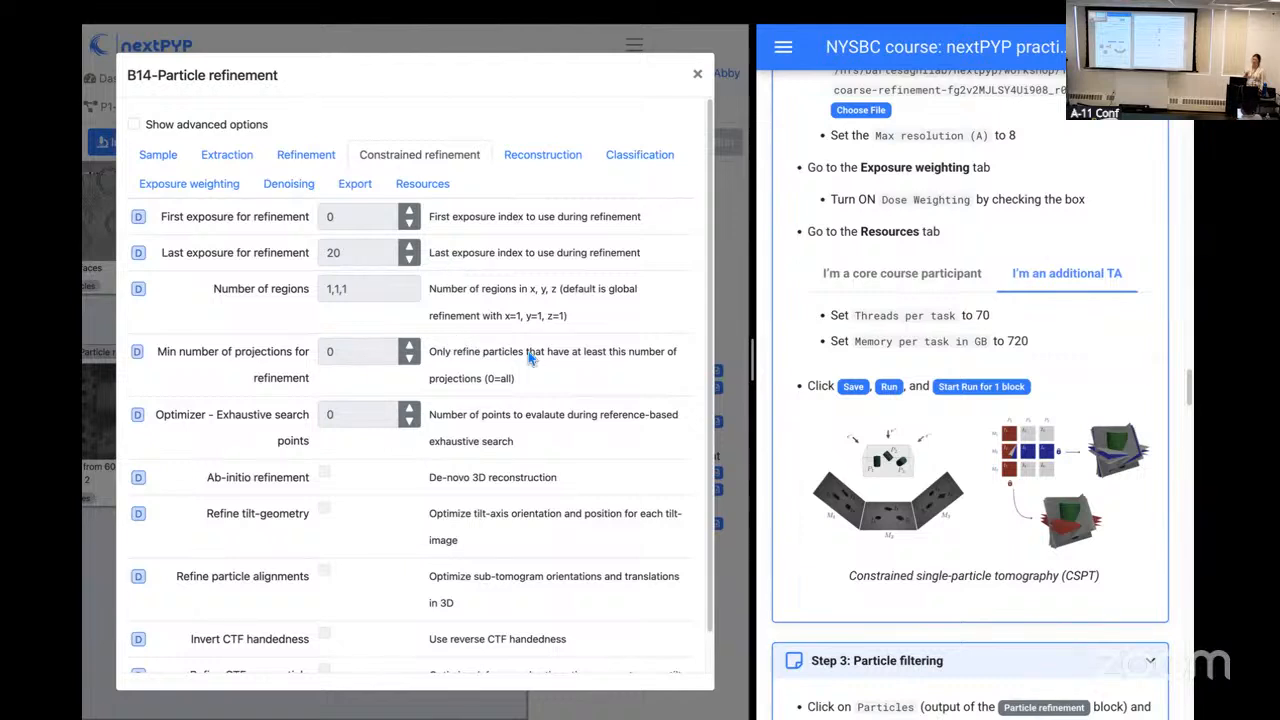
scroll(530, 358, down, 1)
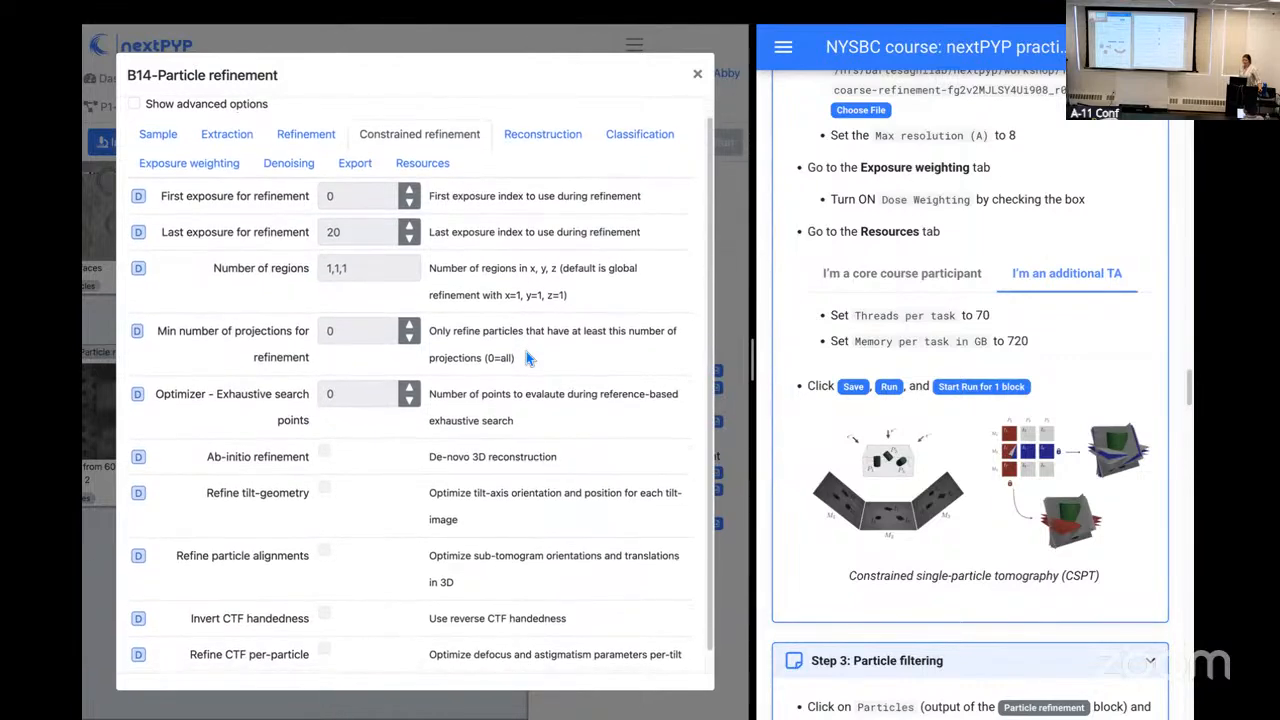
scroll(528, 358, up, 1)
scroll(527, 357, down, 4)
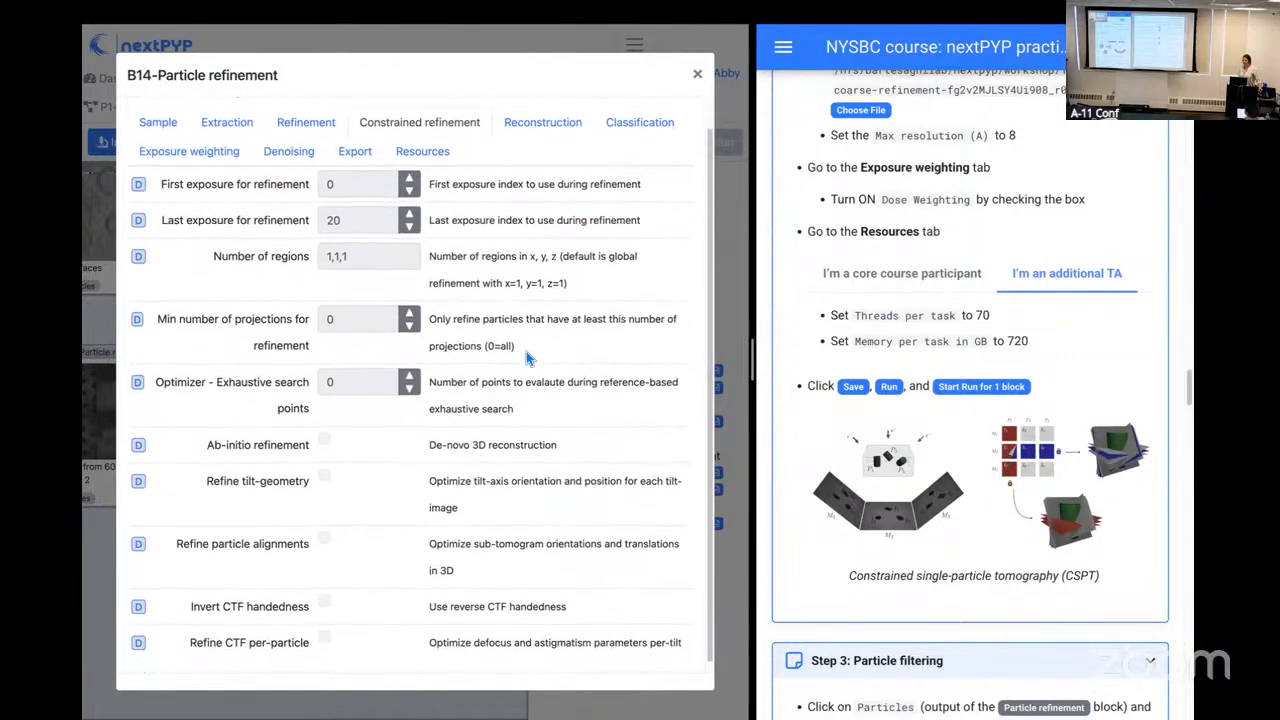
scroll(526, 351, down, 1)
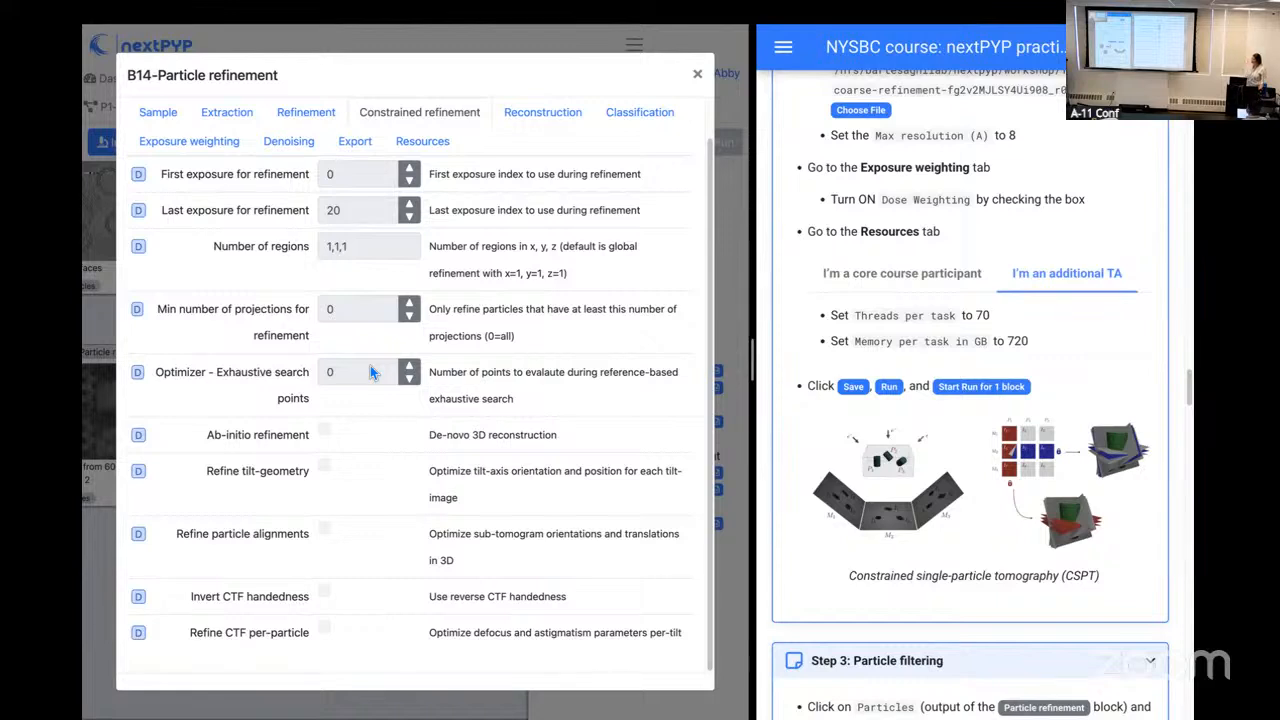
click(698, 76)
Step: Following Step 3 of the instructions, add a Particle filtering block from the Particle refinement block's Particles output
drag(340, 356, 447, 366)
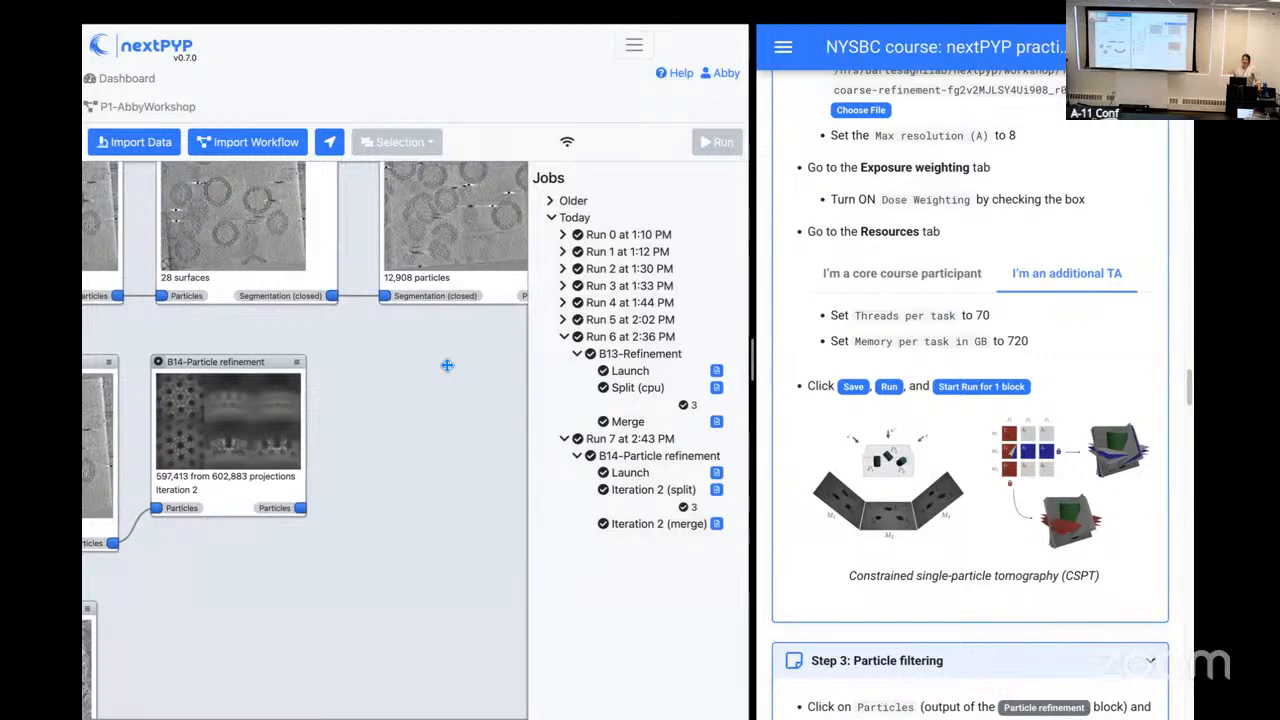
scroll(950, 529, down, 3)
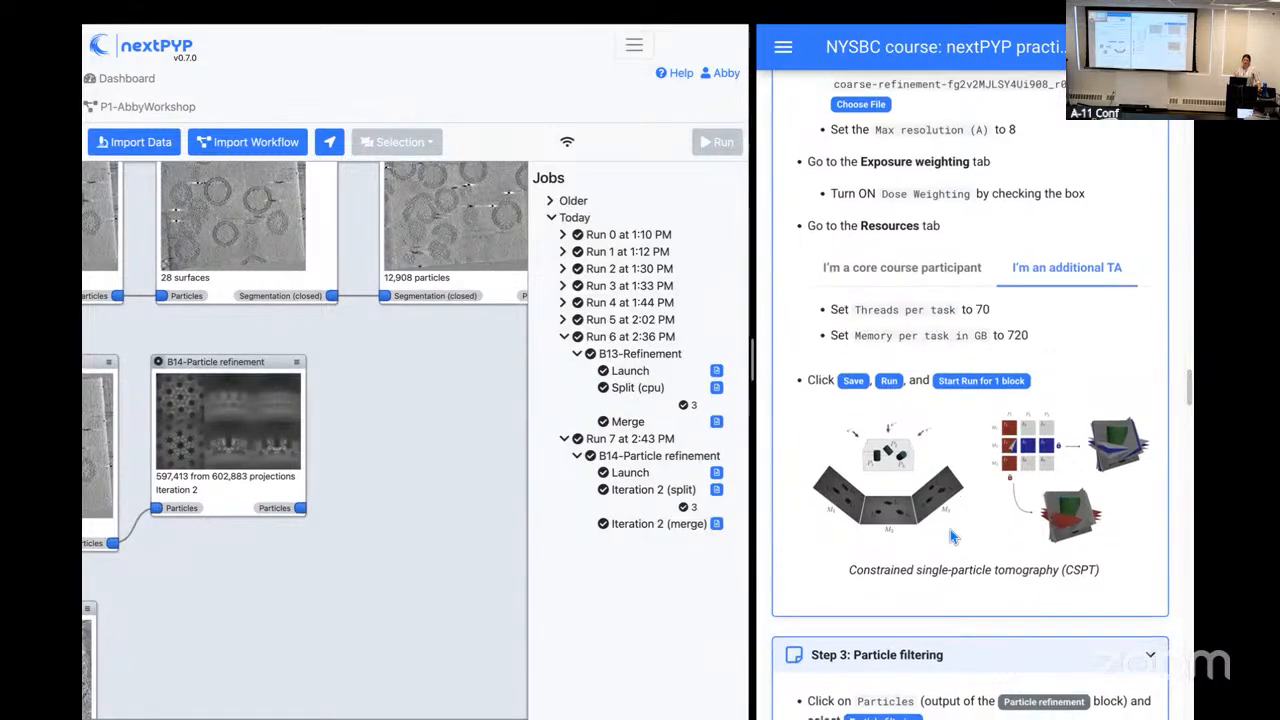
scroll(950, 529, down, 4)
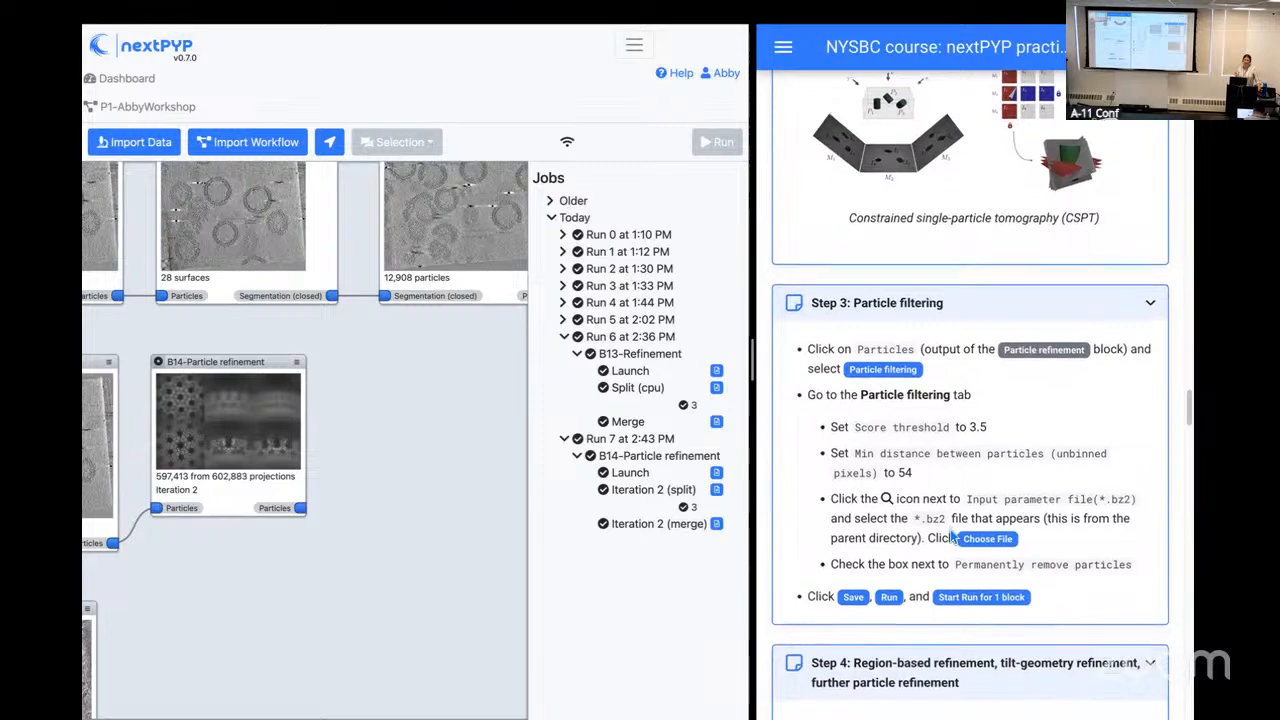
scroll(950, 532, down, 1)
scroll(952, 537, down, 1)
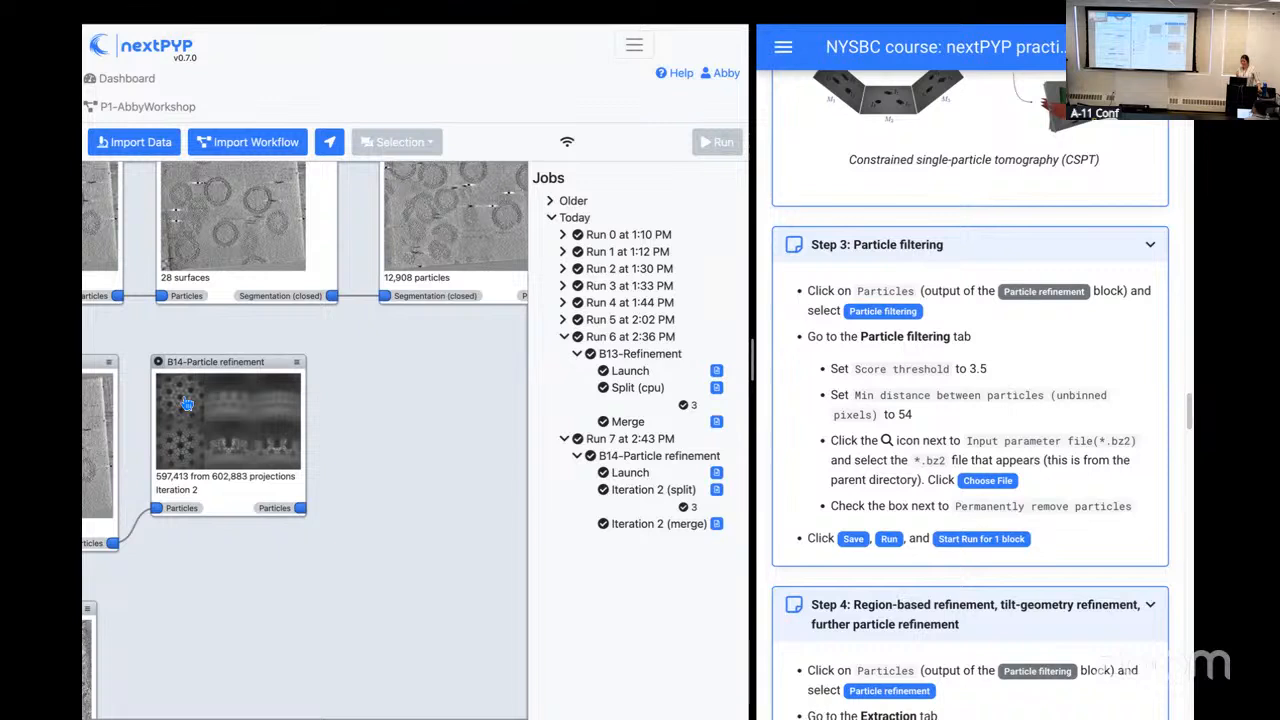
click(301, 509)
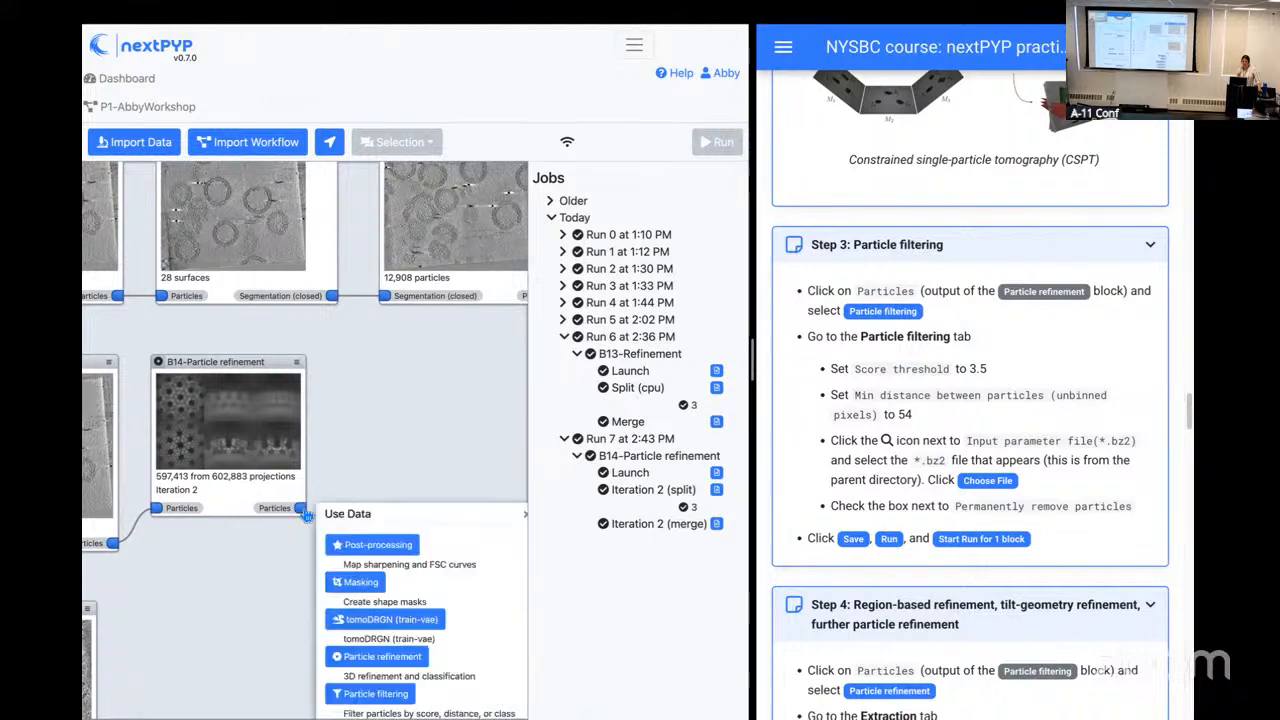
click(361, 699)
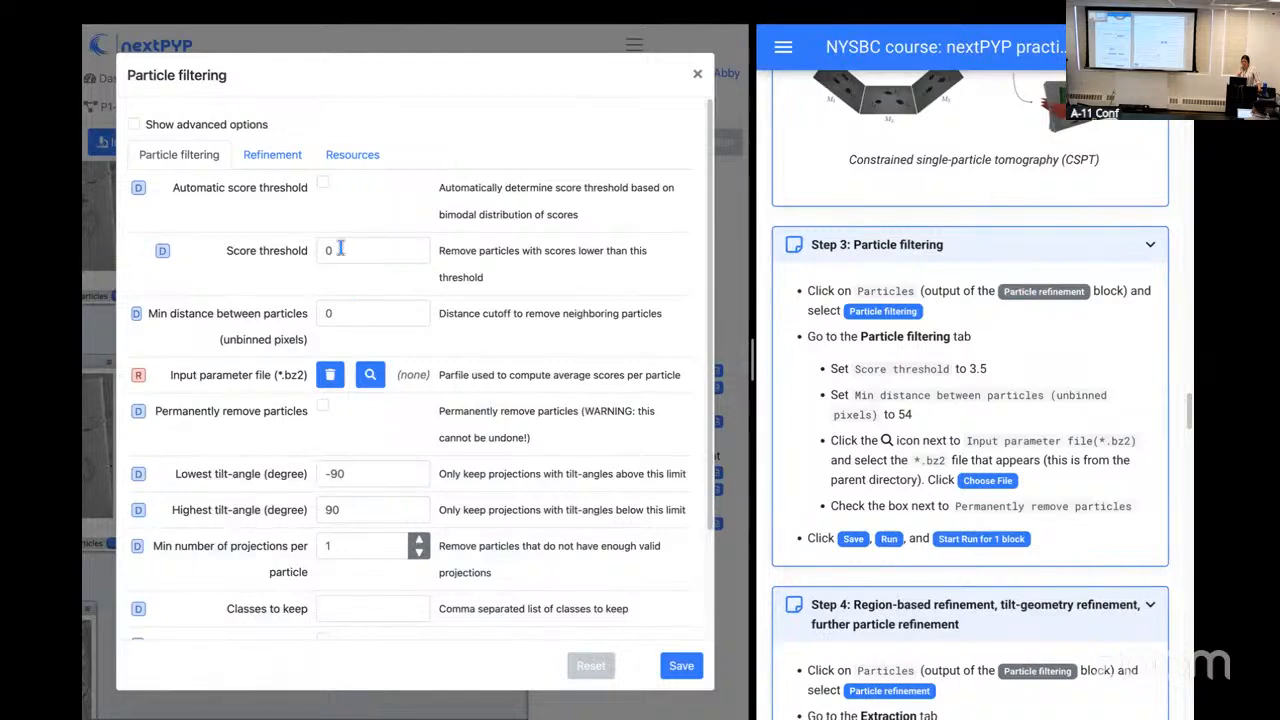
Step: Set the score threshold to 3.5 and the minimum distance between particles to 54 unbinned pixels
drag(340, 250, 310, 257)
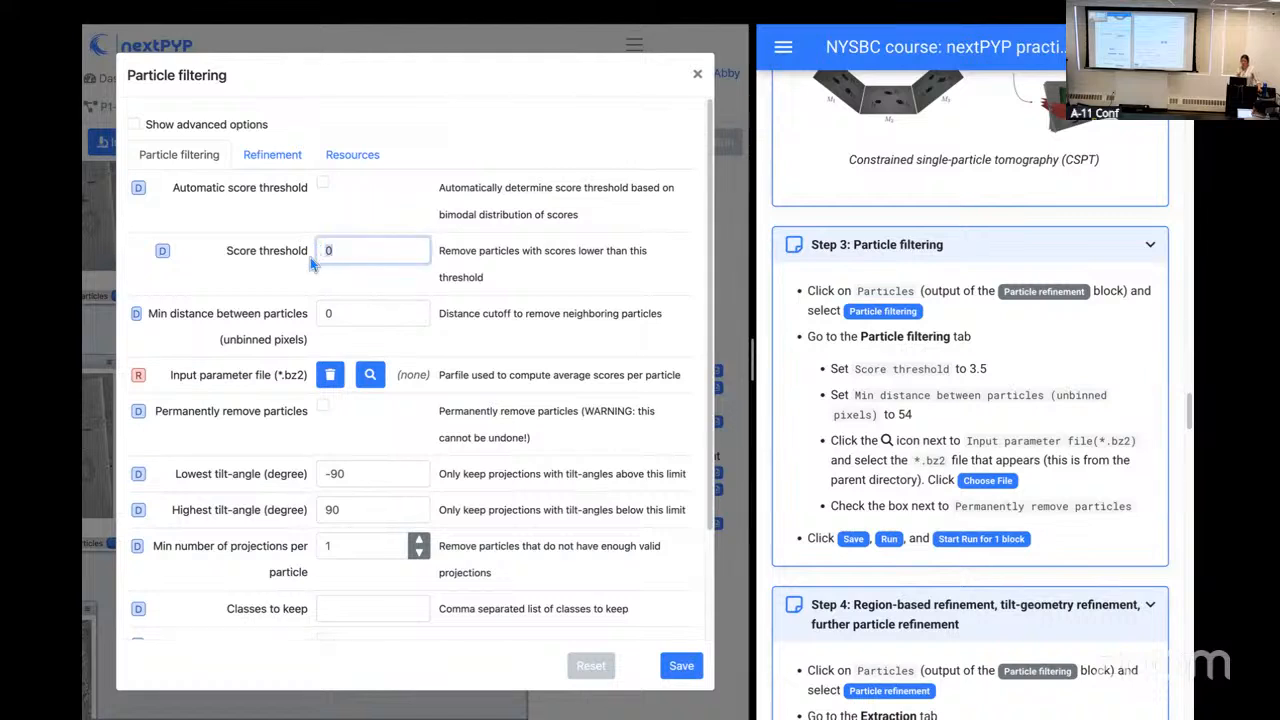
text(3.5)
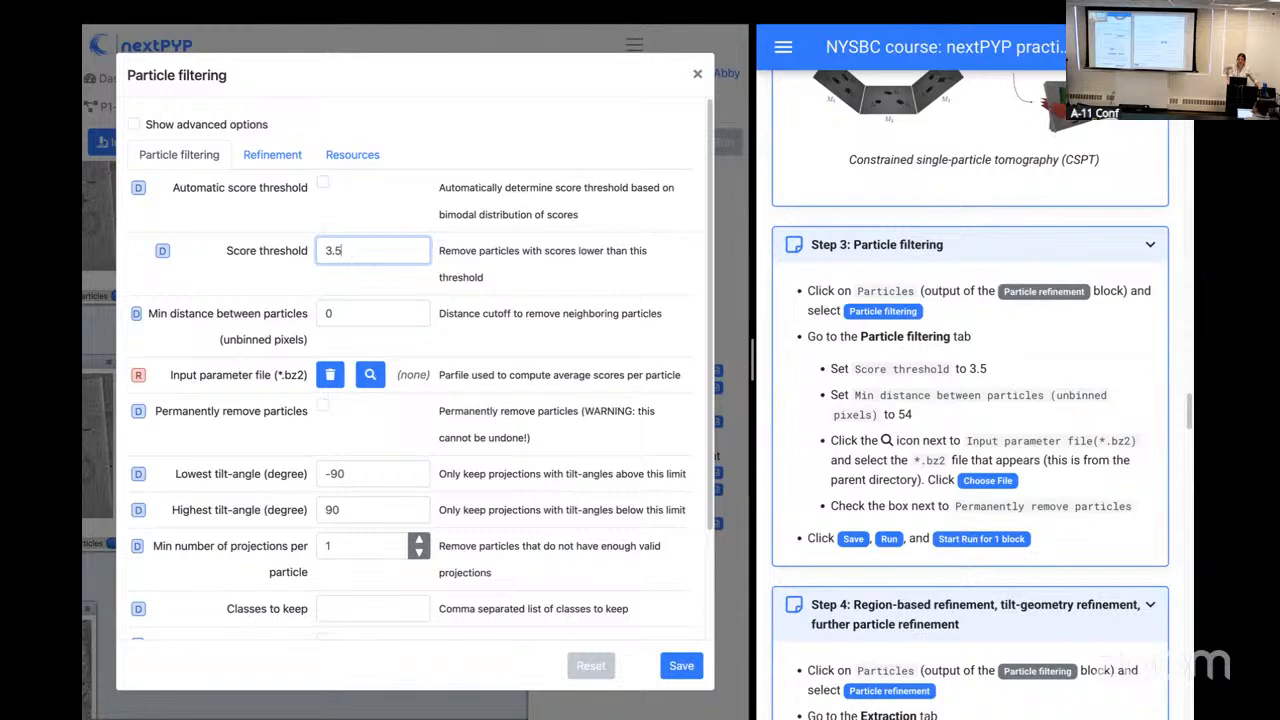
click(492, 270)
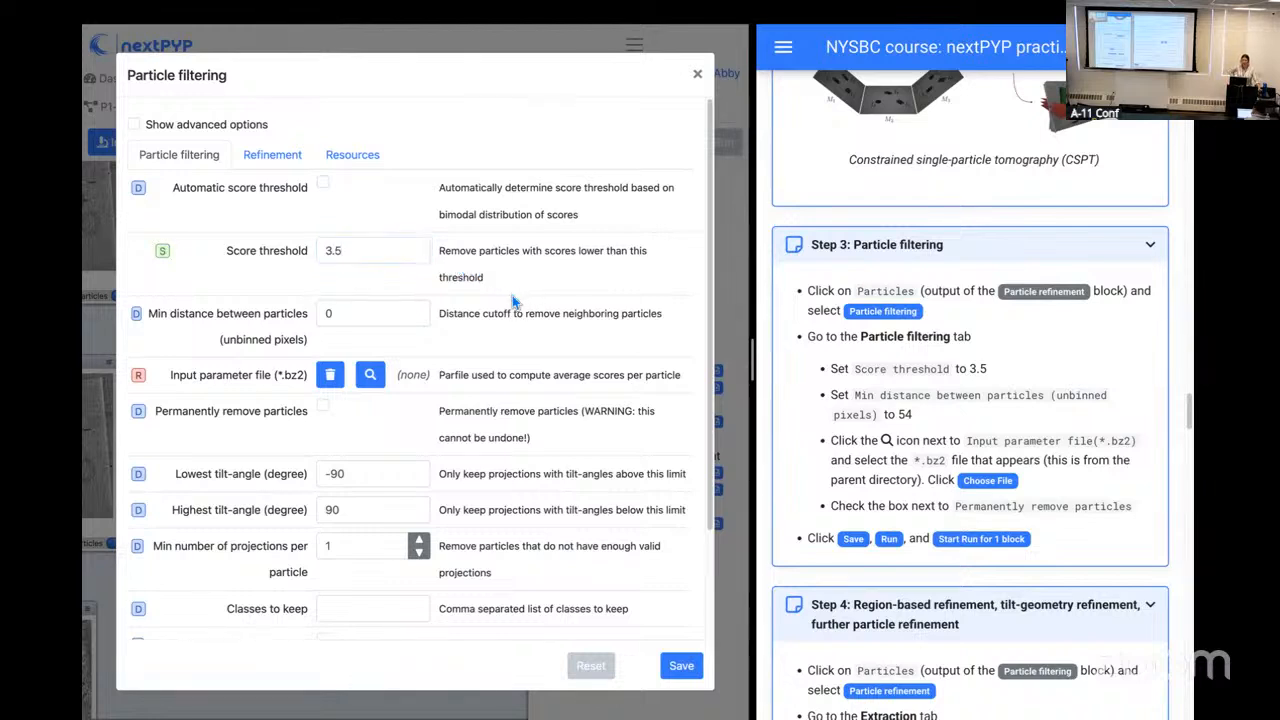
click(362, 314)
text(54)
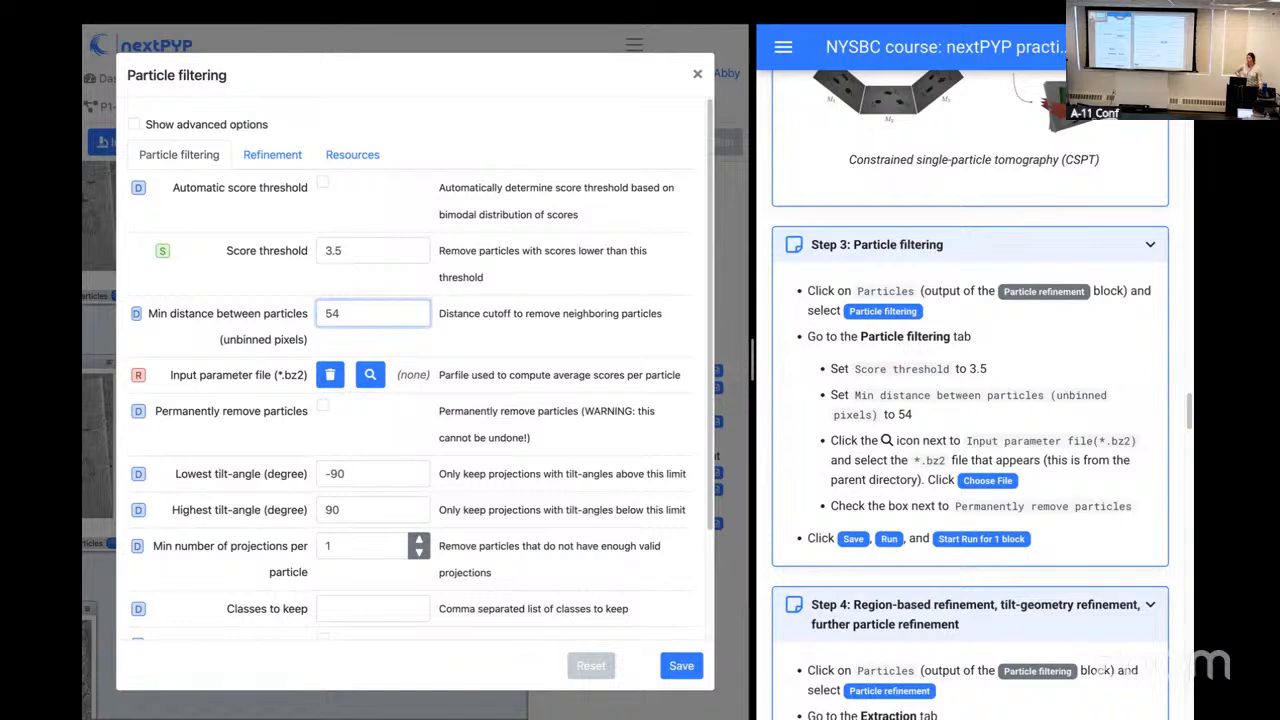
click(554, 359)
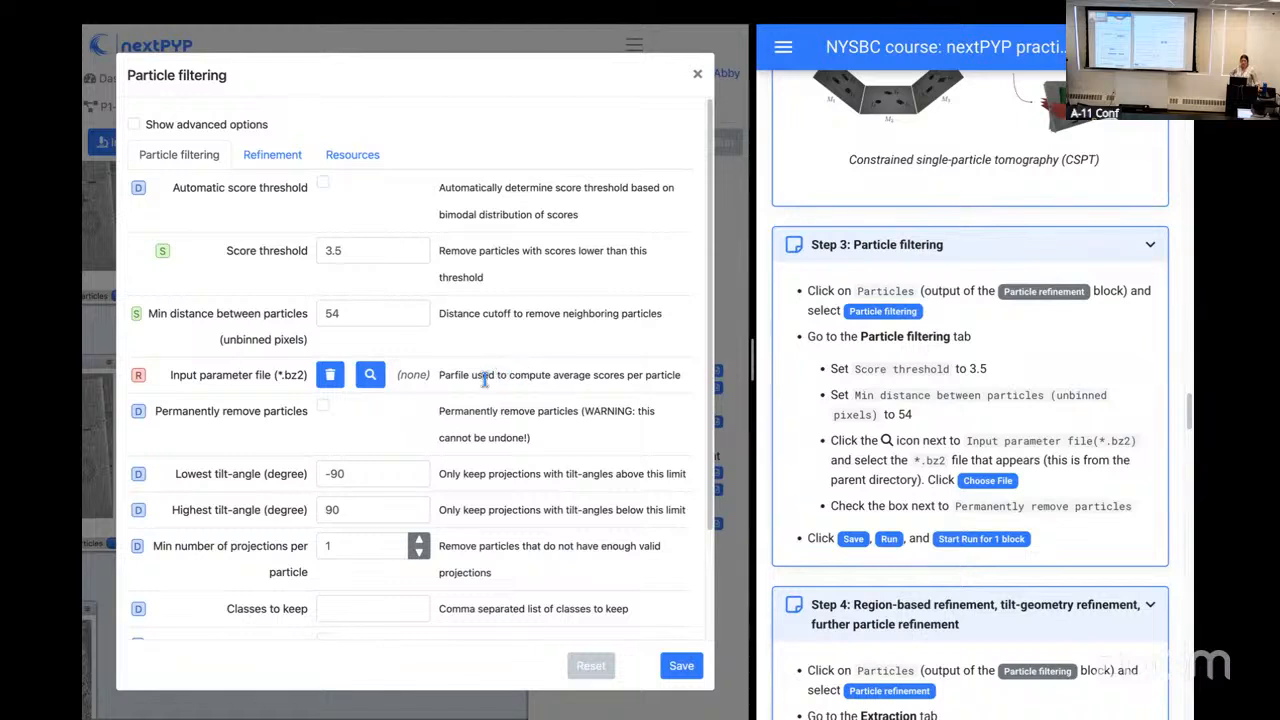
Step: Choose tomo-coarse-refinement-fpNaixhzyEqpY2eo_r01_02.bz2 as the input parameter file and enable permanent removal of particles
click(373, 380)
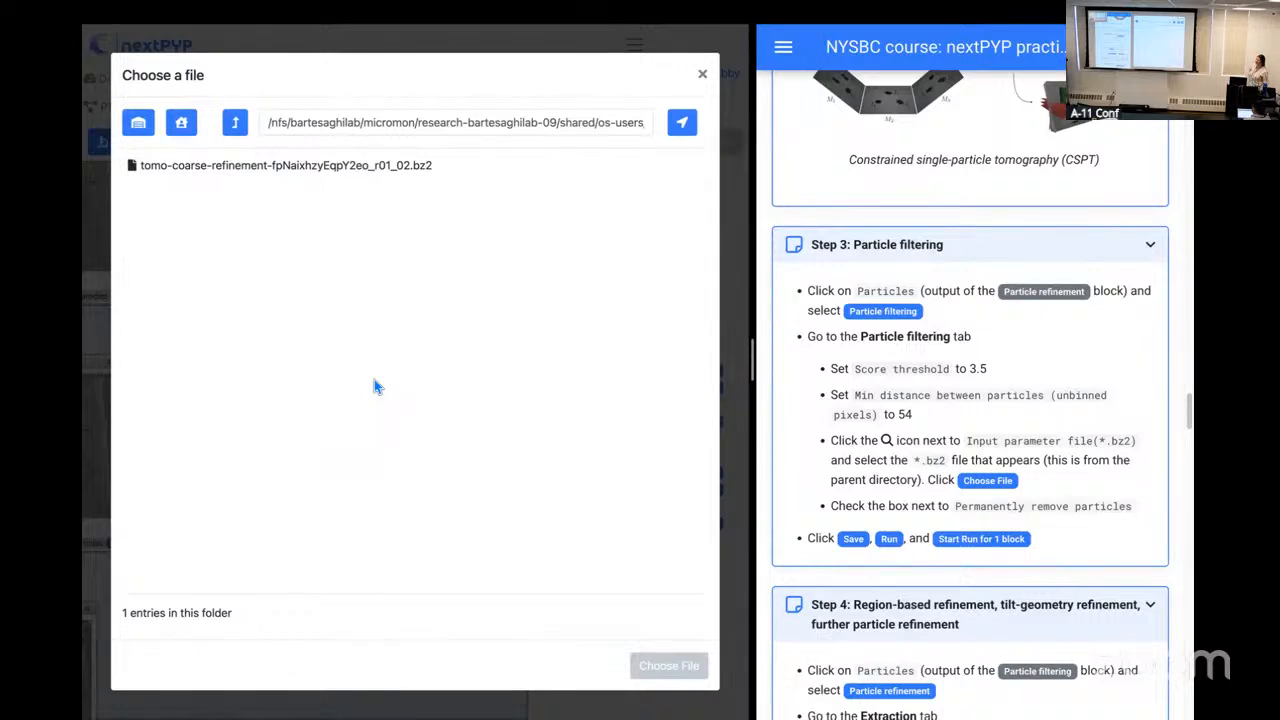
click(403, 174)
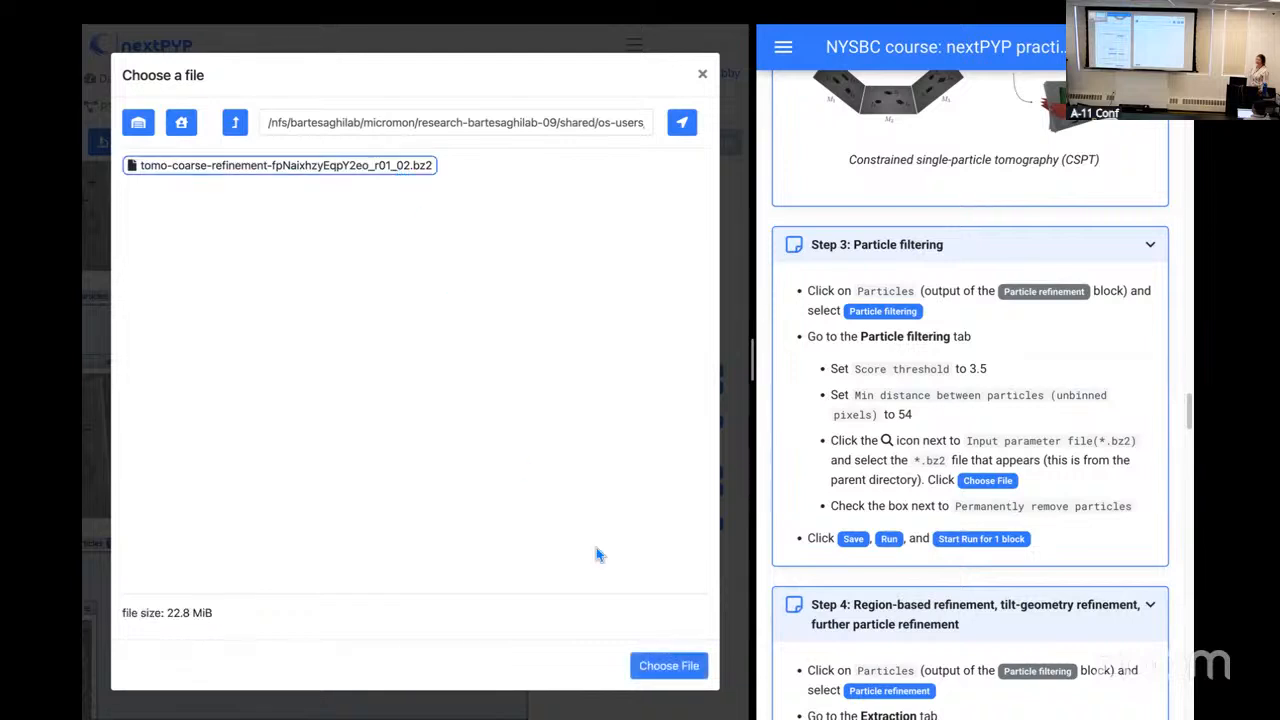
click(659, 676)
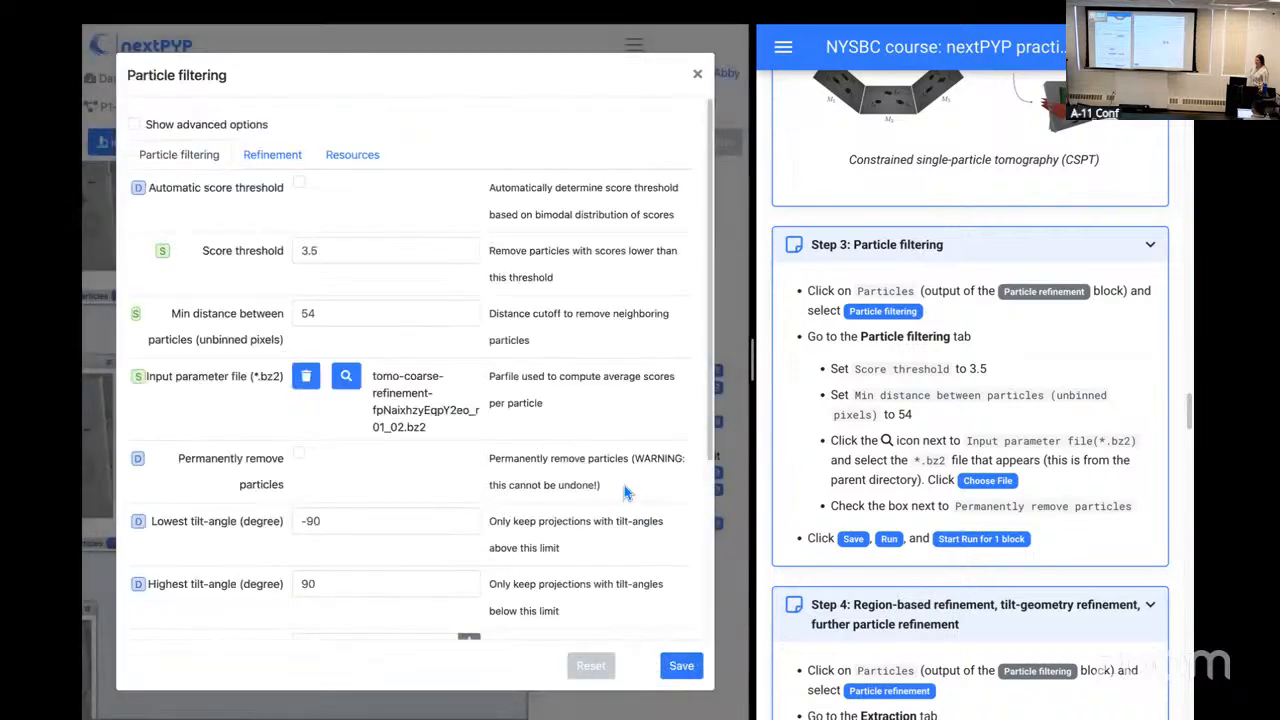
click(302, 458)
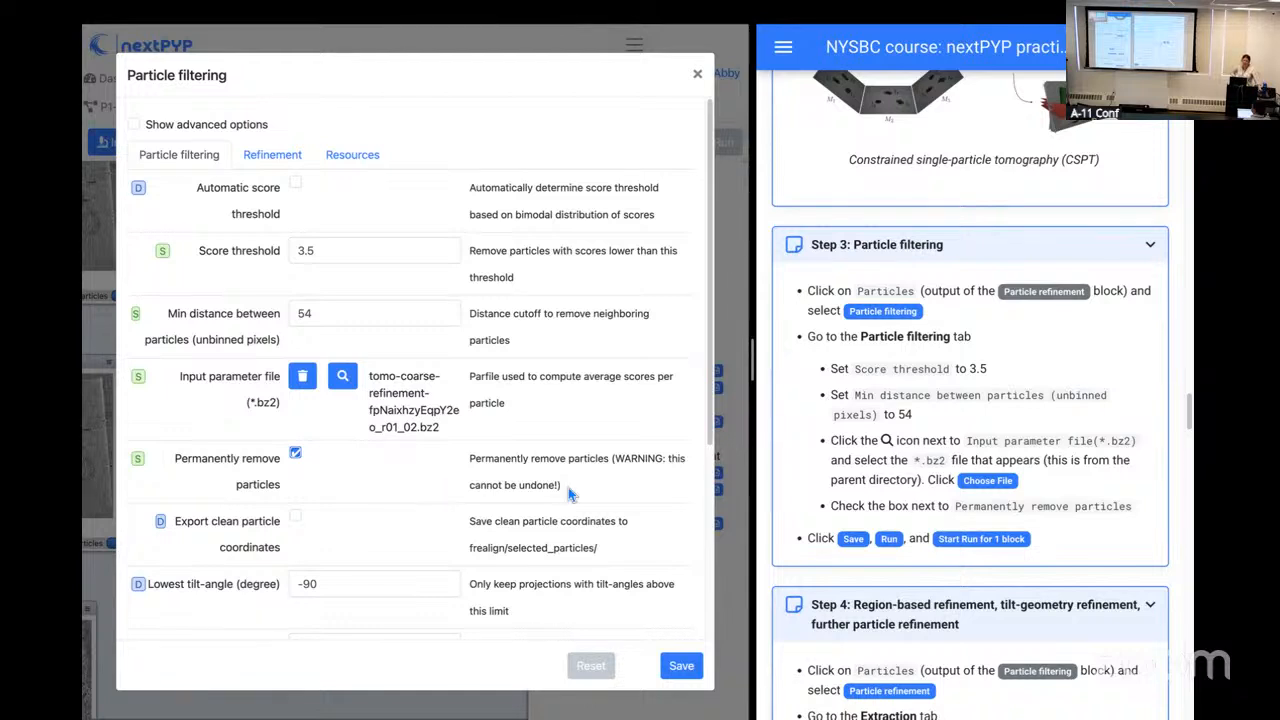
Step: Save the Particle filtering block's settings and try to start its run
scroll(586, 541, down, 2)
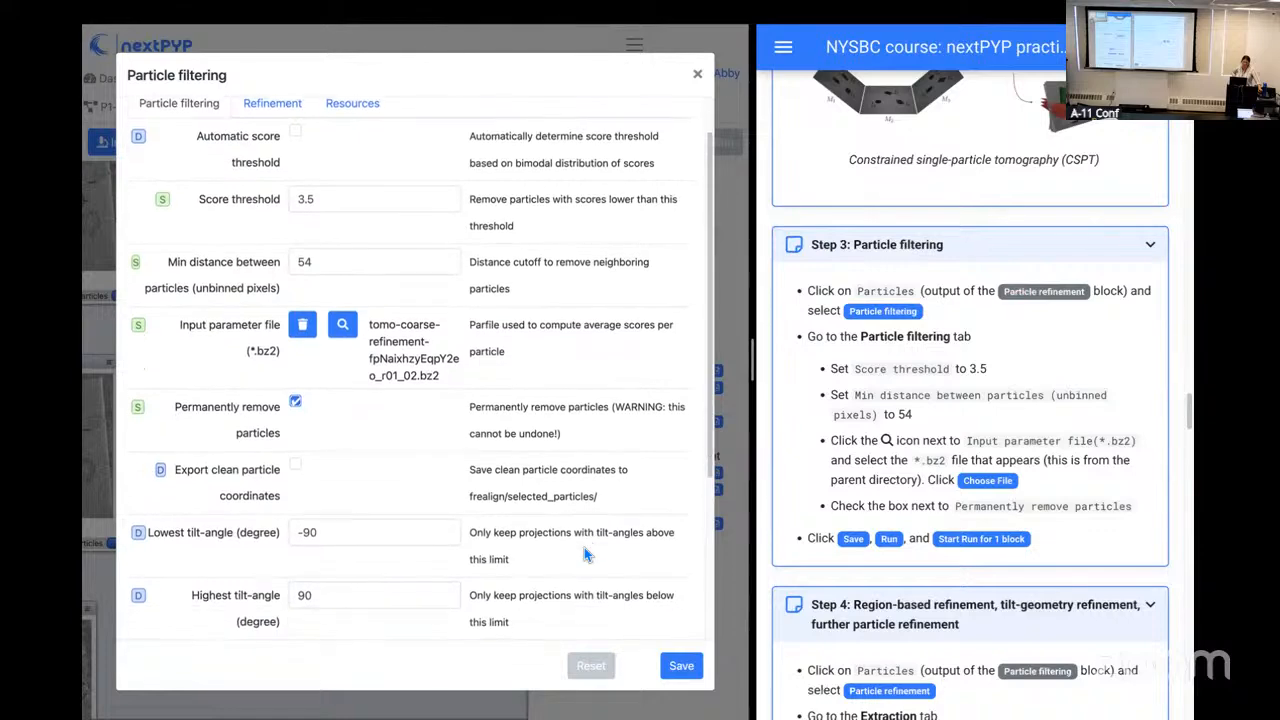
click(700, 672)
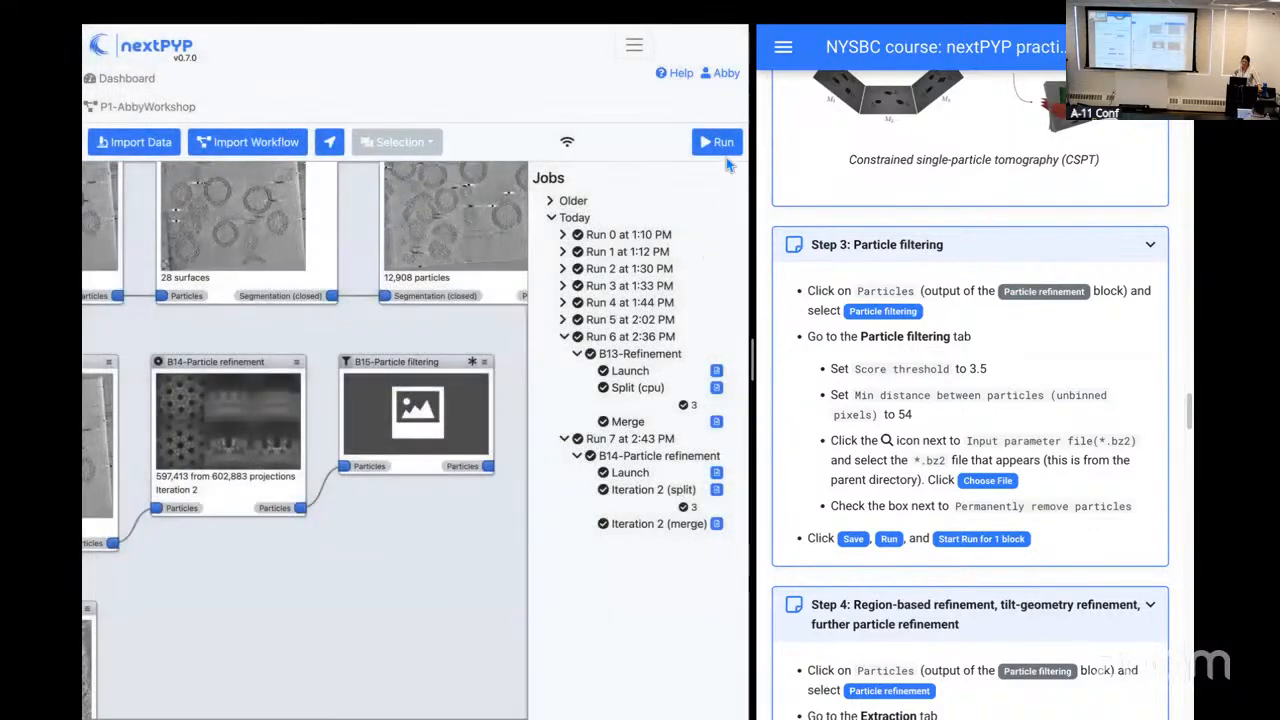
click(720, 149)
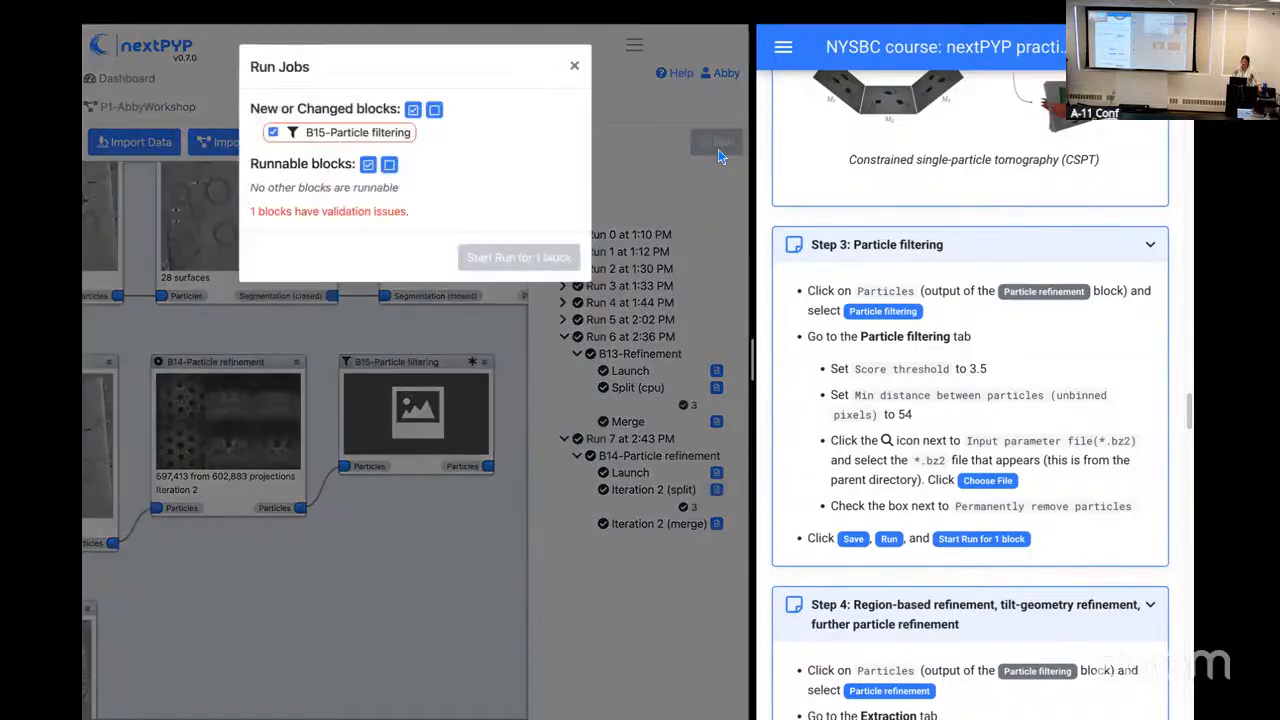
click(574, 65)
Step: Edit the Particle filtering block's refinement settings to use tomo-coarse-refinement-fpNaixhzyEqpY2eo_r01_02.mrc as the initial model
click(485, 361)
click(513, 413)
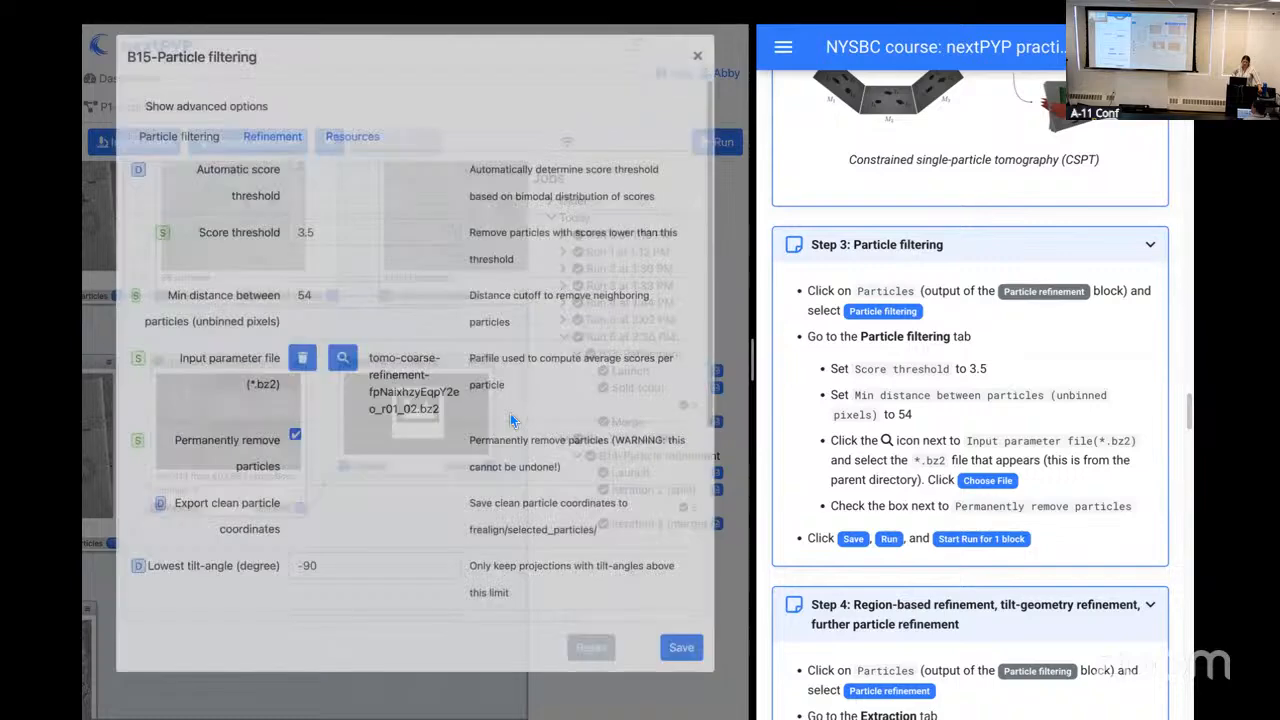
click(274, 158)
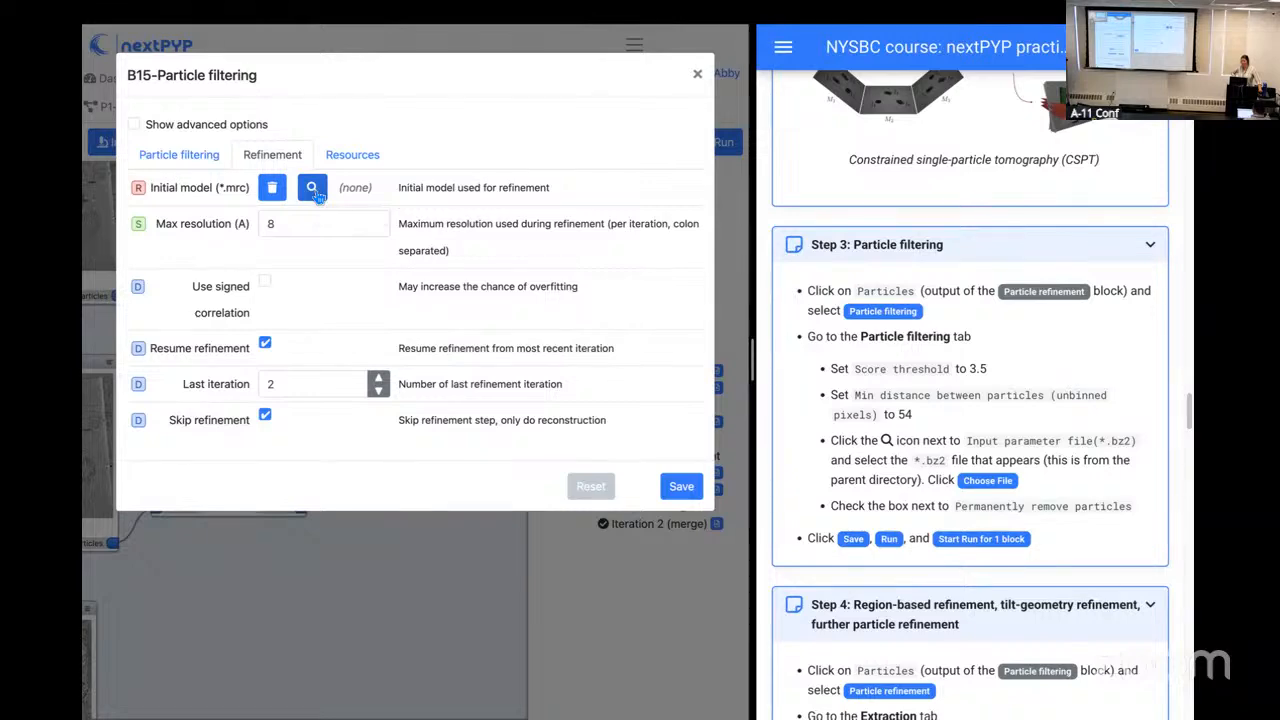
click(312, 189)
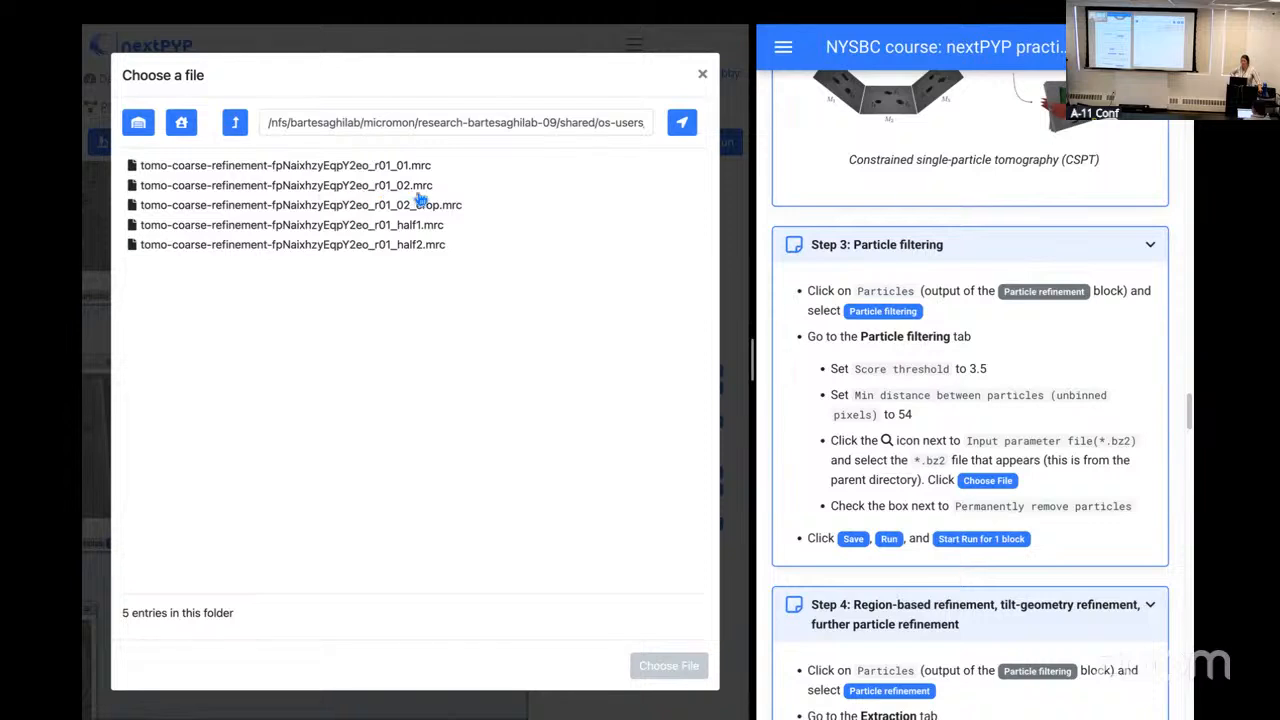
click(338, 191)
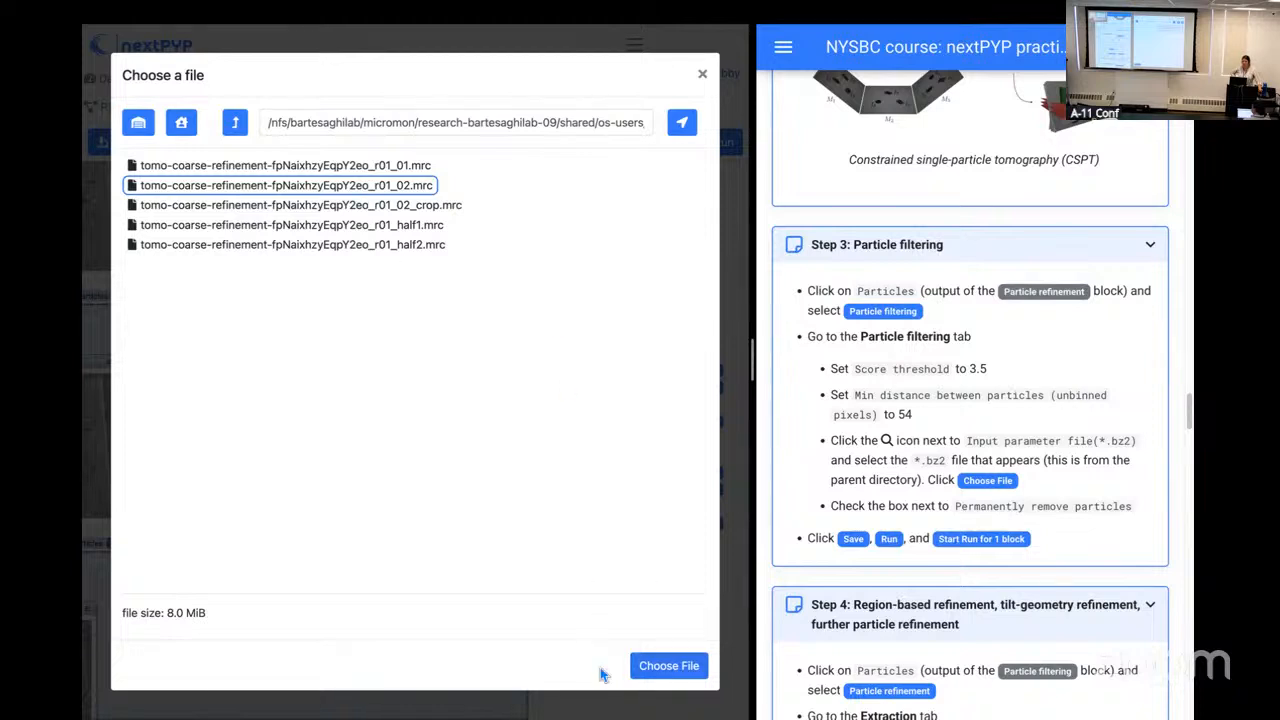
click(668, 666)
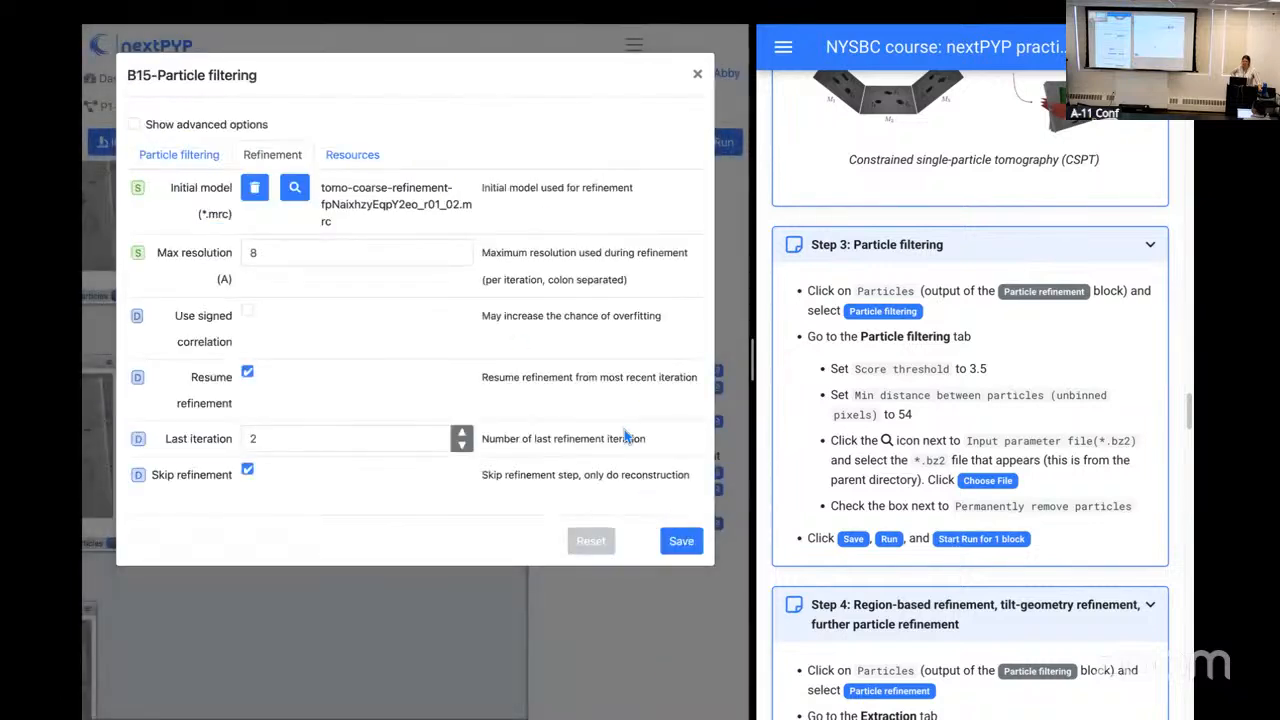
Step: Save the Particle filtering block with its initial model and start the run for that one block
click(681, 552)
click(718, 141)
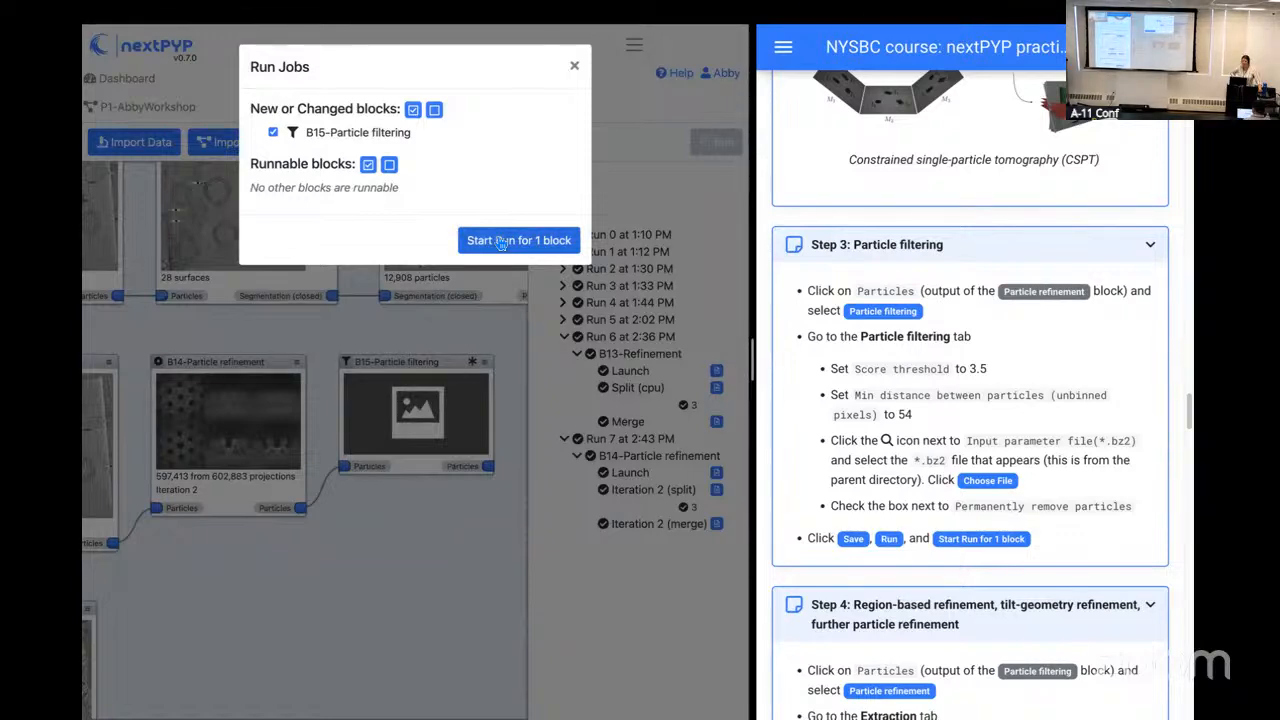
click(501, 241)
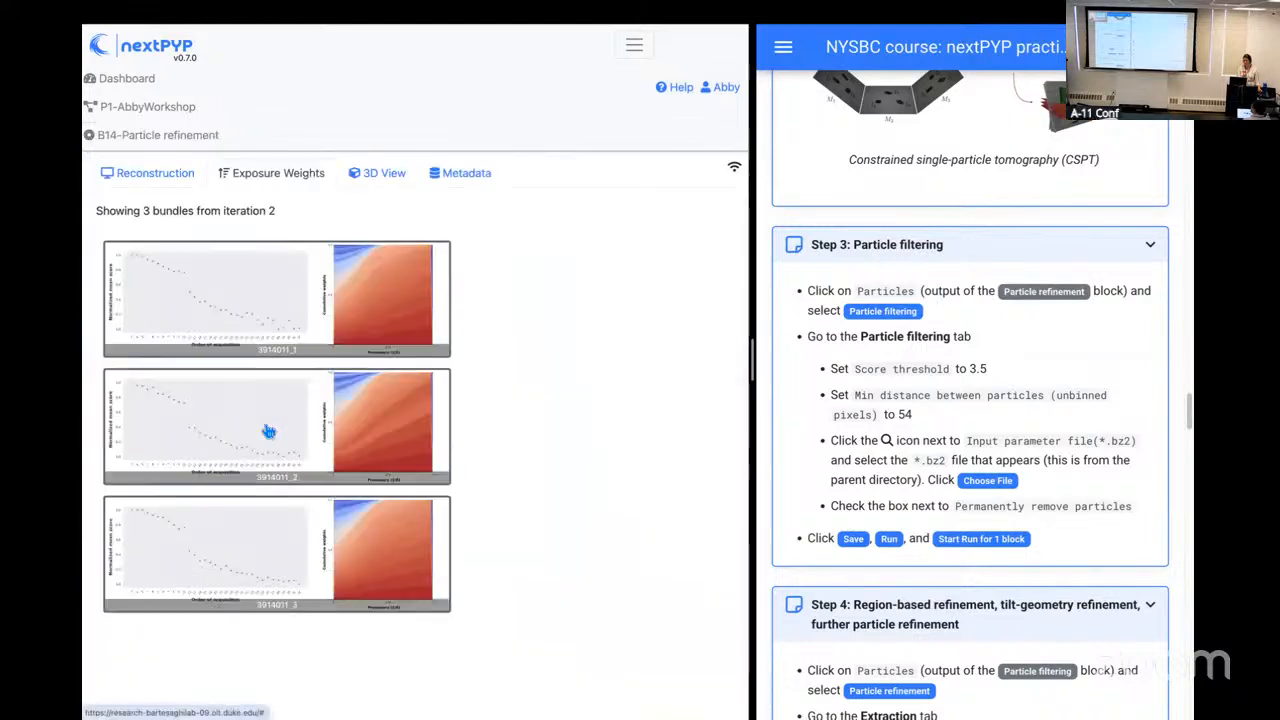
Step: Open the Particle refinement block's reconstruction results and check which MRC files can be downloaded
click(178, 180)
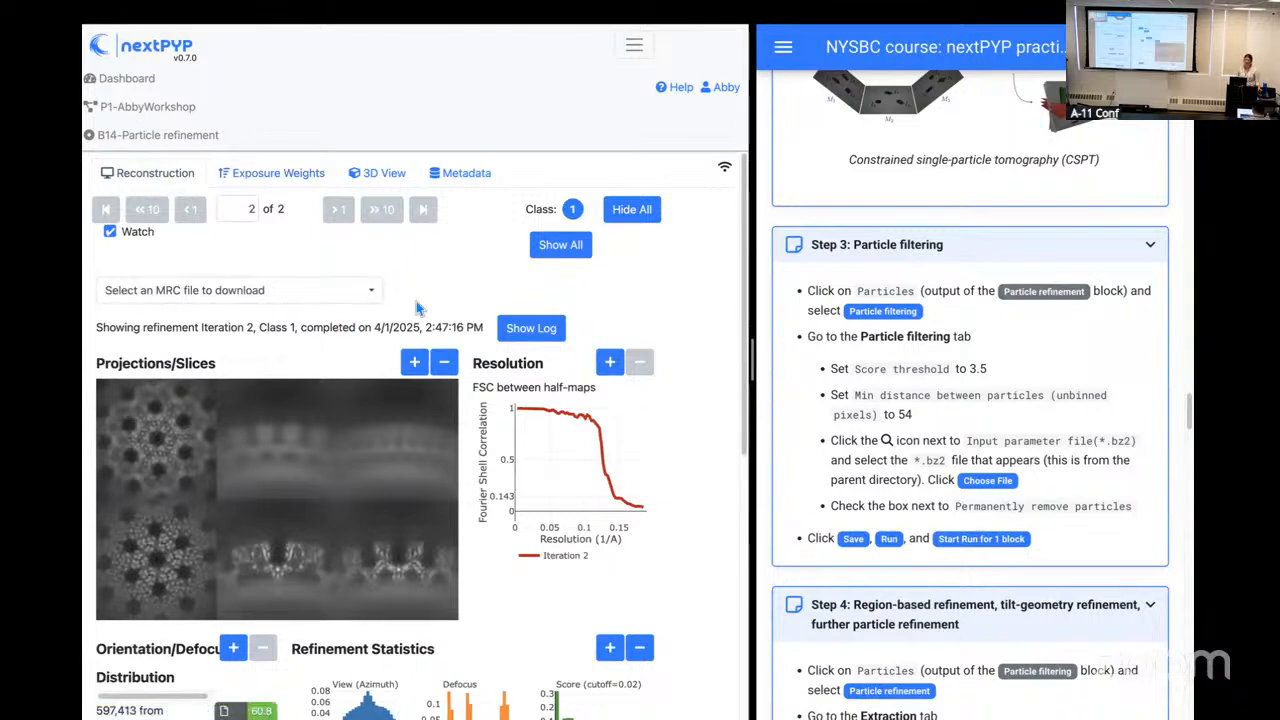
scroll(416, 301, down, 1)
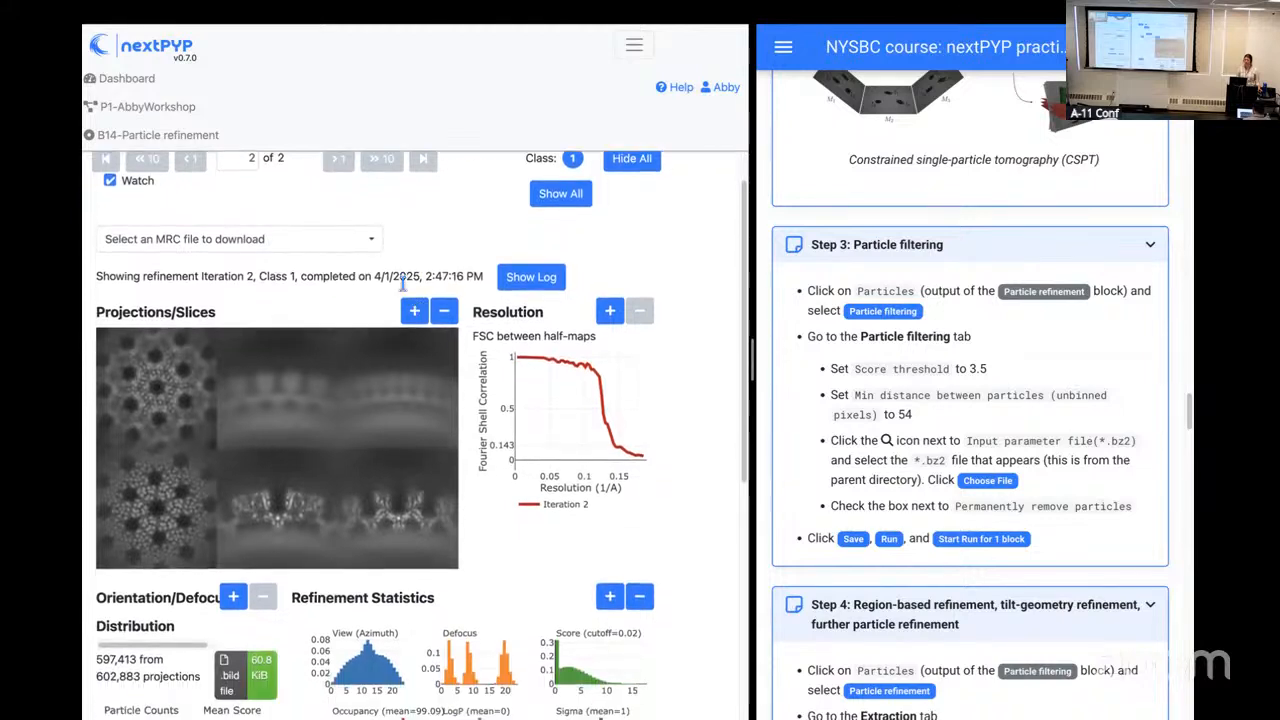
click(355, 238)
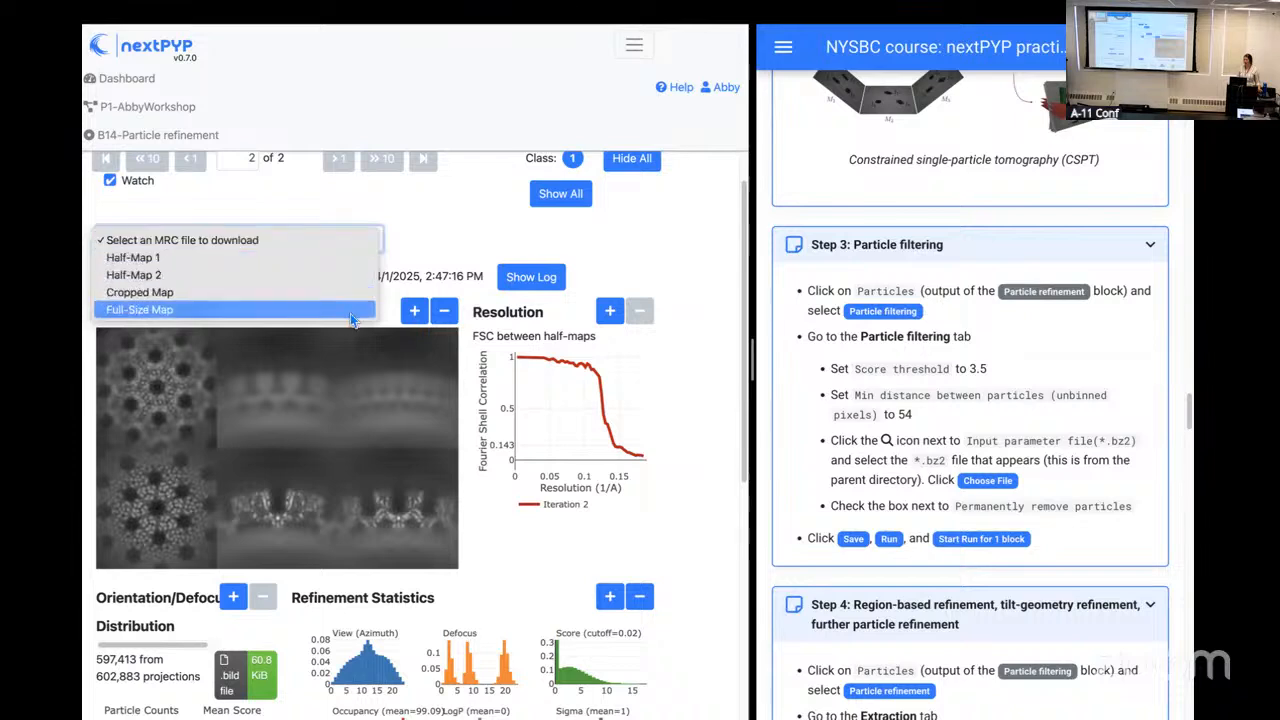
click(482, 250)
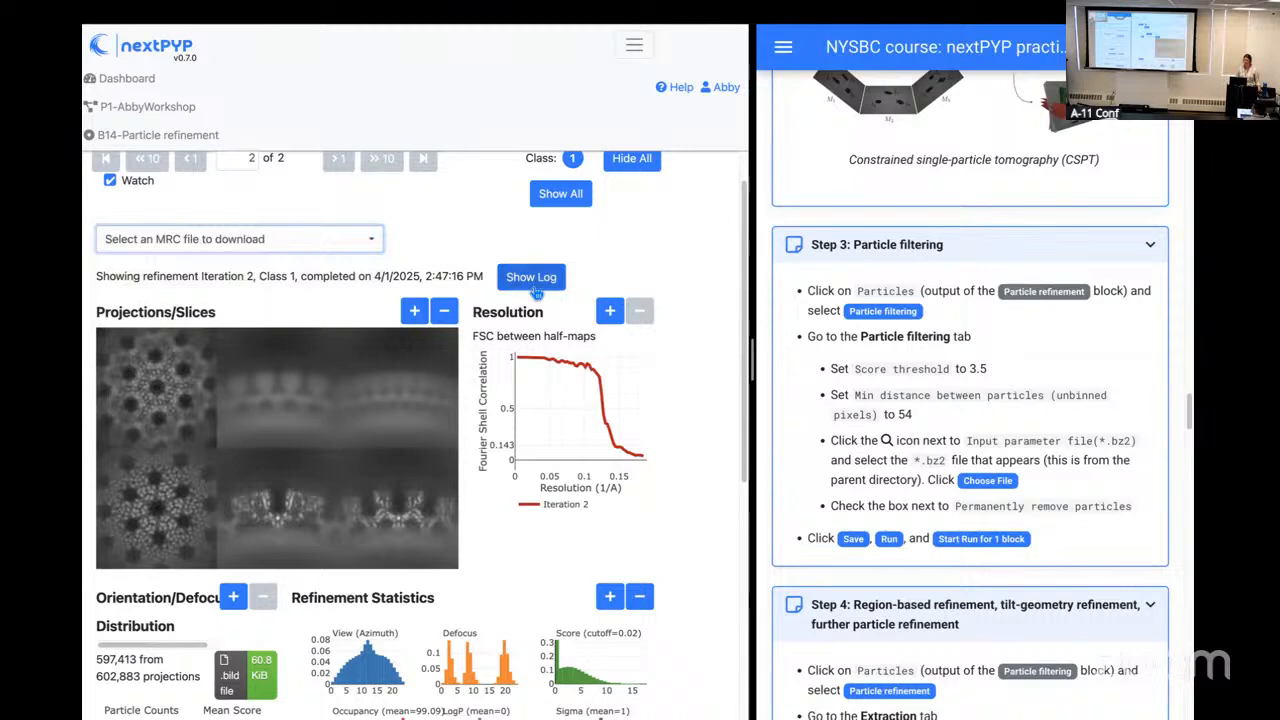
Step: Examine the iteration 2 projections, FSC curve, refinement statistics and per-particle score histogram of the reconstruction
scroll(500, 447, down, 3)
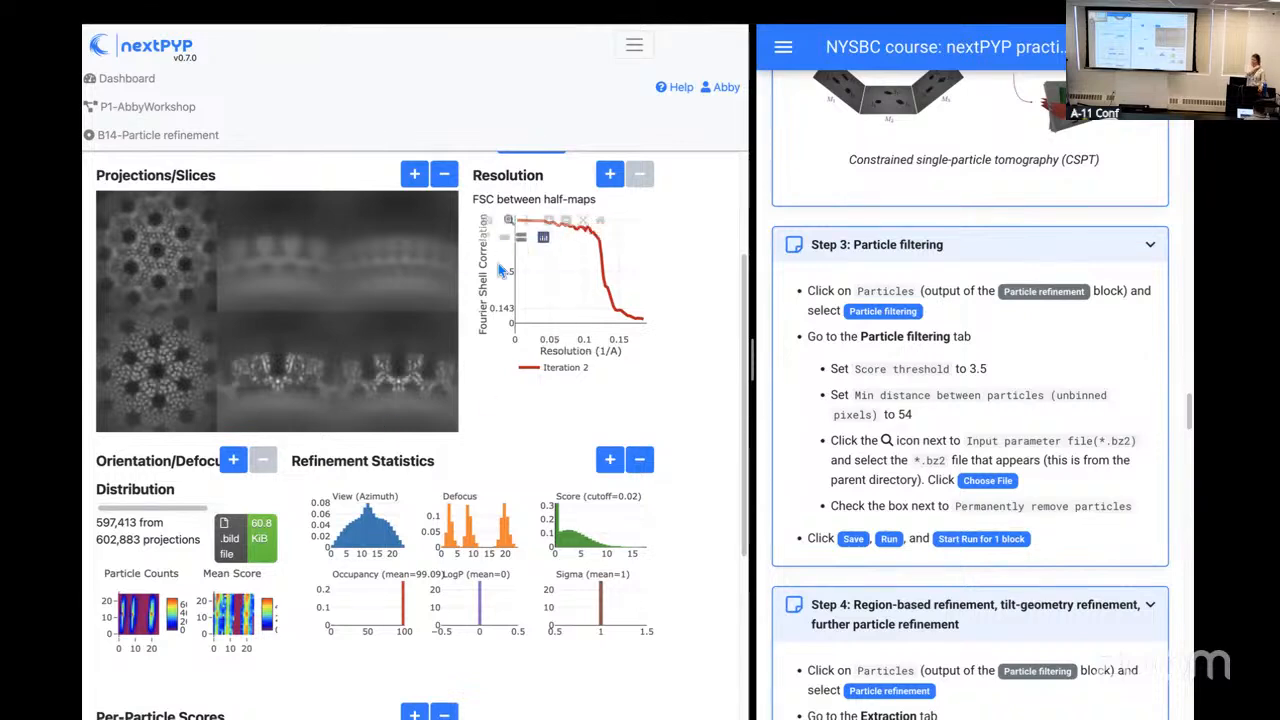
scroll(584, 405, down, 1)
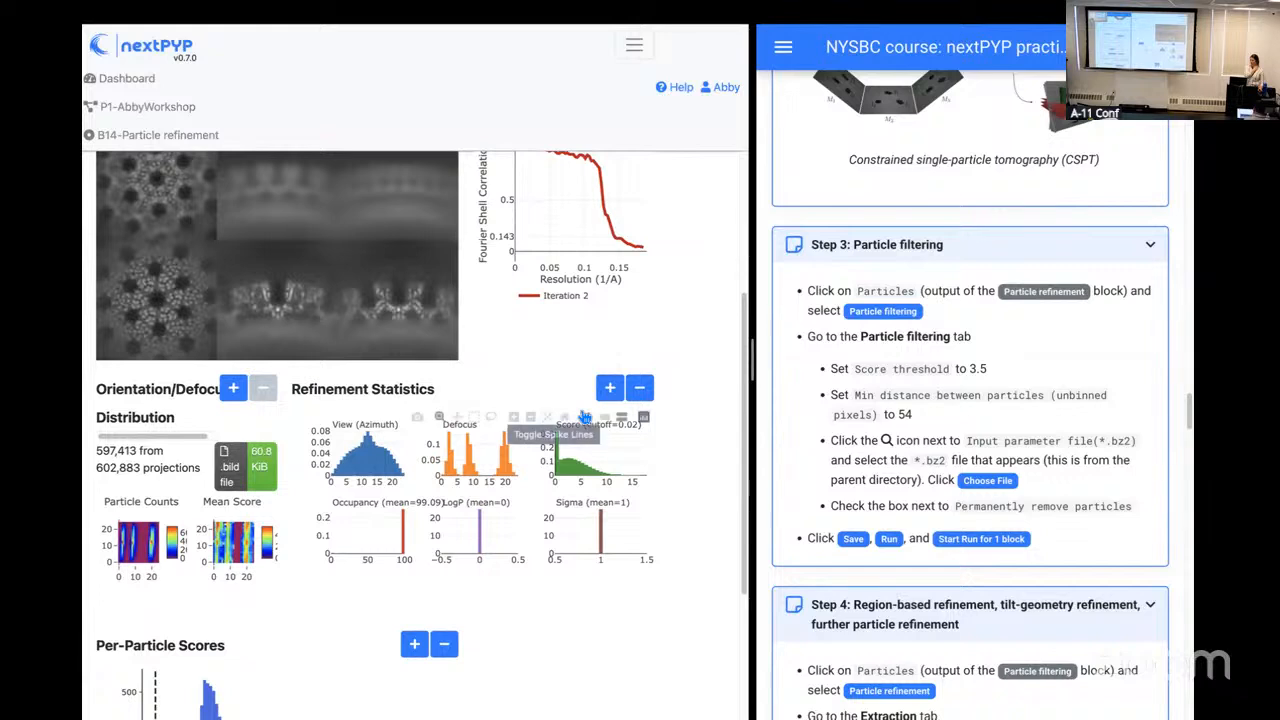
scroll(282, 590, down, 3)
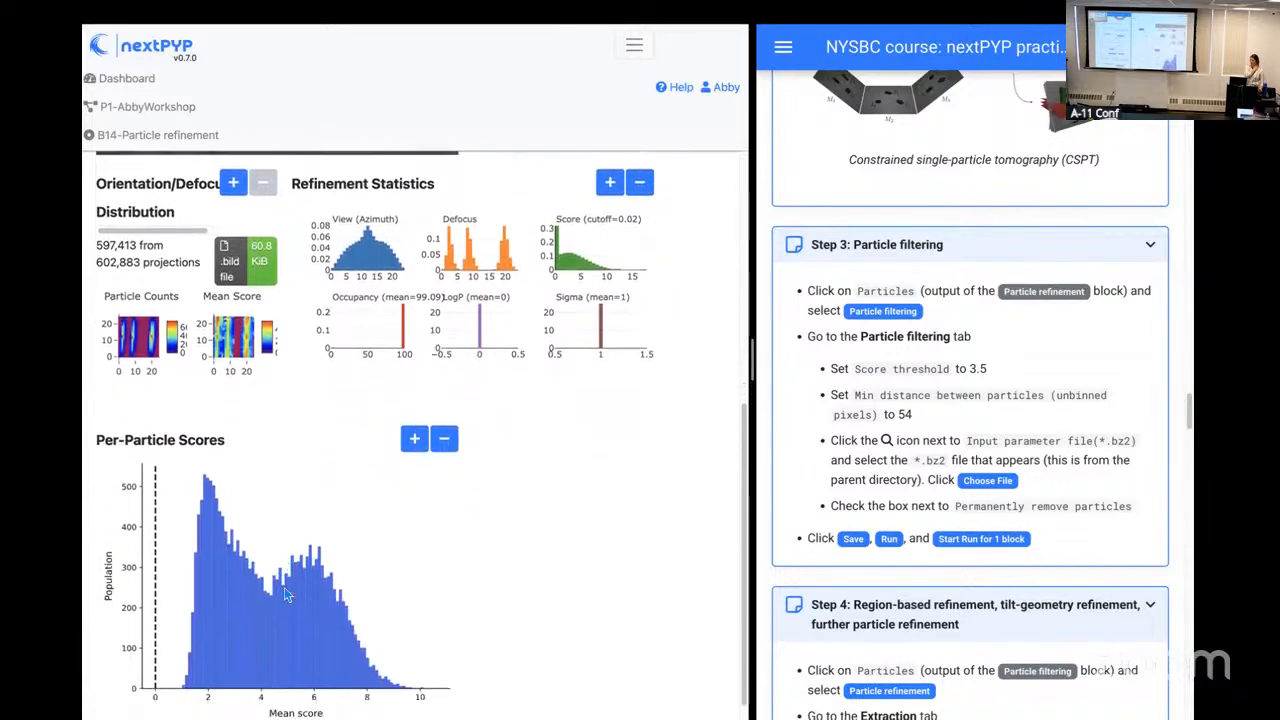
scroll(284, 594, down, 1)
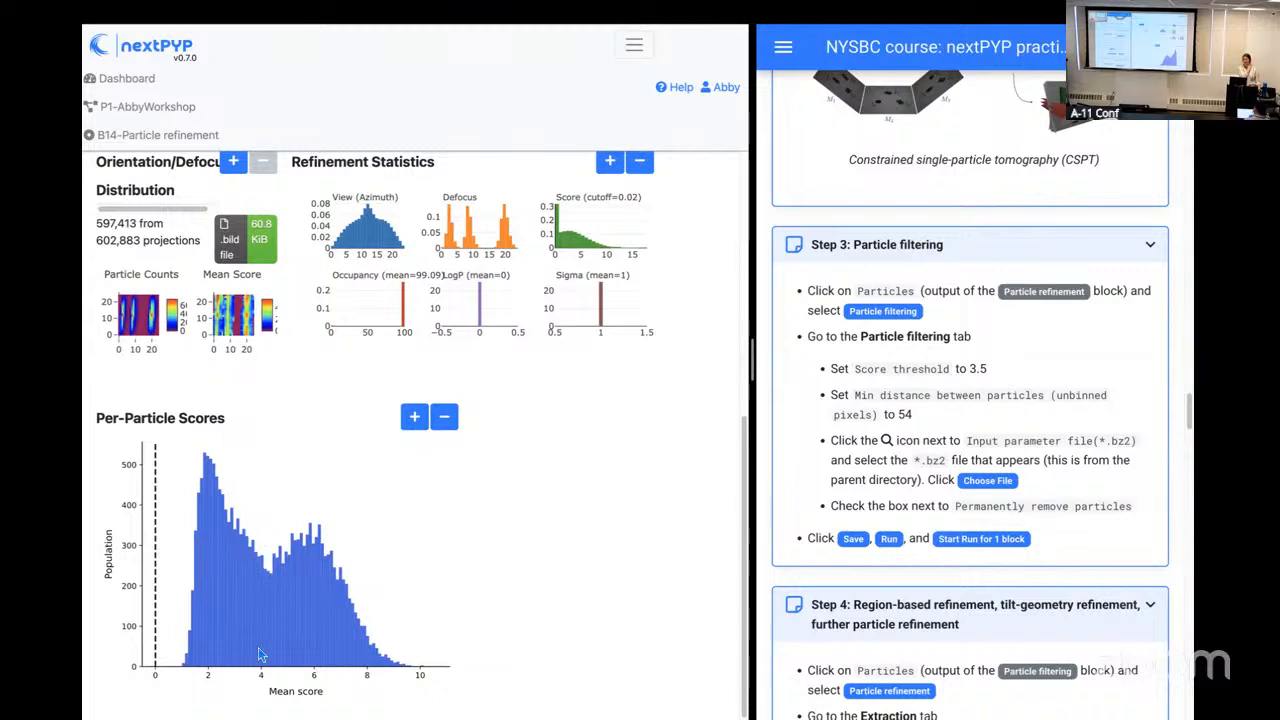
scroll(528, 623, up, 1)
scroll(529, 627, up, 3)
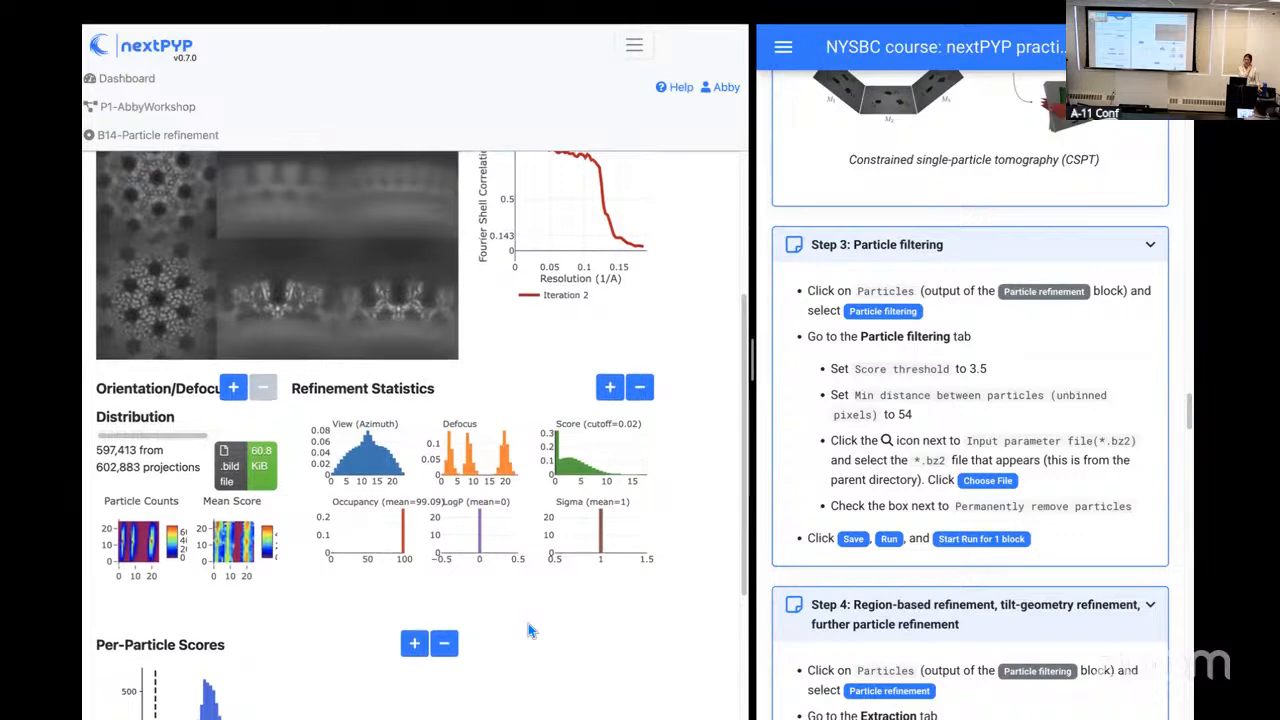
scroll(528, 623, up, 2)
scroll(528, 623, down, 1)
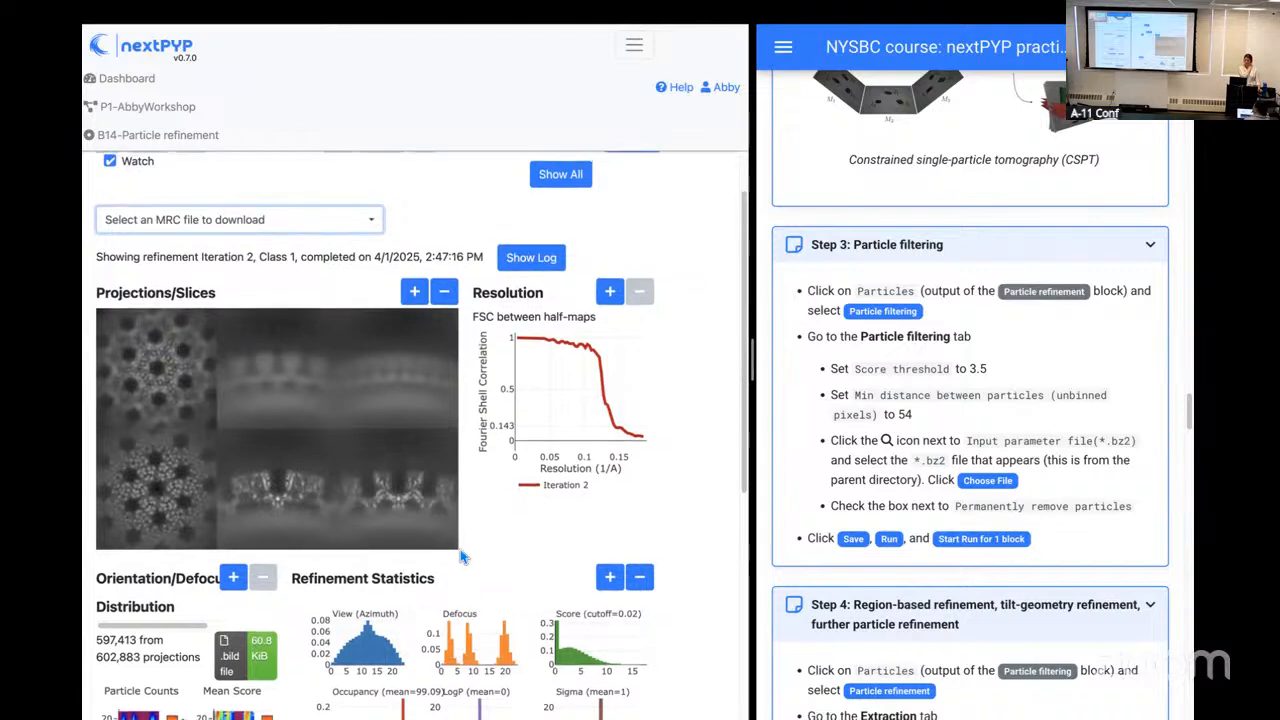
scroll(460, 555, up, 1)
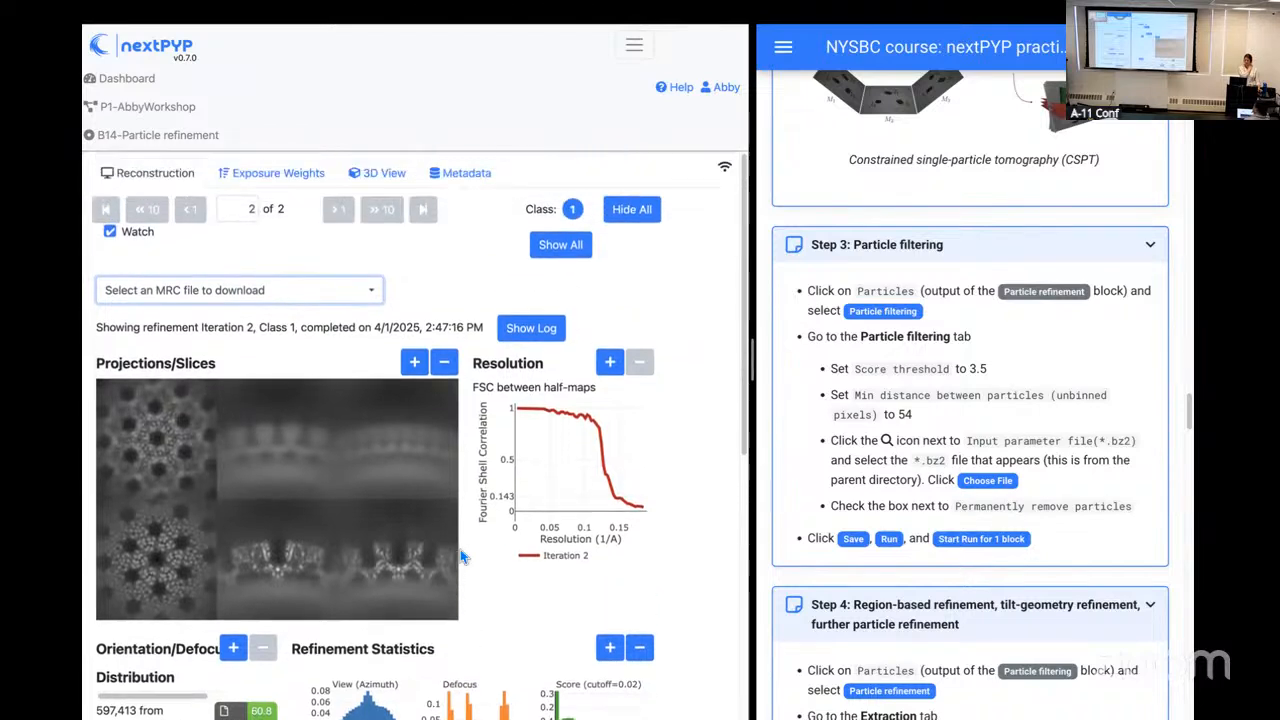
Step: Review the enlarged exposure weight plots of the three bundles, 3914011_1 to 3914011_3, and close the enlarged view
click(283, 182)
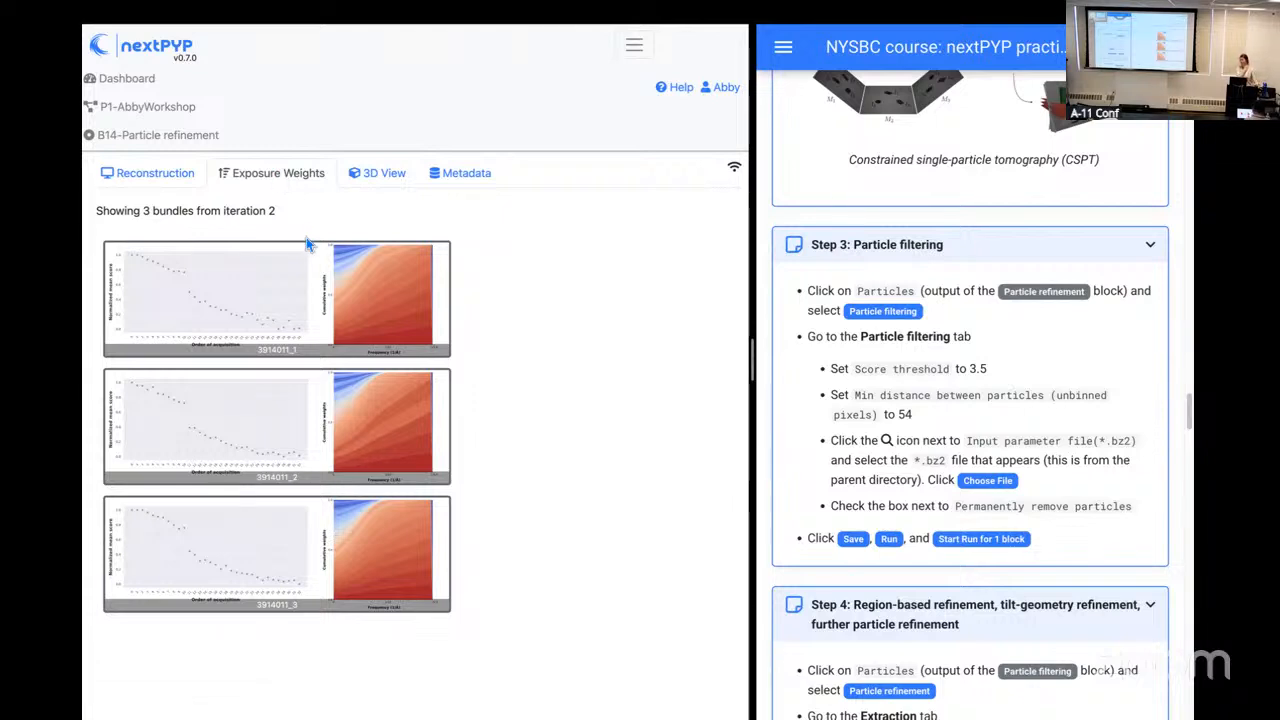
click(318, 303)
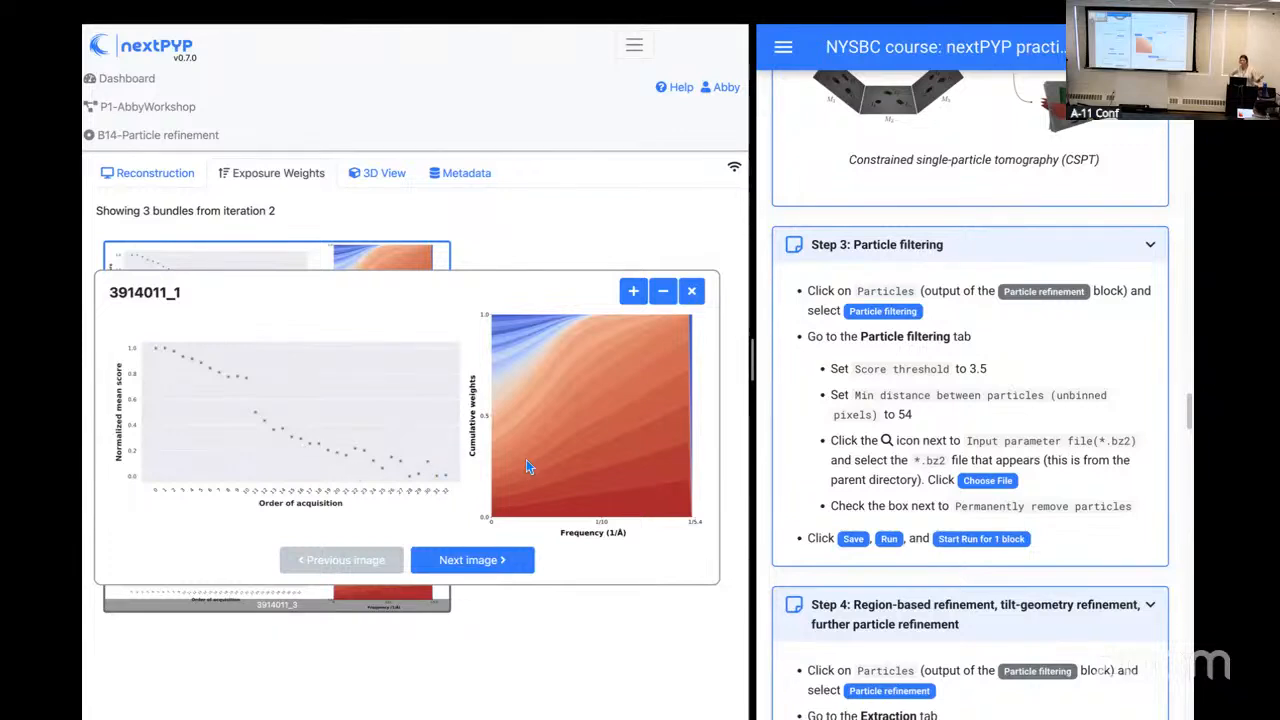
click(480, 564)
click(478, 563)
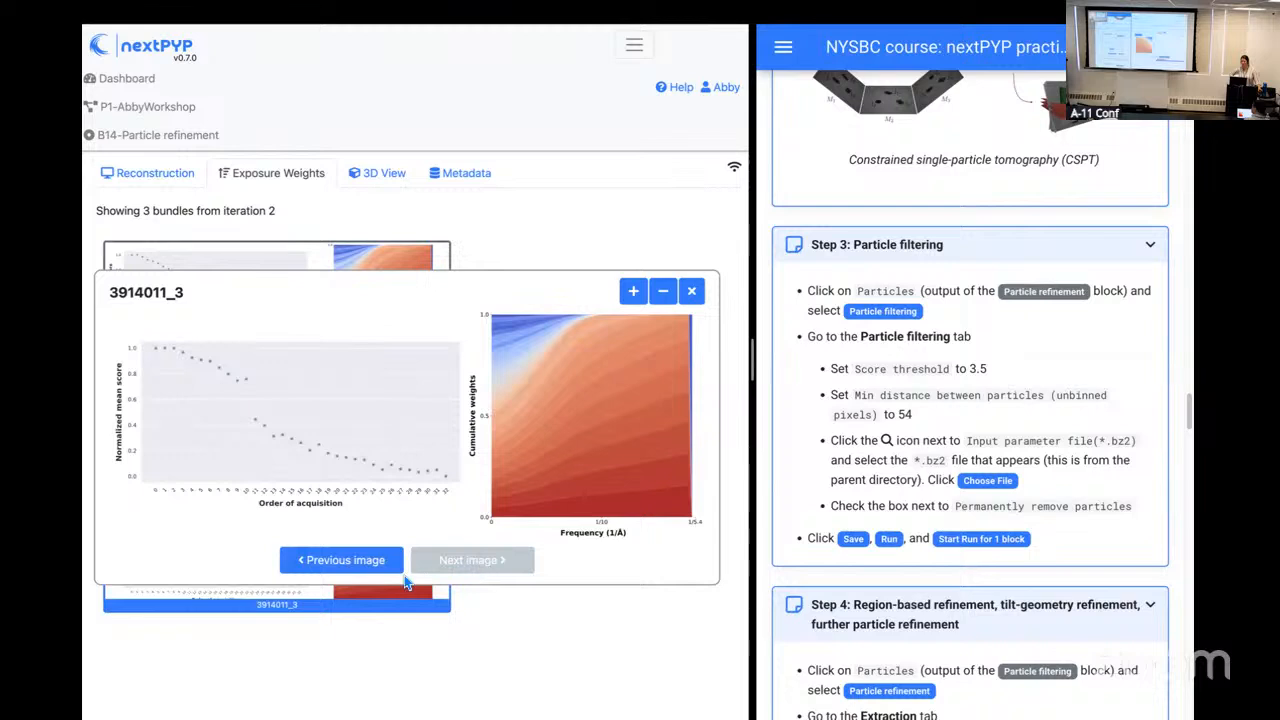
click(372, 566)
click(487, 564)
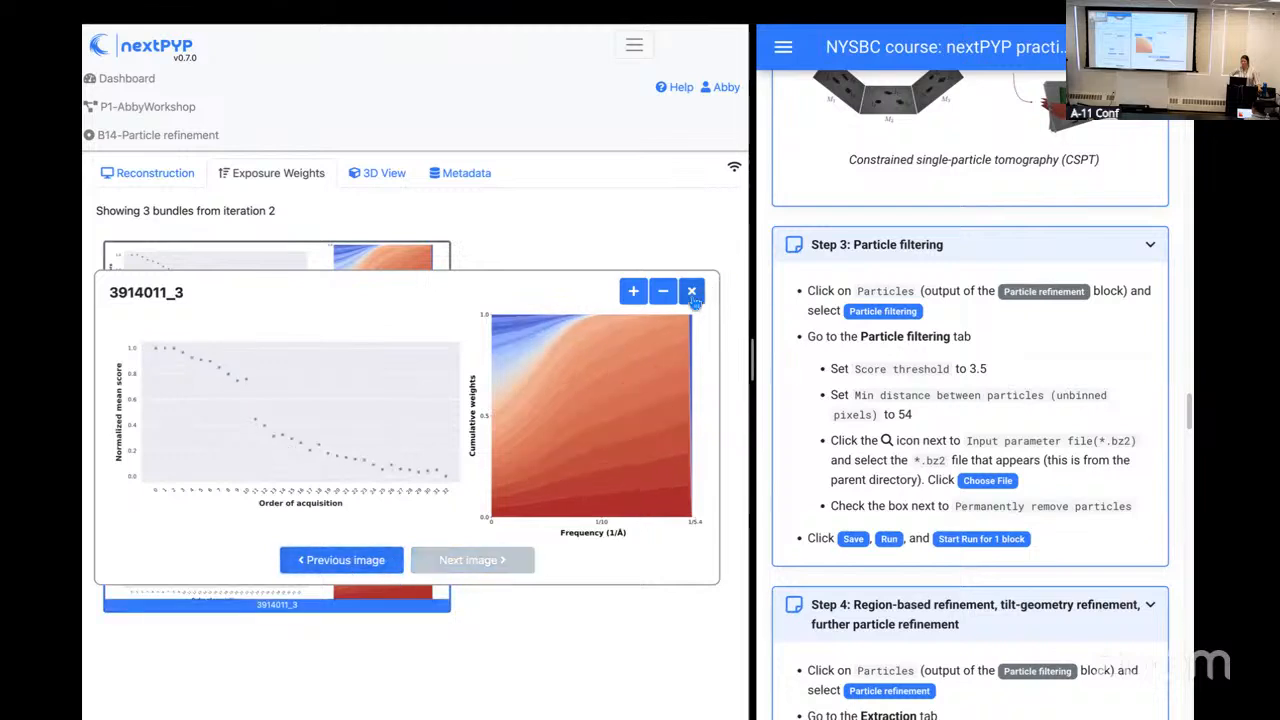
click(692, 296)
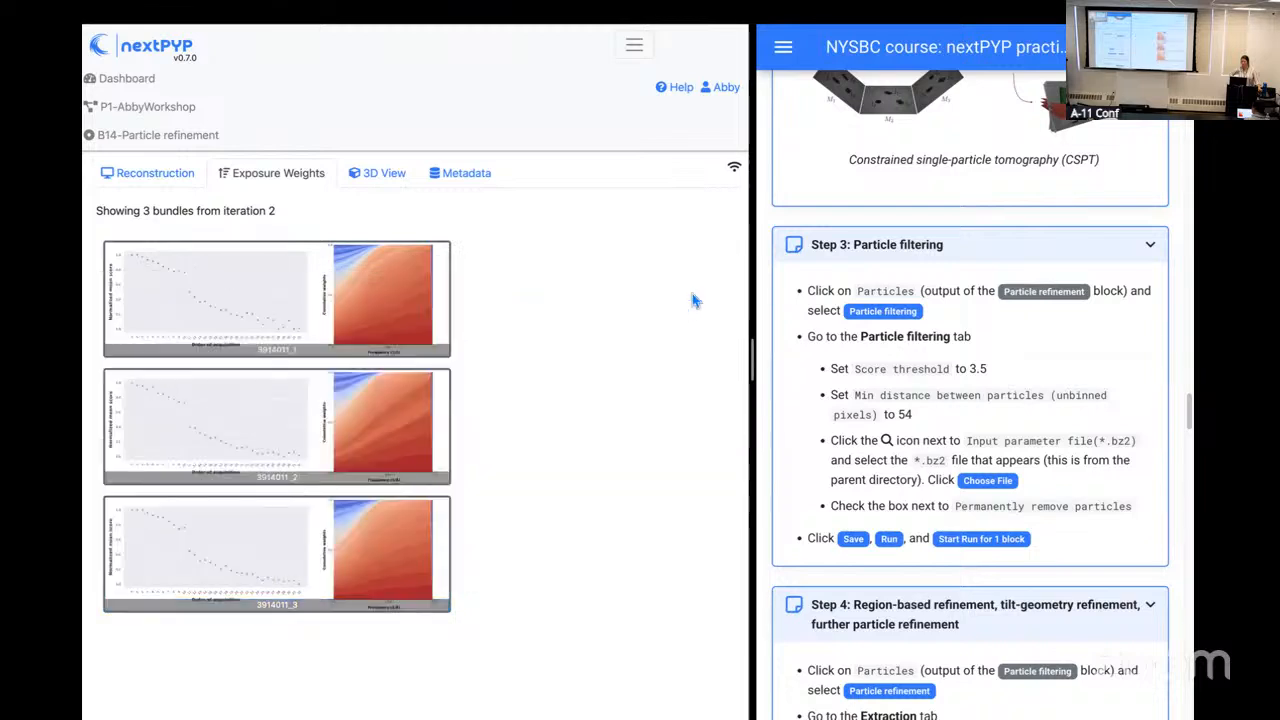
Step: Display the Class 1, Iter 2 reconstruction in 3D as Map 2 with level of detail 1 and contour value 0.43
click(371, 178)
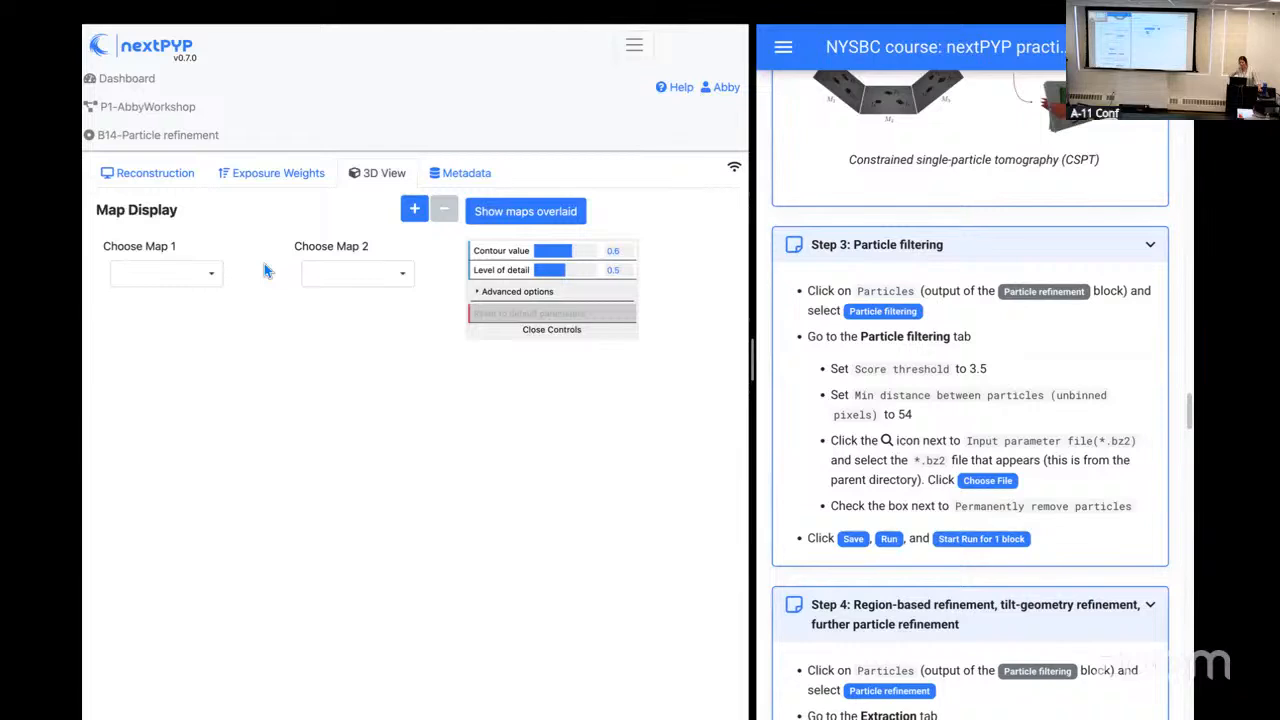
click(352, 281)
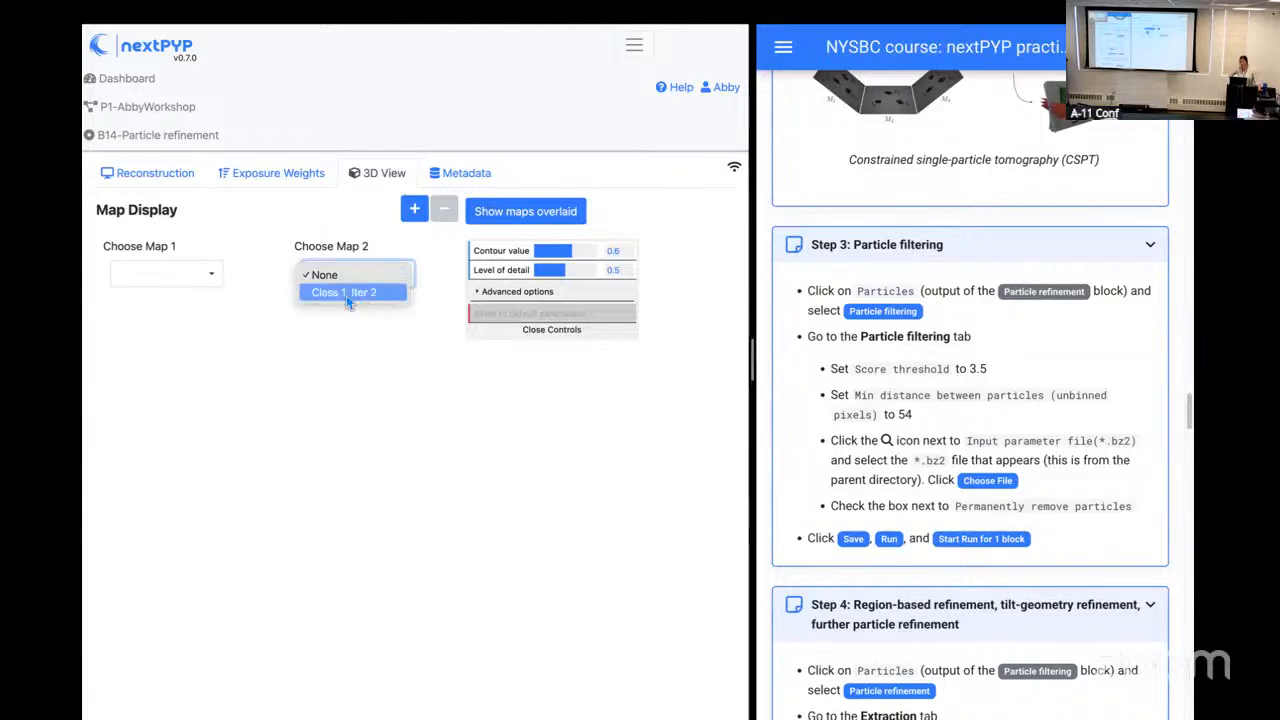
click(336, 297)
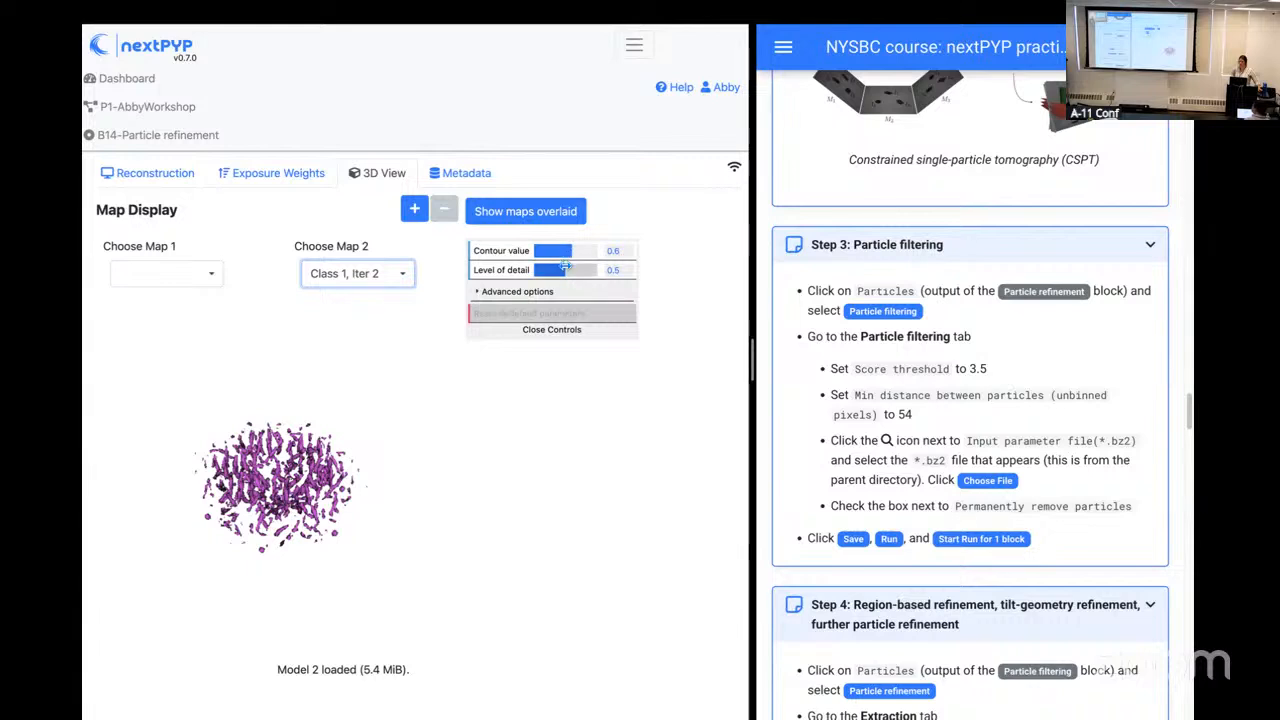
drag(565, 264, 656, 273)
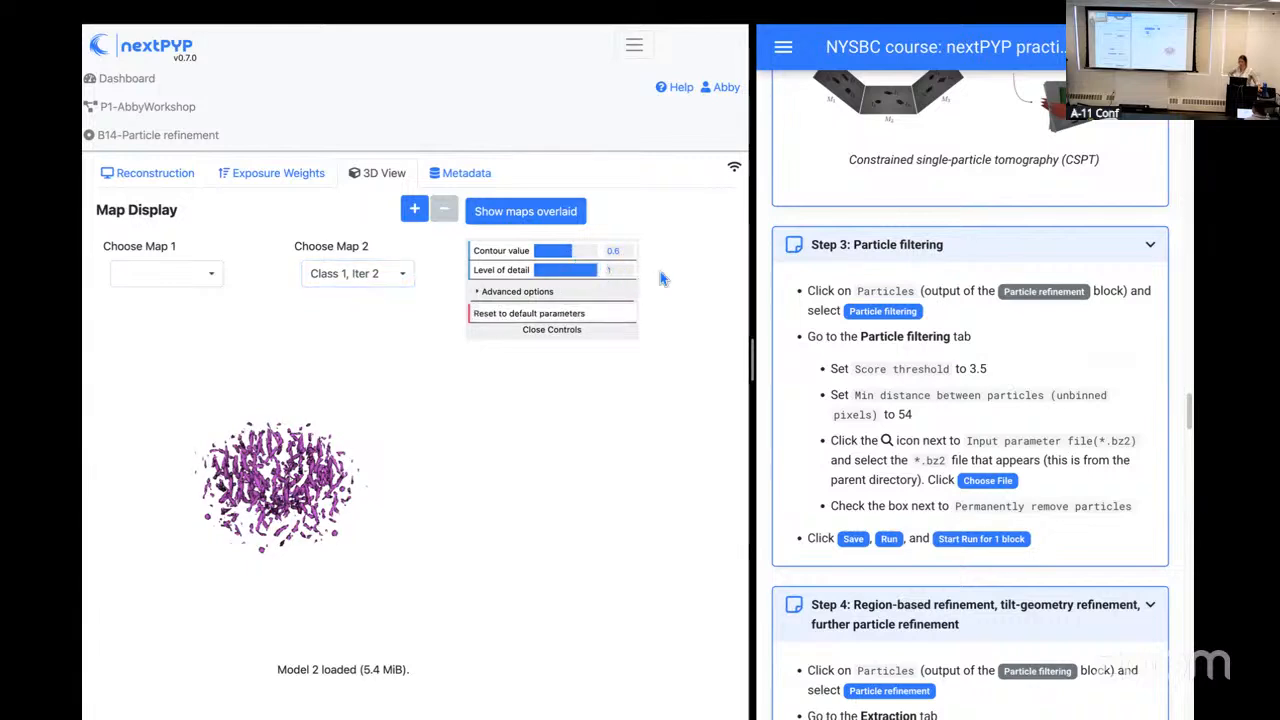
click(573, 250)
drag(573, 250, 560, 250)
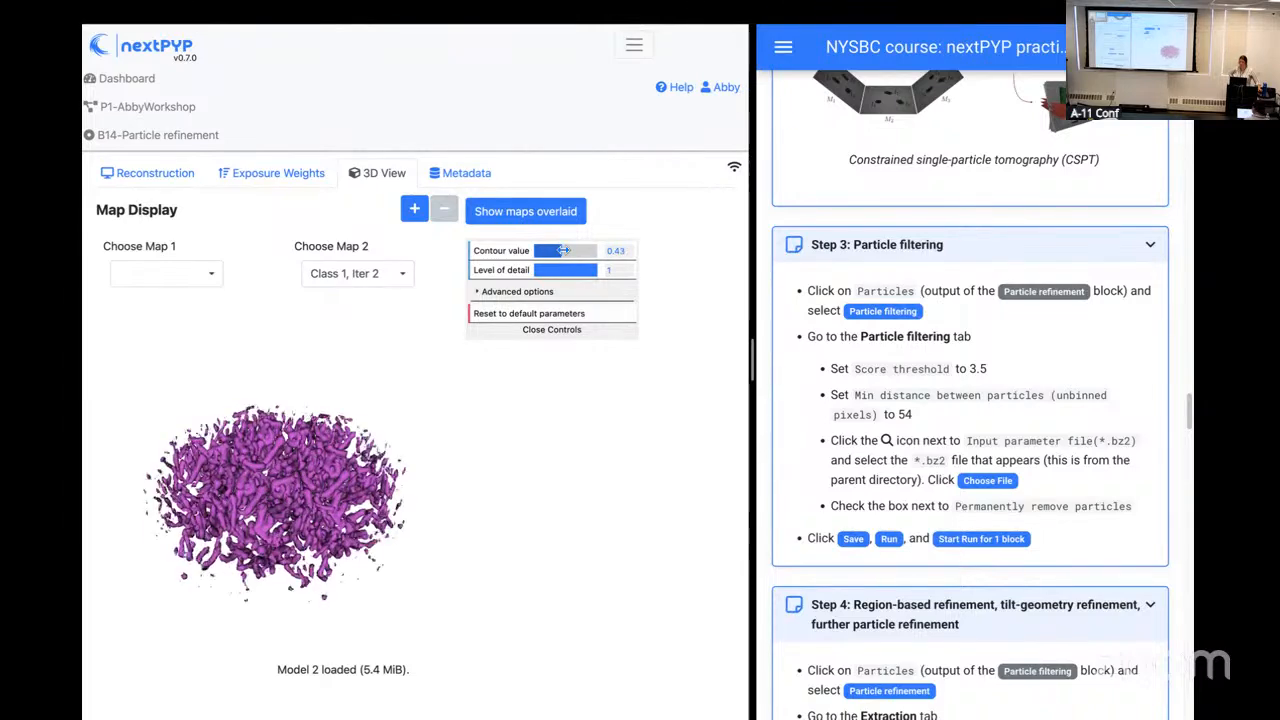
Step: Inspect the 3D map's surface up close and from different angles
drag(335, 520, 293, 451)
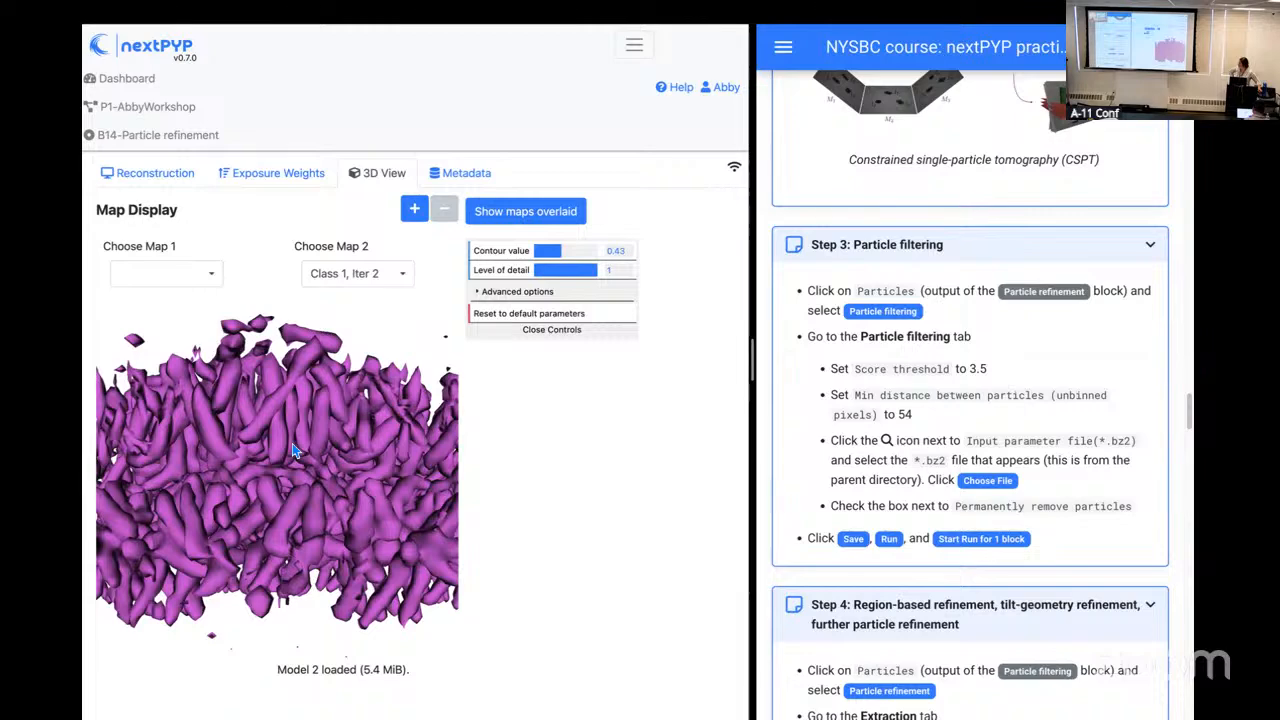
scroll(293, 451, up, 5)
drag(266, 400, 287, 398)
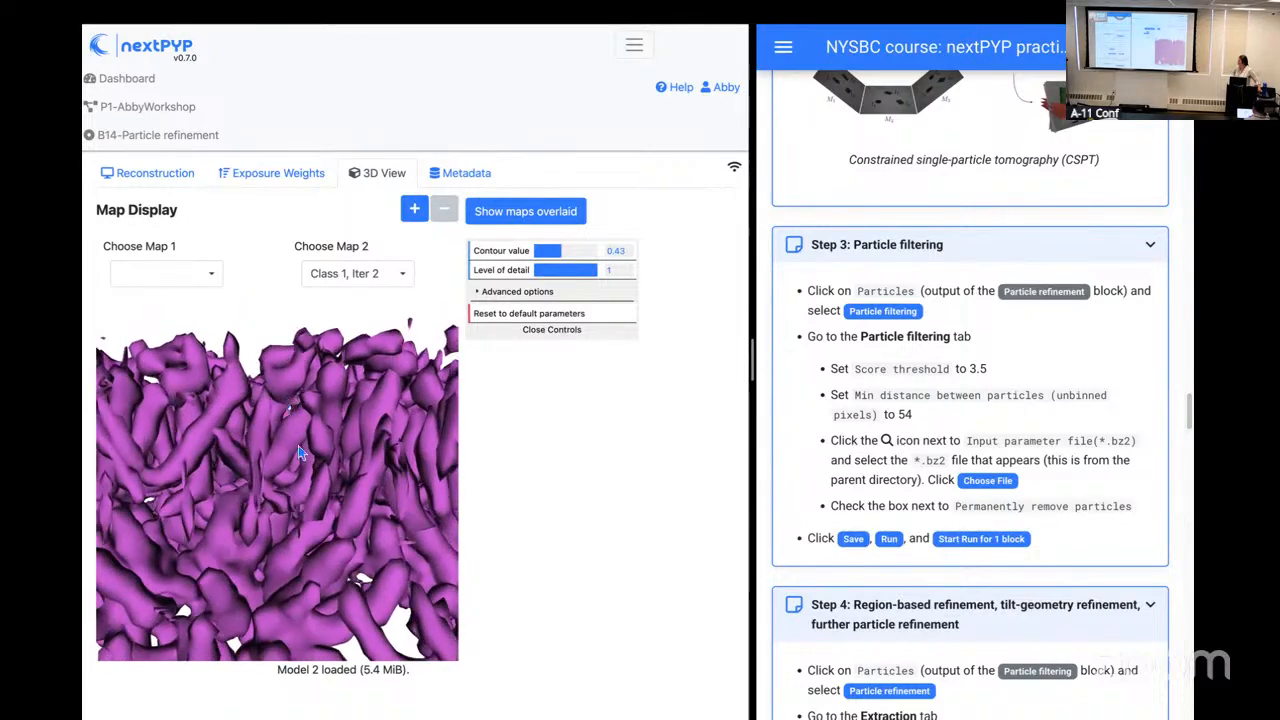
scroll(294, 470, down, 5)
drag(293, 537, 201, 476)
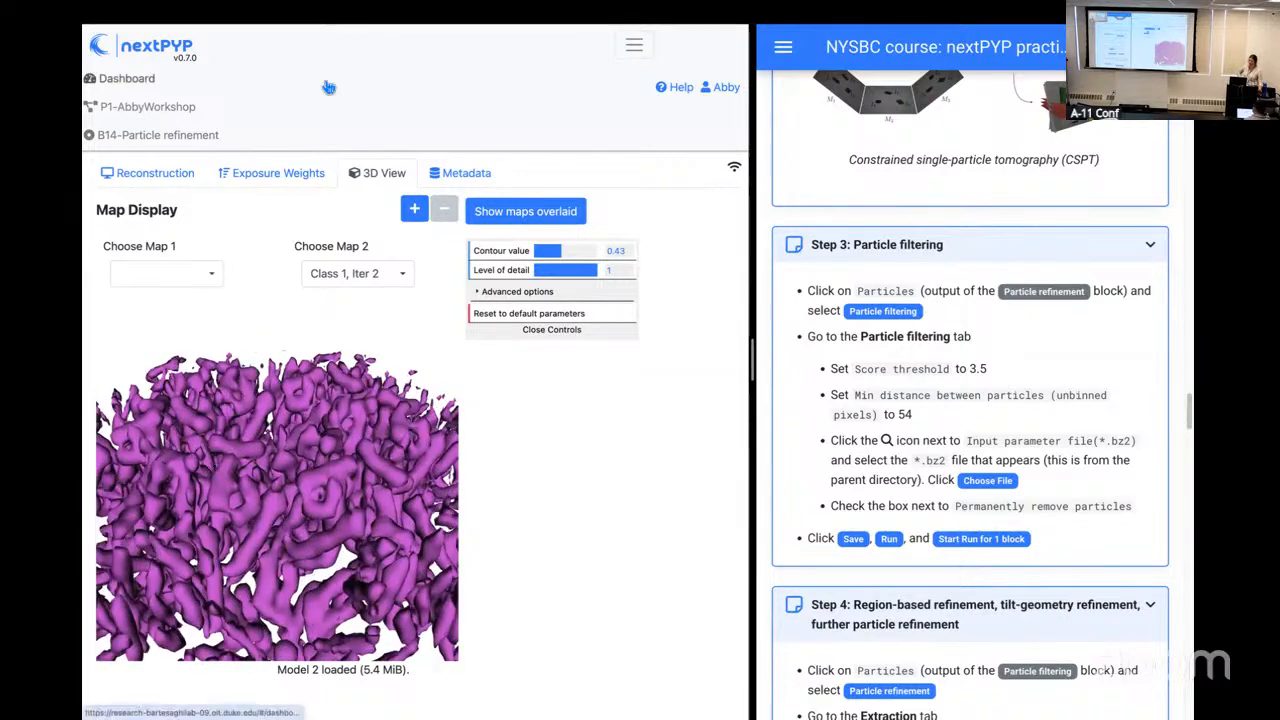
Step: Return to the project's workflow and locate the Particle filtering block
click(186, 108)
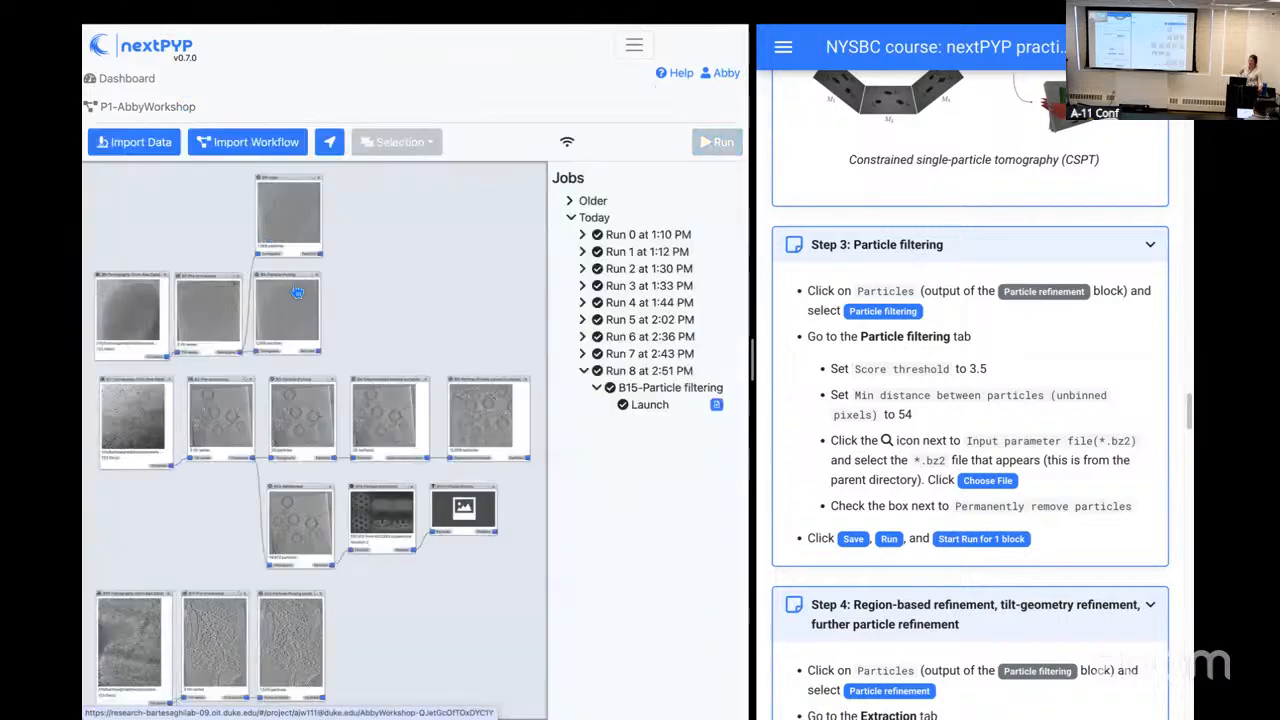
drag(513, 523, 459, 433)
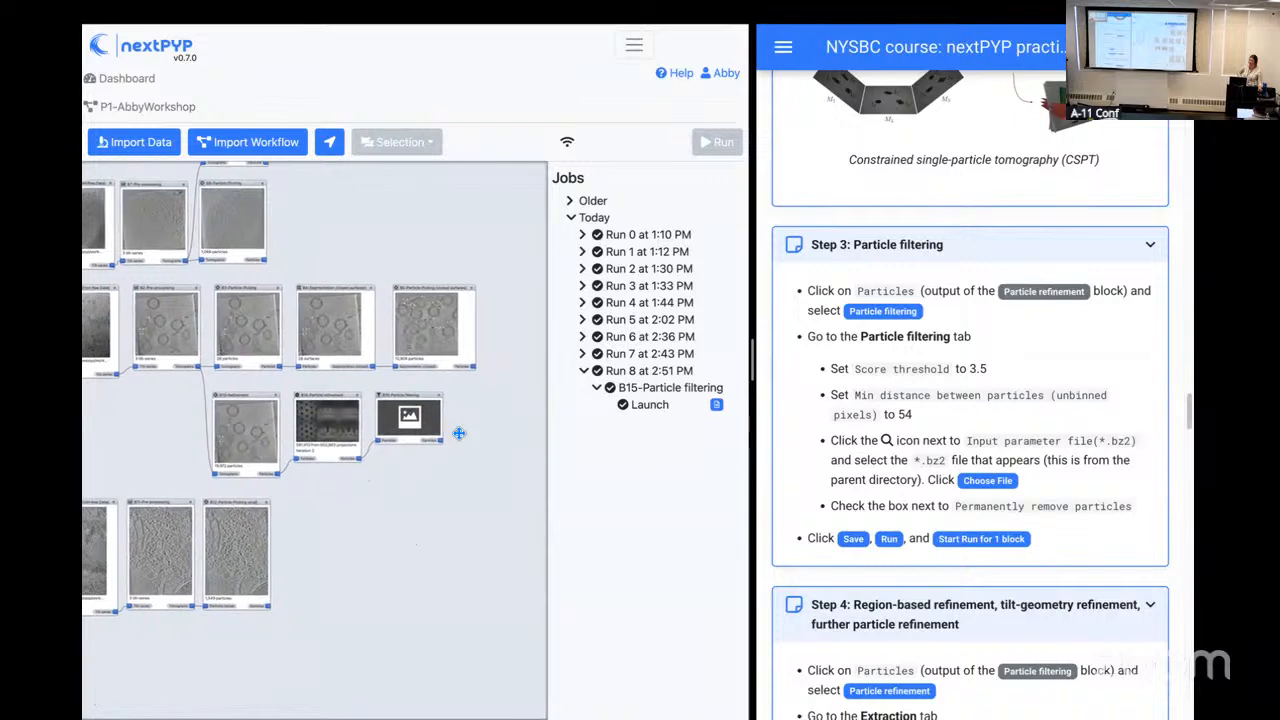
scroll(459, 433, up, 2)
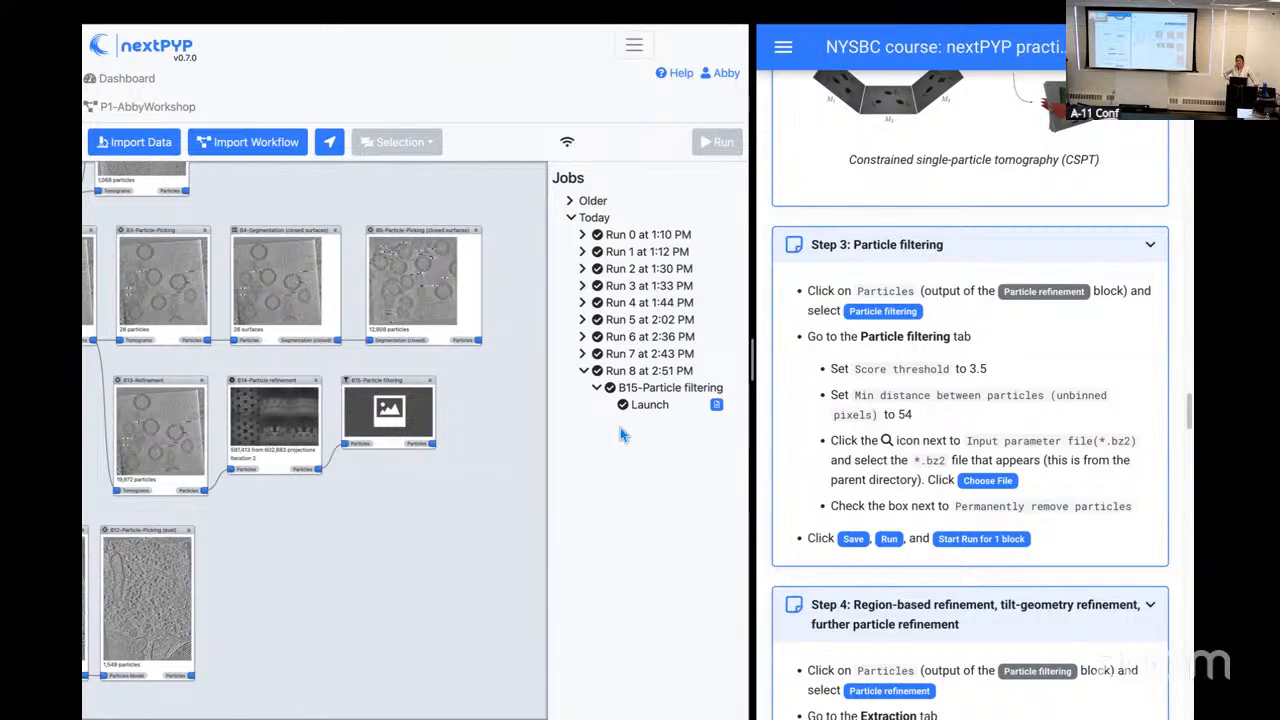
Step: Read the practical's Step 4 instructions on region-based refinement, tilt-geometry refinement and further particle refinement
scroll(880, 537, down, 1)
scroll(878, 537, down, 3)
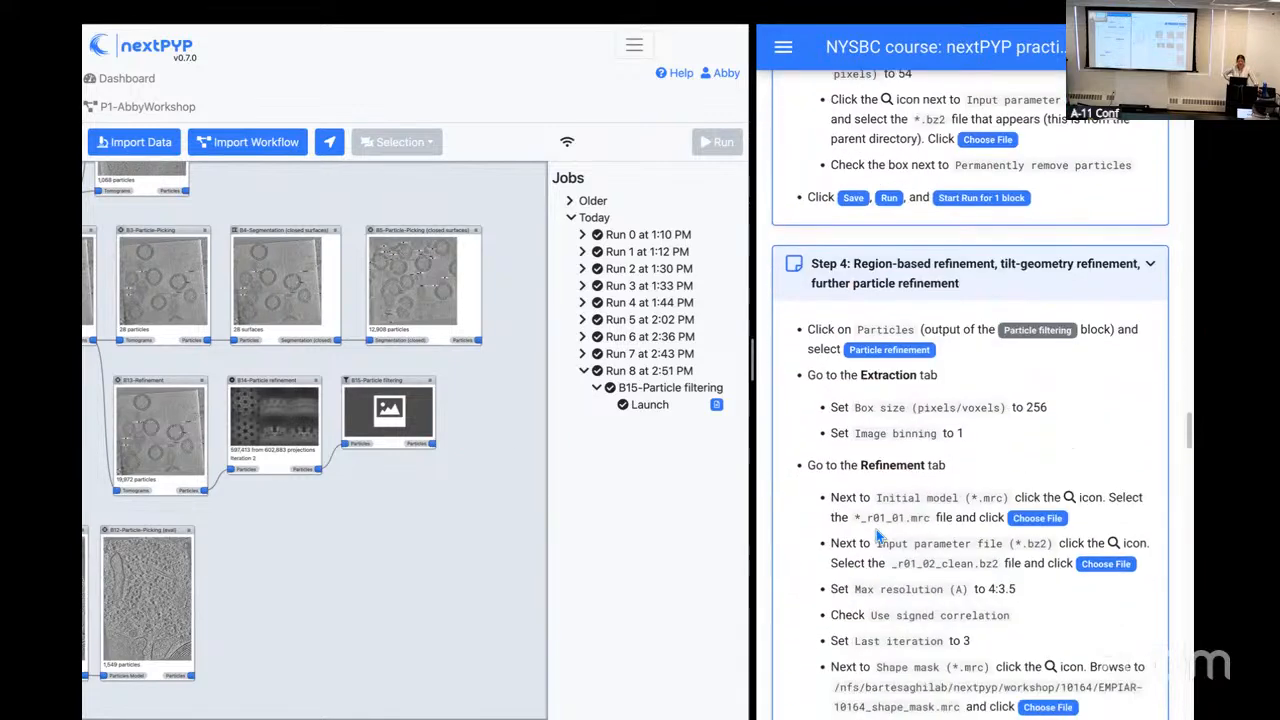
scroll(880, 533, down, 1)
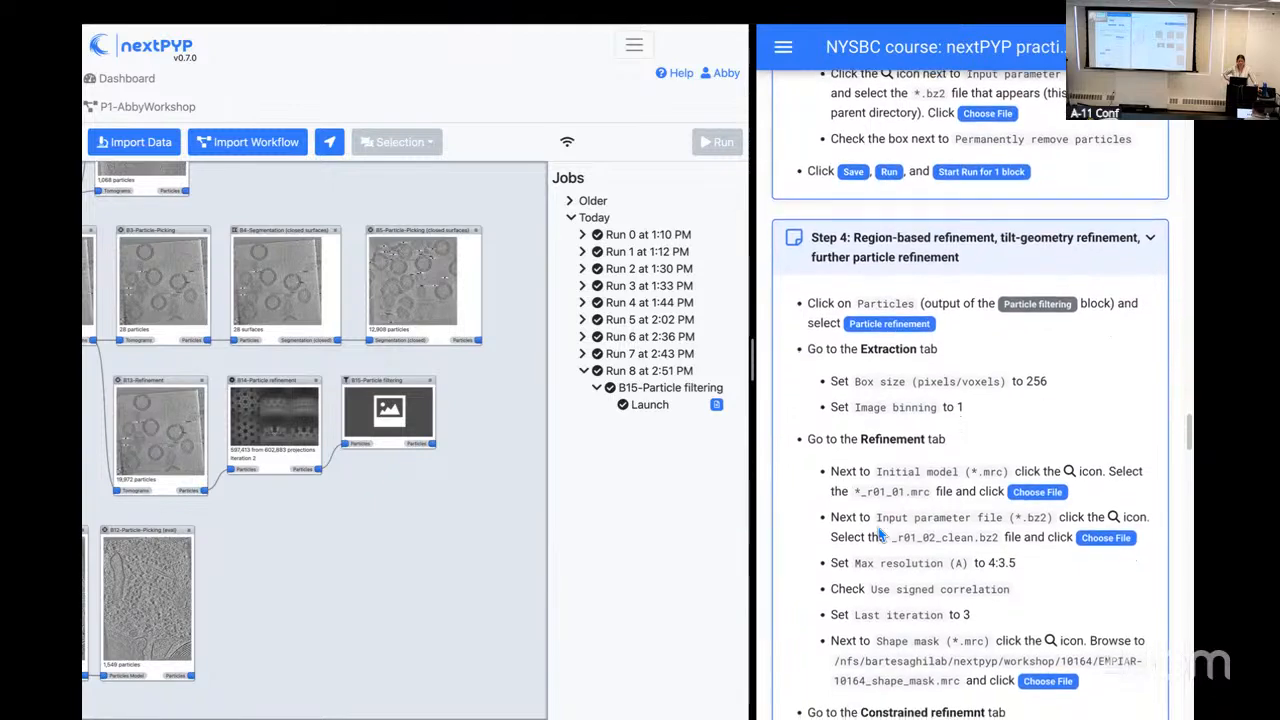
scroll(878, 537, down, 1)
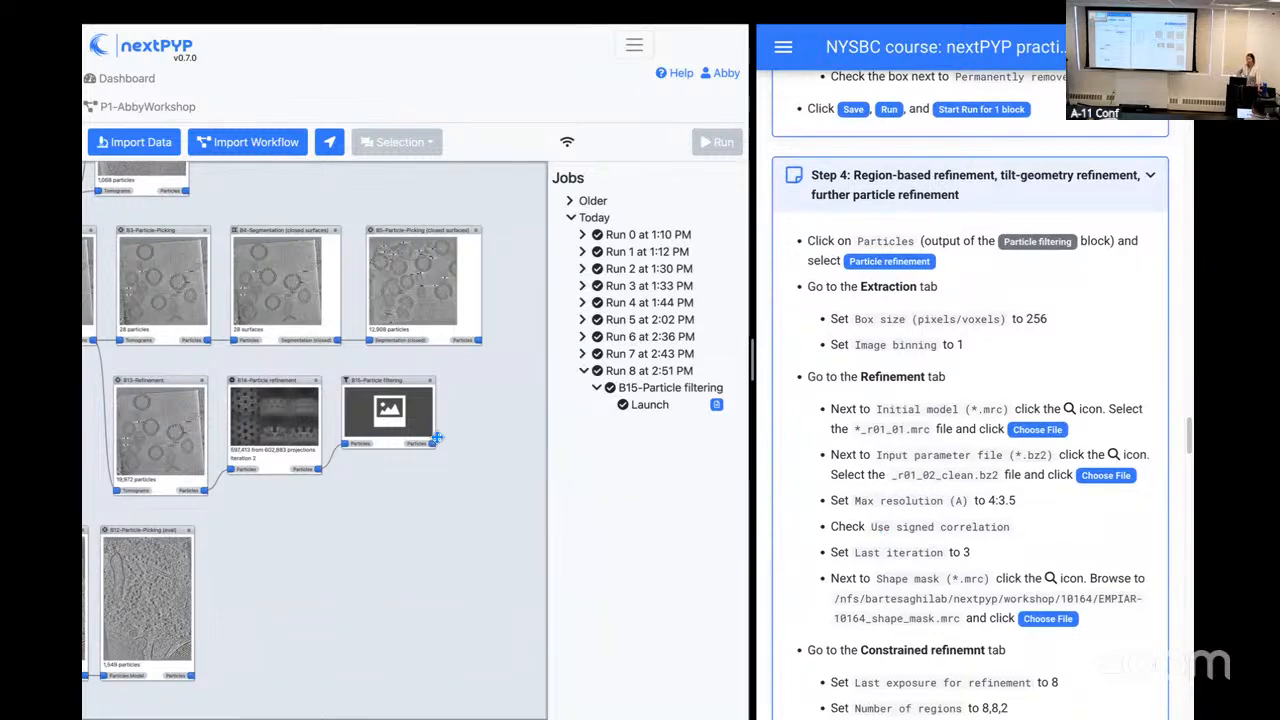
Step: Add a Particle refinement block fed by the Particles output of the B15 Particle filtering block
scroll(457, 483, up, 5)
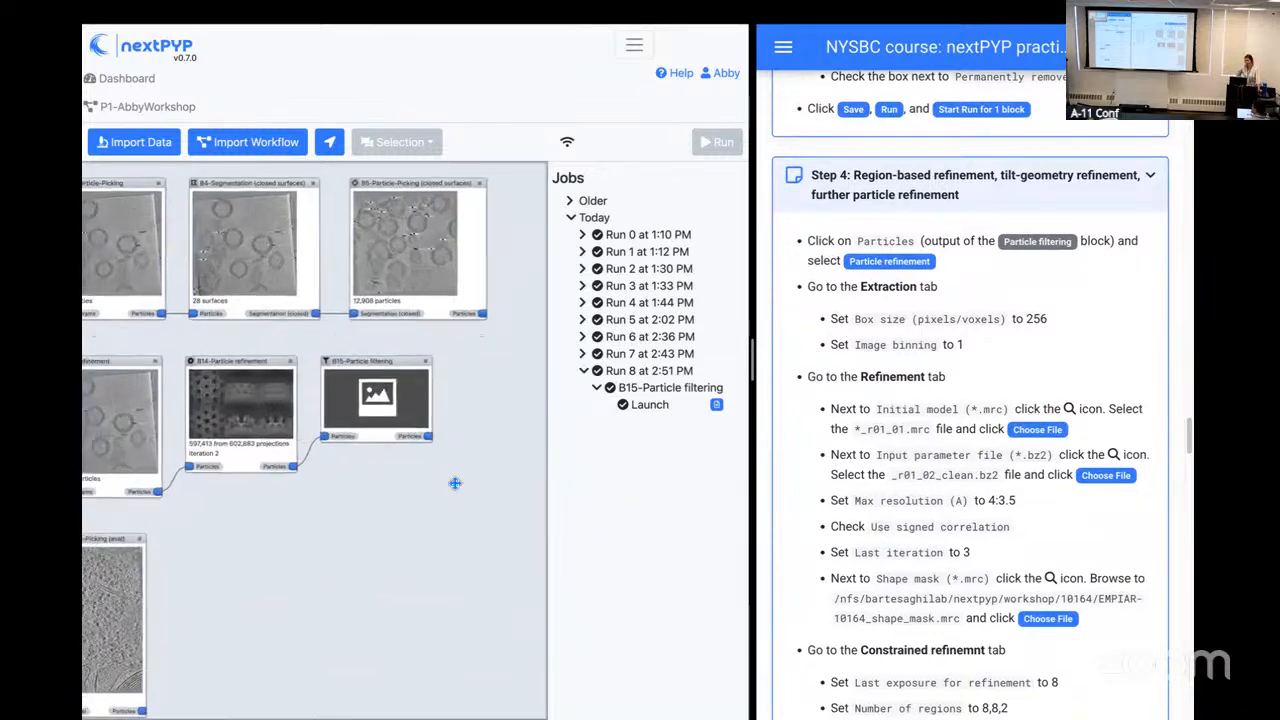
scroll(377, 477, up, 2)
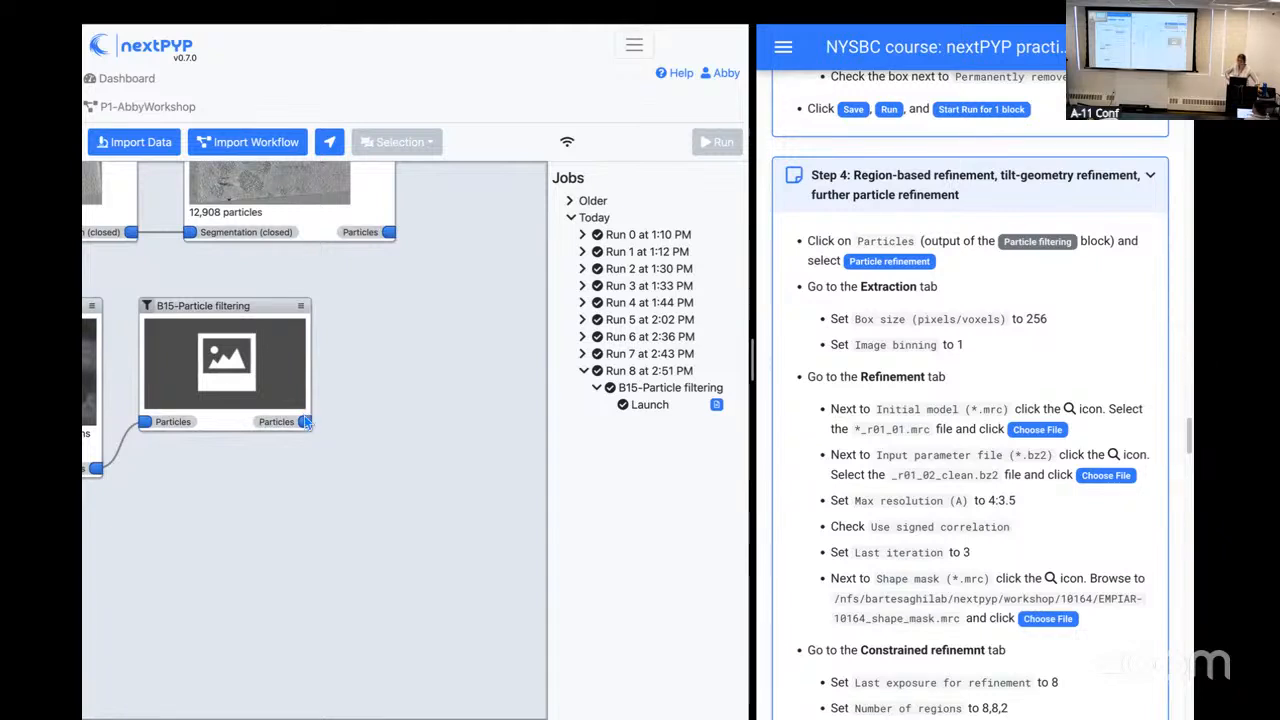
click(309, 429)
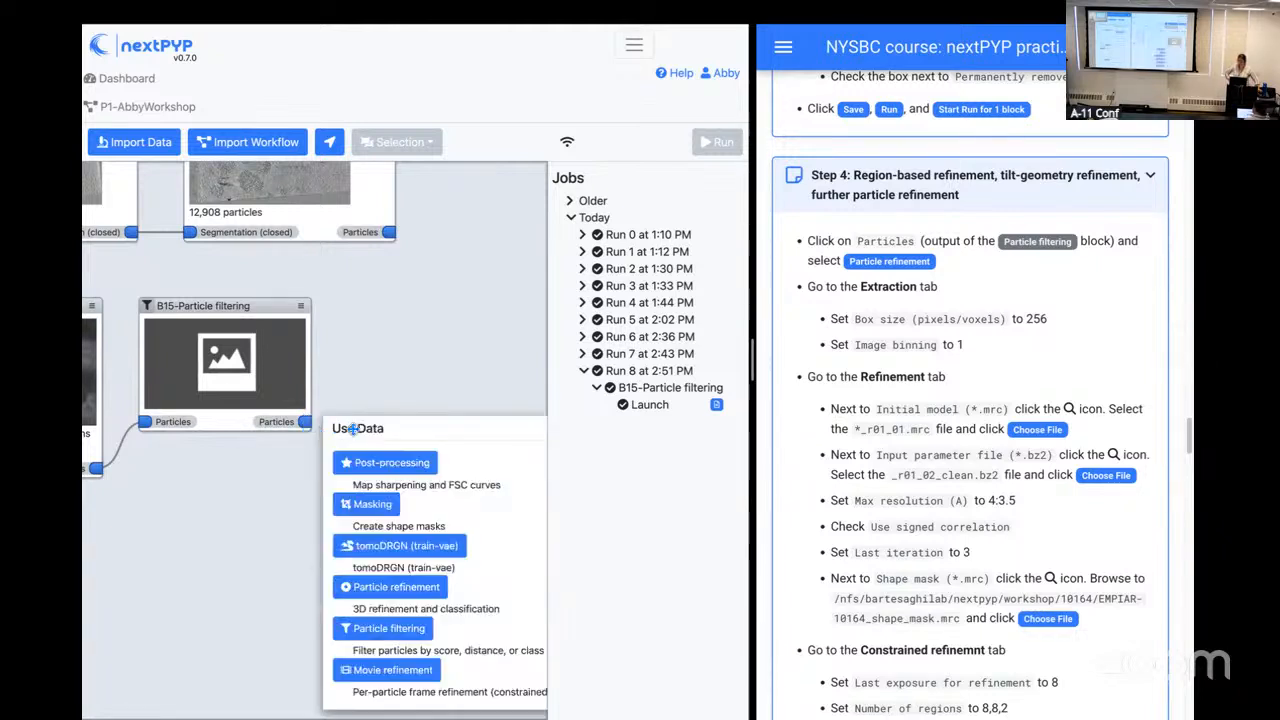
click(408, 592)
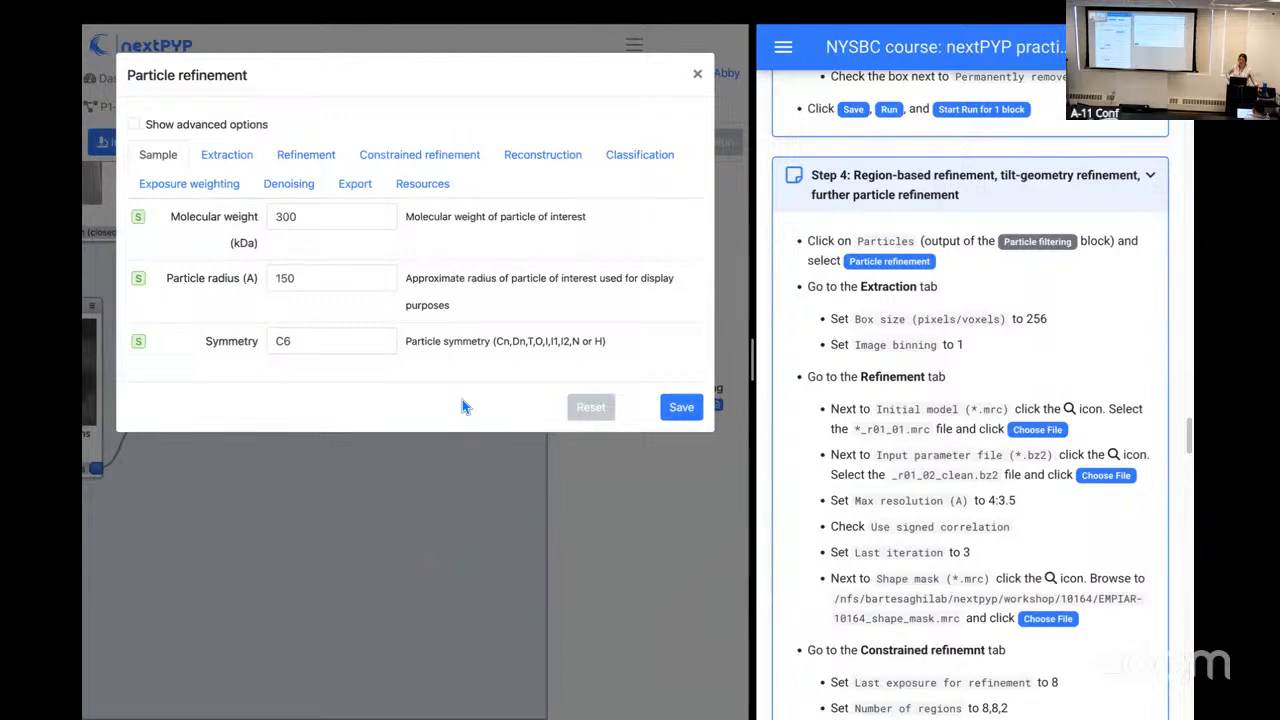
Step: Set the extraction box size to 256 pixels and the image binning to 1 for the new refinement block
click(208, 160)
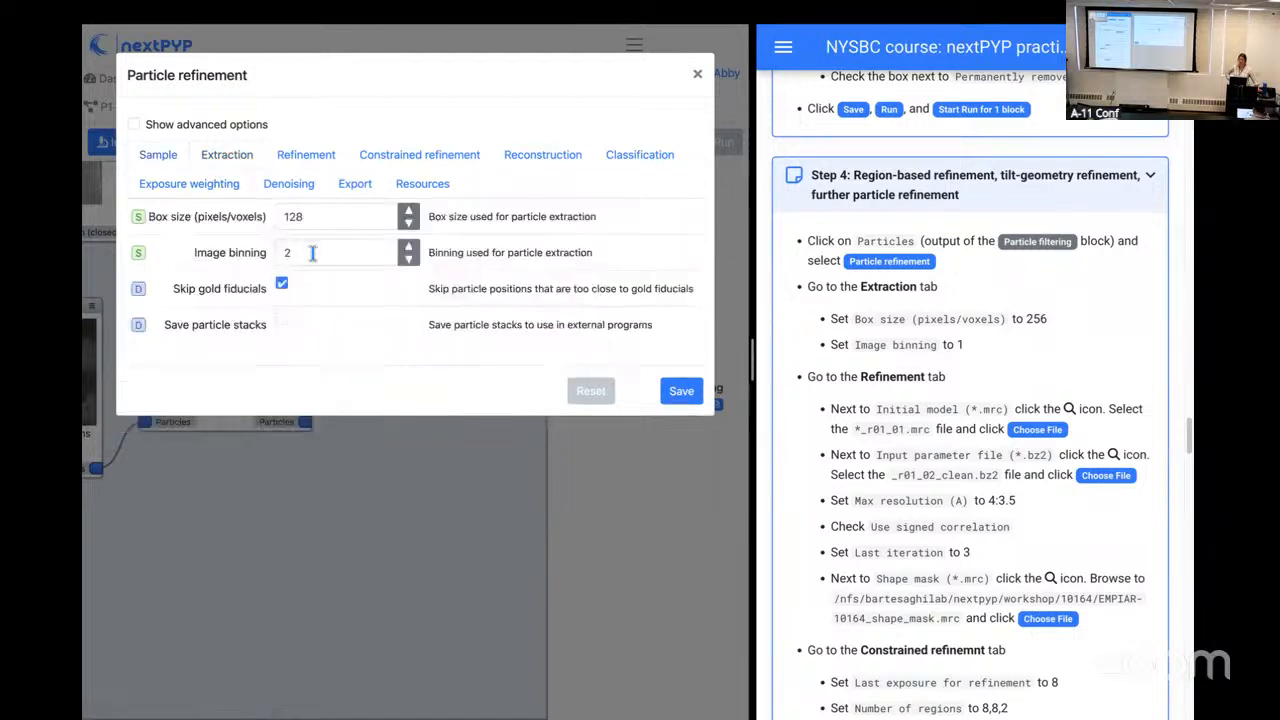
drag(326, 217, 252, 220)
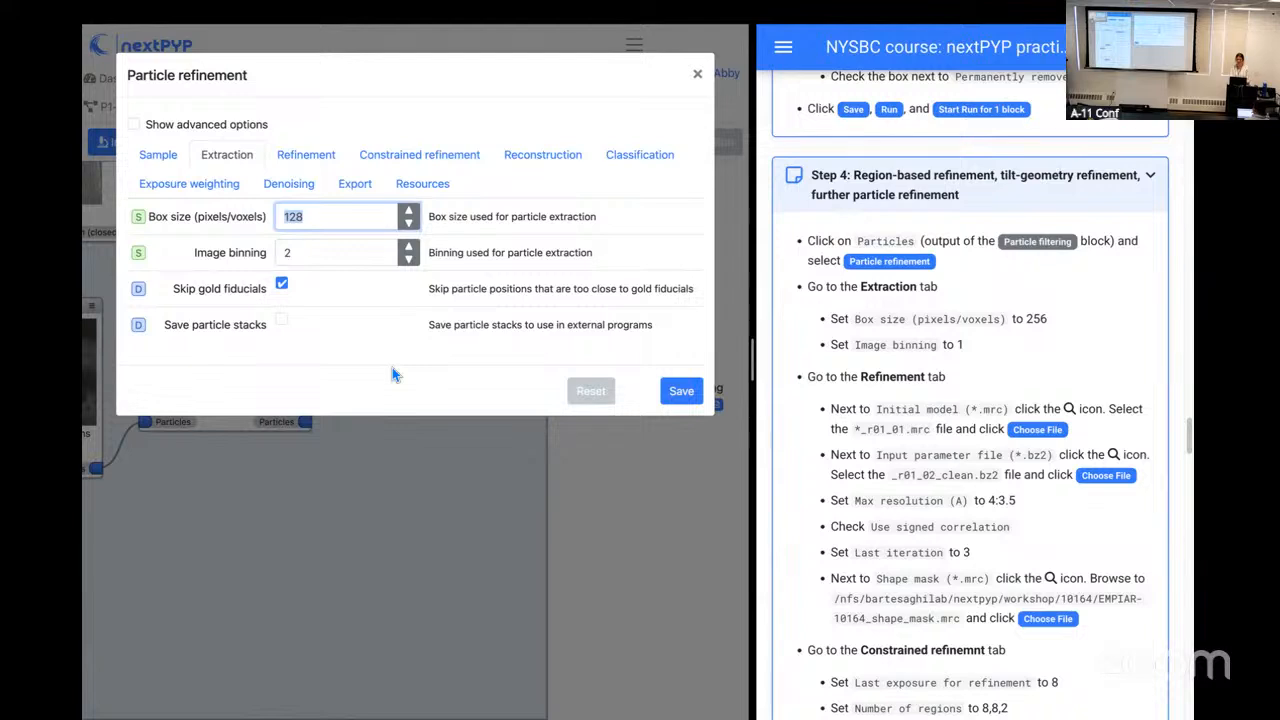
text(256)
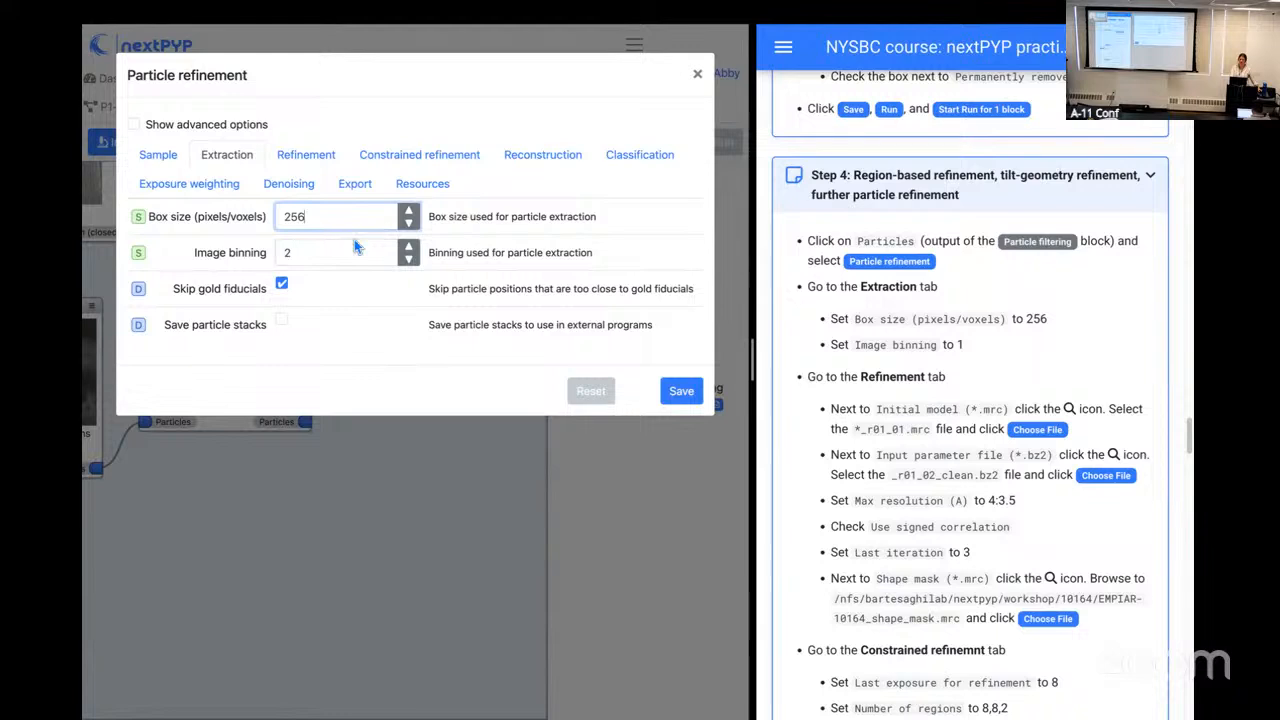
click(270, 255)
text(1)
click(520, 248)
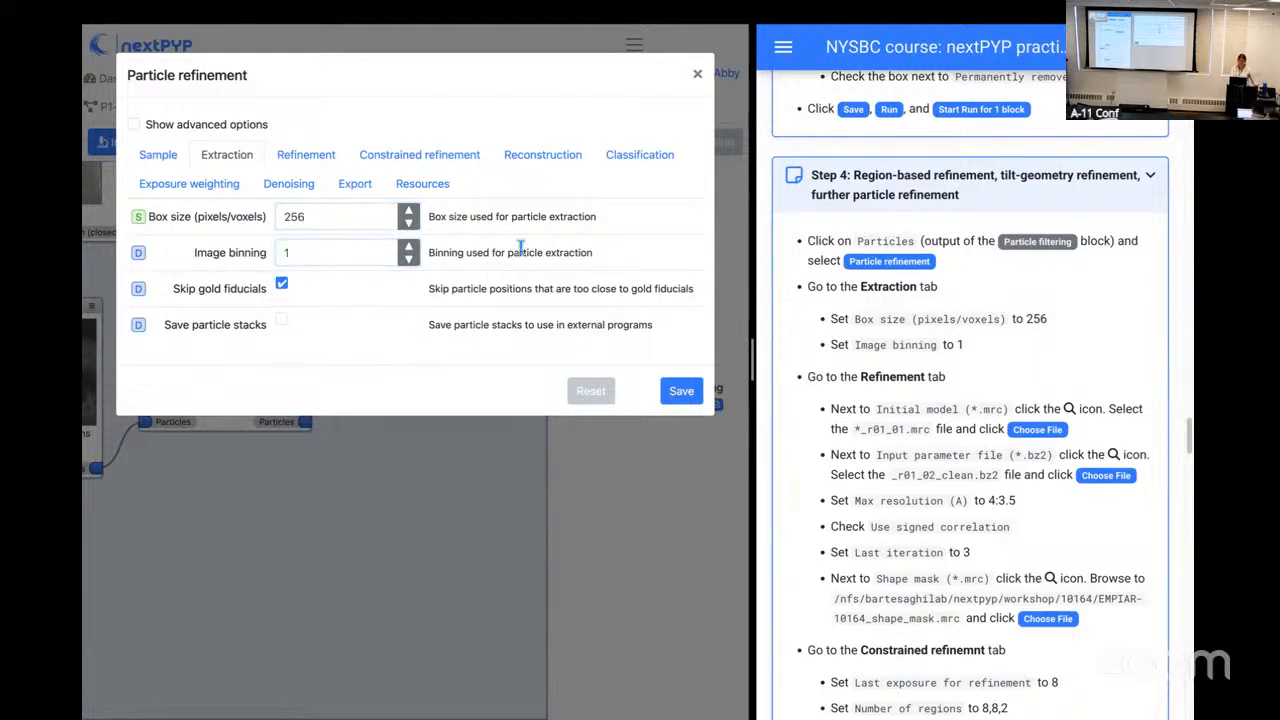
Step: Choose the file ending in _r01_01.mrc as the refinement's initial model and the _r01_02_clean.bz2 file as its input parameter file
click(306, 155)
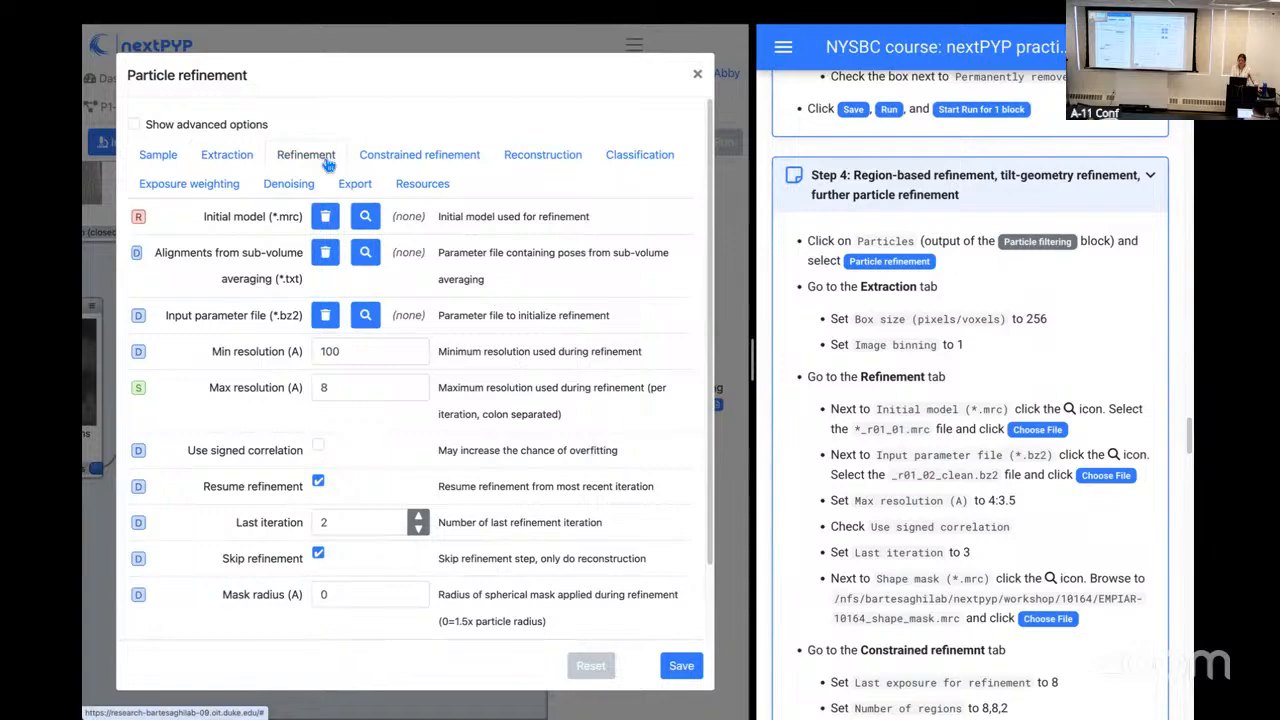
click(366, 218)
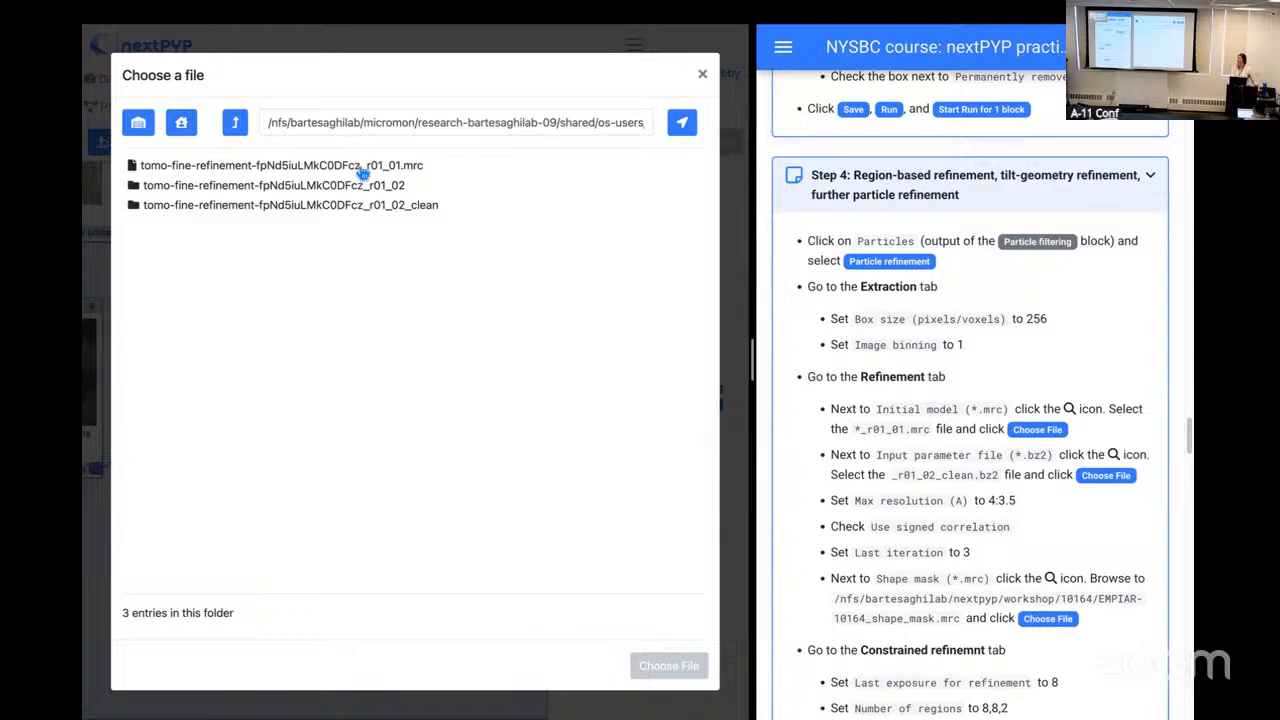
click(363, 170)
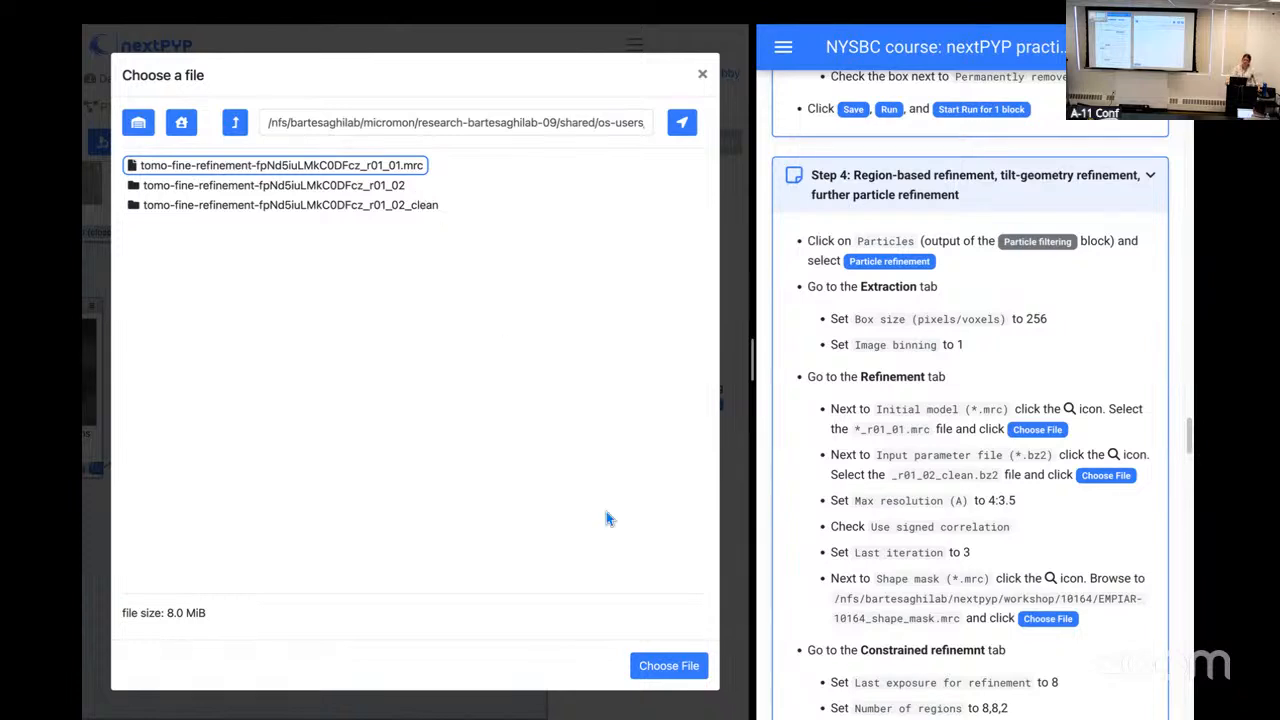
click(670, 667)
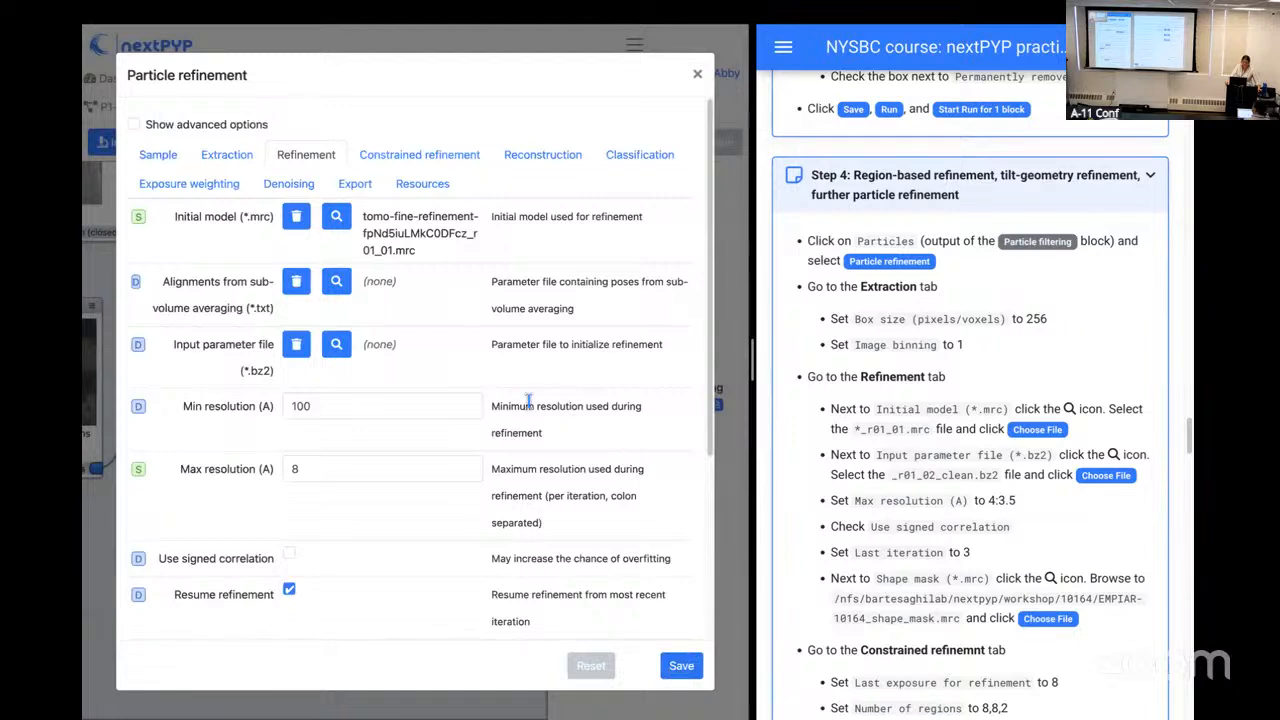
click(348, 346)
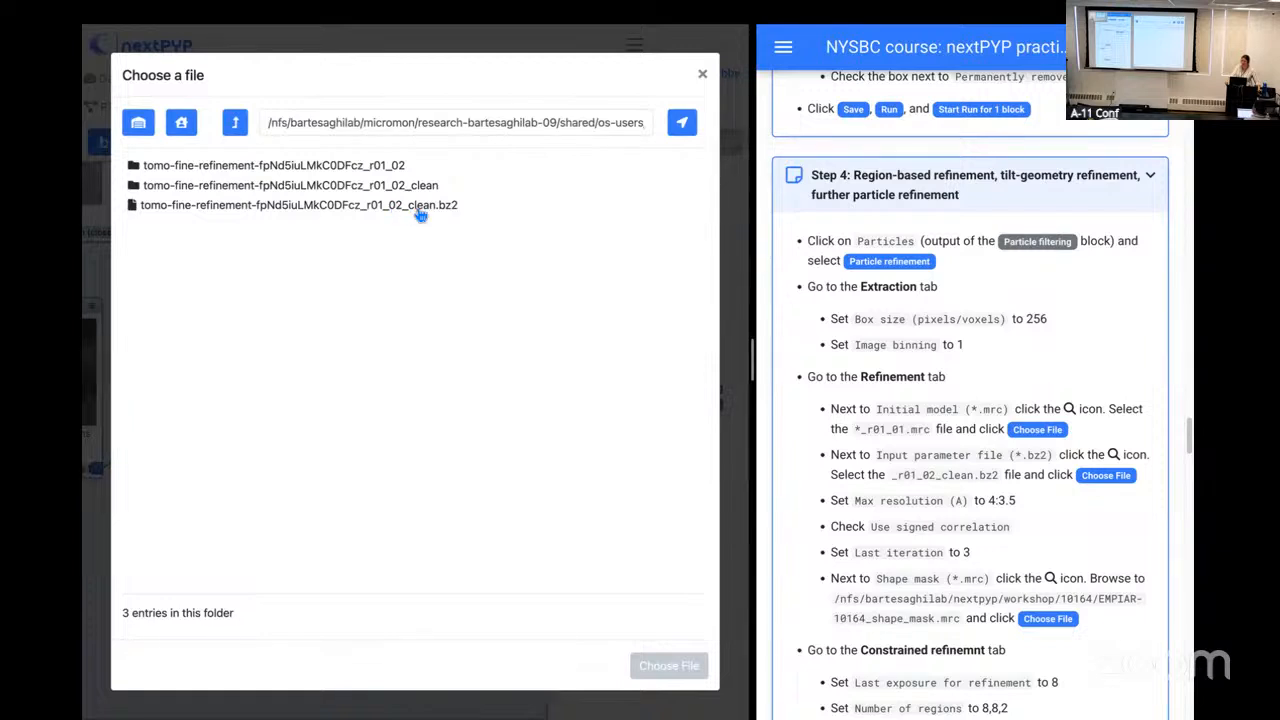
click(420, 212)
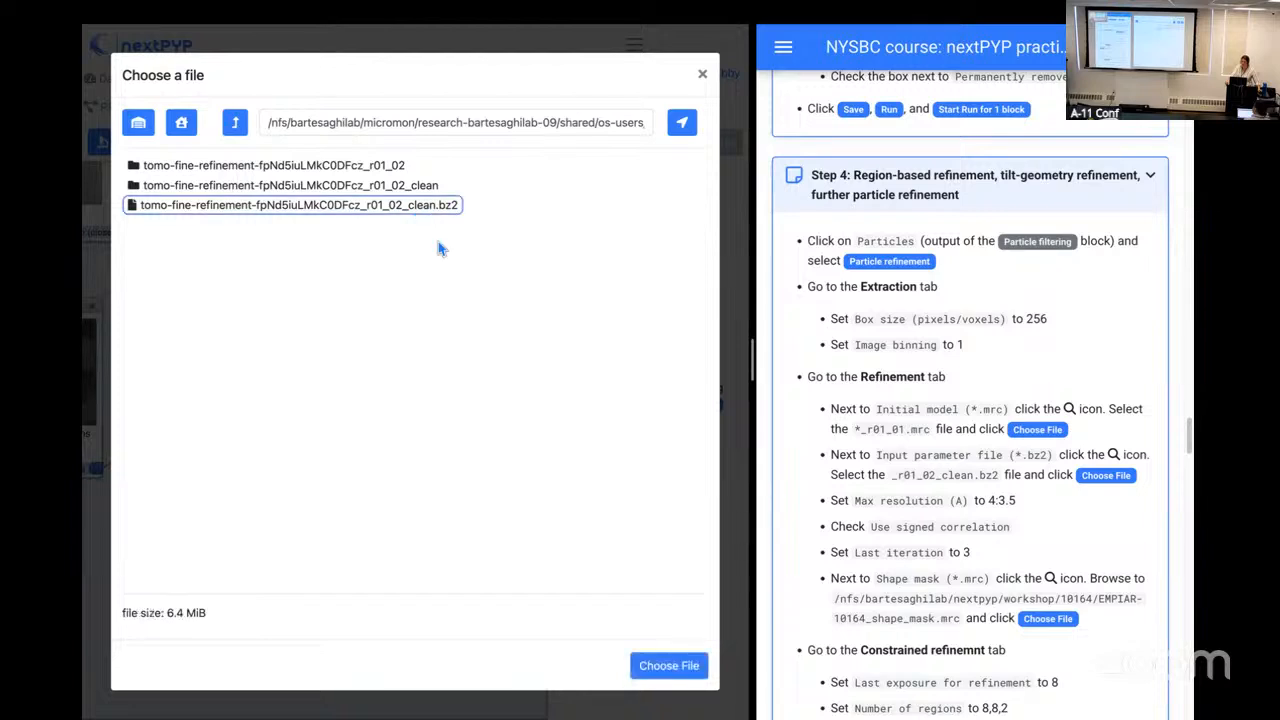
click(677, 666)
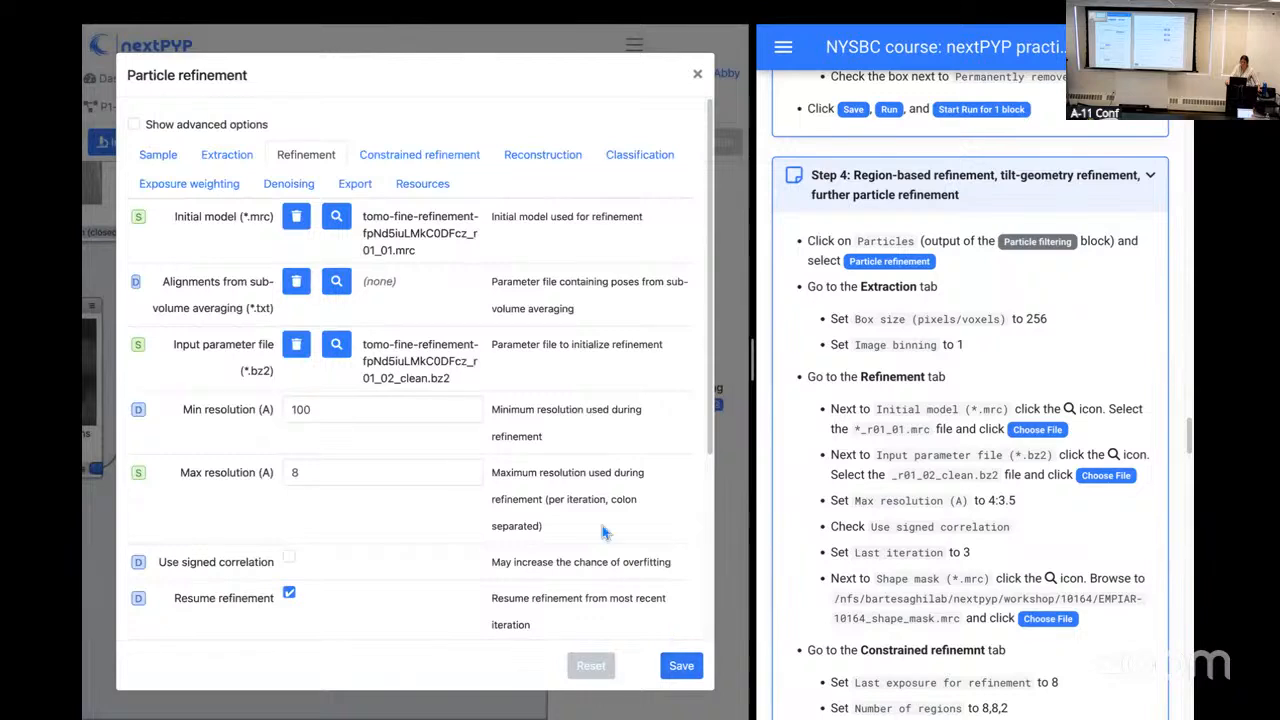
Step: Set the refinement's maximum resolution to 4:3.5 and enable signed correlation
click(316, 473)
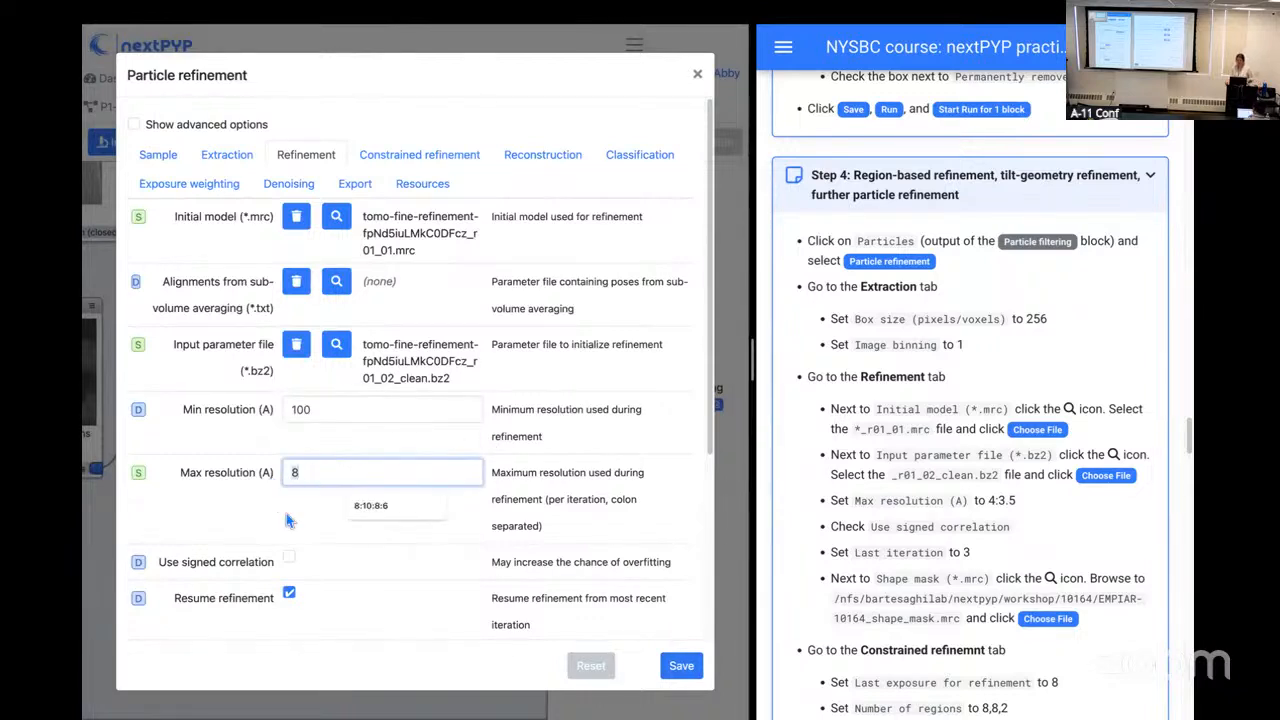
key(BackSpace)
text(4:3.5)
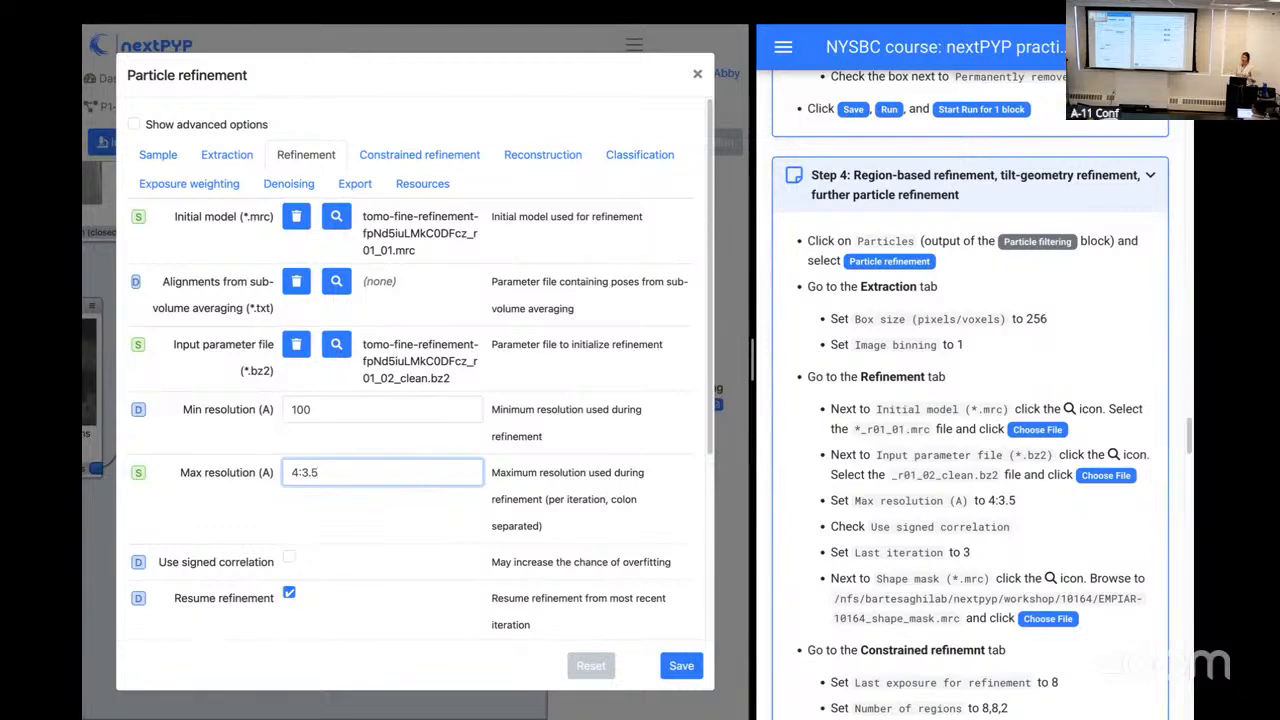
click(291, 563)
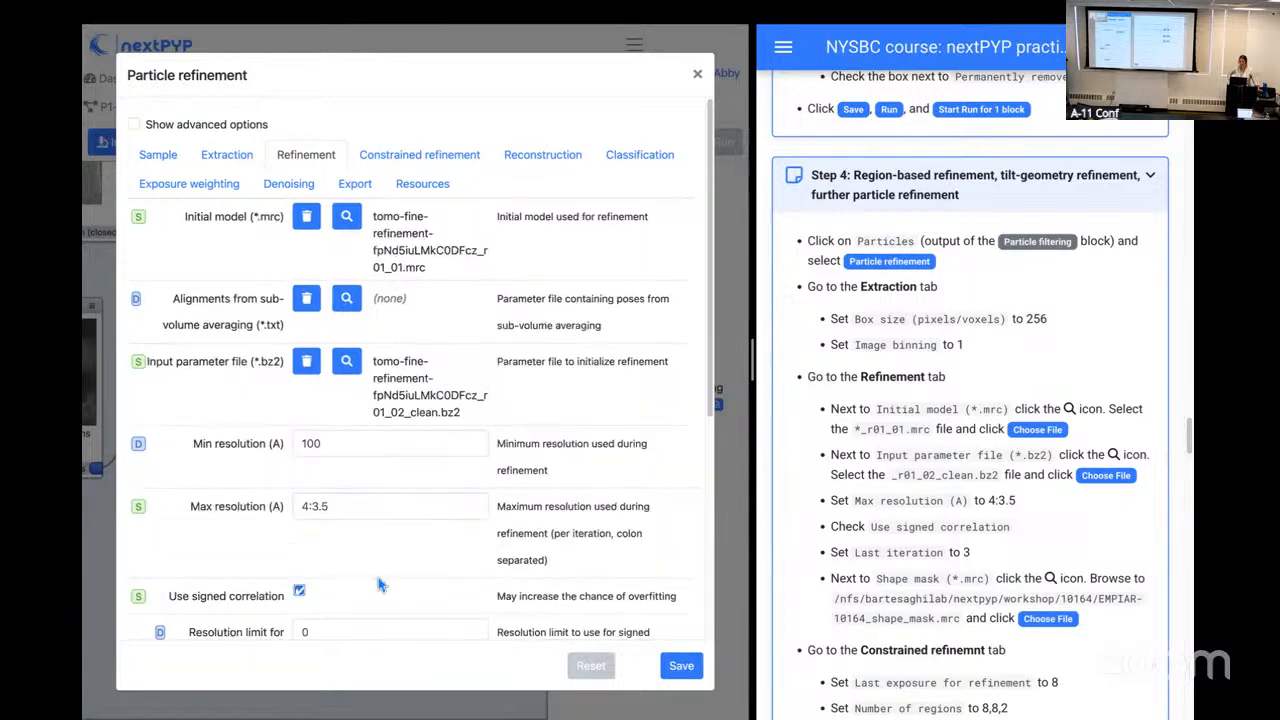
Step: Set the last refinement iteration to 3
scroll(379, 580, down, 1)
scroll(376, 584, down, 4)
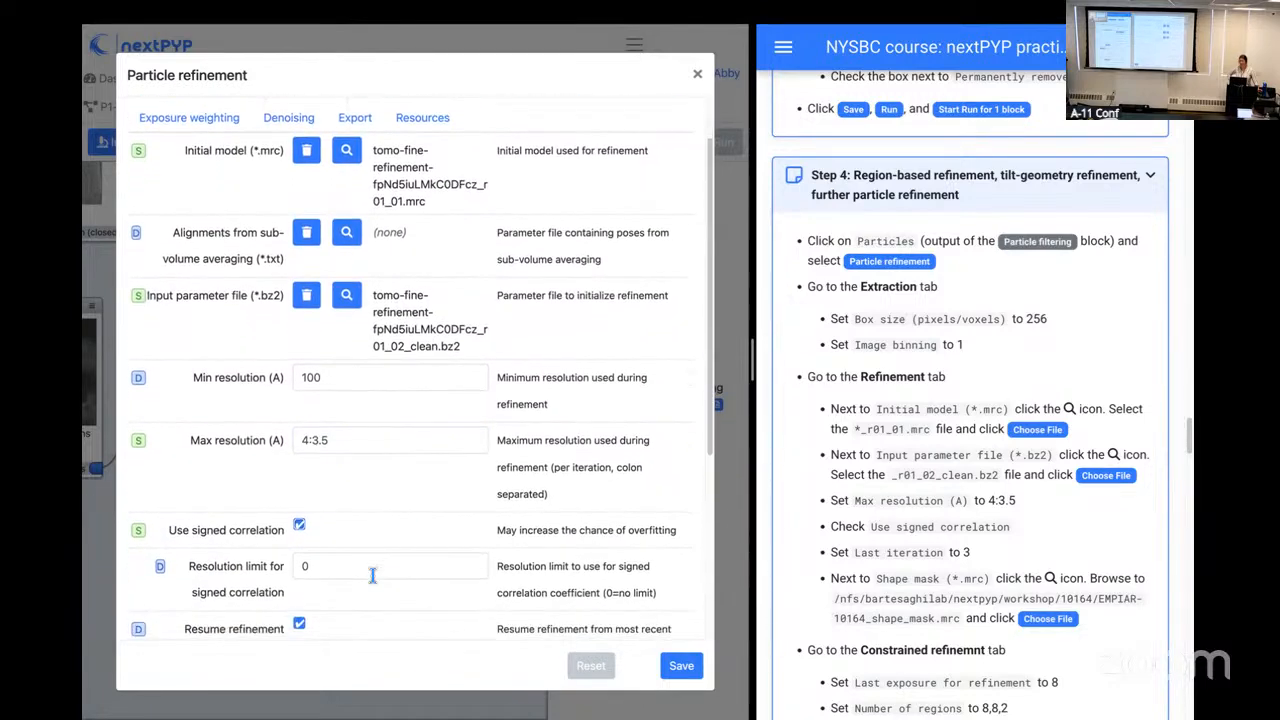
scroll(374, 585, down, 2)
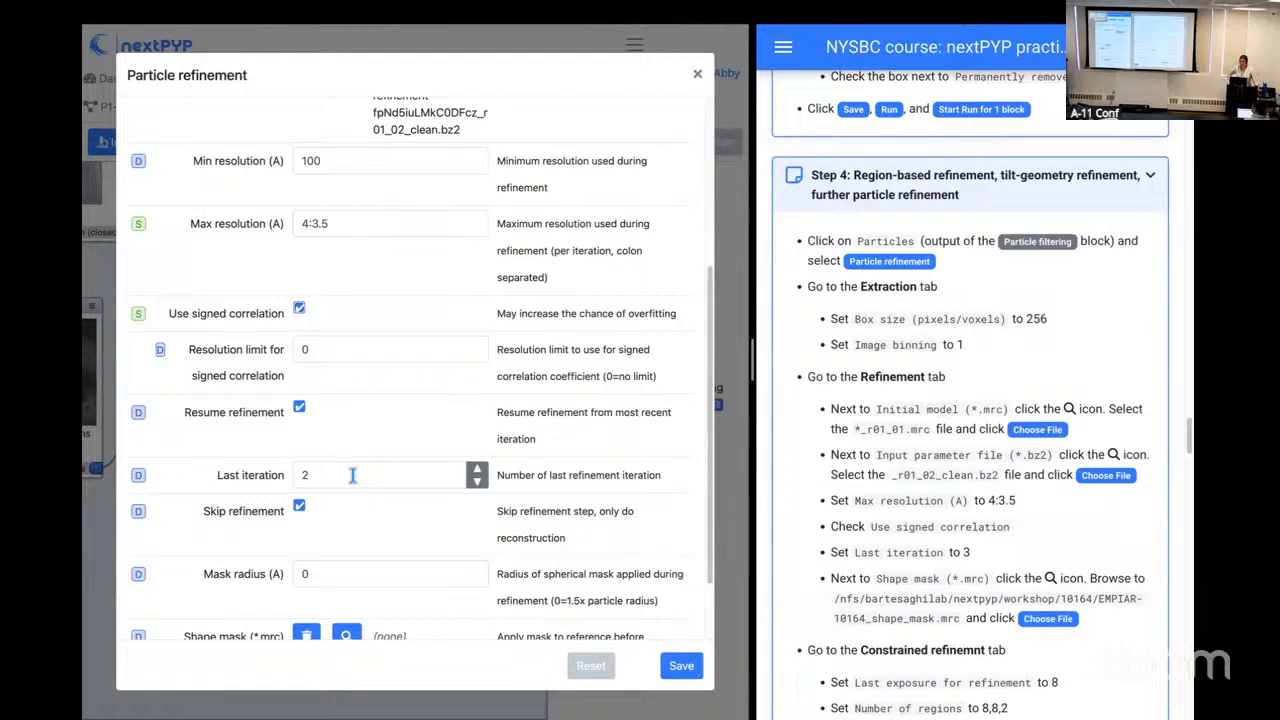
click(353, 475)
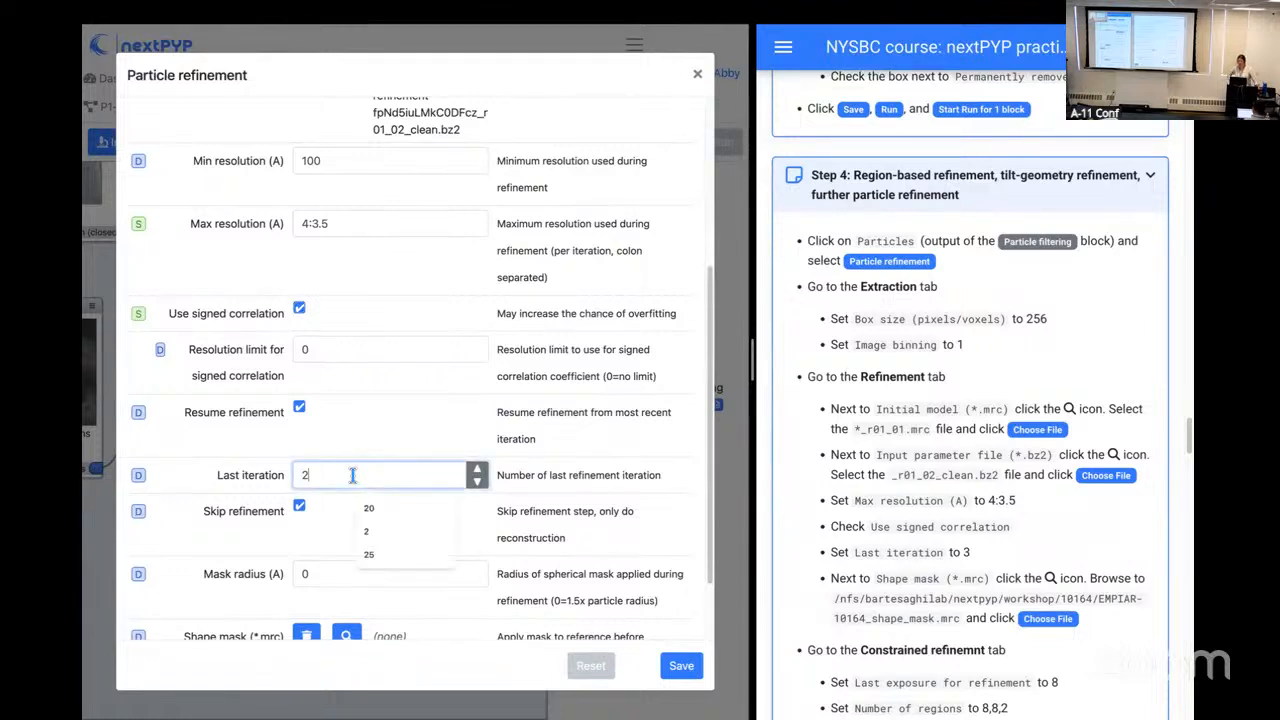
key(BackSpace)
text(3)
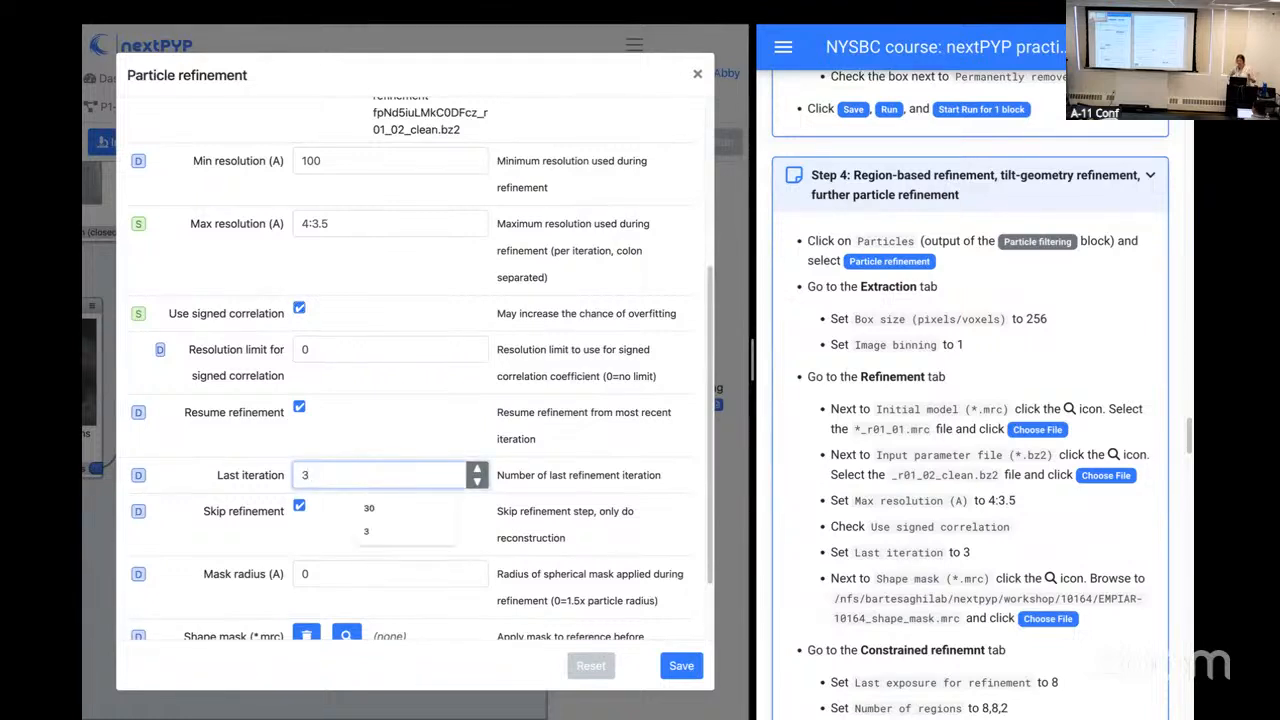
click(250, 479)
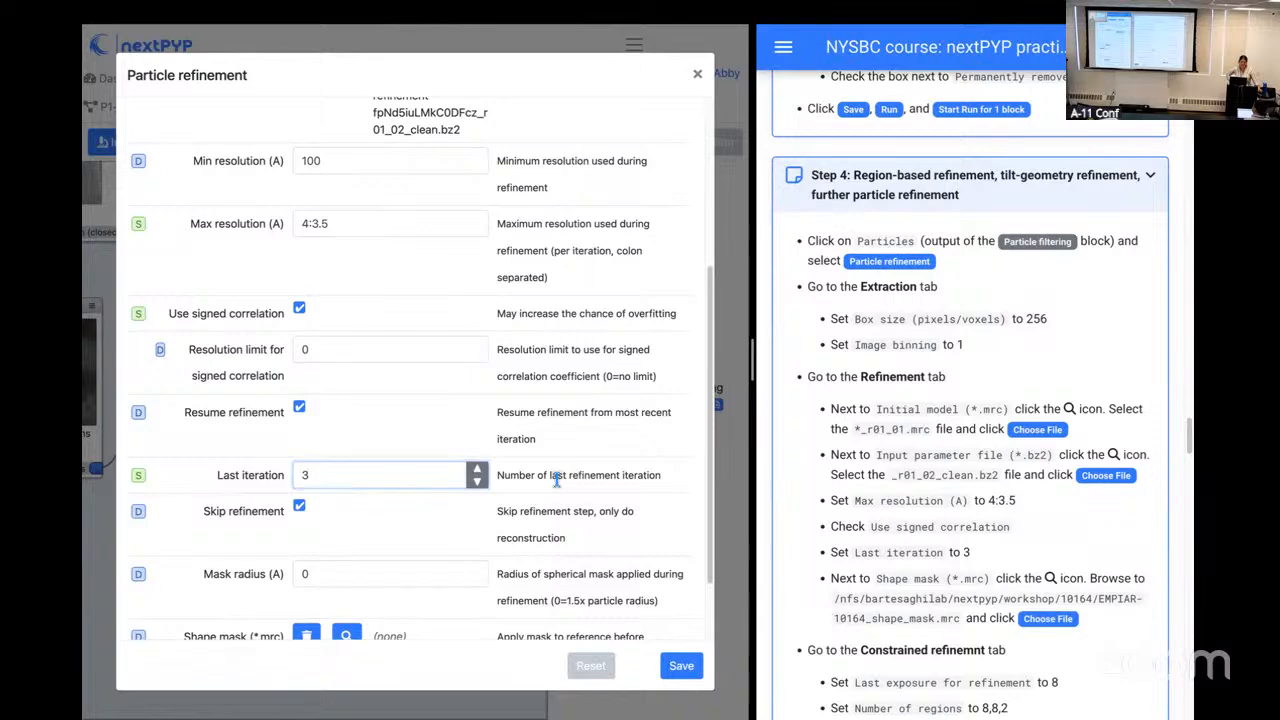
Step: Assign EMPIAR-10164_shape_mask.mrc from /nfs/bartesaghilab/nextpyp/workshop/10164 as the refinement's shape mask
scroll(550, 545, down, 2)
scroll(550, 545, down, 3)
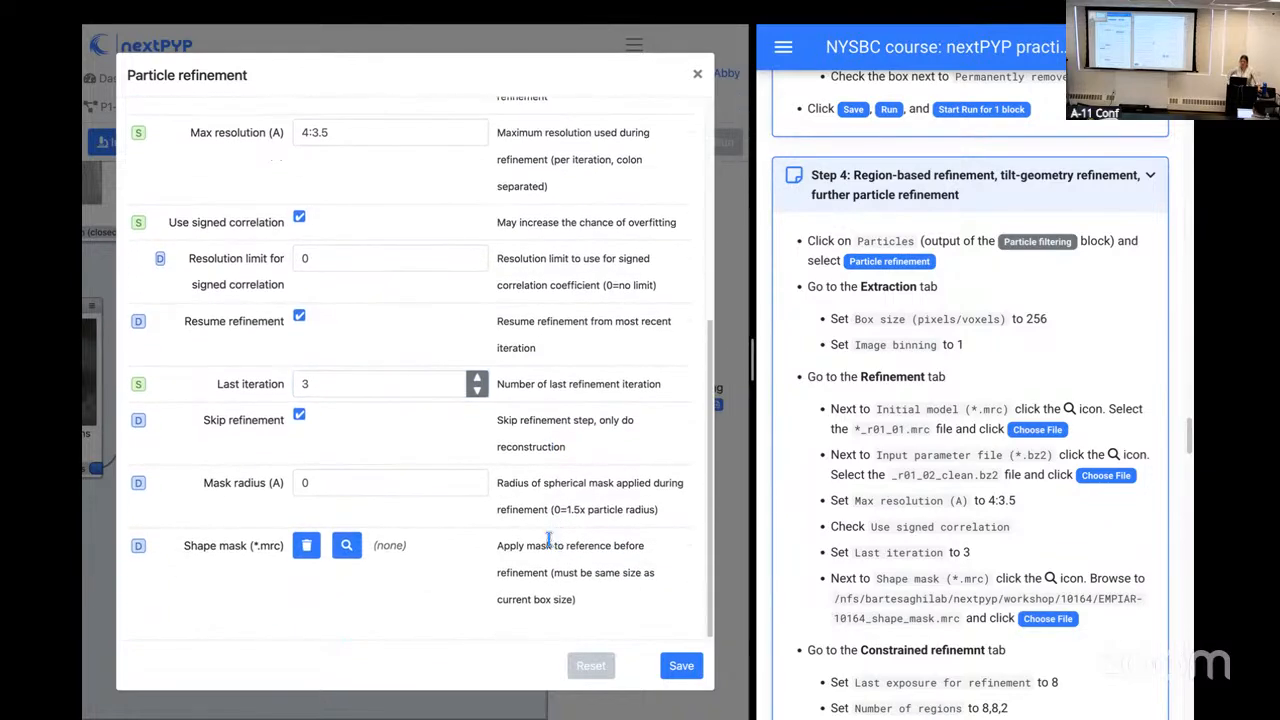
click(362, 542)
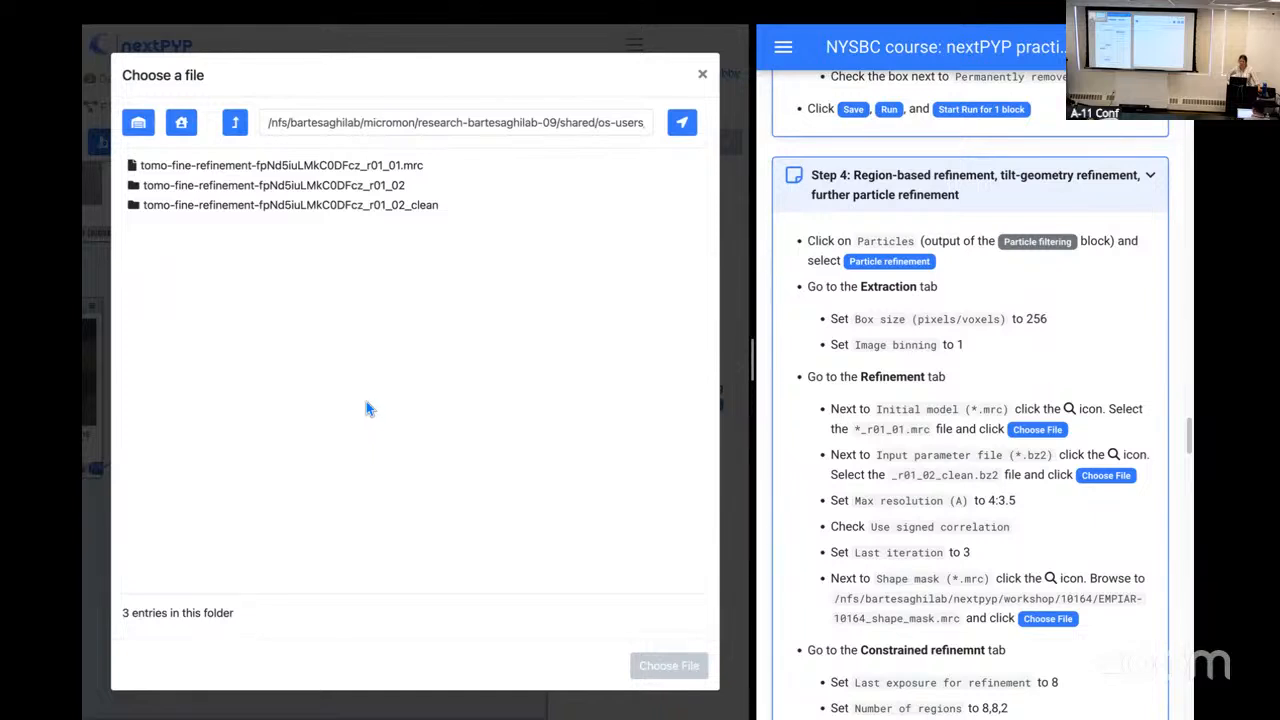
click(145, 133)
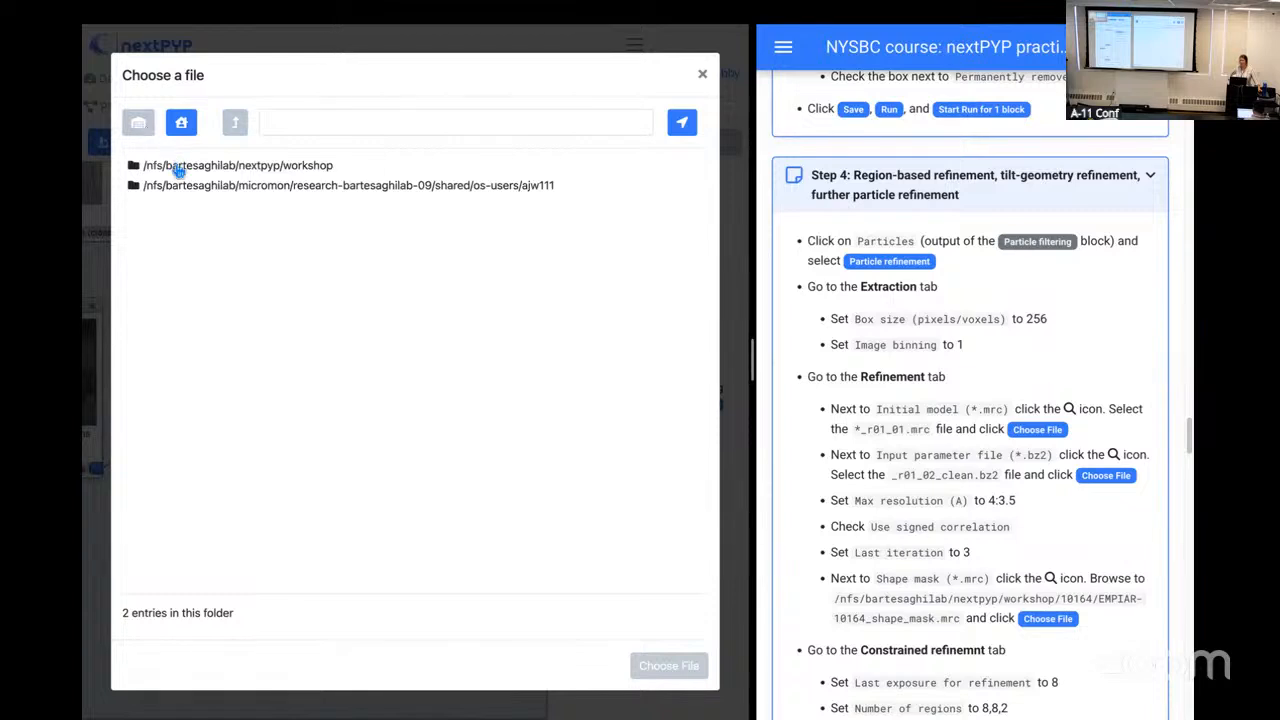
click(175, 168)
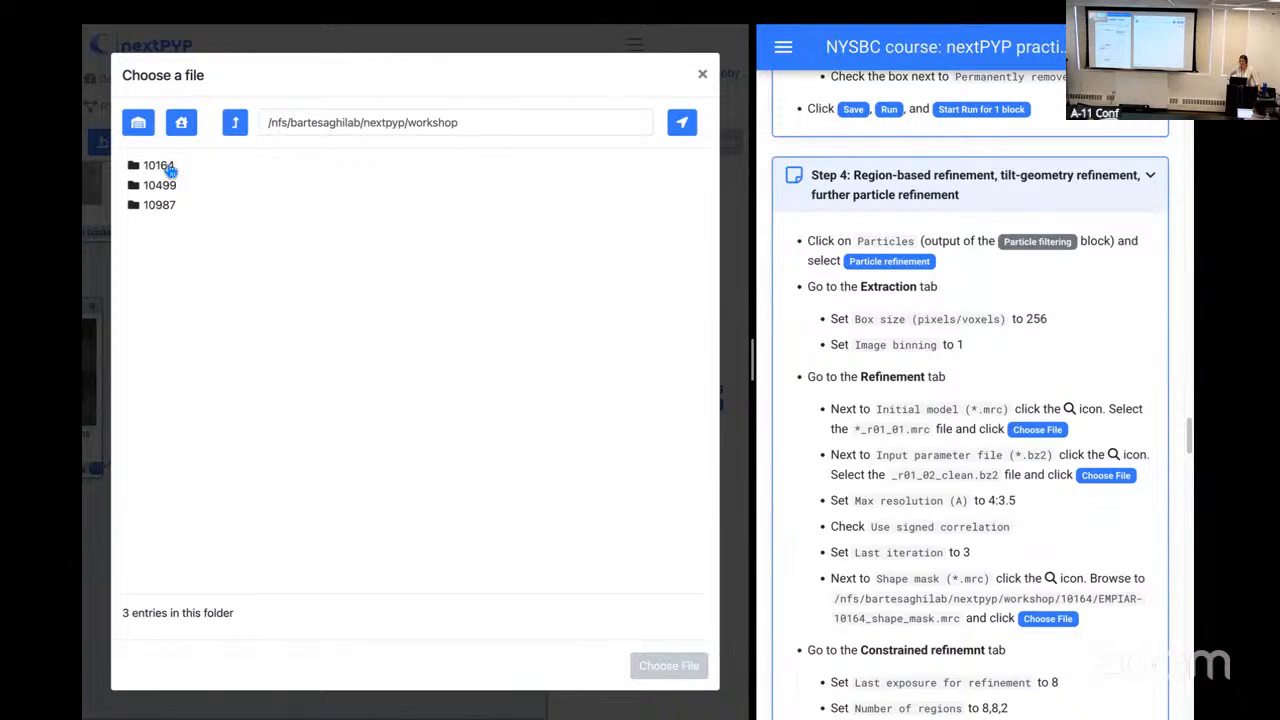
double_click(175, 168)
click(245, 188)
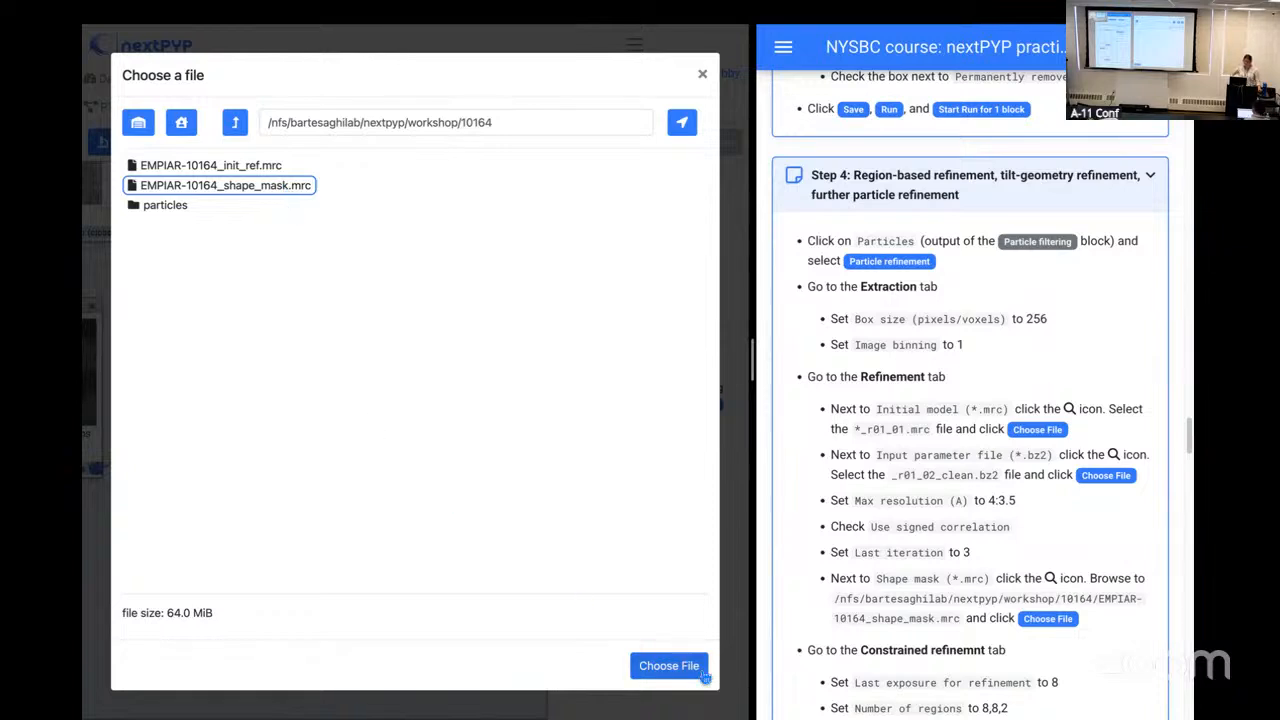
click(669, 666)
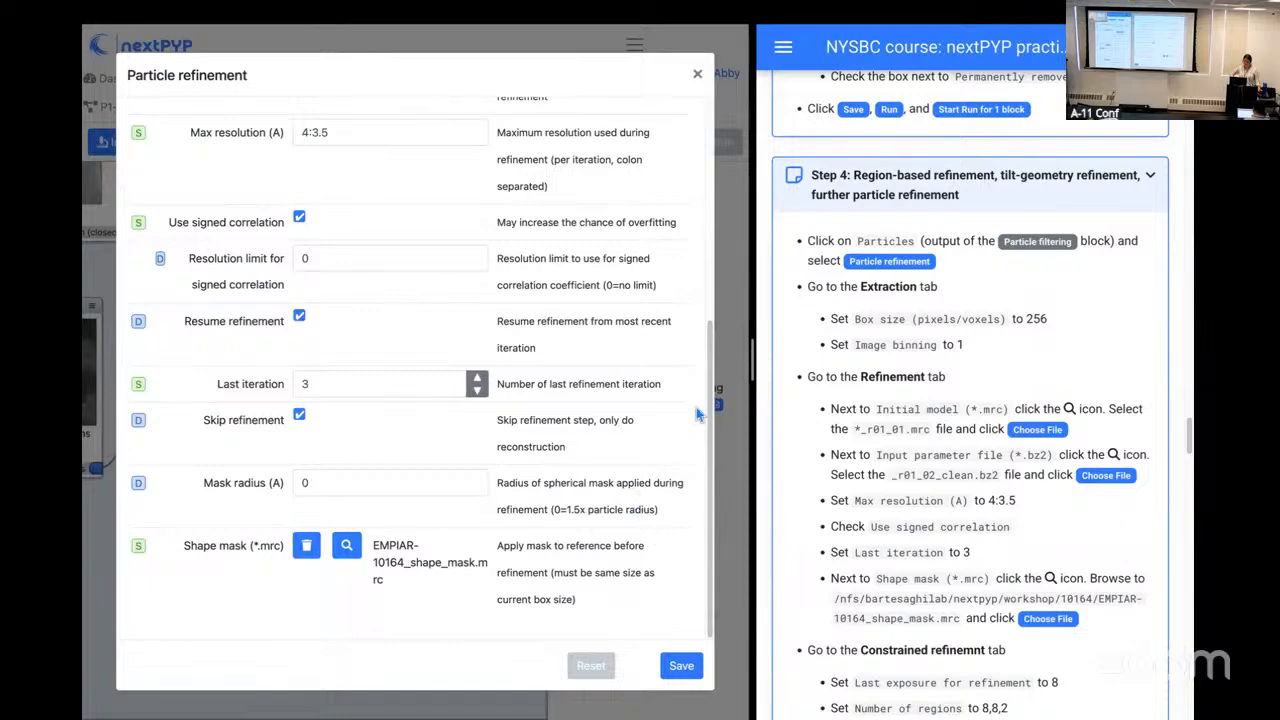
Step: Set the last exposure for refinement to 8 in the constrained refinement settings
drag(712, 421, 684, 214)
scroll(684, 214, up, 1)
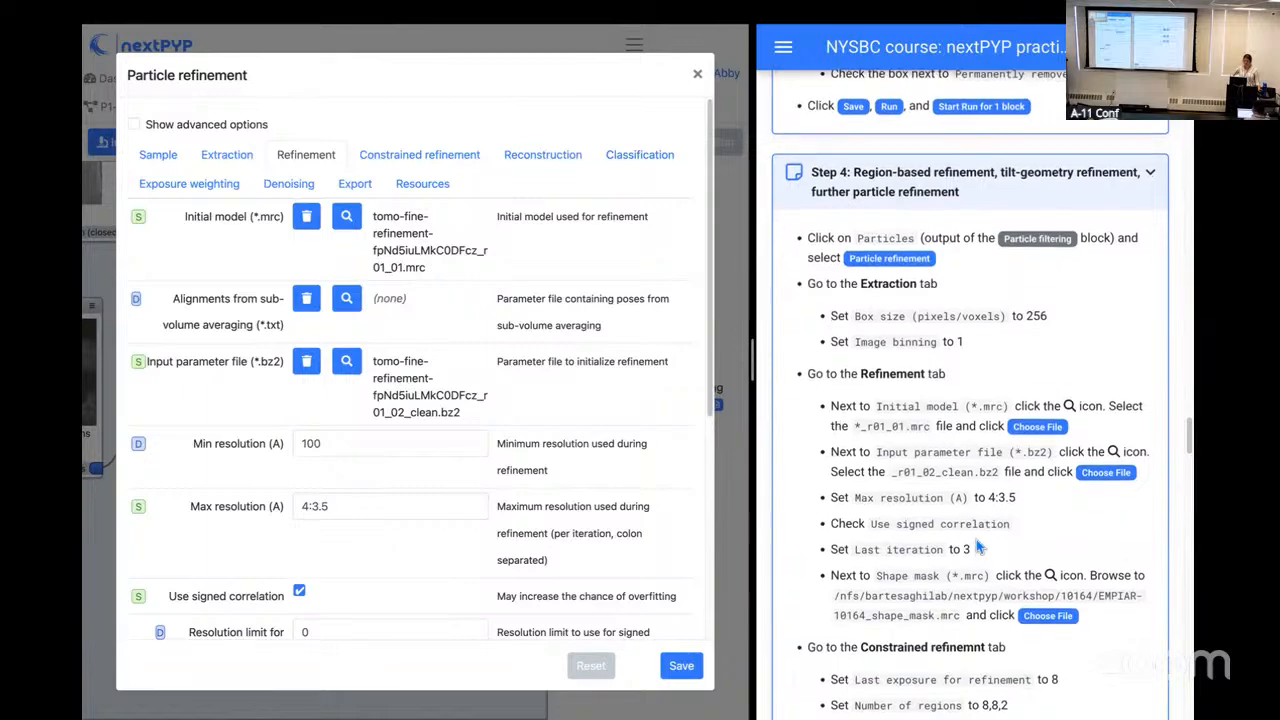
scroll(976, 539, down, 3)
scroll(976, 539, up, 1)
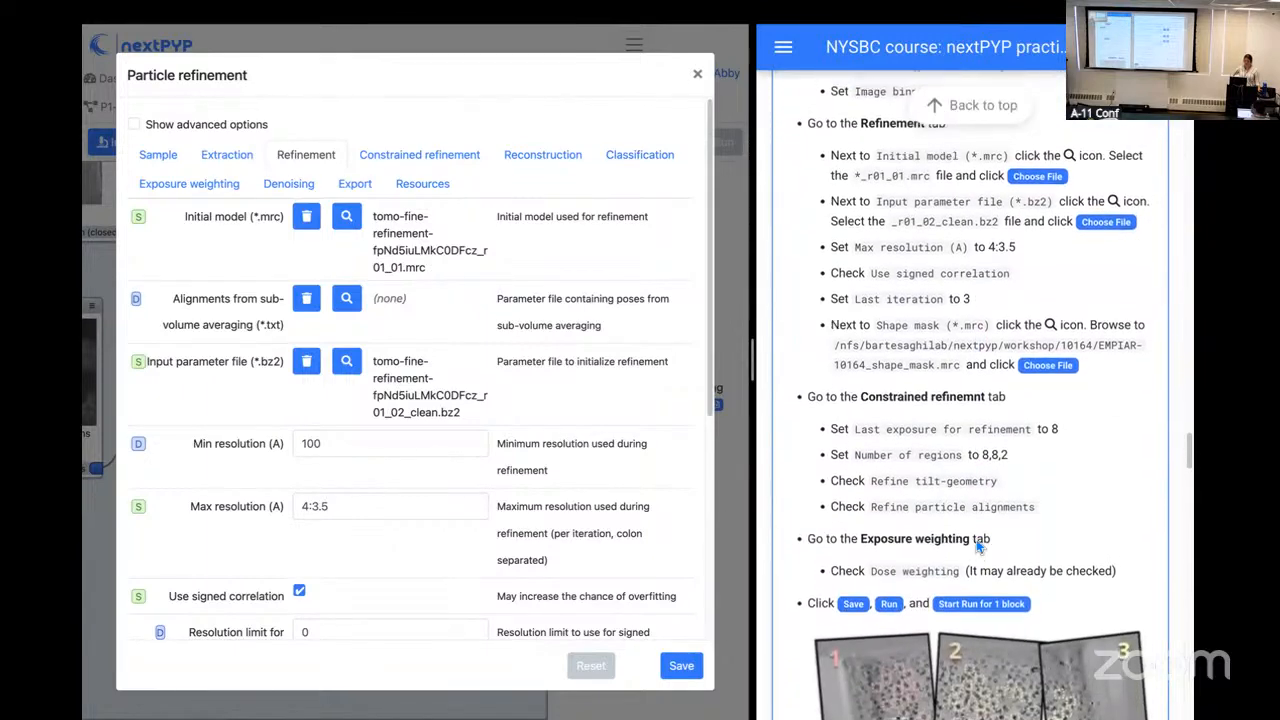
click(387, 156)
double_click(333, 252)
text(8)
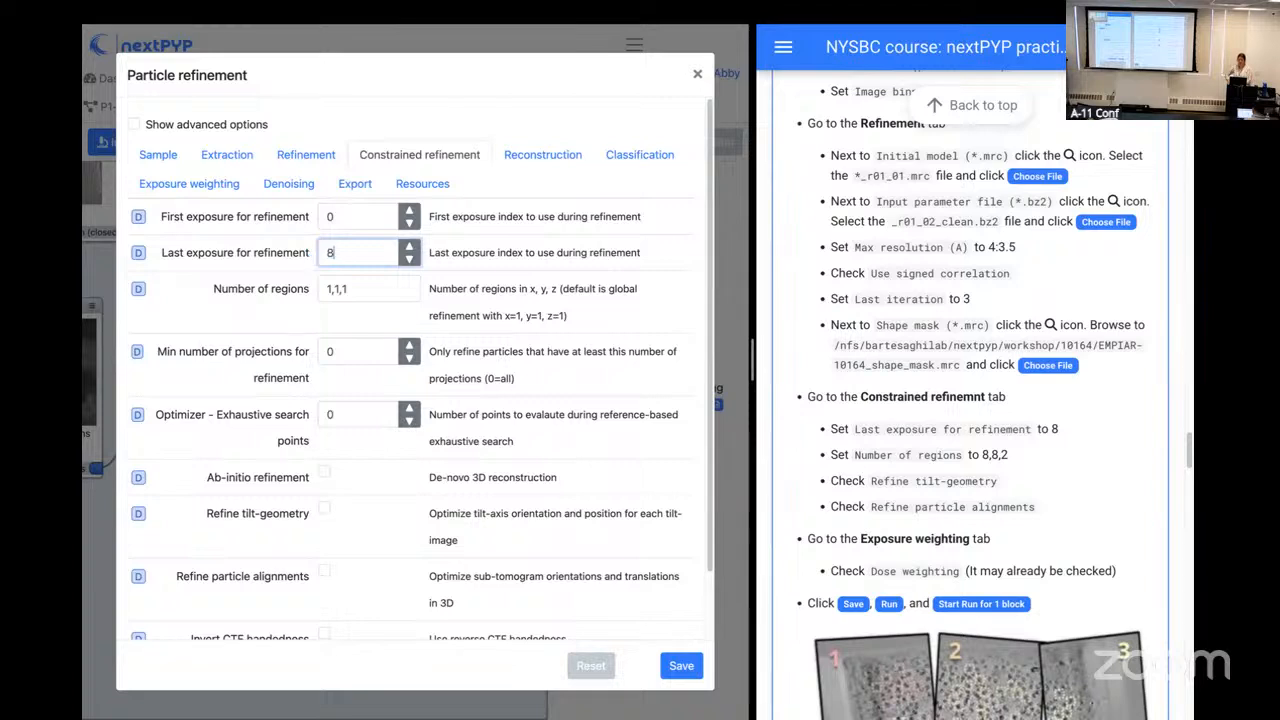
click(481, 257)
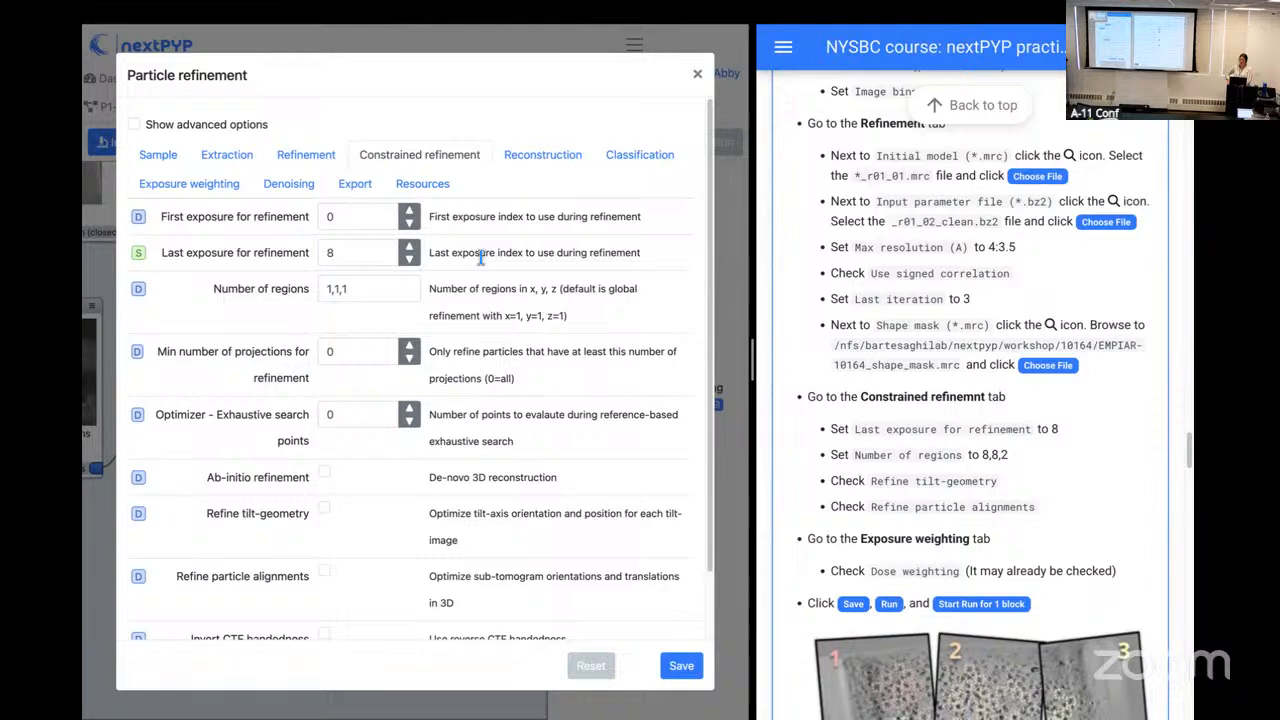
Step: Set the number of regions for constrained refinement to 8,8,2
scroll(510, 316, down, 1)
scroll(510, 316, down, 1)
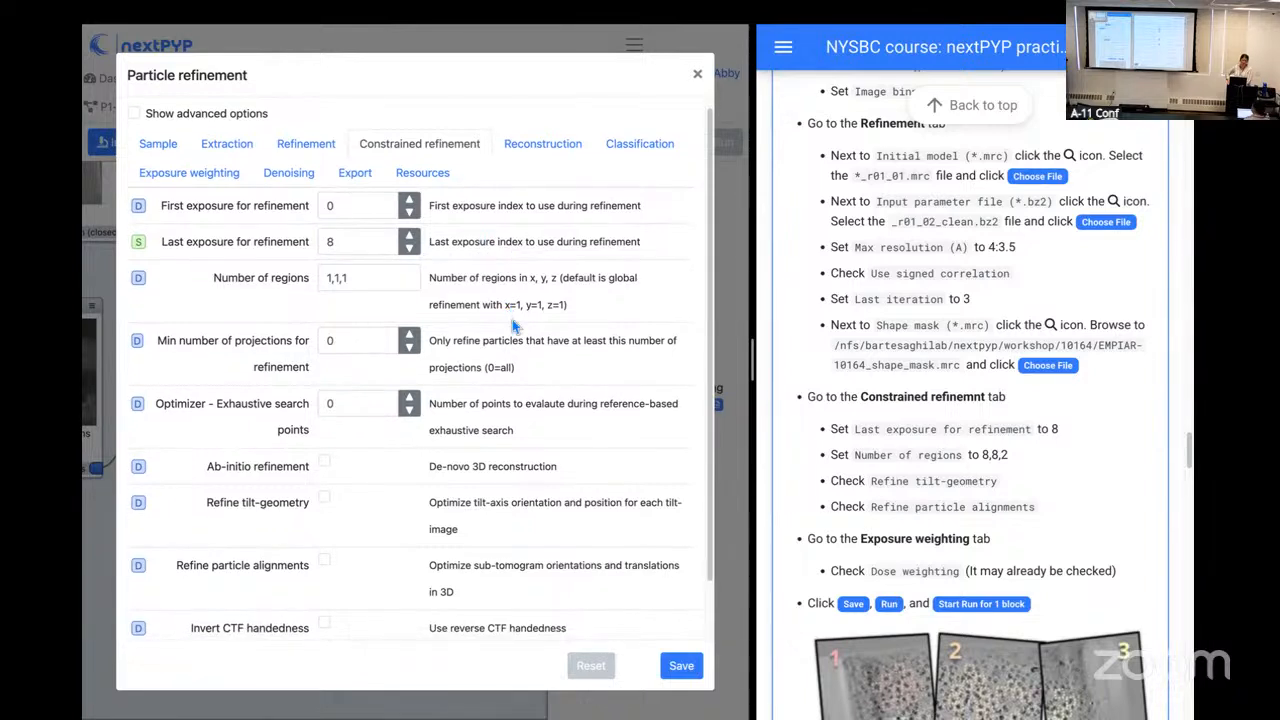
drag(378, 284, 304, 285)
key(BackSpace)
text(8,8,2)
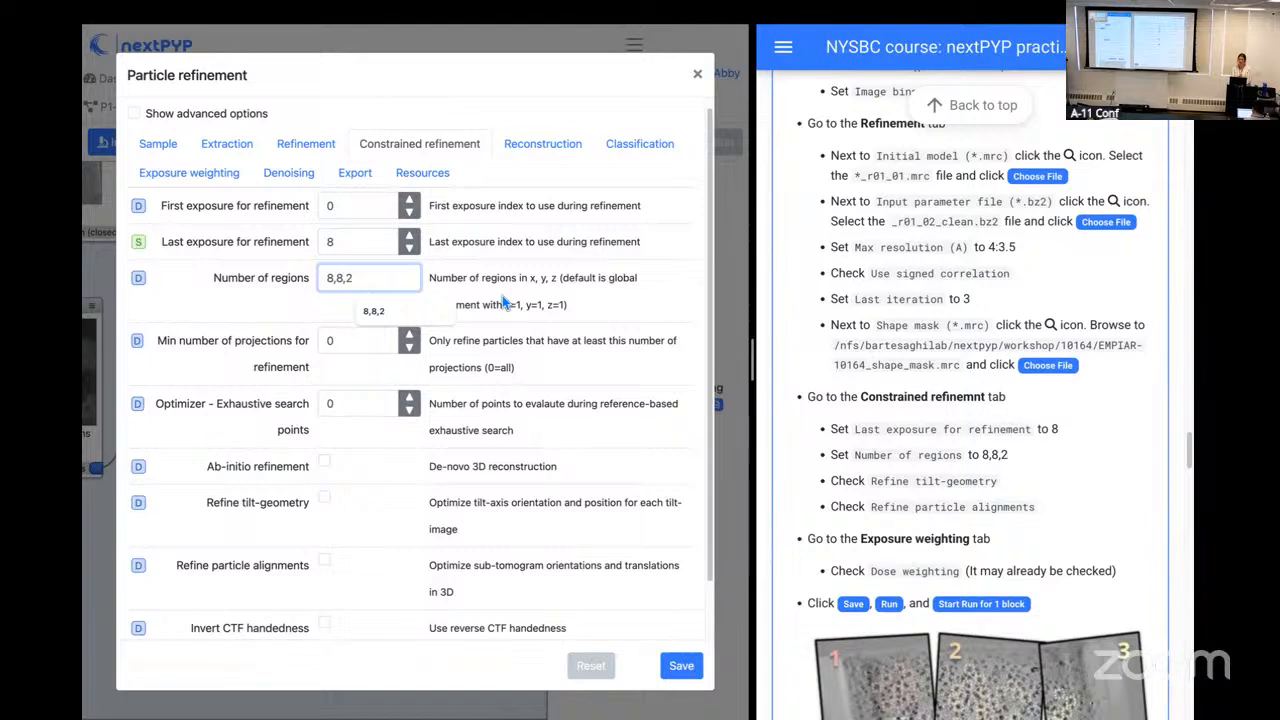
Step: Enable Refine tilt-geometry and Refine particle alignments in the constrained refinement settings
click(502, 295)
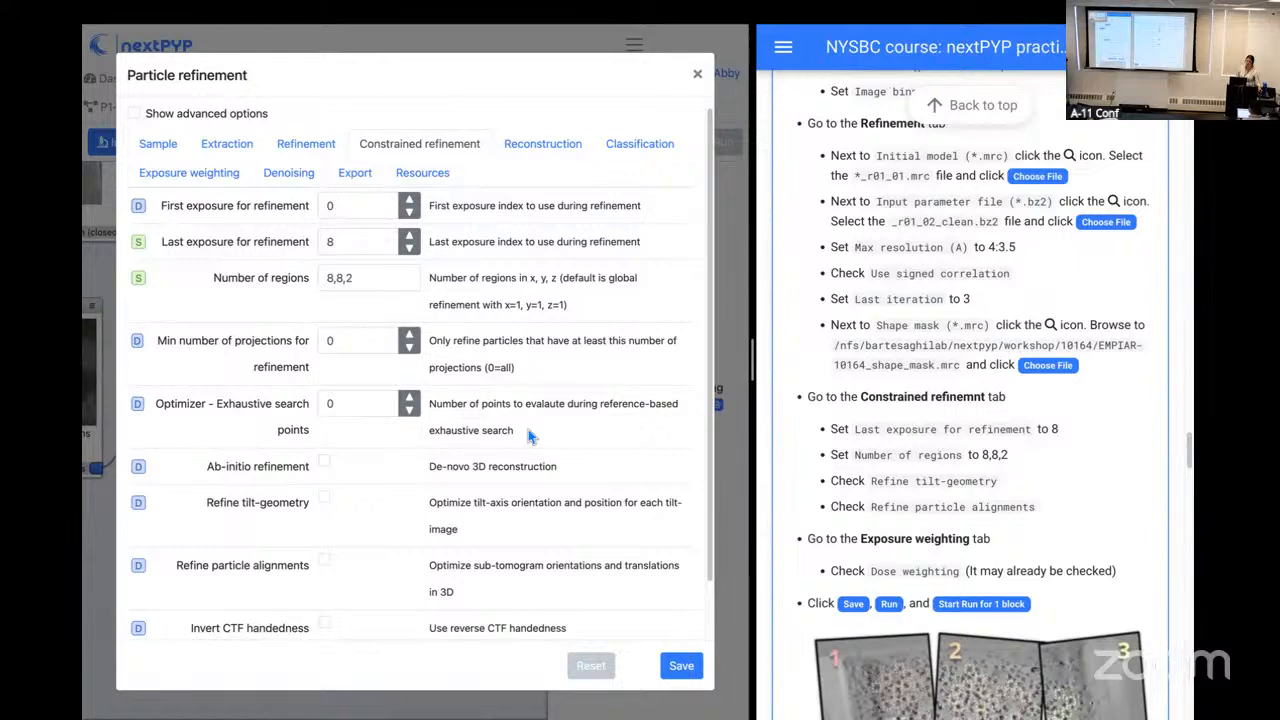
click(326, 502)
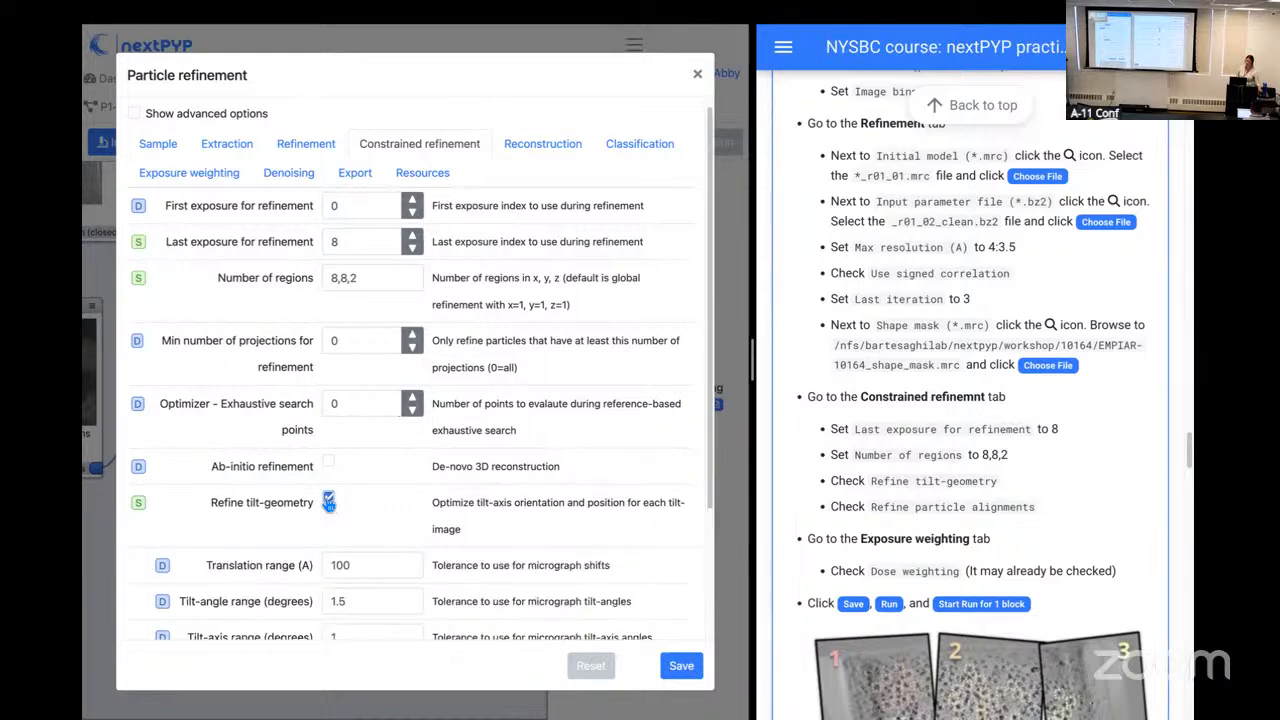
scroll(338, 517, down, 1)
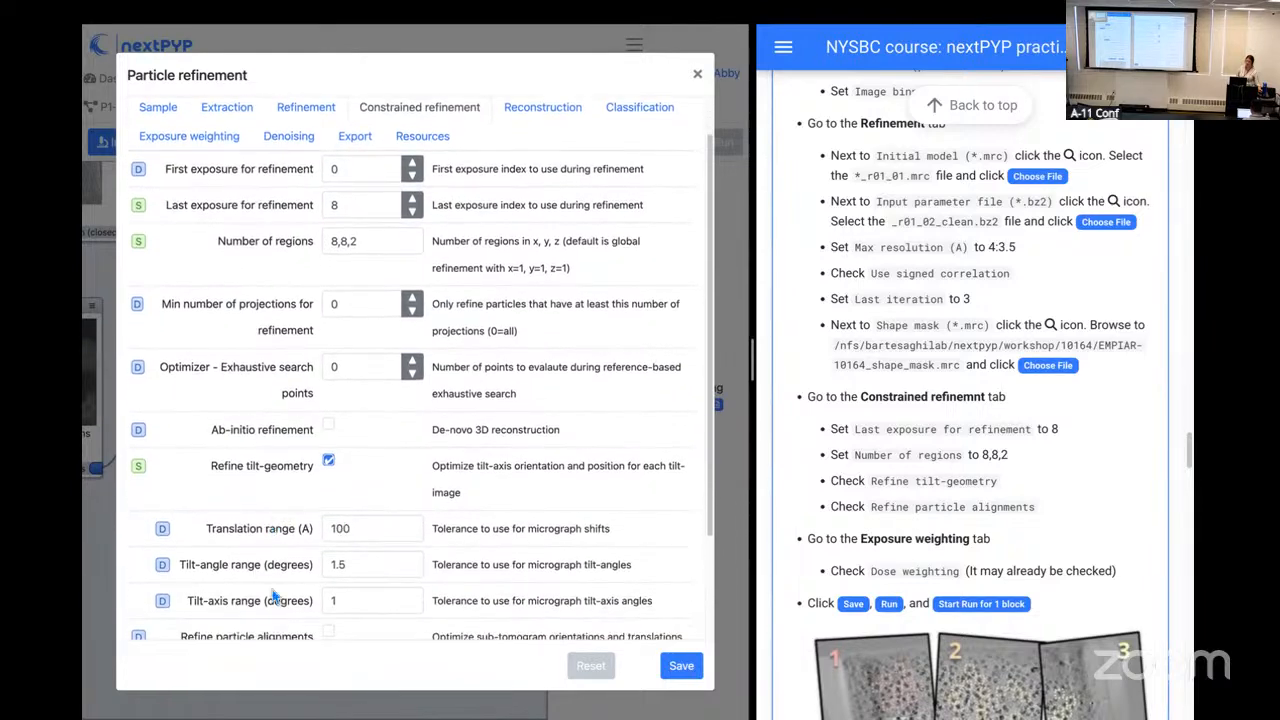
scroll(316, 535, down, 1)
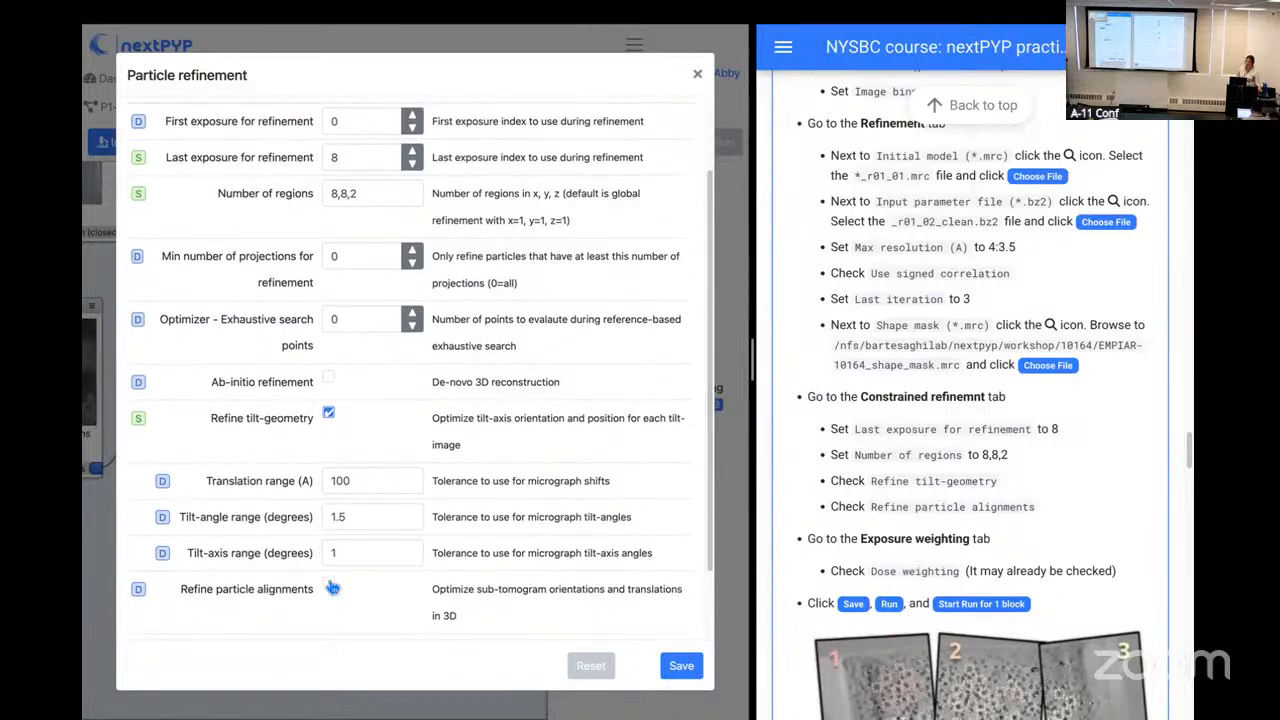
click(328, 588)
scroll(333, 588, down, 1)
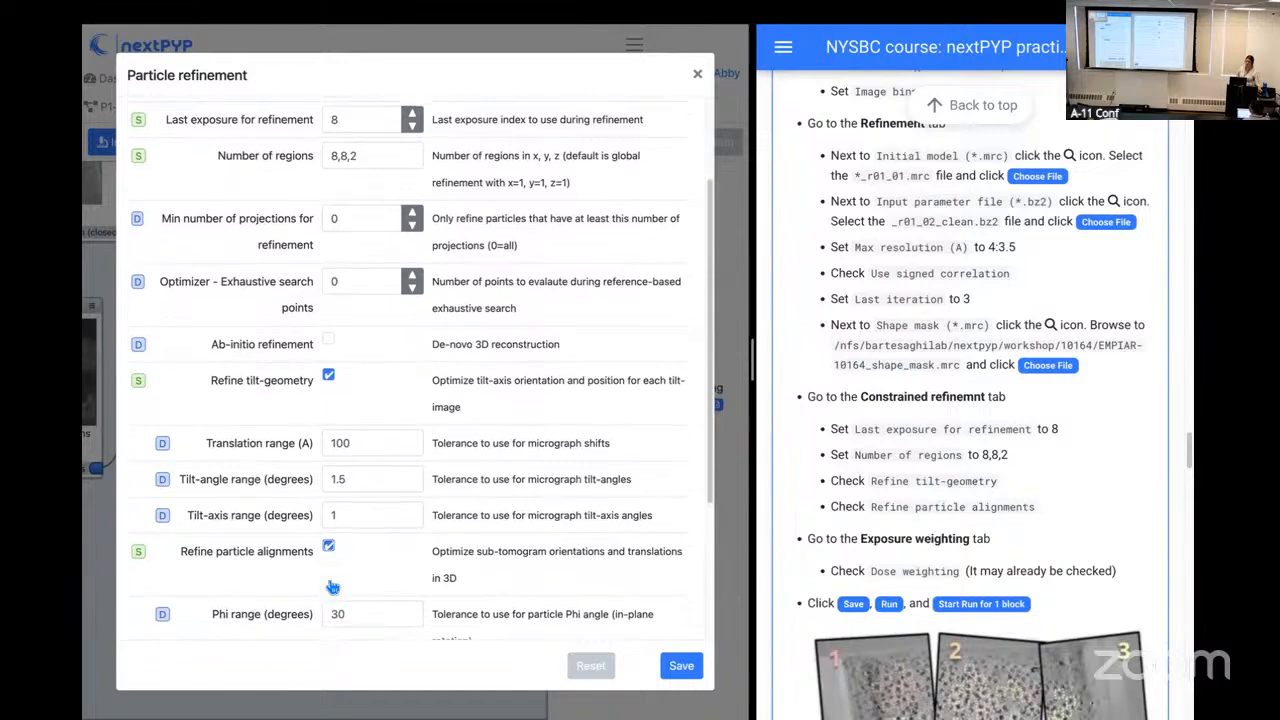
scroll(333, 588, down, 3)
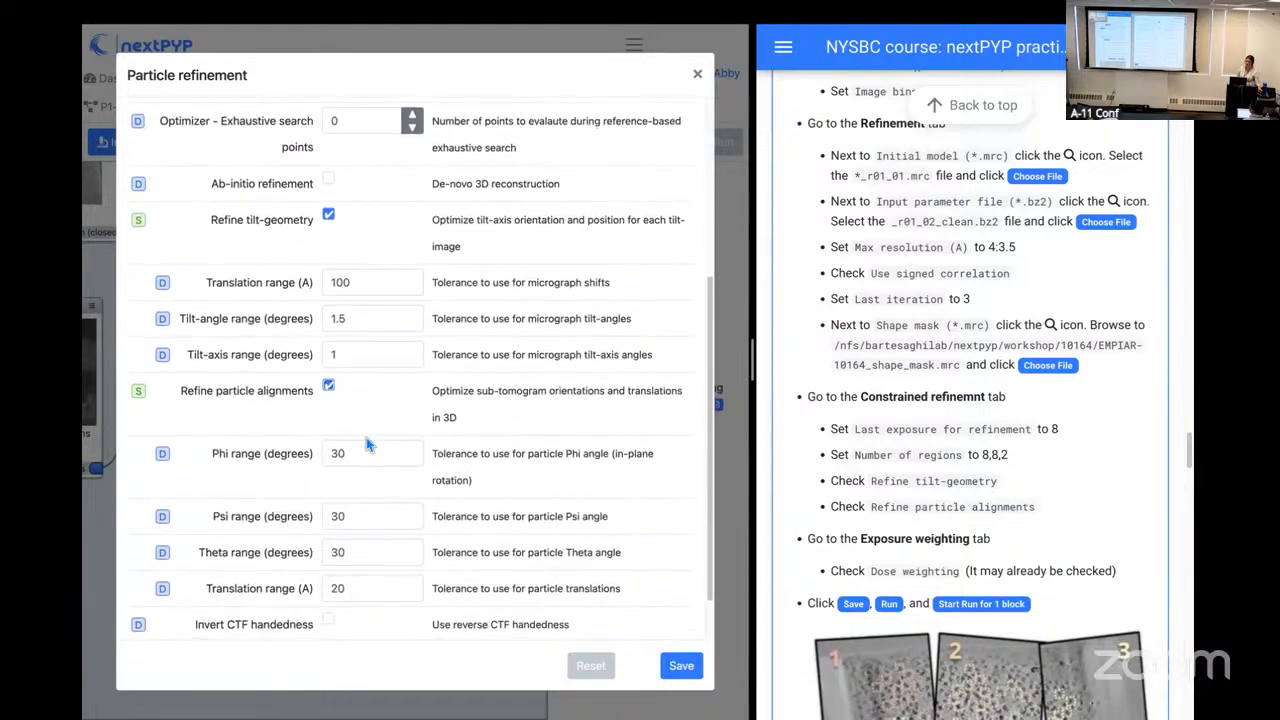
Step: Review the refinement block's exposure weighting and resources settings, checking that dose weighting is enabled
scroll(397, 517, up, 2)
scroll(402, 516, up, 3)
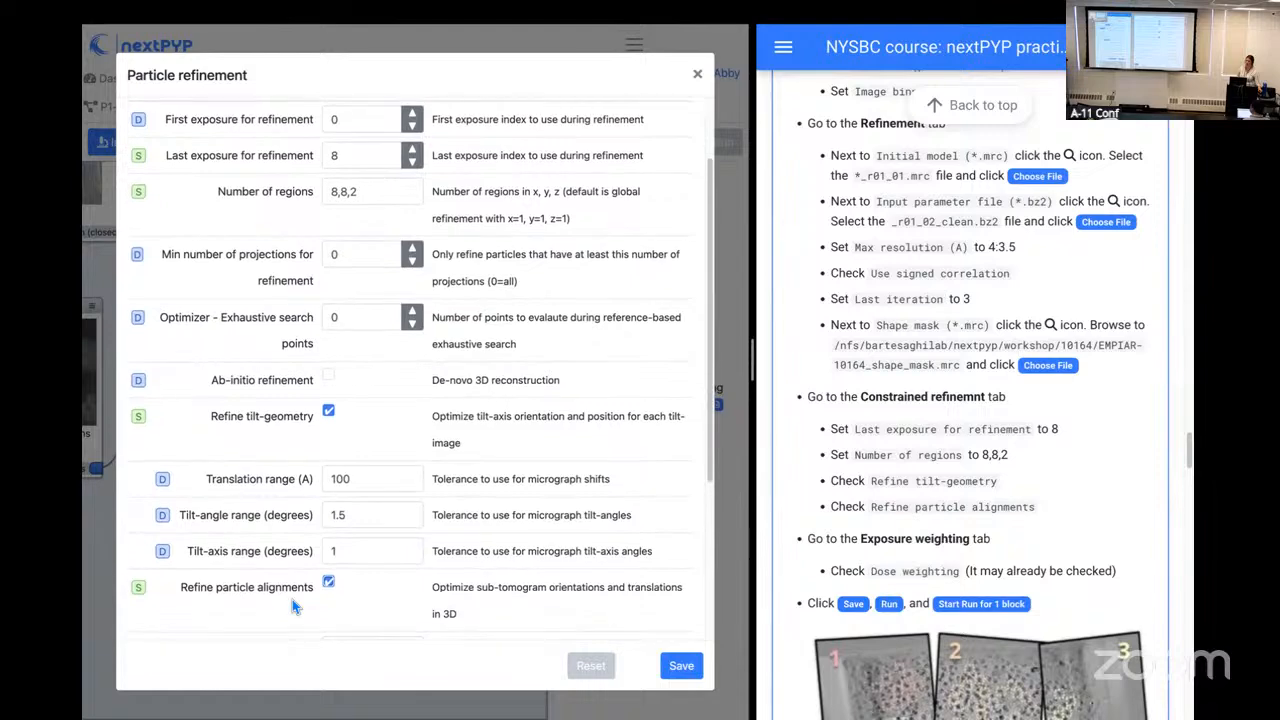
scroll(292, 600, up, 1)
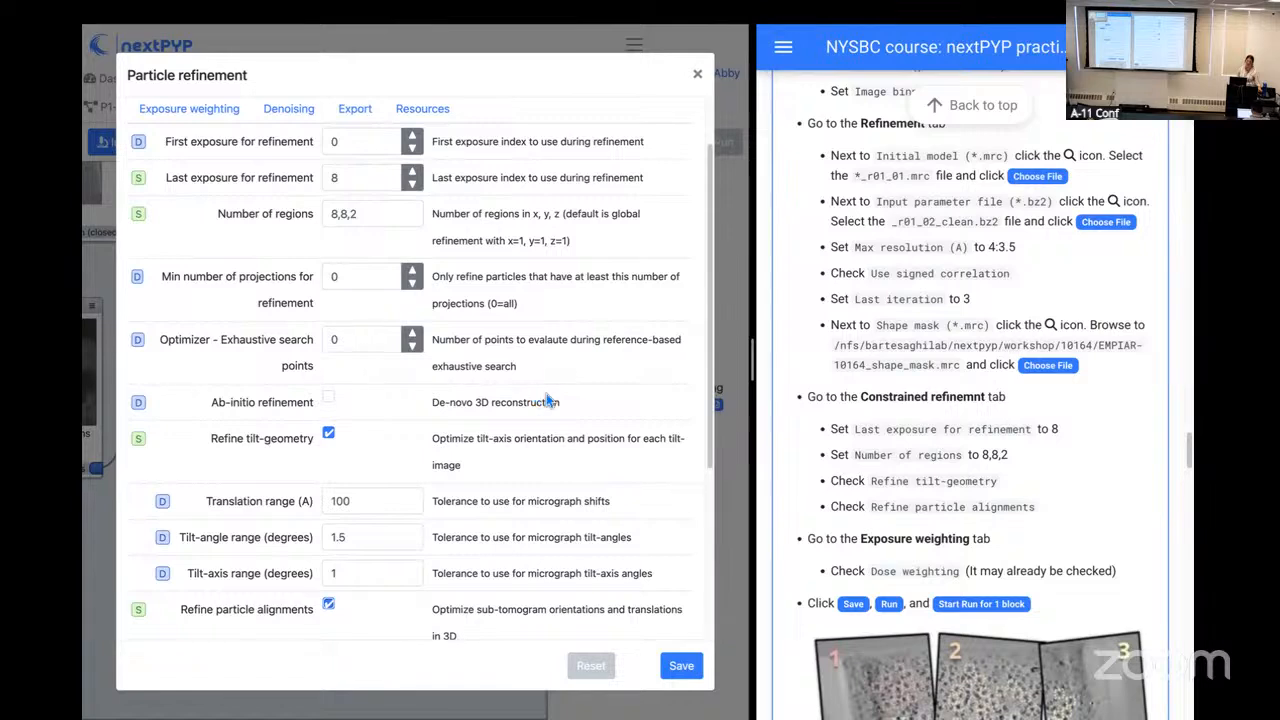
scroll(540, 410, up, 2)
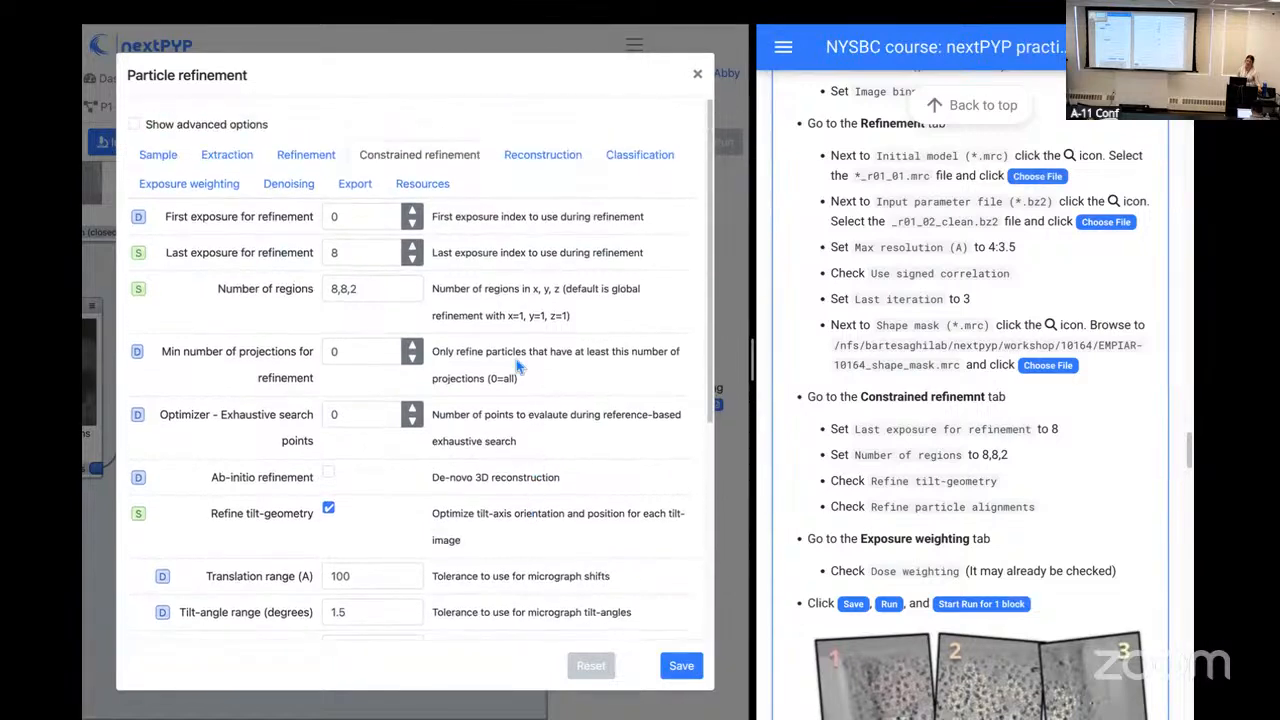
click(230, 189)
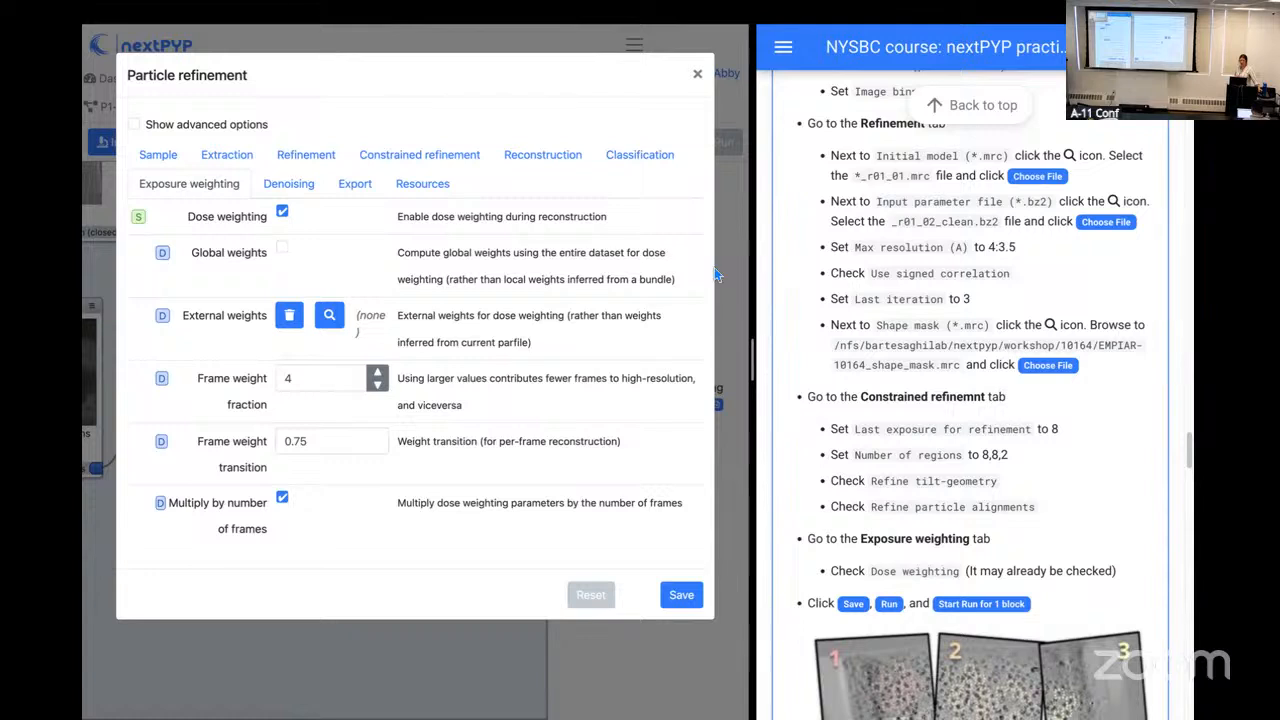
click(422, 186)
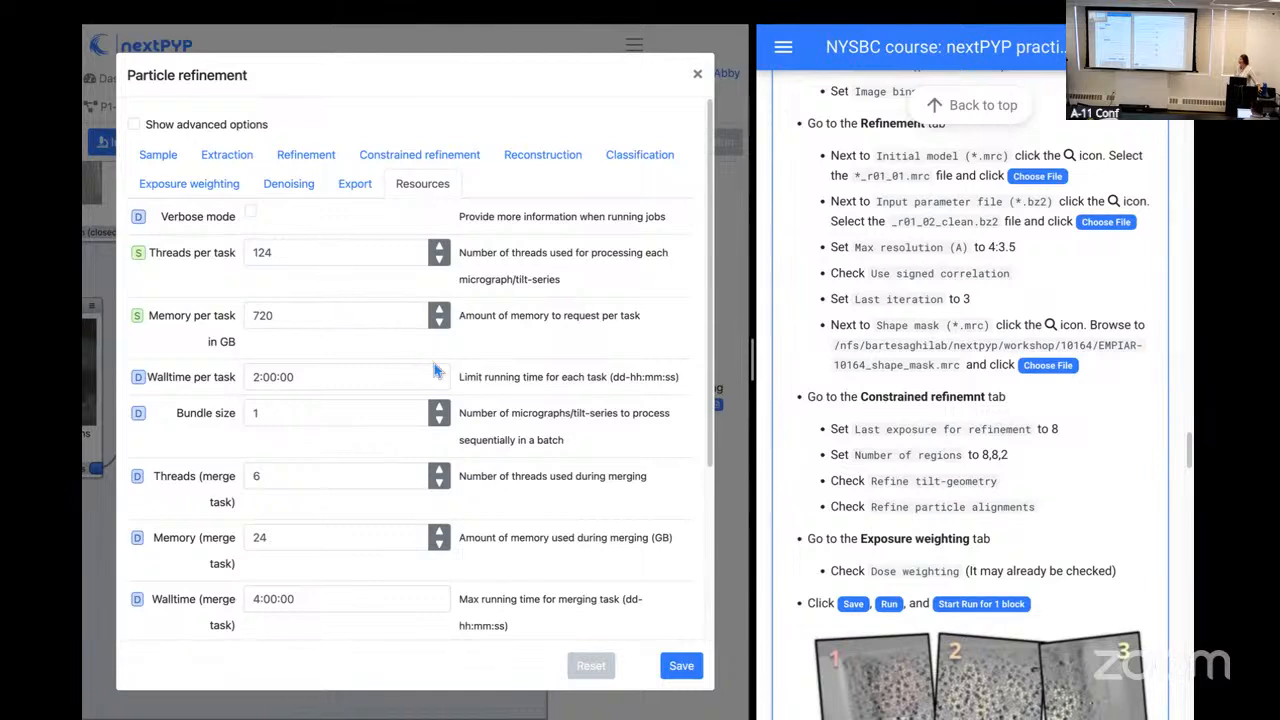
Step: Save the new particle refinement block and start the run for block B16
click(685, 672)
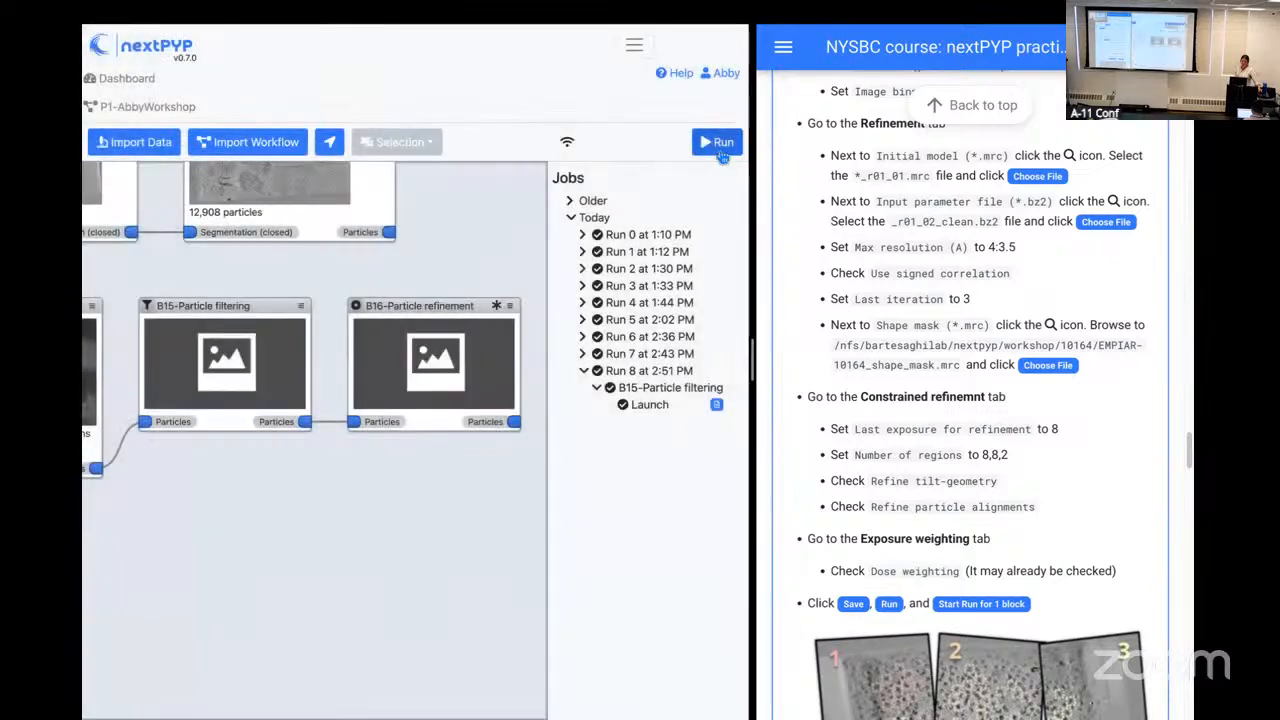
click(721, 150)
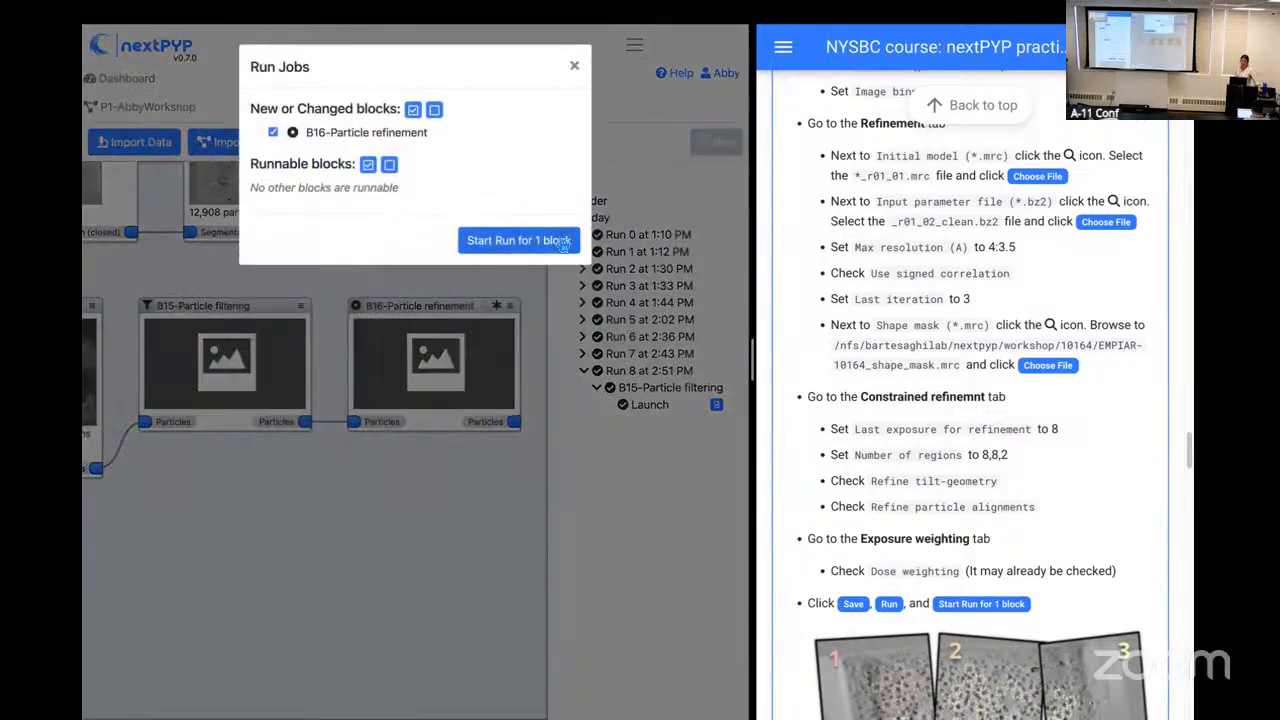
click(561, 240)
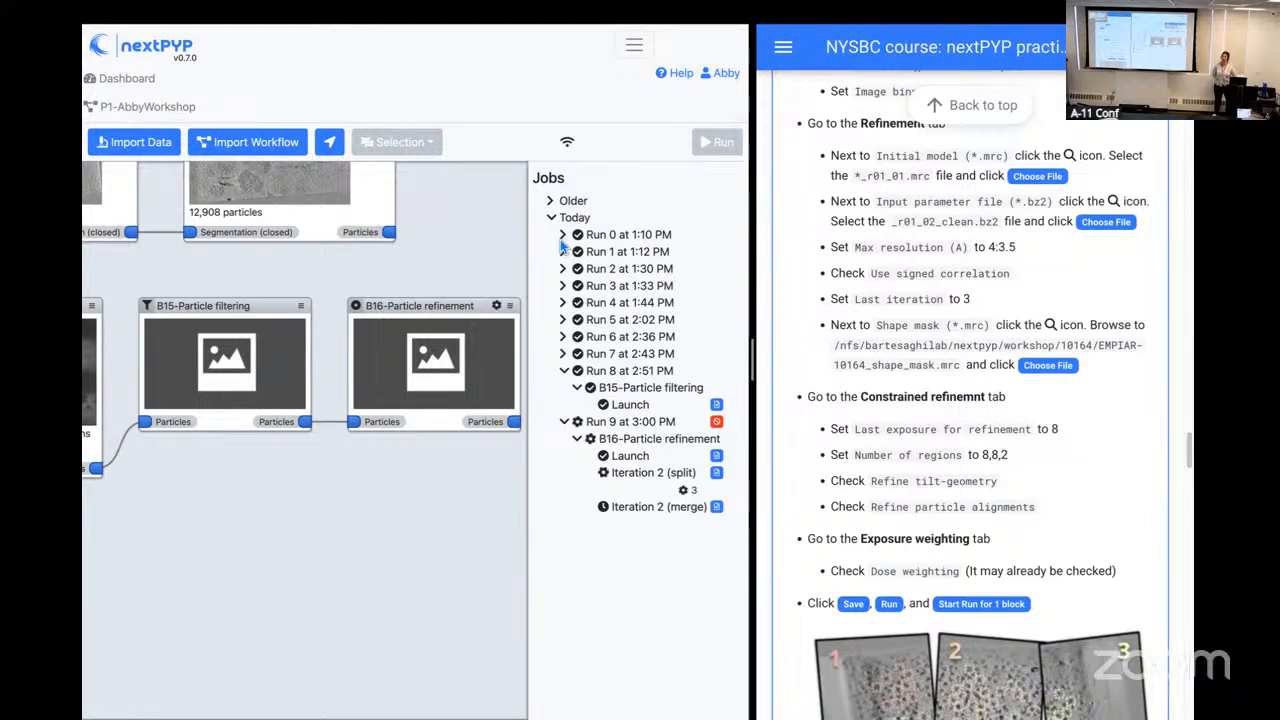
Step: Examine the refinement settings of the B15 particle filtering block, including its initial model, and close them without changes
drag(258, 487, 451, 503)
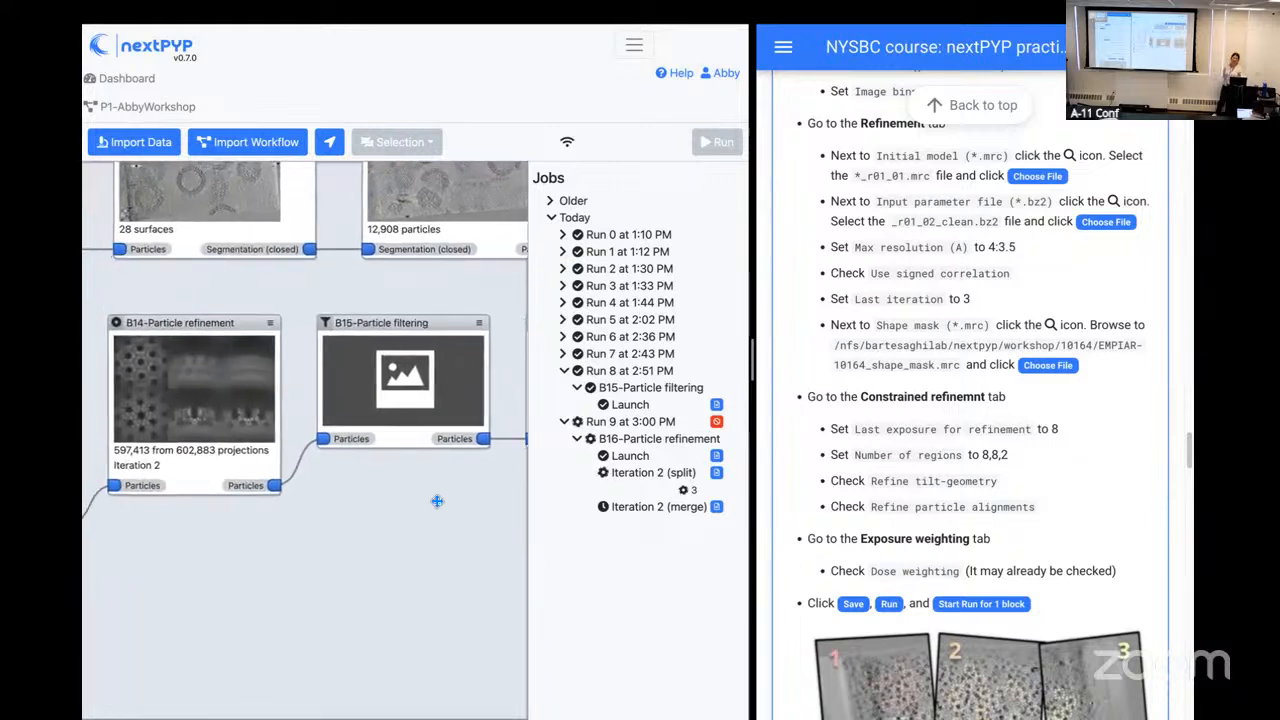
click(483, 331)
click(505, 388)
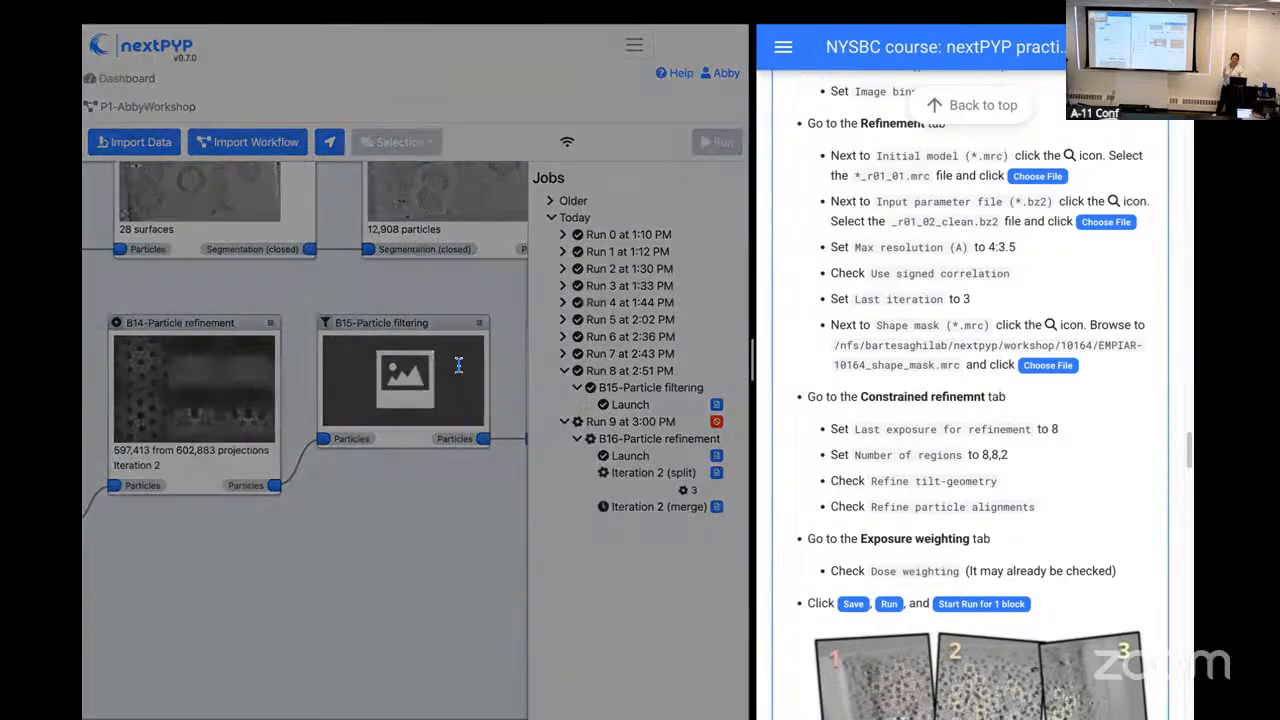
click(266, 150)
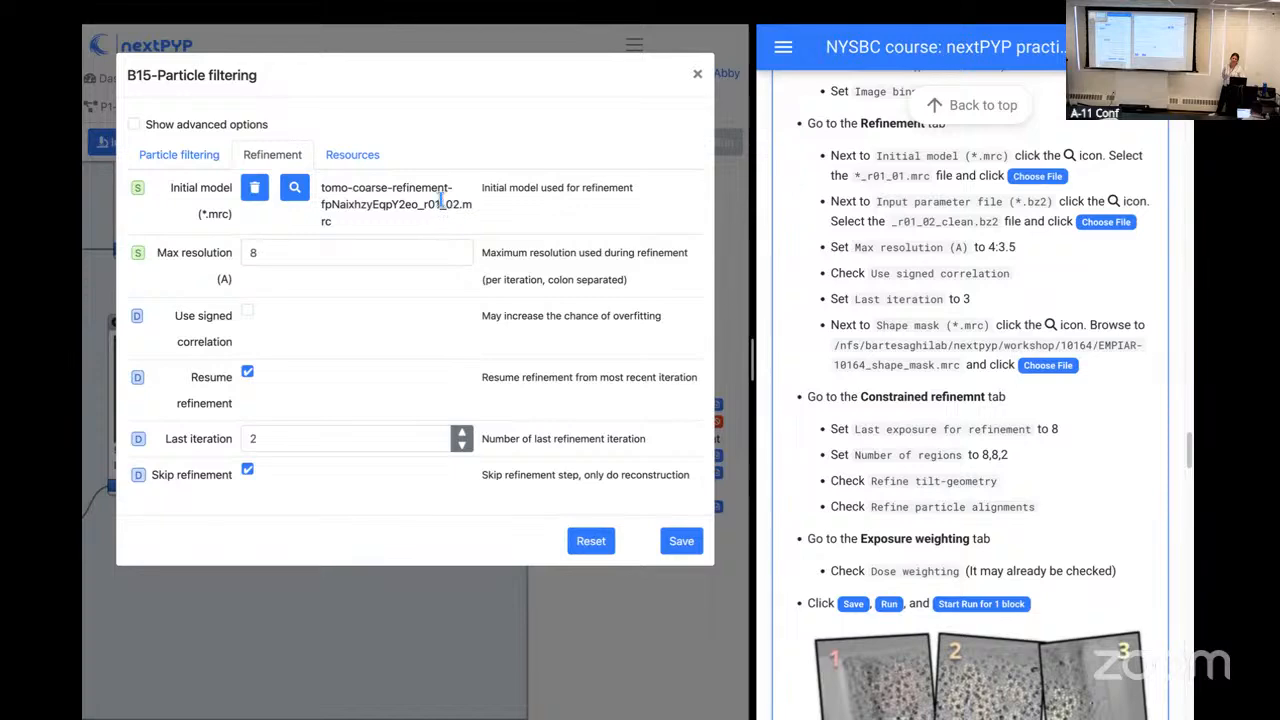
click(698, 74)
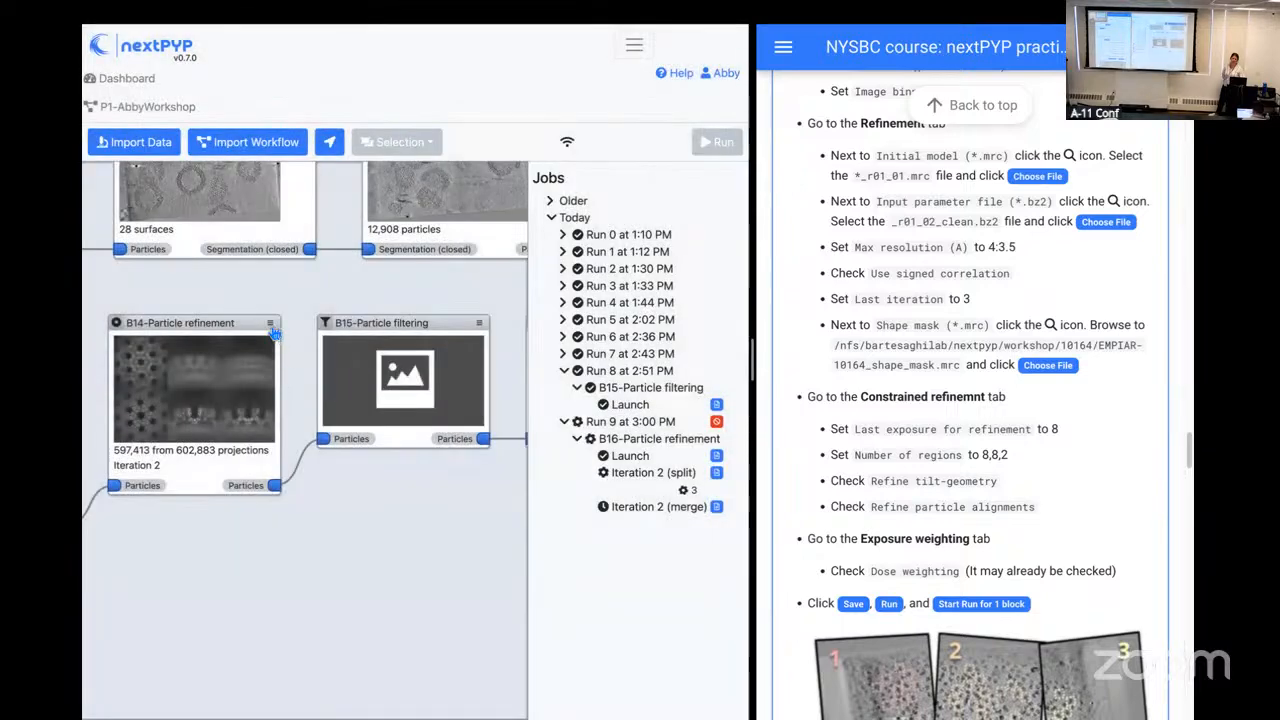
Step: Inspect the Class 1, Iter 2 map of block B14 in 3D at contour value 0.37 and level of detail 1, and return to the project
click(232, 363)
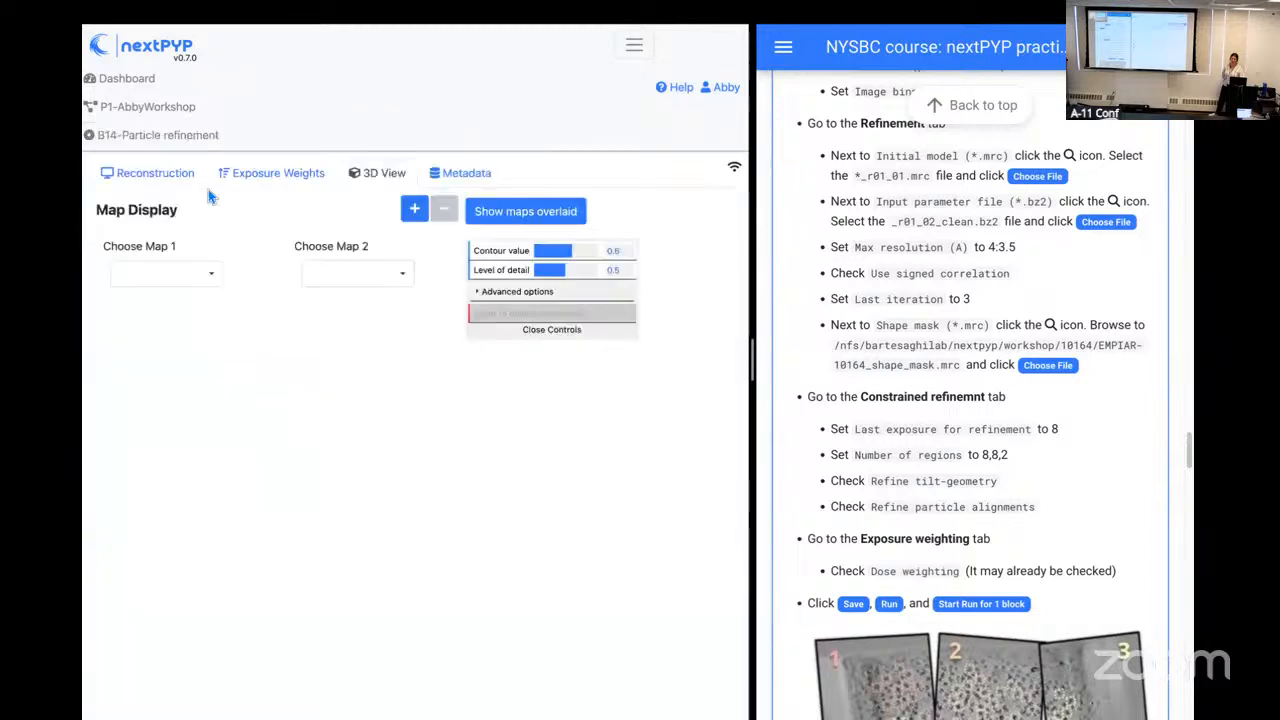
click(363, 284)
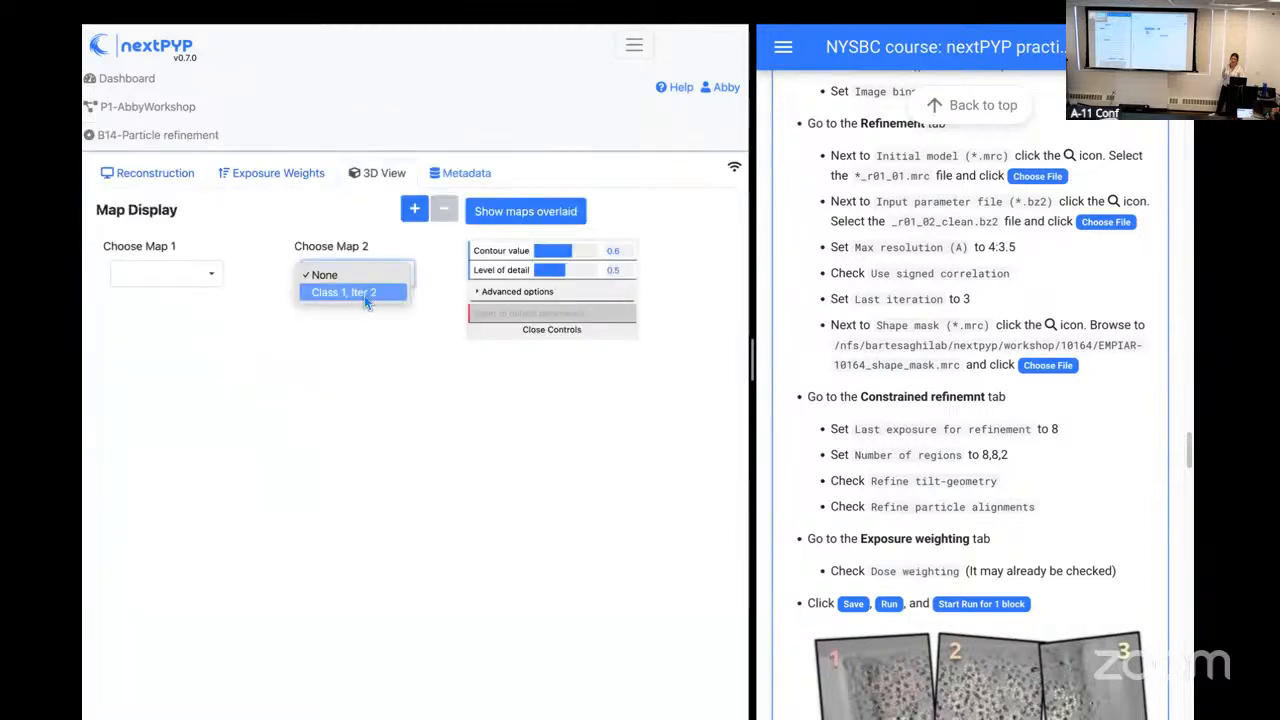
click(366, 302)
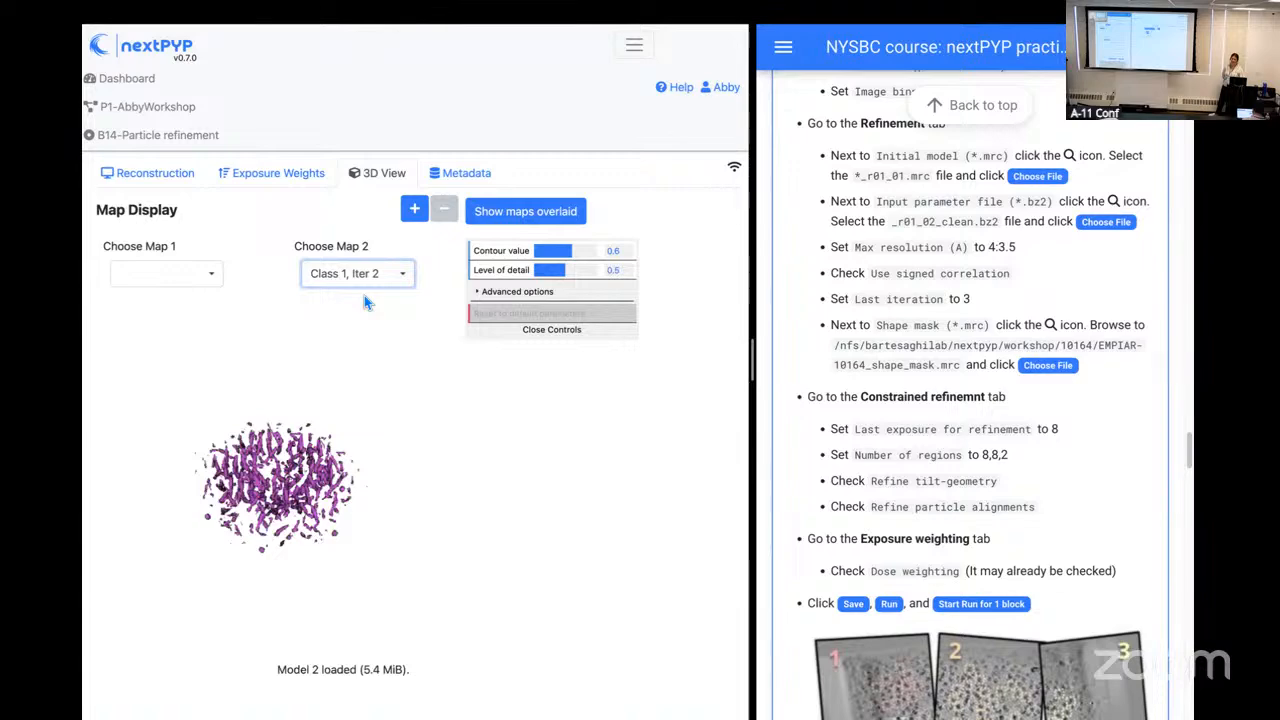
drag(277, 530, 278, 494)
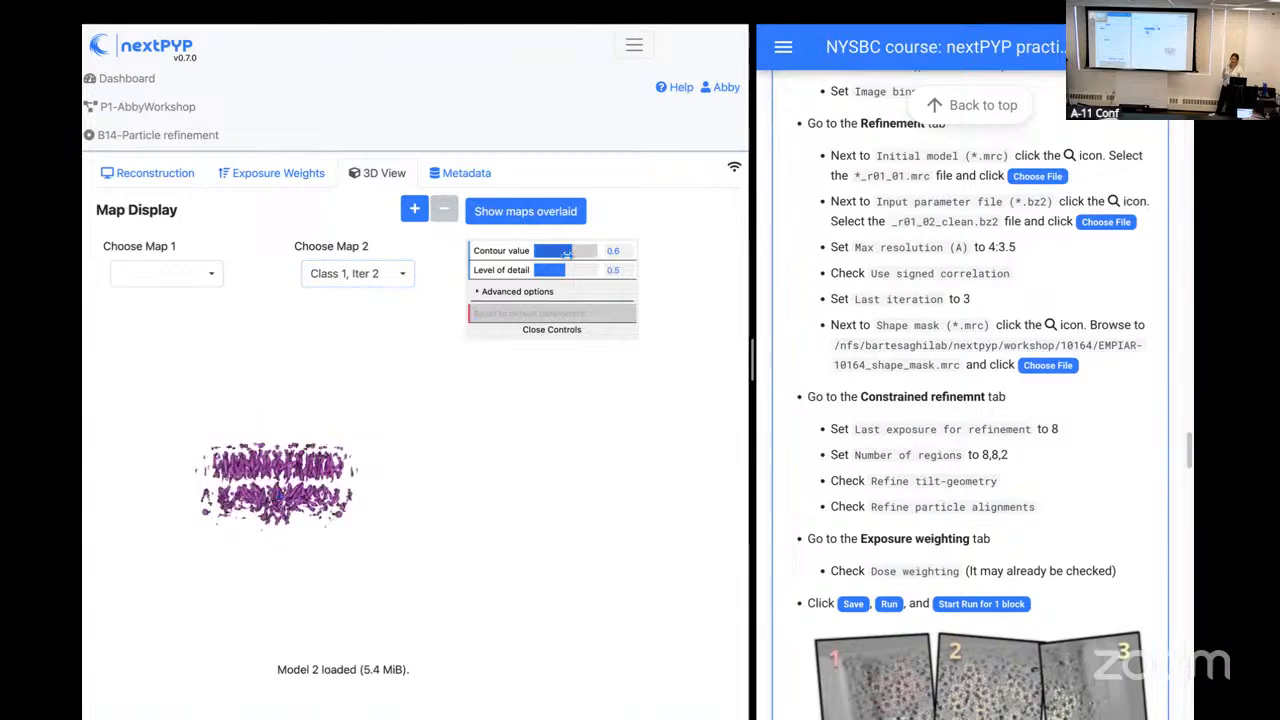
mouse_move(565, 269)
mouse_down()
mouse_move(613, 271)
mouse_move(561, 252)
mouse_up()
drag(354, 484, 349, 530)
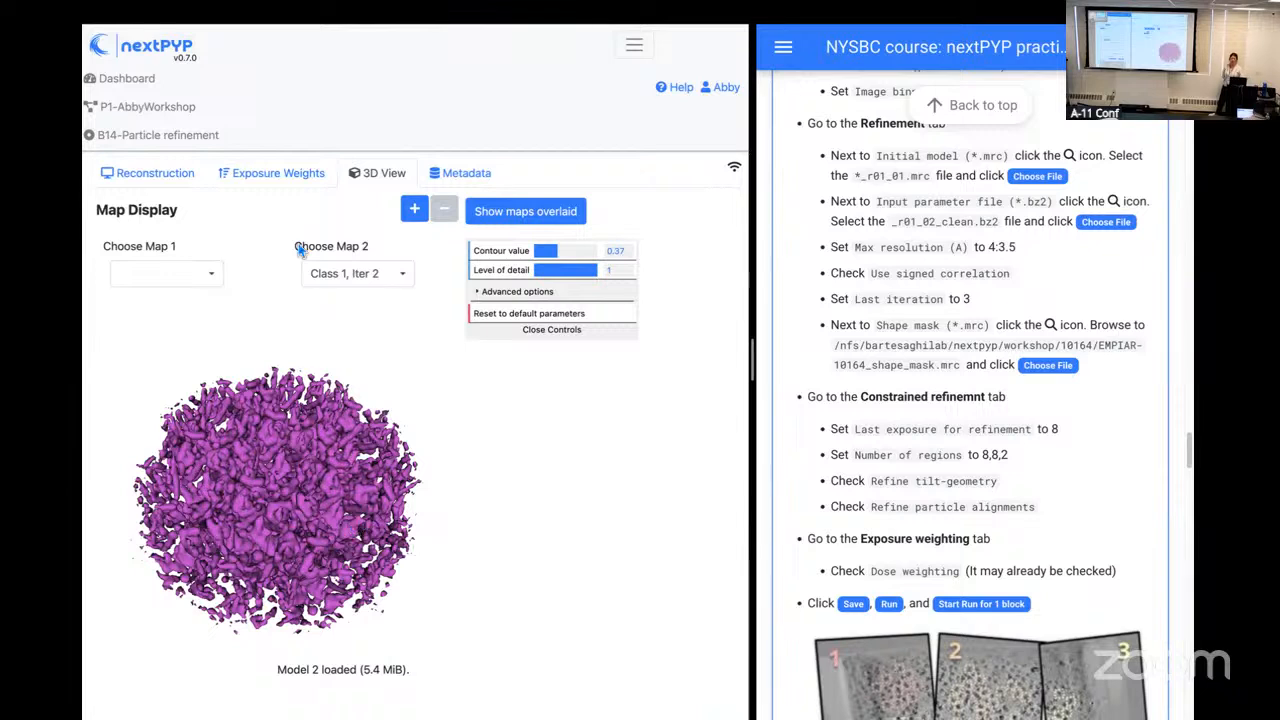
click(150, 107)
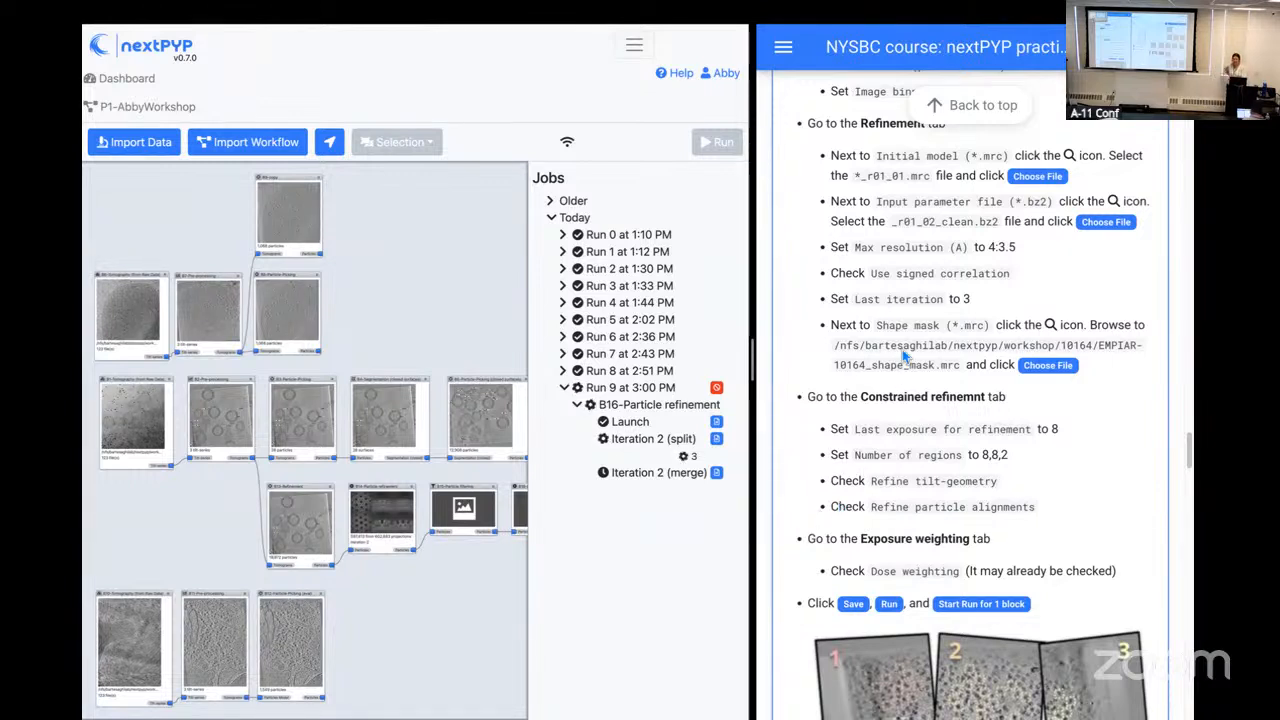
Step: Review the practical's Session 2 instructions, from the particle import step through Step 3 on particle filtering
scroll(903, 355, up, 7)
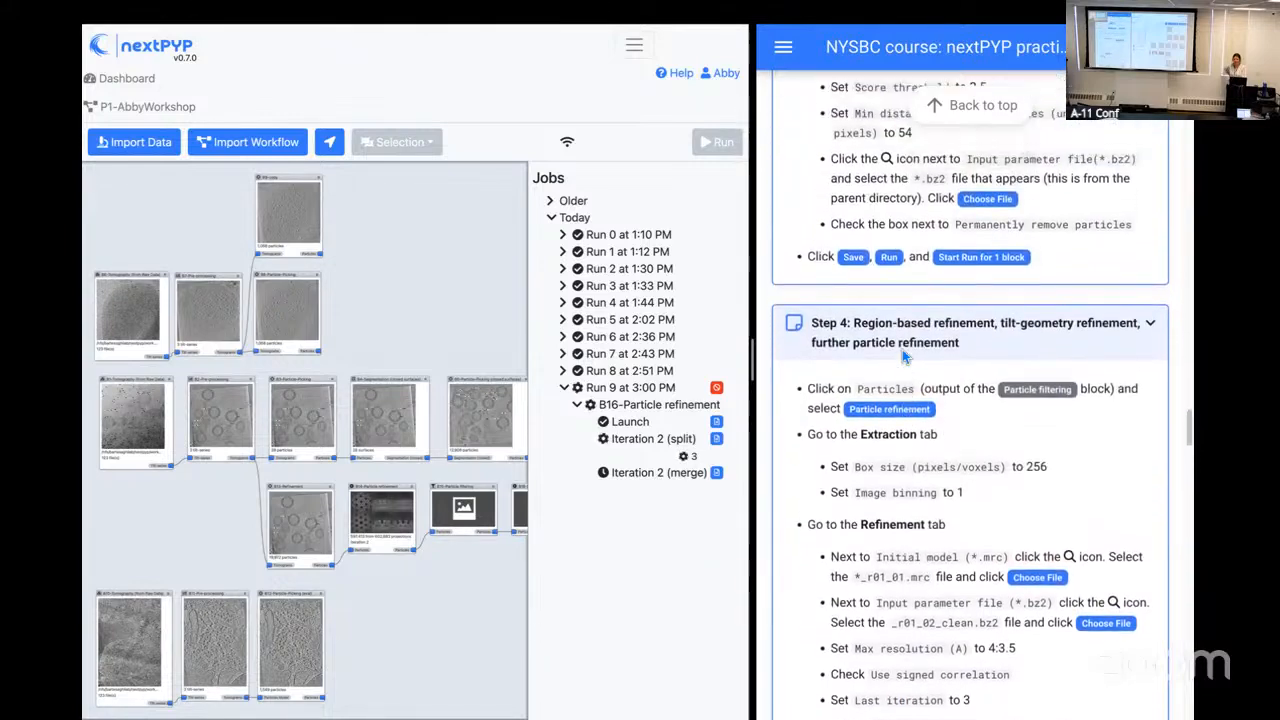
scroll(903, 355, up, 8)
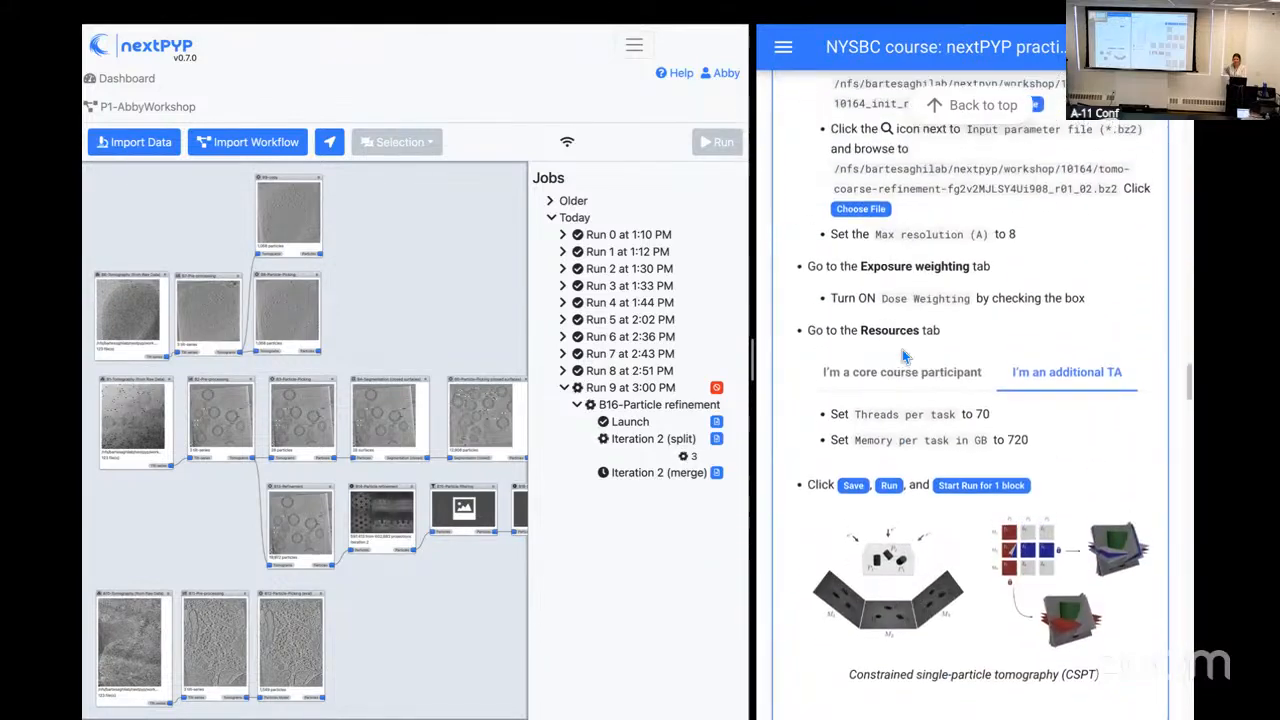
scroll(903, 355, up, 10)
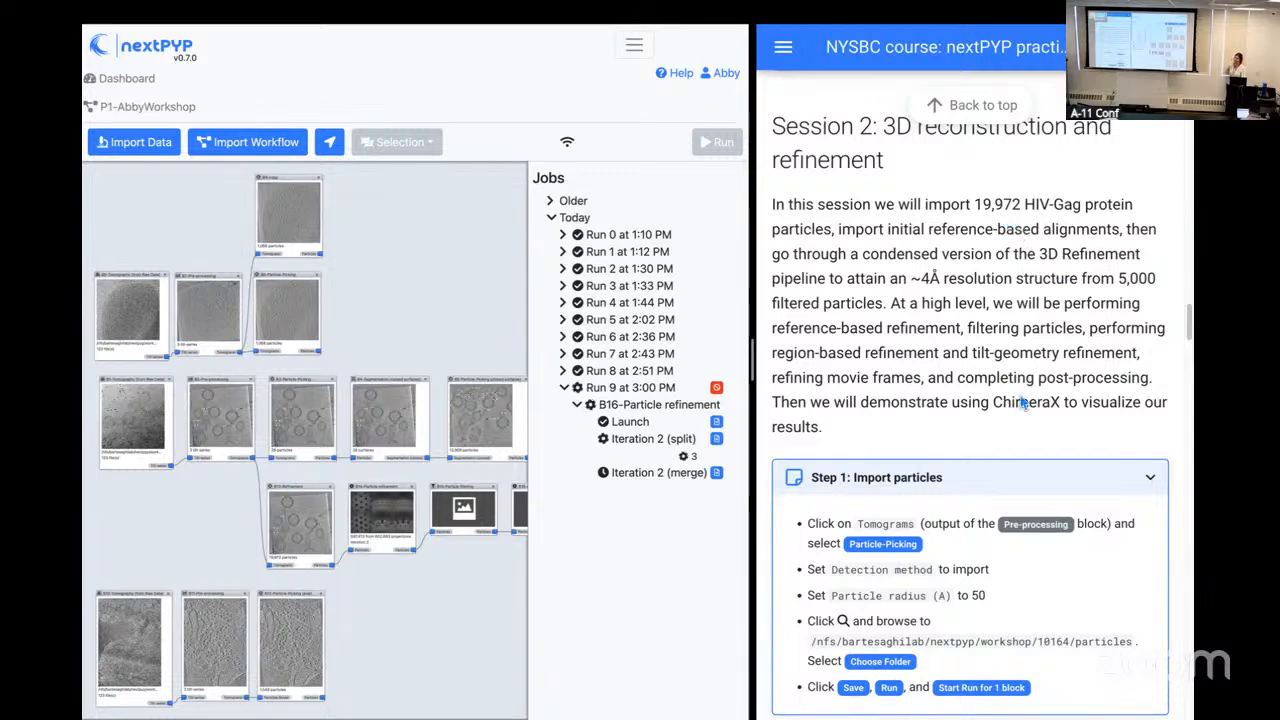
scroll(1022, 402, down, 12)
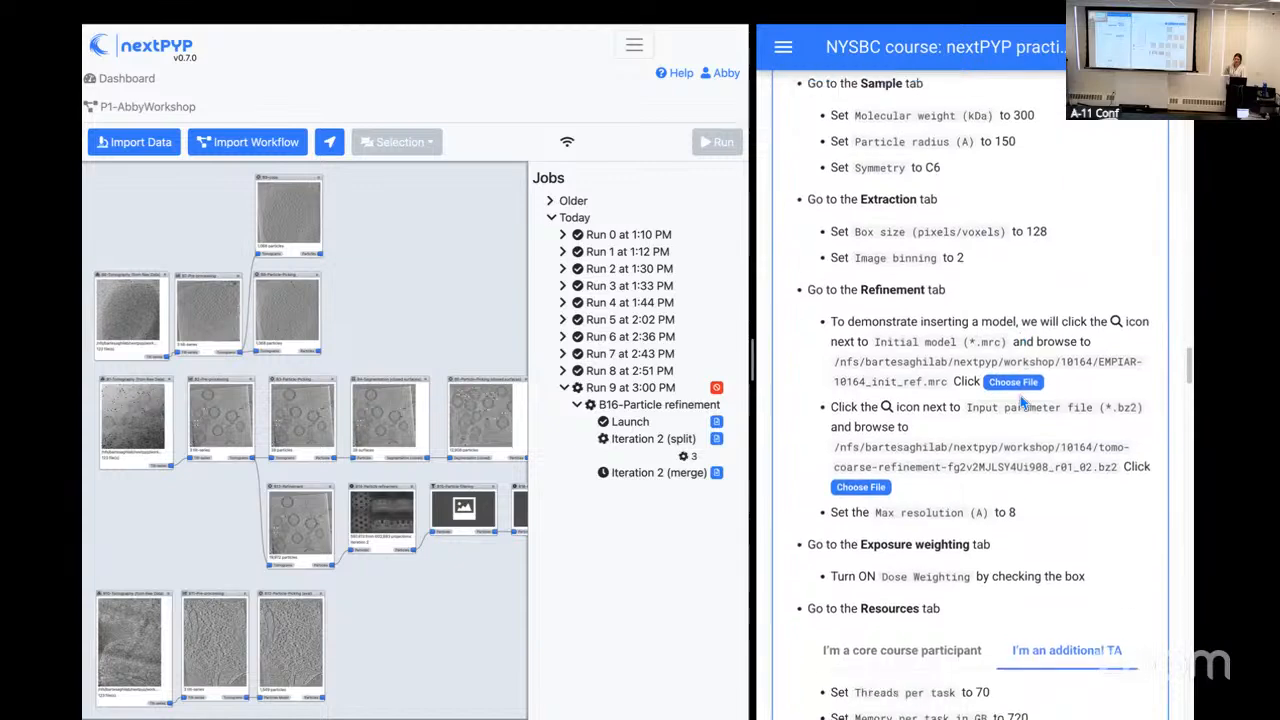
scroll(1022, 402, down, 6)
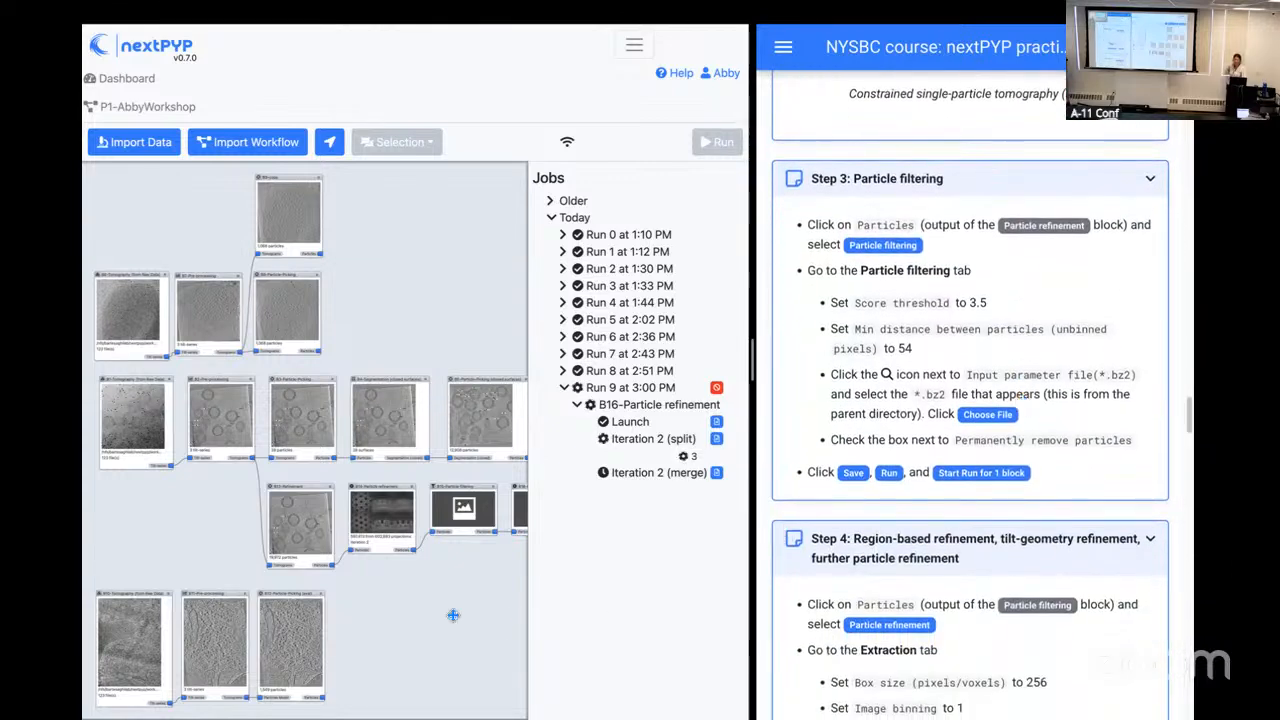
Step: Locate the latest run of the B15 particle filtering block and examine its launch log
scroll(447, 601, up, 4)
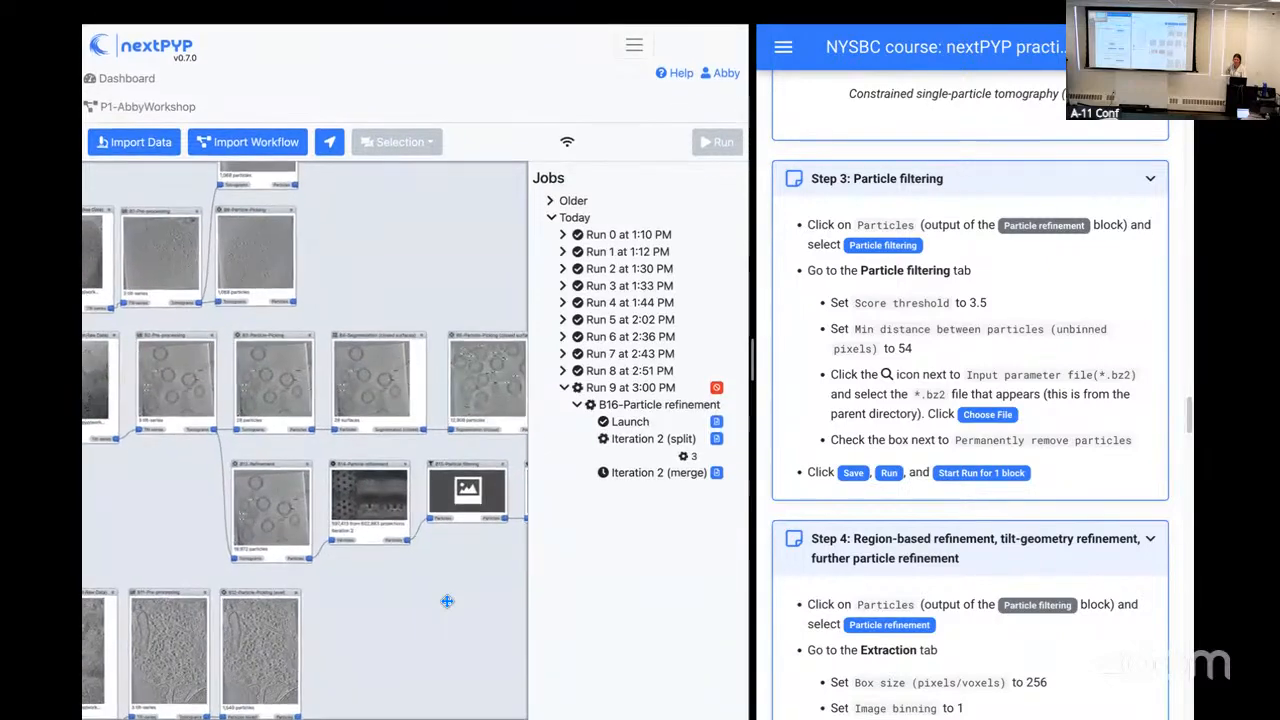
scroll(447, 601, up, 2)
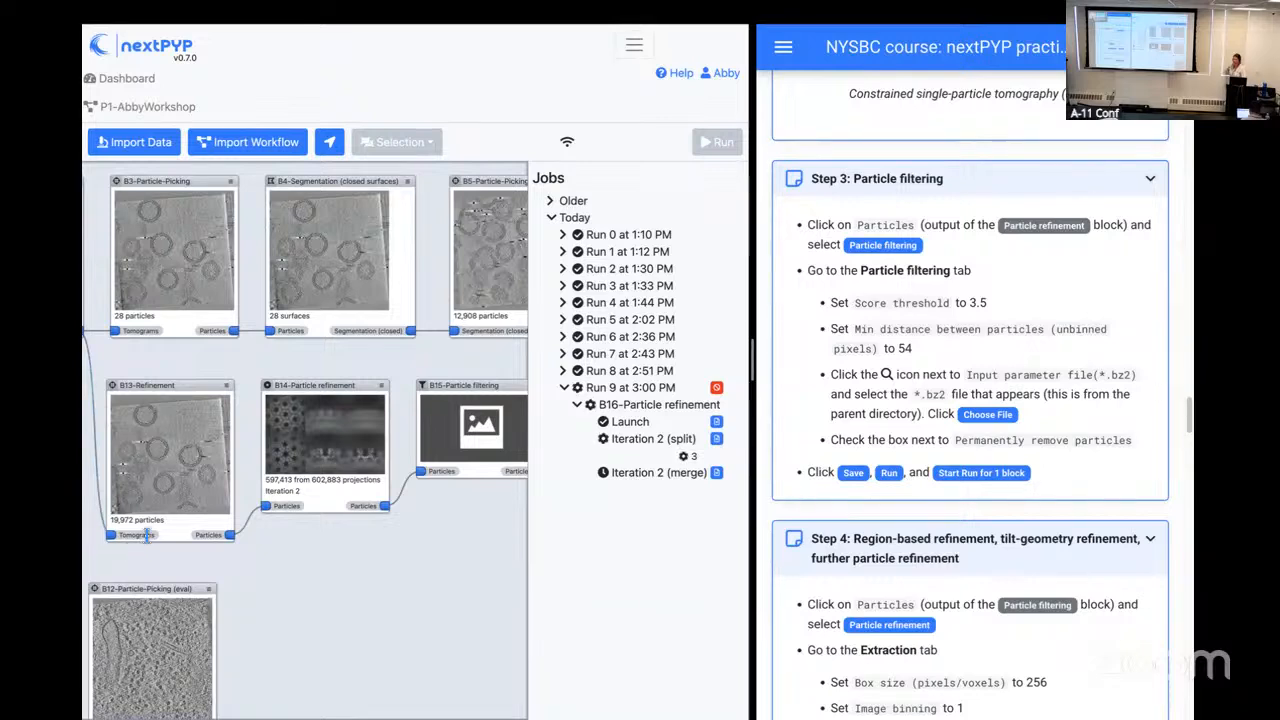
drag(366, 549, 282, 485)
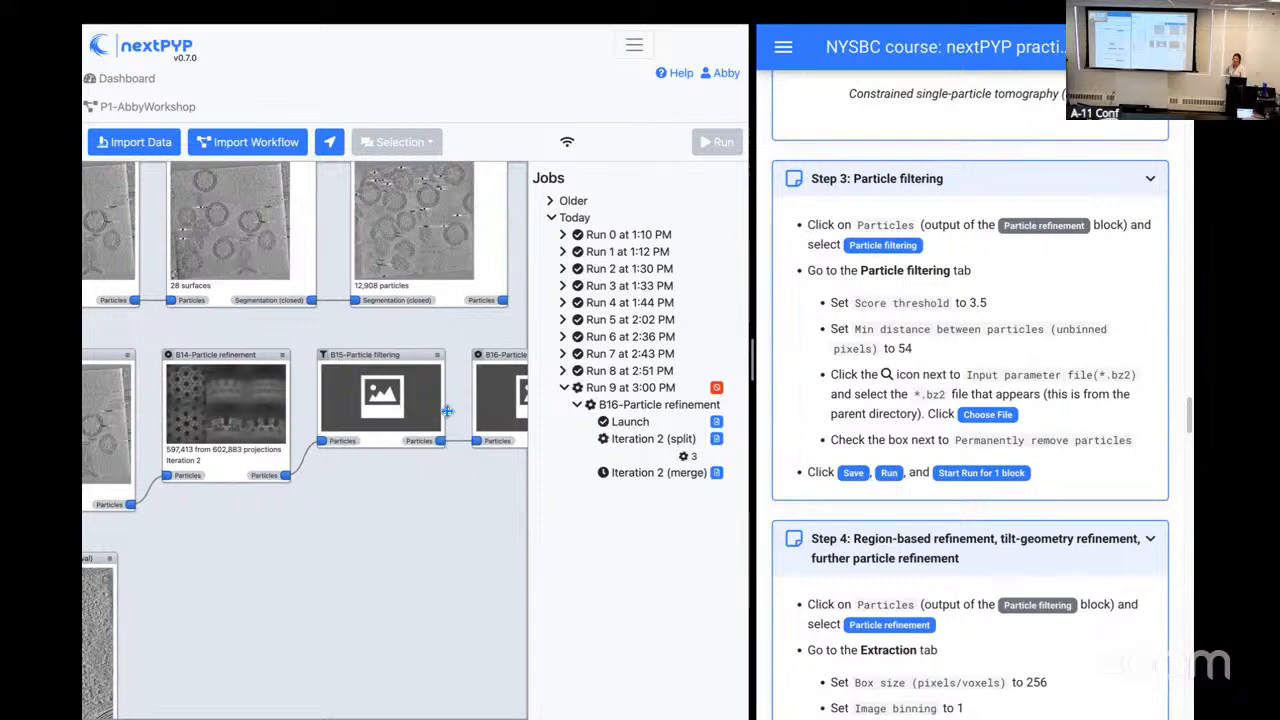
click(438, 358)
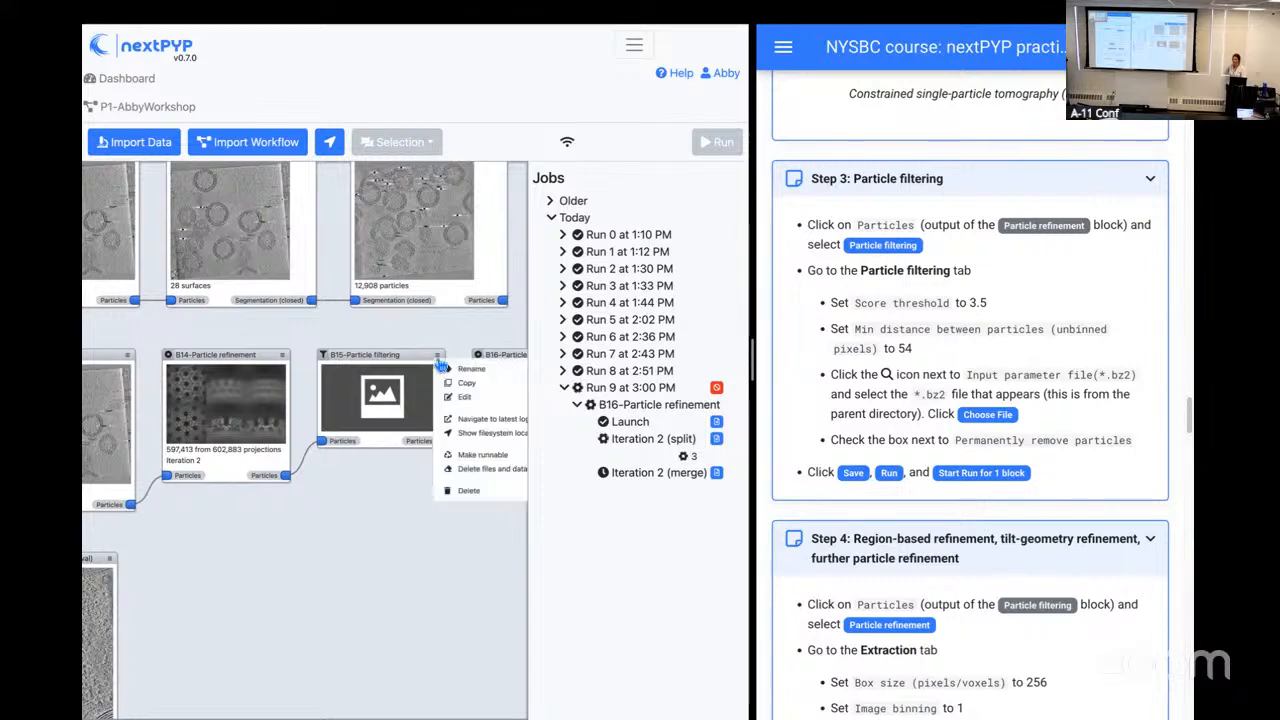
click(463, 420)
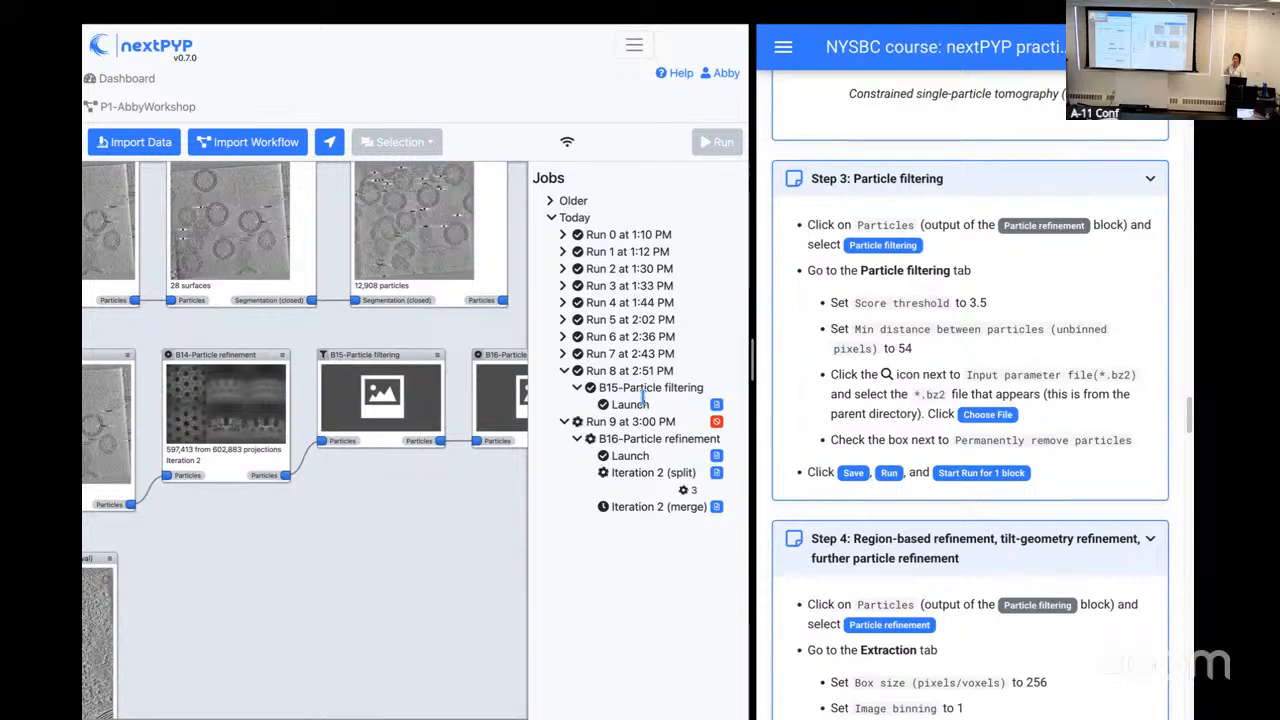
click(716, 406)
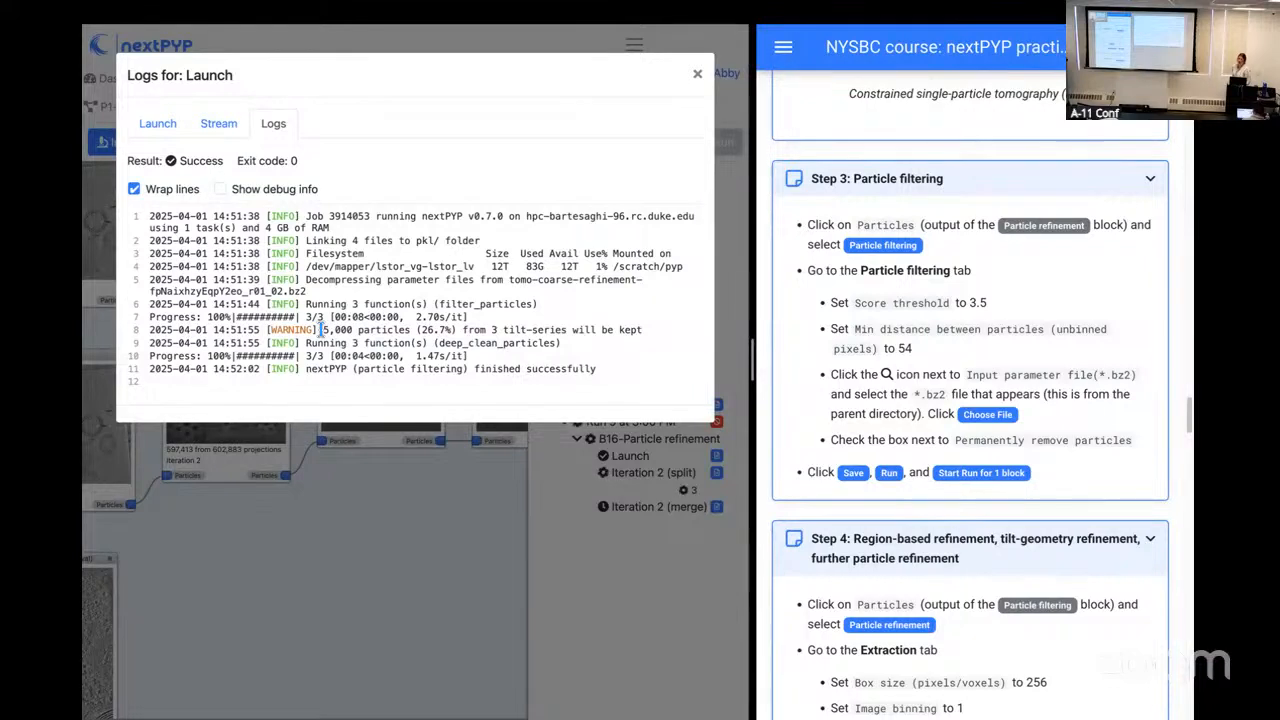
Step: Locate the latest run of the B2 pre-processing block and examine the array job 1 log of its Split (cpu) job
click(698, 75)
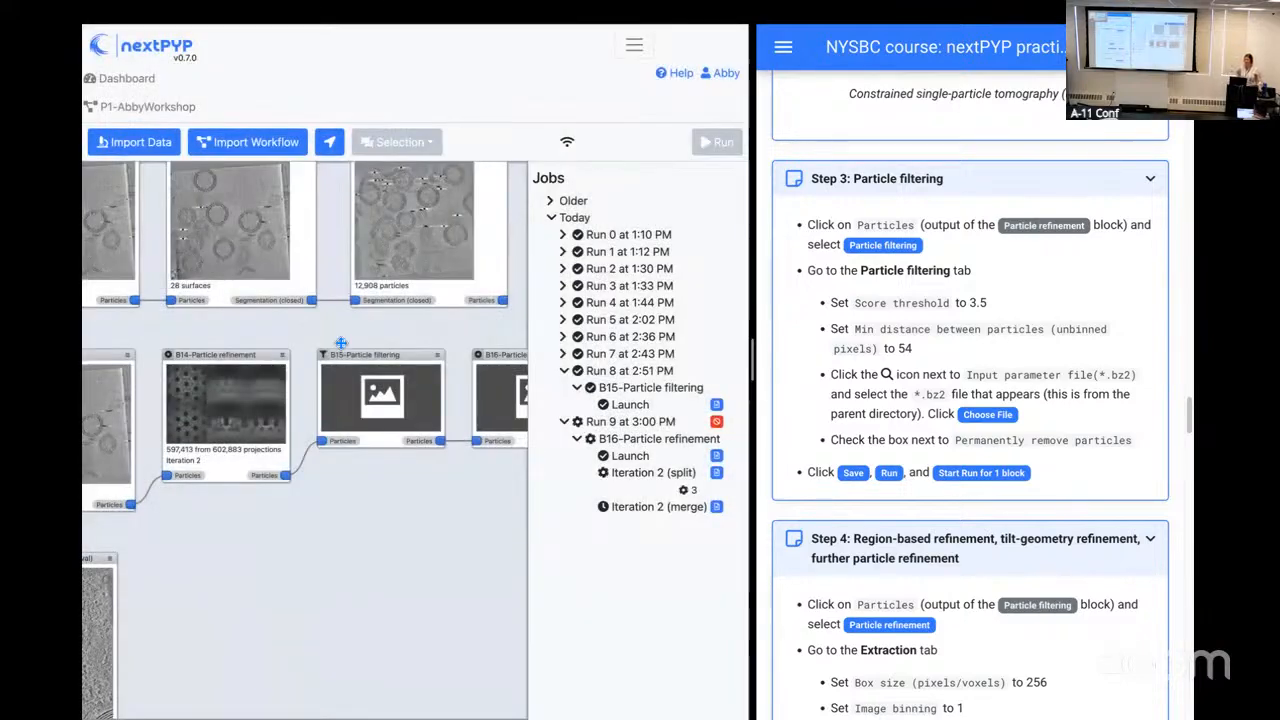
drag(125, 329, 398, 379)
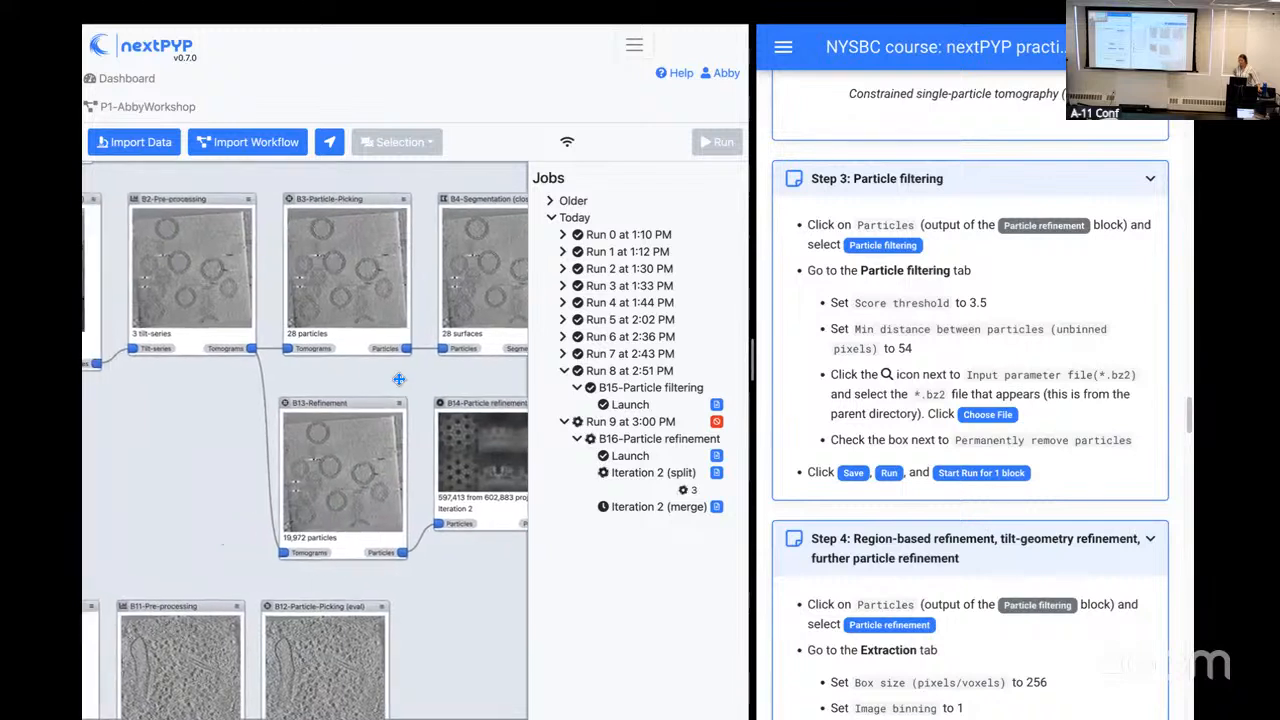
click(249, 199)
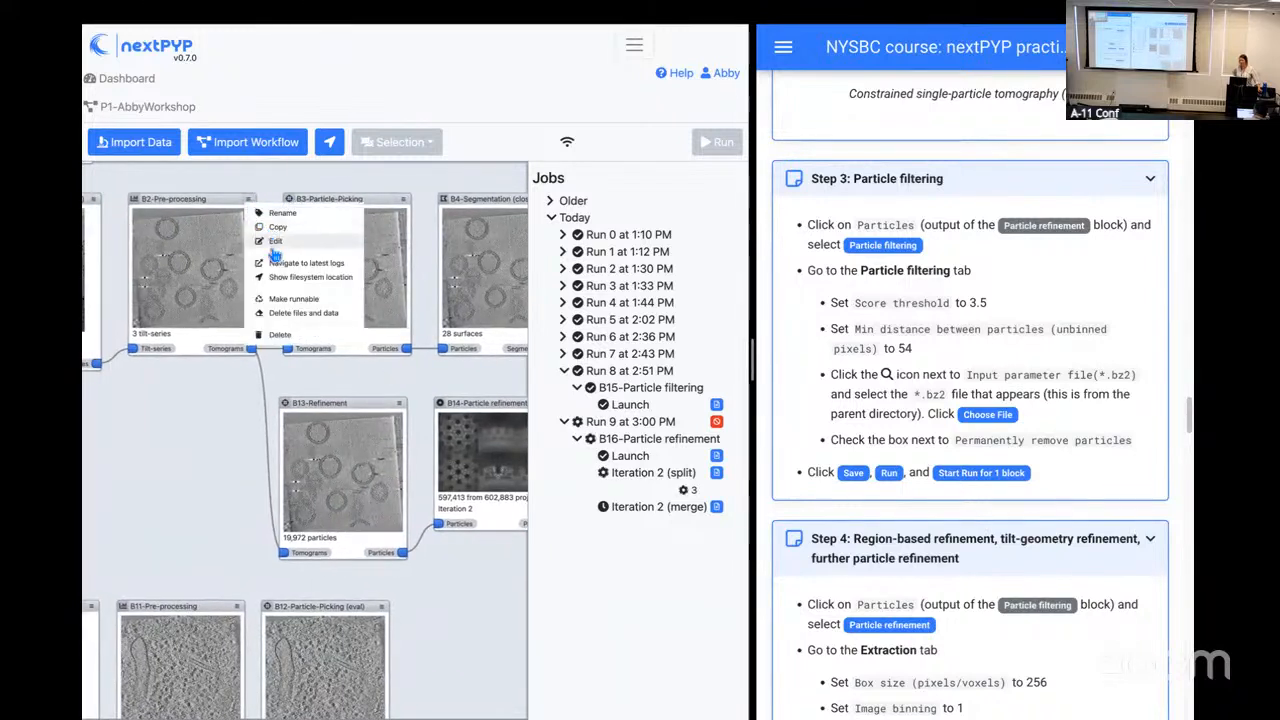
click(271, 259)
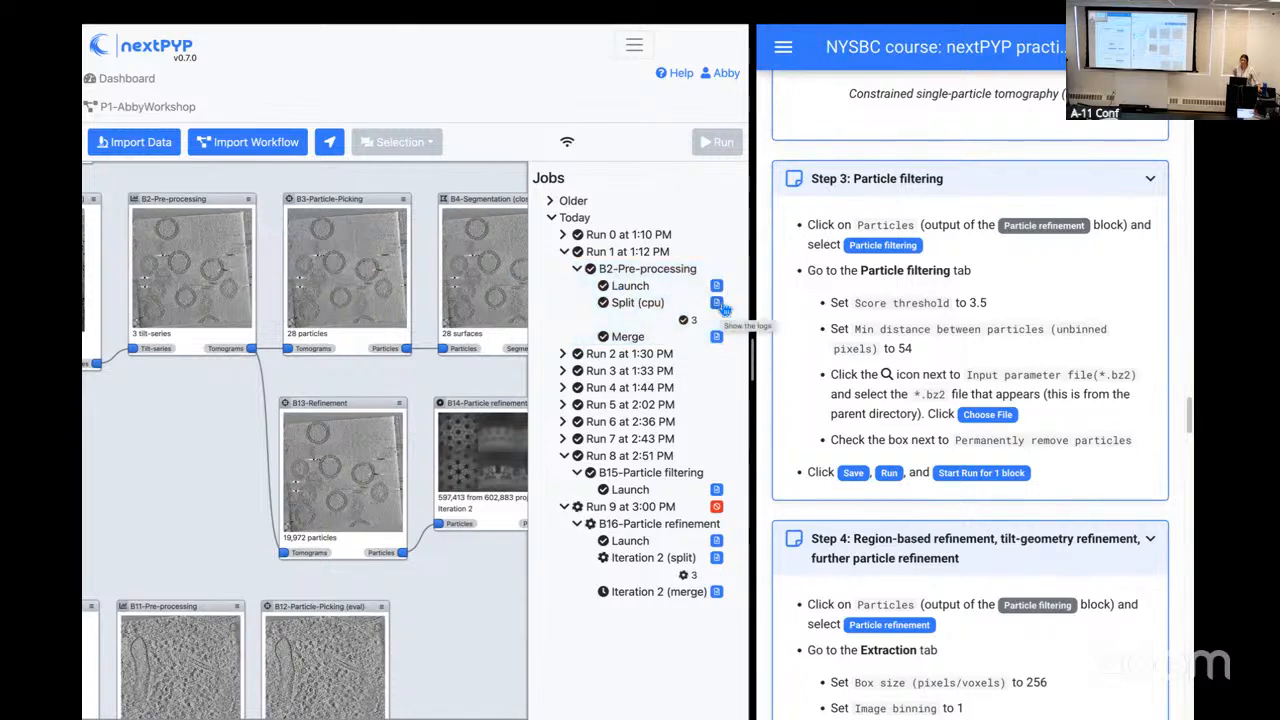
click(720, 305)
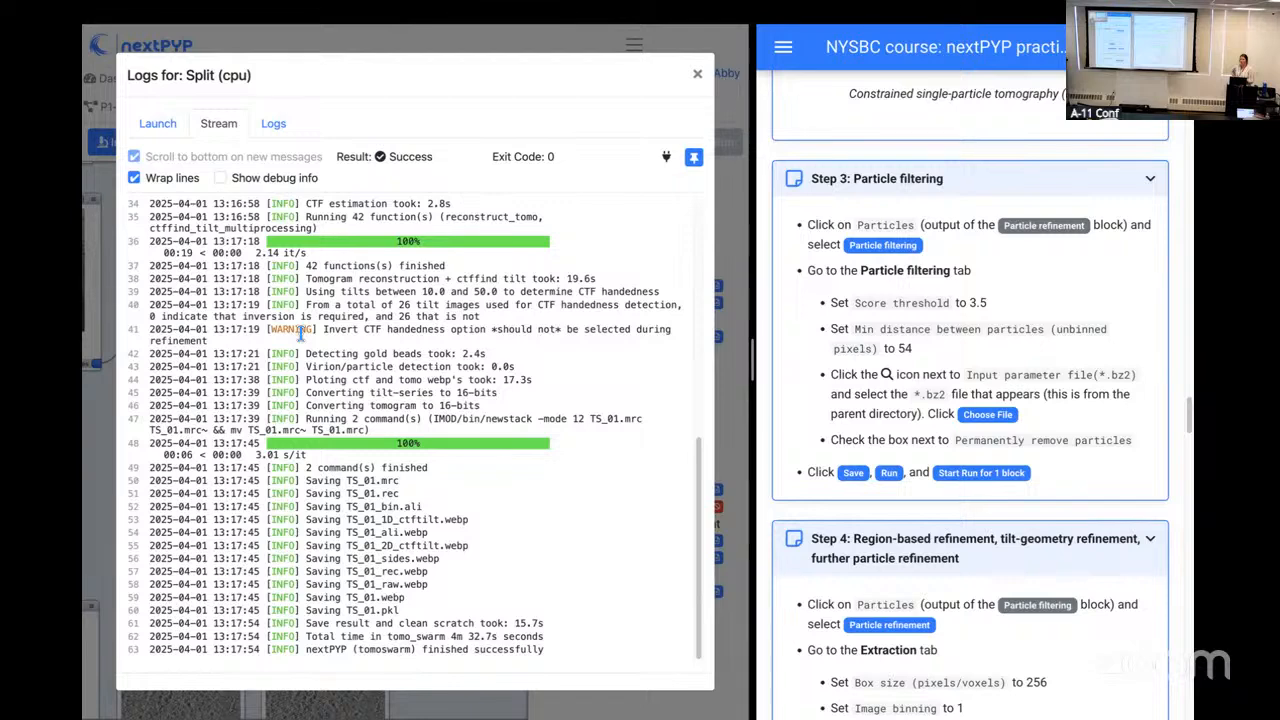
click(274, 124)
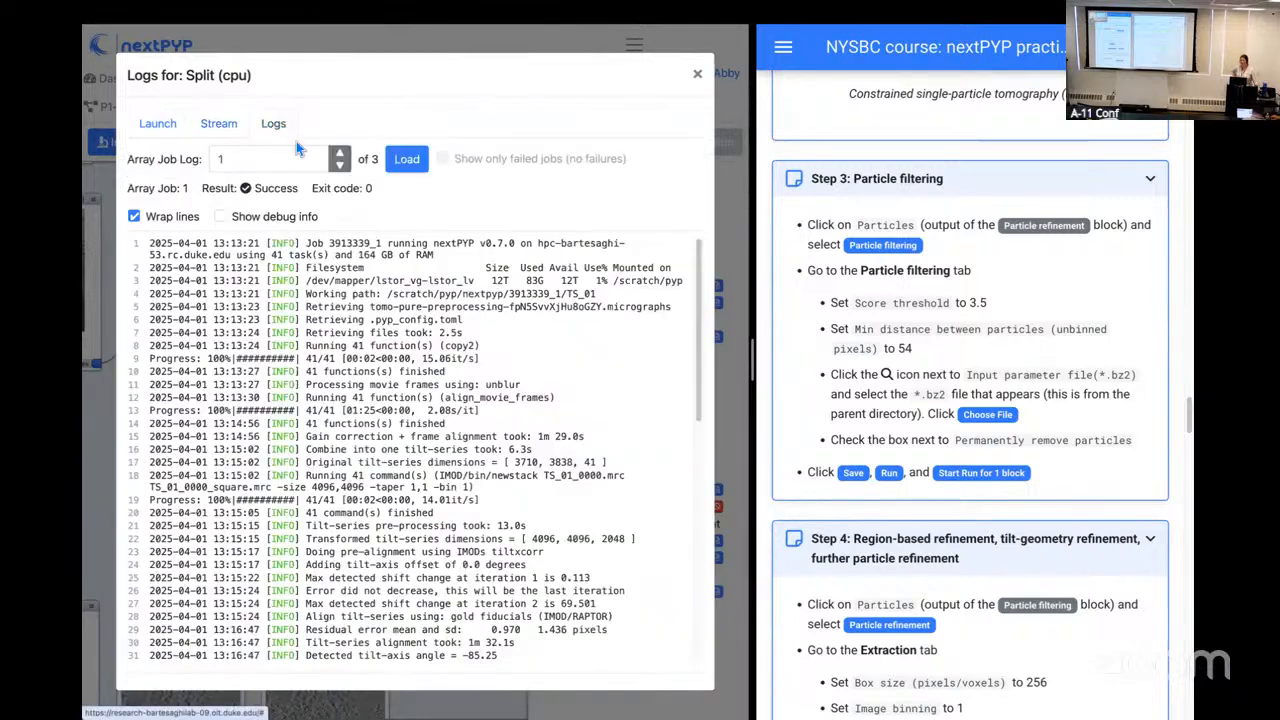
scroll(318, 352, down, 10)
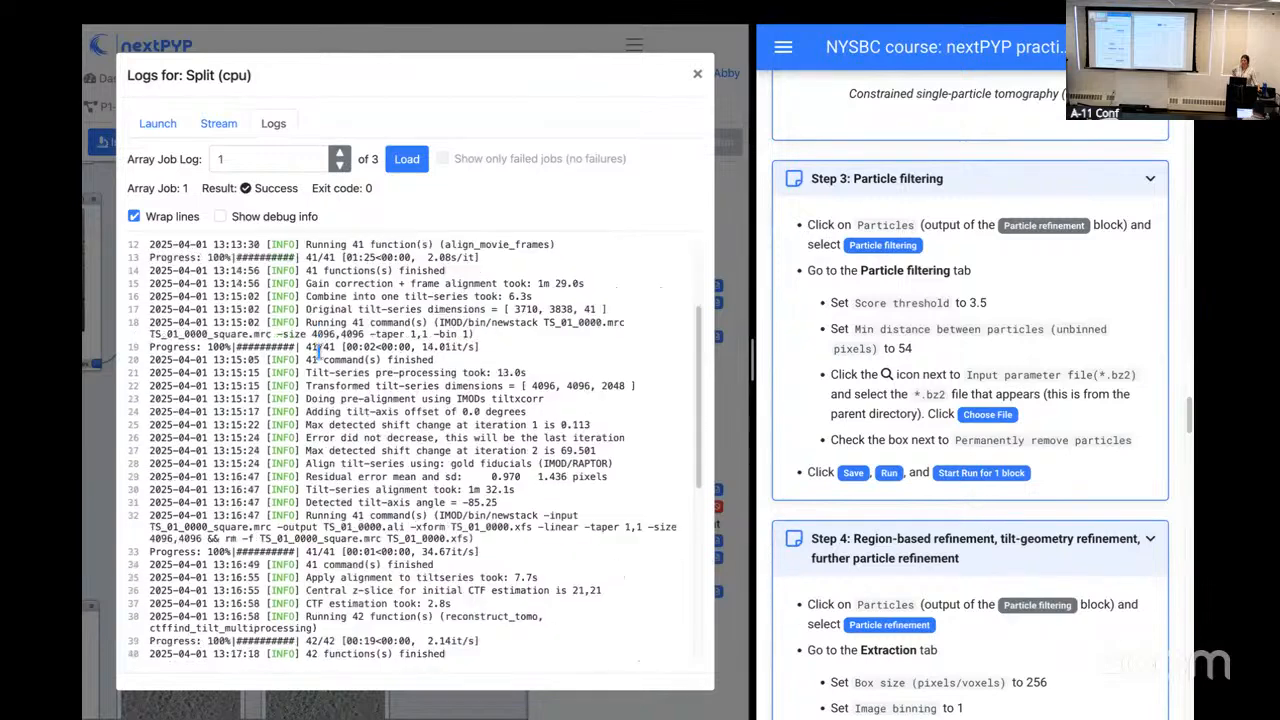
Step: Load the Split (cpu) log of array job 2, examine it to the end, and close the logs
click(342, 155)
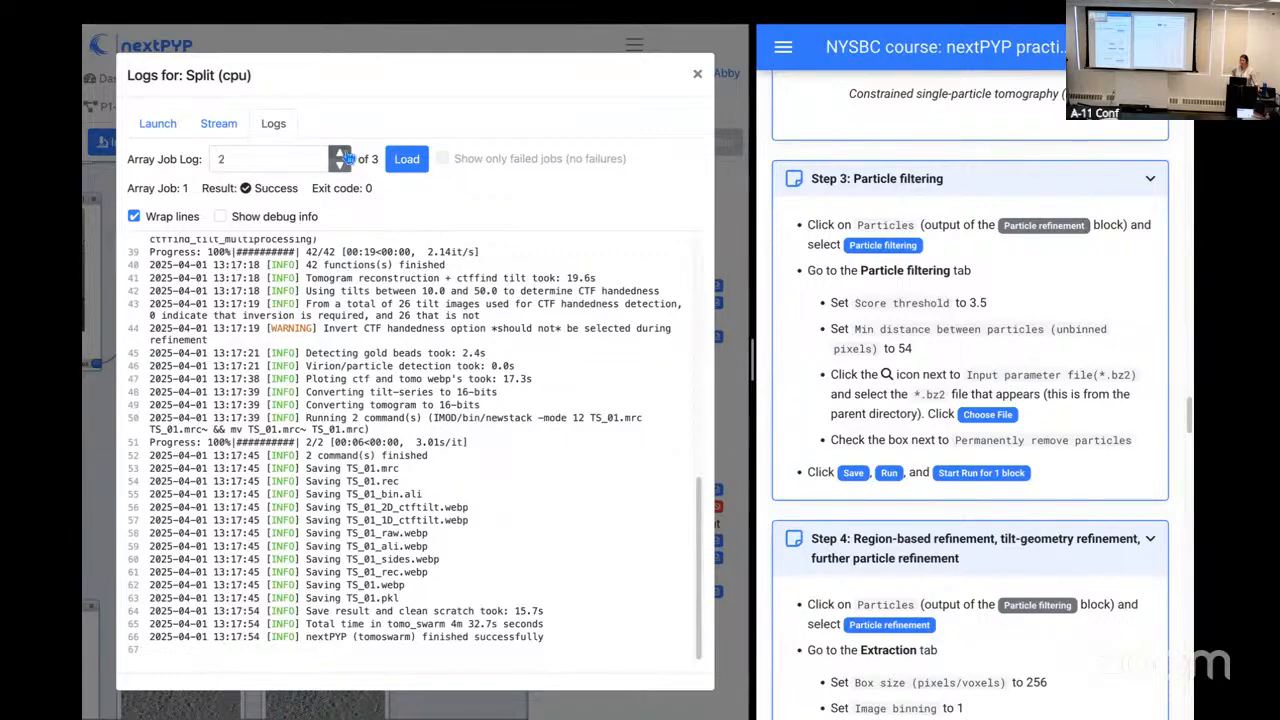
click(407, 163)
scroll(395, 388, down, 5)
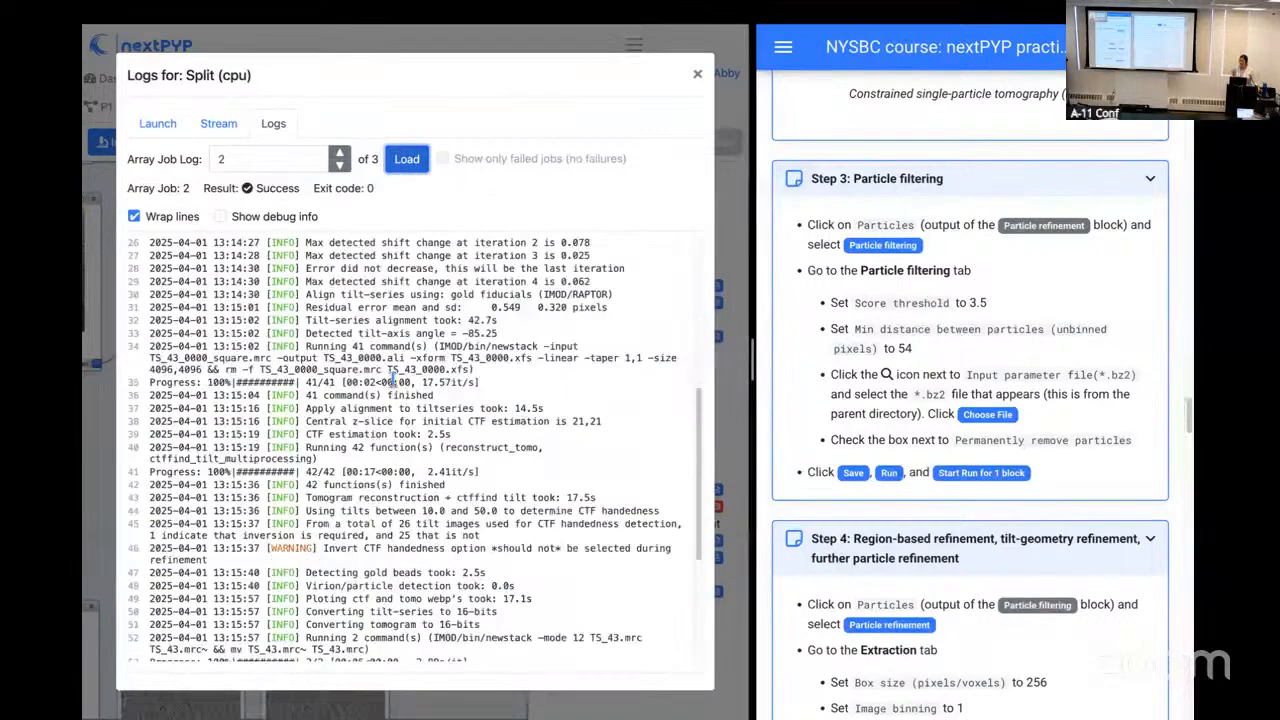
scroll(395, 388, down, 3)
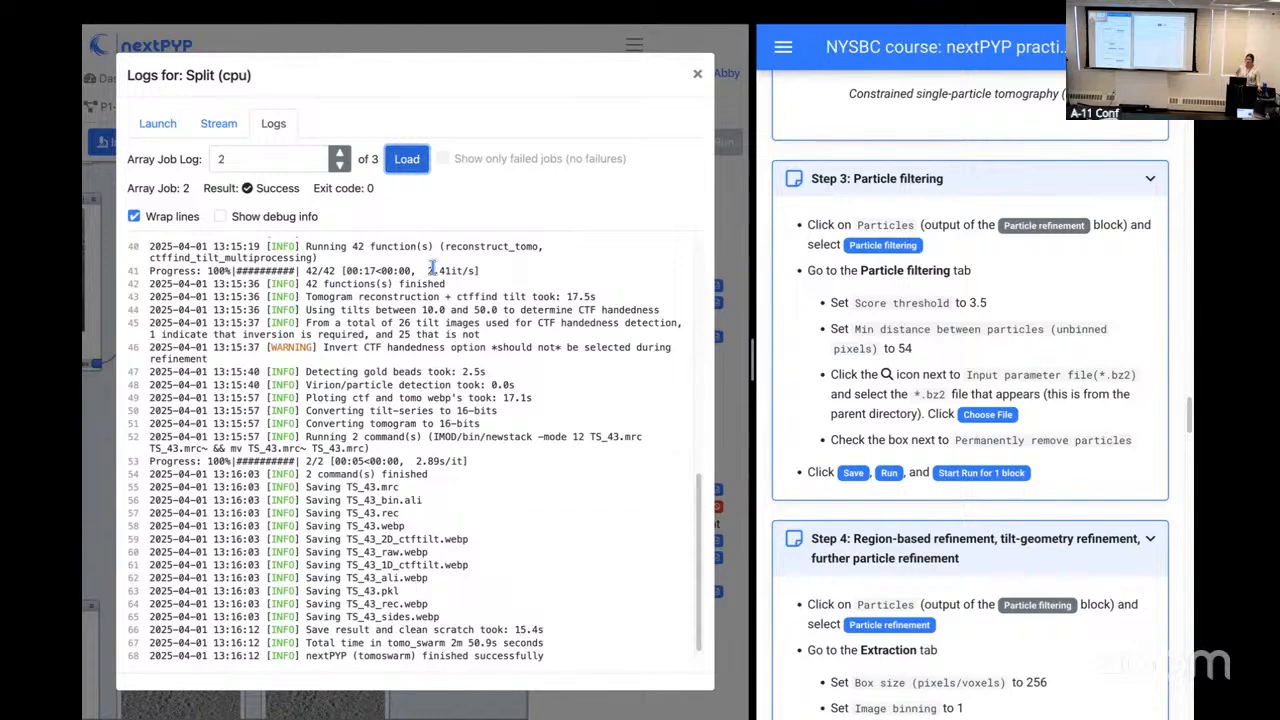
click(699, 76)
Step: Open the settings of the B14 particle refinement block and examine its refinement parameters, including the input files and resolution limits
scroll(398, 342, right, 5)
scroll(398, 342, down, 1)
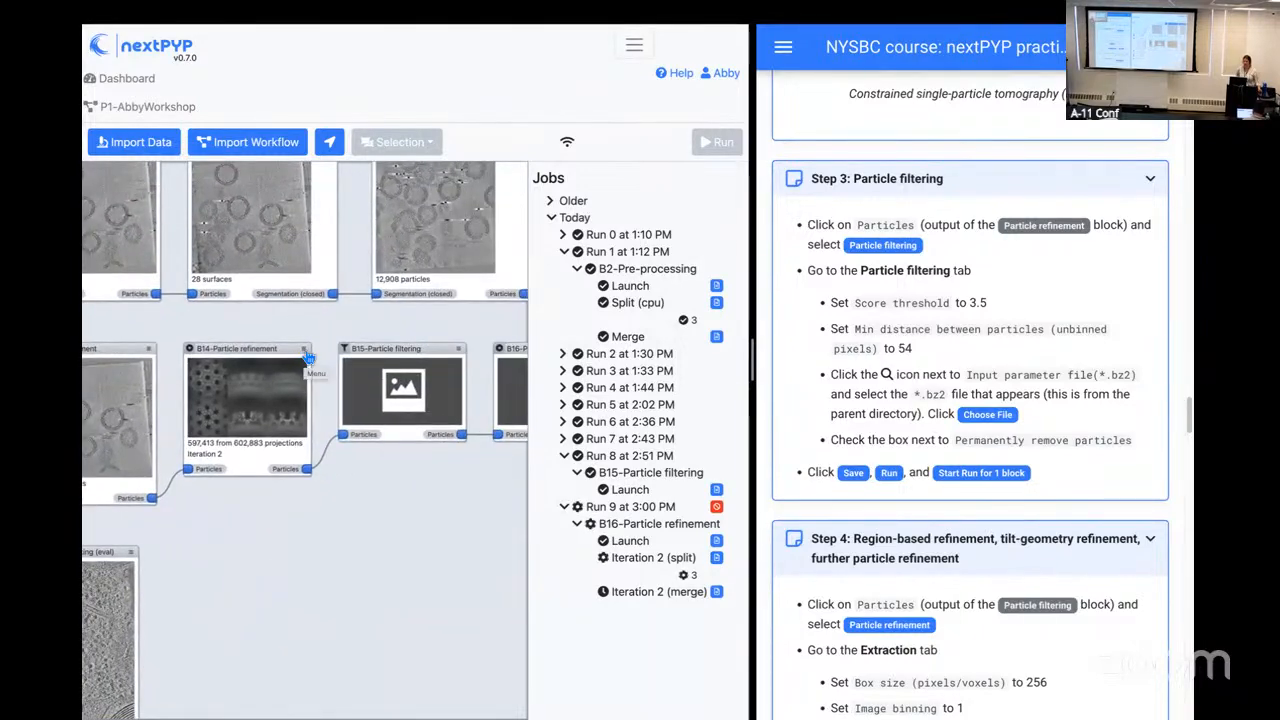
click(305, 350)
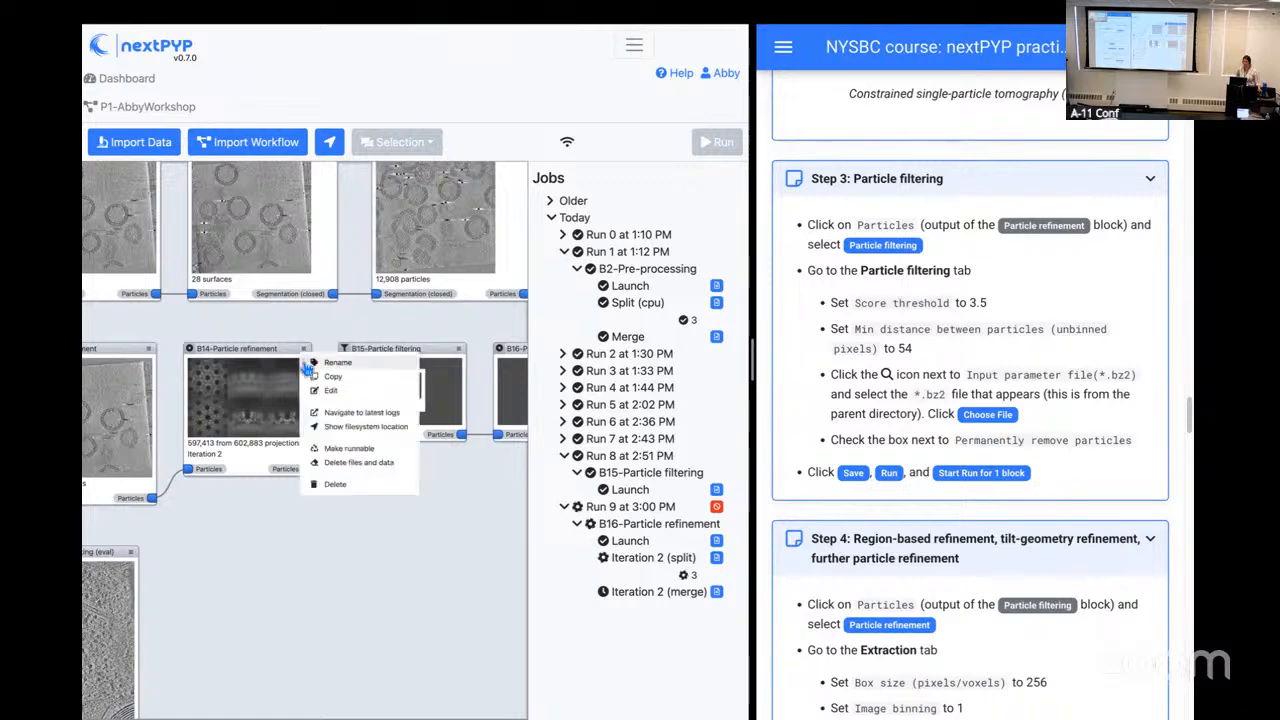
click(319, 393)
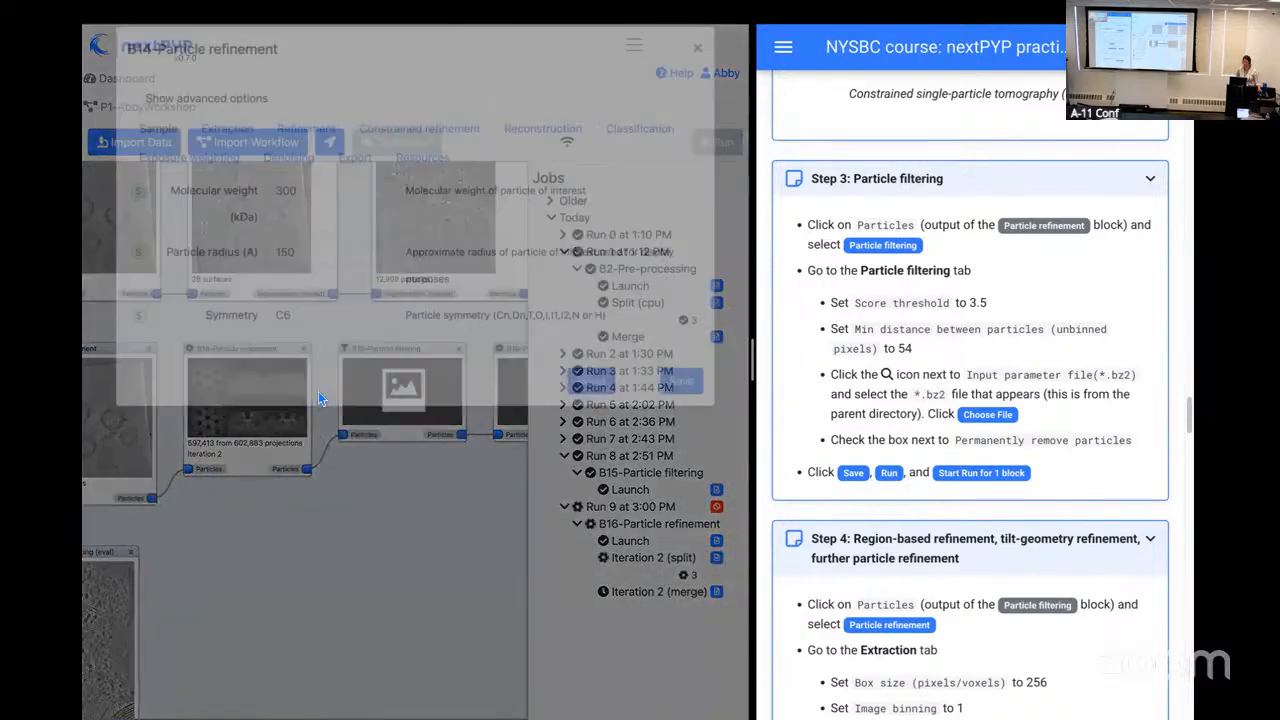
click(313, 158)
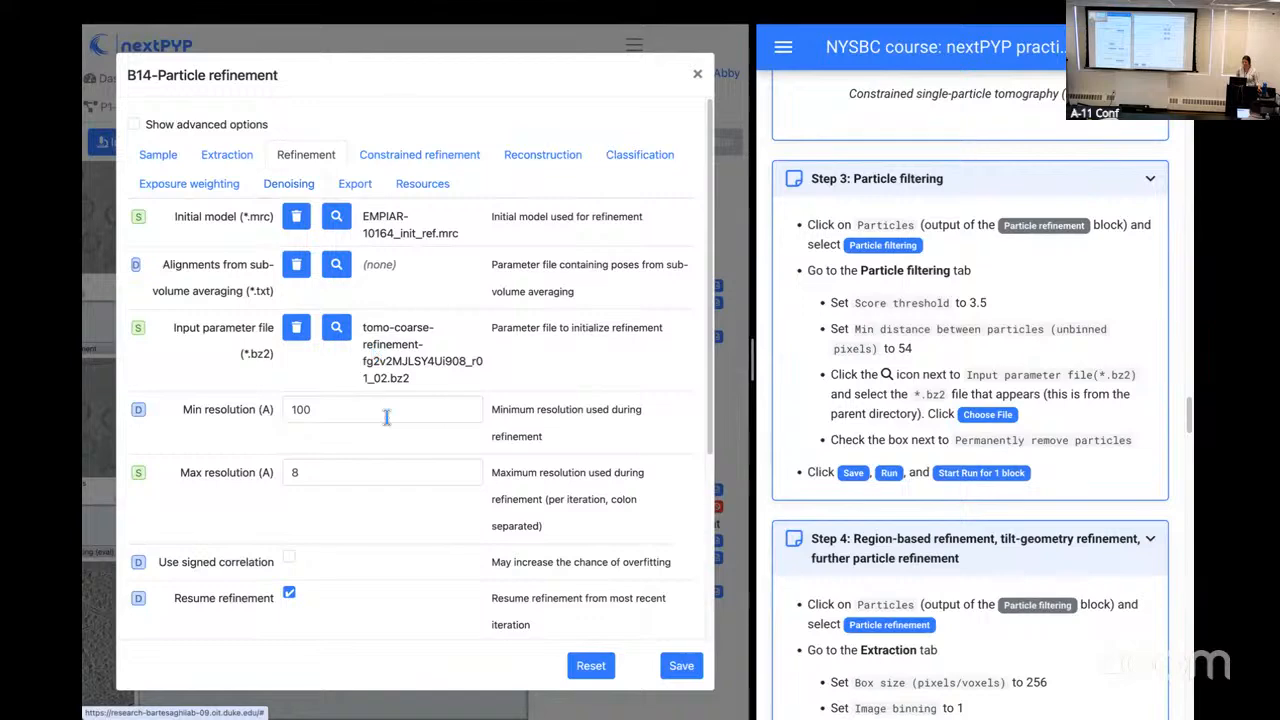
scroll(390, 419, down, 5)
scroll(390, 419, up, 5)
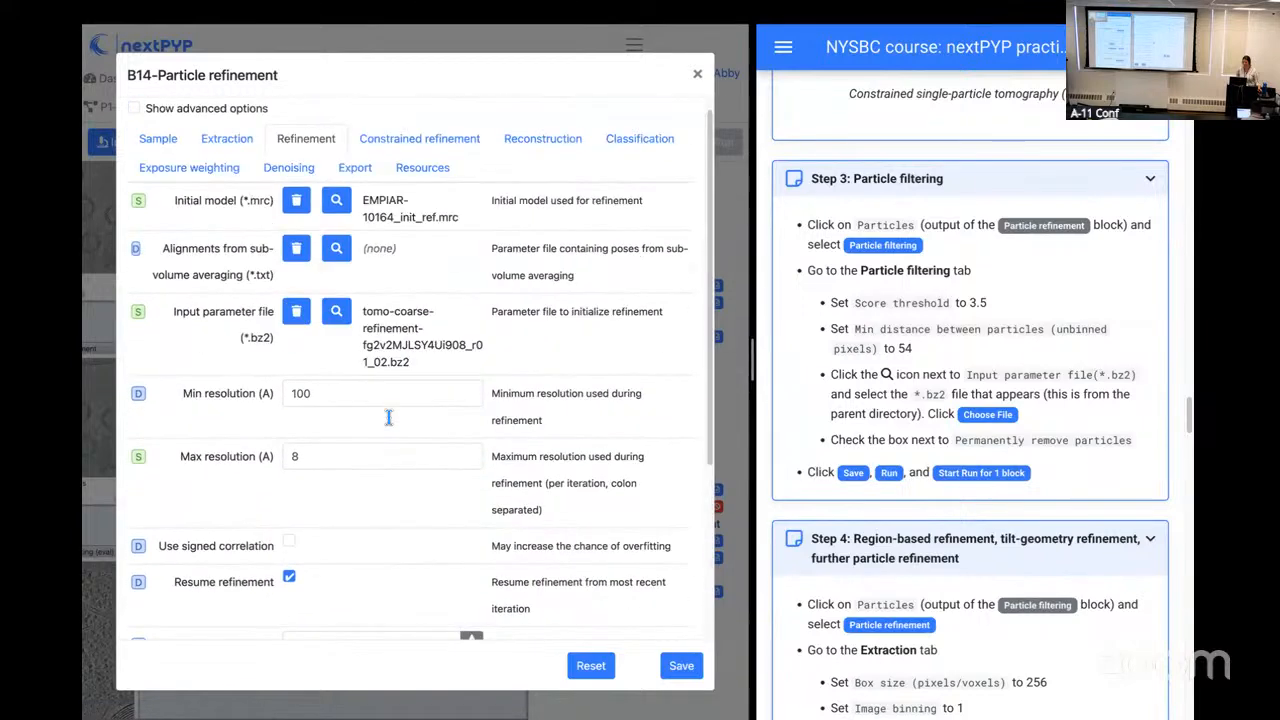
Step: Examine the constrained refinement parameters of block B14, including CTF handedness inversion, and close the settings without changes
click(419, 154)
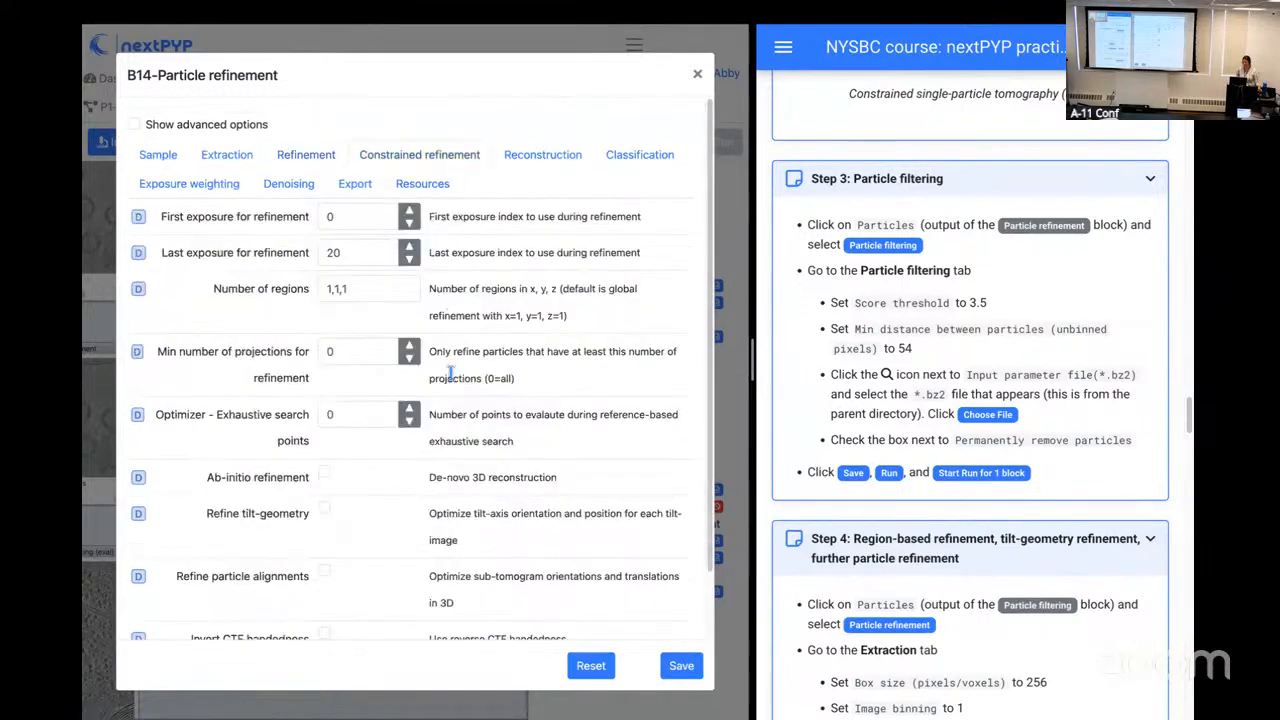
scroll(452, 374, down, 1)
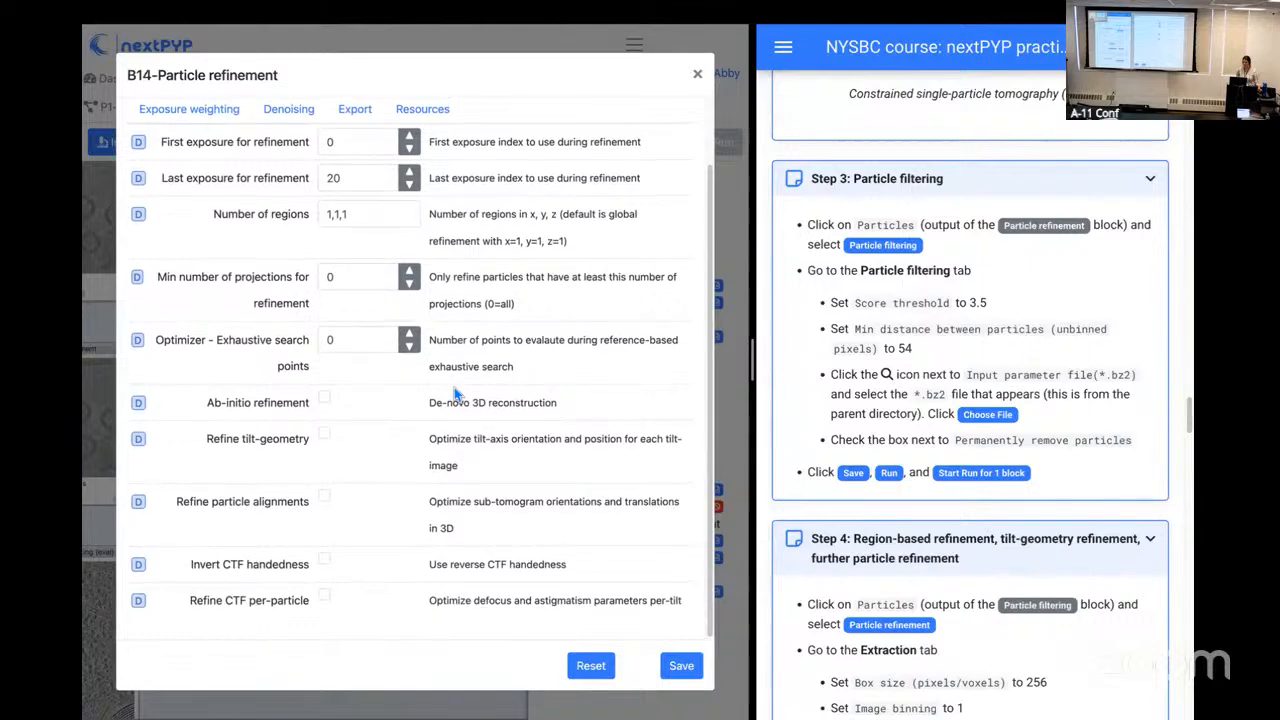
scroll(454, 387, up, 1)
scroll(478, 383, down, 1)
click(698, 75)
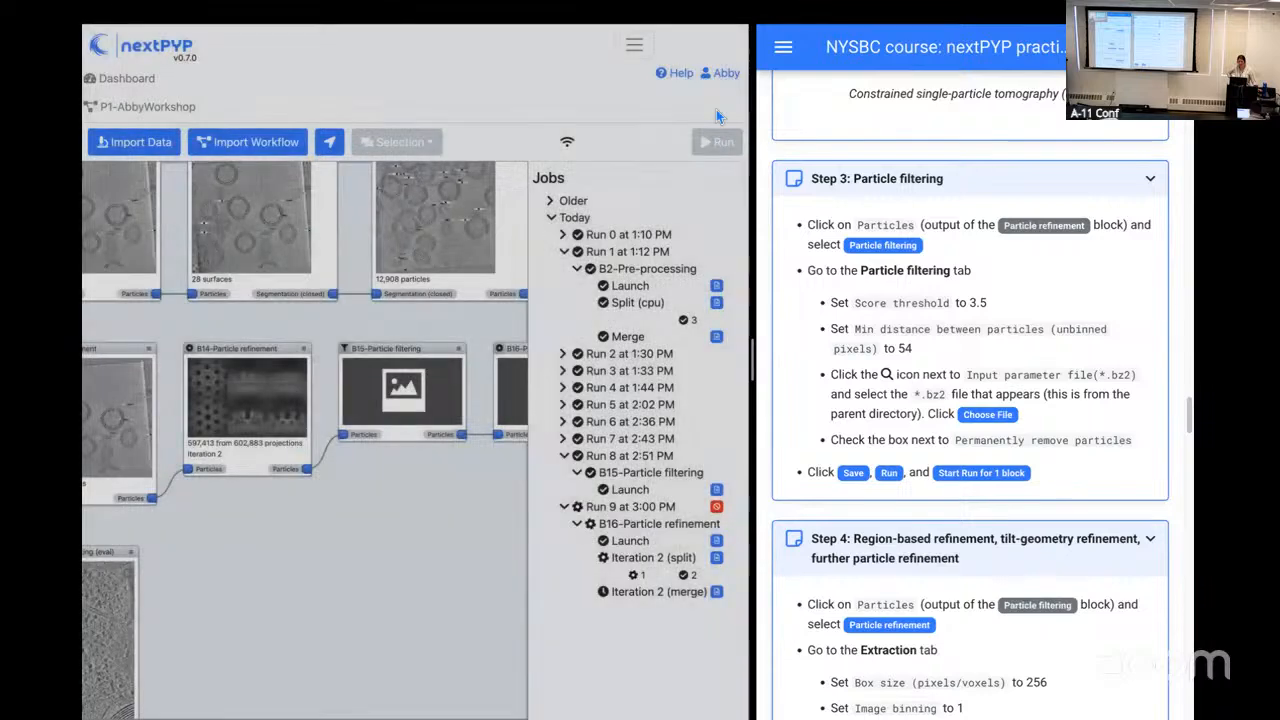
Step: Bring block B16 into view and review the practical's Step 4 instructions through the region-based refinement figure
drag(477, 461, 350, 473)
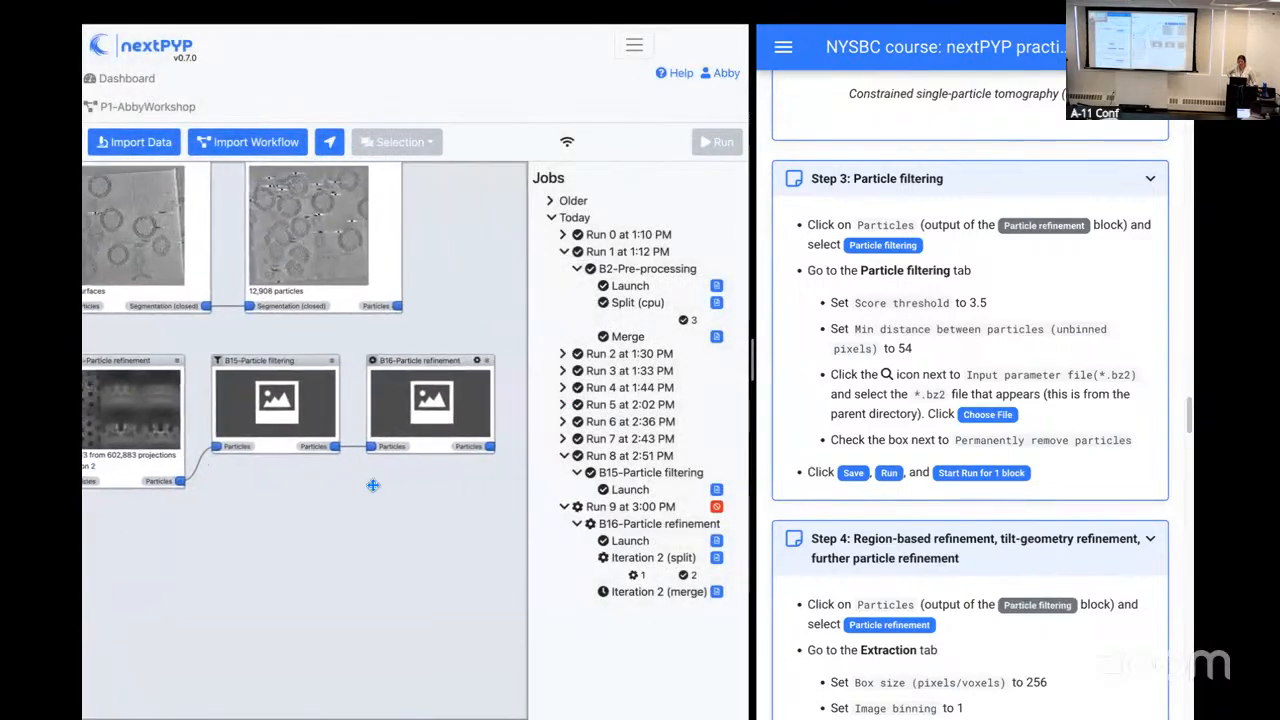
scroll(818, 535, down, 1)
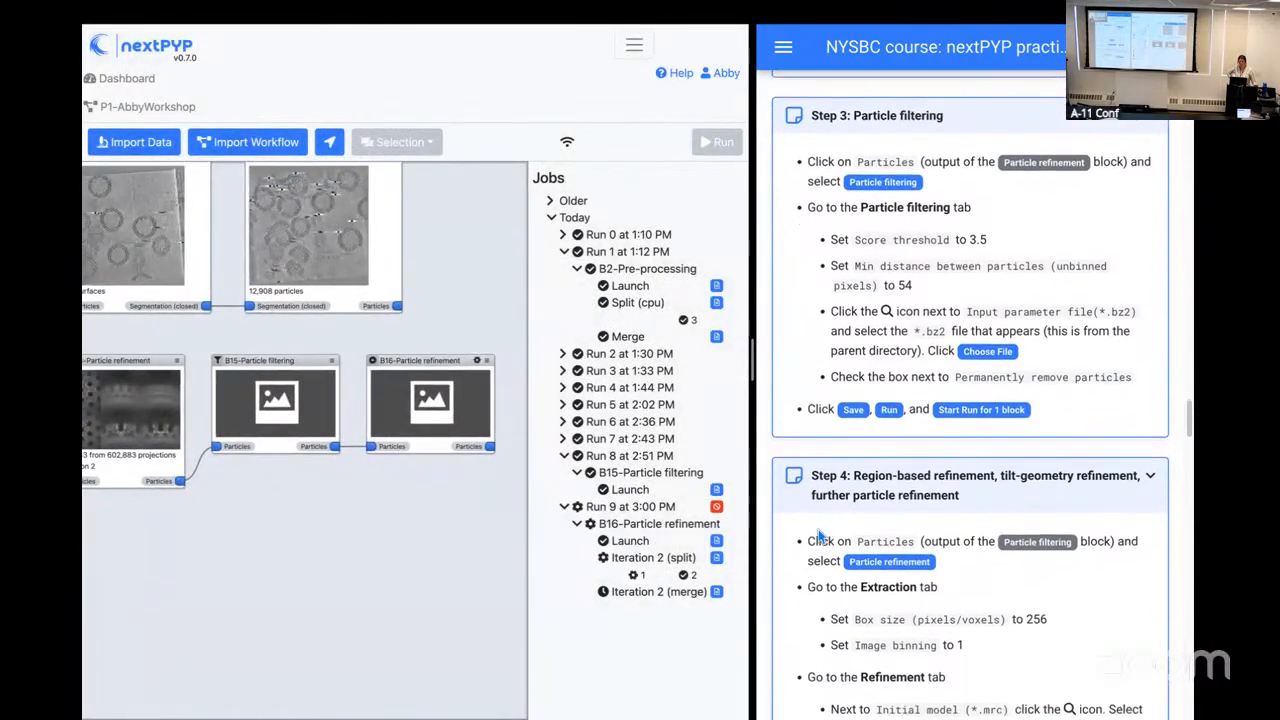
scroll(842, 517, down, 1)
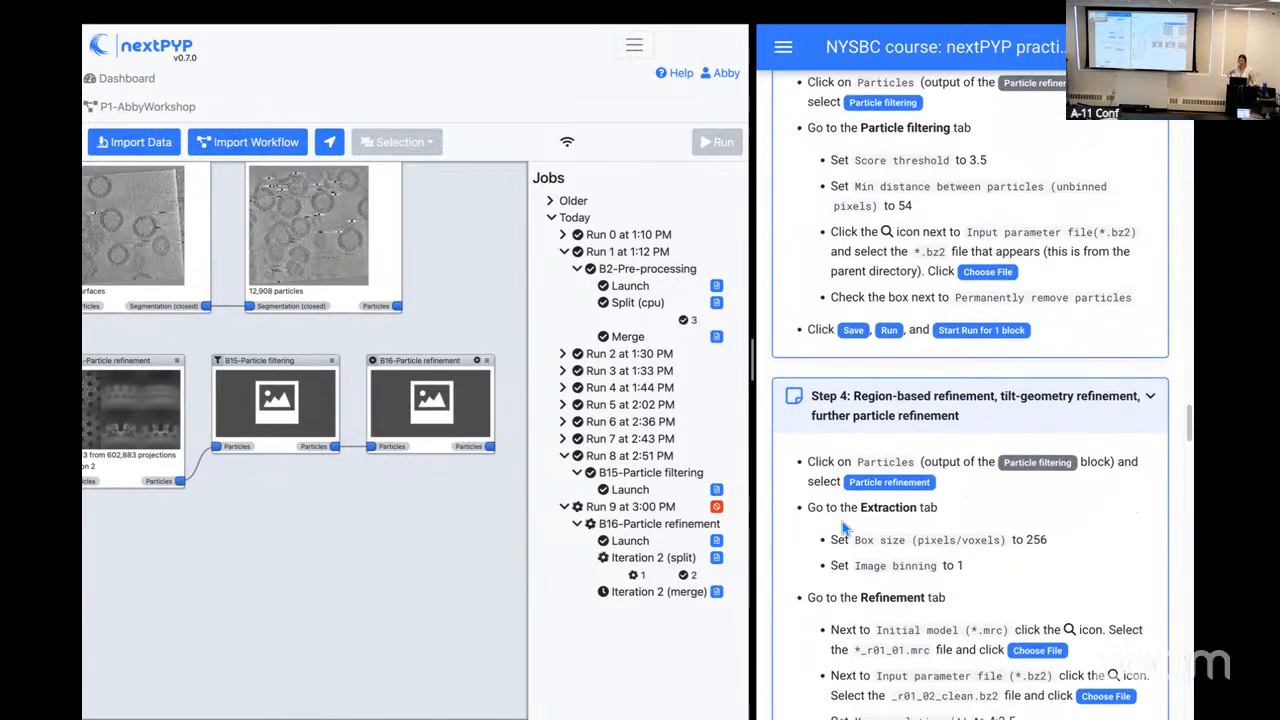
scroll(843, 527, down, 2)
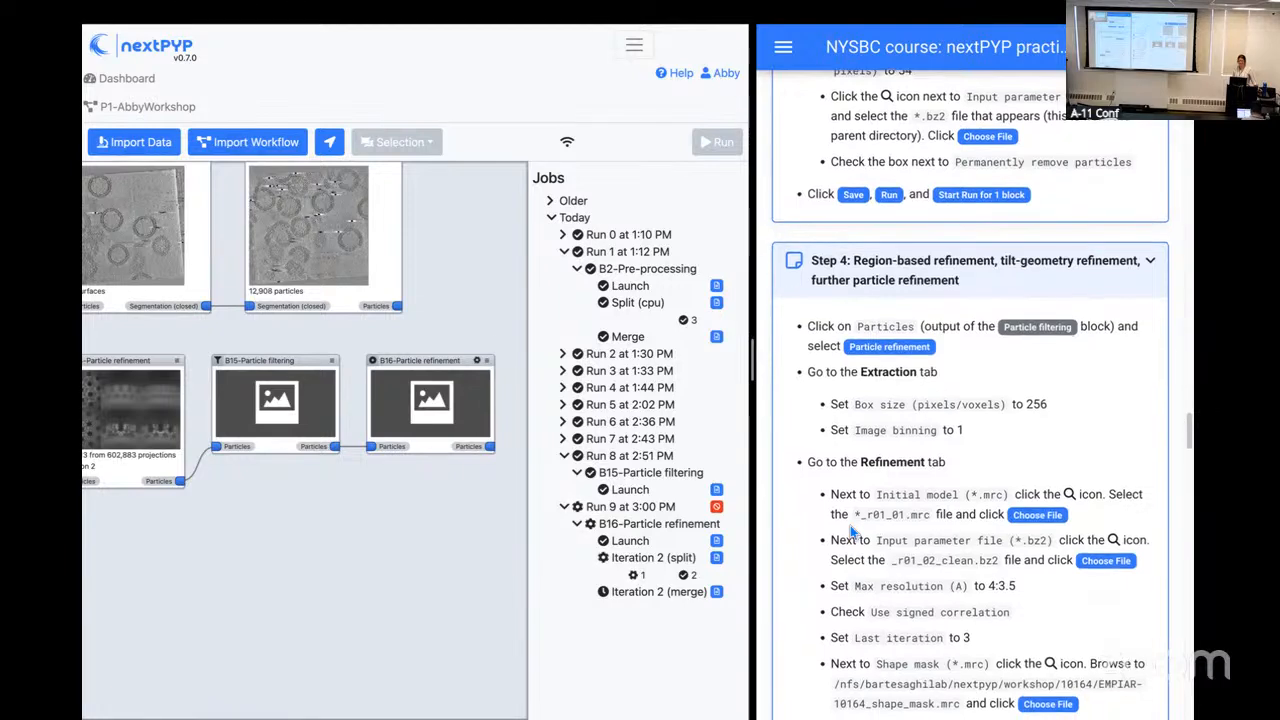
scroll(850, 525, down, 3)
scroll(850, 525, down, 5)
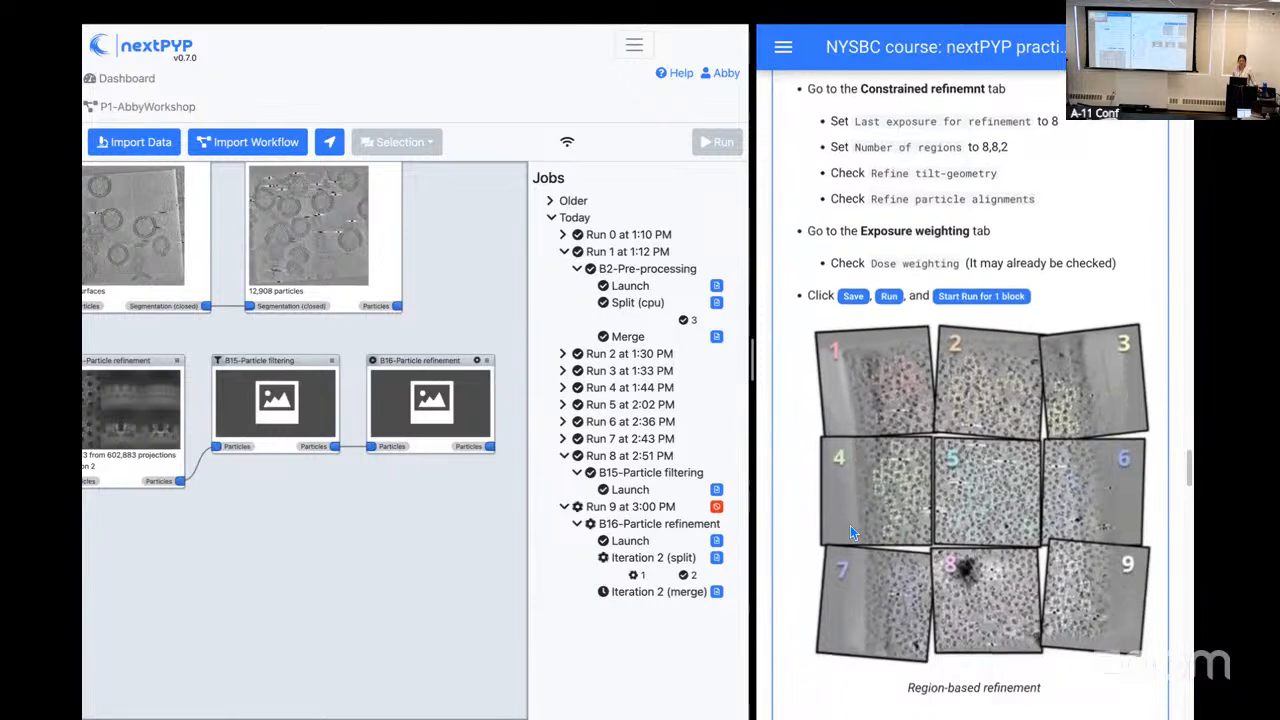
scroll(850, 530, down, 1)
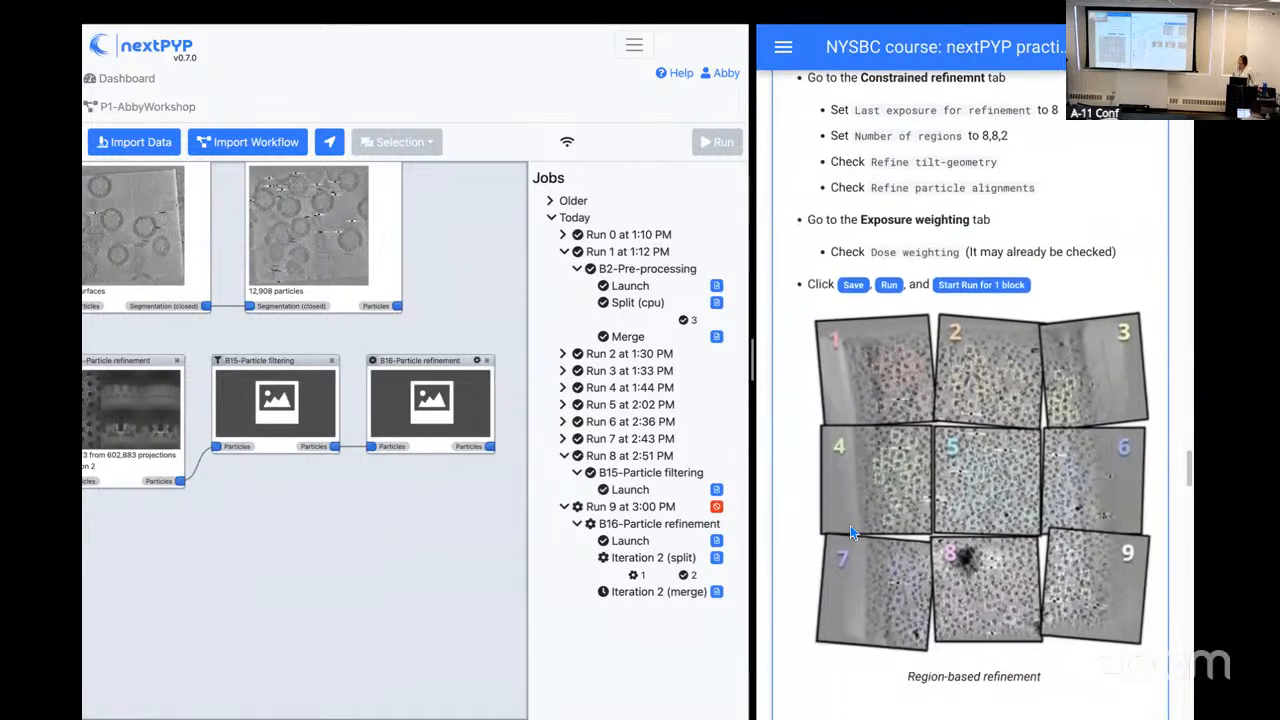
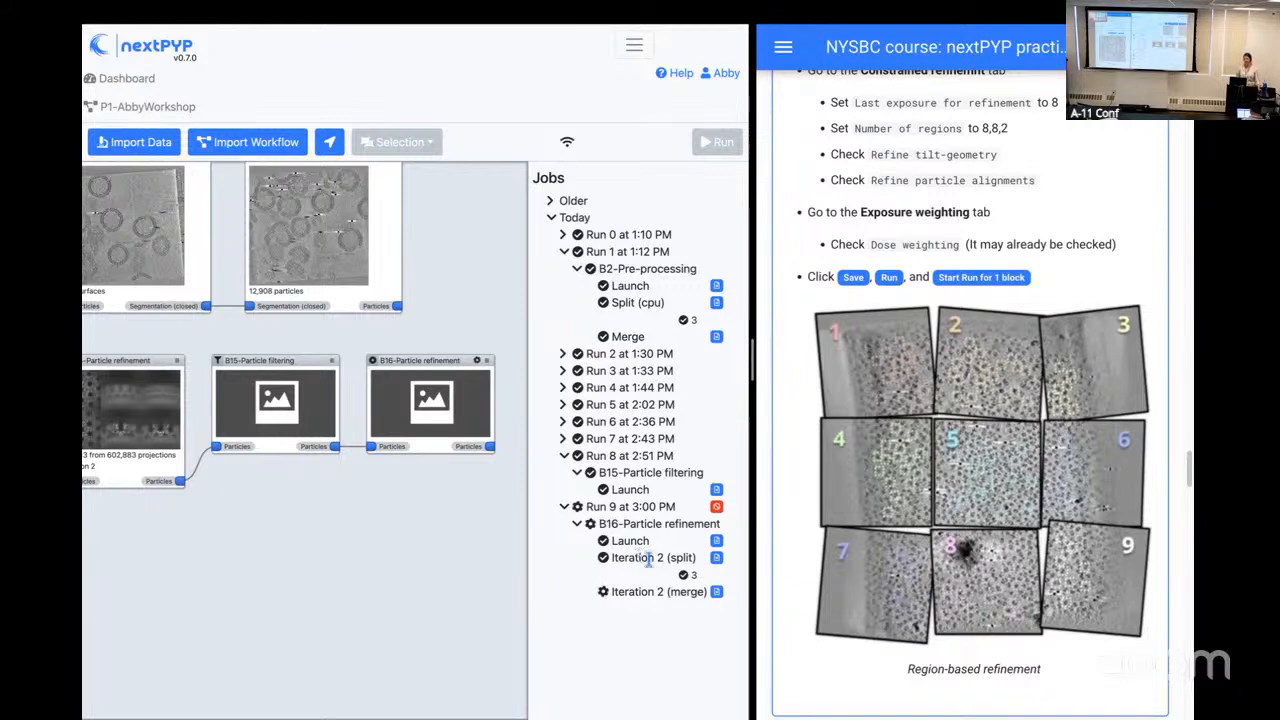
Step: Open the results of the B2 pre-processing block, examine the TS_01 tomogram slices and side view, and return to the project workflow
drag(231, 342, 484, 370)
drag(152, 378, 293, 451)
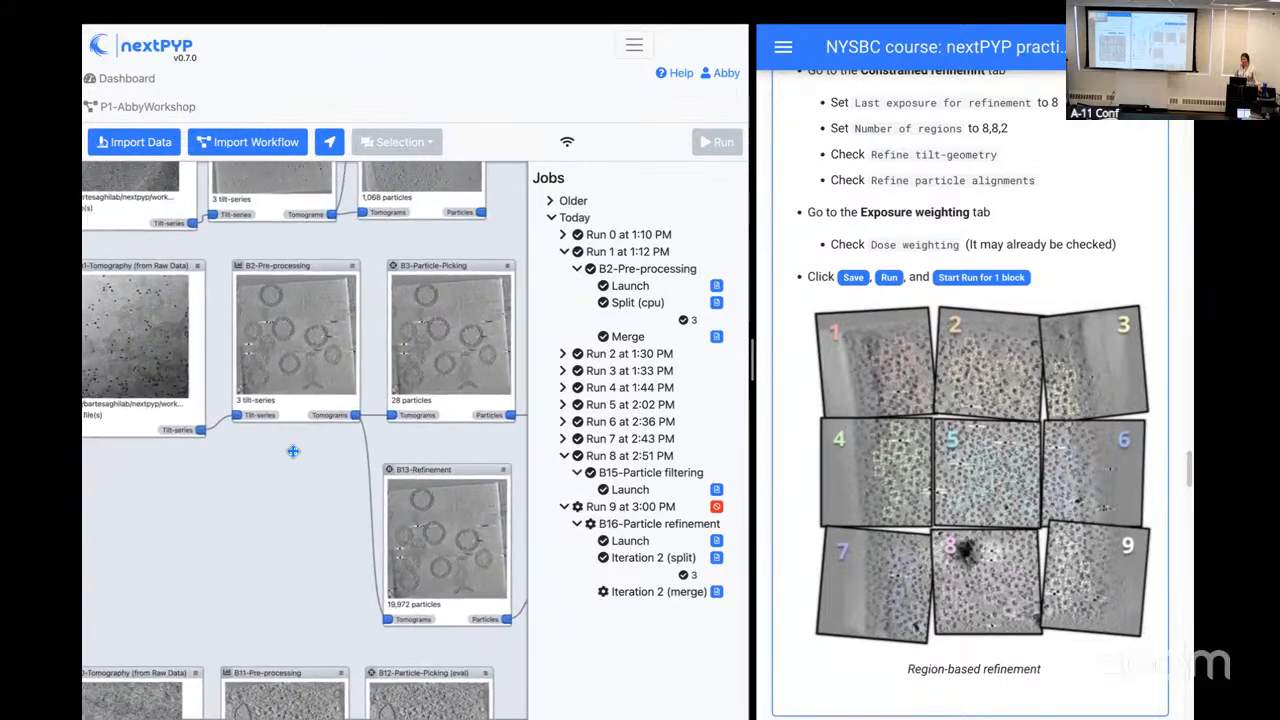
click(277, 352)
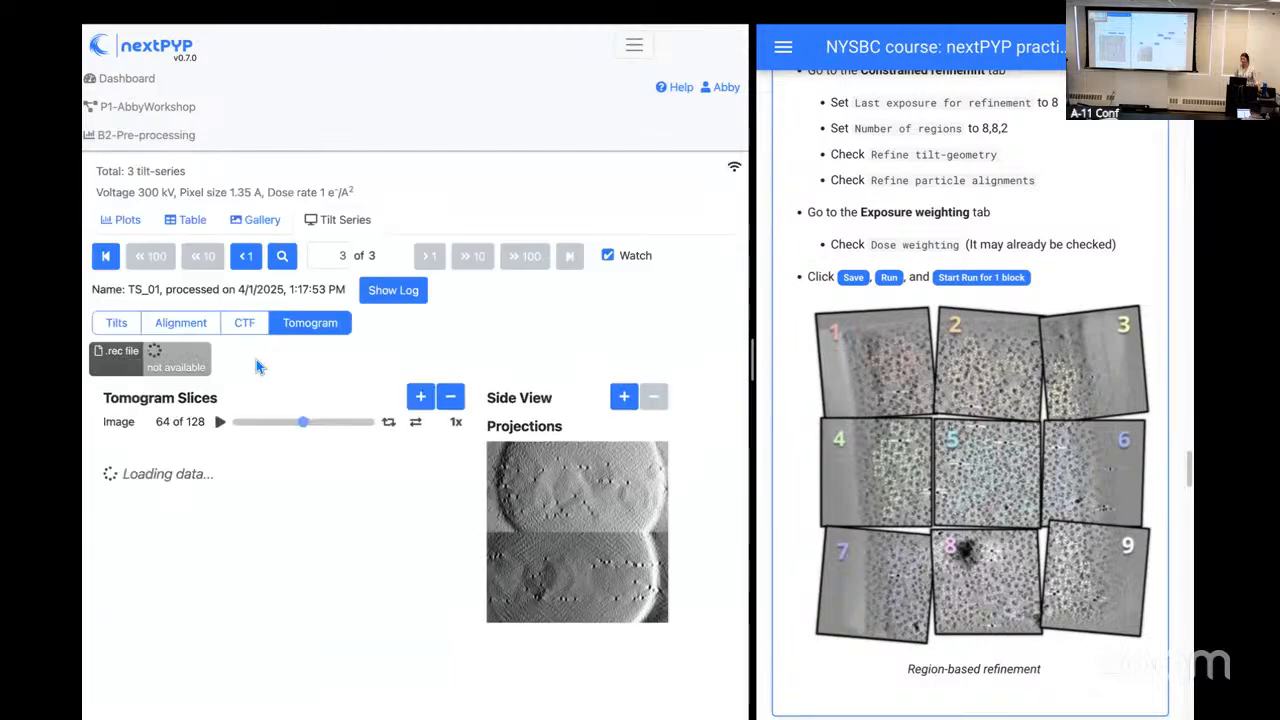
scroll(414, 535, down, 2)
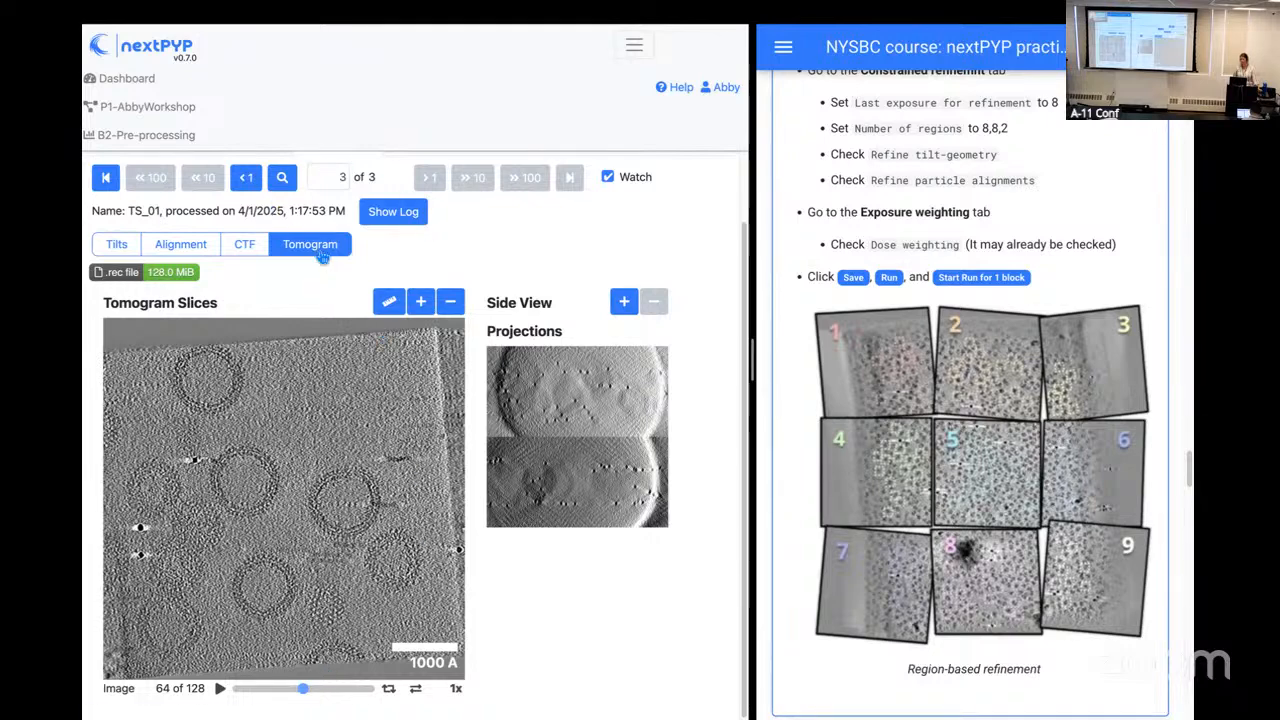
scroll(322, 258, up, 1)
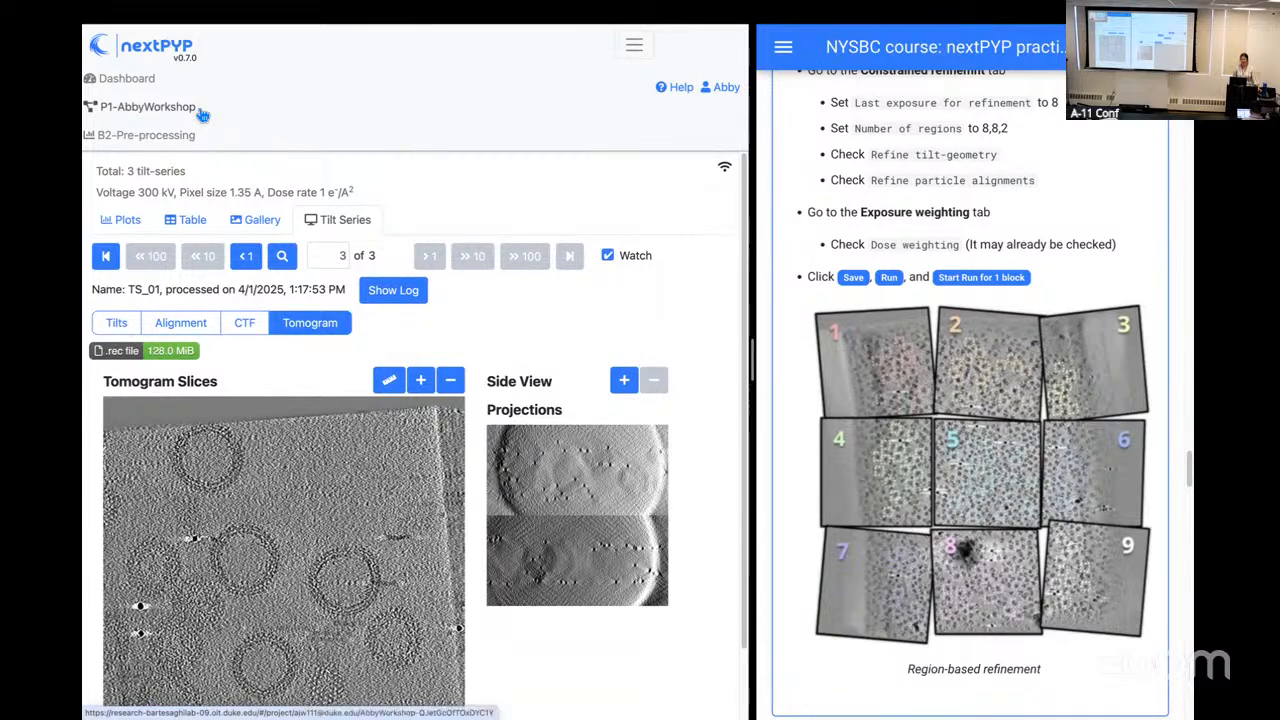
click(190, 108)
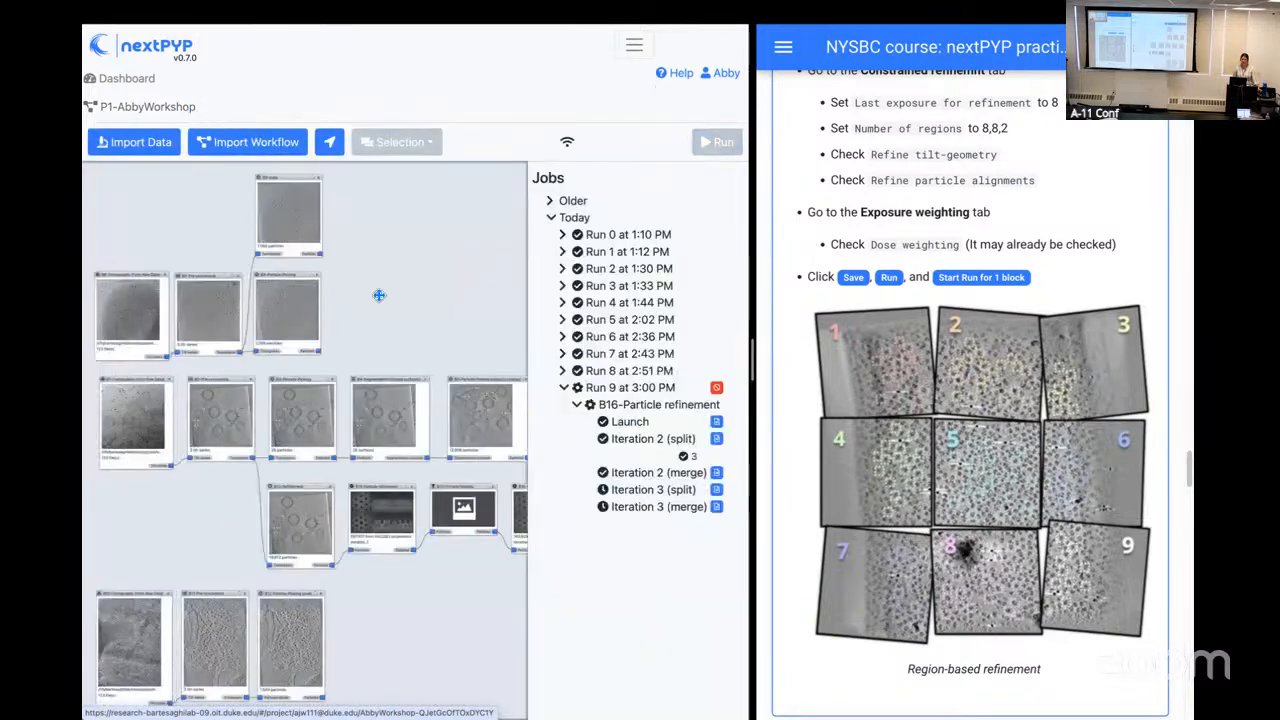
Step: Open the B16 particle refinement results and examine the reconstruction's projections, FSC curve, refinement statistics and per-particle scores
drag(498, 336, 389, 311)
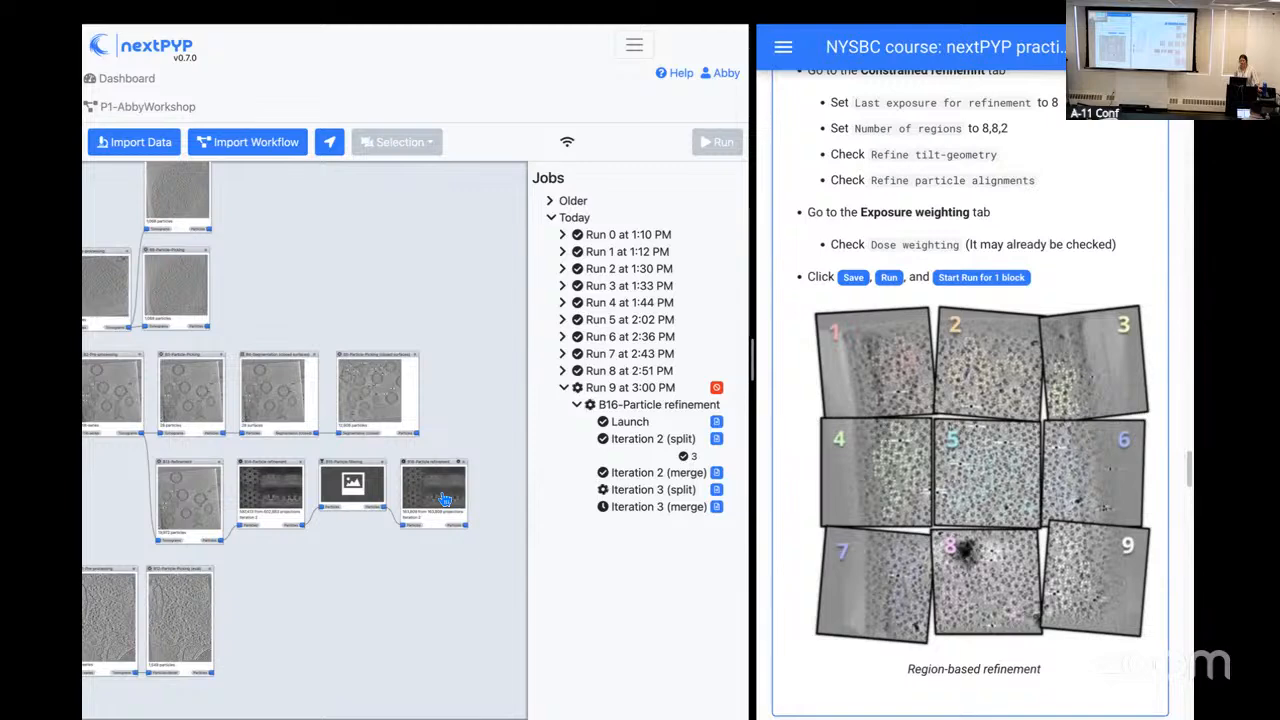
click(436, 477)
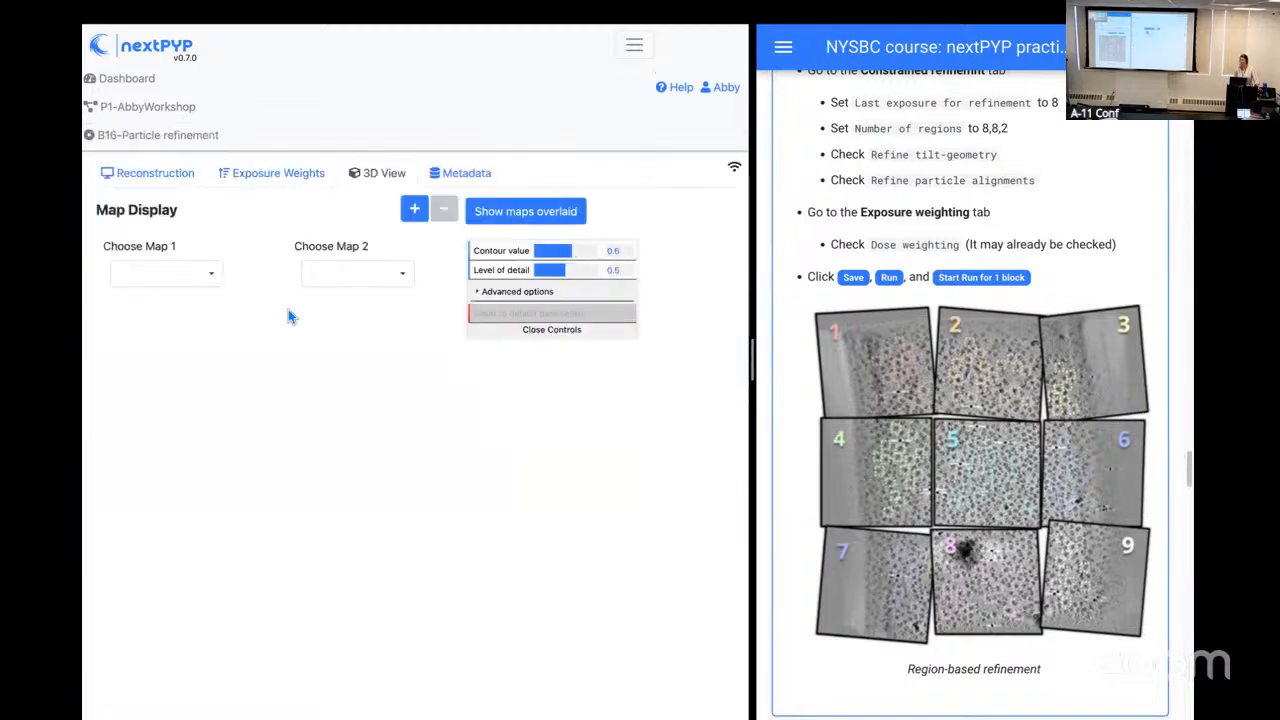
click(148, 188)
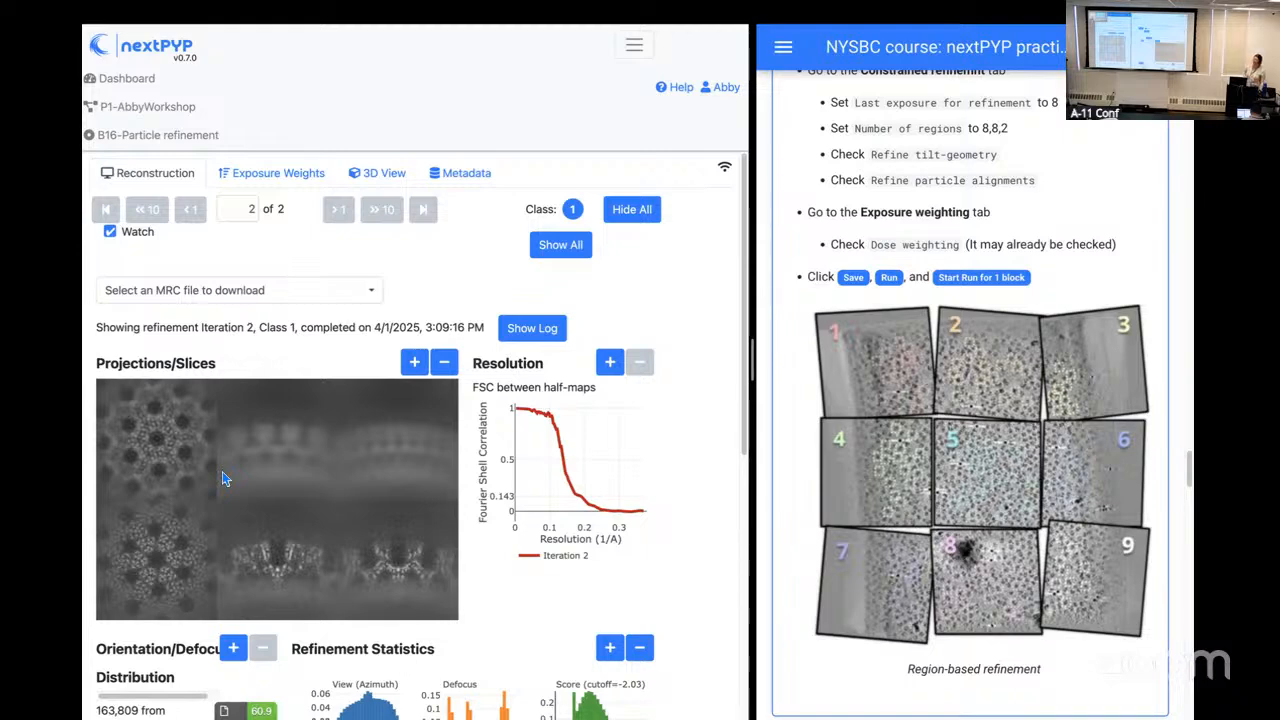
scroll(226, 498, down, 1)
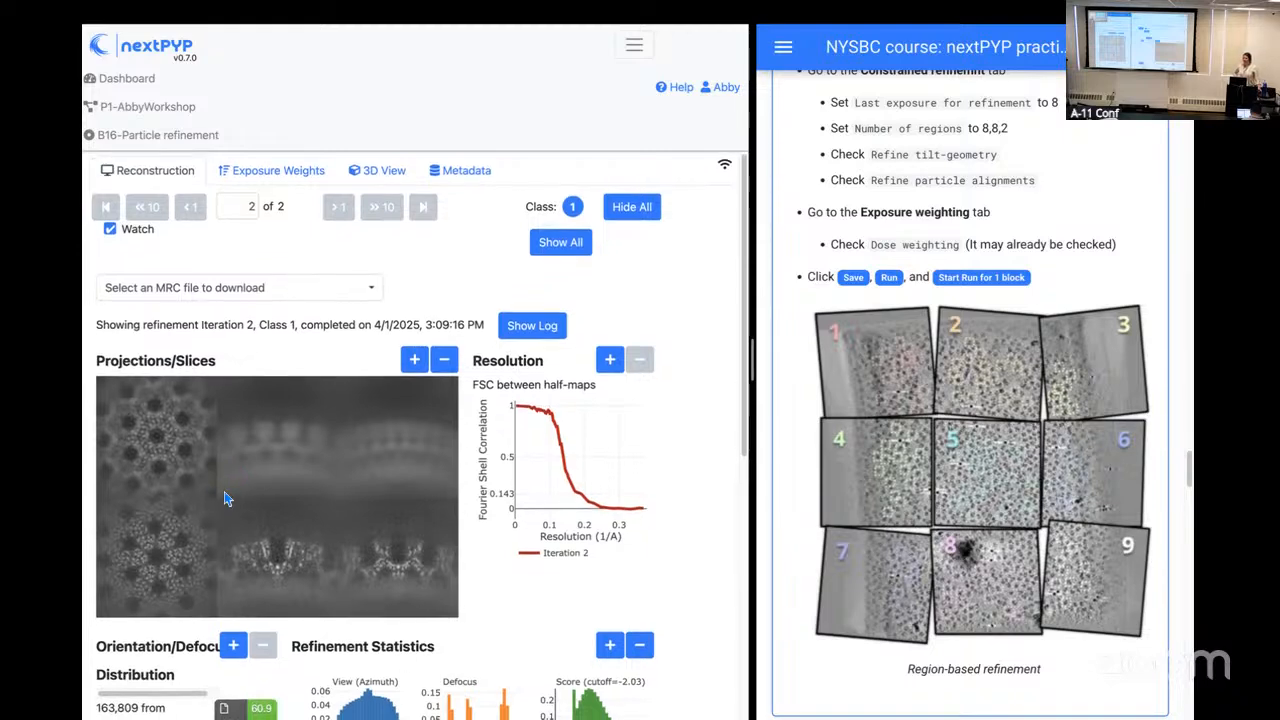
scroll(226, 498, down, 3)
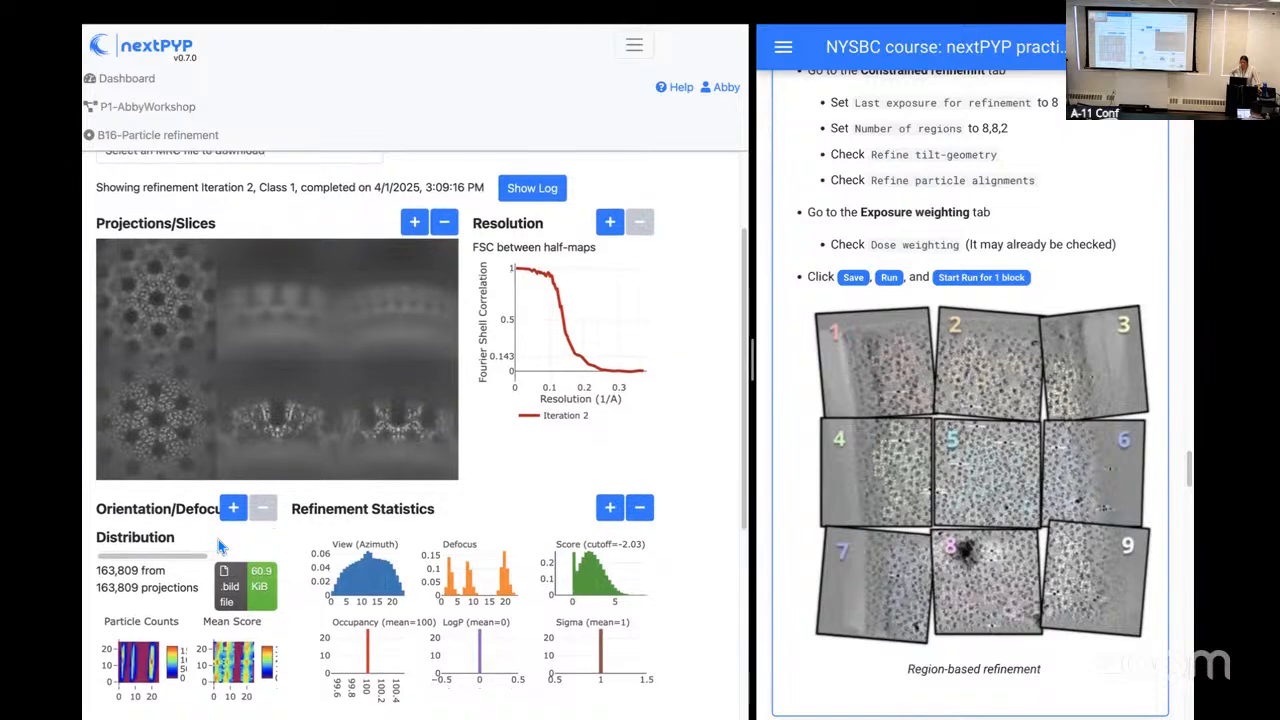
scroll(218, 539, down, 1)
scroll(218, 539, down, 4)
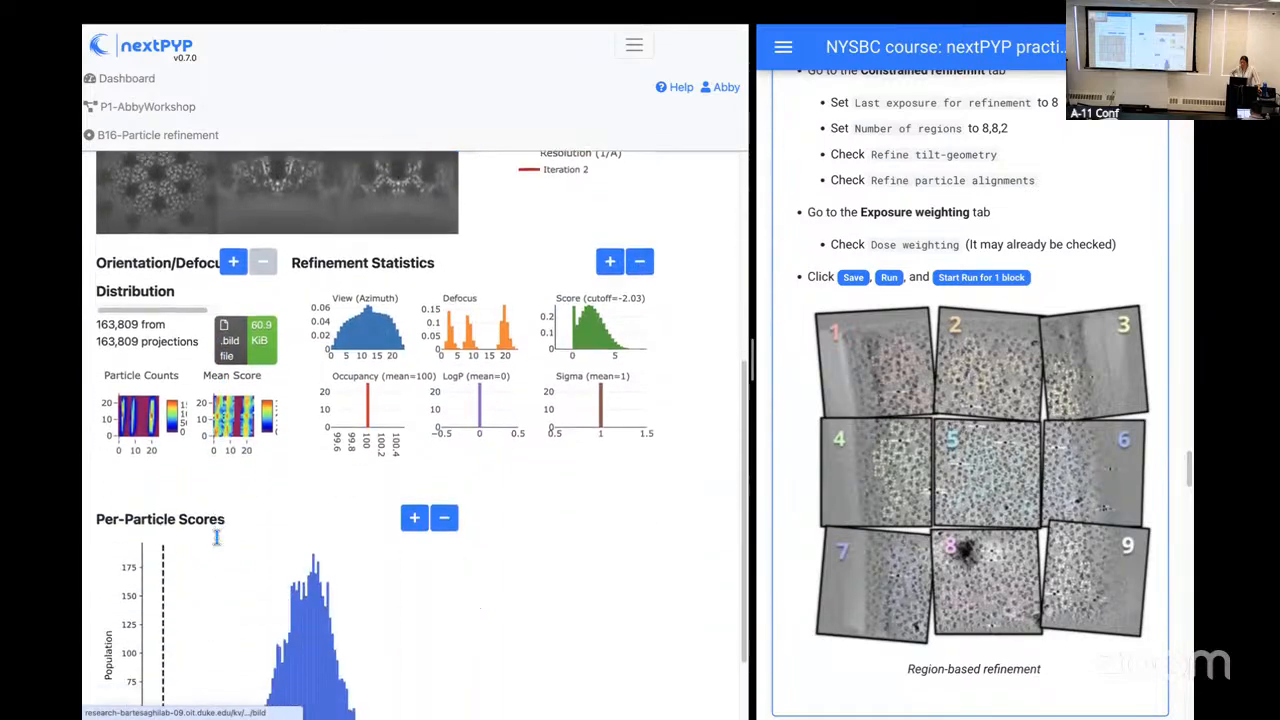
scroll(216, 539, down, 1)
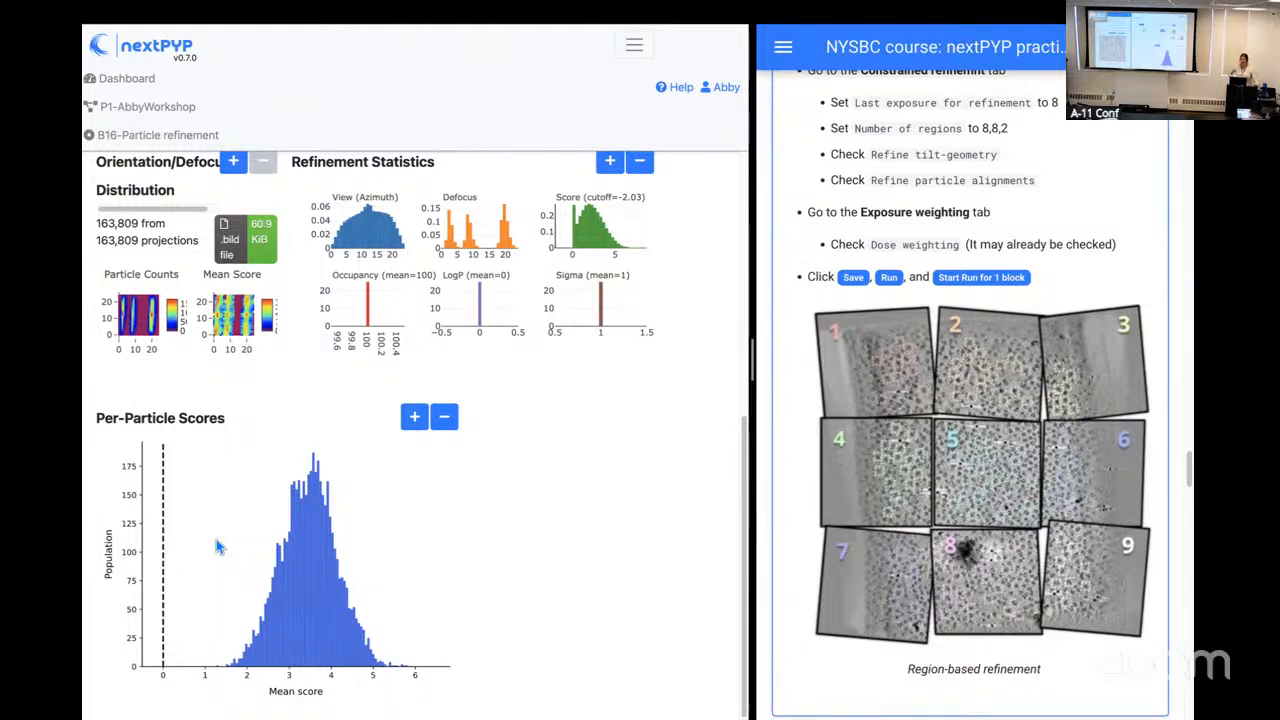
scroll(218, 546, up, 2)
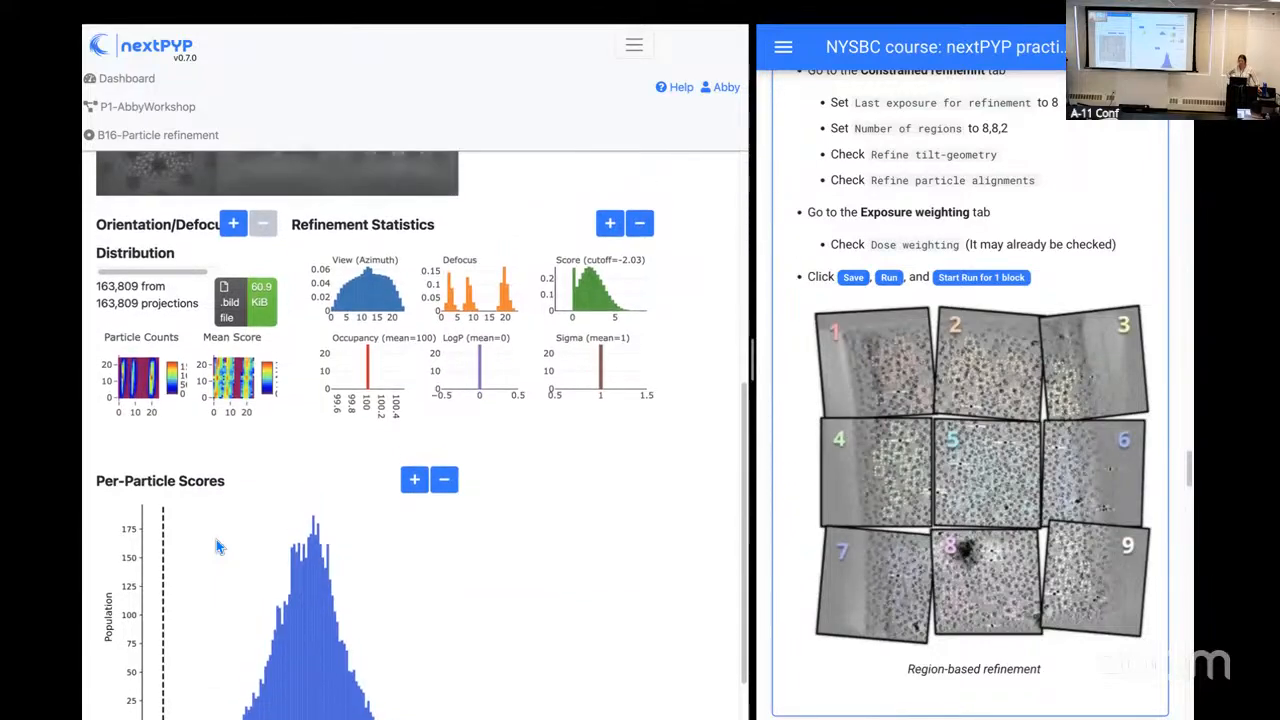
scroll(216, 539, up, 5)
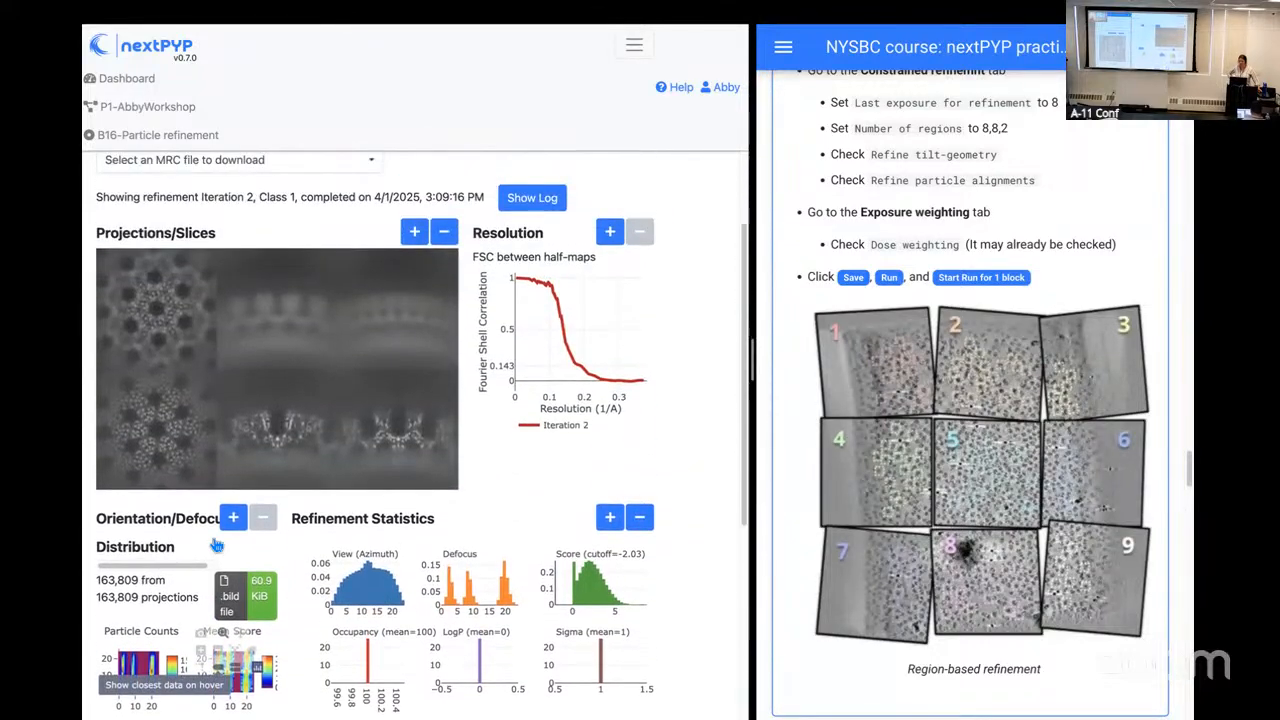
scroll(216, 545, up, 1)
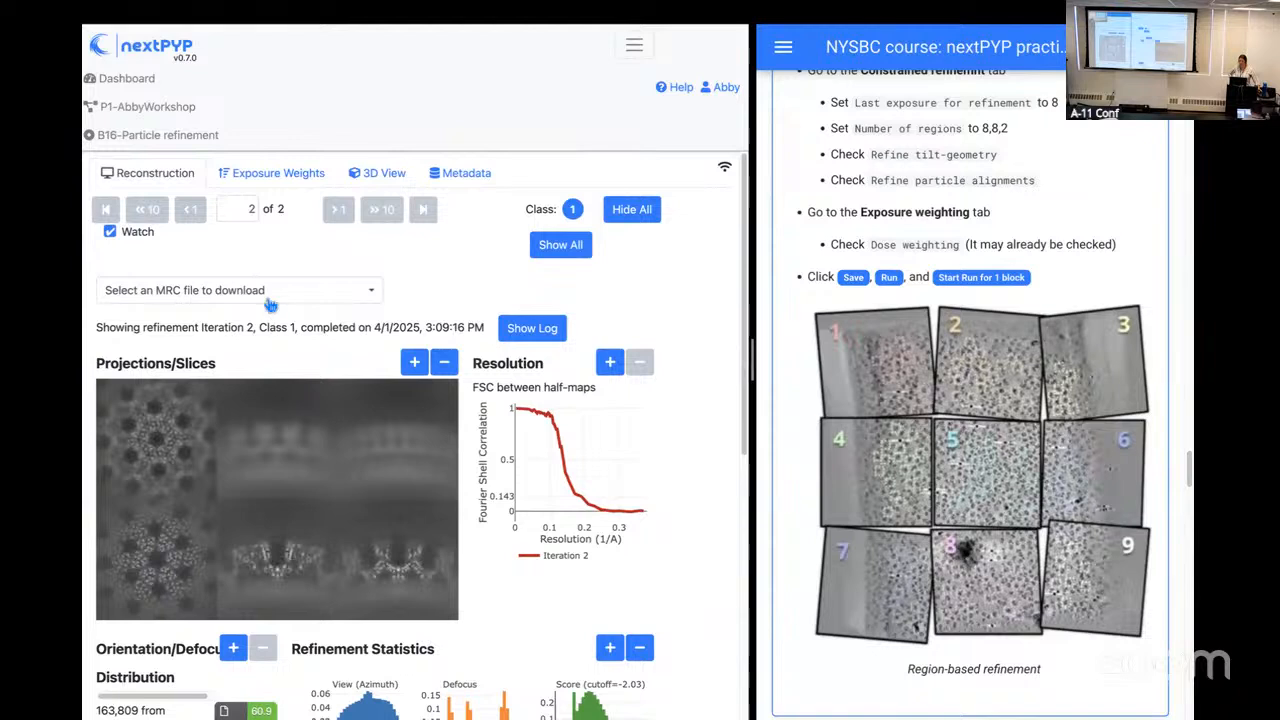
Step: Review the exposure weights of block B16, enlarging the first bundle's score and weight plots and closing them again
click(268, 180)
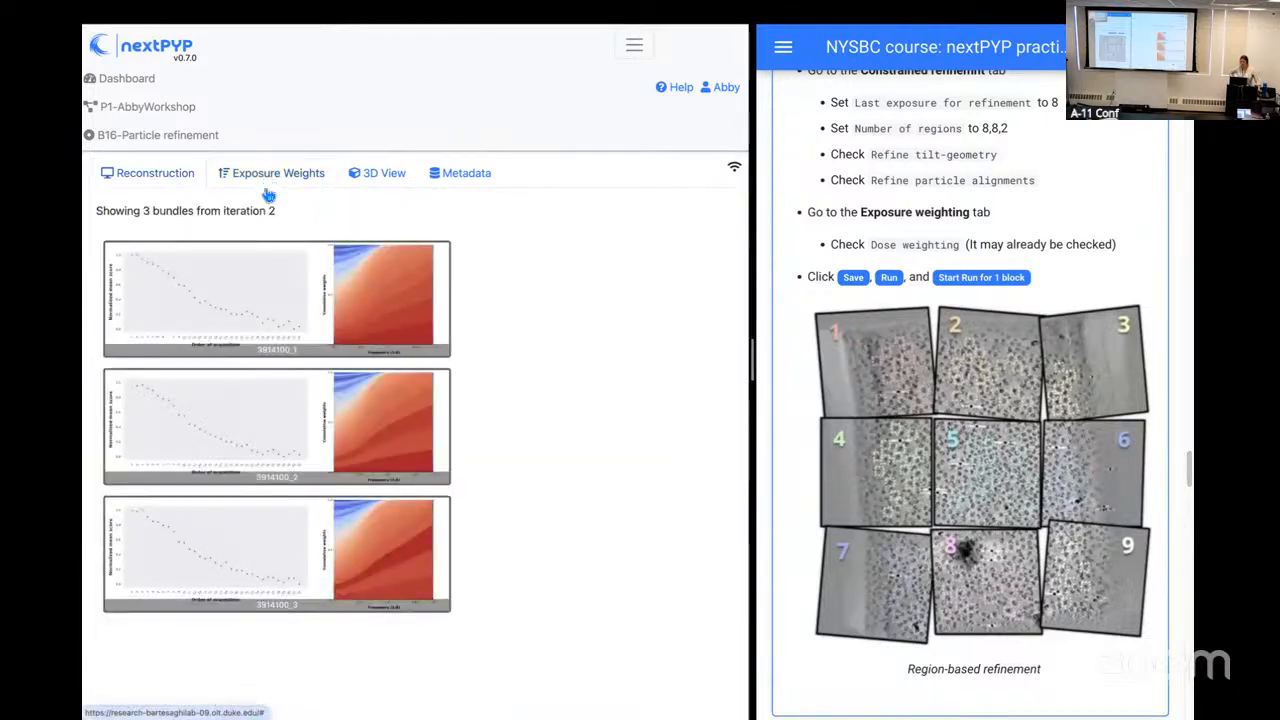
click(256, 297)
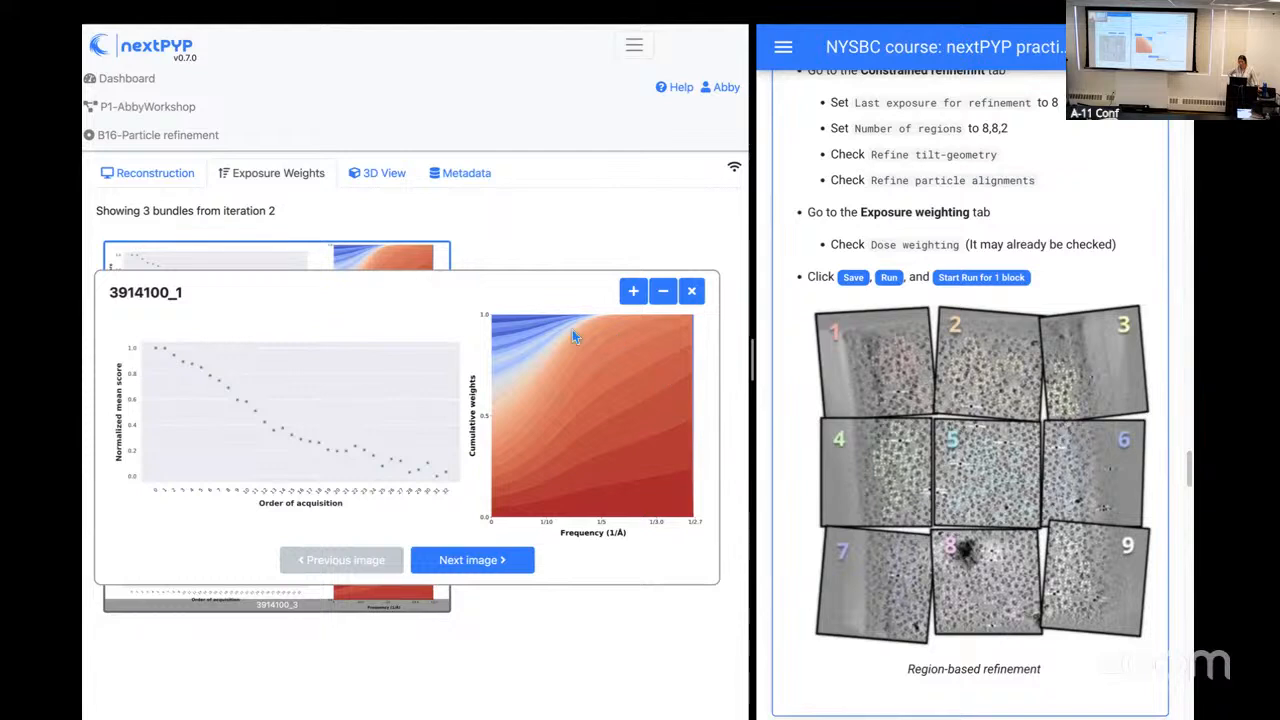
click(693, 292)
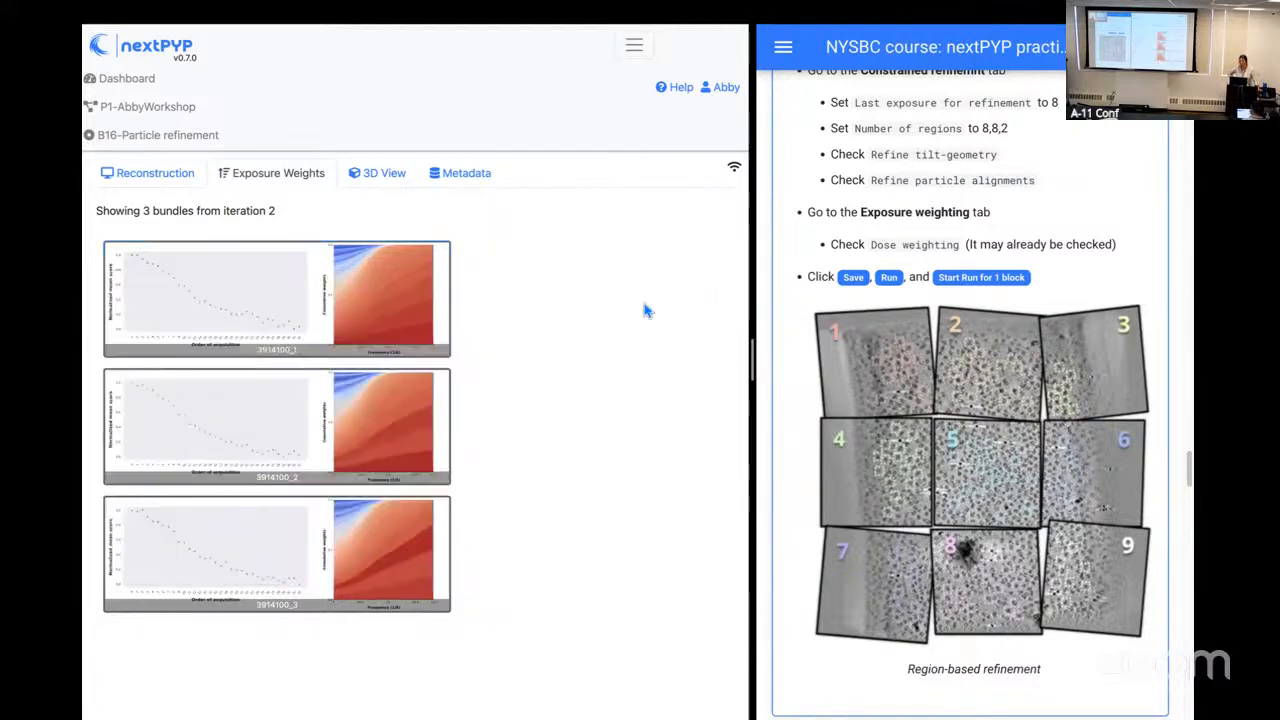
Step: Load the Class 1, Iter 2 map as Map 2 in the 3D view, with level of detail 1 and contour value 0.48
click(376, 173)
click(362, 275)
click(358, 293)
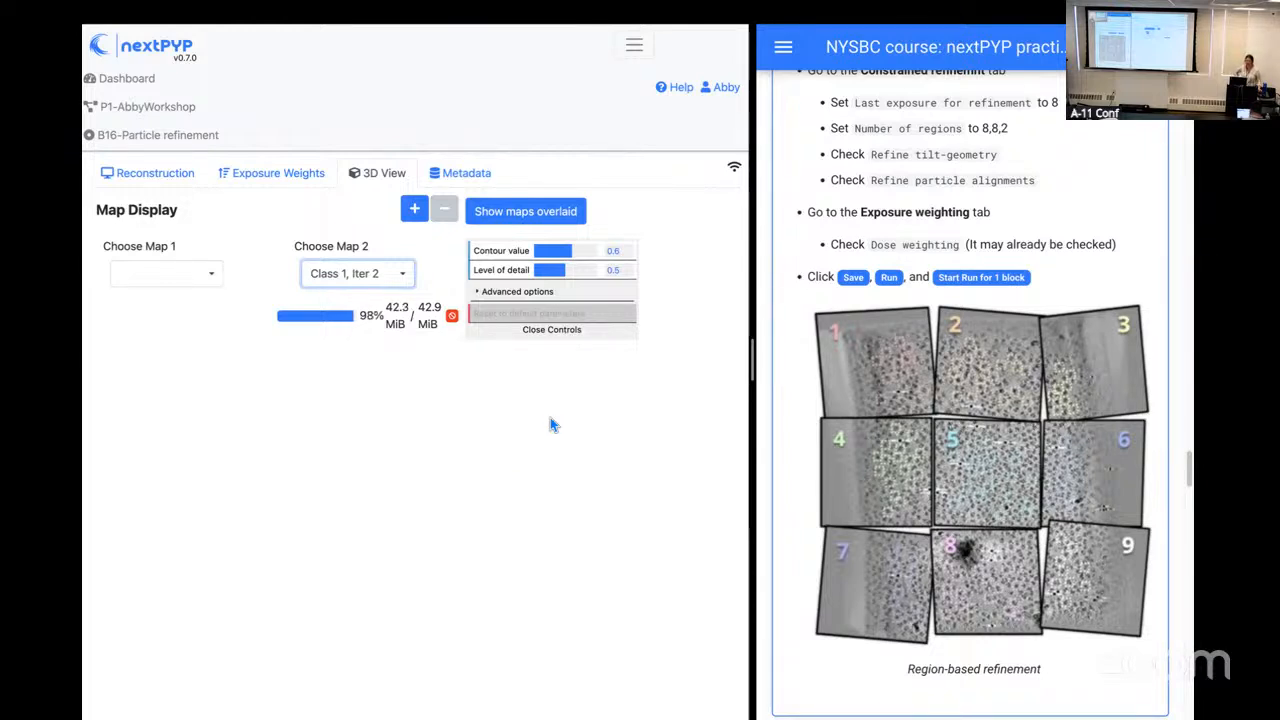
drag(565, 270, 604, 273)
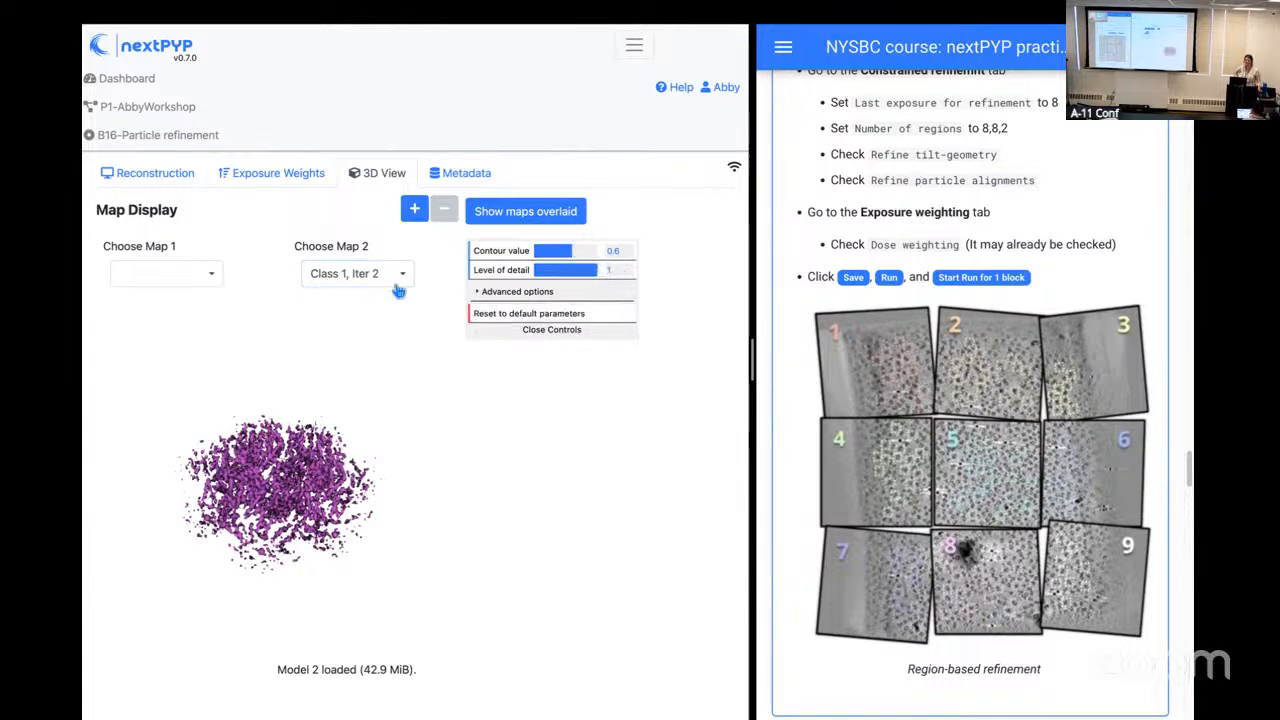
drag(583, 250, 563, 250)
Step: Examine the loaded 3D map up close from several angles, and return to the project workflow
scroll(340, 480, up, 10)
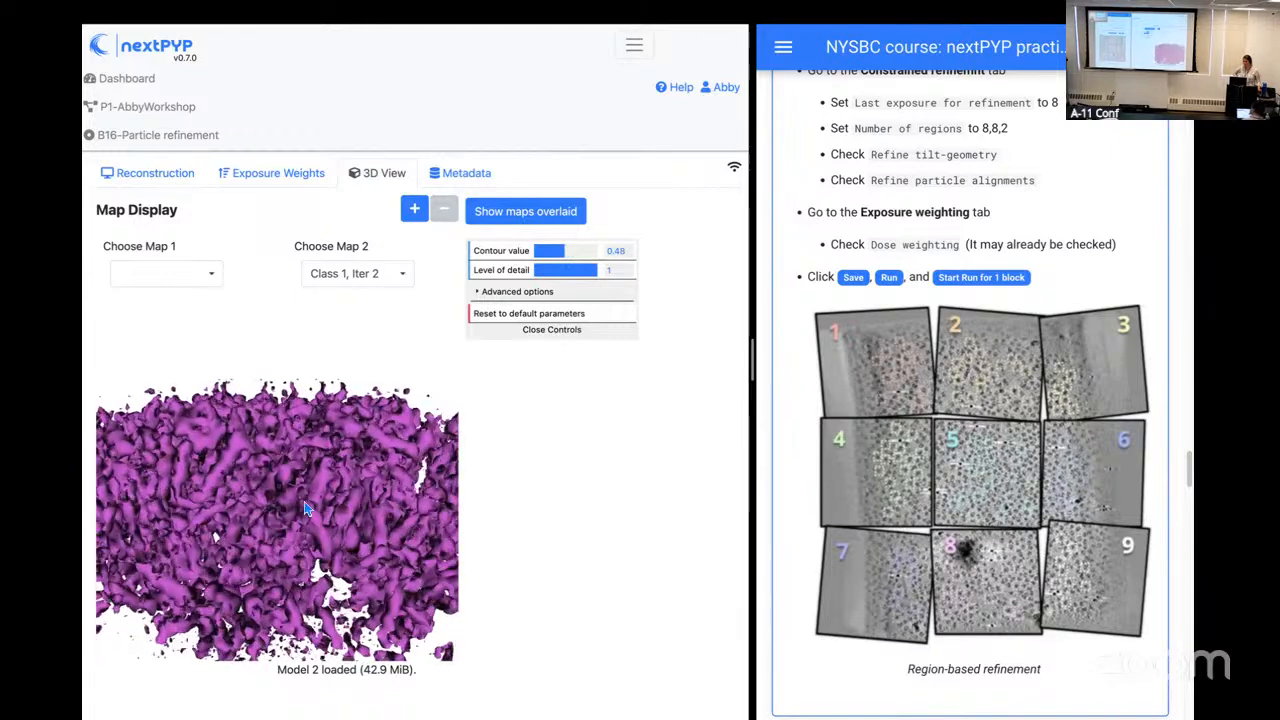
drag(252, 467, 221, 539)
scroll(229, 538, down, 5)
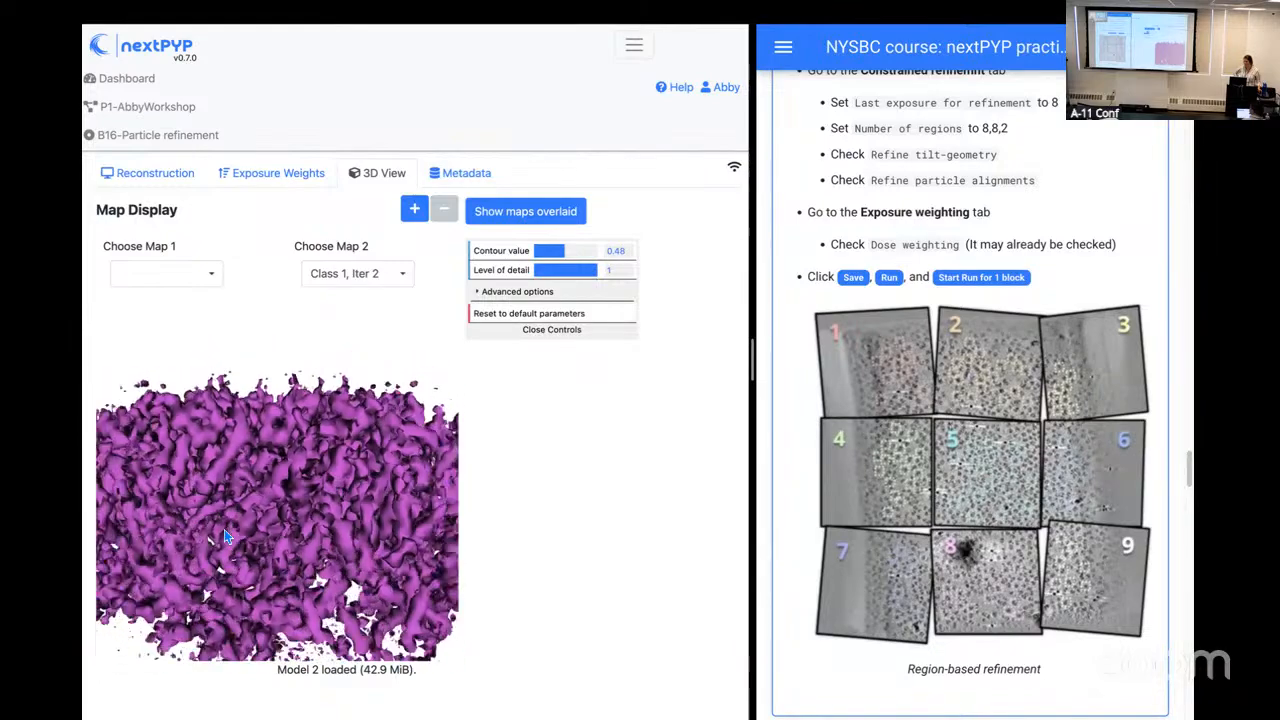
drag(234, 538, 218, 522)
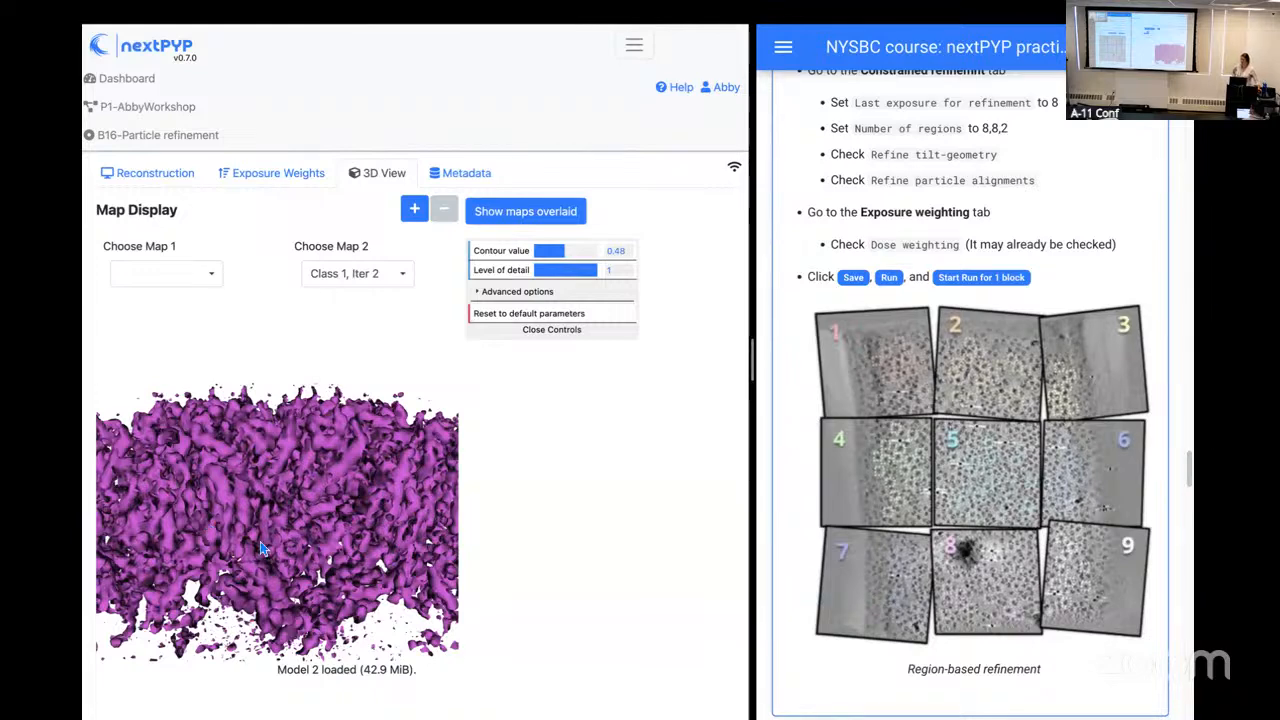
drag(228, 530, 265, 521)
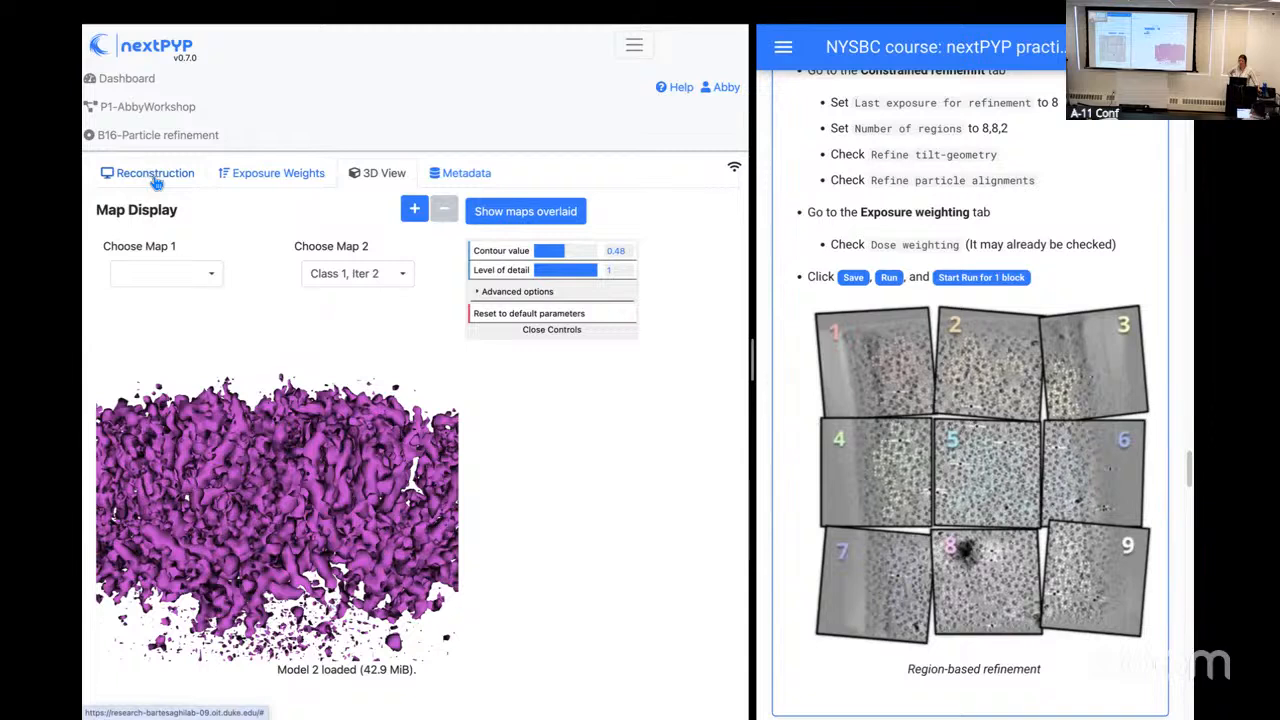
click(148, 108)
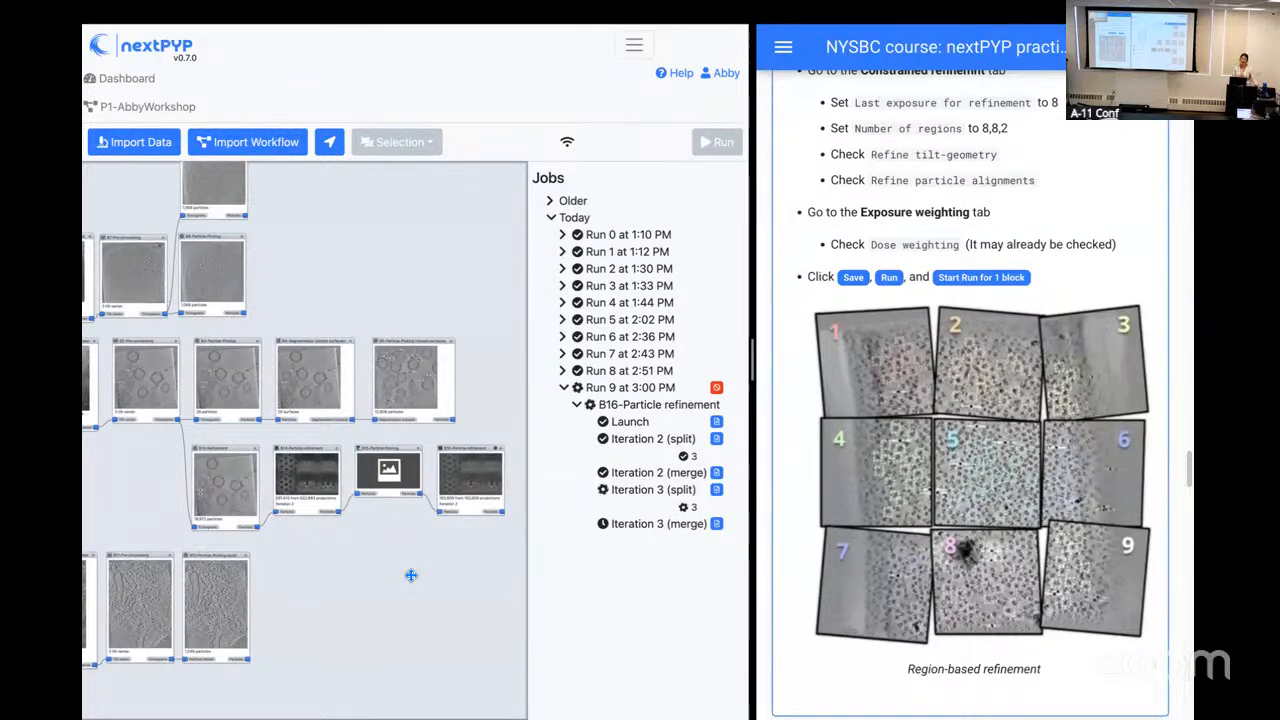
Step: Review the enlarged per-particle score histograms of block B15 from TS_43 through TS_01, and return to the project workflow
click(390, 476)
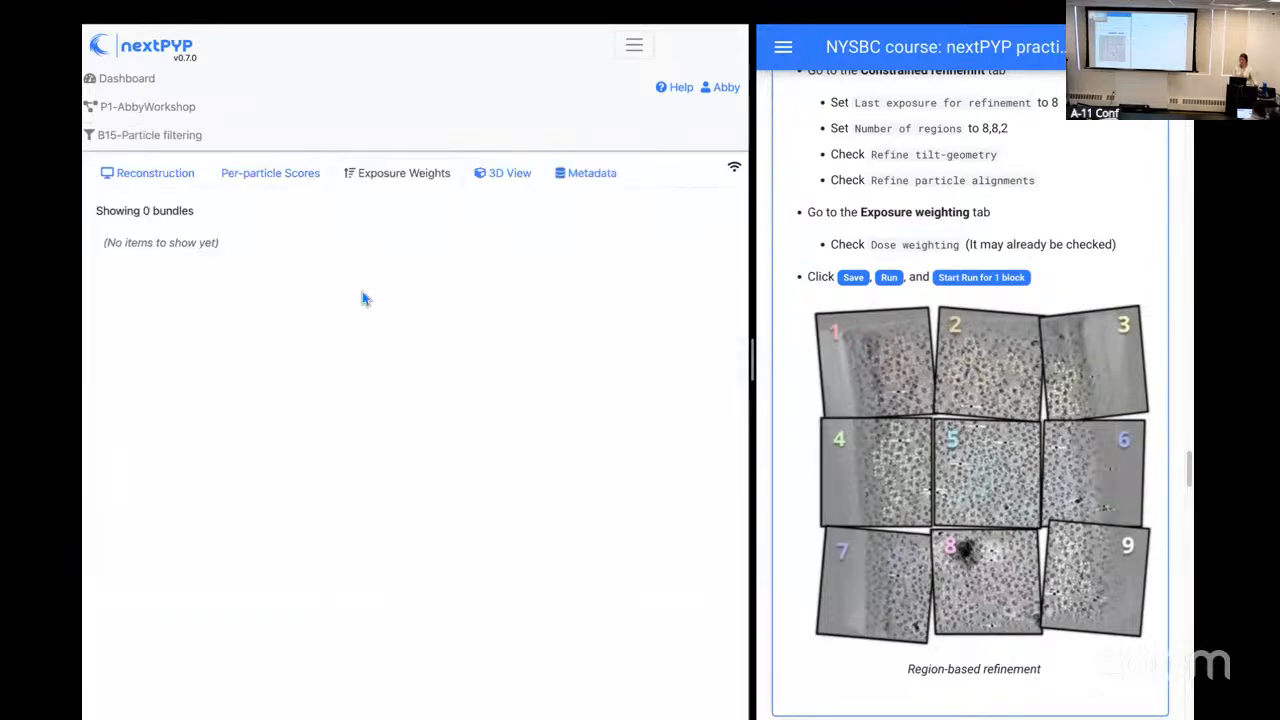
click(267, 178)
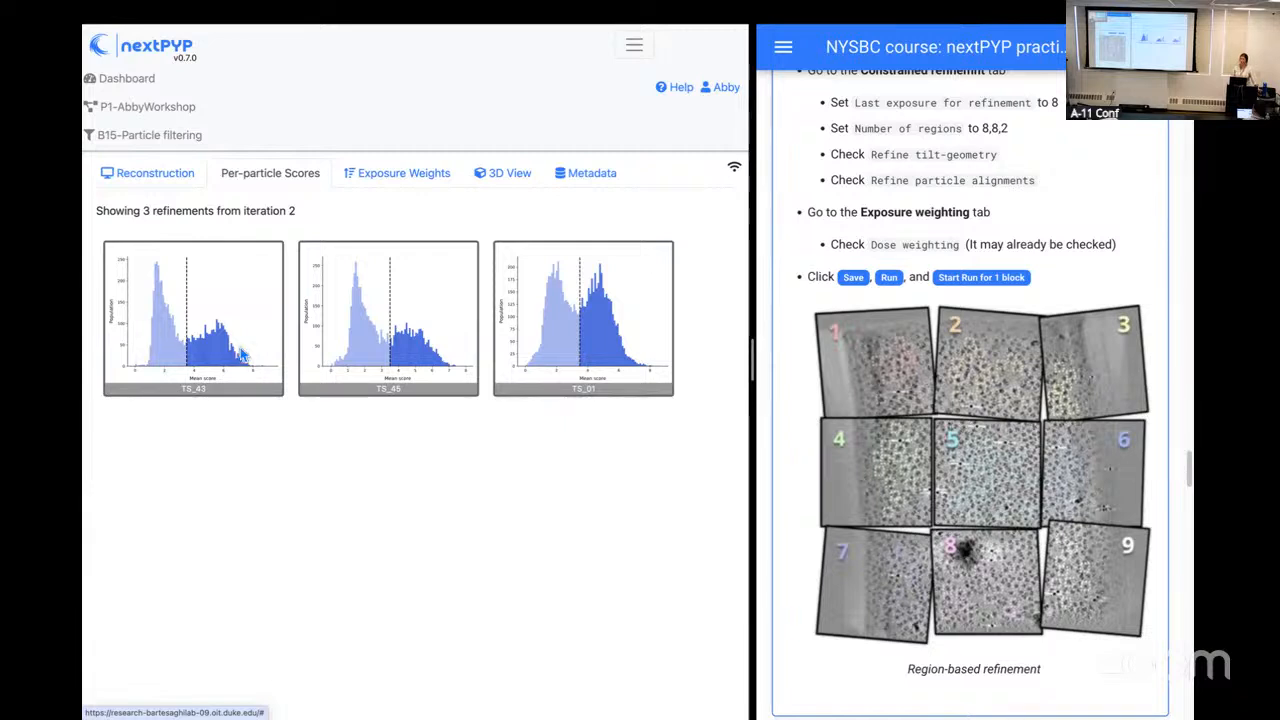
click(244, 355)
scroll(483, 473, down, 1)
scroll(482, 473, down, 2)
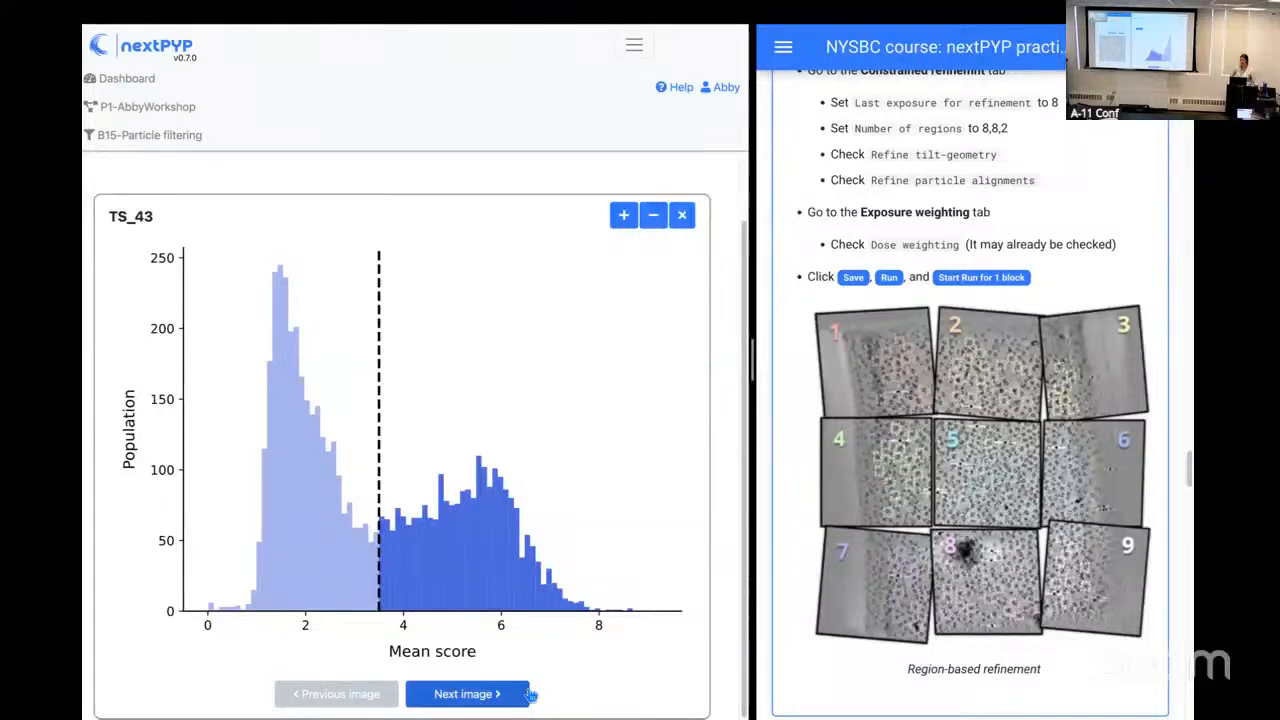
click(531, 695)
click(531, 695)
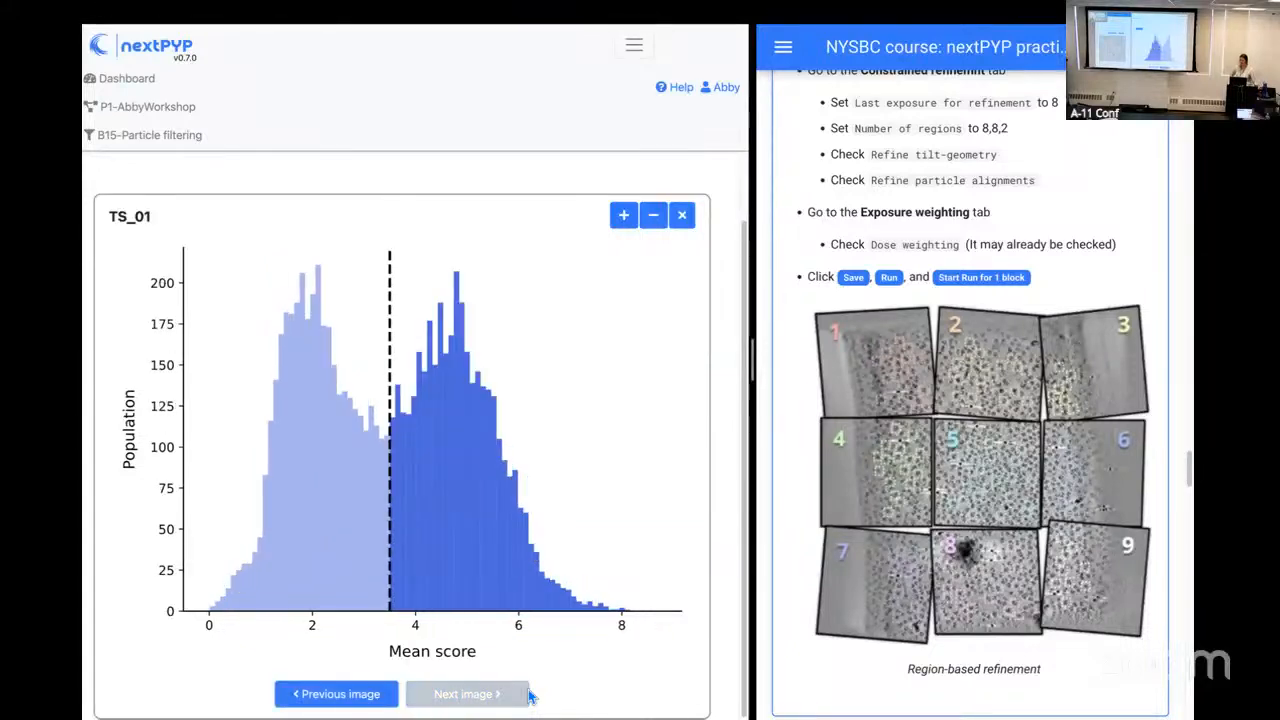
click(682, 216)
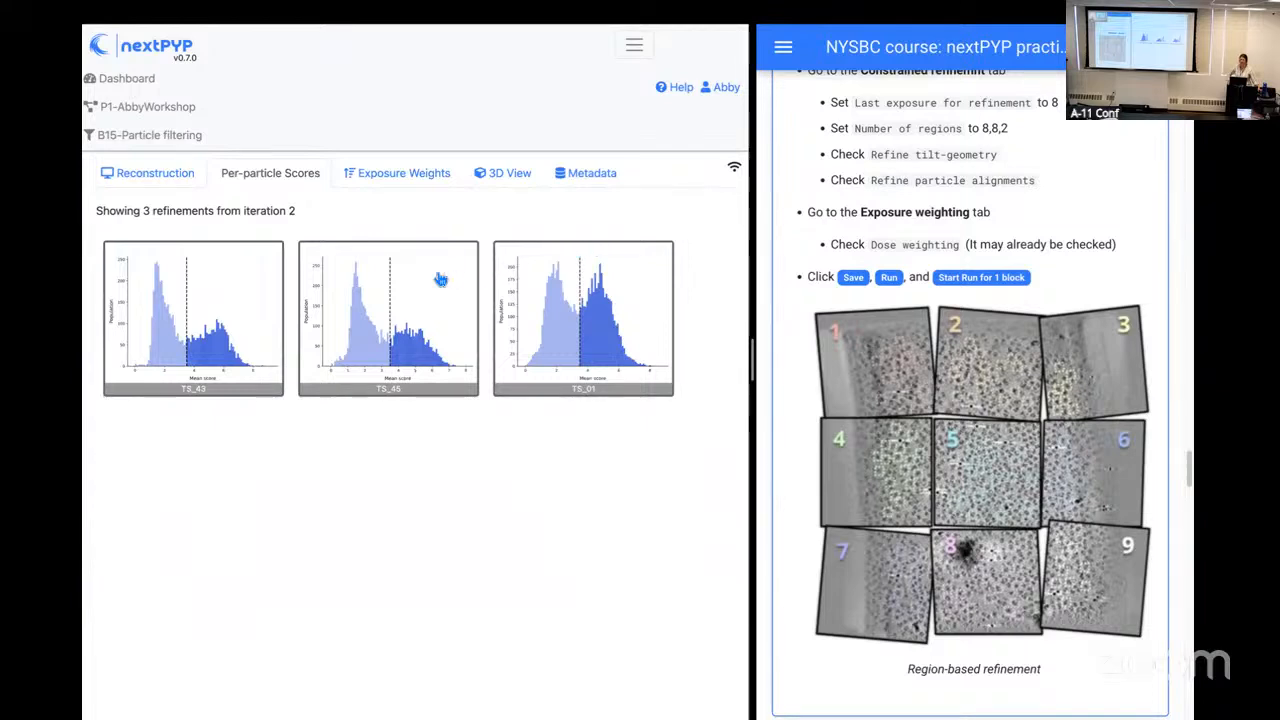
click(174, 110)
Step: Open the settings of the B15 particle filtering block, examine its filtering parameters such as the score threshold, and close them without changes
drag(478, 616, 395, 509)
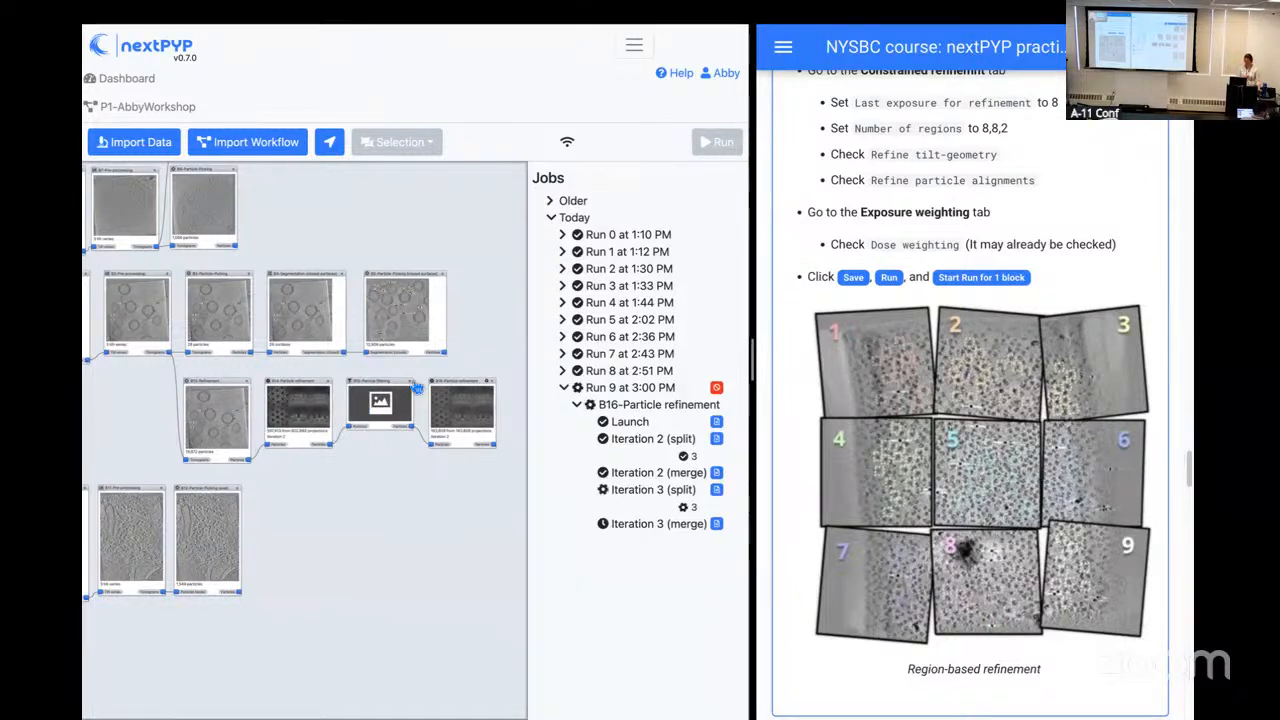
click(414, 387)
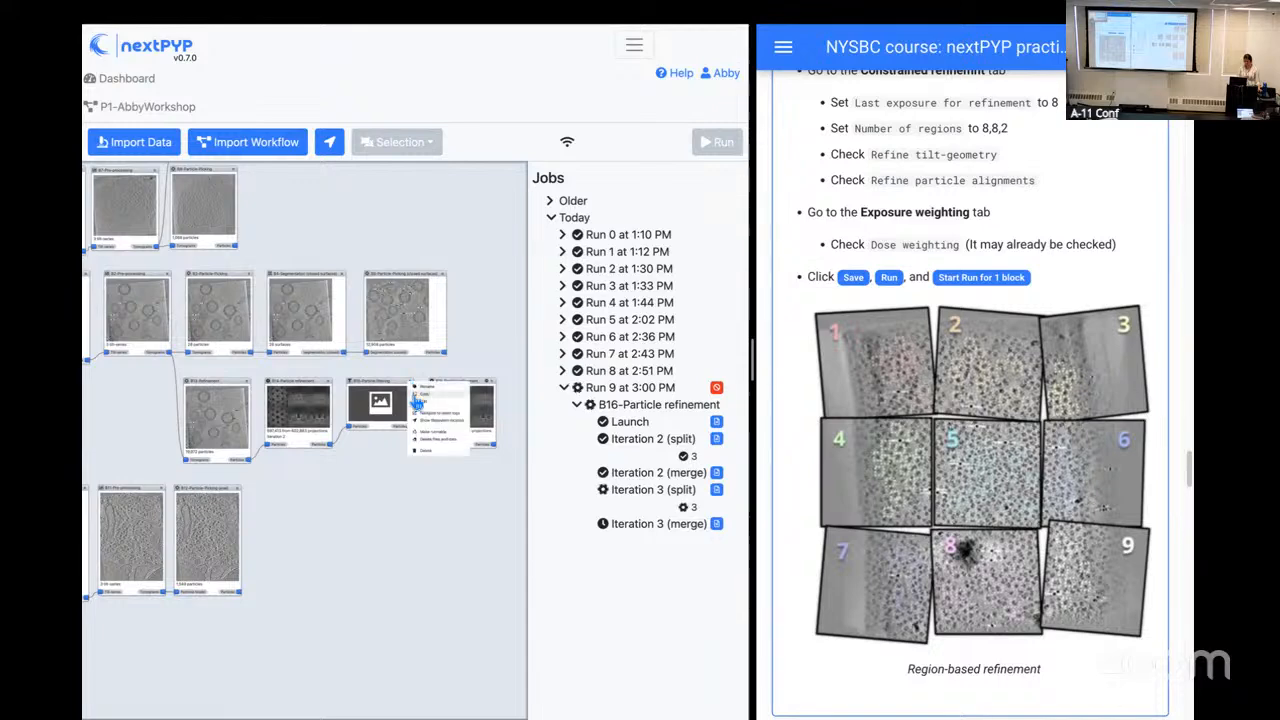
click(413, 401)
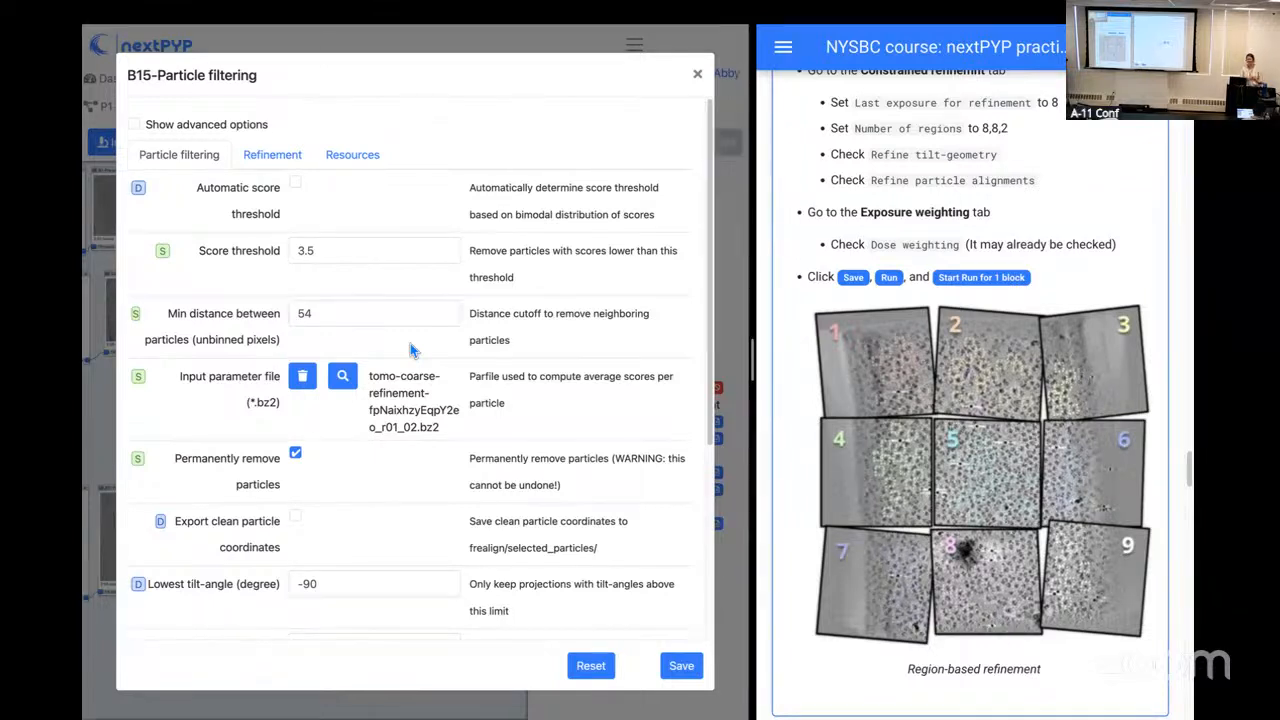
click(698, 78)
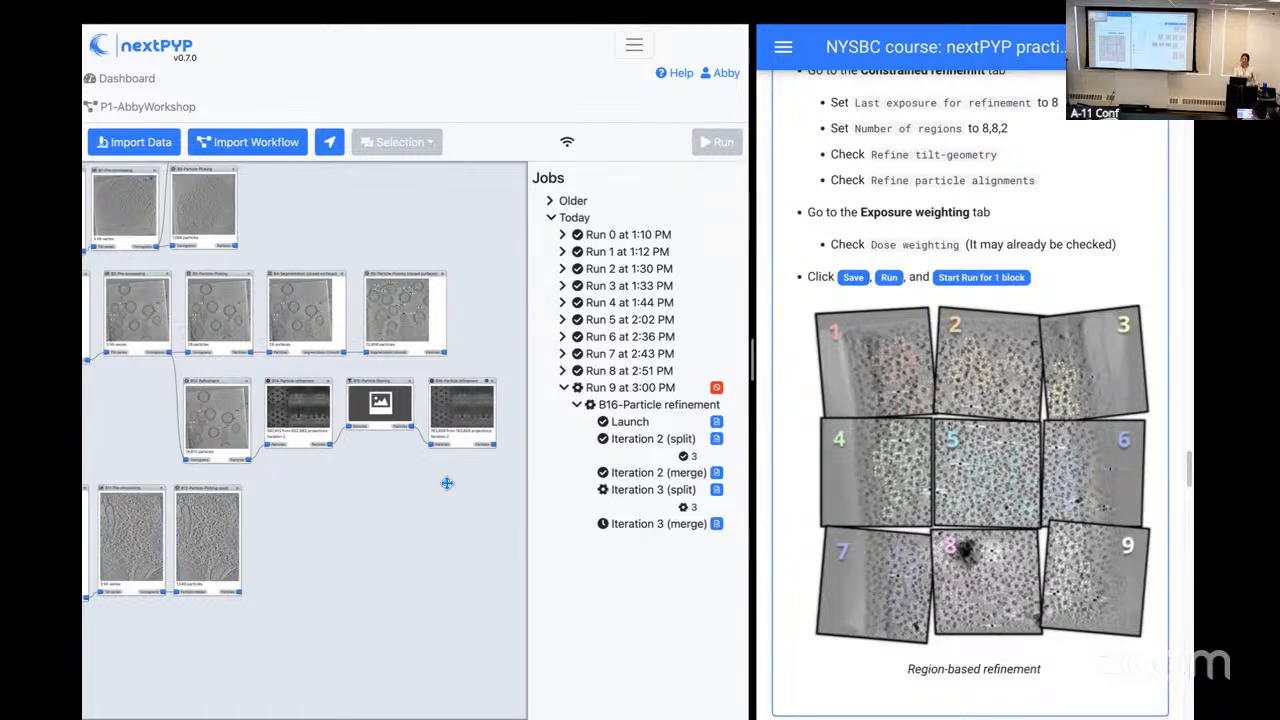
Step: Open block B16's iteration 2 reconstruction, review its refinement statistics with the orientation/defocus distribution enlarged, and return to the project workflow
click(464, 405)
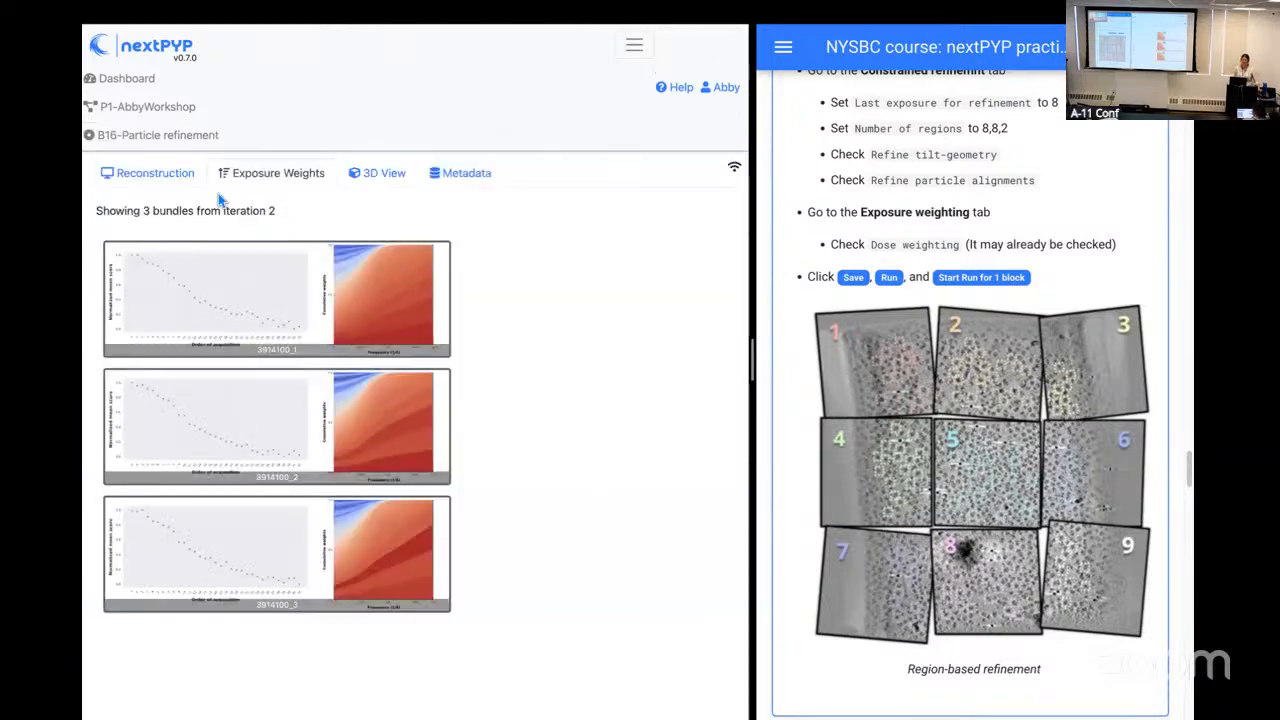
click(155, 173)
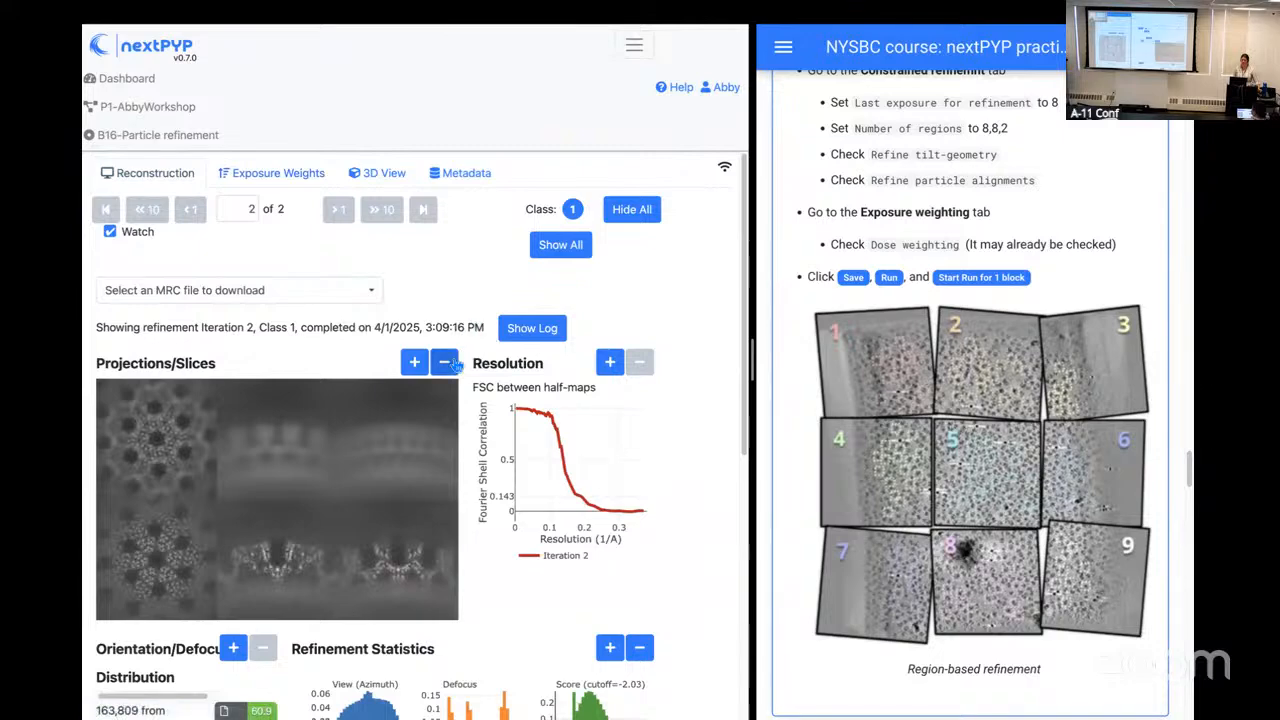
drag(755, 361, 866, 365)
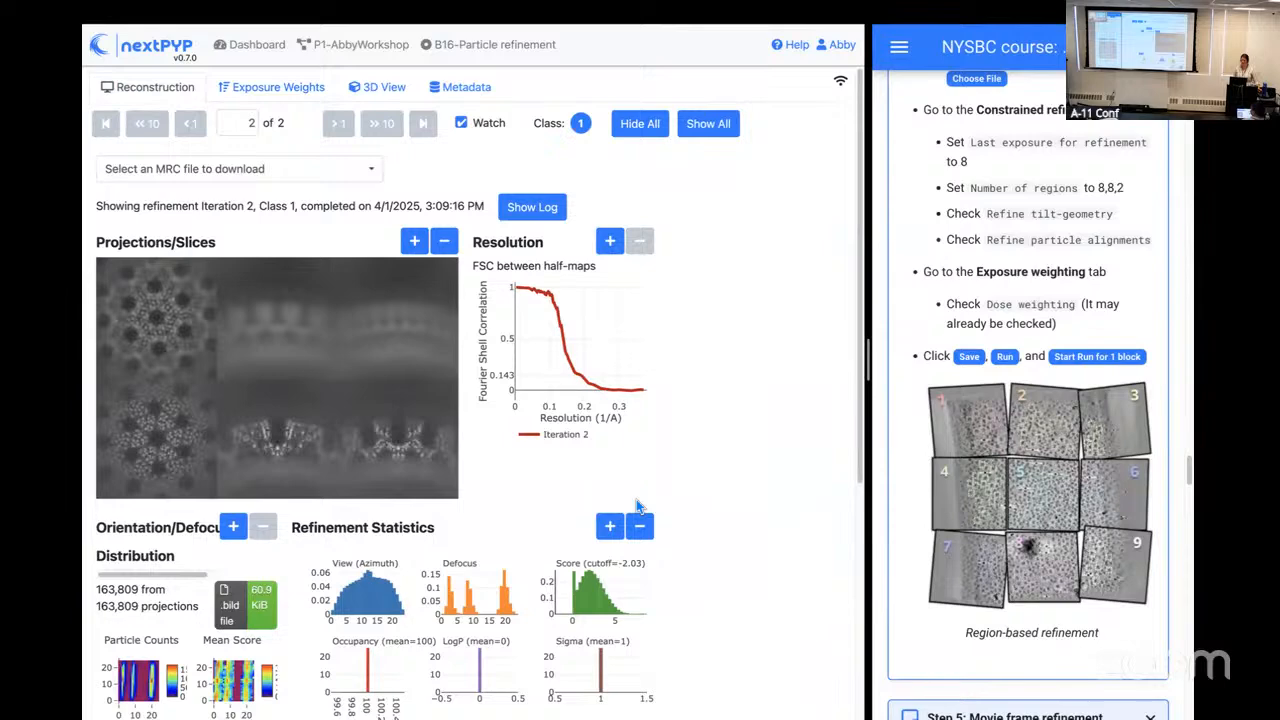
scroll(640, 515, down, 2)
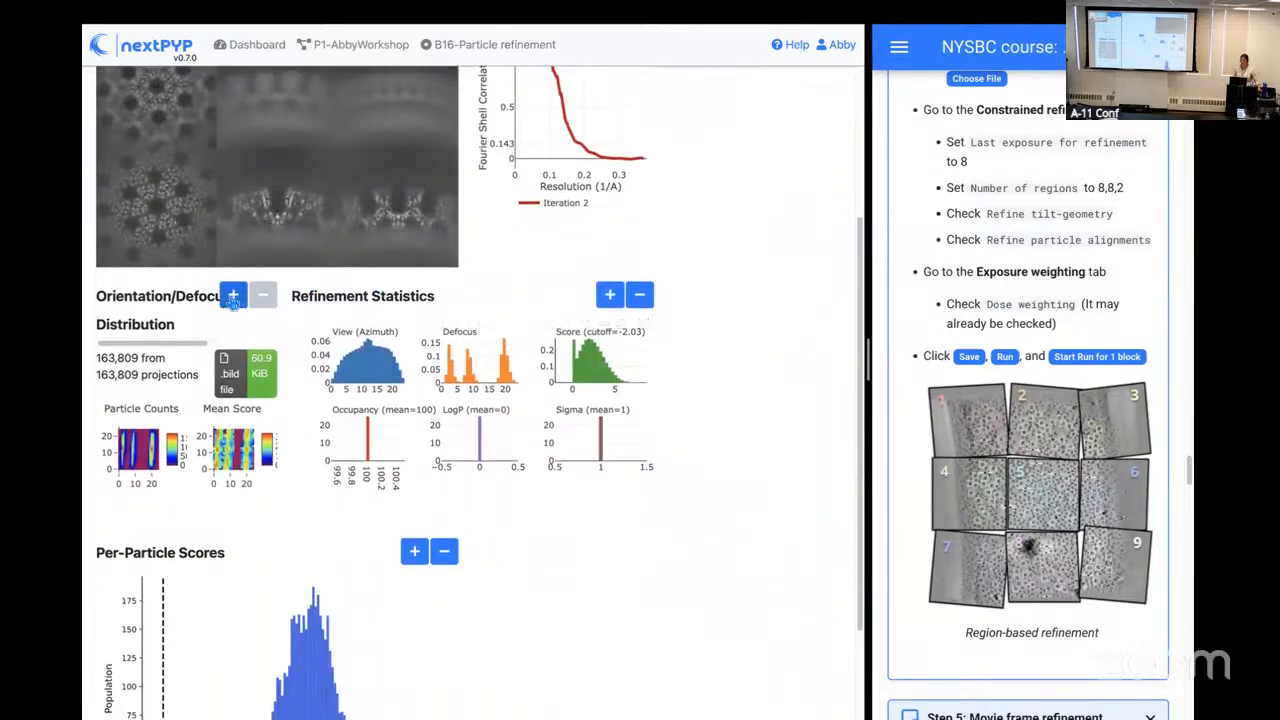
click(233, 295)
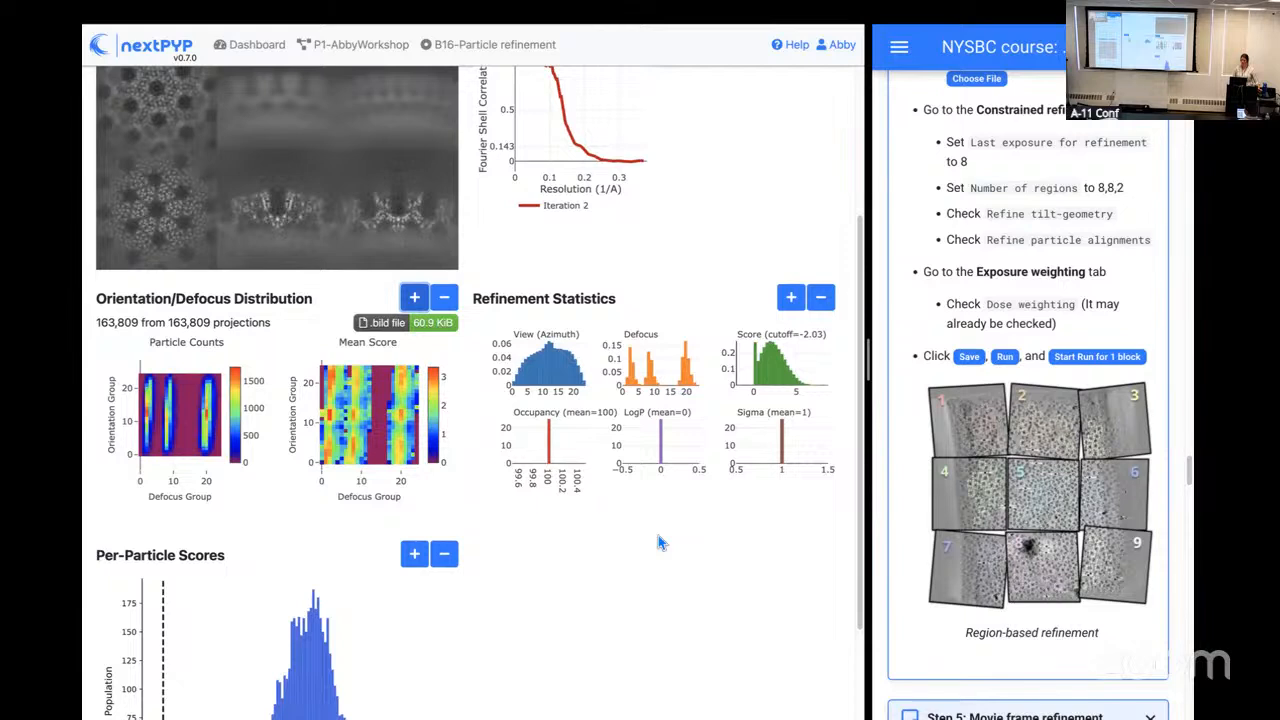
scroll(658, 542, down, 1)
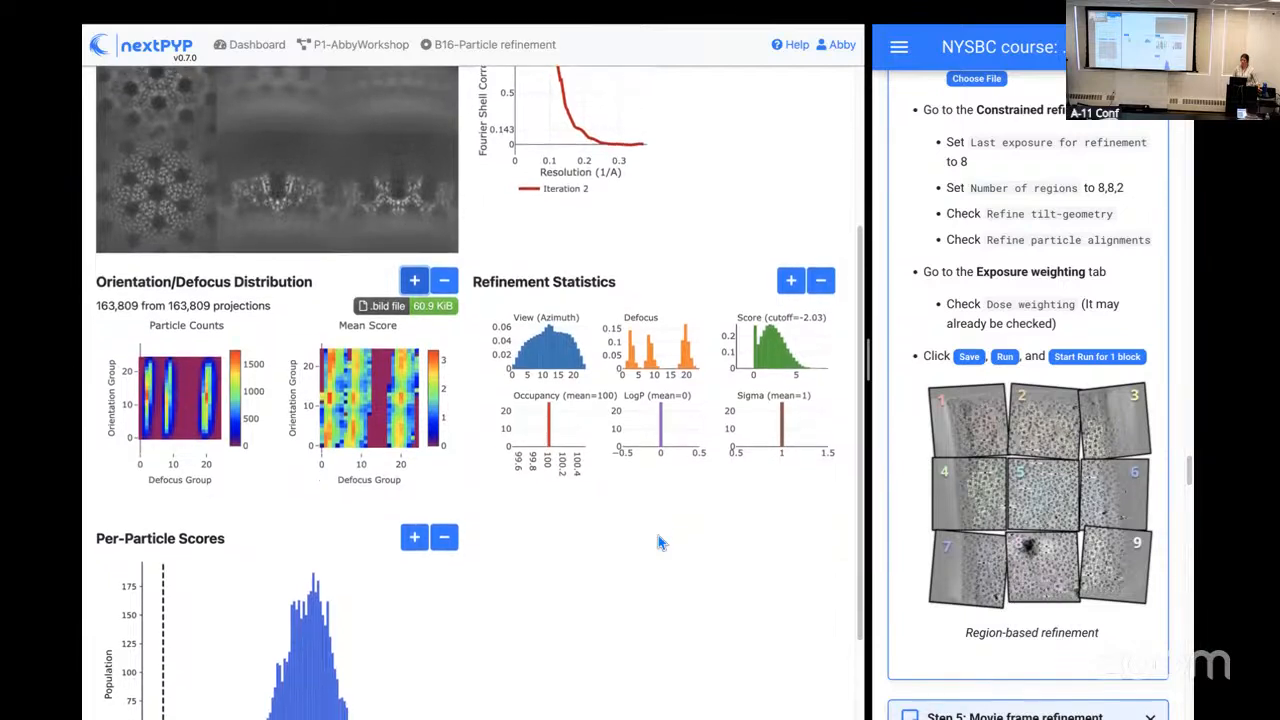
scroll(660, 542, down, 1)
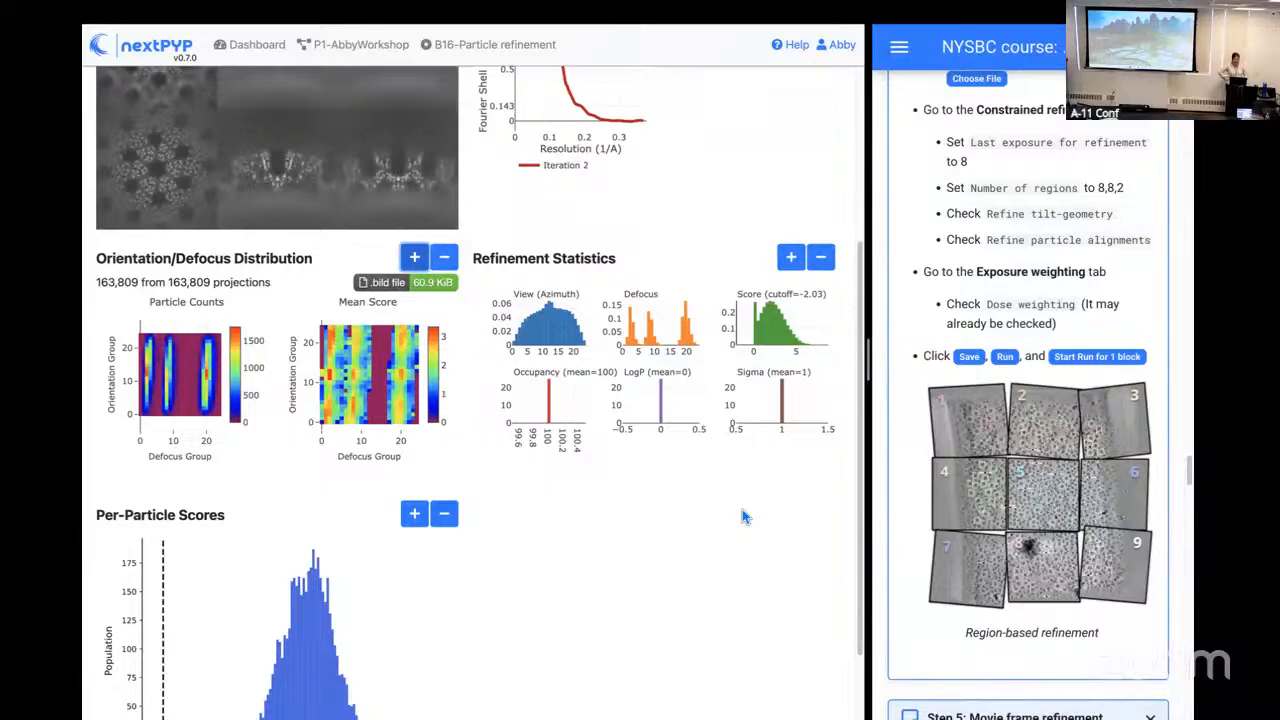
click(340, 50)
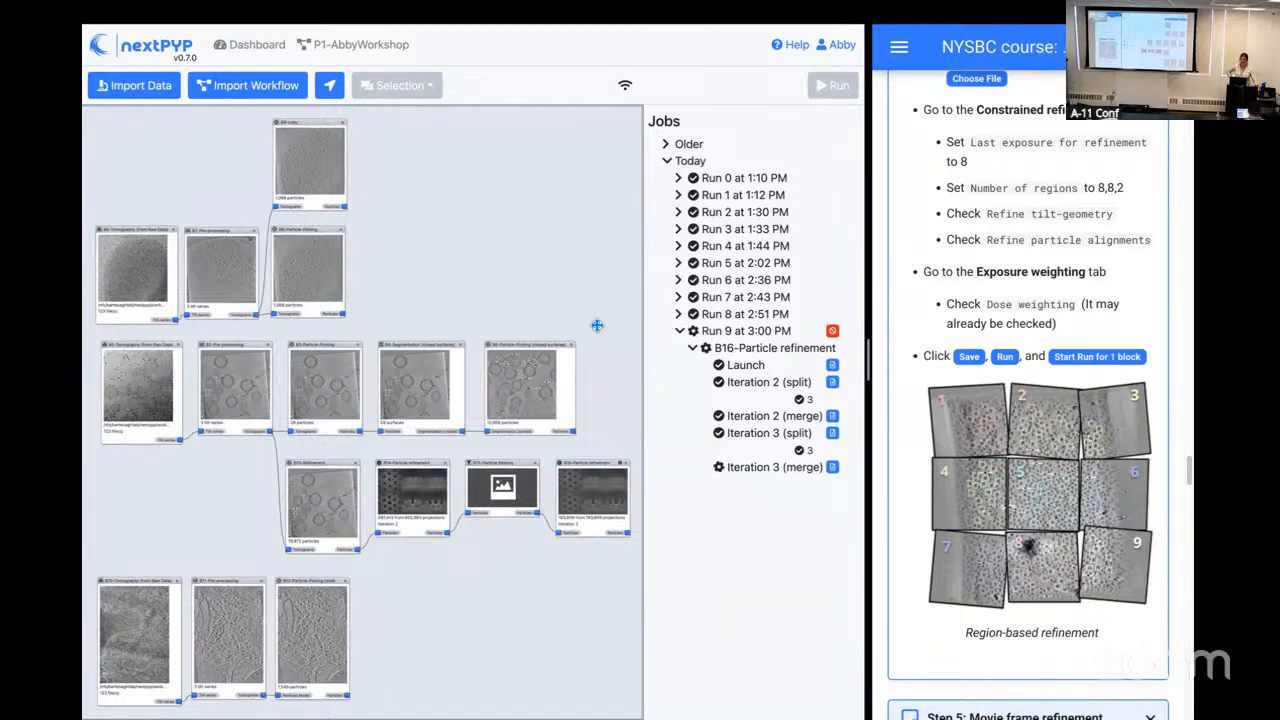
Step: Reopen block B16's reconstruction results and compare iteration 3 with iteration 2, ending on iteration 3
drag(868, 346, 777, 357)
drag(514, 344, 315, 260)
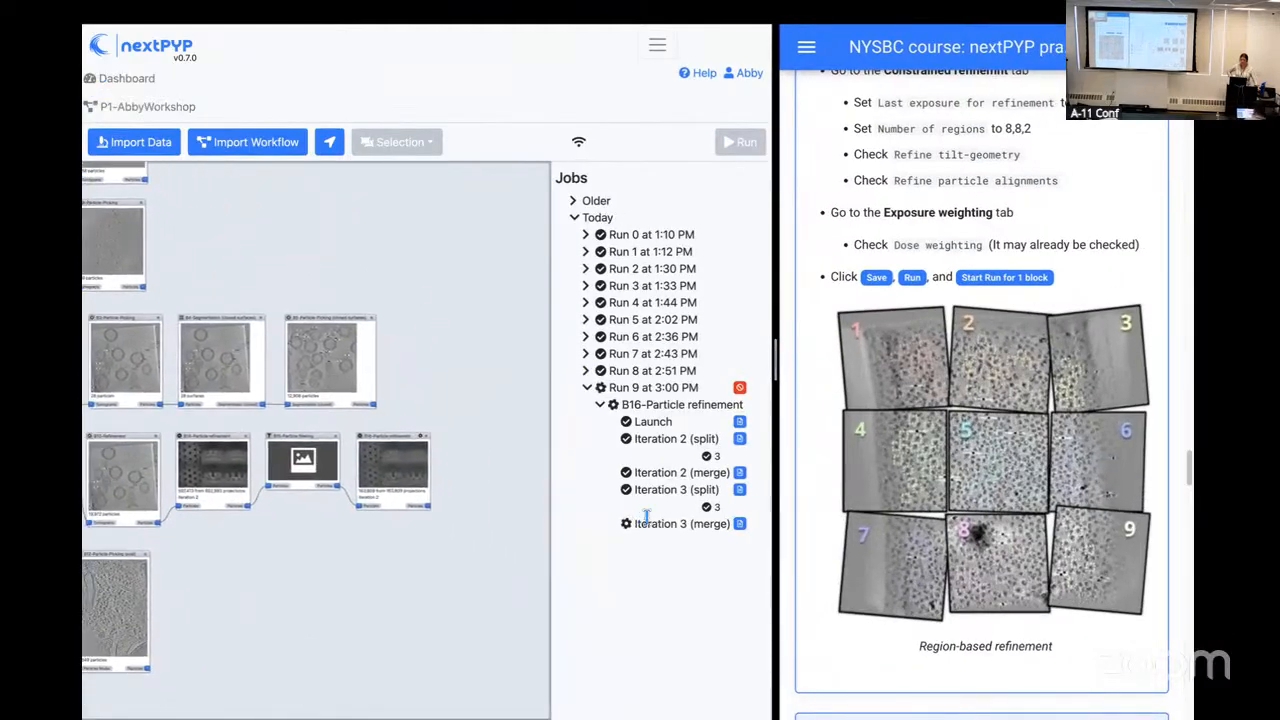
click(399, 477)
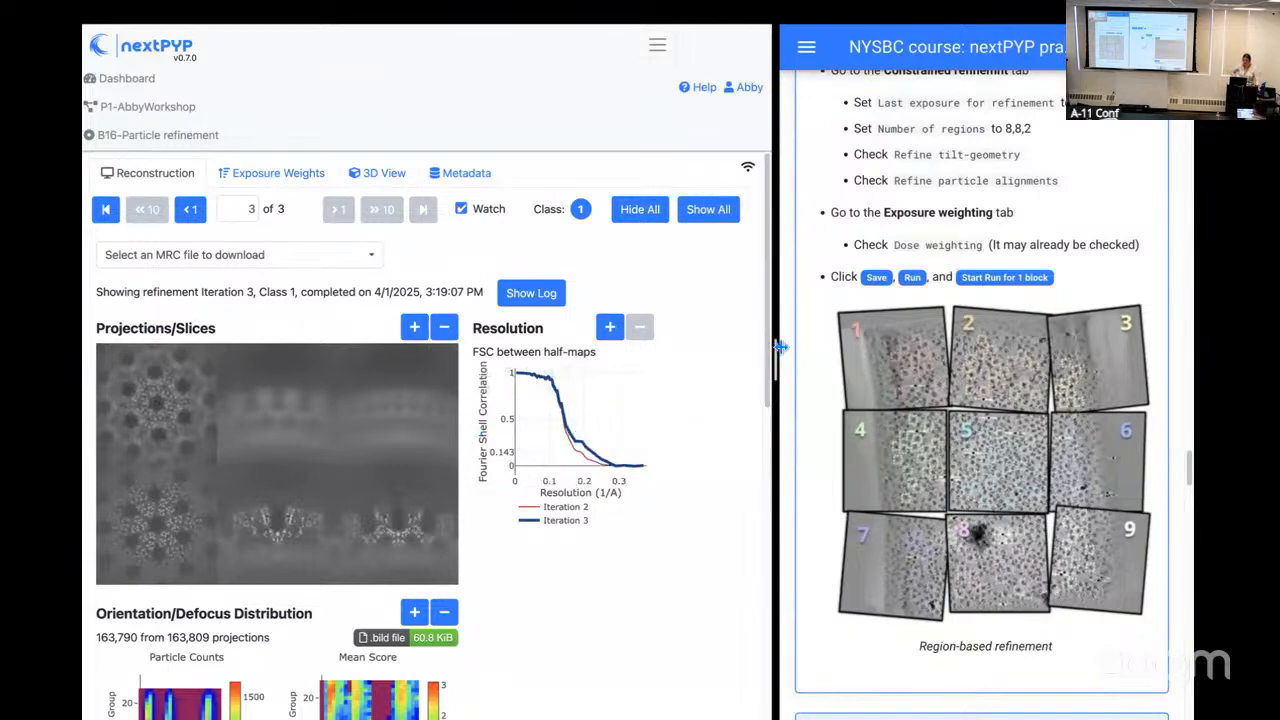
drag(778, 347, 870, 356)
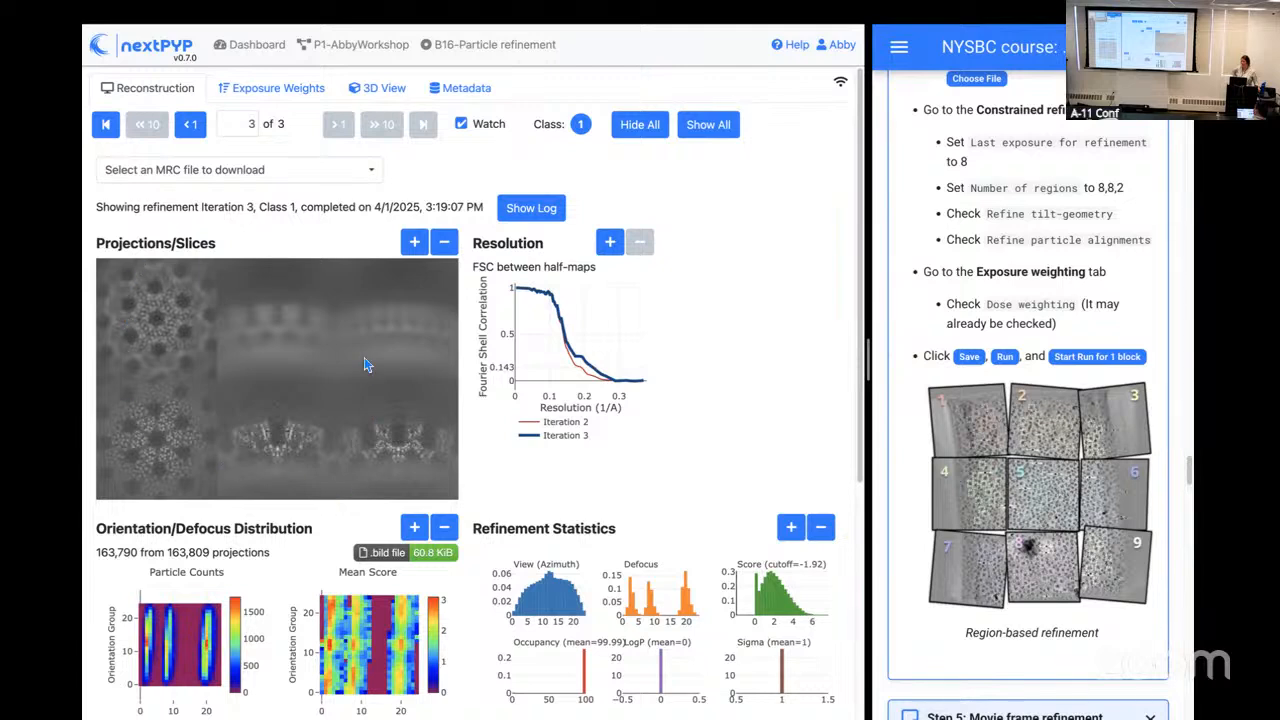
click(193, 133)
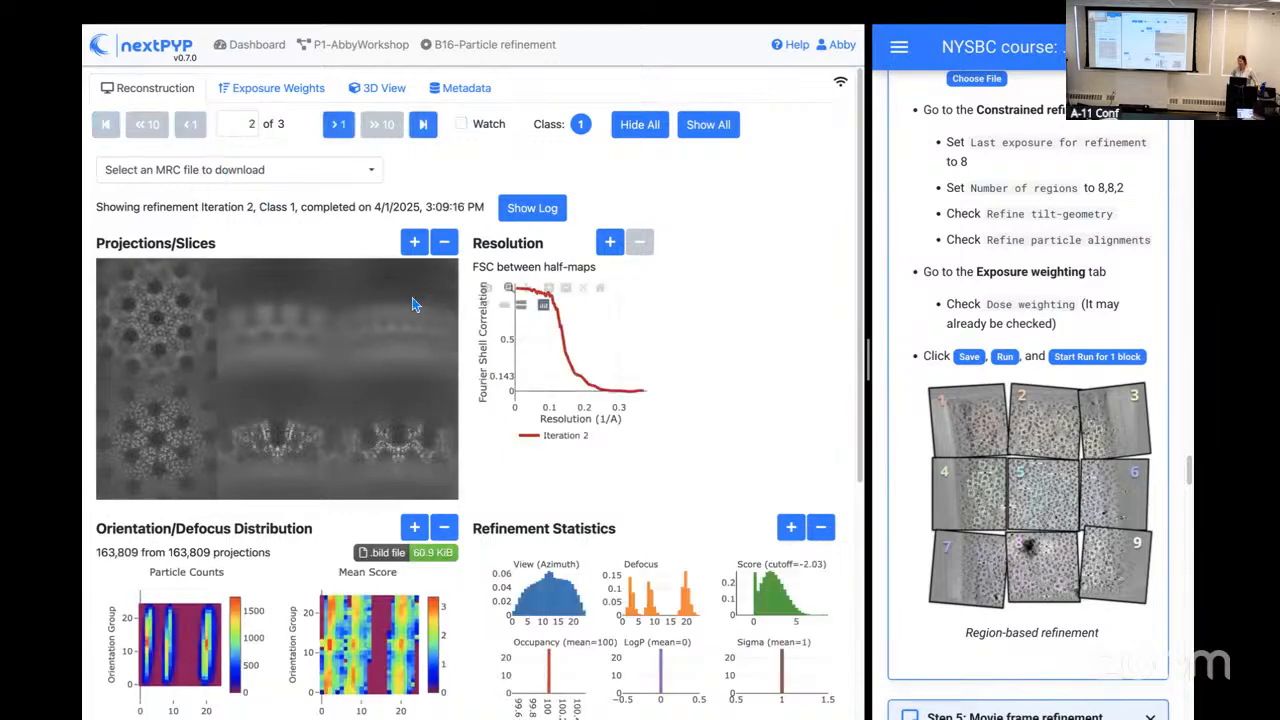
click(340, 125)
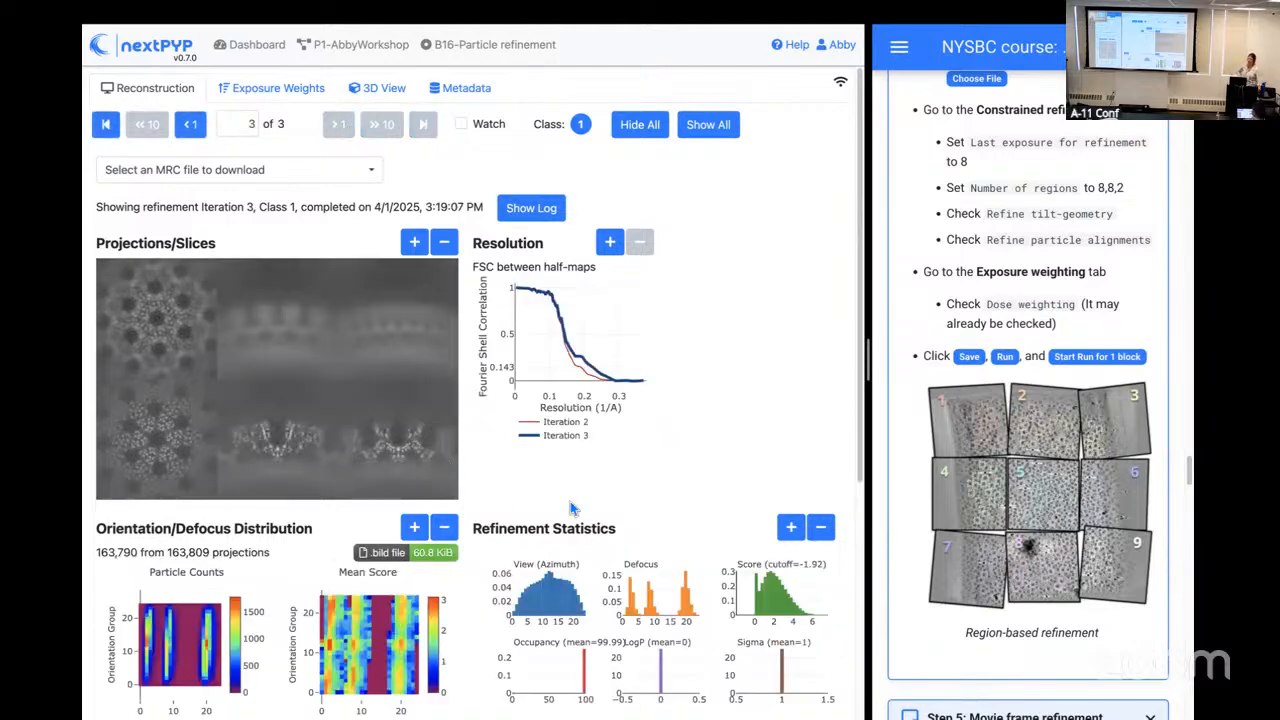
Step: Compare the Iteration 2 and Iteration 3 FSC curves by toggling them in the resolution plot, leaving both shown
scroll(568, 501, down, 1)
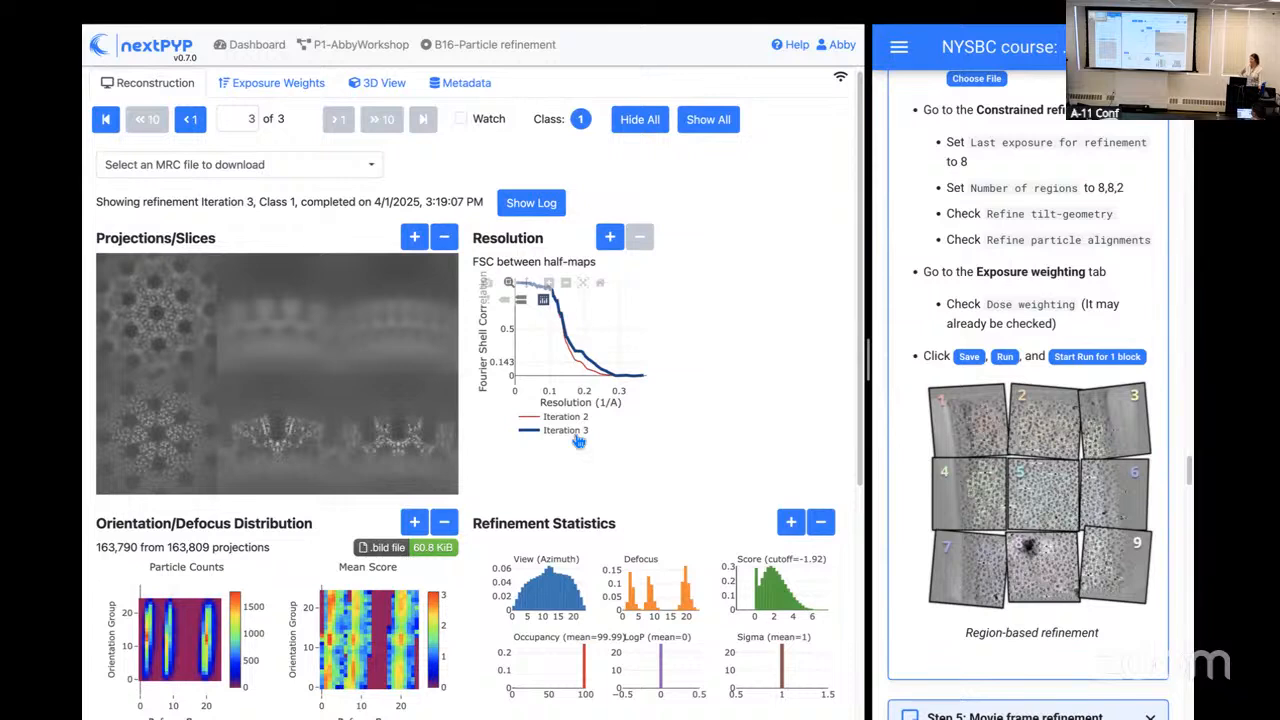
click(577, 438)
click(577, 438)
click(577, 438)
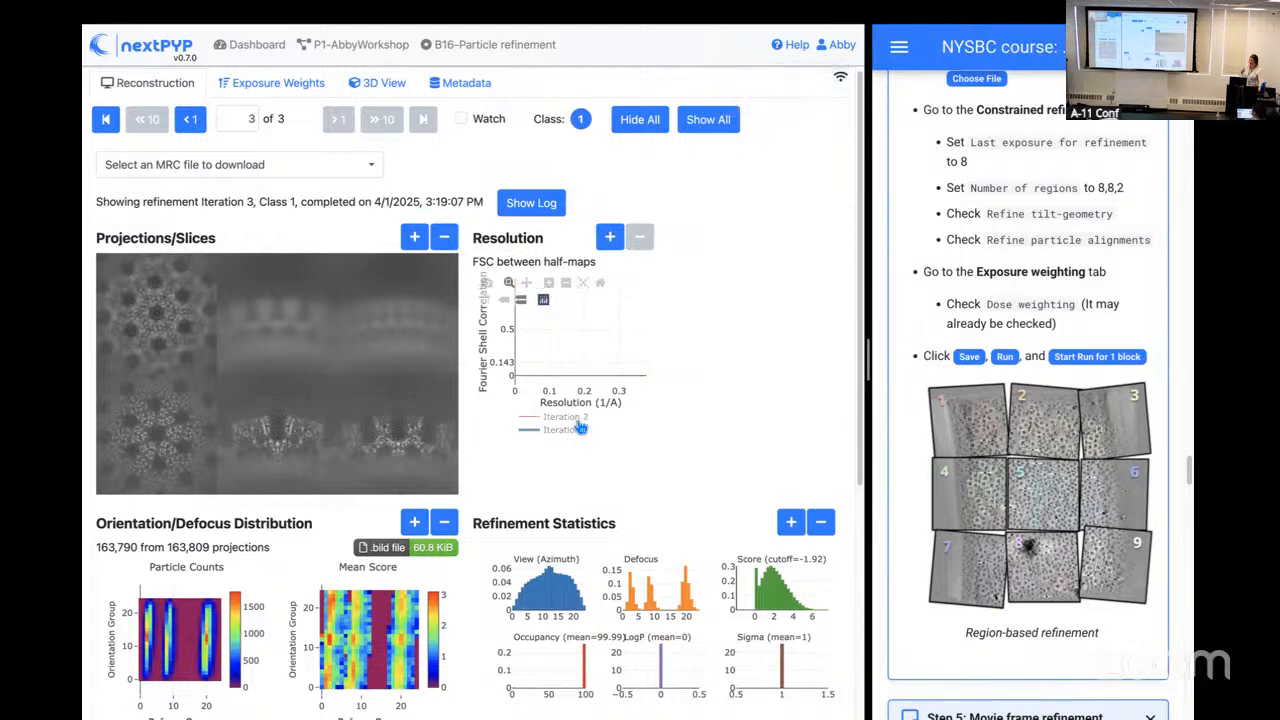
click(575, 440)
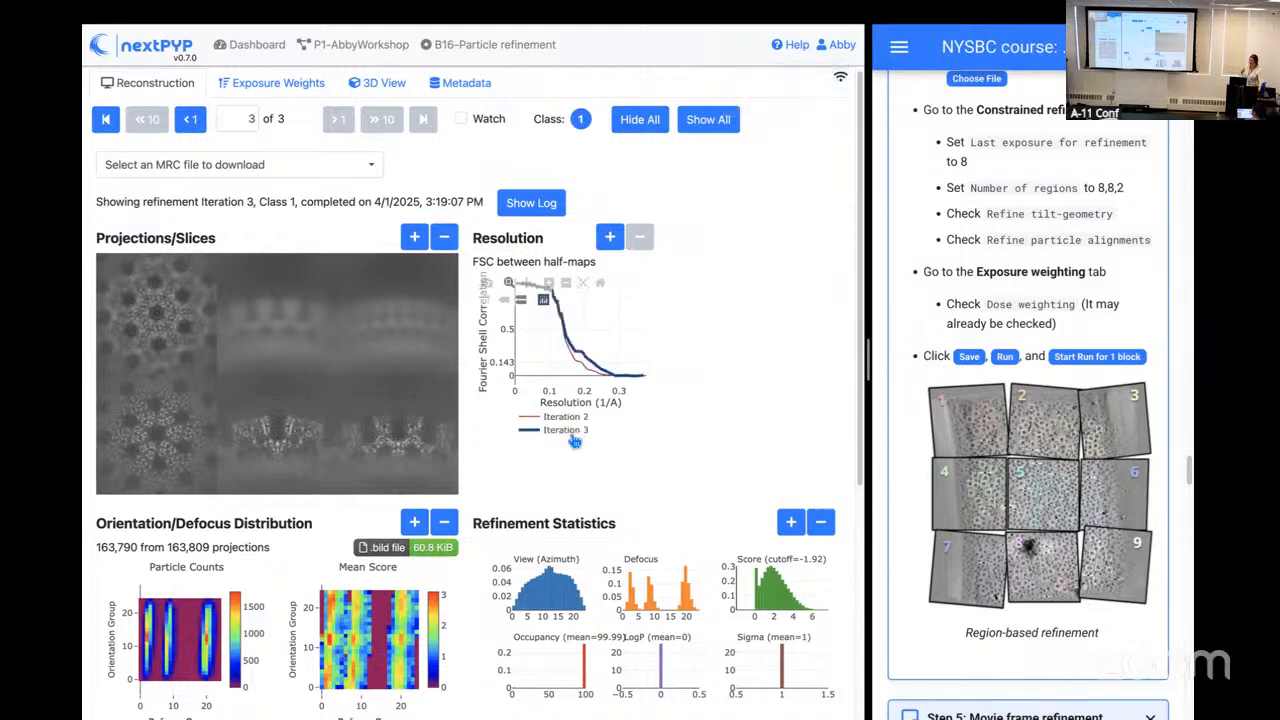
double_click(573, 440)
click(569, 418)
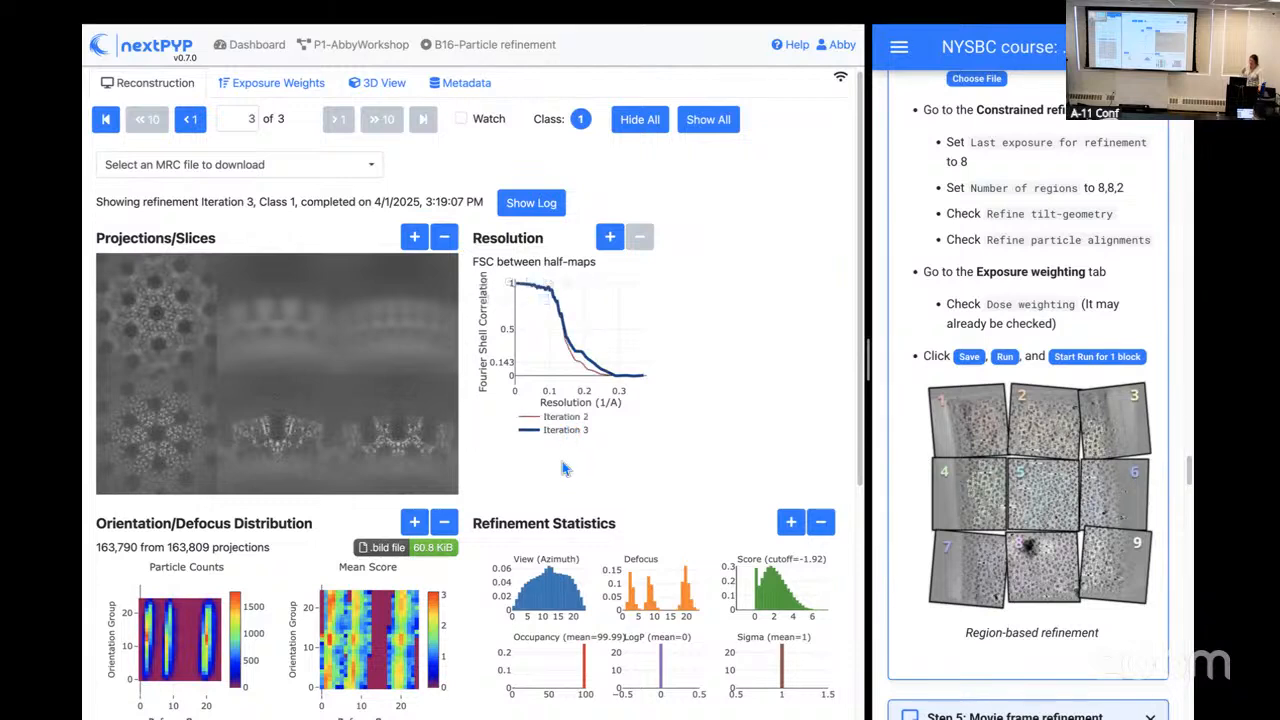
Step: Review iteration 3's orientation/defocus distribution, refinement statistics and per-particle score histogram, and return to the project workflow
scroll(614, 497, down, 1)
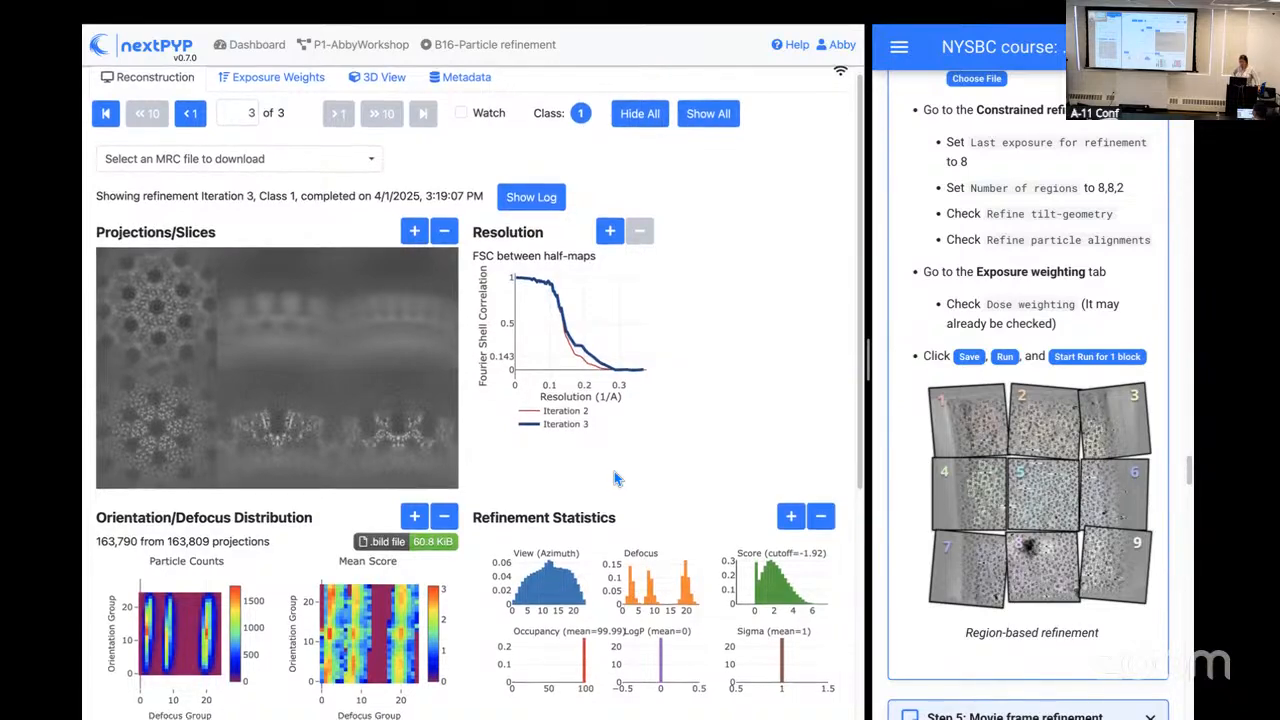
scroll(615, 477, down, 3)
scroll(614, 481, down, 1)
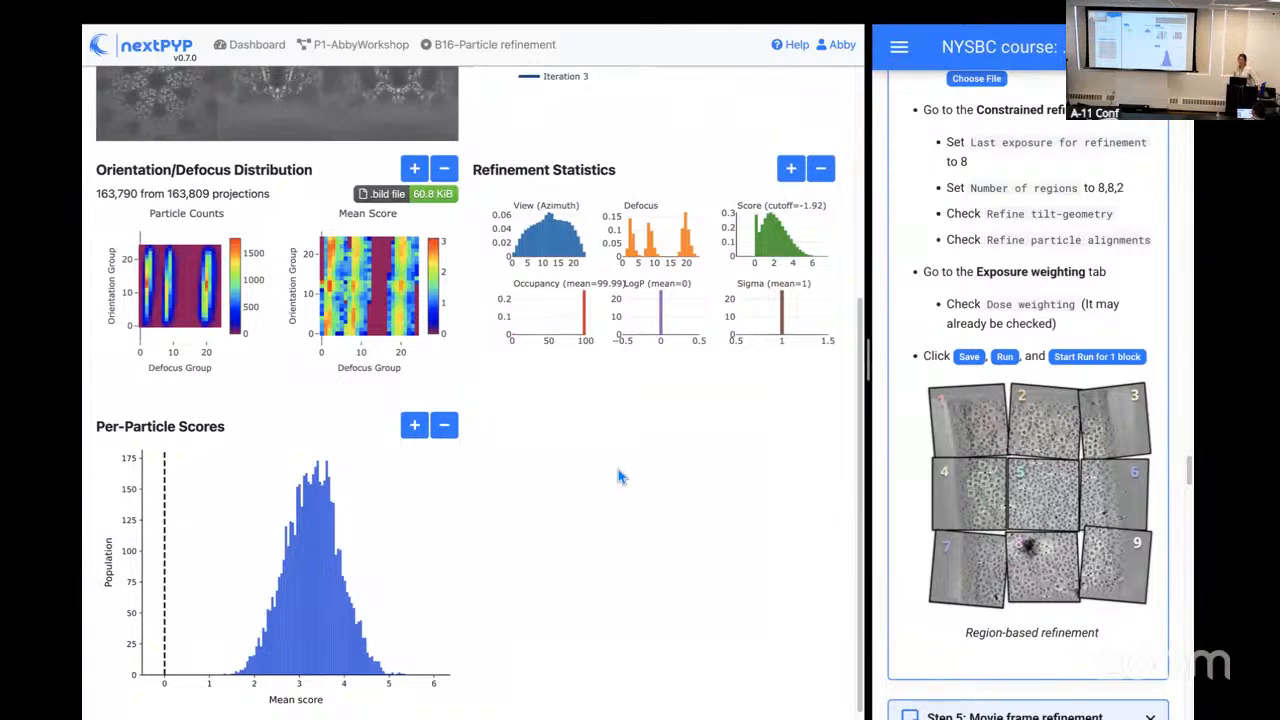
scroll(460, 530, up, 2)
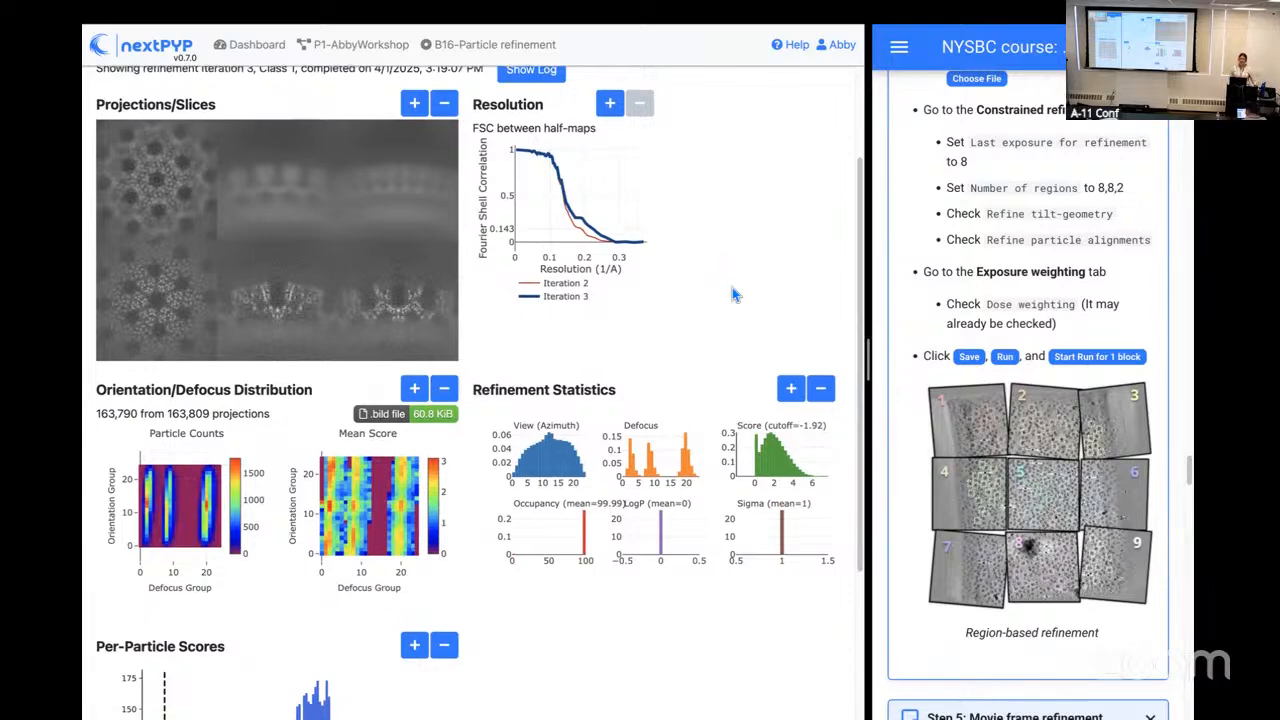
scroll(732, 287, up, 3)
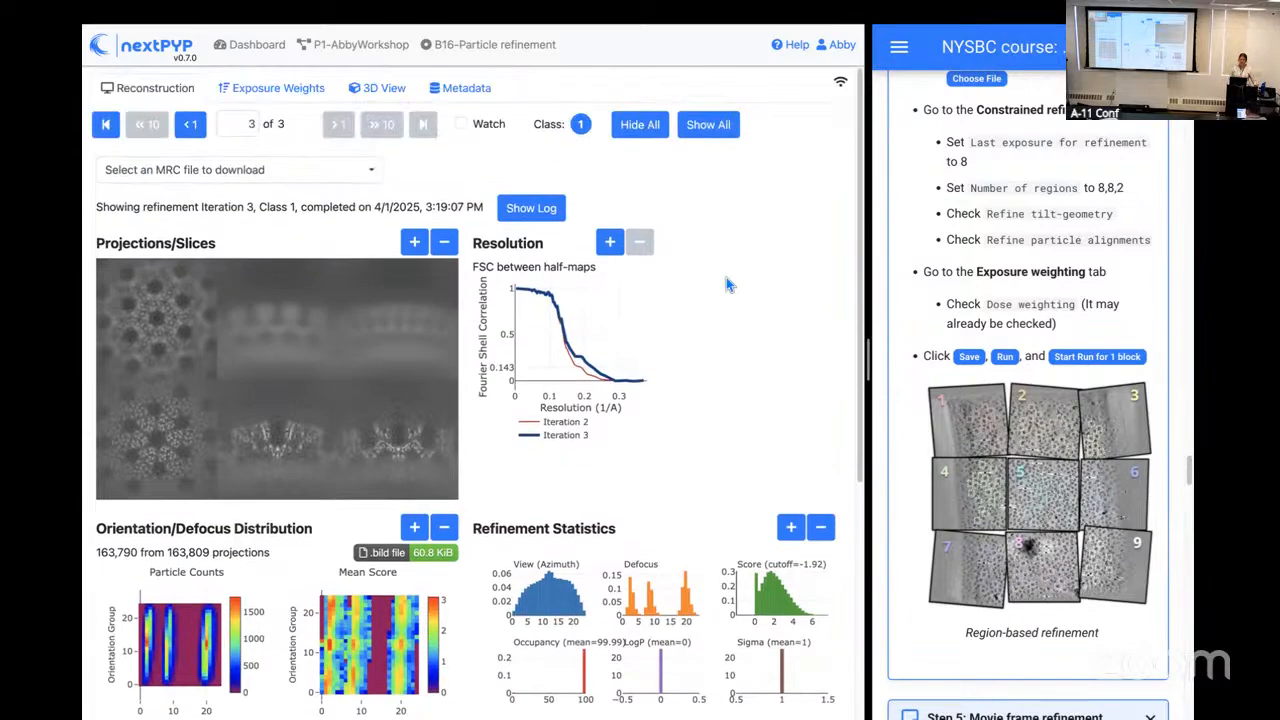
click(372, 46)
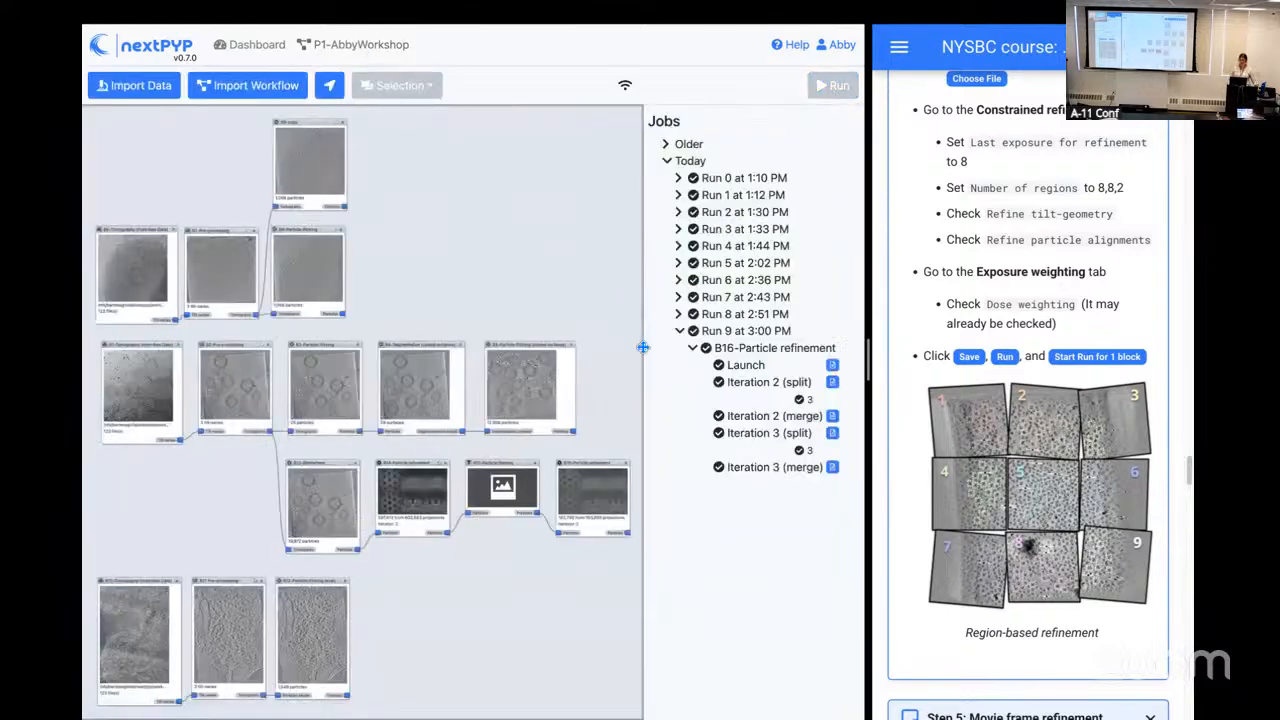
Step: Bring up the practical's Step 5 instructions and create a Movie refinement block from the Particles output of block B16
drag(609, 360, 480, 319)
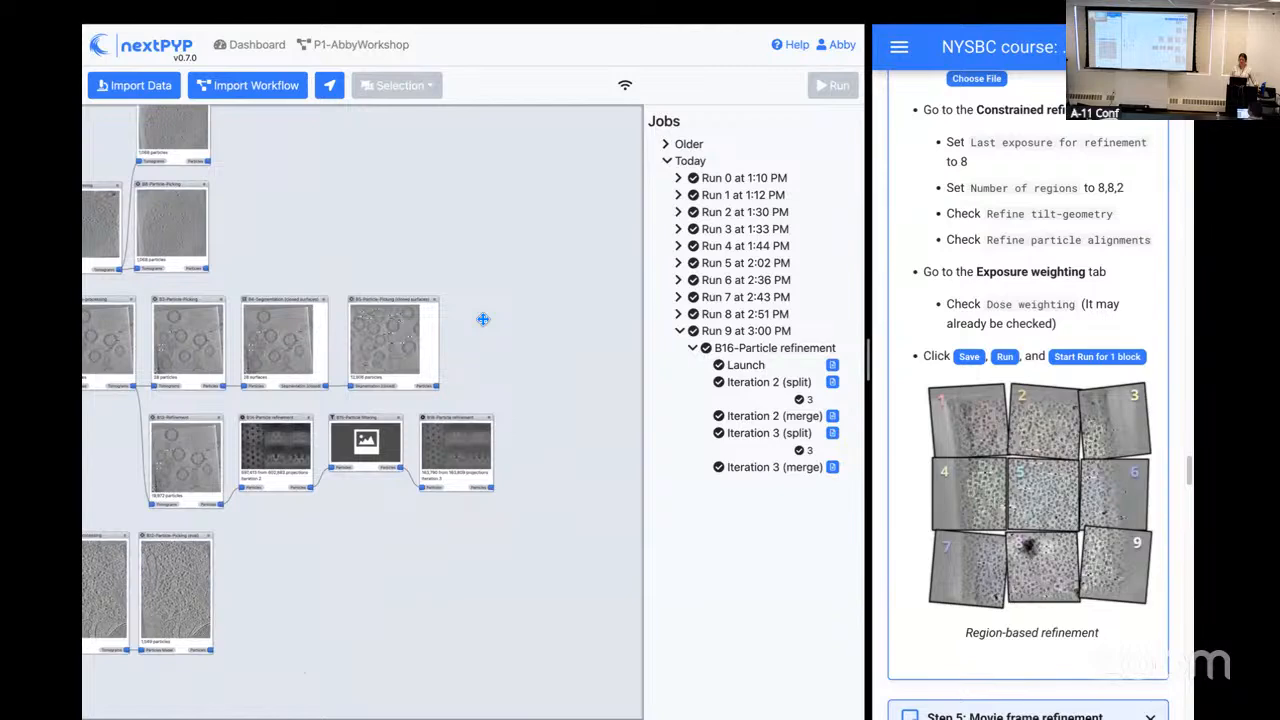
drag(866, 356, 757, 358)
scroll(920, 391, down, 10)
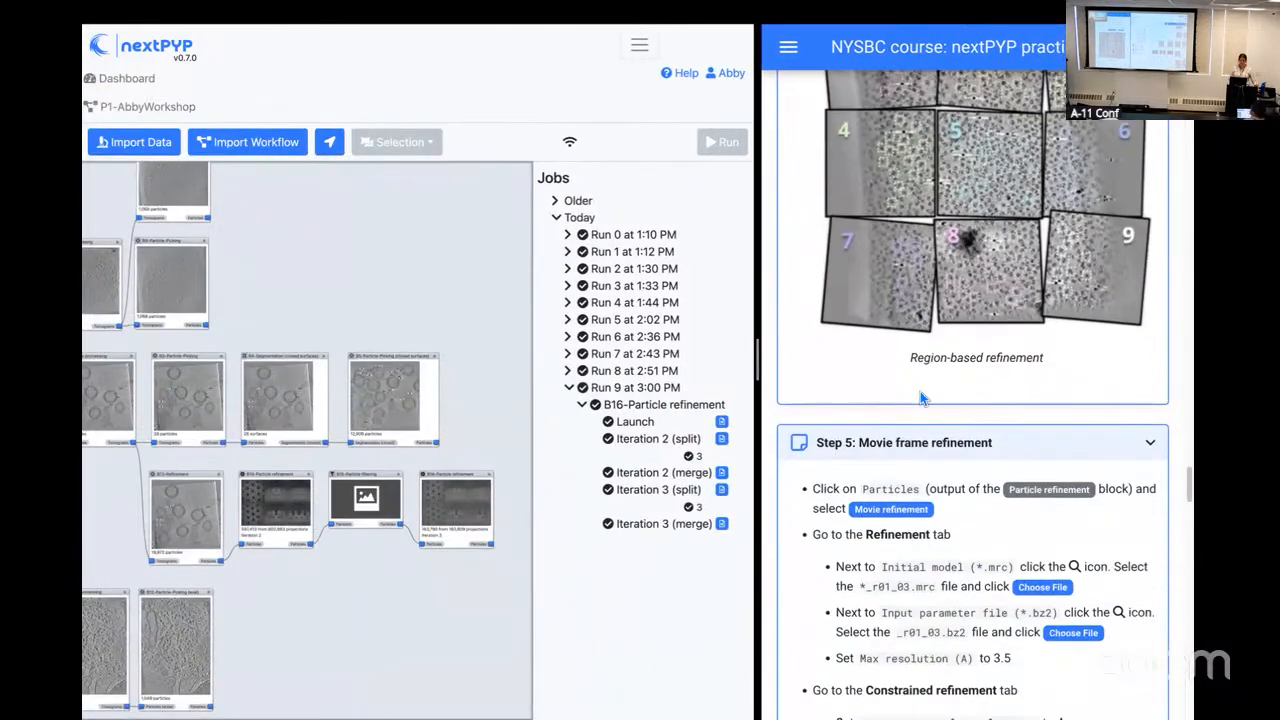
scroll(920, 392, up, 1)
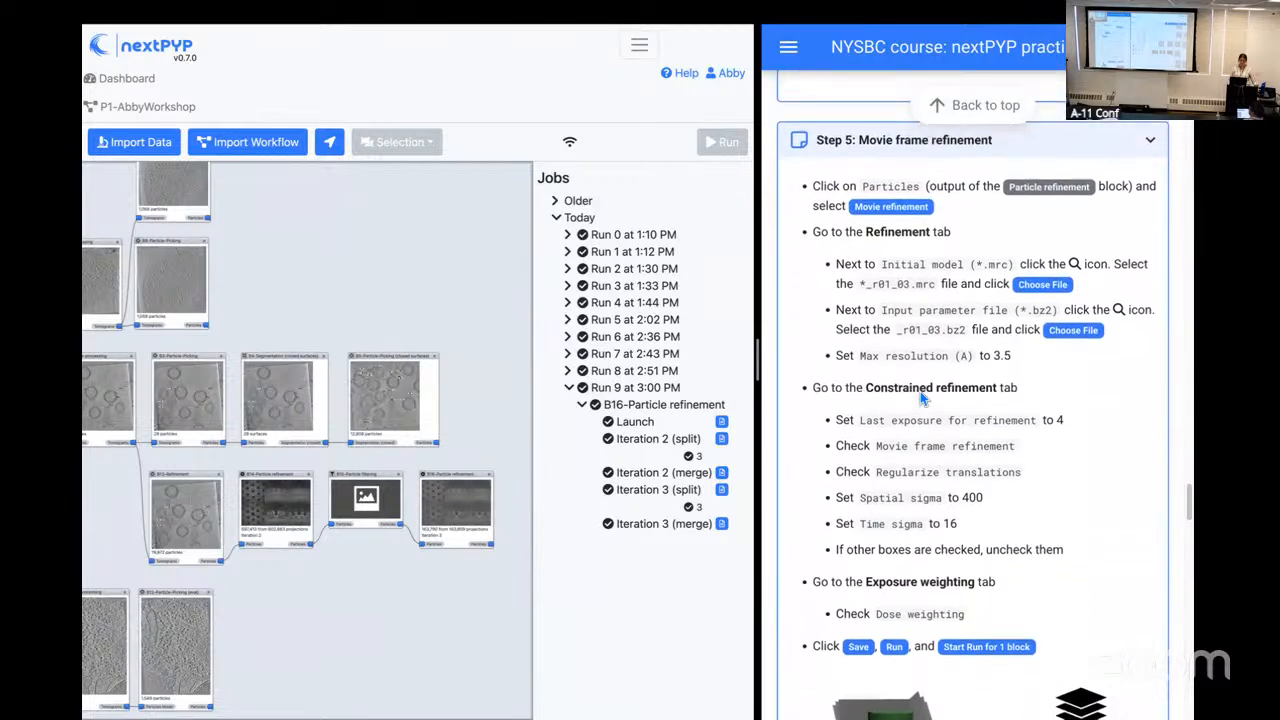
drag(486, 594, 210, 440)
scroll(279, 441, up, 2)
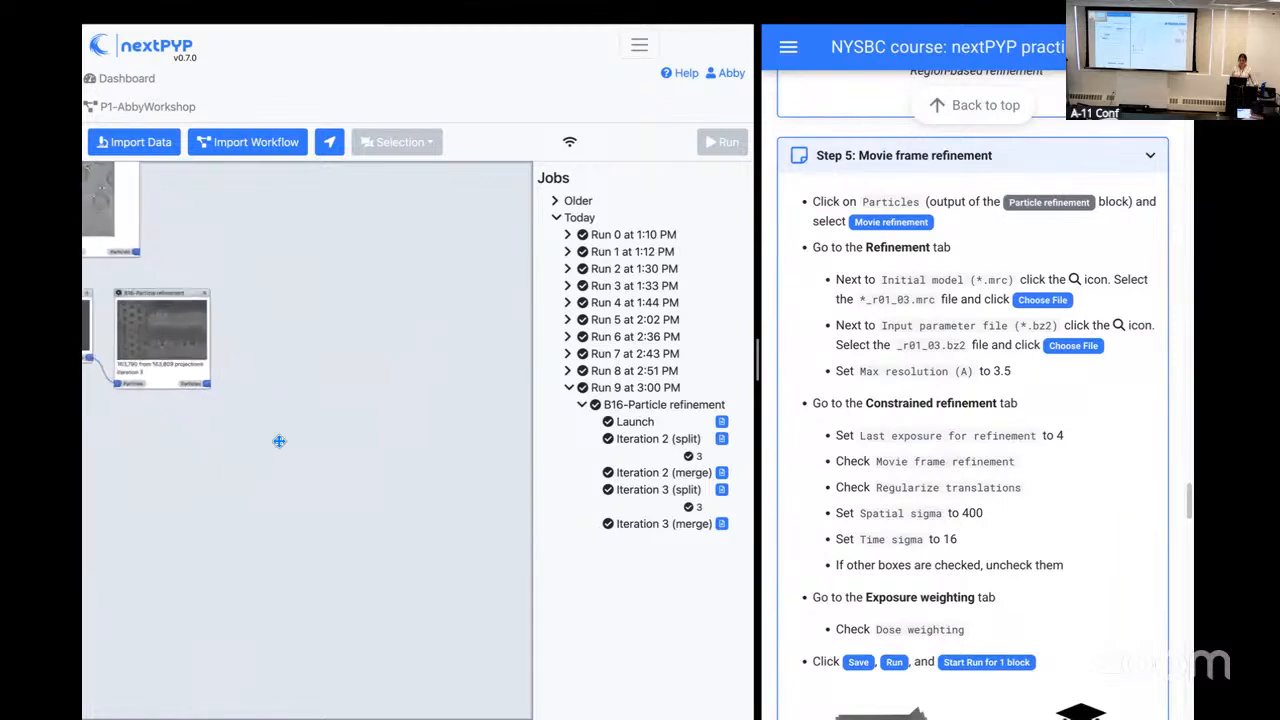
scroll(214, 434, up, 1)
drag(285, 465, 355, 465)
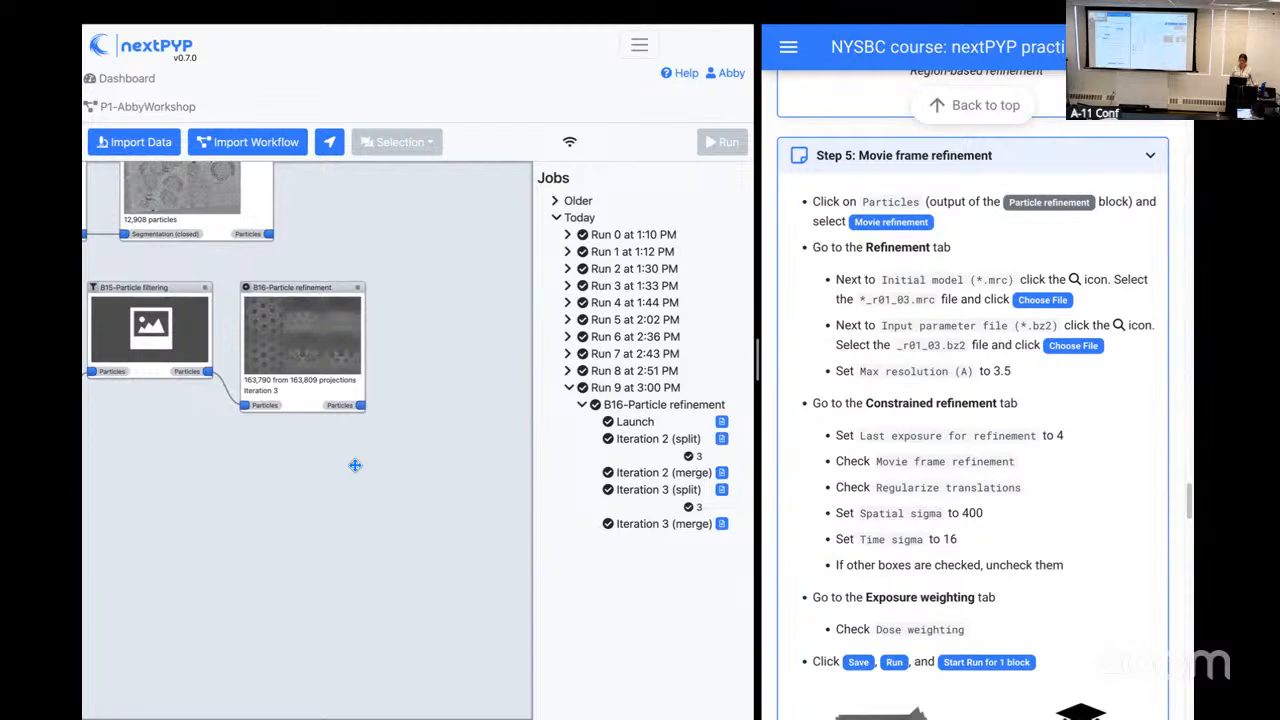
click(362, 408)
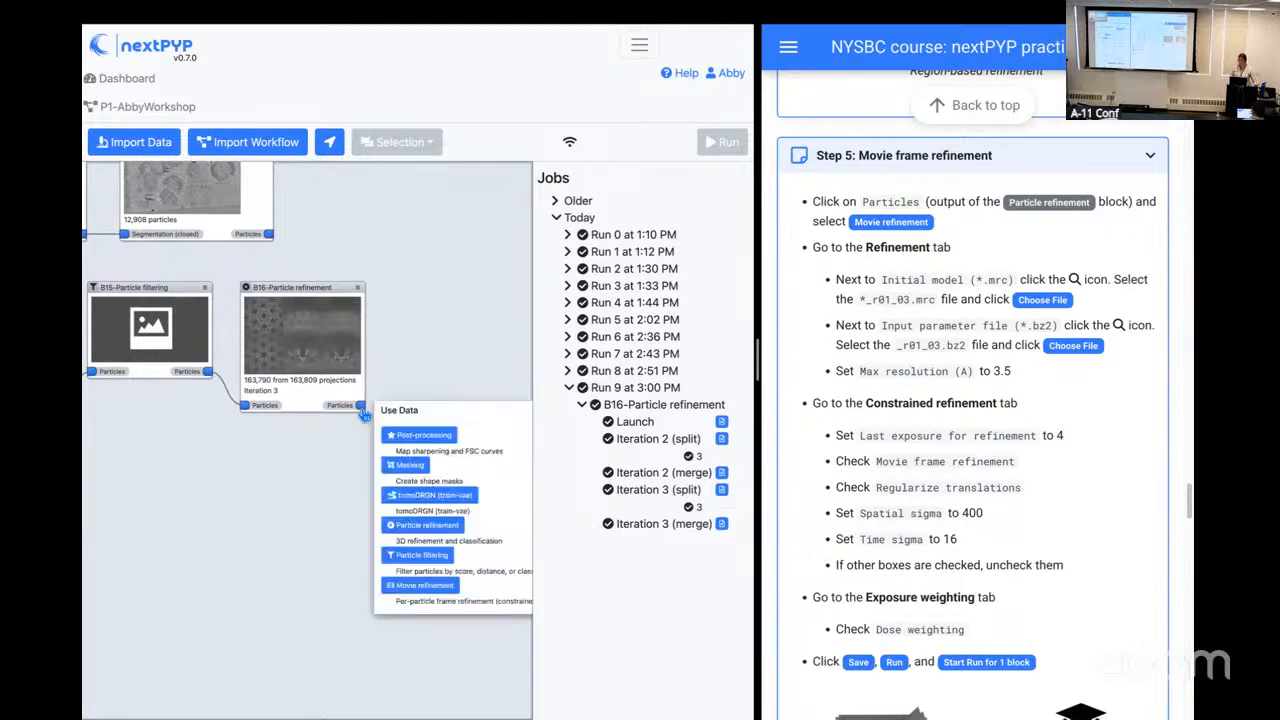
click(422, 588)
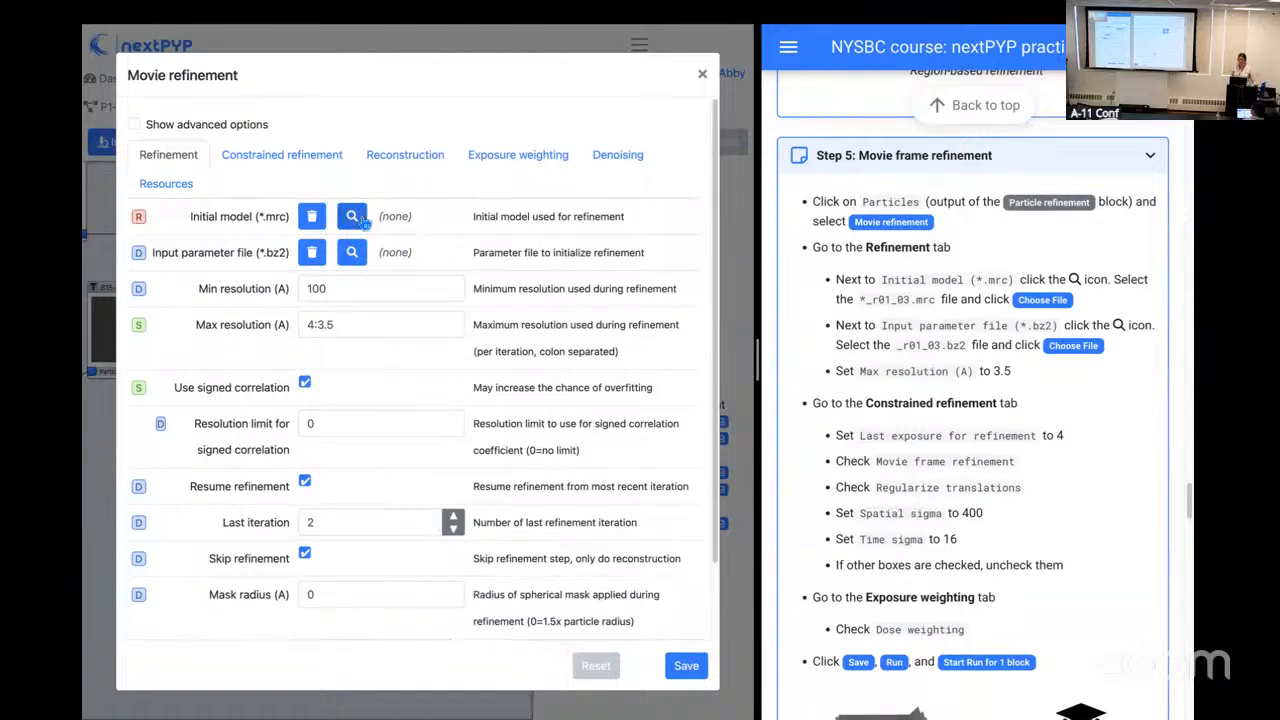
Step: Choose tomo-coarse-refinement-fpNgQ2XGOqVsk1Gs_r01_03.mrc as the initial model and the matching _r01_03.bz2 as the input parameter file
click(363, 221)
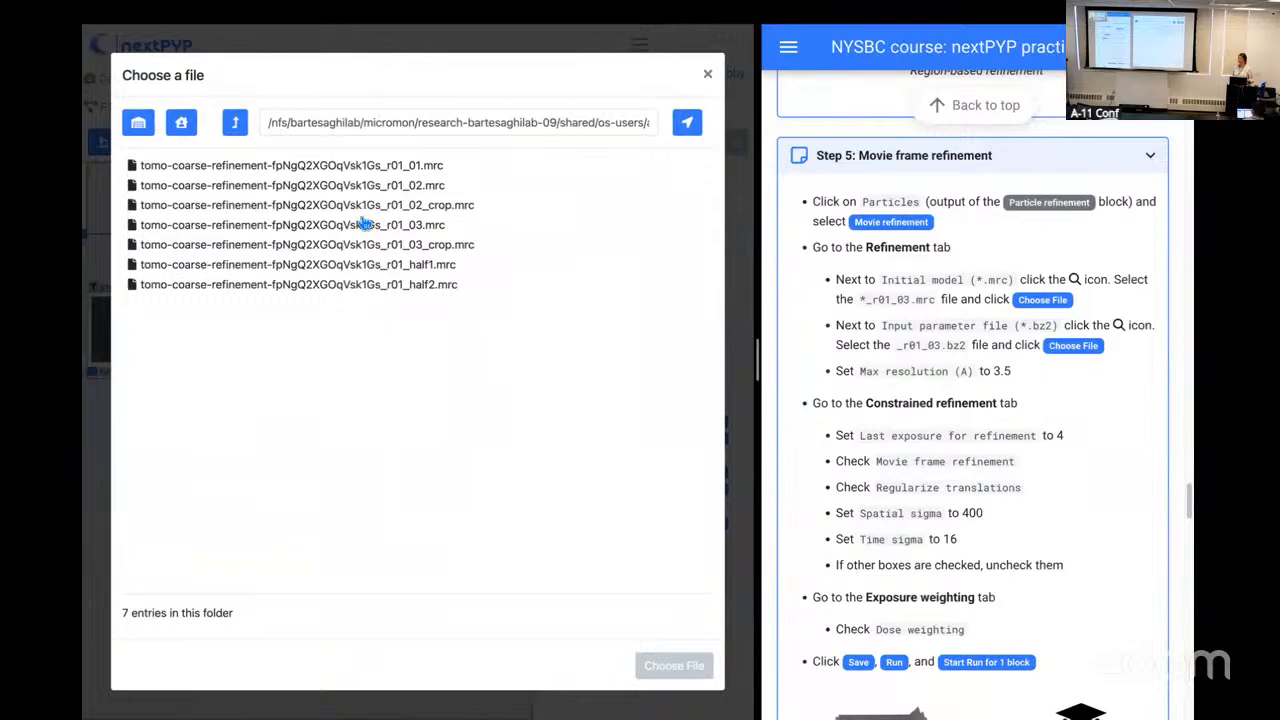
click(429, 229)
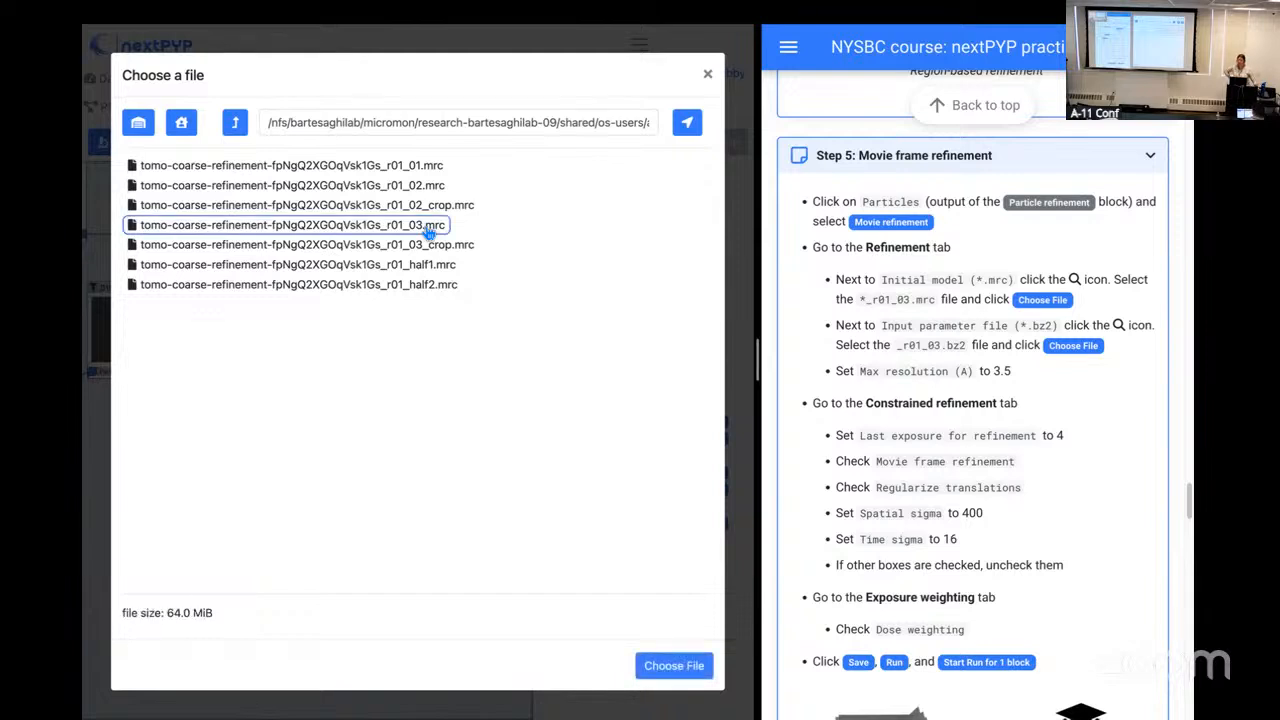
click(669, 670)
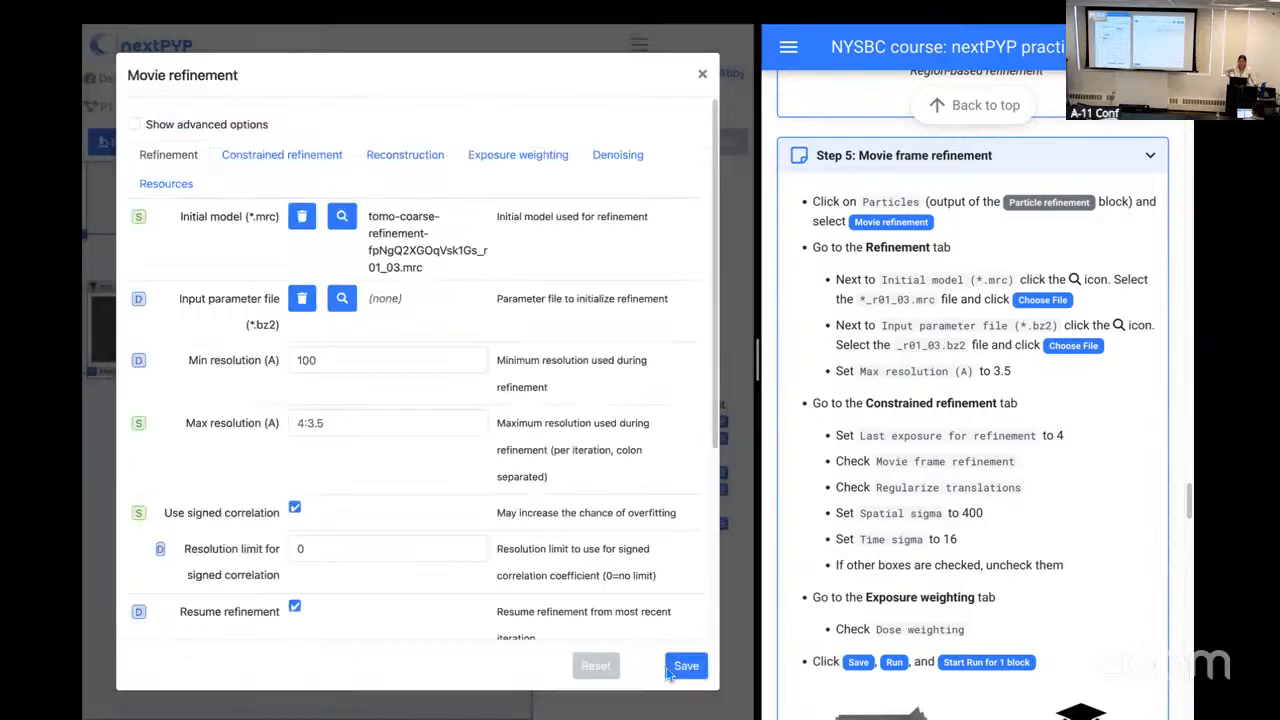
click(342, 300)
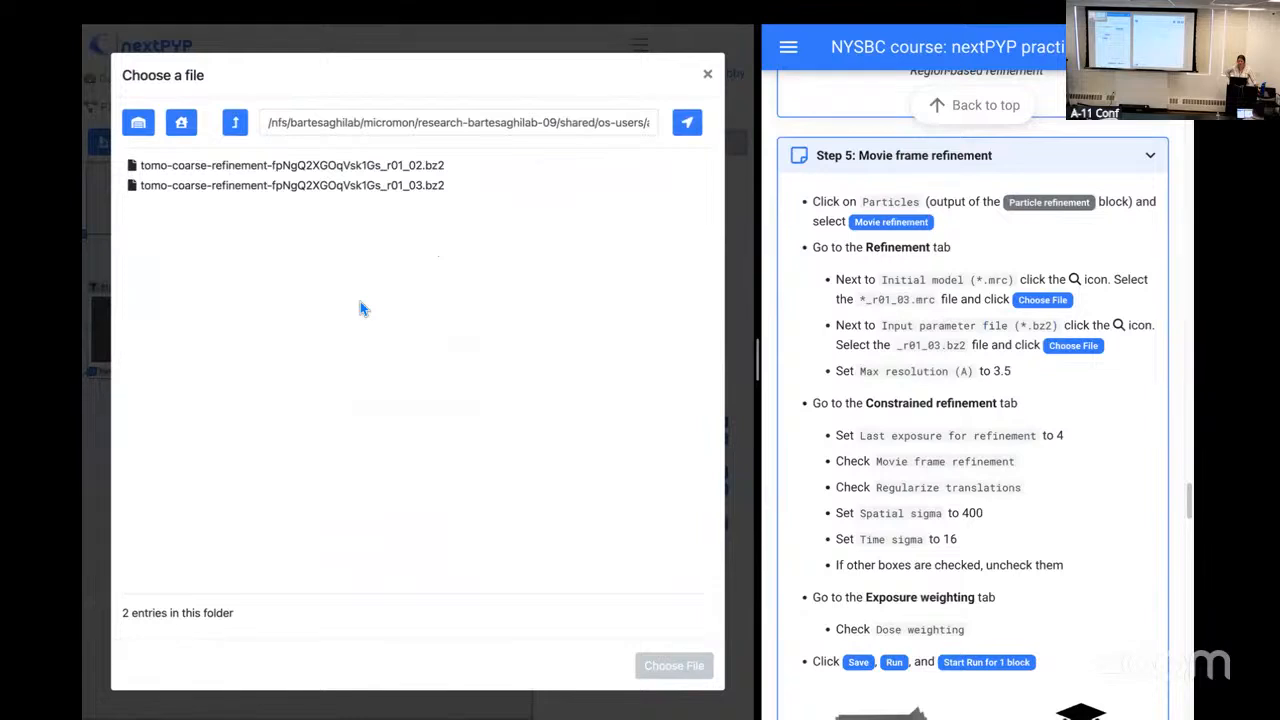
click(408, 197)
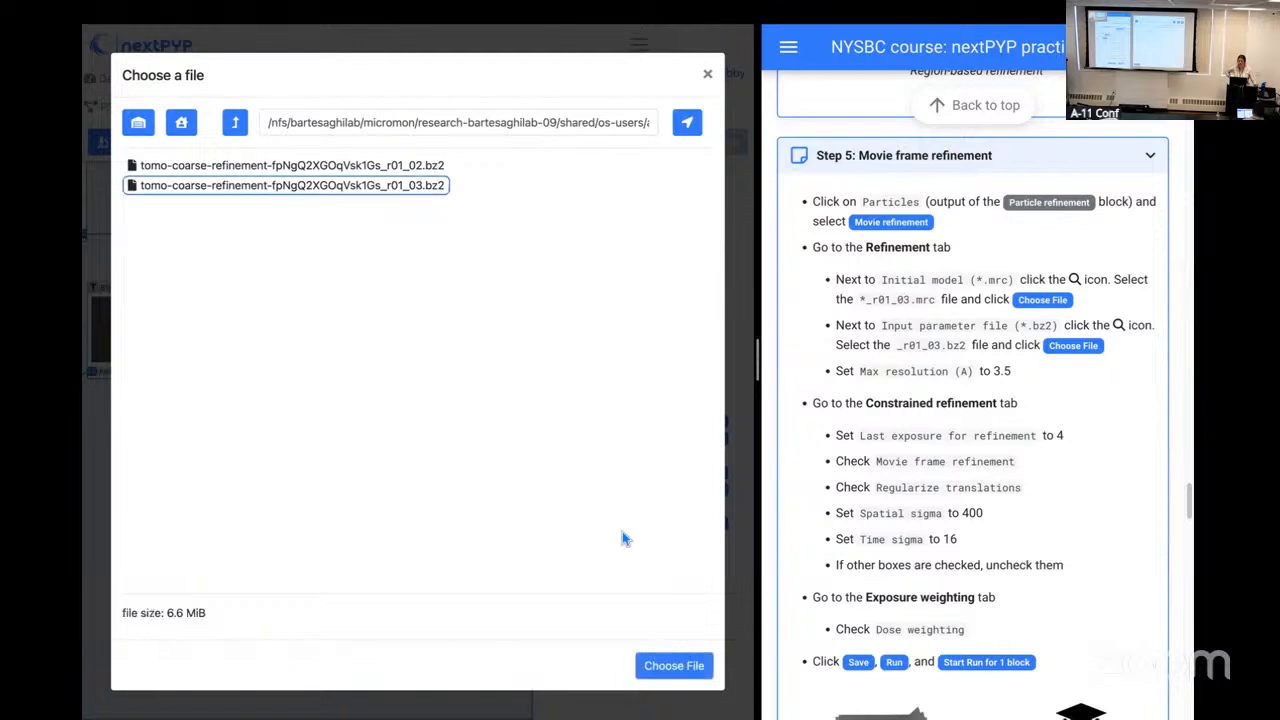
click(674, 666)
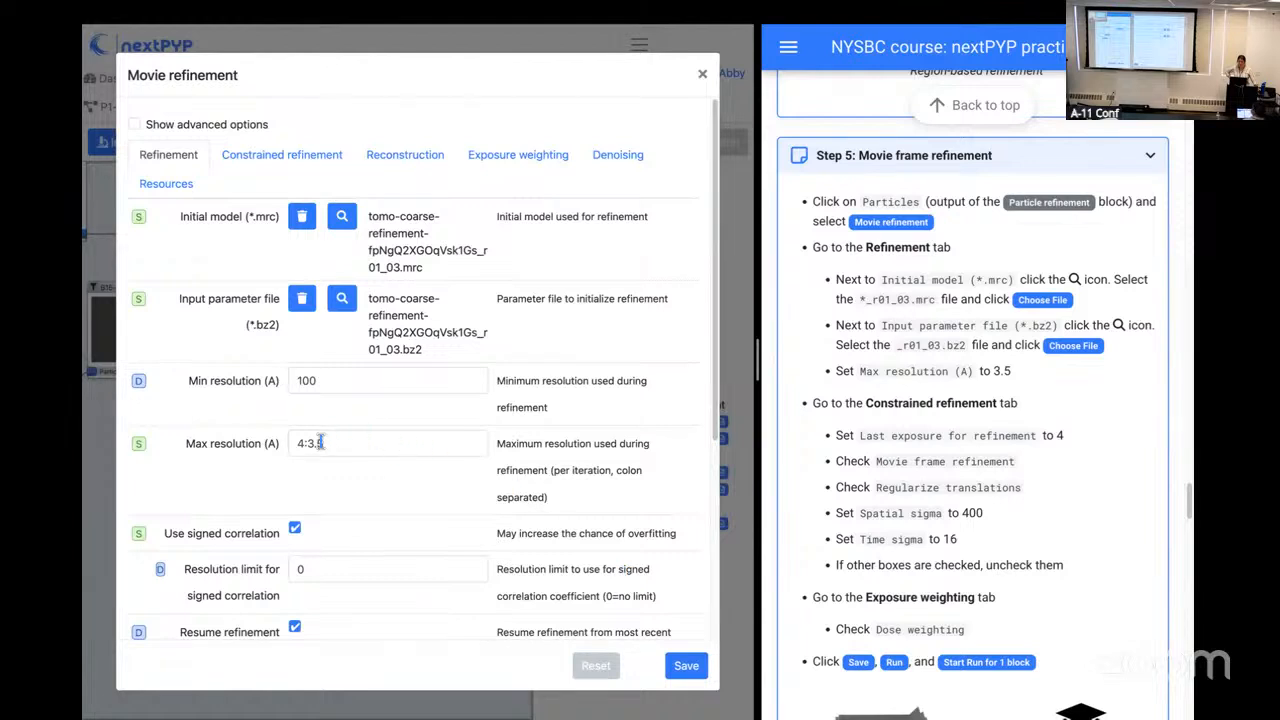
Step: Set the maximum resolution to 3.5 Å and look over the block's remaining refinement parameters
click(309, 444)
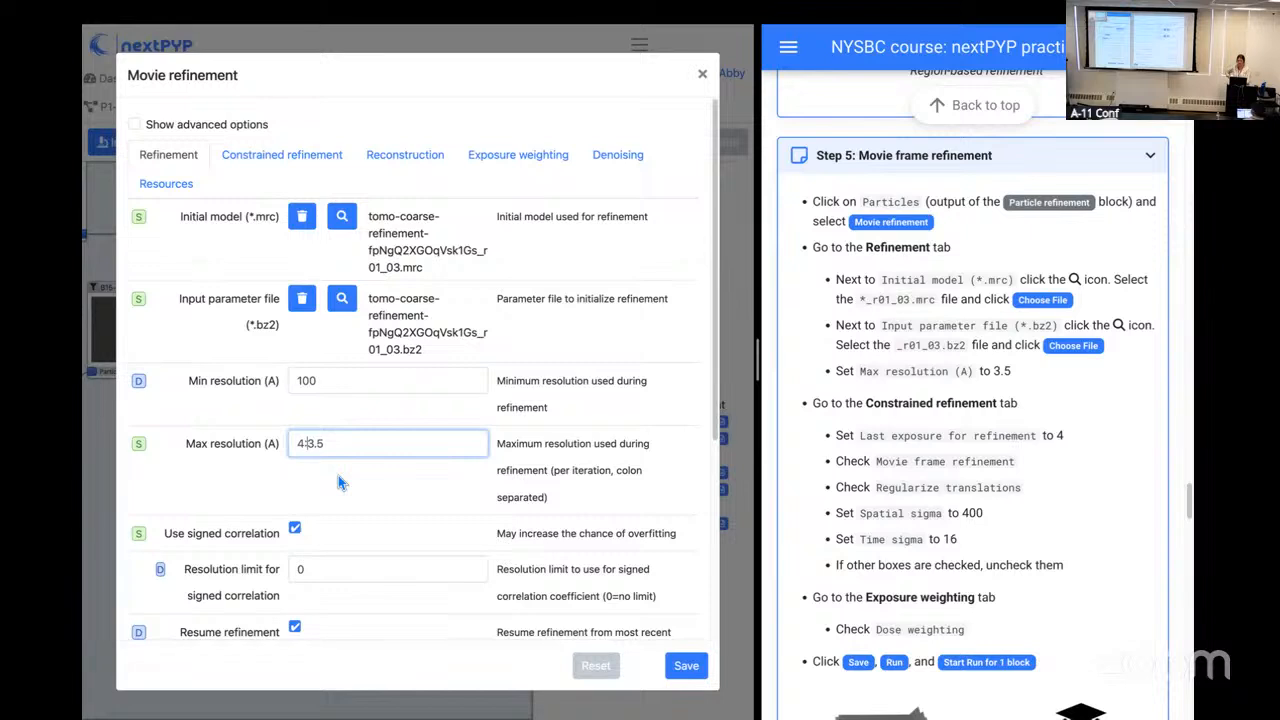
key(BackSpace)
key(BackSpace)
click(380, 471)
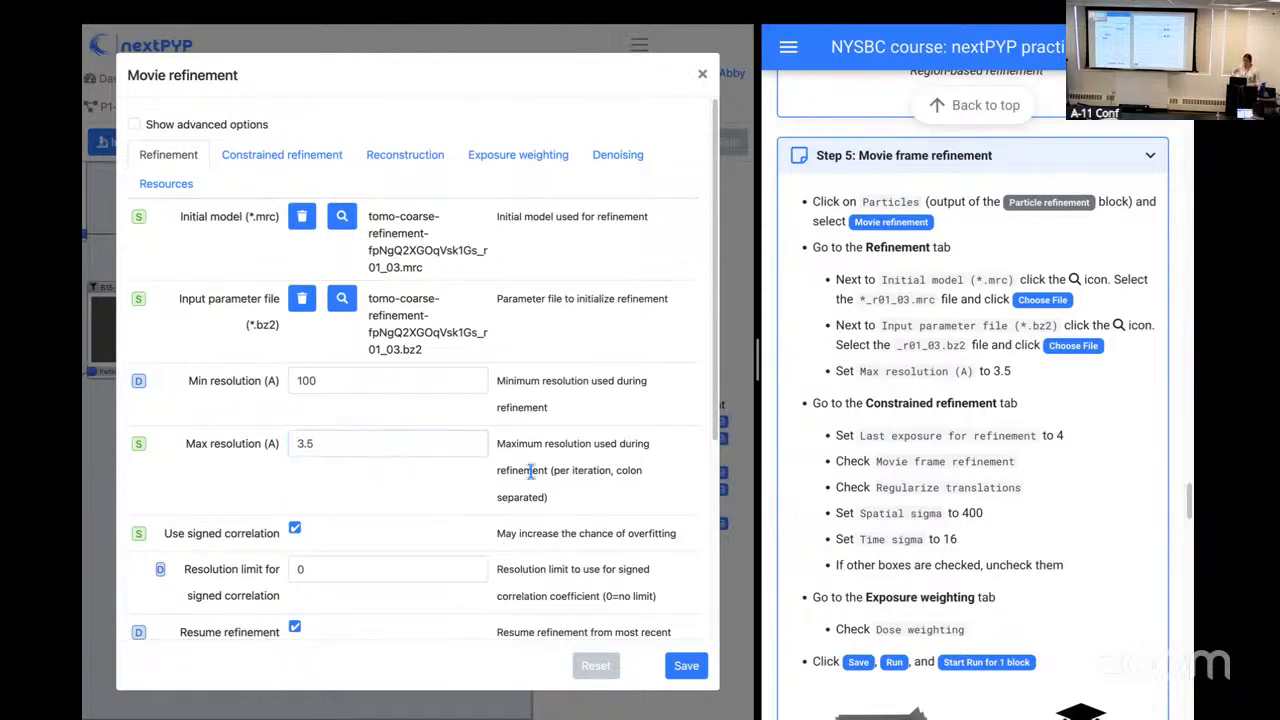
scroll(530, 471, down, 4)
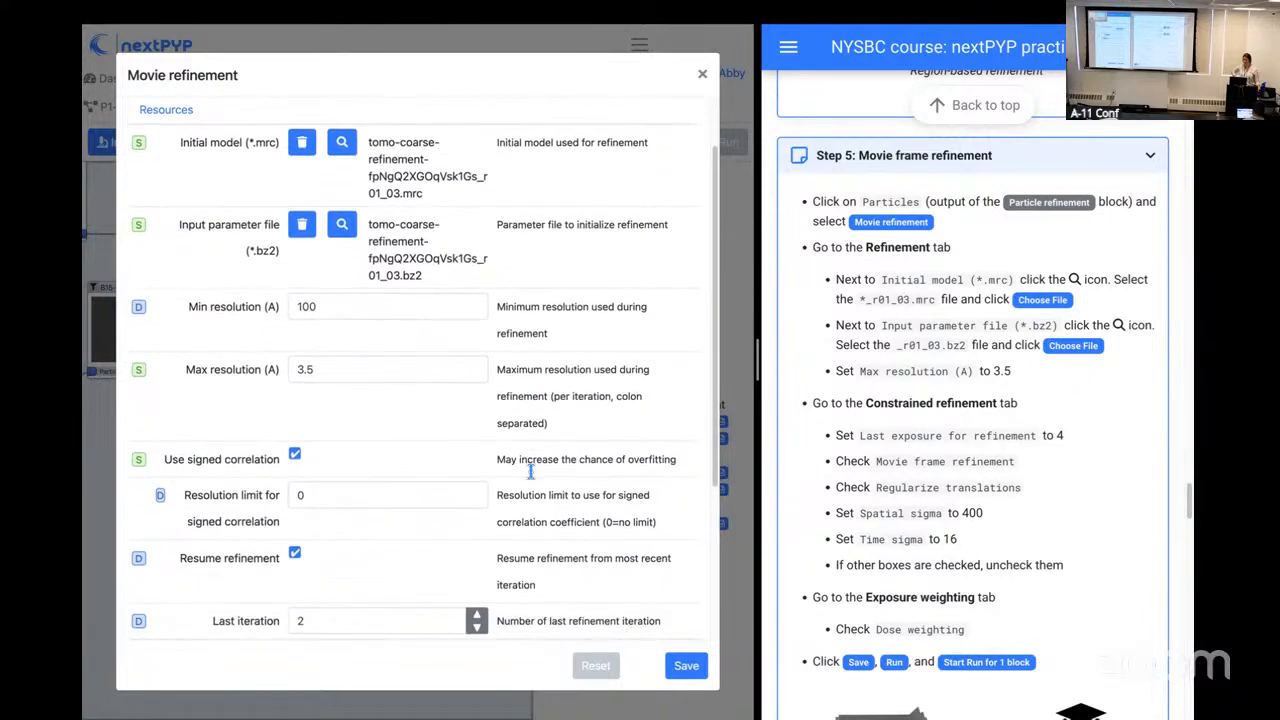
scroll(530, 471, down, 1)
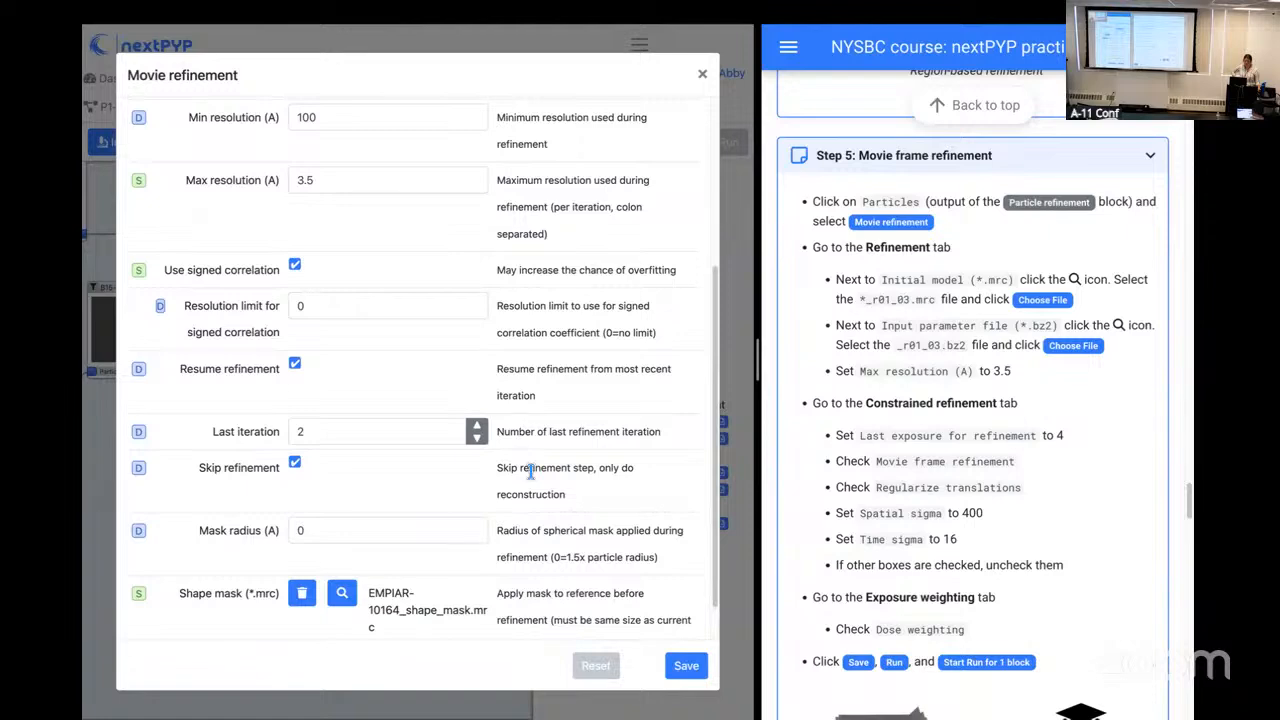
scroll(530, 471, up, 5)
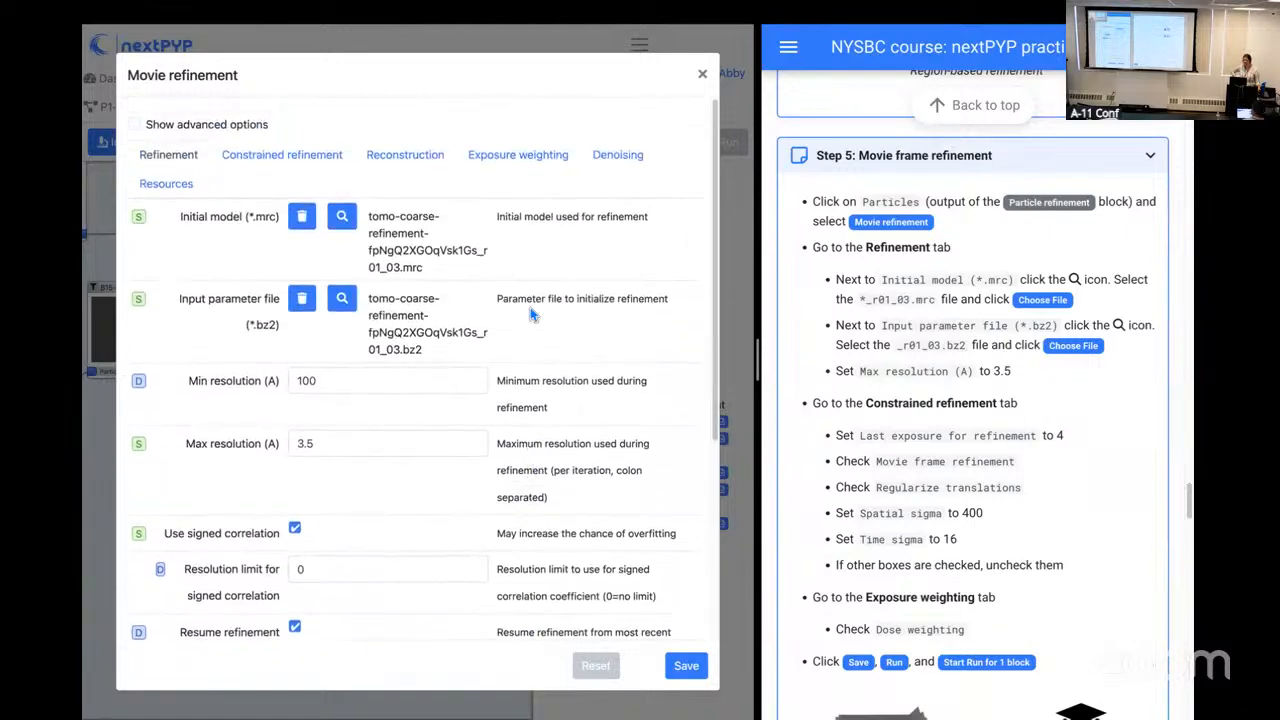
Step: Set the last exposure for refinement to 4 in the constrained refinement settings
click(312, 160)
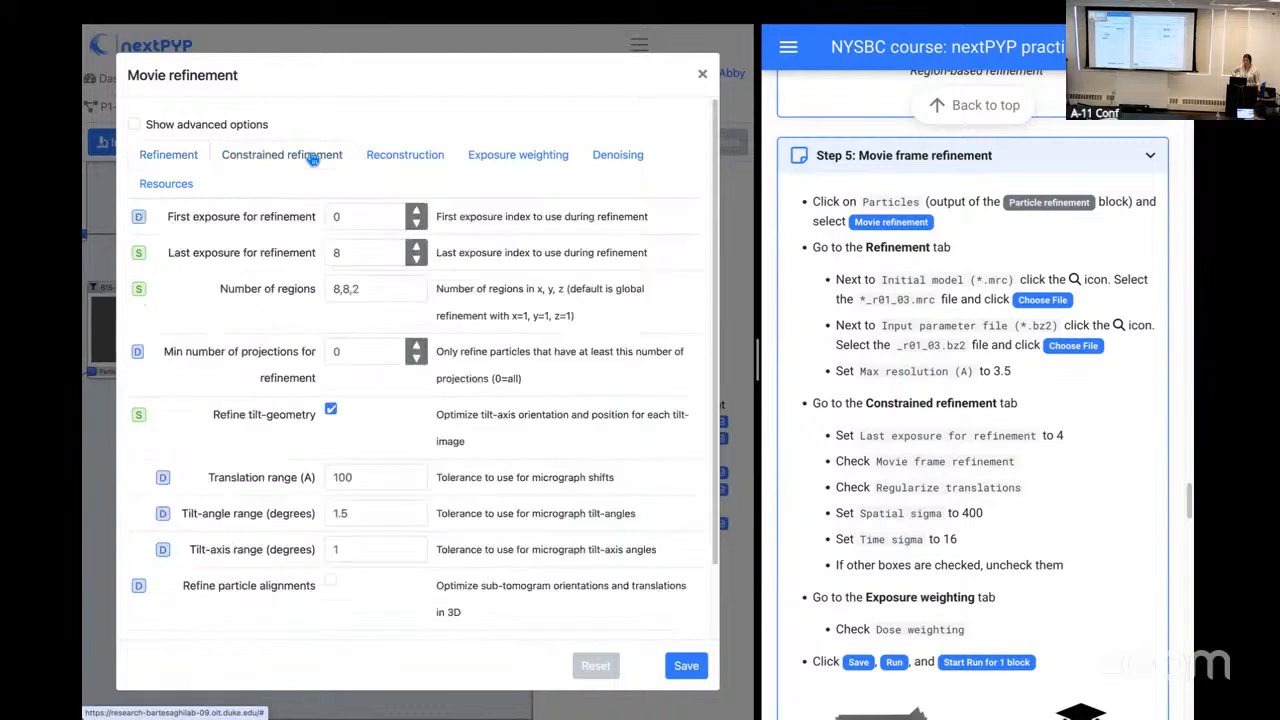
click(363, 253)
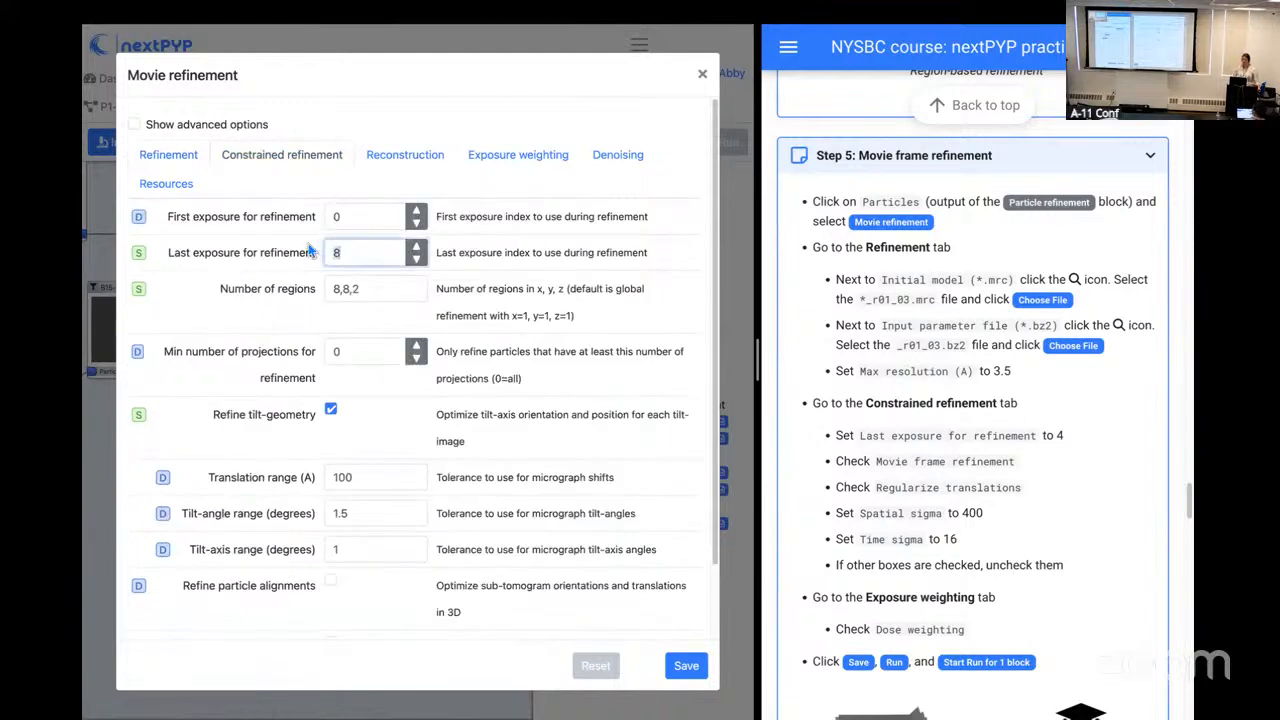
key(BackSpace)
text(4)
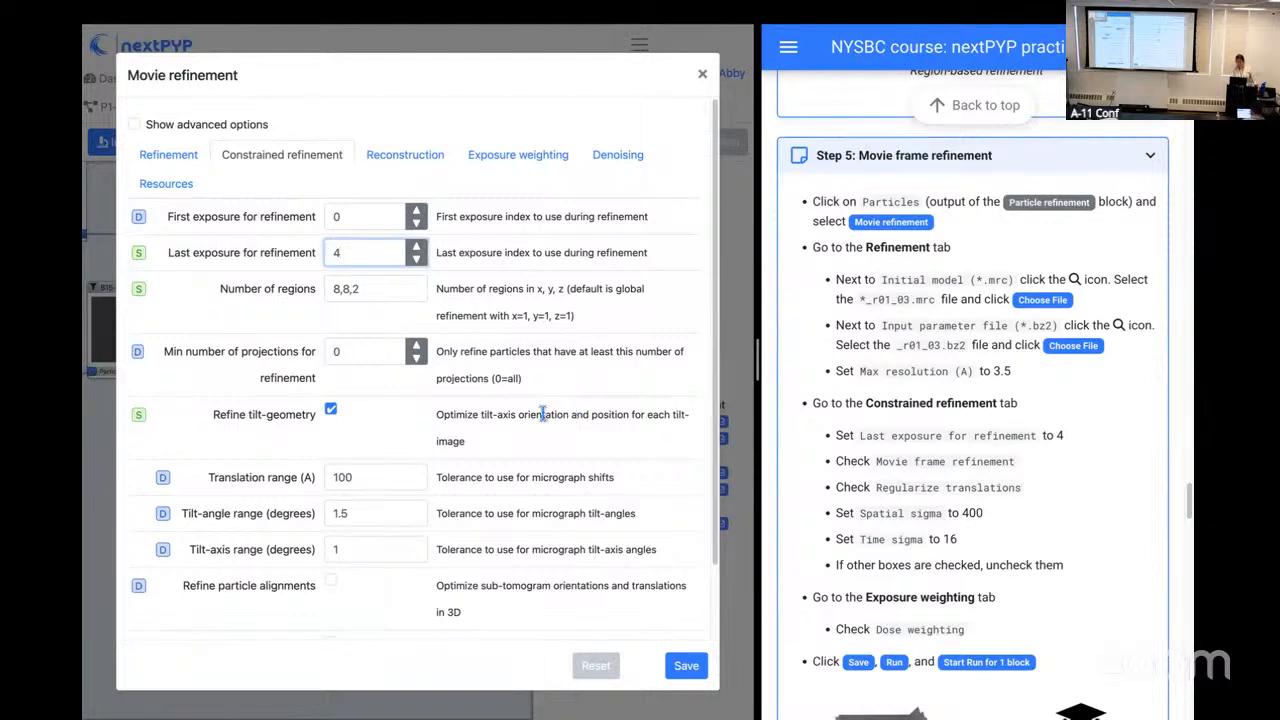
Step: Enable Movie frame refinement and disable Refine tilt-geometry in the constrained refinement settings
scroll(542, 416, down, 1)
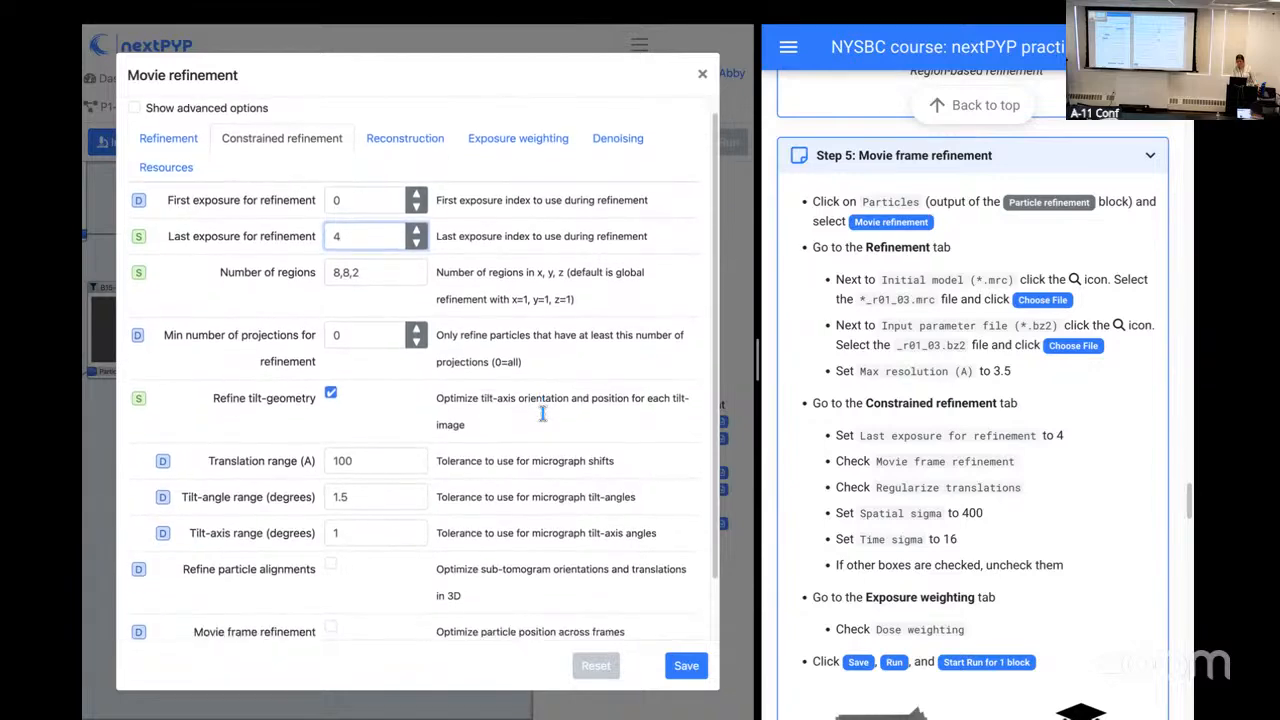
scroll(544, 415, down, 2)
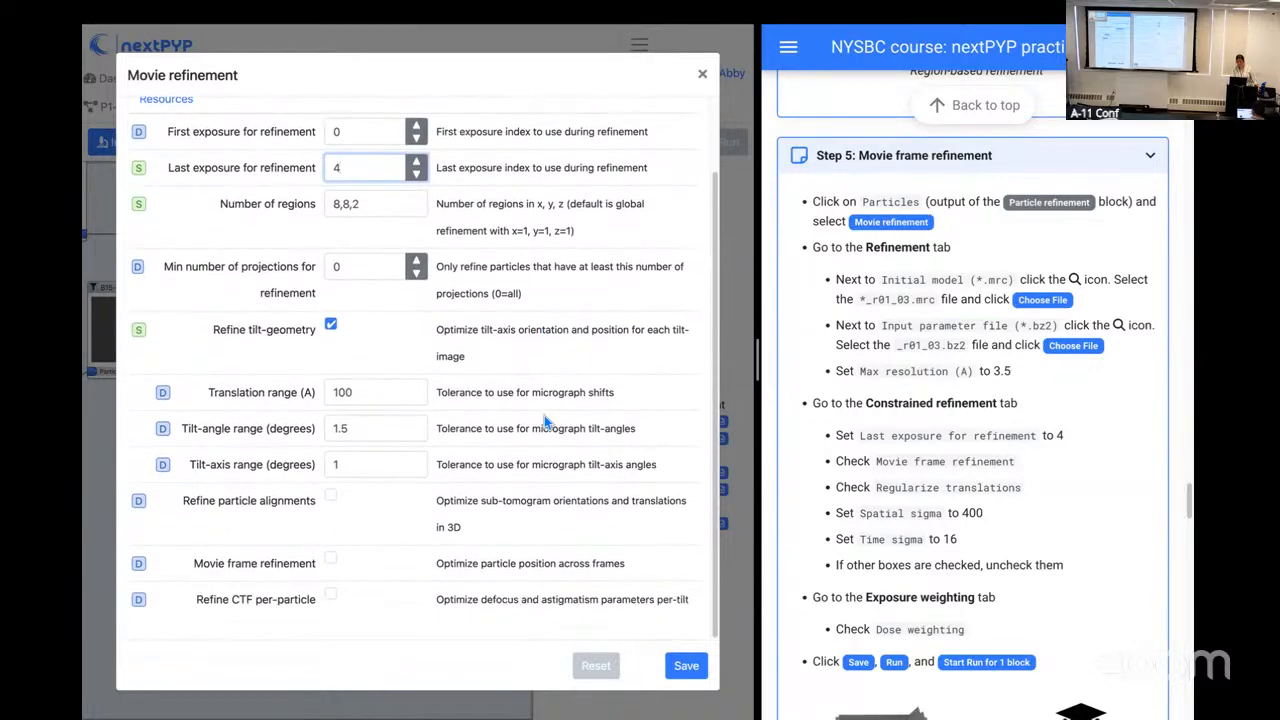
click(334, 564)
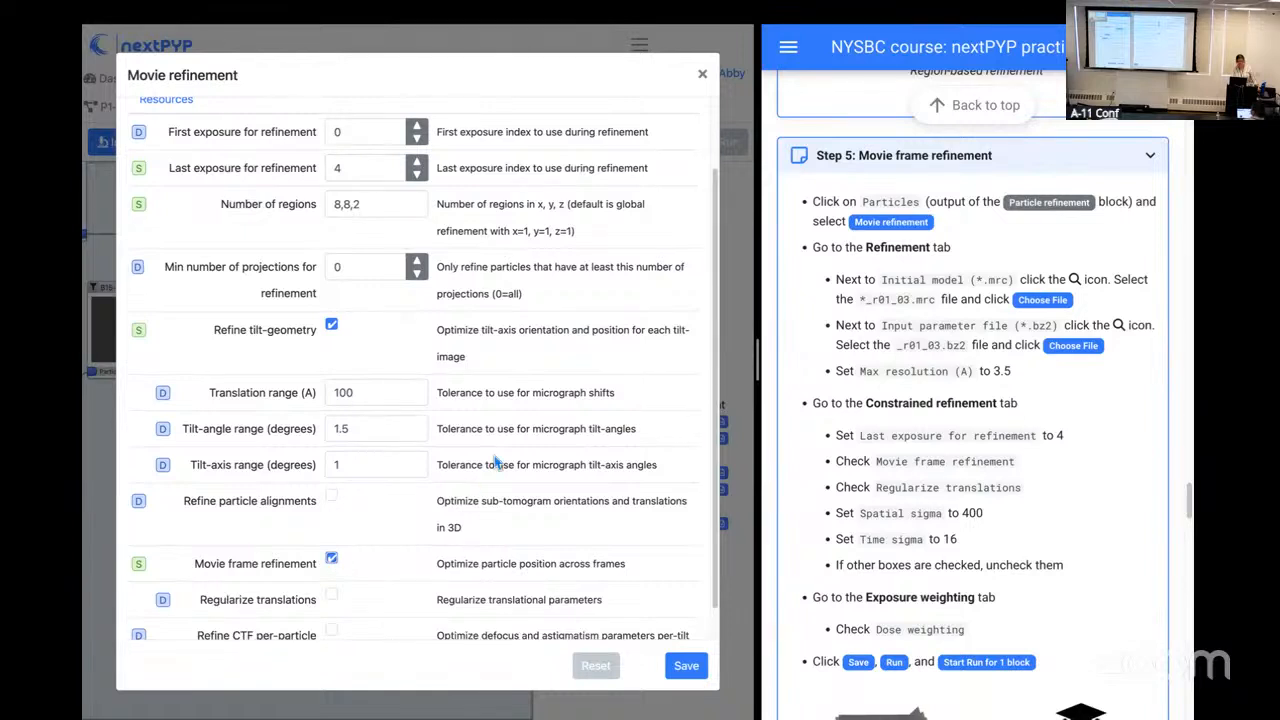
click(332, 326)
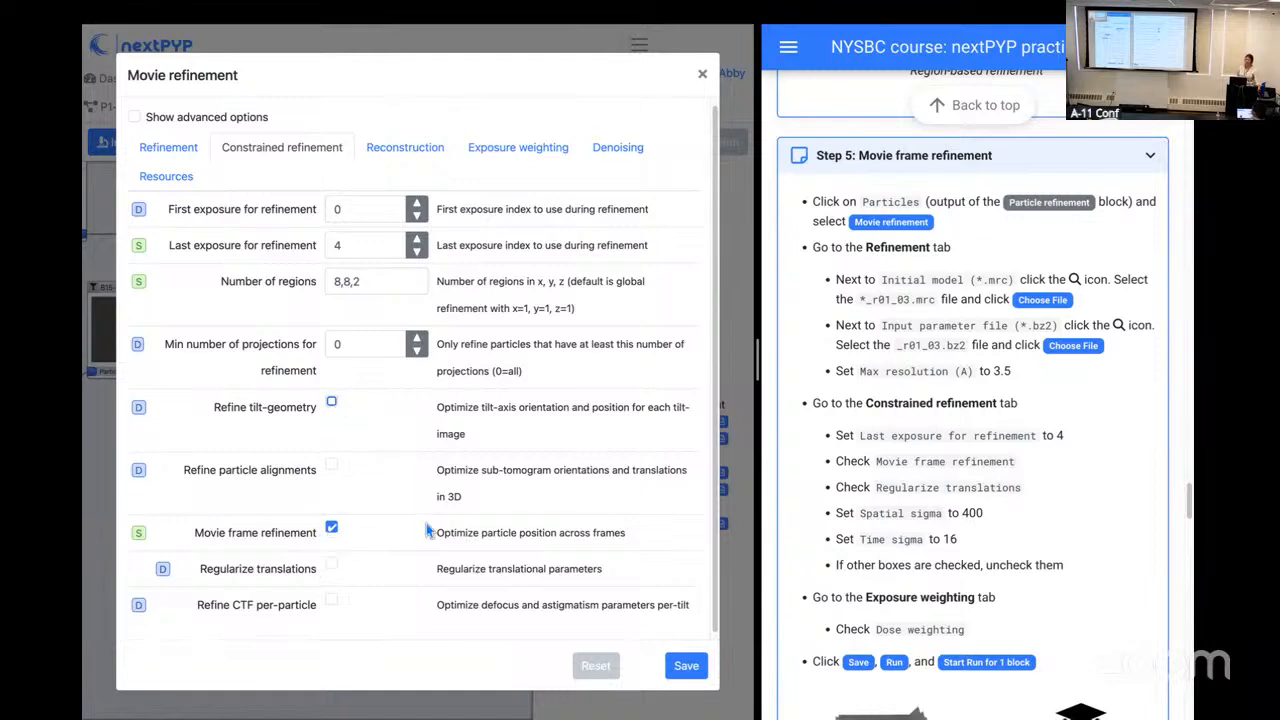
Step: Enable Regularize translations with a spatial sigma of 400 and a time sigma of 16
scroll(426, 525, down, 1)
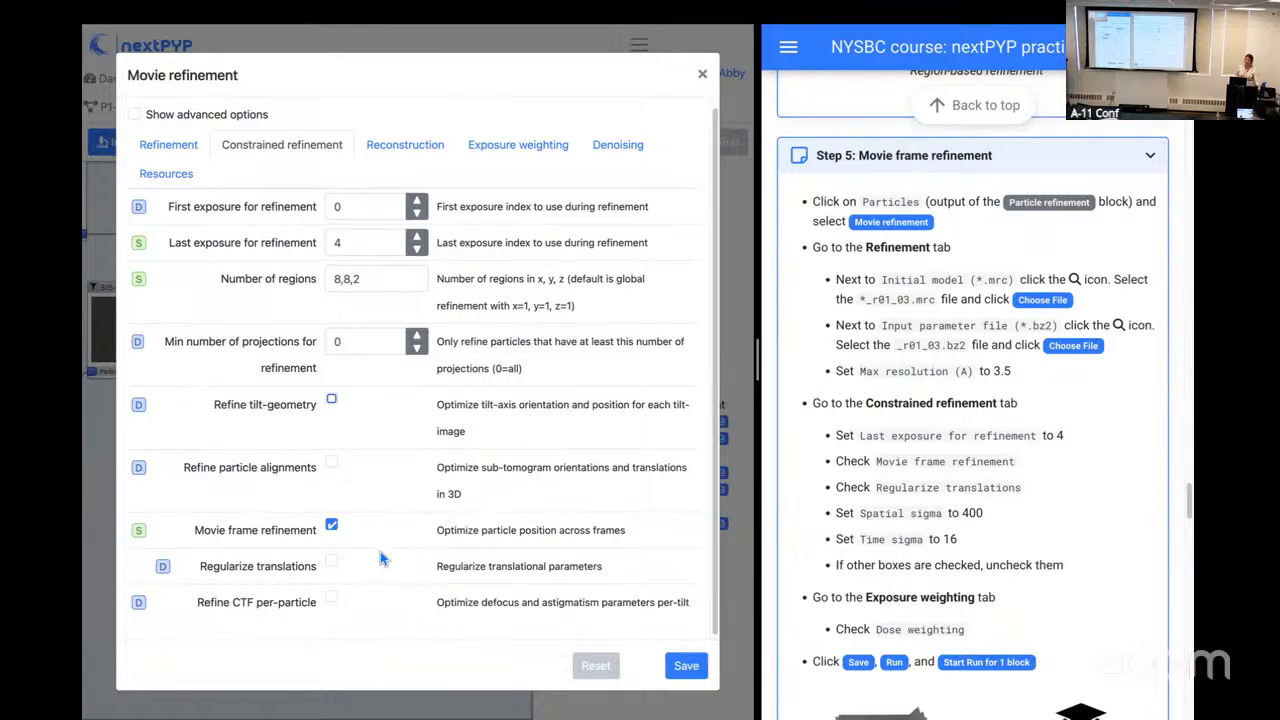
scroll(380, 558, down, 1)
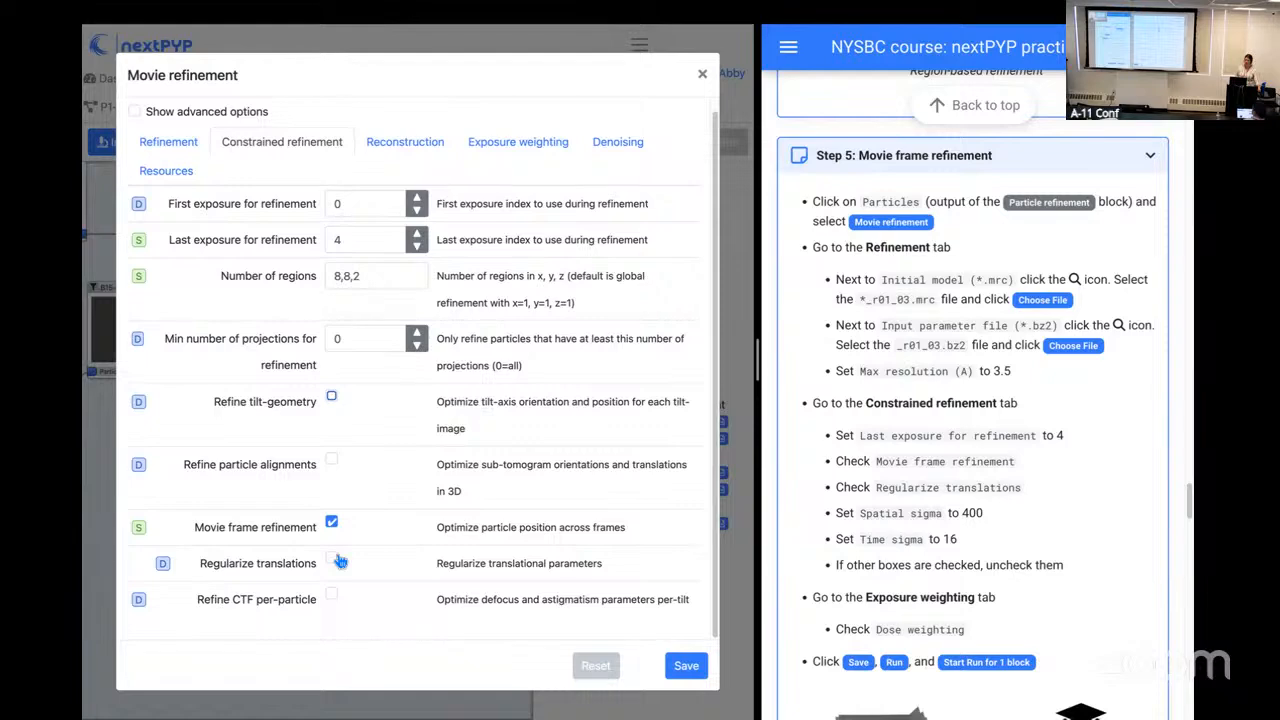
click(333, 561)
scroll(337, 561, down, 2)
click(341, 500)
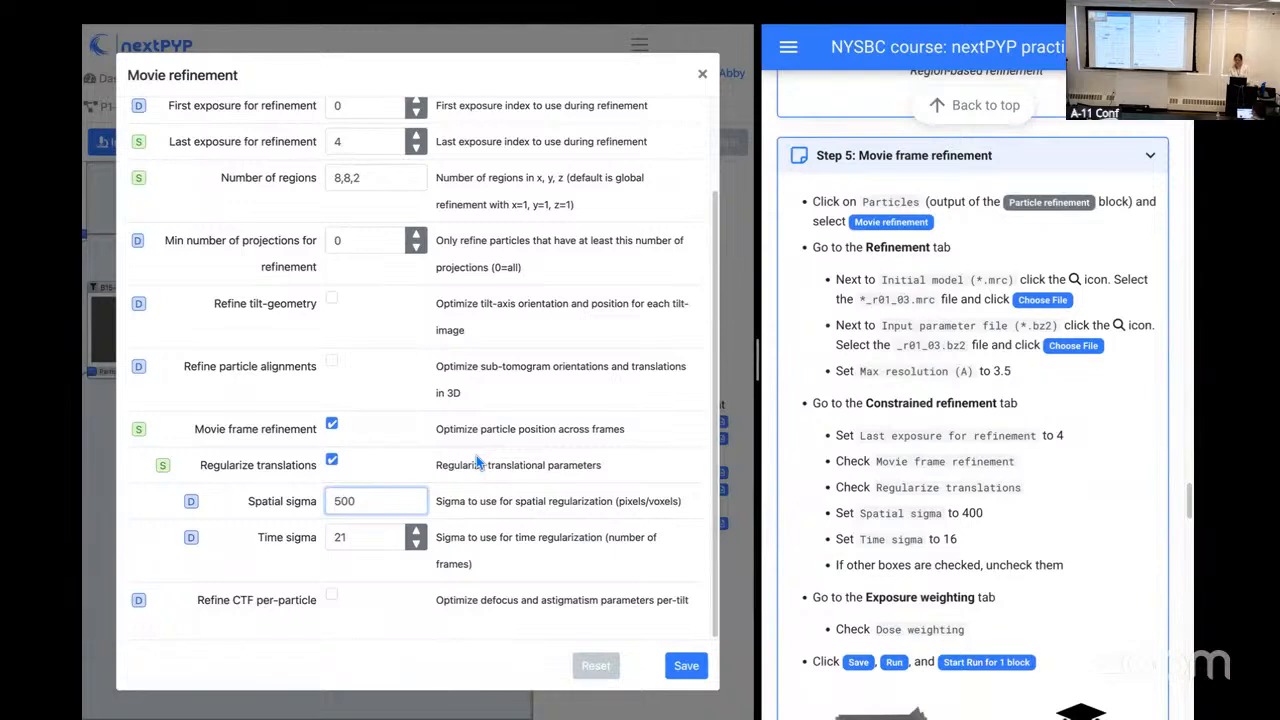
key(BackSpace)
text(4)
click(361, 539)
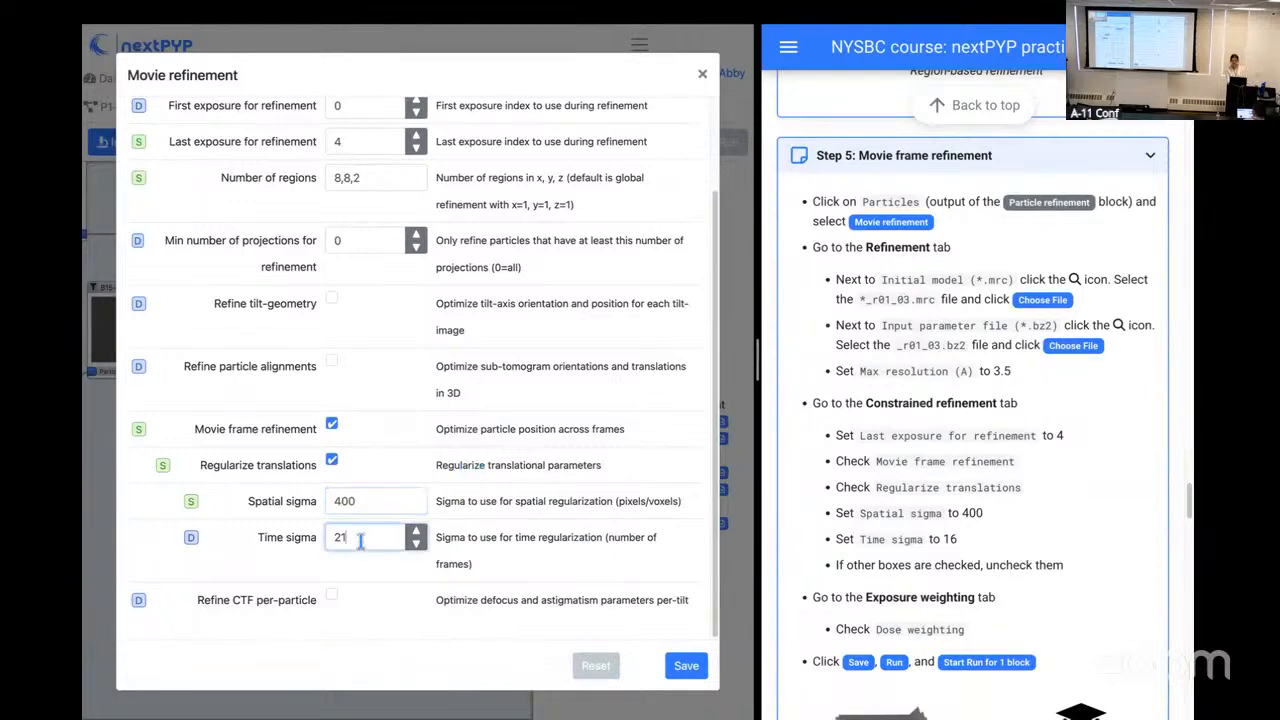
key(BackSpace)
key(BackSpace)
text(16)
click(528, 557)
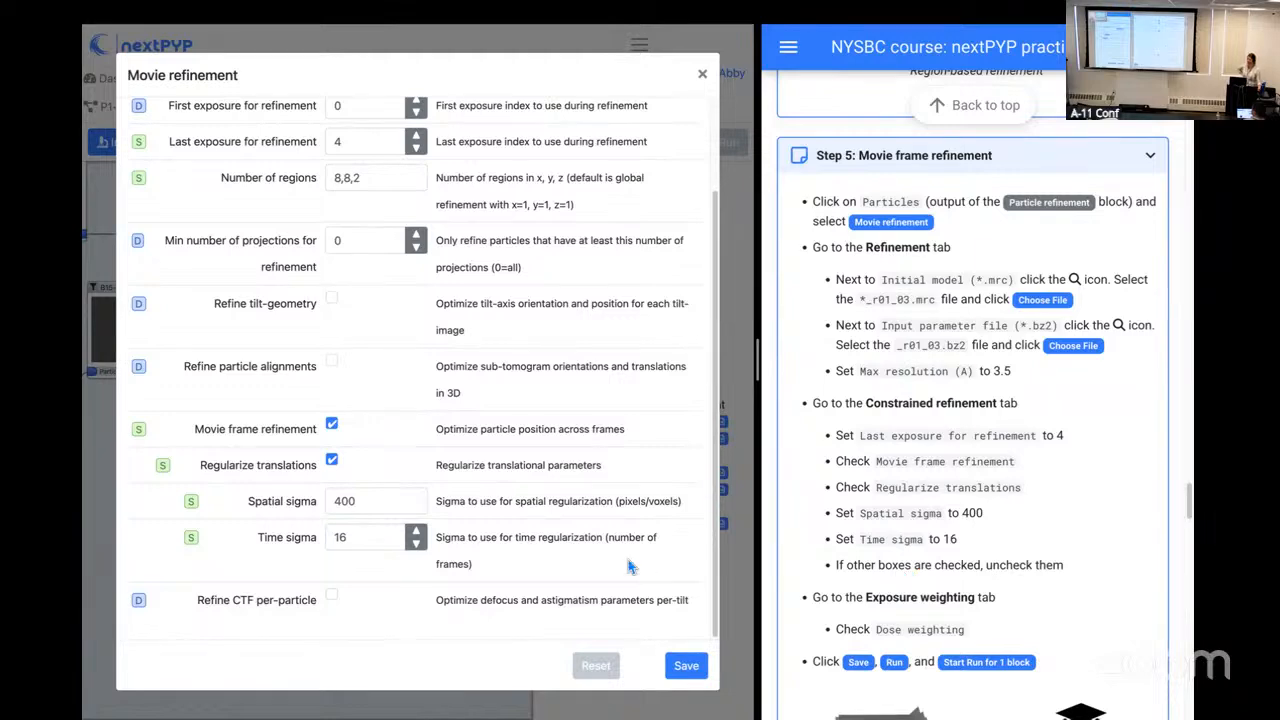
Step: Recheck the constrained refinement settings and make sure Dose weighting is enabled for exposure weighting
scroll(545, 500, up, 1)
scroll(545, 500, up, 2)
scroll(545, 501, down, 1)
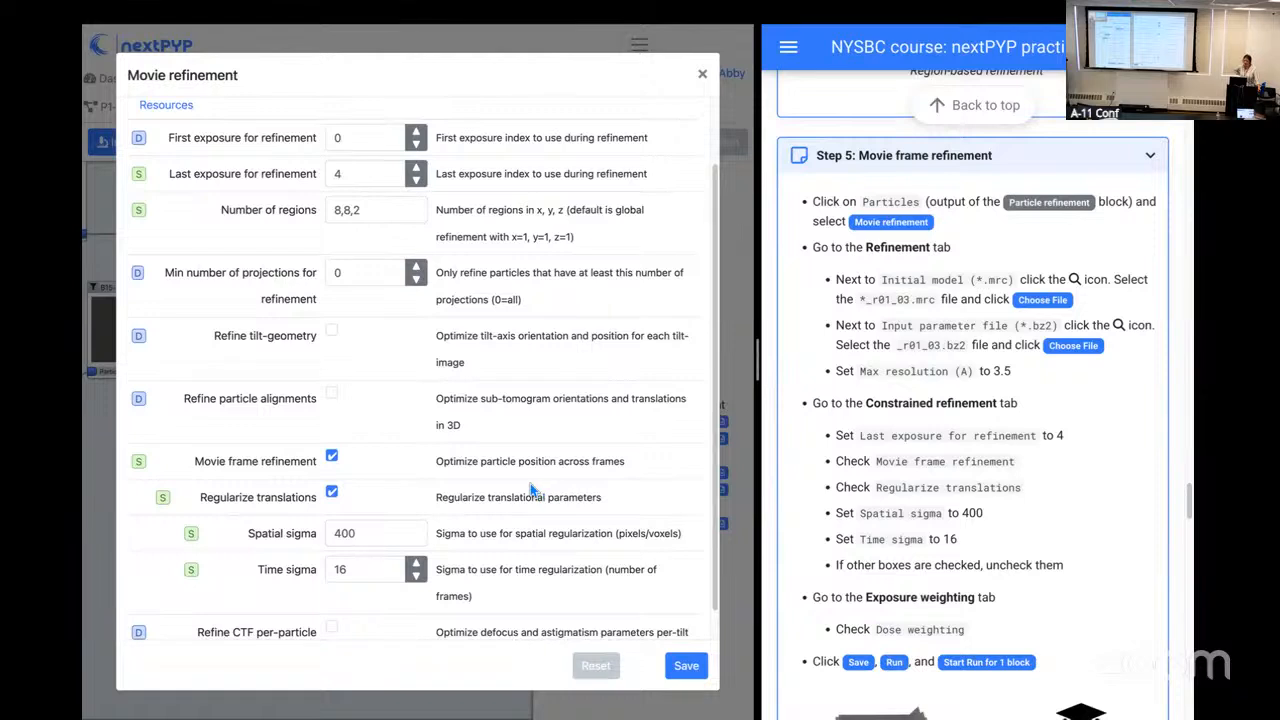
scroll(529, 486, up, 2)
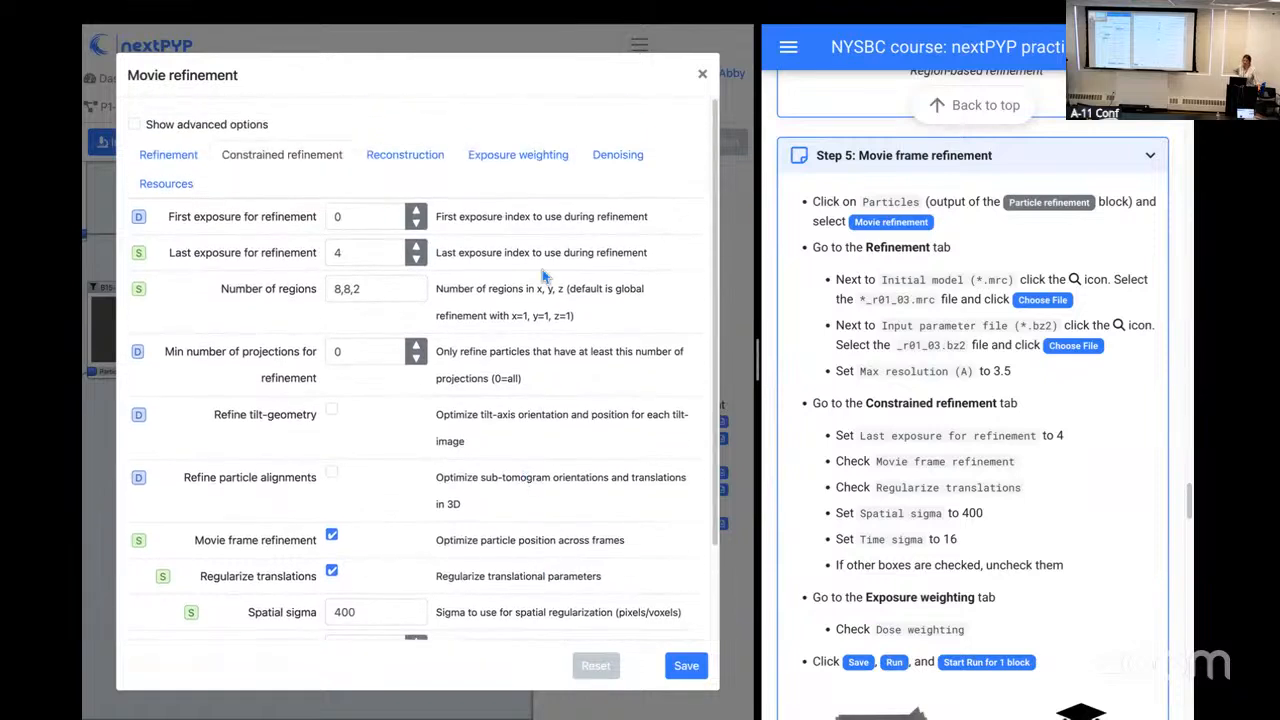
click(512, 166)
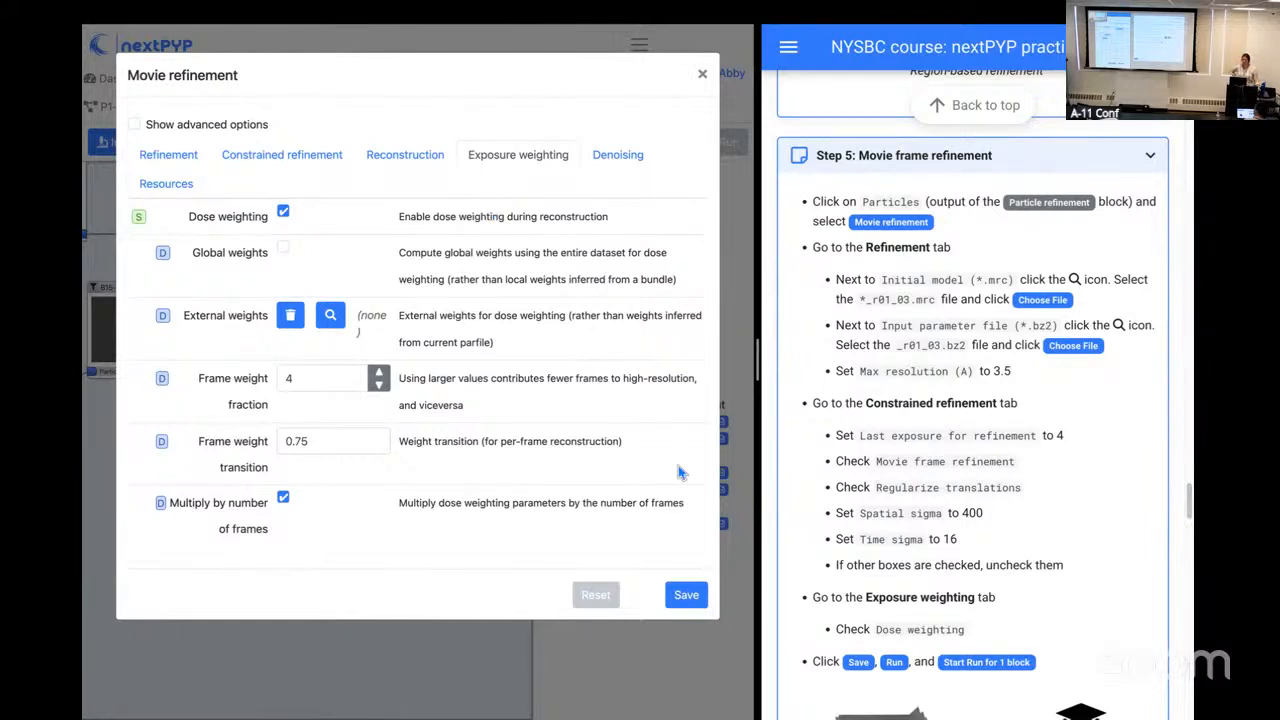
Step: Save the Movie refinement settings and start a run for block B17
click(688, 597)
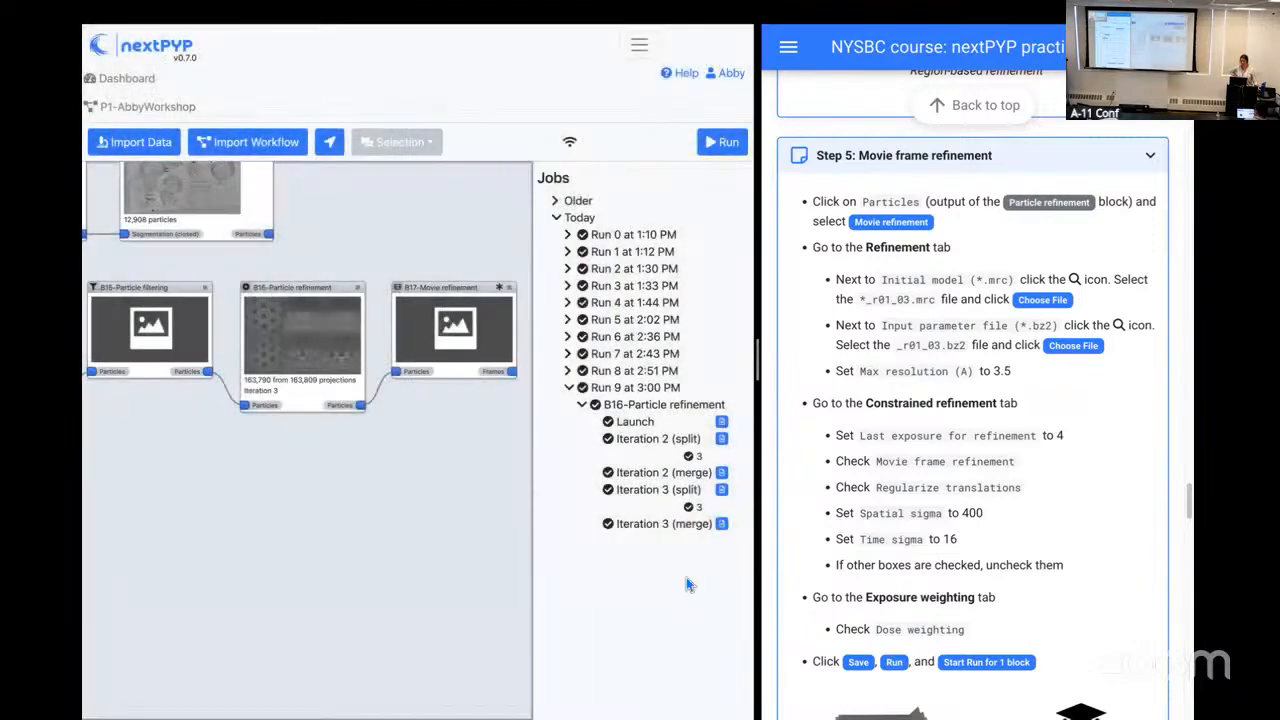
click(728, 151)
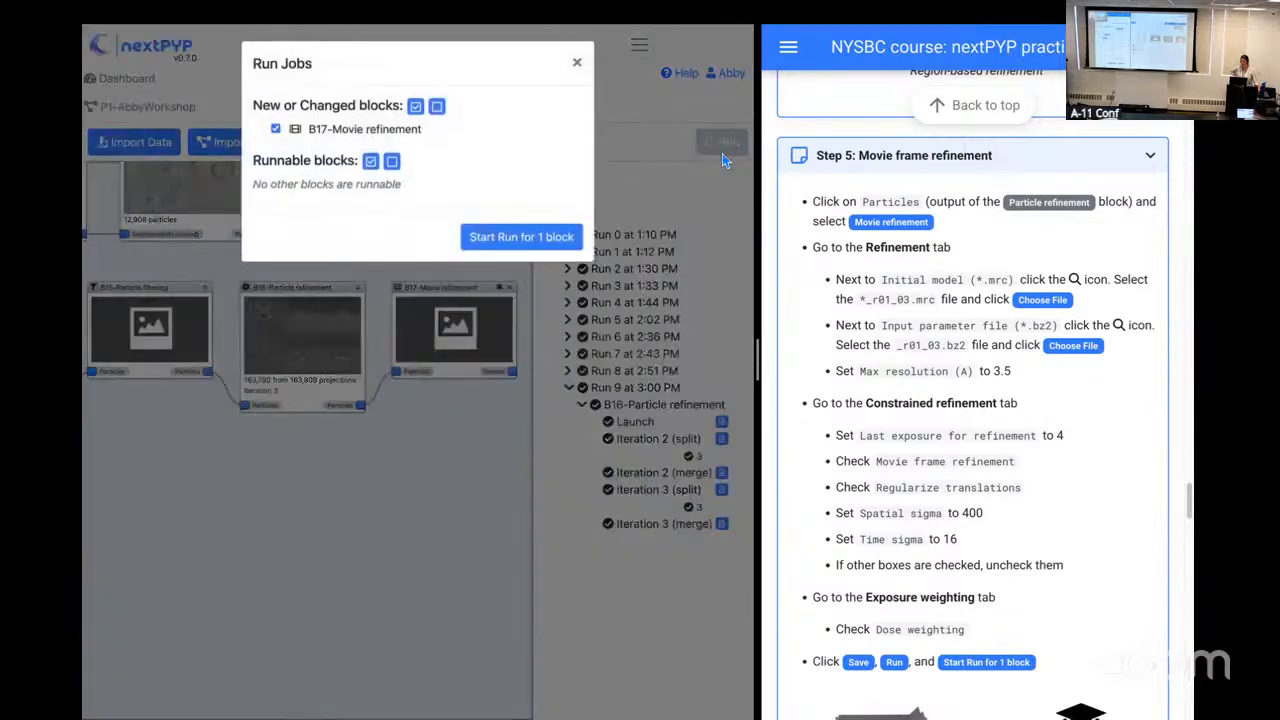
click(549, 249)
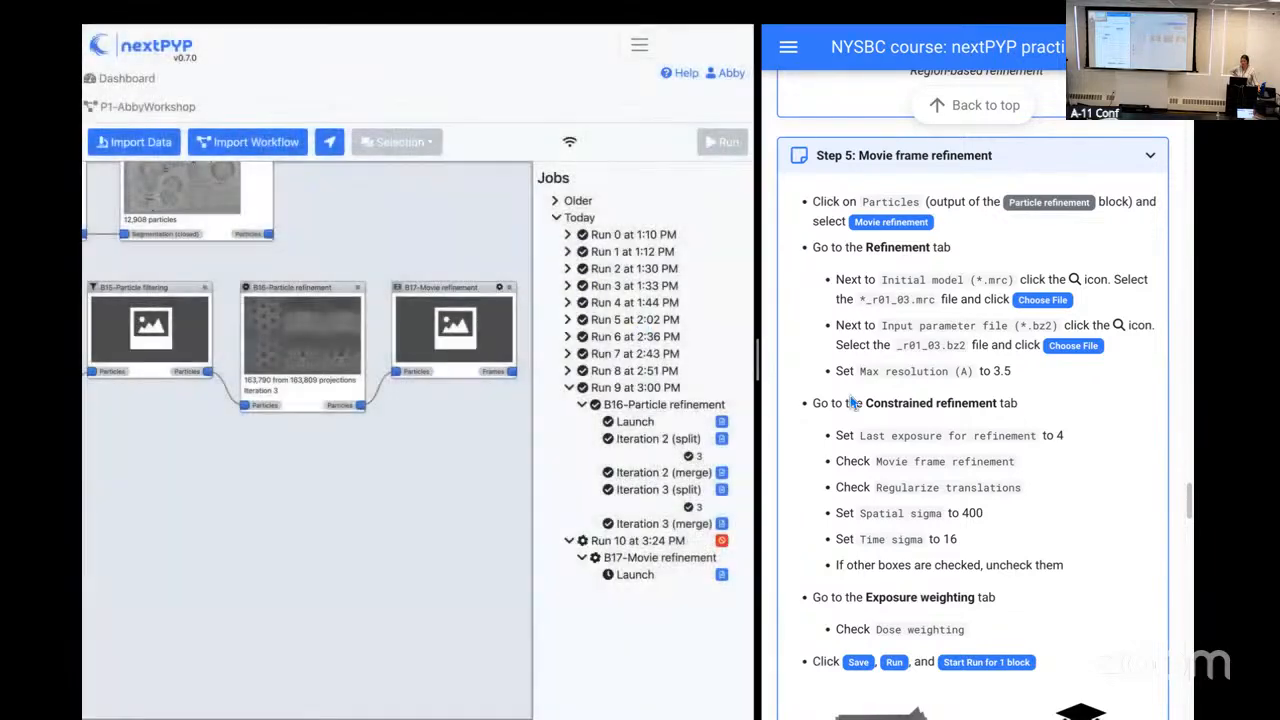
Step: Widen the practical's instructions and read the section on 3D visualization of alignments in ArtiaX, including the TS_43 file downloads
scroll(905, 420, down, 4)
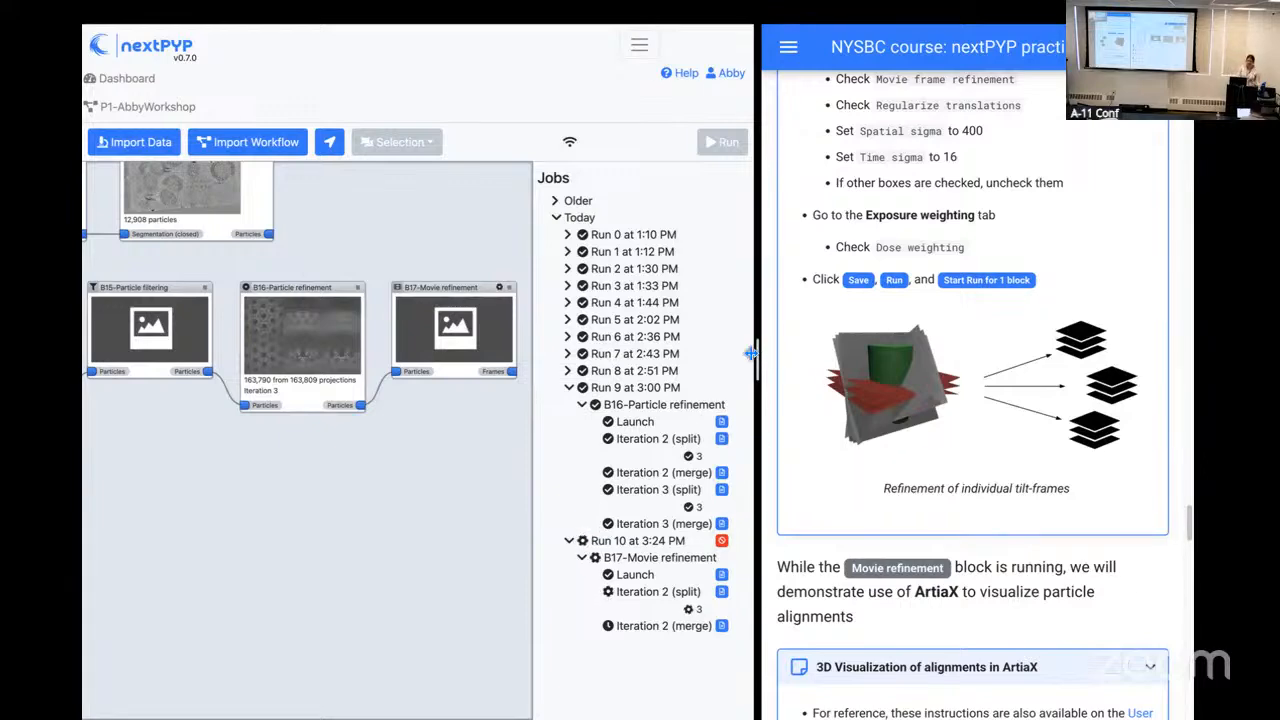
drag(760, 350, 731, 350)
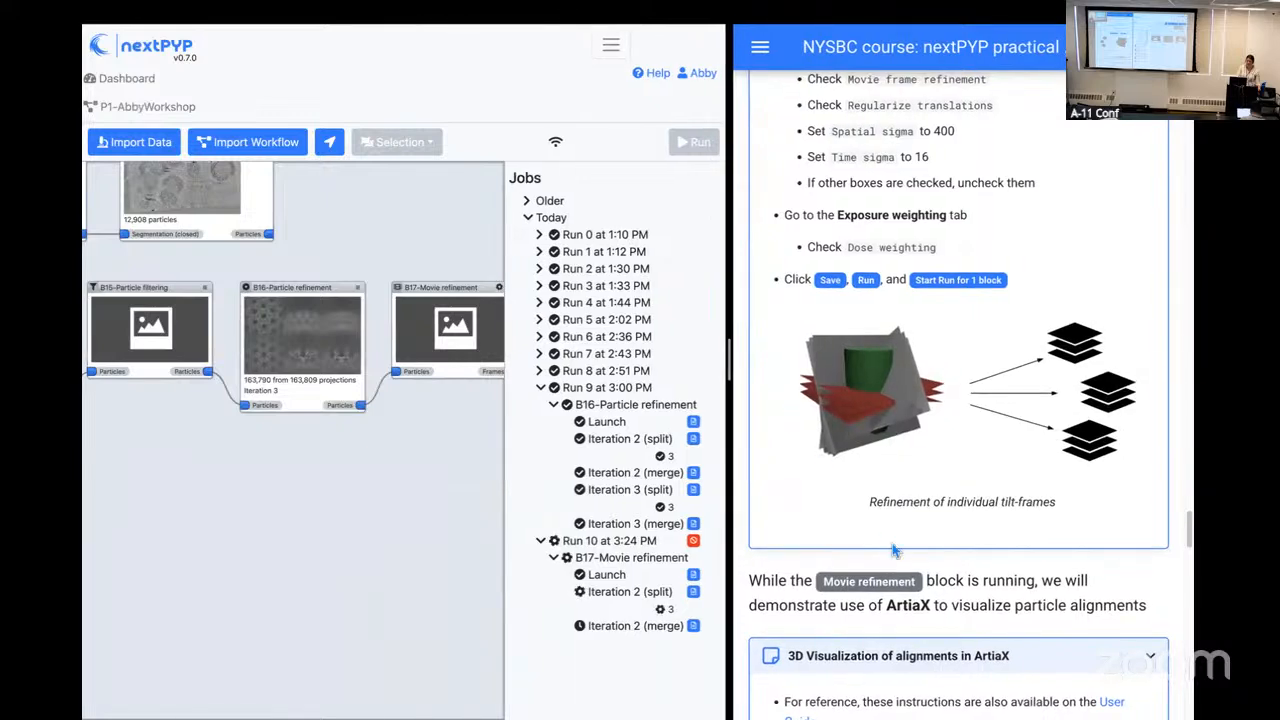
scroll(892, 543, down, 3)
scroll(894, 543, down, 1)
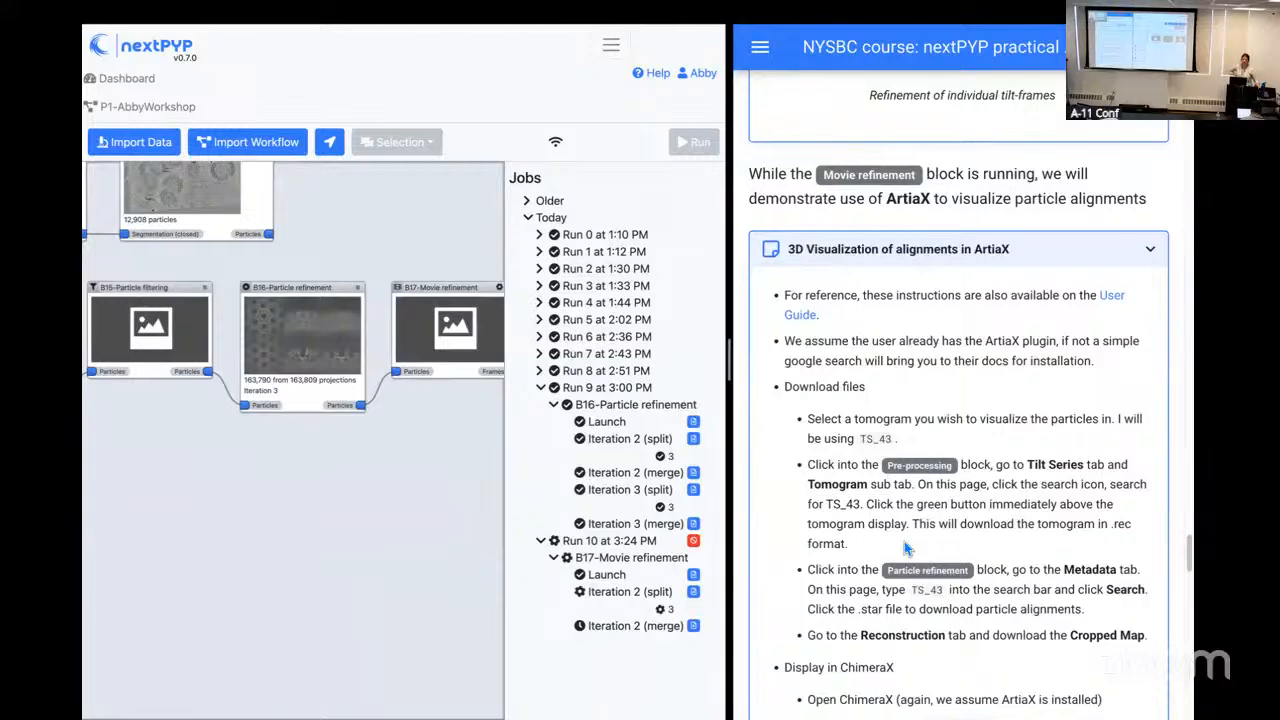
scroll(852, 505, down, 1)
scroll(852, 505, down, 1)
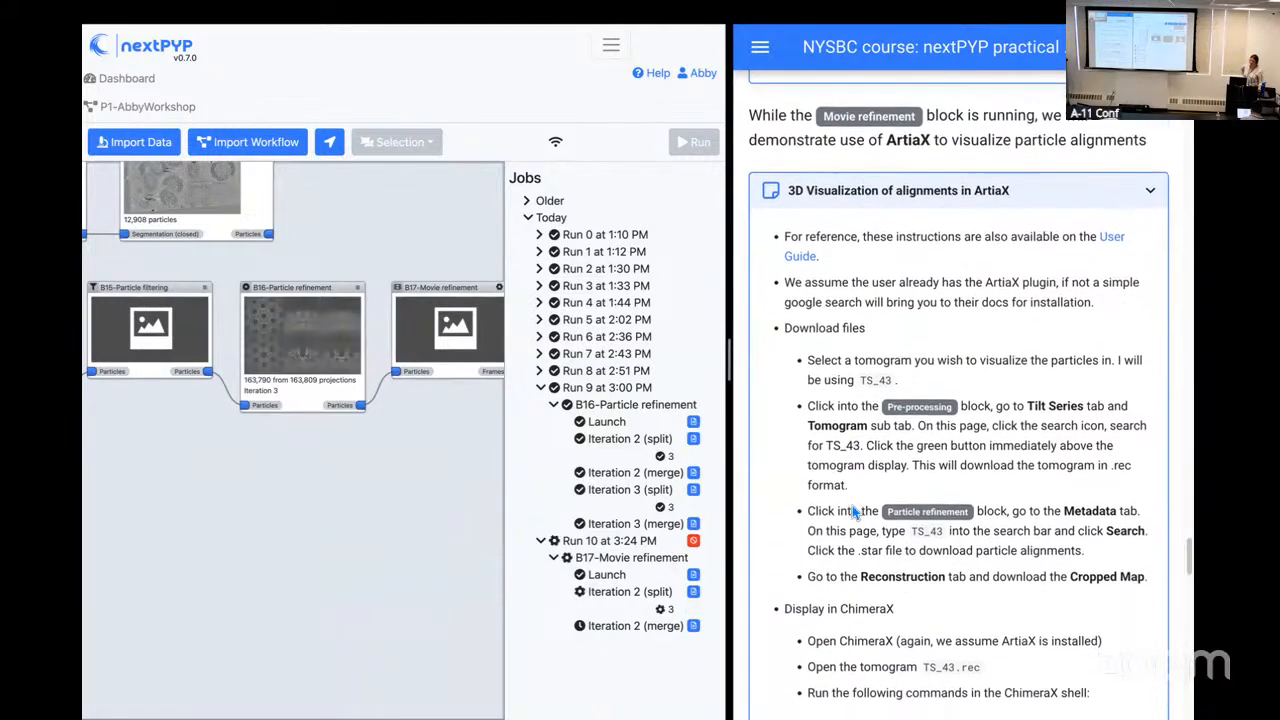
scroll(852, 505, down, 1)
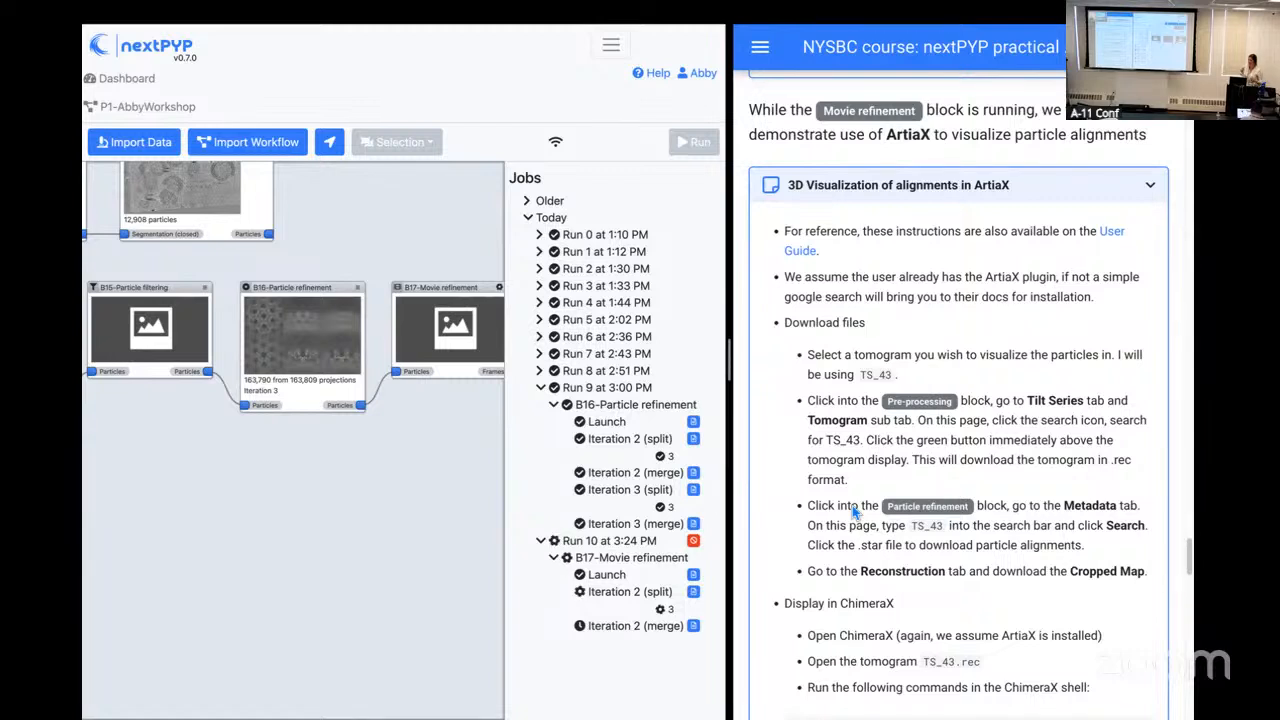
scroll(934, 543, down, 1)
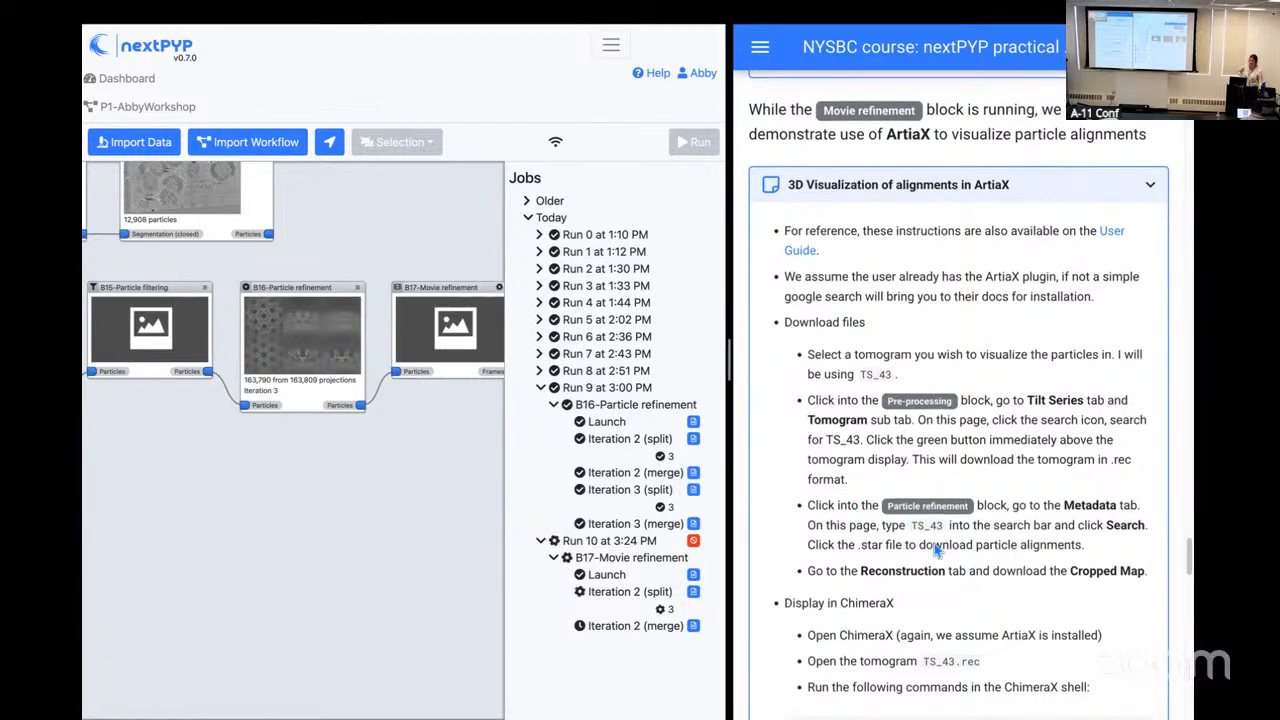
scroll(934, 543, down, 3)
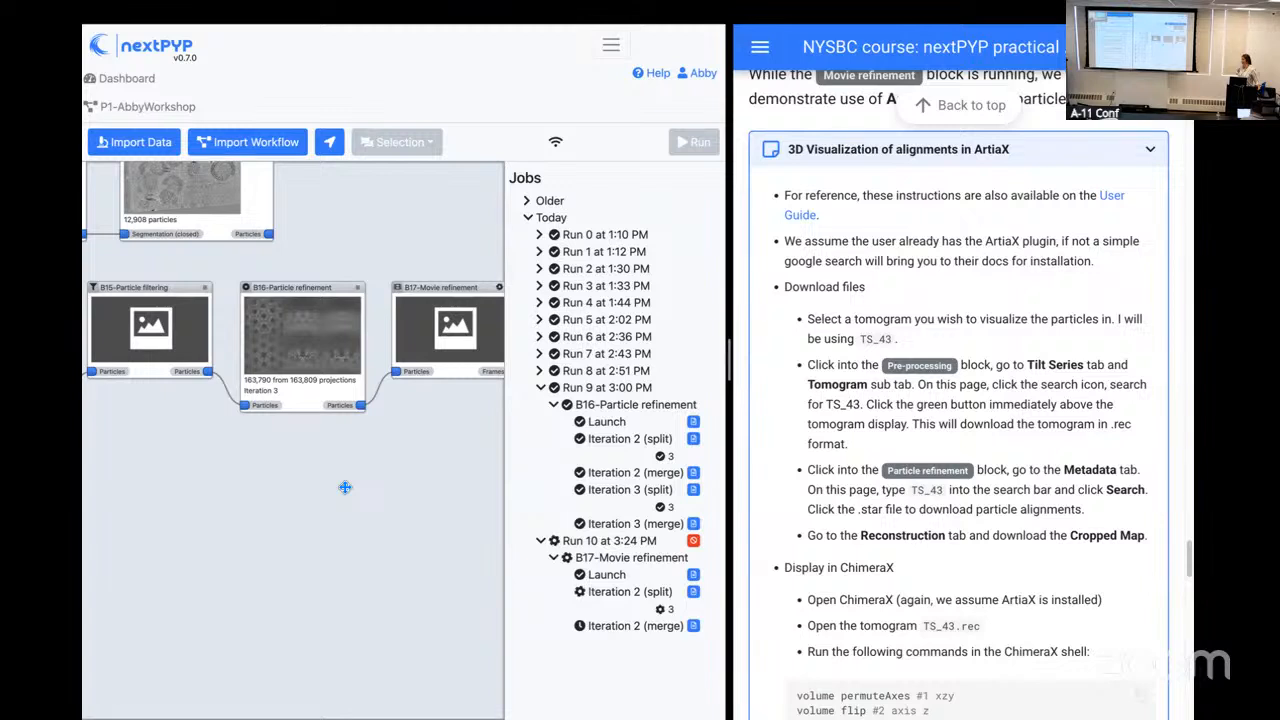
Step: Open the B2 Pre-processing block's tomogram view and select tilt series TS_43 through the name search
drag(177, 437, 380, 434)
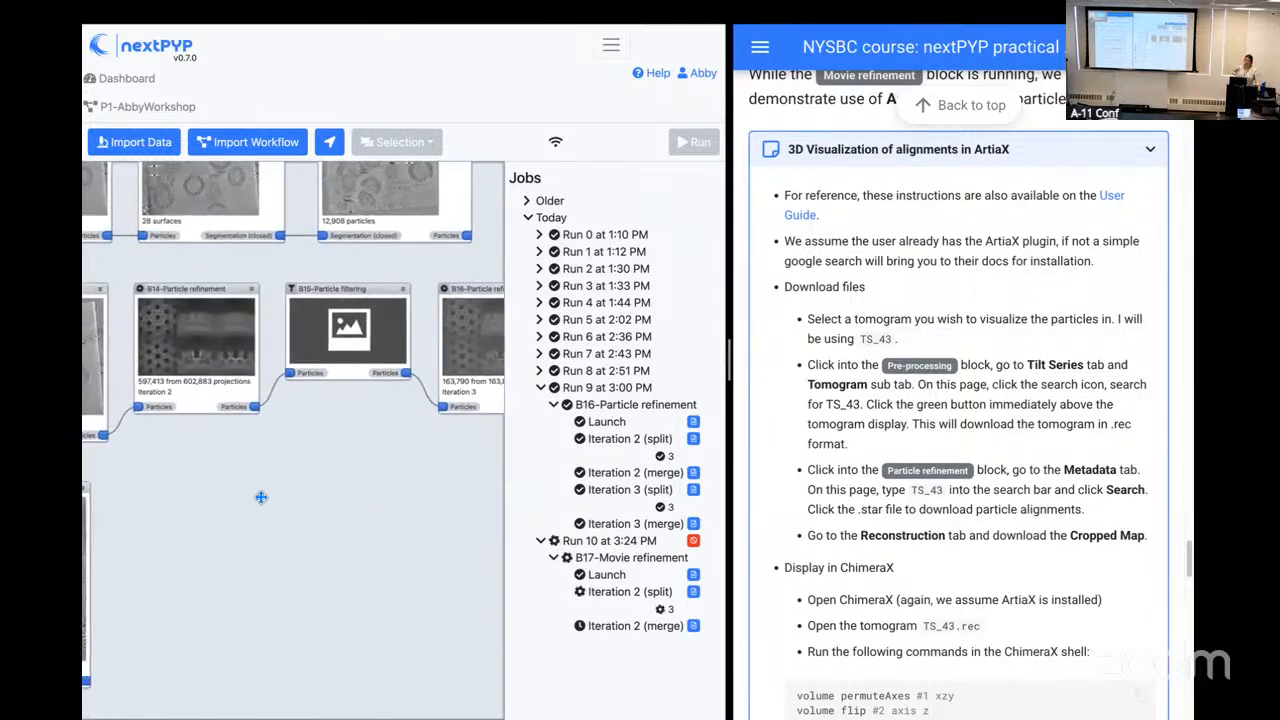
drag(232, 480, 329, 463)
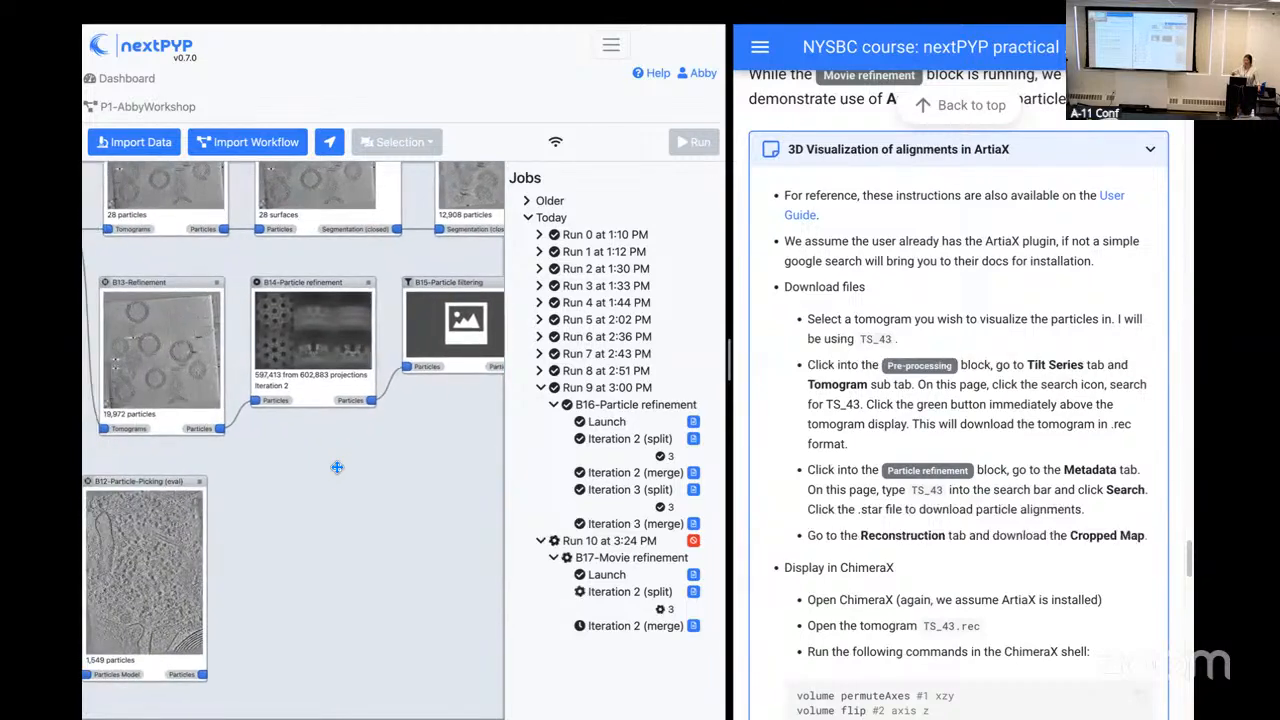
drag(184, 448, 336, 480)
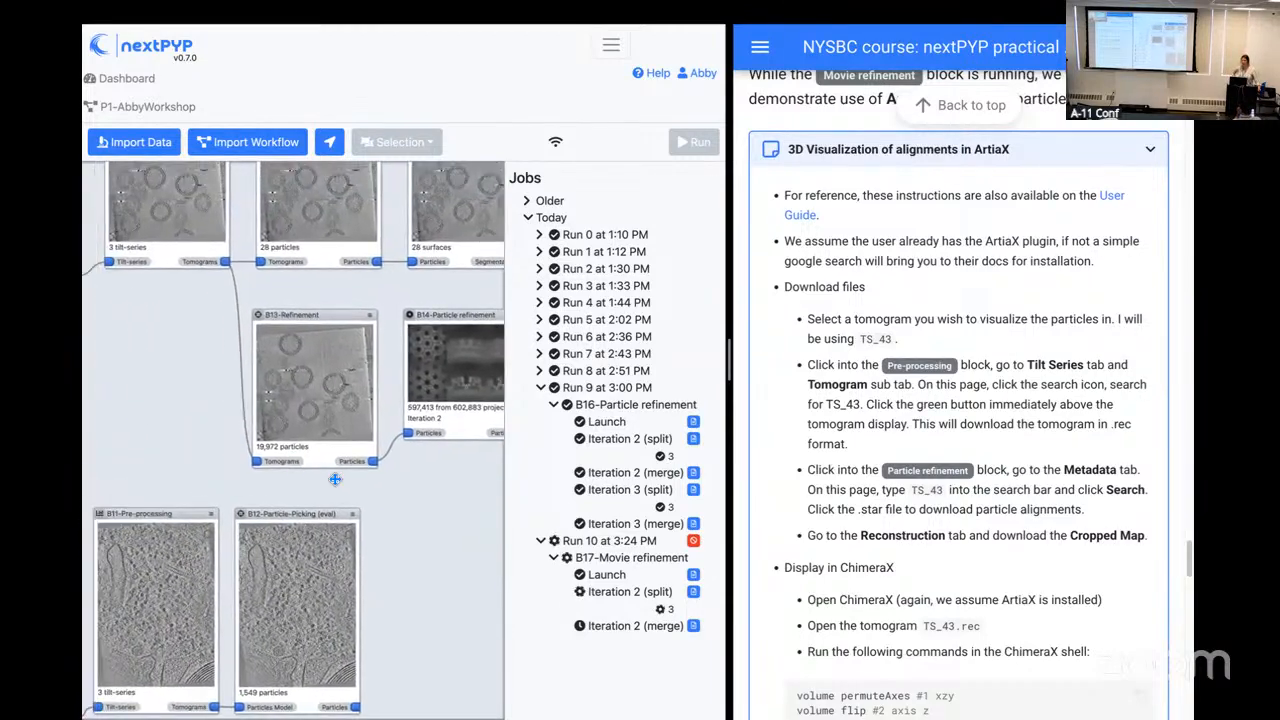
drag(209, 415, 285, 461)
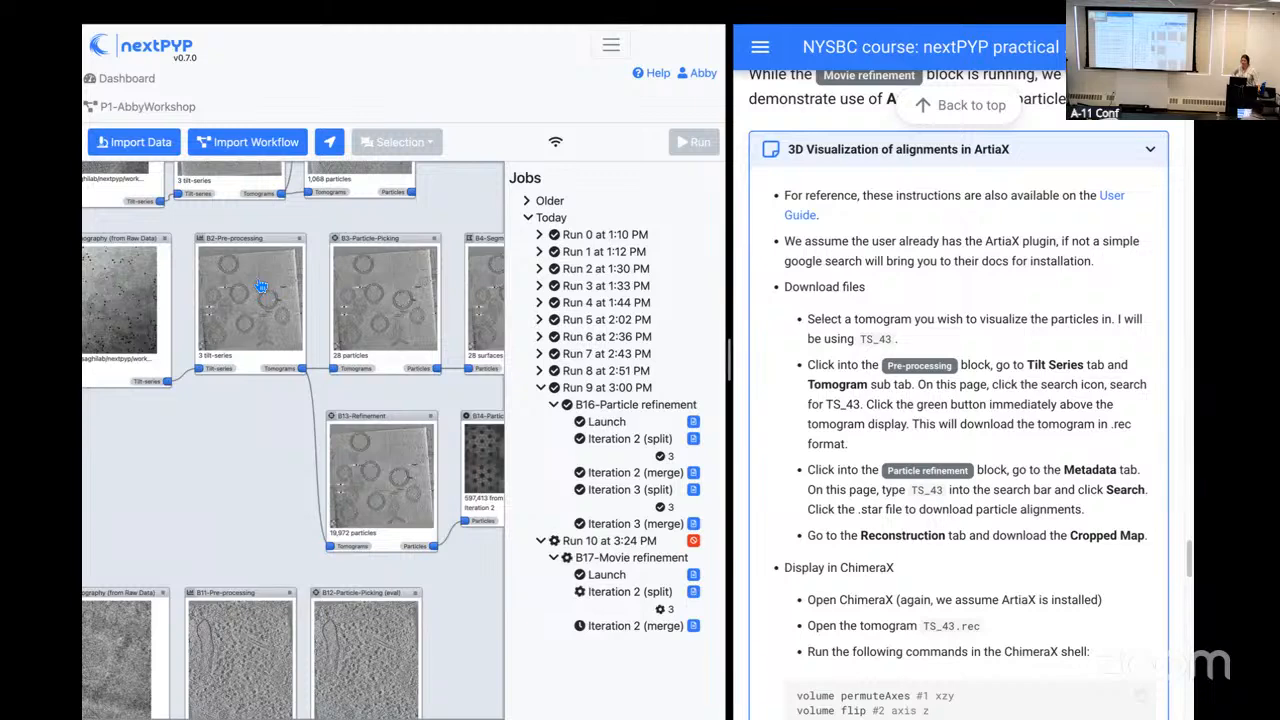
click(261, 287)
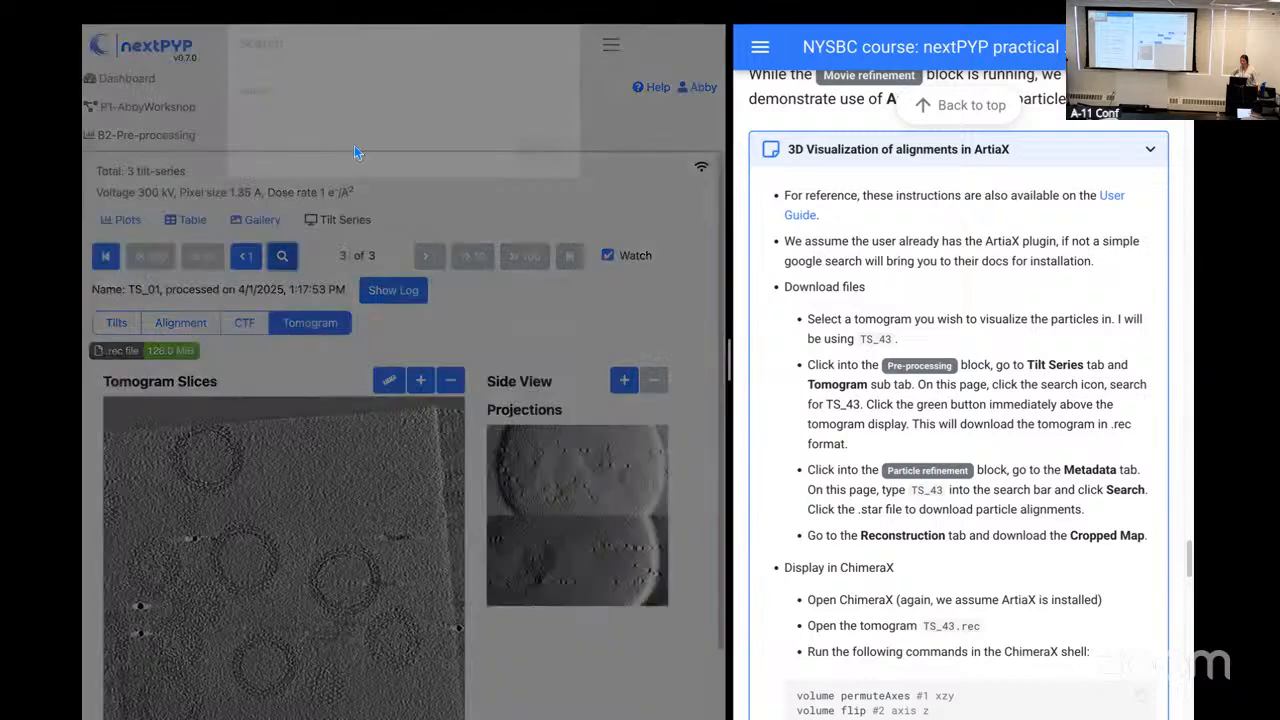
text(TS_43)
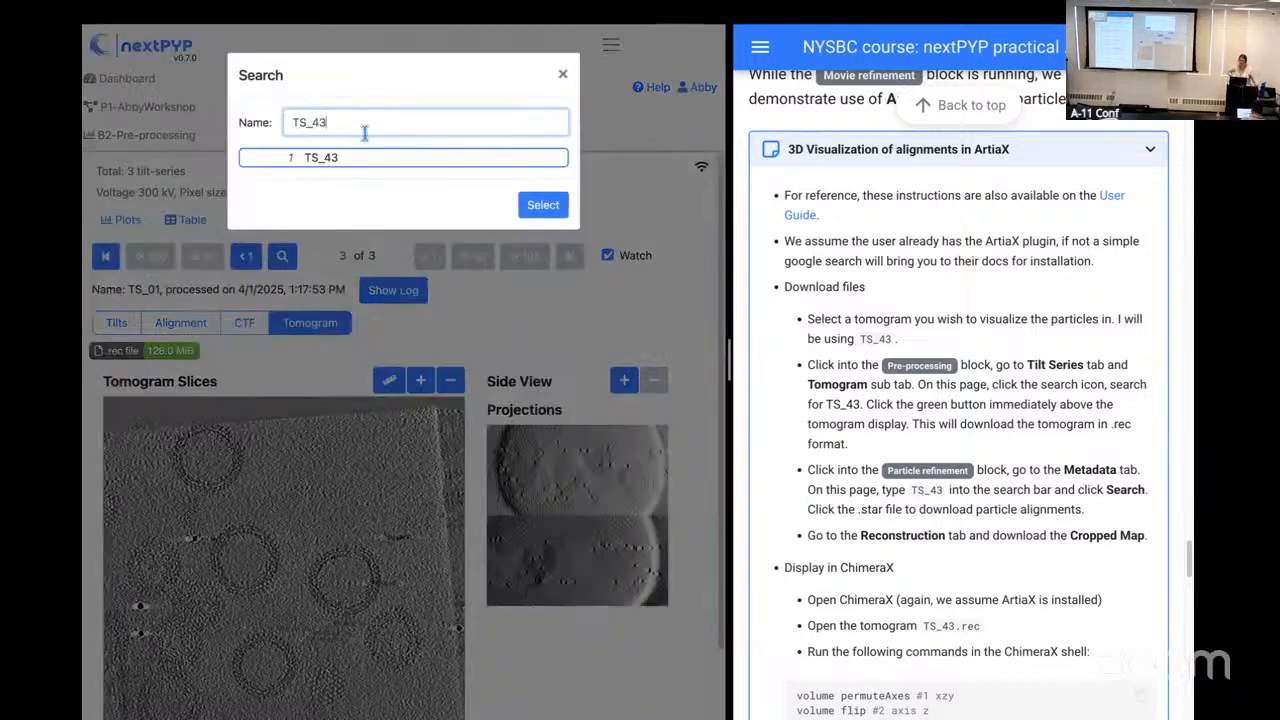
click(543, 205)
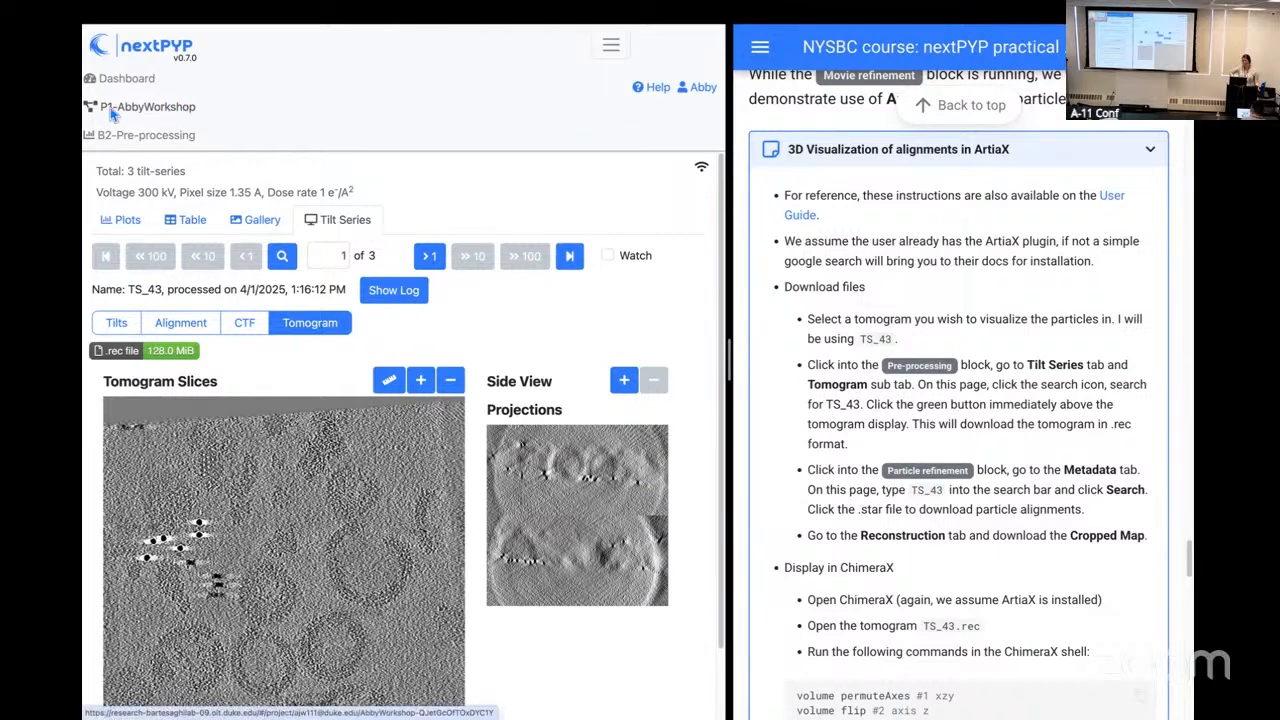
Step: Open the B14 Particle refinement block's metadata, search for TS_43 and download its .star file of particle alignments
click(151, 110)
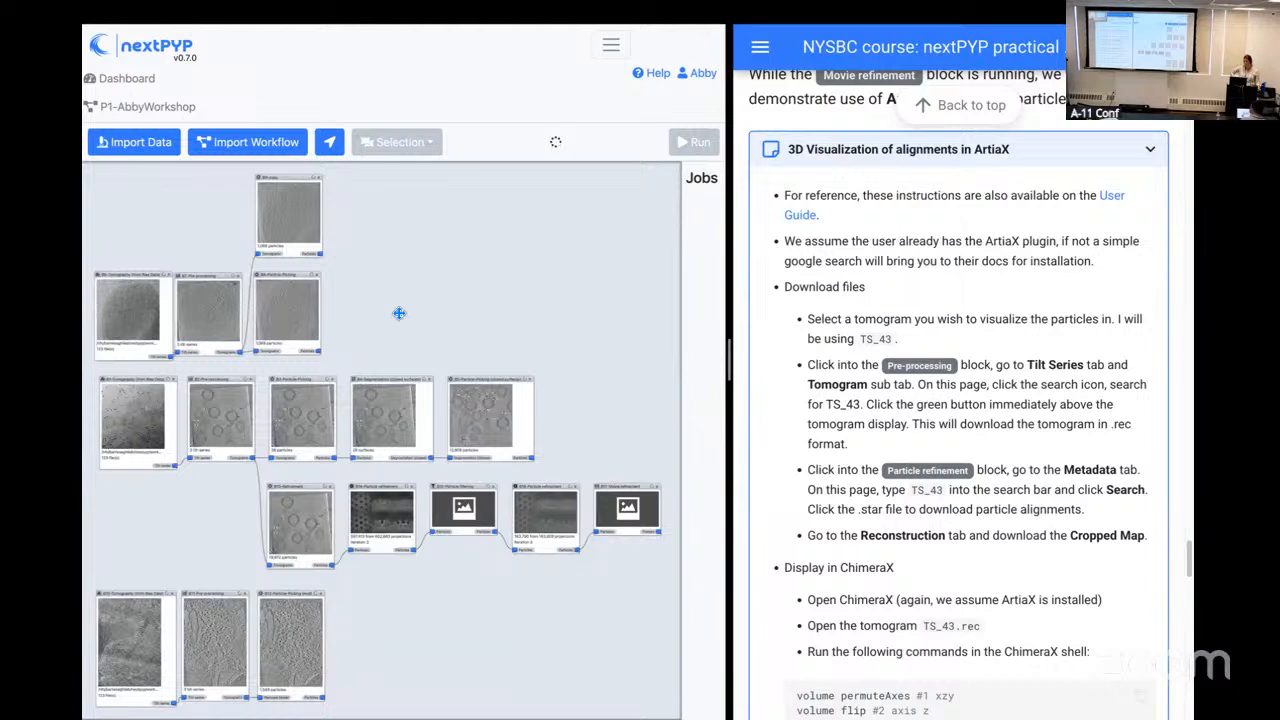
click(548, 515)
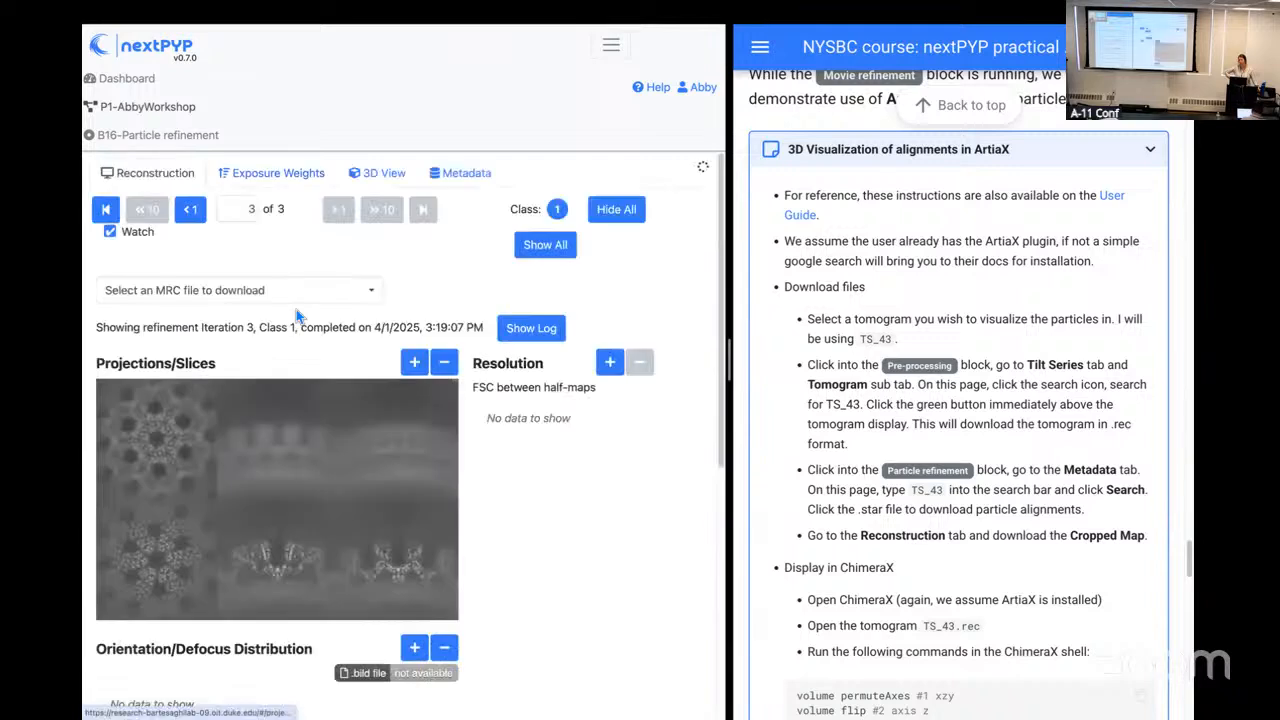
click(160, 111)
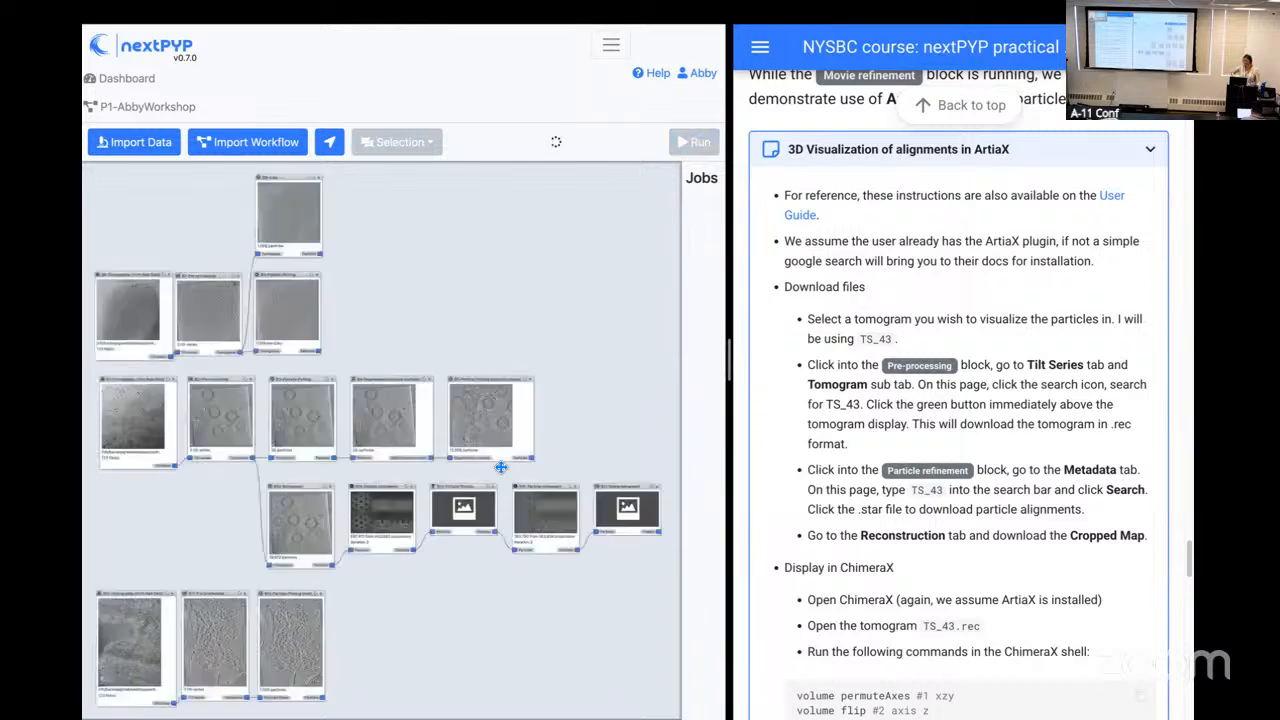
click(388, 517)
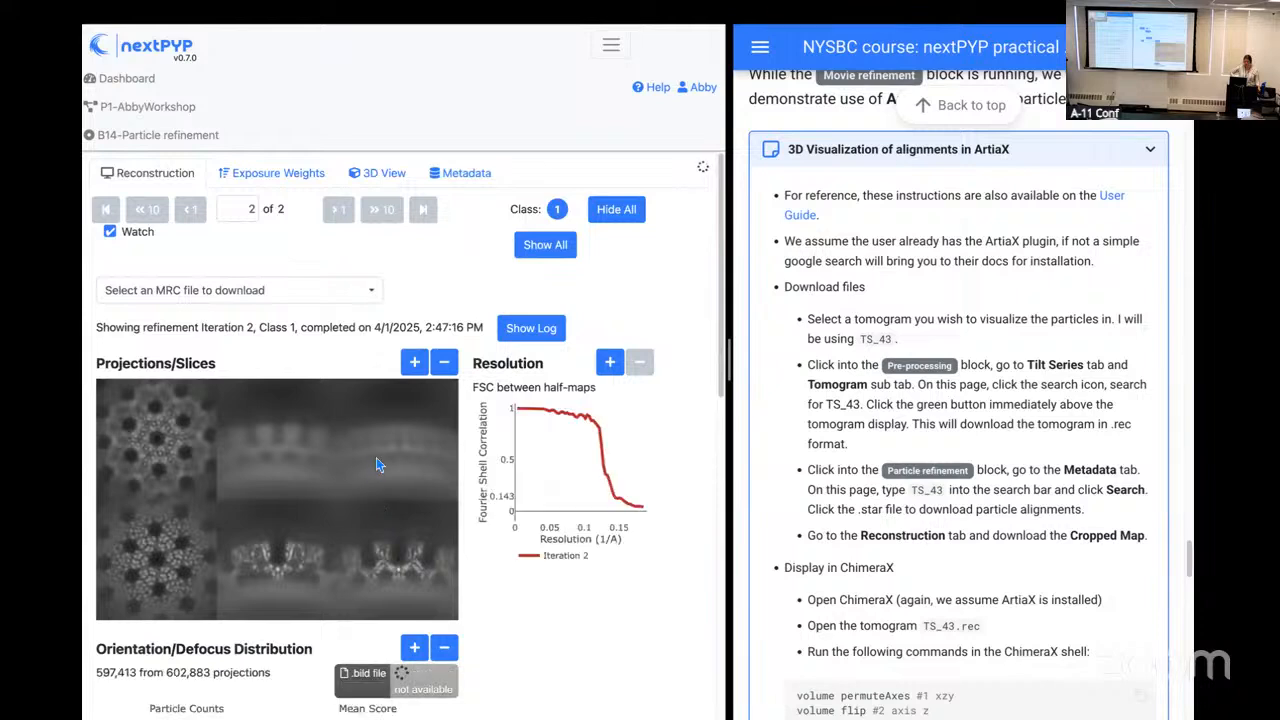
click(462, 177)
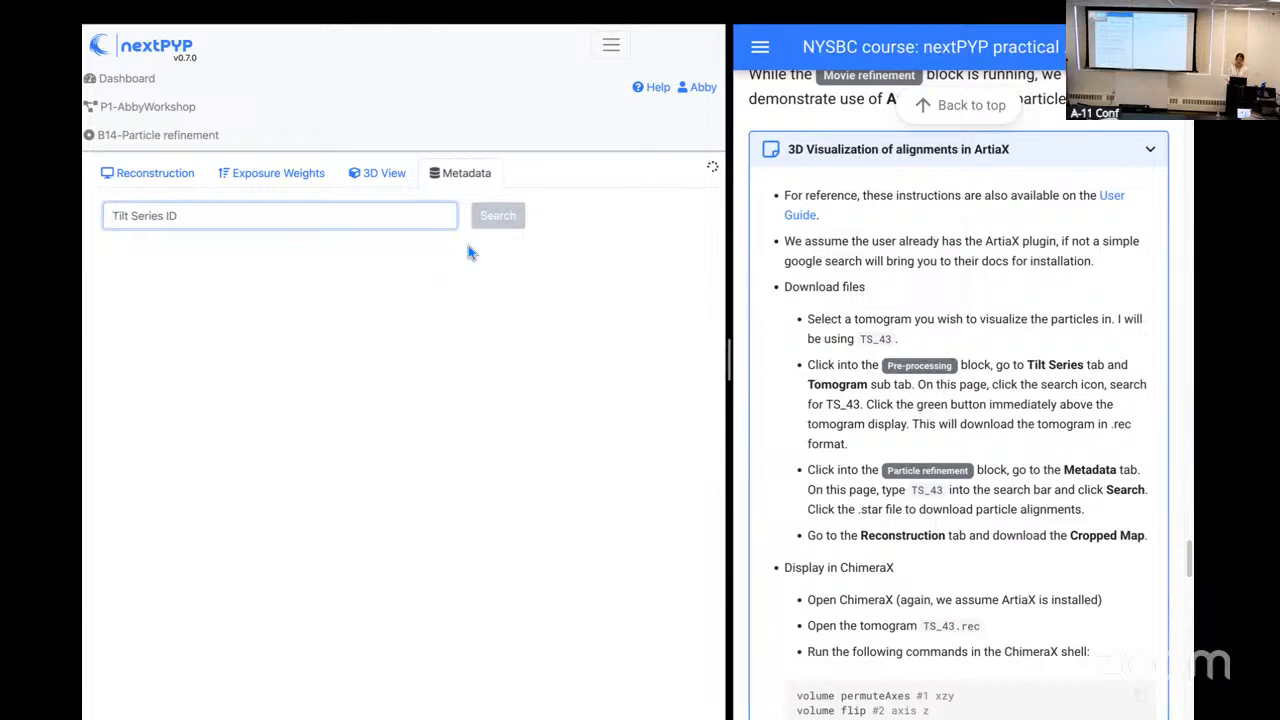
text(TS_43)
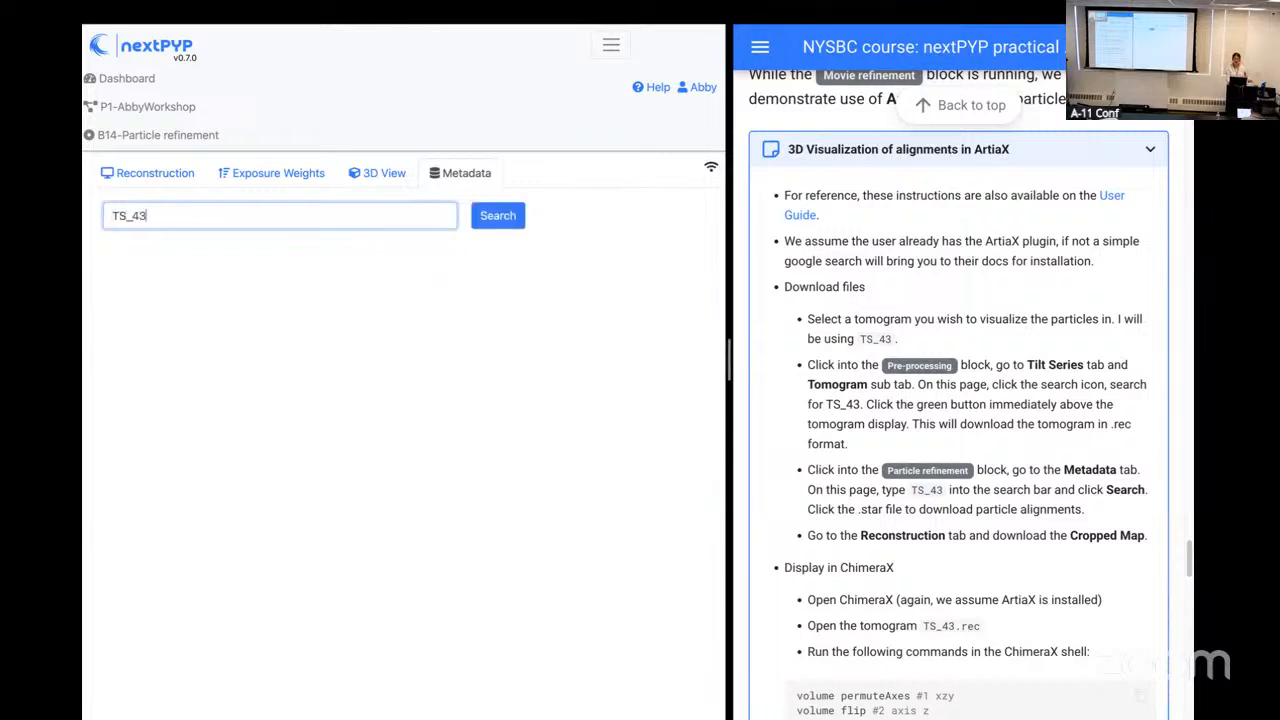
click(516, 225)
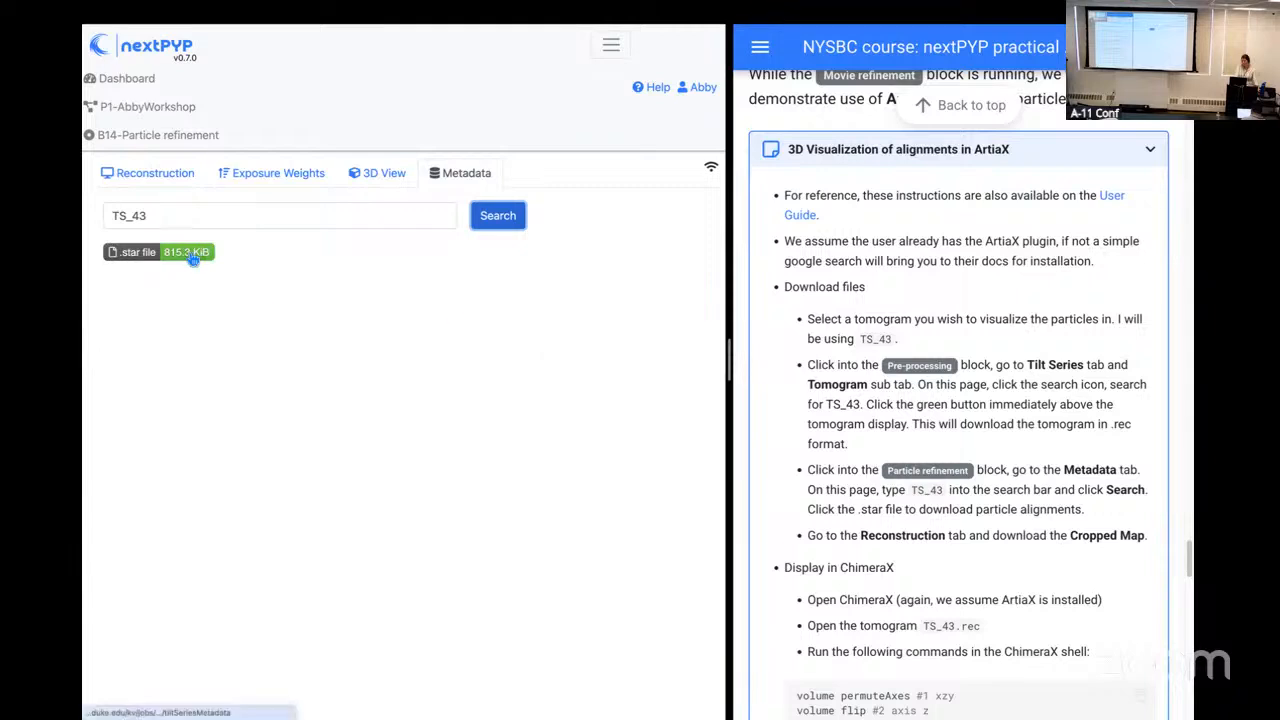
click(193, 254)
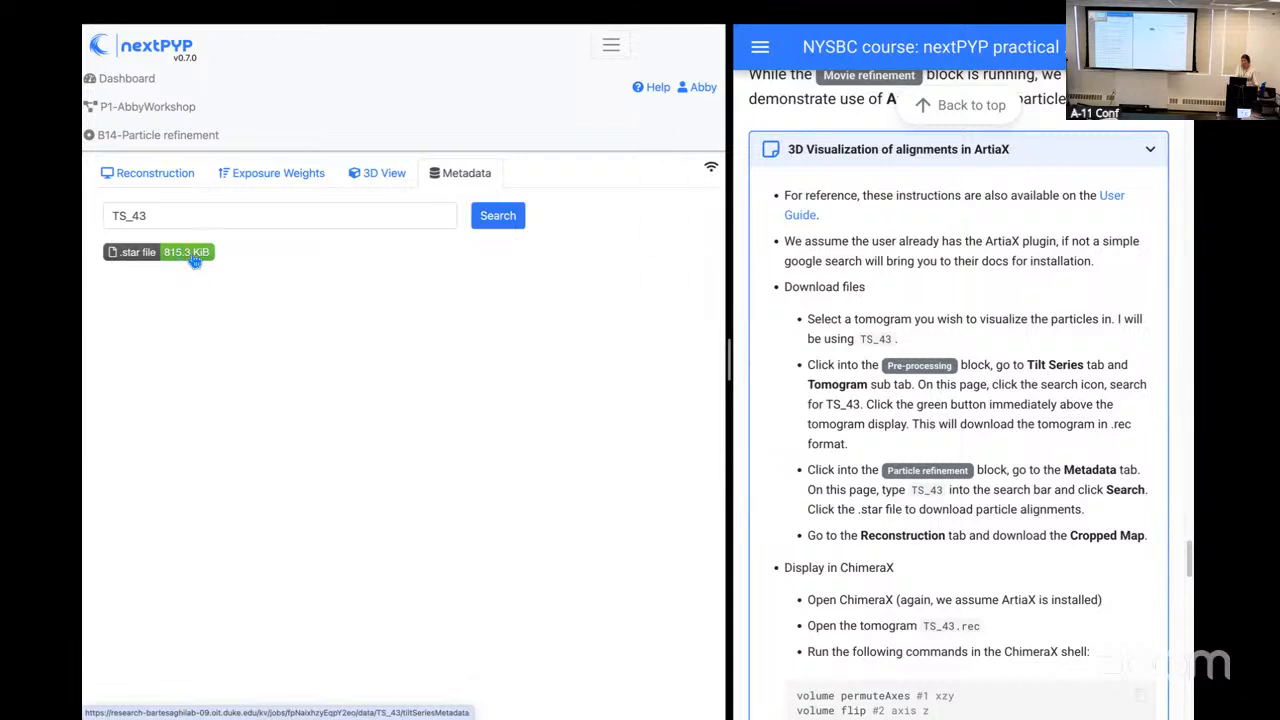
Step: Download the Cropped Map from the B14 Particle refinement block's reconstruction
click(153, 185)
click(248, 291)
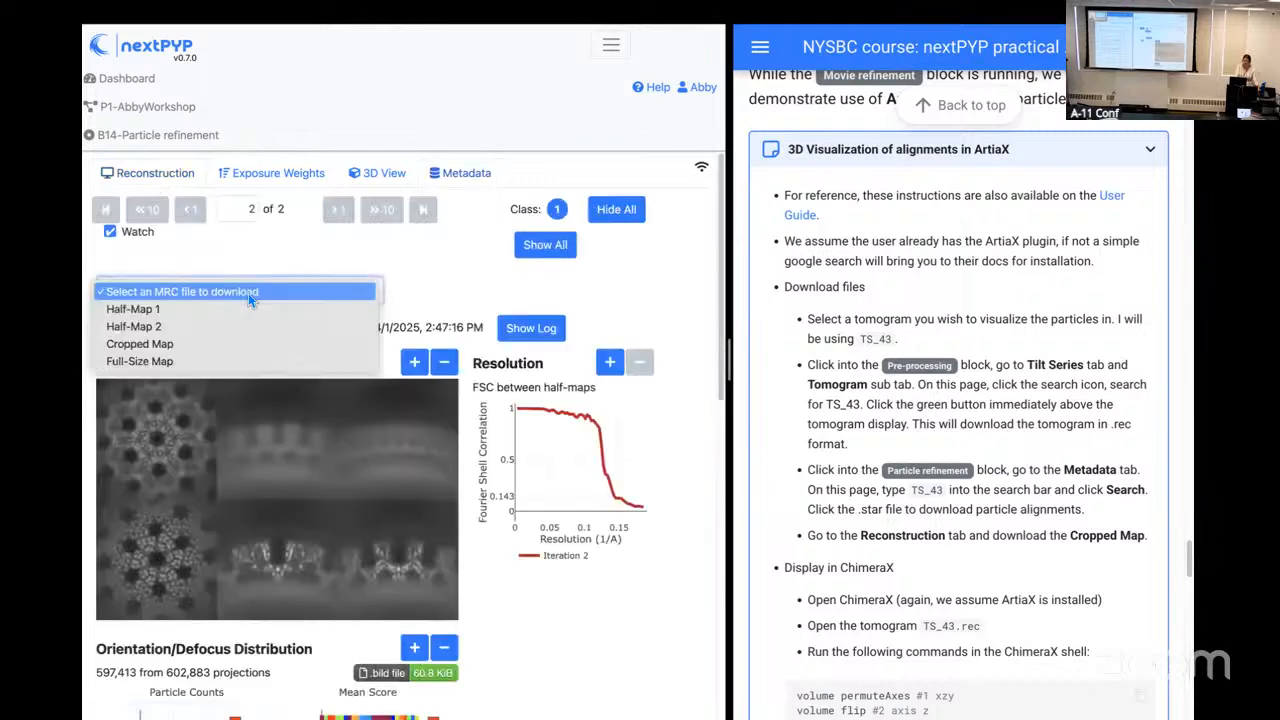
click(252, 341)
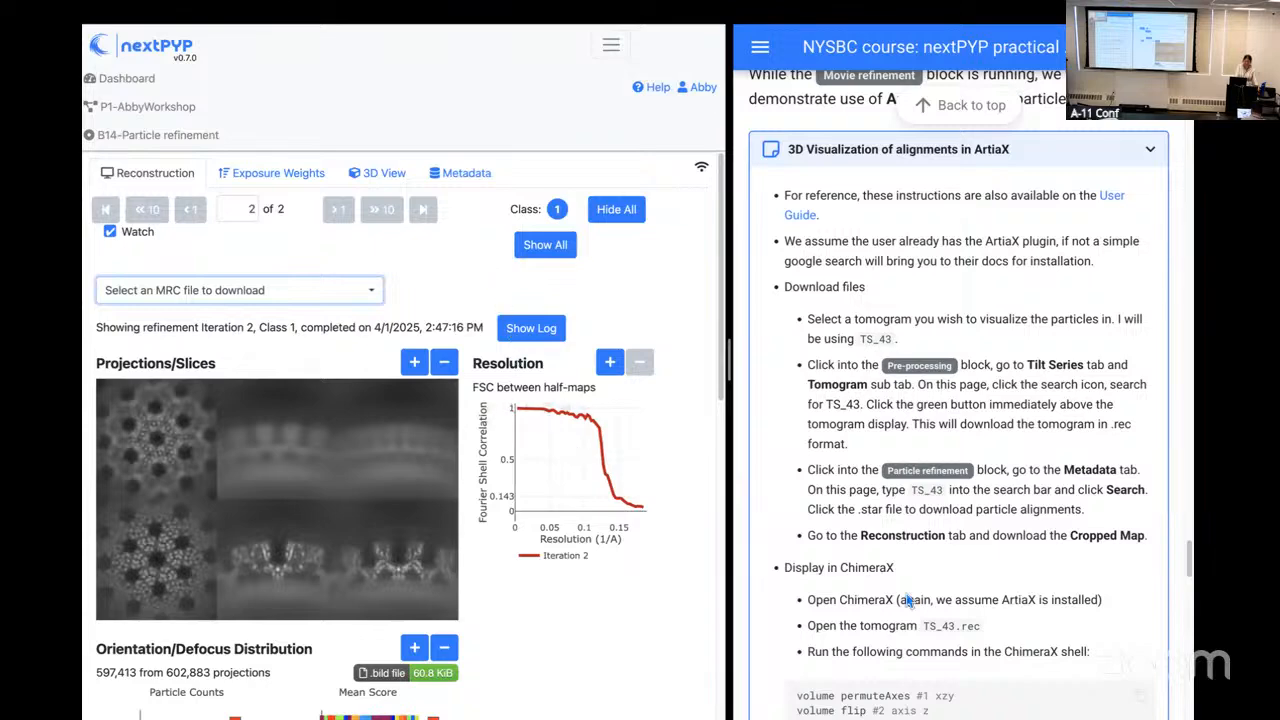
Step: Read the practical's Display in ChimeraX instructions, from opening the tomogram to the ArtiaX particle list and color settings
scroll(906, 593, down, 3)
scroll(906, 593, down, 2)
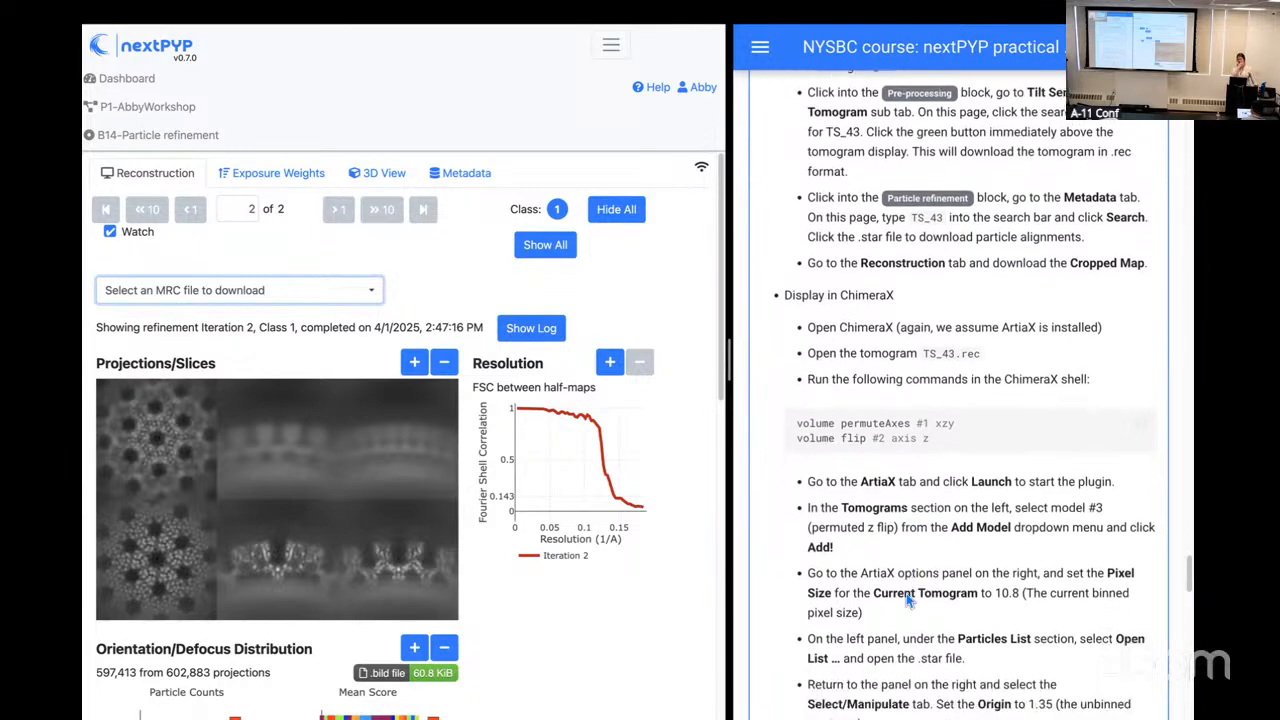
scroll(907, 596, down, 1)
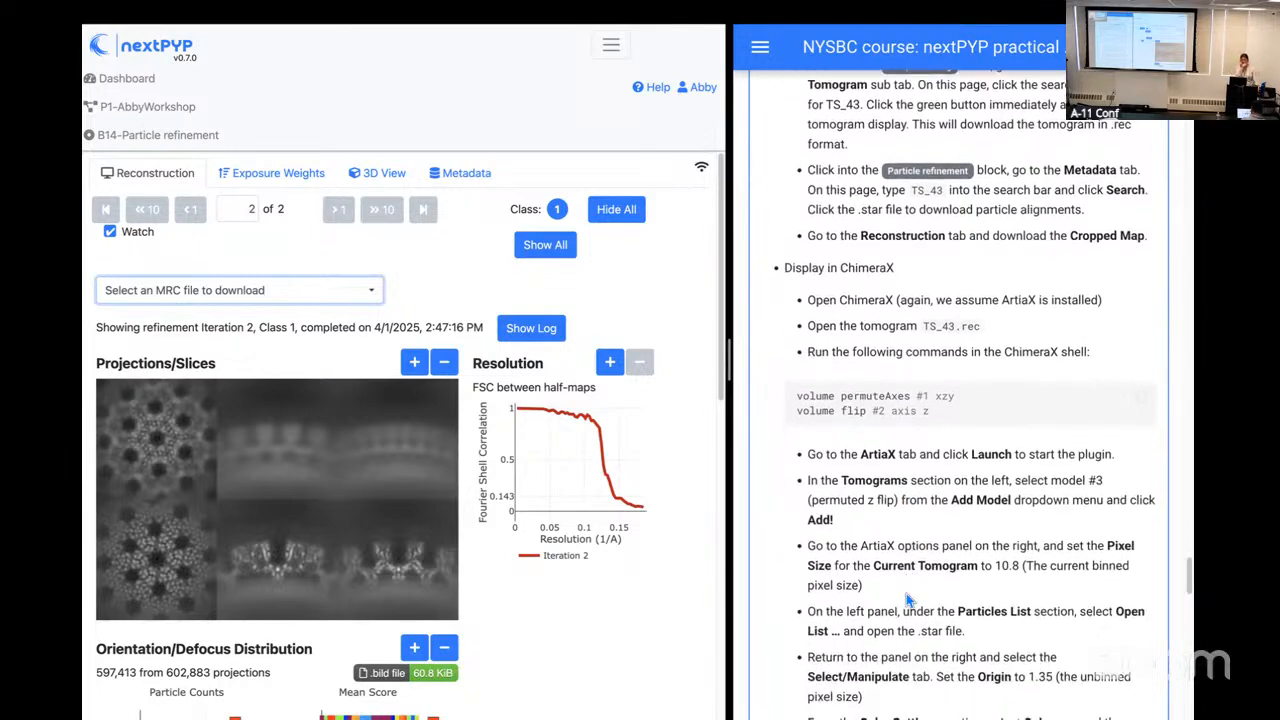
scroll(906, 583, down, 1)
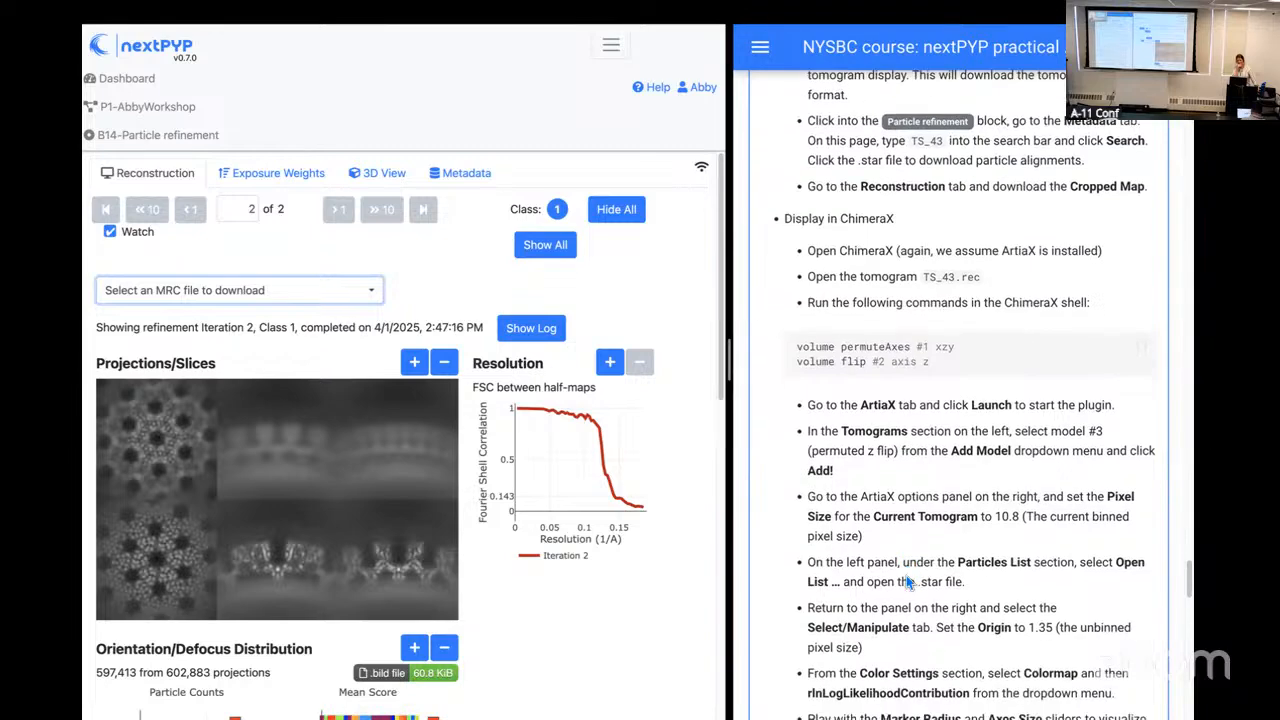
scroll(906, 576, down, 1)
scroll(906, 577, down, 1)
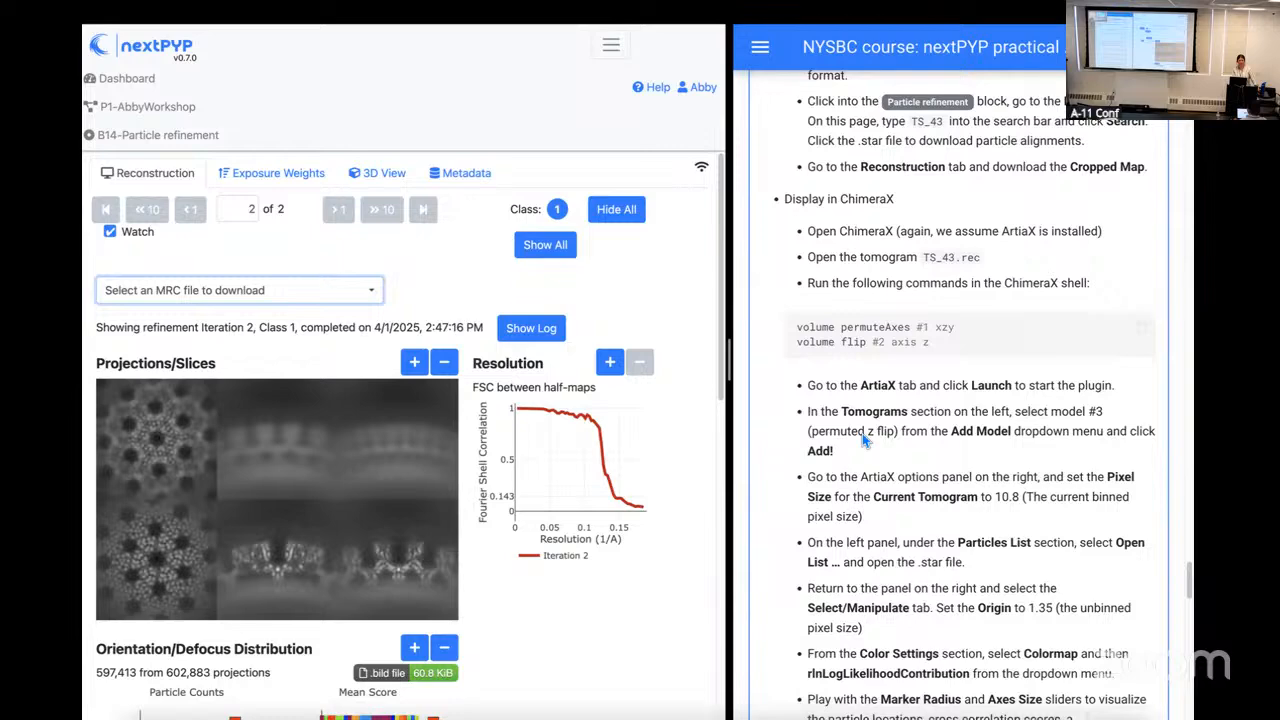
scroll(870, 430, down, 1)
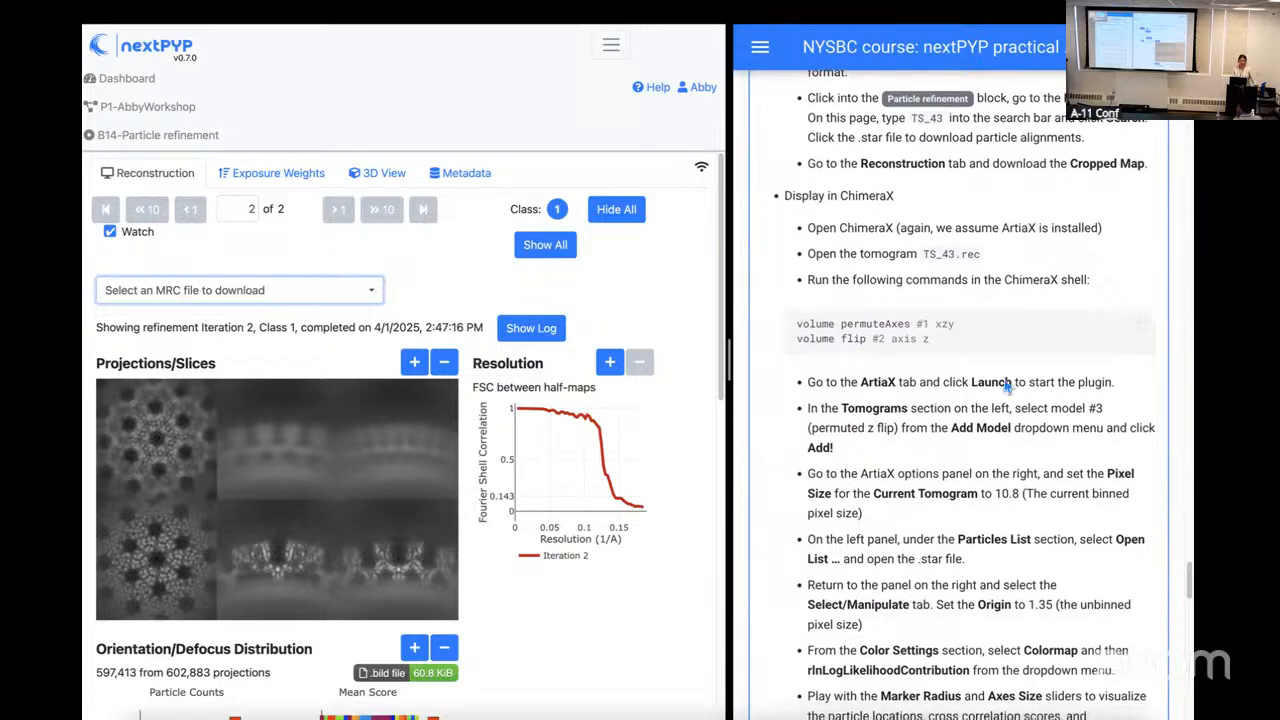
scroll(972, 385, down, 1)
scroll(745, 158, down, 1)
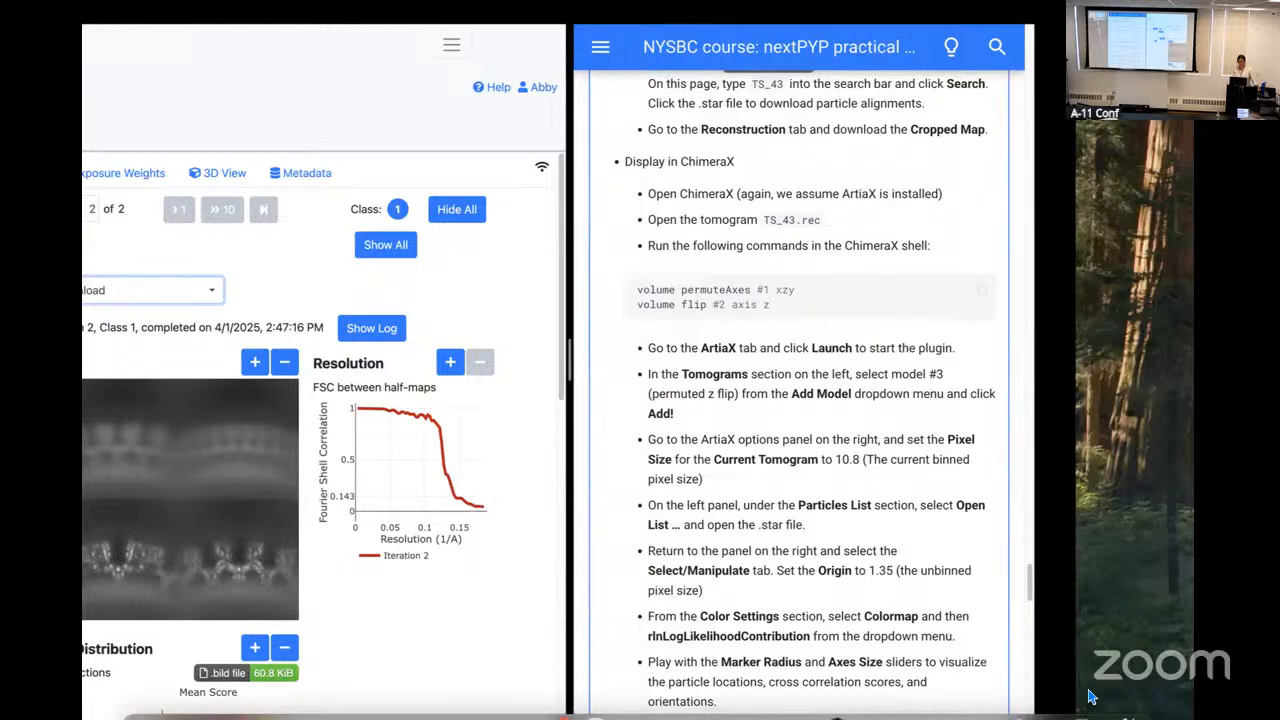
Step: Switch to ChimeraX and open the downloaded TS_43.rec tomogram from the Downloads folder
click(1092, 697)
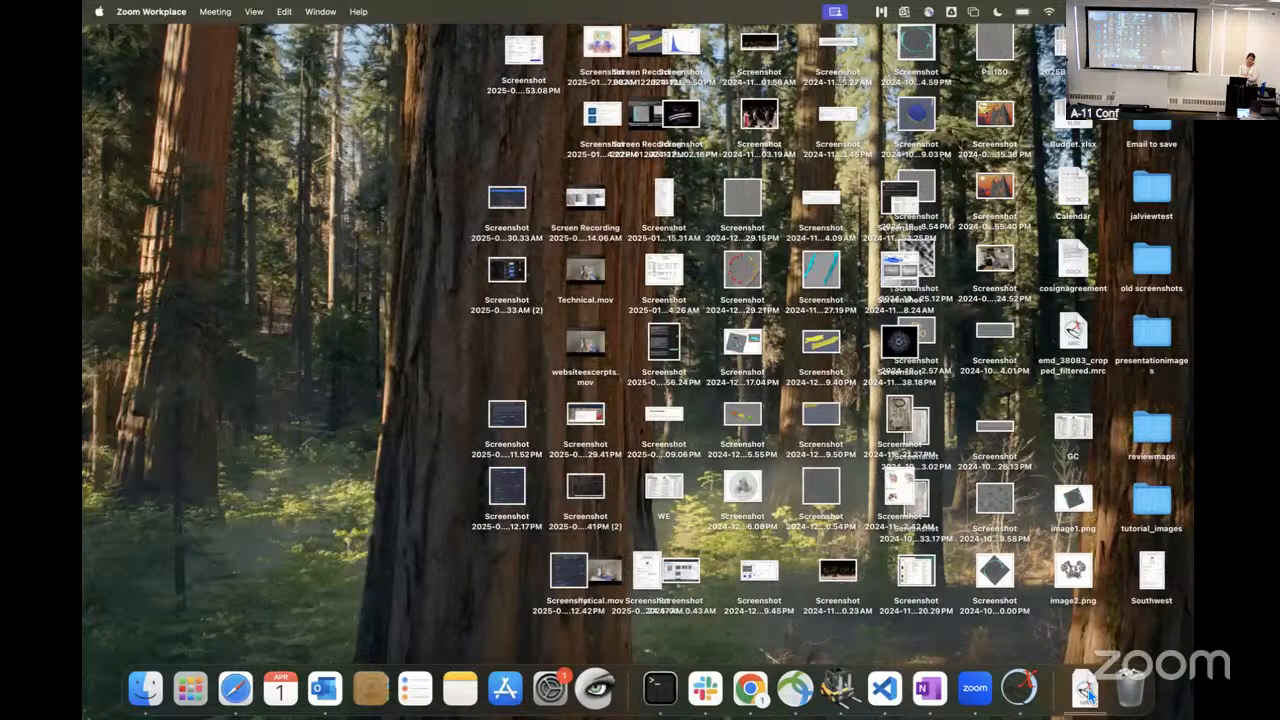
click(1089, 691)
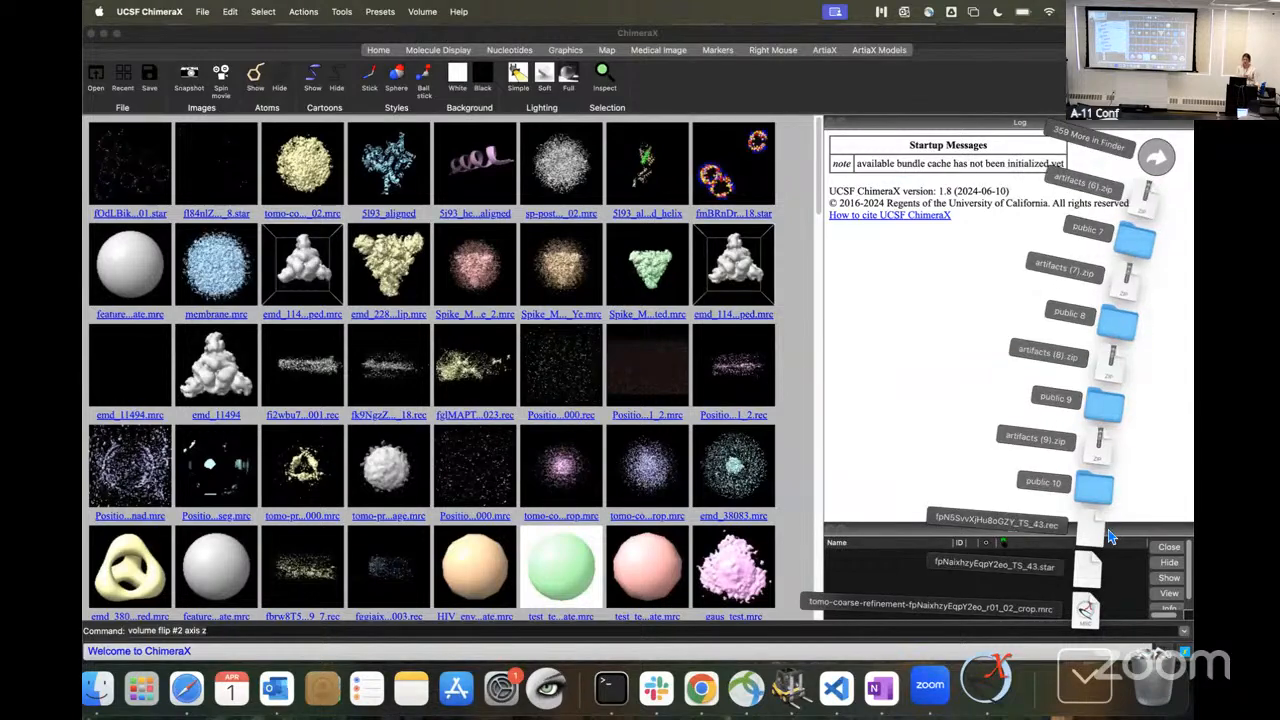
drag(1090, 534, 586, 394)
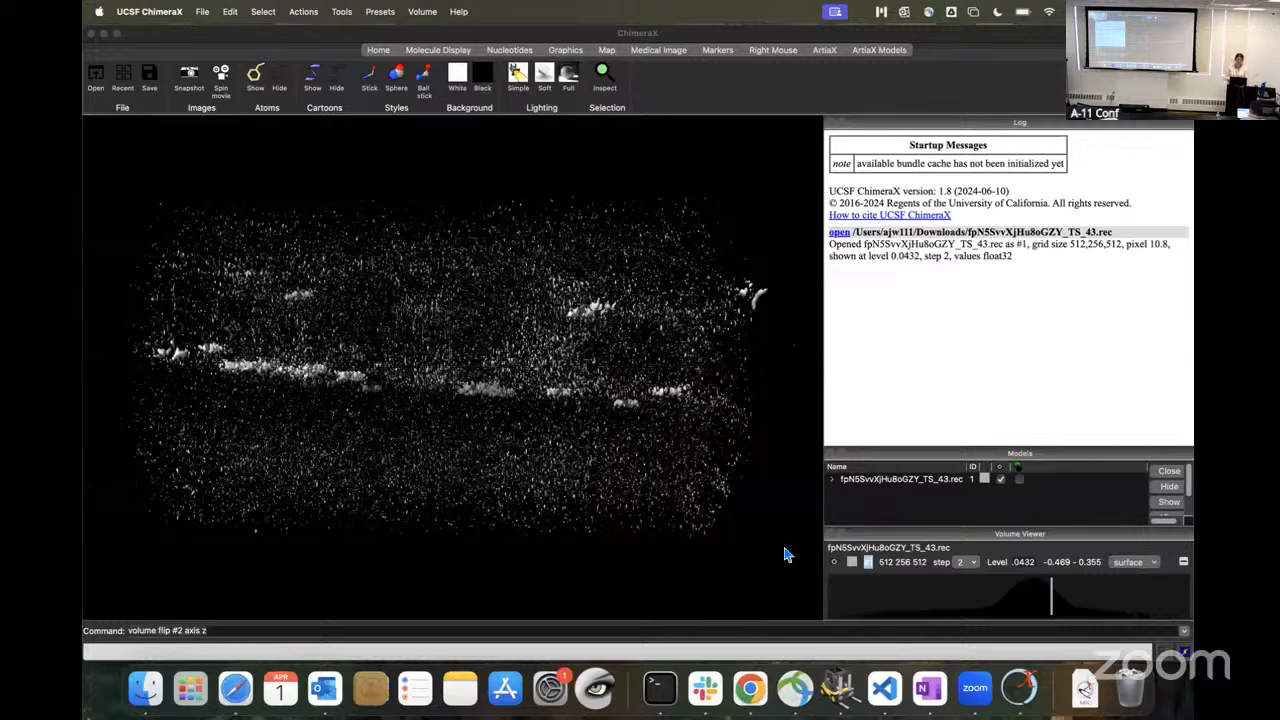
Step: Run the commands "volume permuteAxes #1 xzy" and "volume flip #2 axis z" on the tomogram
click(216, 630)
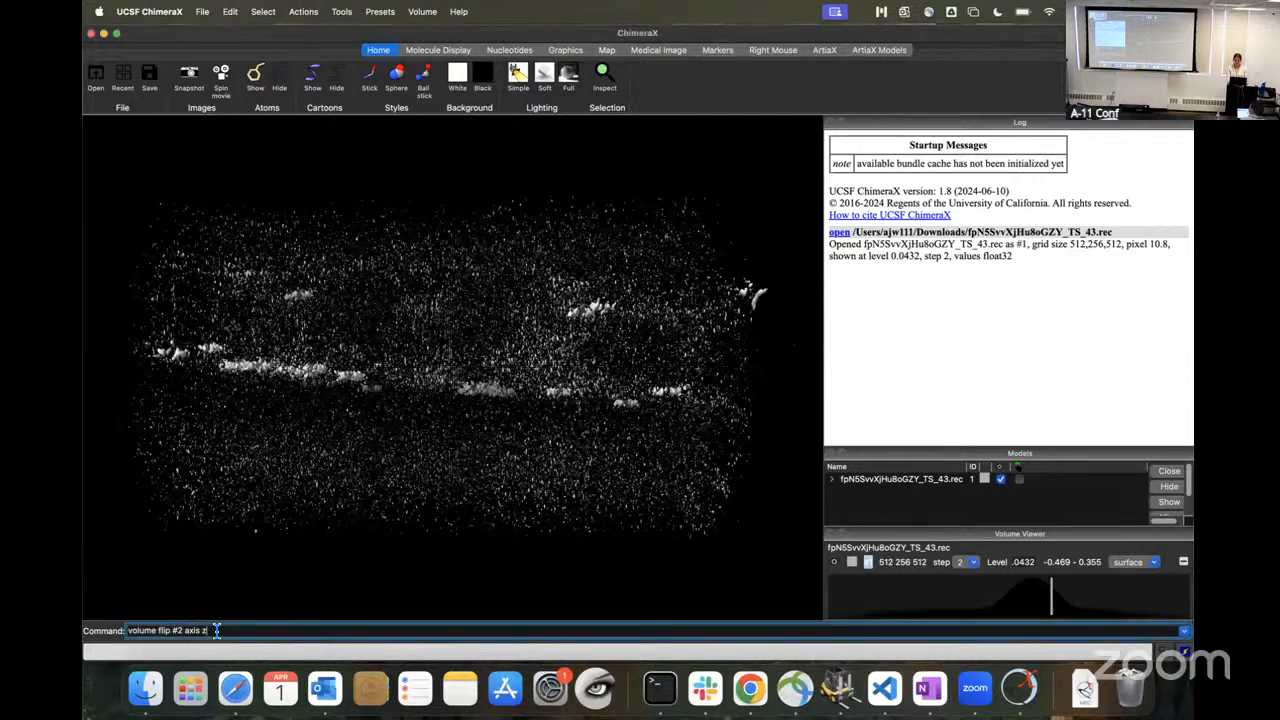
key(Up)
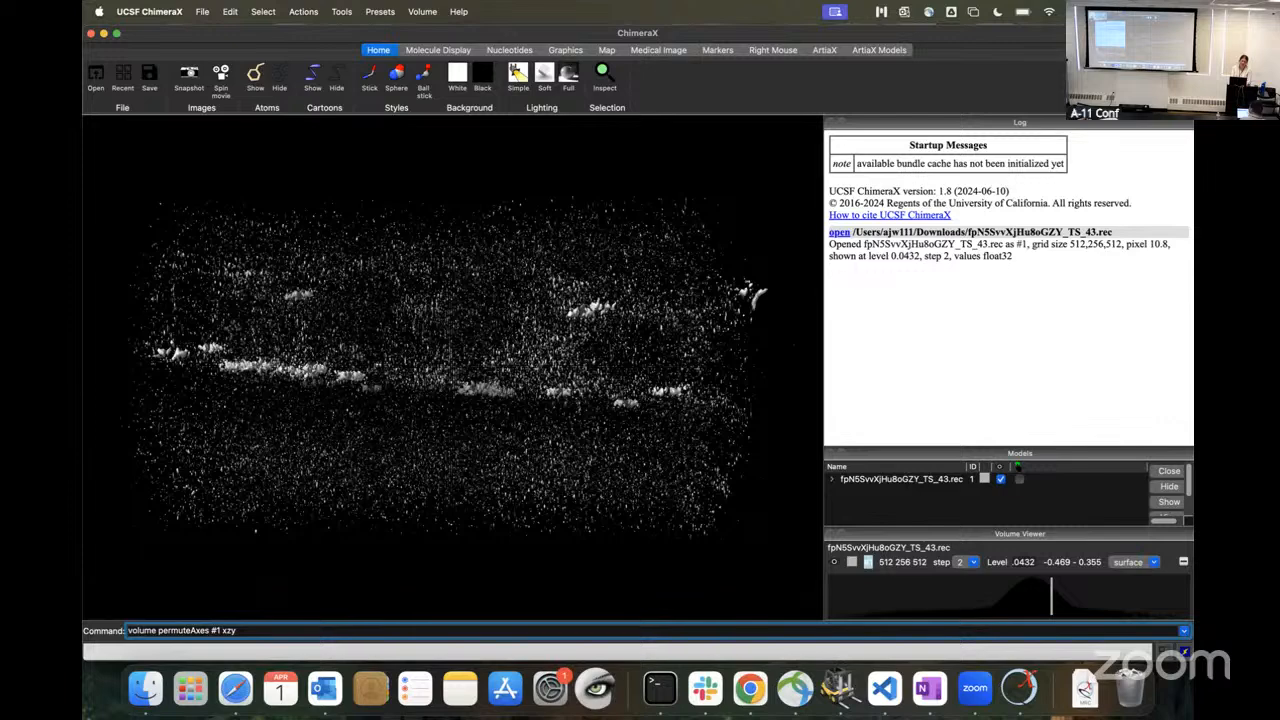
key(Return)
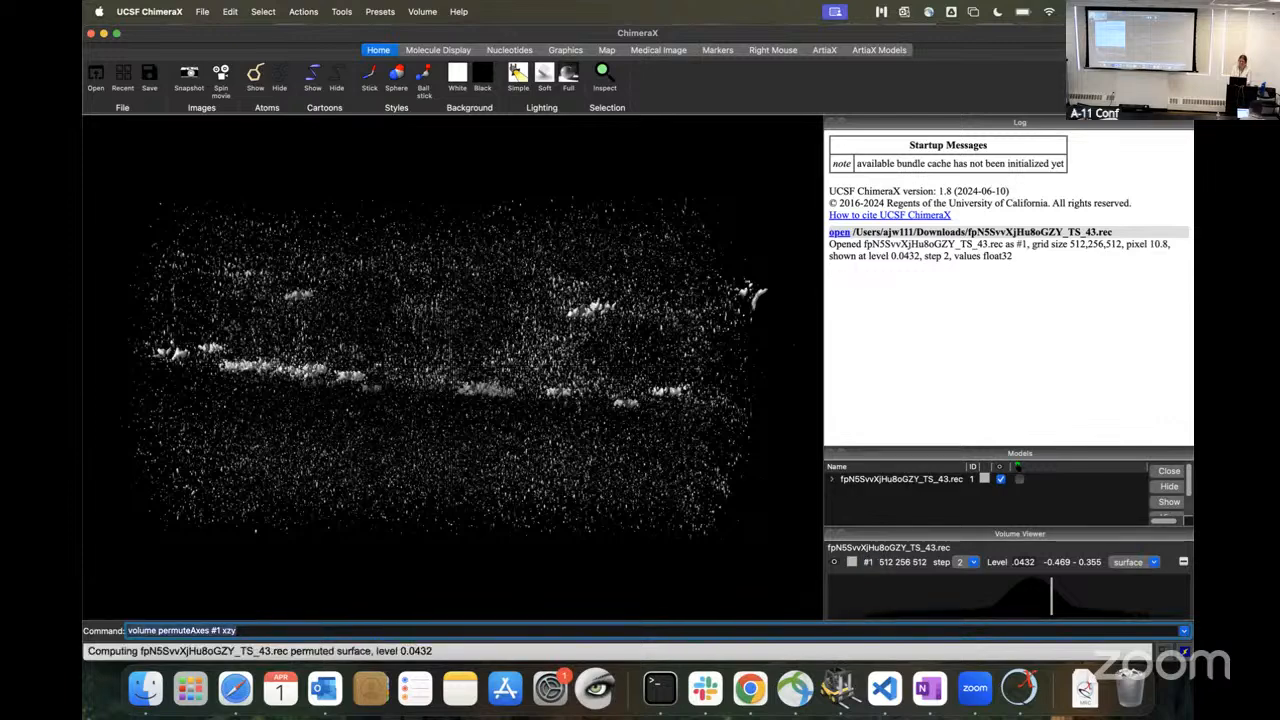
text(volume flip #2 axis z)
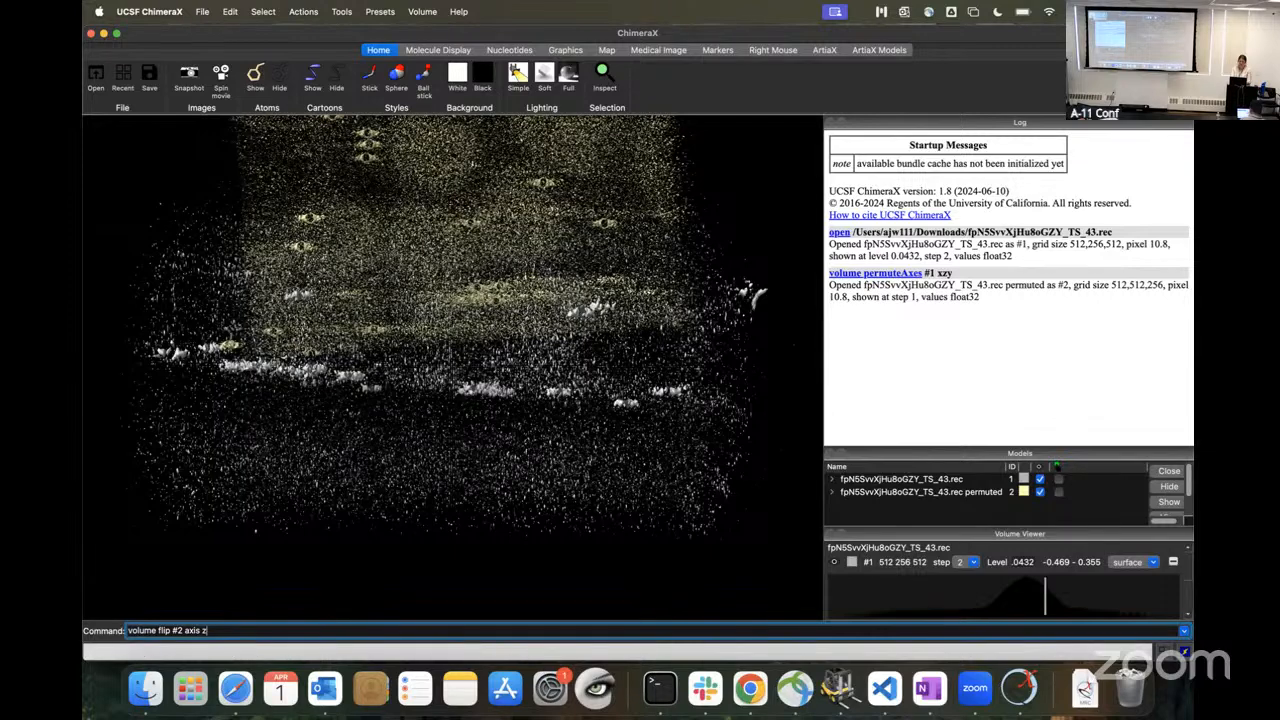
key(Return)
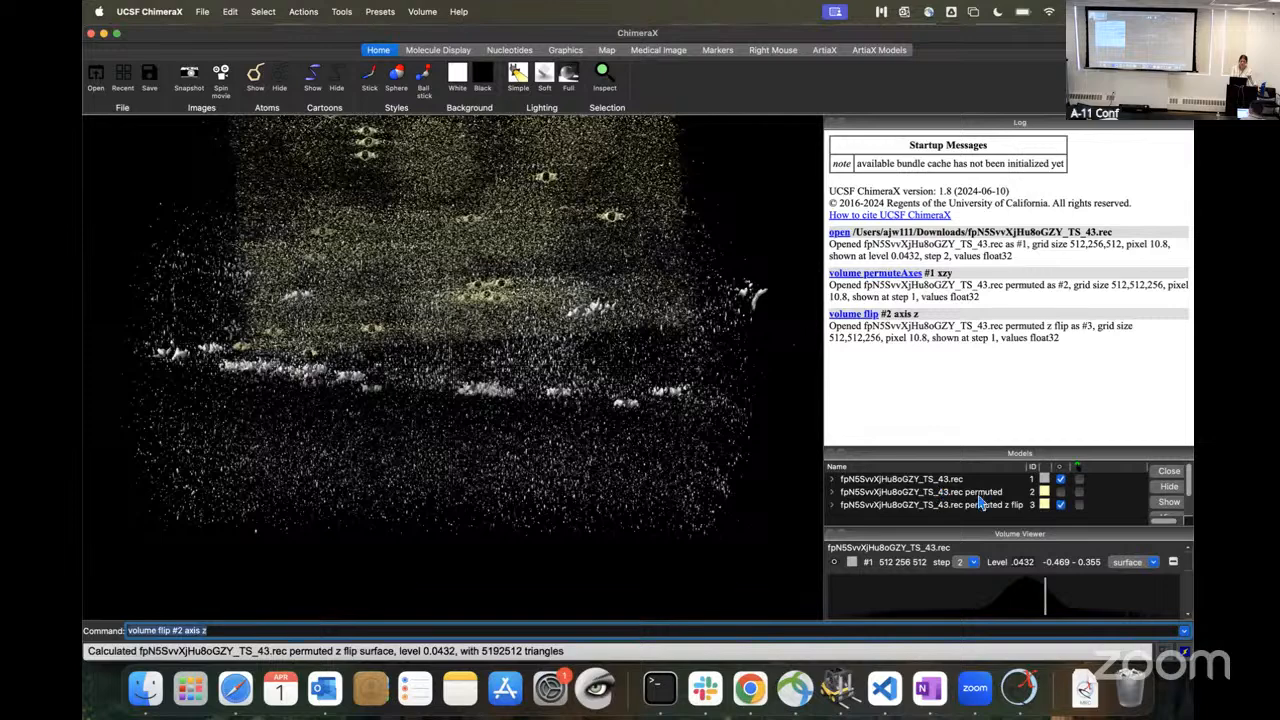
Step: Close the original tomogram (model #1) and the permuted copy (model #2), keeping only the permuted z flip volume
drag(1041, 529, 1037, 362)
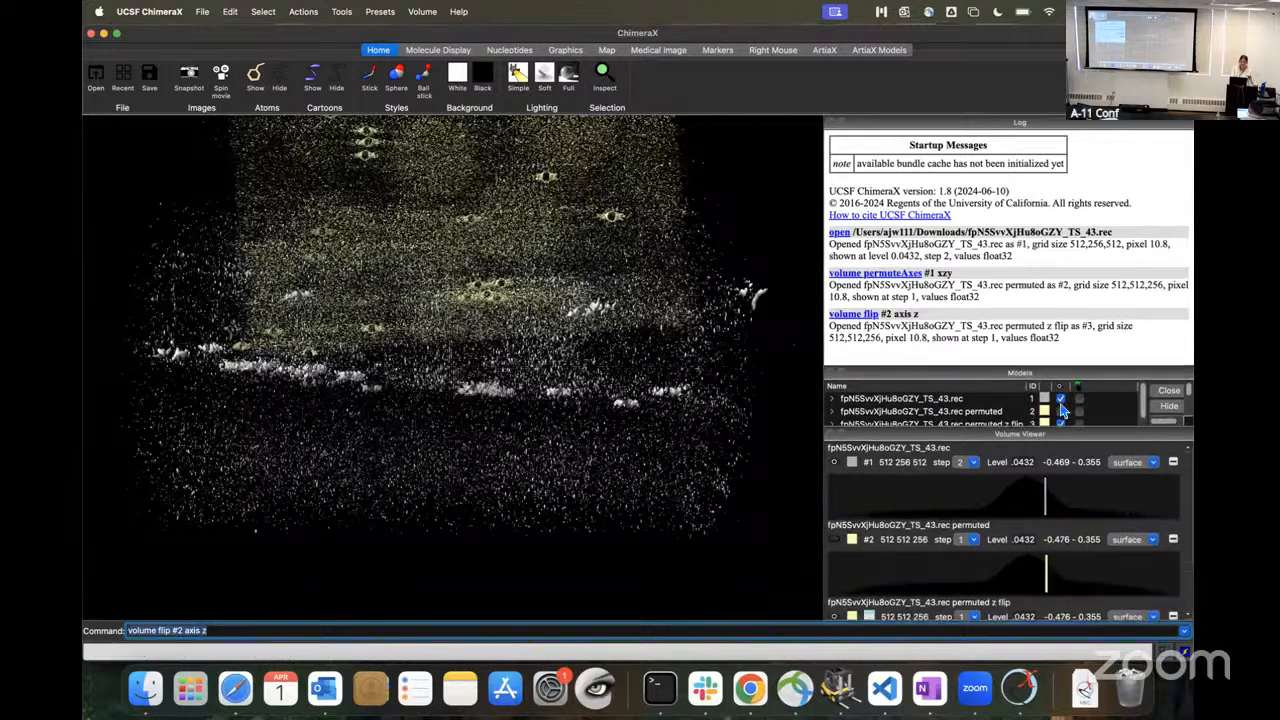
click(1183, 396)
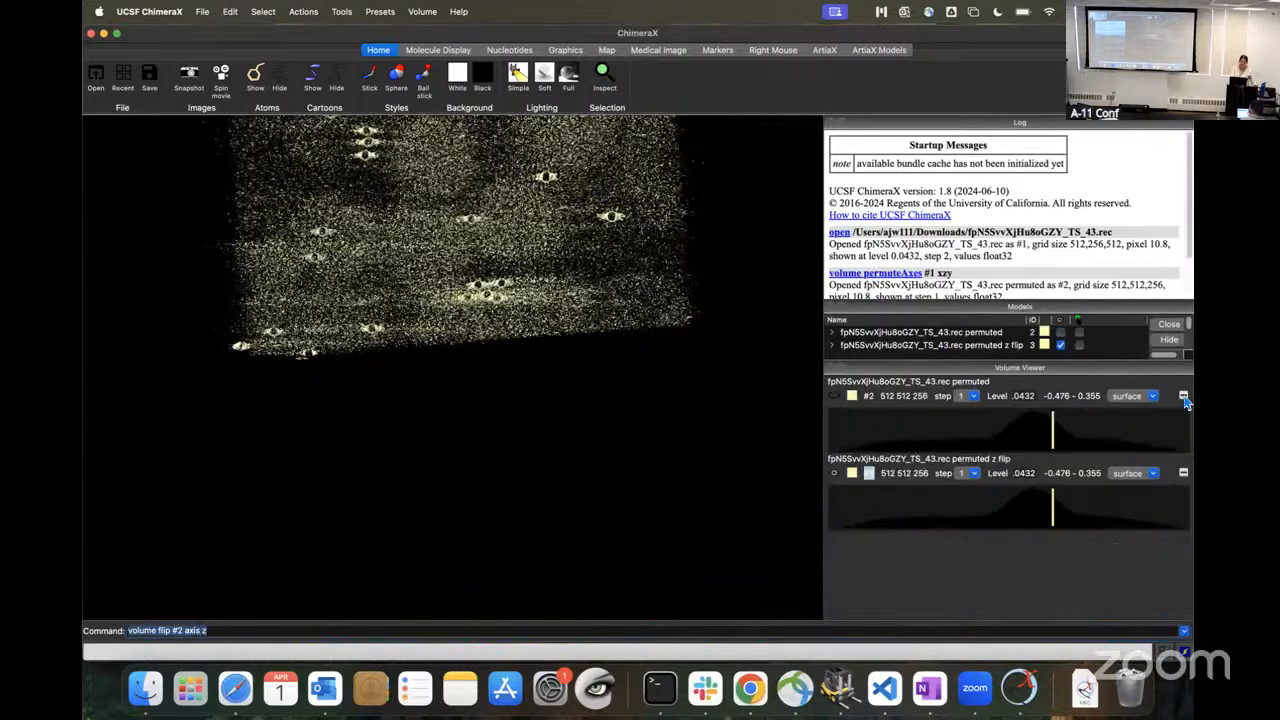
click(1183, 396)
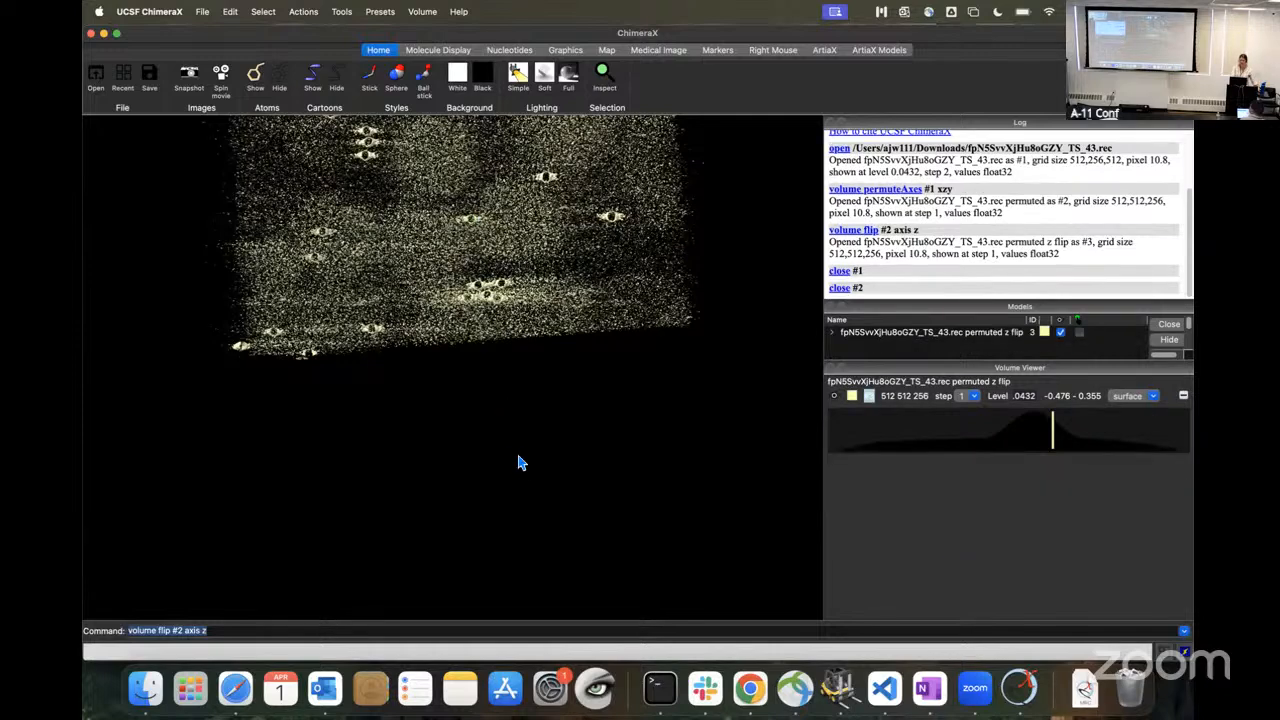
scroll(521, 463, down, 1)
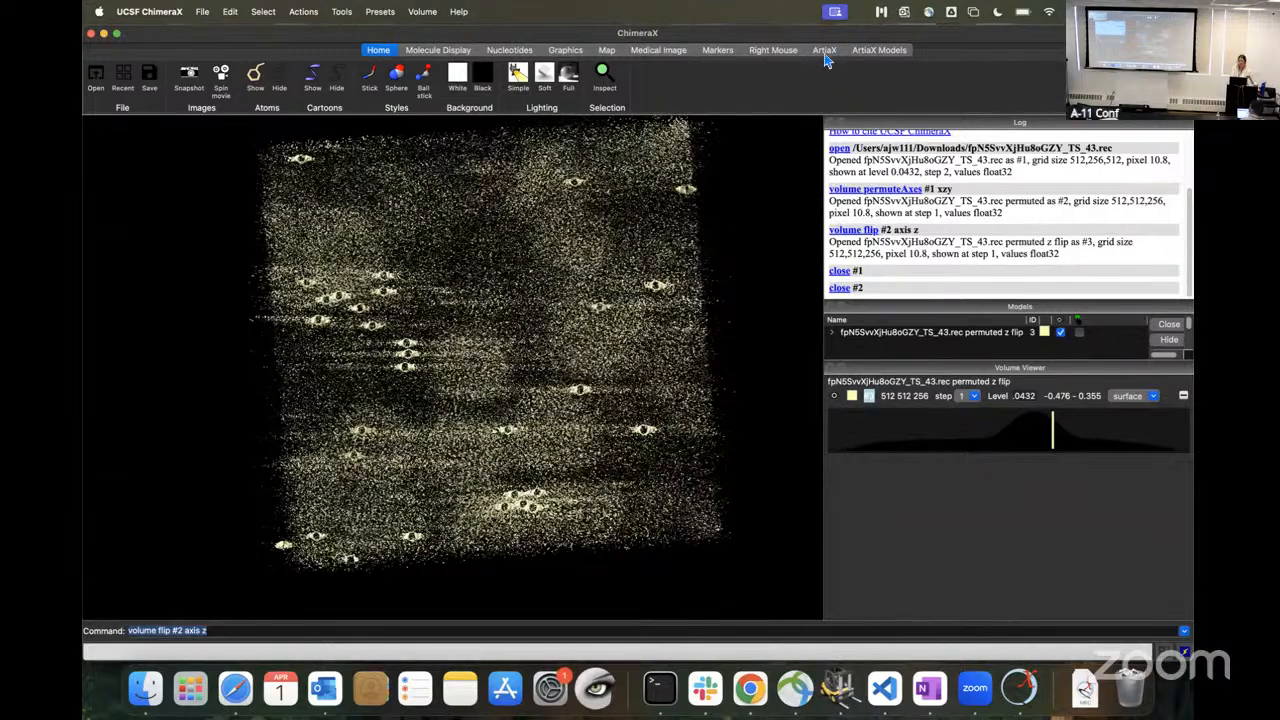
Step: Launch ArtiaX and add the permuted z flip volume of TS_43.rec as its tomogram
click(836, 55)
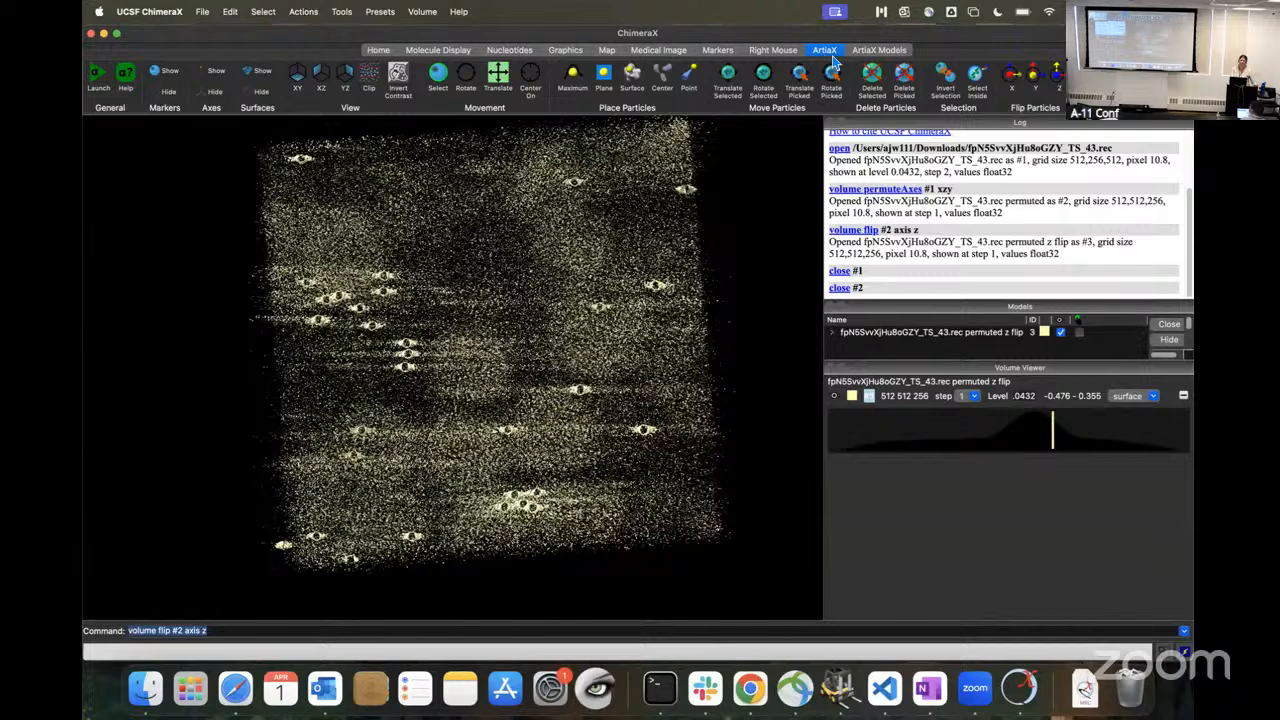
click(100, 78)
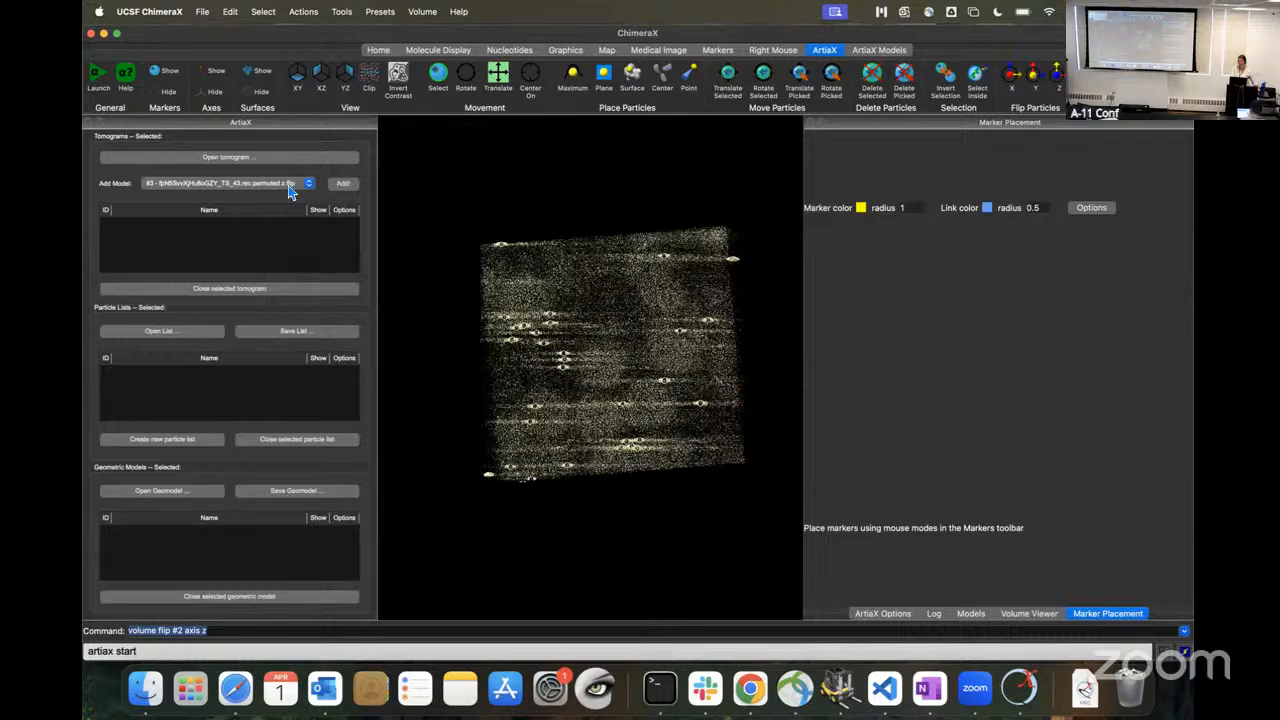
click(343, 184)
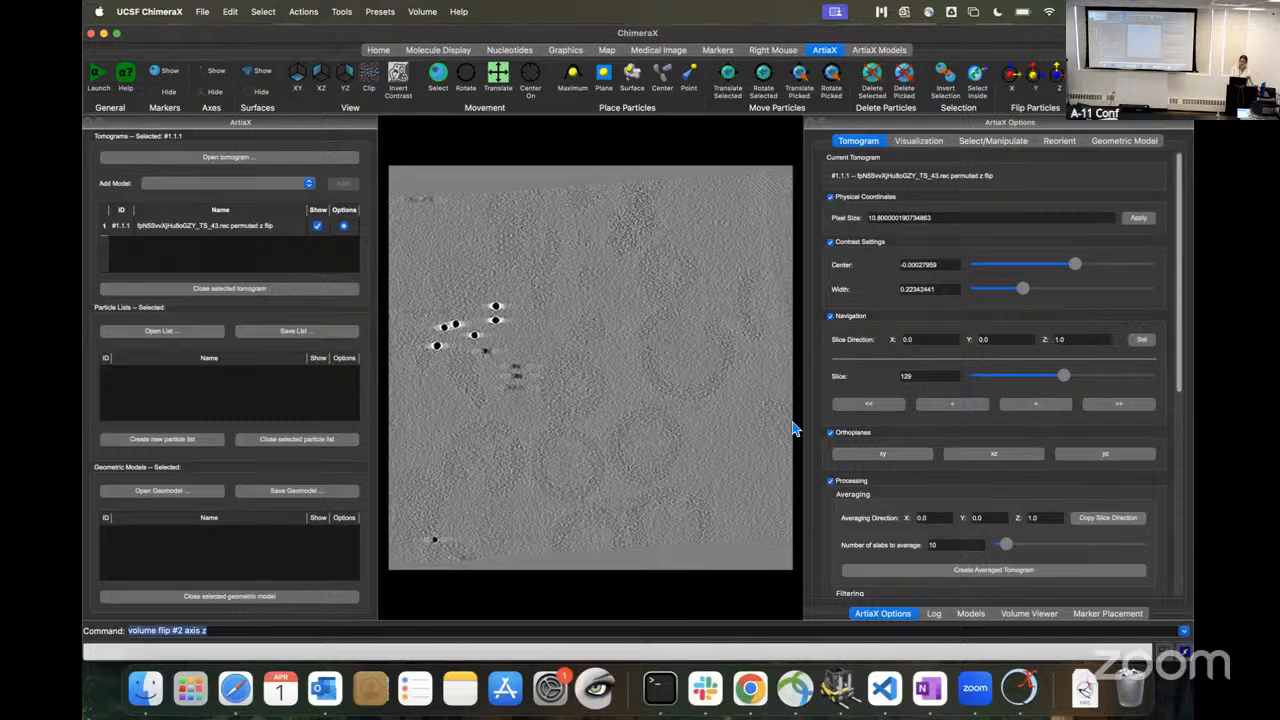
Step: Open the particle list fpNaixhzyEqpY2eo_TS_43.star and the map tomo-coarse-refinement-fpNaixhzyEqpY2eo_r01_02_crop.mrc from the Downloads folder
click(1085, 688)
drag(1092, 556, 624, 437)
drag(190, 402, 192, 400)
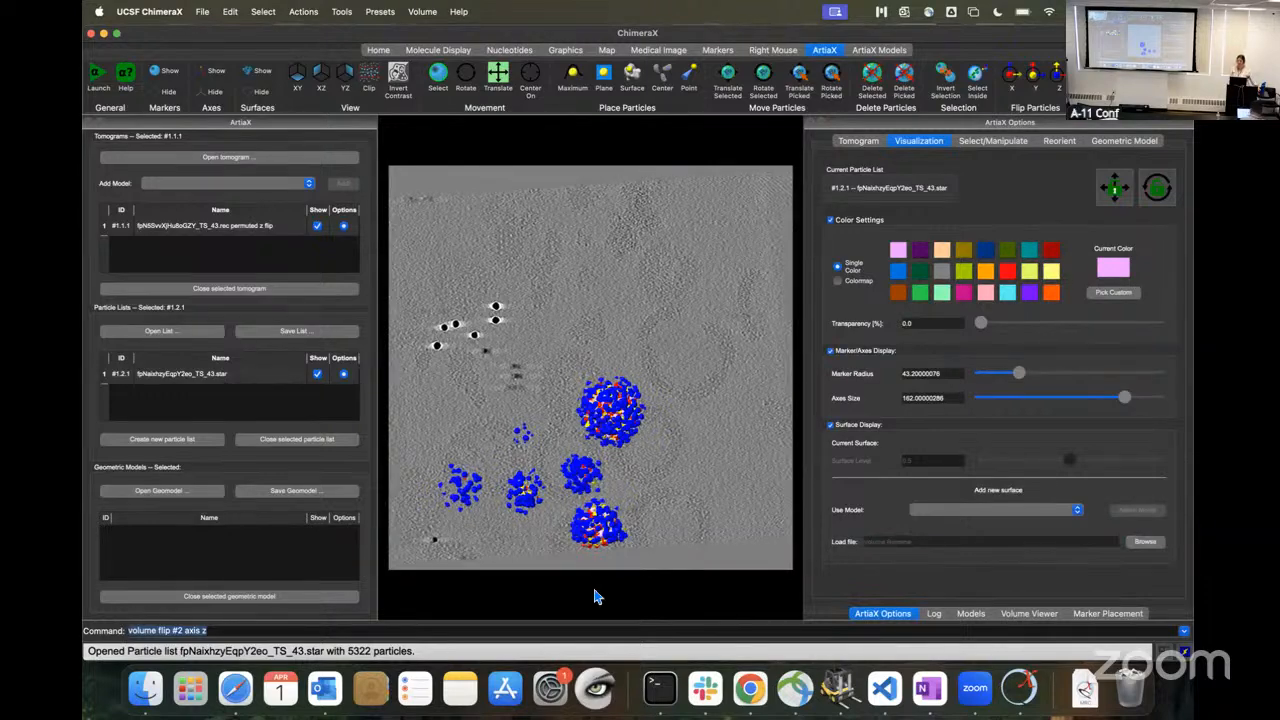
click(1085, 662)
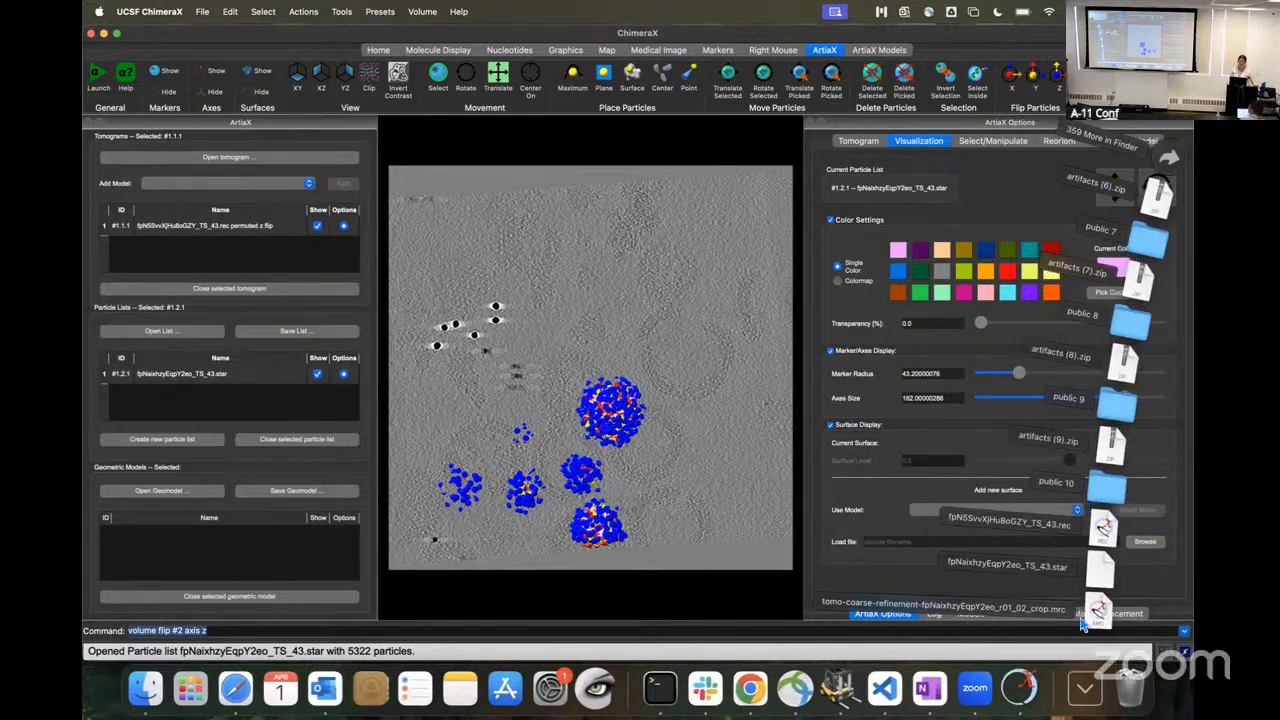
drag(1100, 620, 210, 570)
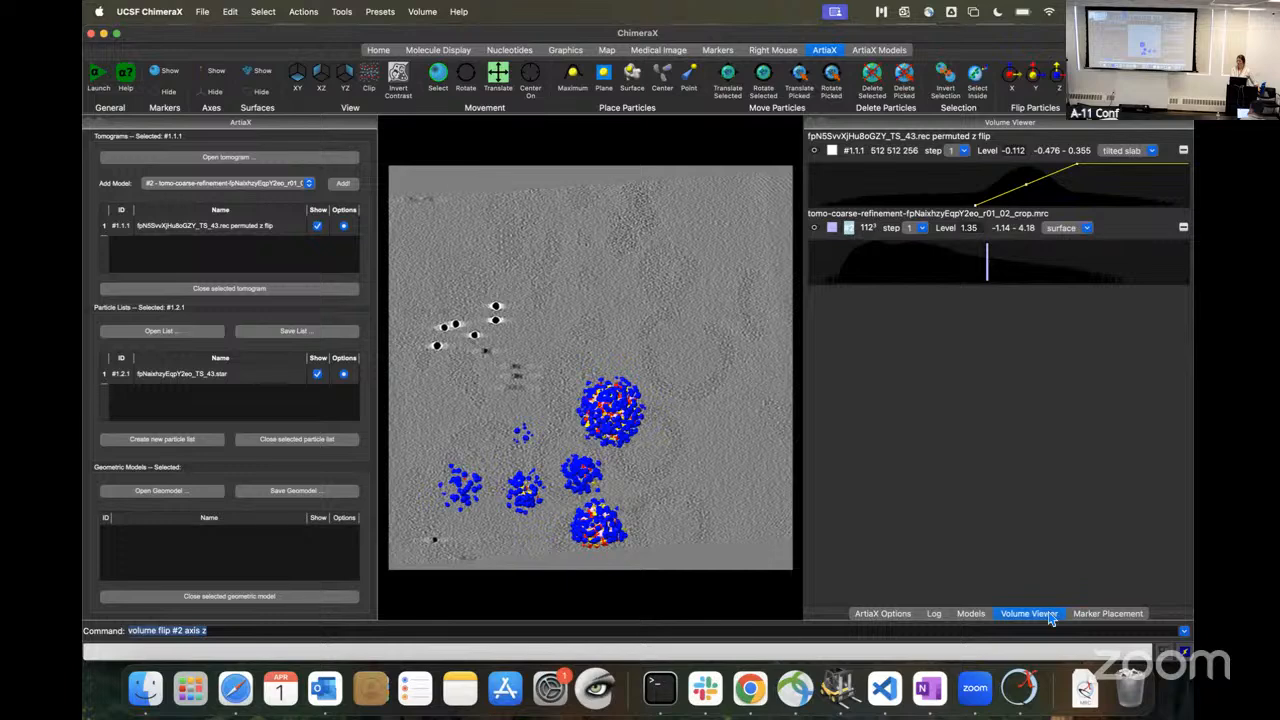
Step: Set the origin pixel size factor of the TS_43.star particle list to 1.35 in the ArtiaX options
click(876, 621)
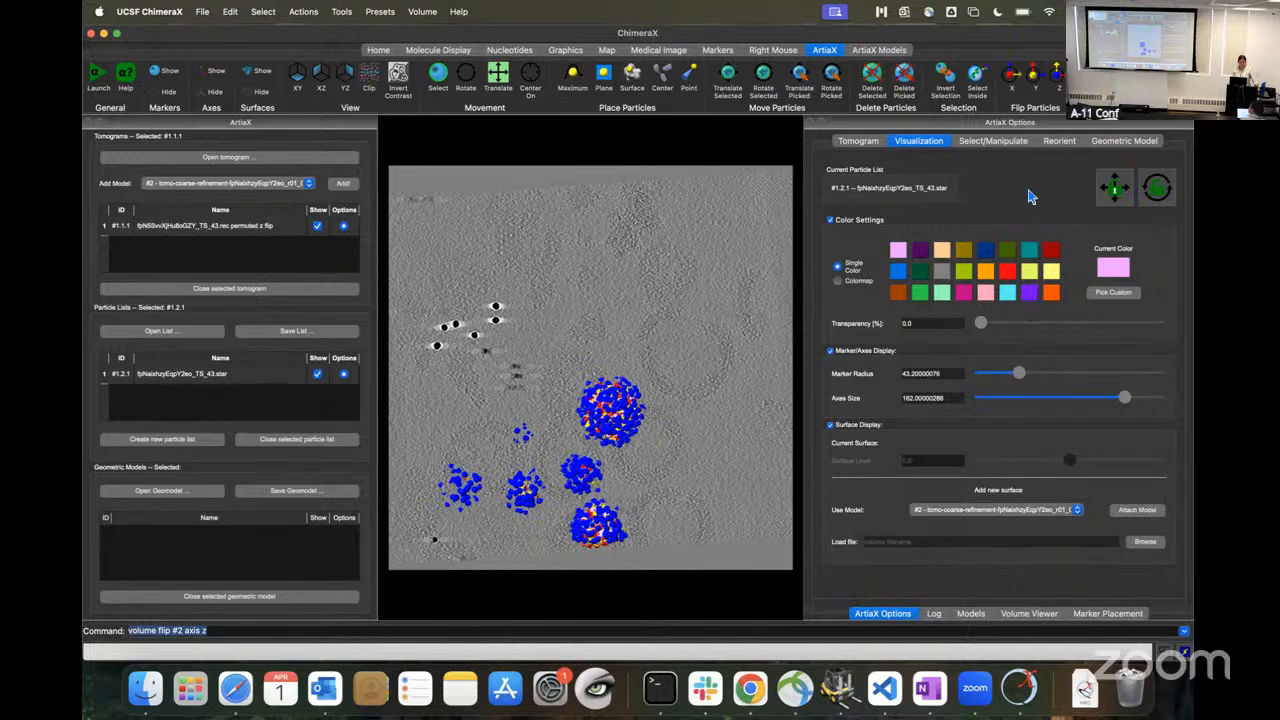
click(980, 51)
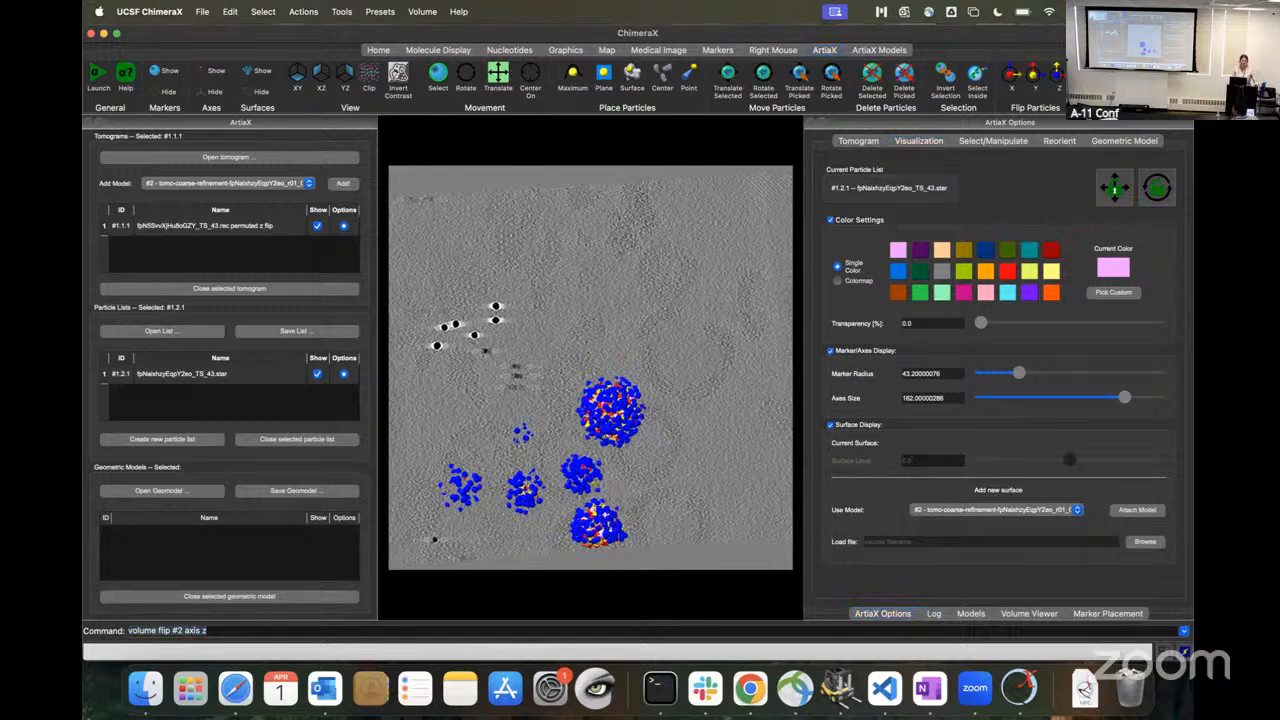
click(925, 148)
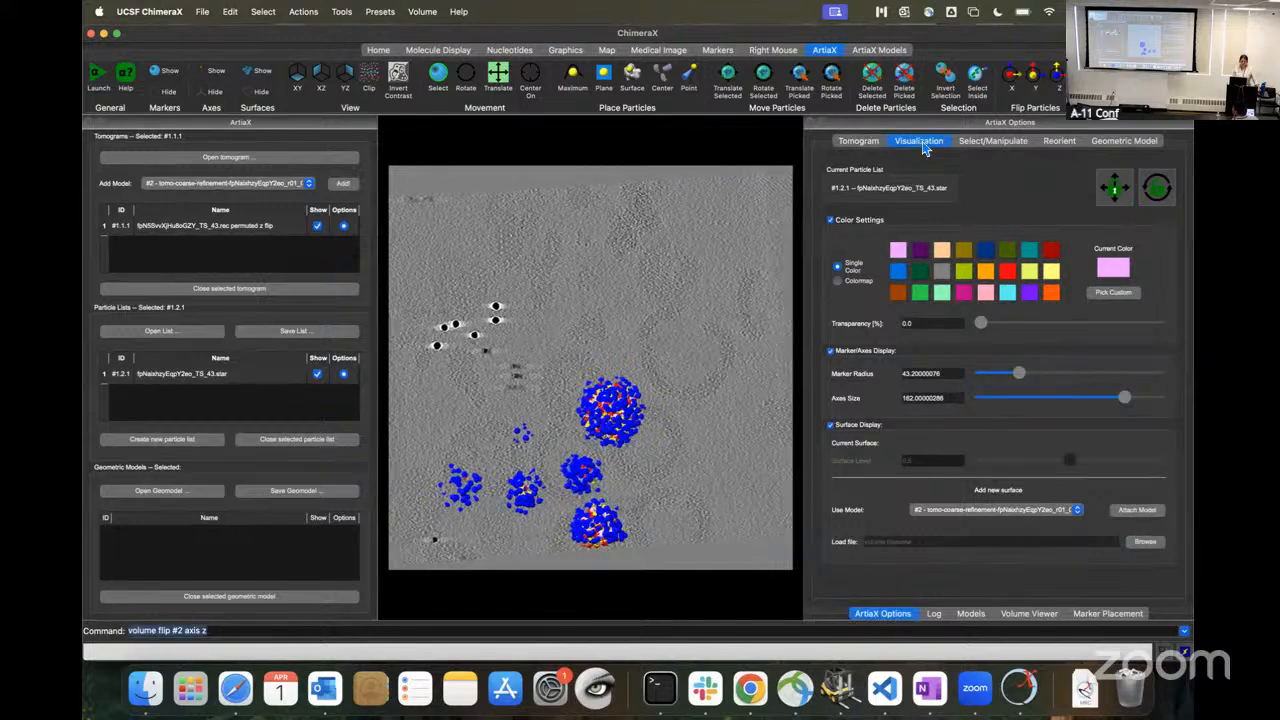
click(1006, 148)
click(930, 237)
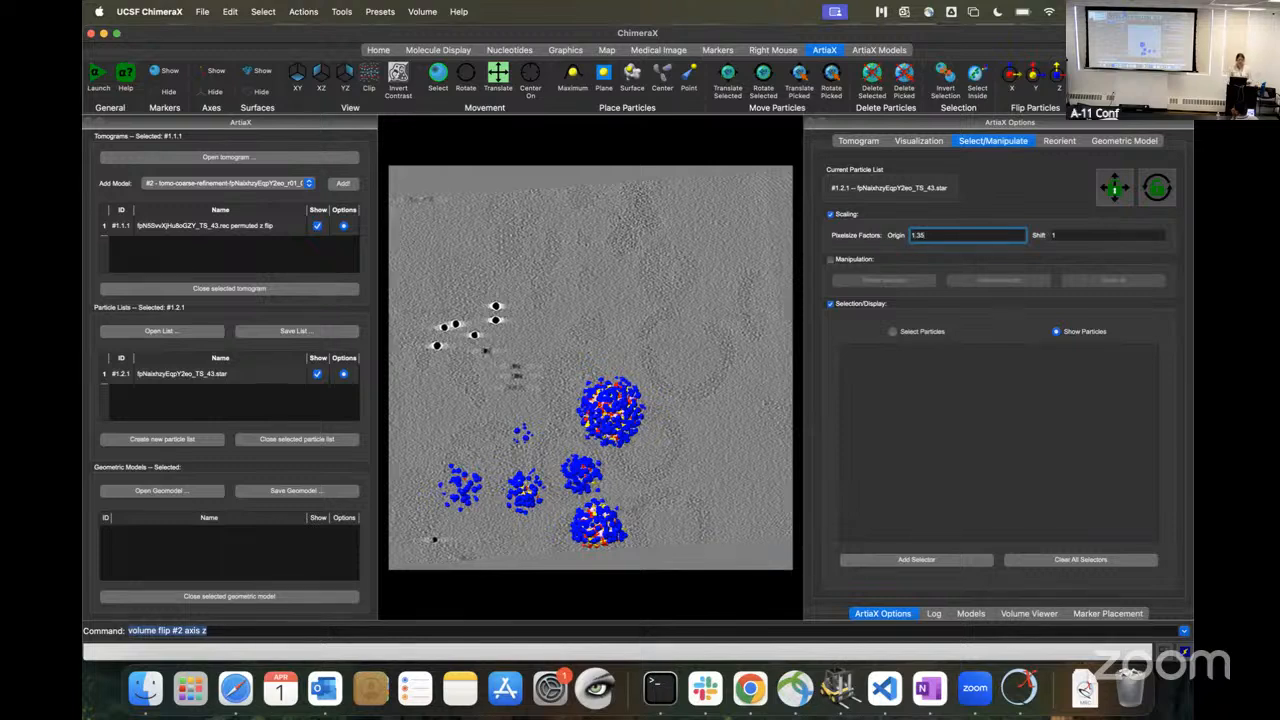
text(.35)
key(Return)
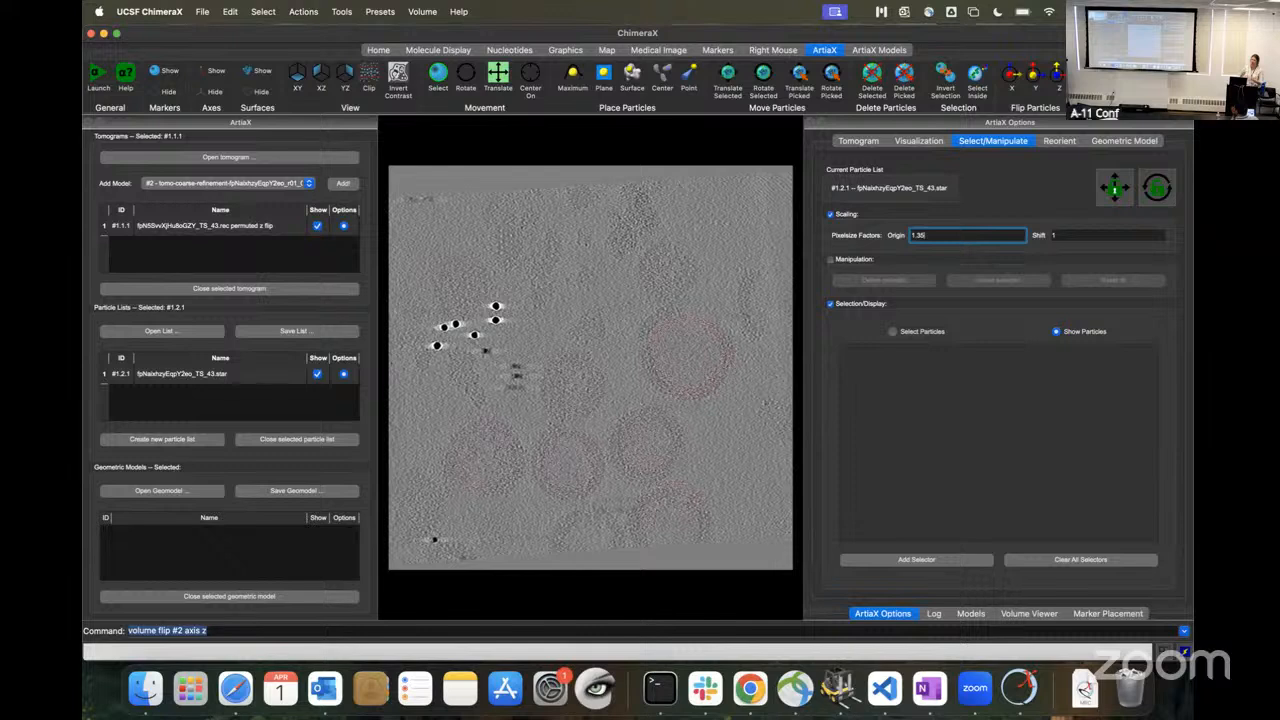
Step: Attach the cropped coarse-refinement map (model #2) to the particle list as its display surface
click(926, 146)
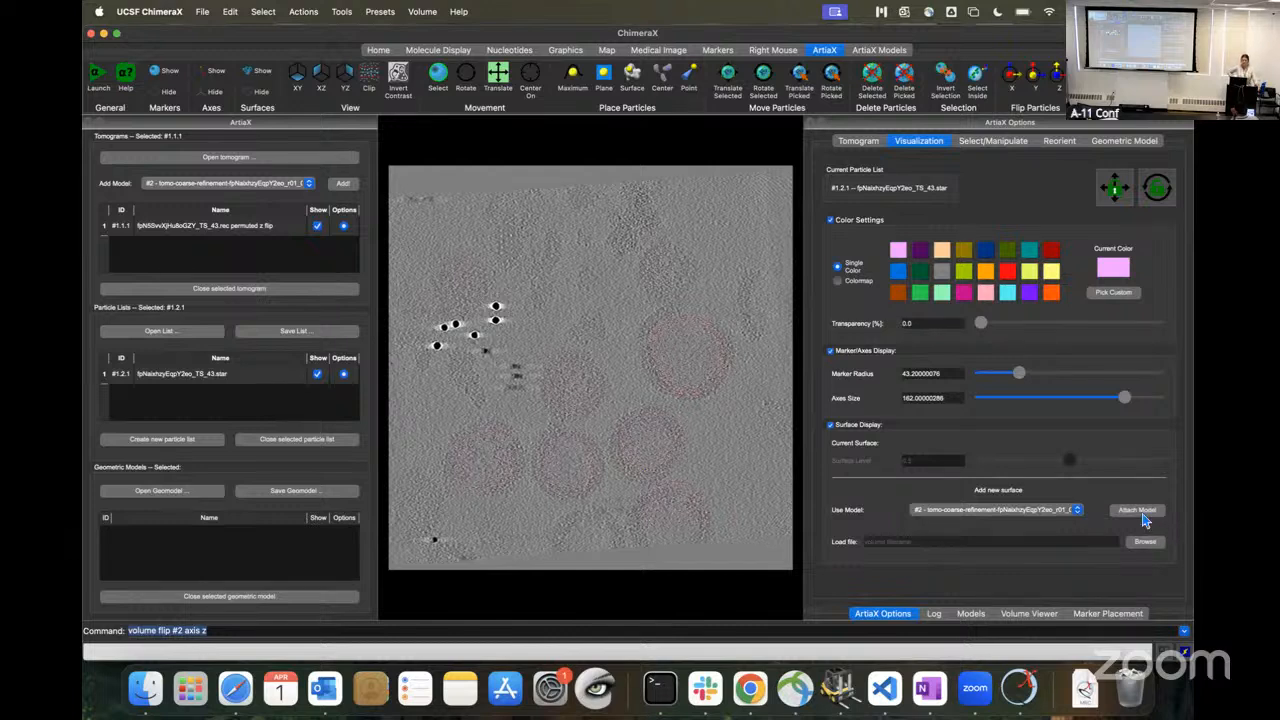
click(1080, 512)
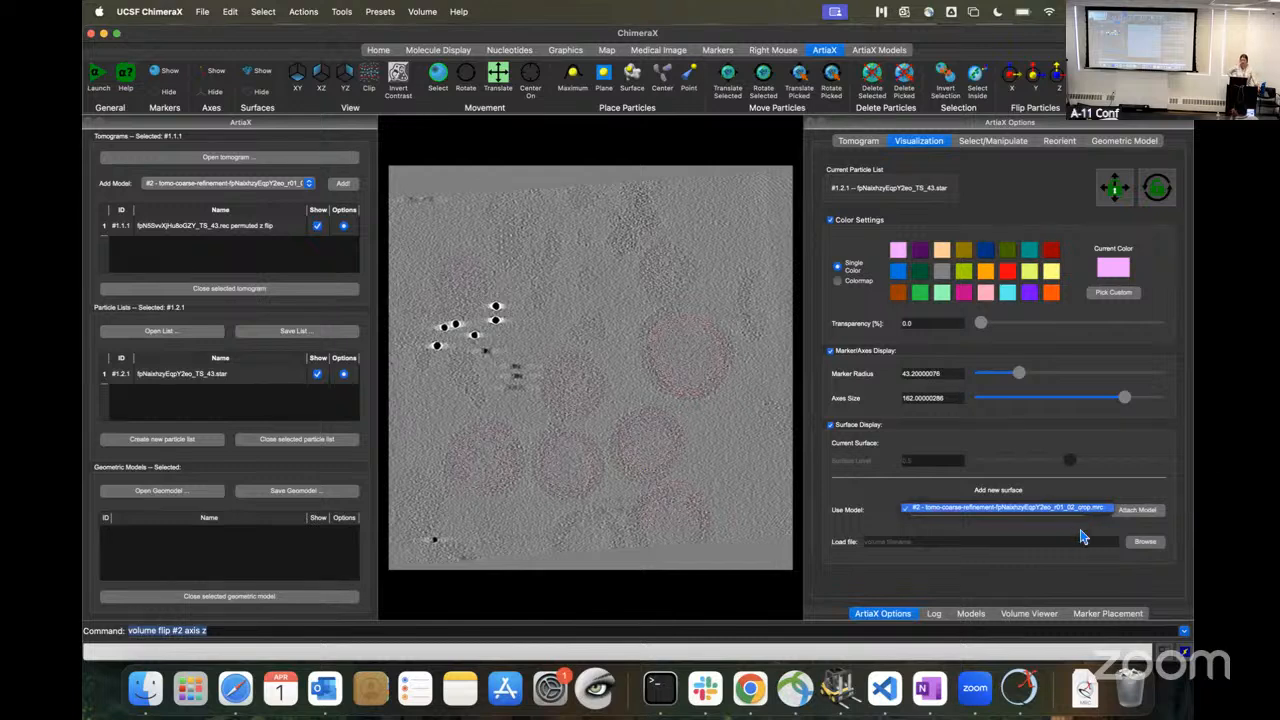
click(1082, 512)
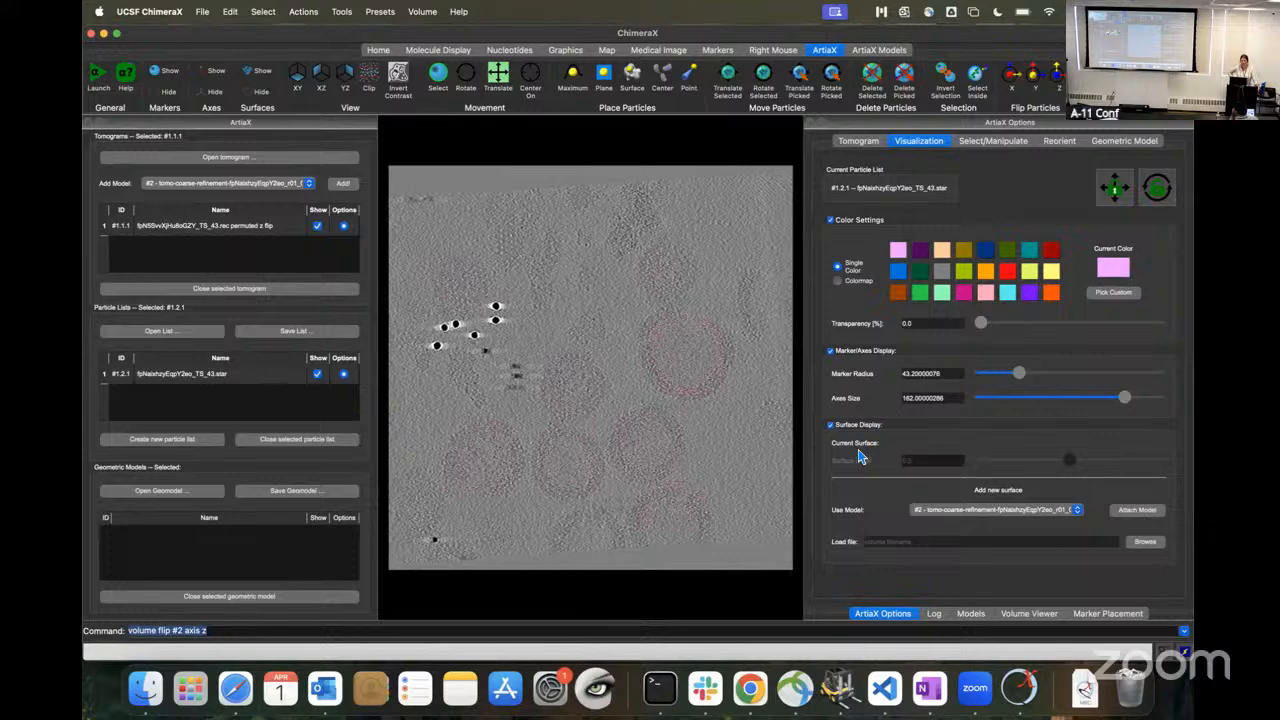
click(1138, 511)
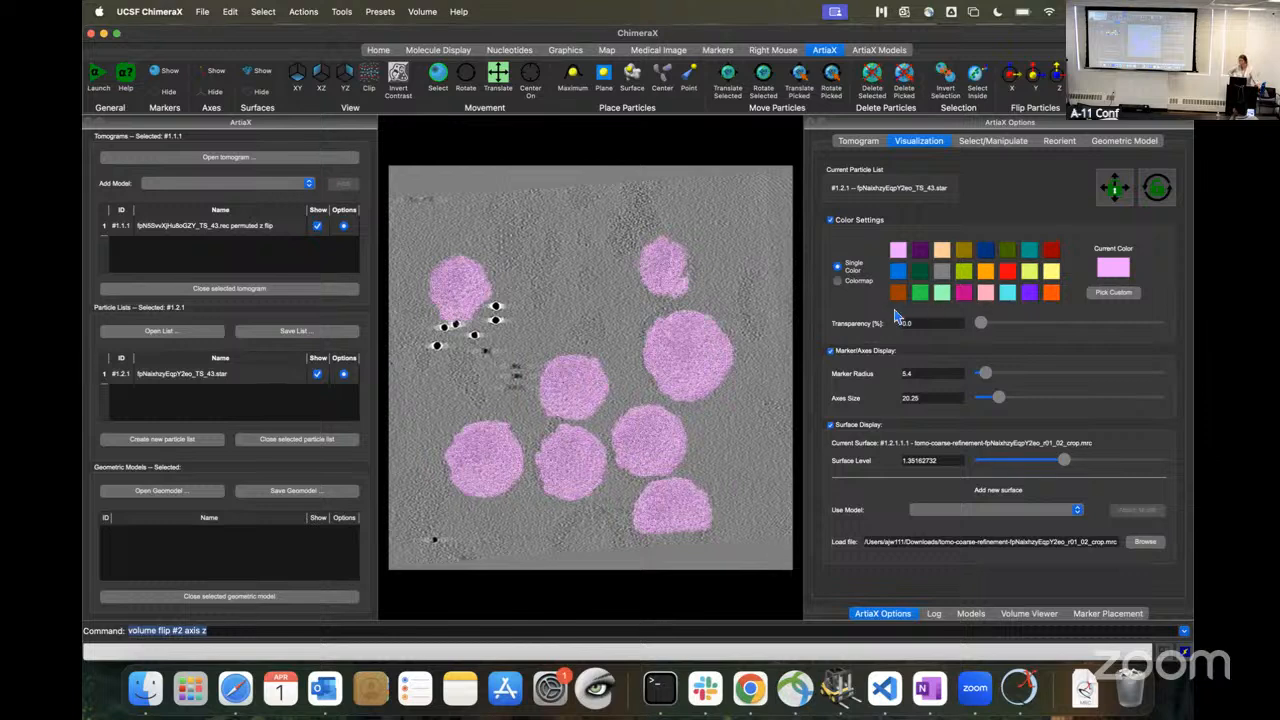
Step: Color the particles with a colormap based on the rlnLogLikeliContribution attribute
click(840, 285)
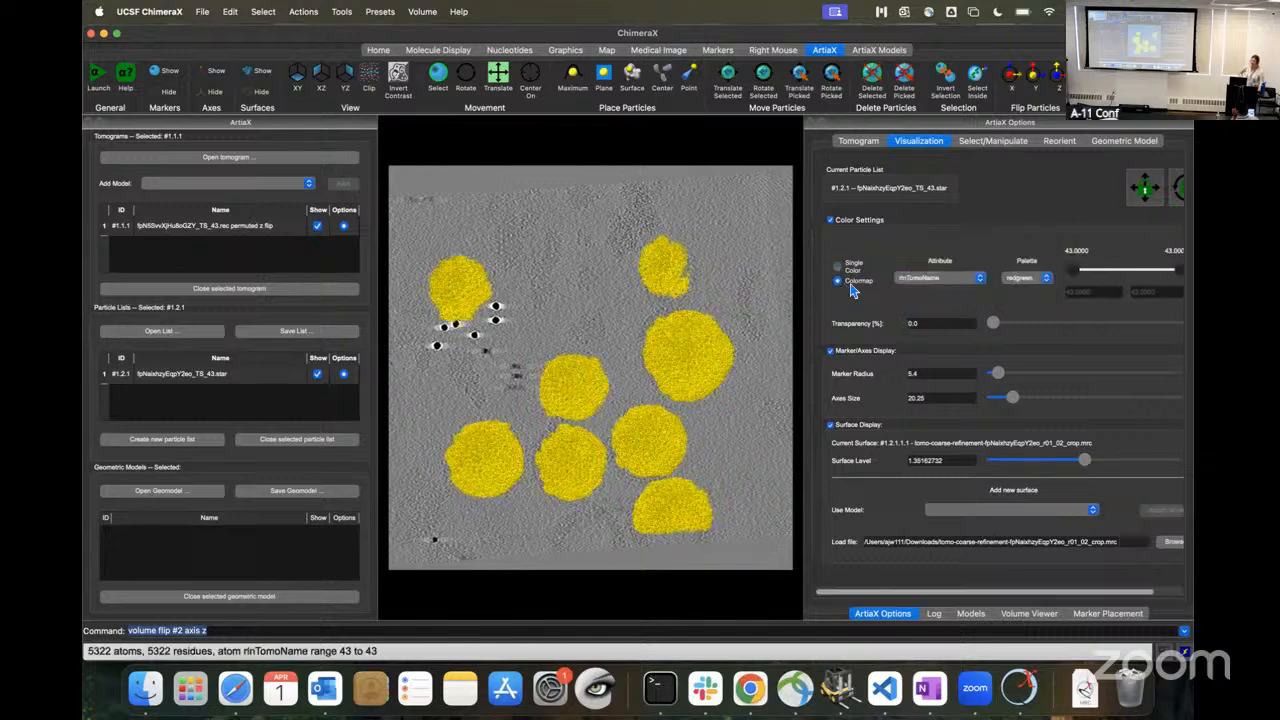
click(981, 280)
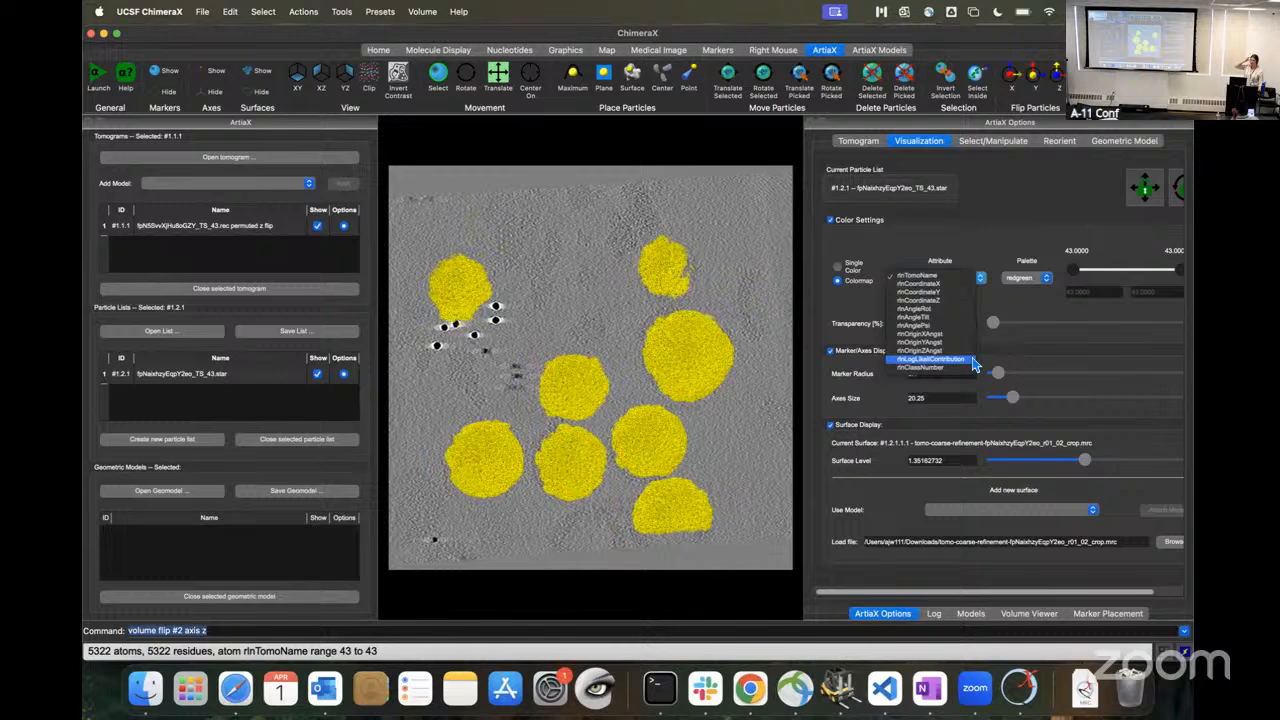
click(968, 362)
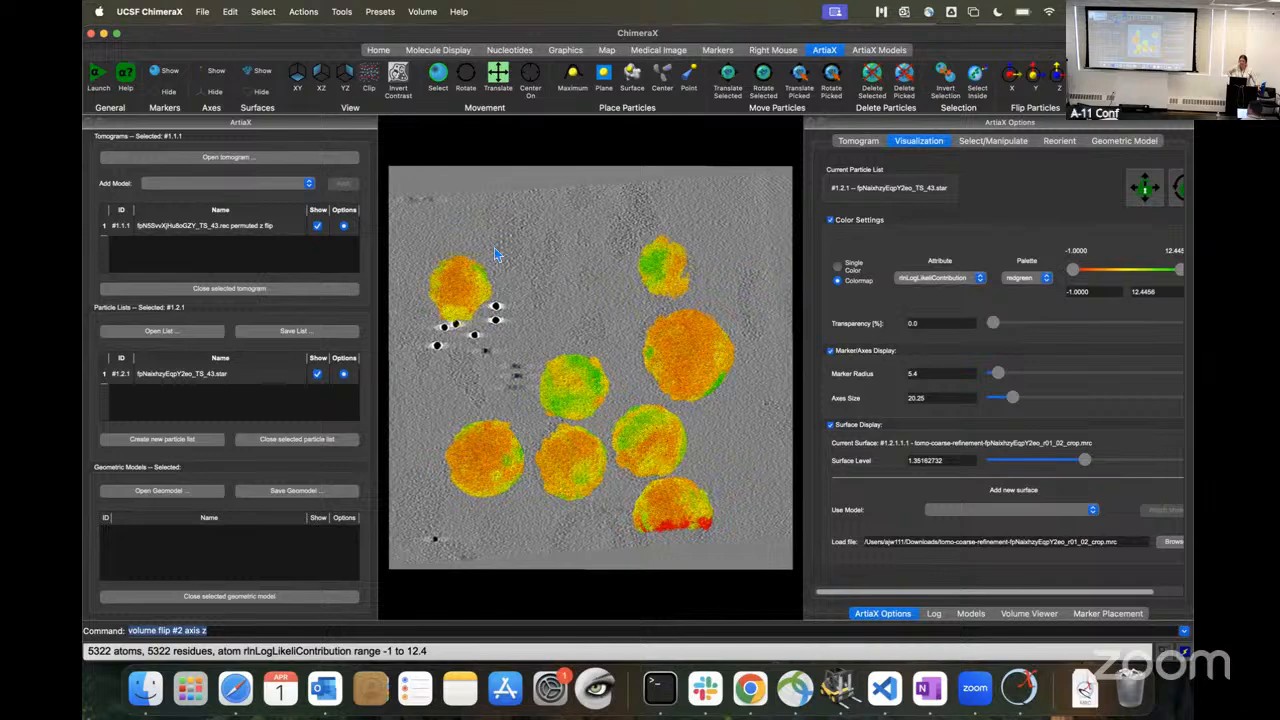
Step: Close the ArtiaX and ArtiaX Options panels and enlarge the 3D view
click(89, 122)
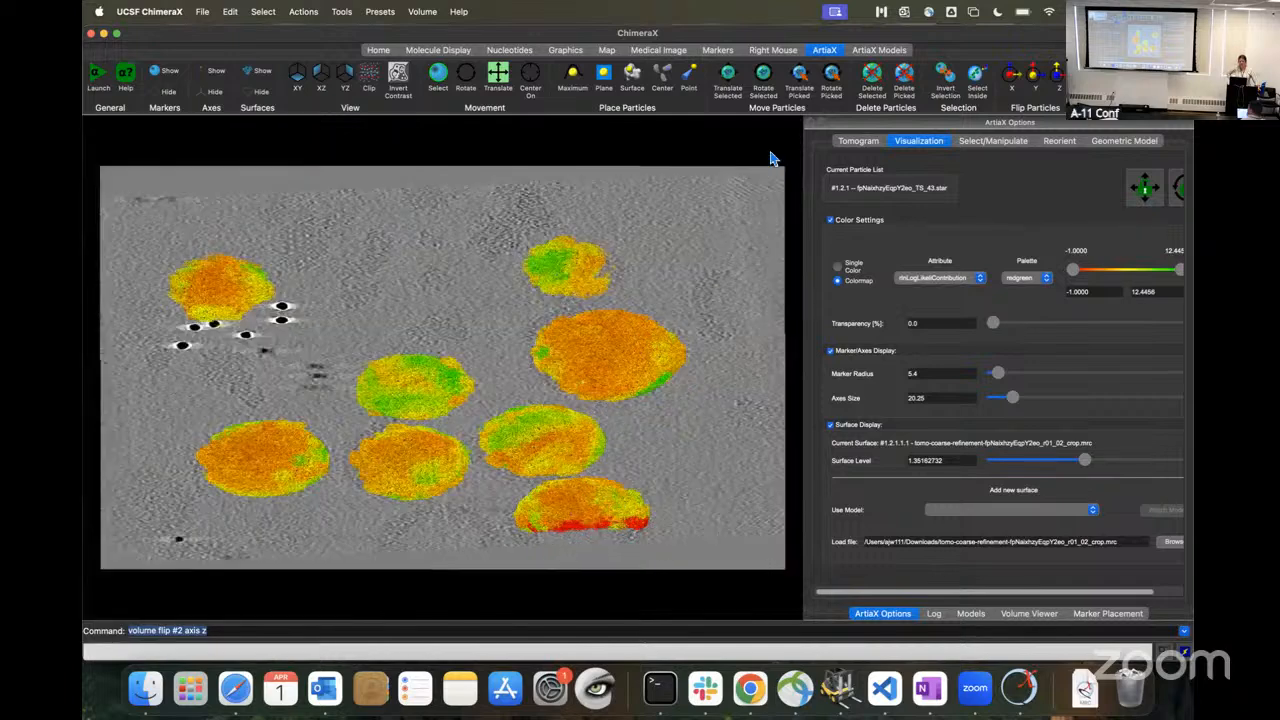
click(812, 122)
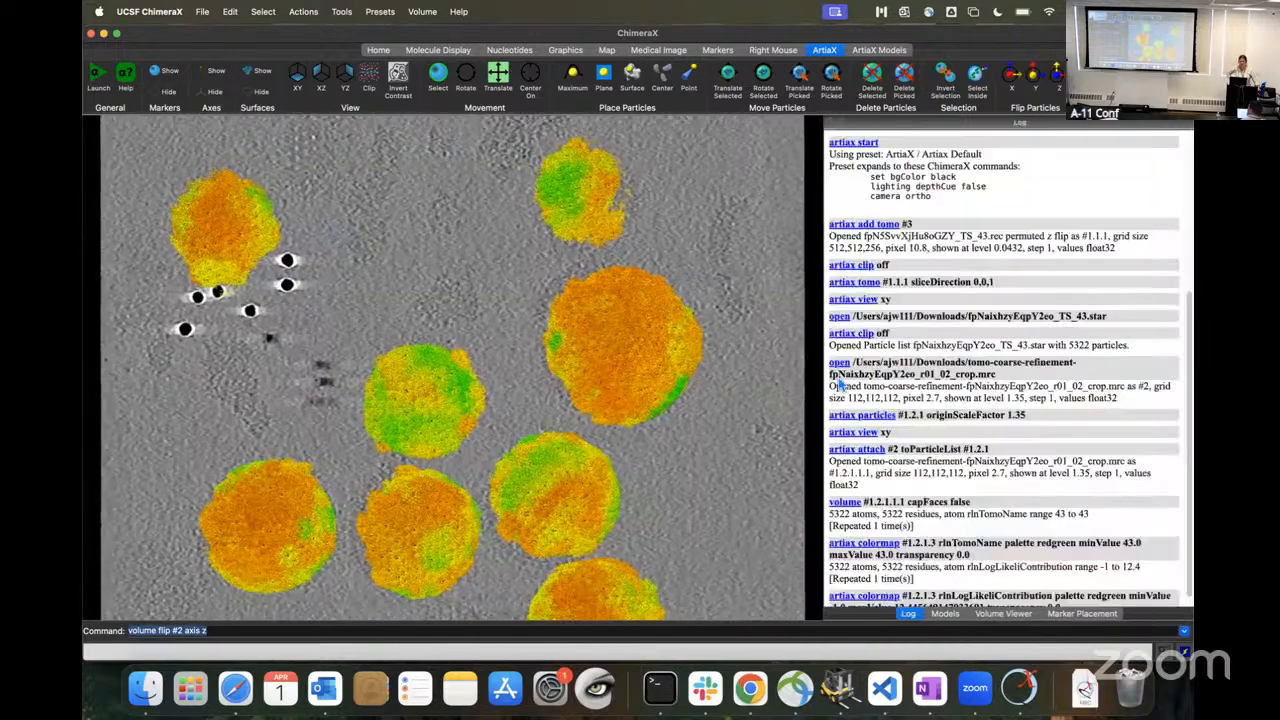
drag(824, 390, 1067, 407)
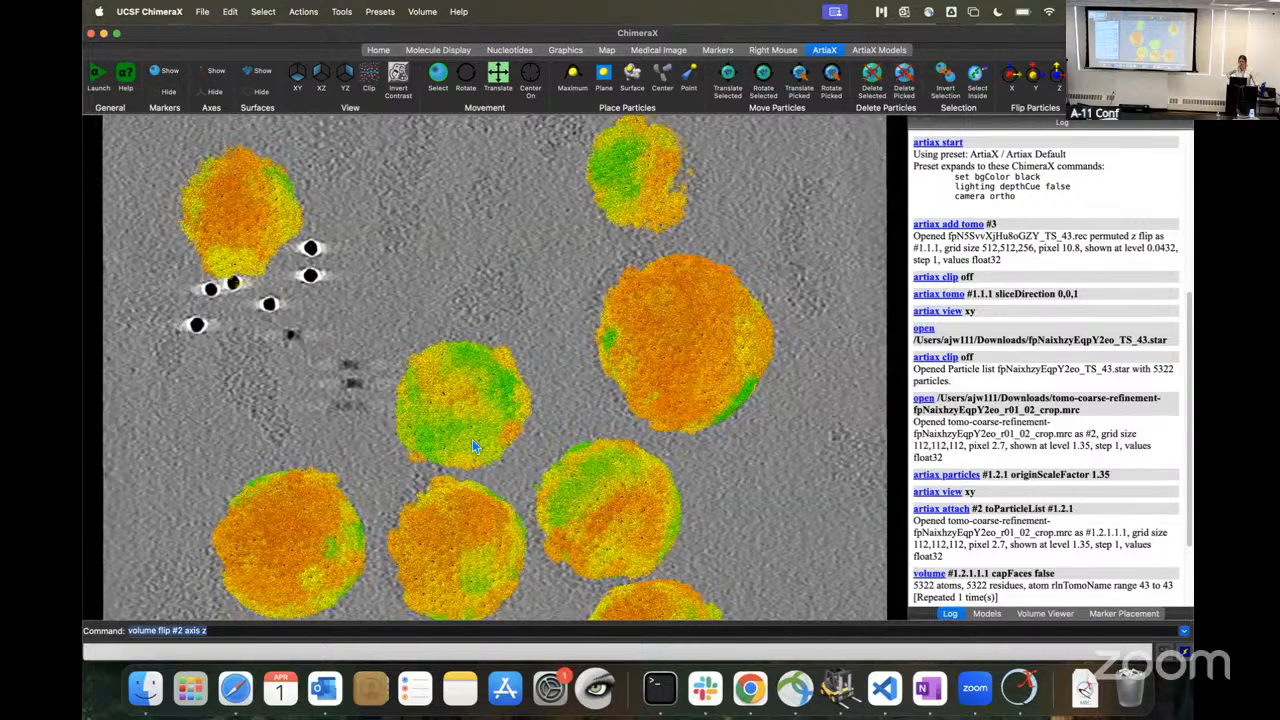
Step: Examine the score-colored particle surfaces on the virions up close and from several angles
scroll(472, 439, up, 3)
scroll(510, 467, up, 2)
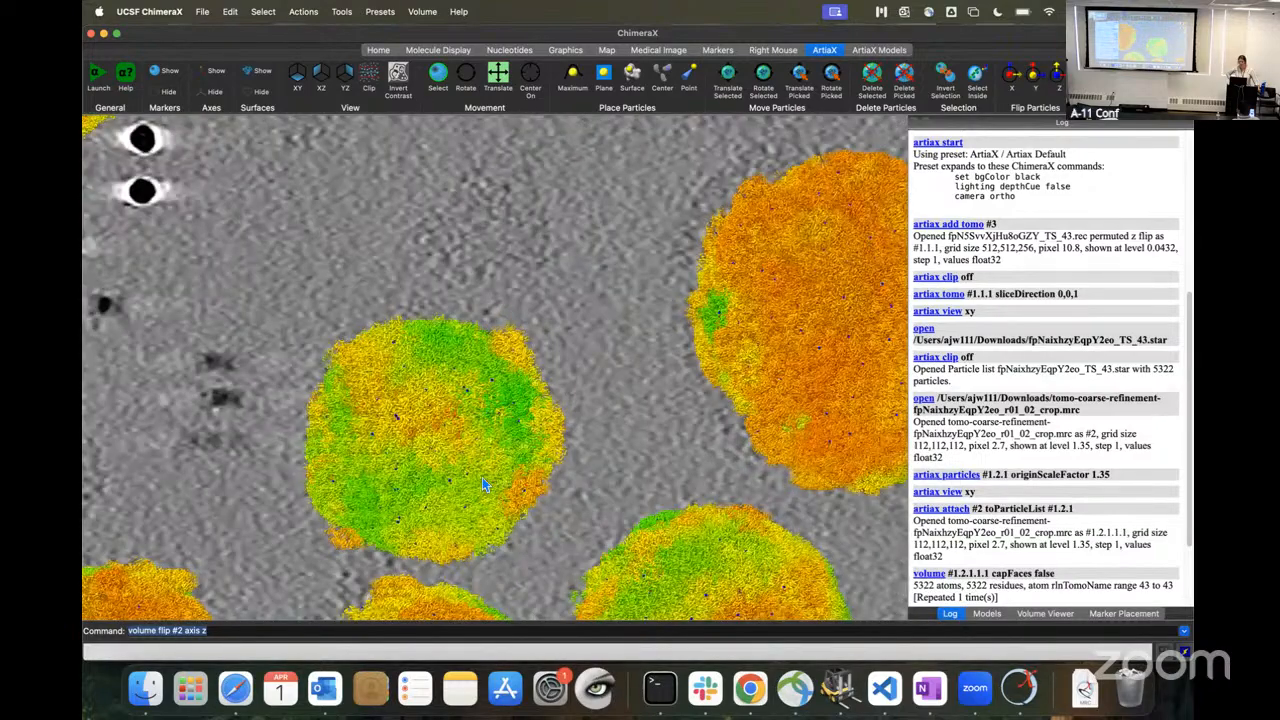
scroll(483, 487, up, 2)
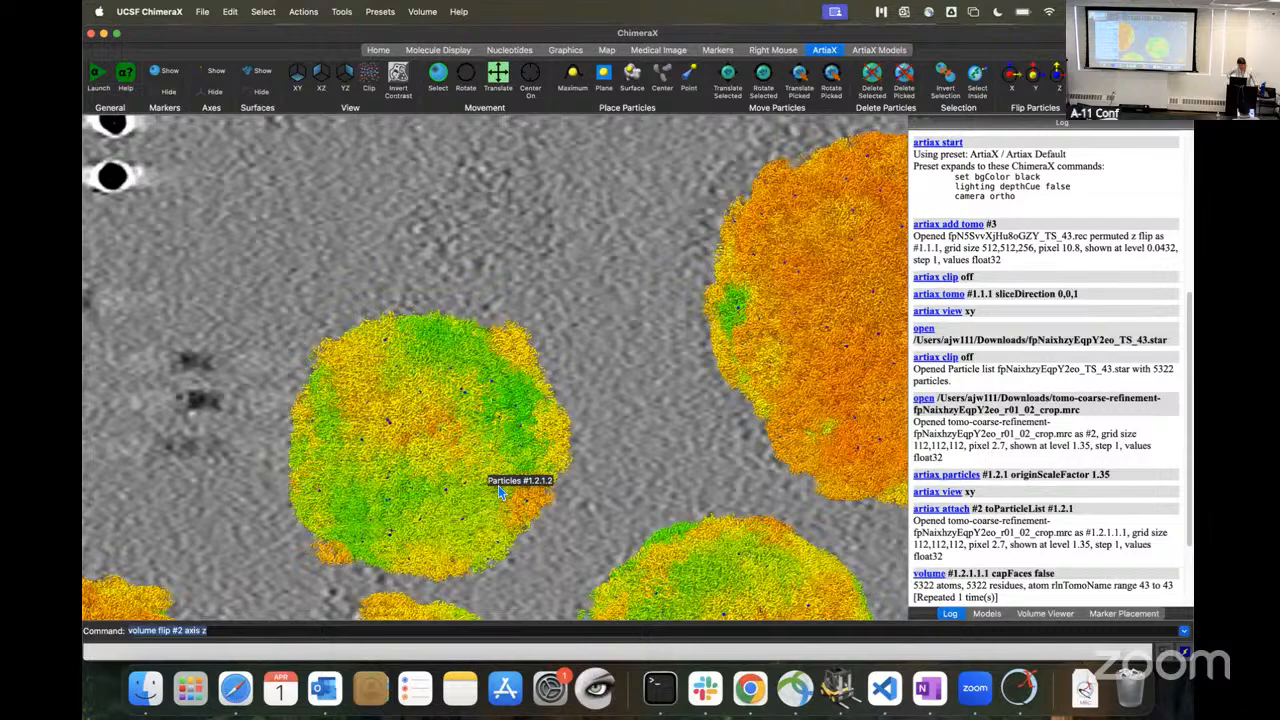
scroll(501, 497, up, 2)
drag(499, 491, 498, 487)
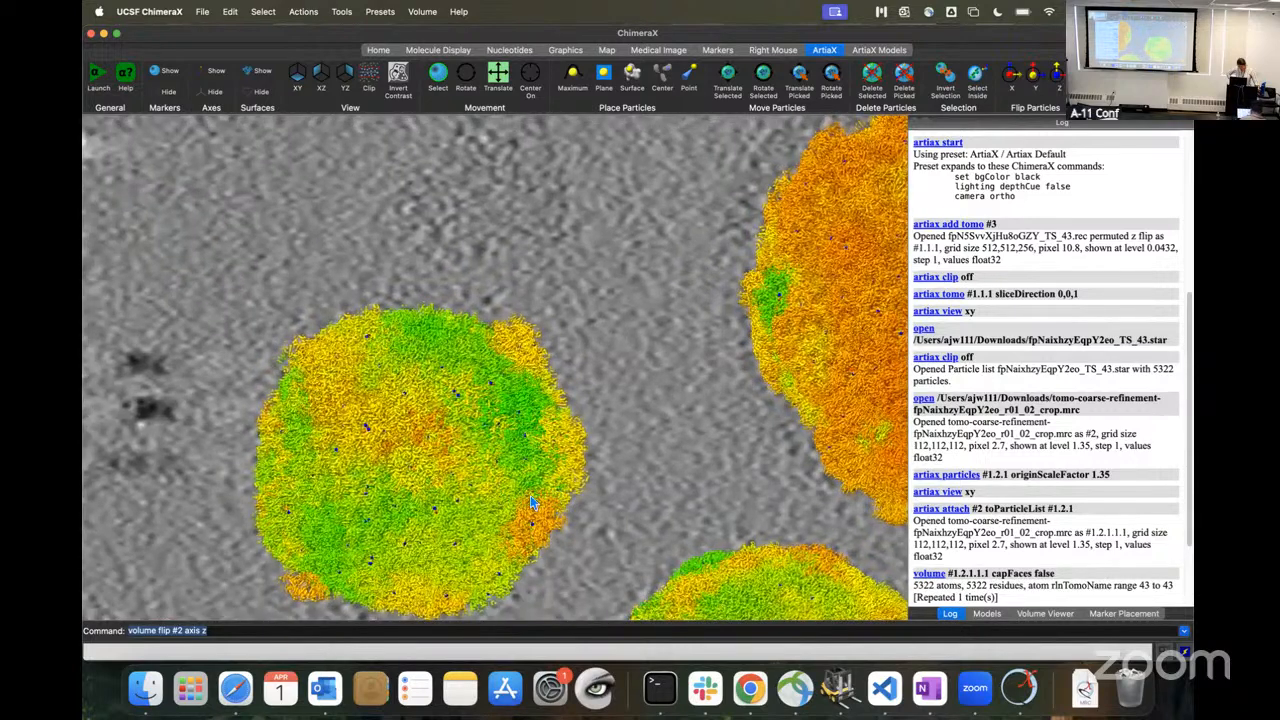
scroll(531, 505, up, 2)
scroll(545, 490, up, 2)
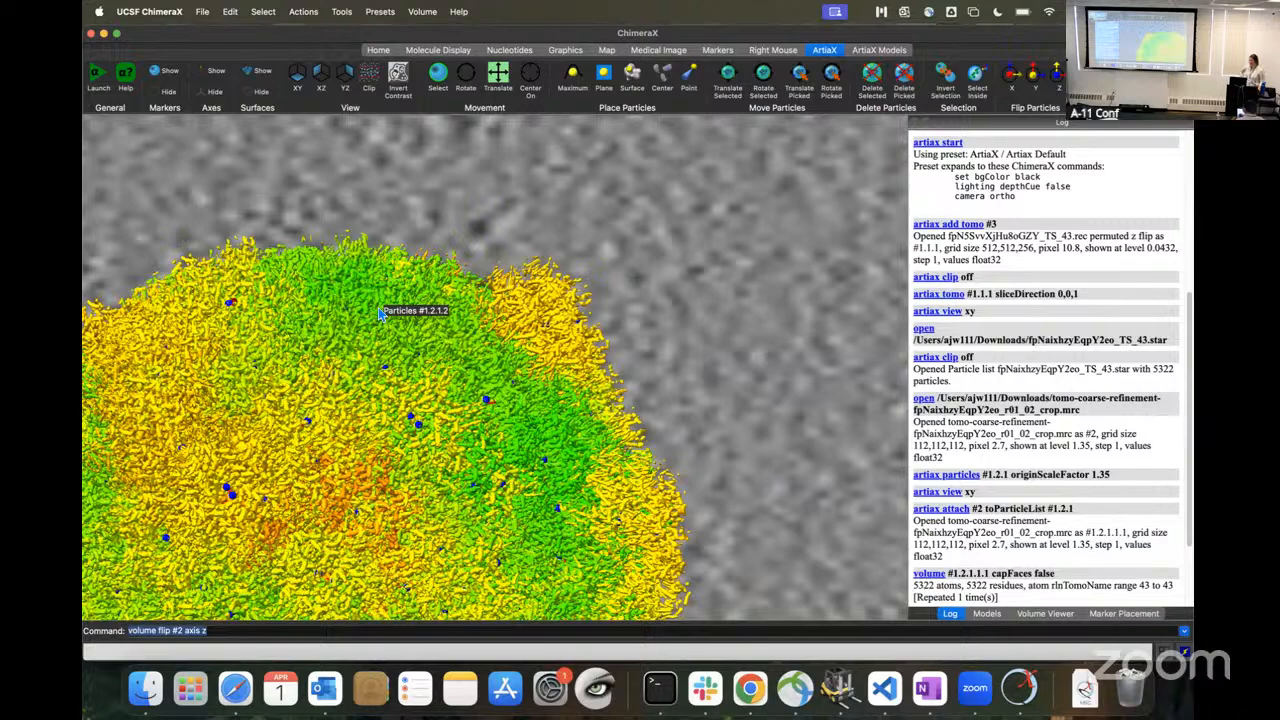
mouse_move(499, 355)
mouse_down()
mouse_move(511, 342)
mouse_move(519, 365)
mouse_up()
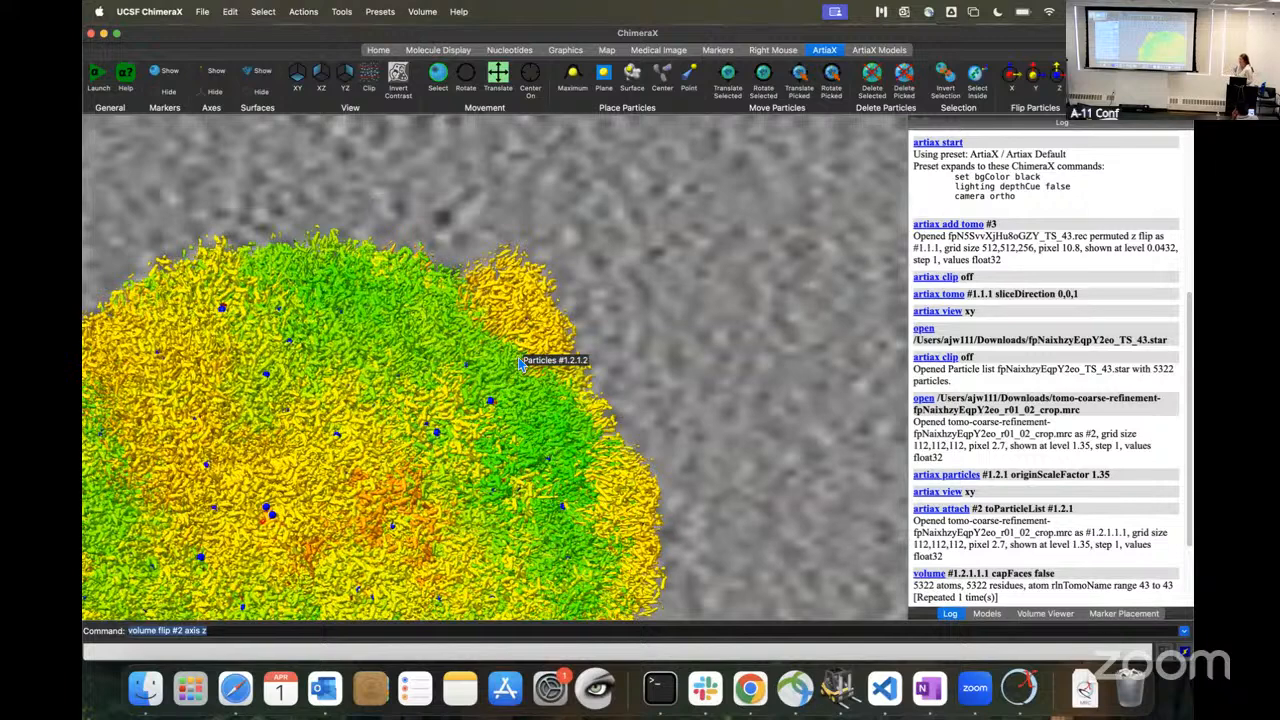
drag(544, 389, 504, 378)
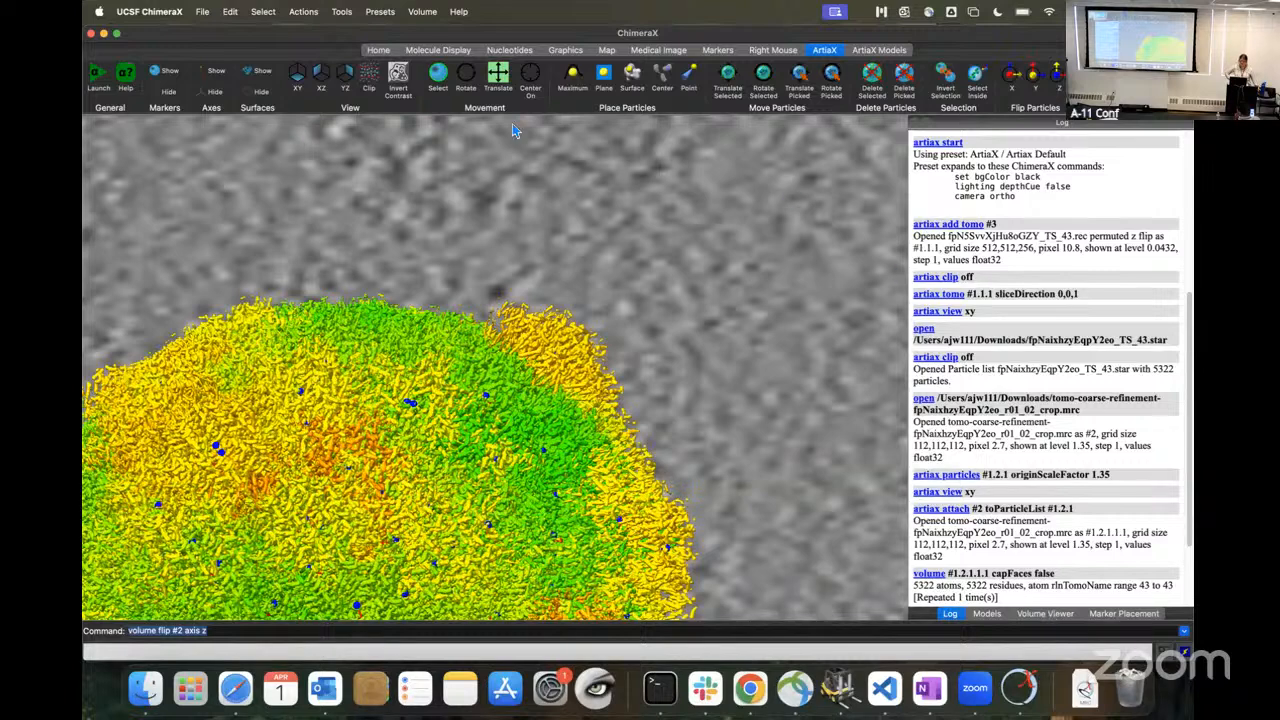
right_click(823, 51)
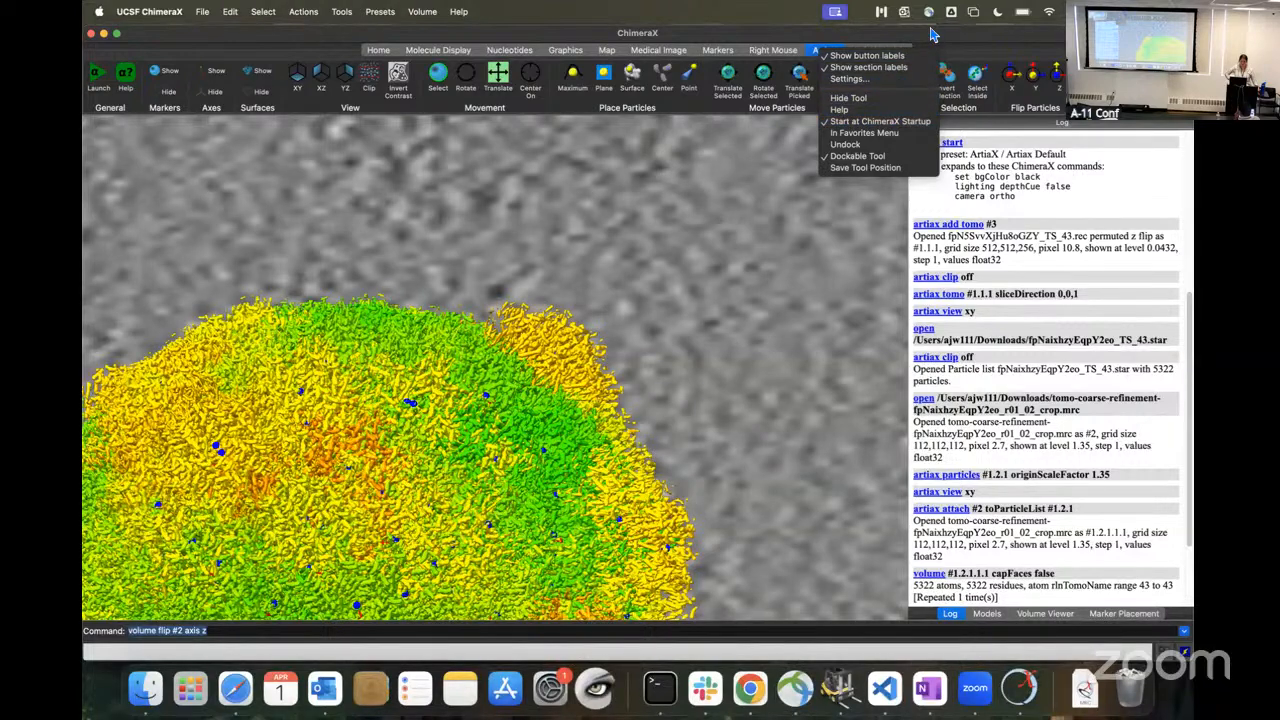
click(957, 43)
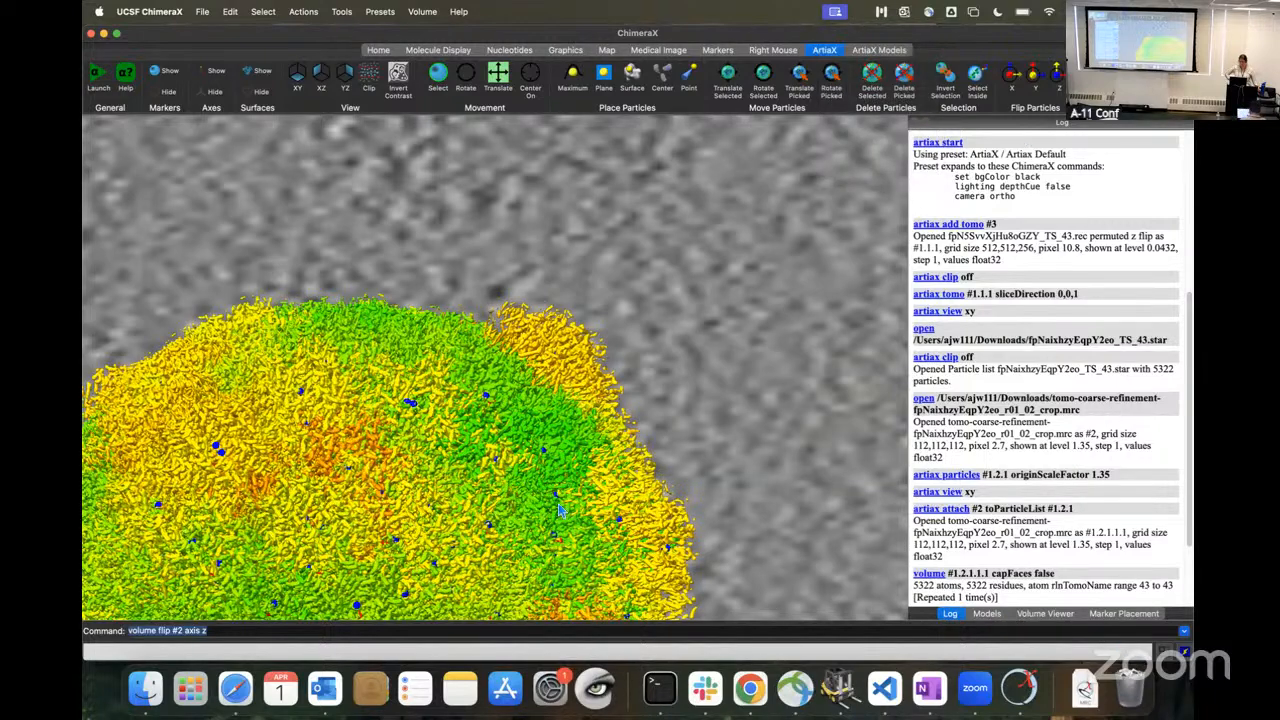
drag(532, 497, 636, 543)
scroll(631, 536, up, 10)
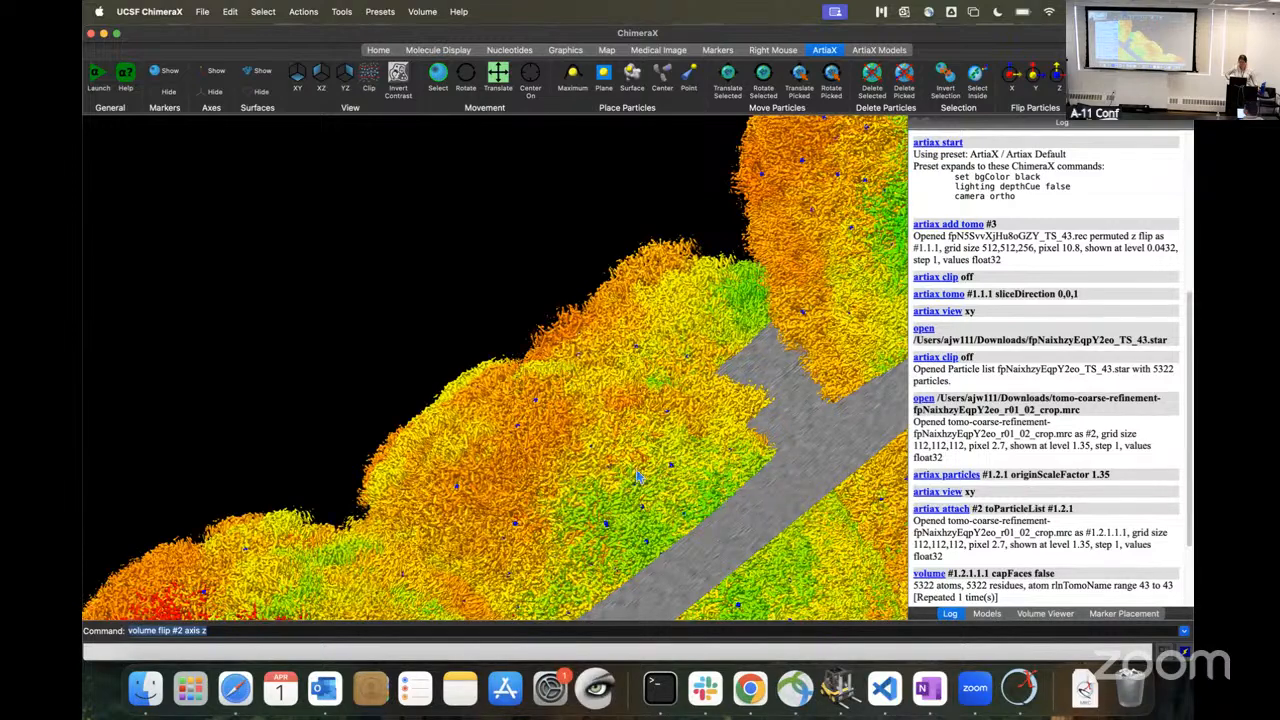
drag(563, 453, 592, 476)
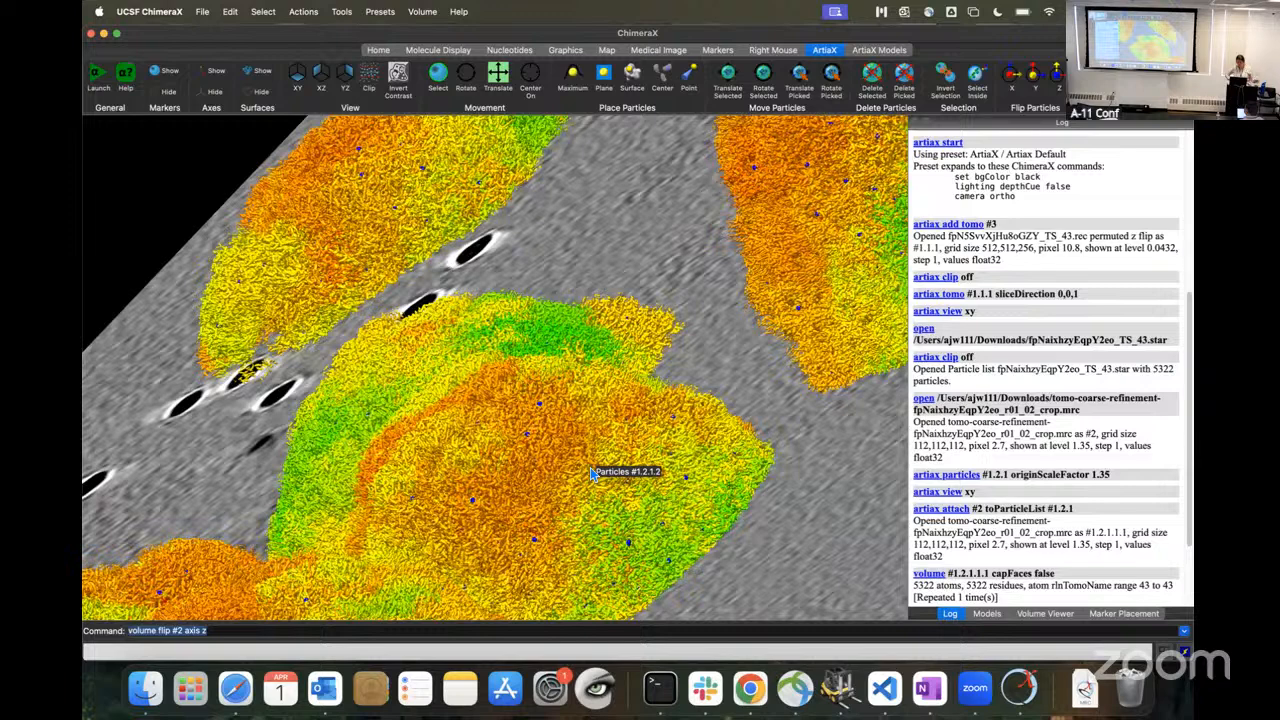
Step: Hide the particle surfaces and show the orientation axes on the particle markers
click(215, 74)
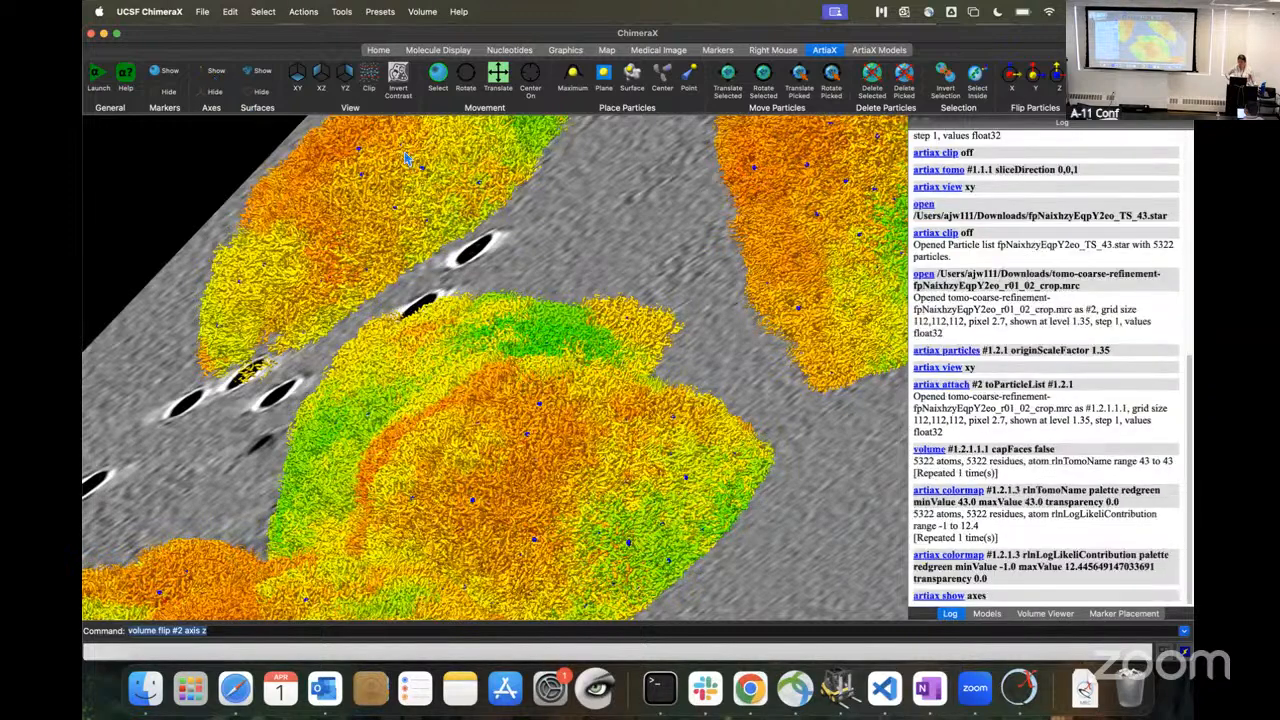
click(217, 95)
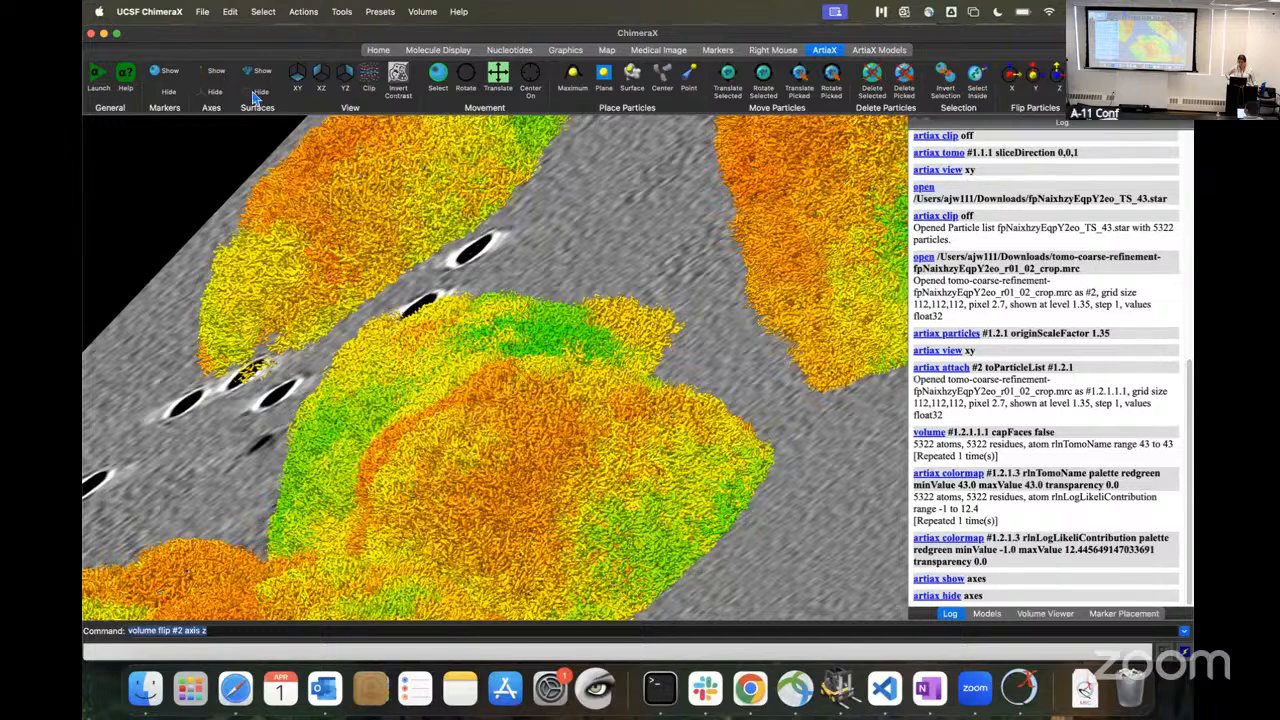
click(260, 93)
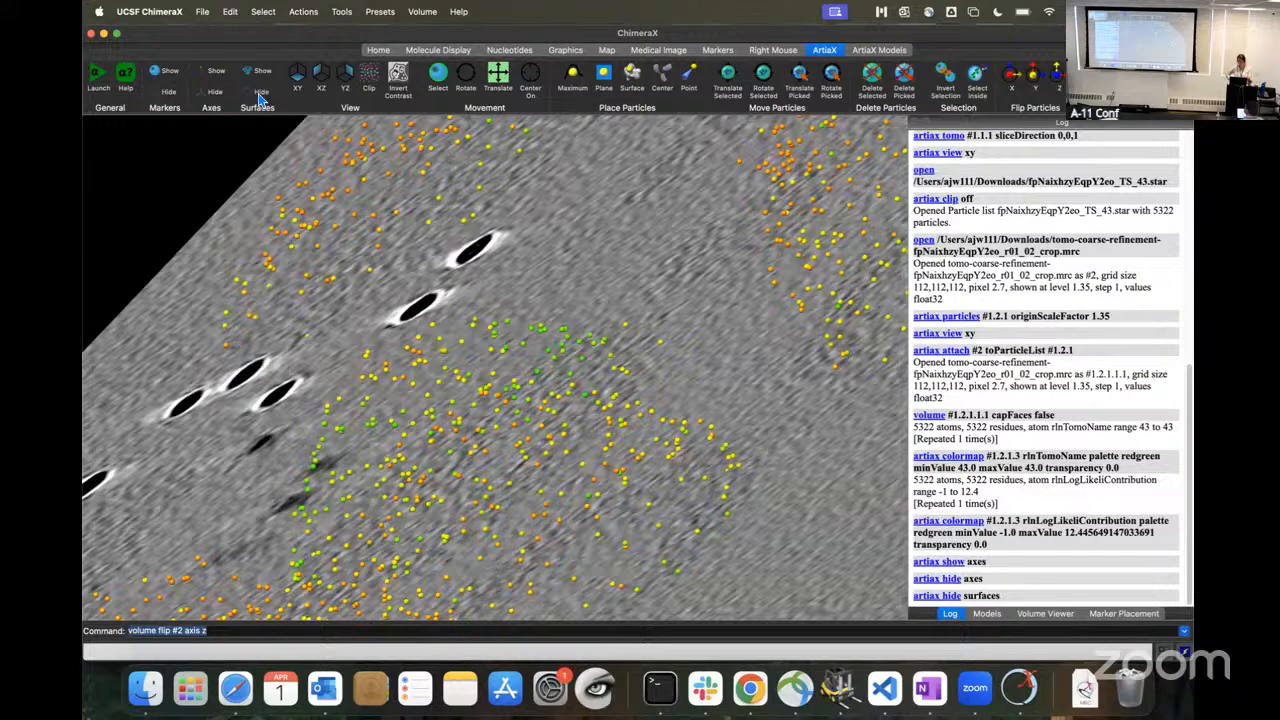
click(217, 73)
mouse_move(528, 478)
mouse_down()
mouse_move(532, 462)
mouse_move(549, 484)
mouse_up()
scroll(757, 490, up, 10)
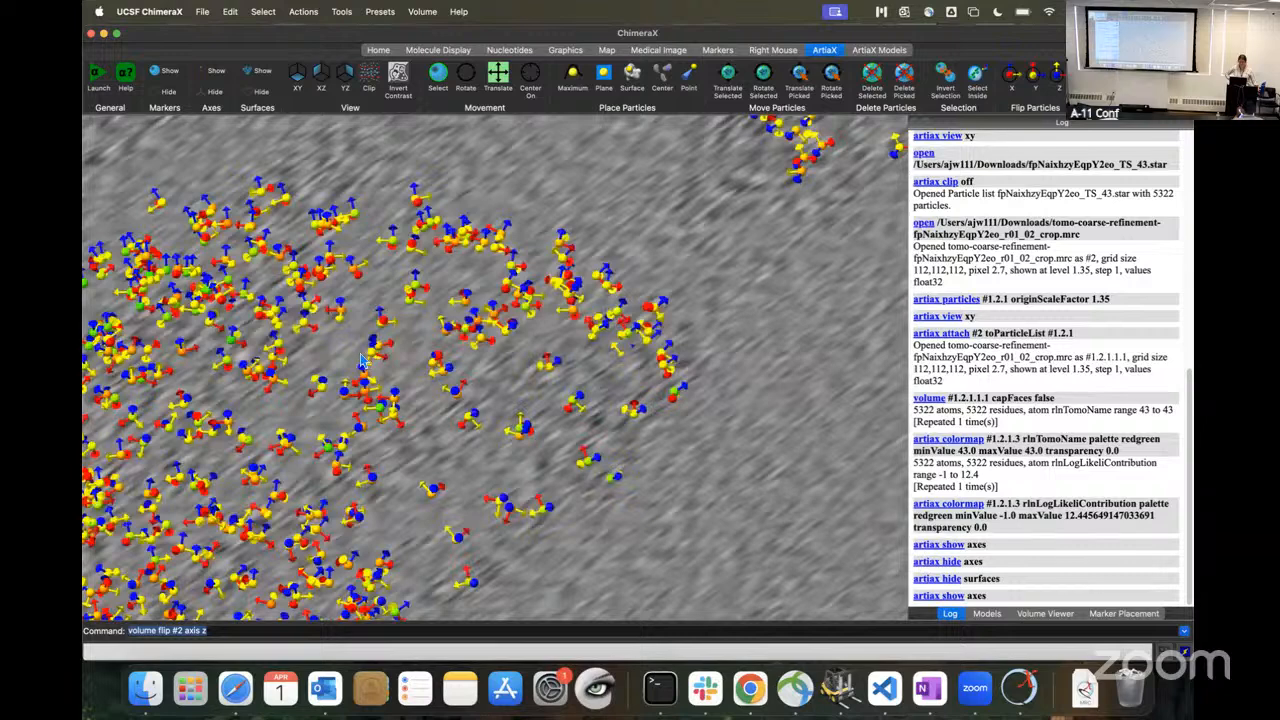
Step: Examine the particle orientation axes around the virions, from close up out to the whole tomogram slice and at tilted angles
drag(499, 401, 513, 405)
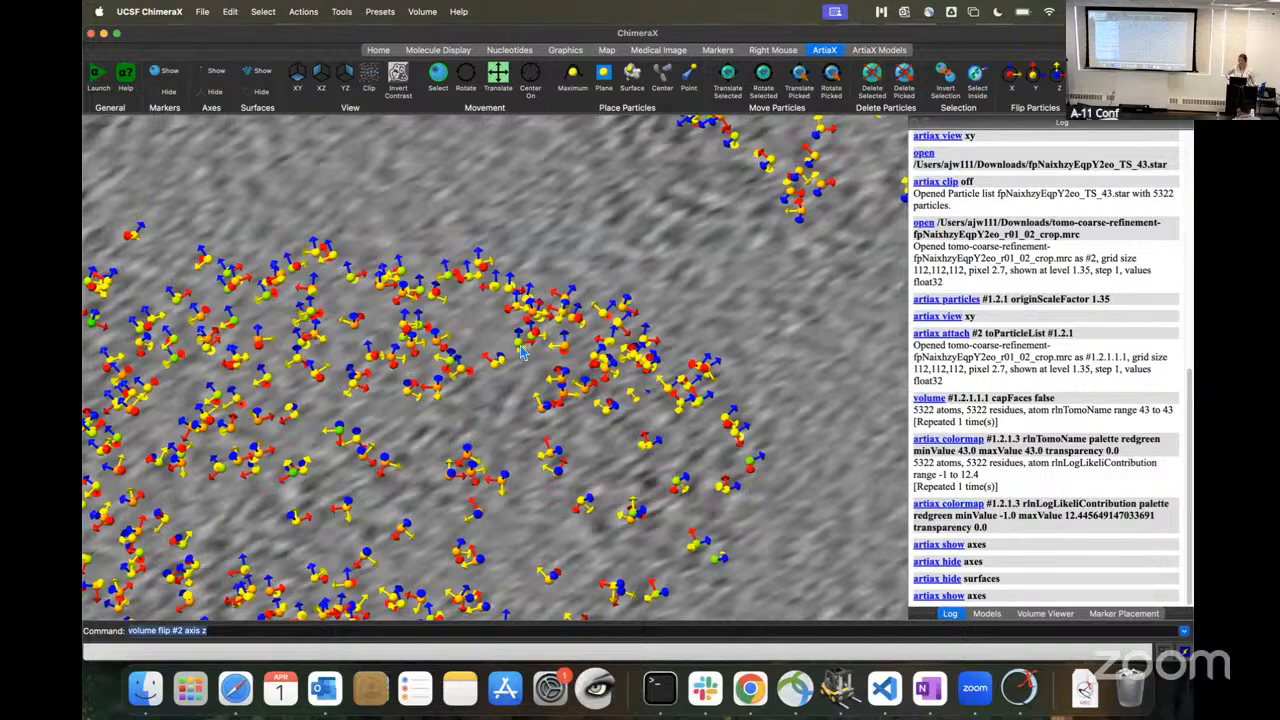
scroll(583, 425, down, 10)
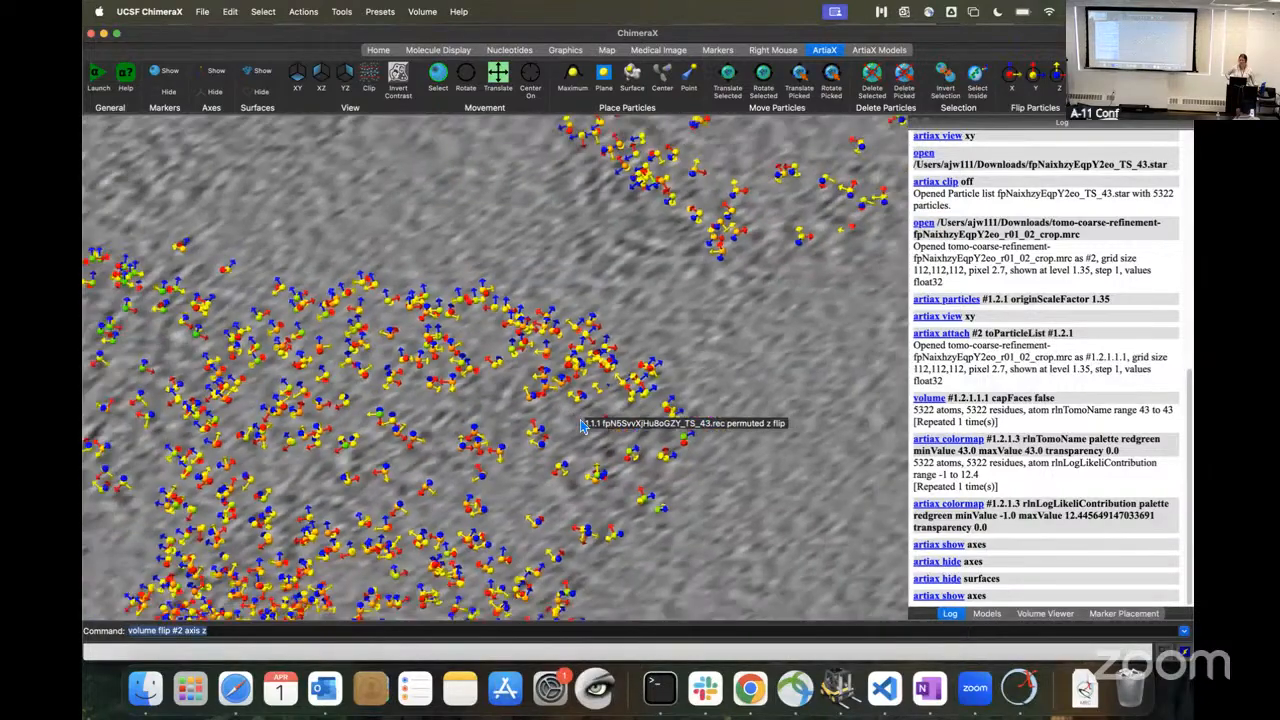
scroll(583, 425, down, 2)
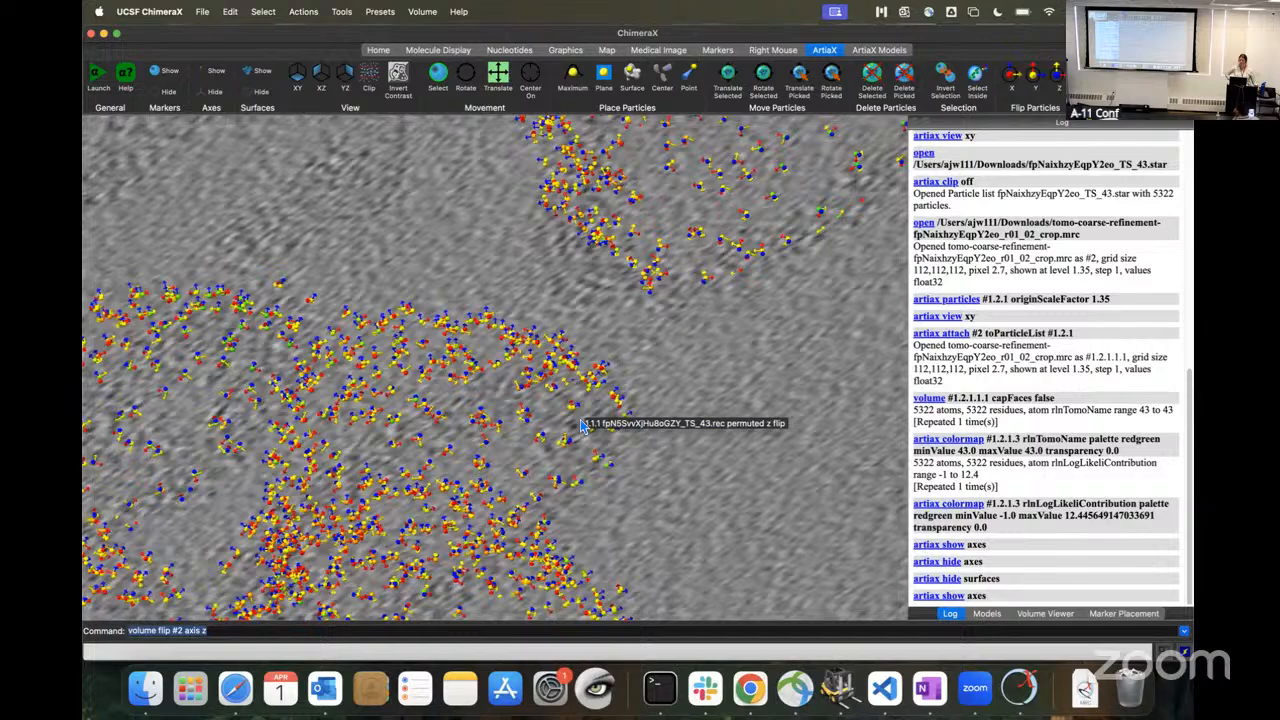
scroll(583, 425, down, 10)
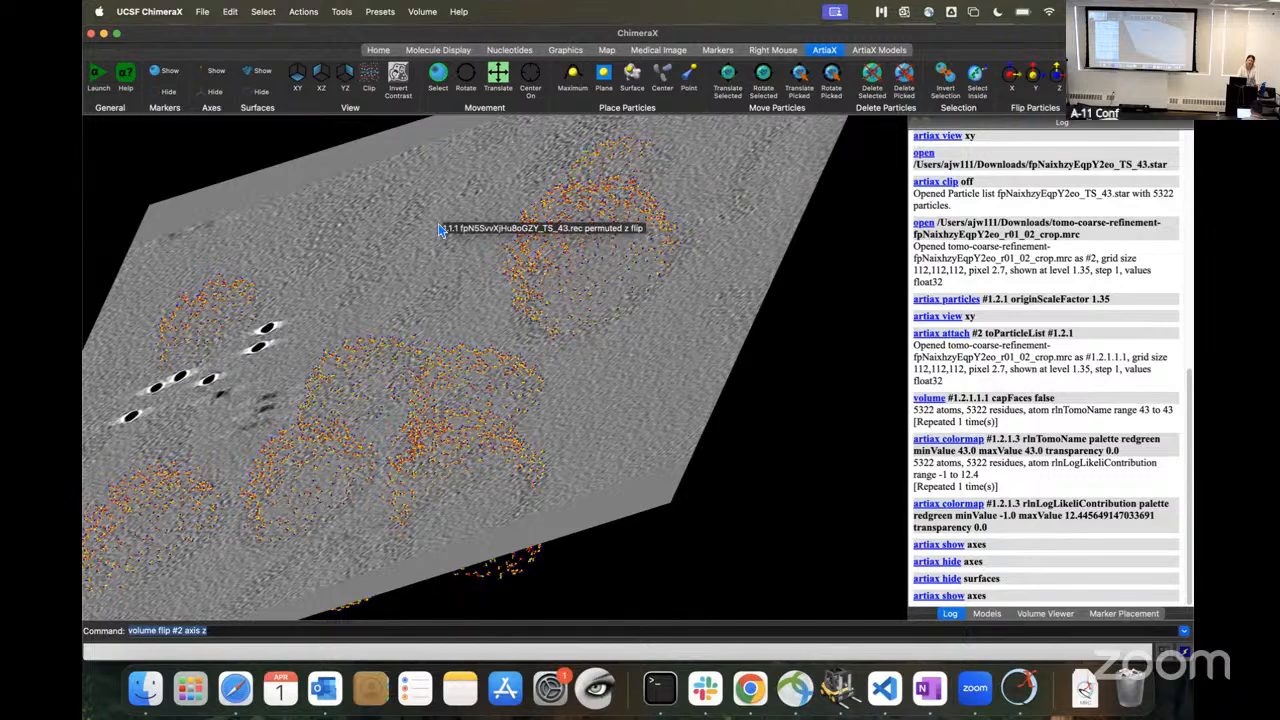
scroll(506, 302, down, 5)
drag(506, 302, 540, 335)
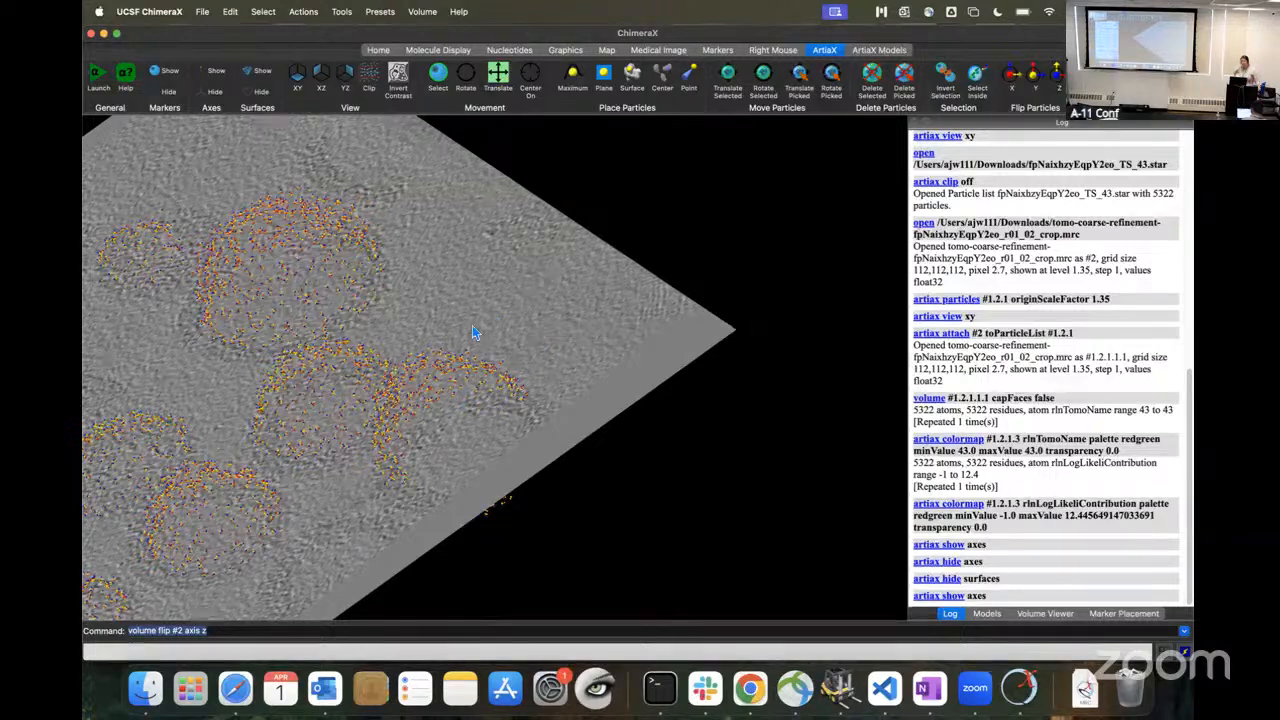
scroll(433, 360, down, 10)
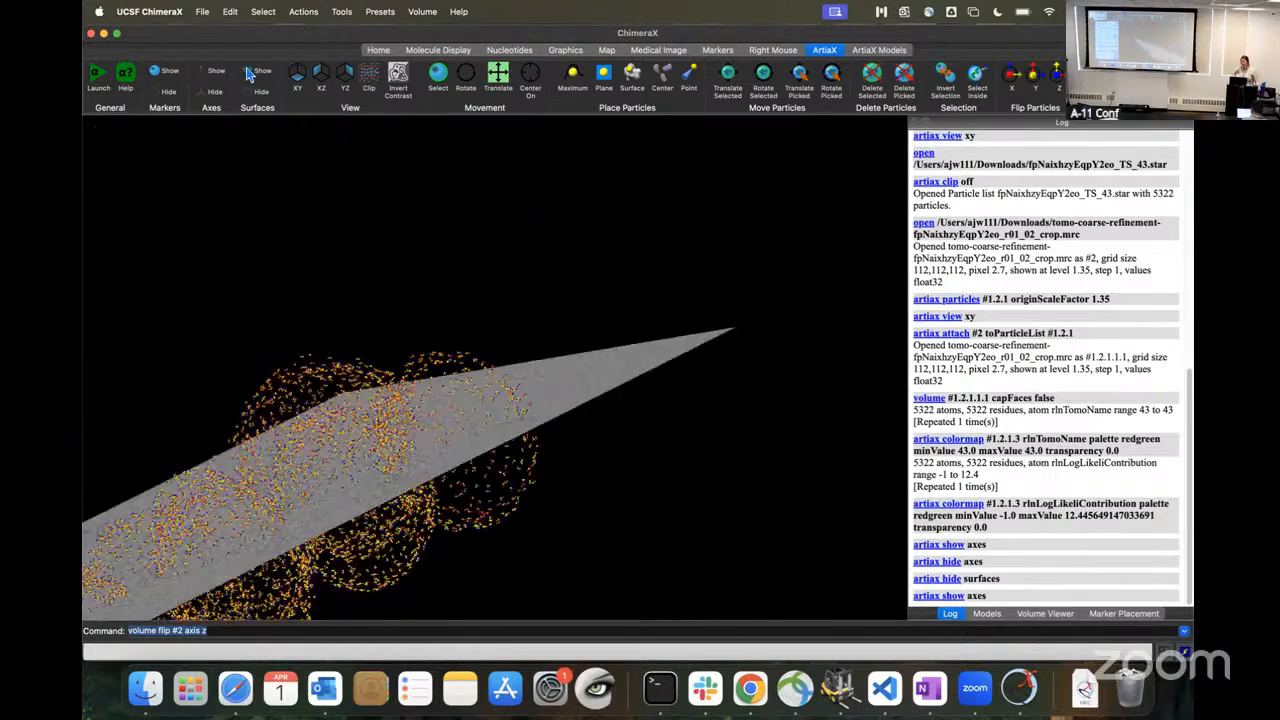
Step: Show the particle surfaces again and inspect the score-colored virions both face-on and edge-on to the tomogram slice
click(265, 73)
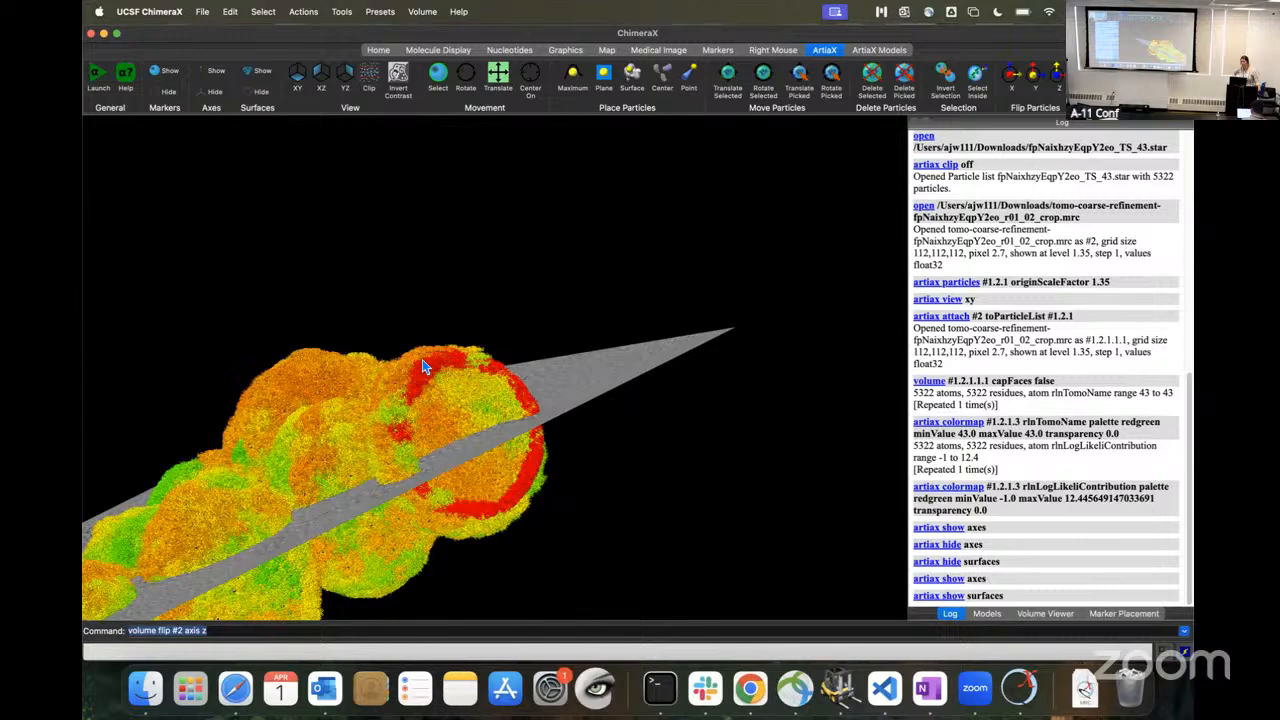
drag(468, 309, 444, 371)
scroll(444, 371, up, 8)
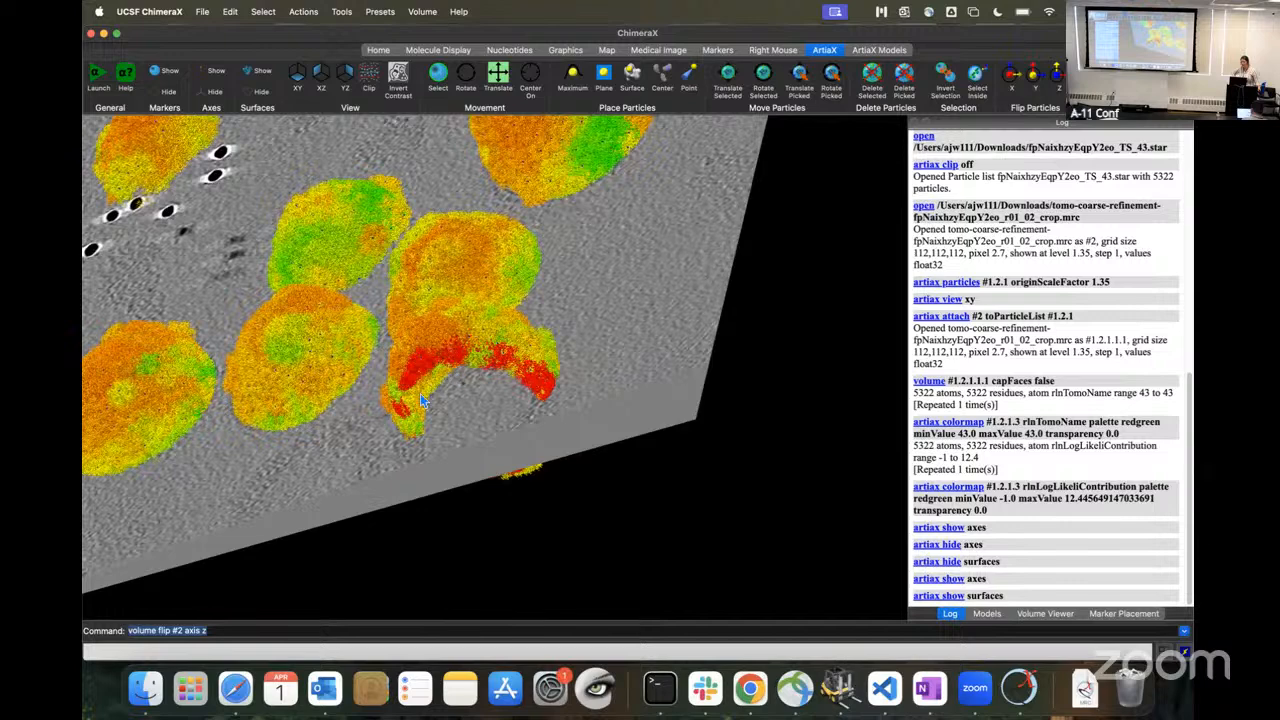
scroll(418, 403, down, 3)
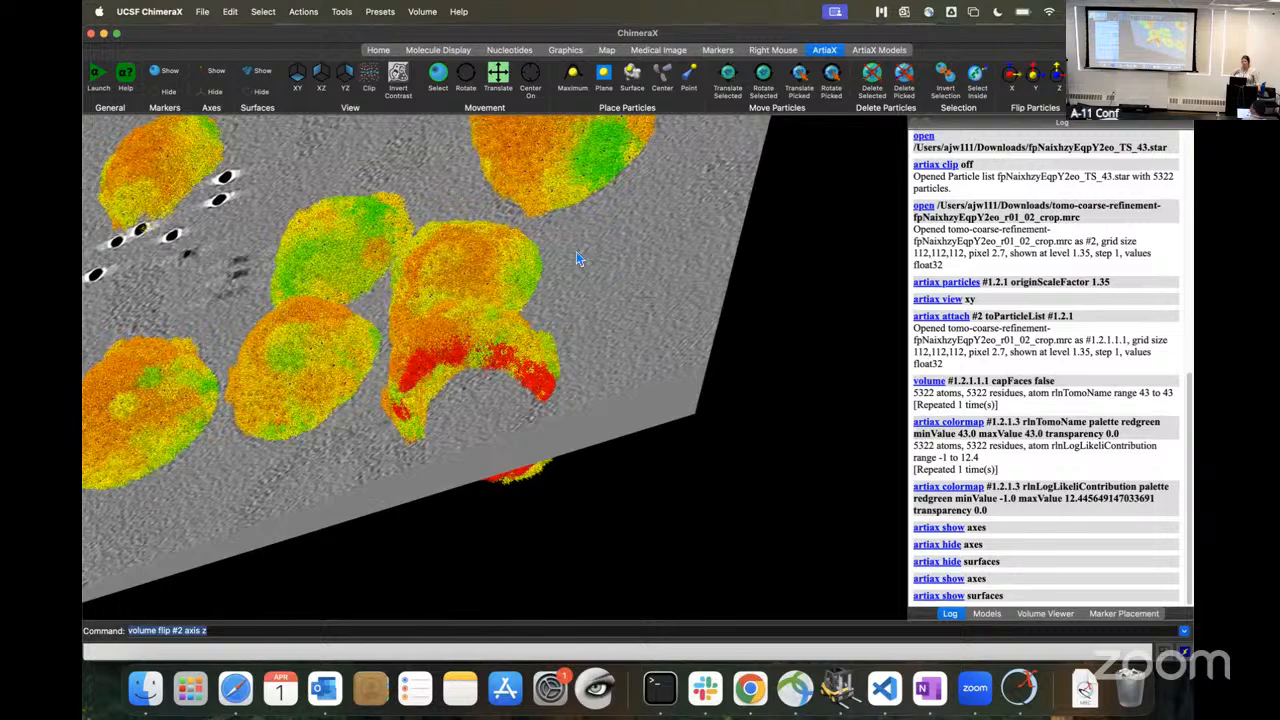
drag(574, 243, 634, 249)
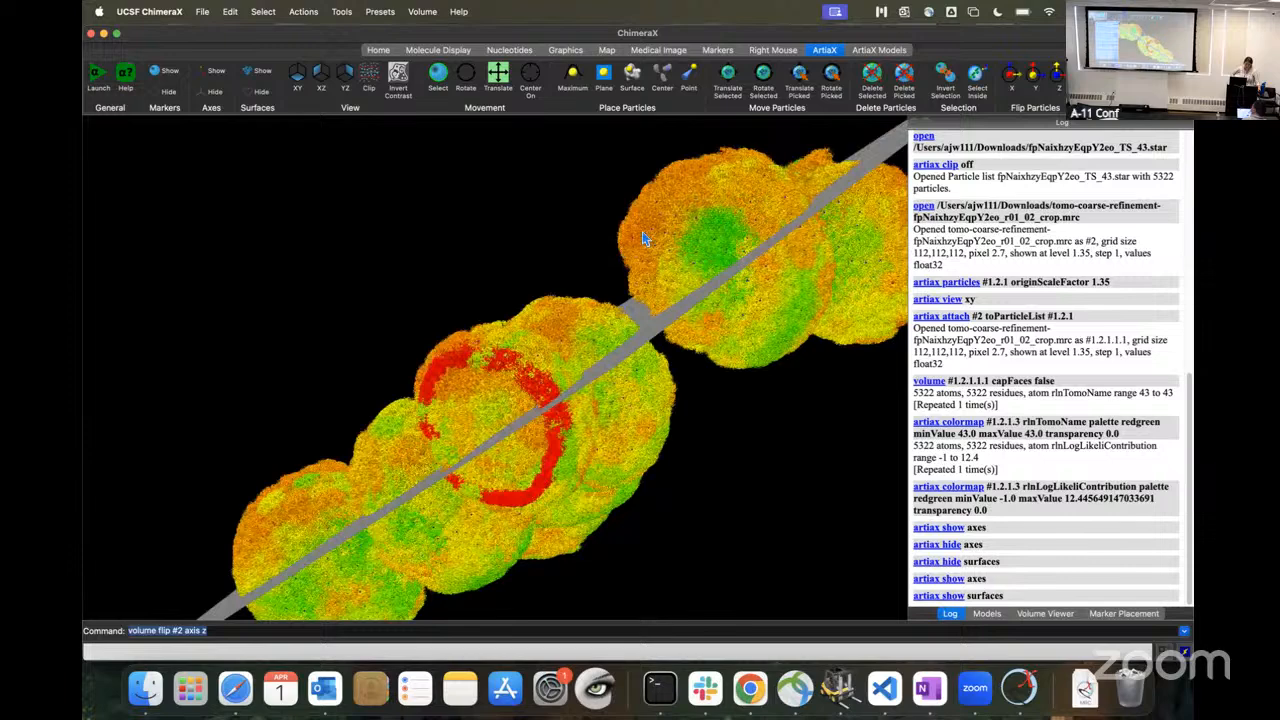
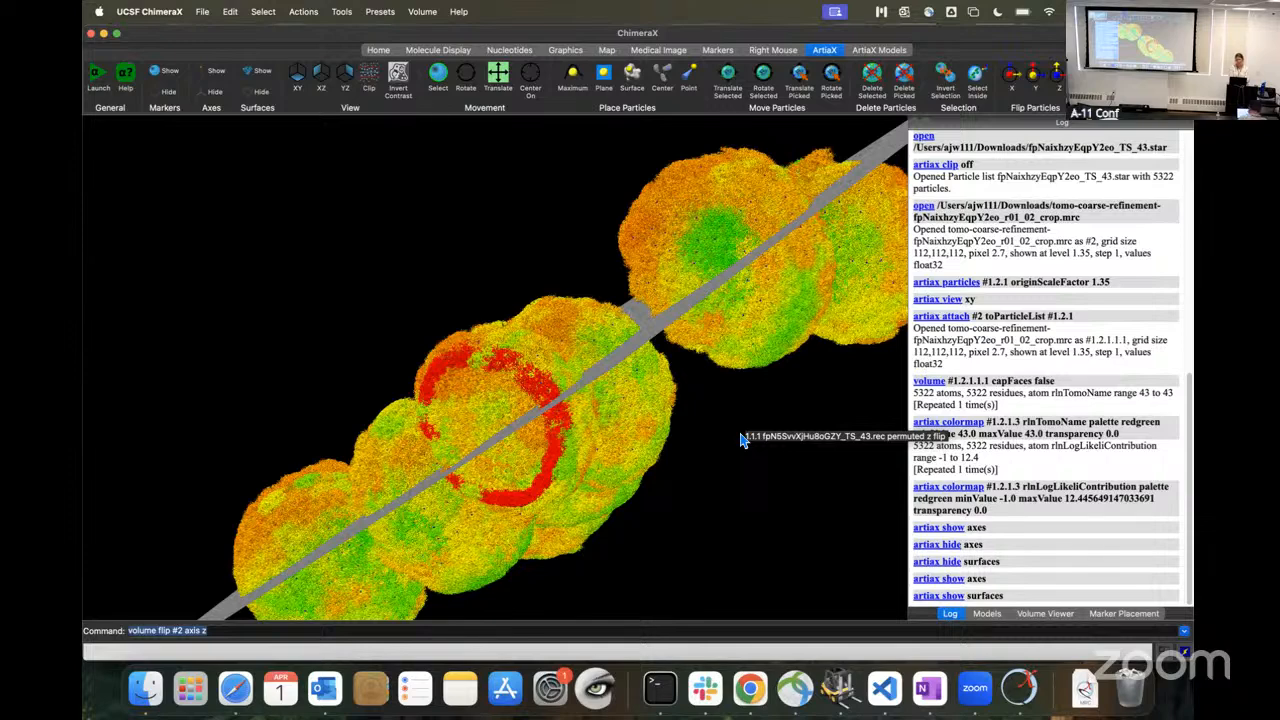
Step: Switch to Chrome and read the practical's remaining ChimeraX display instructions through Step 6: Post-processing
key(ctrl+Left)
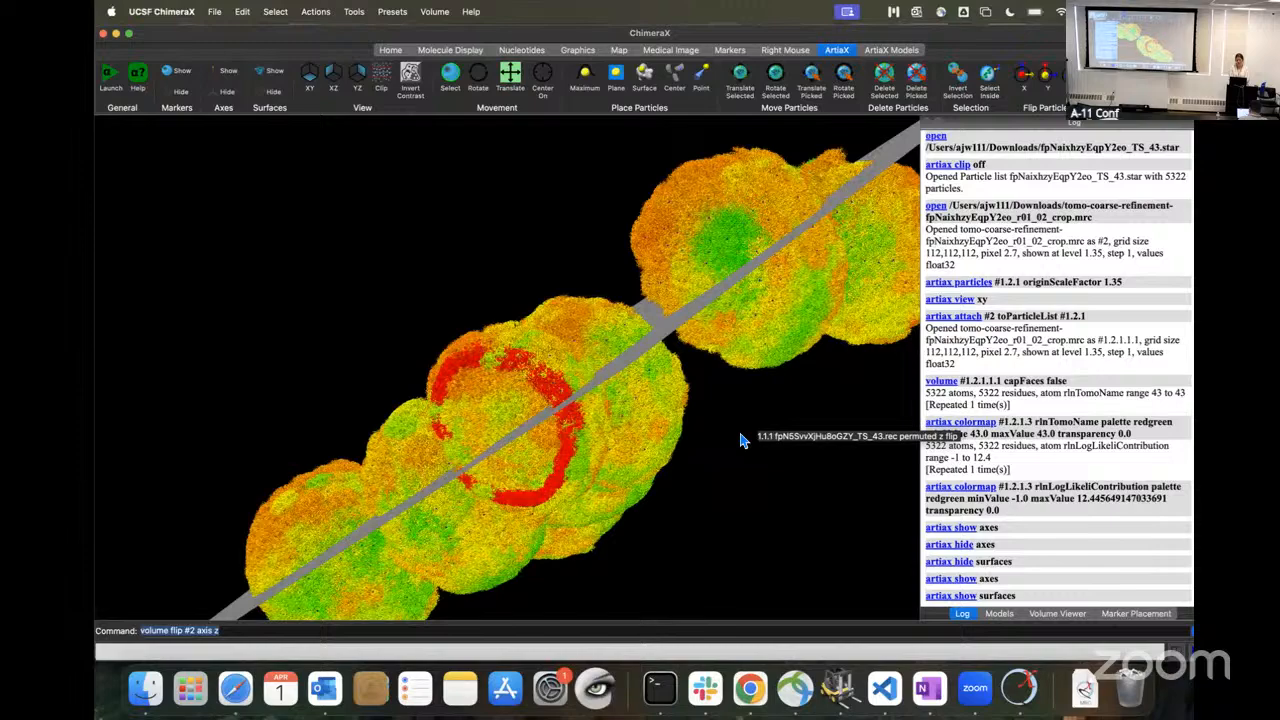
key(ctrl+Right)
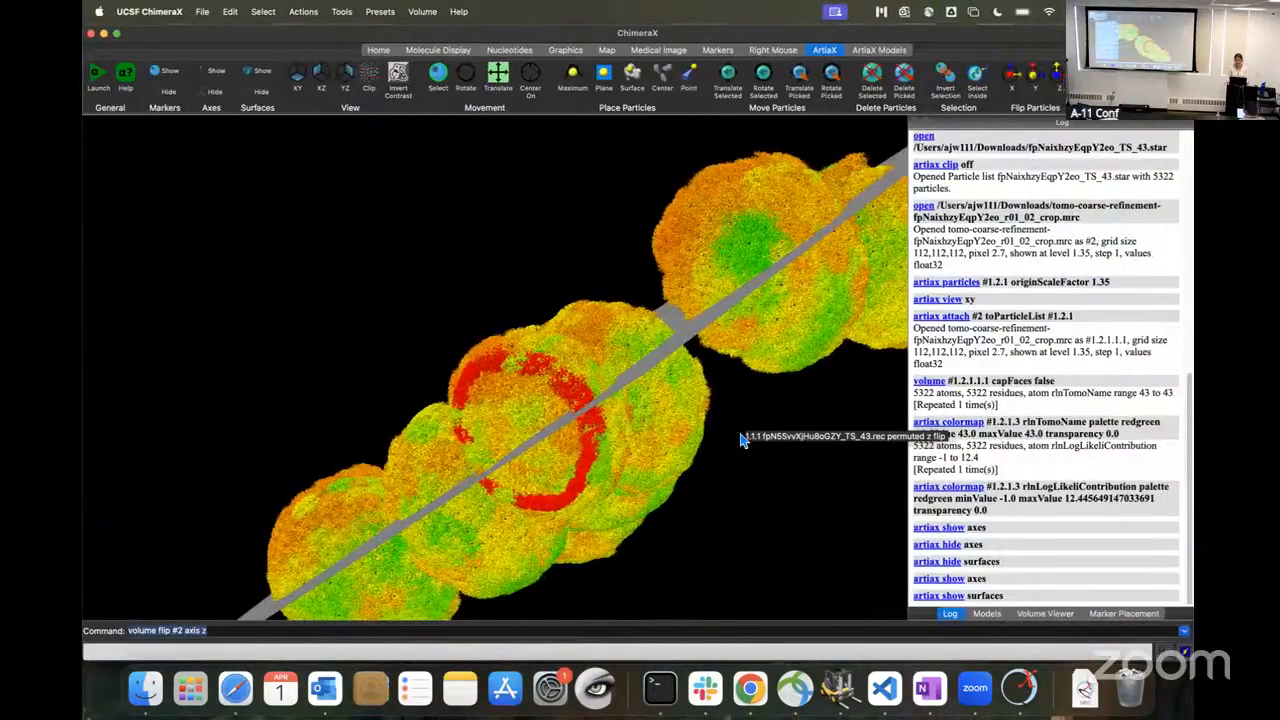
key(ctrl+Up)
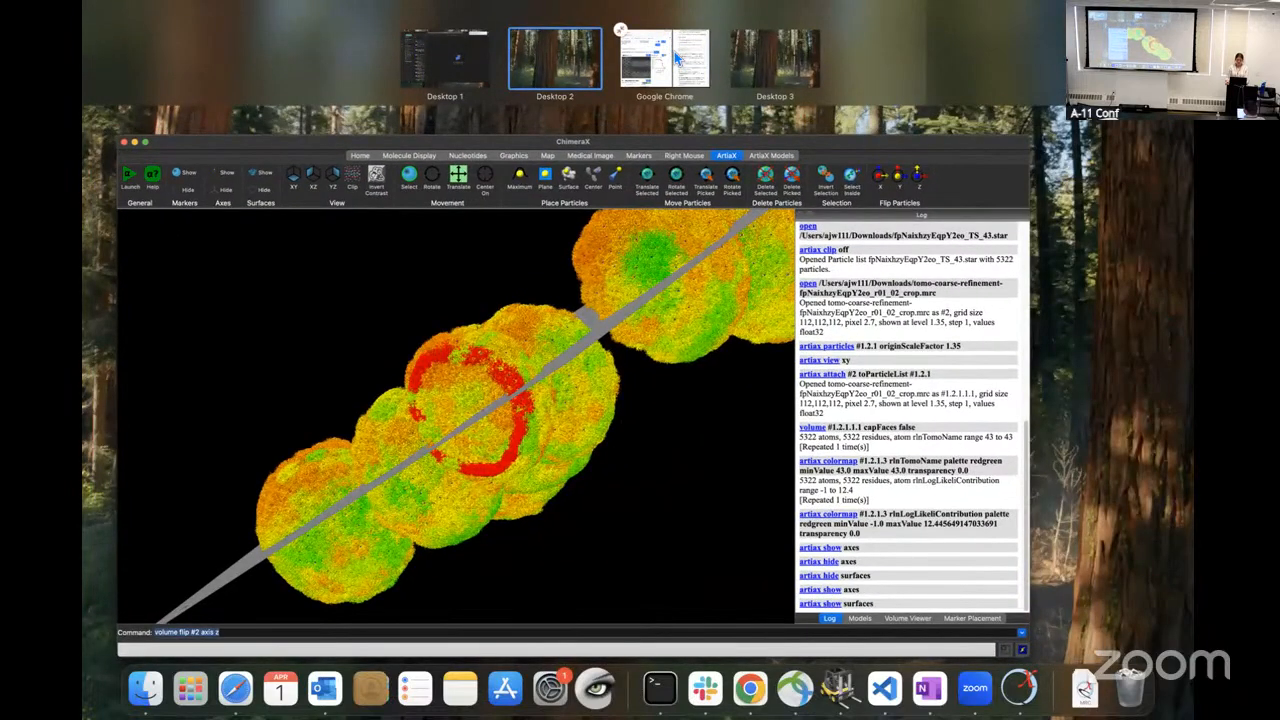
click(675, 58)
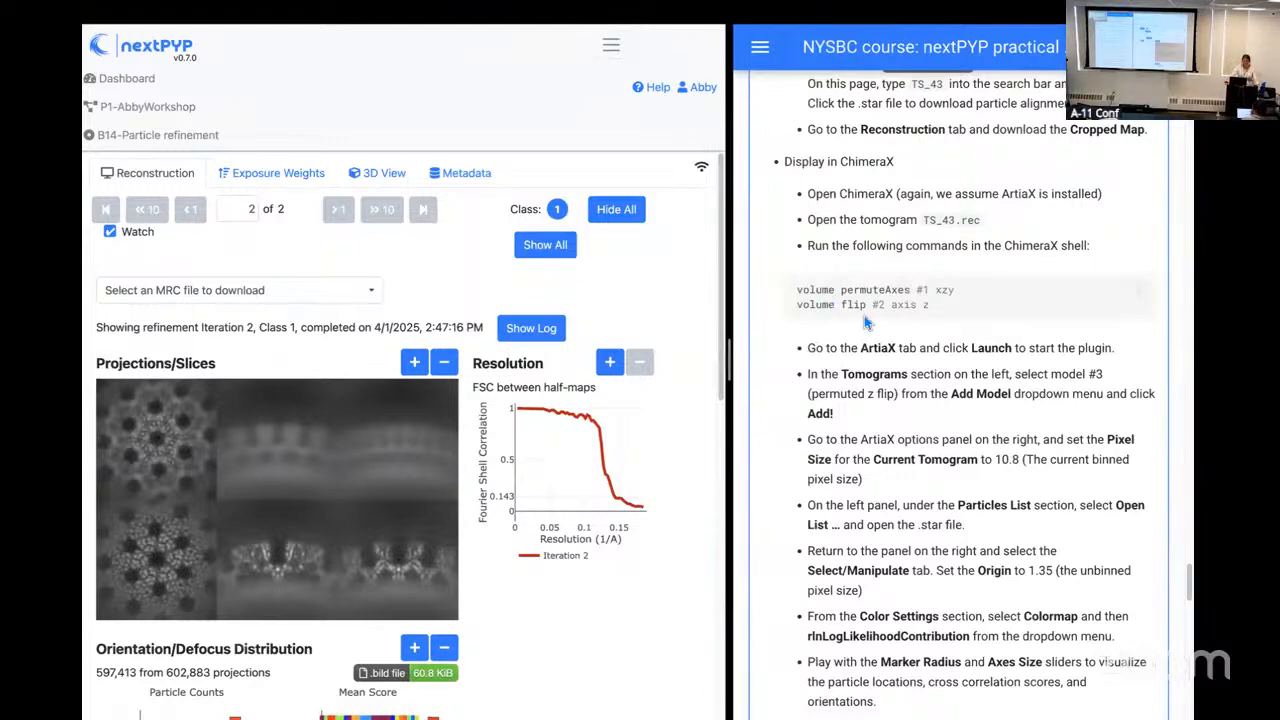
scroll(828, 293, down, 5)
scroll(879, 330, down, 3)
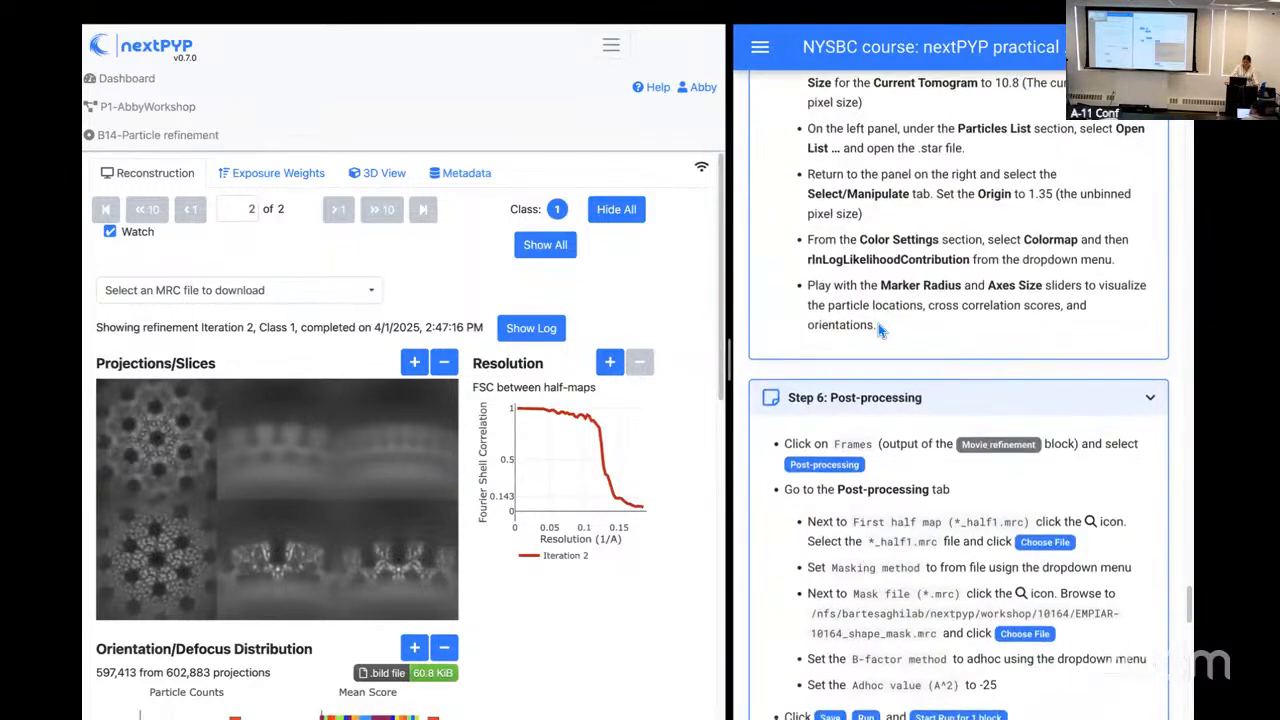
scroll(880, 333, down, 1)
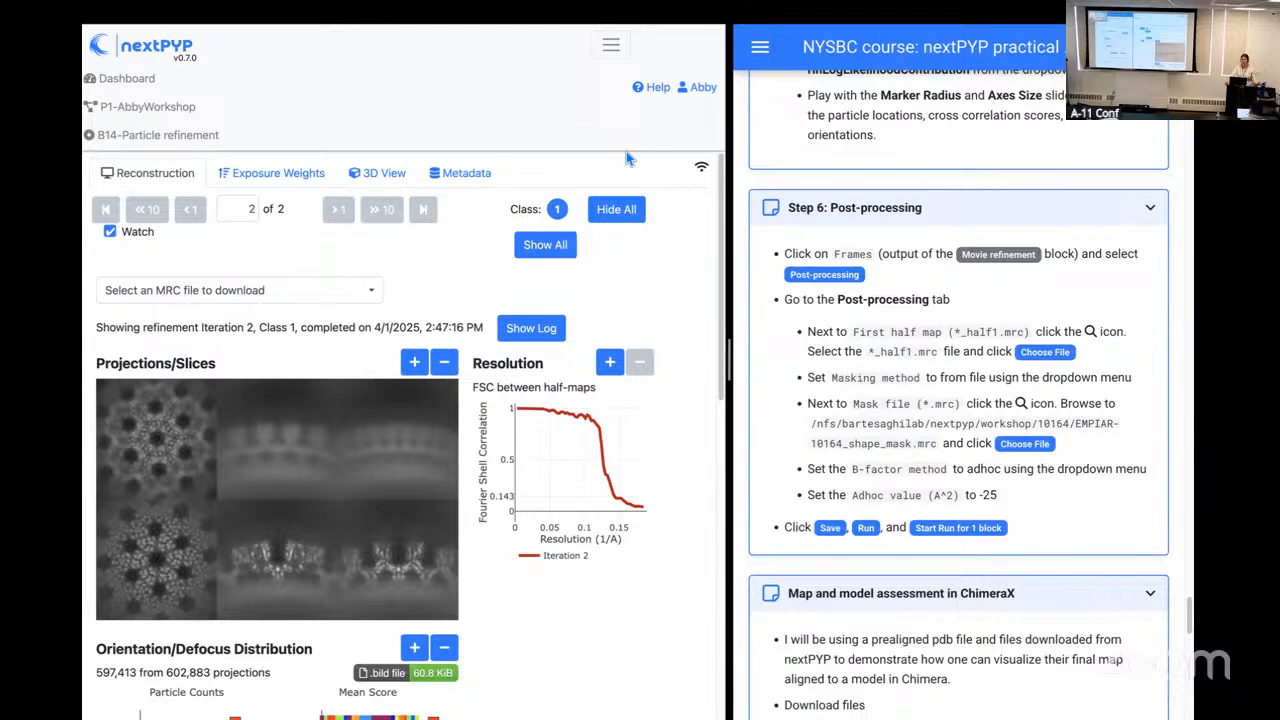
Step: Return to the workshop project's block diagram and check the streaming log for Iteration 2 (split) of the Movie refinement run
click(140, 108)
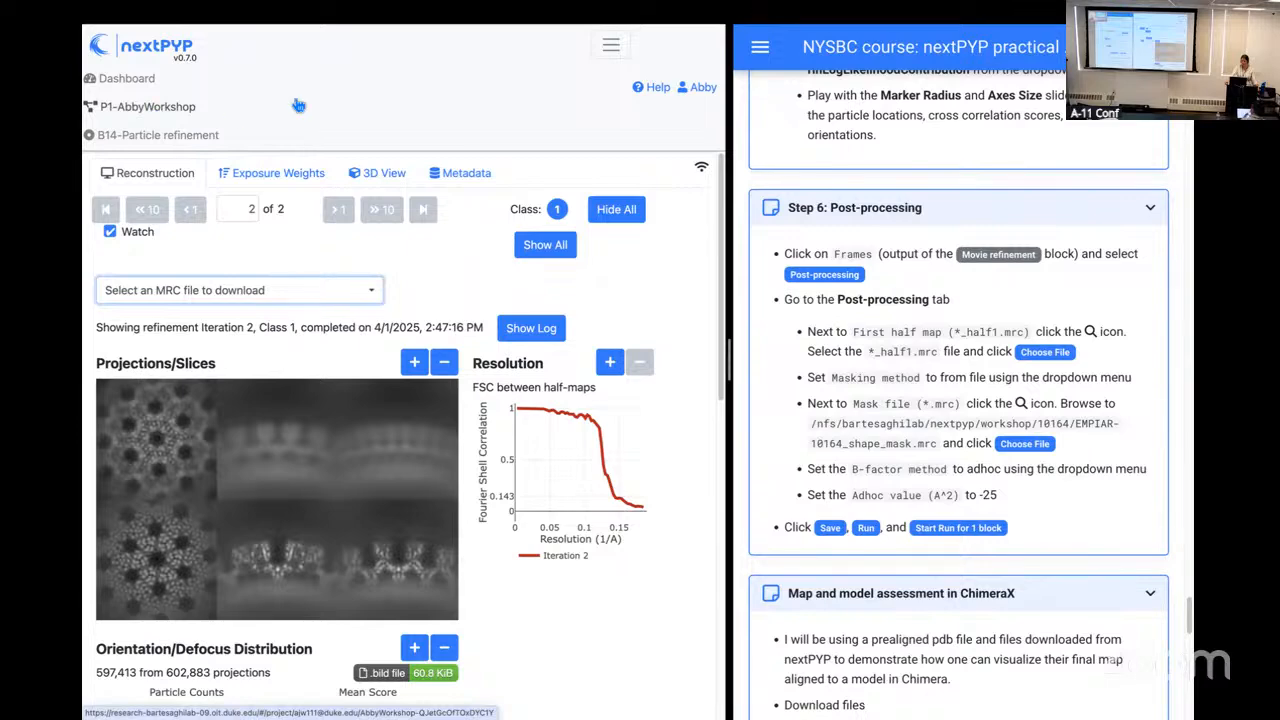
click(160, 109)
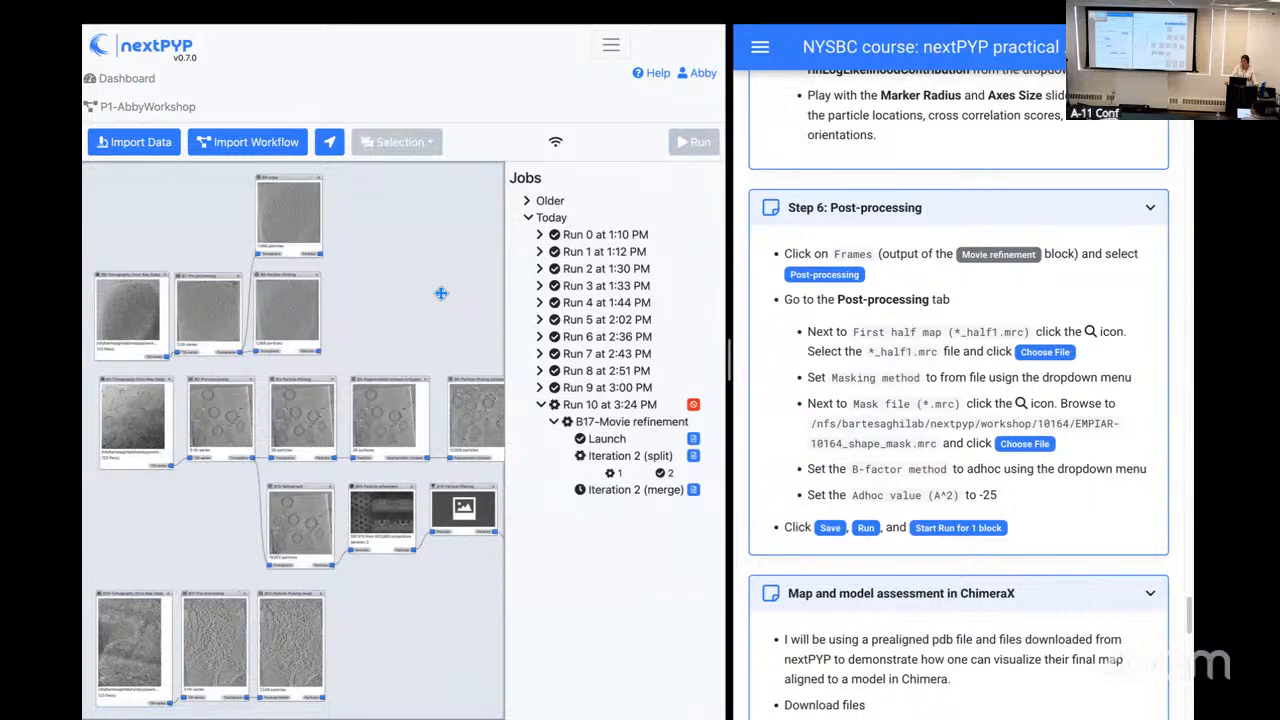
drag(441, 293, 300, 226)
drag(470, 308, 418, 287)
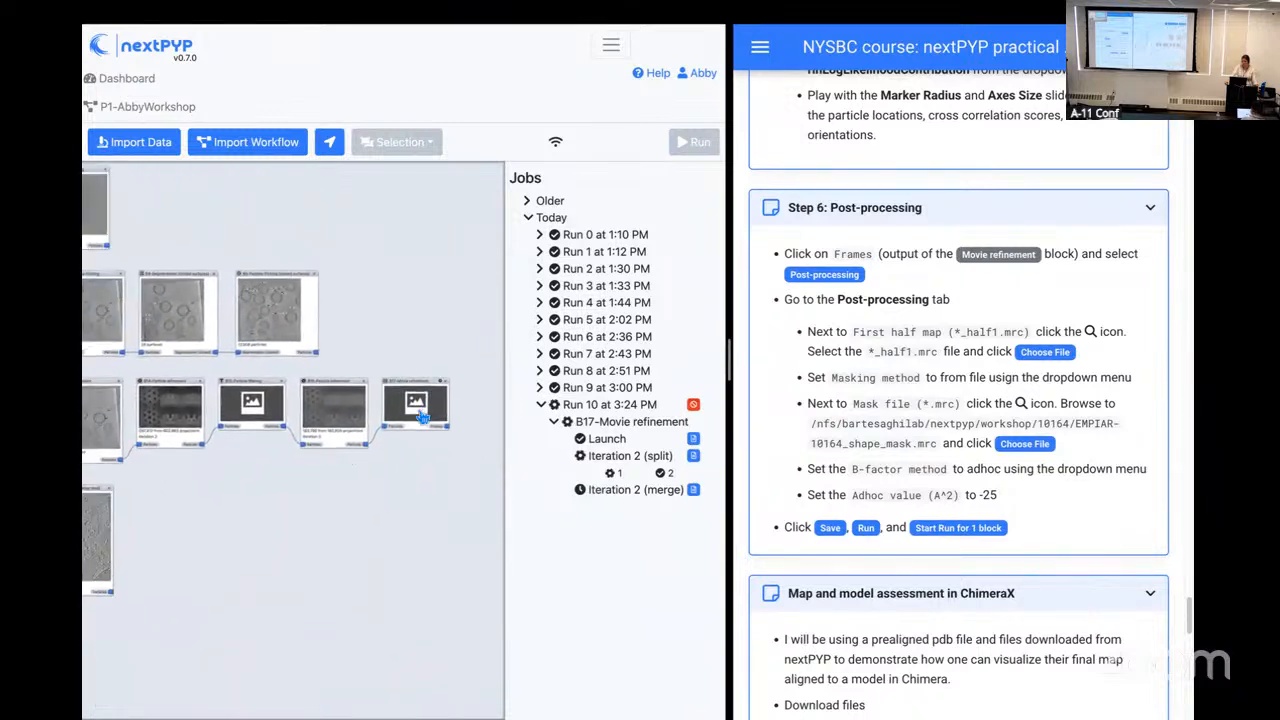
click(694, 457)
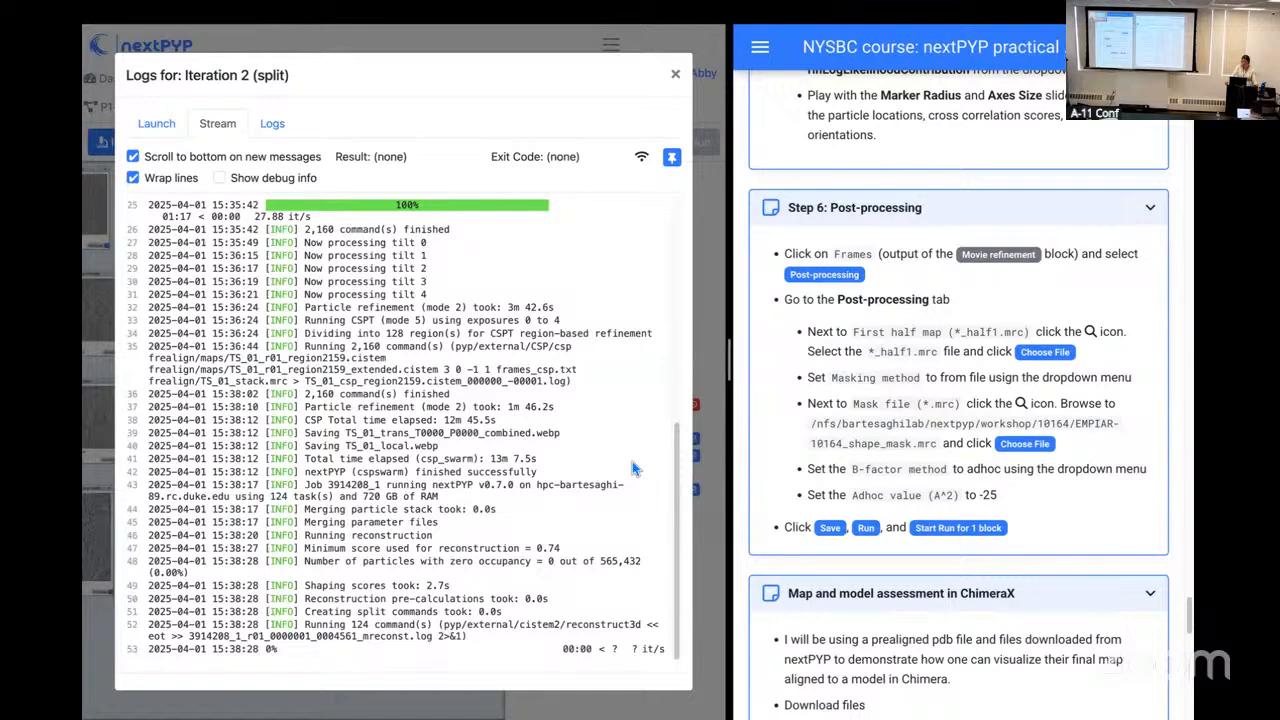
scroll(632, 461, up, 3)
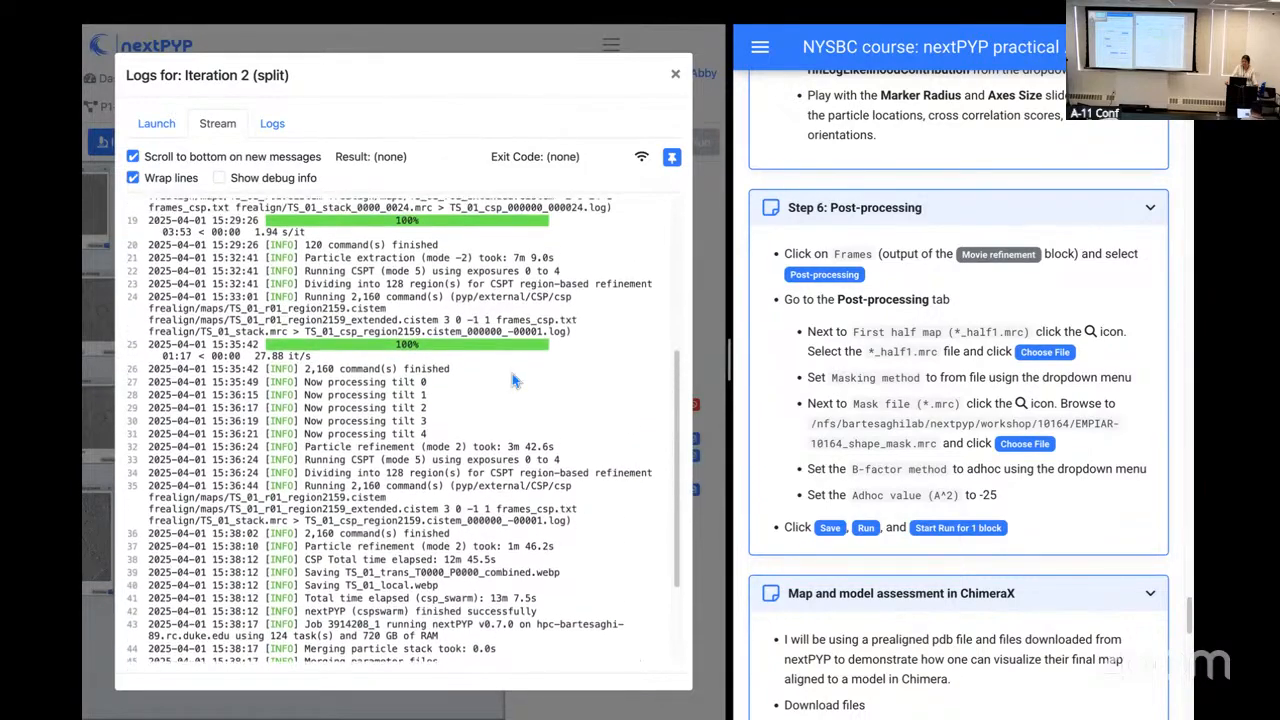
click(675, 74)
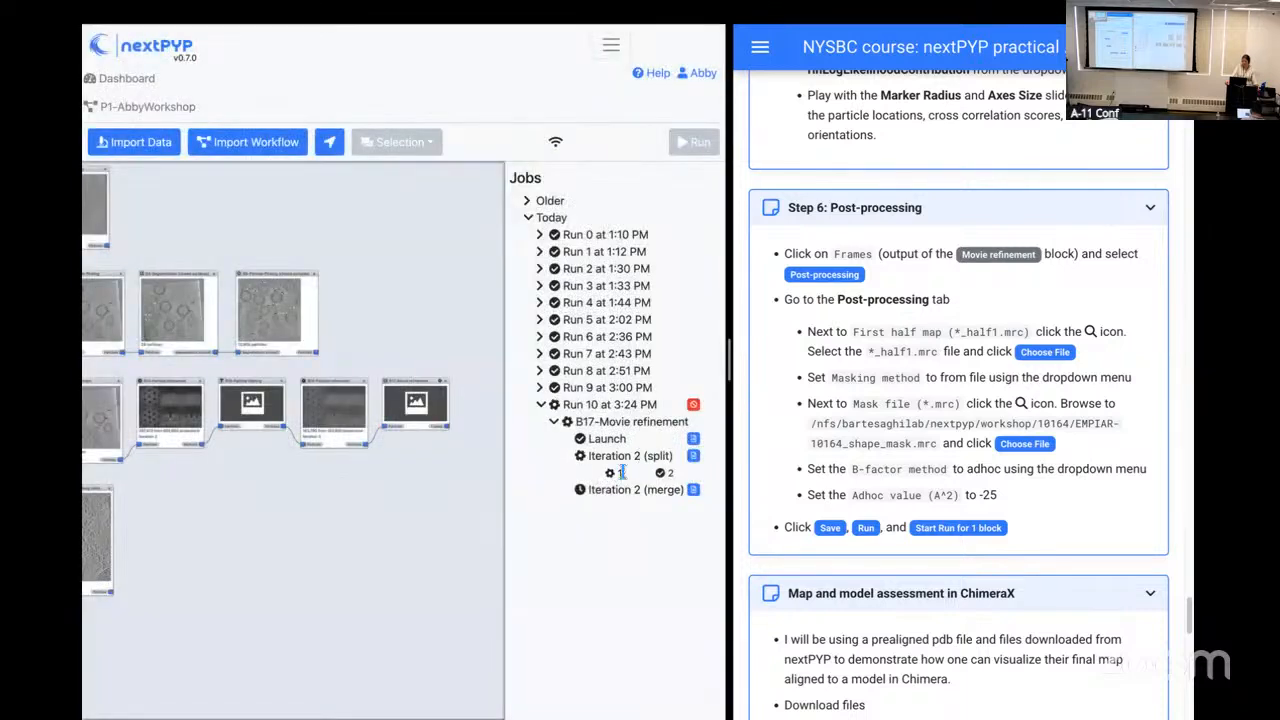
Step: Load the log of array job 2 for Iteration 2 (split), read it to the end and close the logs
click(694, 458)
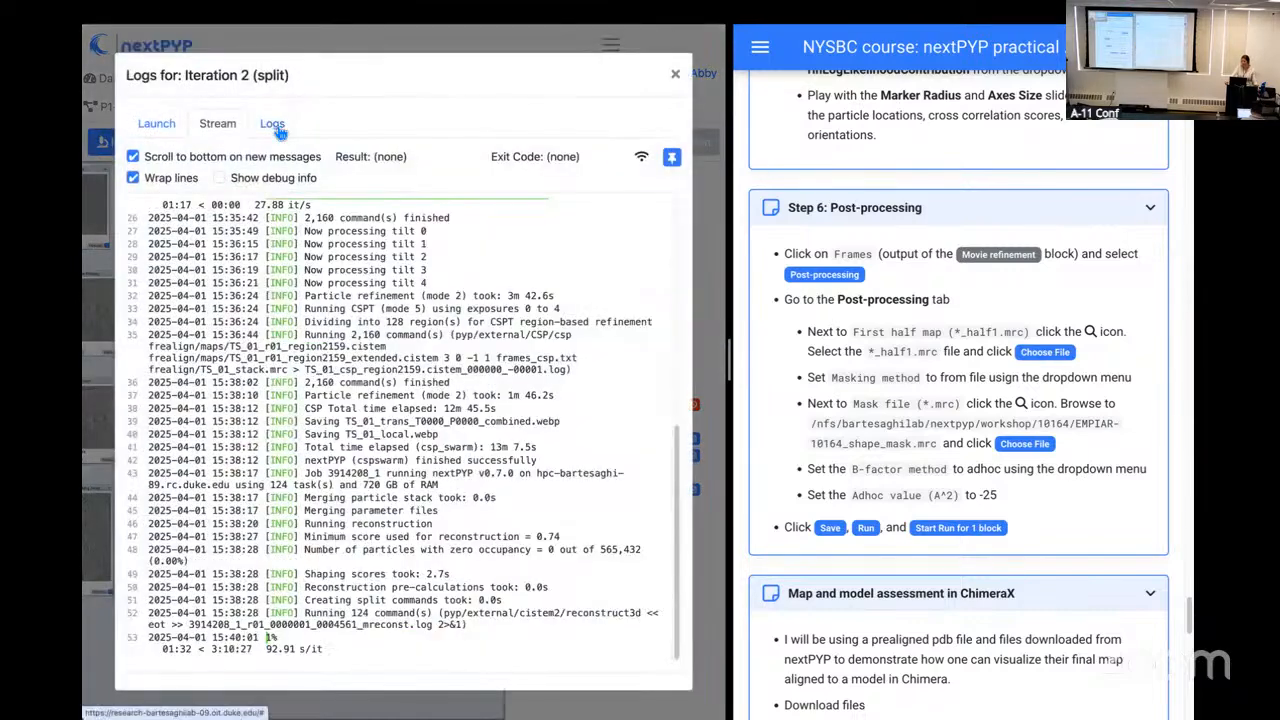
click(273, 124)
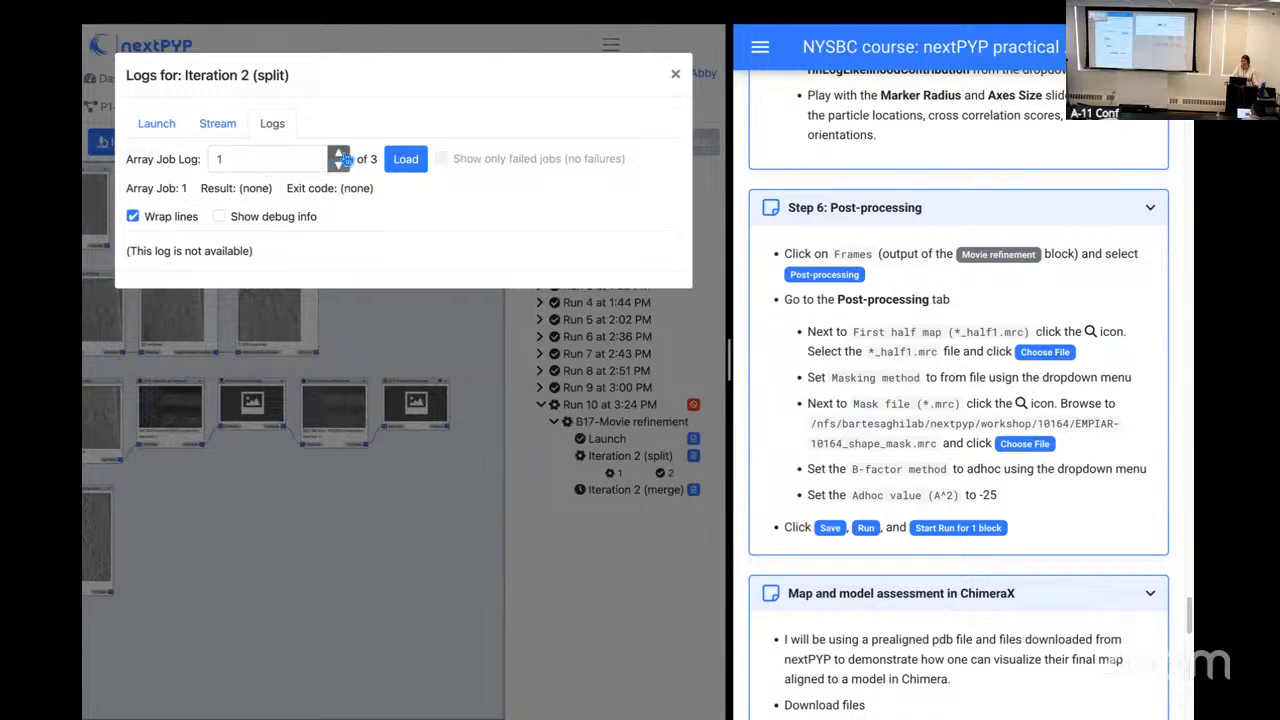
click(340, 153)
click(405, 159)
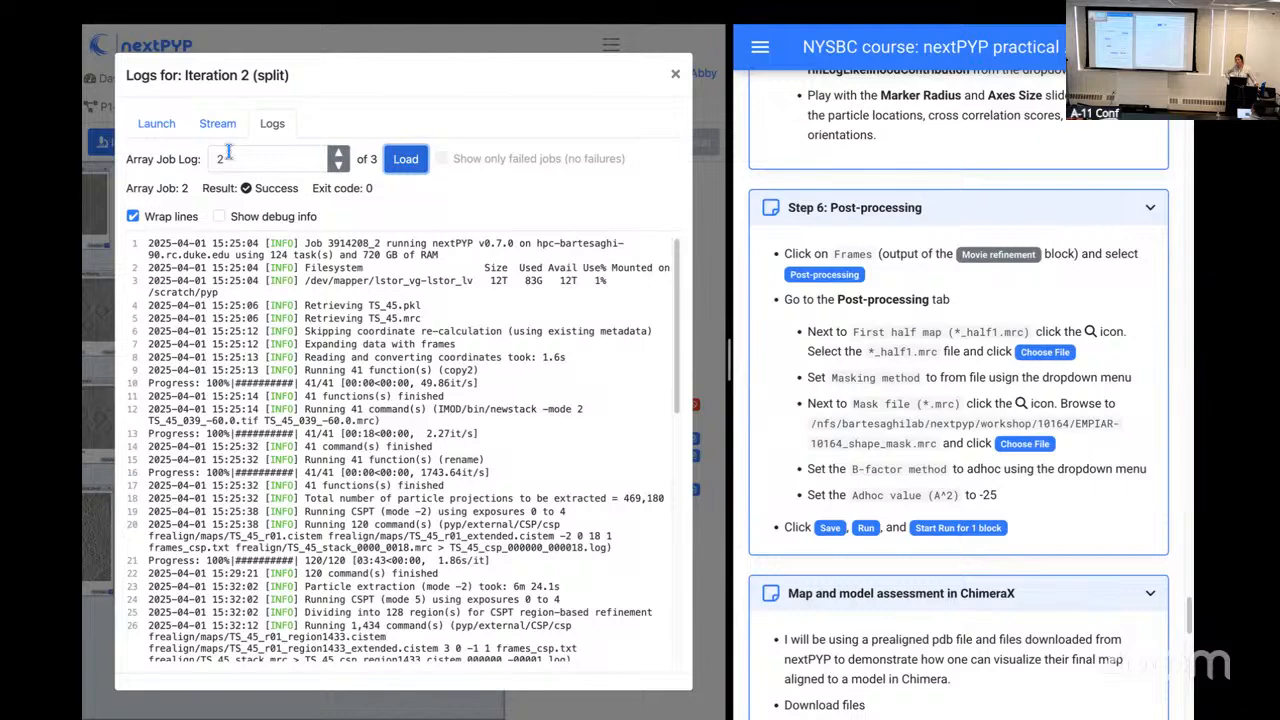
scroll(418, 343, down, 1)
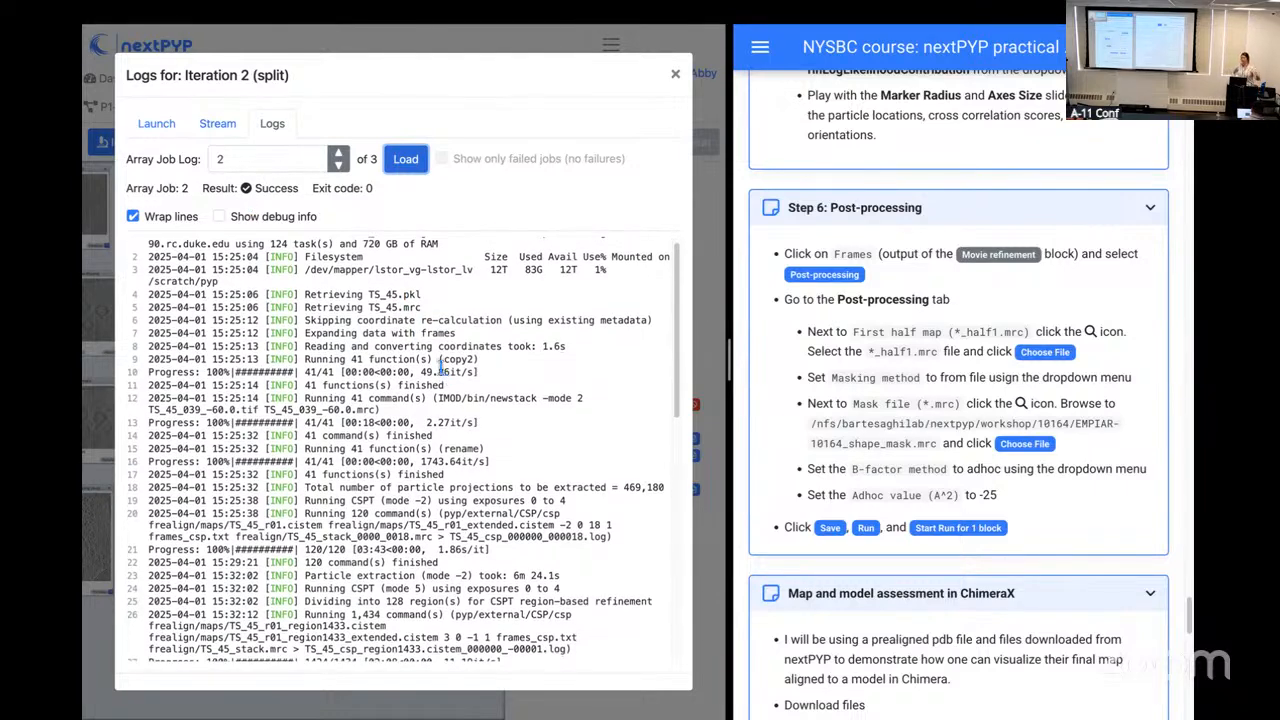
scroll(468, 398, down, 3)
scroll(470, 403, down, 10)
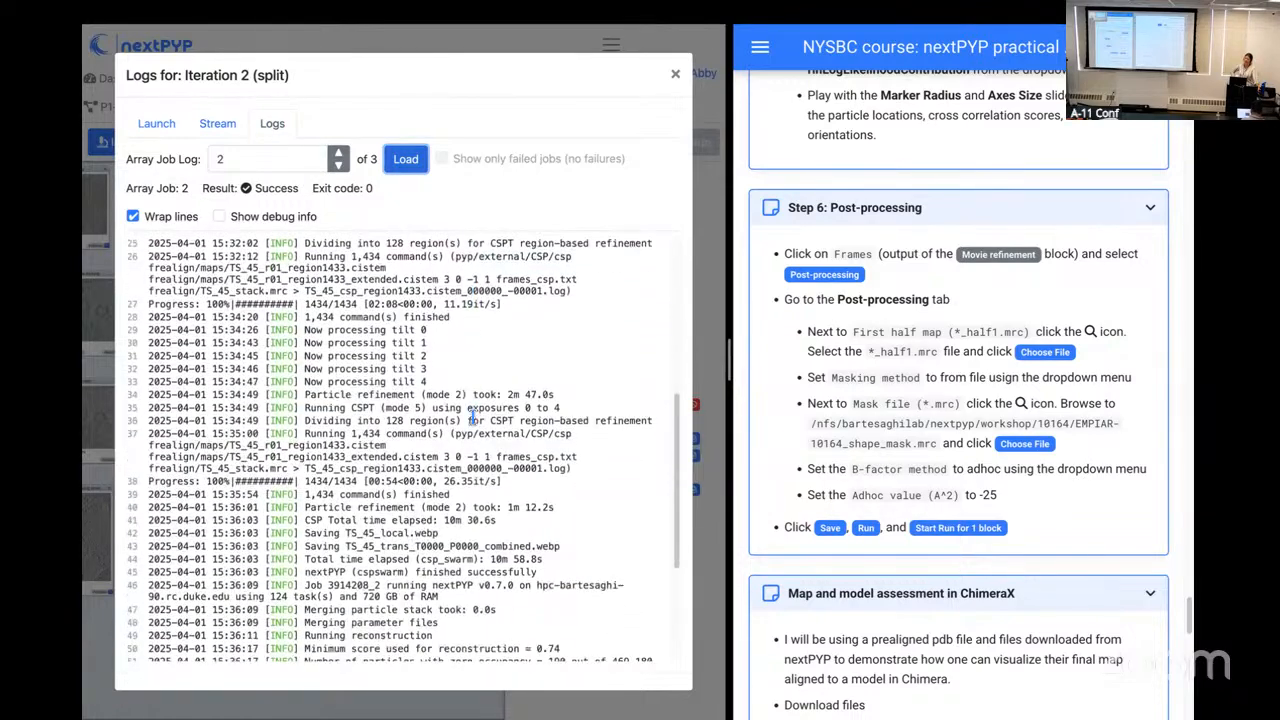
scroll(471, 418, down, 5)
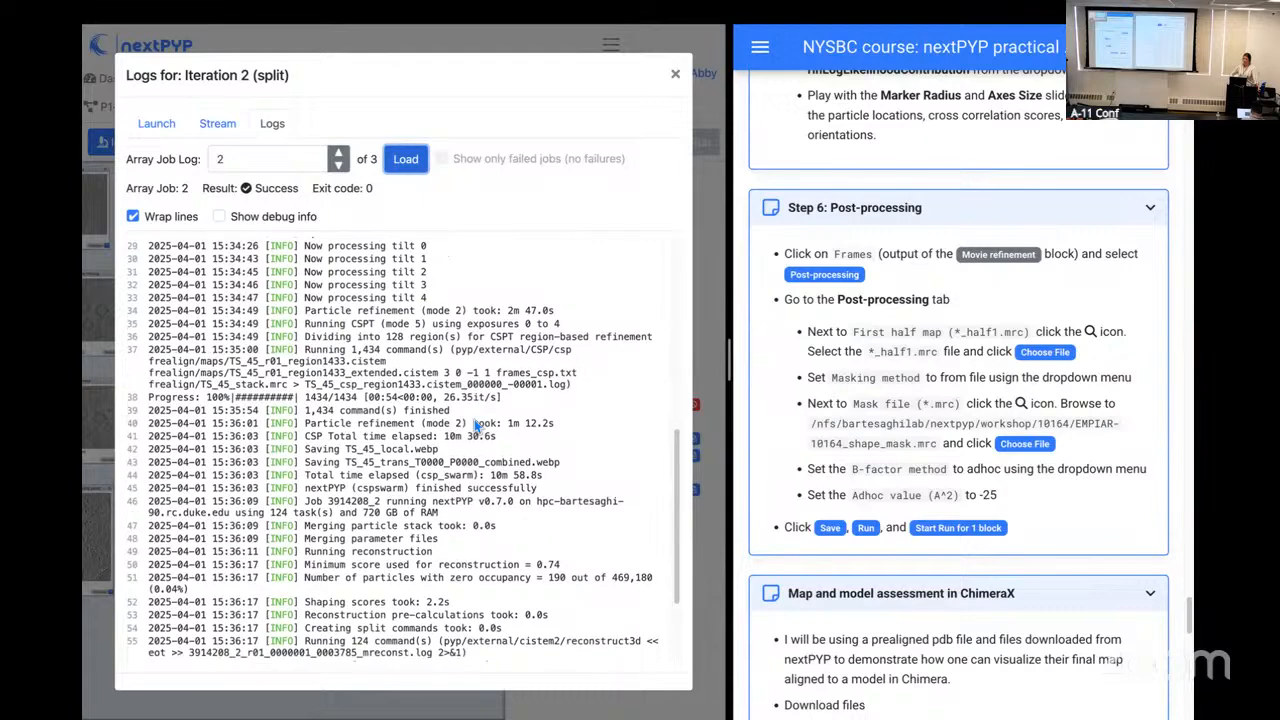
scroll(472, 418, down, 5)
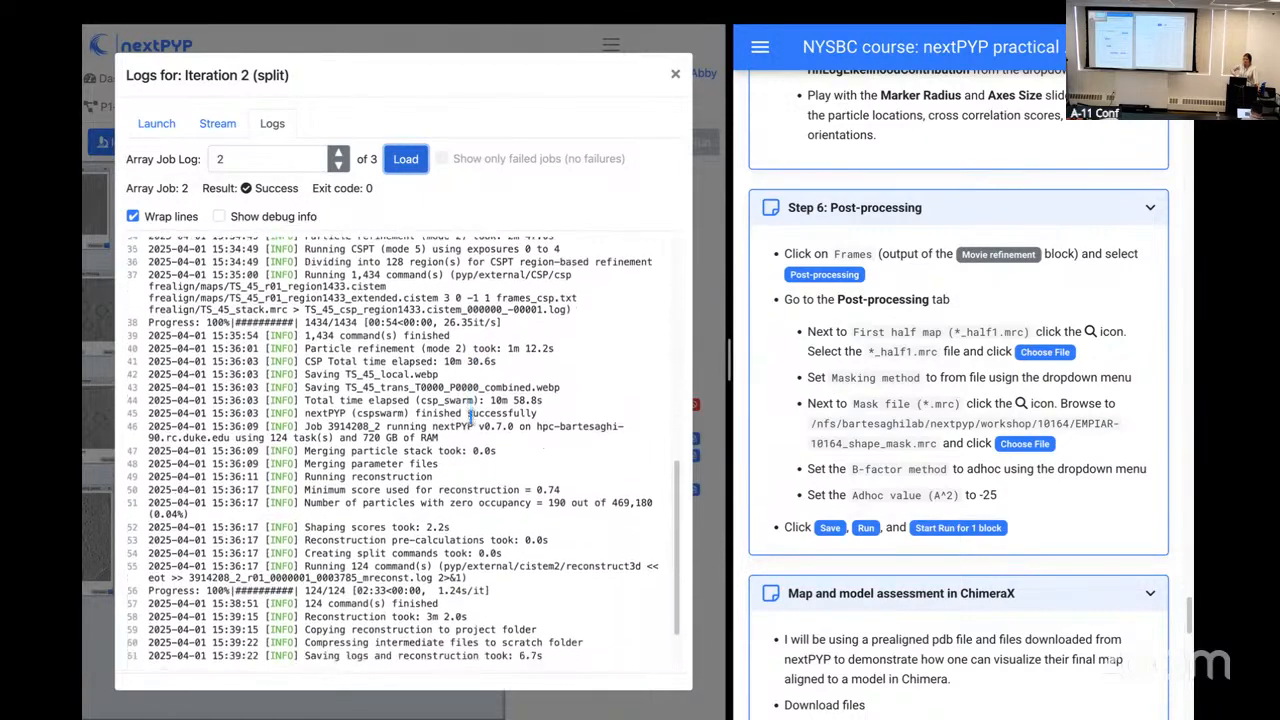
scroll(471, 419, down, 2)
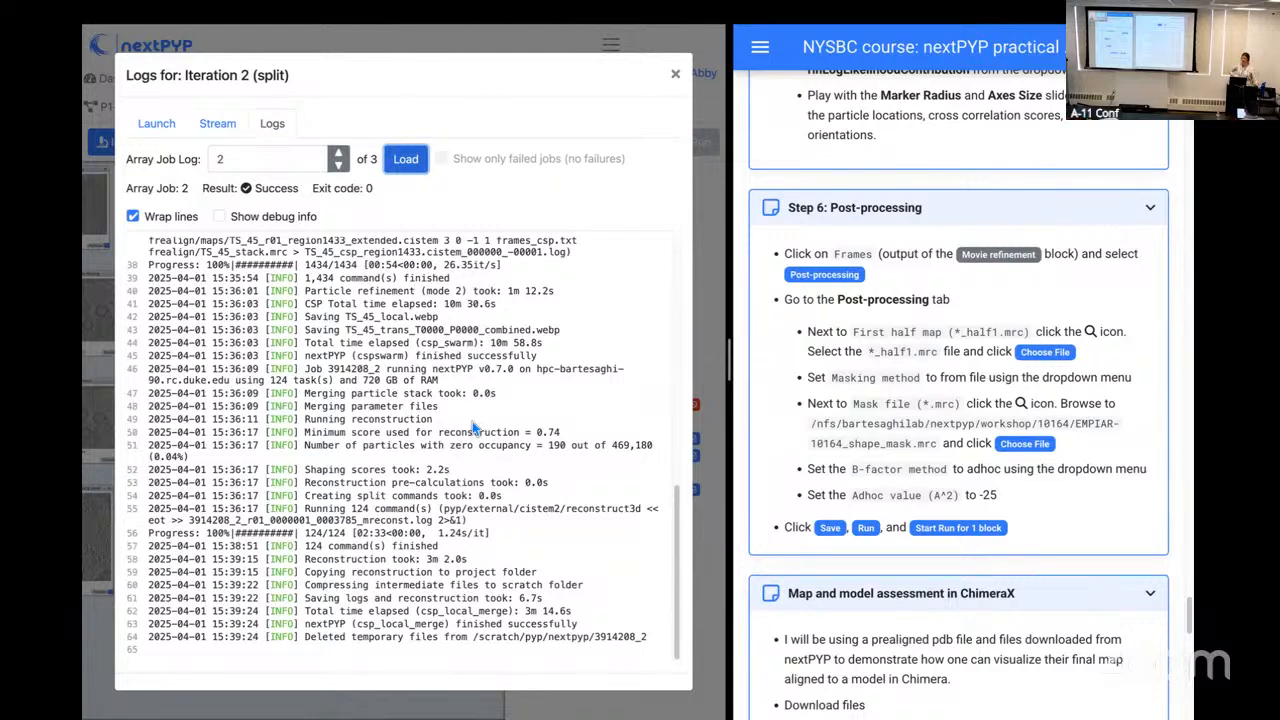
click(677, 76)
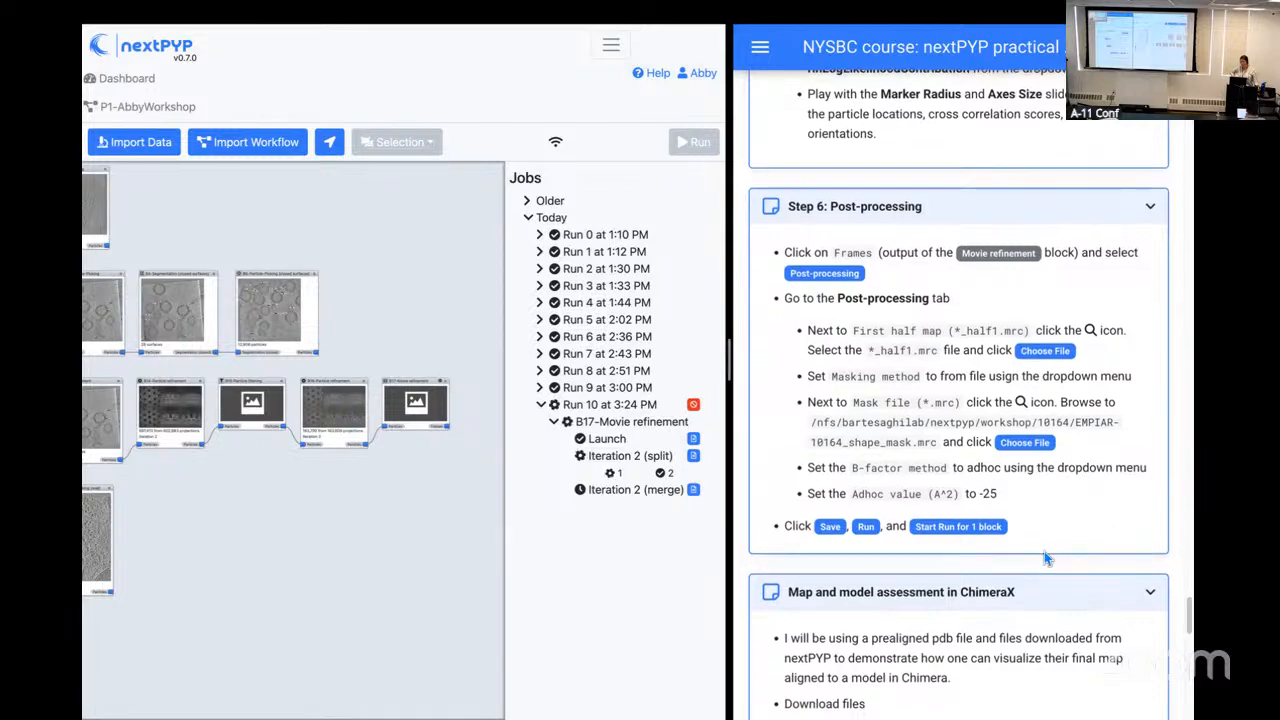
Step: Look over the practical's Map and model assessment in ChimeraX section and return to Step 6: Post-processing
scroll(1044, 551, down, 2)
scroll(1046, 553, down, 2)
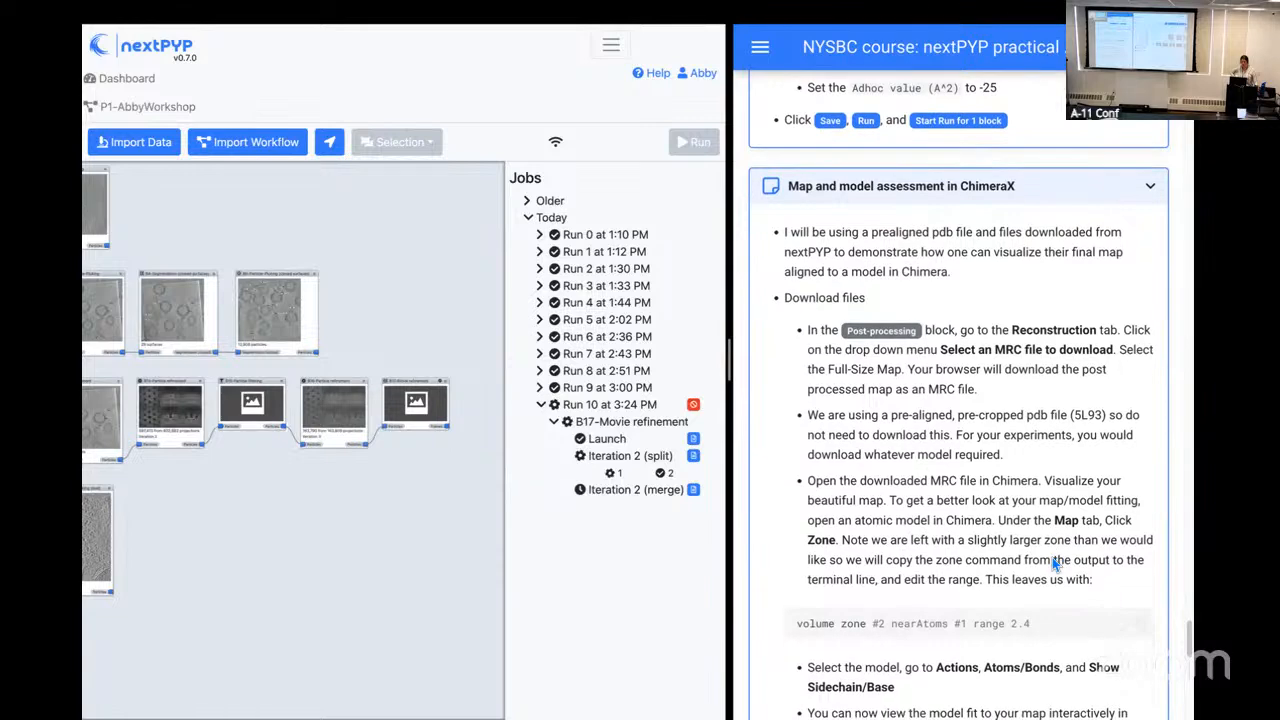
scroll(1053, 563, down, 1)
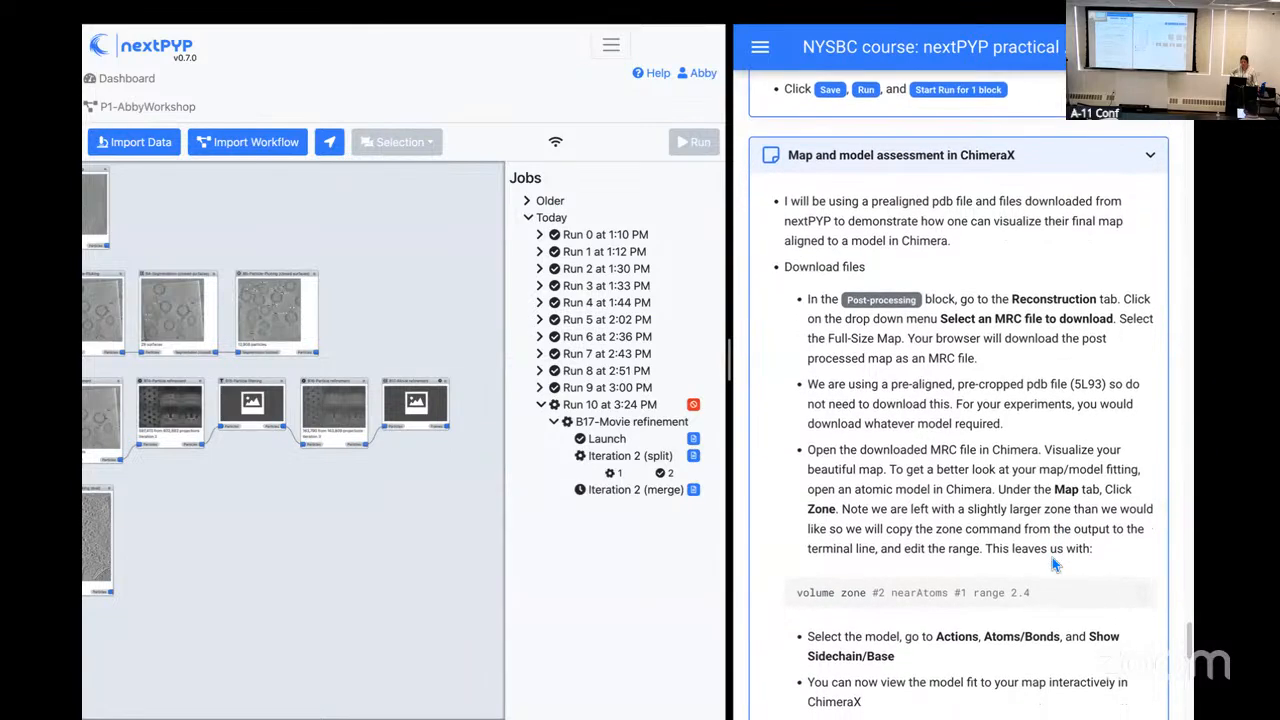
scroll(834, 529, up, 4)
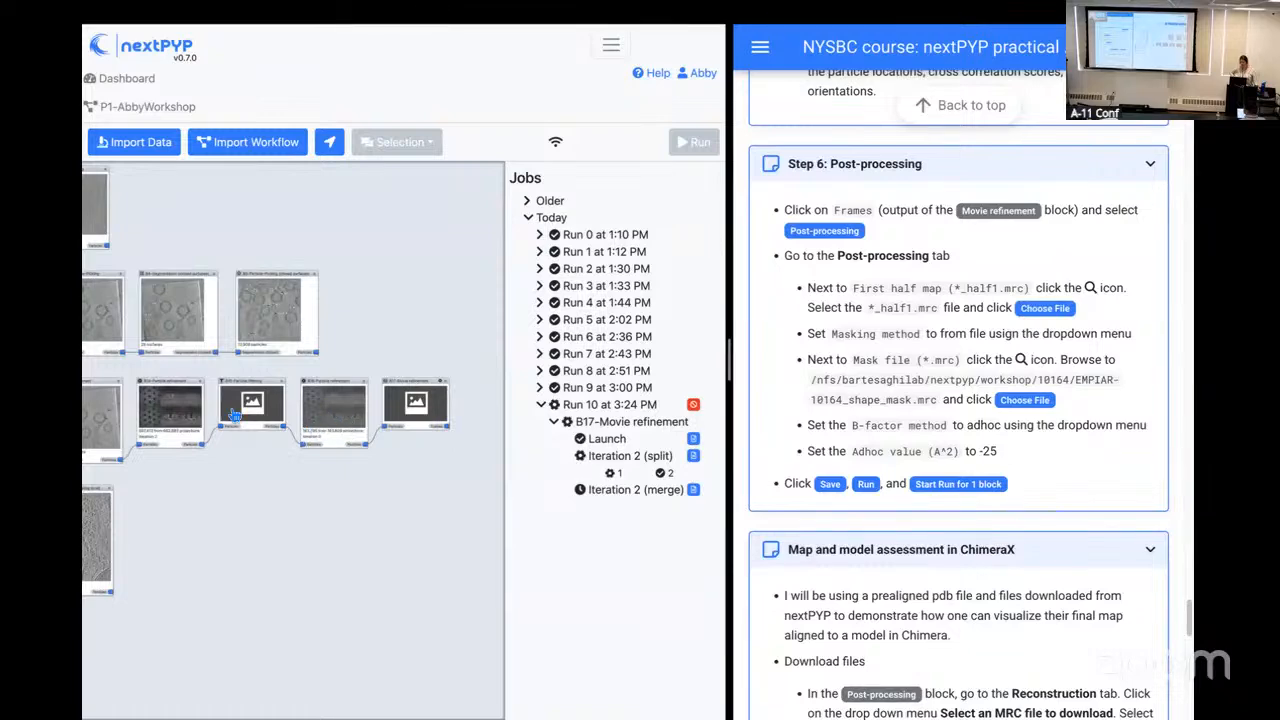
Step: Open the first Particle refinement block's reconstruction and download the .bild file of its orientation distribution
click(170, 418)
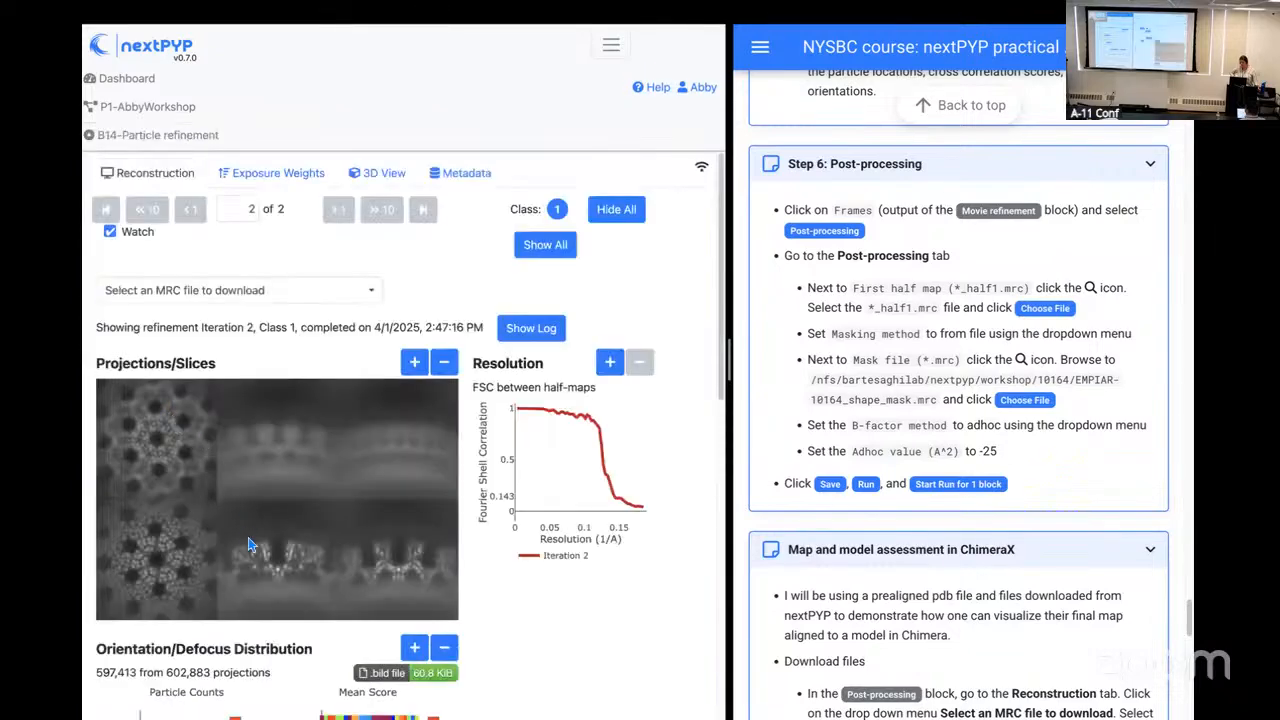
scroll(250, 543, down, 2)
scroll(250, 543, down, 2)
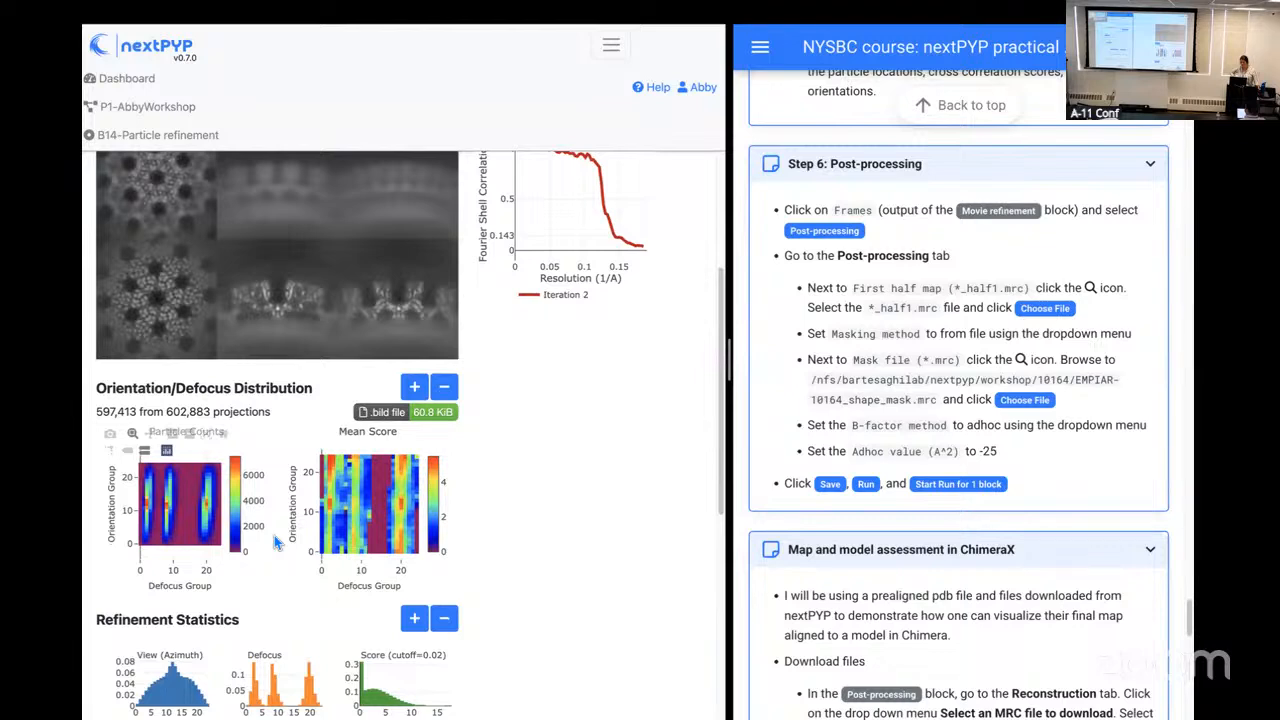
click(428, 425)
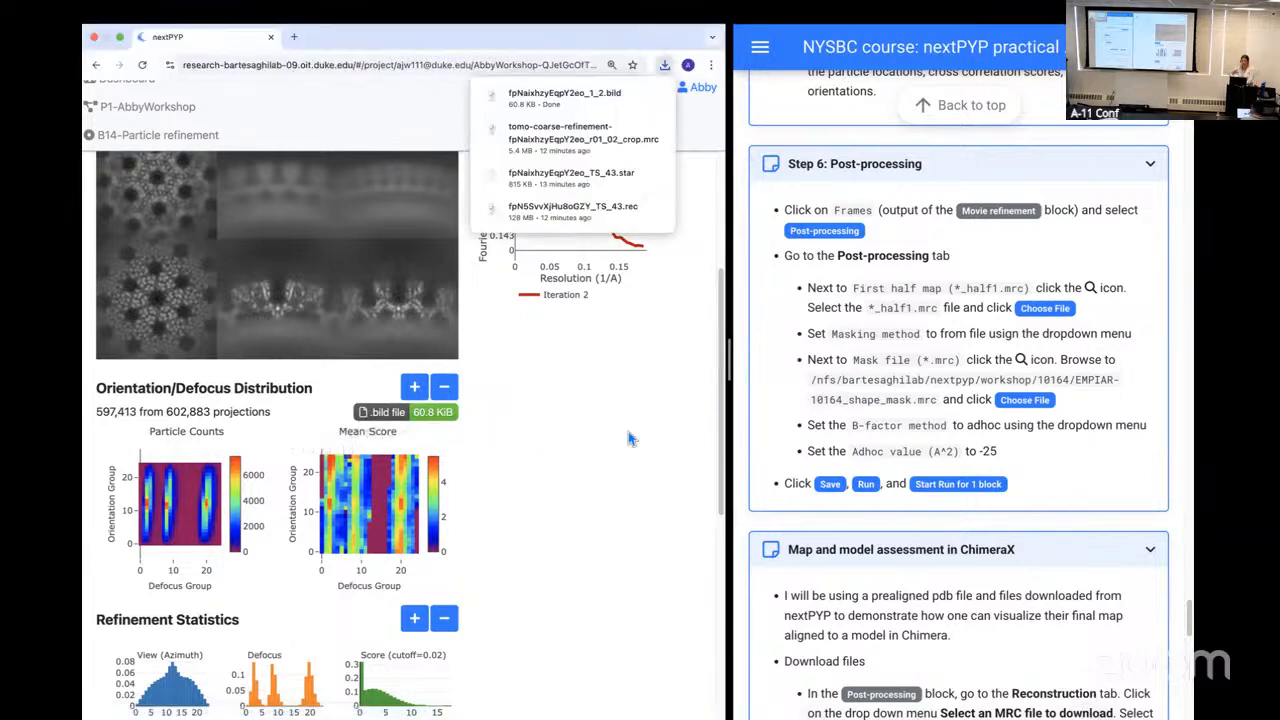
Step: Switch to ChimeraX and try to display the downloaded fpNaixhzyEqpY2eo_1_2.bild in the current tomogram session
key(ctrl+Up)
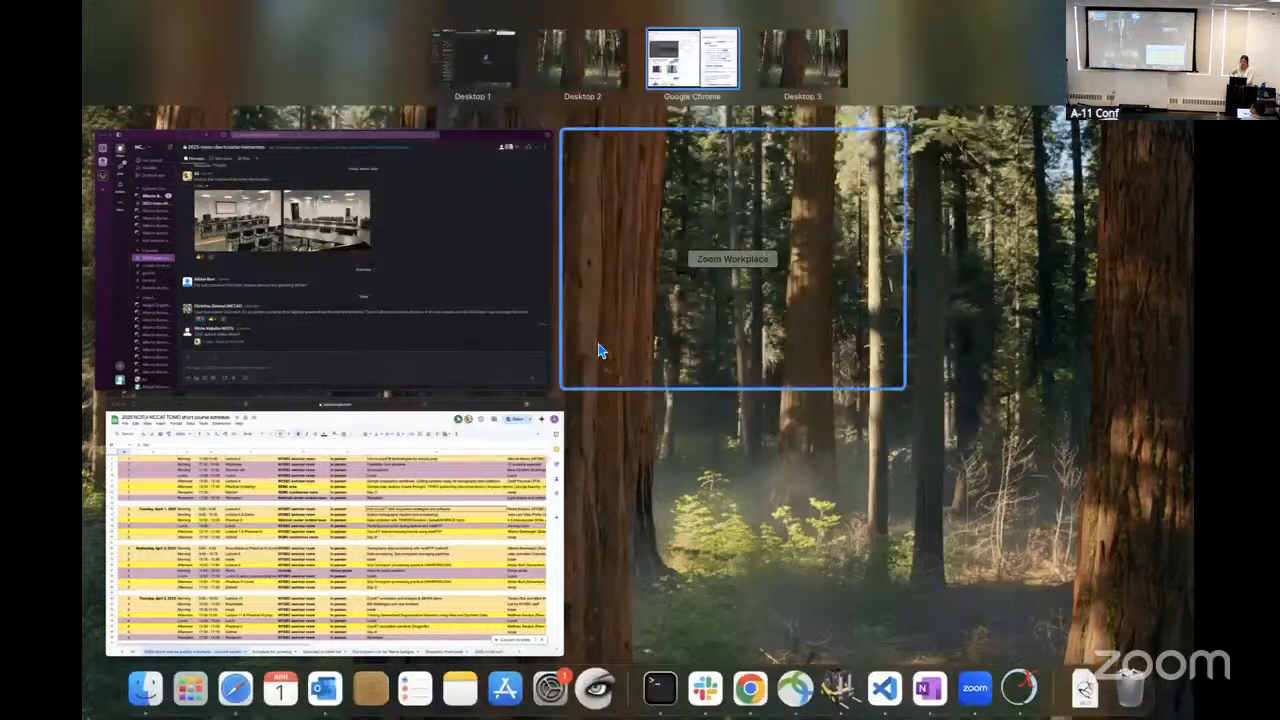
click(586, 86)
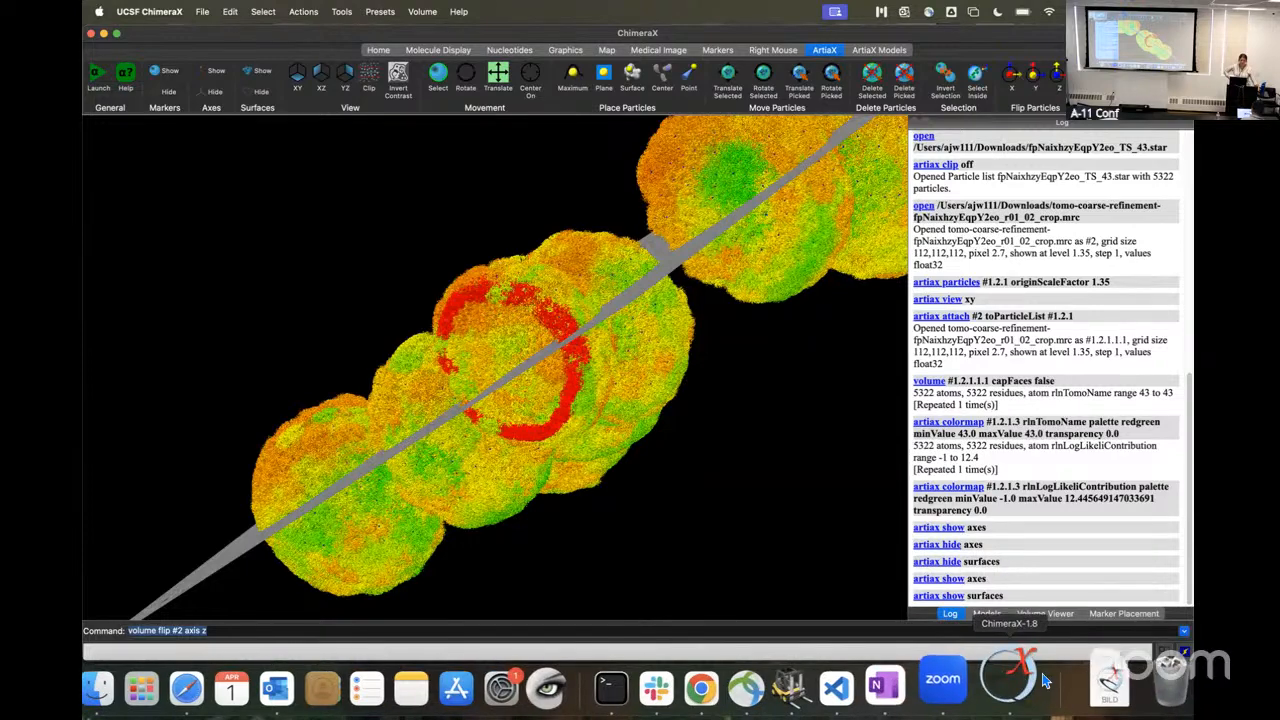
click(1045, 613)
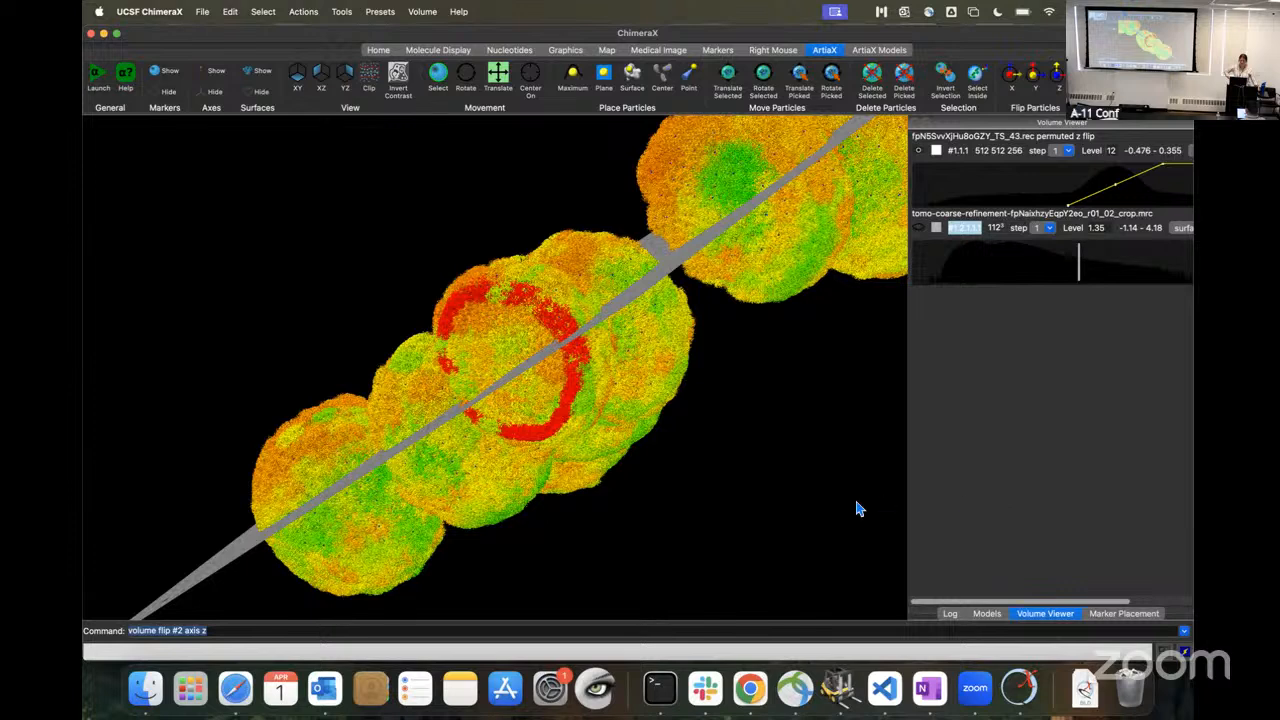
click(1100, 707)
drag(1103, 622, 755, 443)
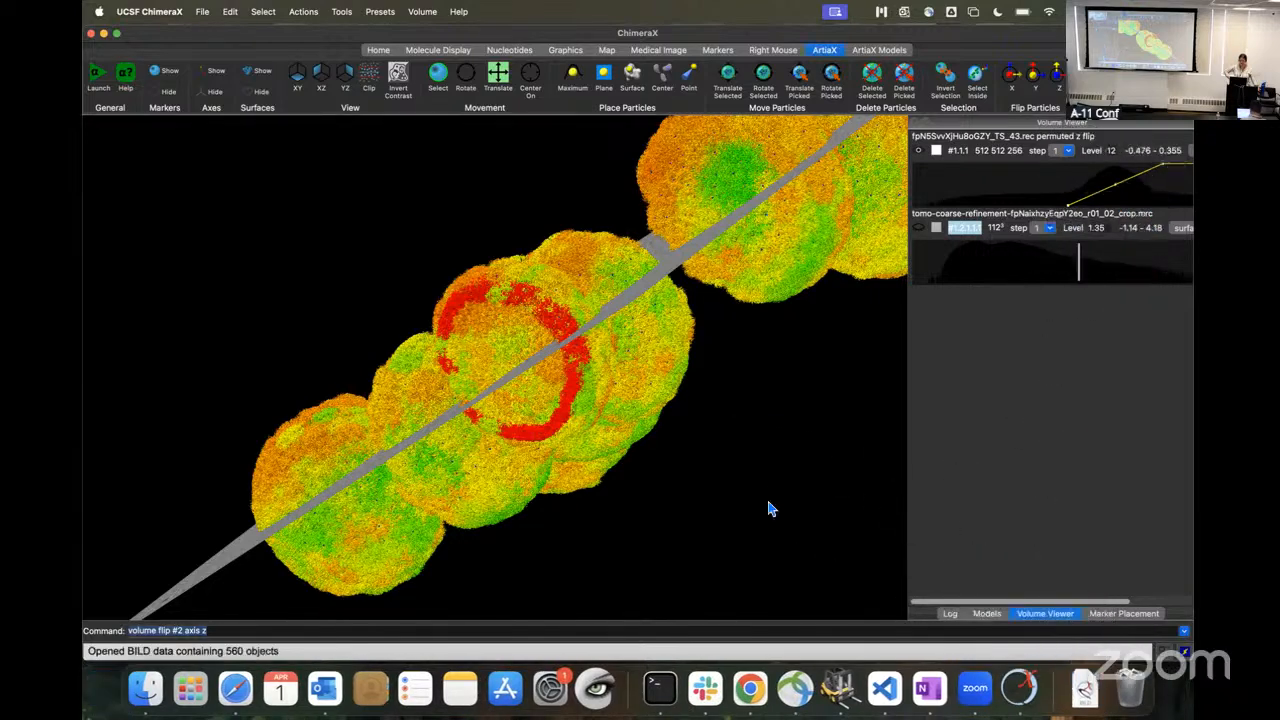
scroll(723, 472, down, 5)
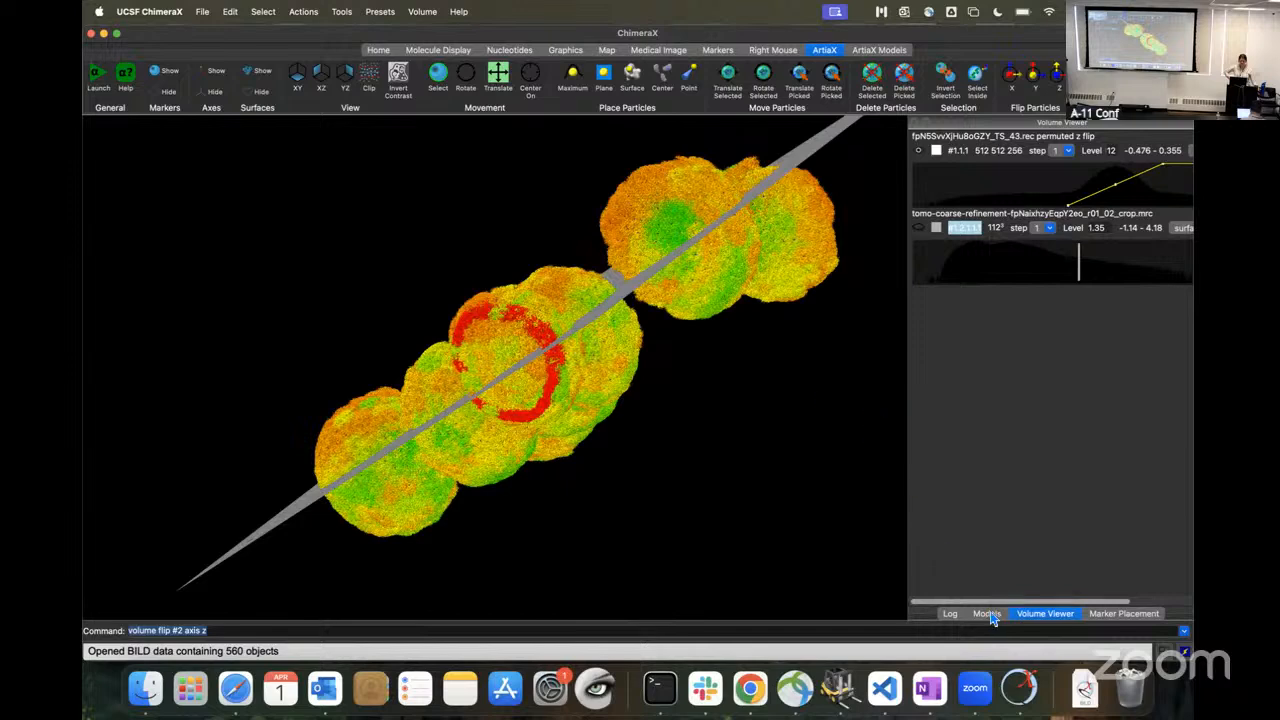
Step: Dismiss the Downloads file list and close the ChimeraX window containing the tomogram session
click(1086, 686)
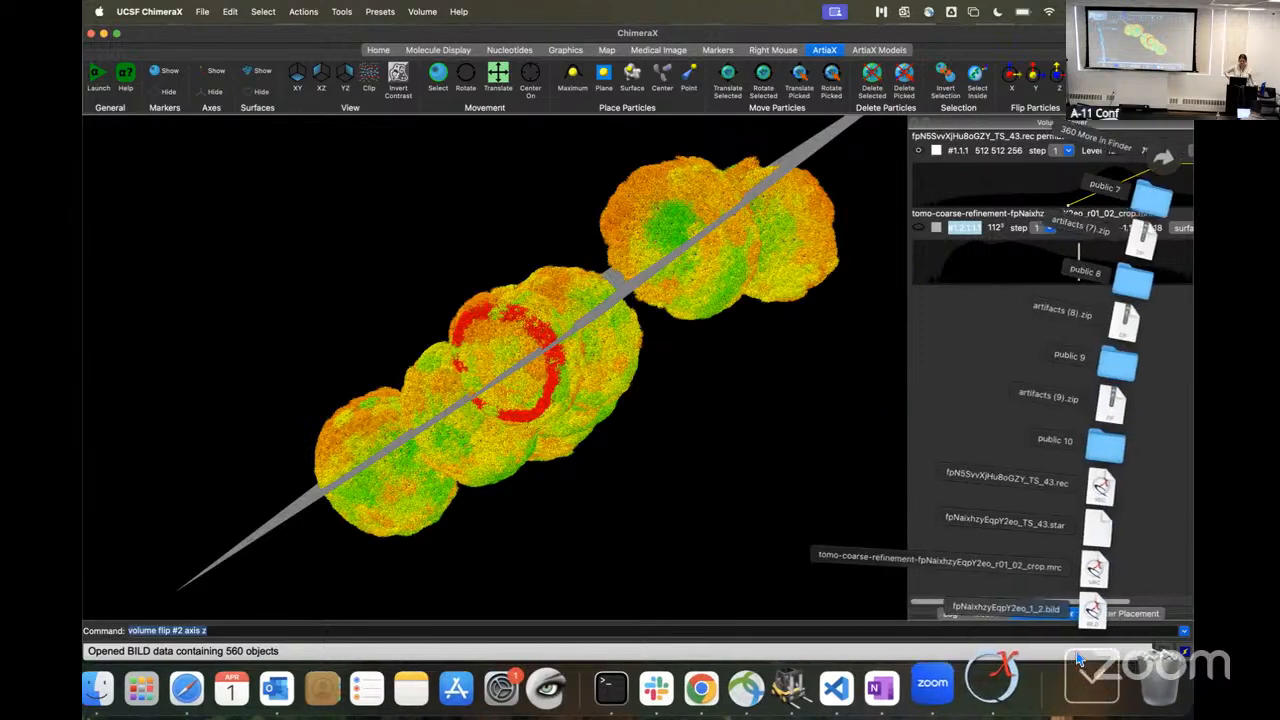
click(951, 375)
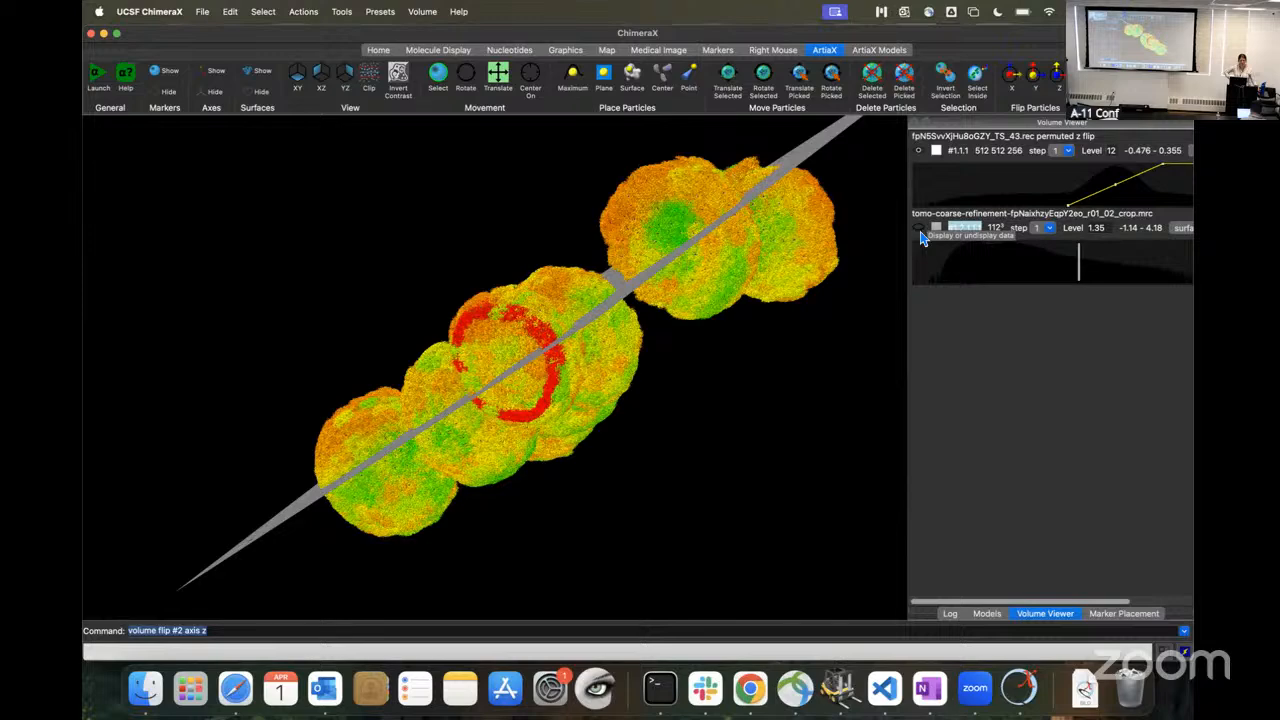
click(92, 34)
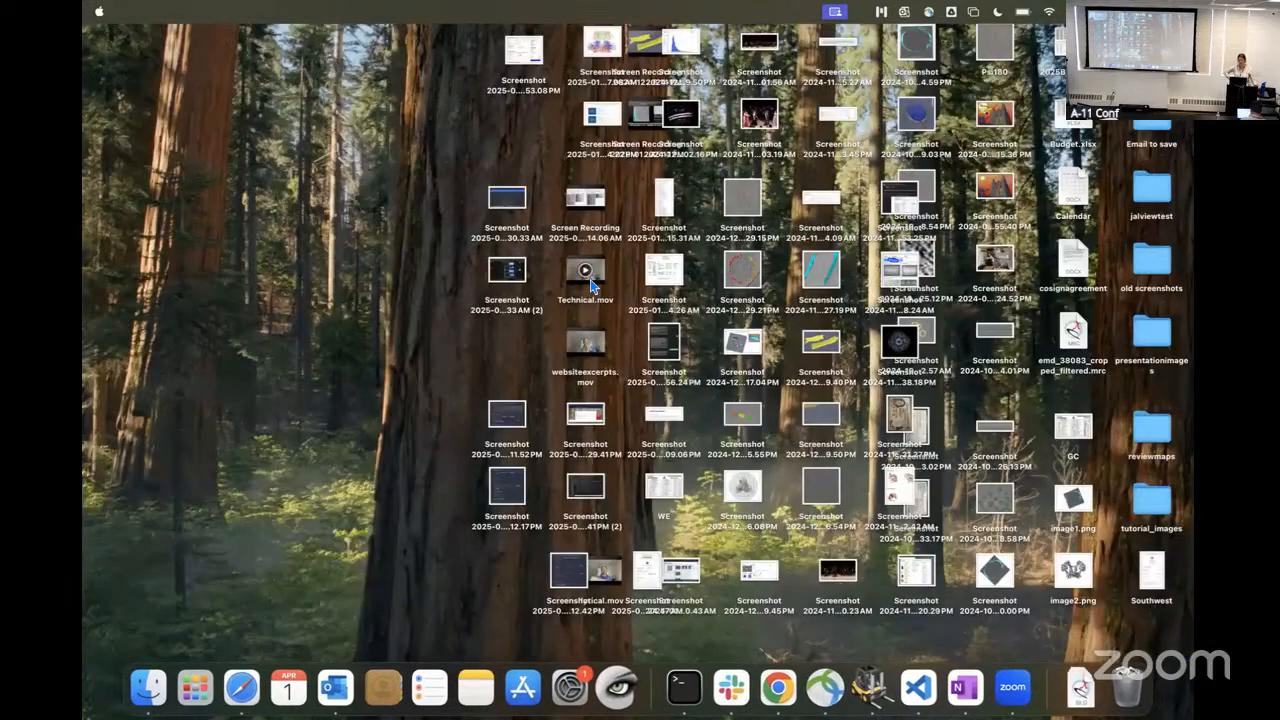
Step: Relaunch ChimeraX-1.8 and open the recent orientation distribution file fpNaixhzyEqpY2eo_1_2.bild in the empty session
key(F4)
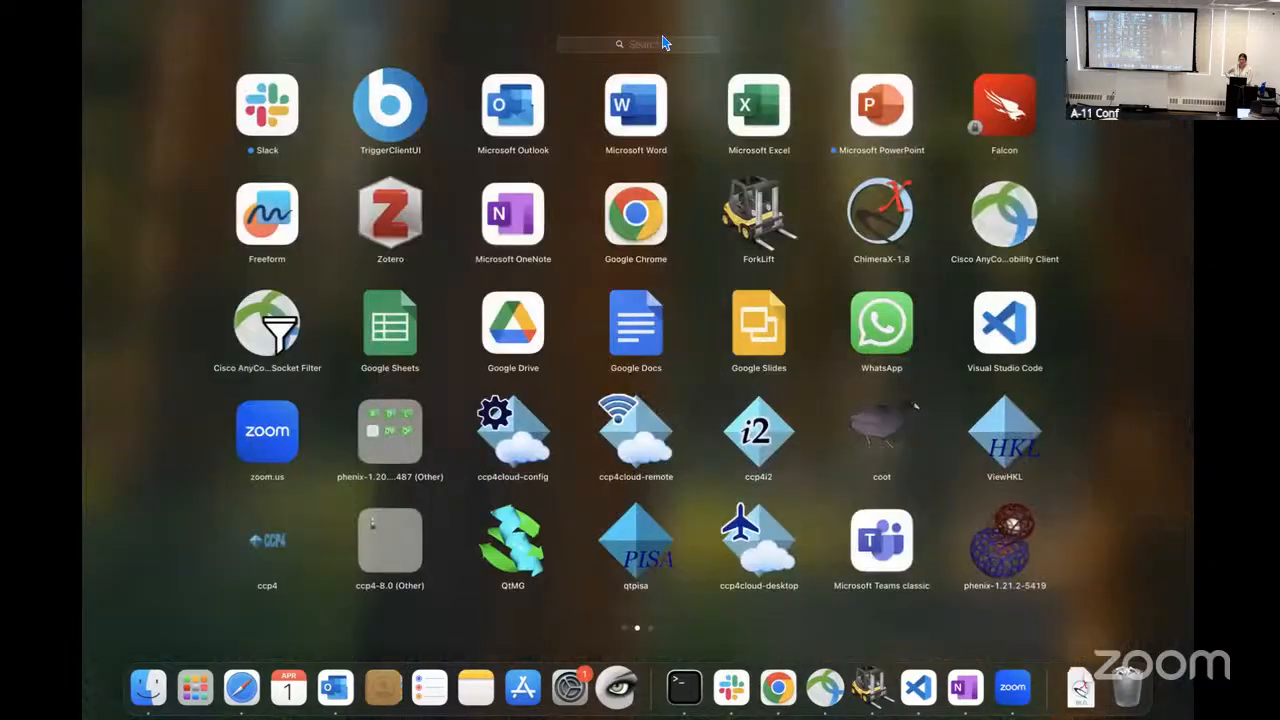
click(876, 228)
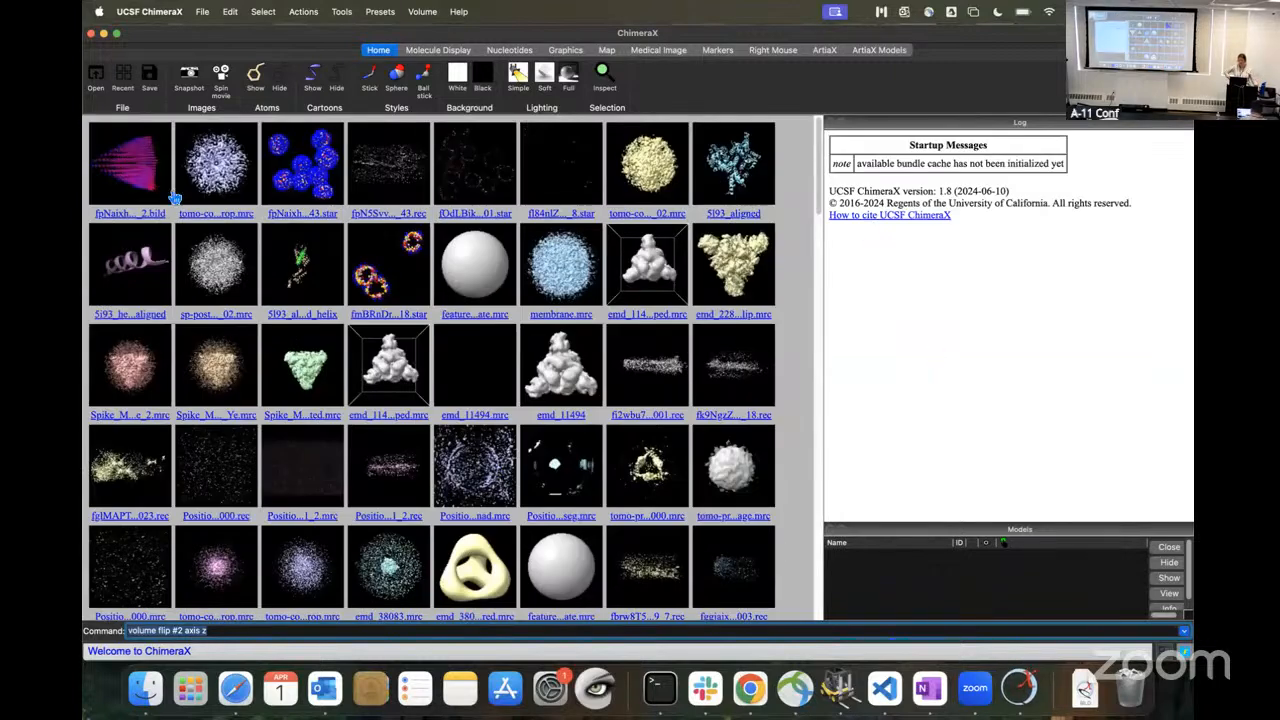
click(128, 171)
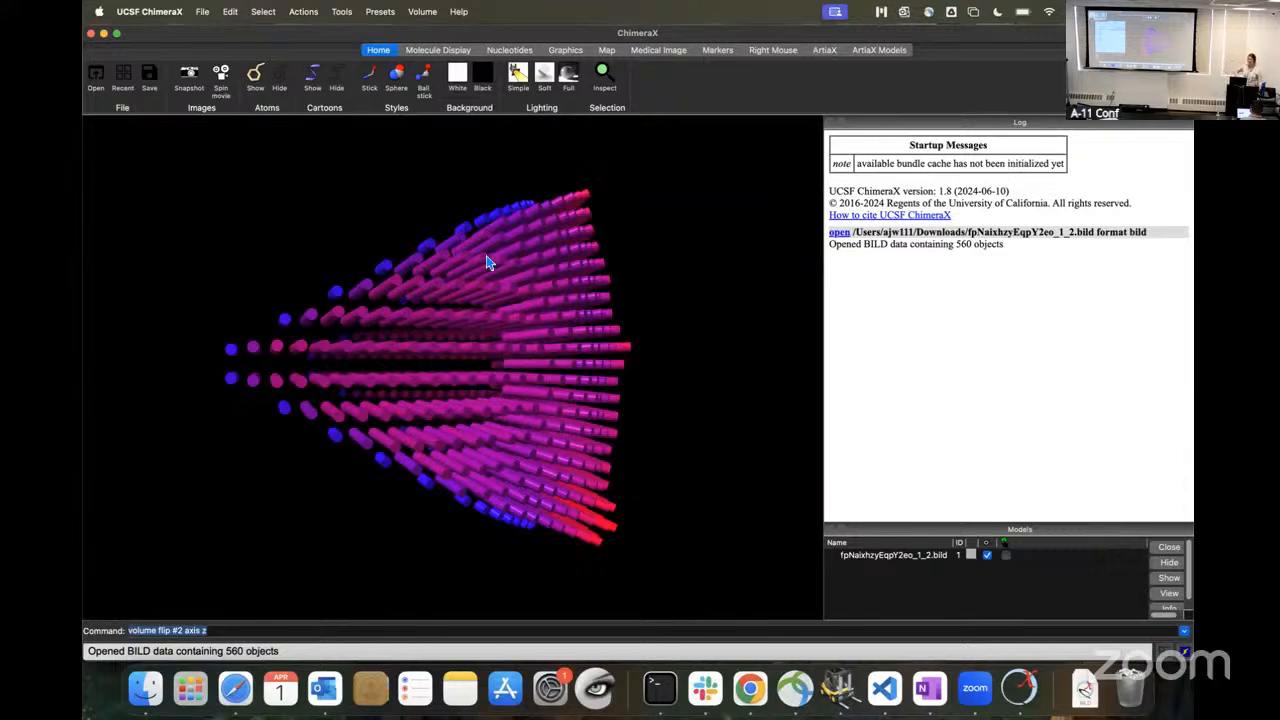
Step: Examine the particle orientation distribution from several viewing angles, including its curved profile and the tallest red cylinders
drag(677, 414, 646, 389)
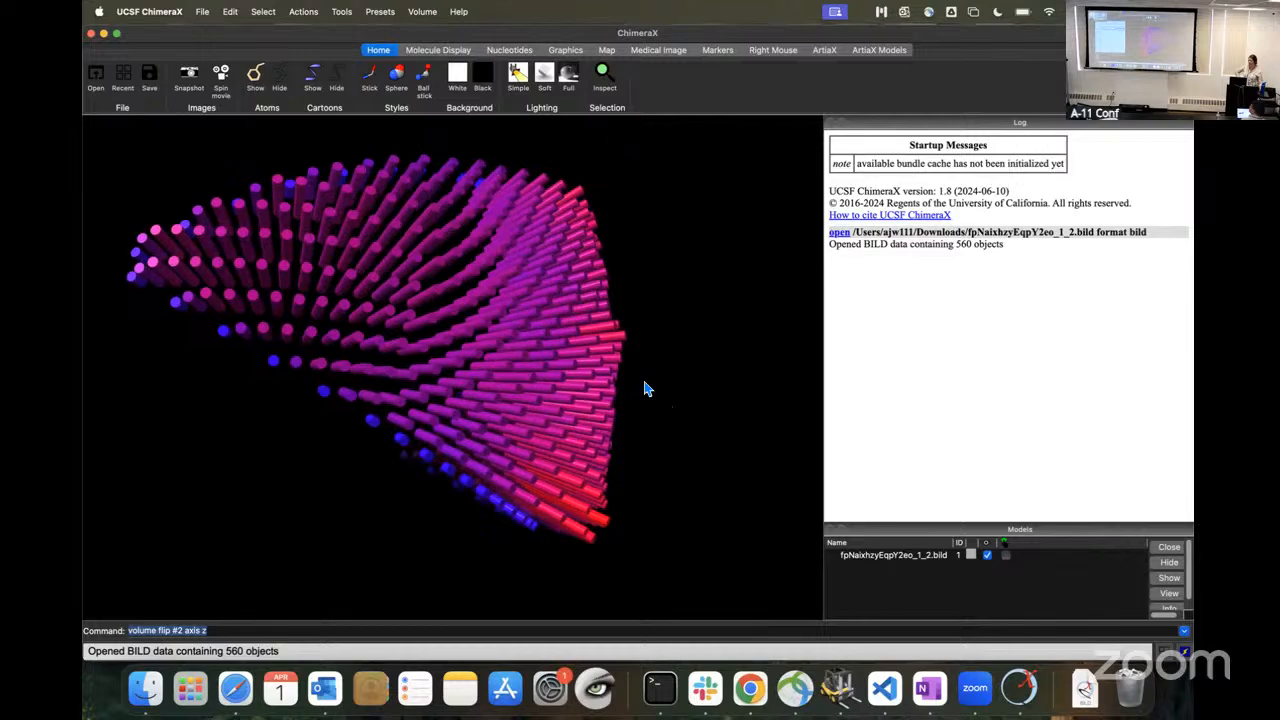
scroll(637, 398, down, 5)
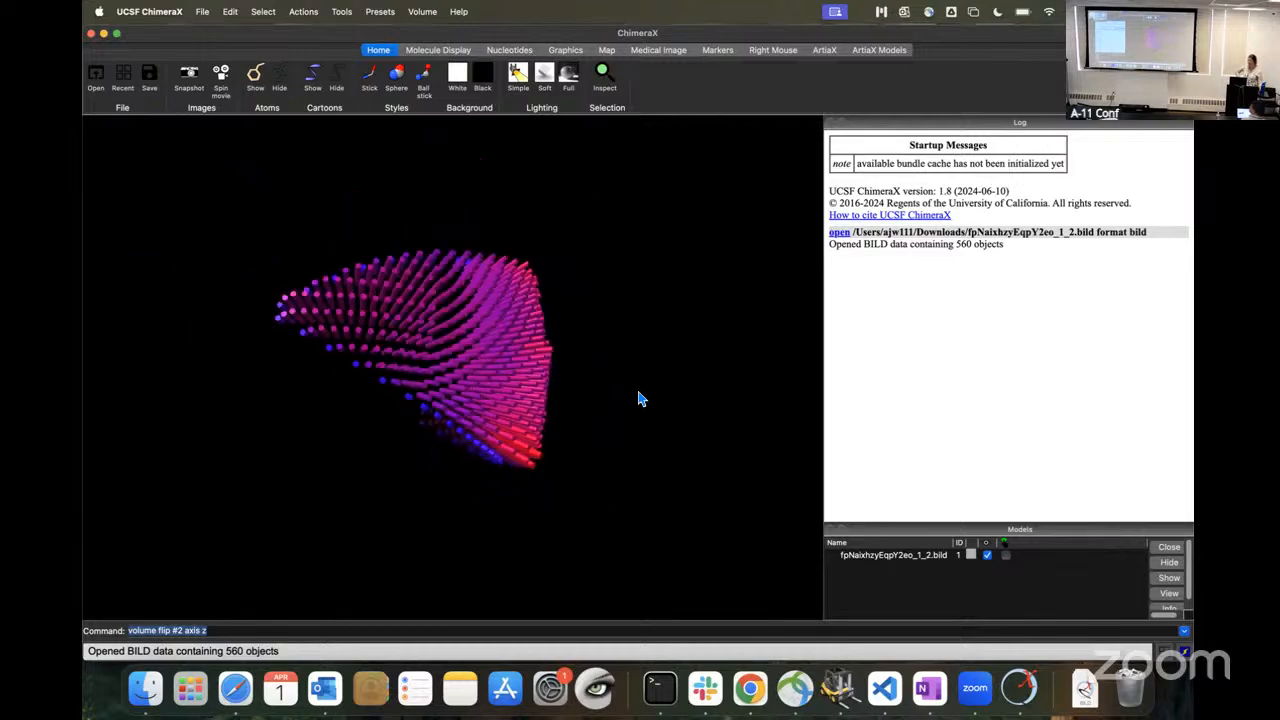
drag(633, 390, 561, 345)
drag(418, 265, 425, 325)
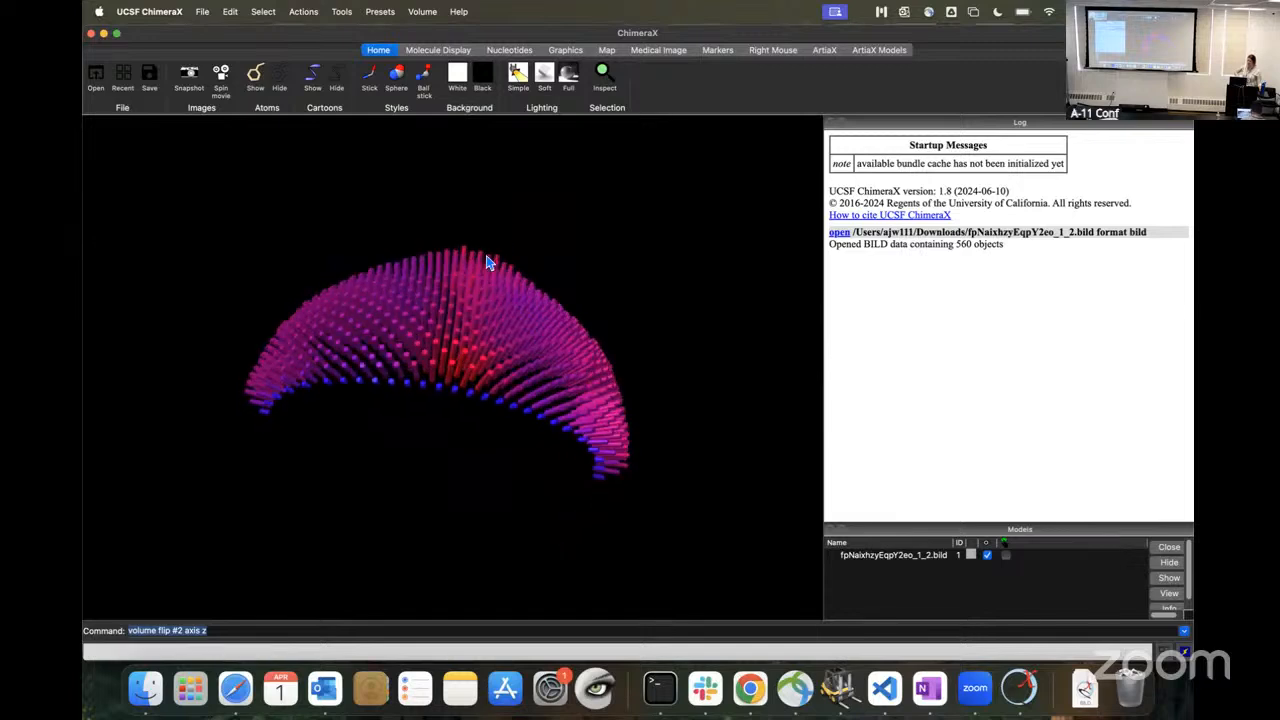
mouse_move(524, 355)
mouse_down()
mouse_move(523, 343)
mouse_move(530, 351)
mouse_up()
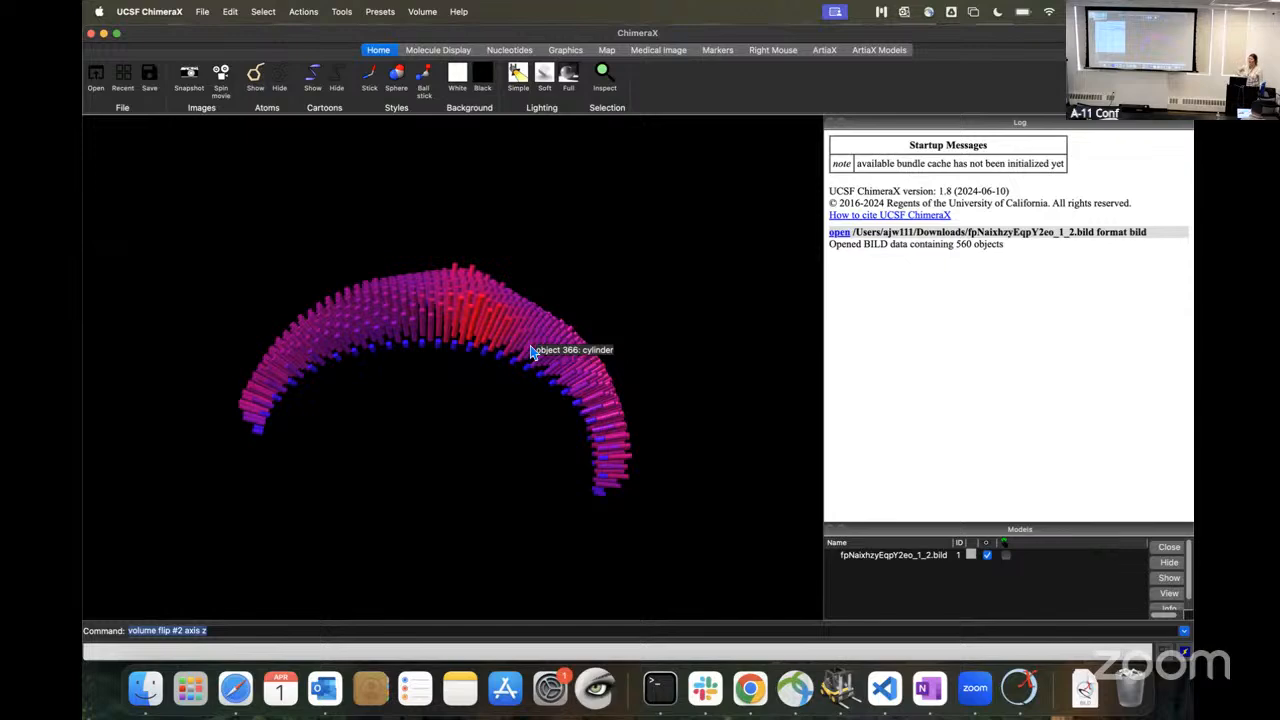
drag(530, 336, 434, 357)
drag(444, 410, 580, 371)
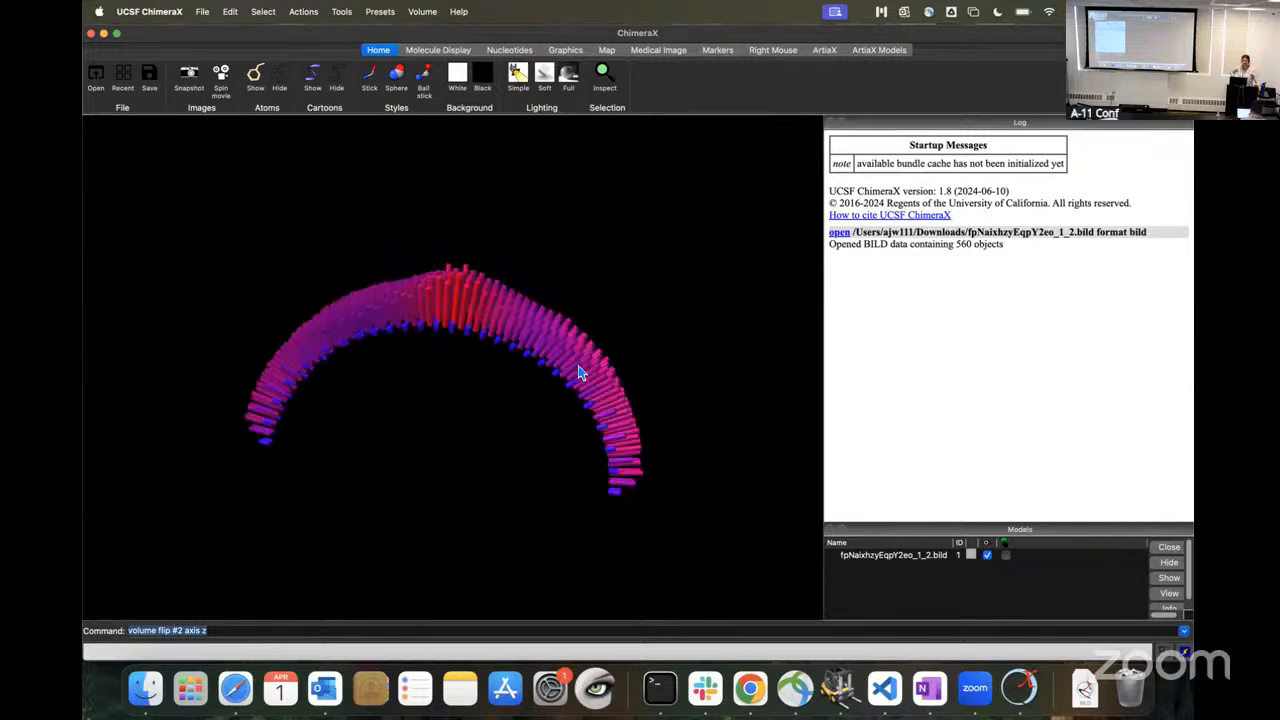
Step: Add the downloaded map tomo-coarse-refinement-fpNaixhzyEqpY2eo_r01_02_crop.mrc to the scene and compare its orientation with the distribution
click(1085, 688)
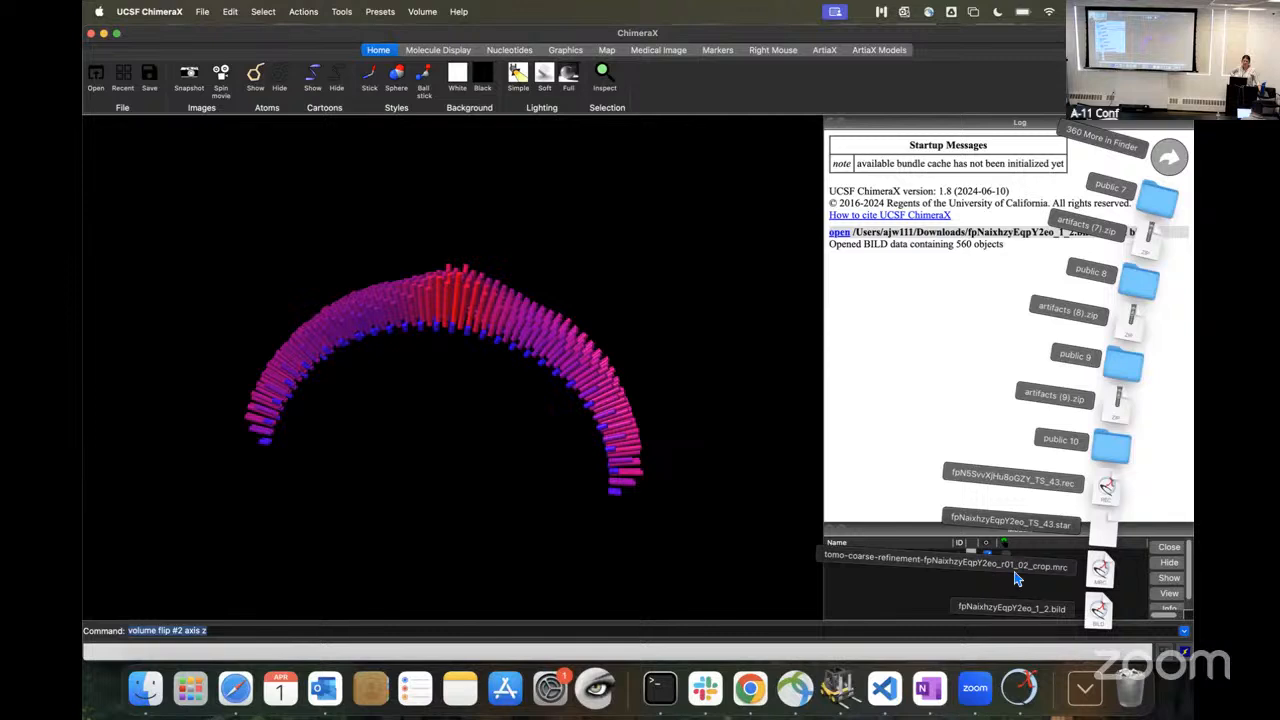
drag(1112, 582, 548, 458)
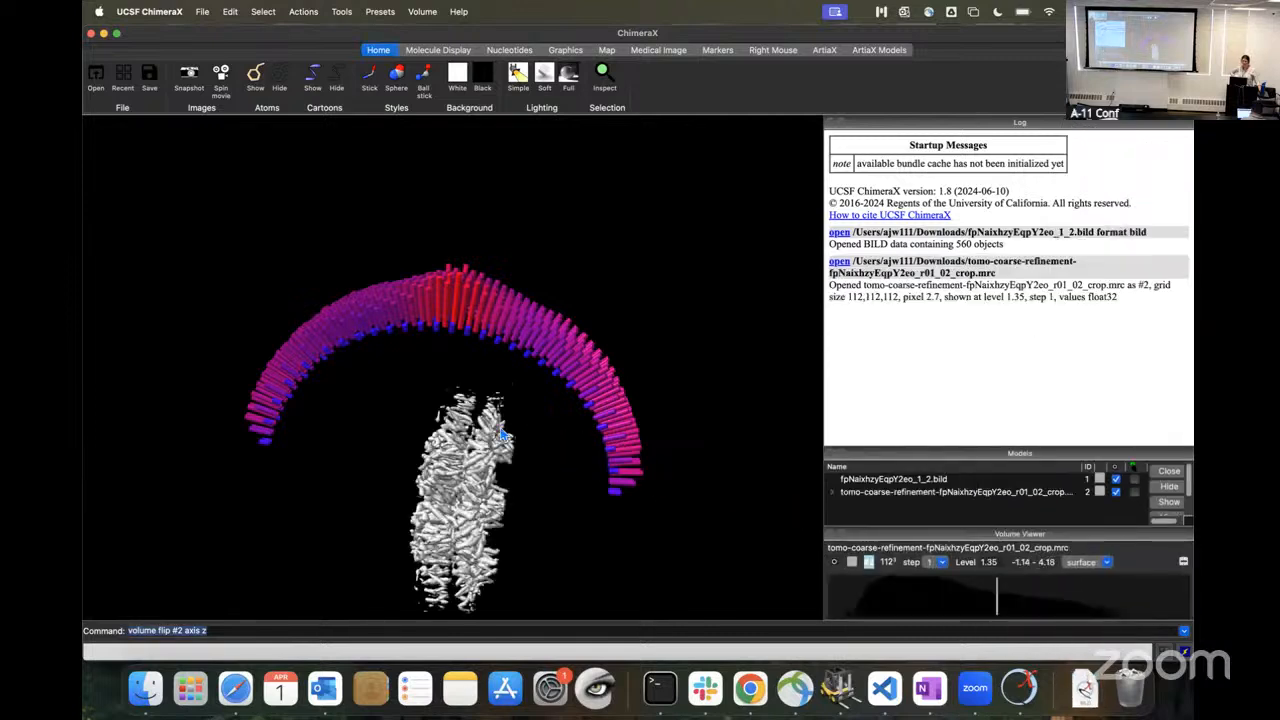
drag(519, 503, 370, 514)
drag(396, 457, 458, 322)
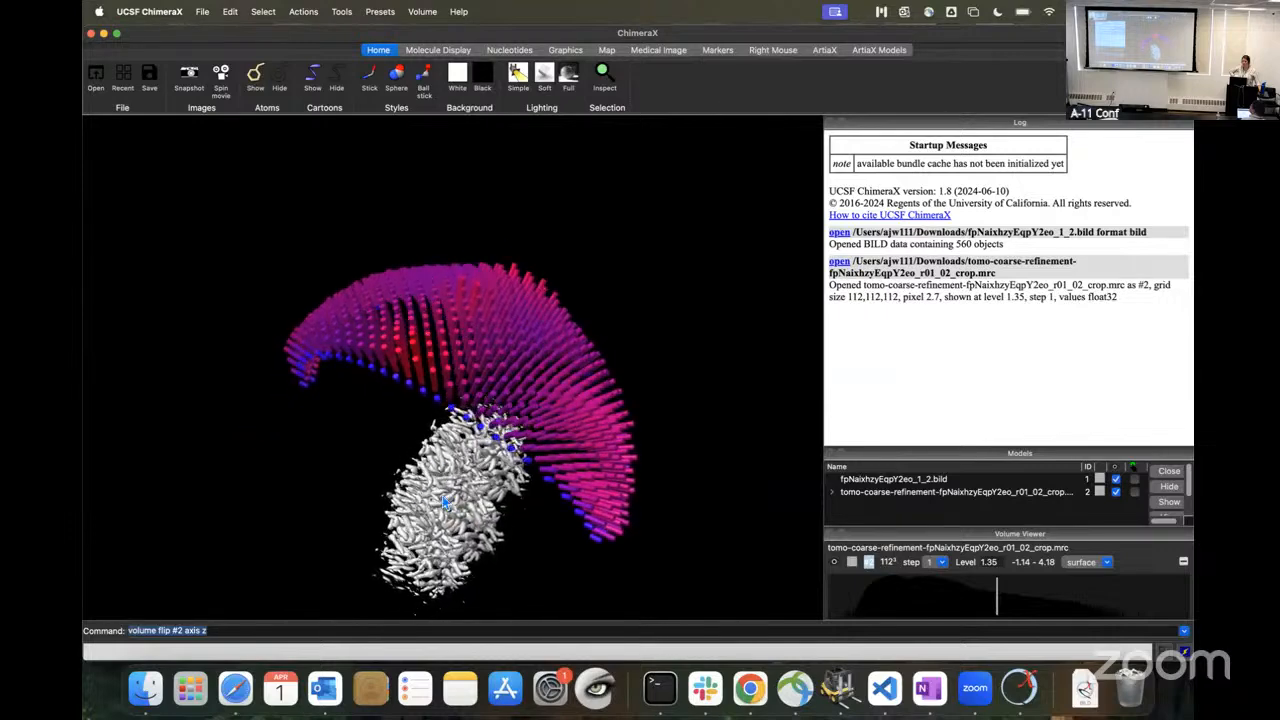
drag(560, 315, 545, 397)
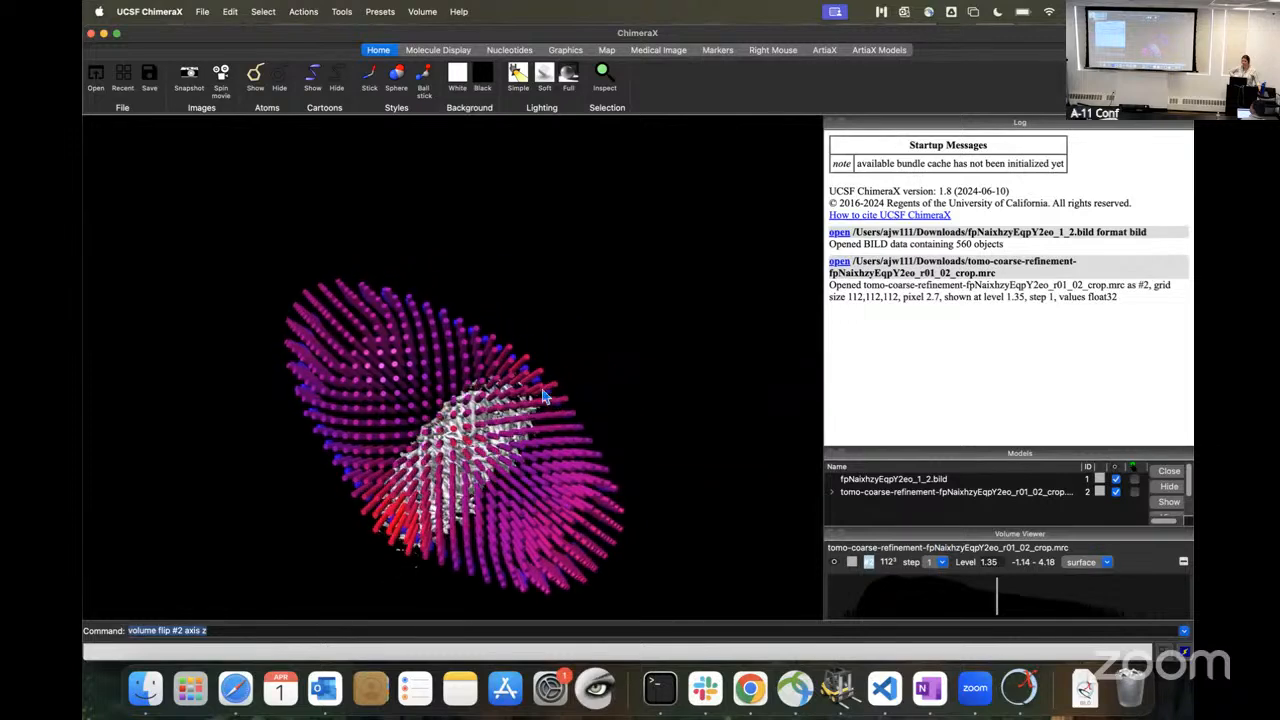
drag(457, 462, 470, 403)
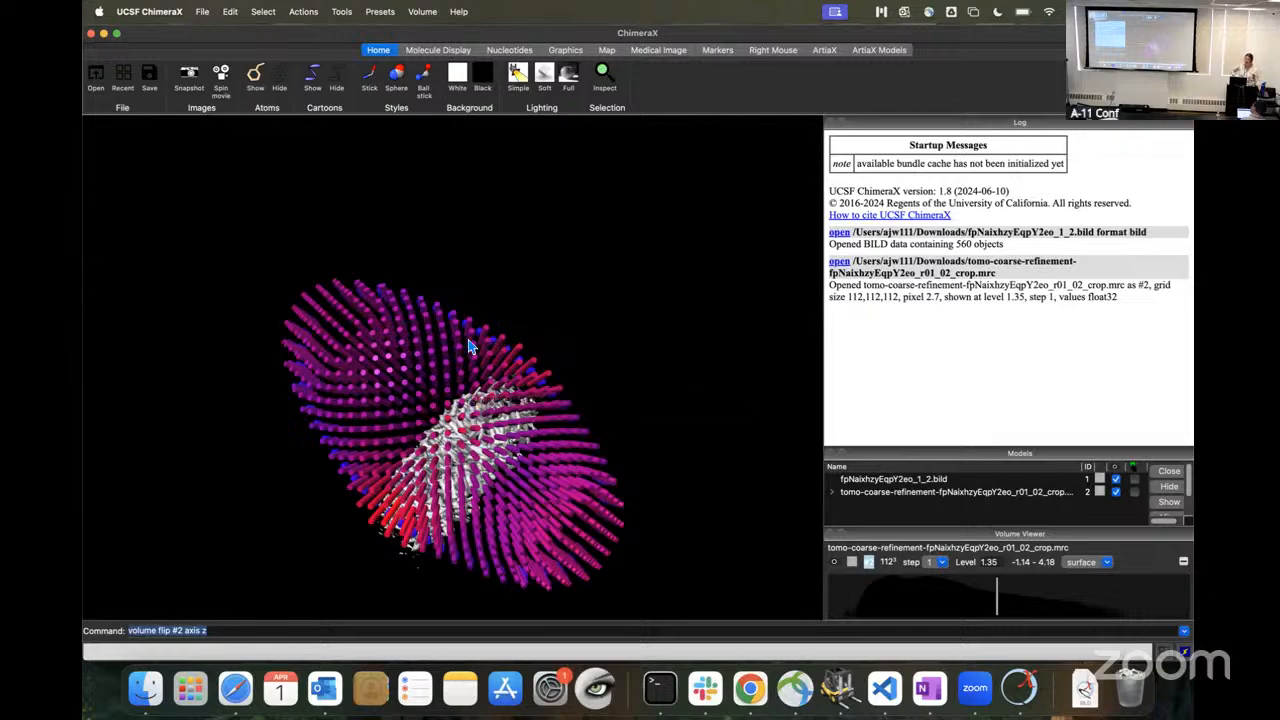
drag(312, 290, 405, 392)
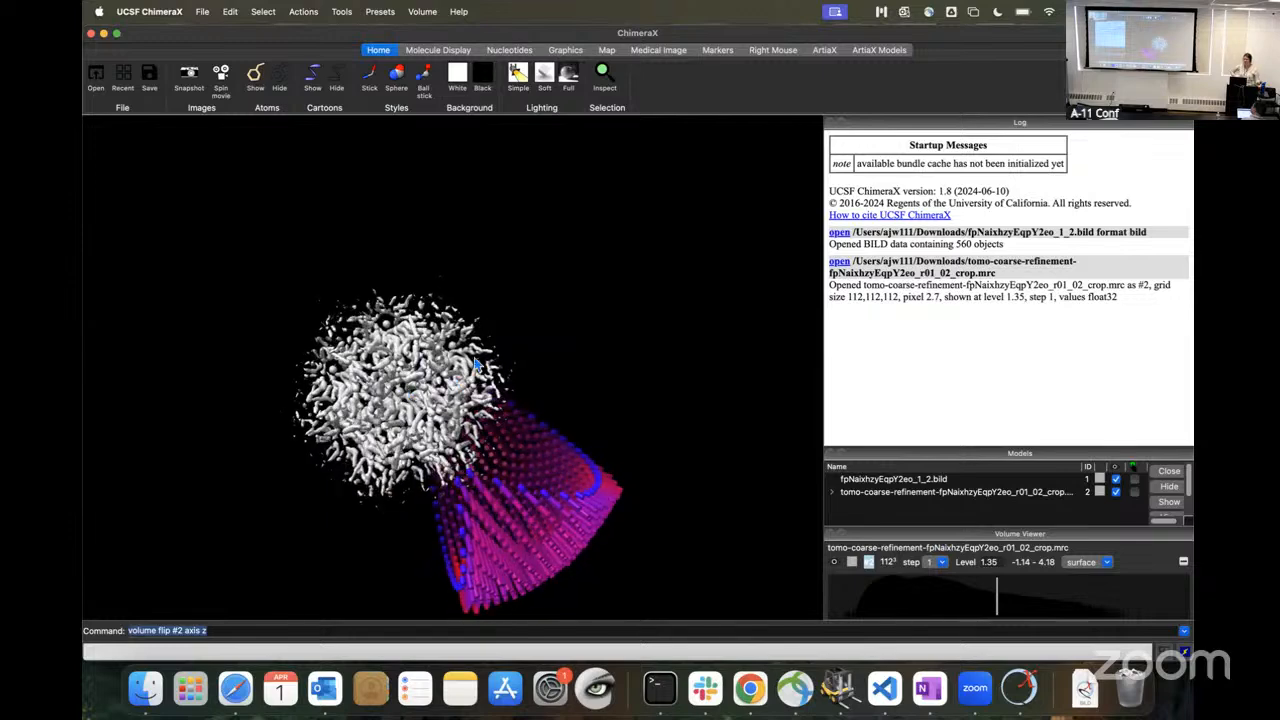
drag(495, 397, 583, 369)
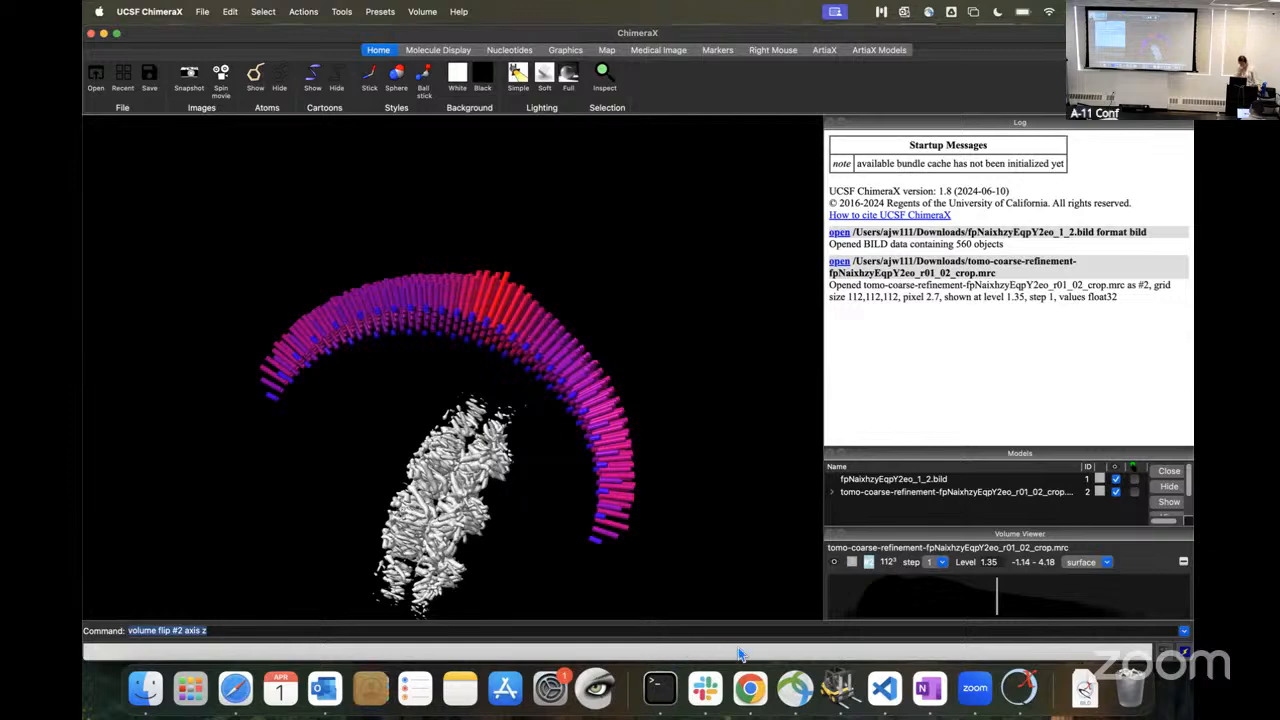
Step: Switch to nextPYP in Chrome, return to the project workflow and start a Post-processing block from the Movie refinement block's Frames output
click(764, 706)
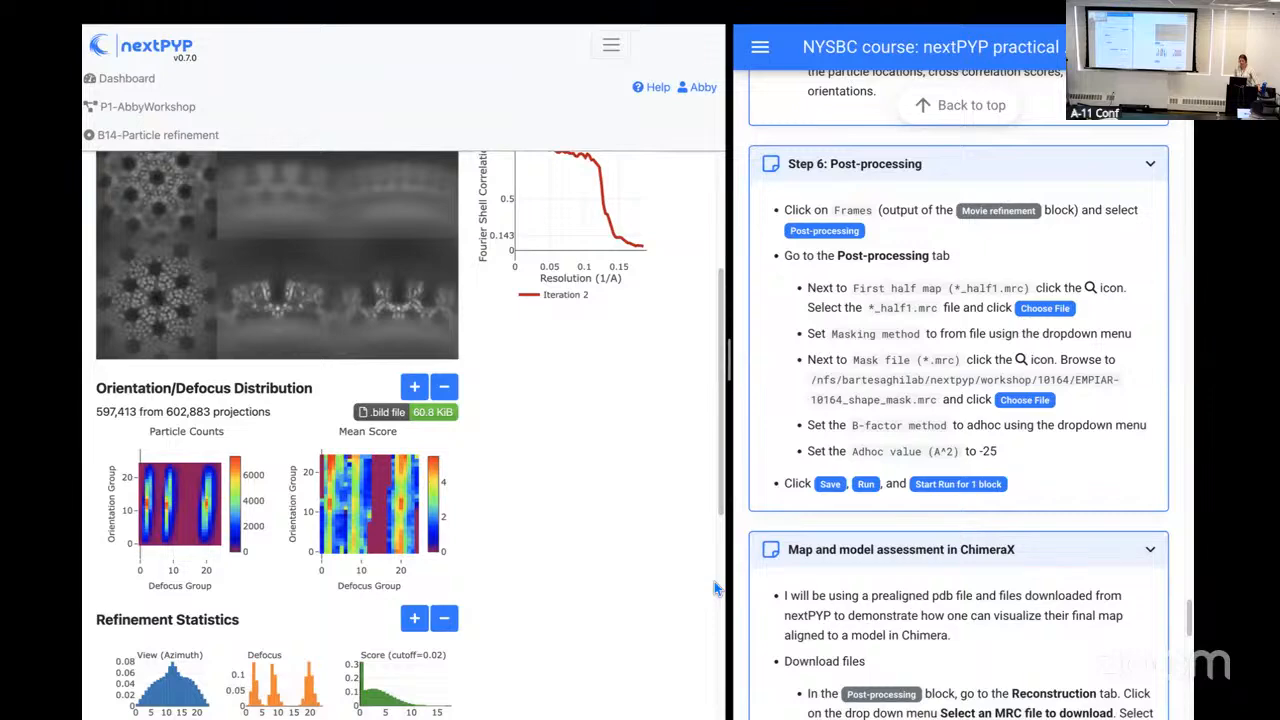
click(147, 106)
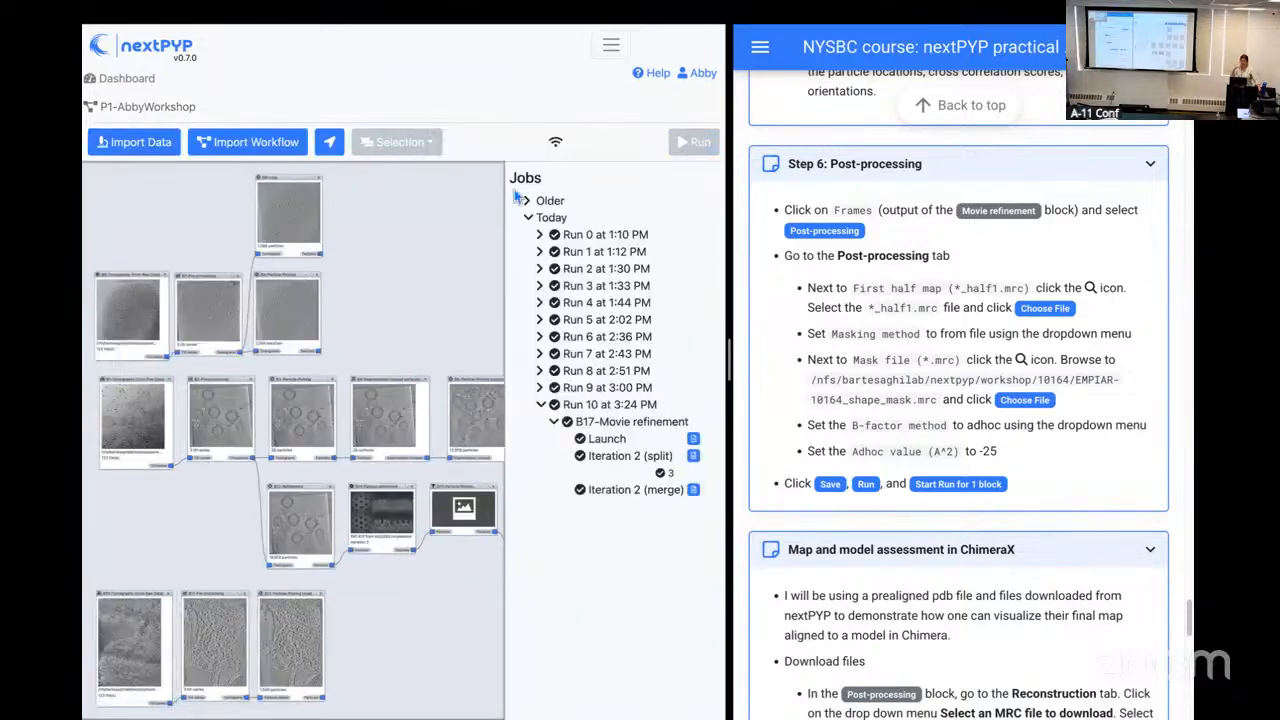
drag(452, 566, 300, 495)
mouse_move(432, 539)
mouse_down()
mouse_move(346, 540)
mouse_move(446, 540)
mouse_up()
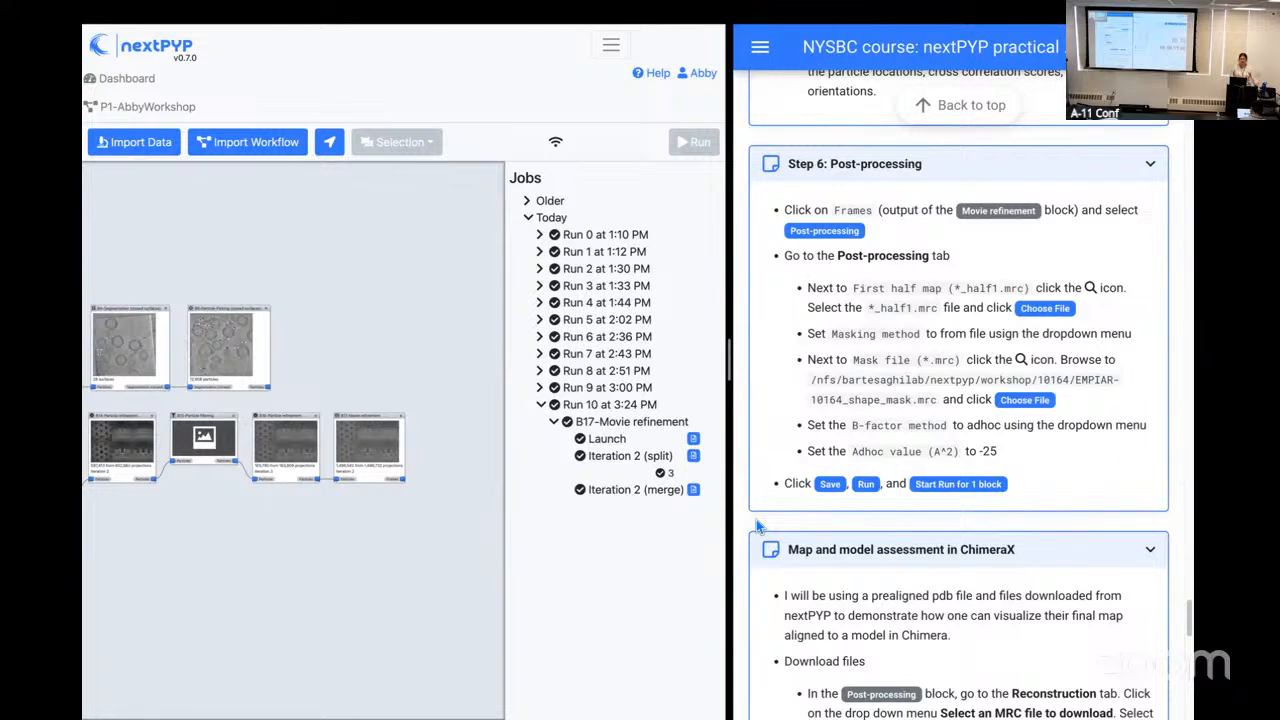
drag(471, 457, 267, 395)
scroll(267, 395, up, 5)
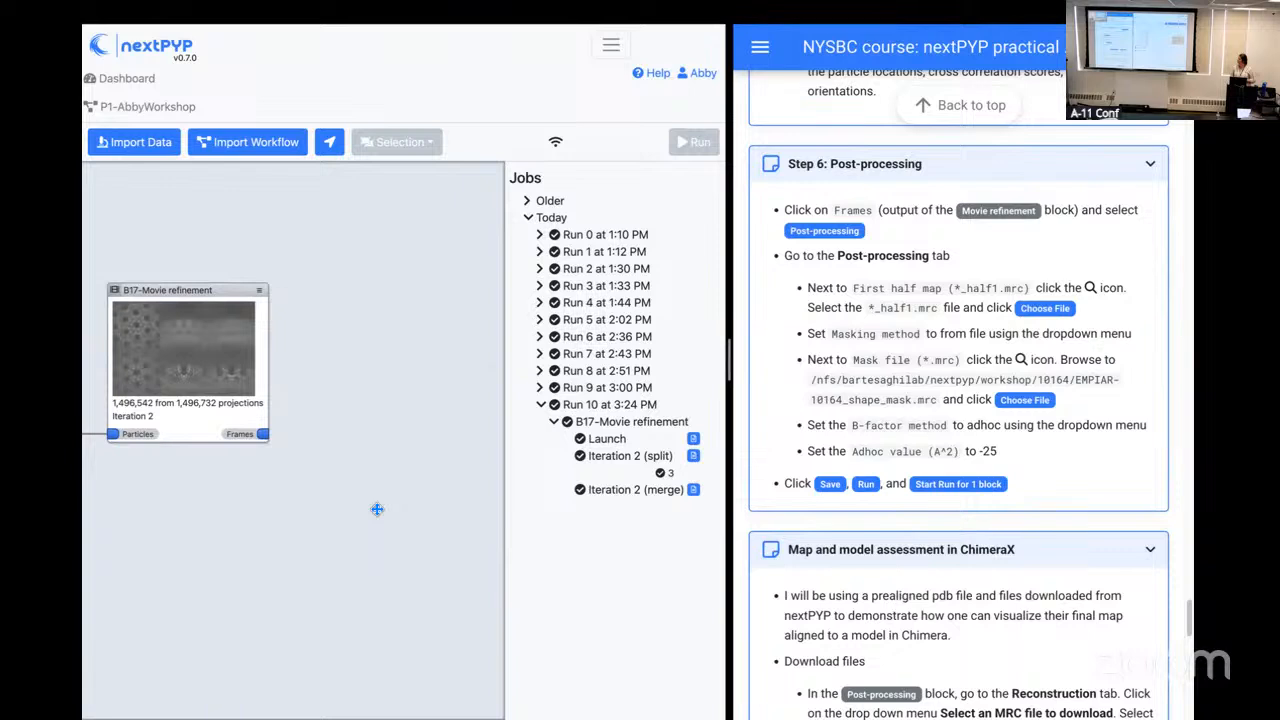
click(264, 435)
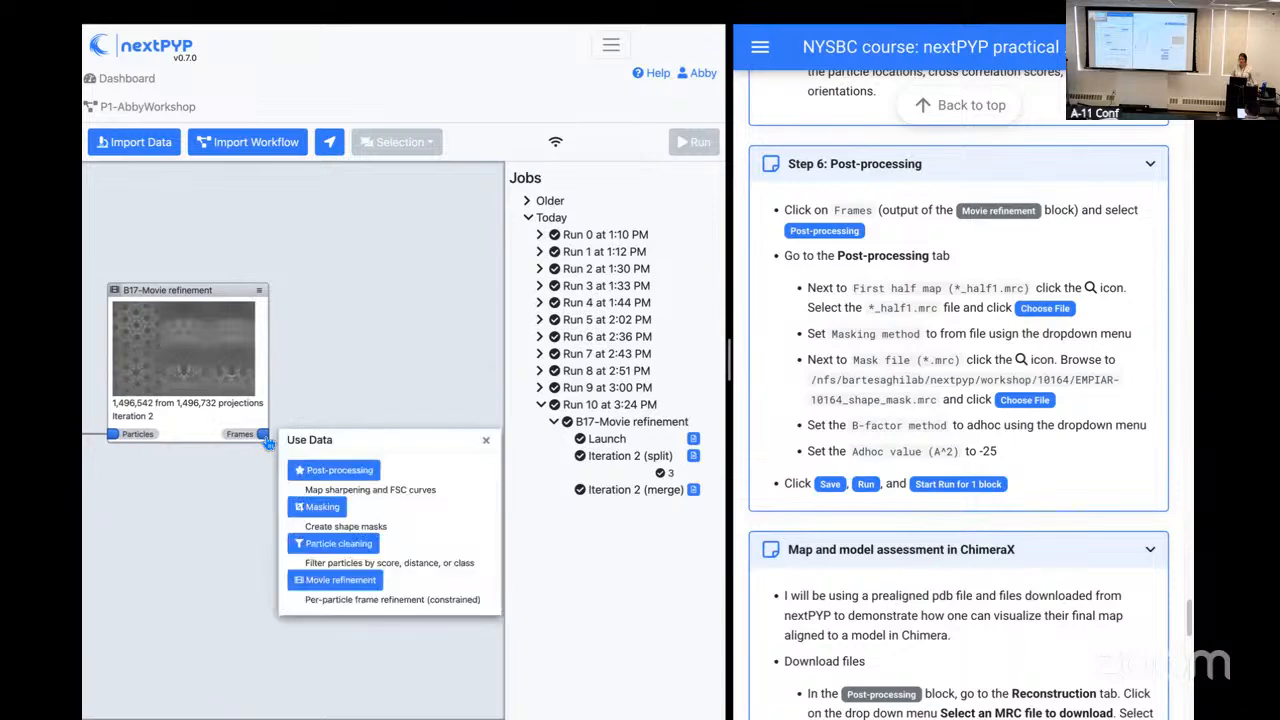
click(318, 475)
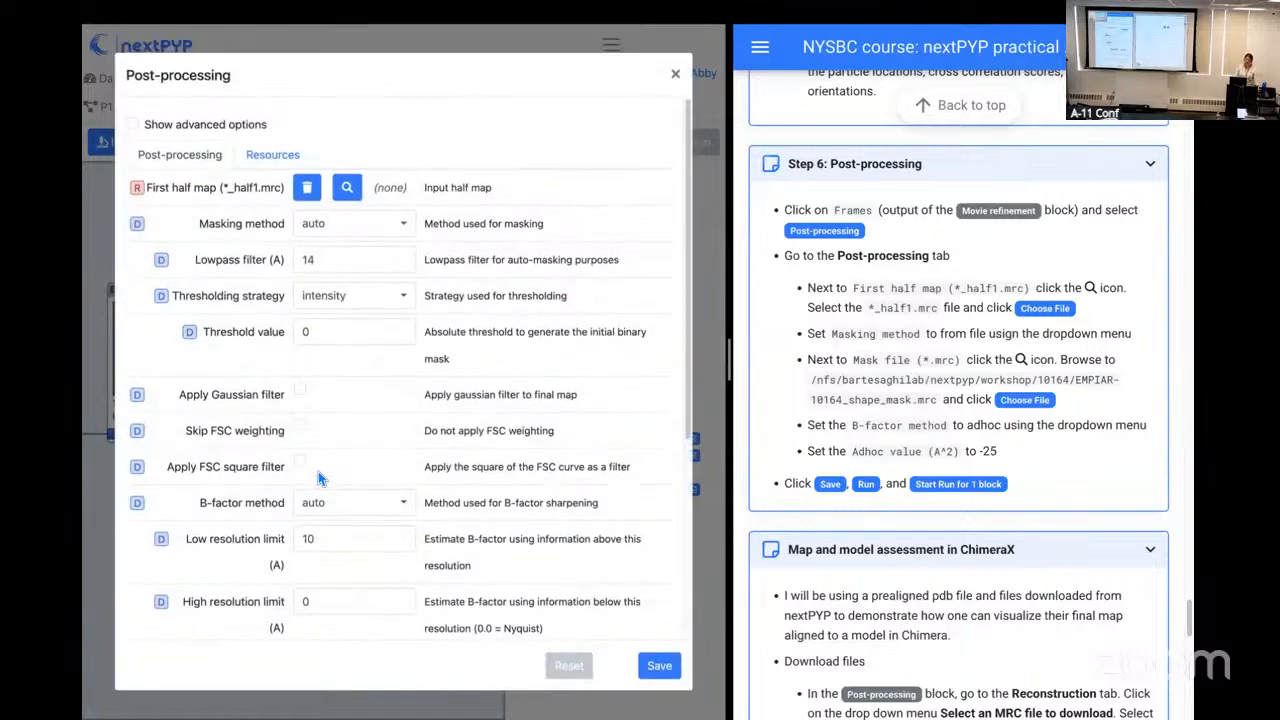
Step: Choose tomo-flexible-refinement-fpNodRzHsdzn4x6S_r01_half1.mrc as the first half map
click(347, 188)
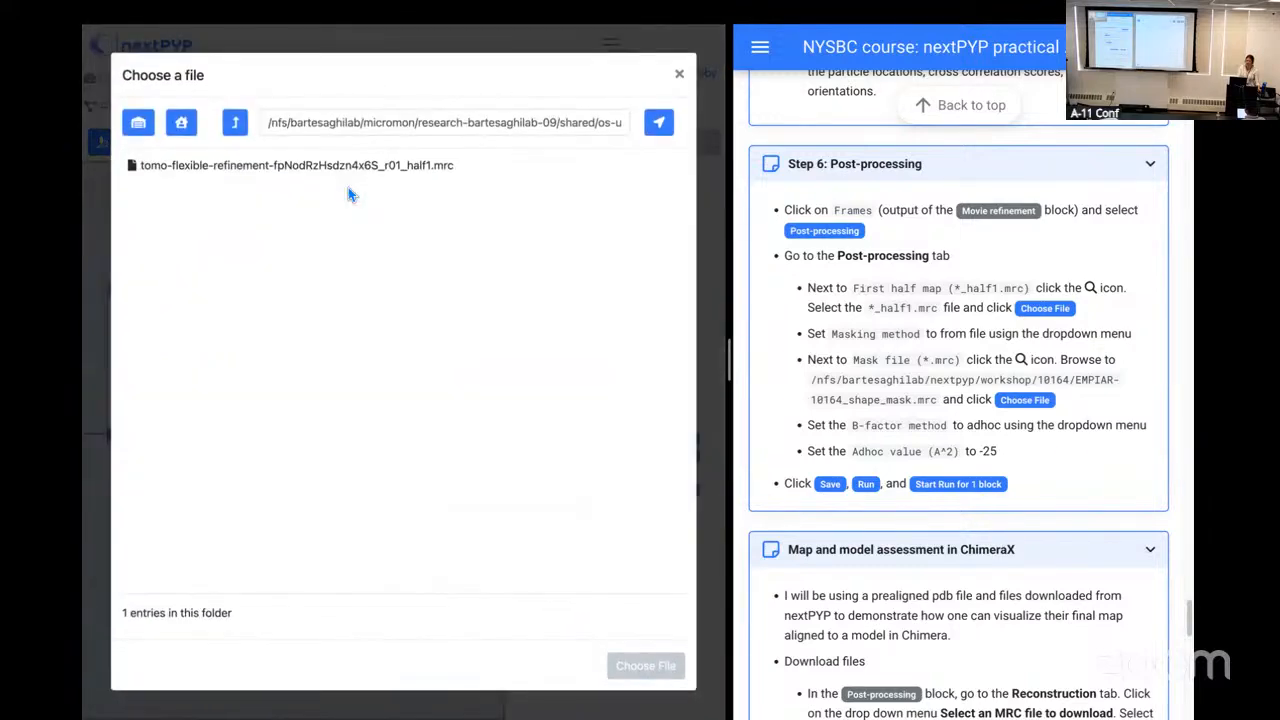
click(398, 168)
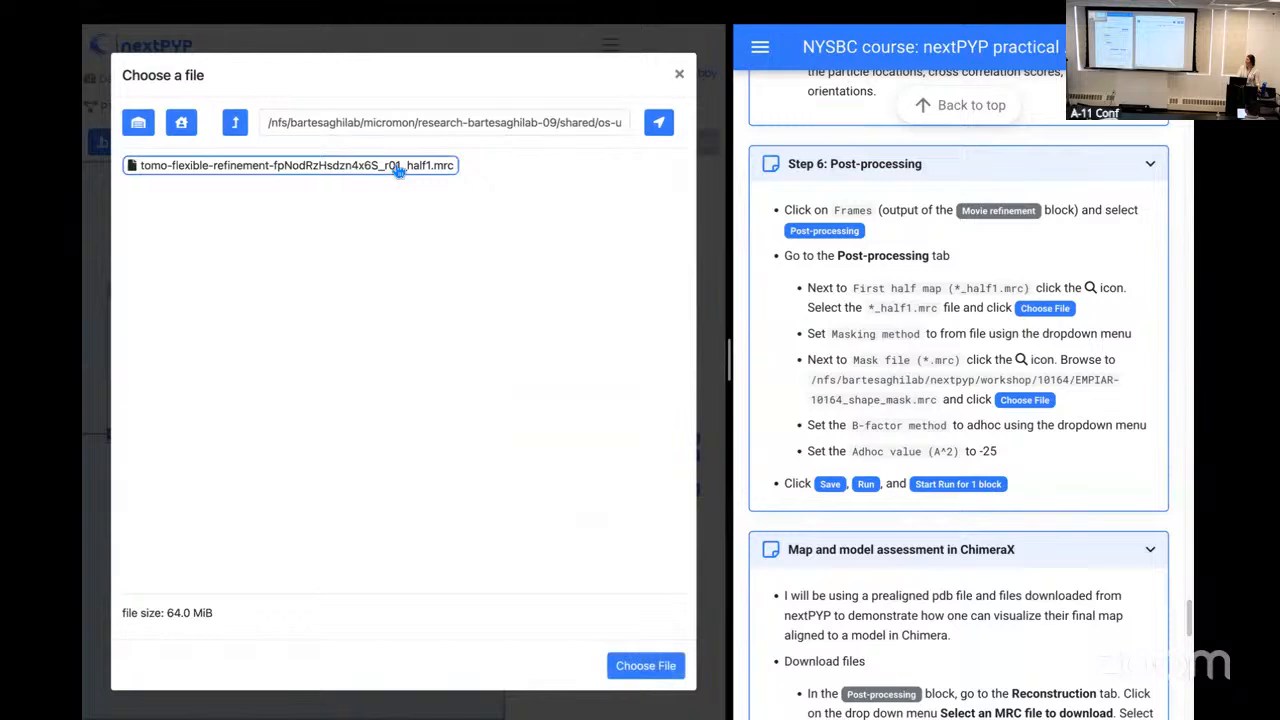
click(645, 666)
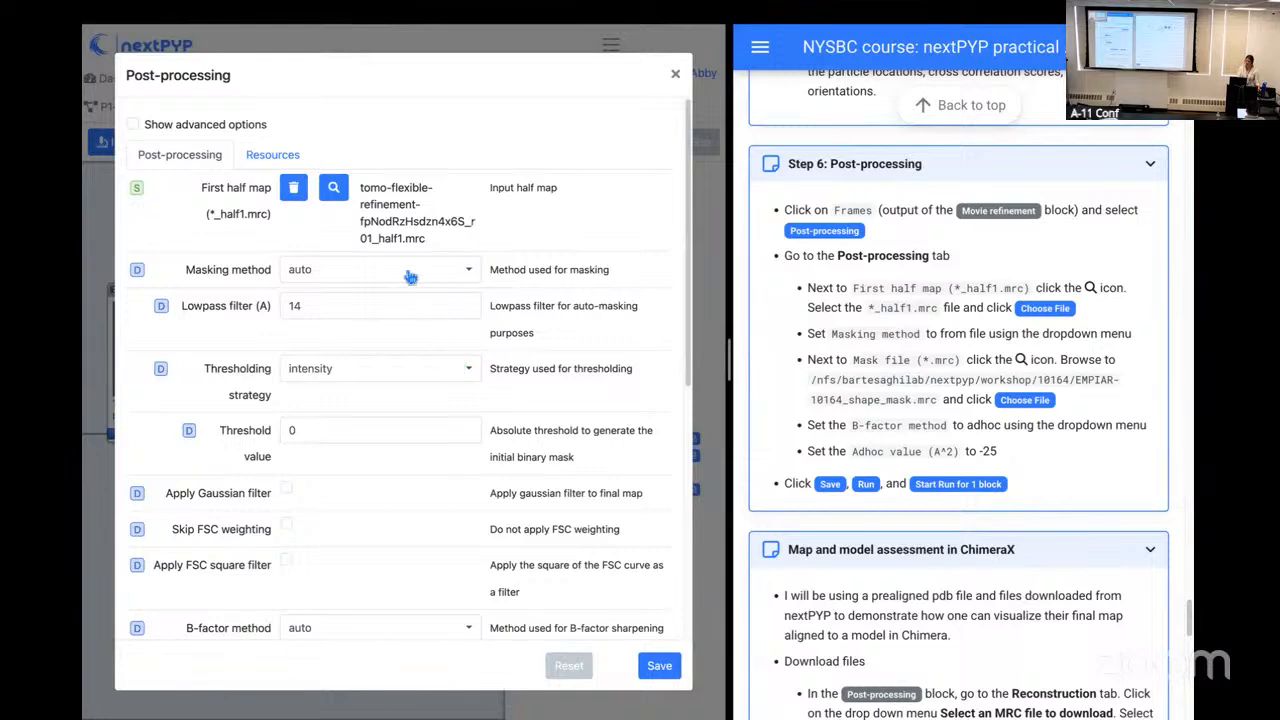
Step: Set the masking method to from file and choose EMPIAR-10164_shape_mask.mrc from /nfs/bartesaghilab/nextpyp/workshop/10164/ as the mask file
click(410, 270)
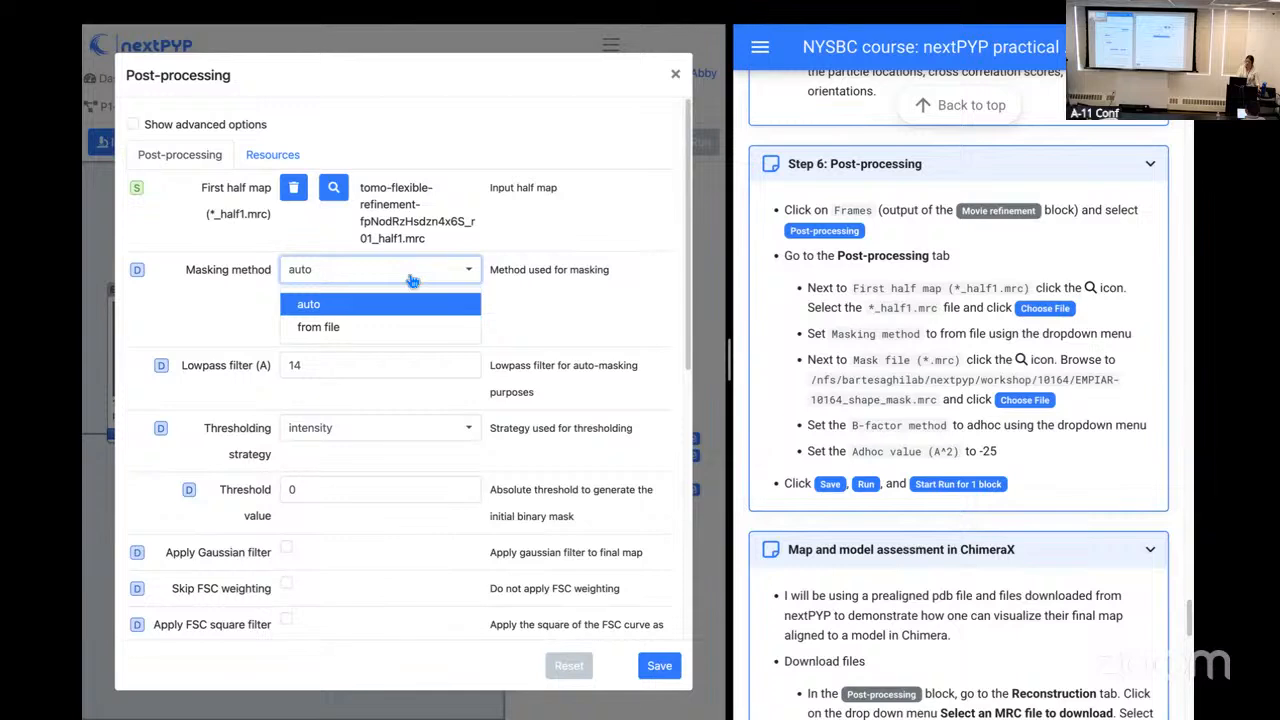
click(416, 330)
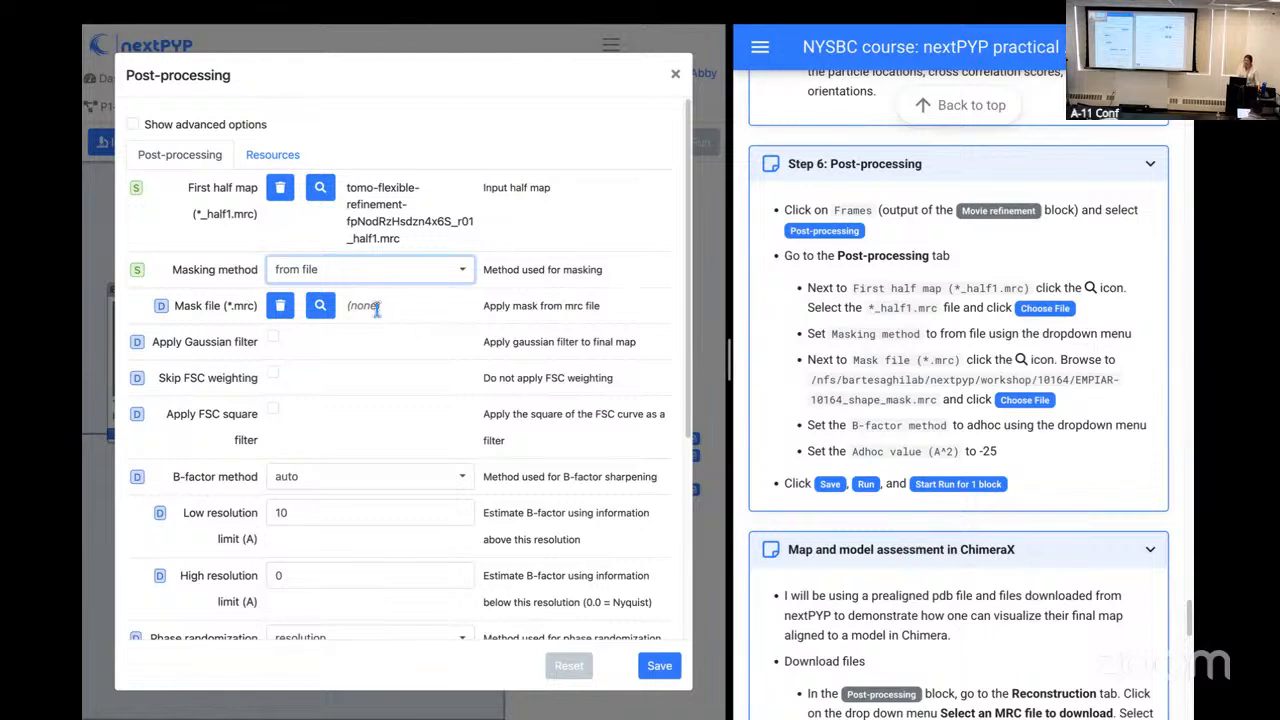
click(326, 309)
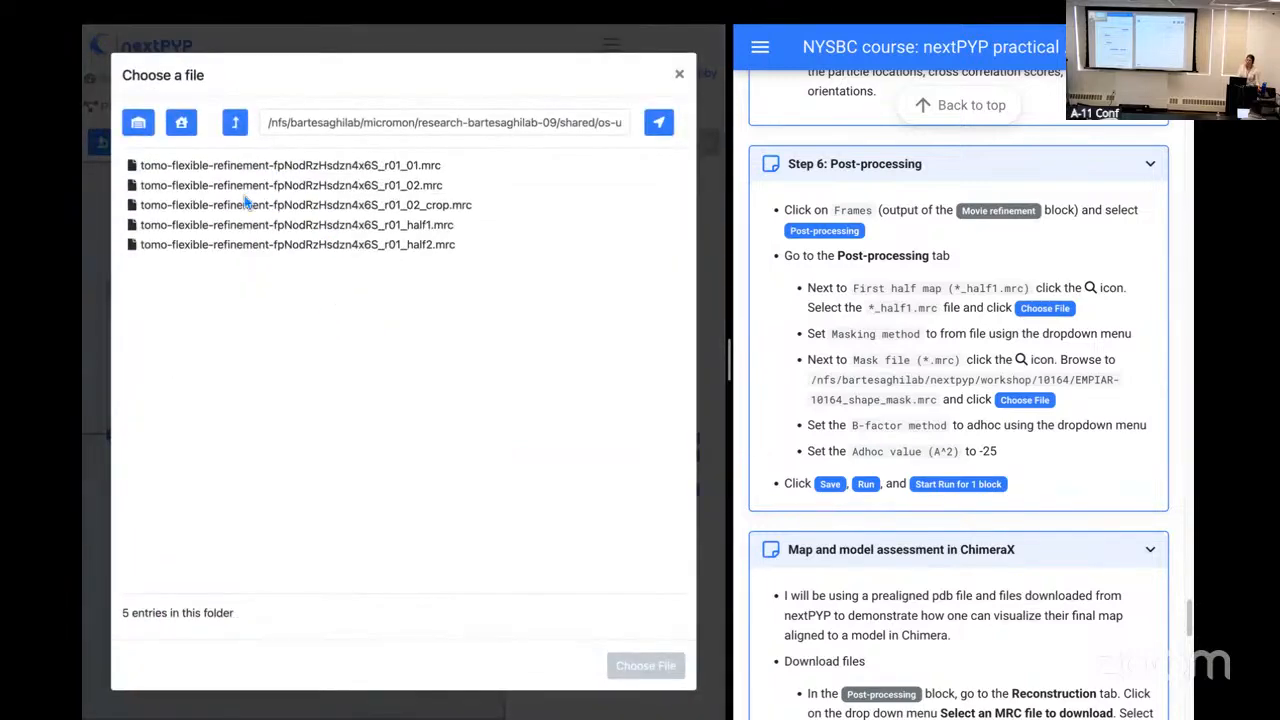
click(139, 124)
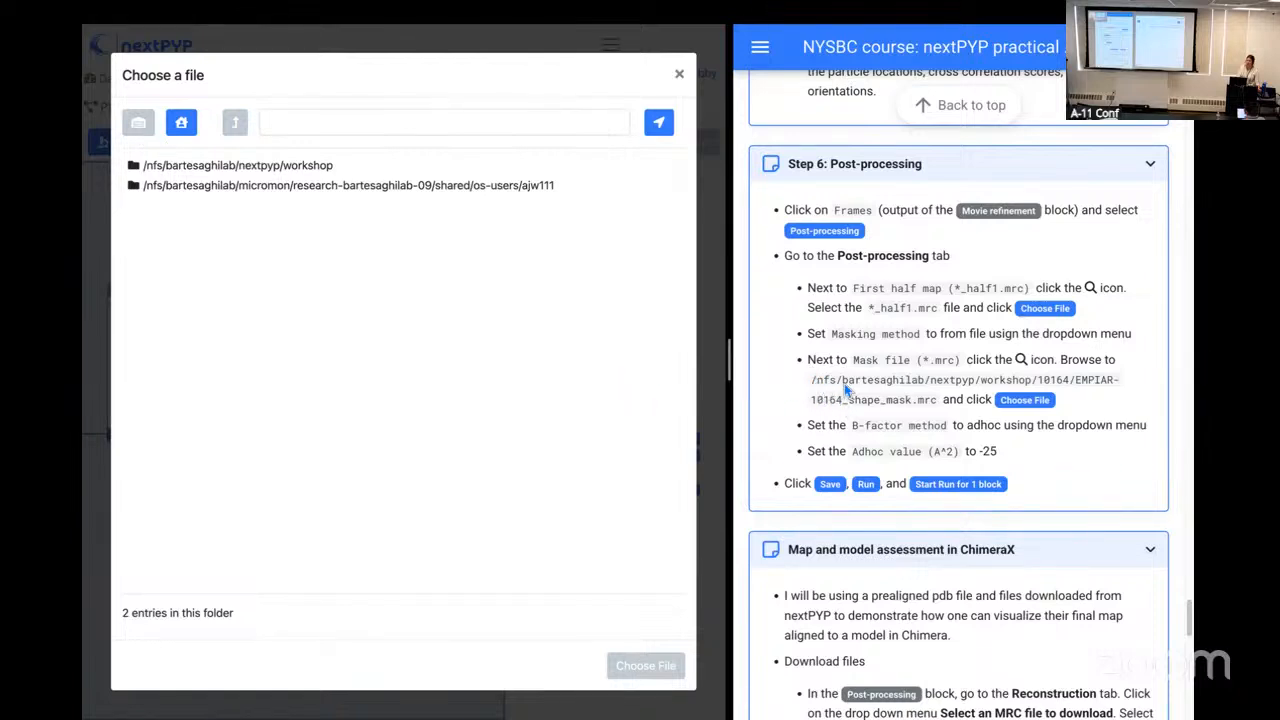
drag(811, 380, 1075, 387)
key(ctrl+c)
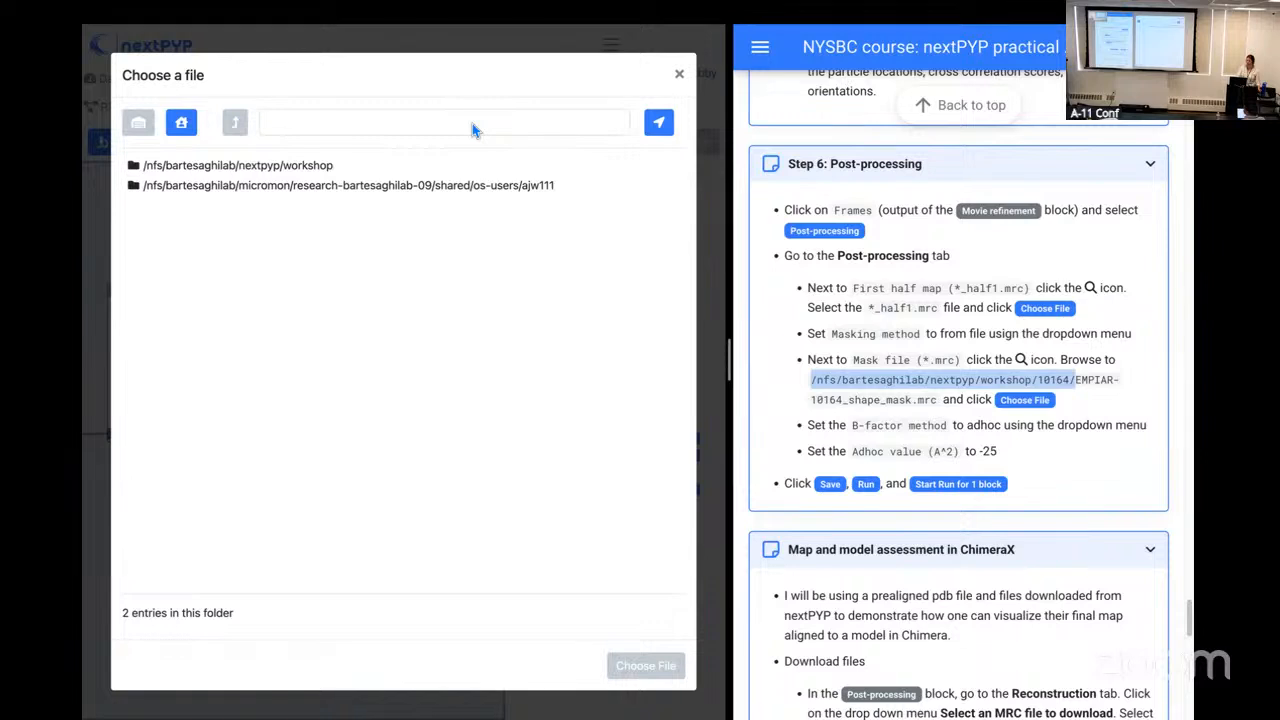
click(338, 123)
key(ctrl+v)
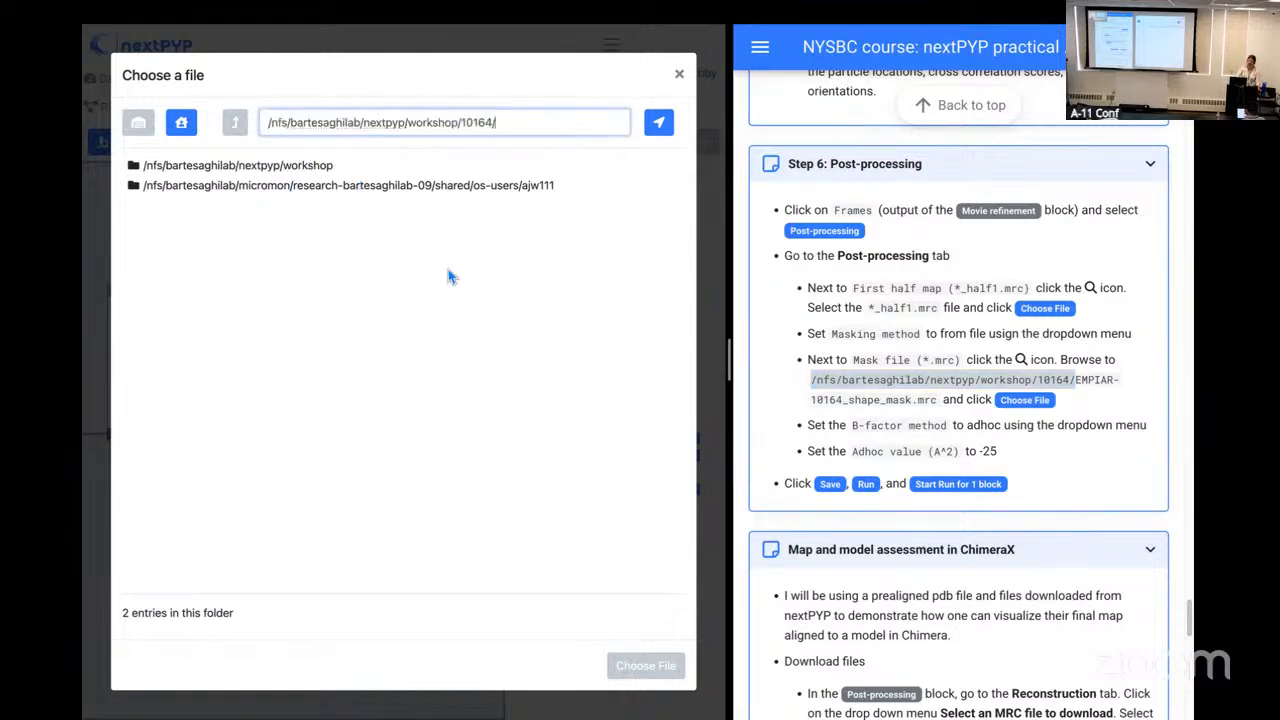
click(662, 126)
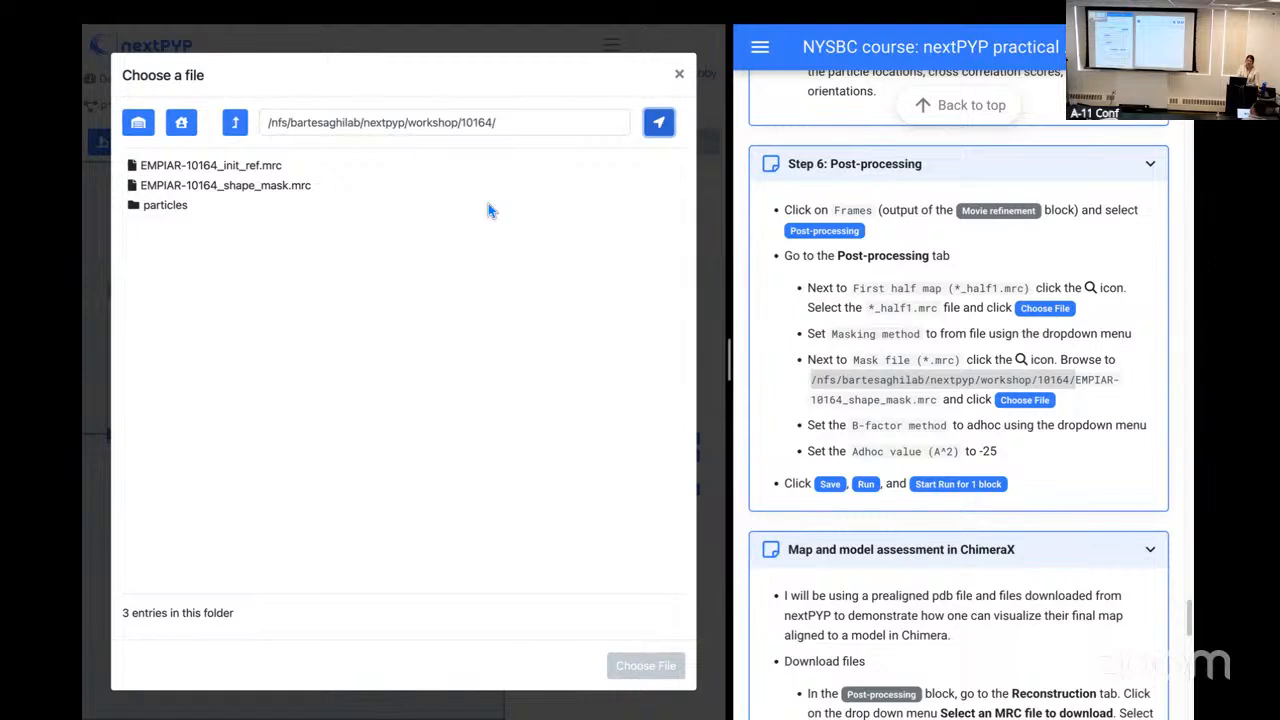
click(297, 188)
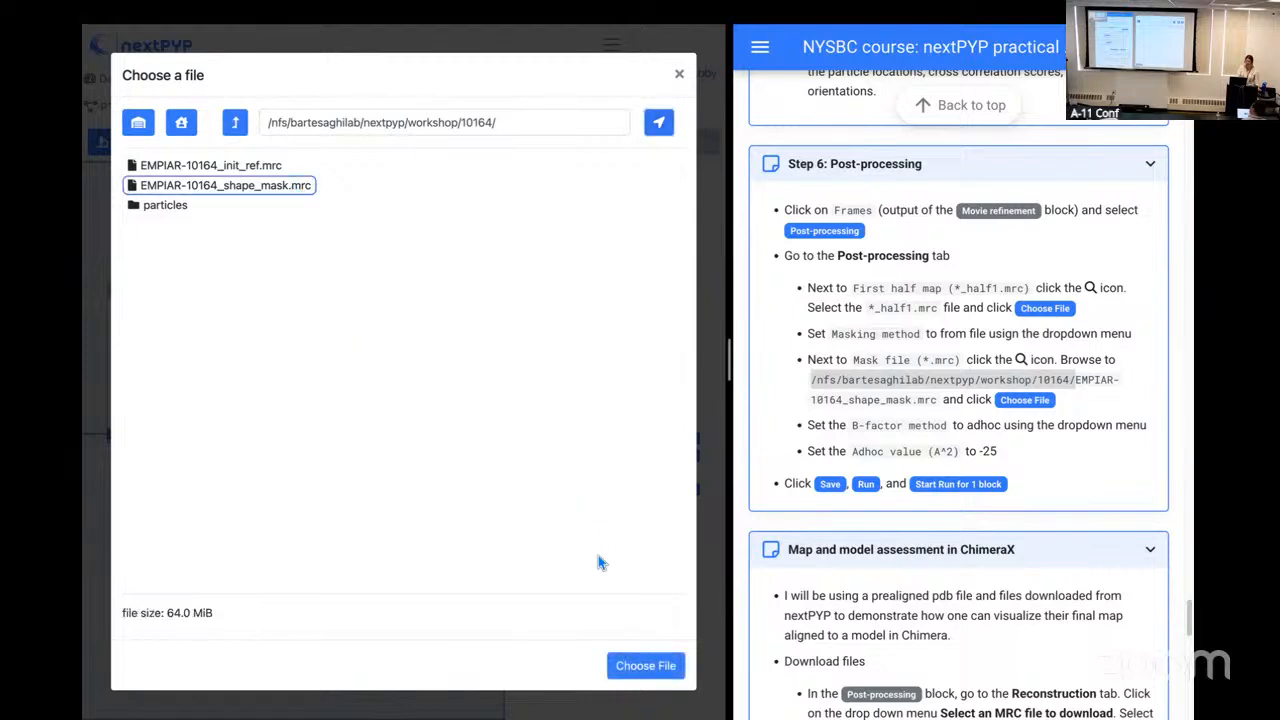
click(641, 677)
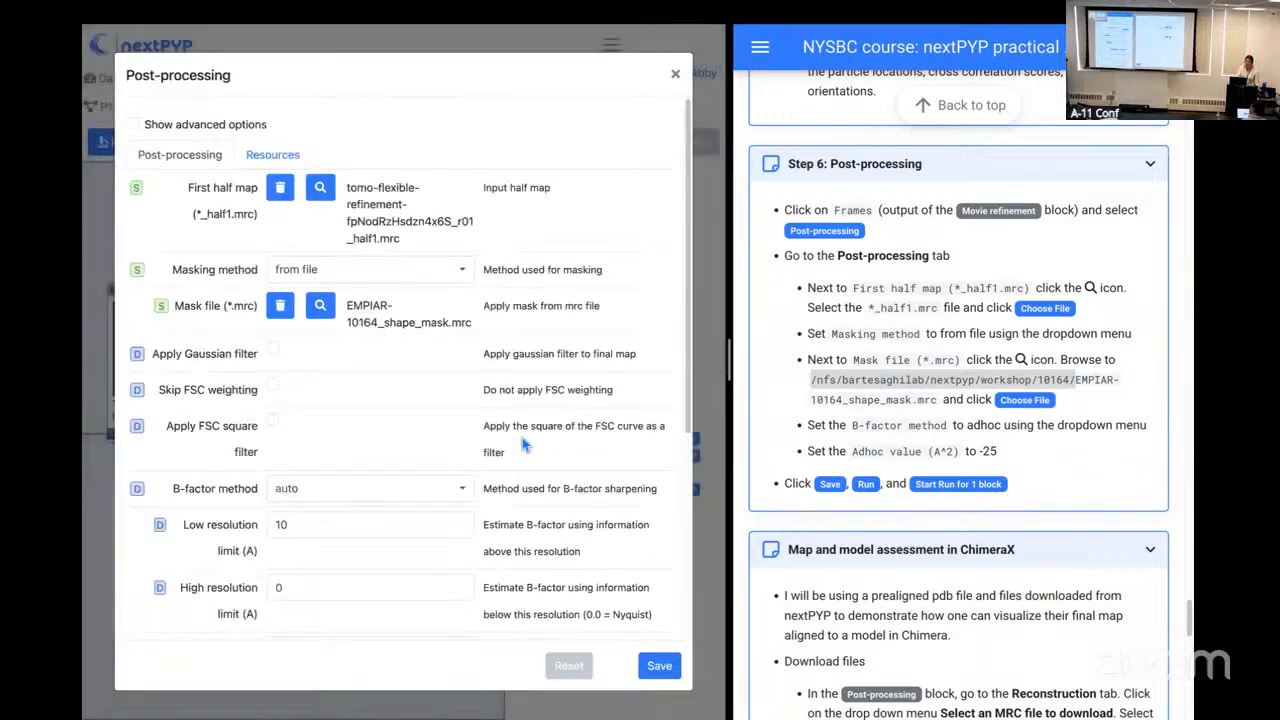
Step: Set the B-factor method to adhoc with an Adhoc value of -25 A^2
scroll(540, 440, down, 3)
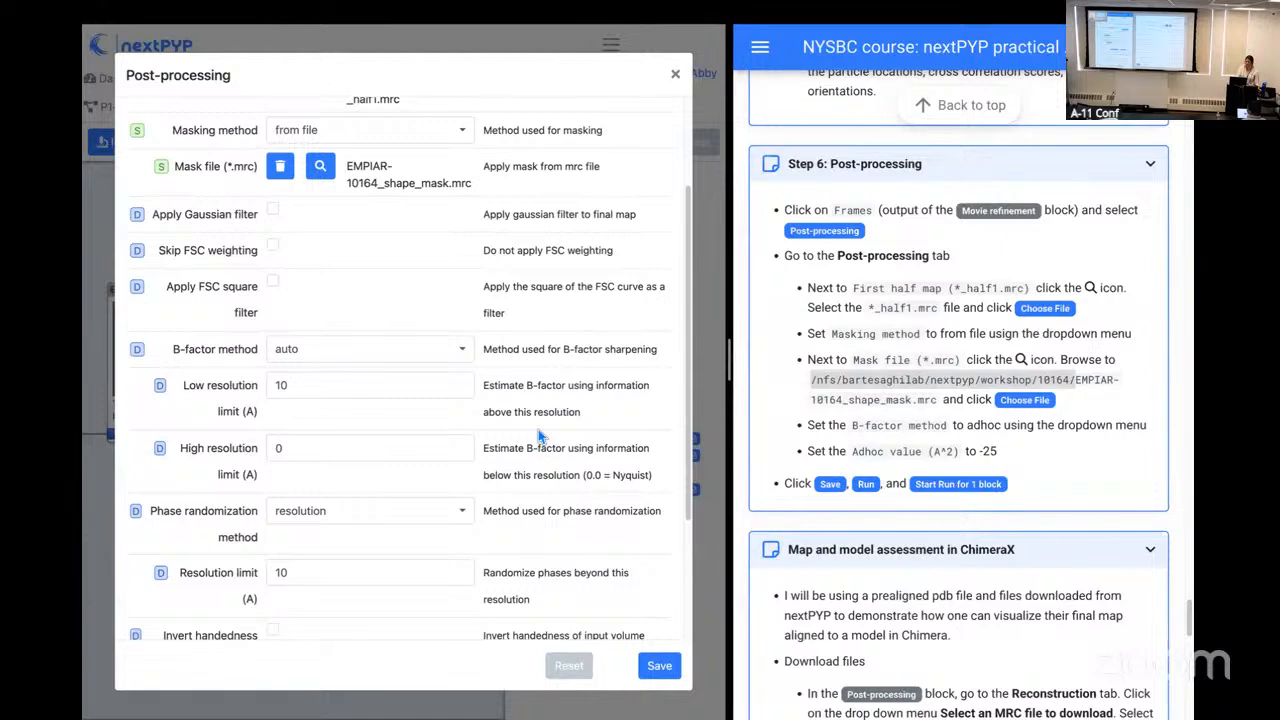
click(350, 357)
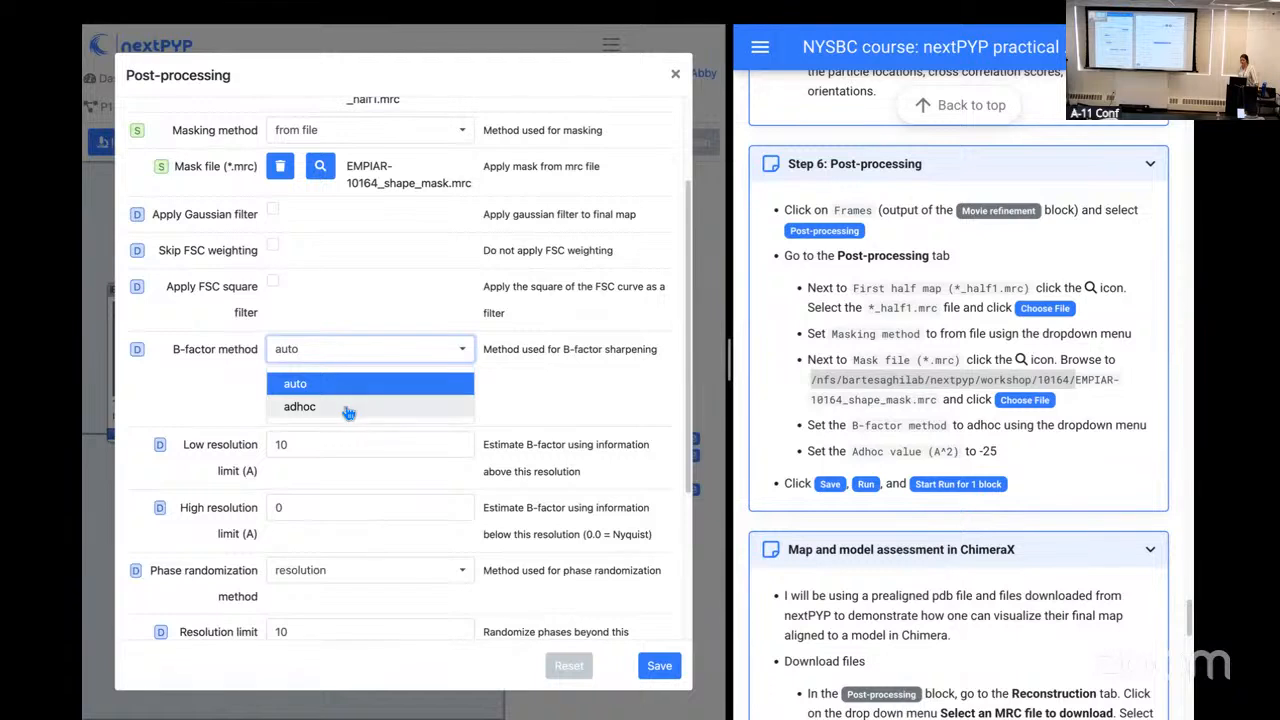
click(344, 406)
click(415, 406)
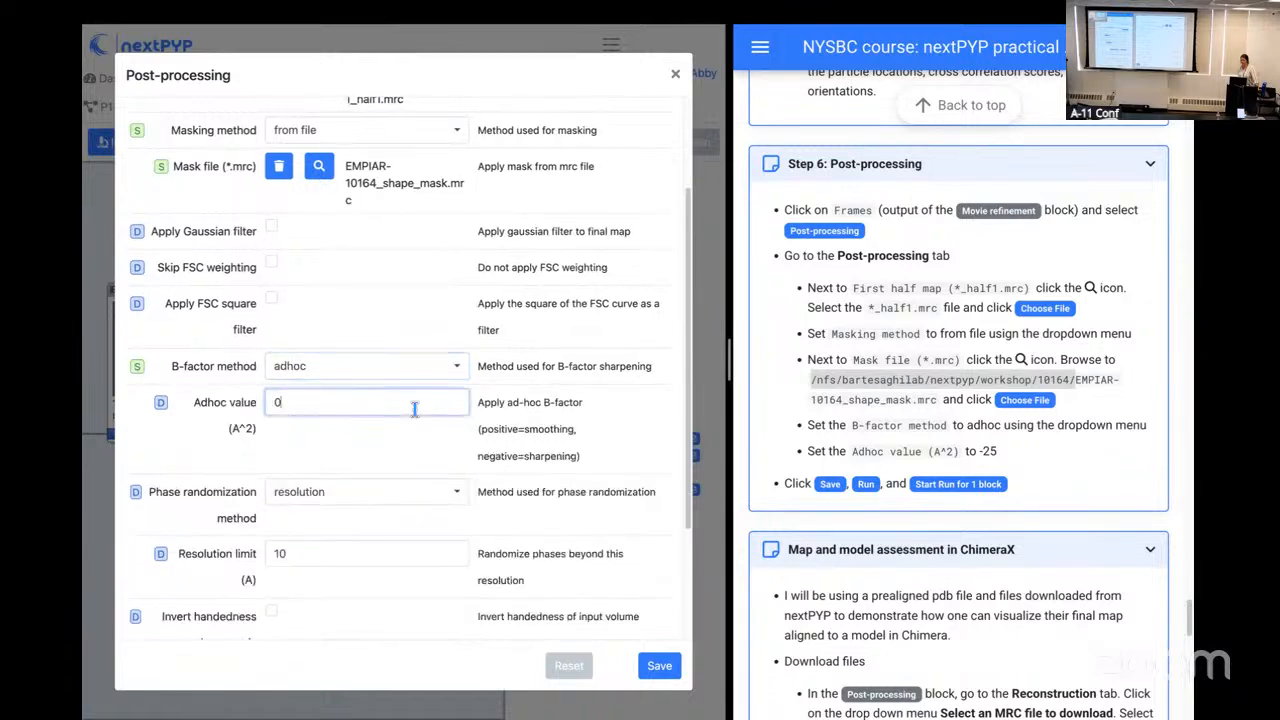
key(BackSpace)
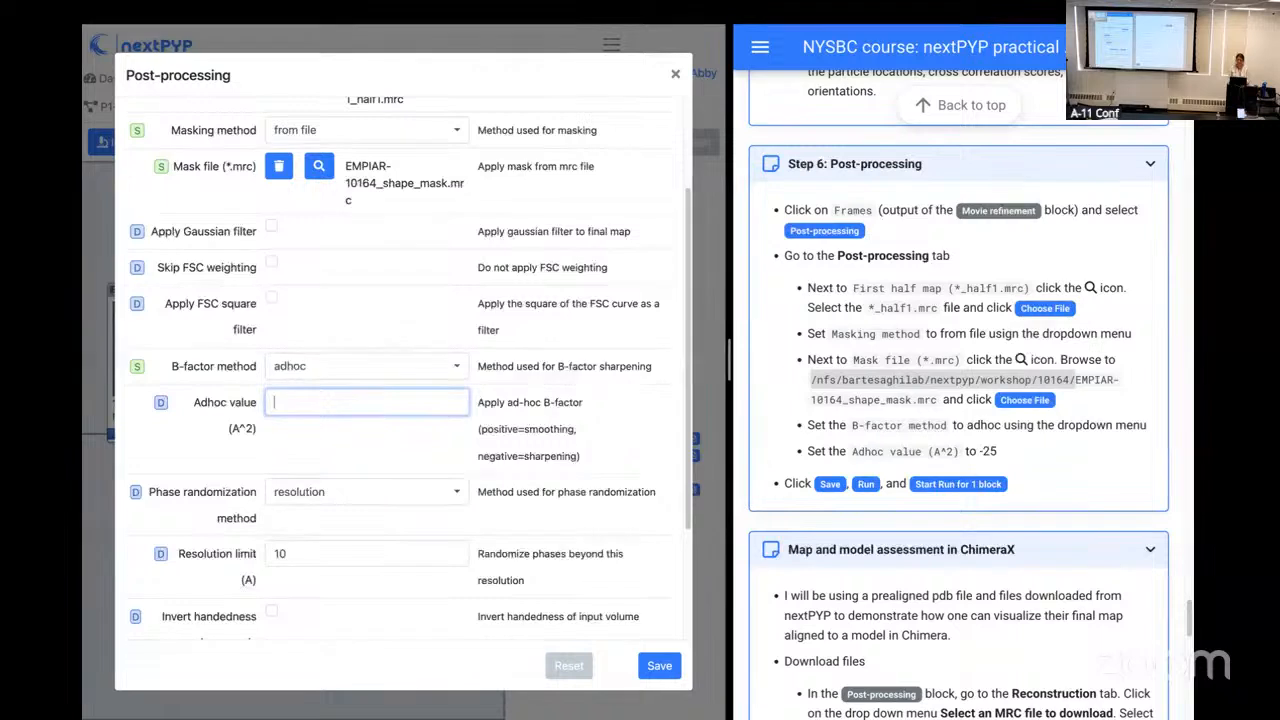
text(-25)
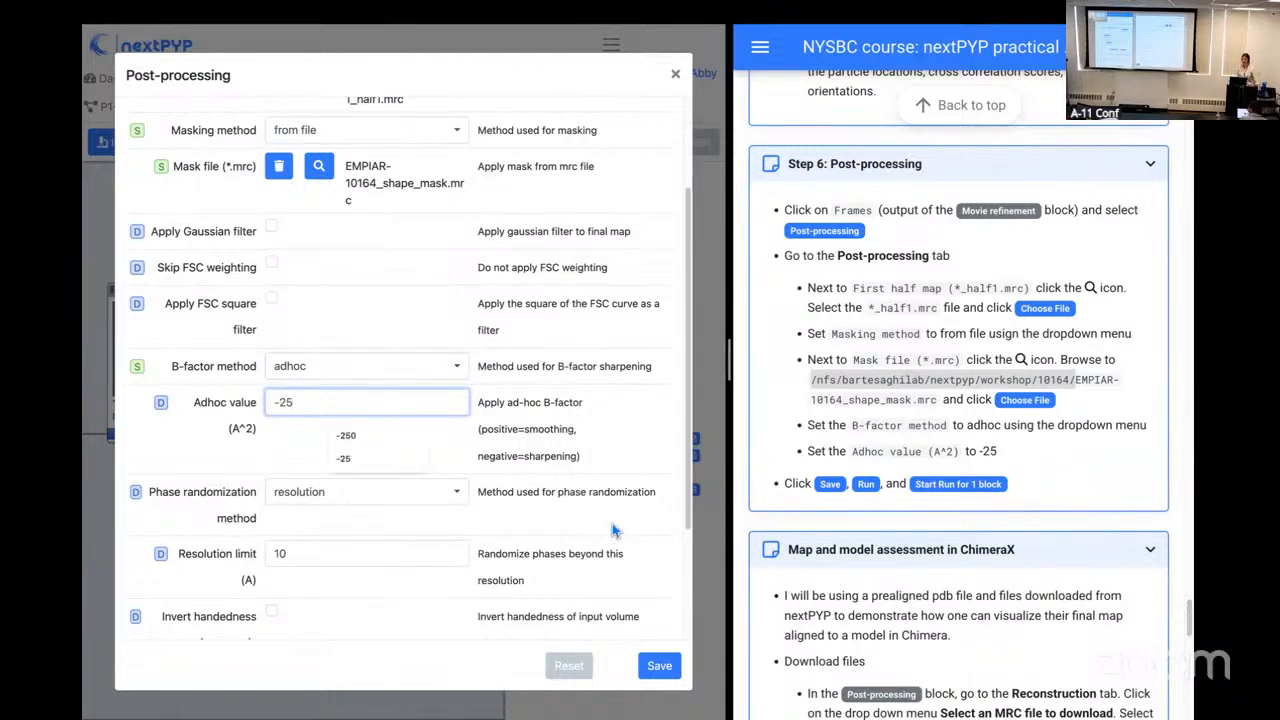
click(582, 437)
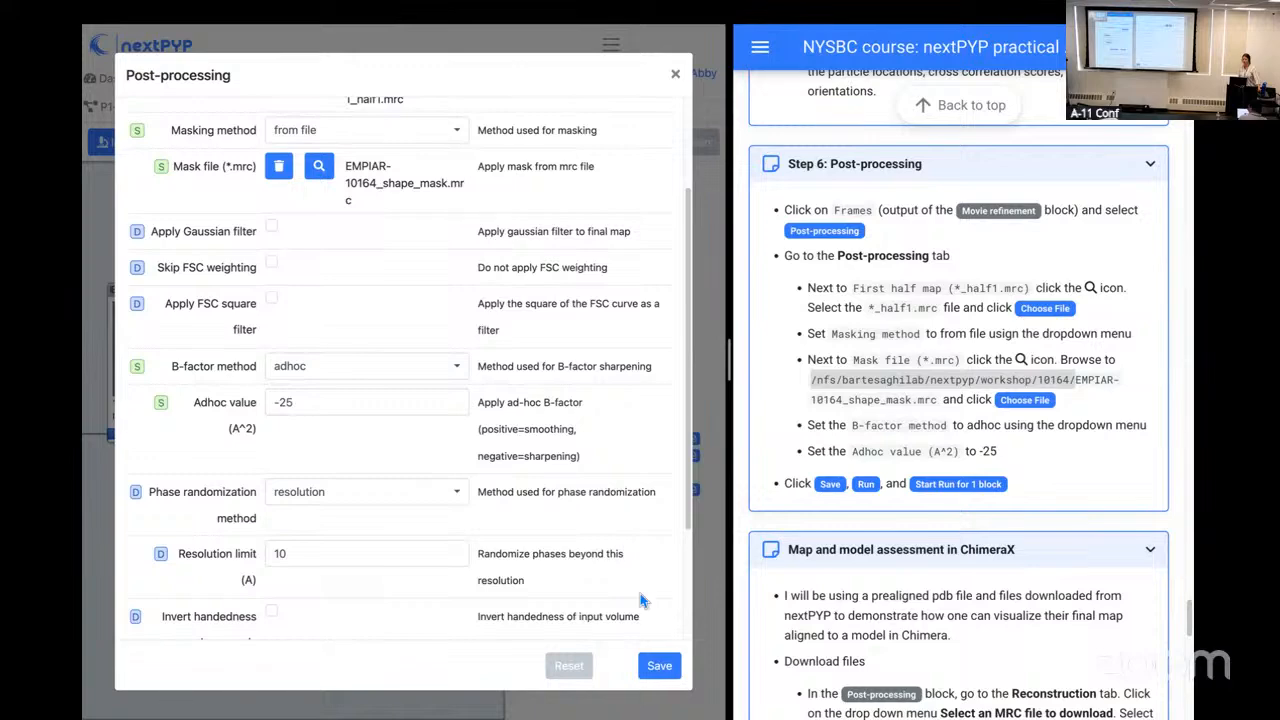
Step: Save the Post-processing settings and start a run for the B18-Post-processing block
click(660, 667)
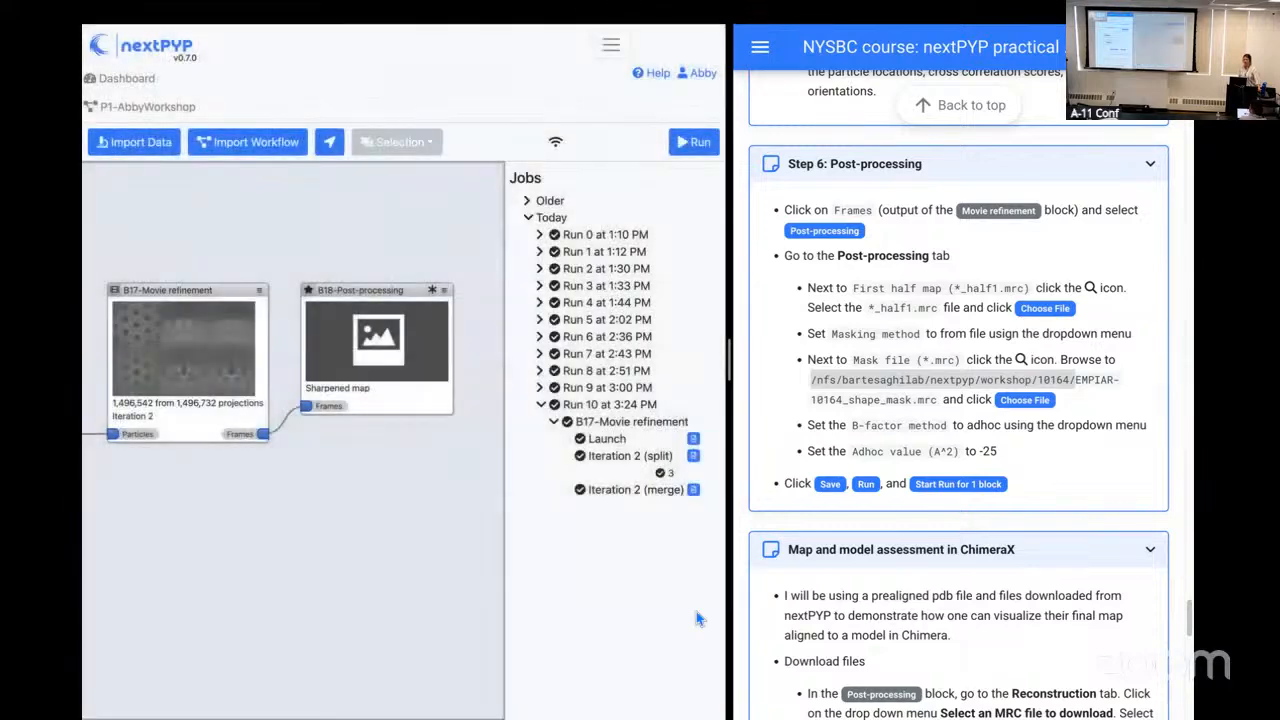
click(694, 148)
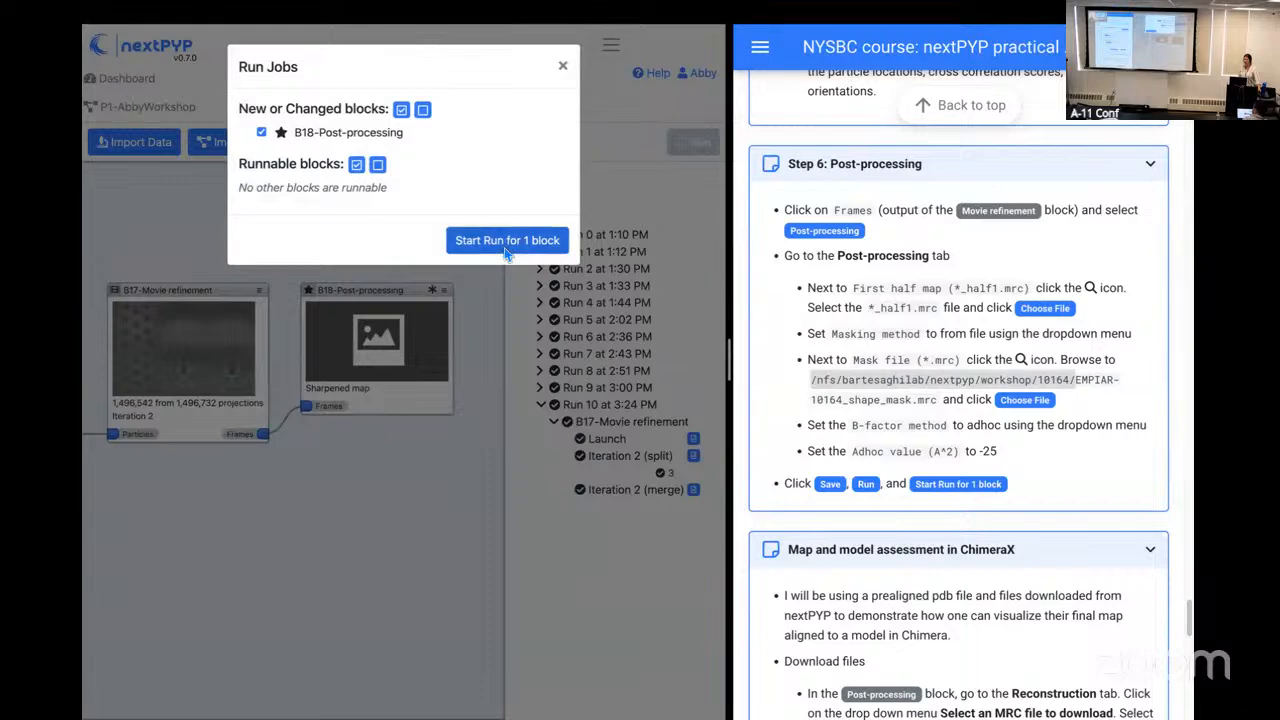
click(507, 242)
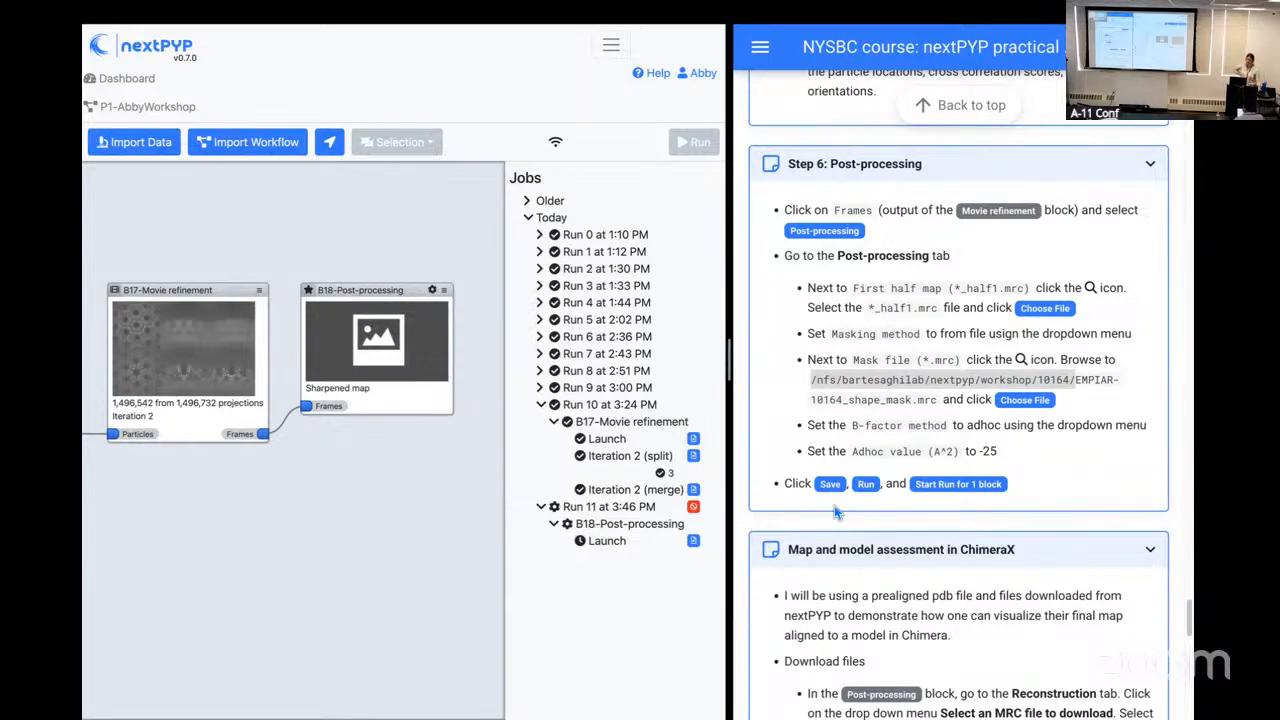
scroll(848, 513, down, 3)
scroll(848, 513, down, 1)
scroll(848, 515, down, 1)
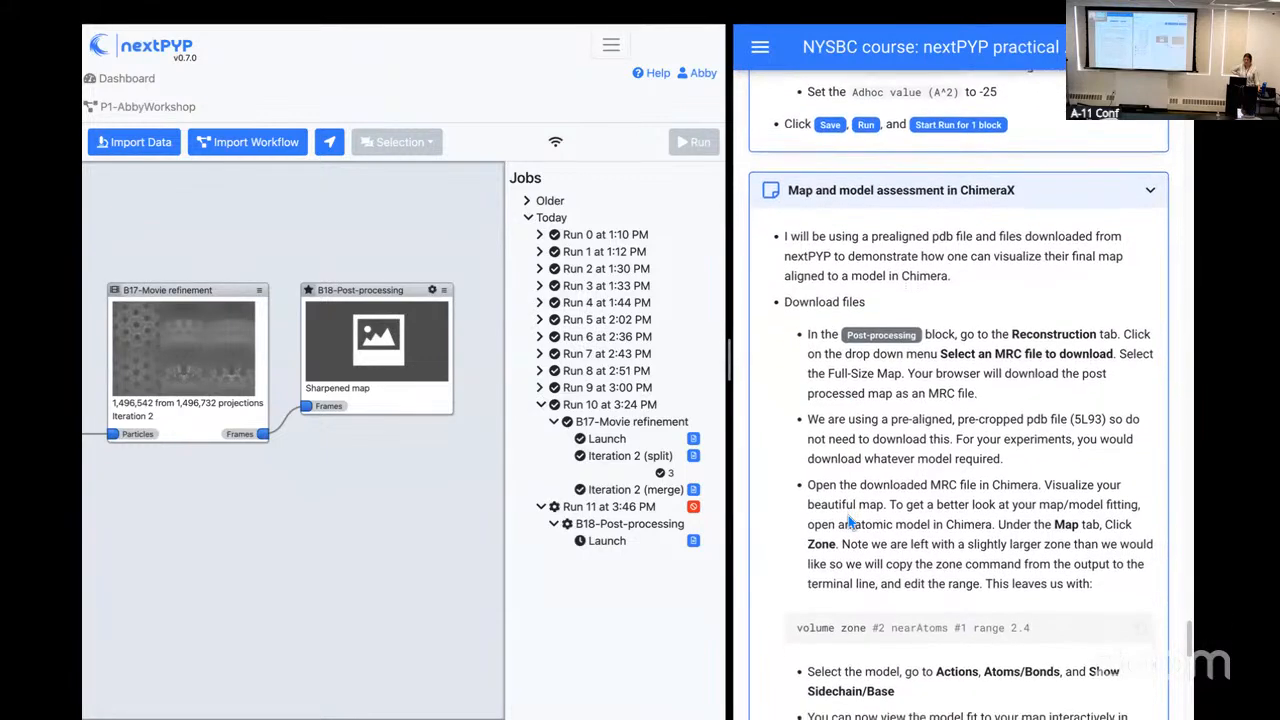
scroll(848, 518, up, 3)
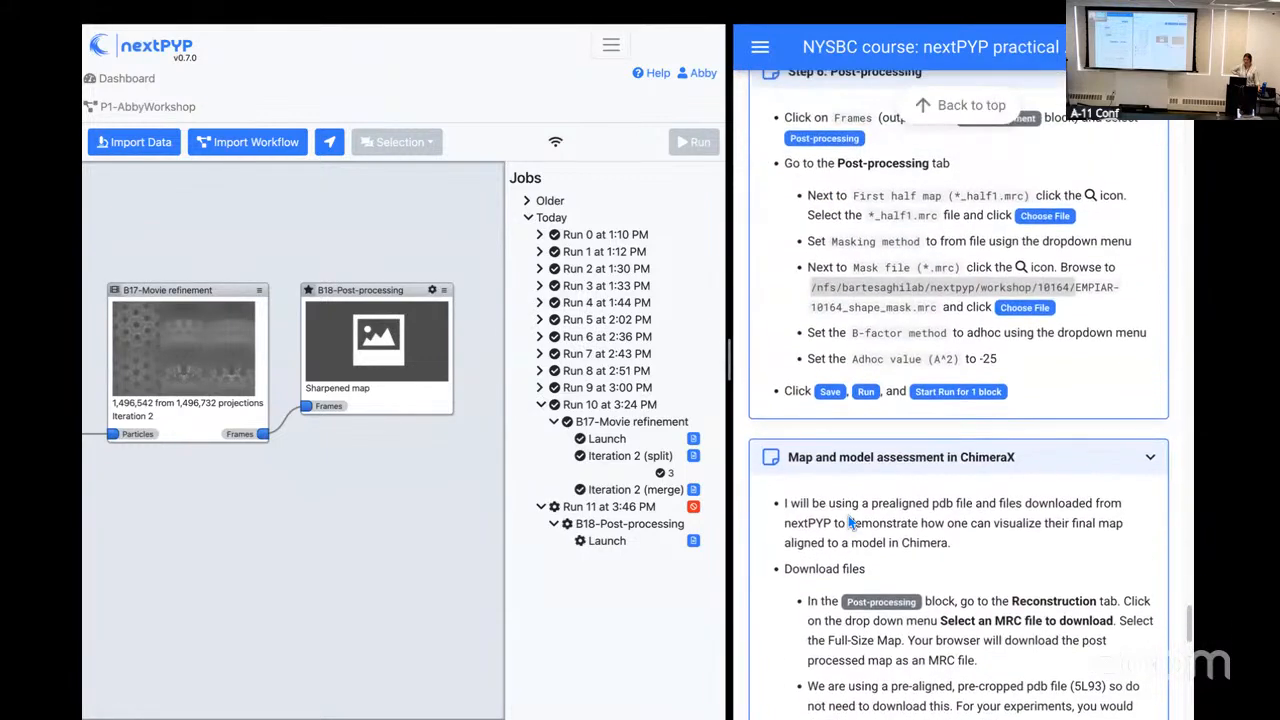
scroll(848, 515, up, 1)
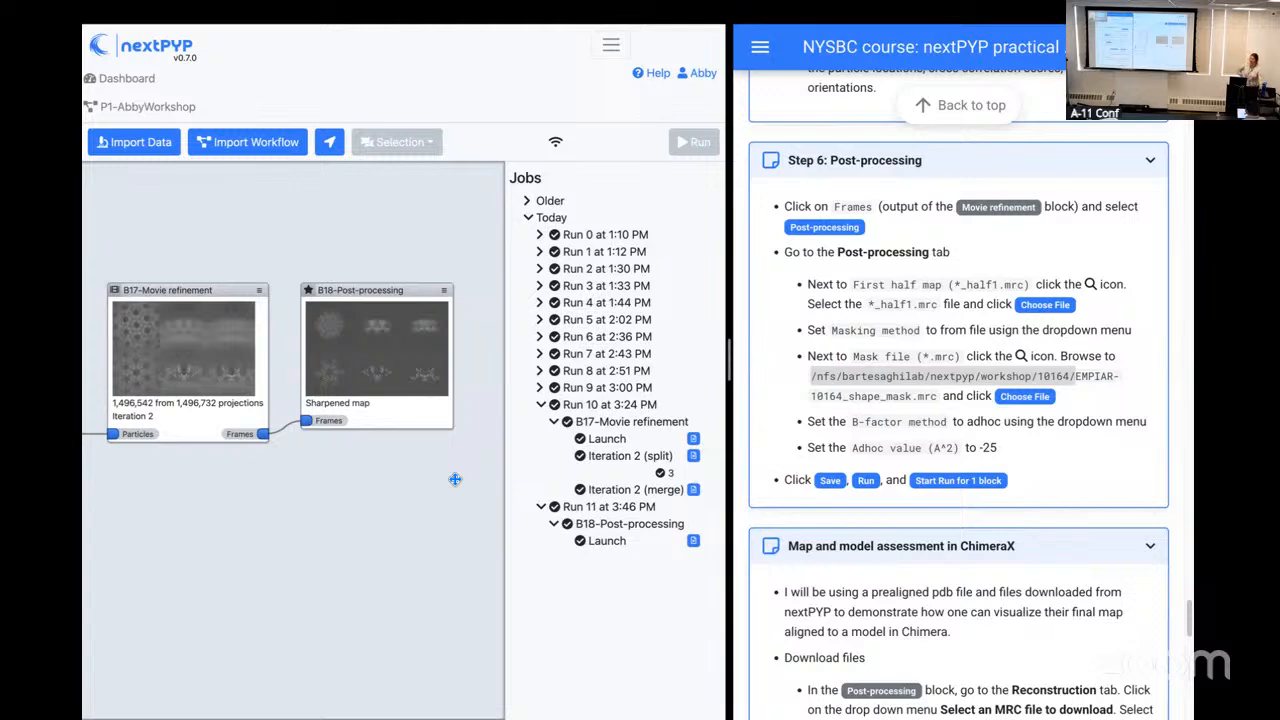
Step: Open the finished Post-processing block's reconstruction results, shrink the projections and enlarge the FSC resolution plot
click(396, 376)
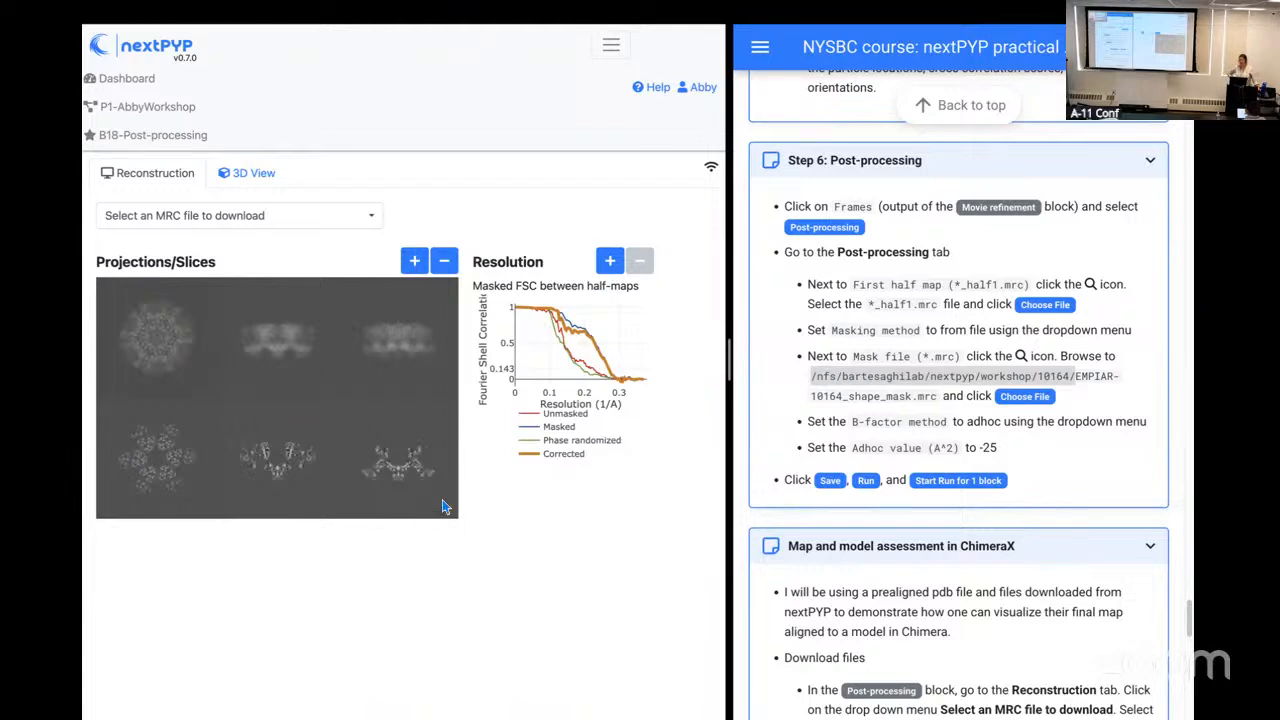
click(446, 263)
click(416, 261)
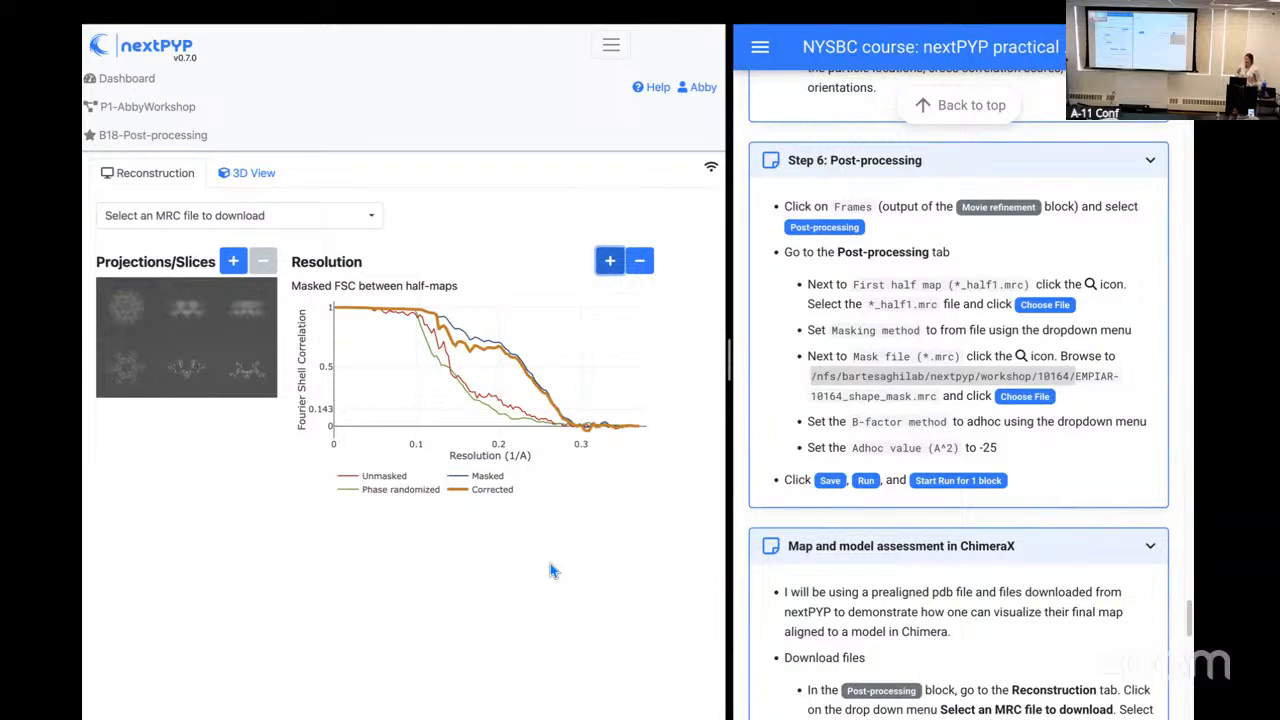
Step: Examine the masked FSC curves between half-maps, magnifying the high-resolution region where they fall below 0.143
mouse_move(557, 405)
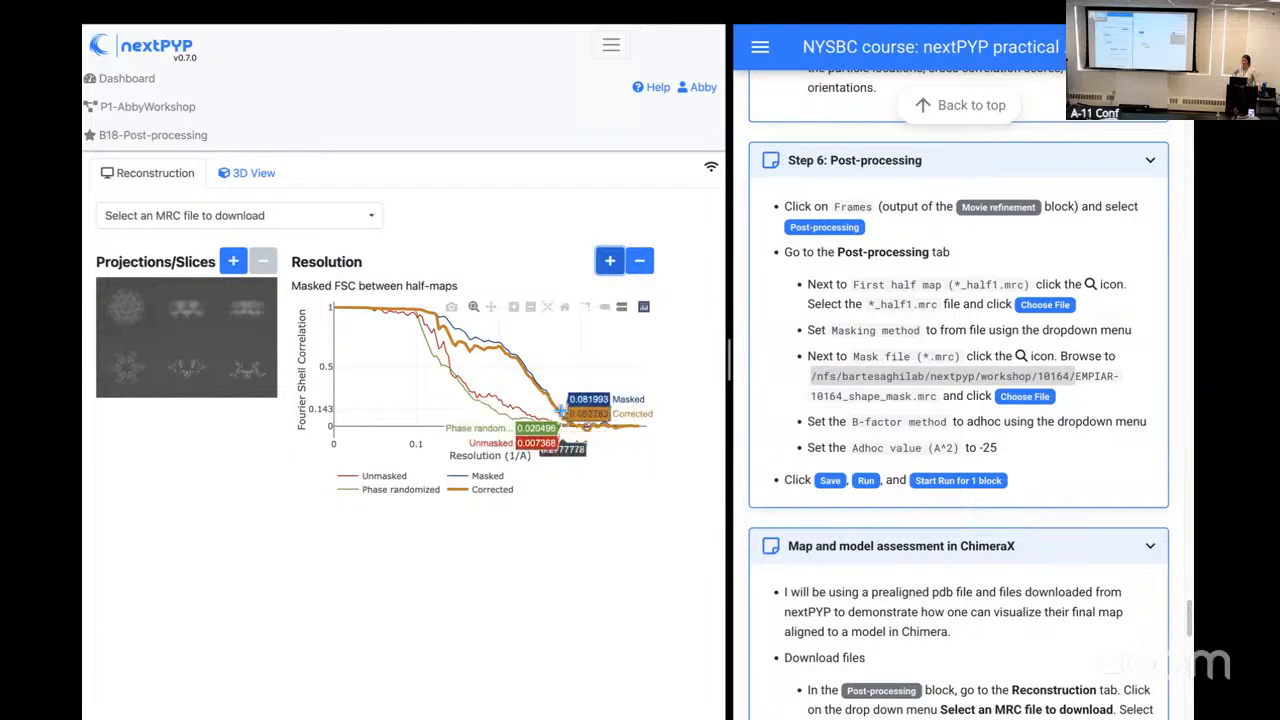
click(514, 308)
click(514, 308)
click(514, 308)
click(531, 309)
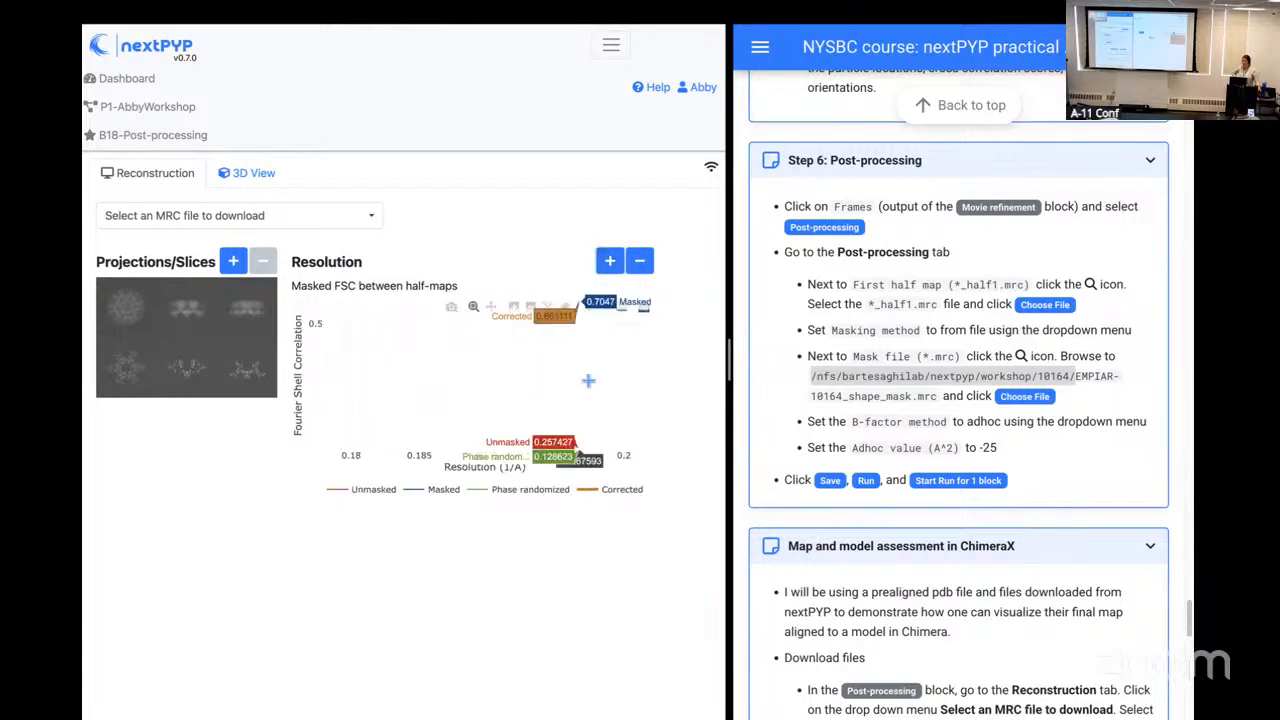
click(531, 309)
click(531, 309)
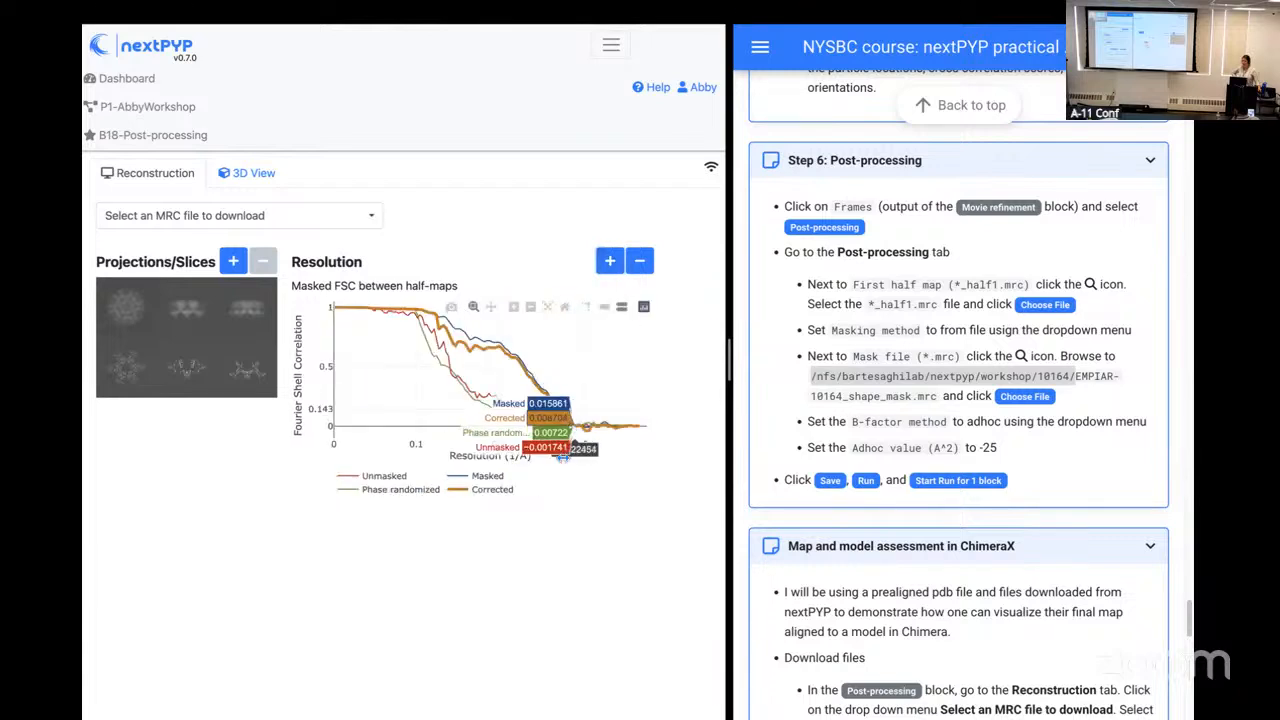
click(514, 308)
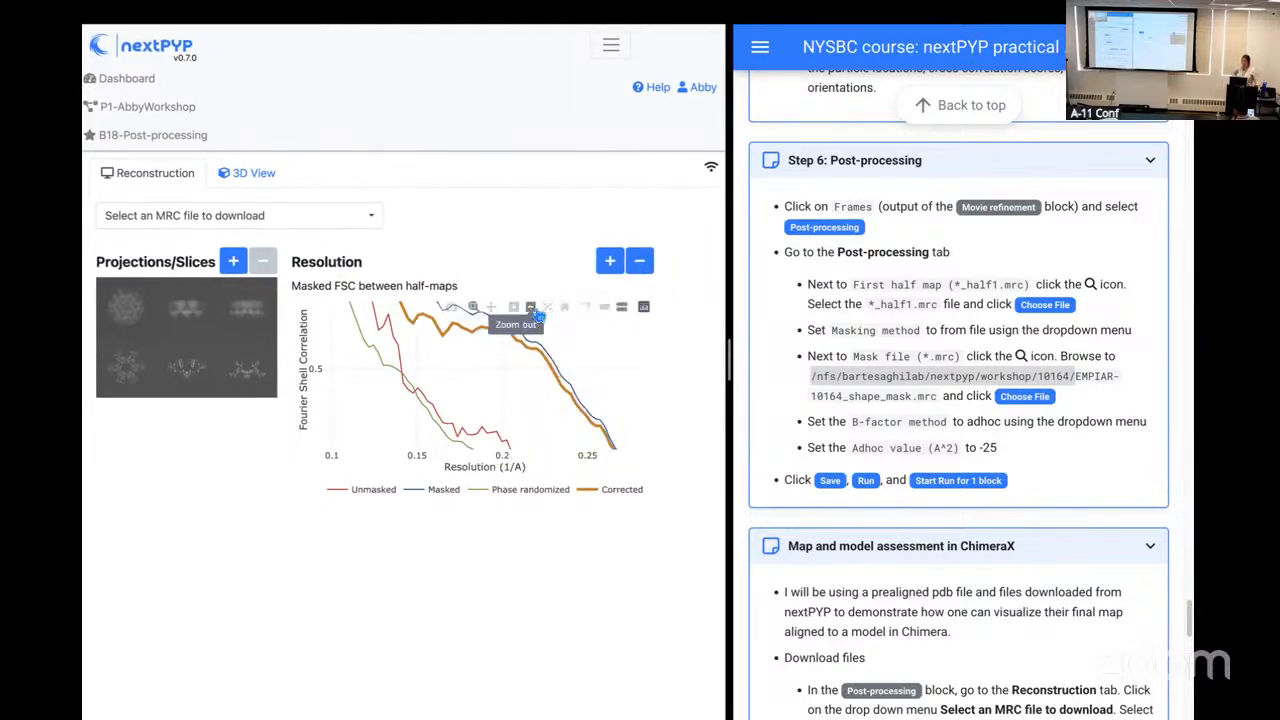
click(530, 307)
click(530, 307)
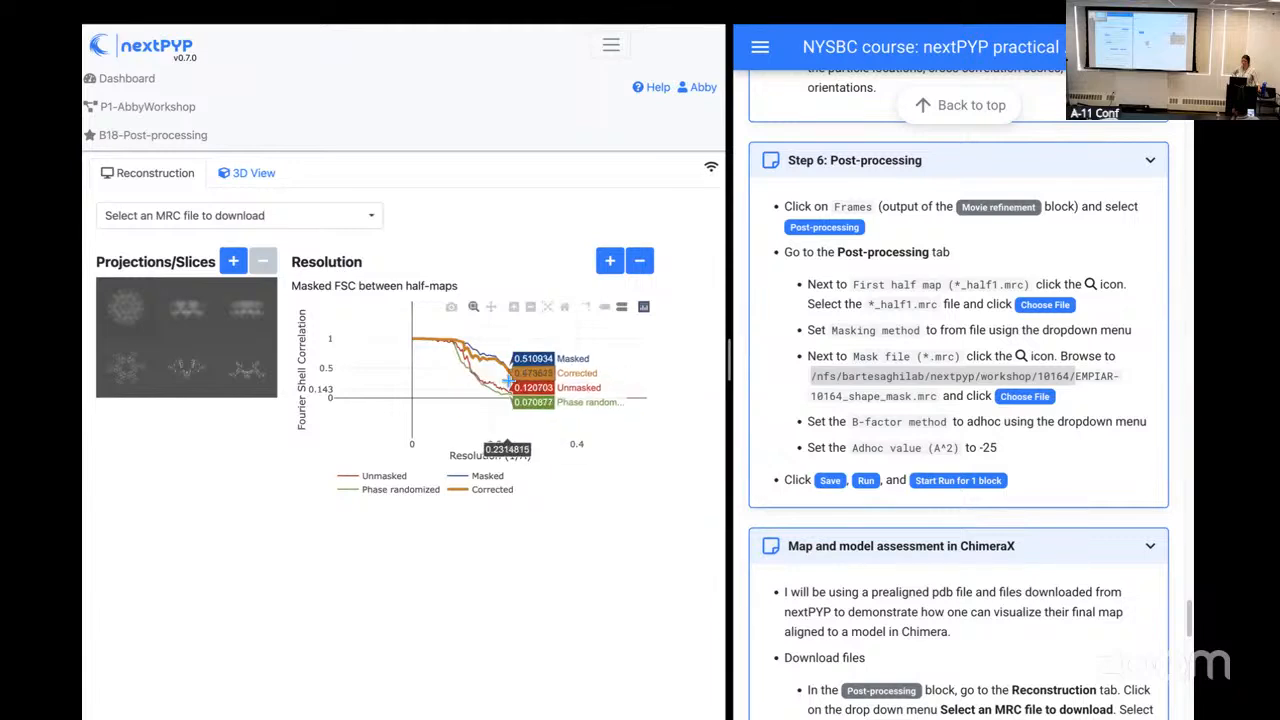
drag(509, 378, 559, 412)
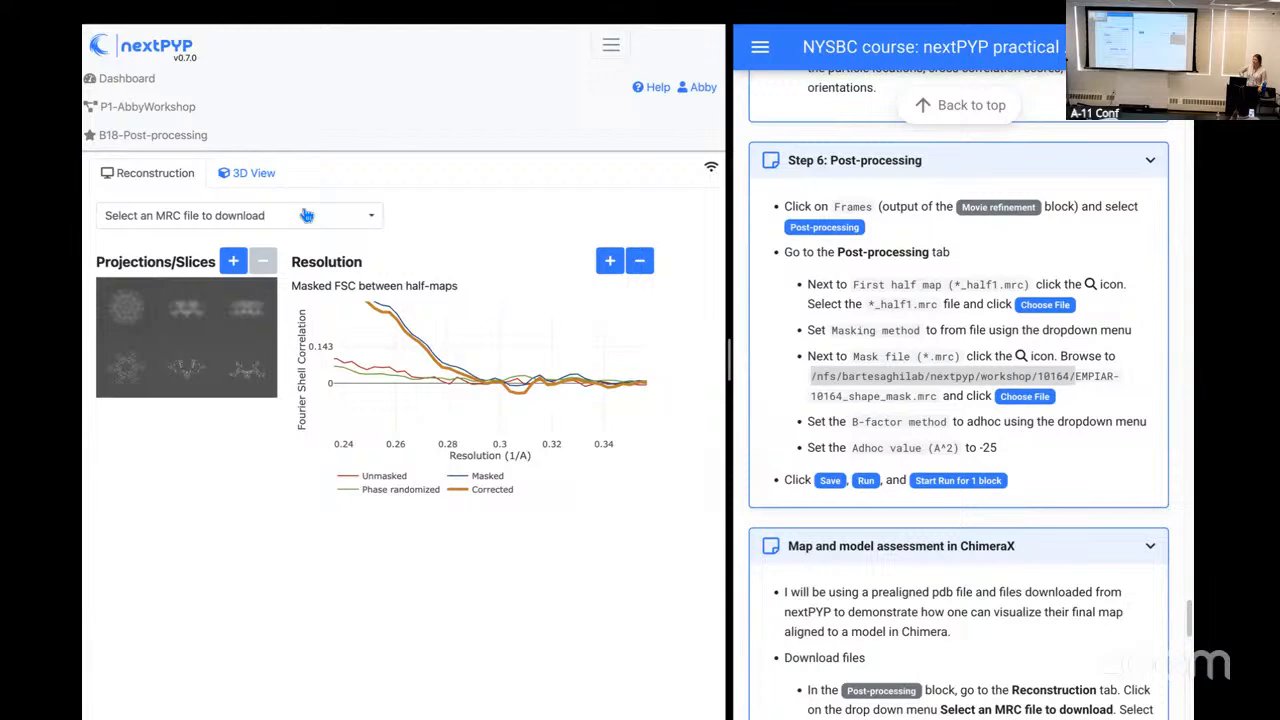
Step: Display Class 1, Iter 2 as Map 2 in the 3D view, with level of detail 1 and contour value about 0.51
click(242, 176)
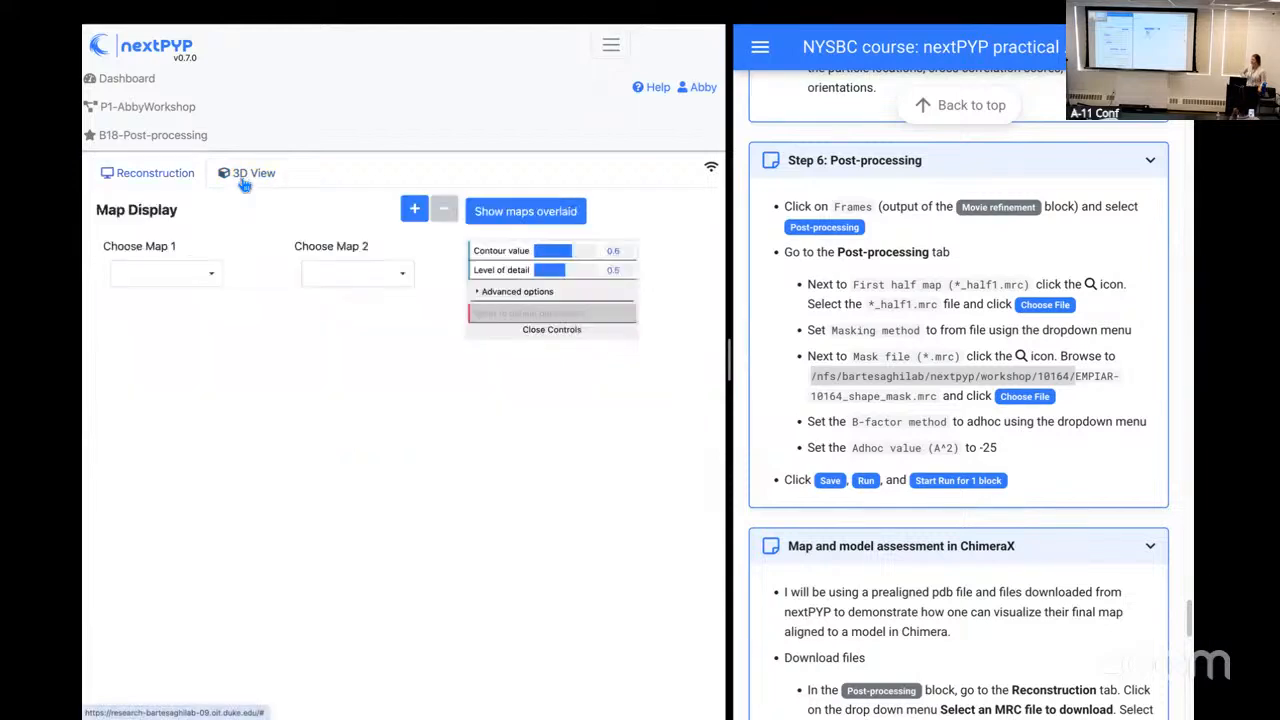
click(362, 274)
click(384, 293)
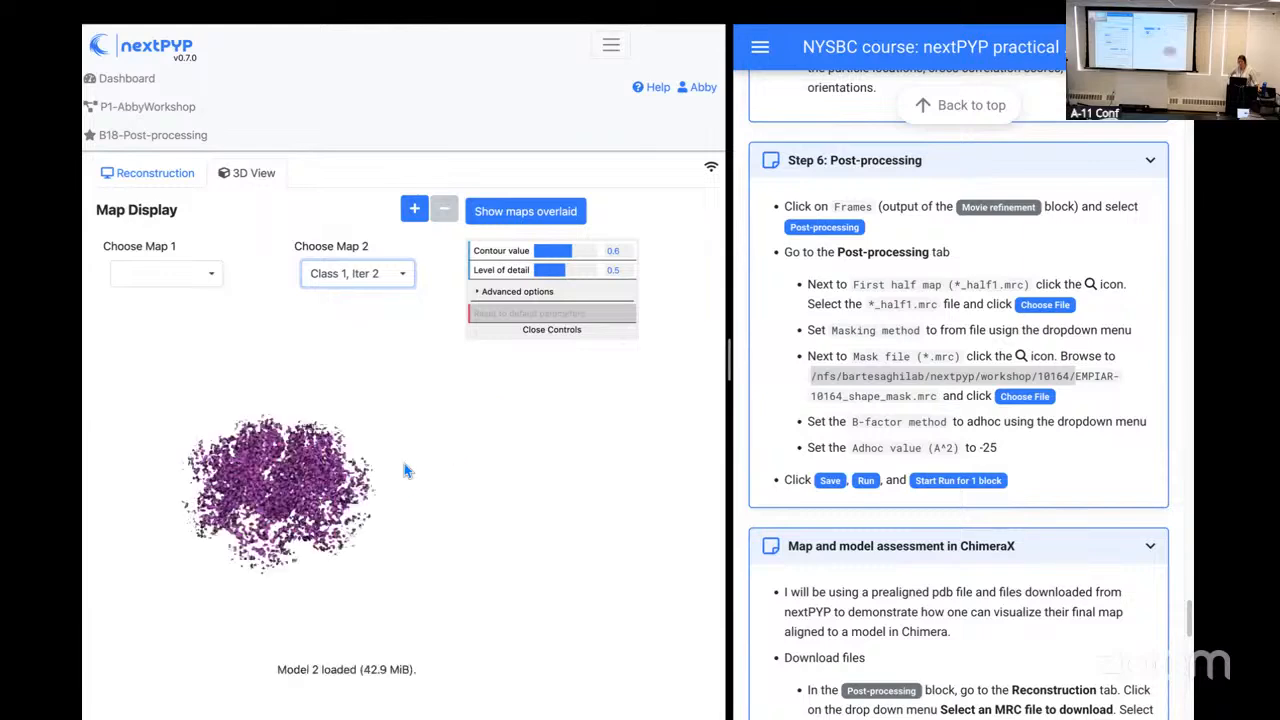
drag(325, 520, 332, 450)
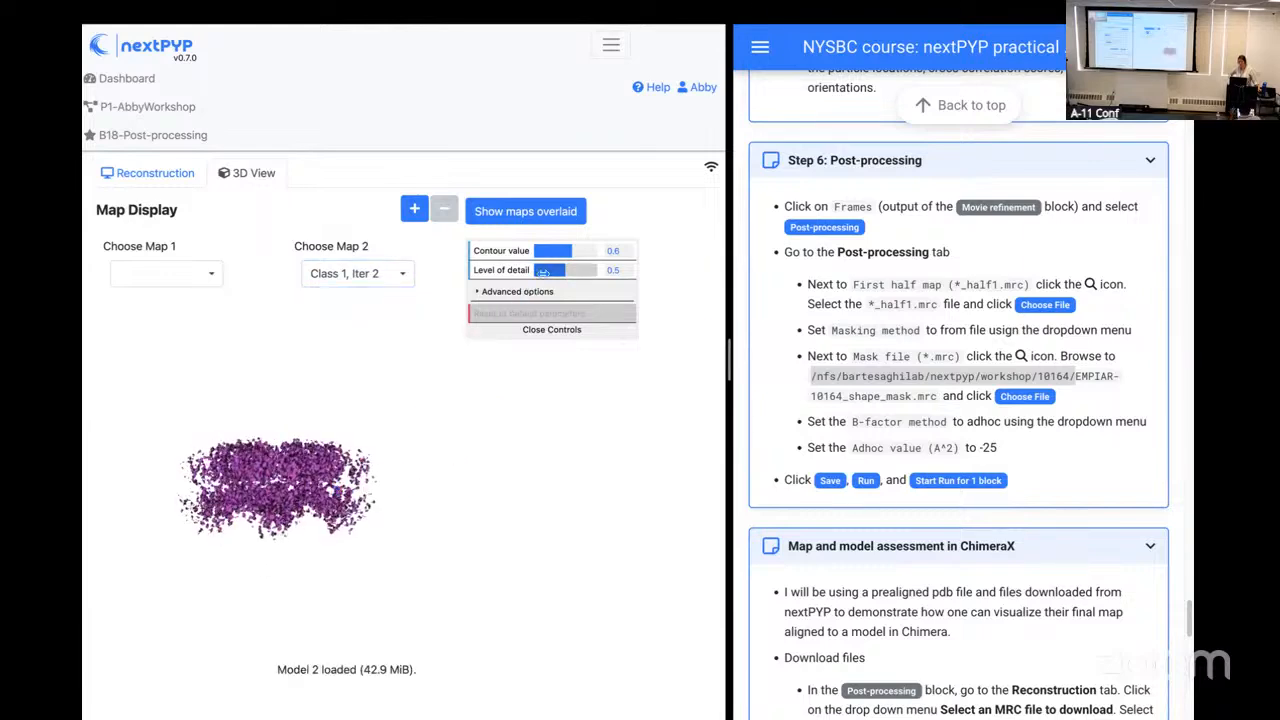
mouse_move(567, 264)
mouse_down()
mouse_move(582, 266)
mouse_move(566, 251)
mouse_up()
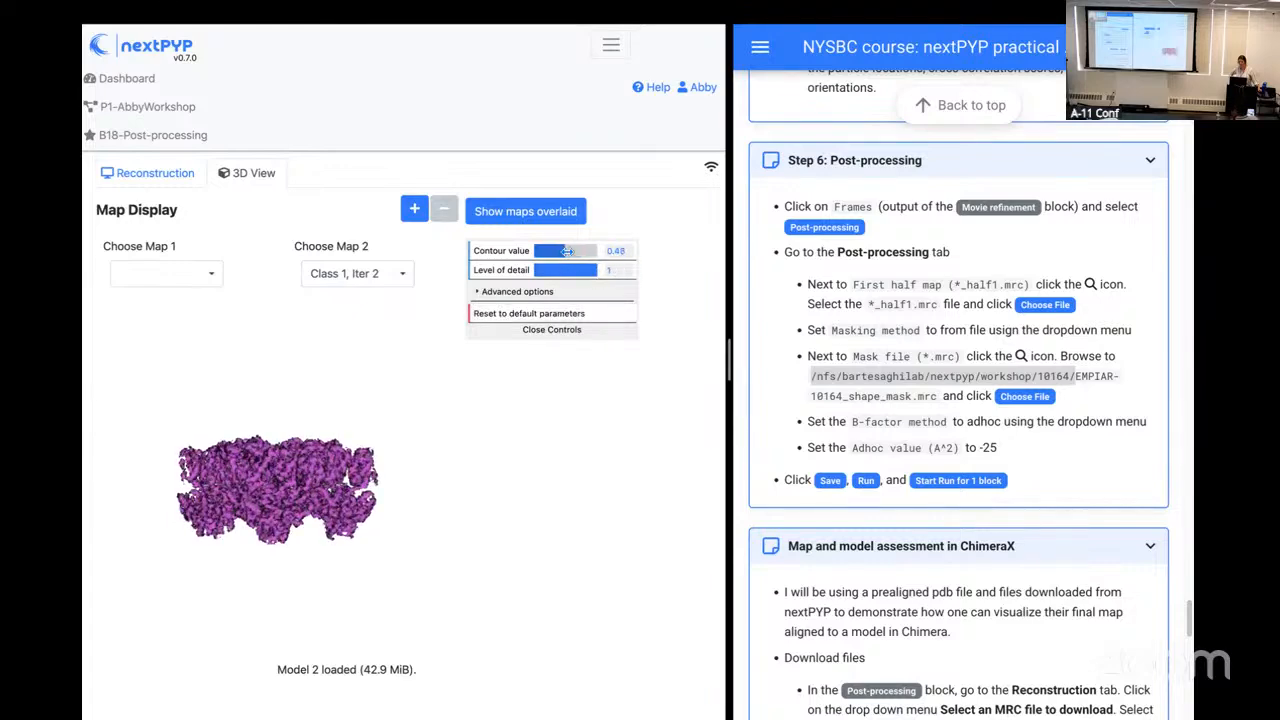
Step: Enlarge the map display and inspect the sharpened map's density from several angles
scroll(266, 500, up, 5)
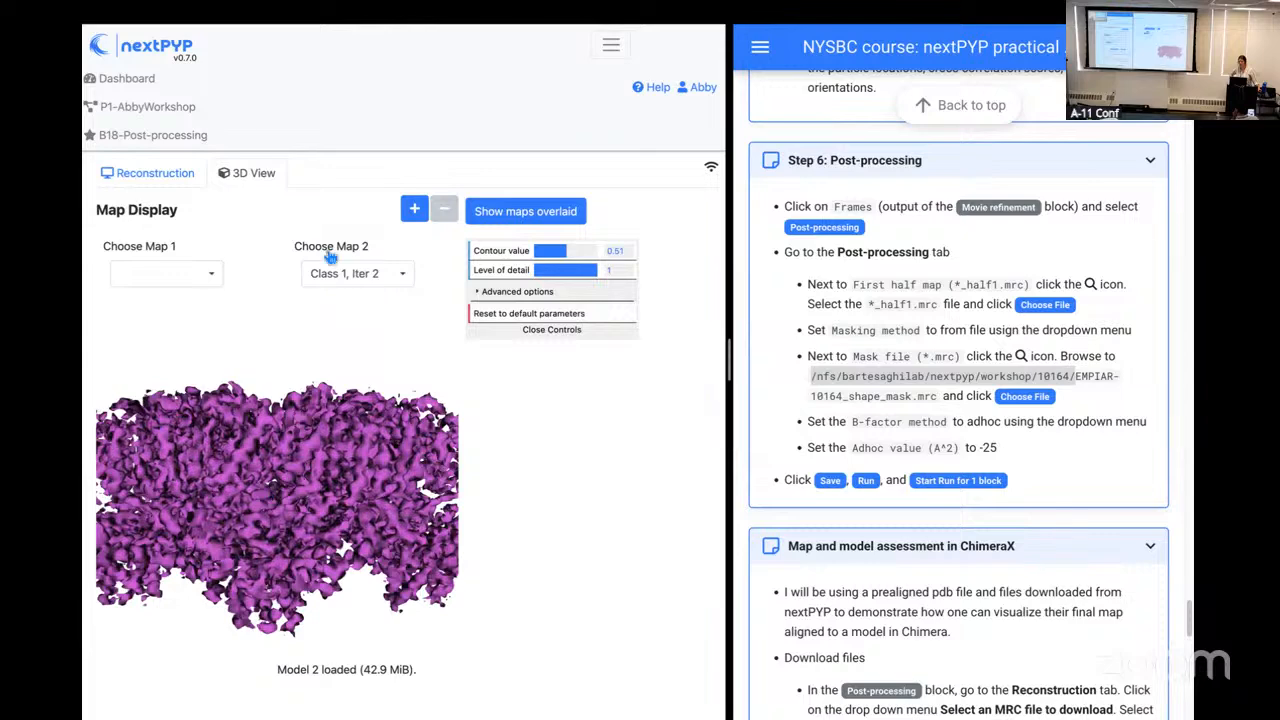
click(414, 210)
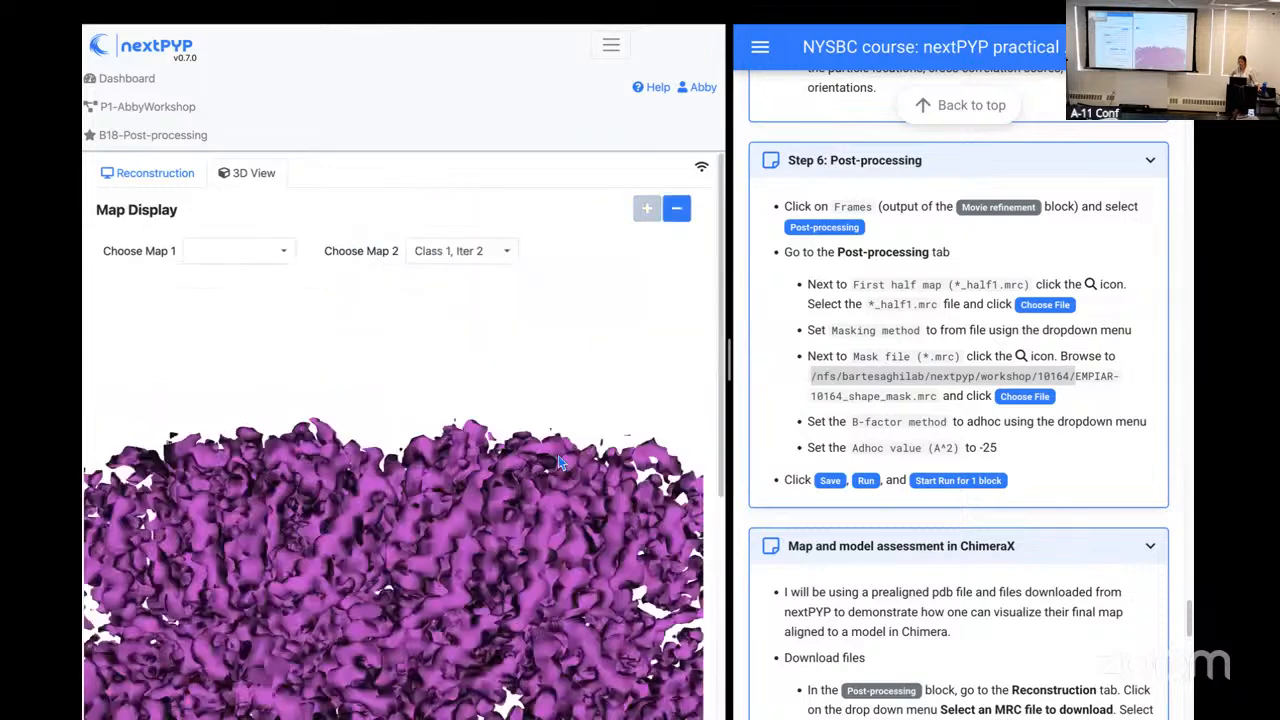
drag(712, 437, 732, 558)
drag(461, 463, 374, 358)
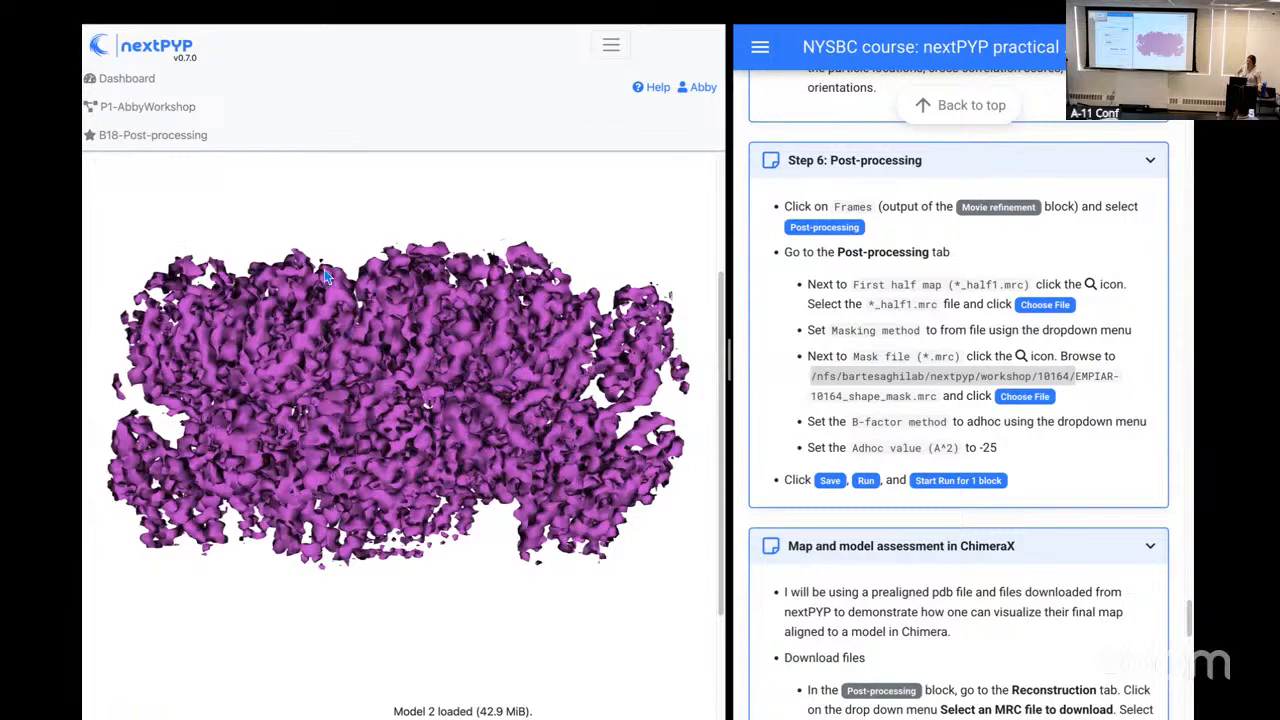
drag(352, 488, 408, 443)
drag(288, 320, 292, 362)
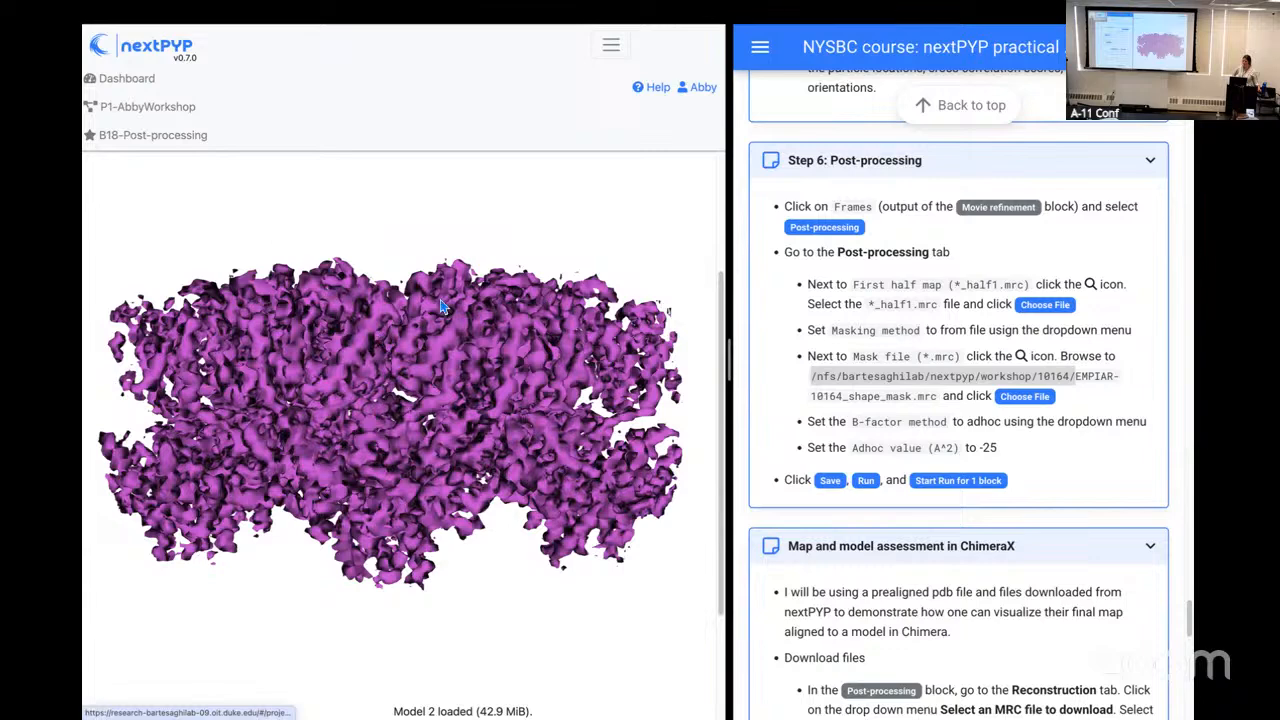
drag(724, 330, 708, 192)
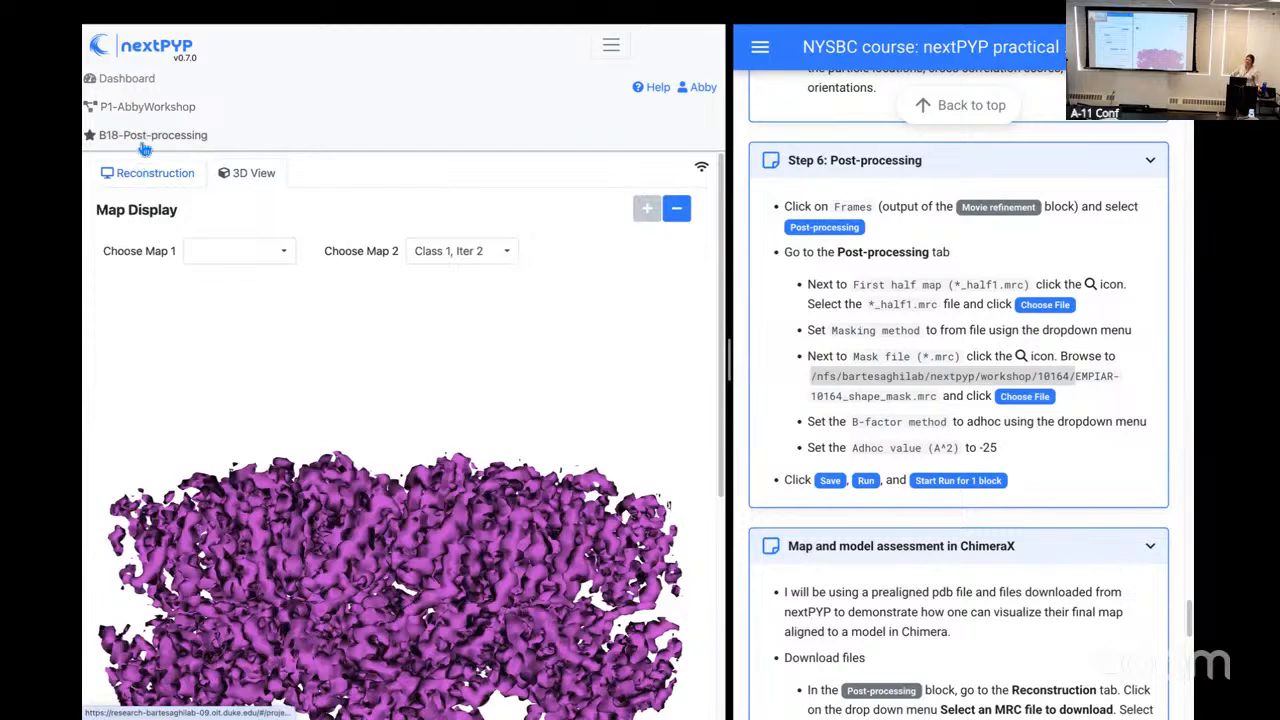
Step: Return to the Post-processing block's reconstruction results, review the practical's download instructions and download the Full-Size Map as an MRC file
click(147, 185)
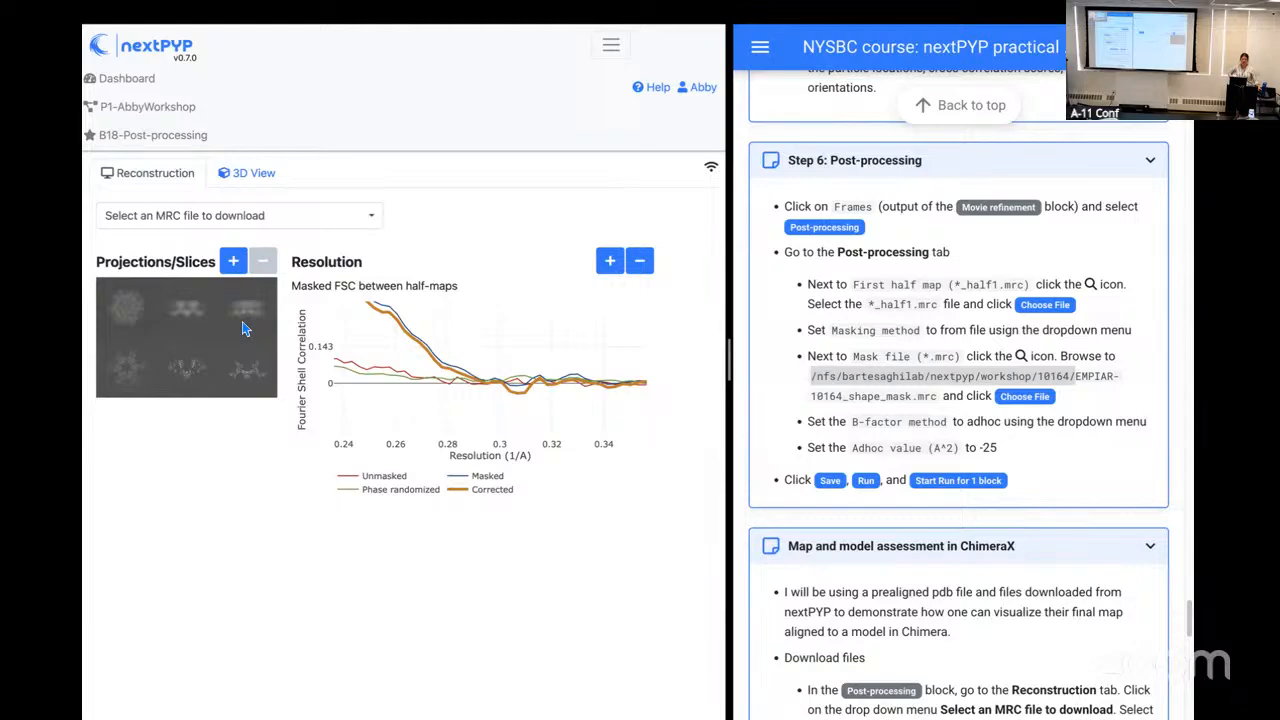
scroll(987, 498, down, 1)
scroll(985, 497, down, 3)
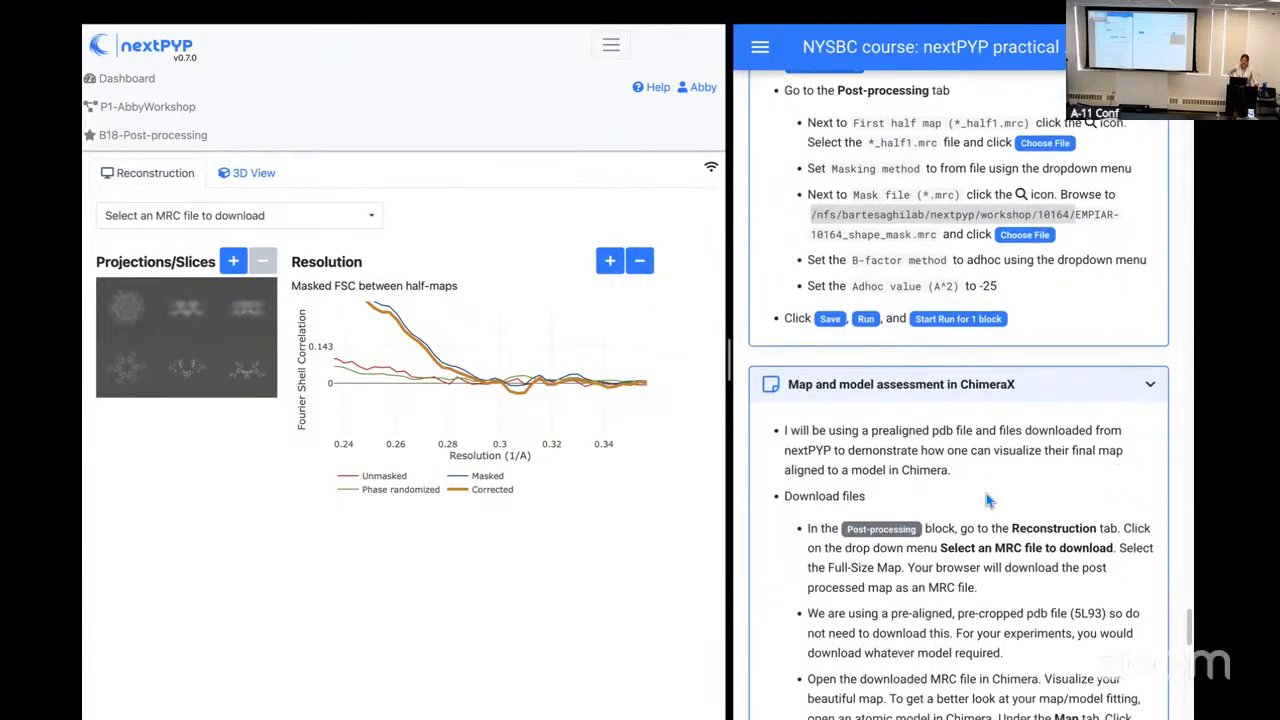
scroll(986, 494, down, 3)
scroll(984, 495, down, 2)
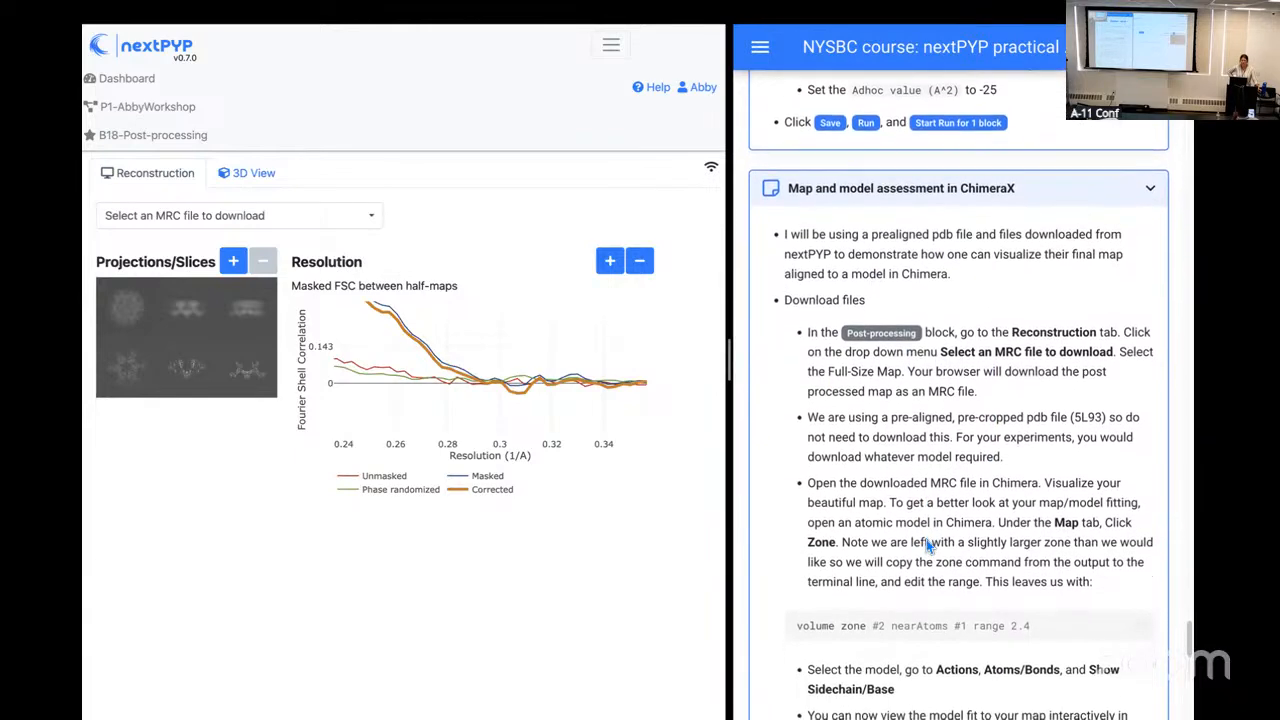
scroll(926, 539, down, 1)
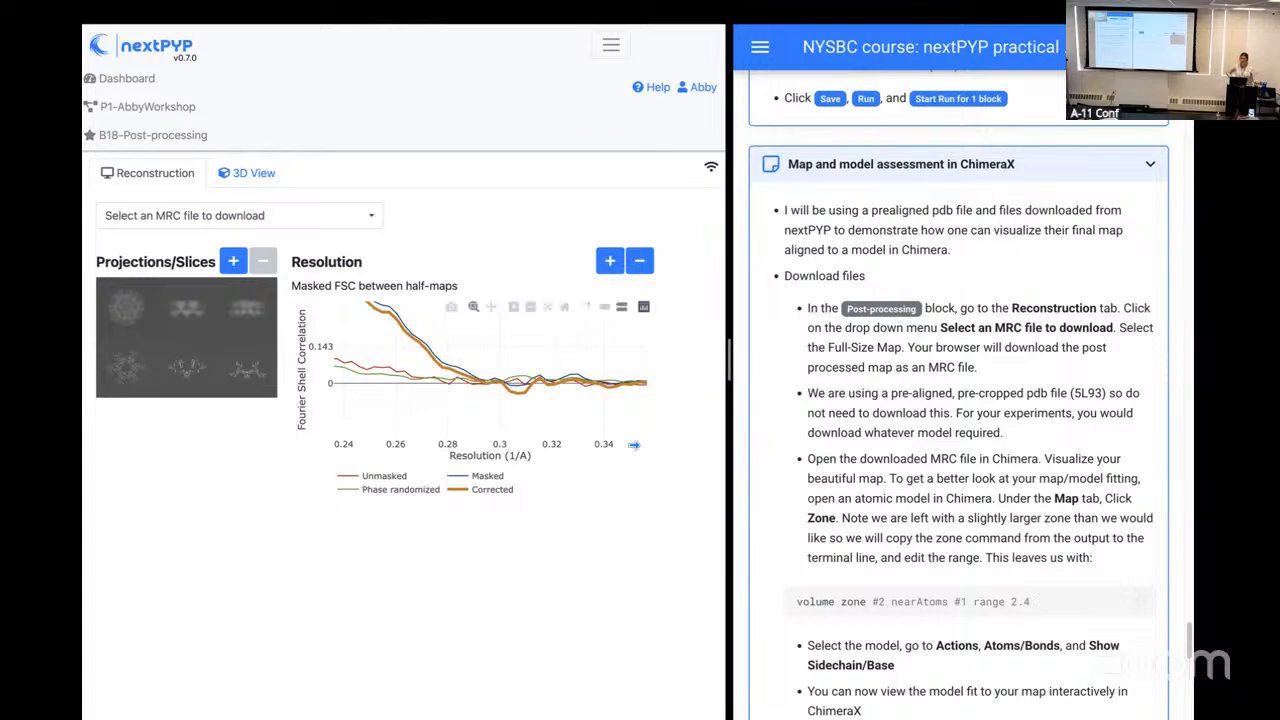
mouse_move(606, 429)
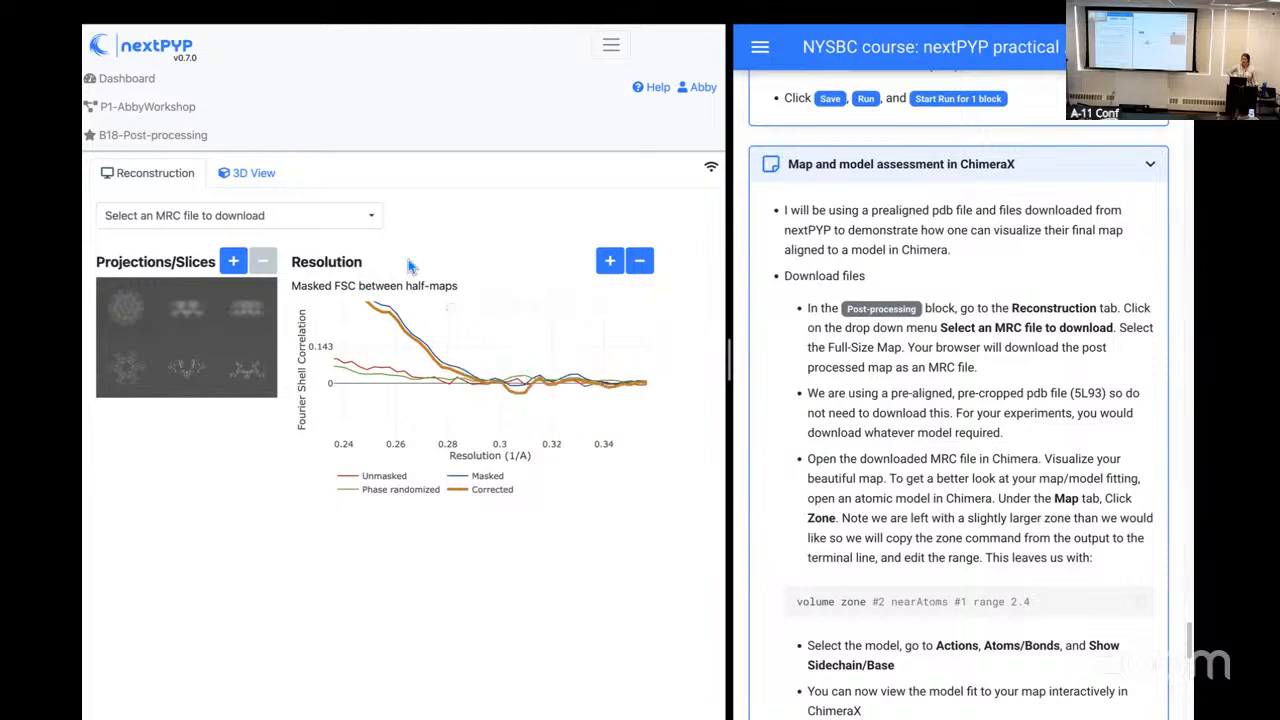
click(370, 215)
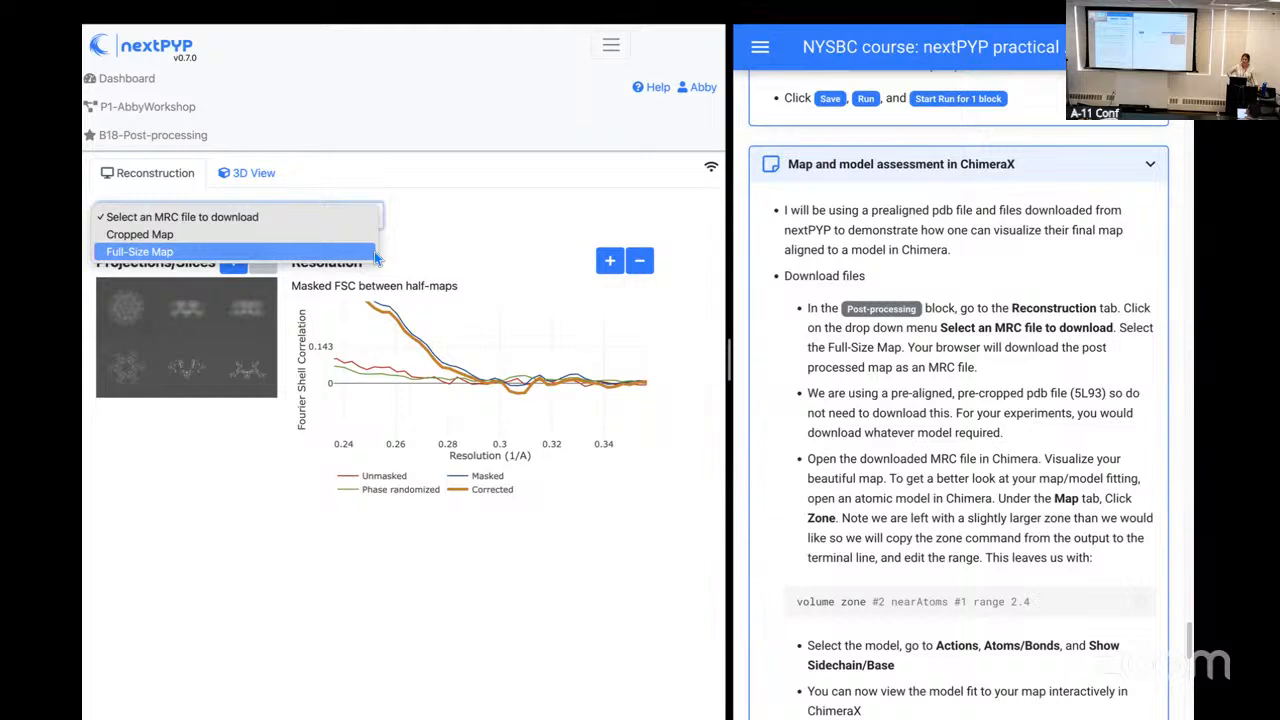
click(376, 256)
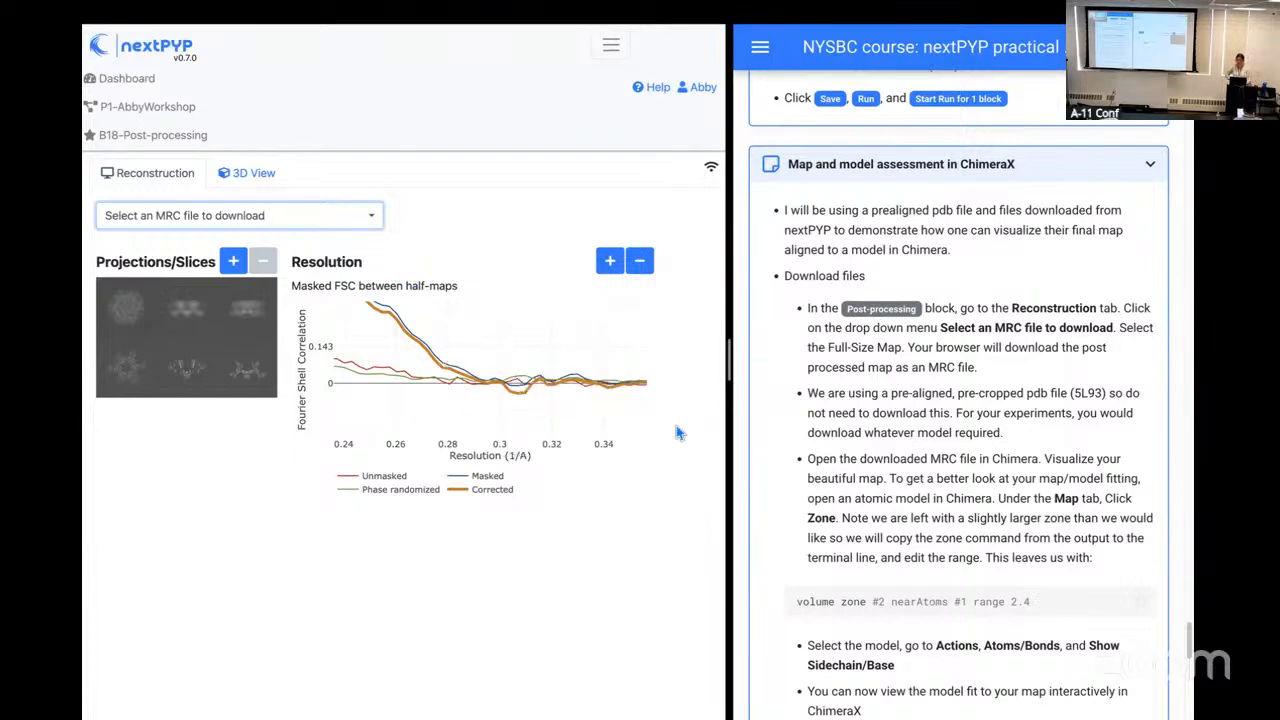
Step: Switch to ChimeraX and close the previously loaded coarse-refinement map and the .bild particle model
key(ctrl+Left)
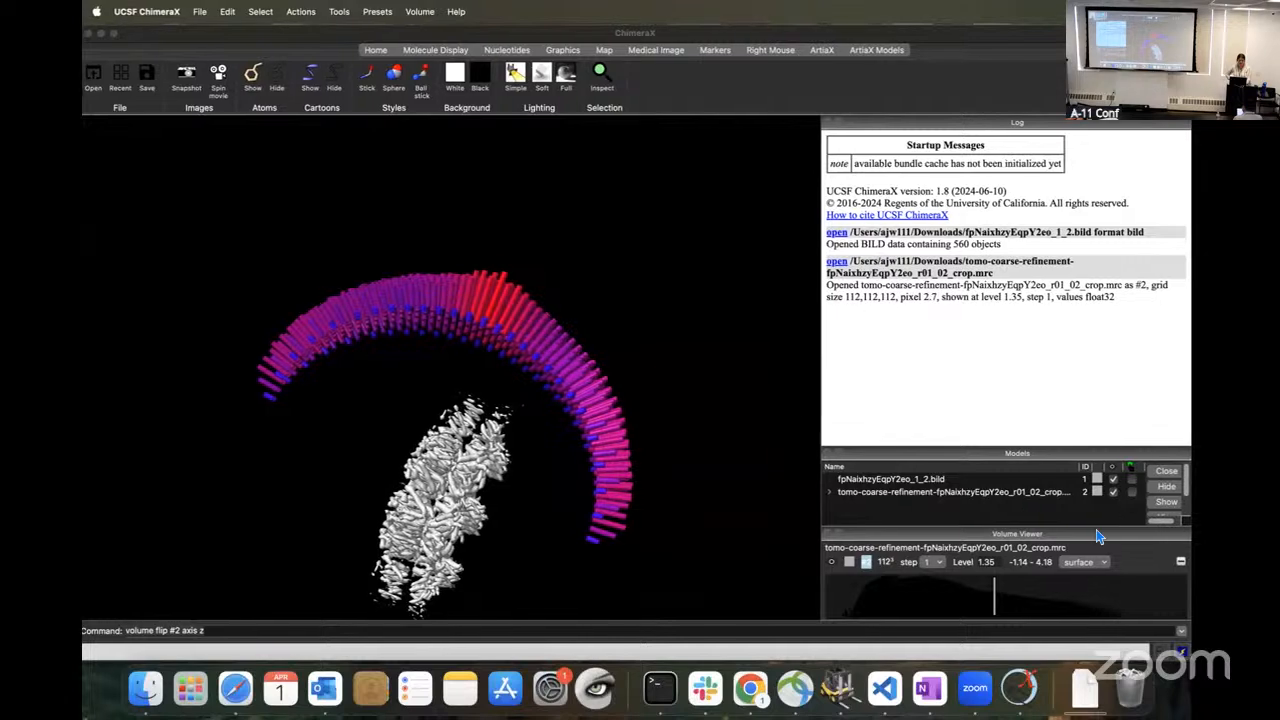
click(1184, 563)
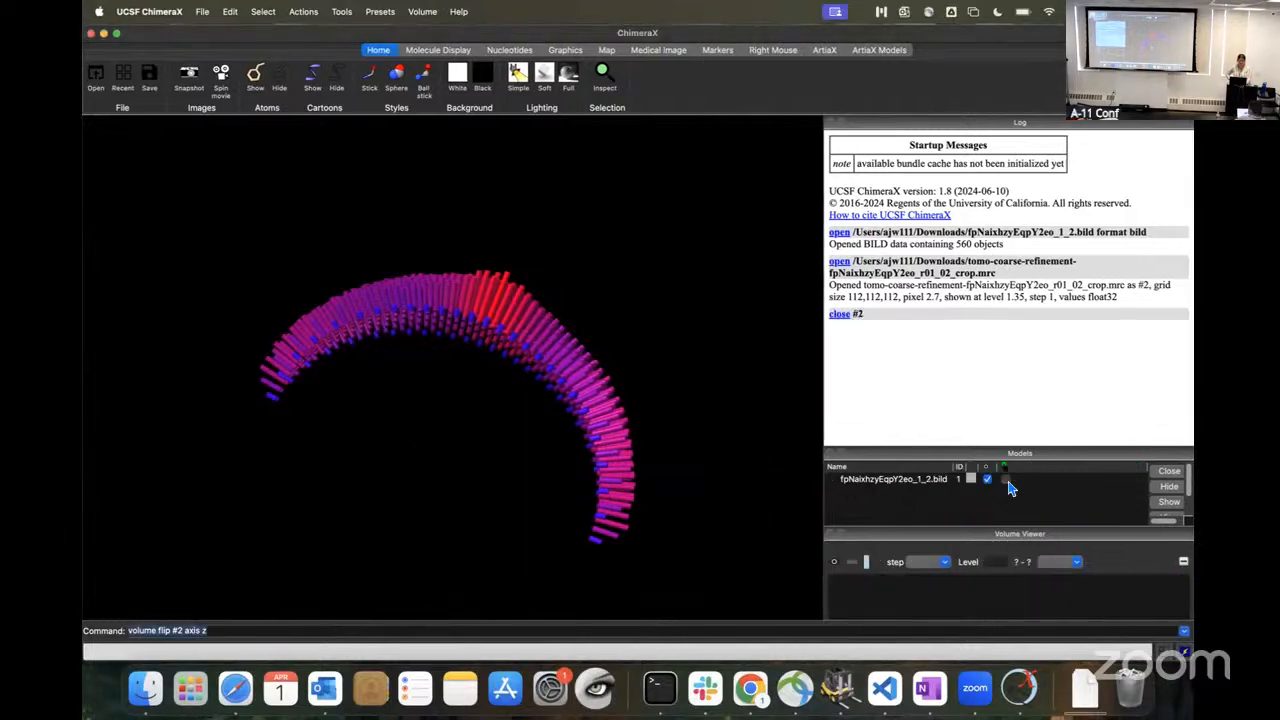
click(1010, 481)
right_click(946, 481)
click(930, 484)
click(1176, 474)
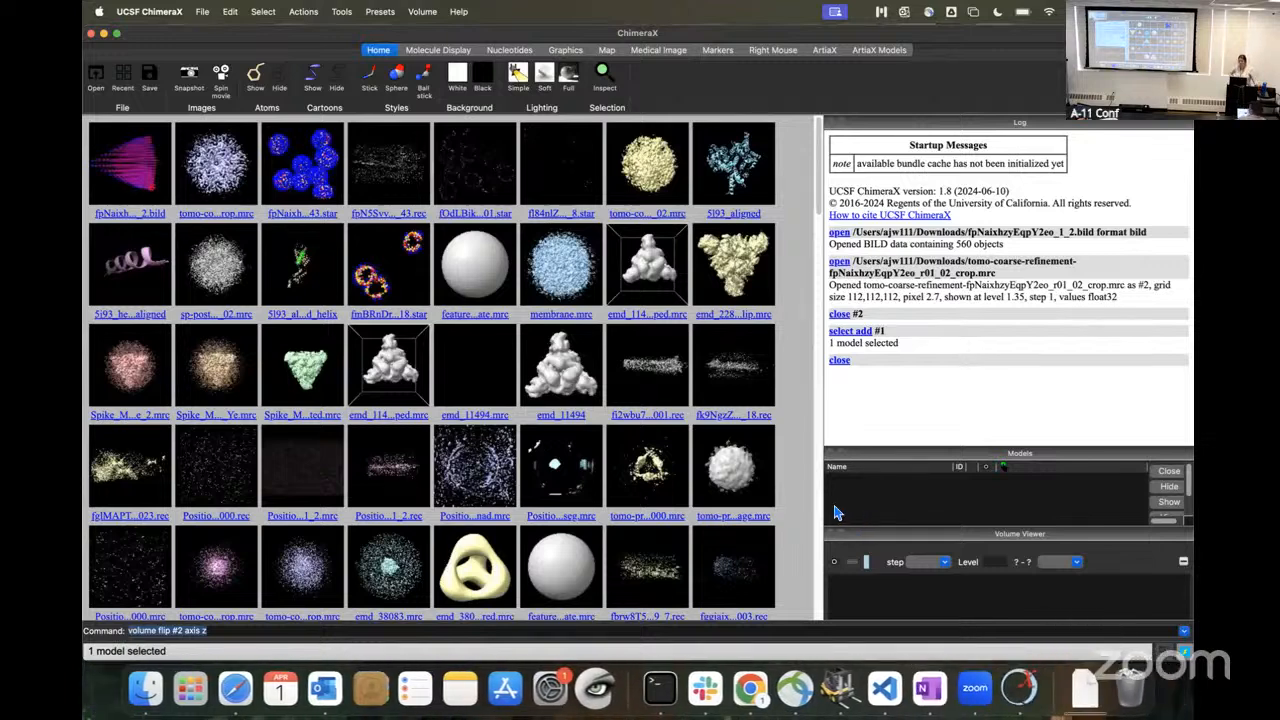
Step: Open the atomic model 5l93_aligned_helix.pdb from the Documents/LabRelated/Meetings/NYSBC folder
click(205, 13)
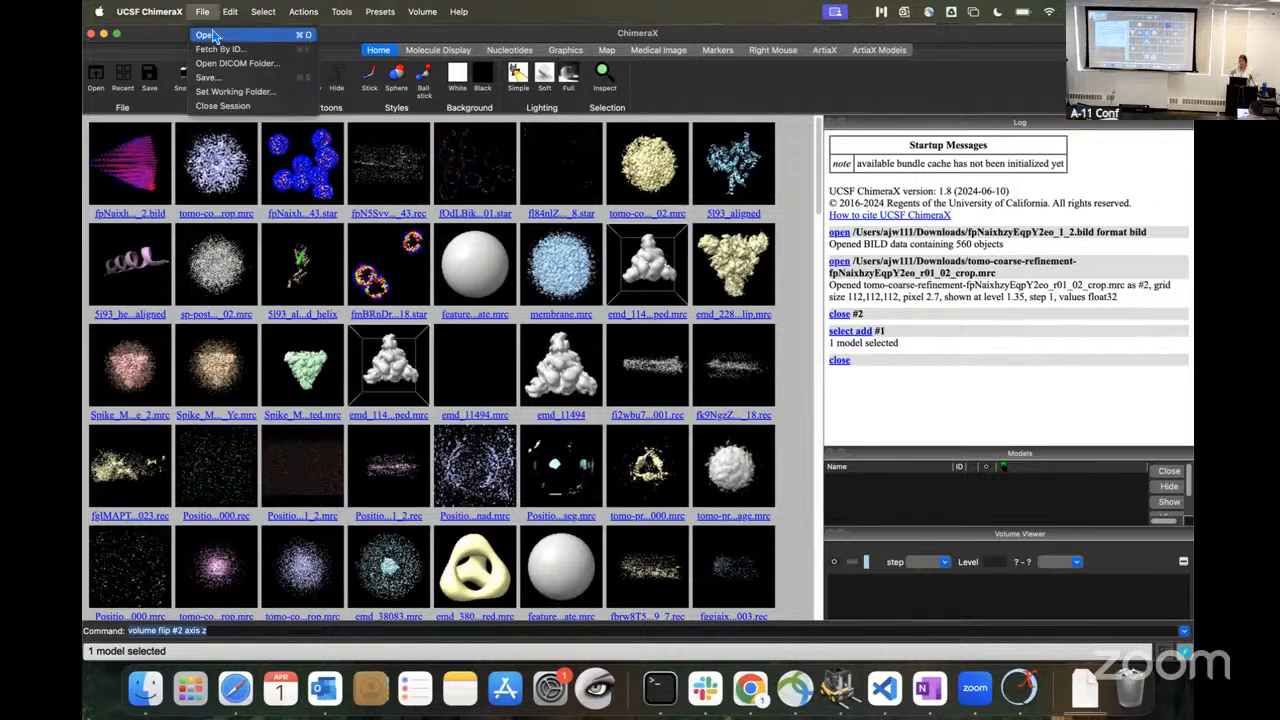
click(224, 30)
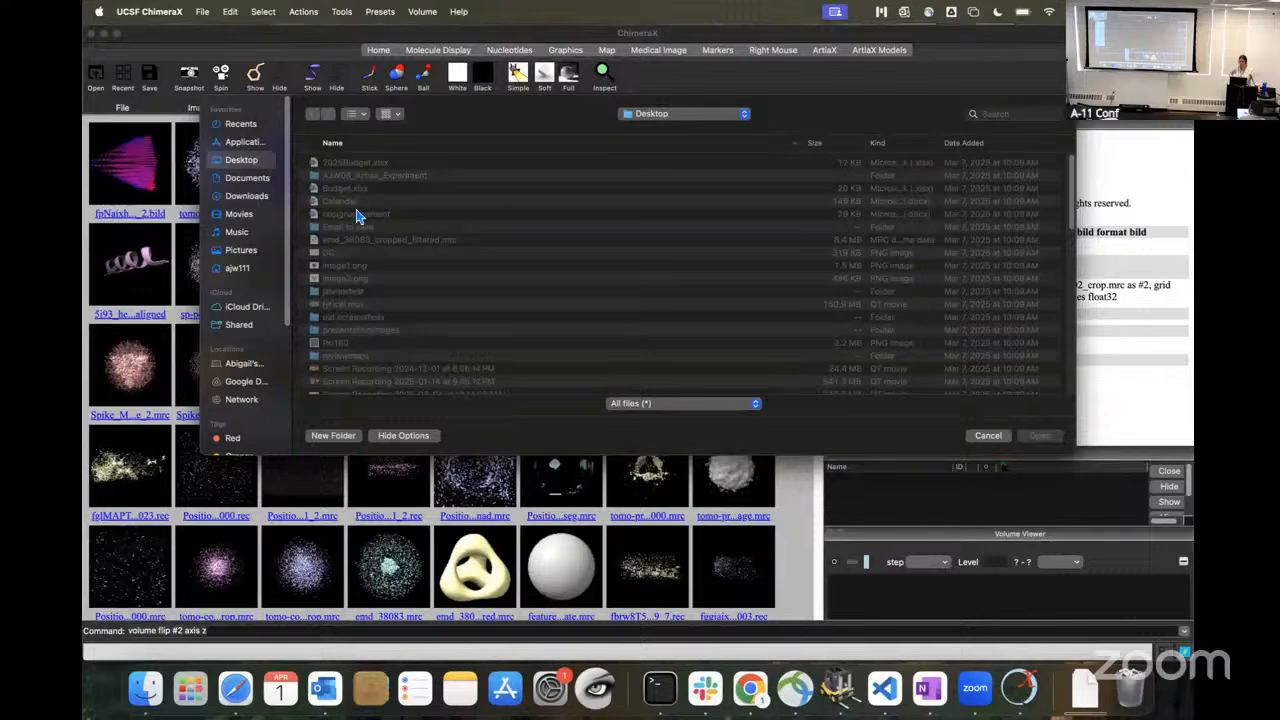
click(256, 178)
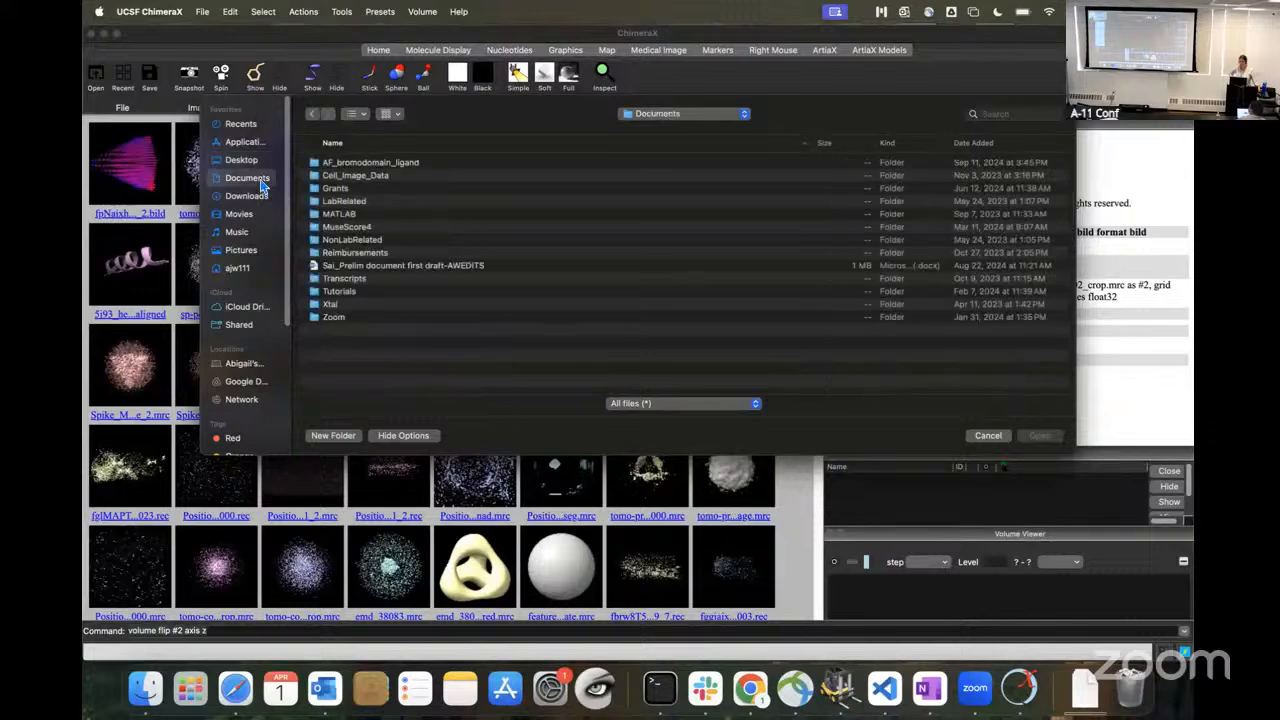
double_click(356, 203)
click(356, 203)
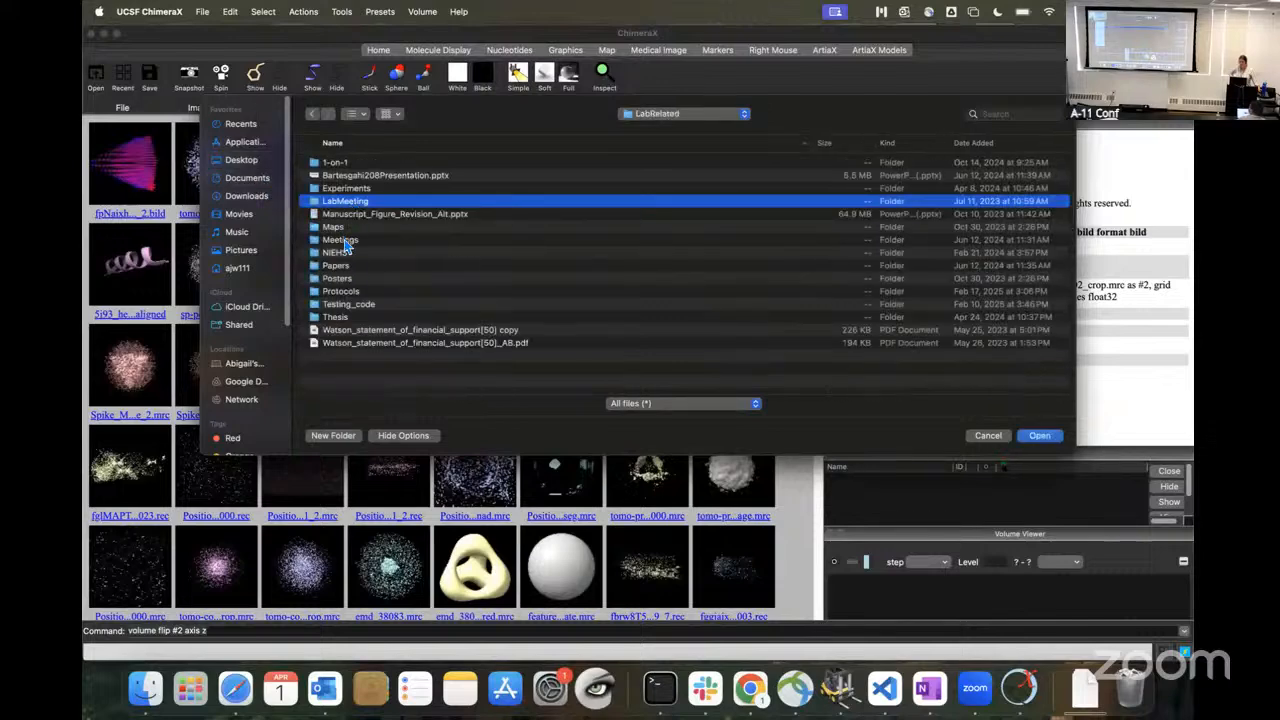
double_click(342, 241)
double_click(343, 214)
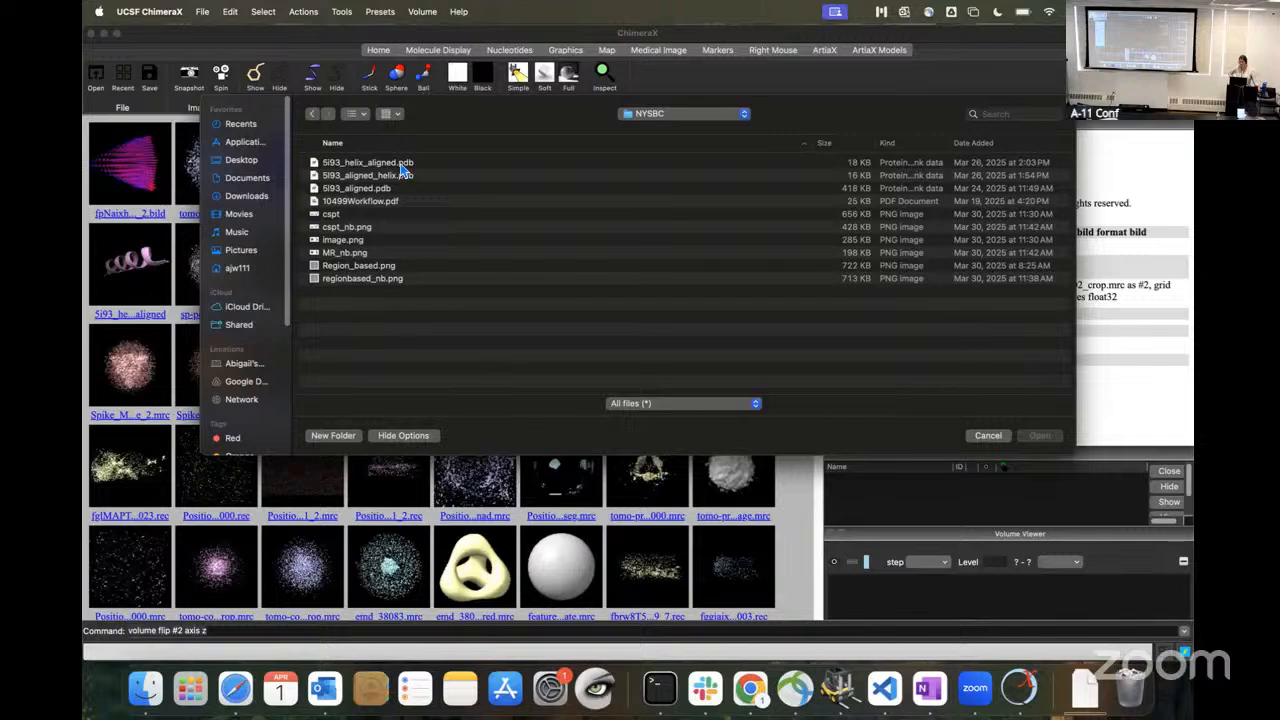
click(367, 178)
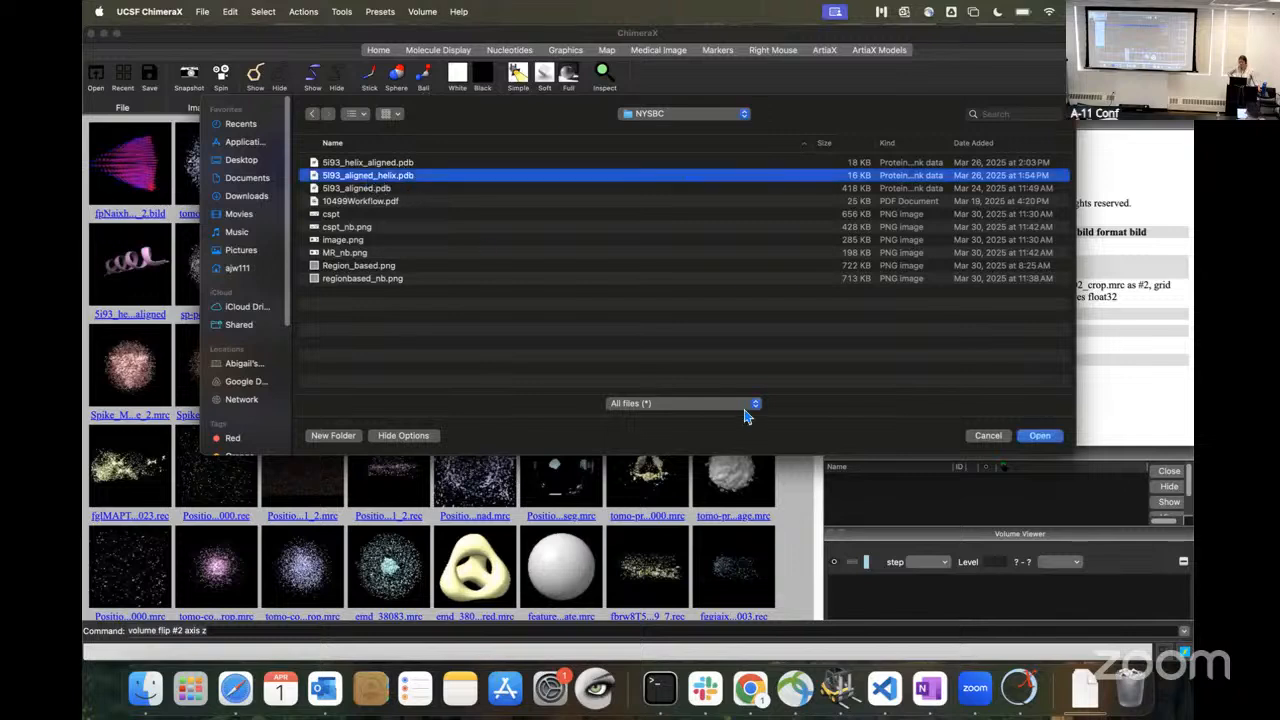
click(1040, 436)
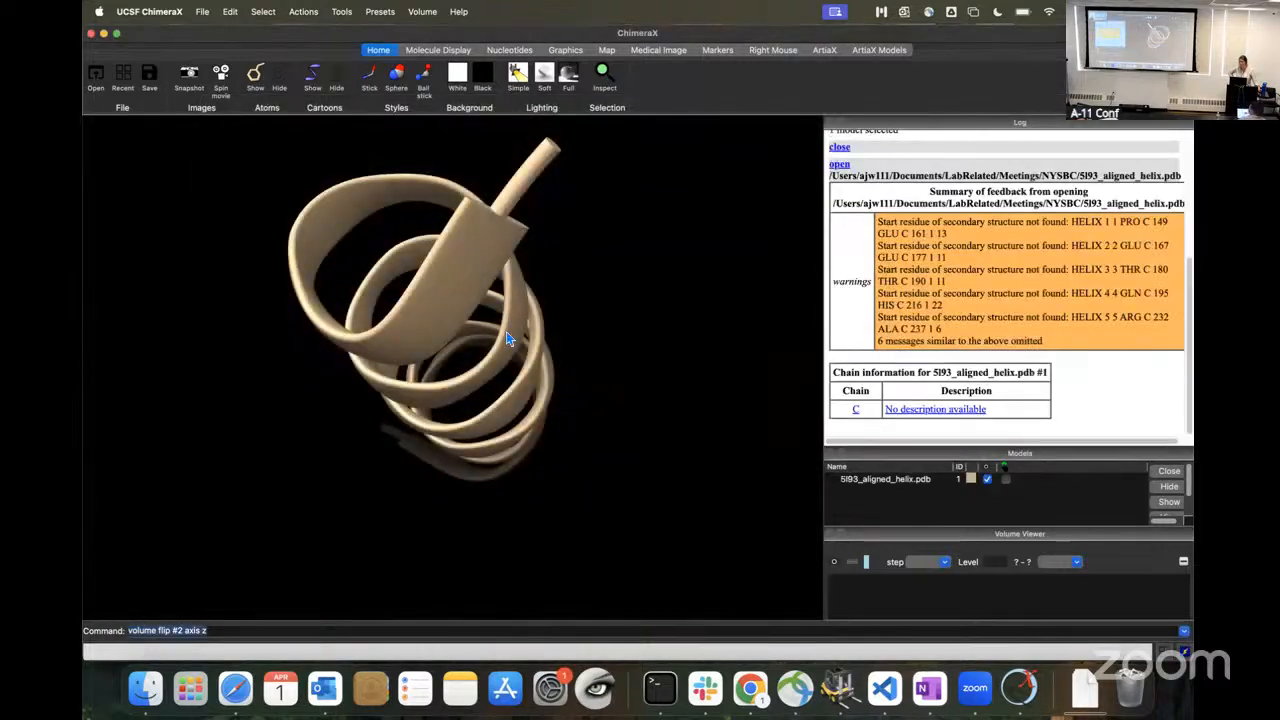
Step: Display the helix model's atoms in stick style and hide its cartoon
scroll(507, 338, right, 5)
drag(510, 338, 672, 443)
scroll(672, 443, right, 2)
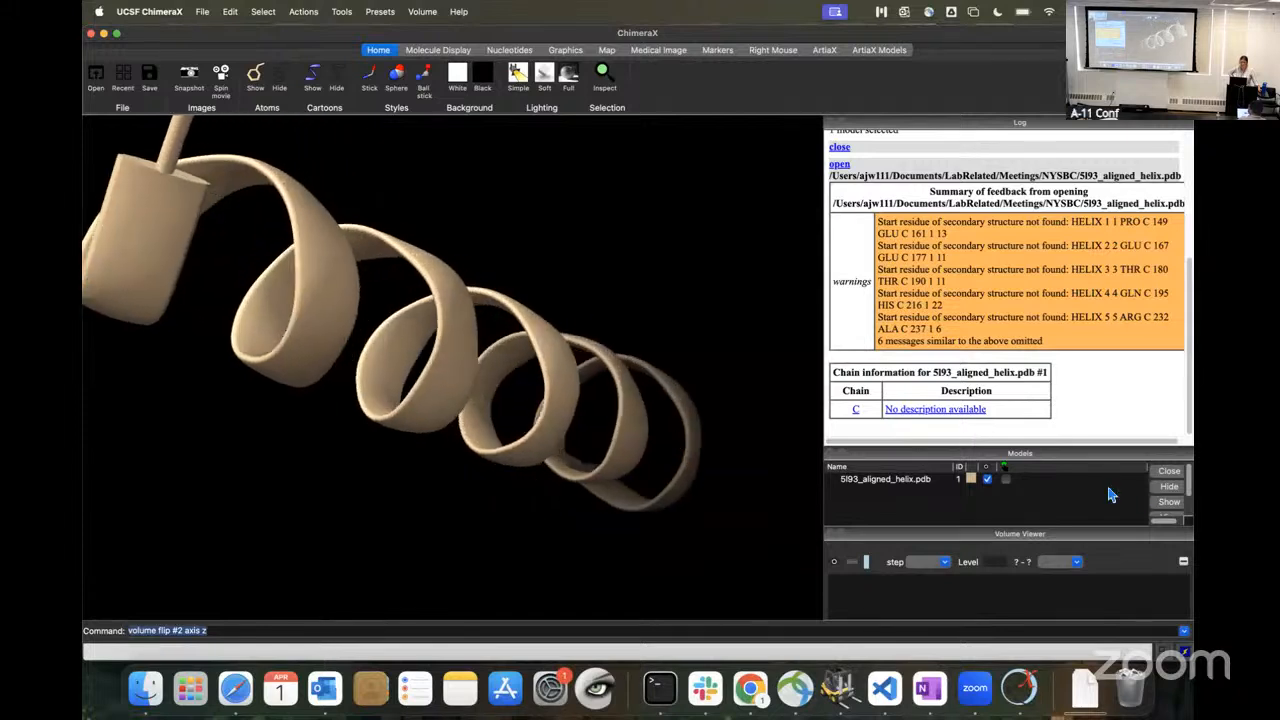
scroll(581, 207, right, 2)
scroll(581, 207, right, 3)
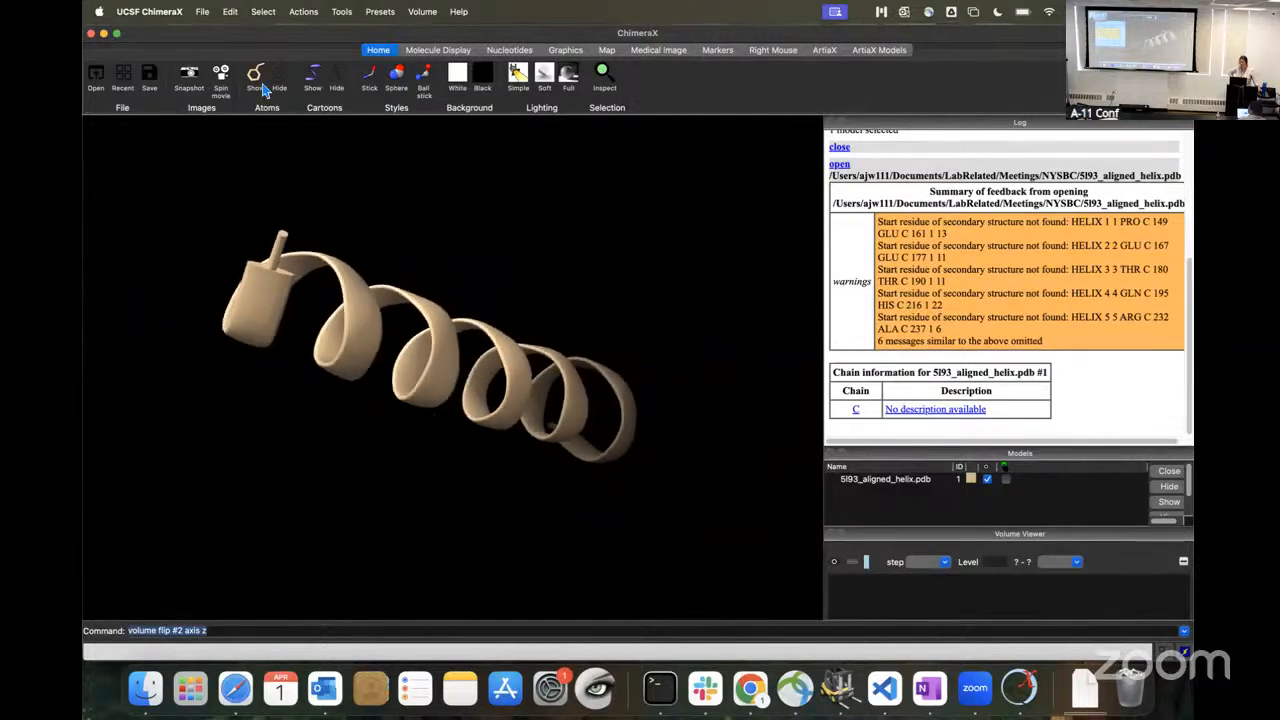
drag(263, 82, 337, 78)
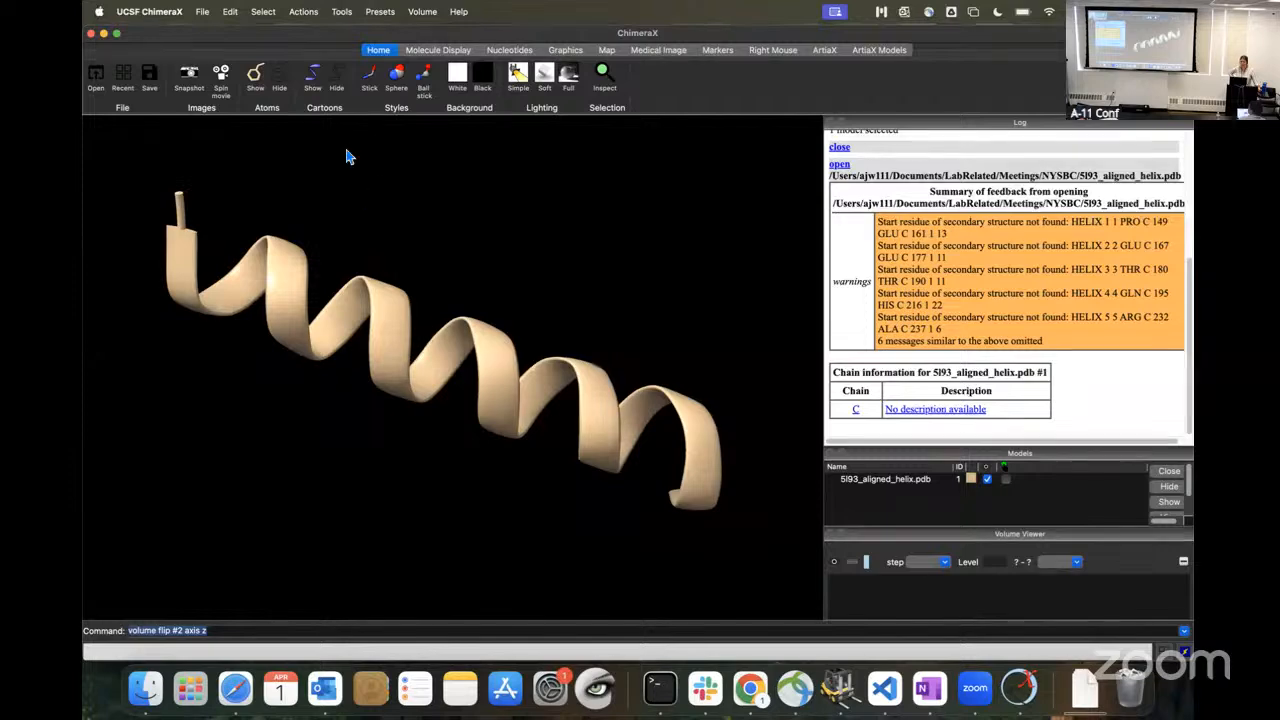
click(369, 78)
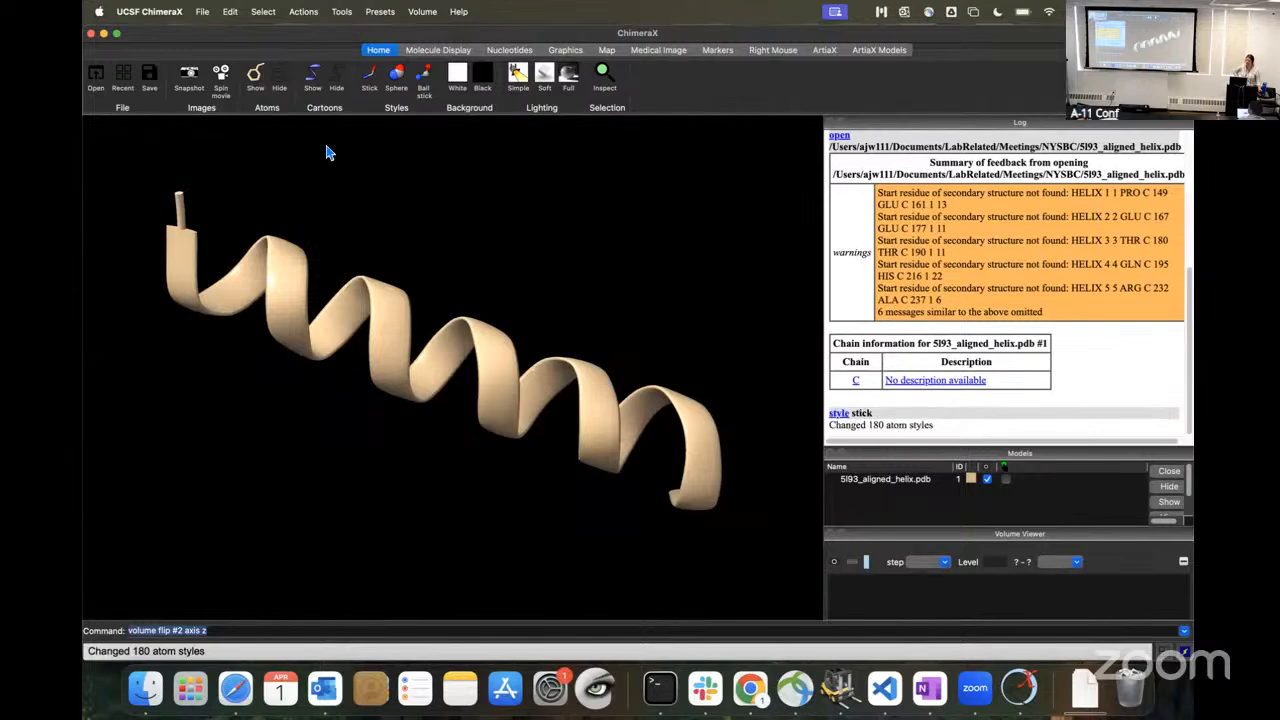
click(343, 77)
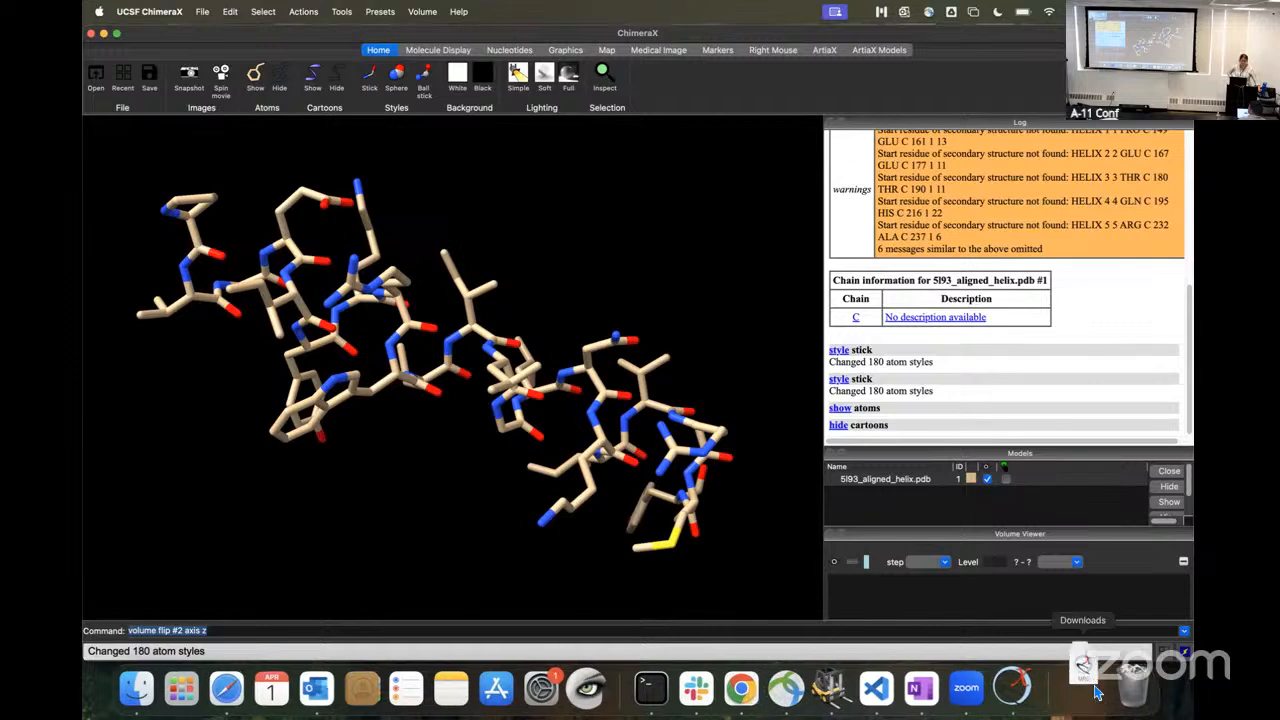
Step: Open the downloaded sp-postprocessing MRC map and restrict it around the helix with "volume zone #2 nearAtoms #1 range 2.3"
click(1097, 692)
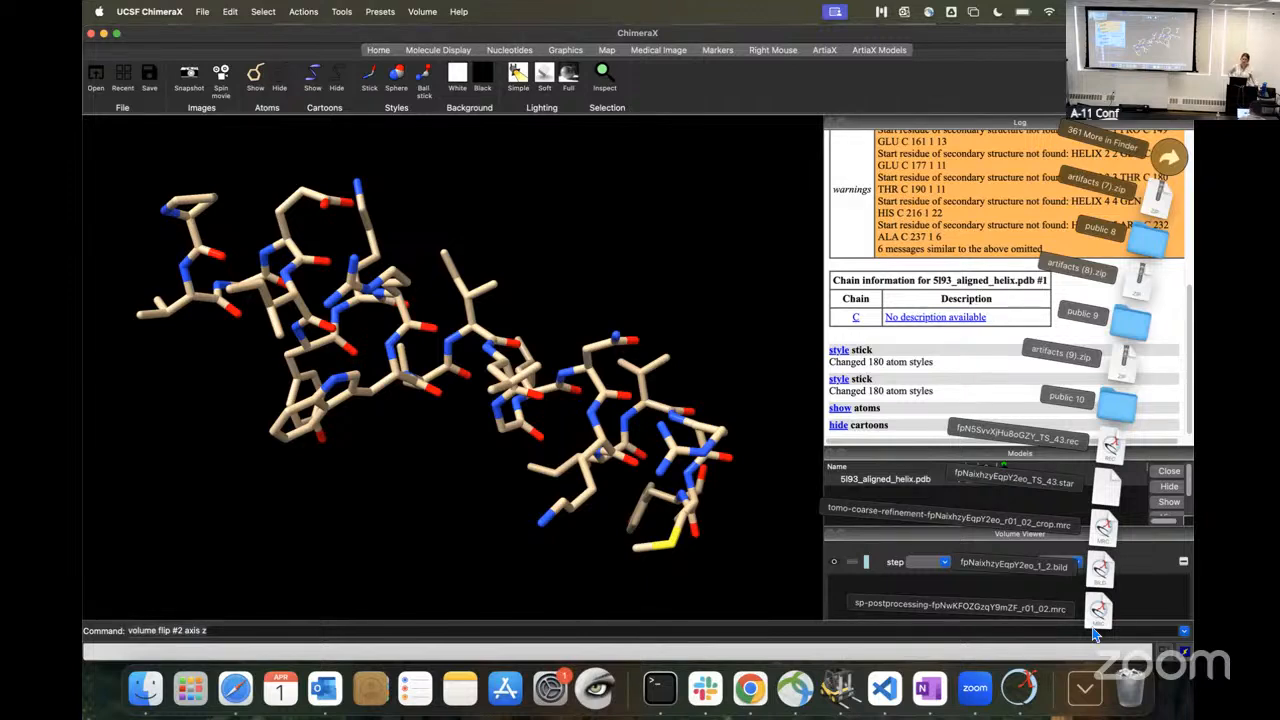
drag(1100, 622, 774, 326)
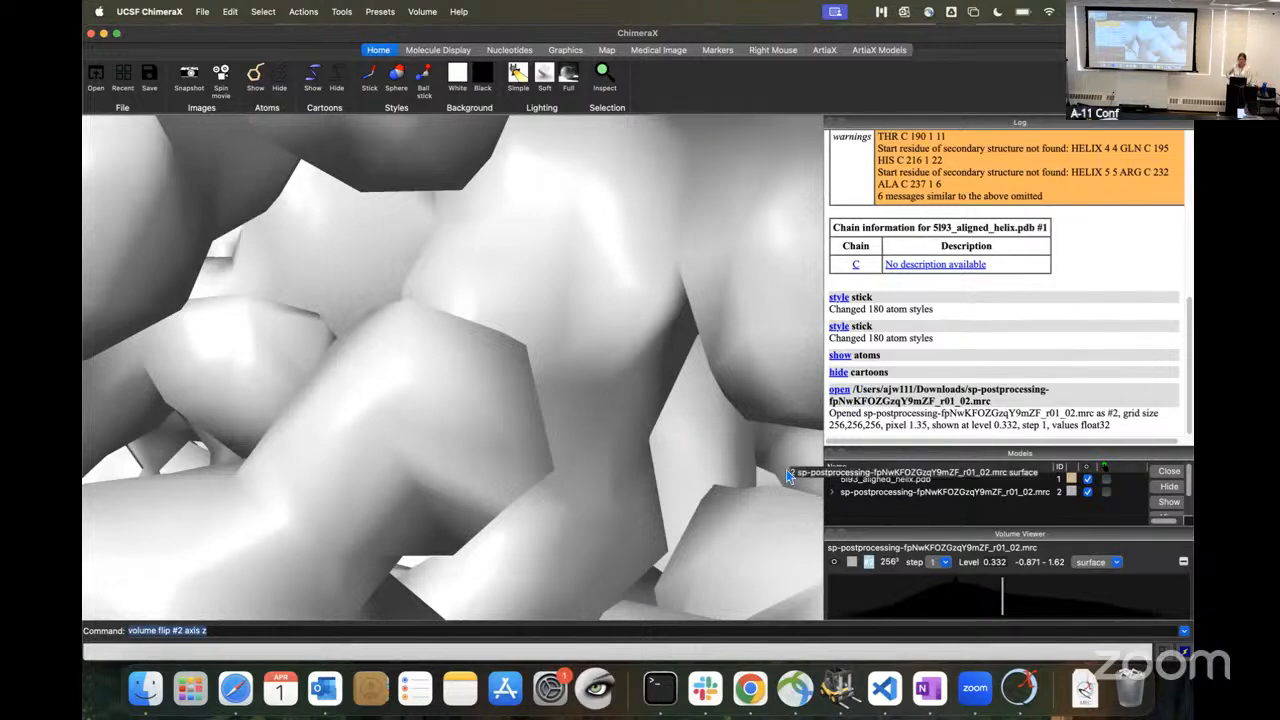
text(volume permuteAxes #1 xzy)
key(super+a)
text(volume zone #2 nearAtoms #1,3 range 2.3)
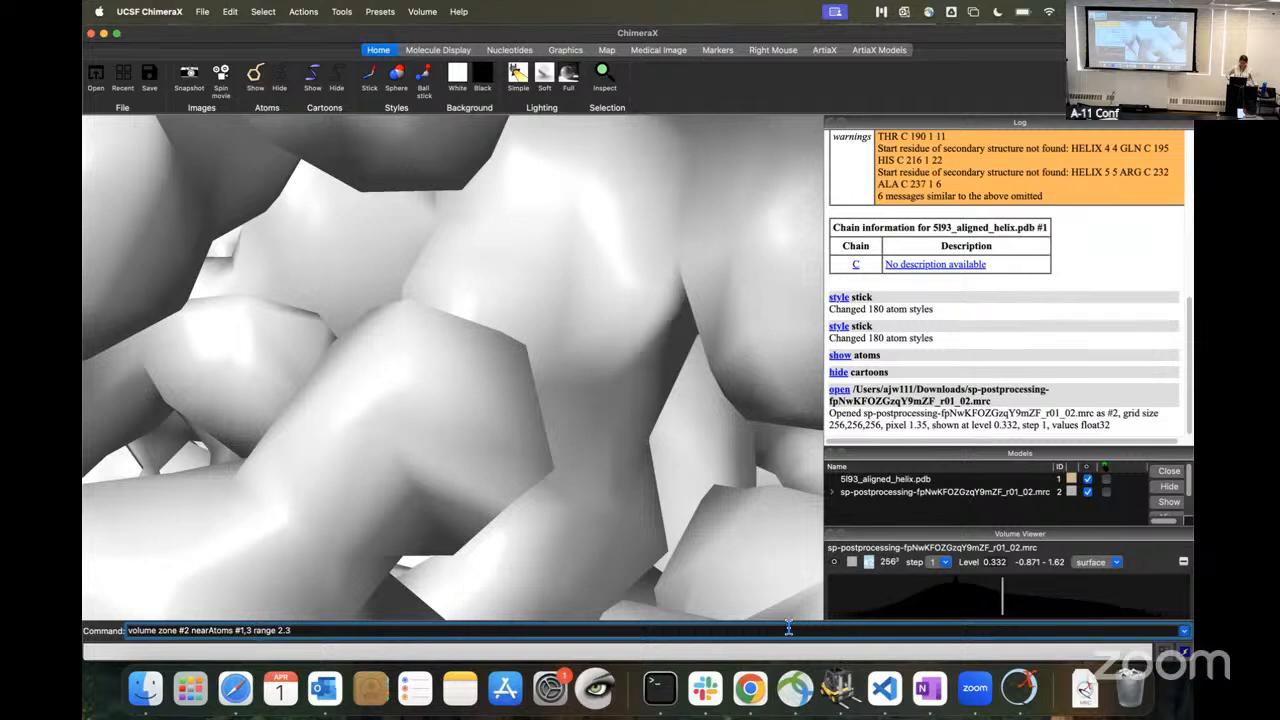
click(245, 630)
key(BackSpace)
key(BackSpace)
key(Return)
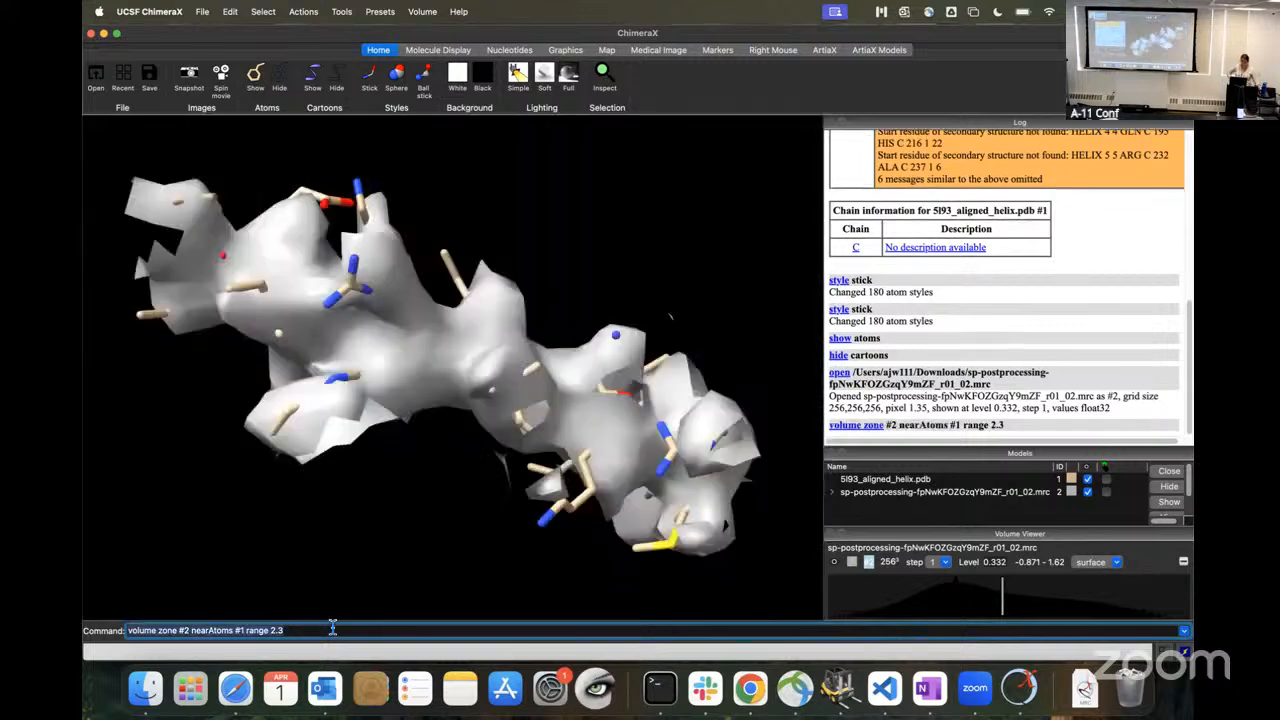
Step: Set the zoned map's contour level to about 0.328 and its surface transparency to 60%
drag(1007, 598, 1003, 598)
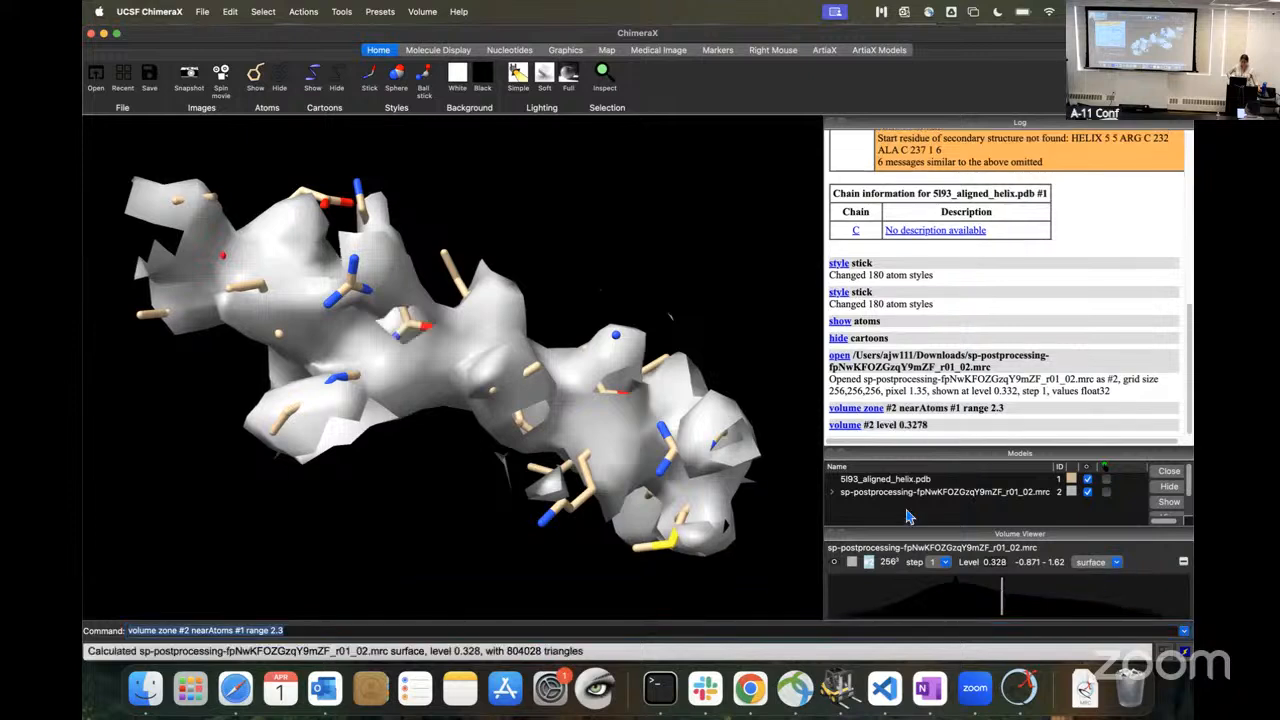
click(1117, 563)
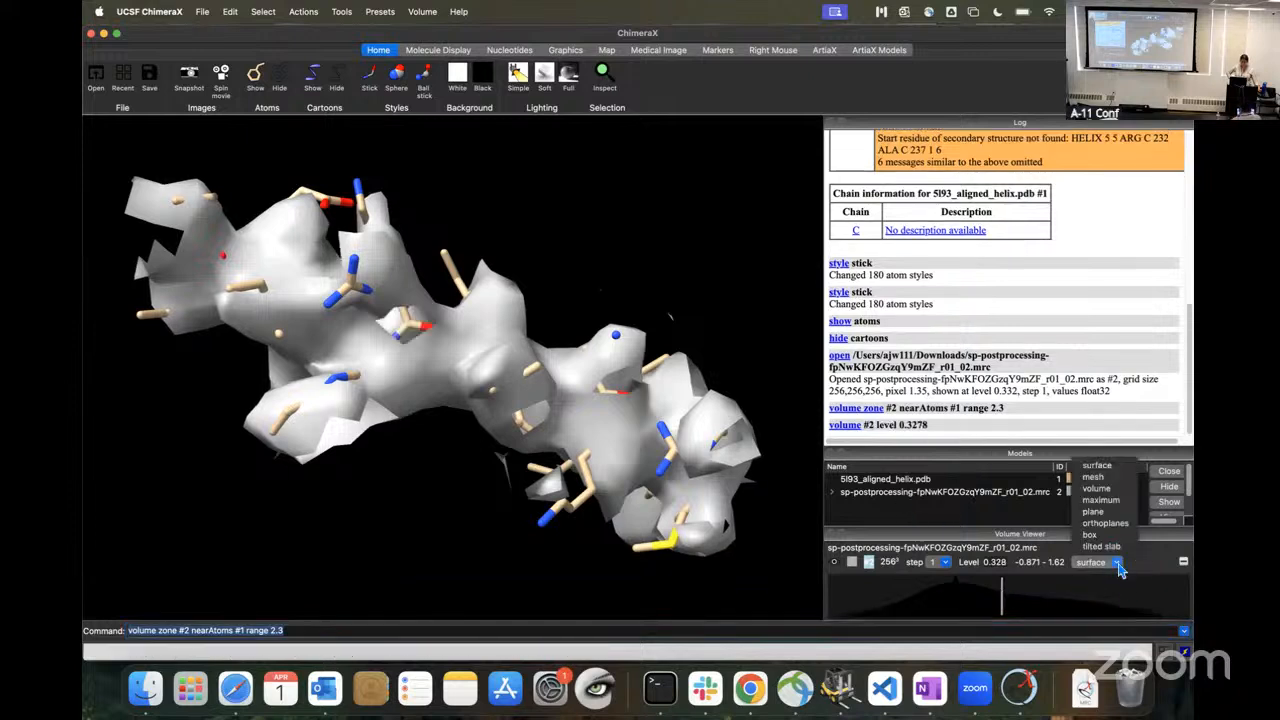
click(1119, 564)
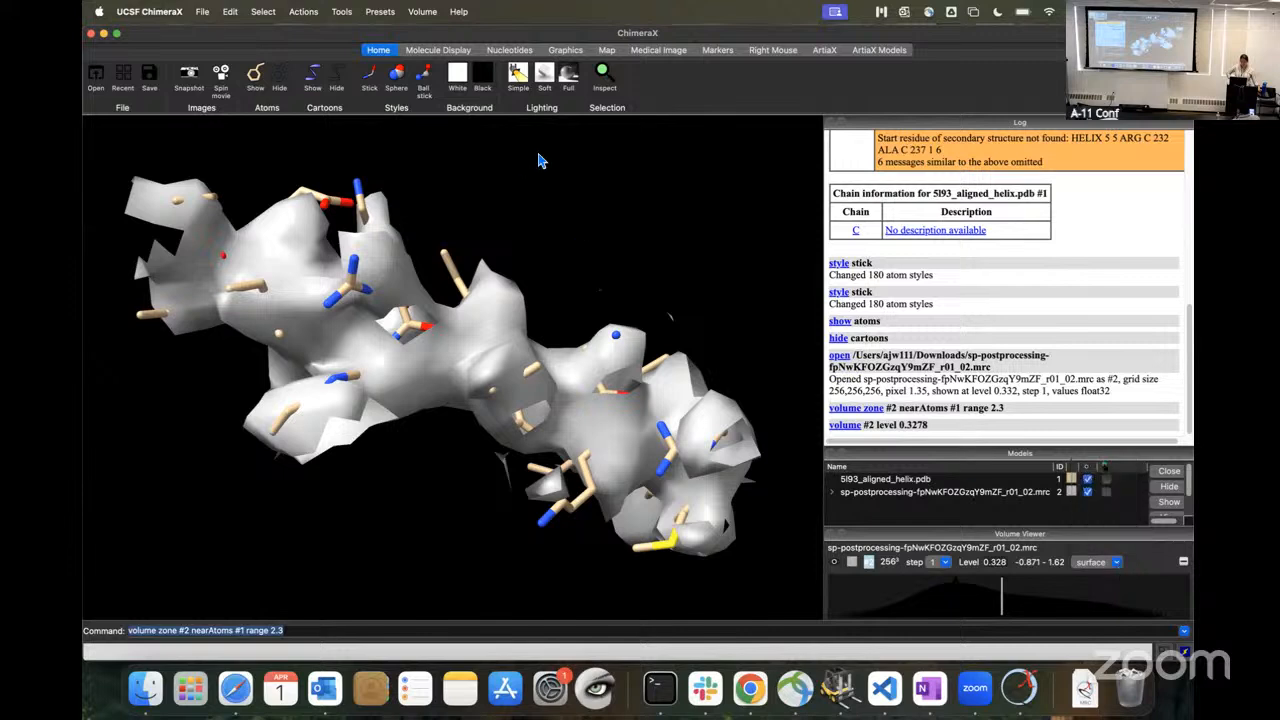
click(304, 12)
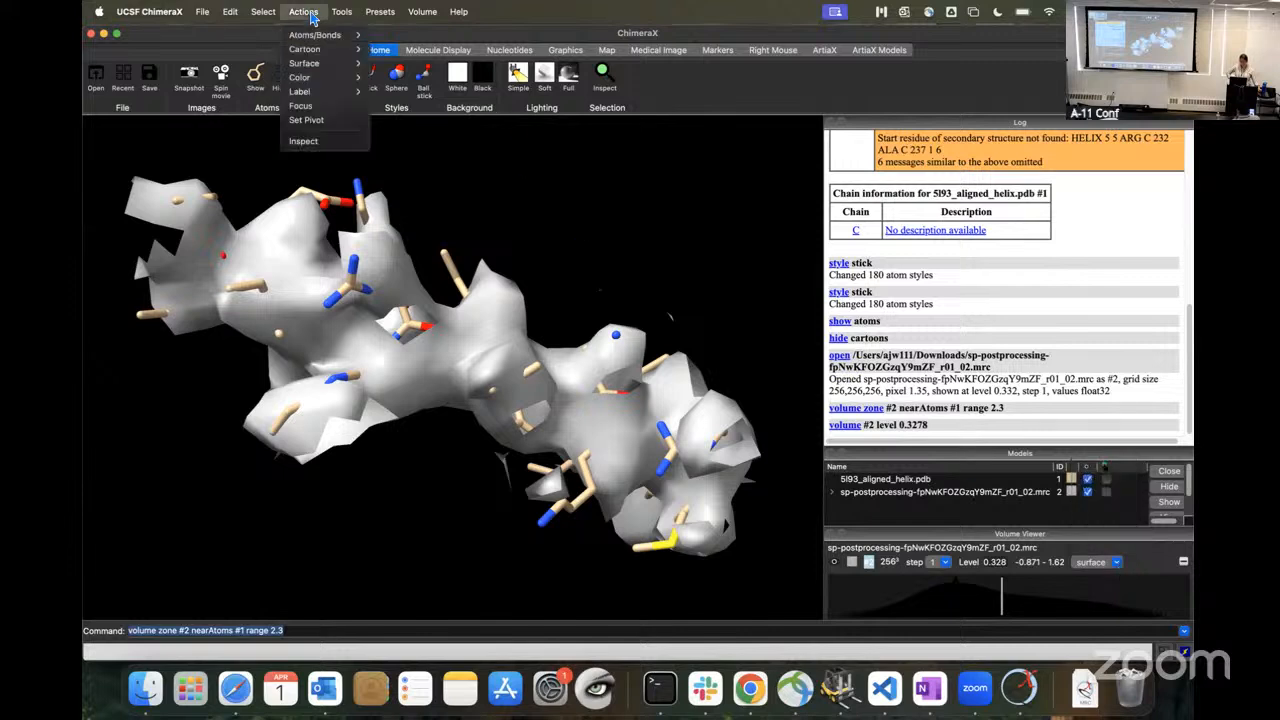
mouse_move(314, 68)
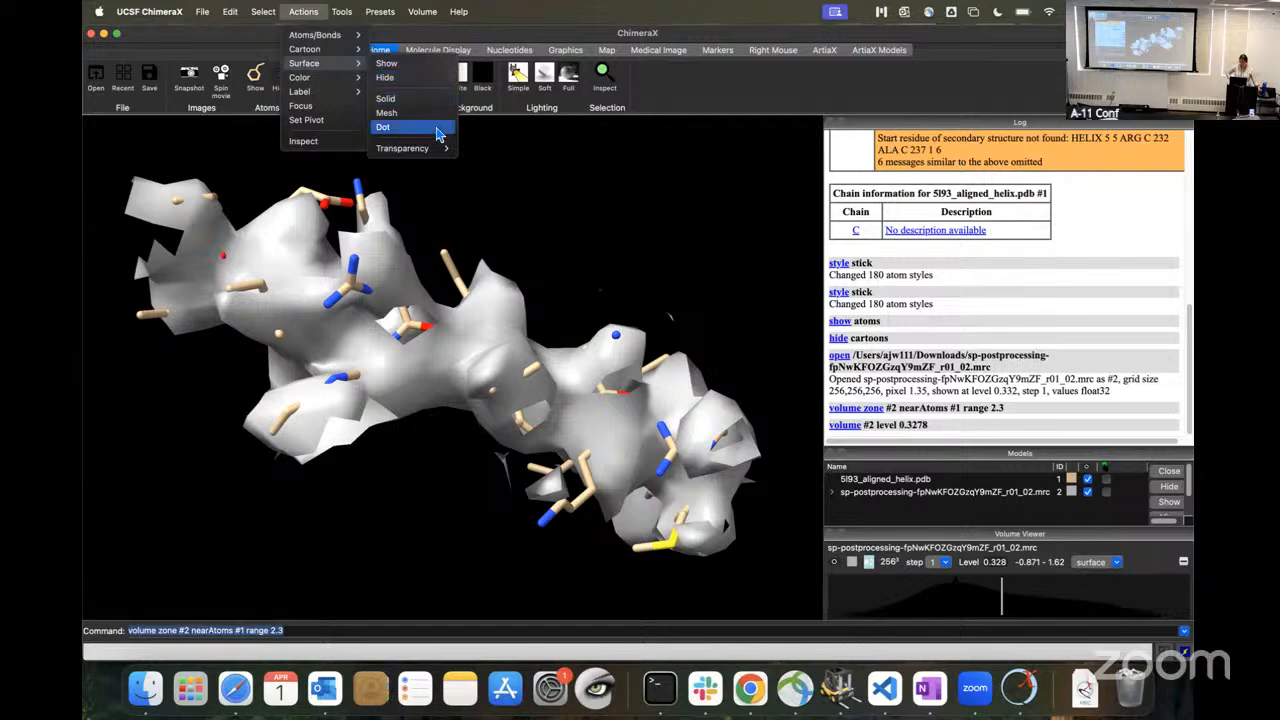
mouse_move(420, 148)
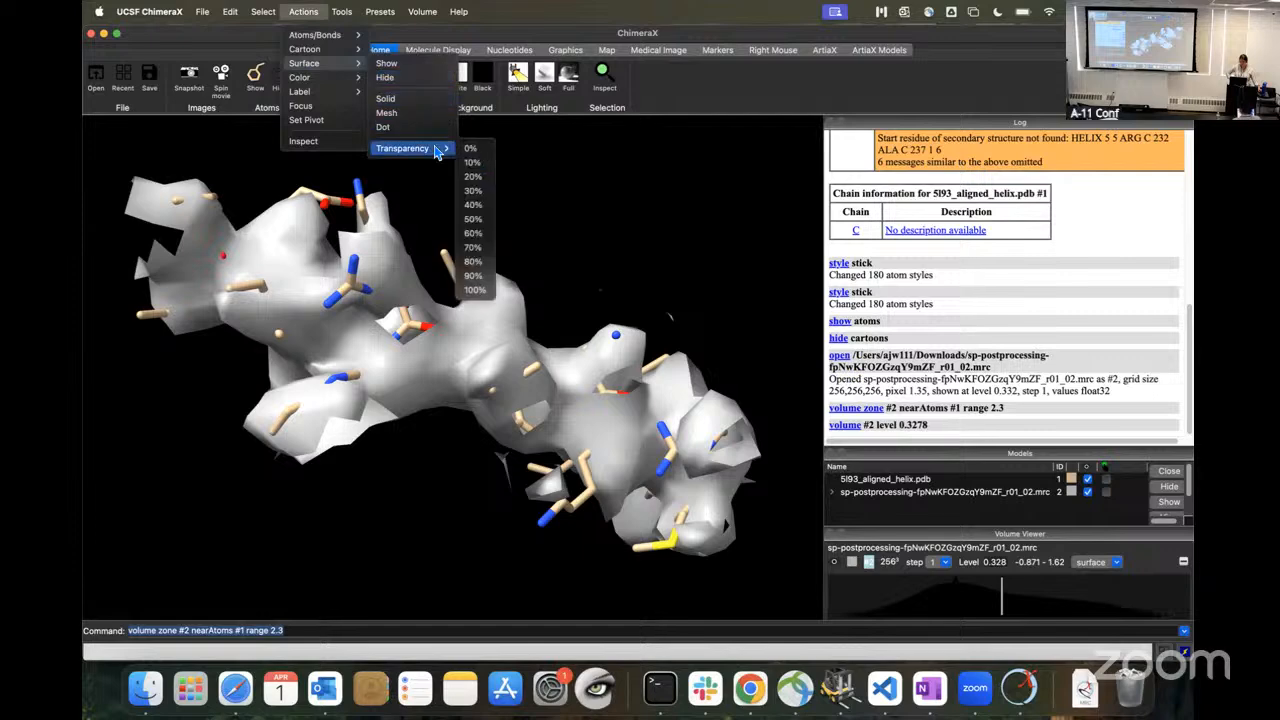
click(478, 233)
Step: Examine from several angles how the helix backbone and side chains fit the transparent map density
drag(421, 363, 413, 325)
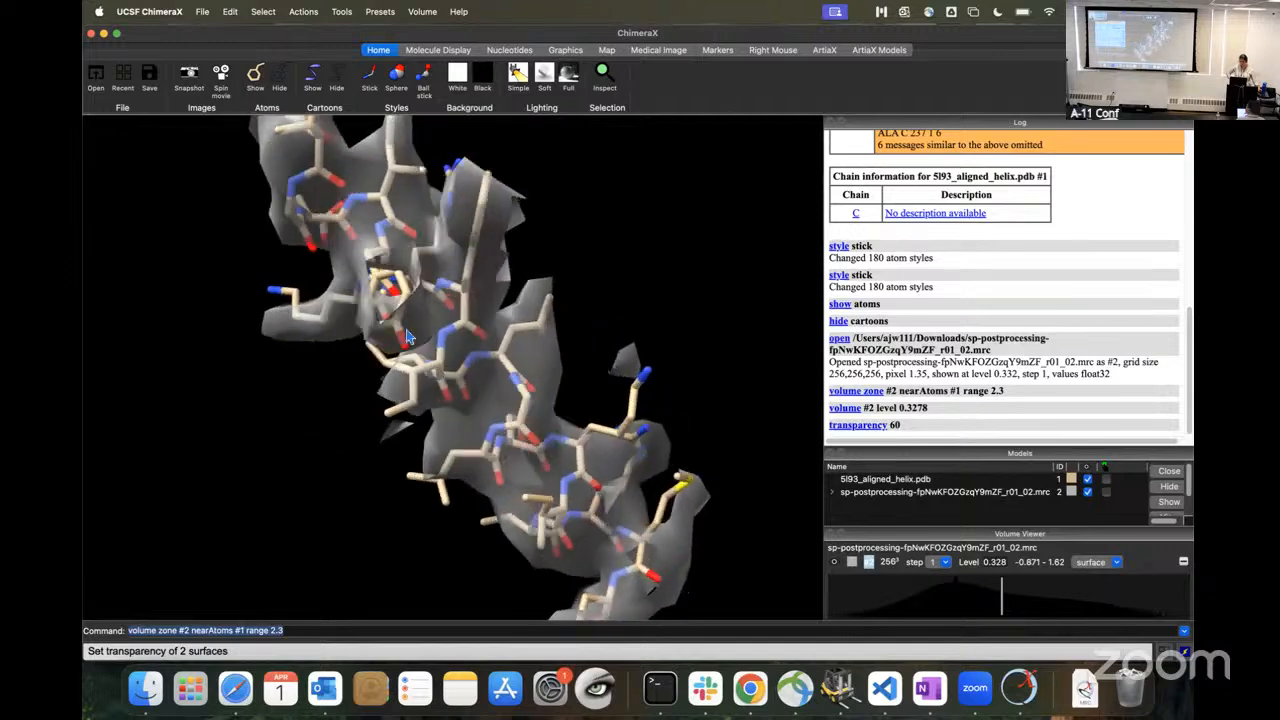
drag(366, 372, 667, 571)
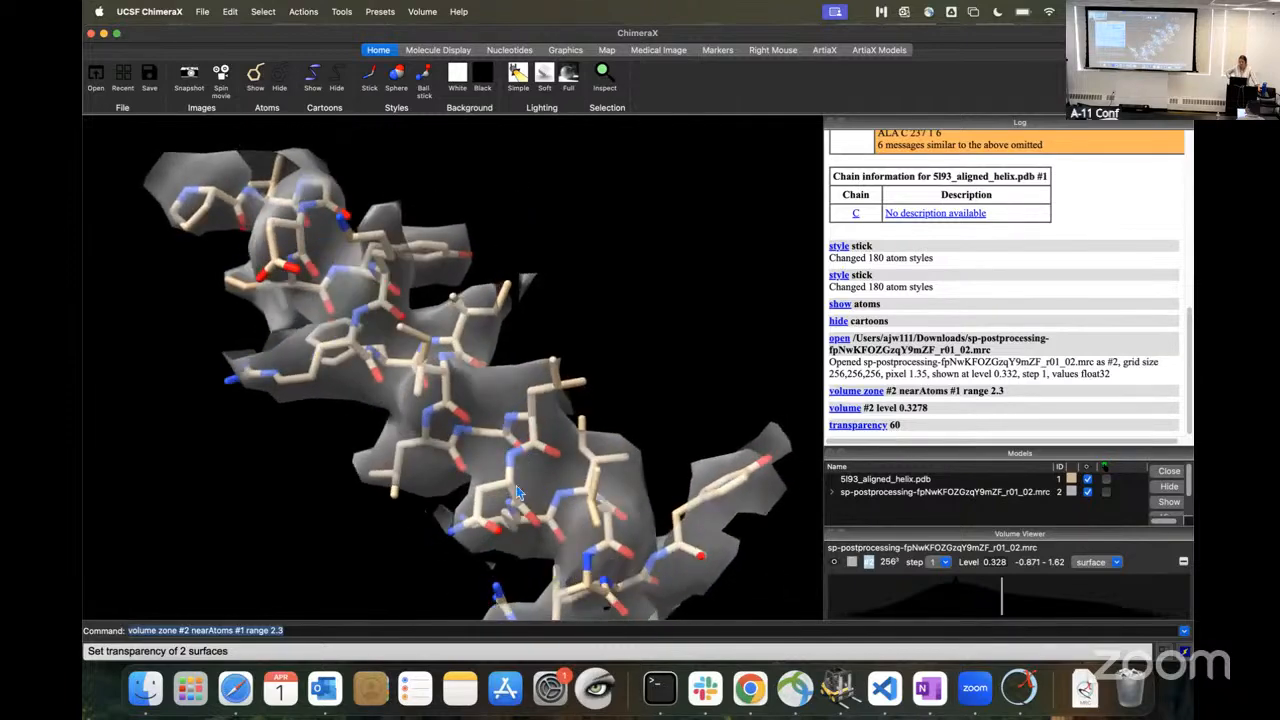
drag(420, 335, 459, 326)
drag(548, 430, 621, 490)
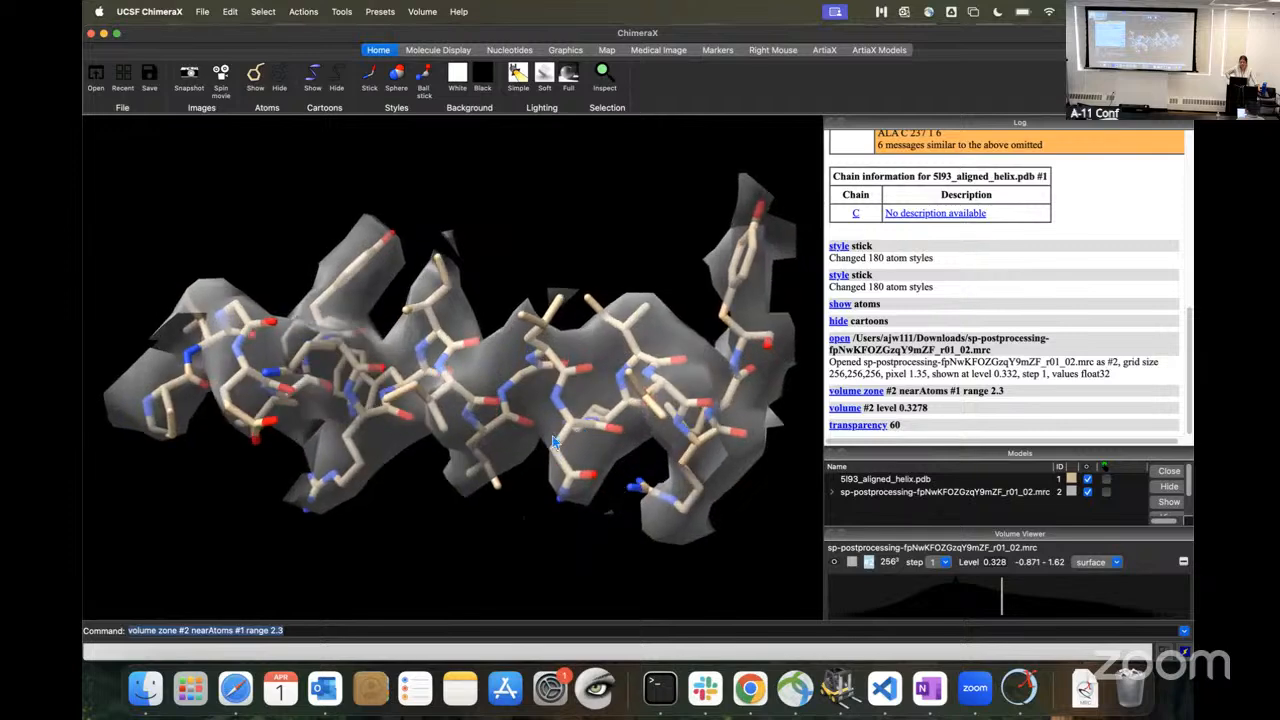
Step: Raise the zoned map's contour level to about 0.475, lower it to about 0.372, and examine the helix fit from several angles
drag(583, 427, 437, 448)
drag(533, 515, 570, 439)
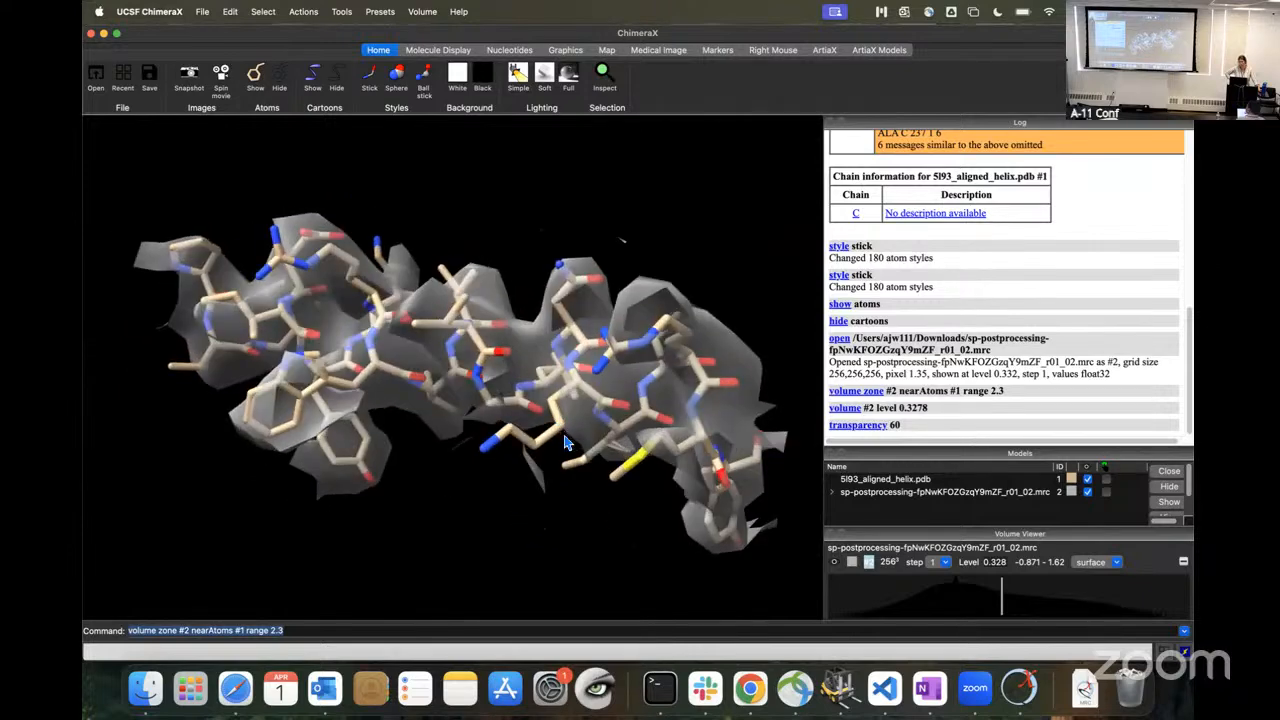
drag(574, 379, 481, 545)
drag(578, 472, 580, 500)
drag(1006, 602, 1023, 604)
drag(500, 432, 490, 442)
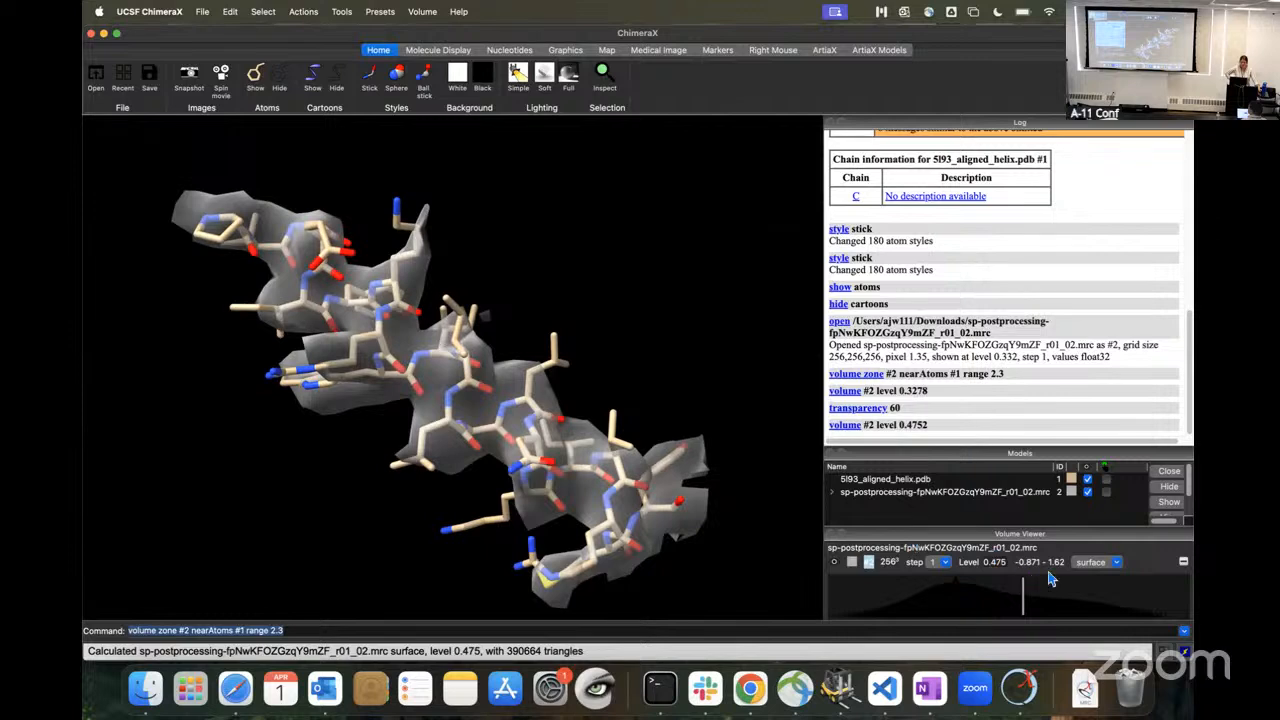
mouse_move(1038, 592)
mouse_down()
mouse_move(1026, 602)
mouse_move(1061, 610)
mouse_move(1012, 610)
mouse_up()
mouse_move(467, 474)
mouse_down()
mouse_move(492, 484)
mouse_move(576, 440)
mouse_up()
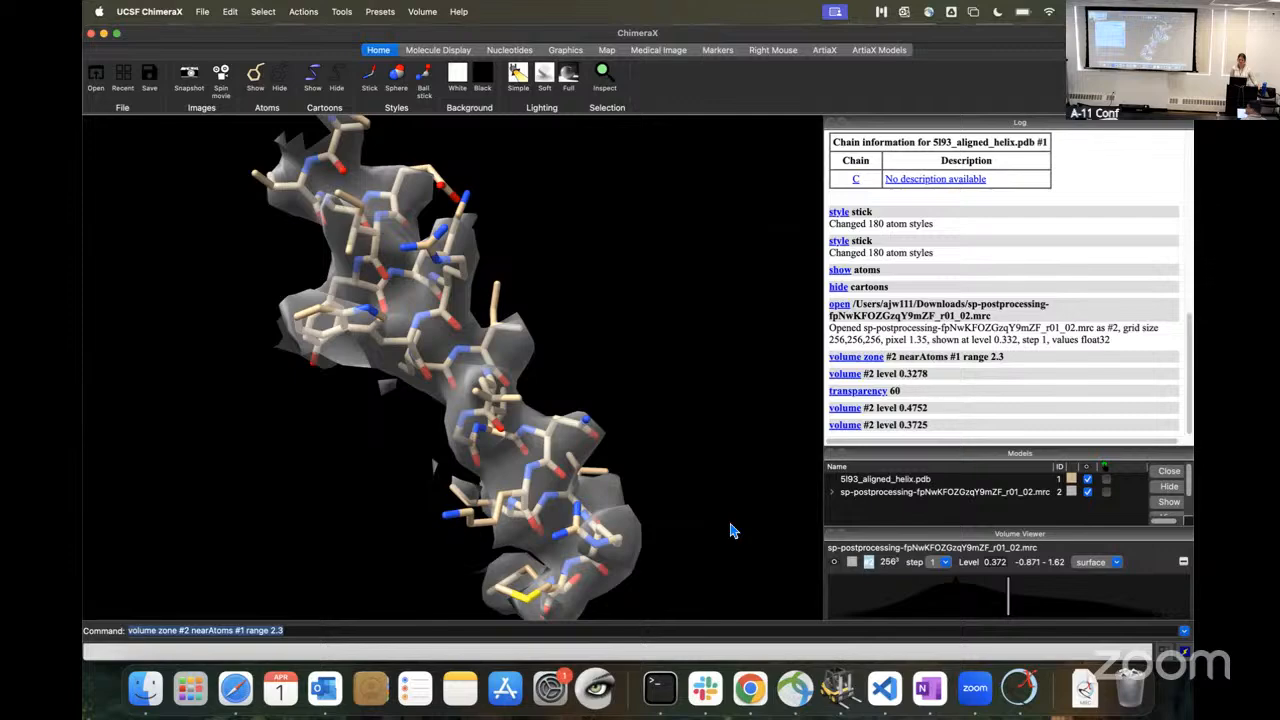
Step: Switch to the browser, give the course documentation more width, and open the Classification tutorial
click(761, 704)
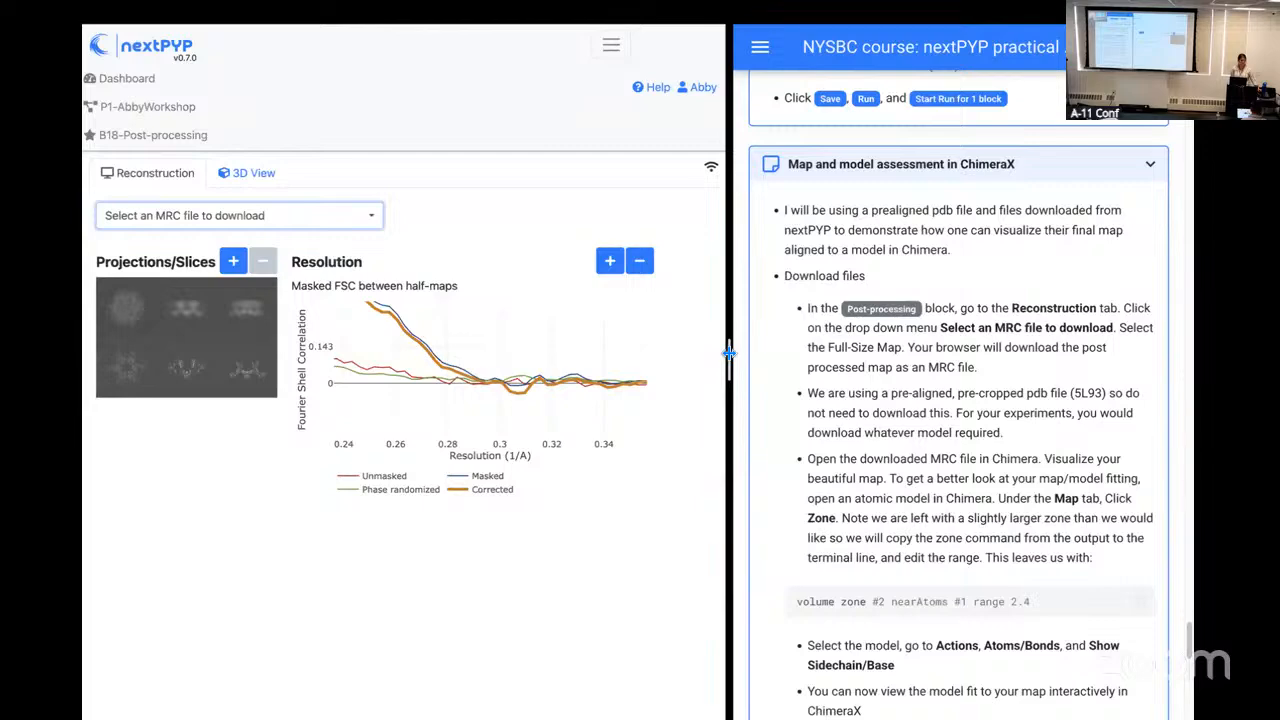
drag(729, 352, 413, 351)
scroll(512, 463, up, 20)
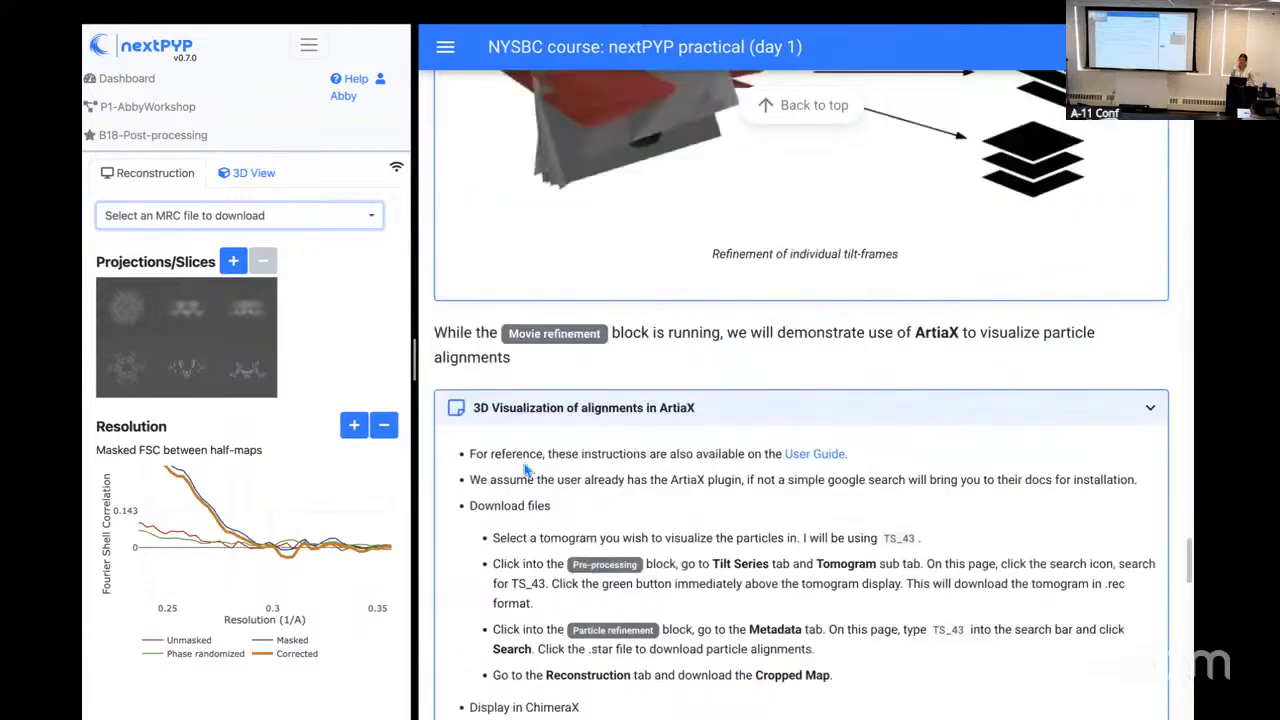
scroll(592, 551, up, 20)
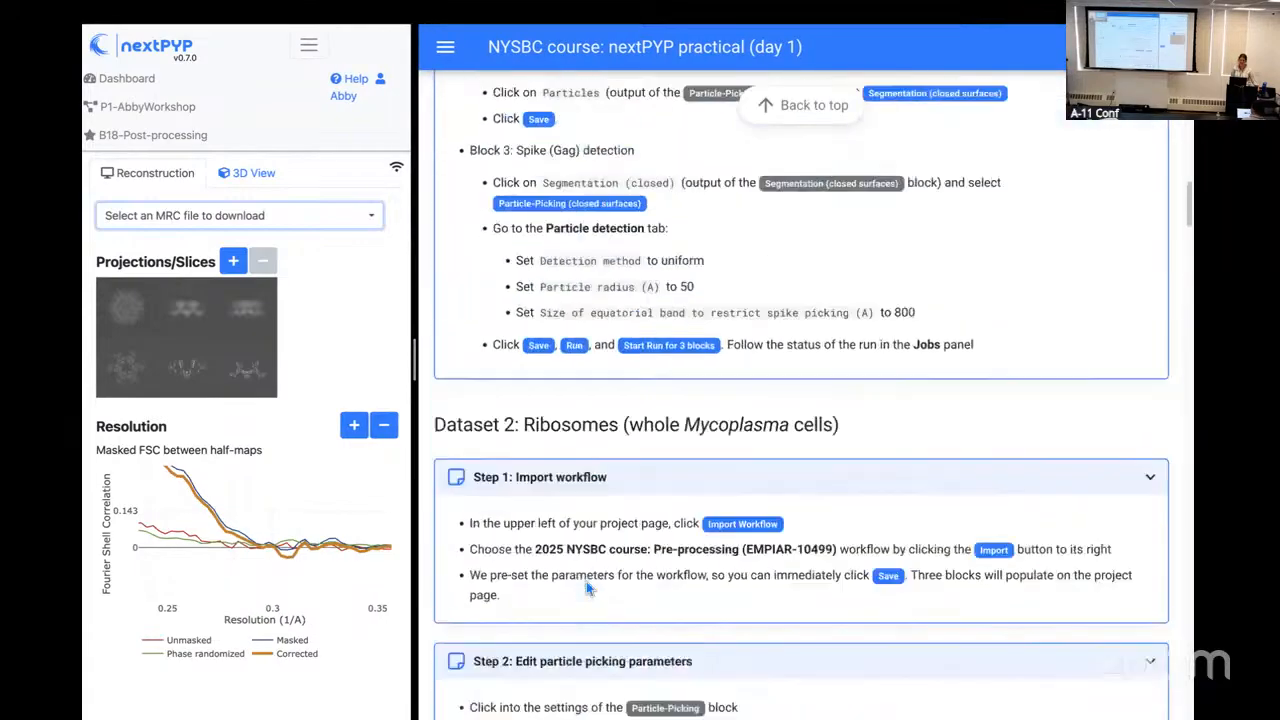
click(449, 53)
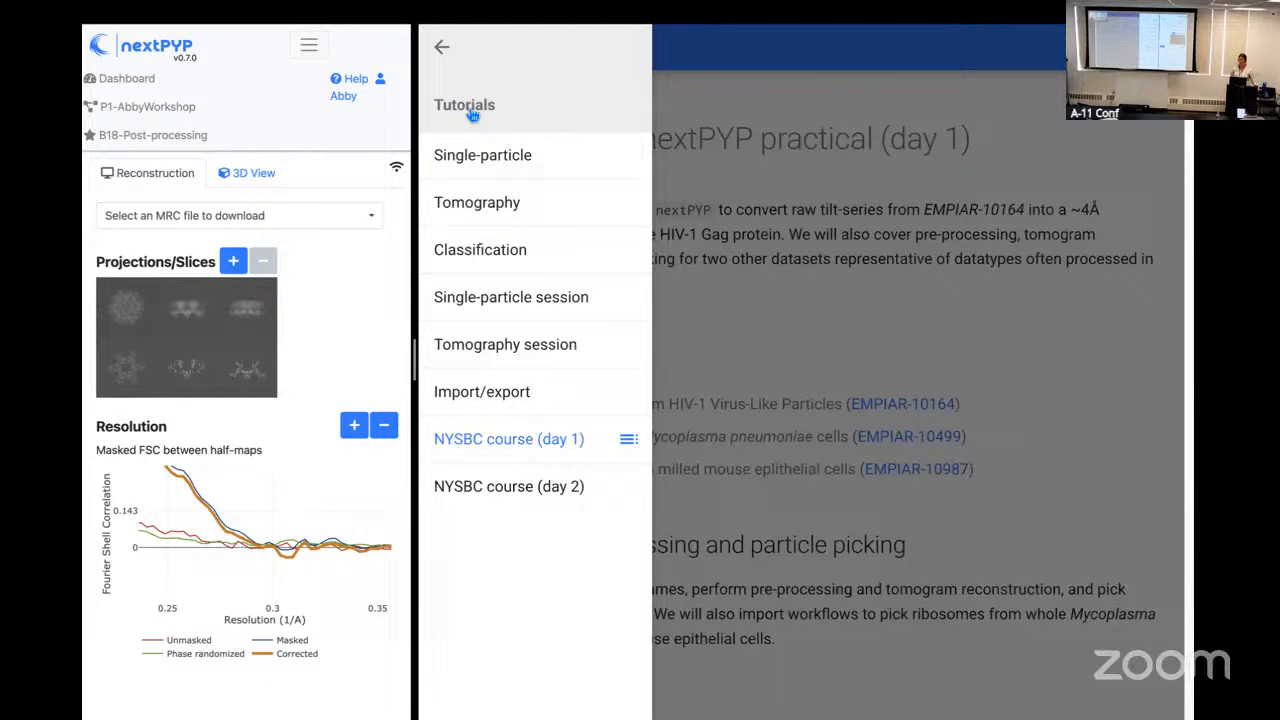
click(500, 259)
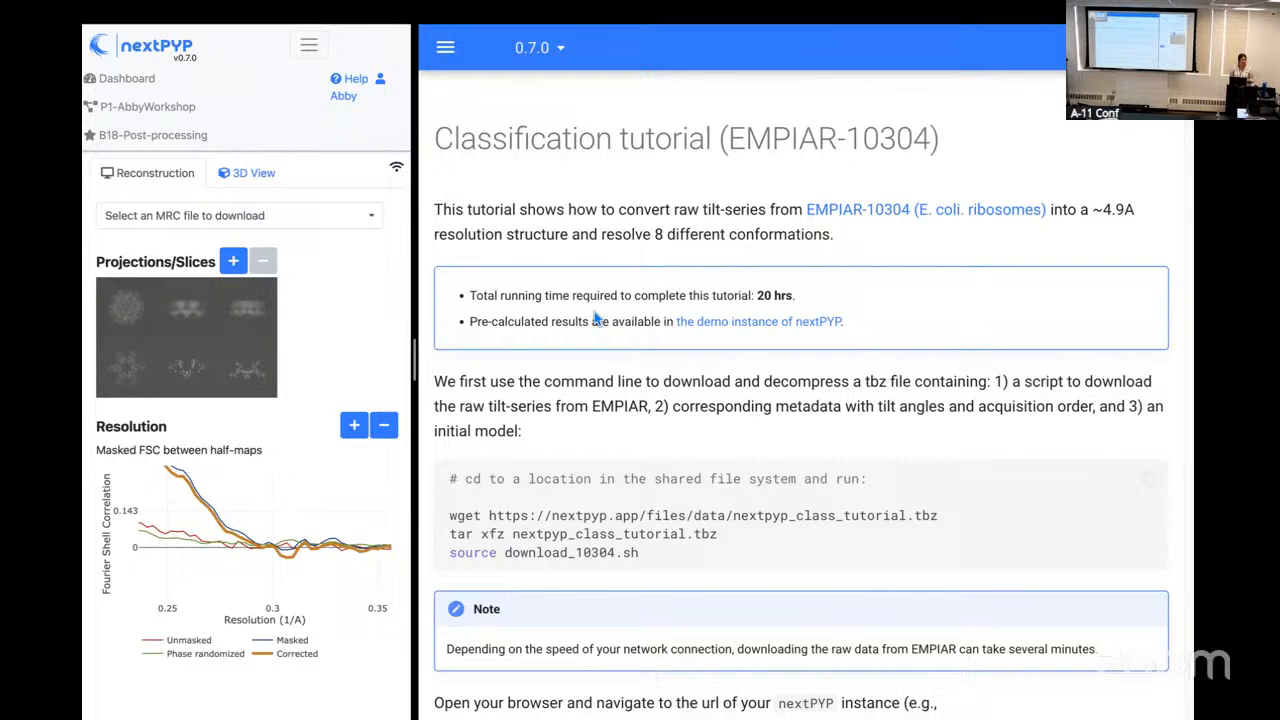
Step: Open the tutorial's demo nextPYP instance and look along the EMPIAR-10304 workflow to its last particle refinement block
click(713, 328)
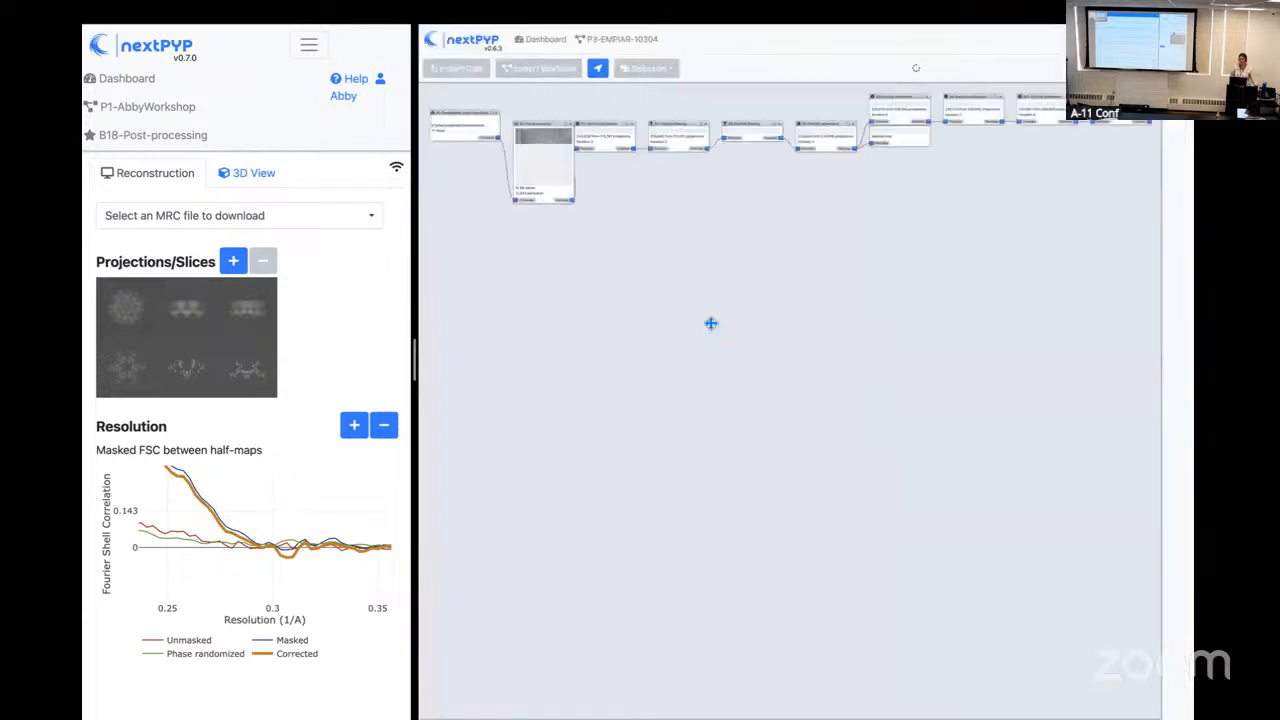
drag(416, 362, 350, 359)
drag(651, 231, 714, 357)
scroll(711, 357, up, 3)
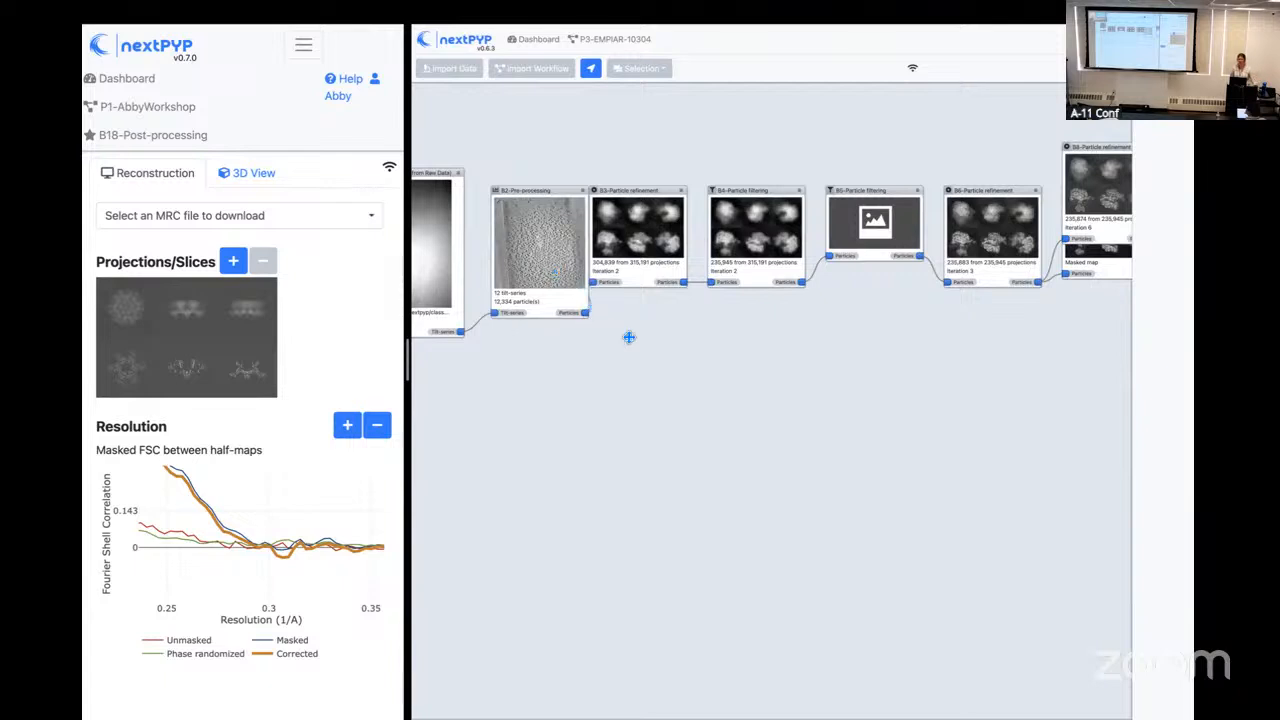
drag(986, 343, 691, 391)
drag(975, 339, 745, 355)
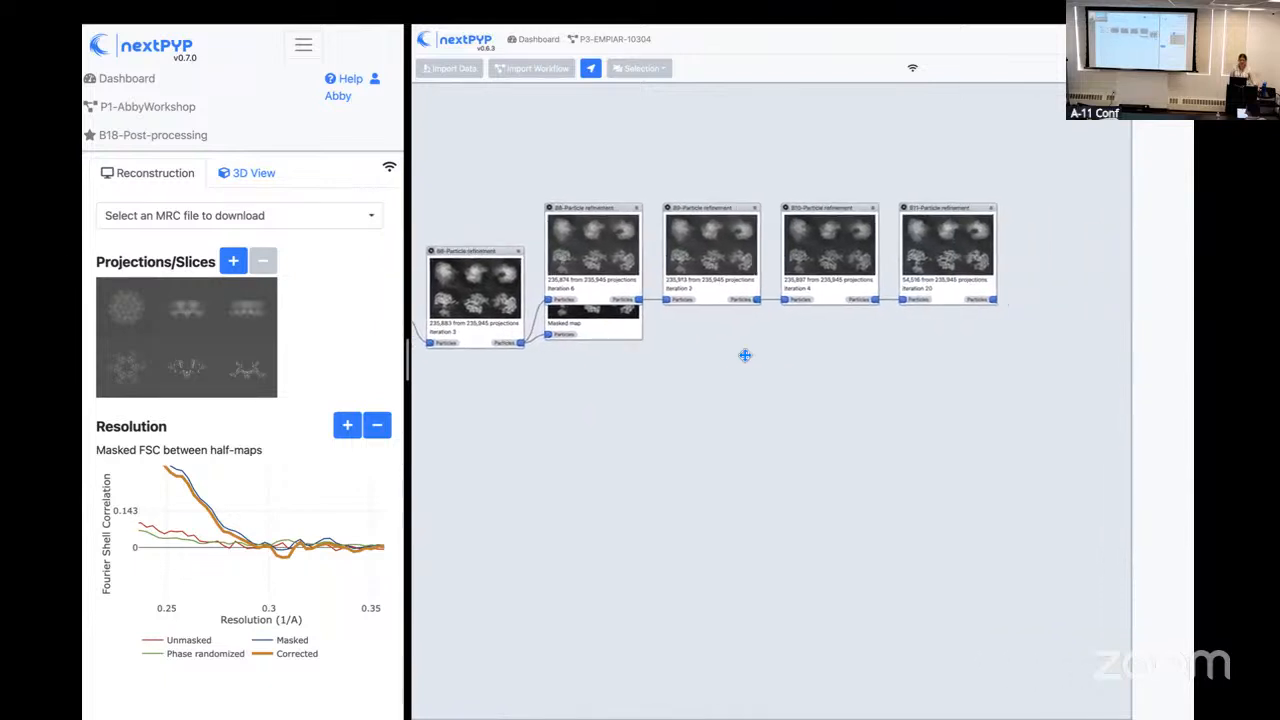
Step: Open the B11 particle refinement block and review the projections, resolution and occupancy of all classes in Class View
click(963, 262)
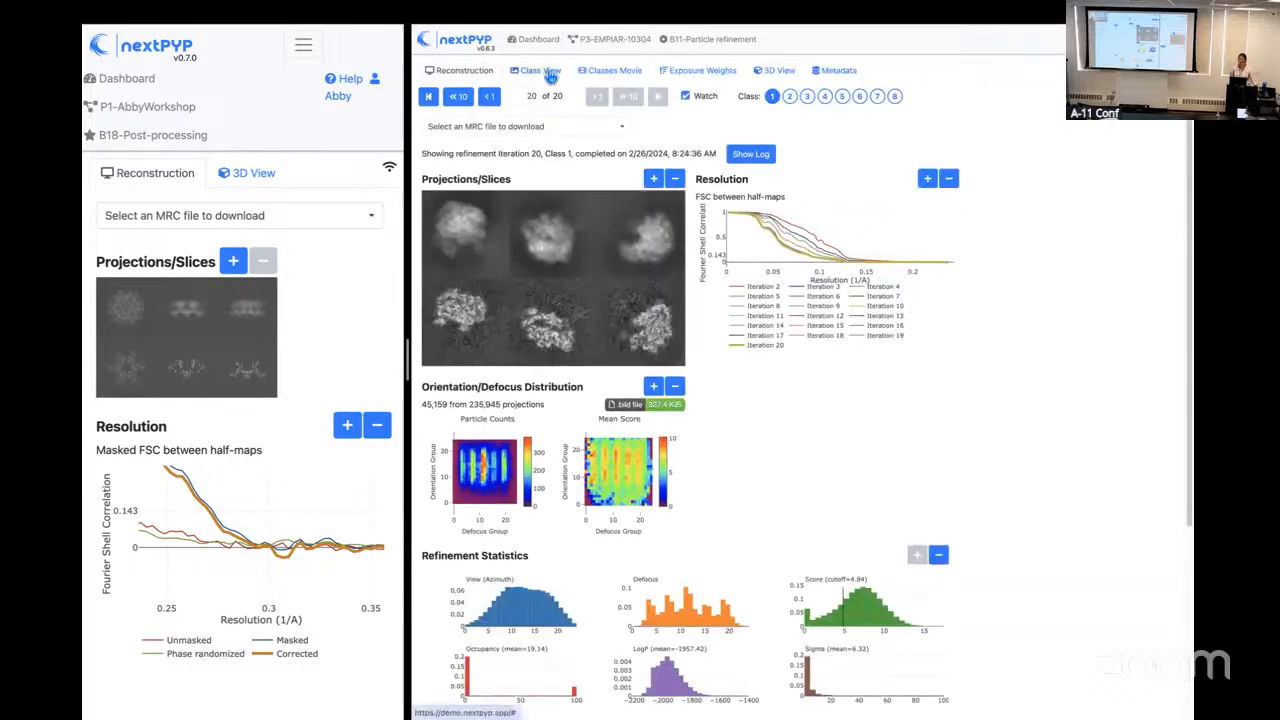
click(549, 74)
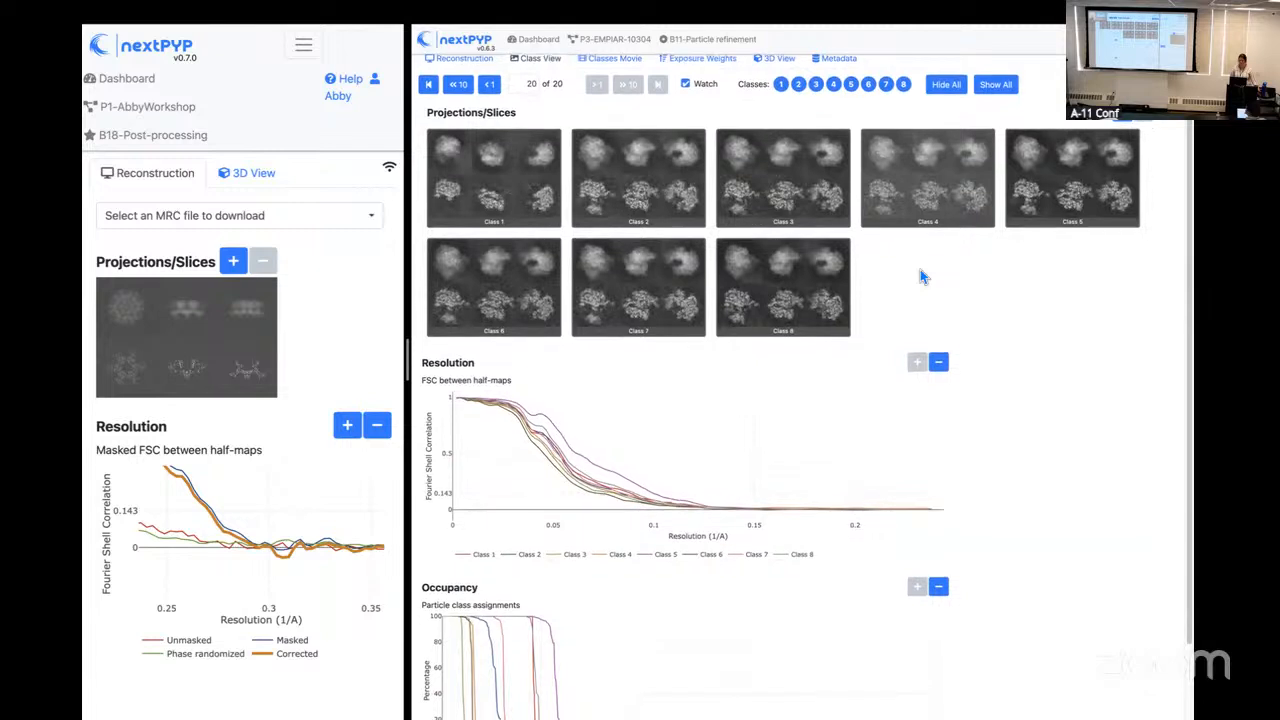
scroll(920, 275, down, 1)
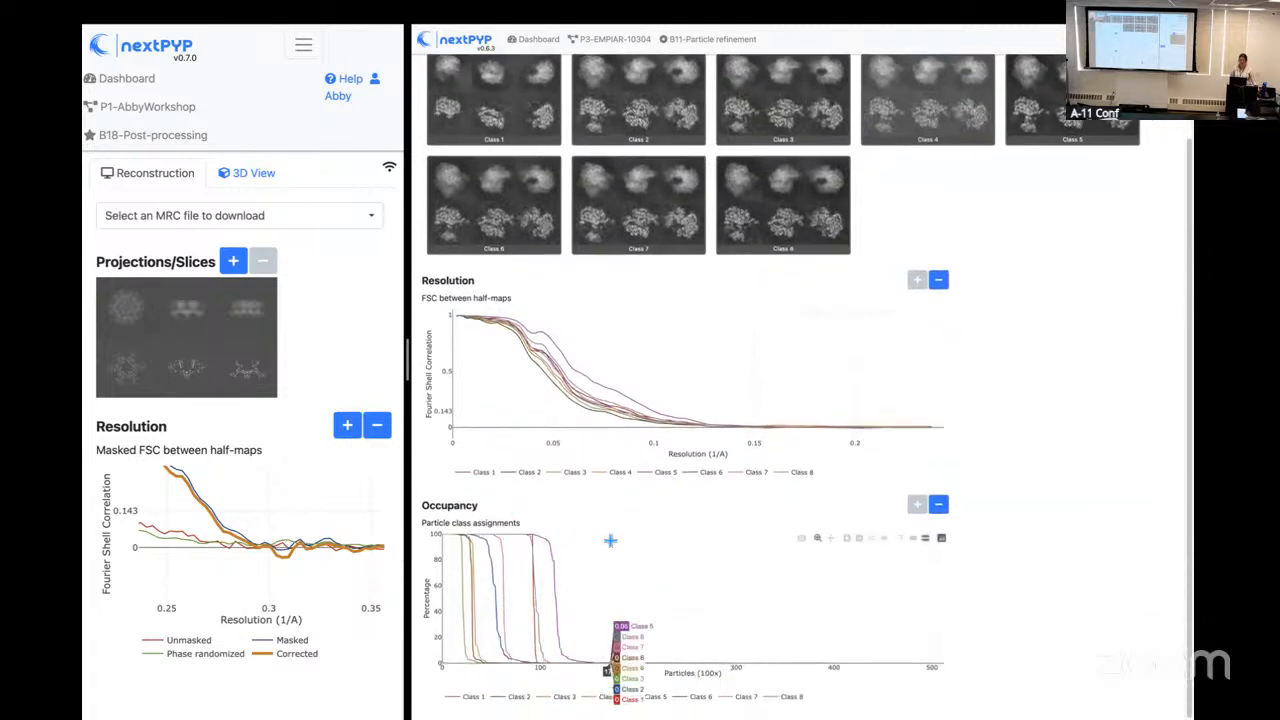
scroll(648, 340, up, 1)
scroll(646, 361, up, 1)
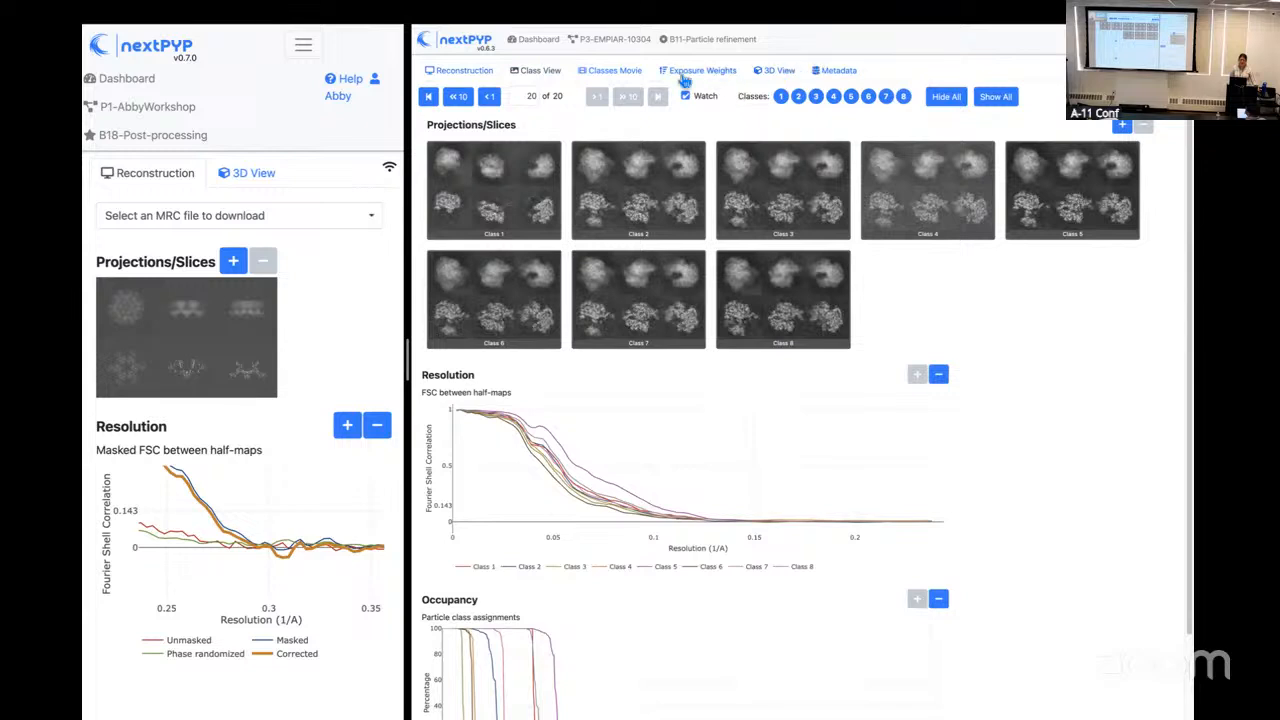
Step: Check which MRC files the reconstruction view offers for download for class 1 and class 2
click(440, 76)
click(484, 131)
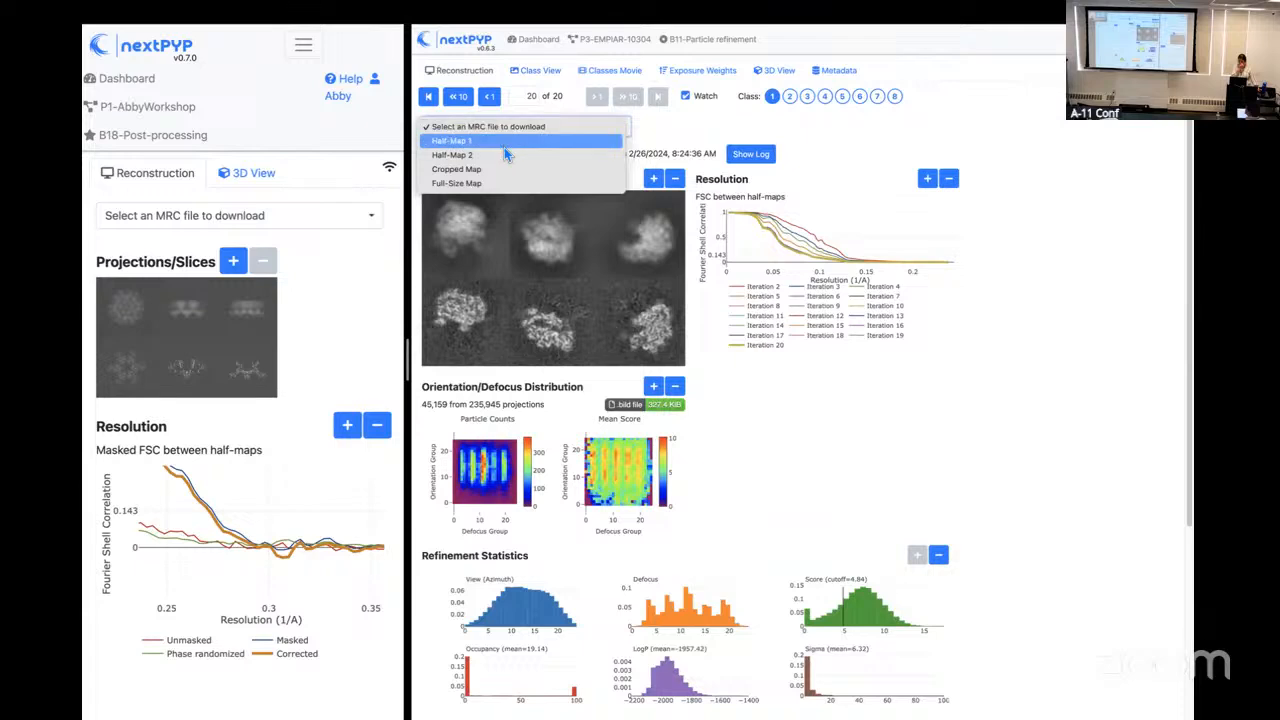
click(792, 99)
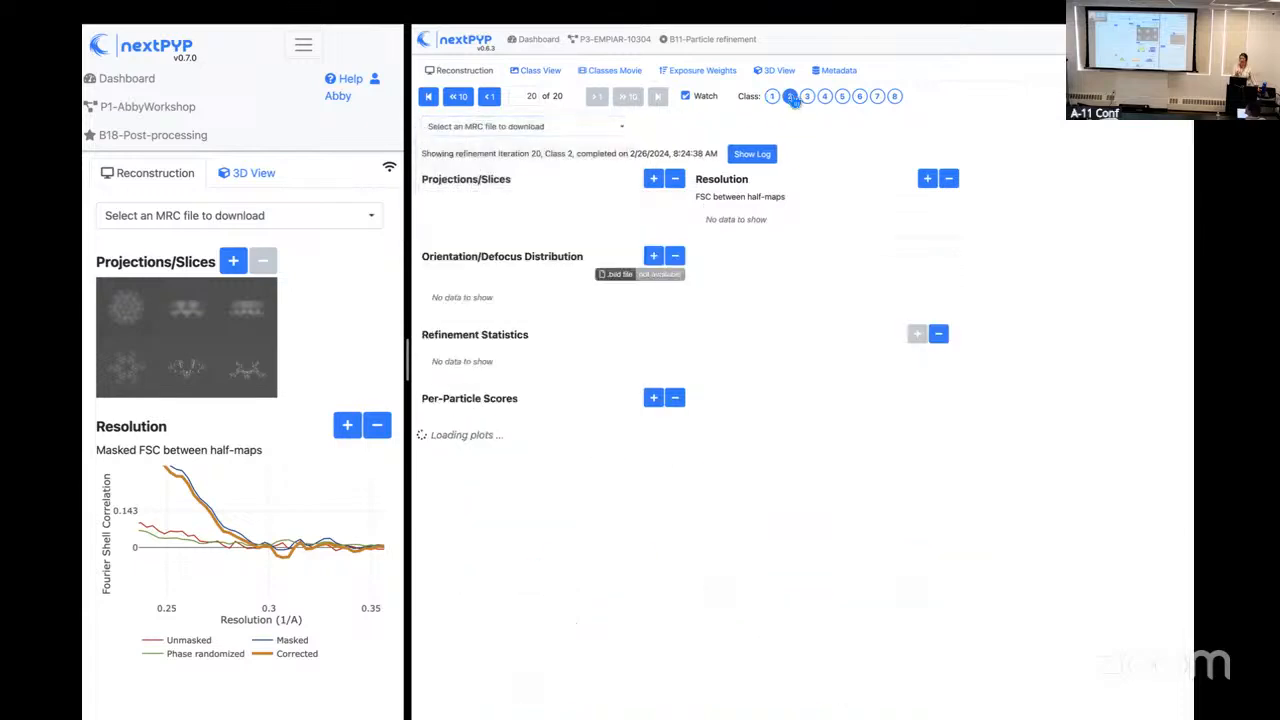
click(612, 130)
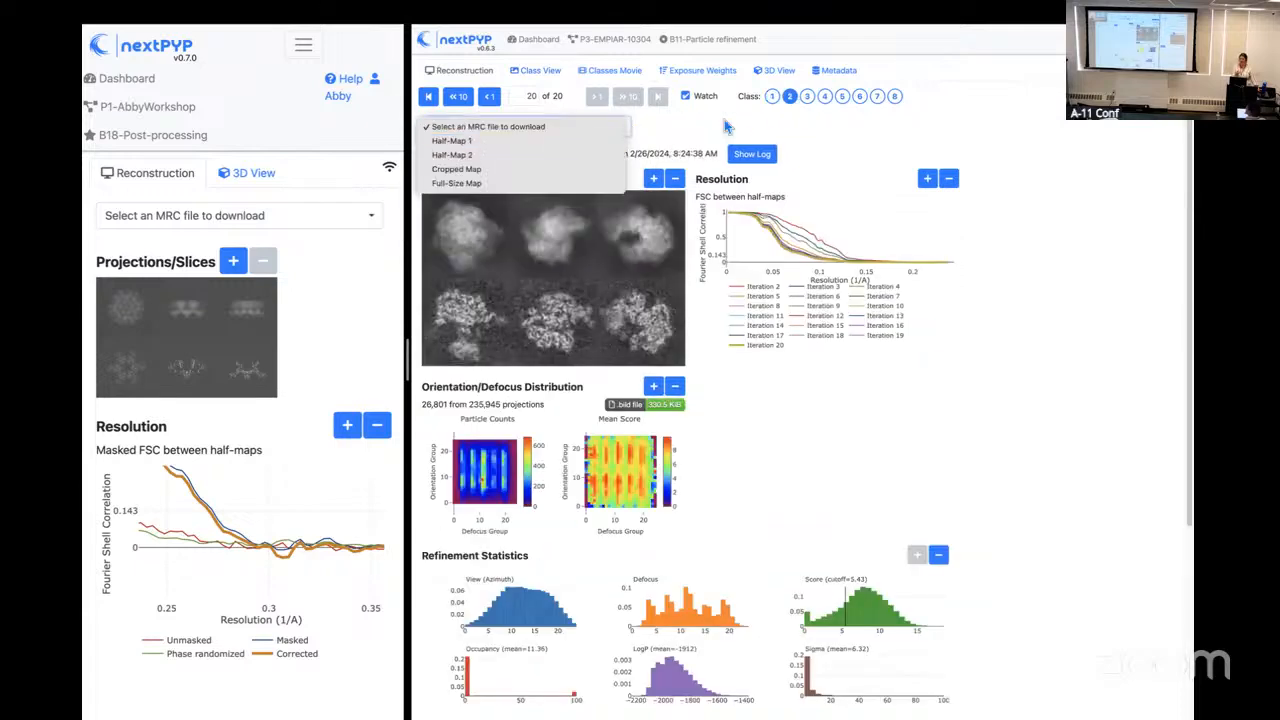
click(728, 130)
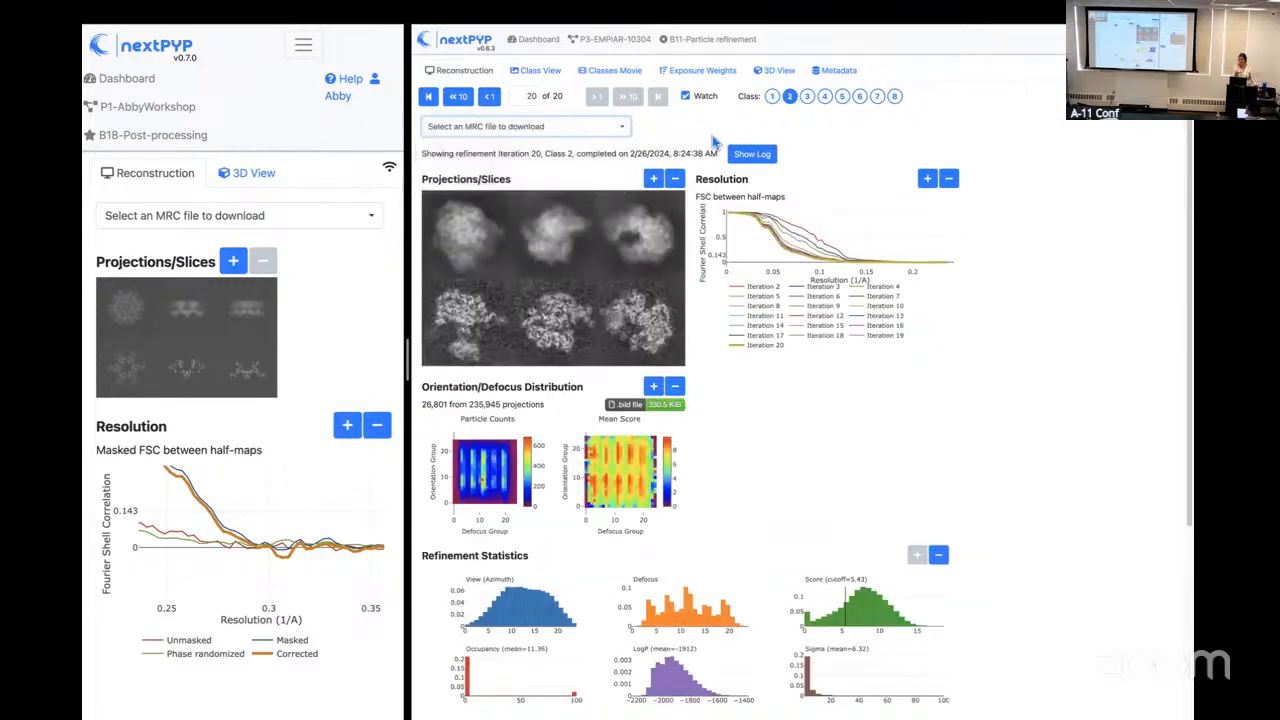
Step: Open the 3D View and check which class and iteration maps can be chosen as Map 1
click(760, 73)
click(472, 149)
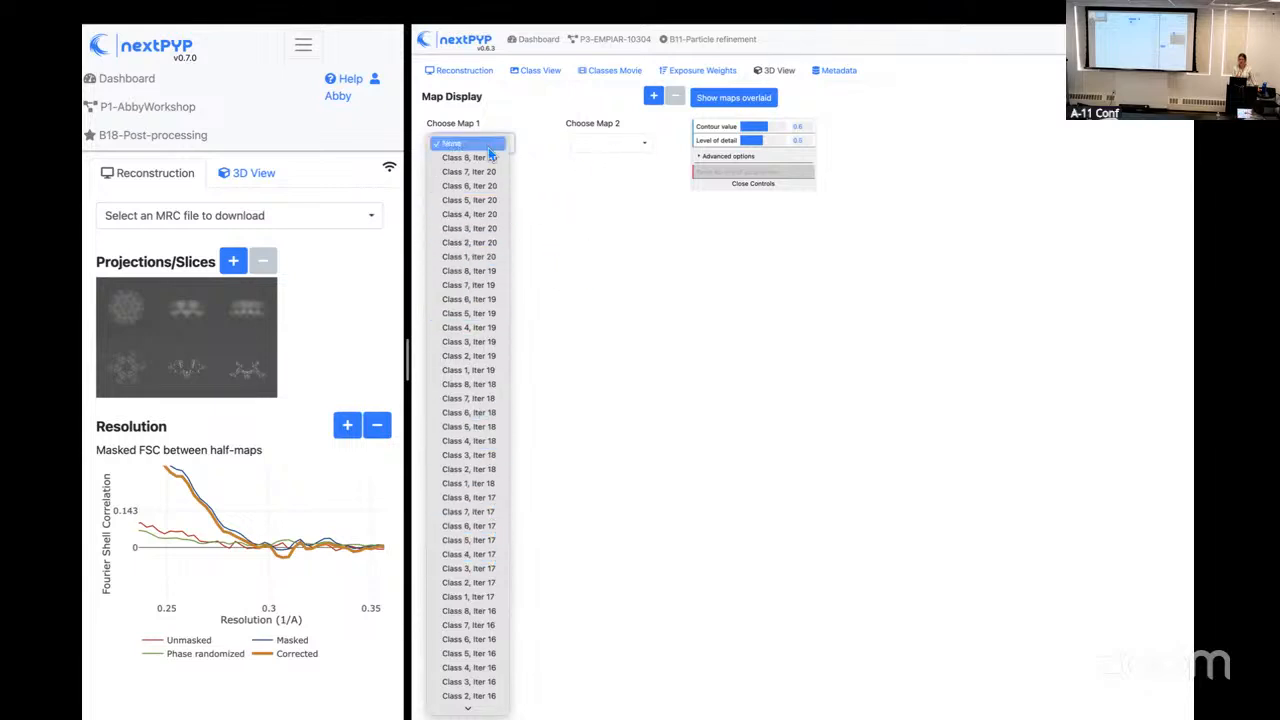
click(514, 138)
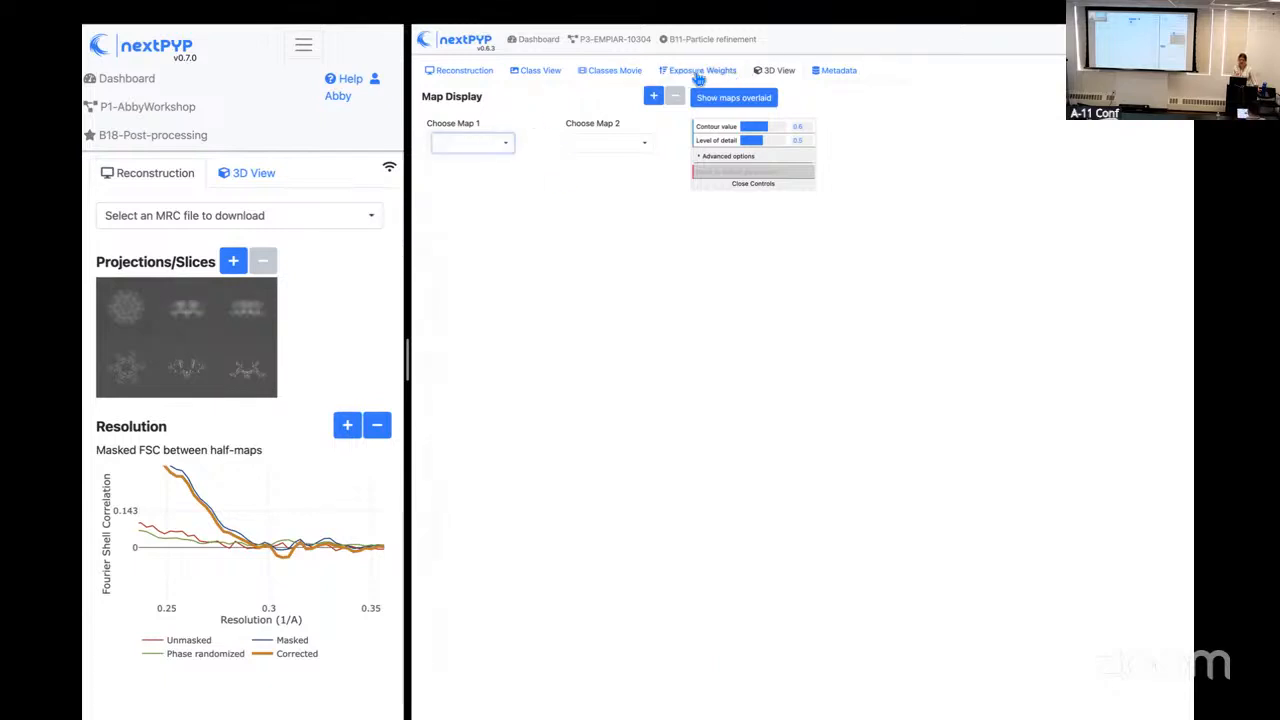
Step: Play the Classes Movie through the refined classes, pause it at Class 4, and return to the EMPIAR-10304 project
click(598, 77)
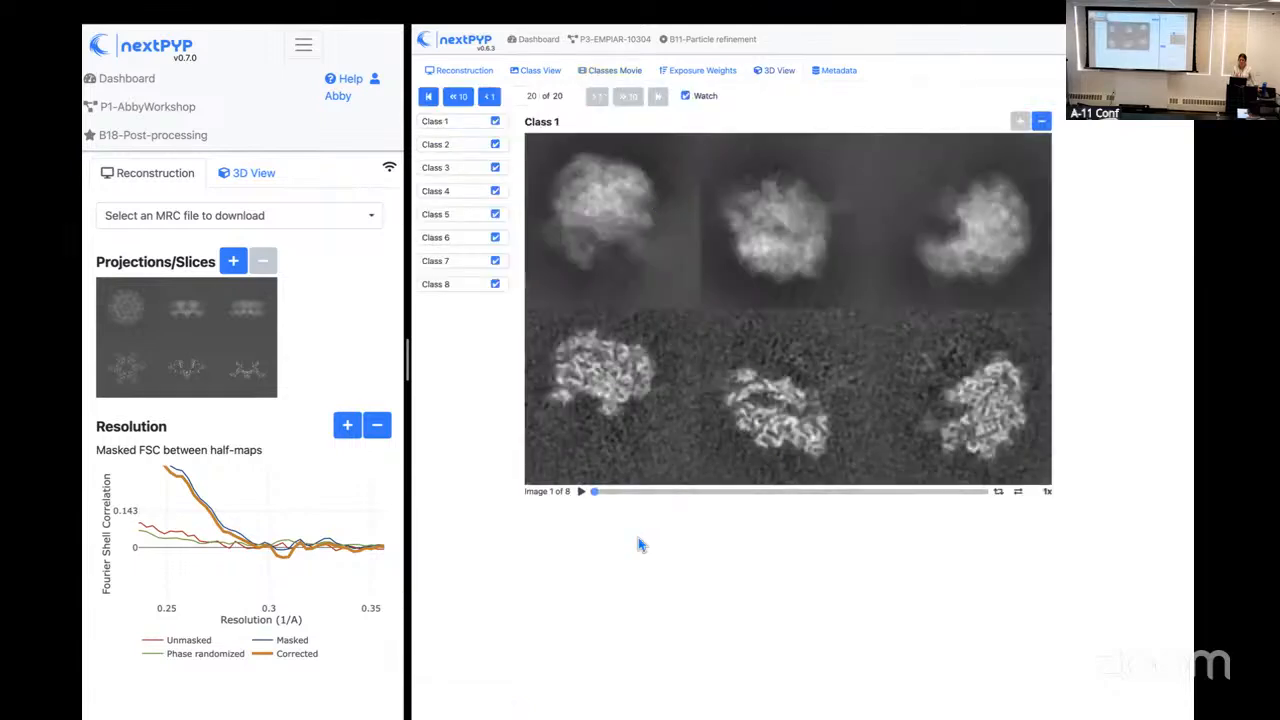
click(584, 495)
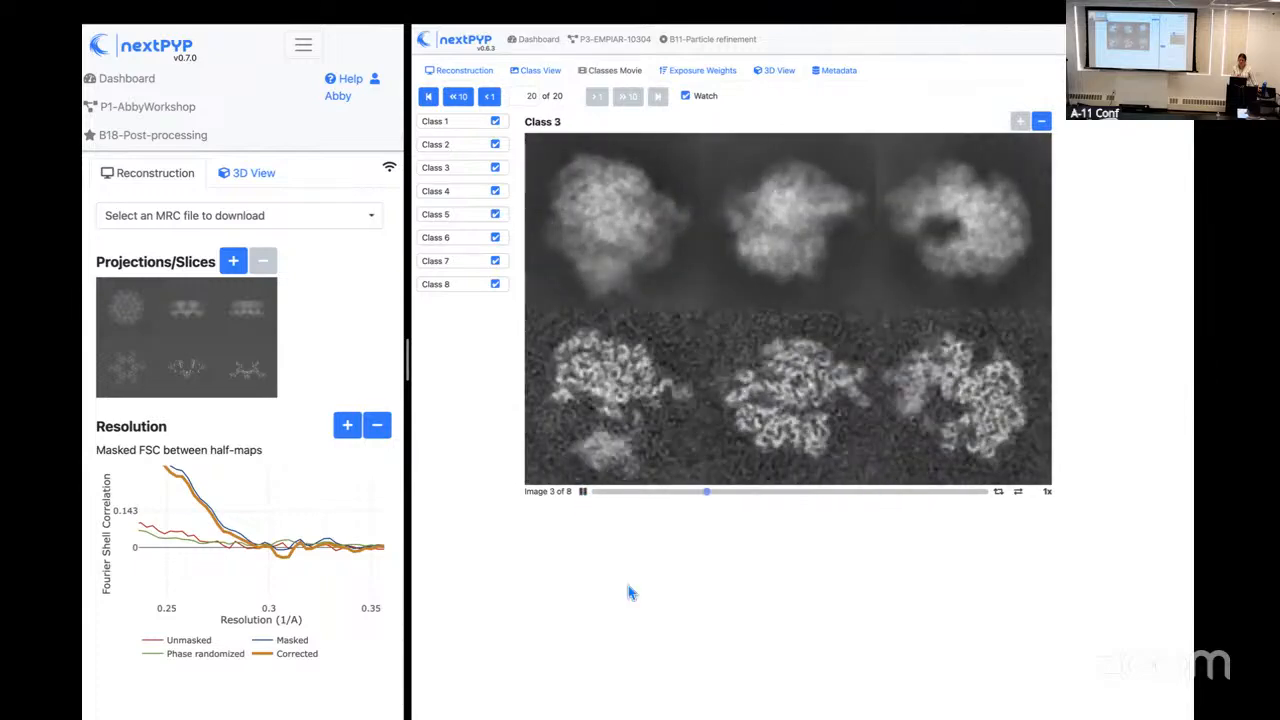
click(584, 495)
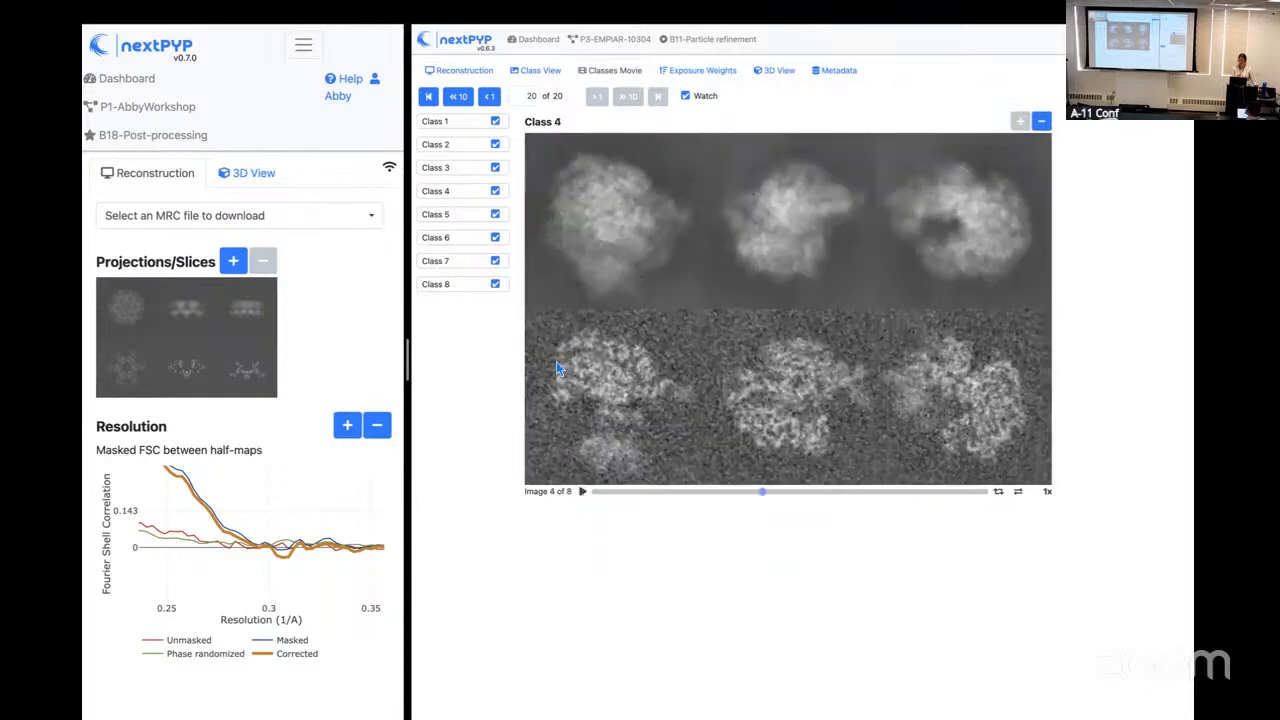
click(614, 45)
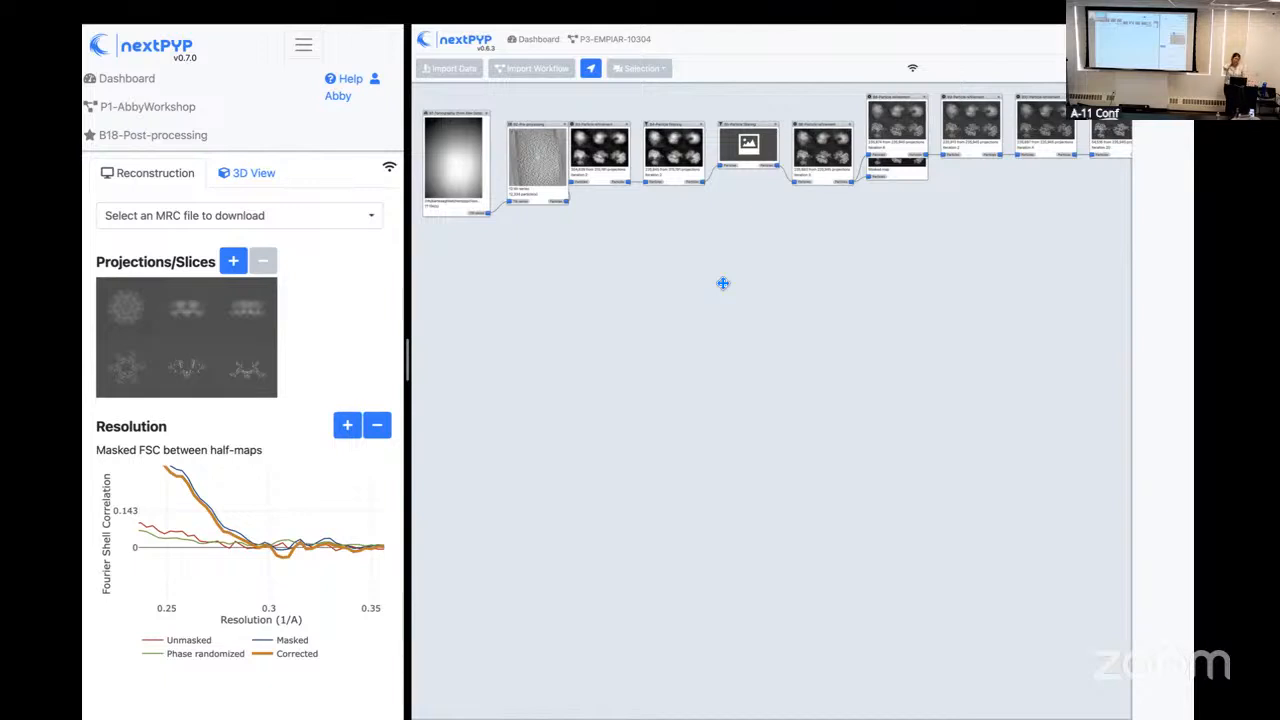
Step: Widen the workshop session's pane, return to its P1 project, and open the B17 movie refinement block
drag(409, 347, 758, 385)
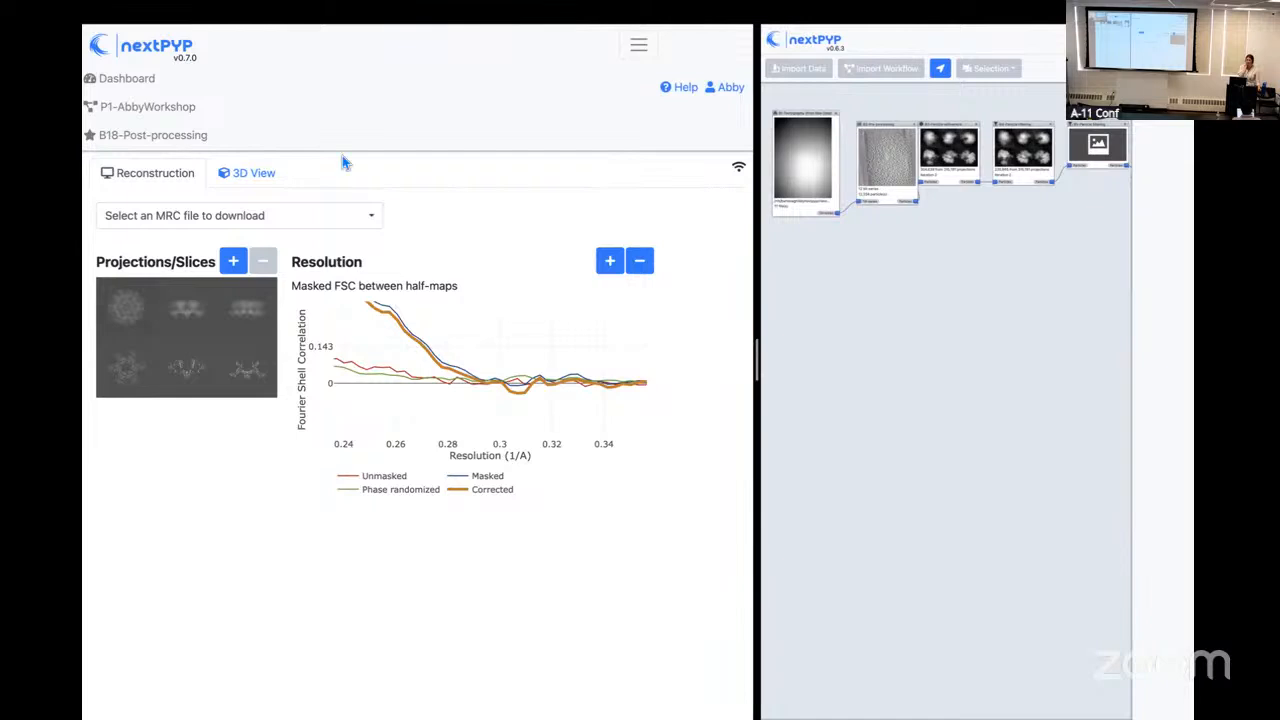
click(174, 112)
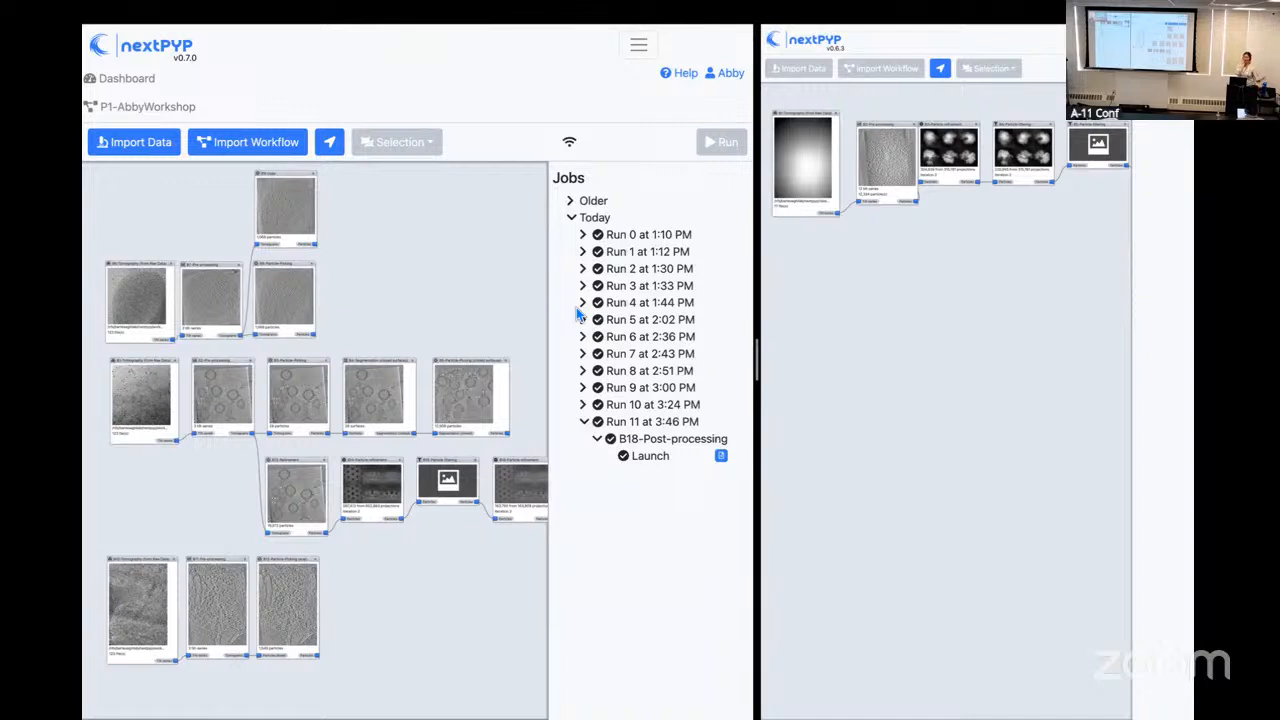
scroll(426, 306, right, 2)
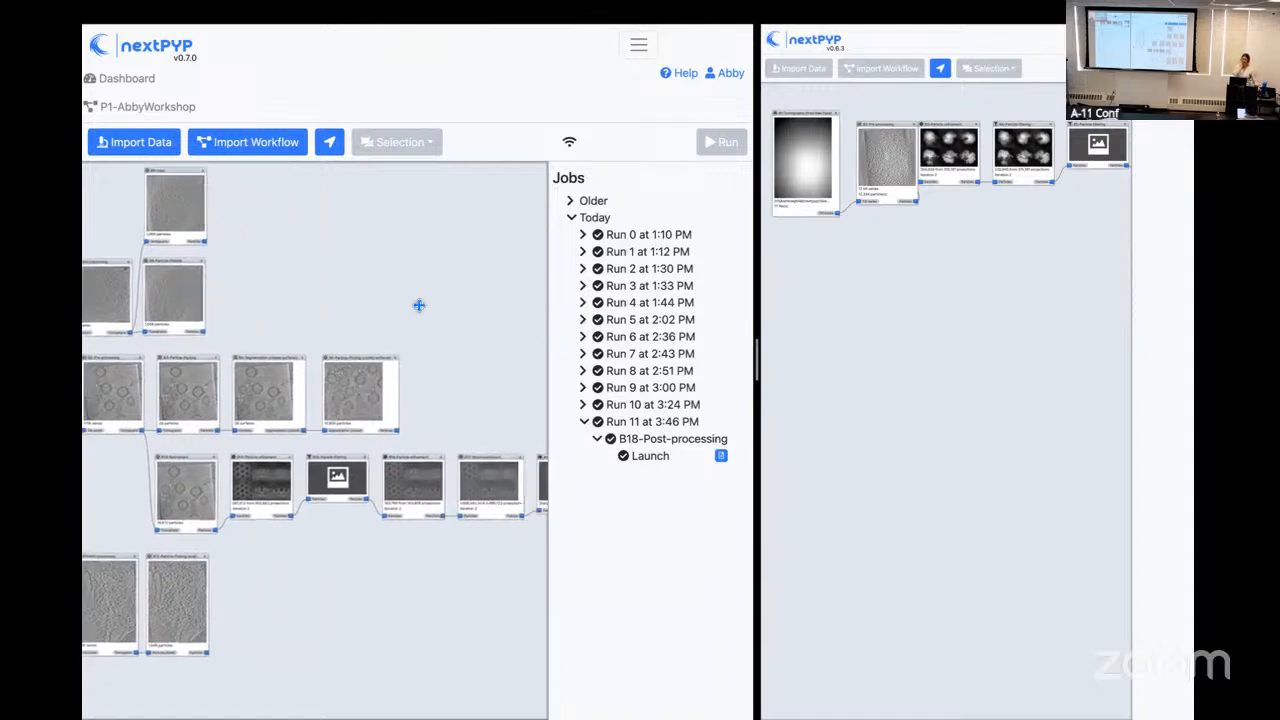
scroll(441, 329, down, 2)
scroll(441, 329, right, 2)
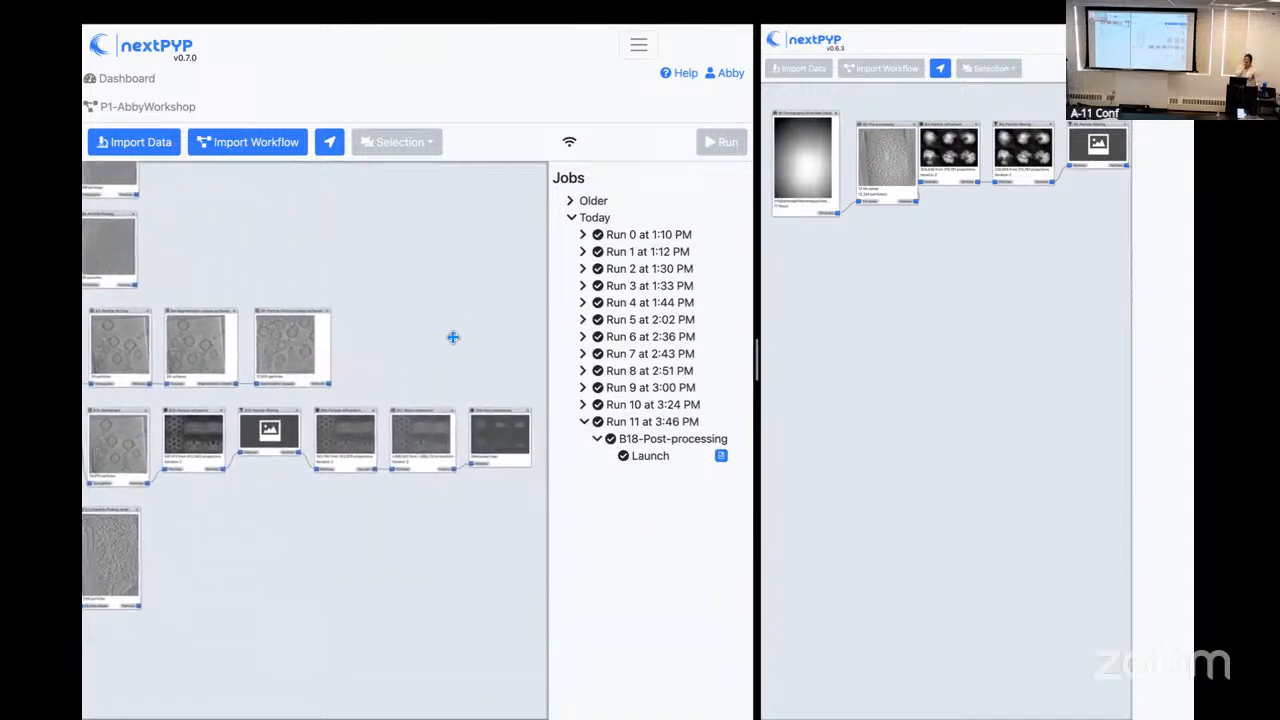
click(419, 418)
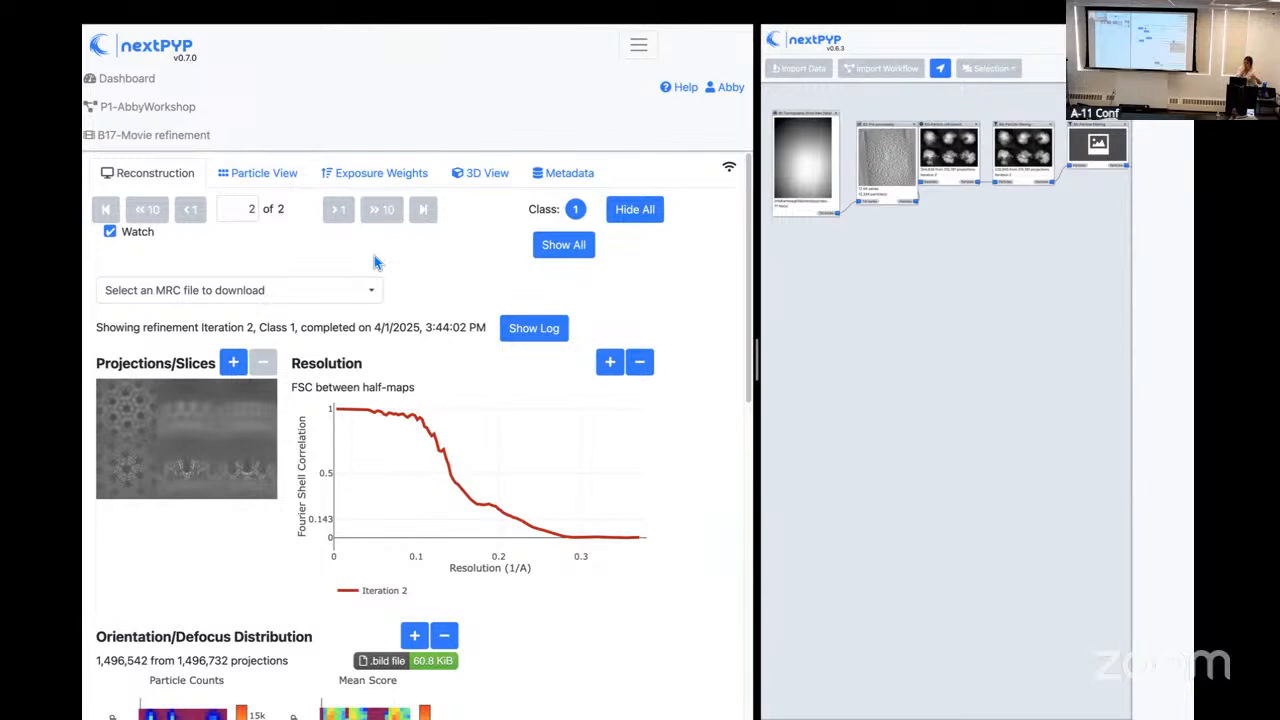
Step: Show the refined particles of TS_01 in Particle View, enlarge the image, and widen the pane to inspect them
click(270, 185)
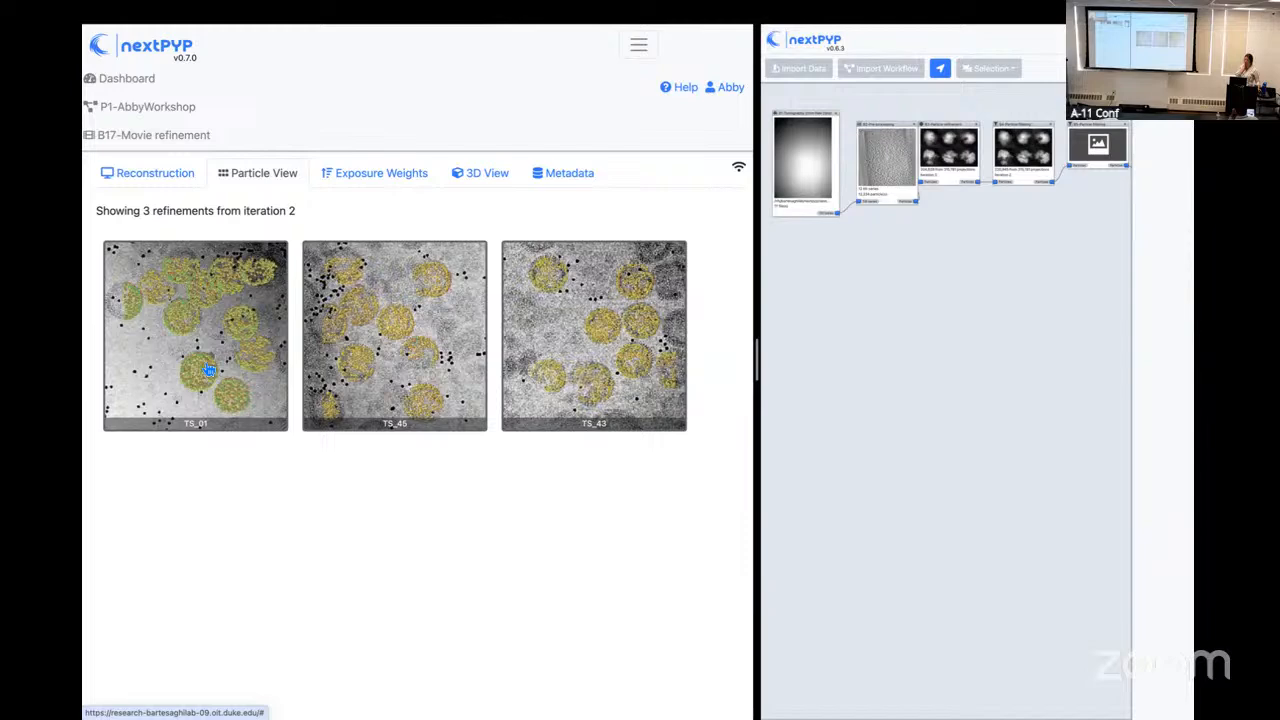
click(209, 370)
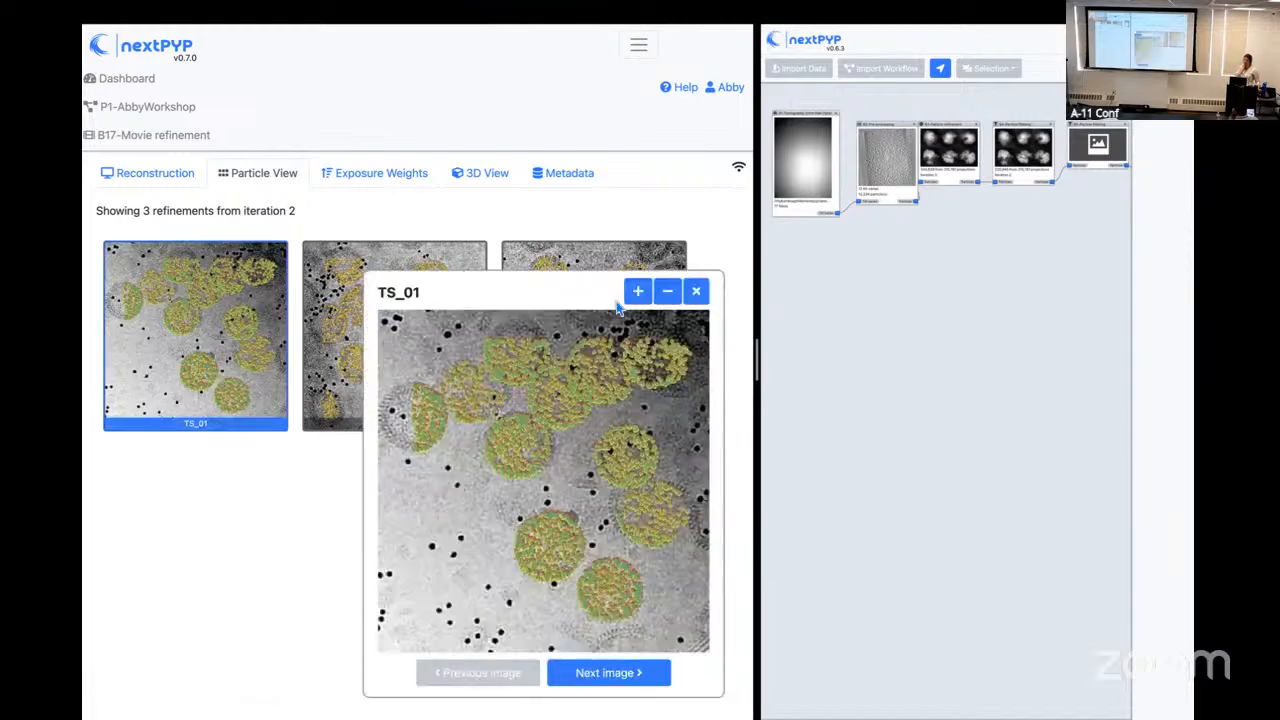
click(636, 292)
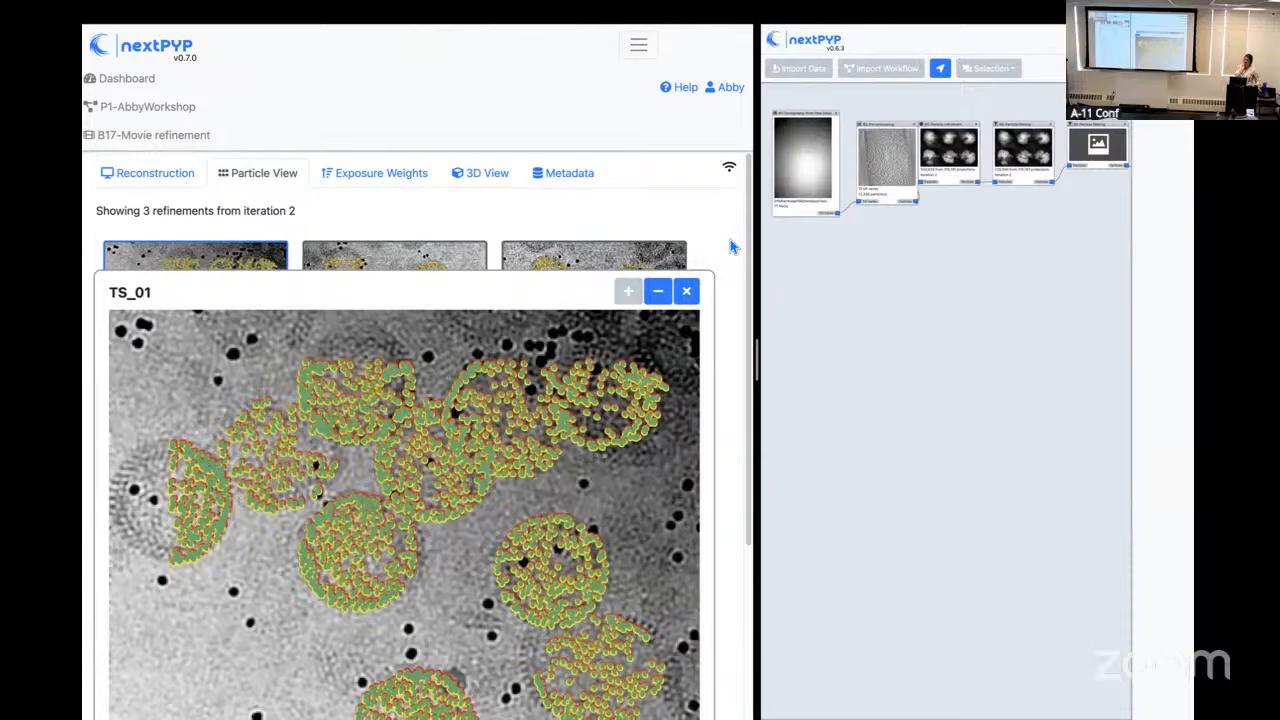
scroll(752, 437, down, 1)
scroll(752, 437, down, 3)
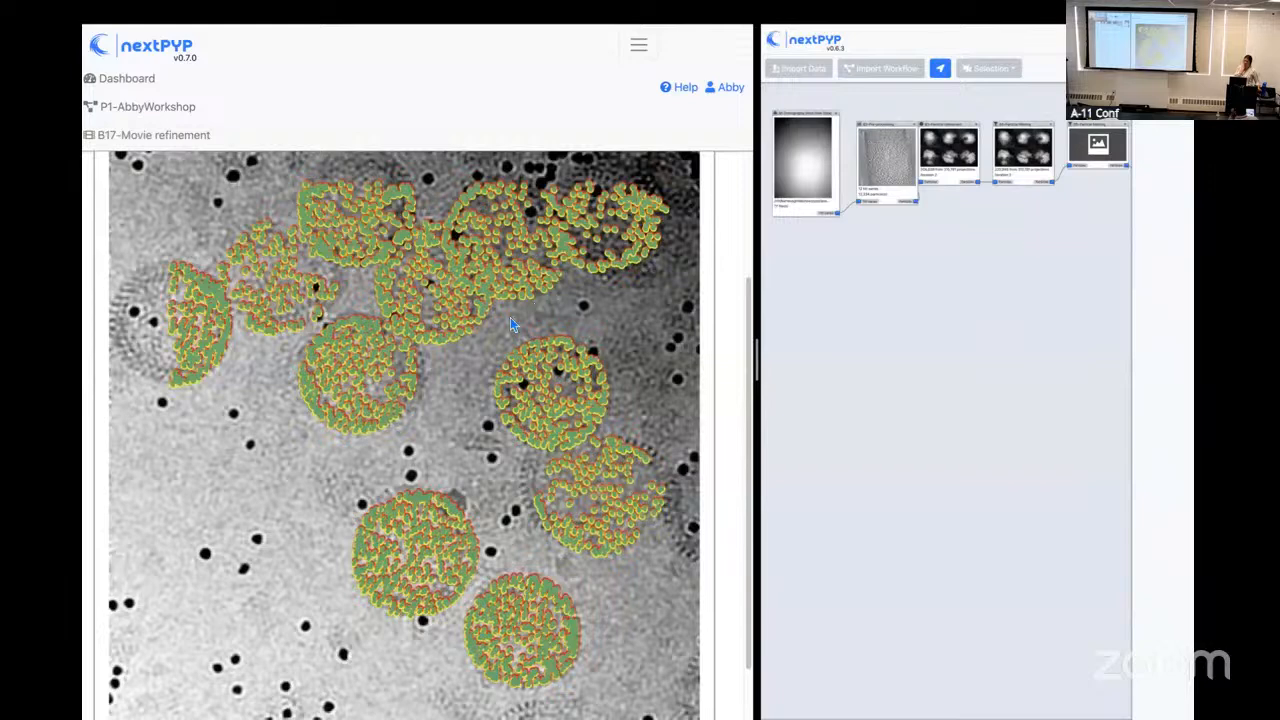
drag(1192, 418, 1162, 428)
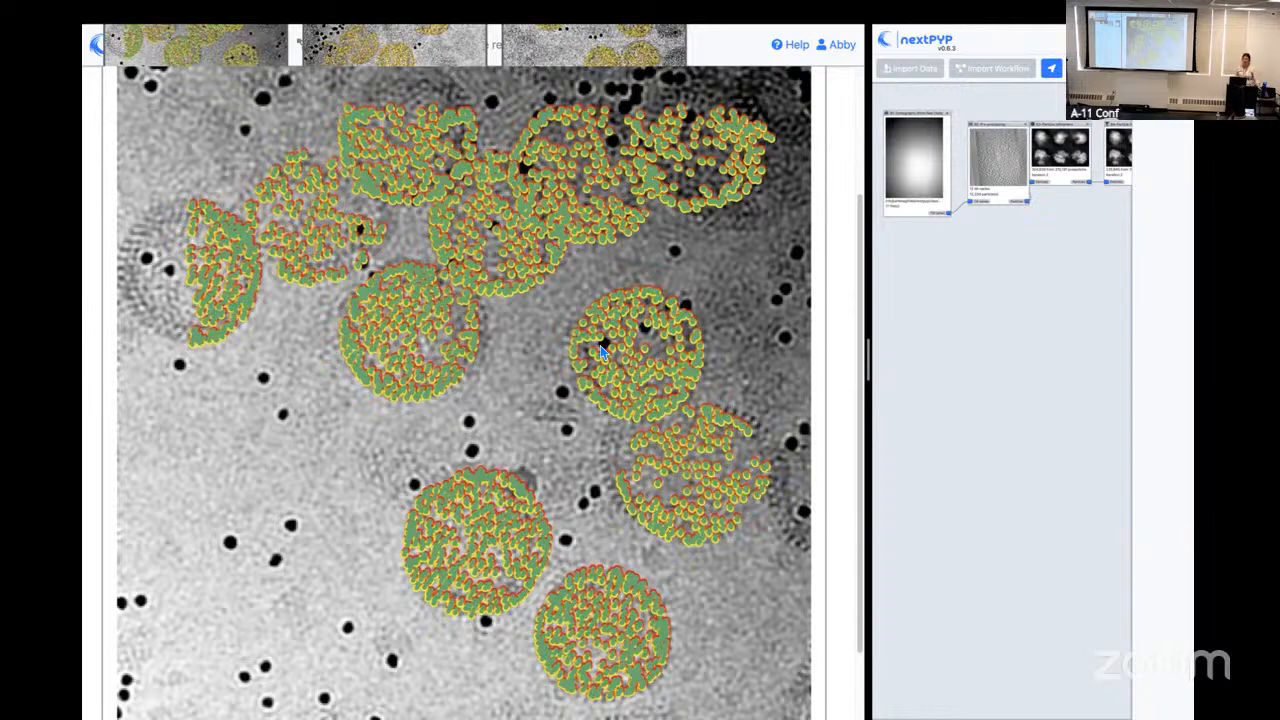
Step: Close the TS_01 particle image, inspect the refined particles of TS_45 enlarged, and close that image too
scroll(612, 347, up, 3)
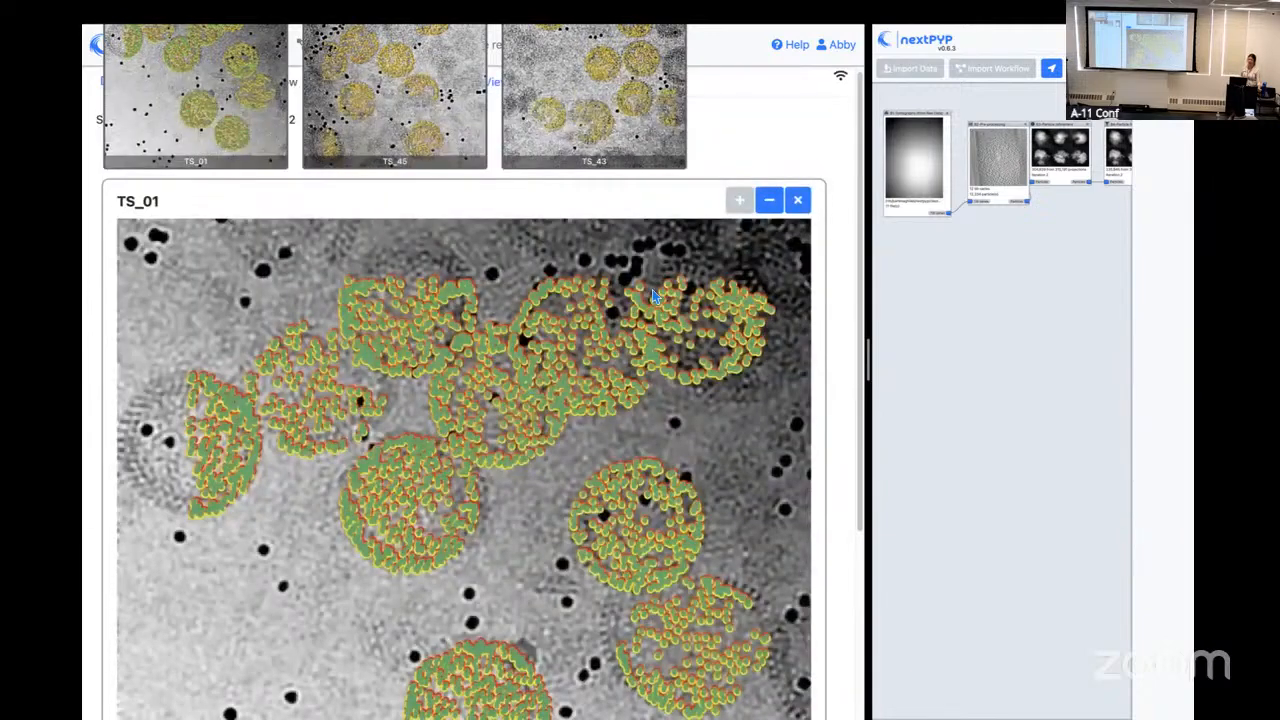
click(799, 207)
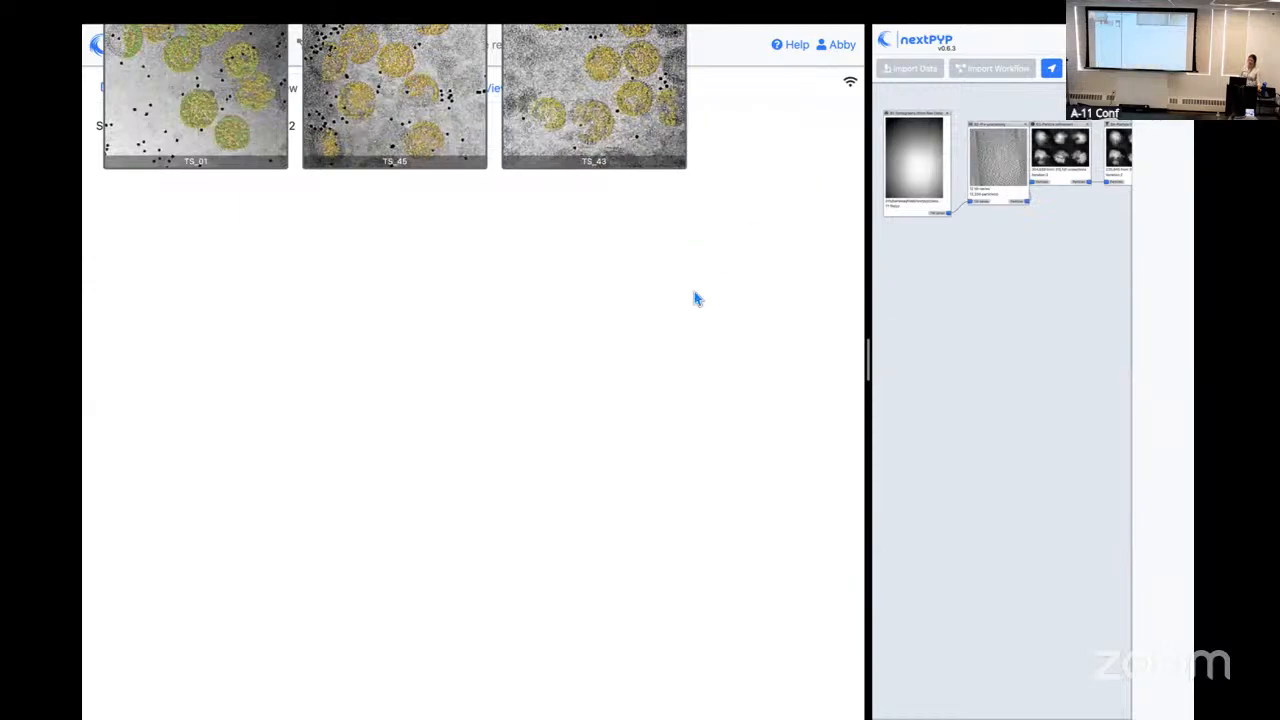
click(400, 166)
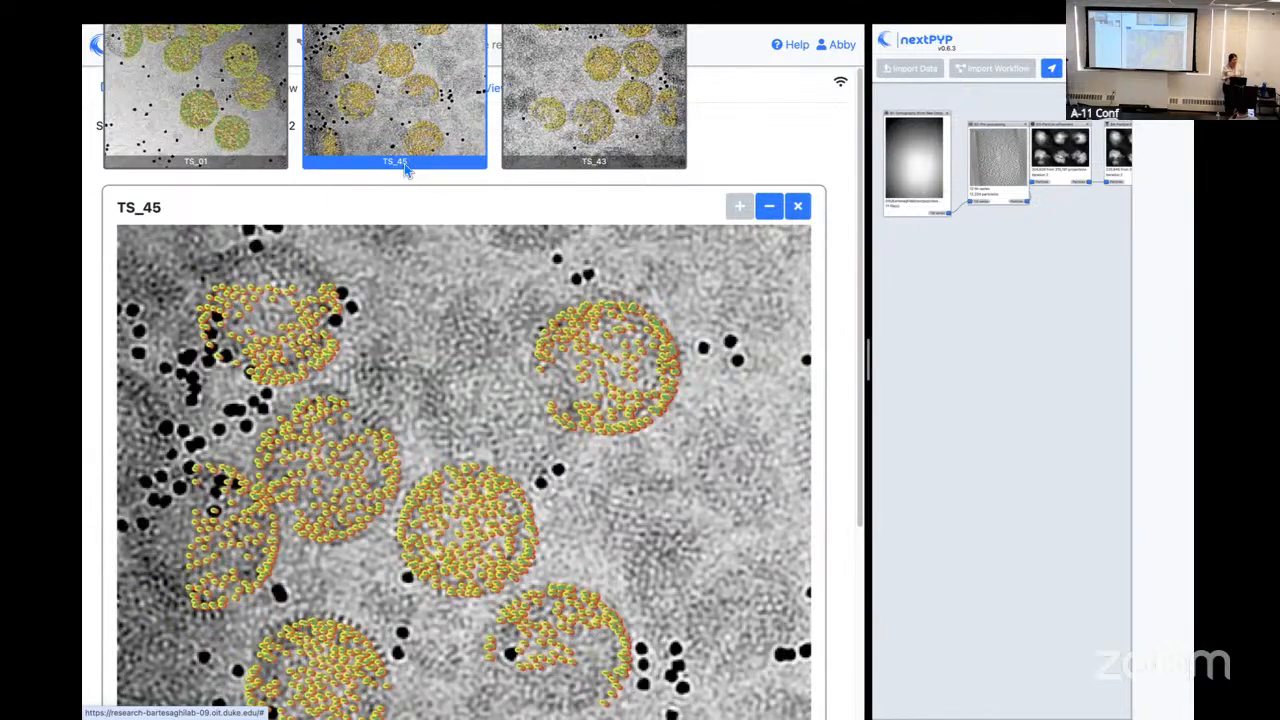
click(797, 205)
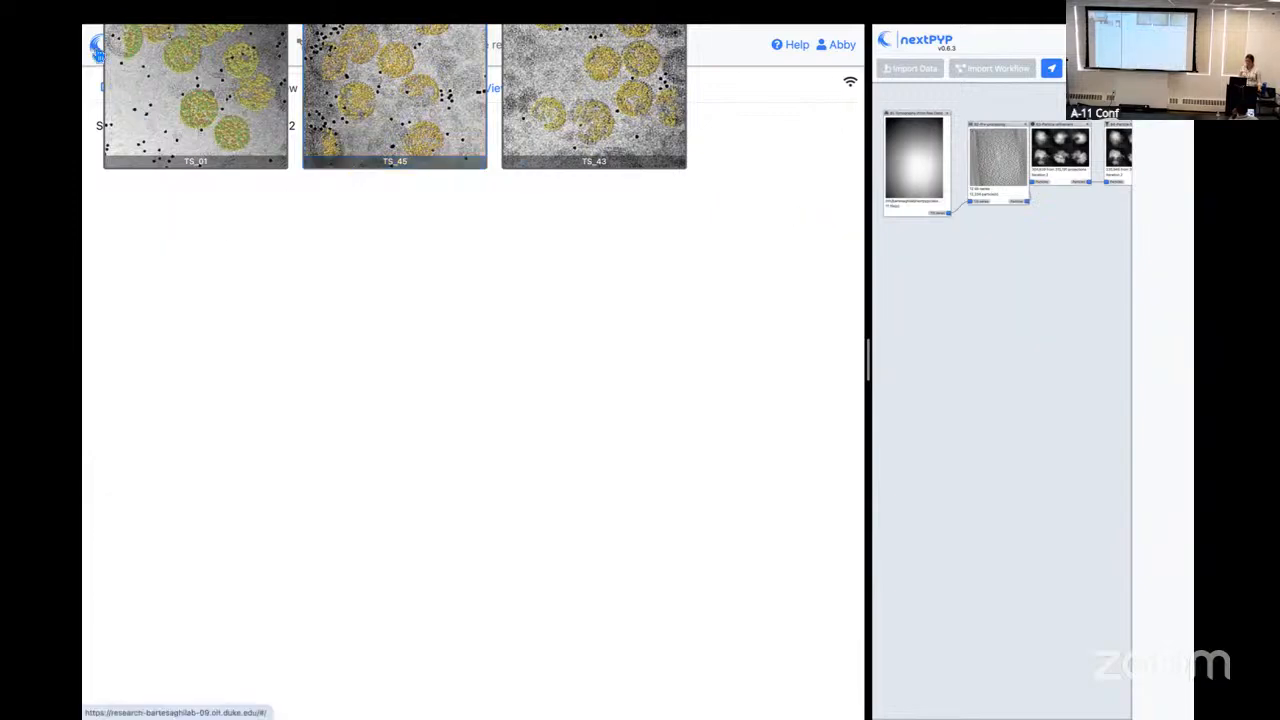
Step: Return to the dashboard and reopen the P1 workshop project
click(100, 46)
click(155, 203)
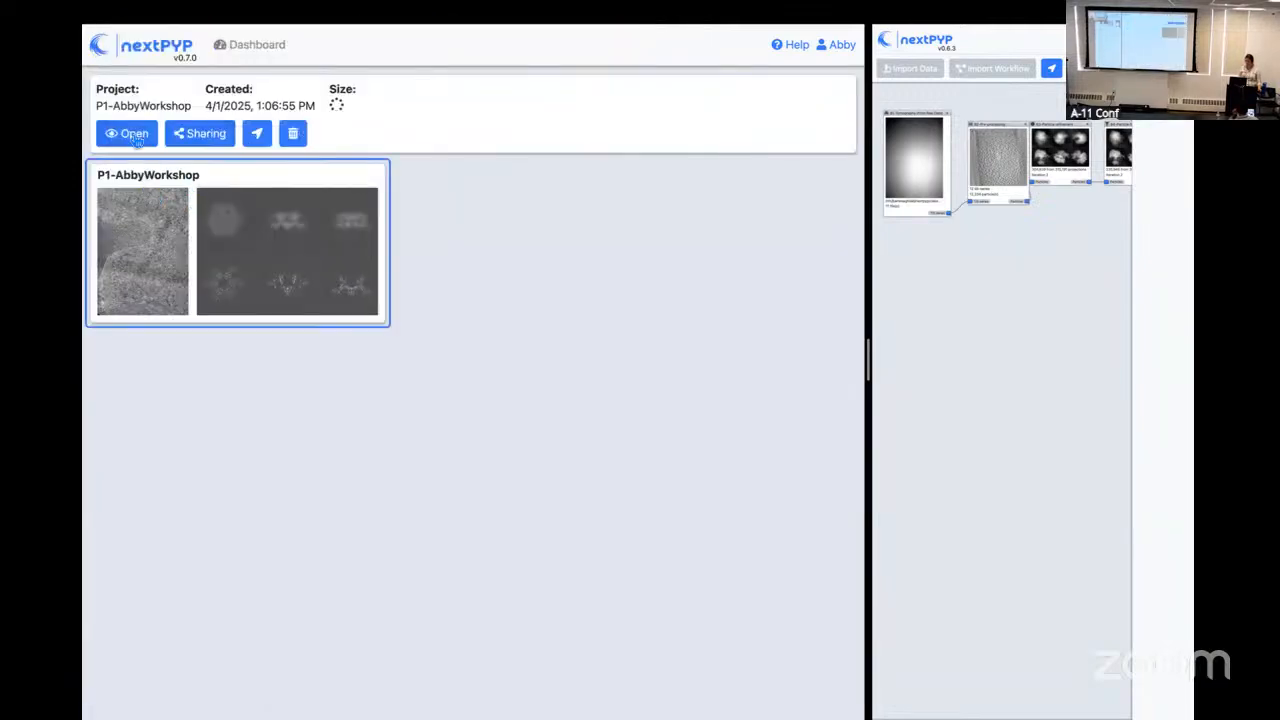
click(129, 131)
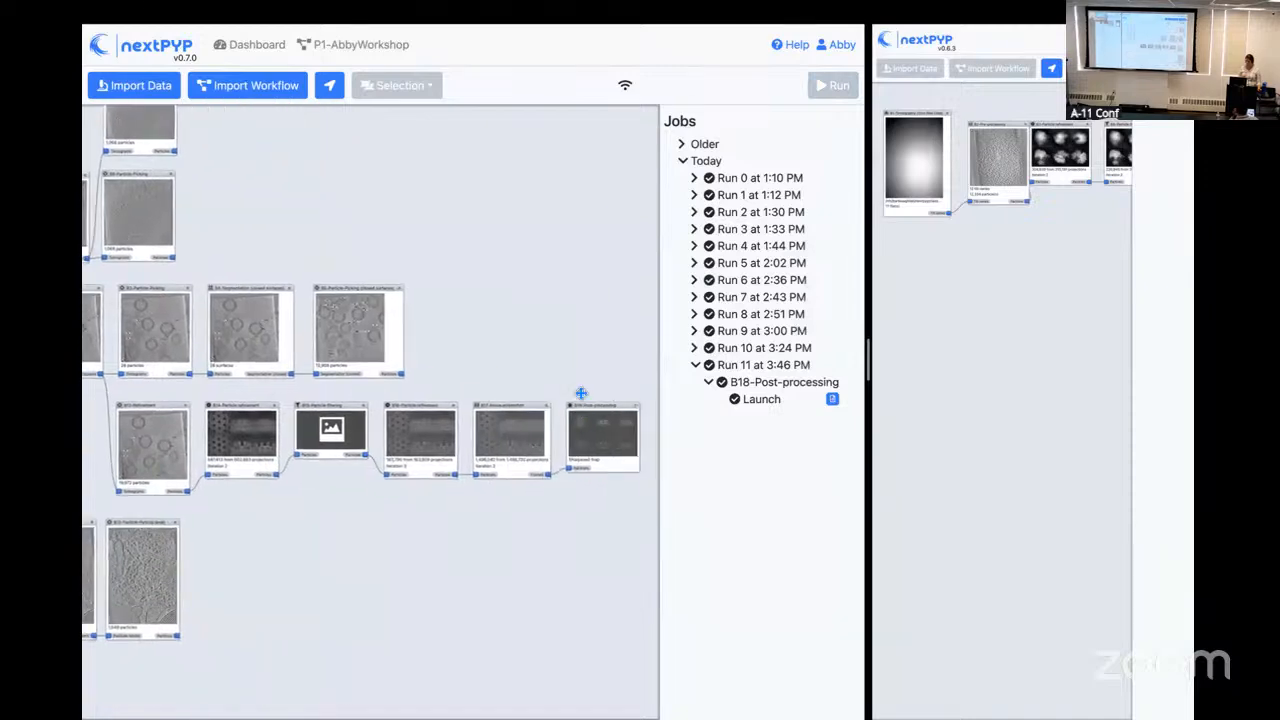
Step: Review the B17 movie refinement block's Refinement and Constrained refinement settings, and close them without saving
right_click(548, 408)
click(572, 428)
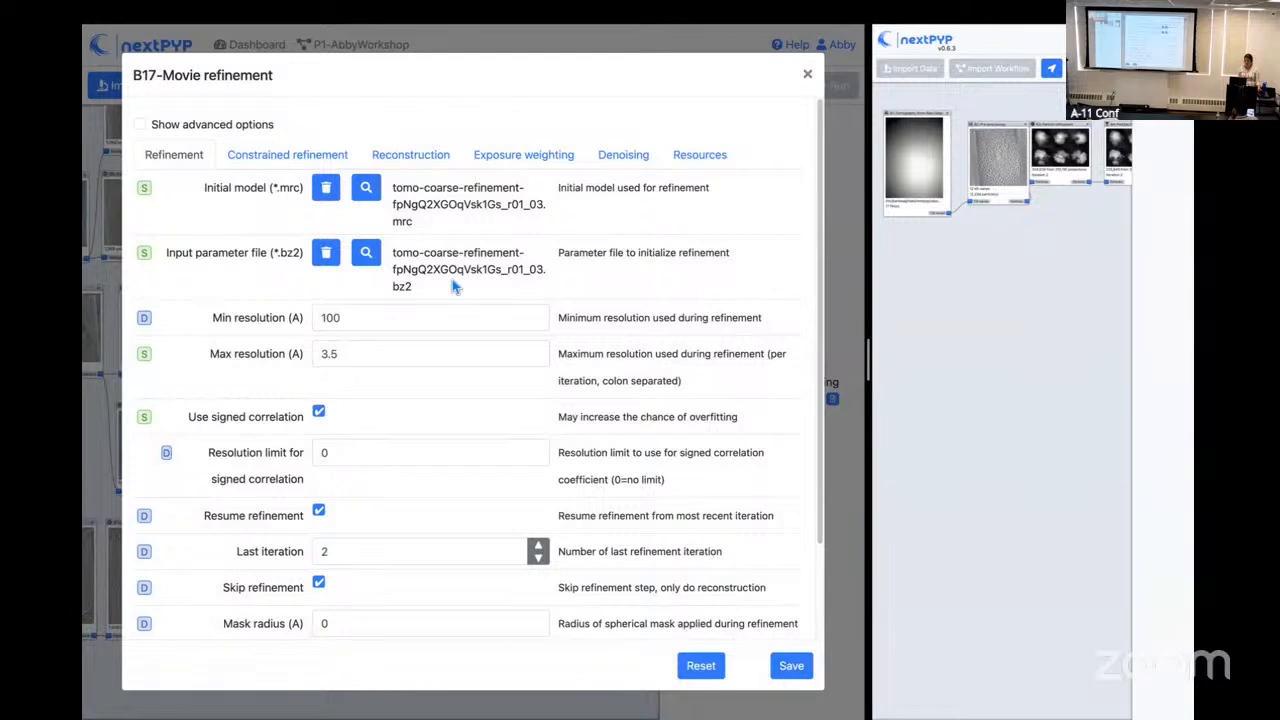
click(312, 156)
scroll(537, 417, down, 1)
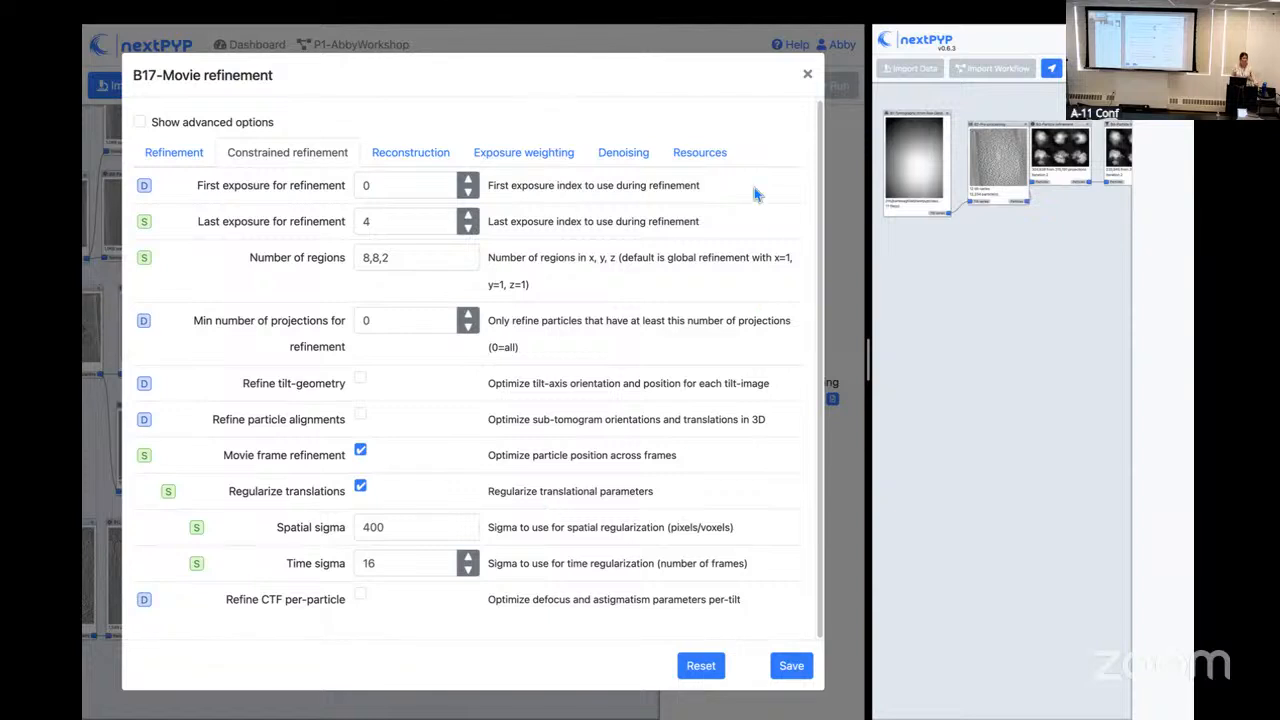
click(806, 75)
Step: Inspect the first bundle's exposure weight plots for the B17 movie refinement enlarged, and return to the P1 project
click(508, 425)
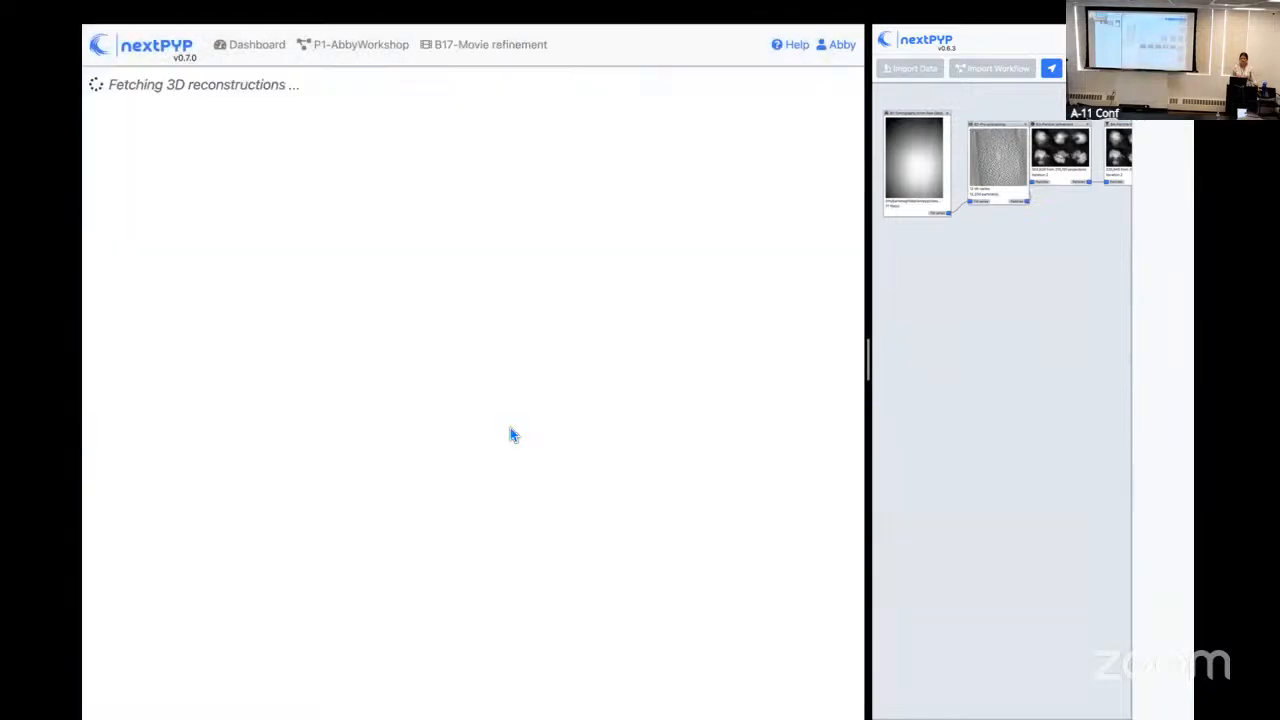
click(378, 89)
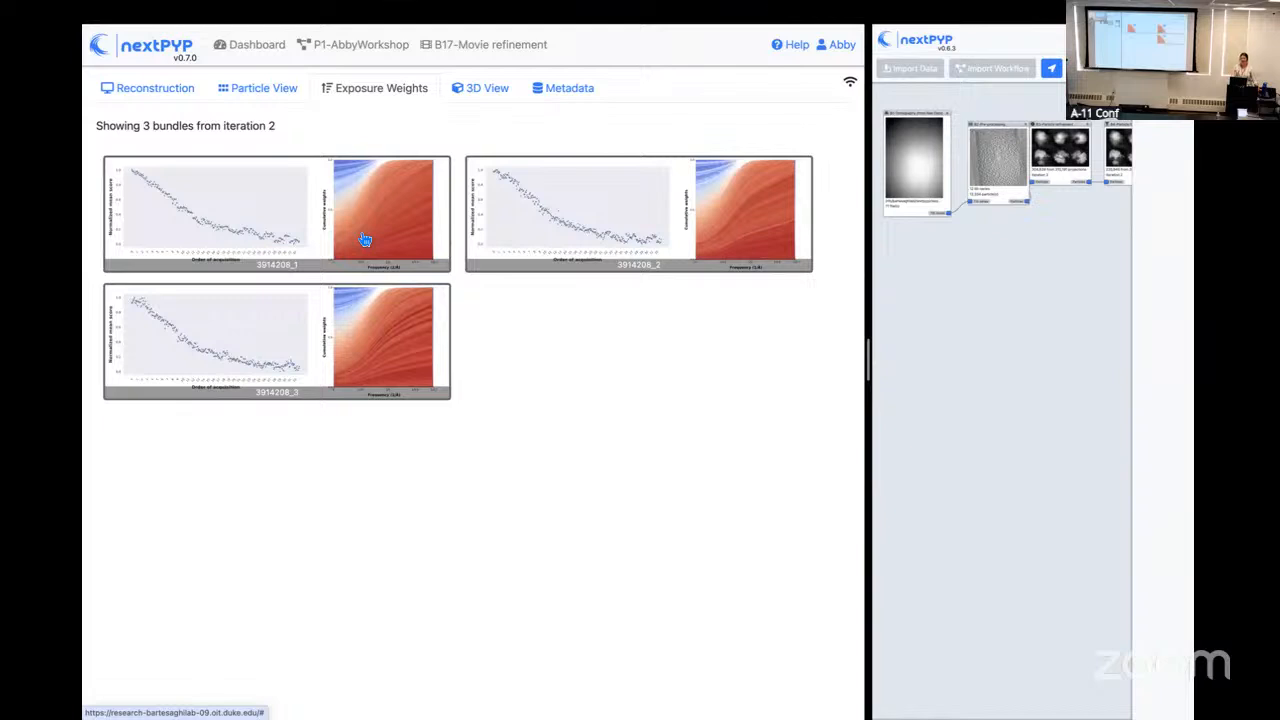
click(365, 240)
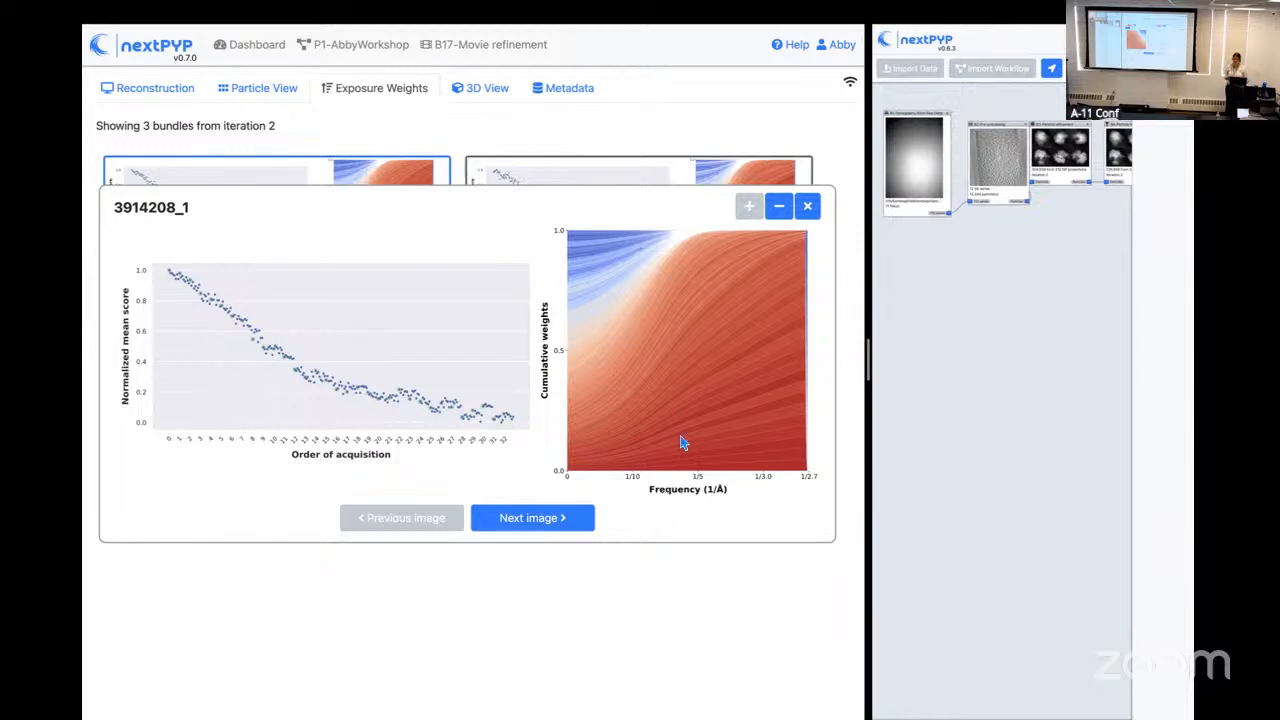
click(807, 206)
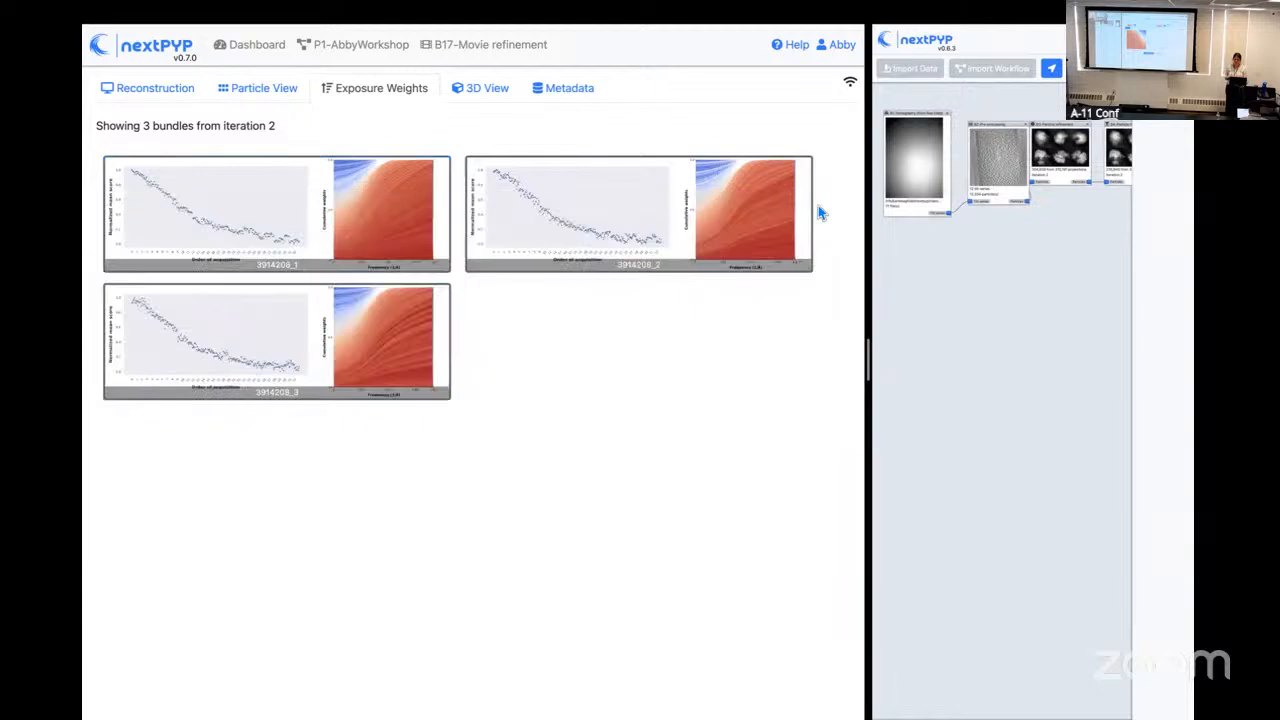
click(356, 47)
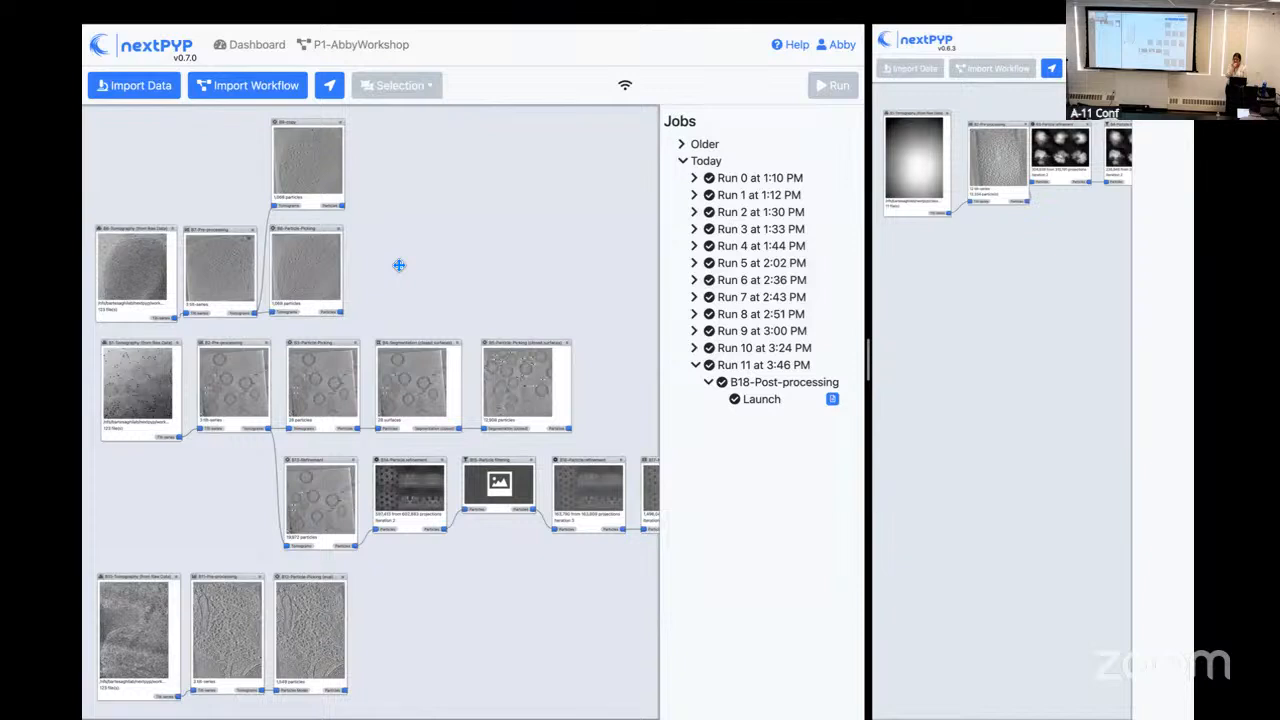
Step: Open the settings of the B13 block feeding the first particle refinement, close them, and show the refinement chain through post-processing
click(359, 467)
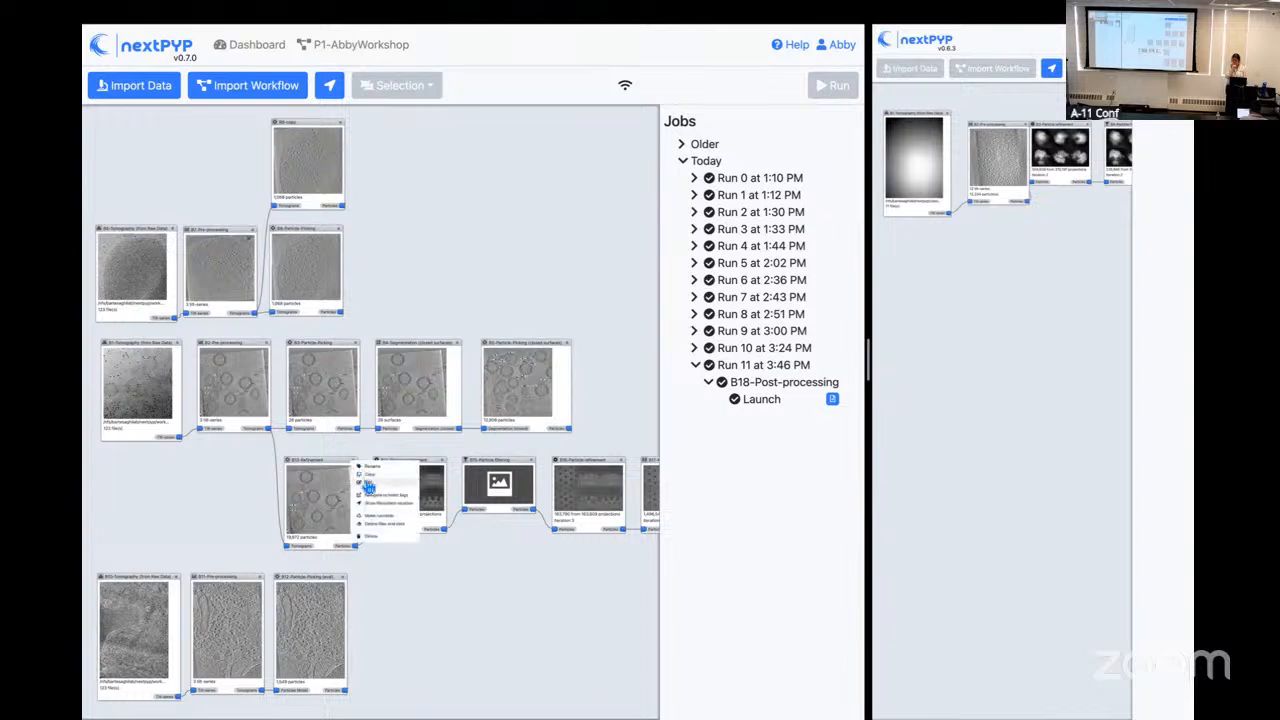
click(221, 489)
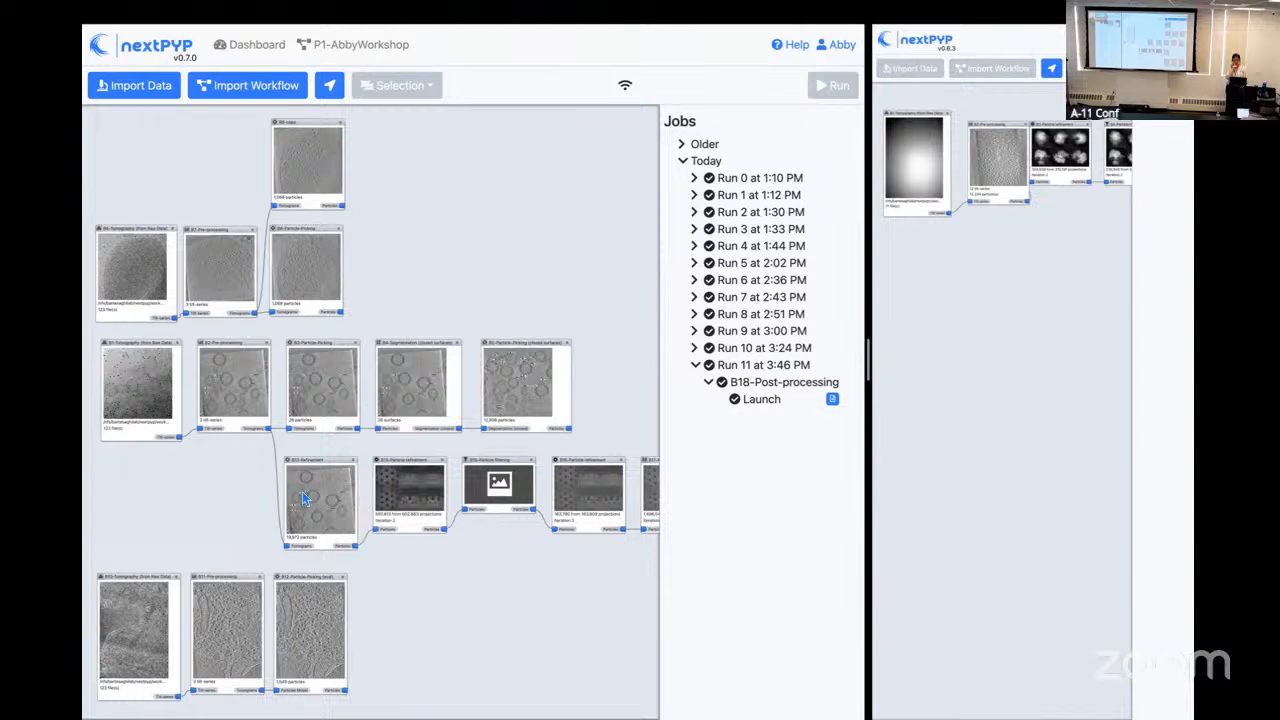
click(356, 469)
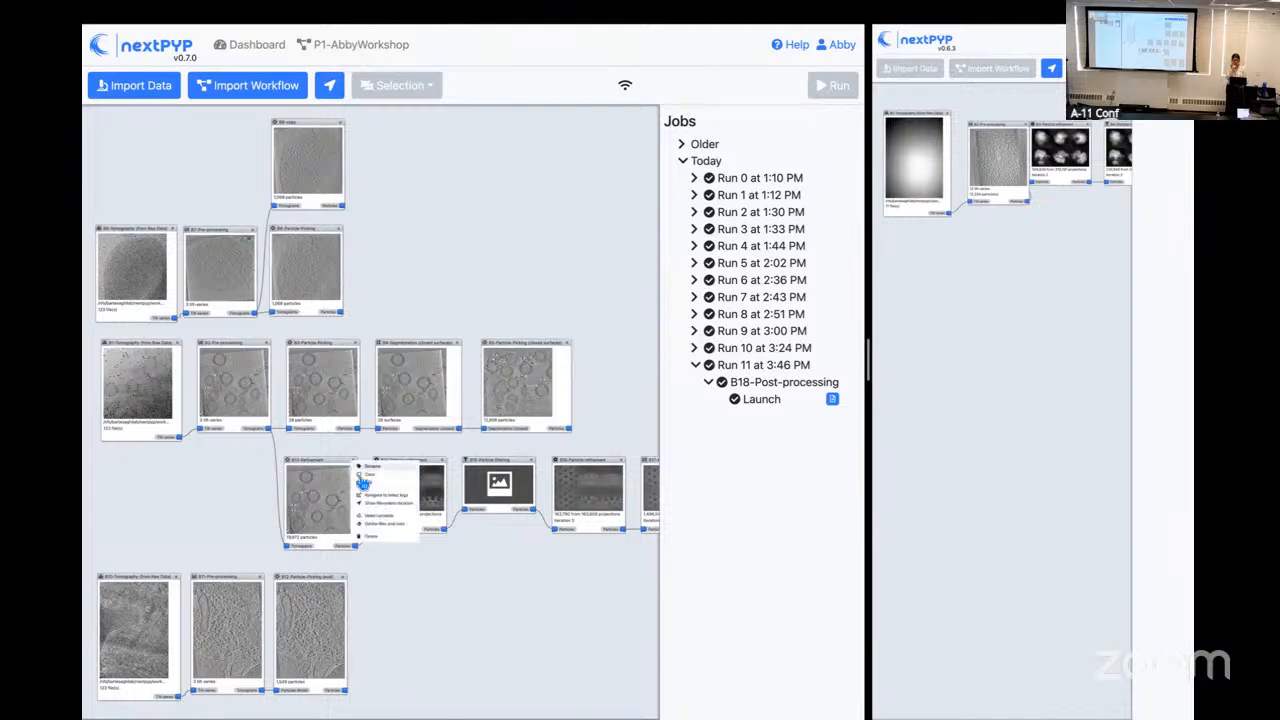
click(364, 484)
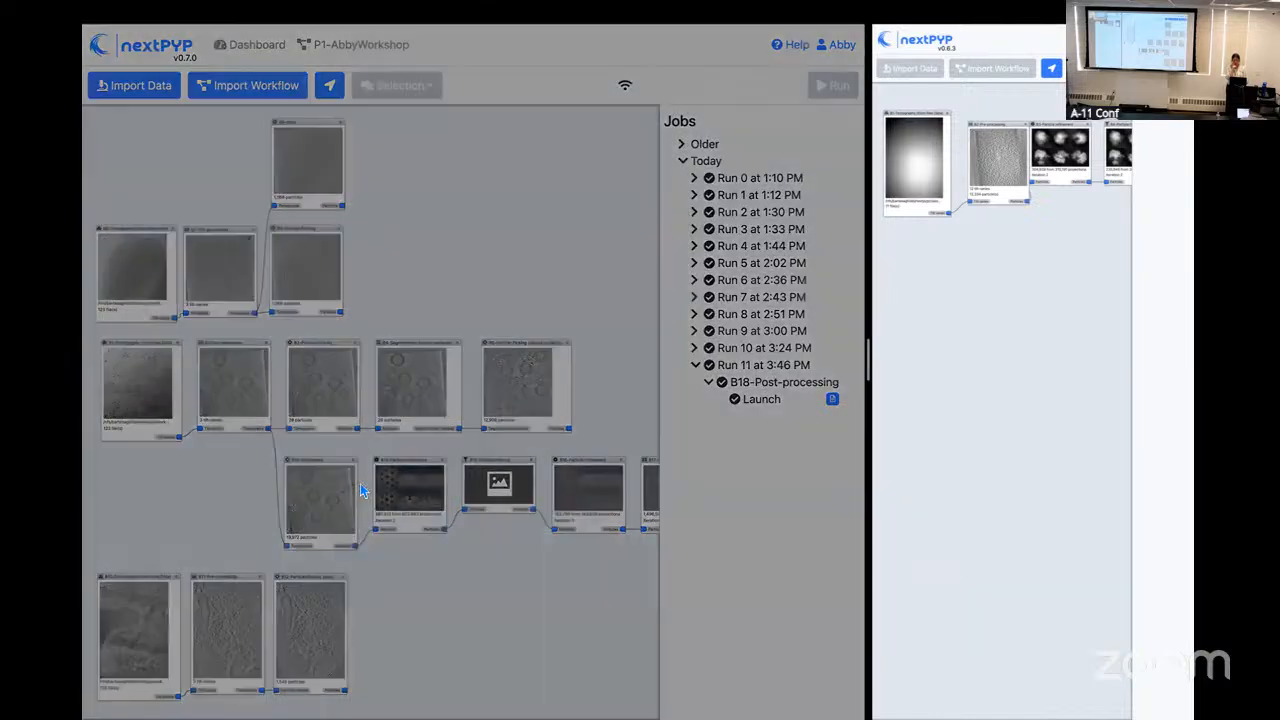
click(807, 74)
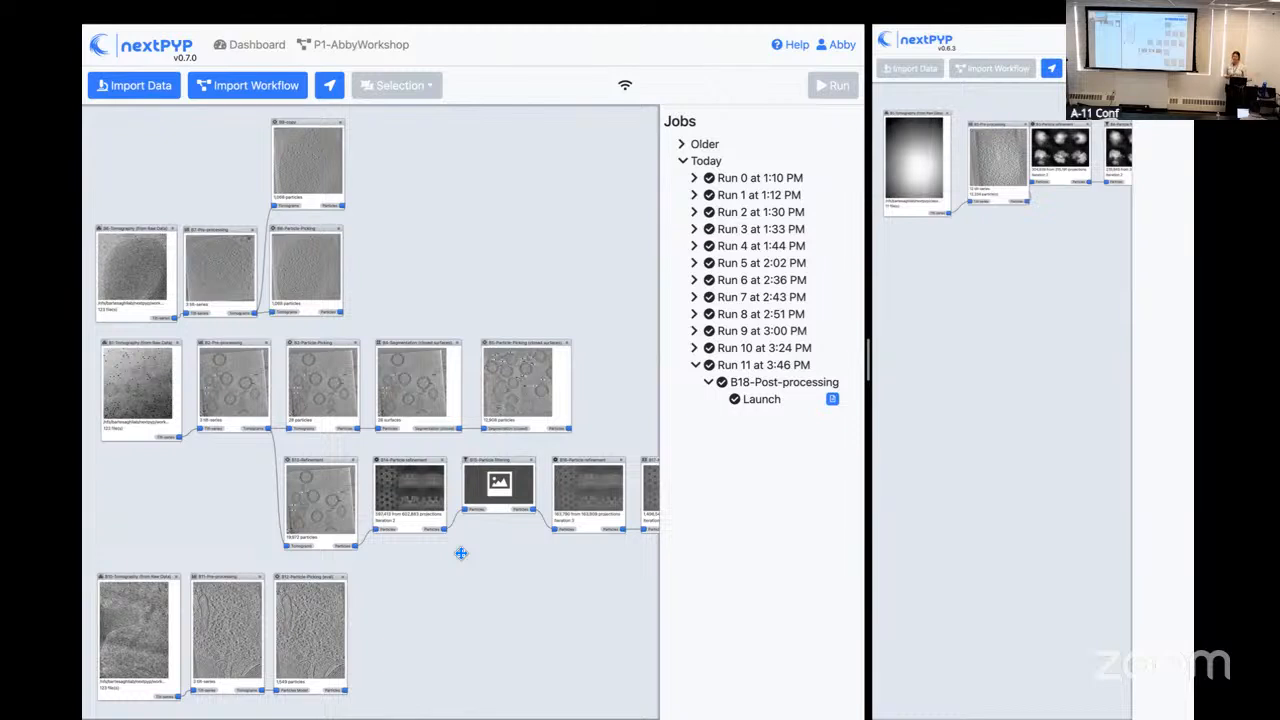
drag(583, 600, 389, 539)
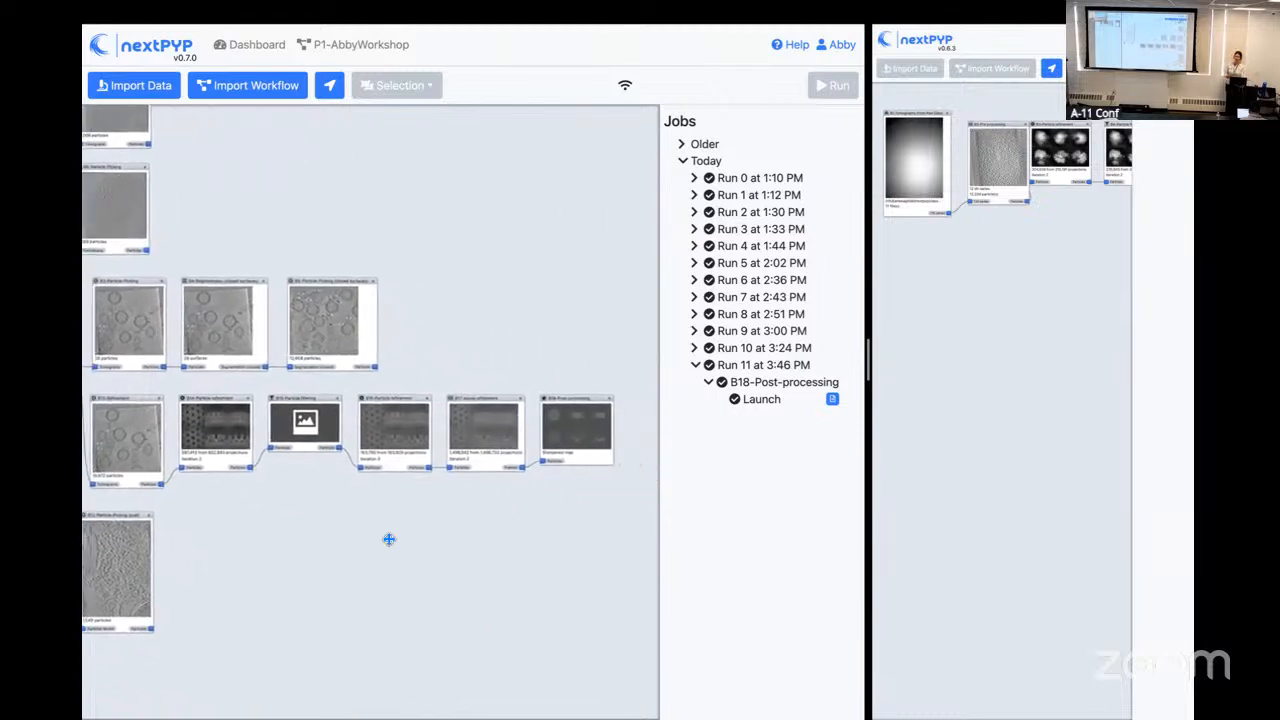
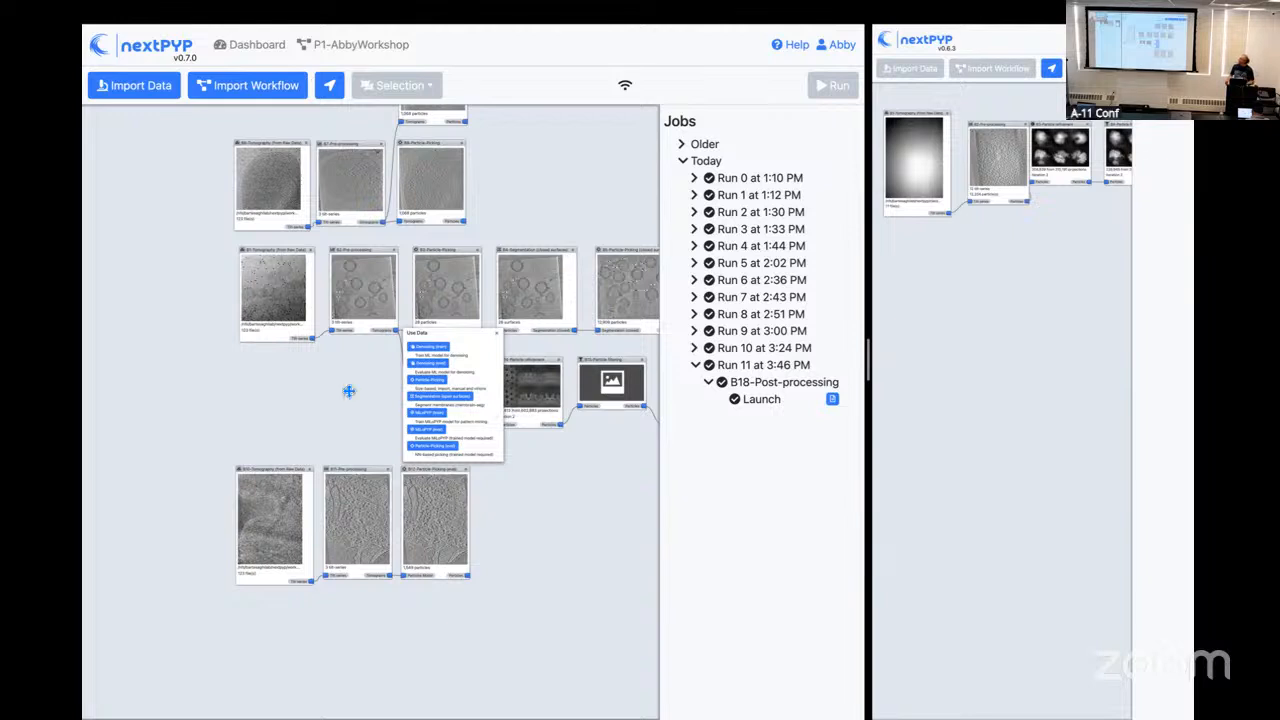
Step: Review the 2025 NYSBC course workflows available for import, and close the list without importing any
click(230, 92)
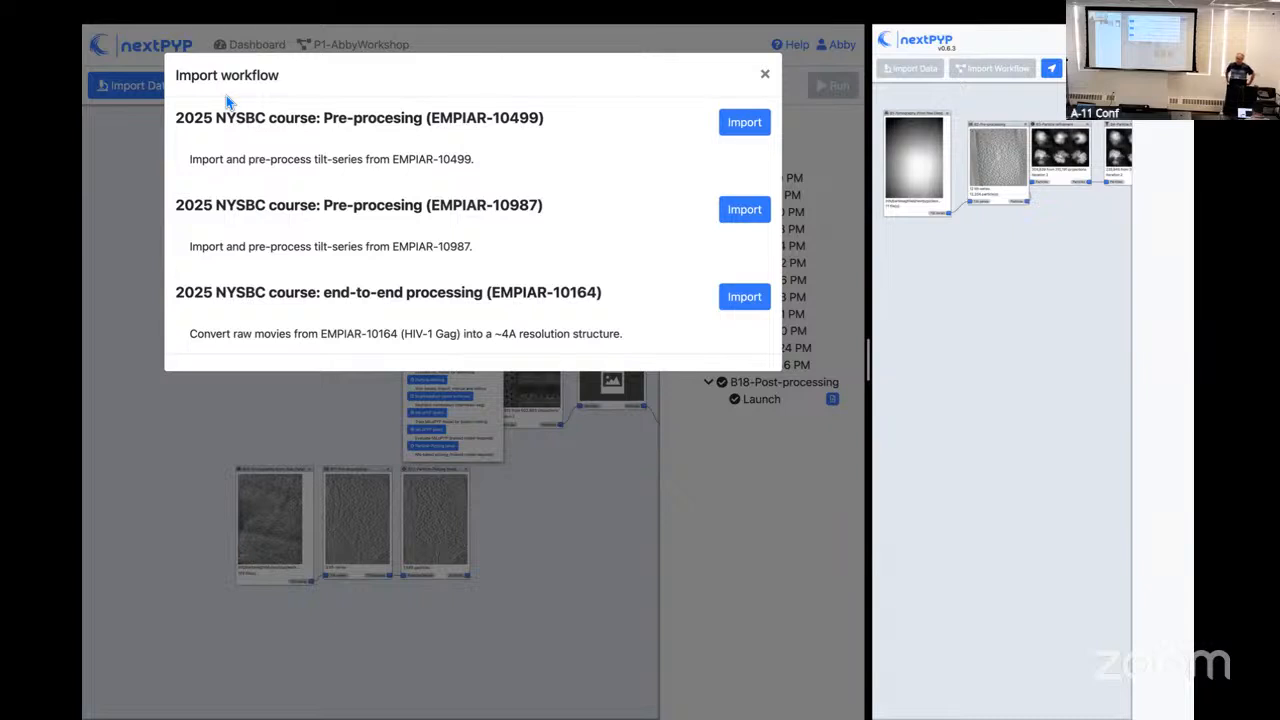
click(765, 76)
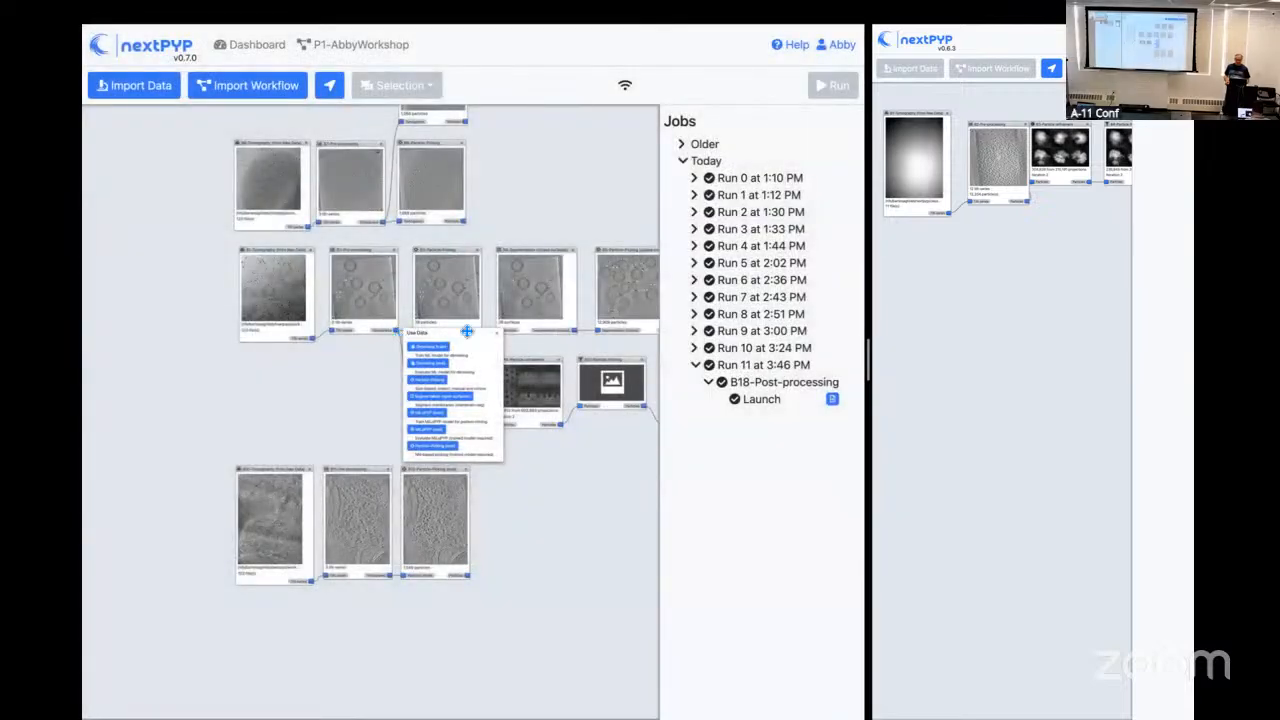
Step: Examine the open-surface segmentation settings, locate the pre-trained model MemBrain_seg_v10_alpha.ckpt in the workshop folder, and close everything without saving
click(446, 400)
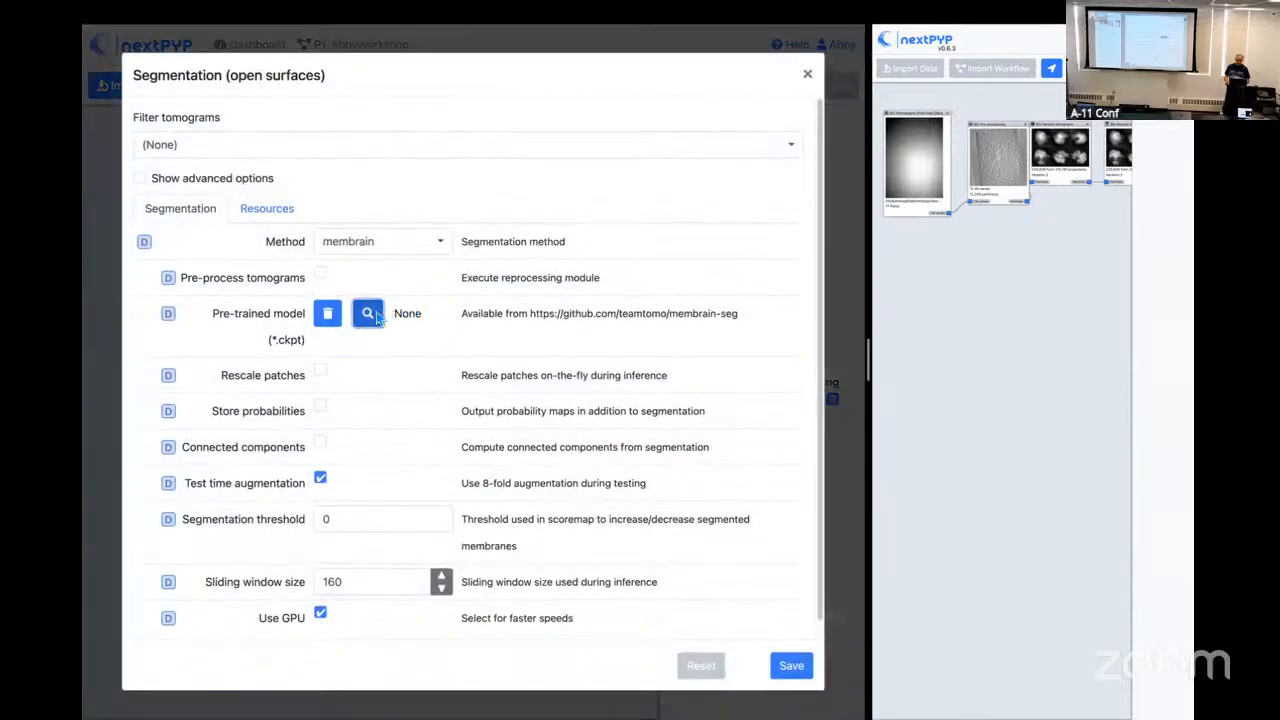
click(368, 314)
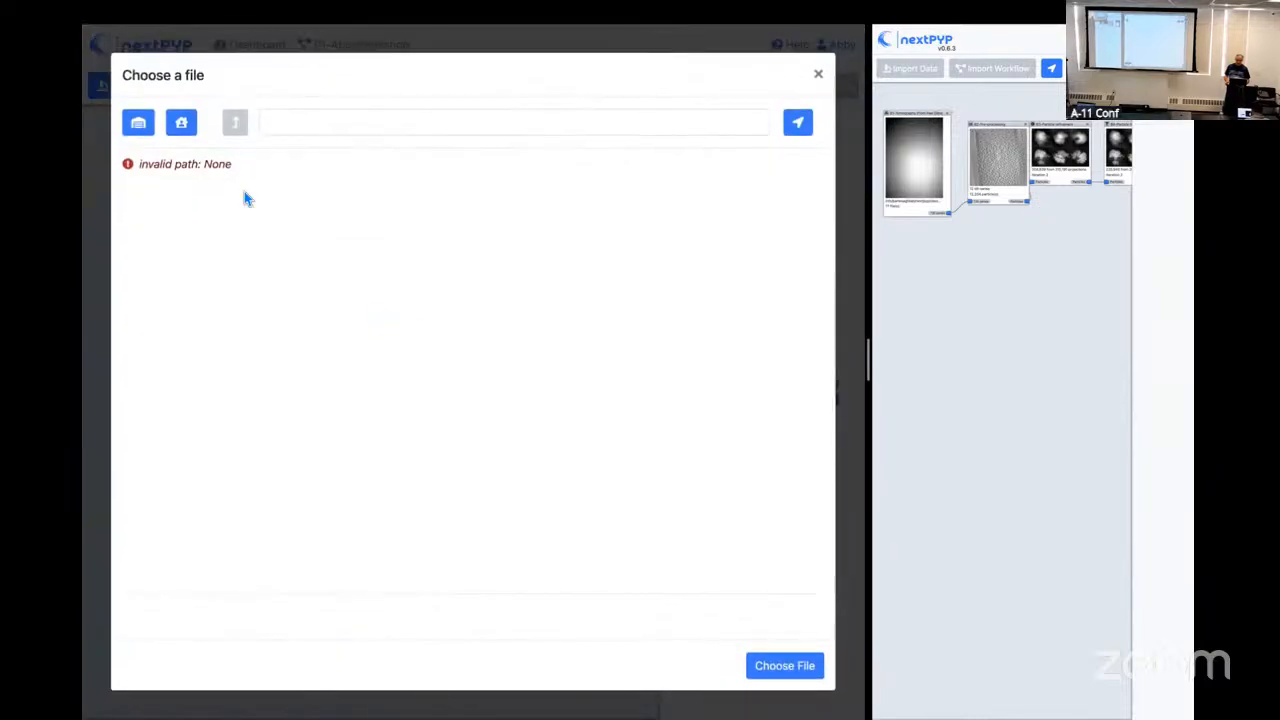
click(138, 123)
click(168, 165)
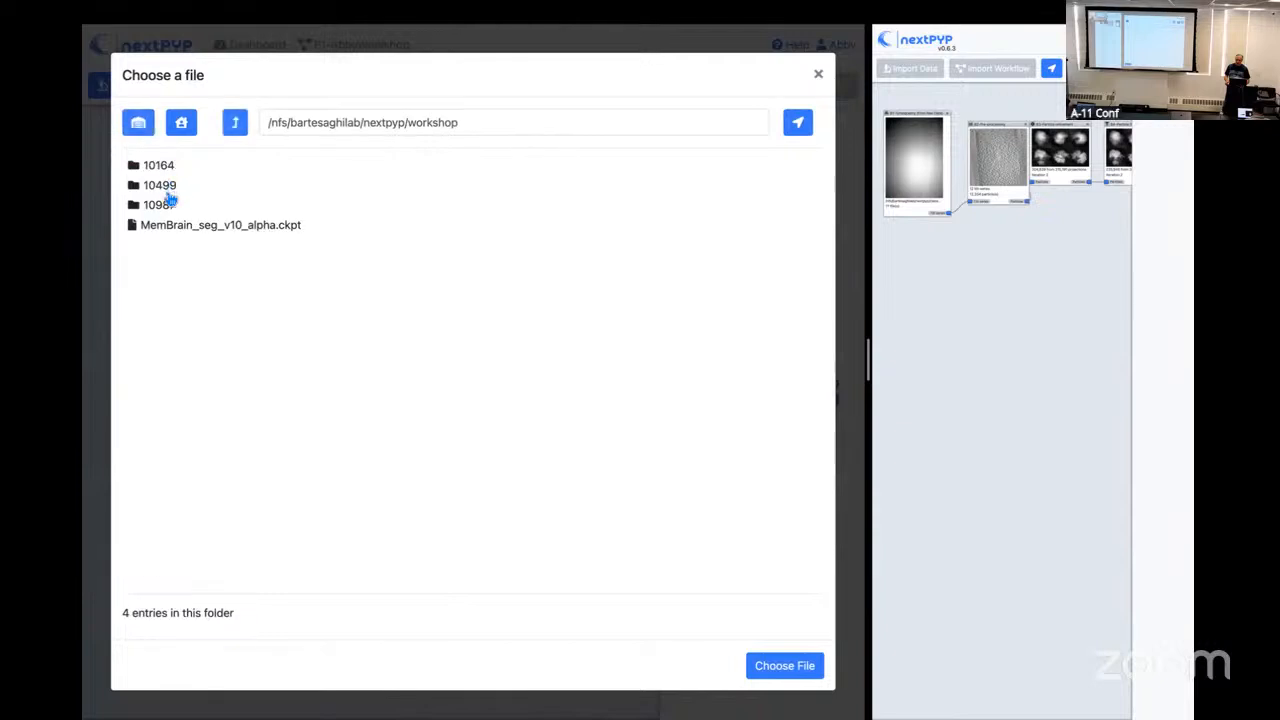
click(171, 226)
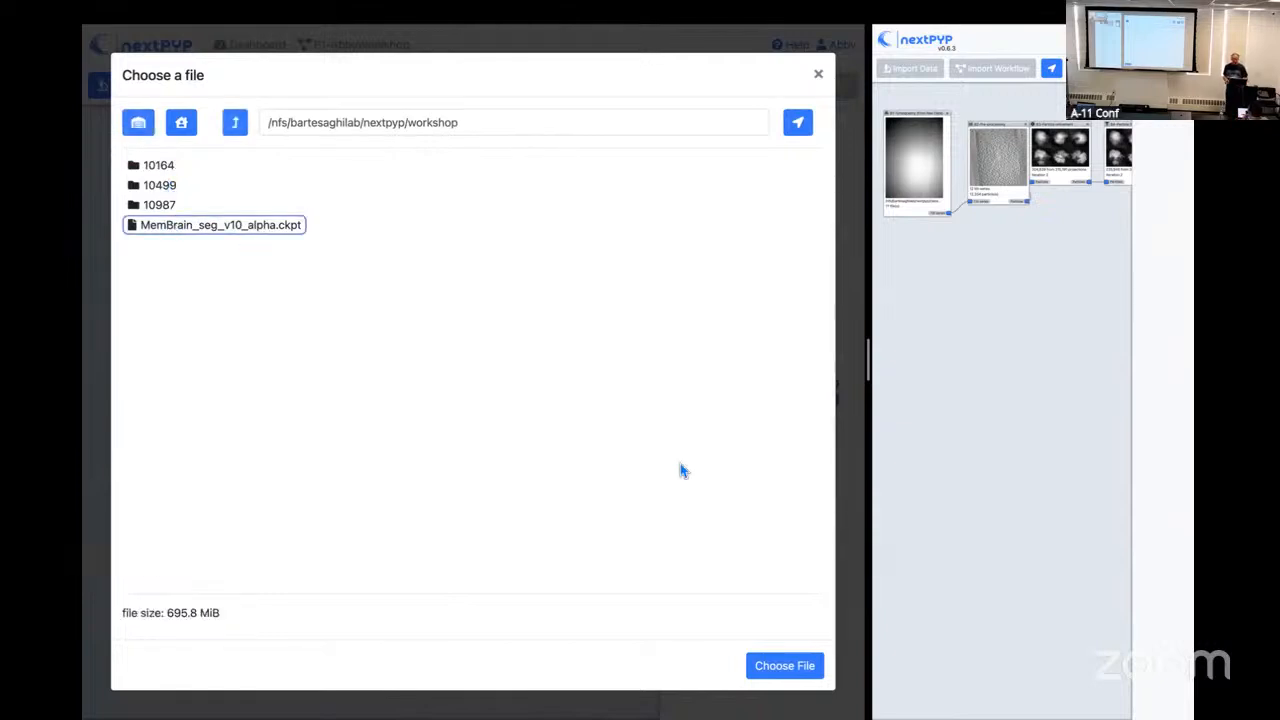
click(818, 74)
click(807, 74)
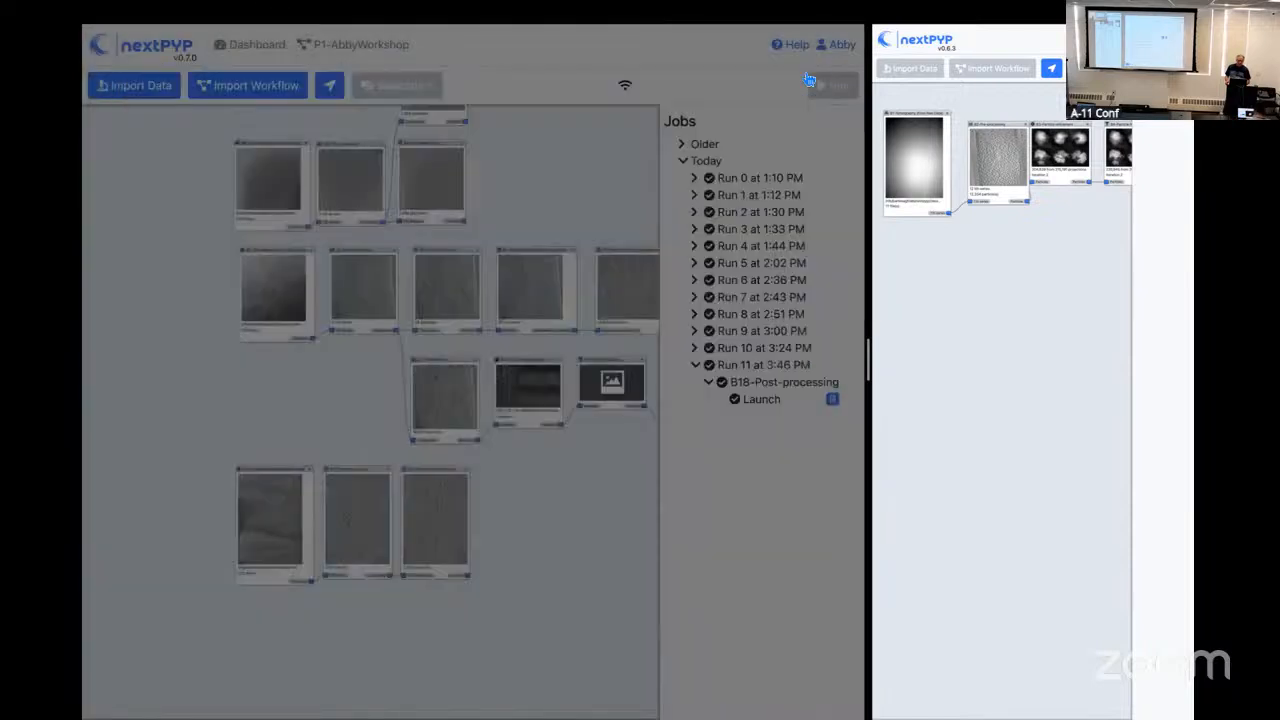
drag(475, 577, 457, 591)
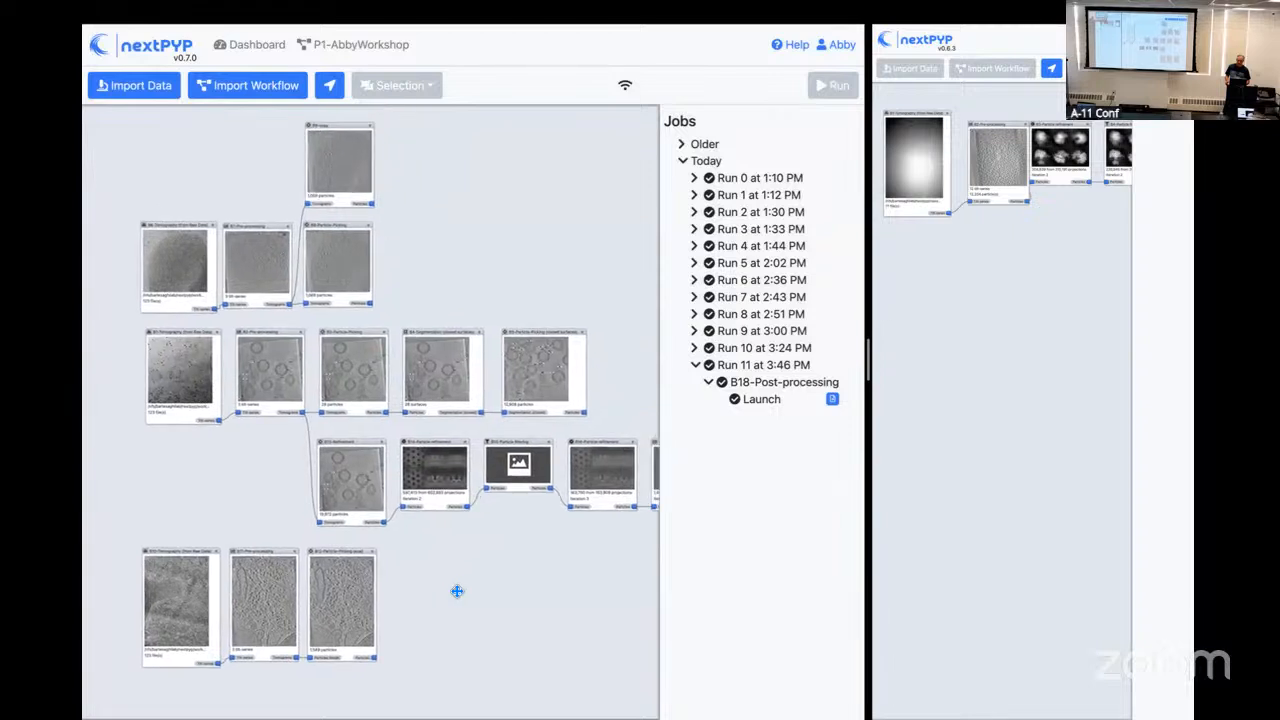